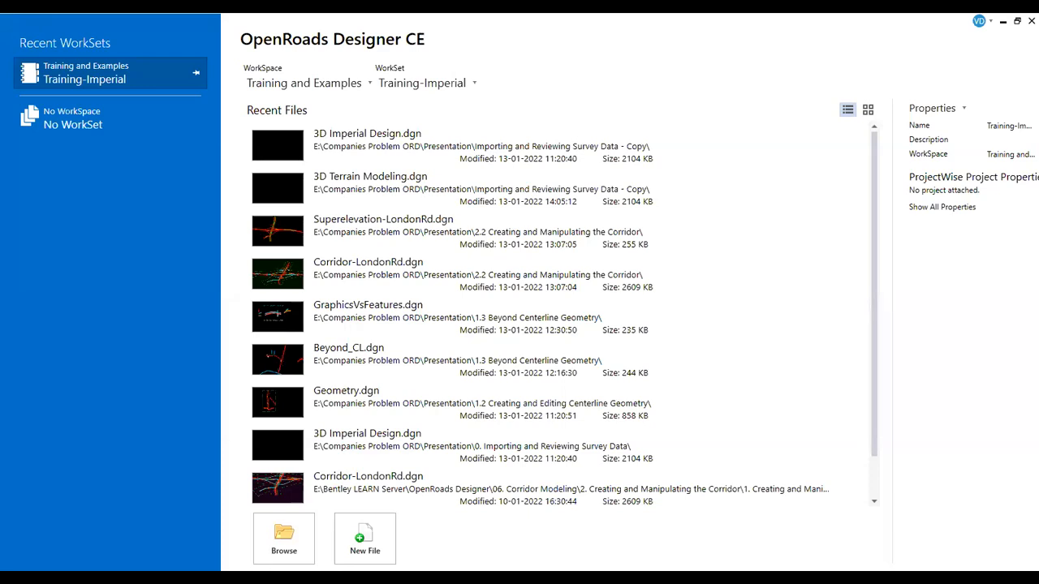
Create a WorkSpace named MoRTH with the default folder locations.
click(339, 84)
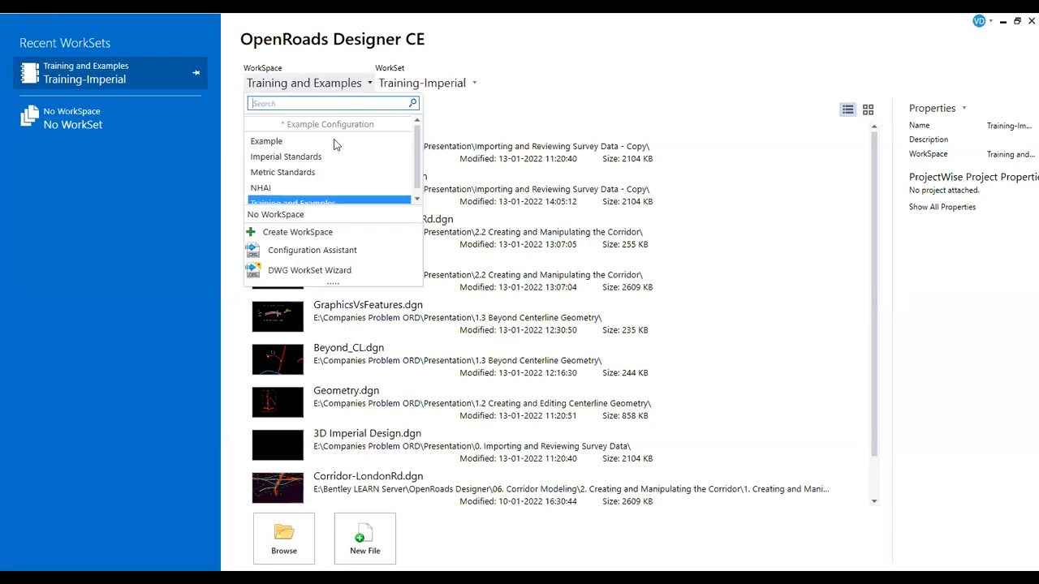
click(298, 234)
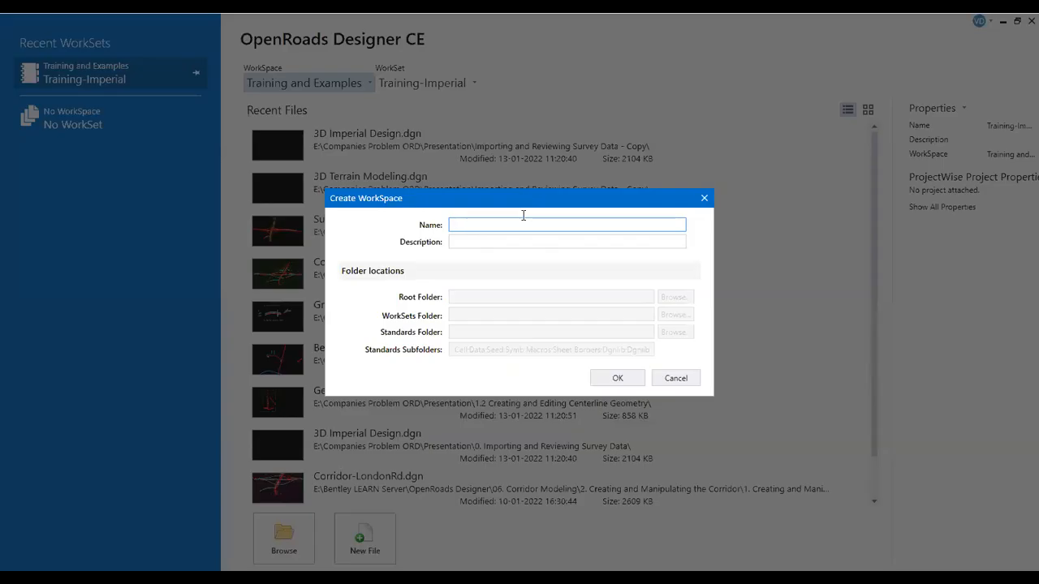
text(MoRTH)
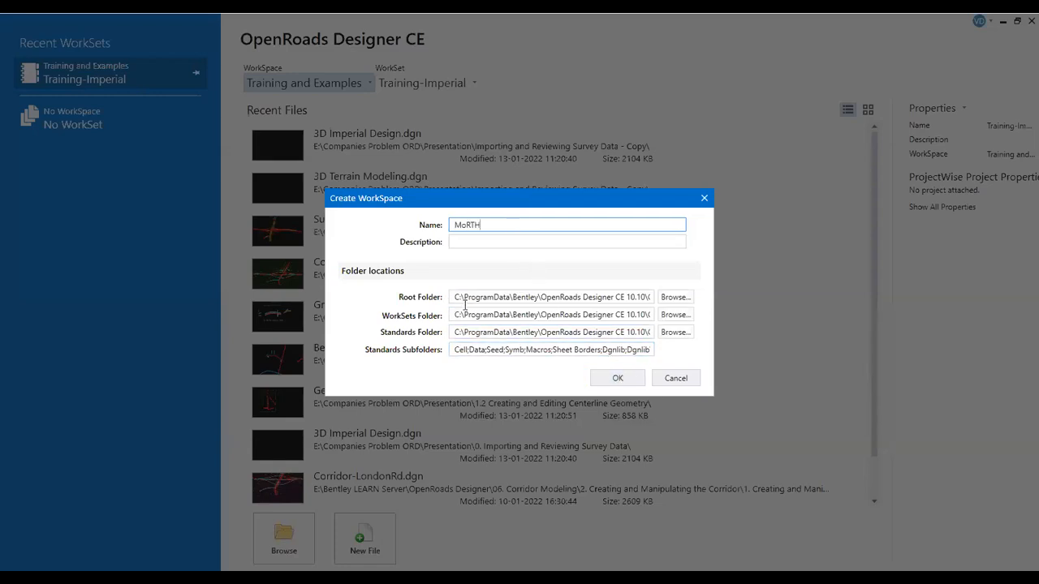
click(595, 377)
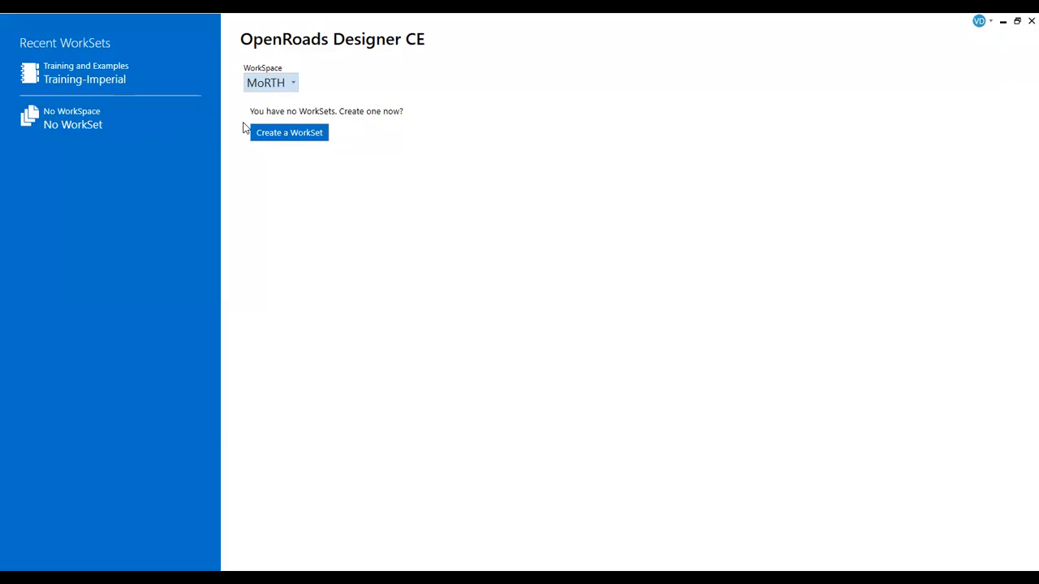
Create a WorkSet named PMGSY in the MoRTH WorkSpace without a template.
click(288, 136)
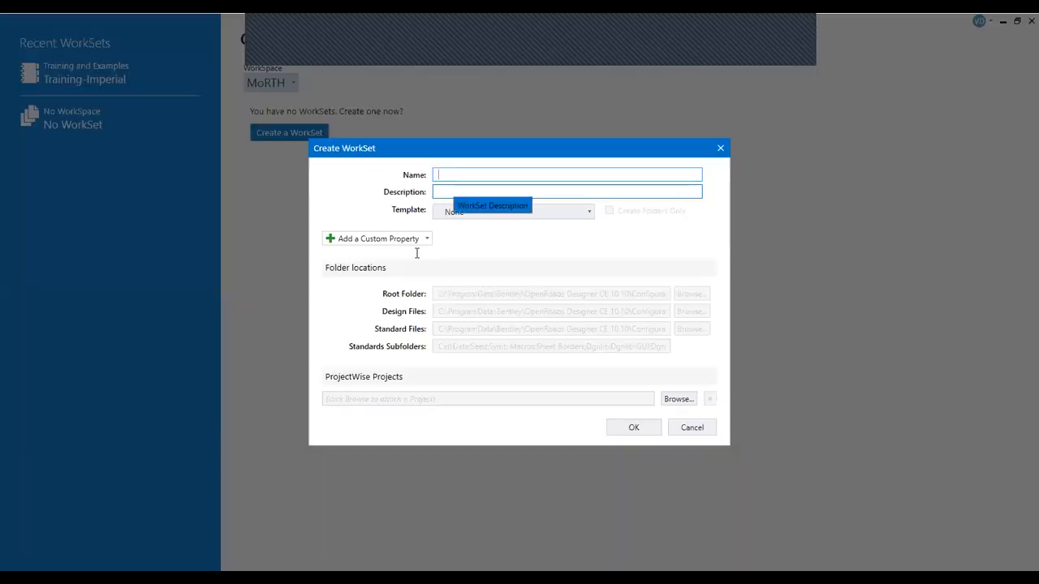
text(PMGSY)
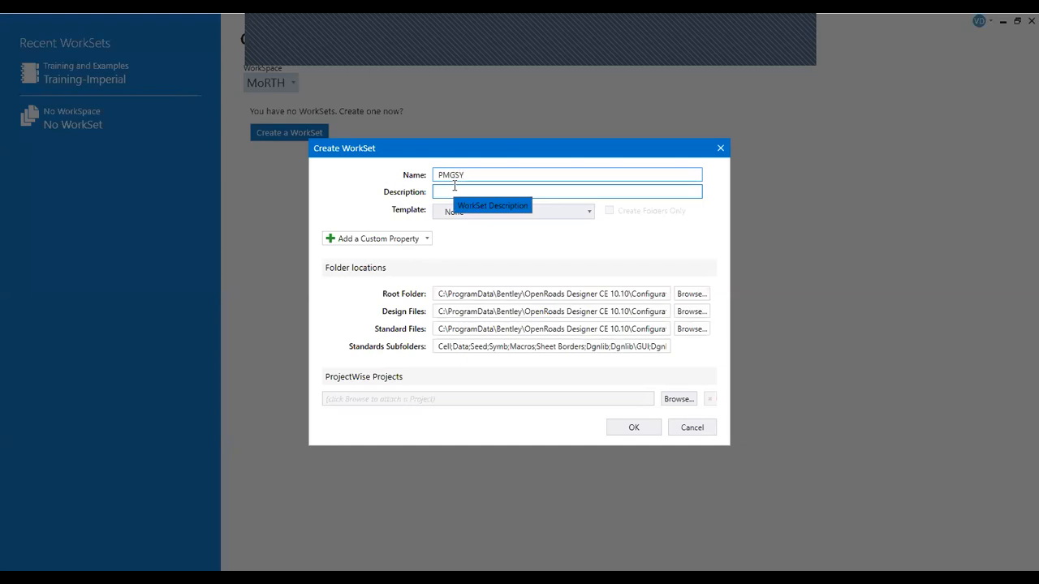
click(658, 430)
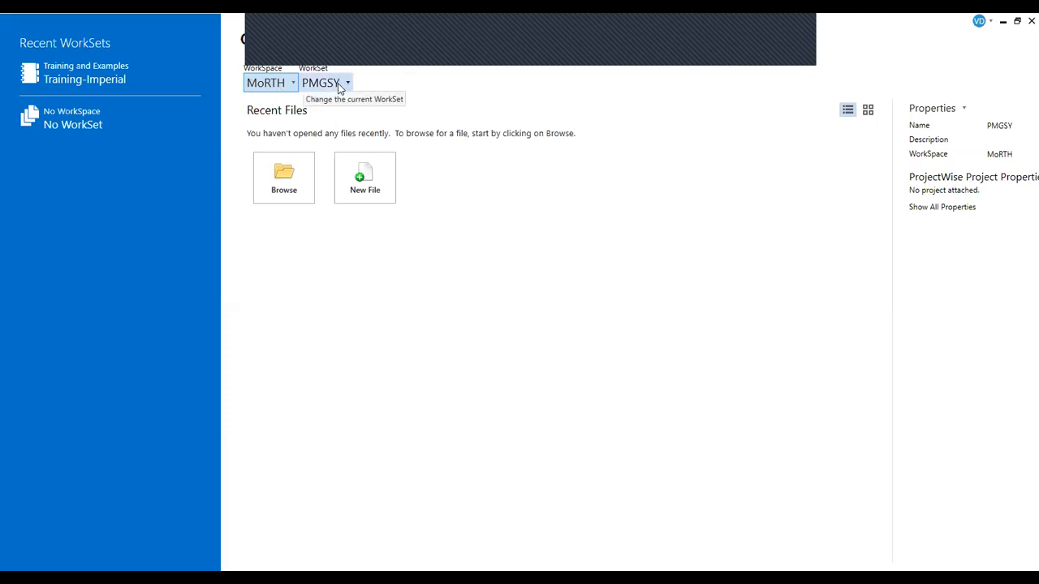
Switch the active WorkSpace to Training and Examples.
click(392, 184)
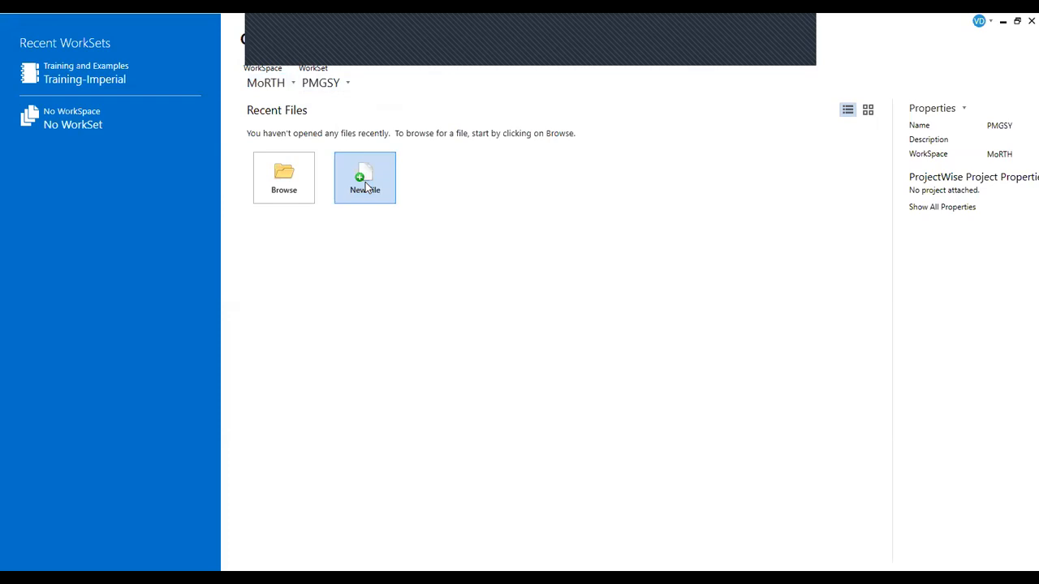
click(357, 82)
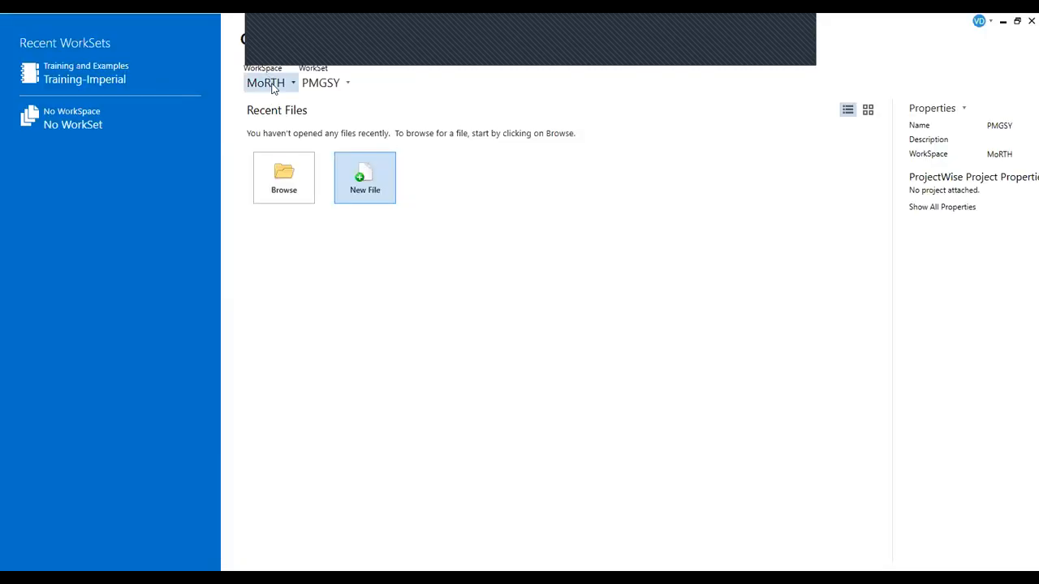
click(268, 83)
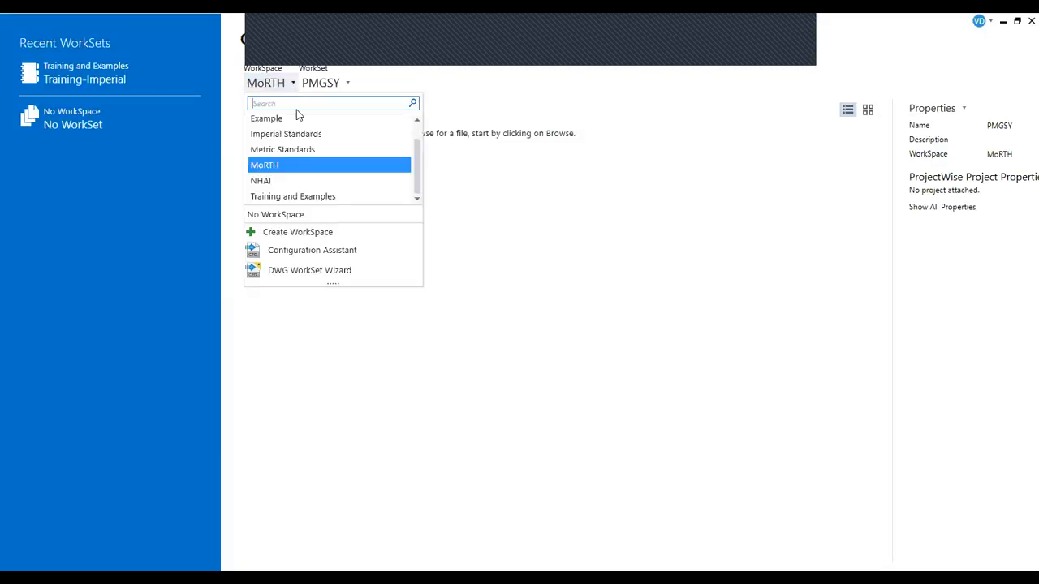
click(300, 197)
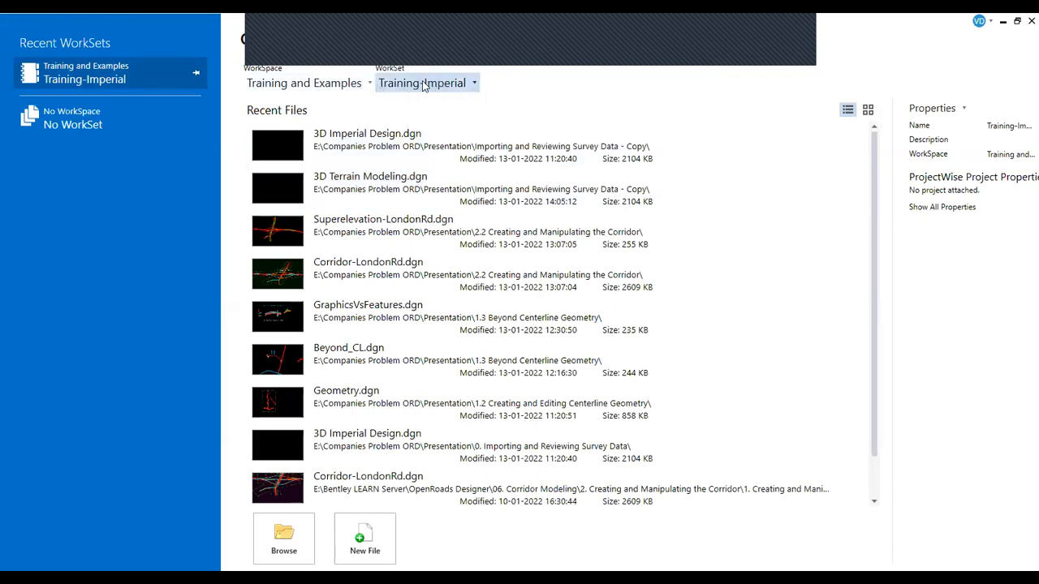
Switch the WorkSet to Training-Metric and back to Training-Imperial.
click(428, 84)
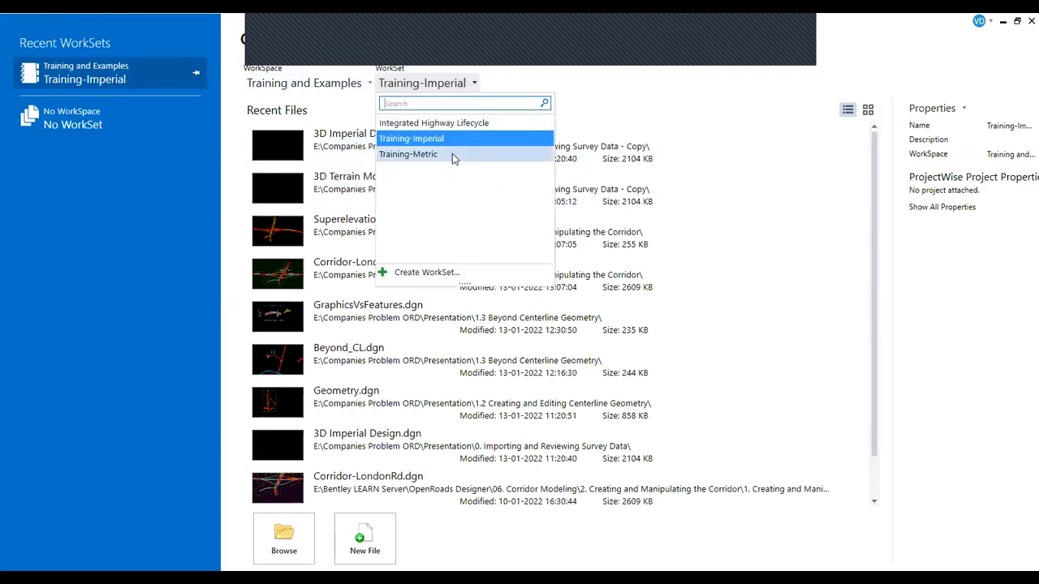
click(452, 154)
click(434, 85)
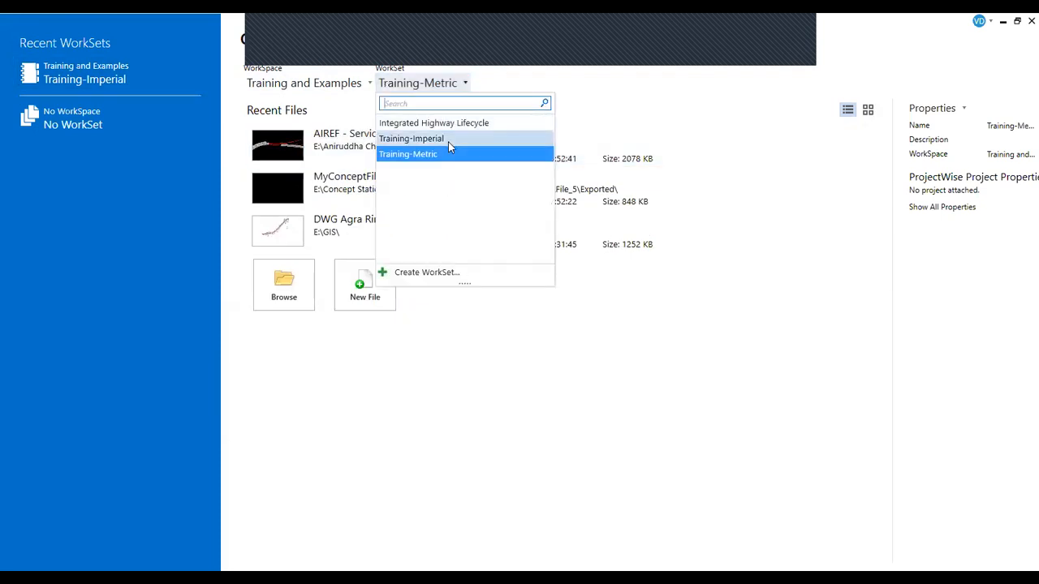
click(430, 139)
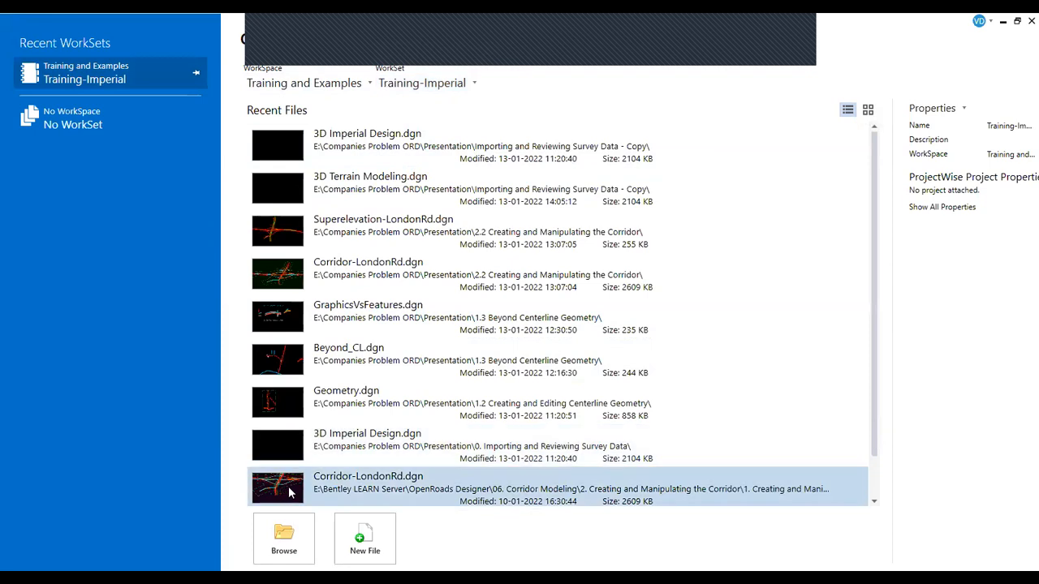
Start a new design file and choose the Presentation subfolder Importing and Reviewing Survey Data - Copy as its save location.
click(376, 541)
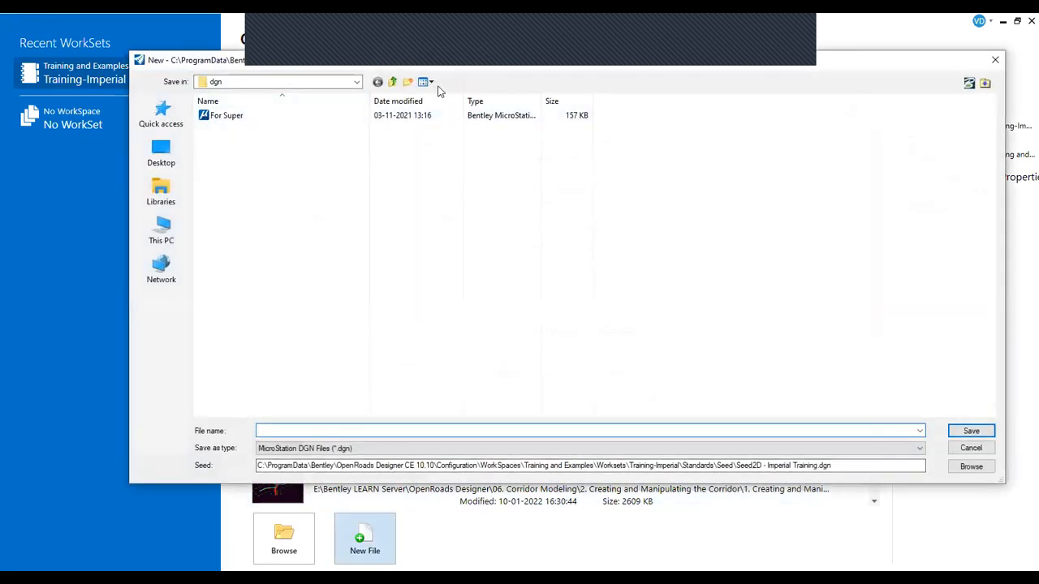
click(357, 82)
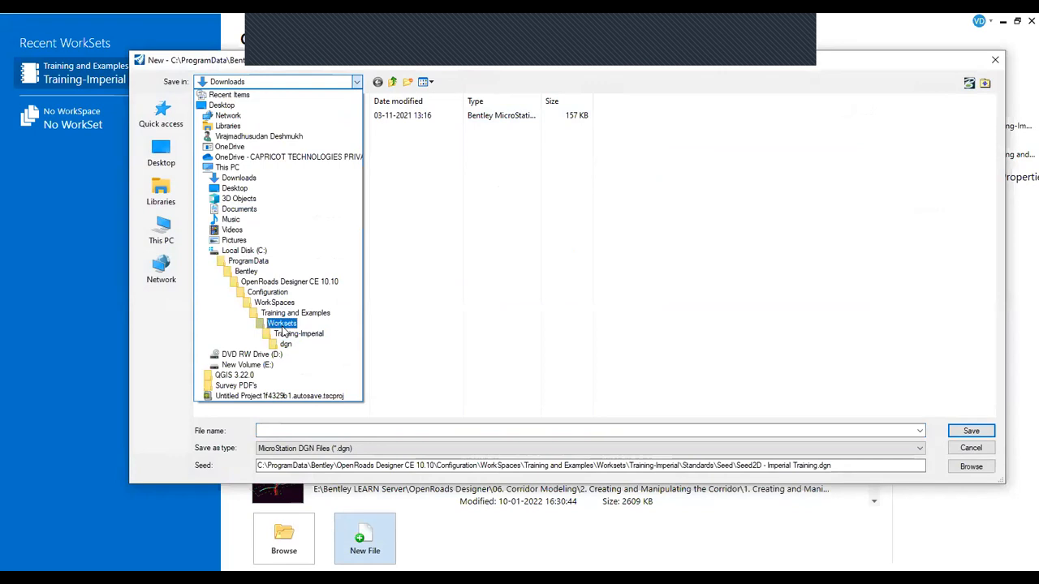
click(250, 366)
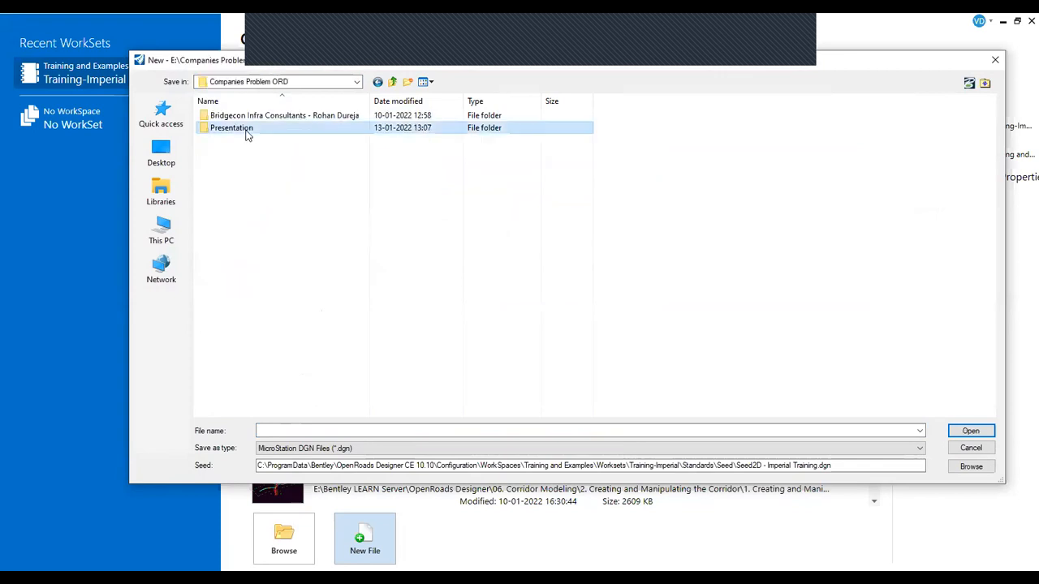
double_click(232, 128)
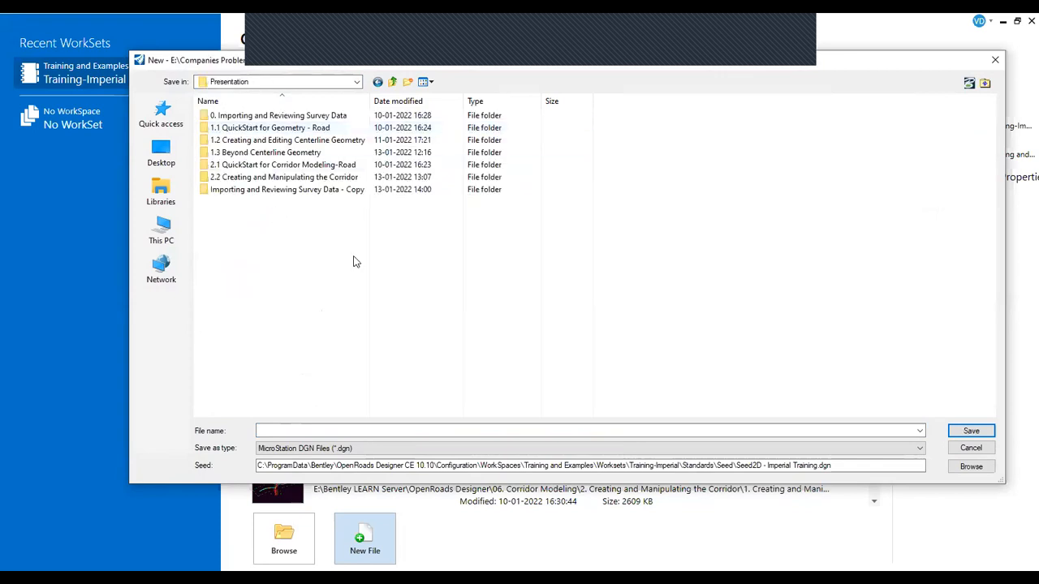
double_click(287, 190)
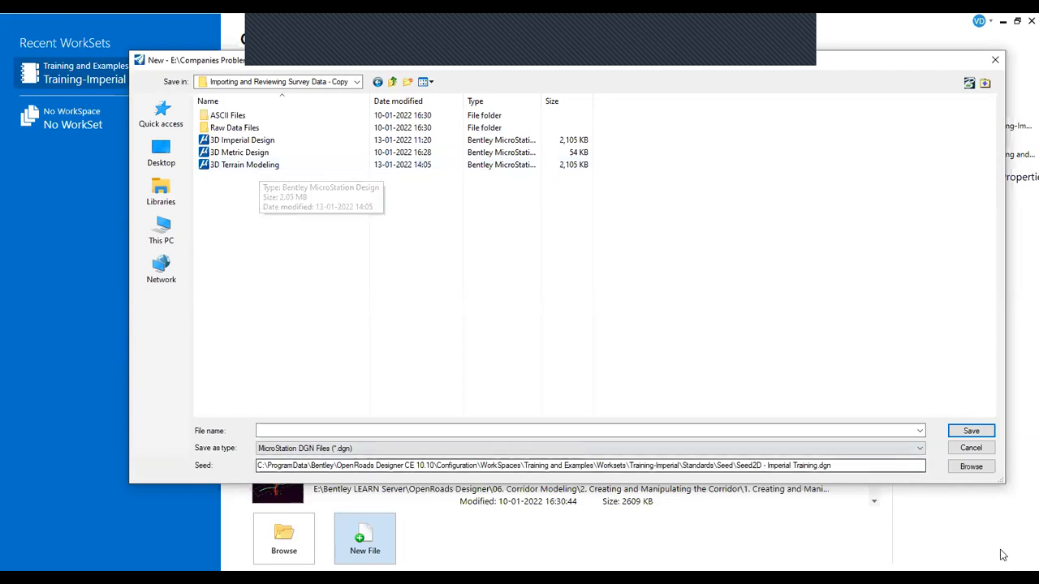
View the available seed files and check the file type options, keeping MicroStation DGN Files (*.dgn).
click(971, 467)
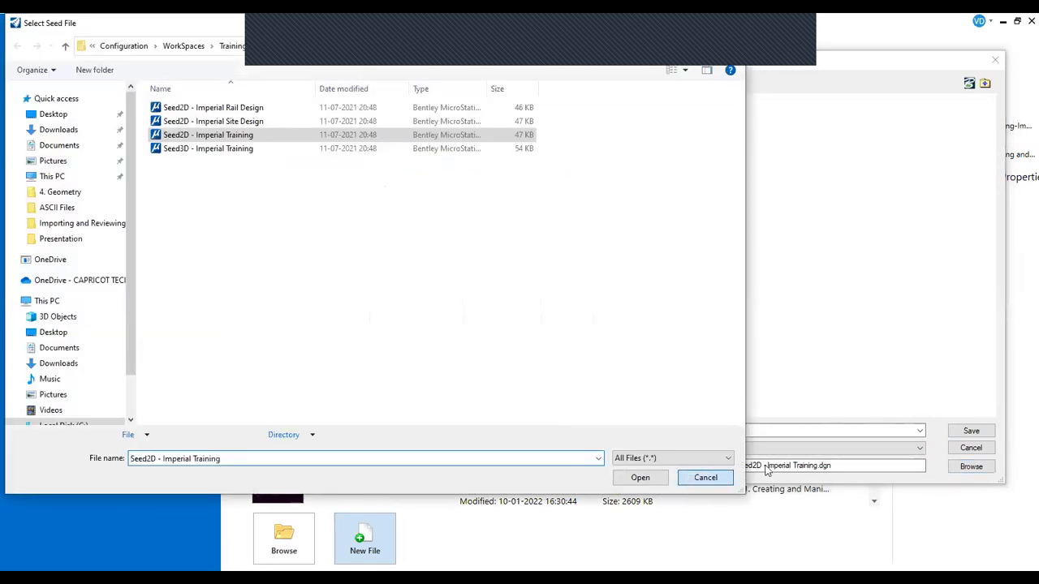
click(705, 477)
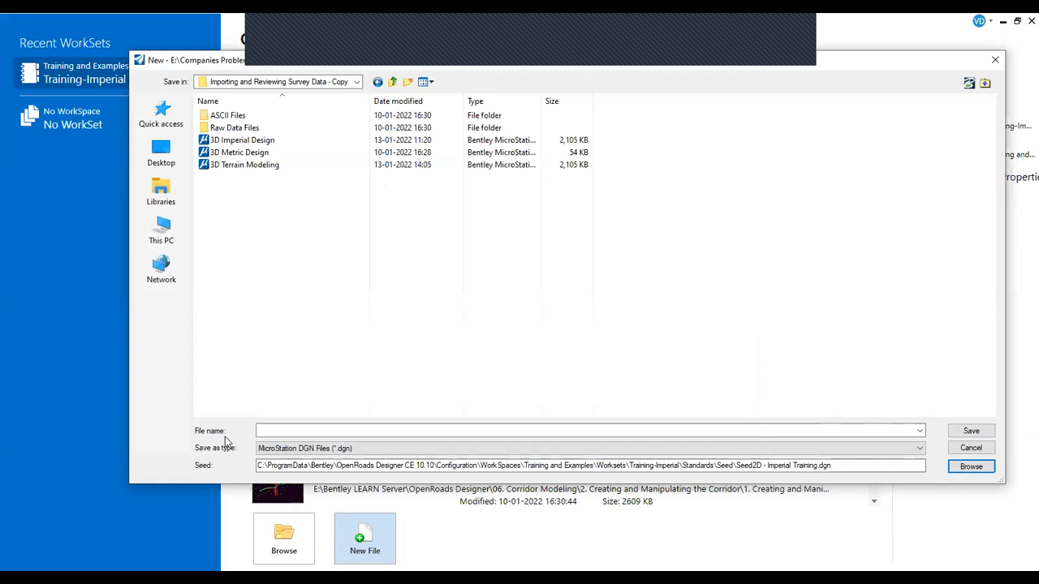
click(275, 431)
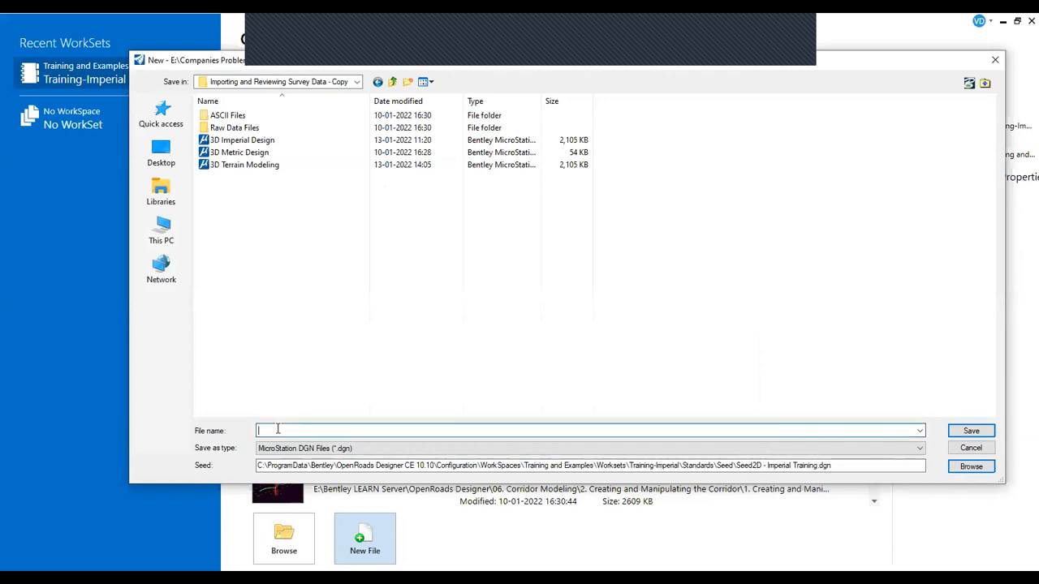
click(317, 450)
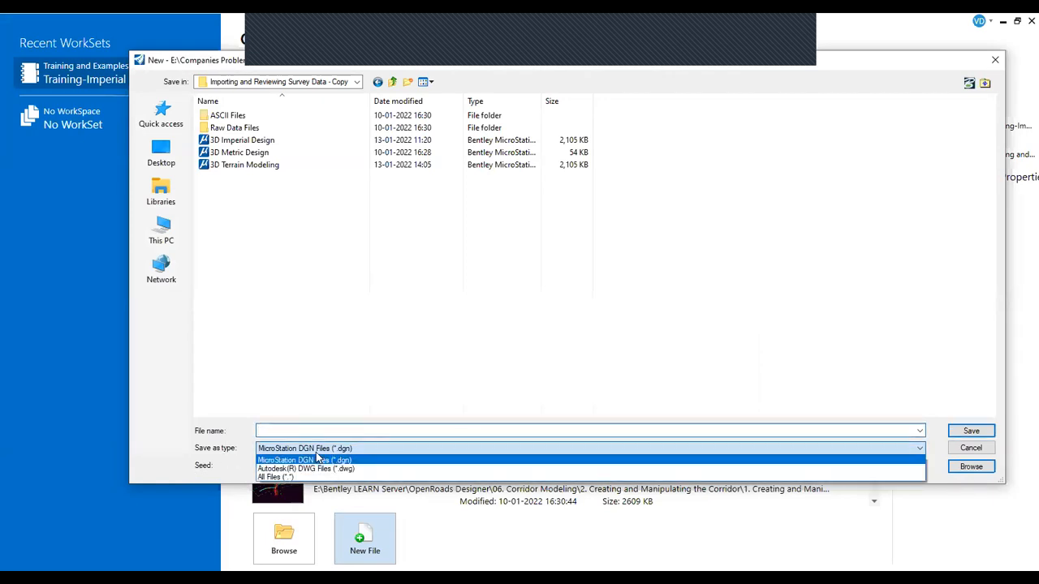
click(313, 461)
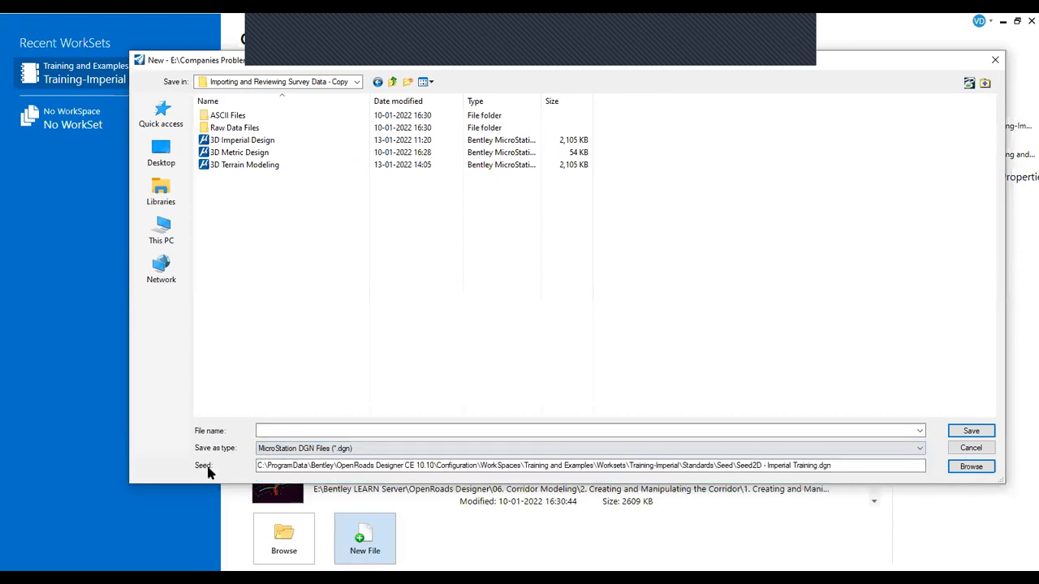
Examine the seed file Seed3D - Imperial Training and the folder path holding the seed files.
click(968, 469)
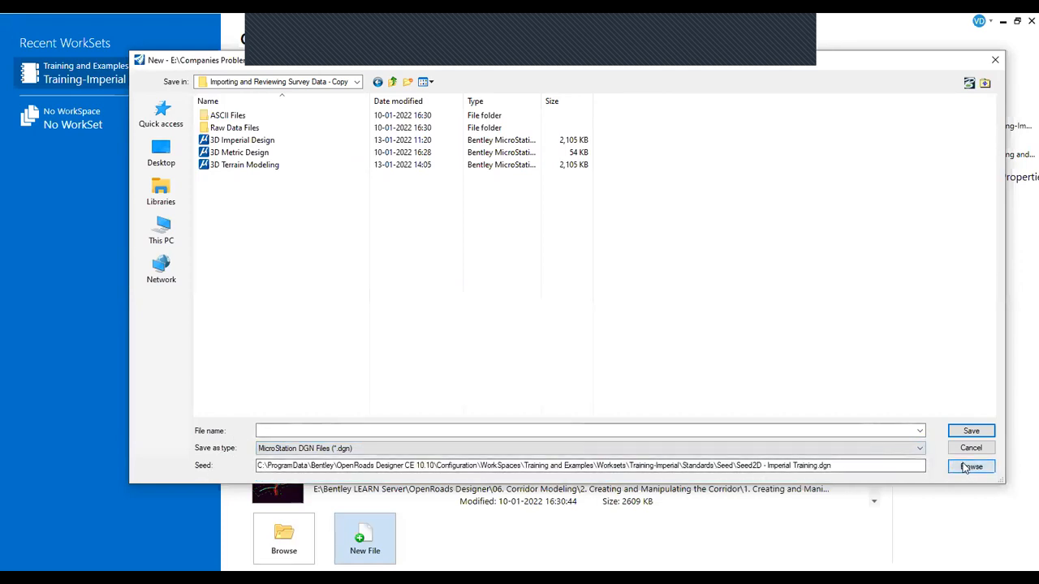
click(222, 152)
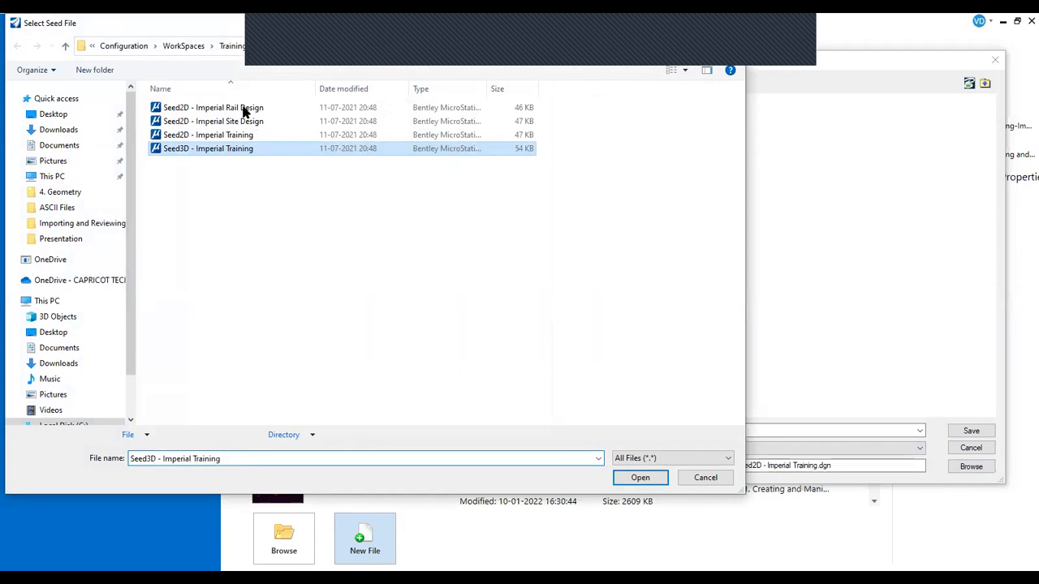
drag(198, 26, 323, 97)
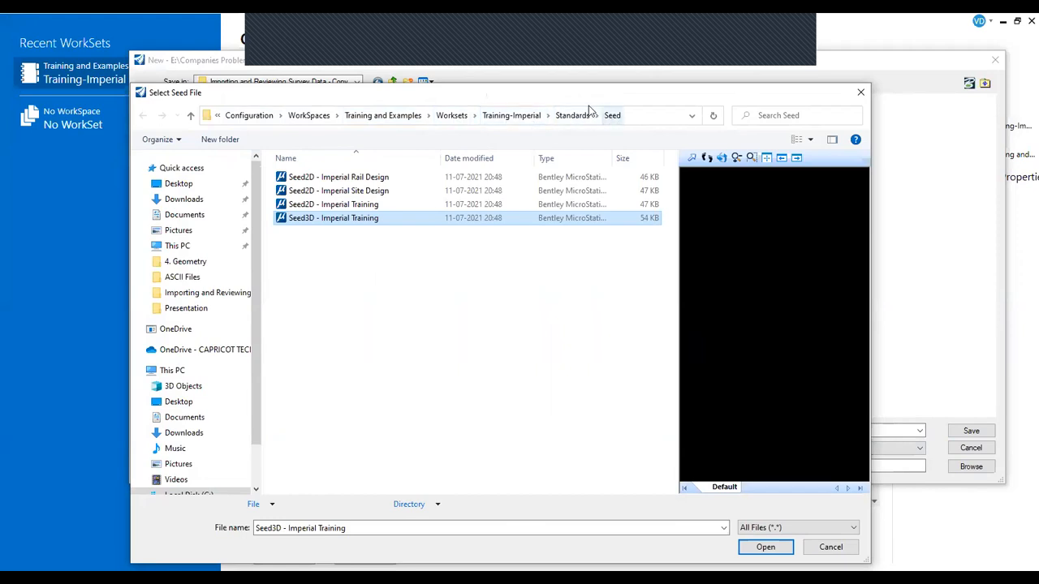
drag(582, 96, 584, 74)
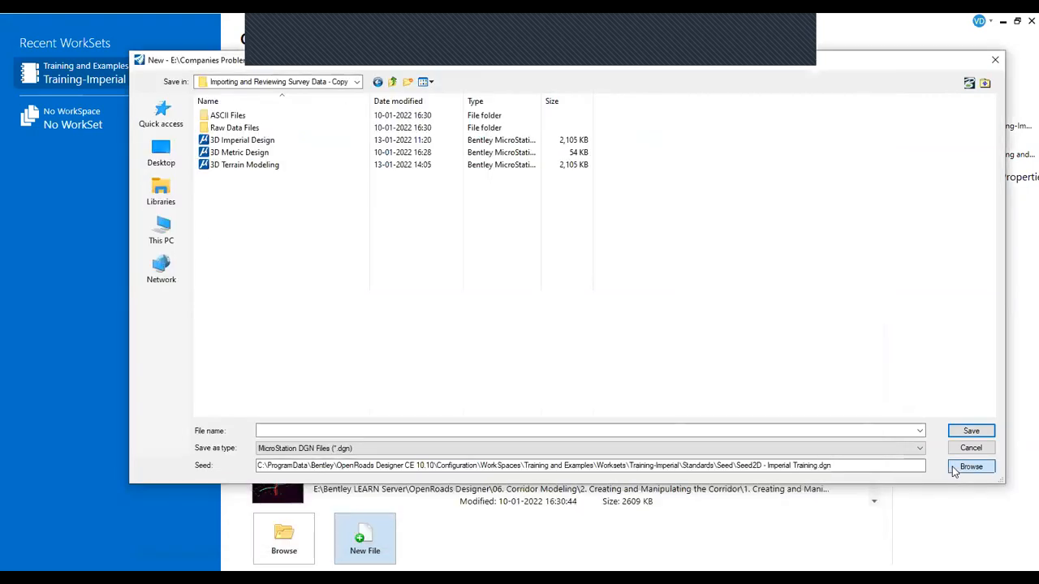
Set the new file's seed to Seed3D - Imperial Training, enter 3d as its name, and cancel the file creation.
click(965, 467)
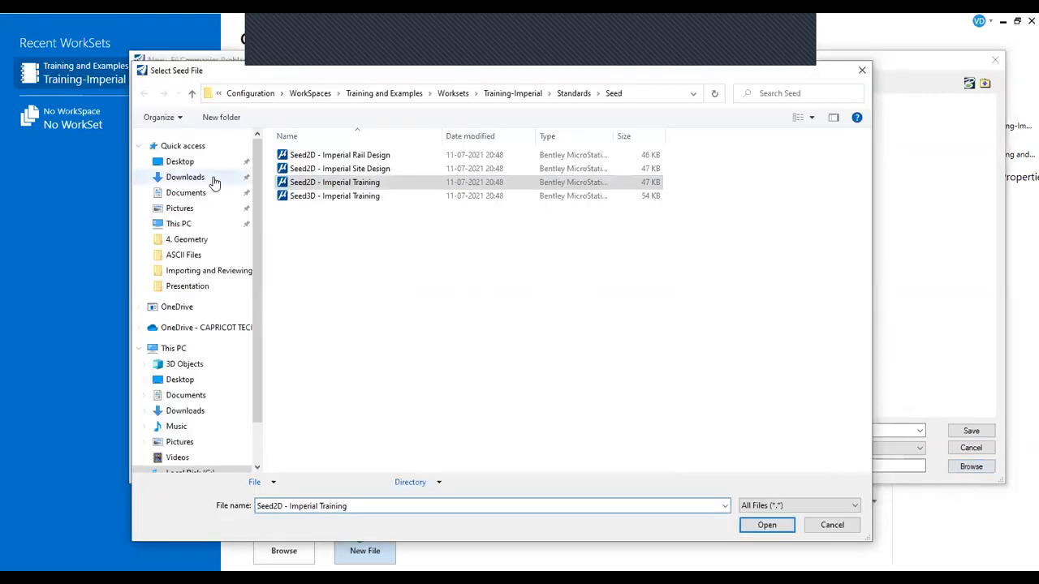
key(Down)
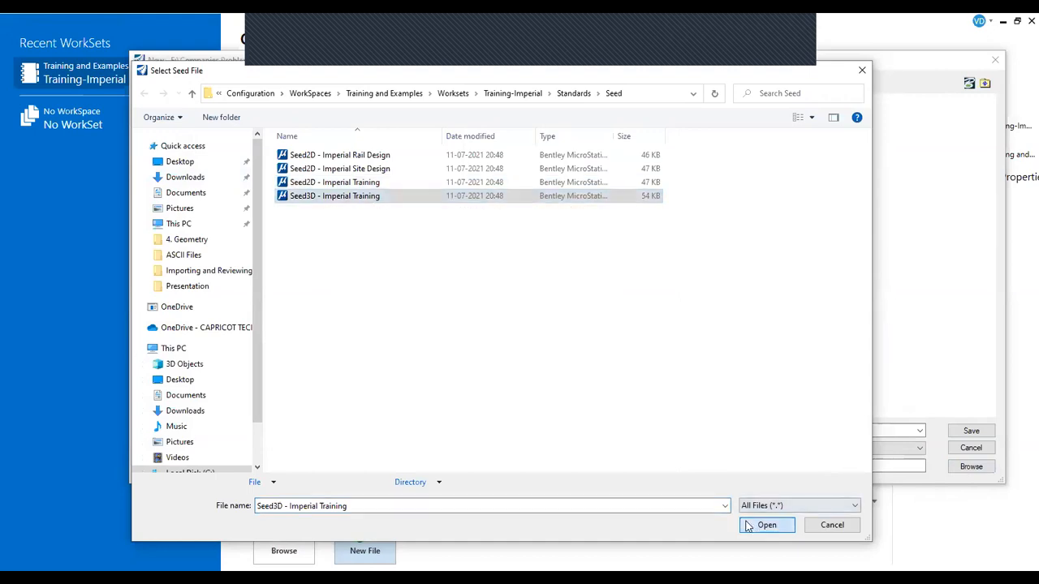
key(Return)
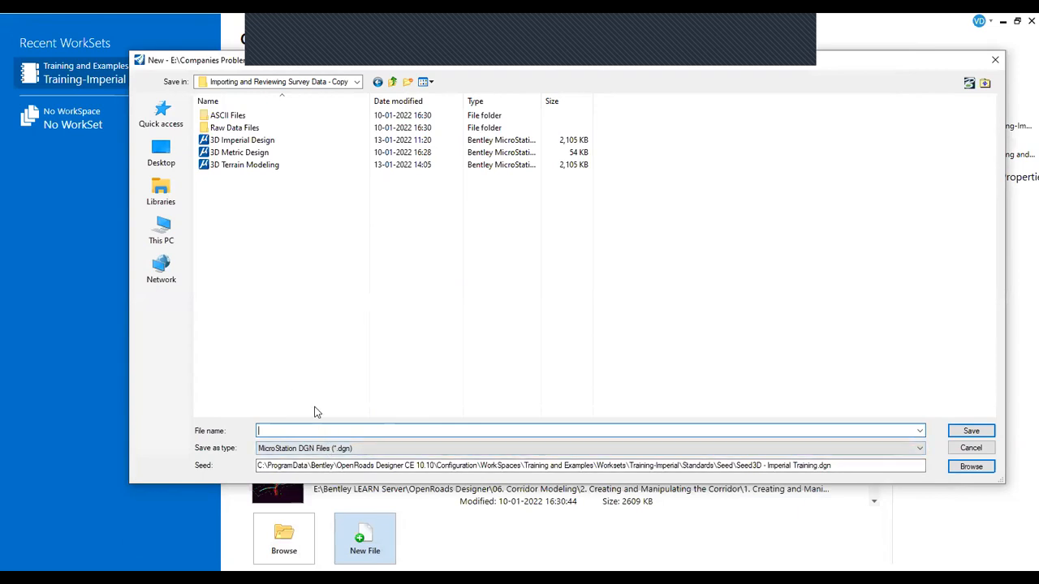
text(3d)
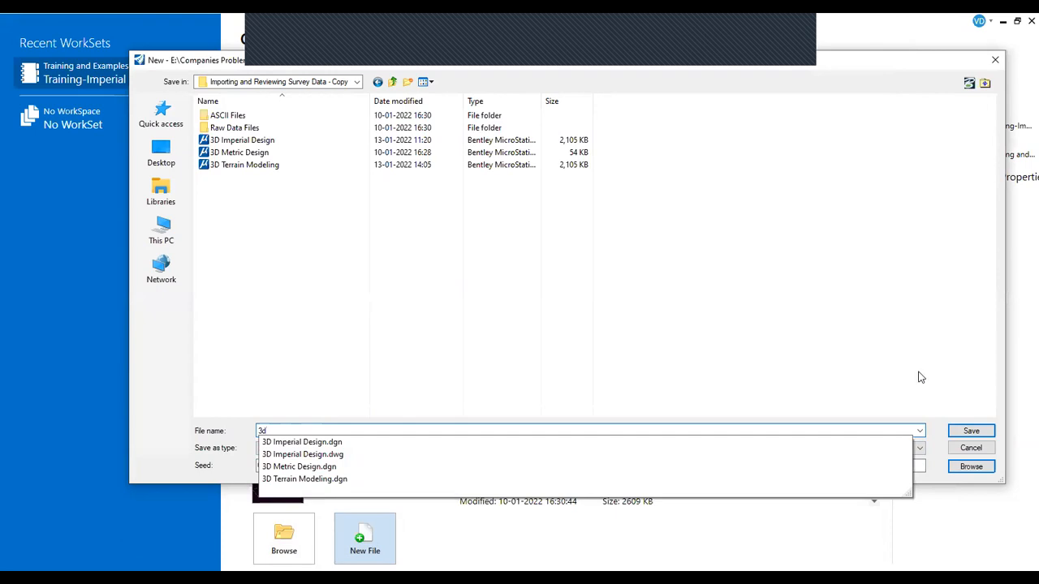
click(977, 452)
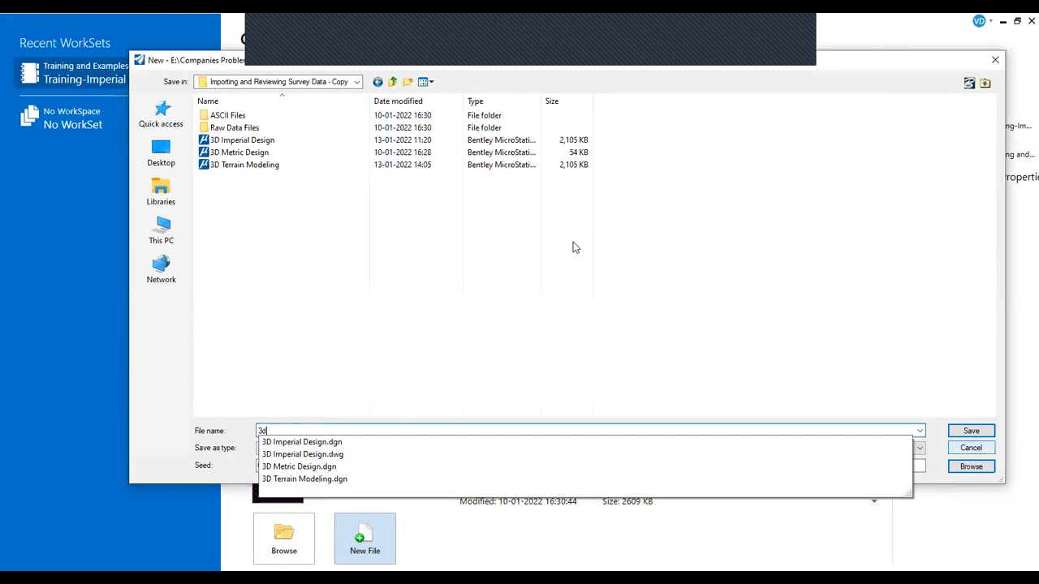
Open the existing 3D Imperial Design file from the Importing and Reviewing Survey Data - Copy folder.
click(279, 554)
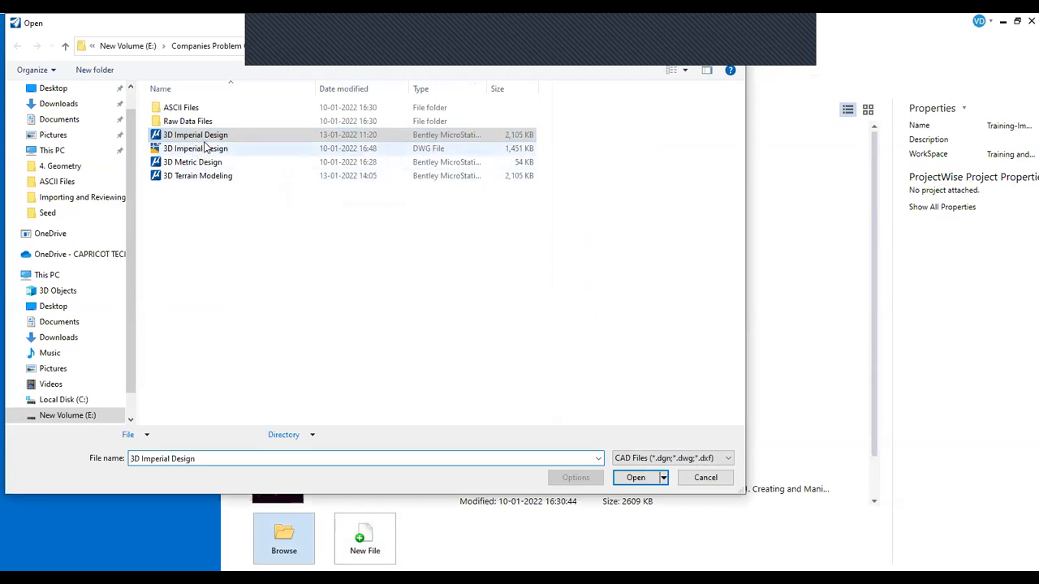
click(635, 477)
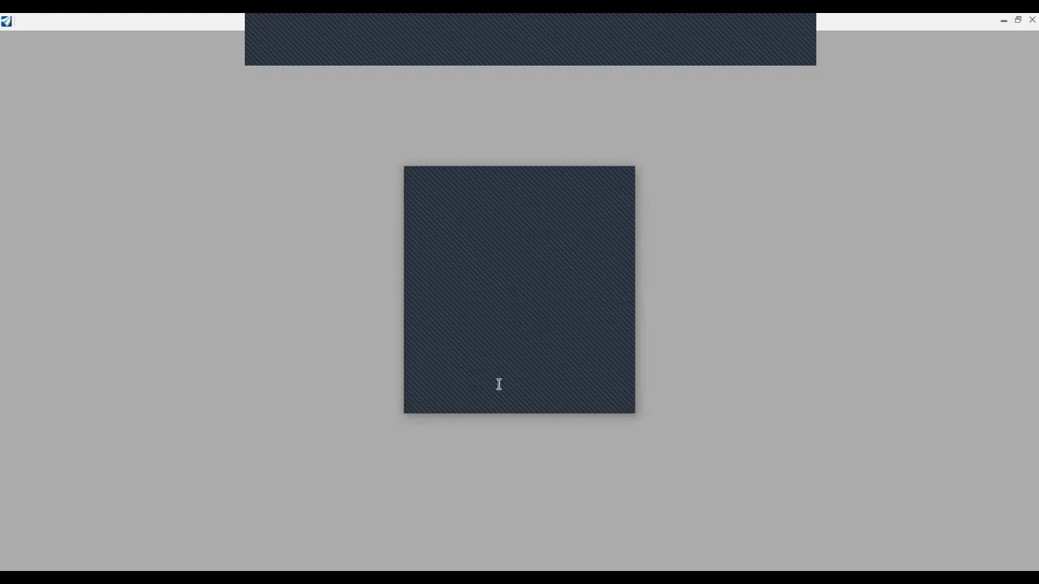
Switch the workflow to Survey.
click(629, 169)
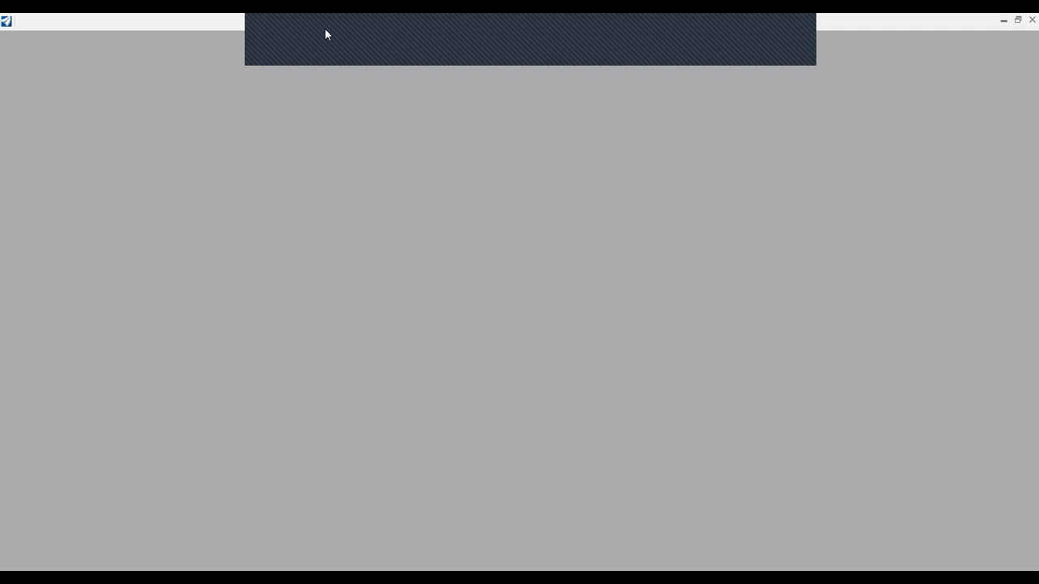
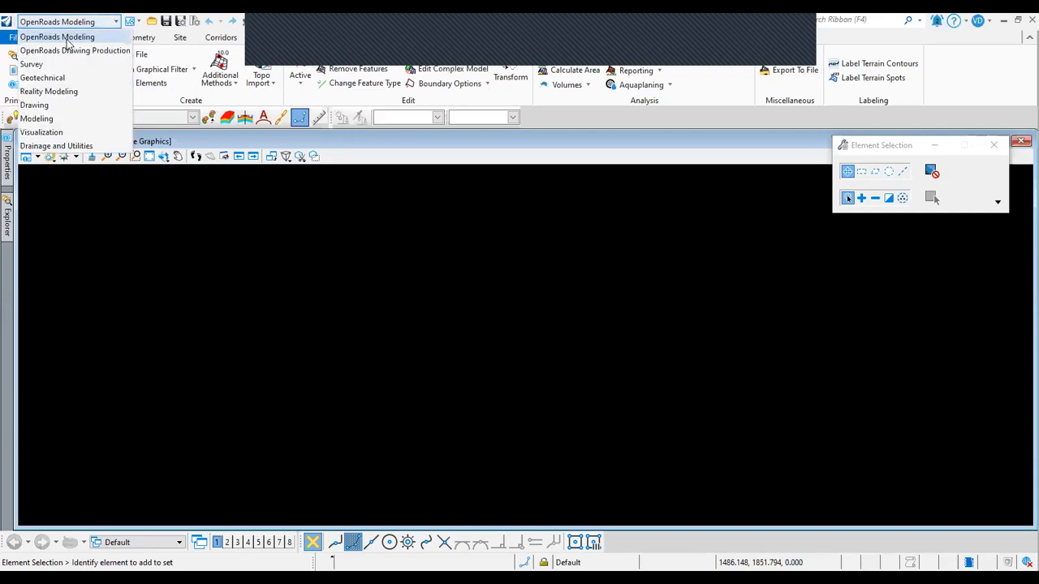
click(68, 45)
click(64, 21)
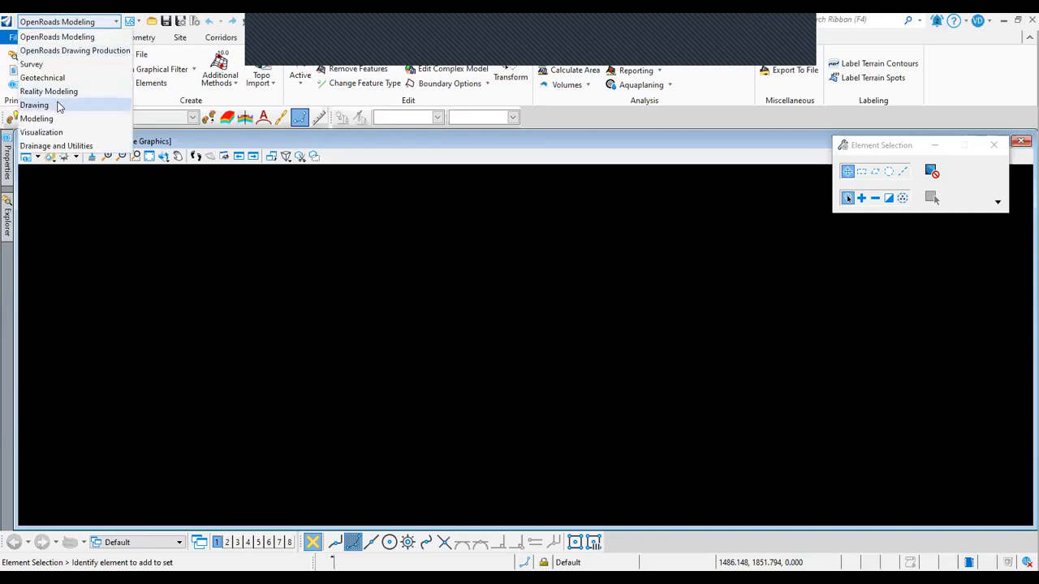
click(41, 65)
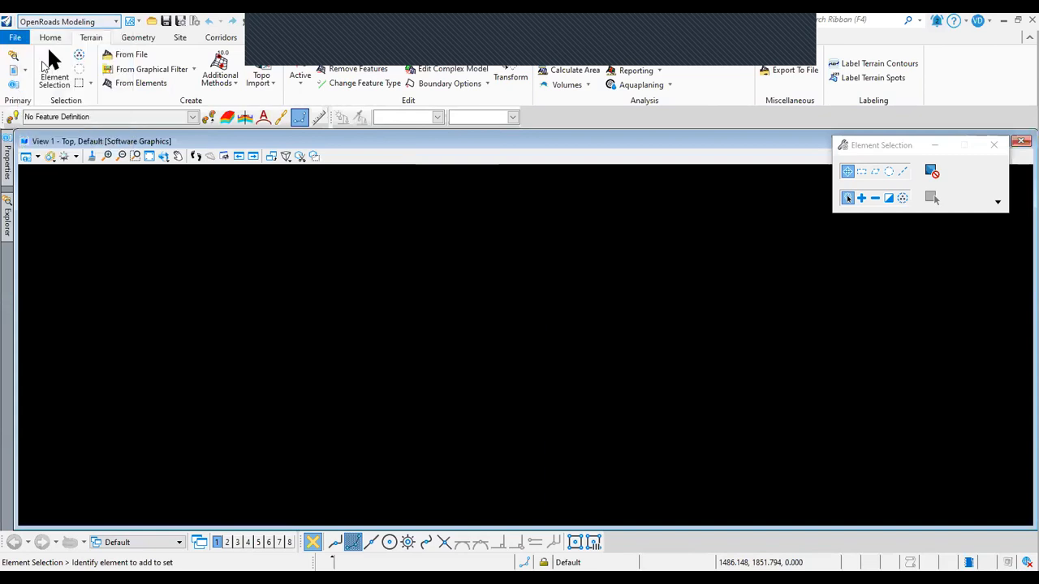
Examine the list of available workflows while keeping Survey active.
click(58, 22)
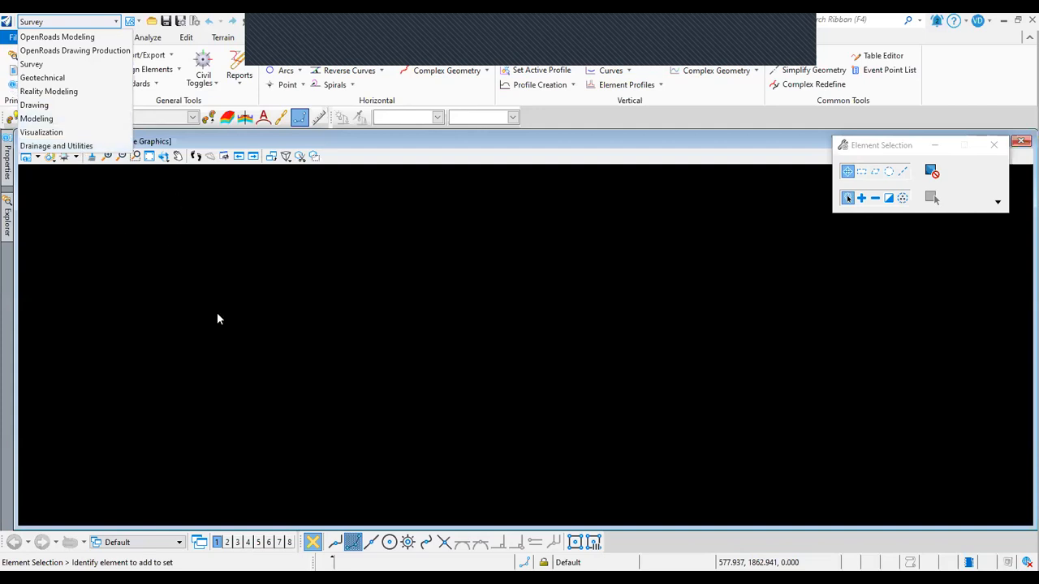
click(180, 227)
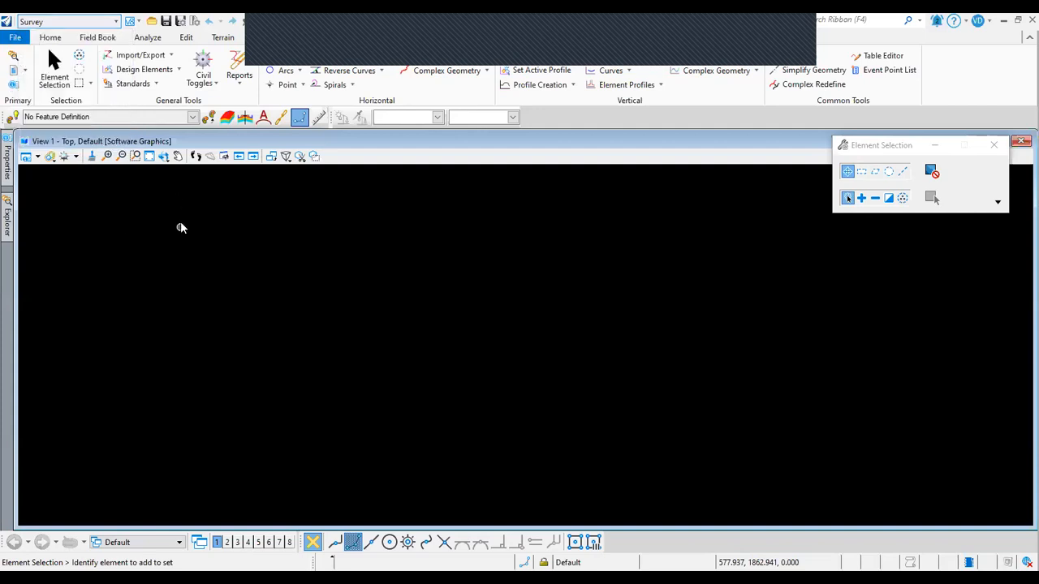
click(94, 24)
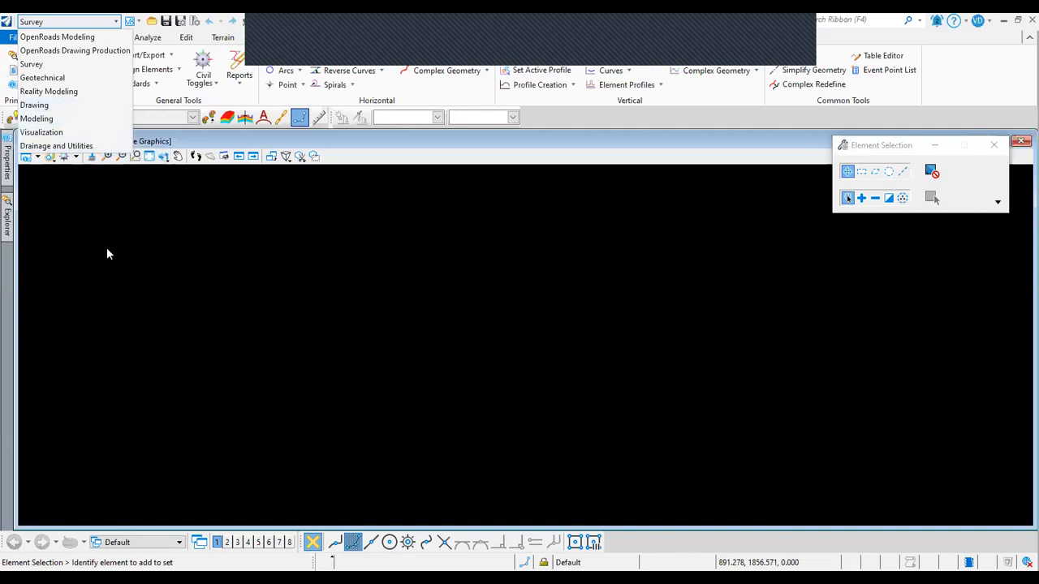
click(99, 220)
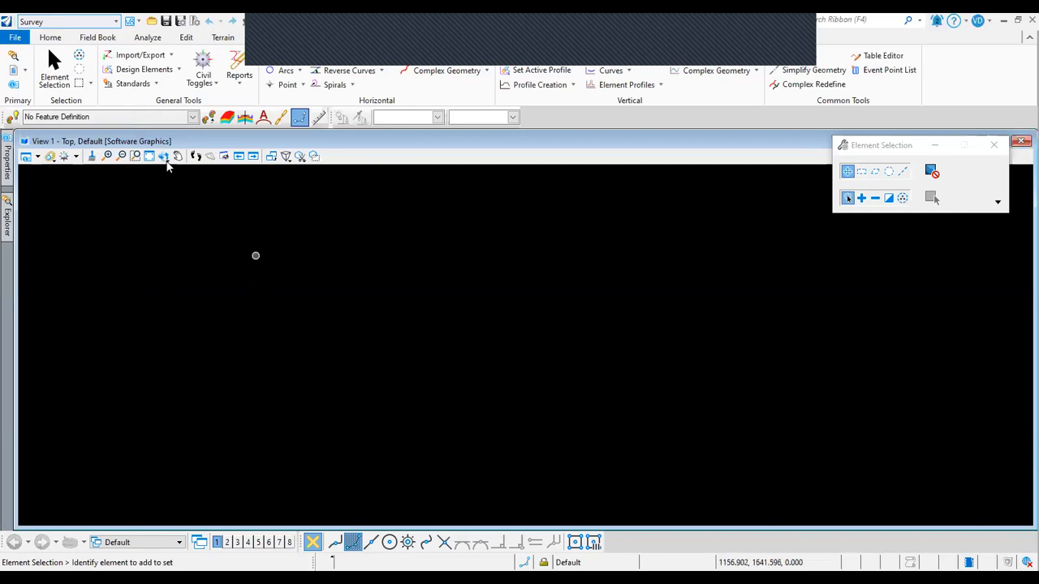
click(63, 21)
click(141, 231)
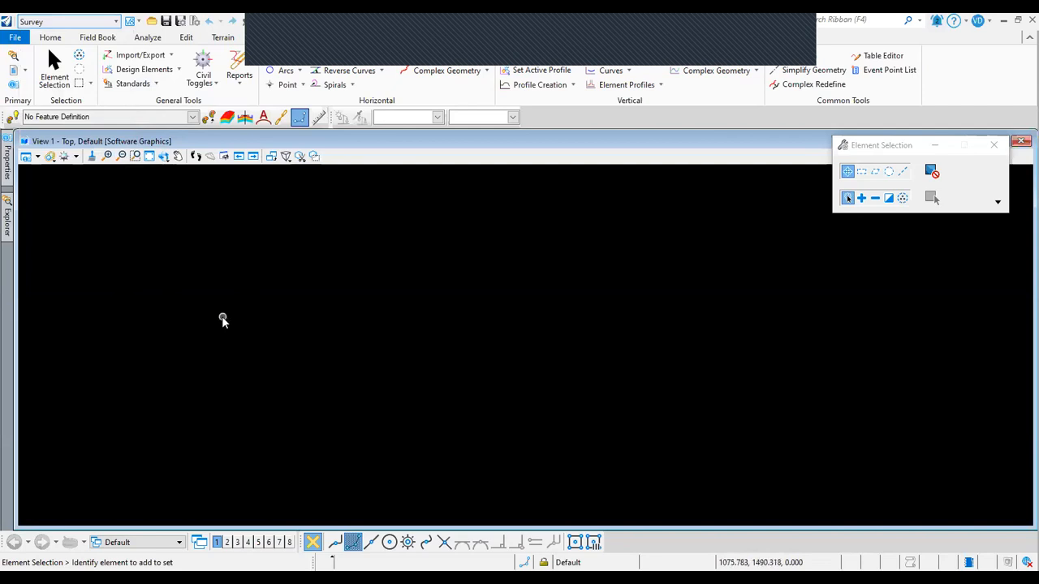
click(136, 156)
click(57, 23)
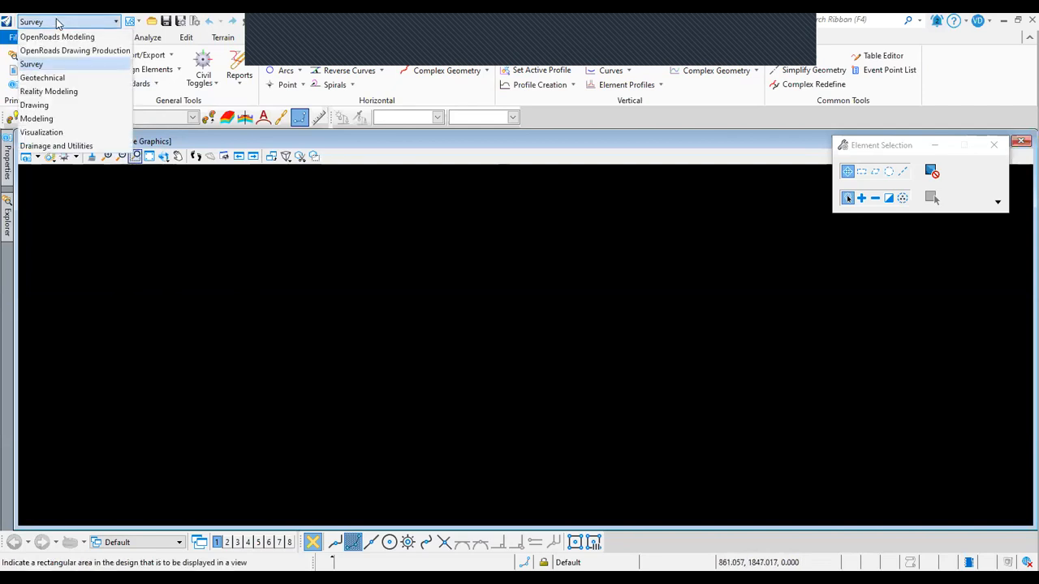
click(306, 264)
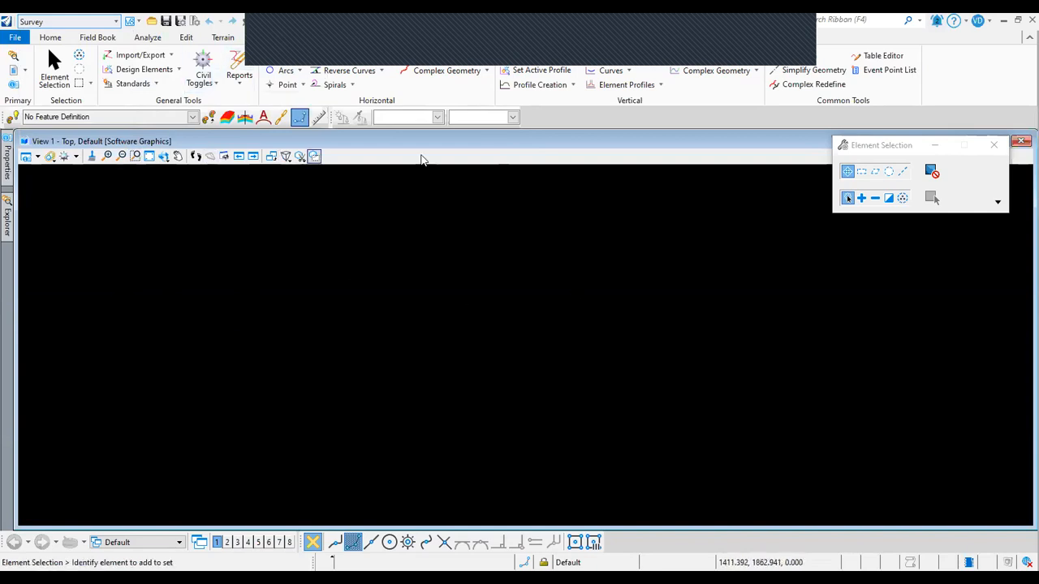
Switch the workflow to Drawing, and return to OpenRoads Modeling.
click(84, 23)
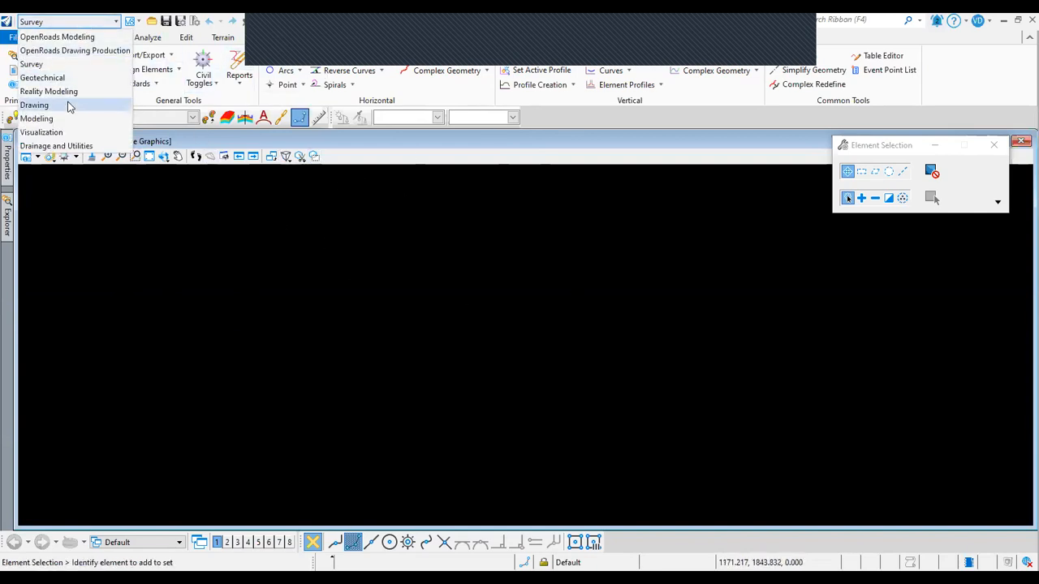
click(35, 106)
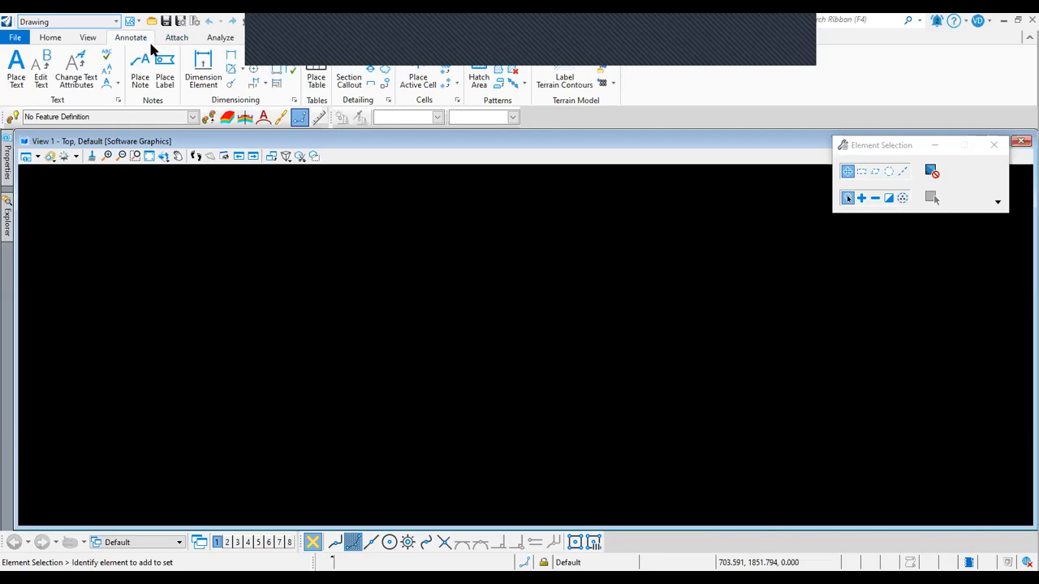
click(67, 23)
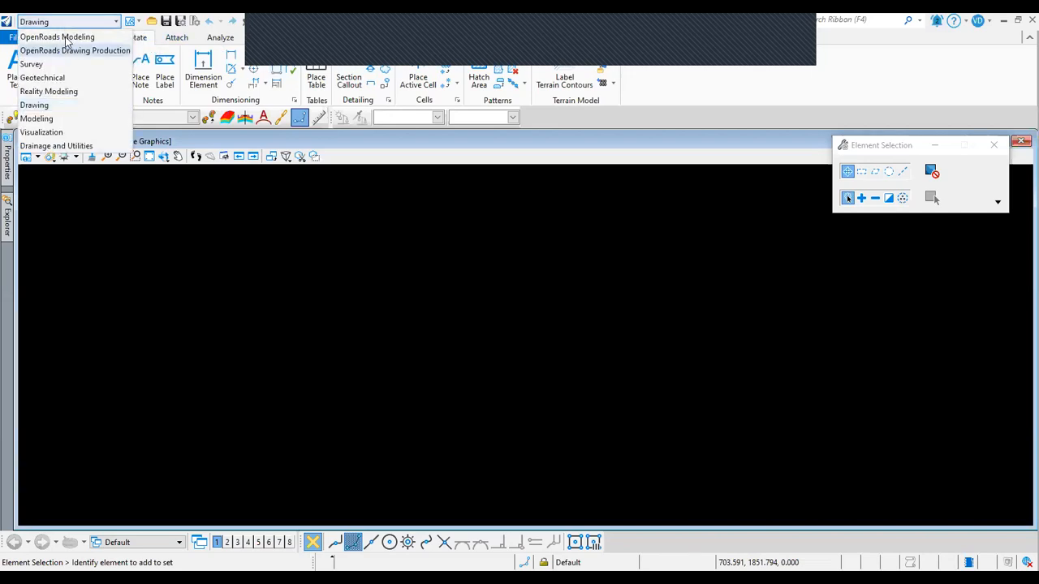
click(67, 38)
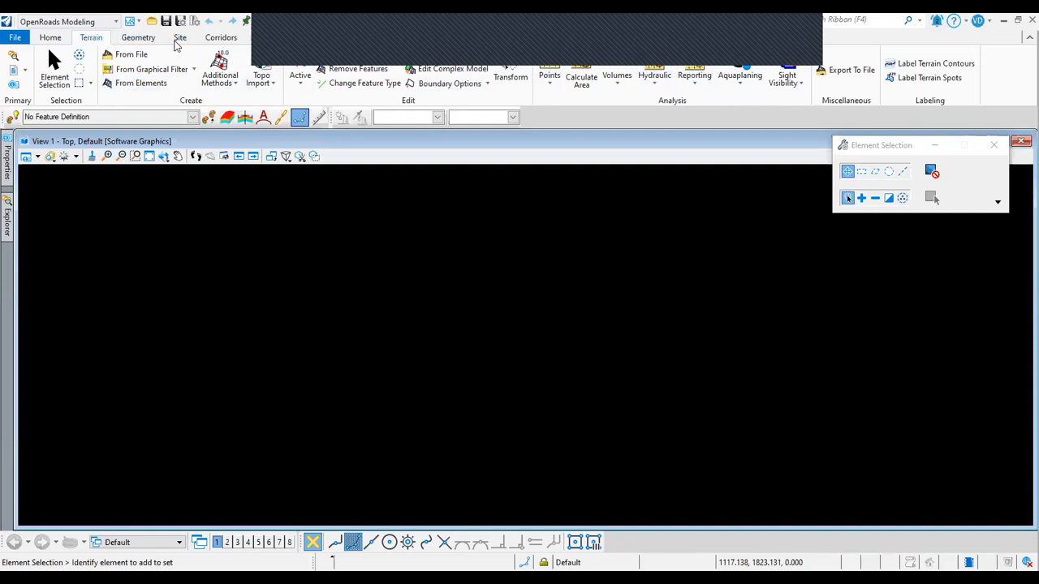
Look through the Site, Drawing Production and Drawing tools of the OpenRoads Modeling workflow, ending with the Terrain tools.
scroll(190, 40, down, 2)
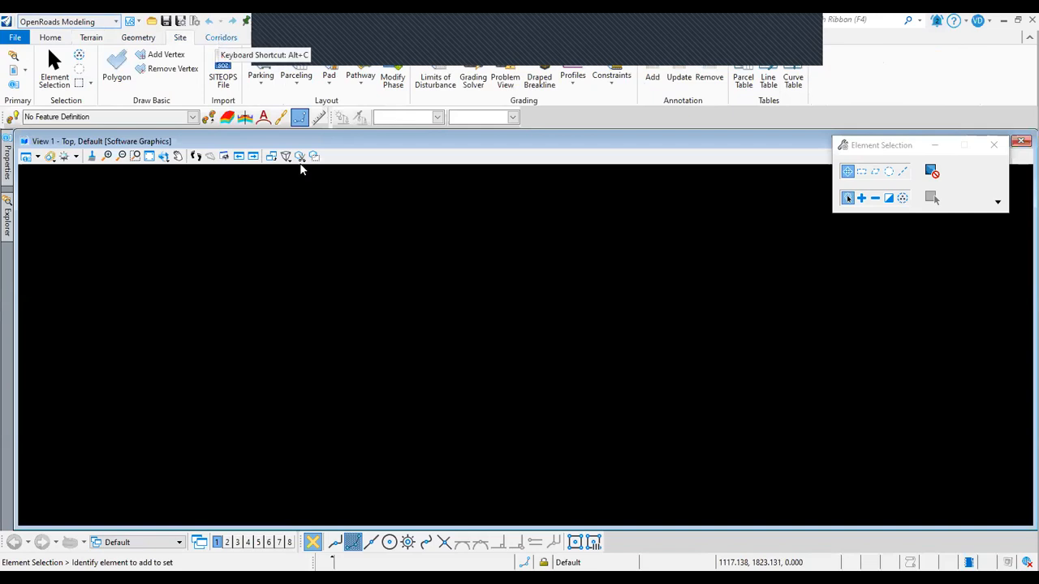
click(394, 36)
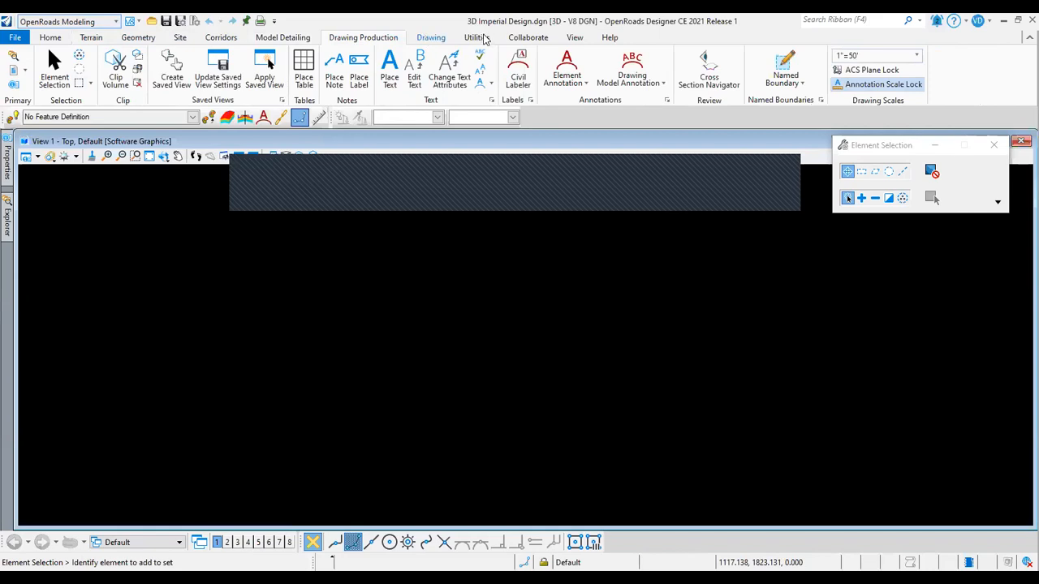
scroll(356, 44, down, 2)
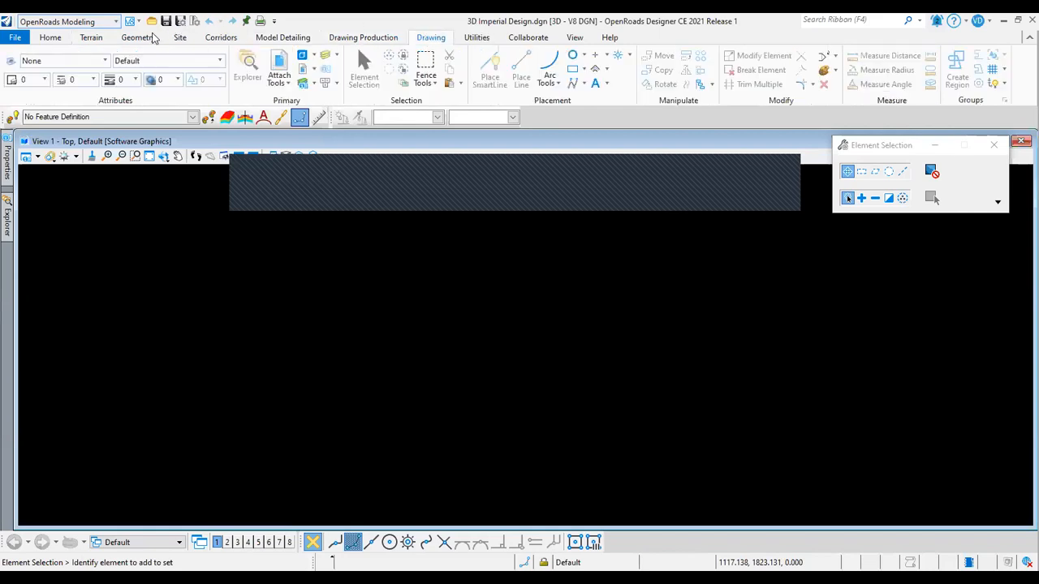
click(89, 38)
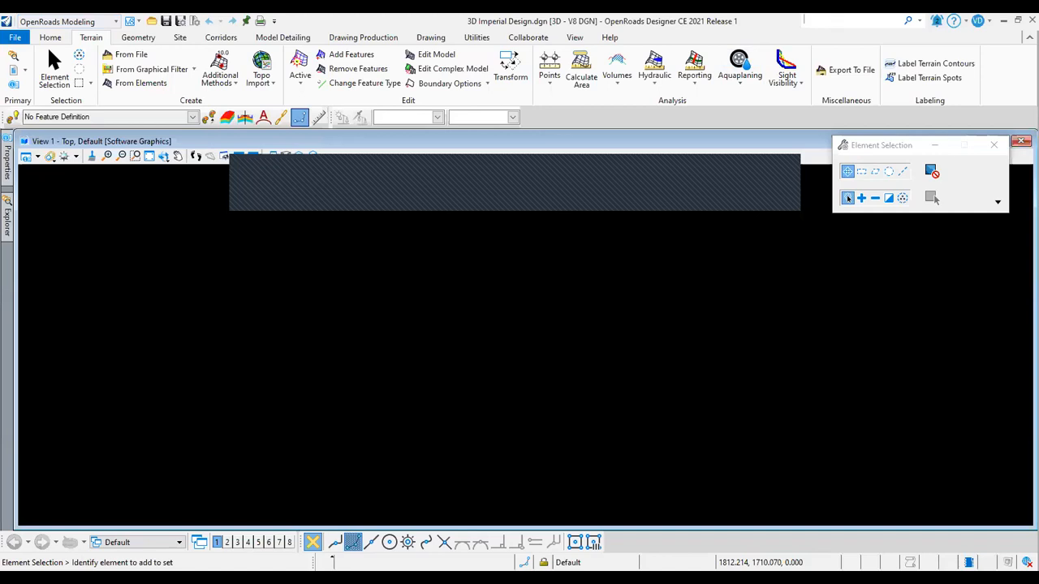
Search the ribbon commands for "arc", look through the listed tools, and display the Site tools.
text(arc)
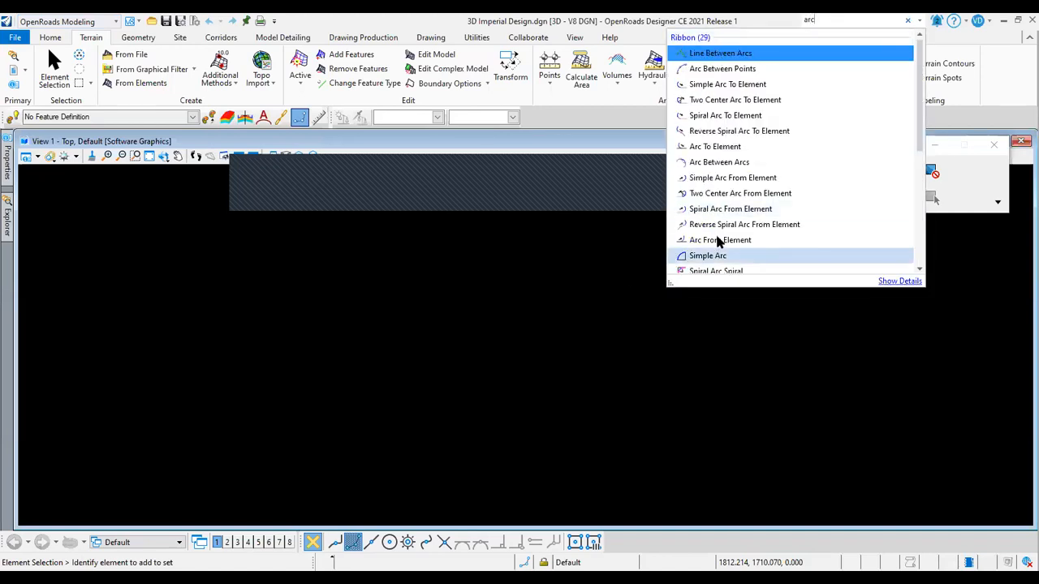
scroll(717, 242, down, 5)
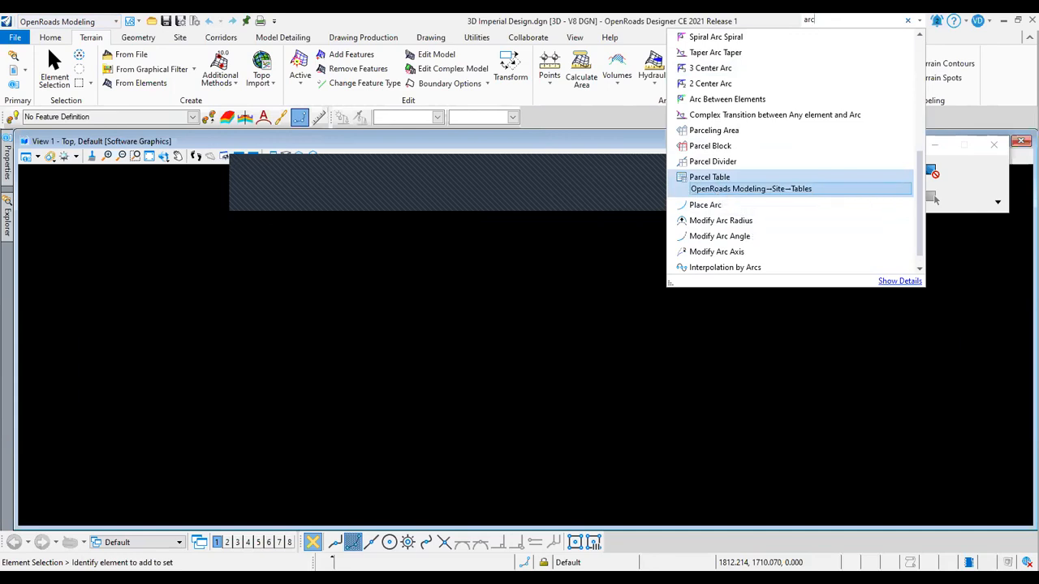
click(179, 38)
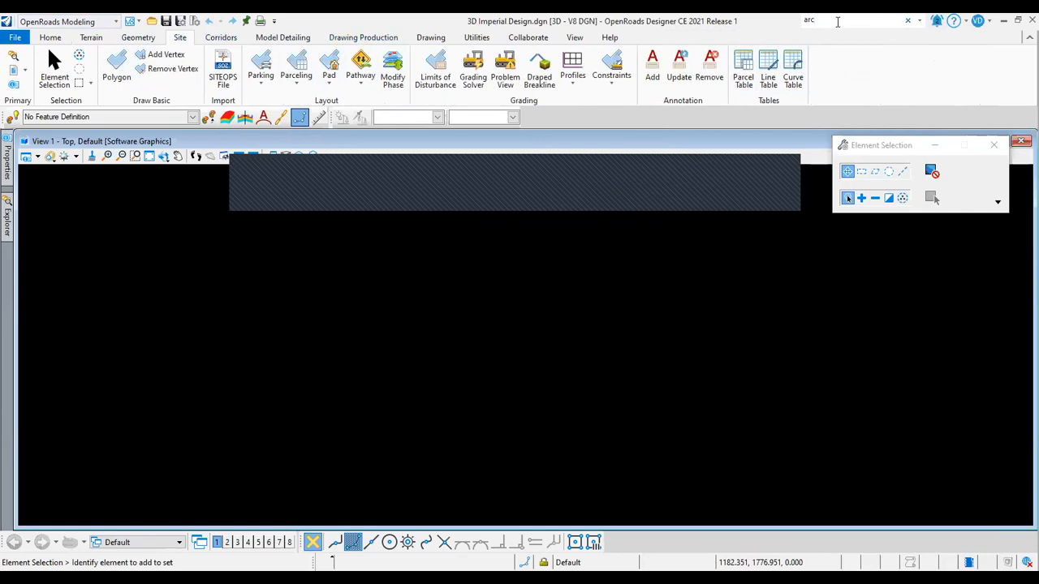
Review the "arc" search results again, display the Geometry tools, and clear the search.
click(838, 22)
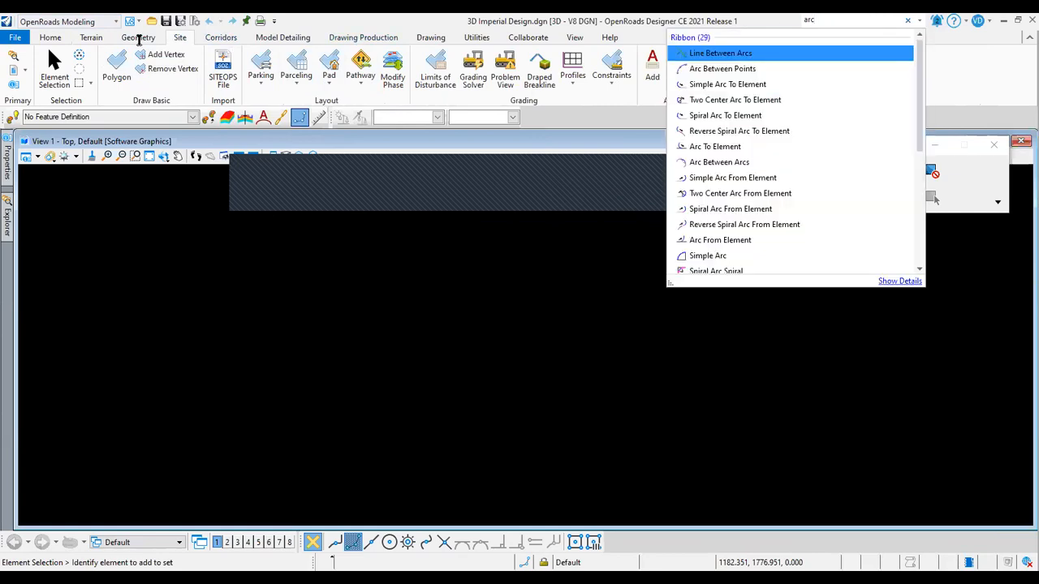
mouse_move(711, 63)
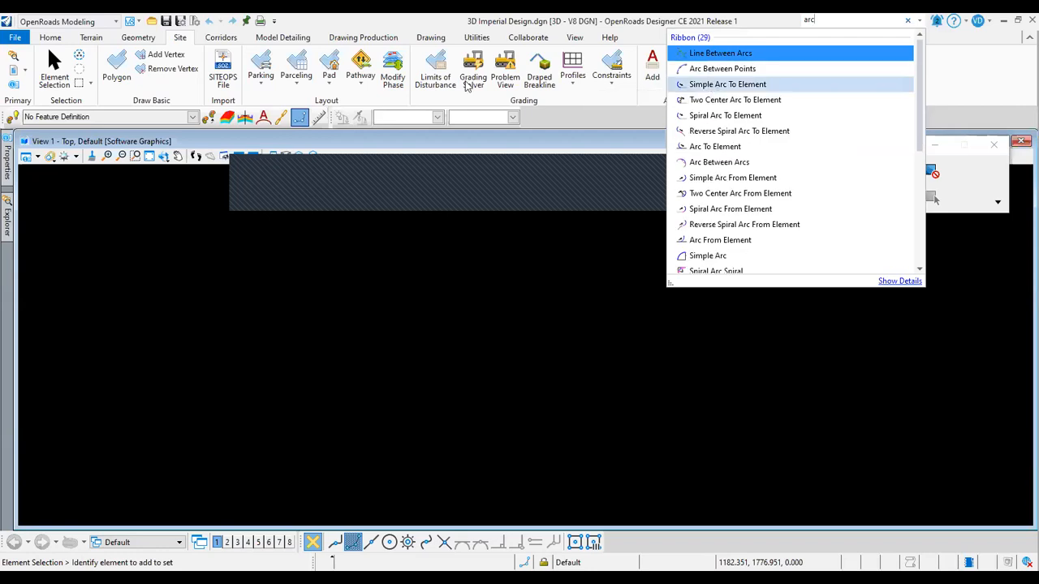
click(149, 40)
click(149, 39)
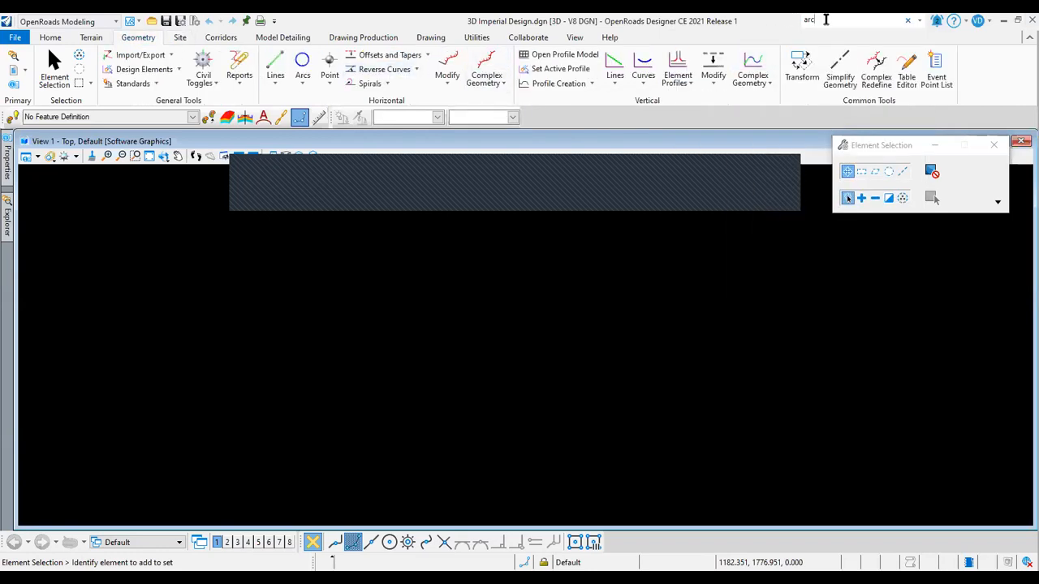
click(908, 21)
Display the Terrain tools and change the workflow from OpenRoads Modeling to Survey.
click(92, 40)
click(97, 21)
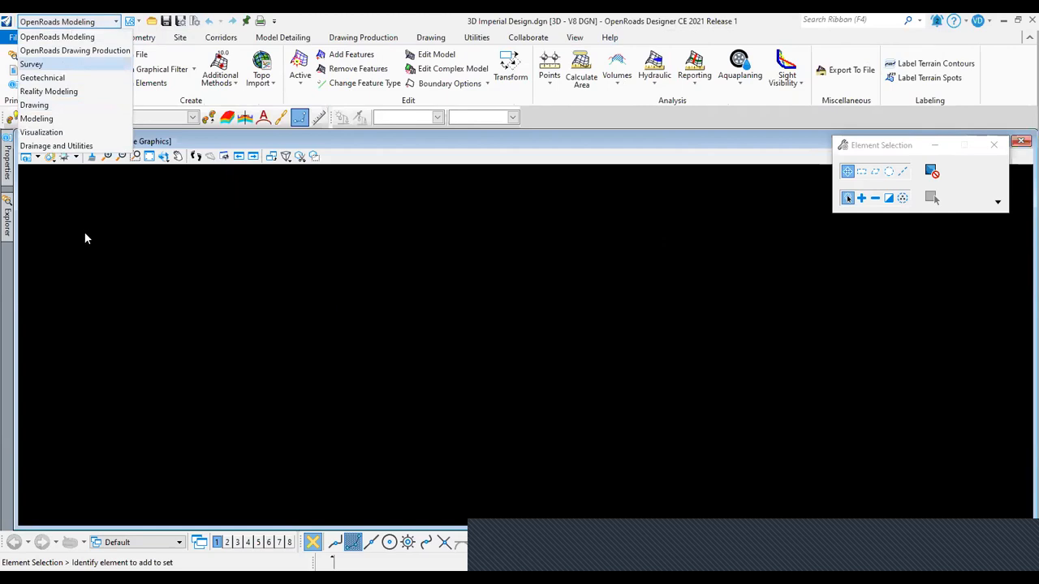
click(32, 63)
Open the docked Explorer and Properties windows and close both of them.
click(7, 214)
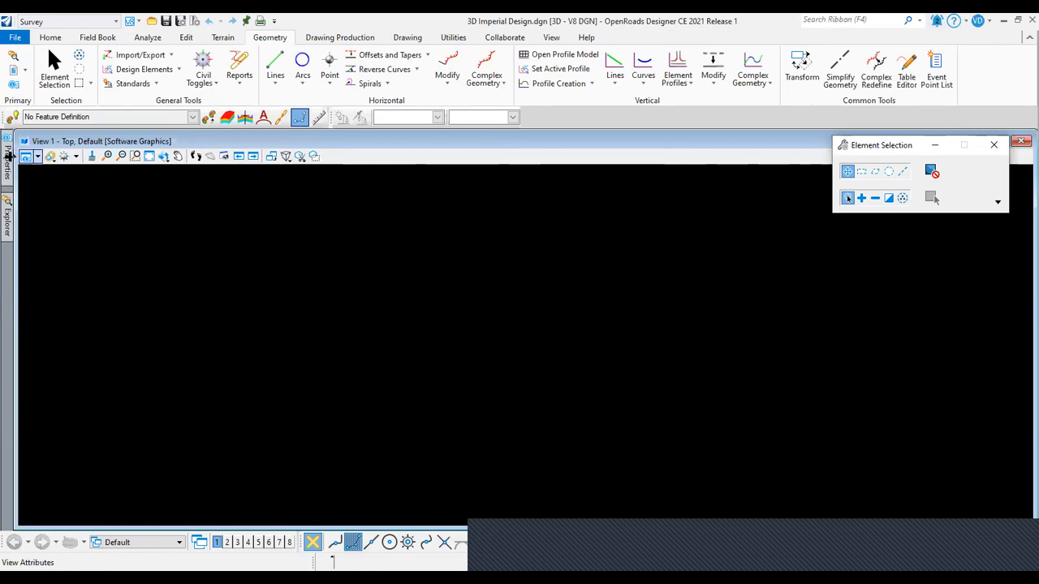
click(8, 158)
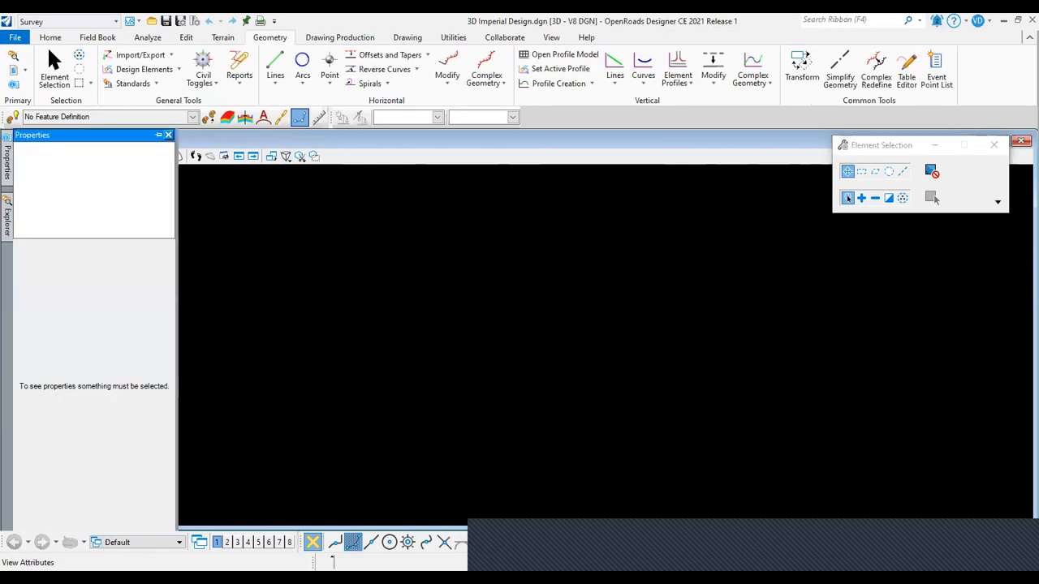
click(275, 135)
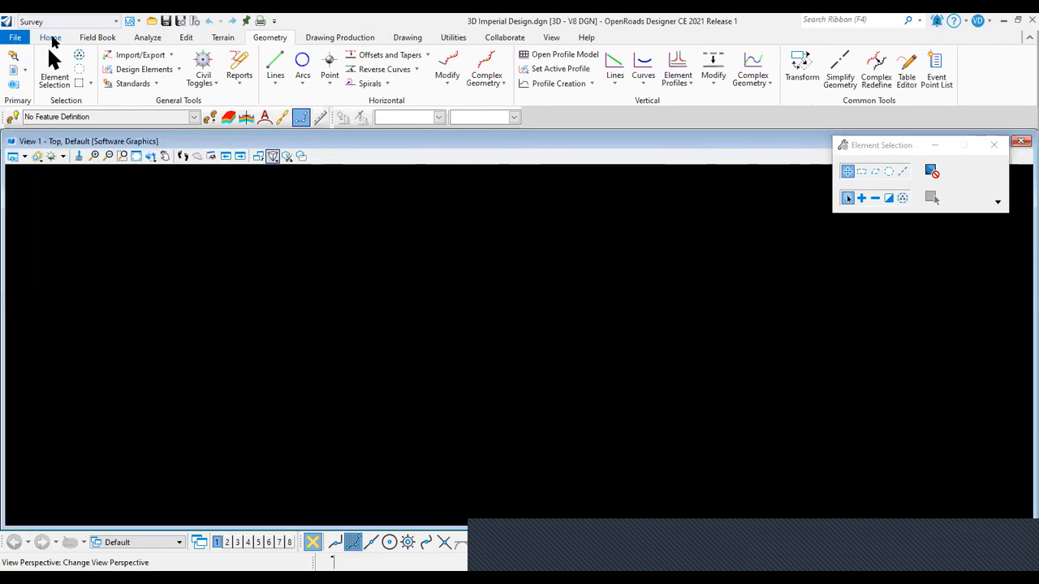
Restore the Properties and Explorer windows using the primary Home tools.
click(51, 38)
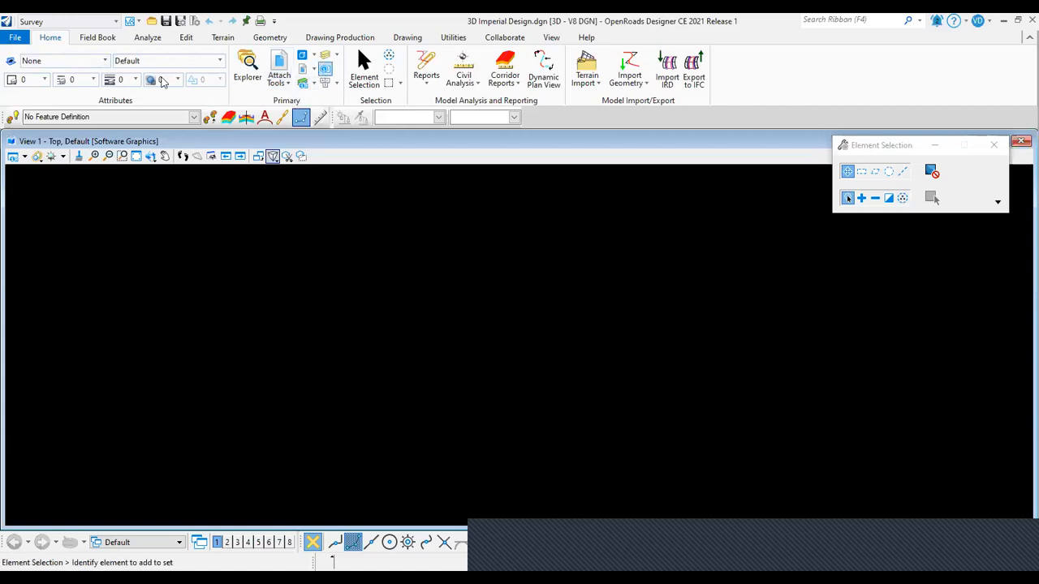
click(324, 70)
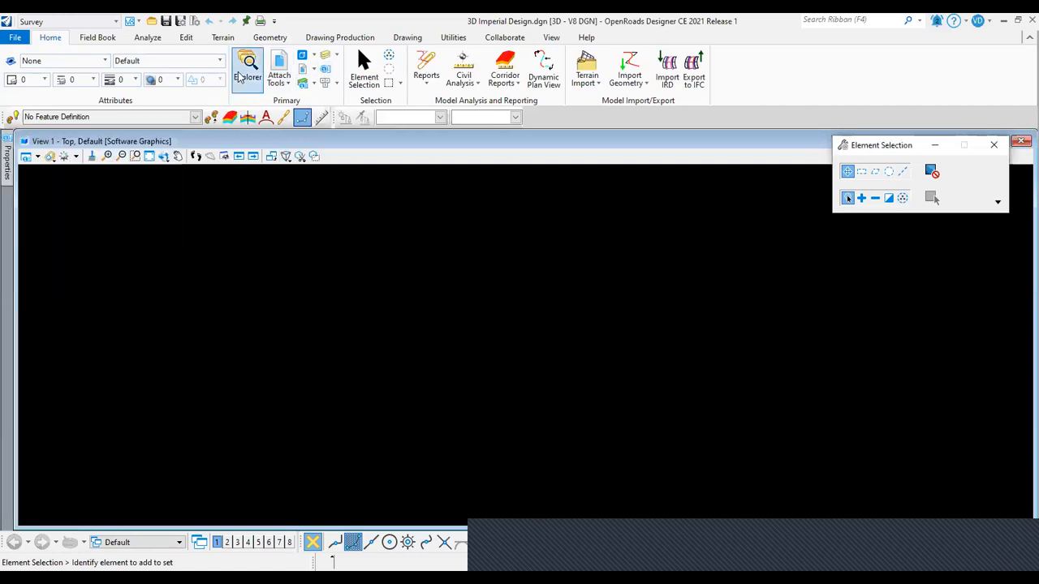
click(242, 75)
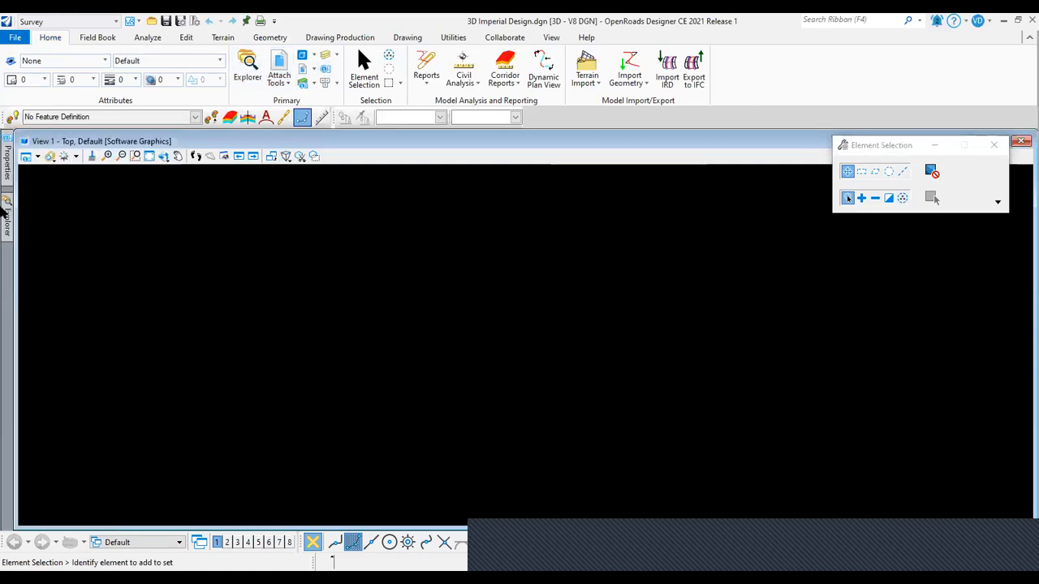
Expand the Survey section in the Explorer, followed by the OpenRoads Standards section.
mouse_move(7, 215)
click(92, 295)
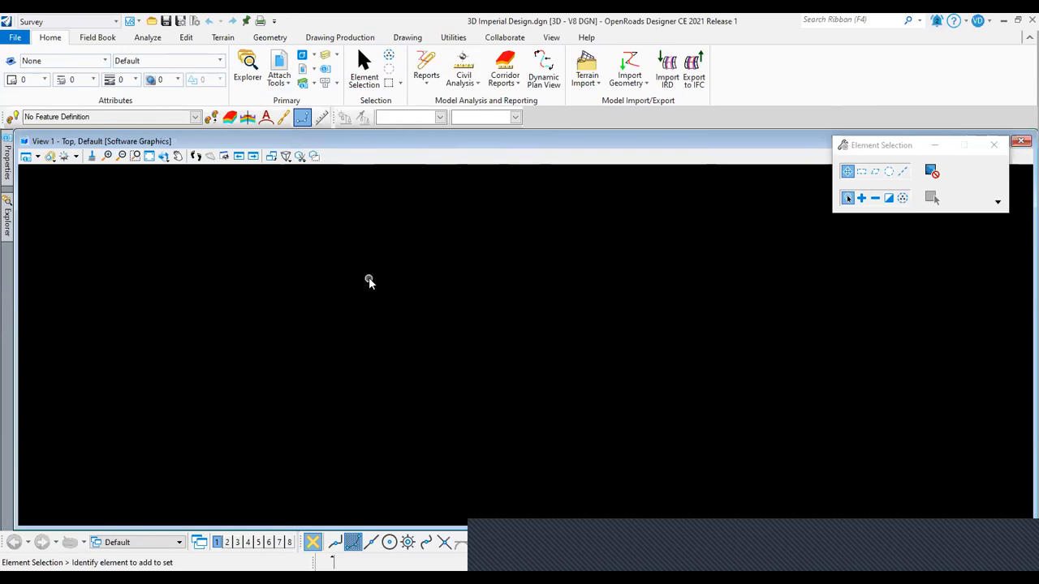
click(7, 216)
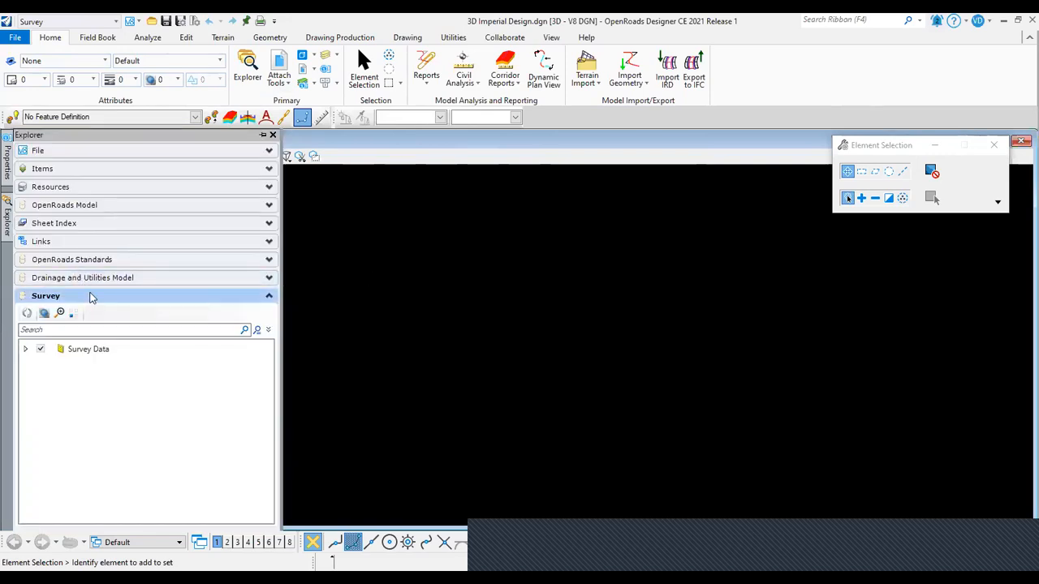
click(91, 297)
click(62, 261)
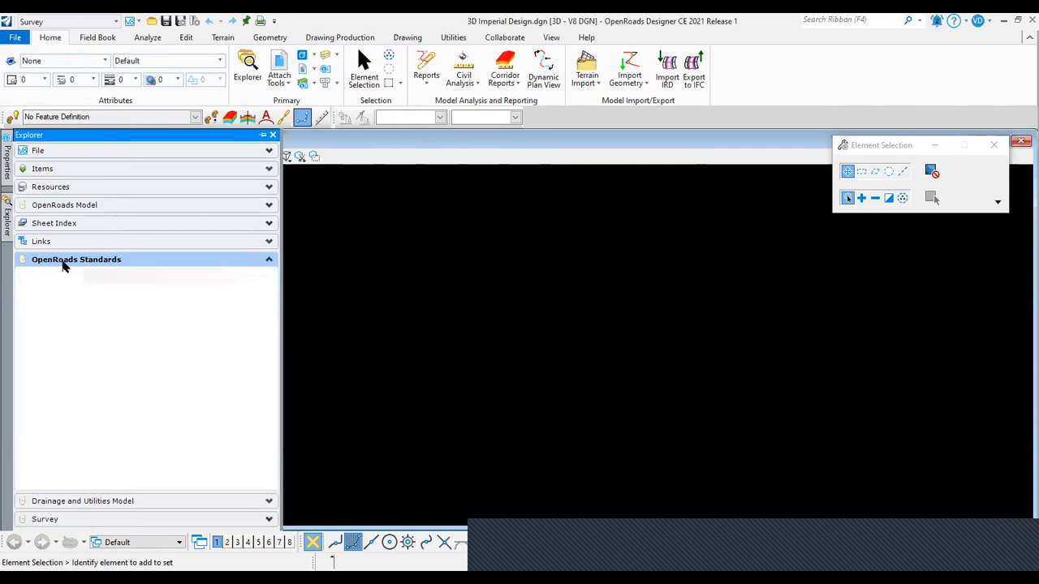
Inspect the terrain models of 3D Imperial Design.dgn in the Explorer's OpenRoads Model section, expanding the Existing Boundary group.
click(50, 208)
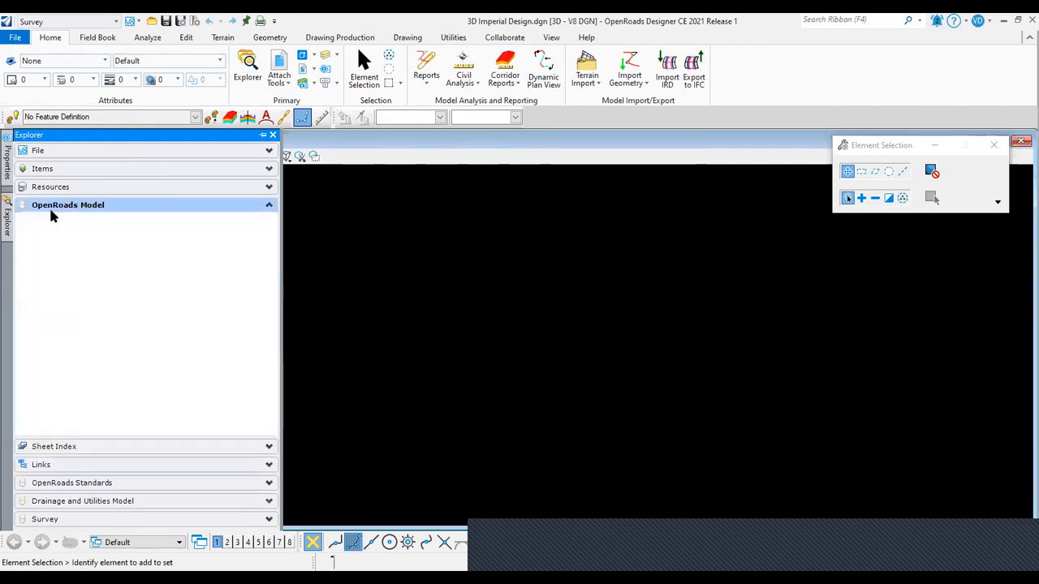
click(26, 258)
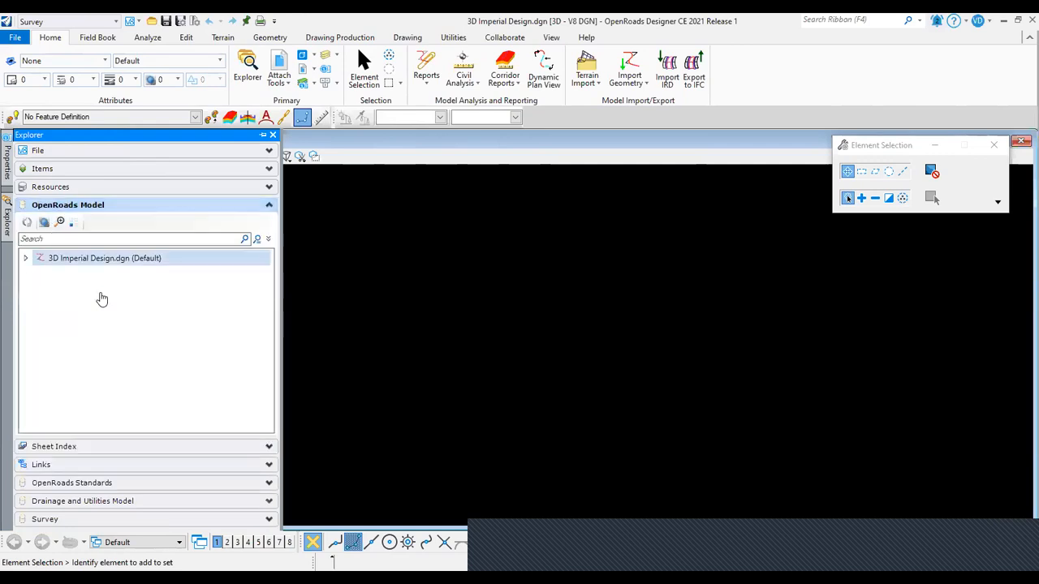
scroll(97, 349, down, 3)
scroll(49, 325, up, 3)
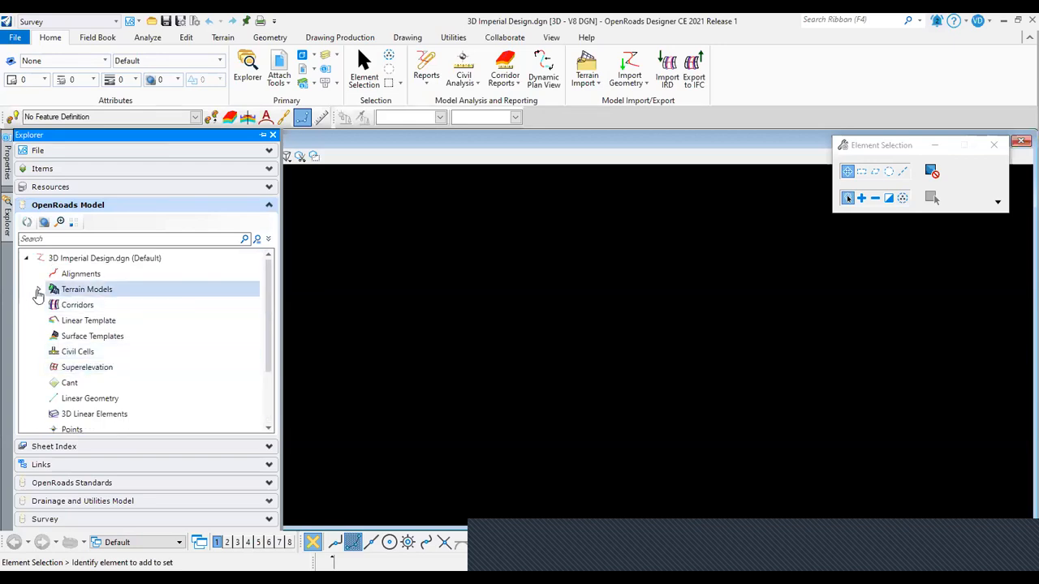
click(38, 290)
click(52, 305)
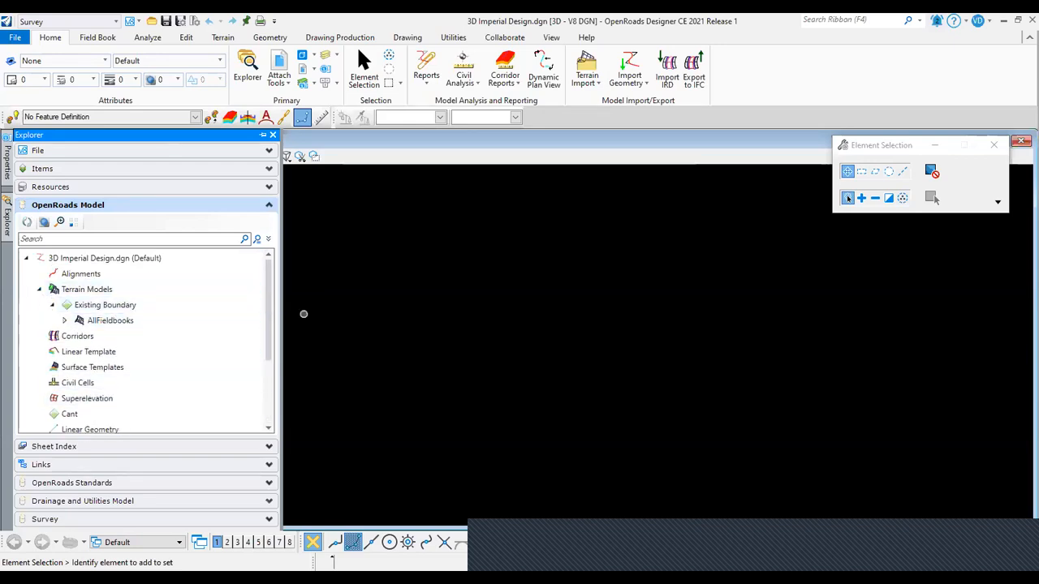
click(9, 220)
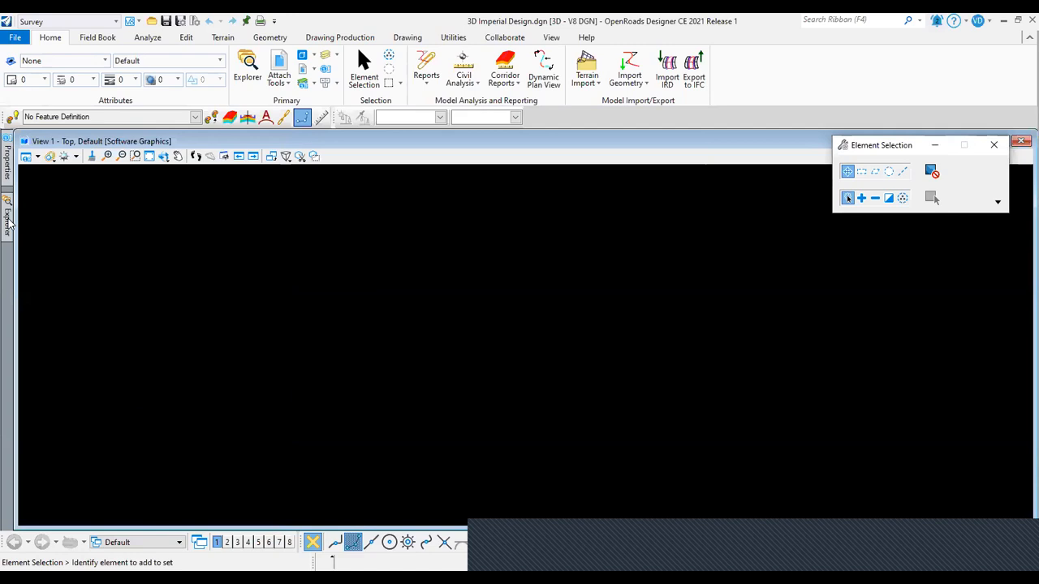
Show the Explorer's Survey section and expand Survey Data down to the contents of the Default model.
click(8, 222)
click(65, 204)
click(62, 296)
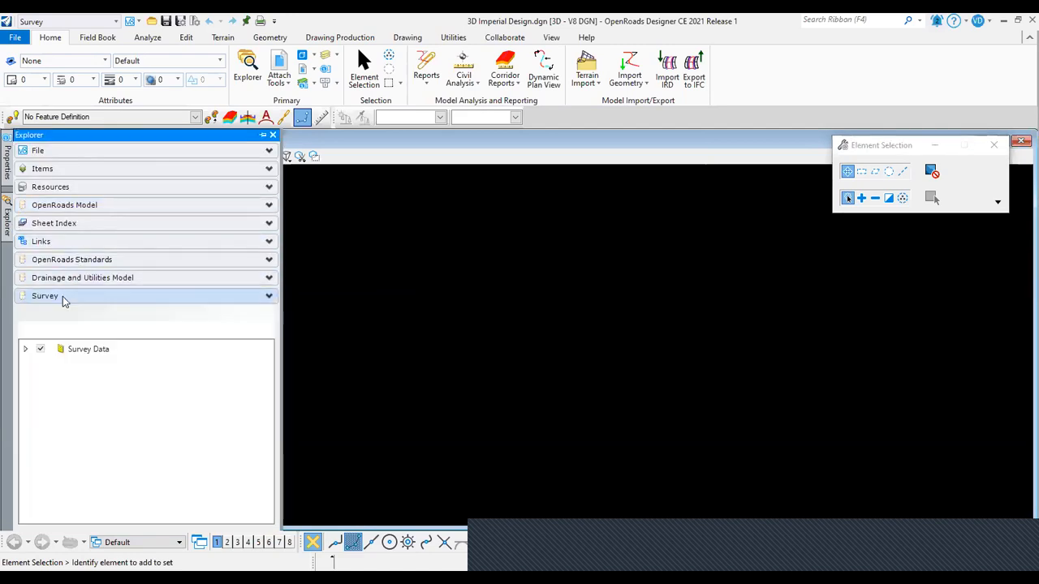
click(25, 349)
click(37, 365)
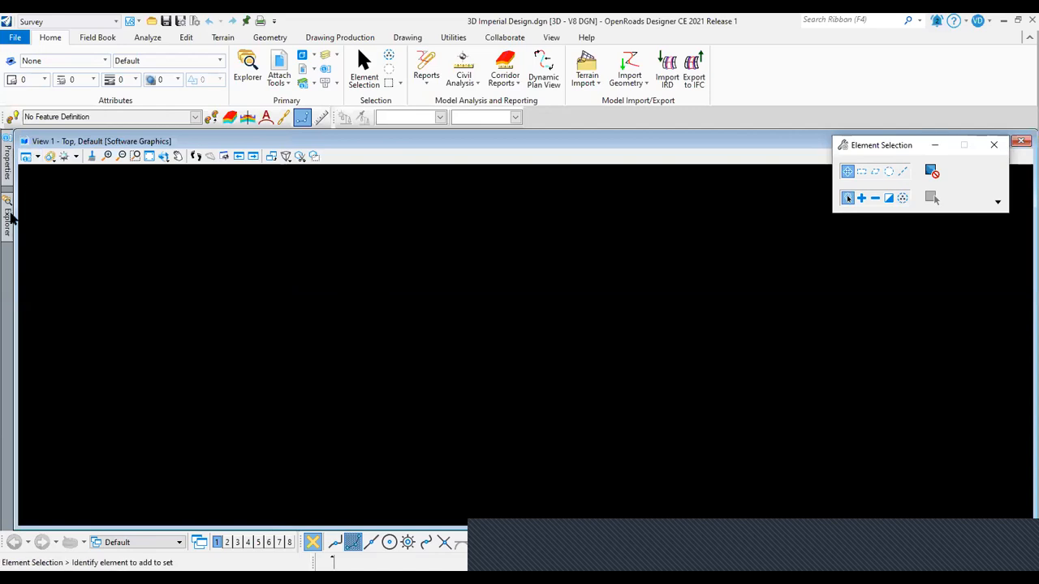
Create a new field book under Field Books in the Default survey data, using the settings named Settings.
mouse_move(10, 216)
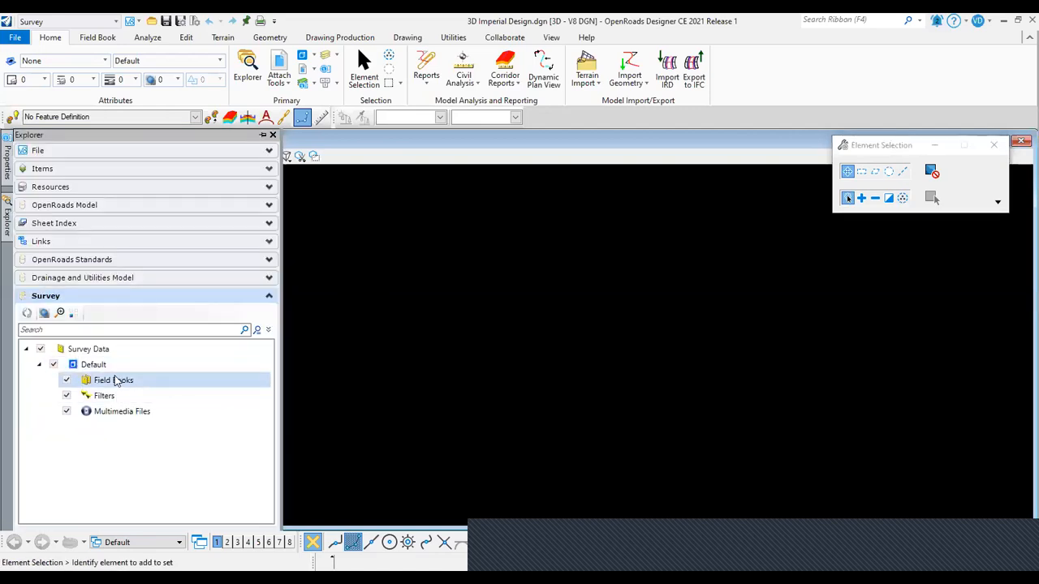
click(116, 380)
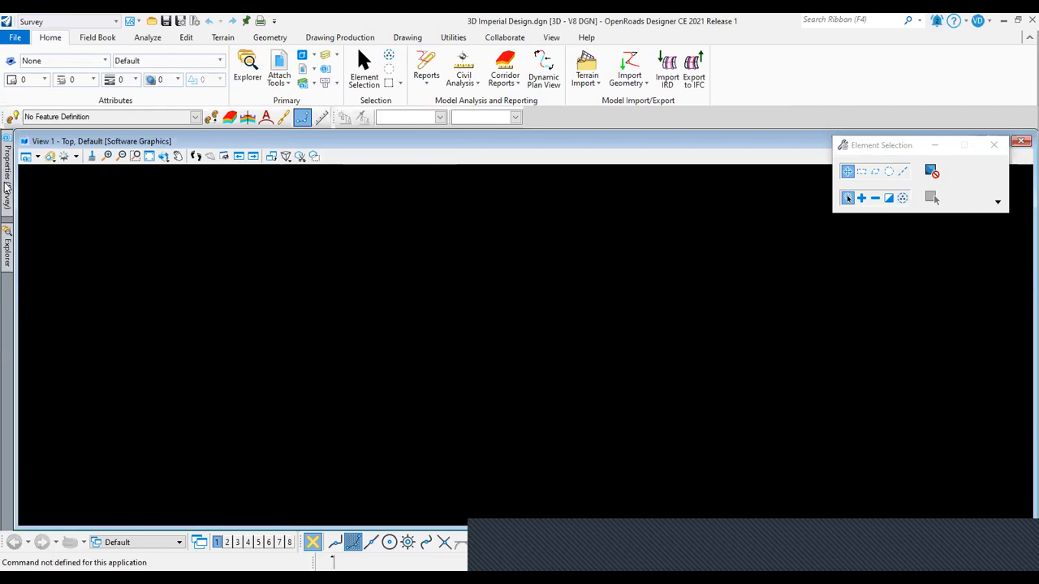
mouse_move(6, 187)
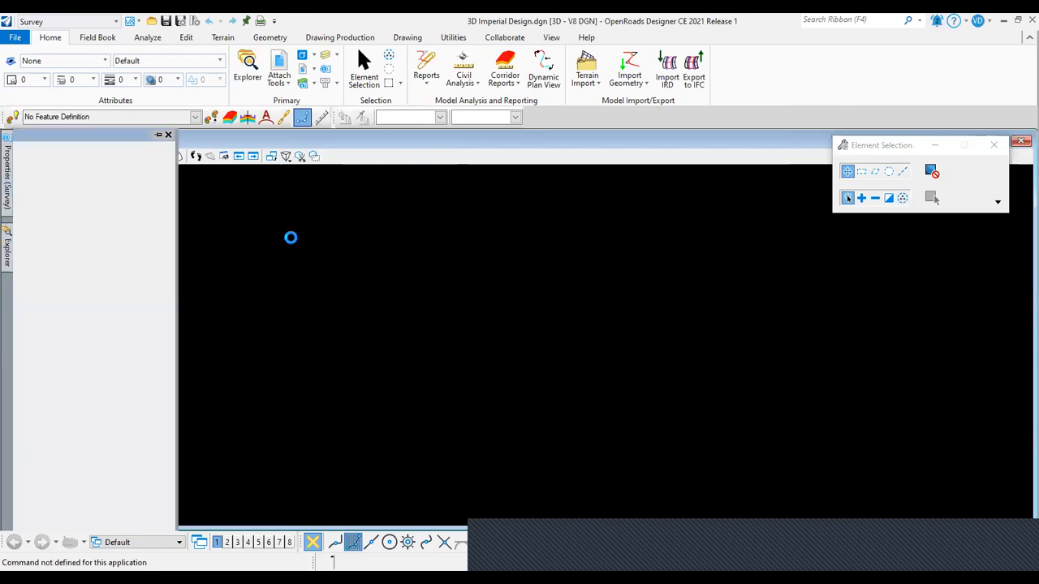
click(8, 246)
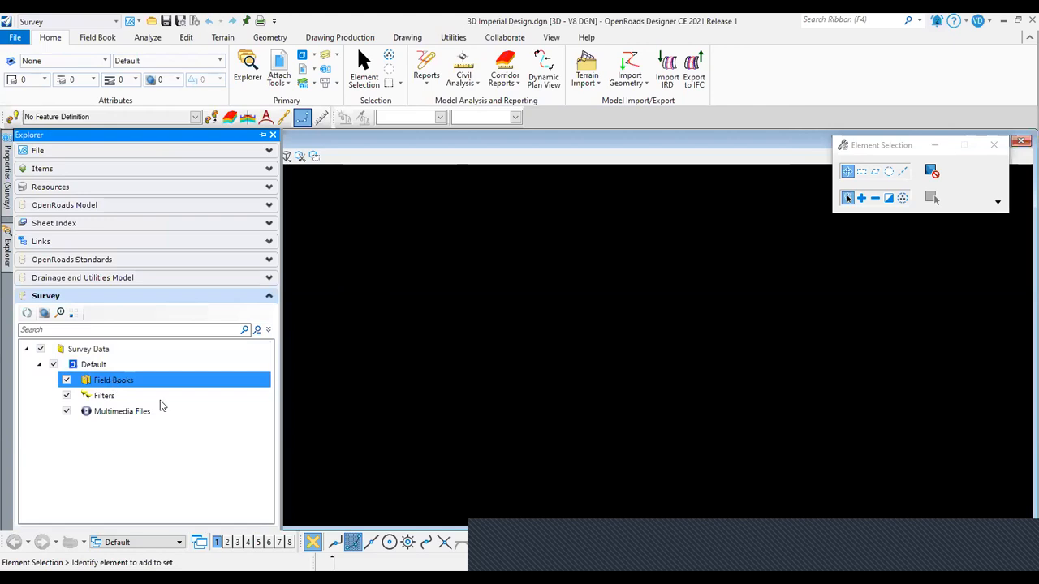
right_click(113, 380)
click(169, 402)
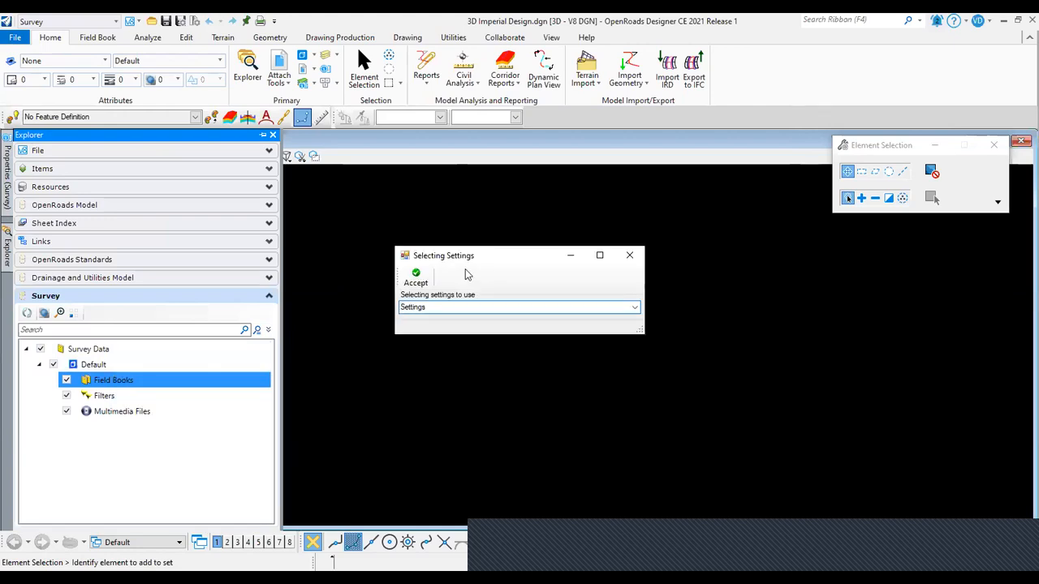
click(417, 274)
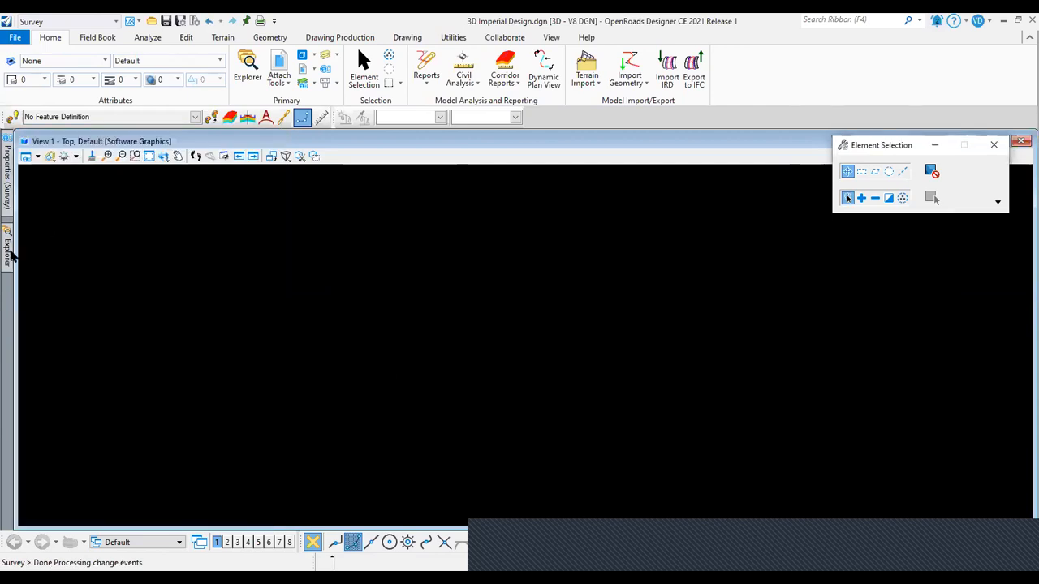
Expand Field Books and Field Book 1 in the Survey tree to list the data categories of the new field book.
mouse_move(9, 255)
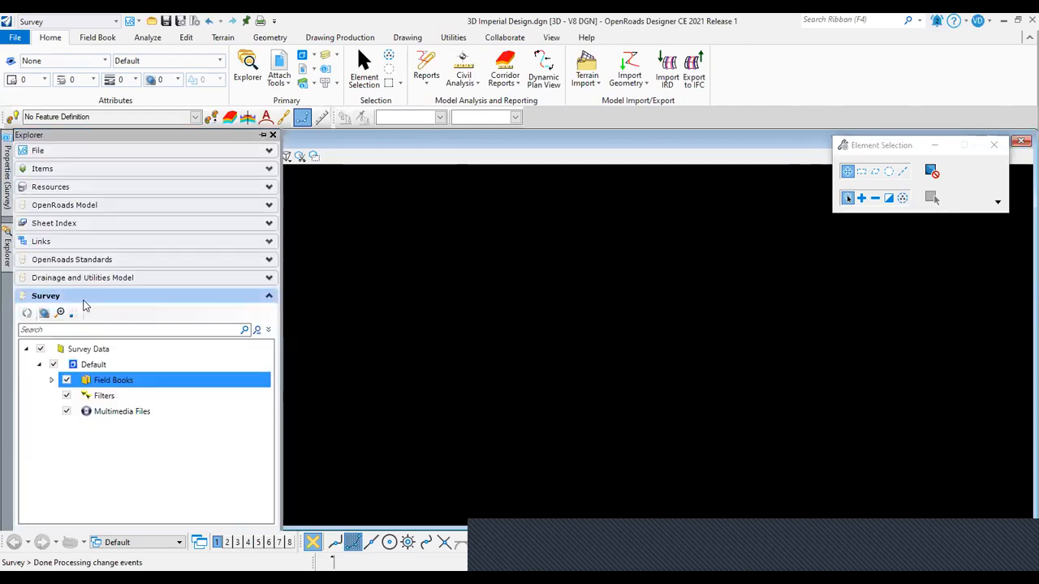
click(49, 381)
click(49, 381)
click(49, 381)
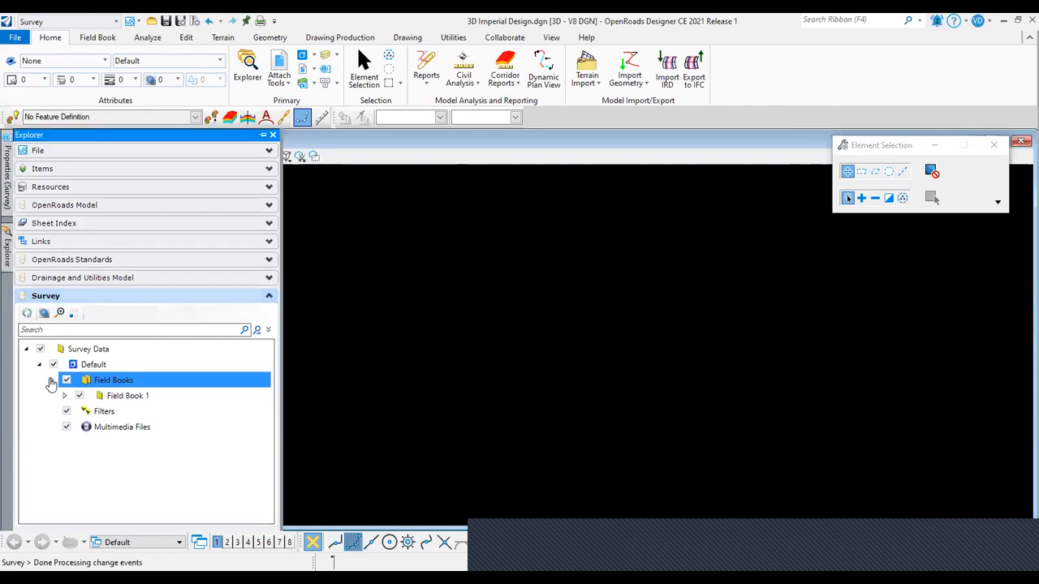
click(49, 382)
right_click(92, 377)
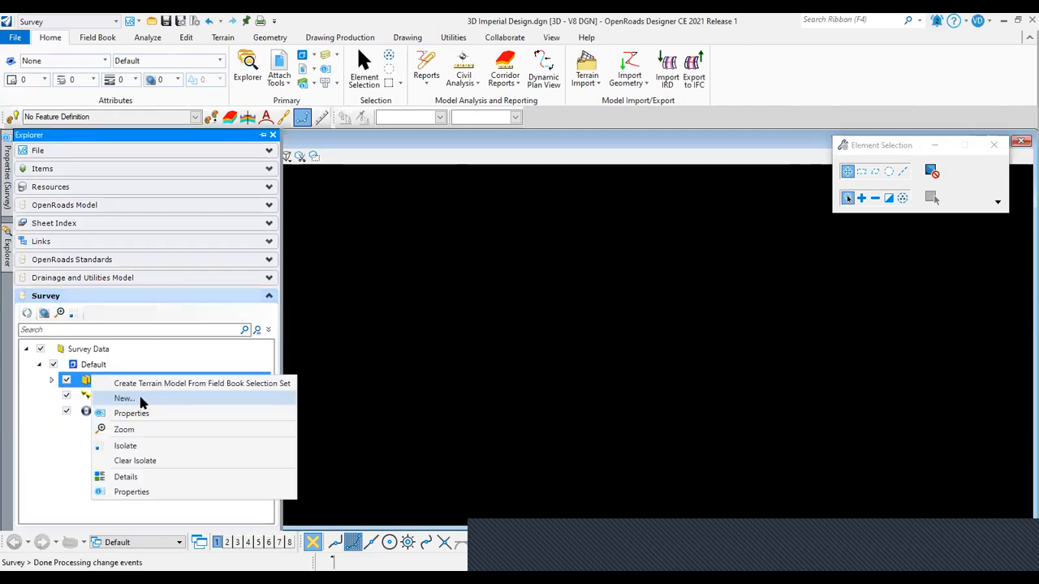
click(44, 471)
click(52, 381)
click(65, 396)
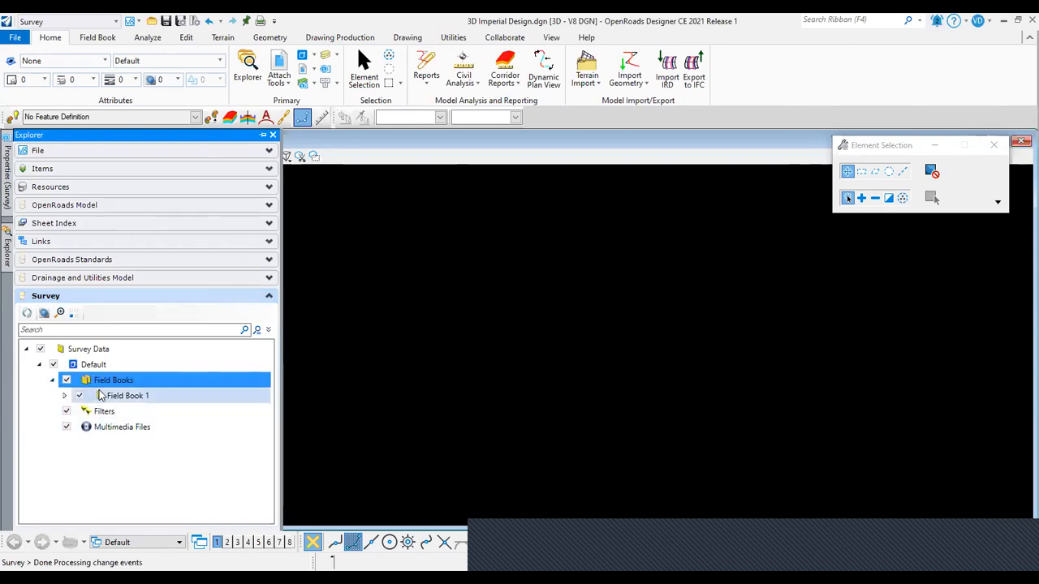
click(65, 396)
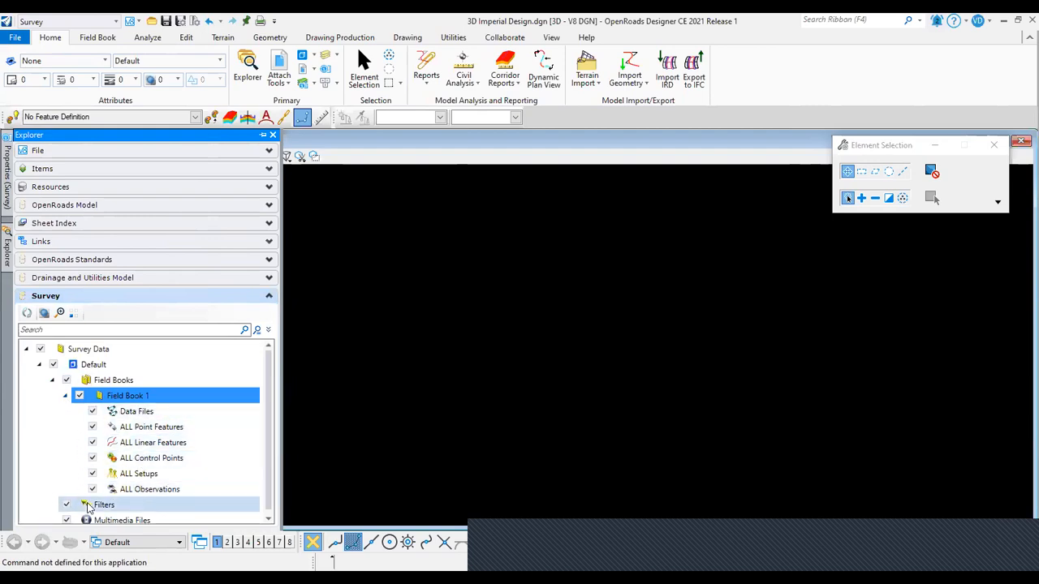
right_click(121, 399)
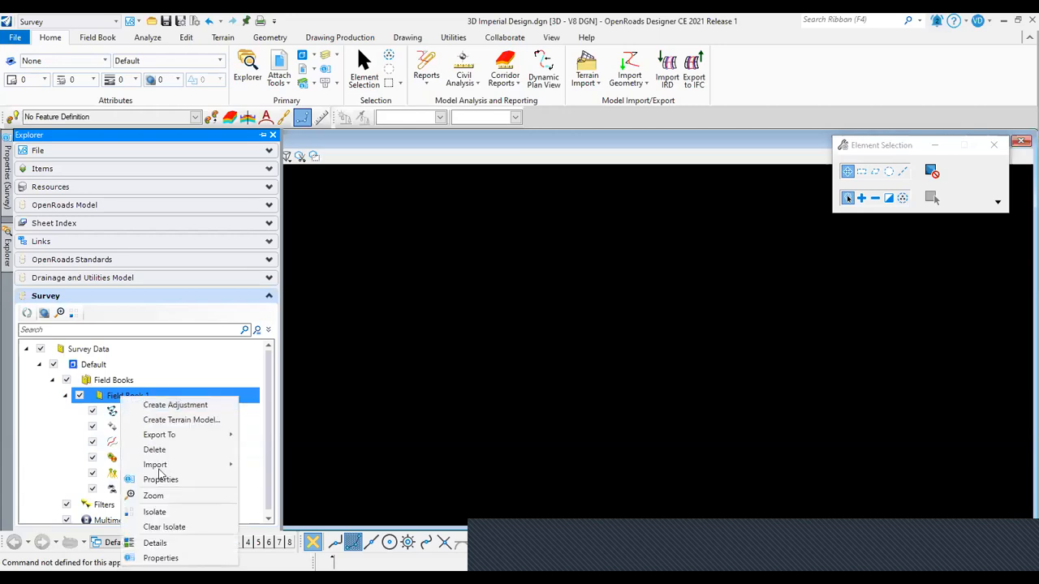
mouse_move(166, 465)
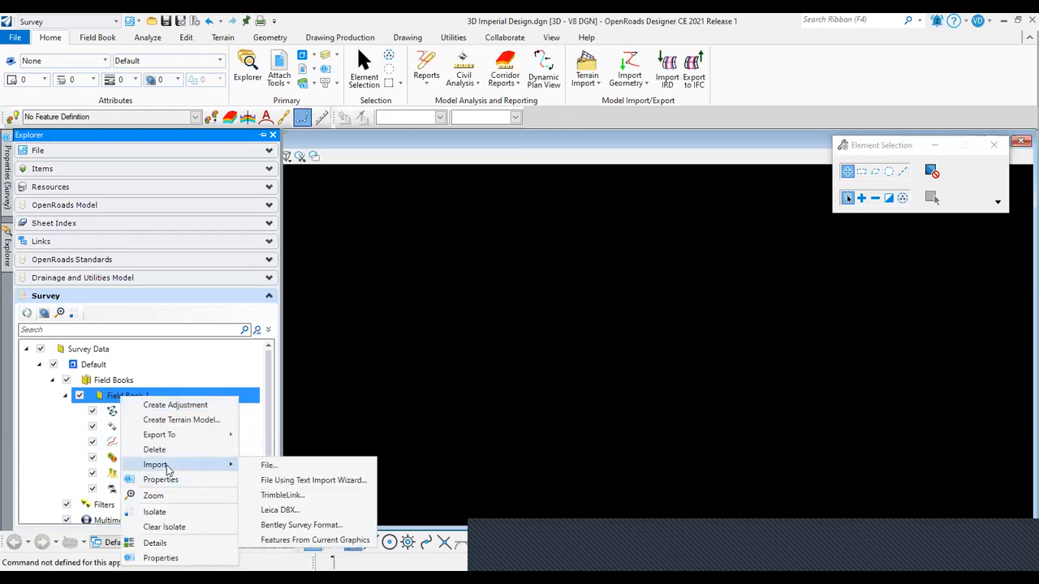
click(298, 469)
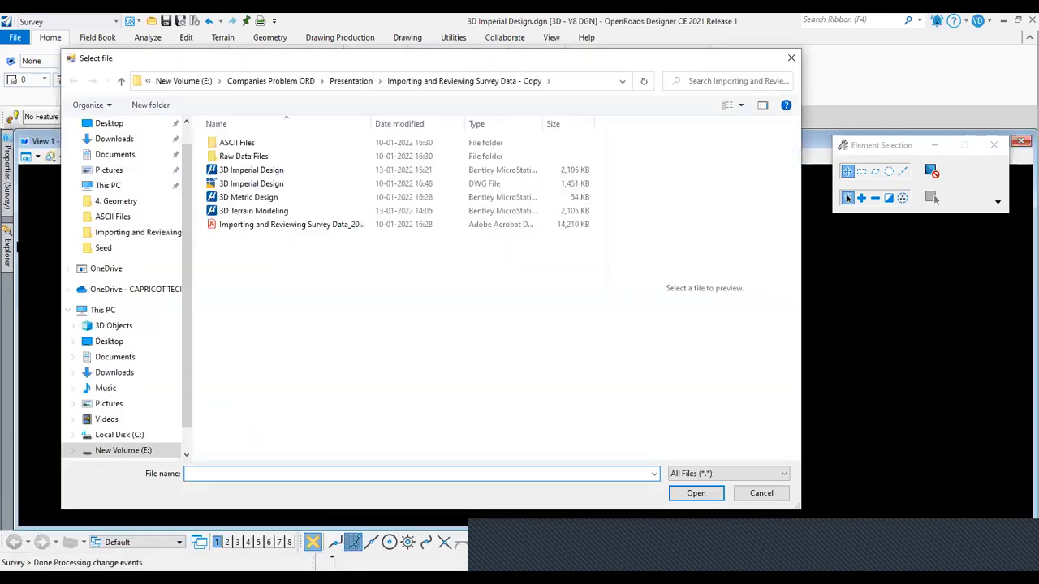
double_click(237, 157)
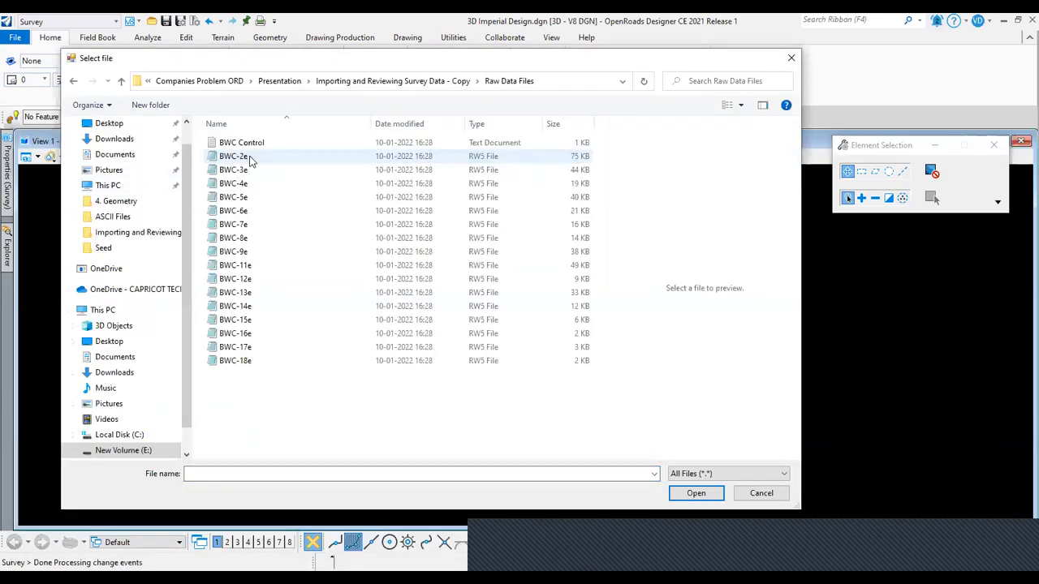
click(762, 494)
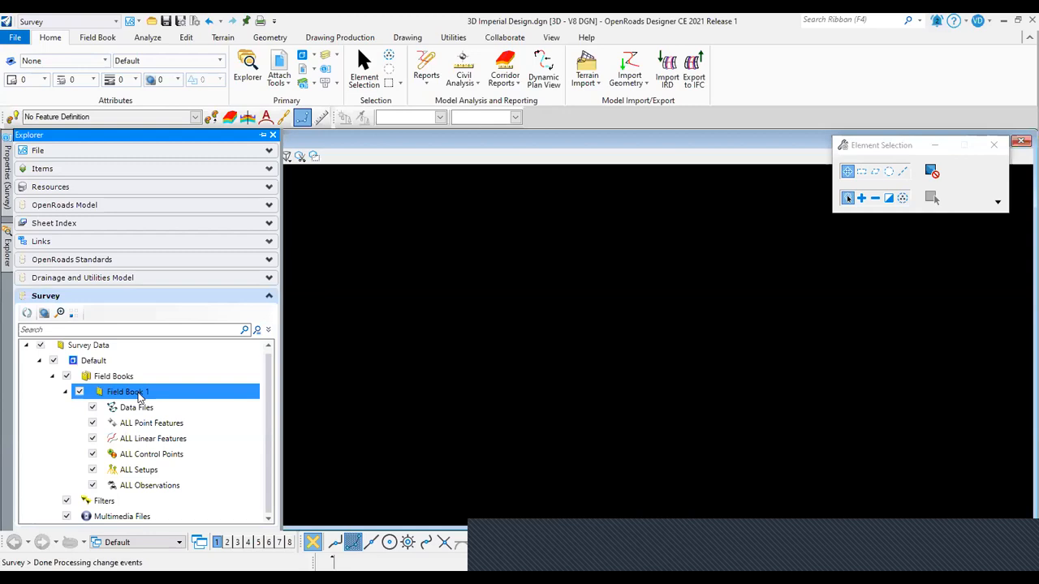
click(65, 392)
click(65, 395)
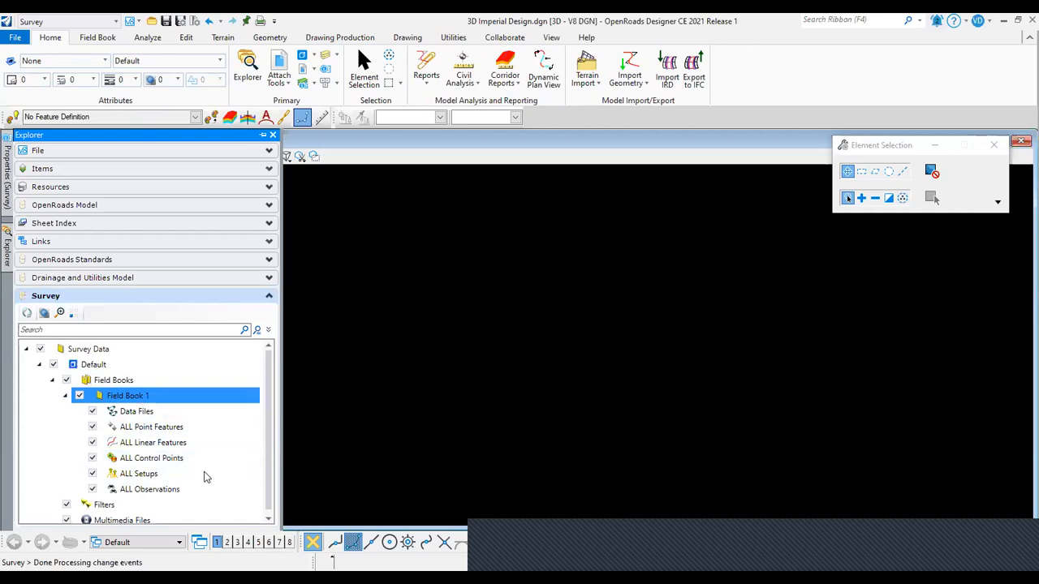
right_click(139, 396)
mouse_move(206, 462)
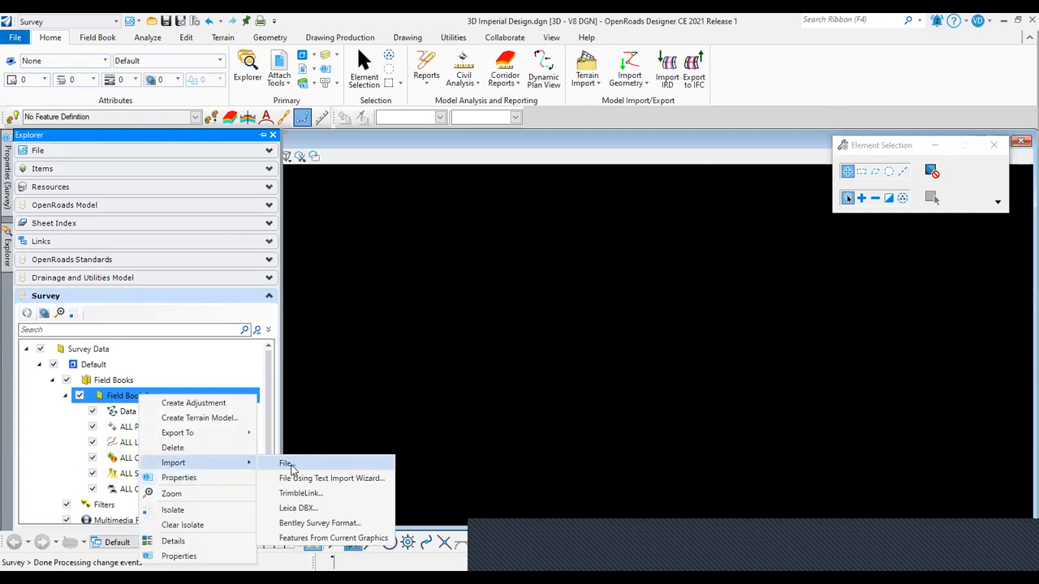
click(285, 465)
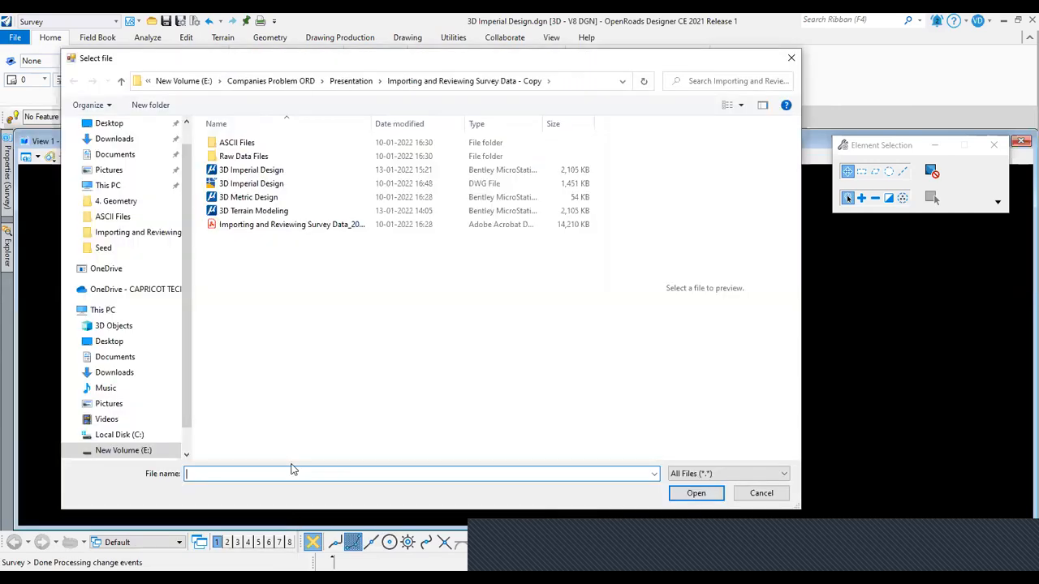
double_click(247, 157)
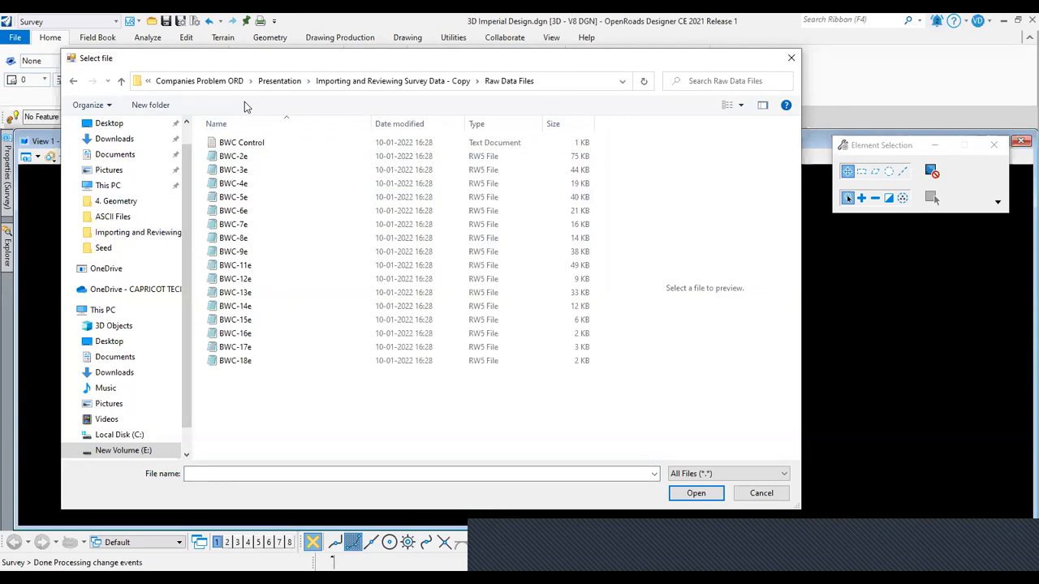
click(762, 493)
Import the raw survey file BWC-2e from the Raw Data Files folder into Field Book 1 and fit the view to the data.
click(6, 247)
click(128, 398)
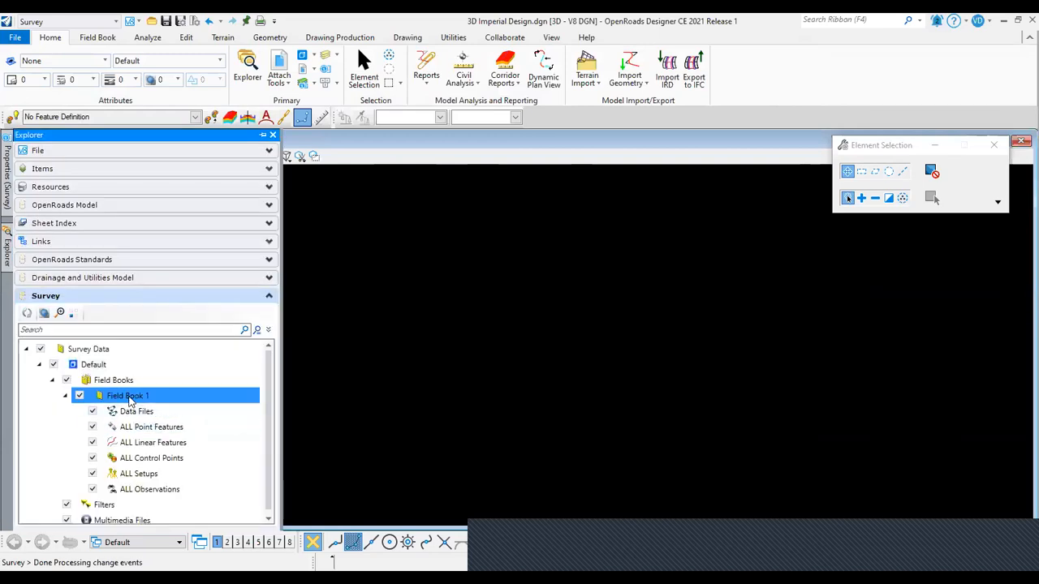
right_click(130, 402)
mouse_move(175, 465)
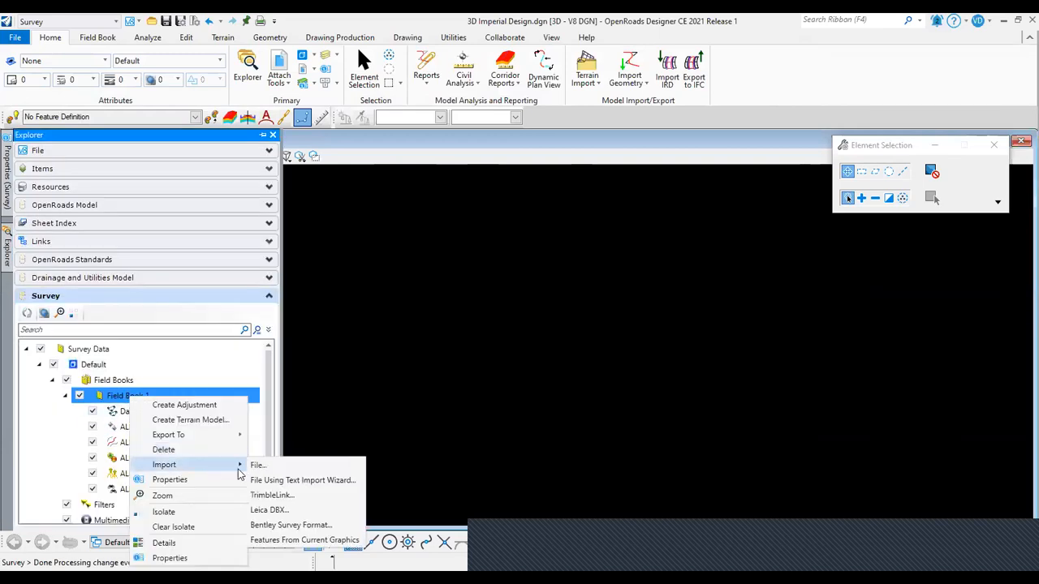
click(281, 475)
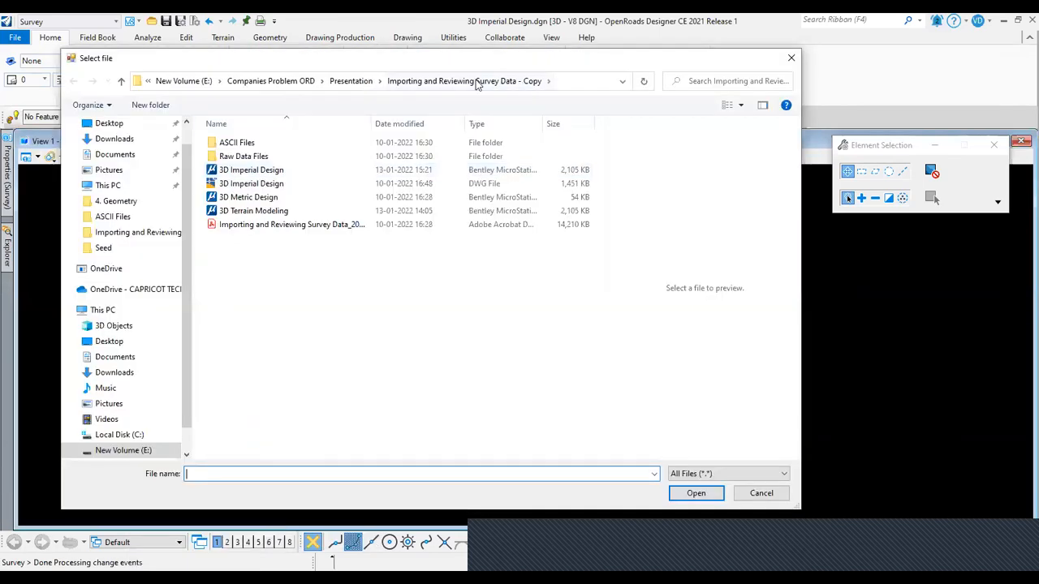
click(348, 81)
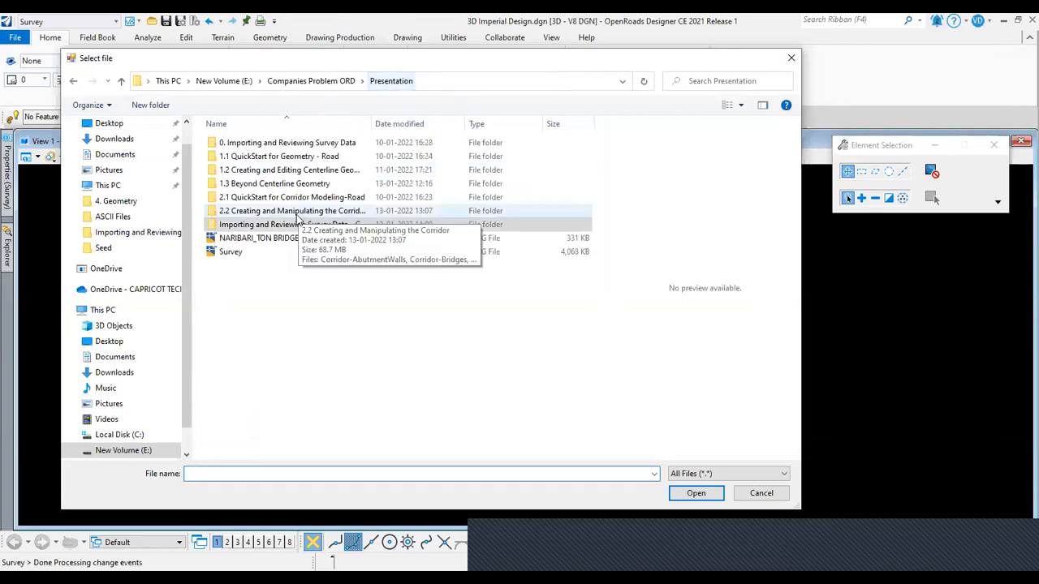
double_click(250, 227)
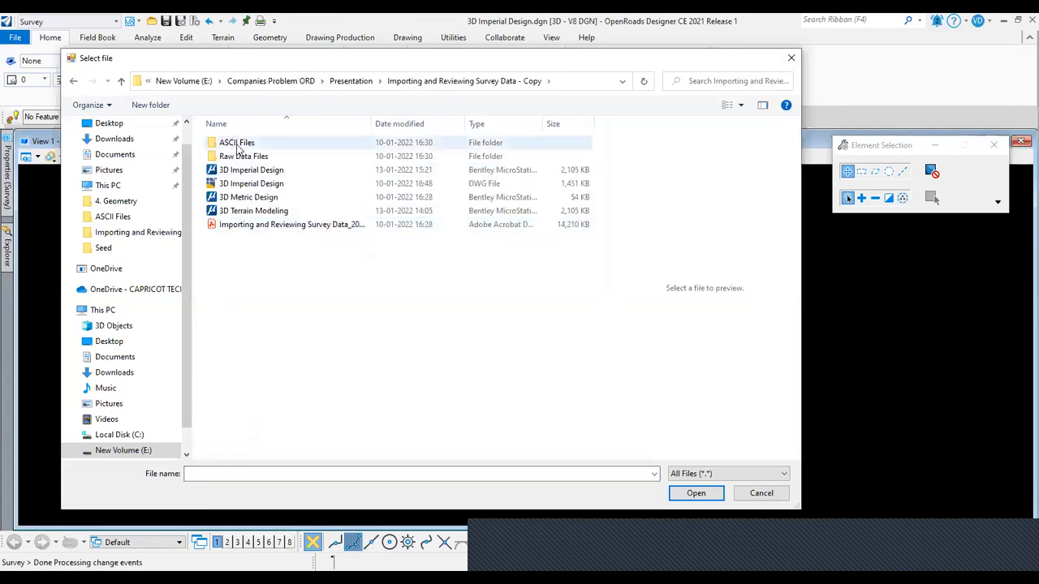
double_click(212, 156)
click(243, 157)
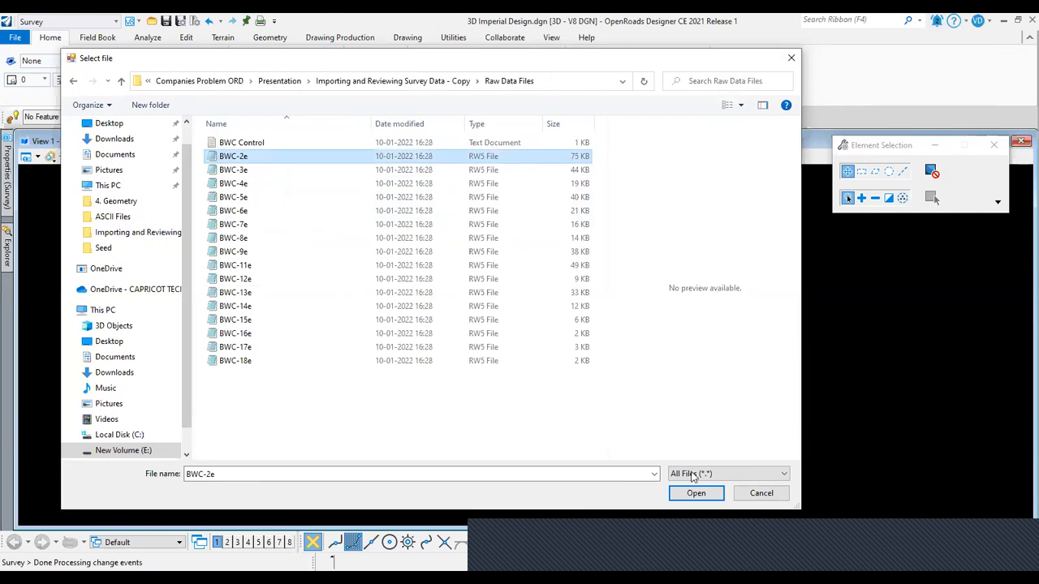
click(695, 494)
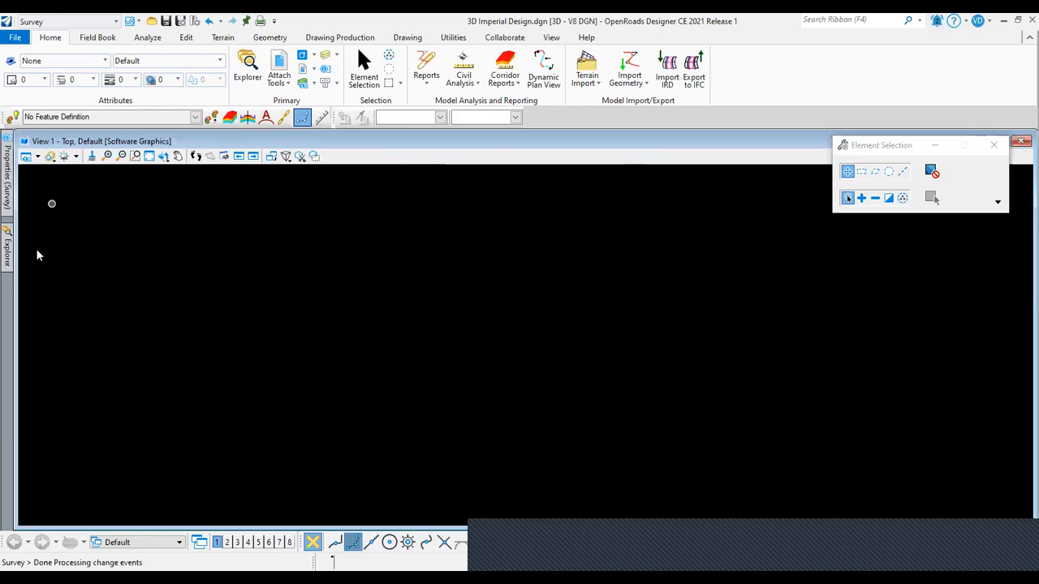
click(150, 156)
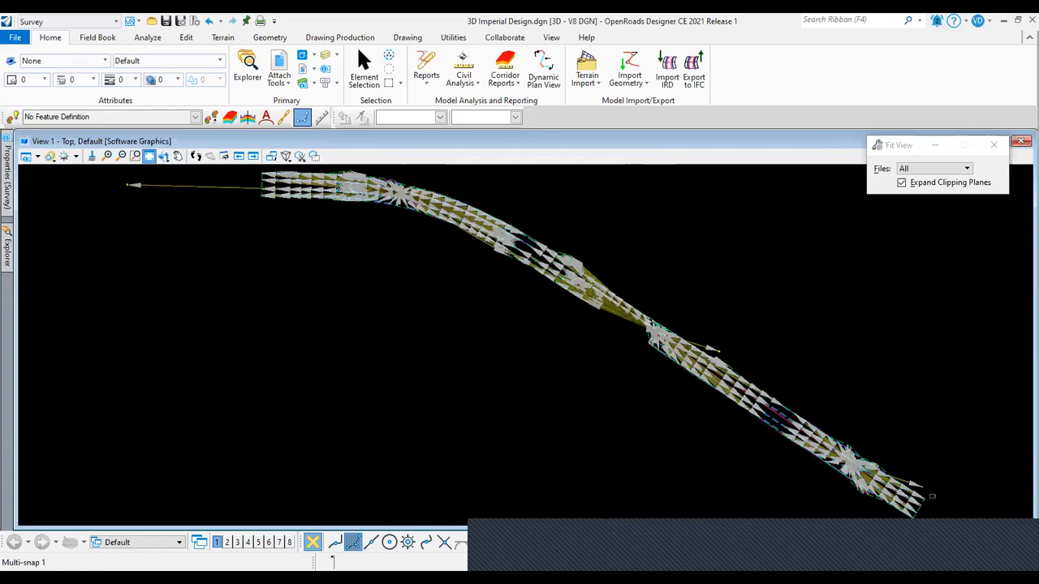
Hide the ALL Observations, ALL Setups and ALL Control Points categories of Field Book 1, leaving the point and linear features displayed.
scroll(371, 284, down, 2)
middle_drag(428, 314, 412, 289)
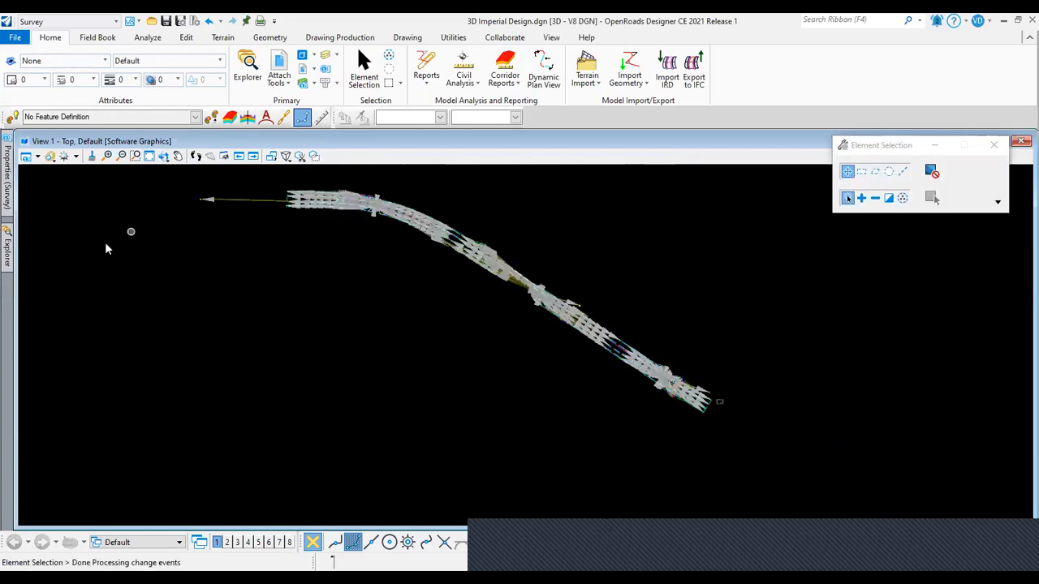
click(5, 243)
click(92, 489)
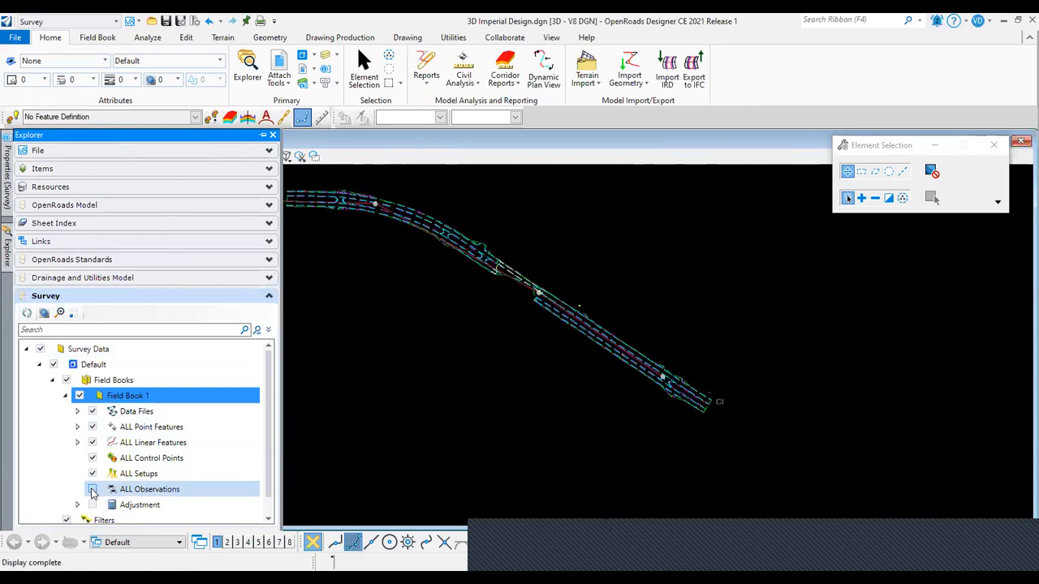
click(91, 474)
click(92, 458)
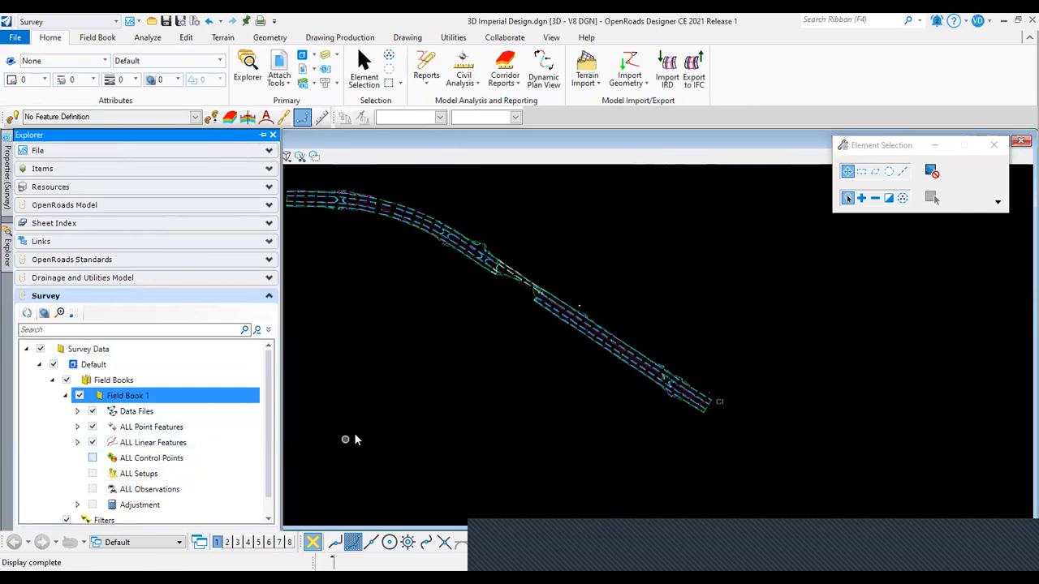
scroll(445, 256, up, 3)
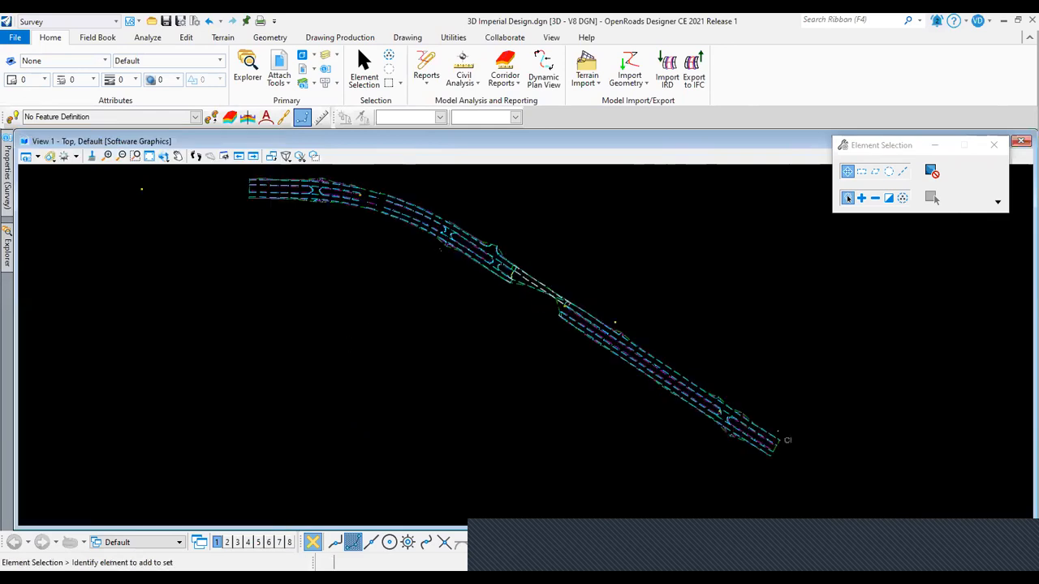
middle_drag(395, 254, 386, 320)
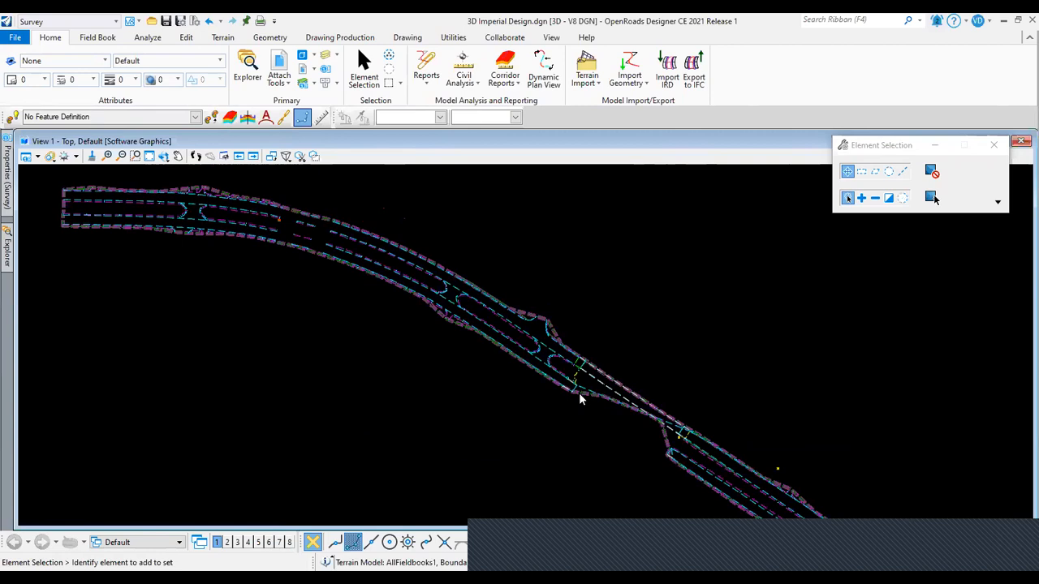
scroll(309, 341, down, 1)
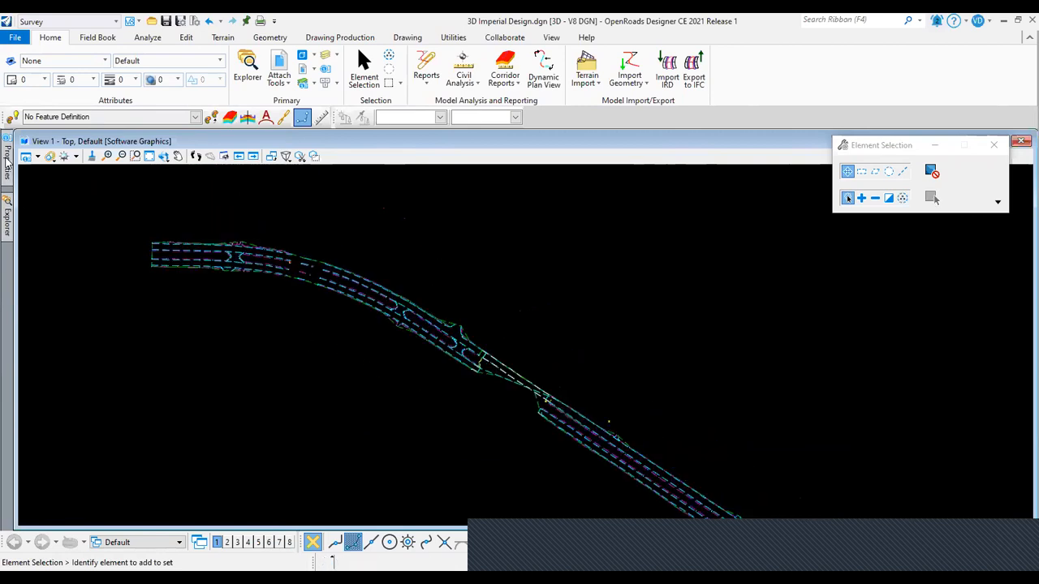
Look through the terrain models and other contents of the Explorer's OpenRoads Model section, then collapse the section.
click(7, 219)
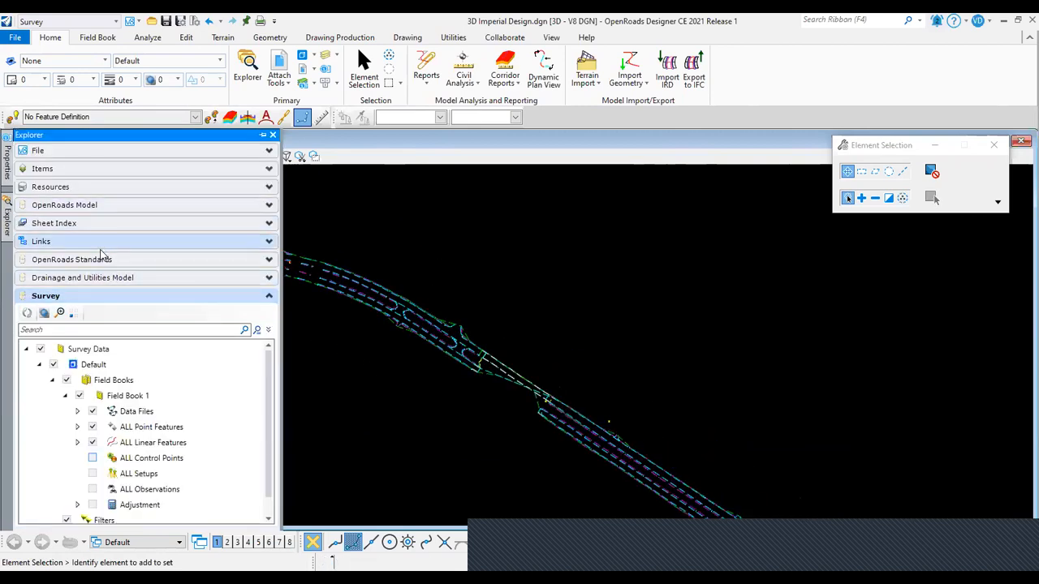
click(103, 259)
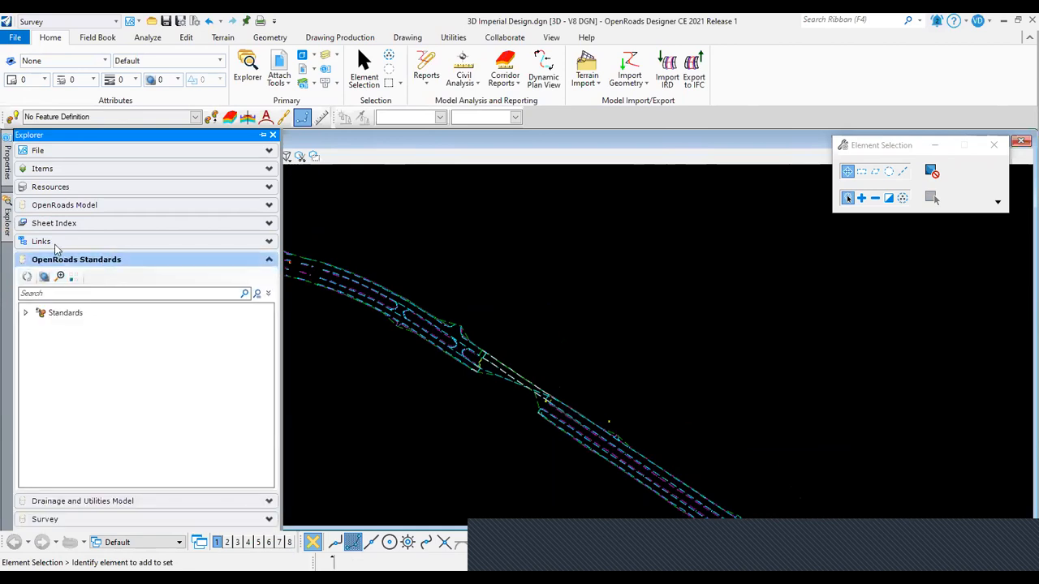
click(68, 204)
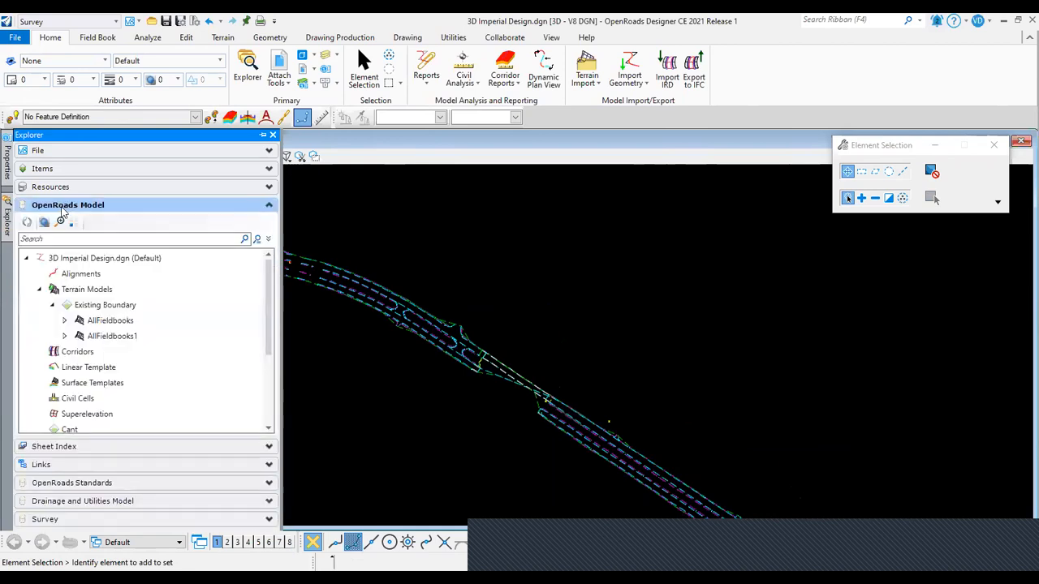
scroll(50, 333, down, 3)
scroll(61, 284, up, 5)
click(68, 205)
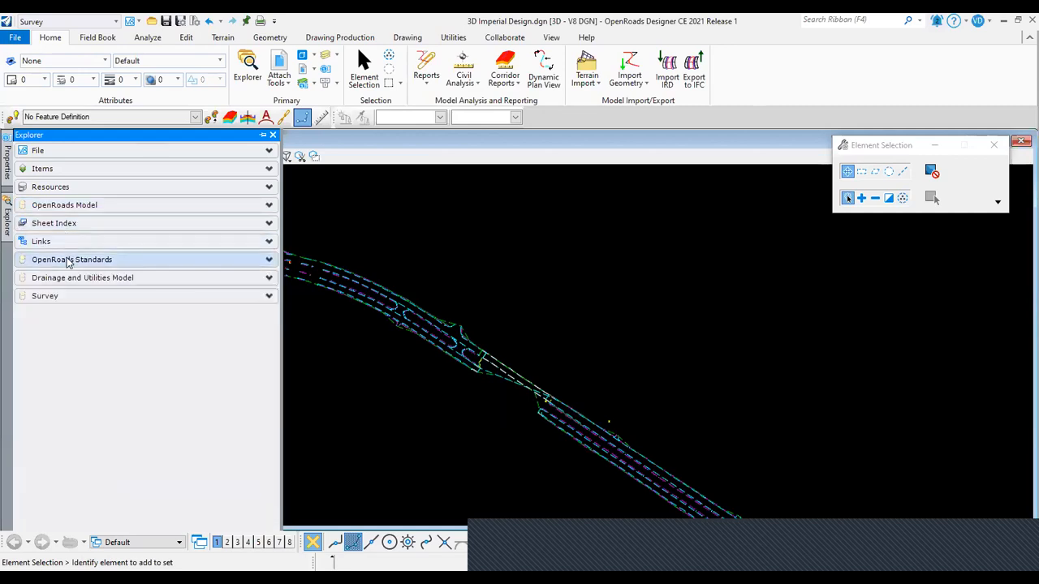
Expand OpenRoads Standards down to Survey Settings in 3D Imperial Design.dgn and show the properties of the Settings item.
click(68, 260)
click(26, 314)
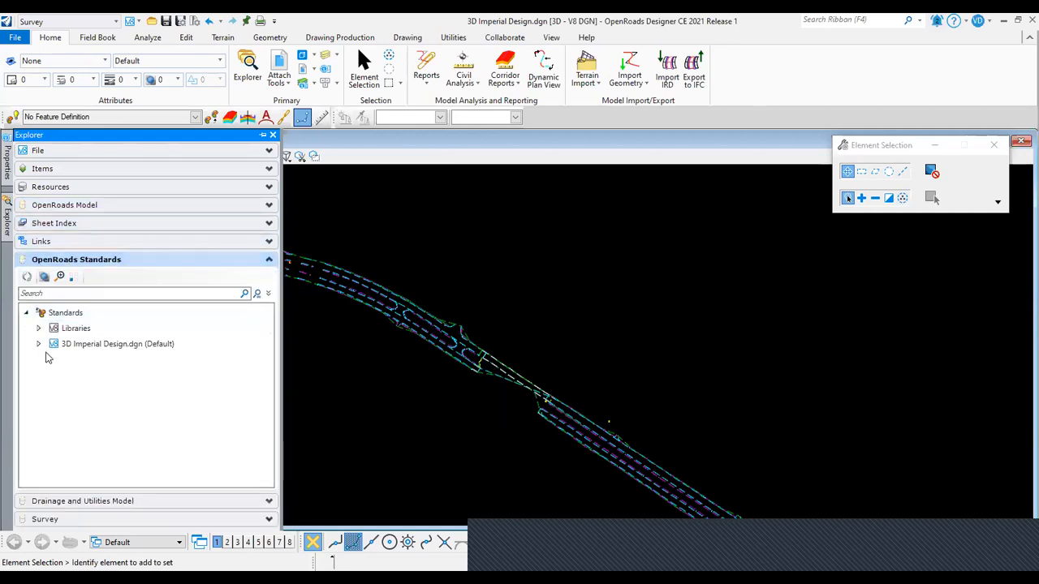
click(75, 345)
double_click(77, 349)
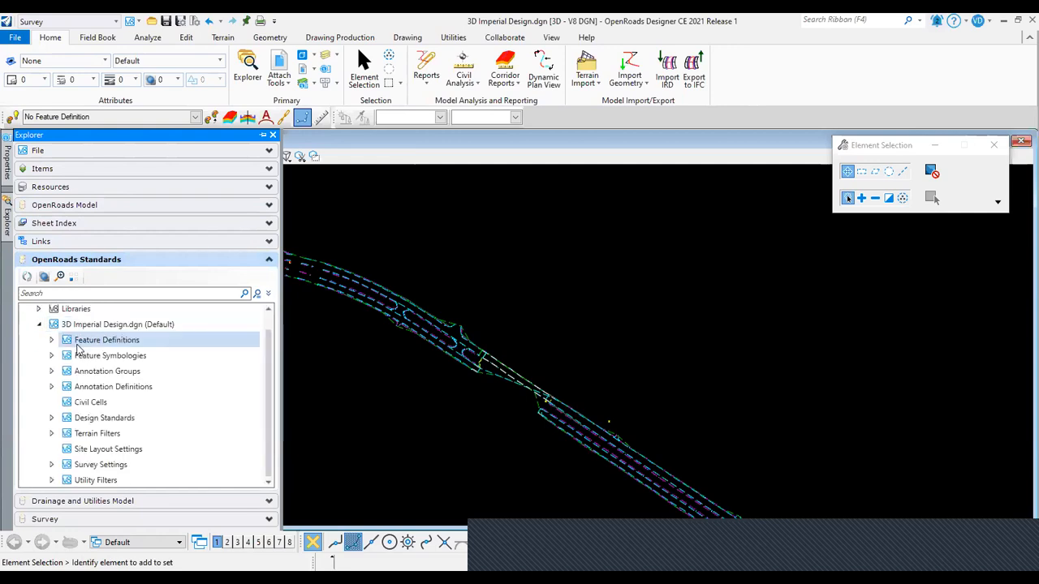
click(51, 464)
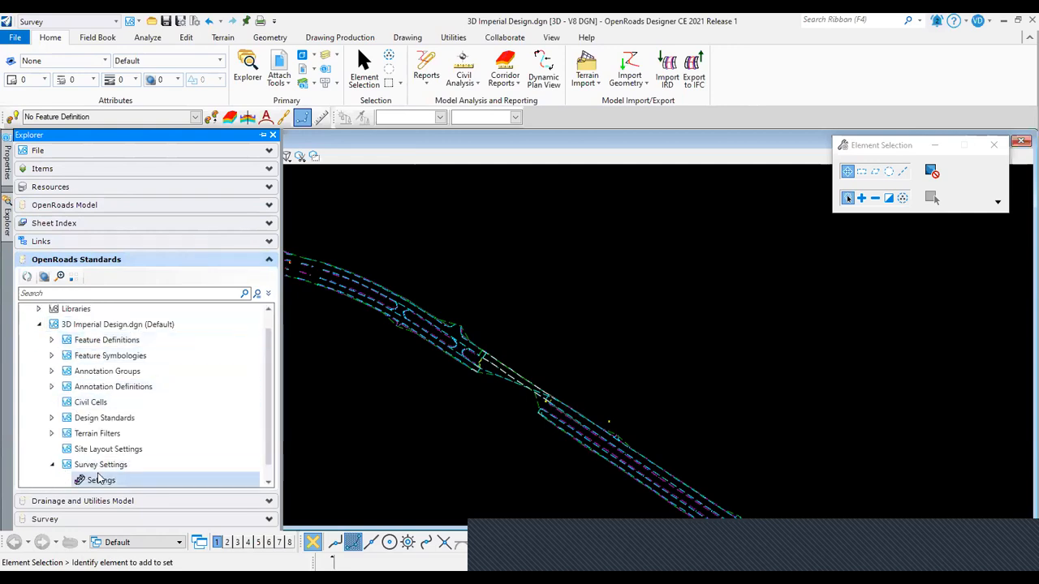
click(100, 469)
right_click(100, 467)
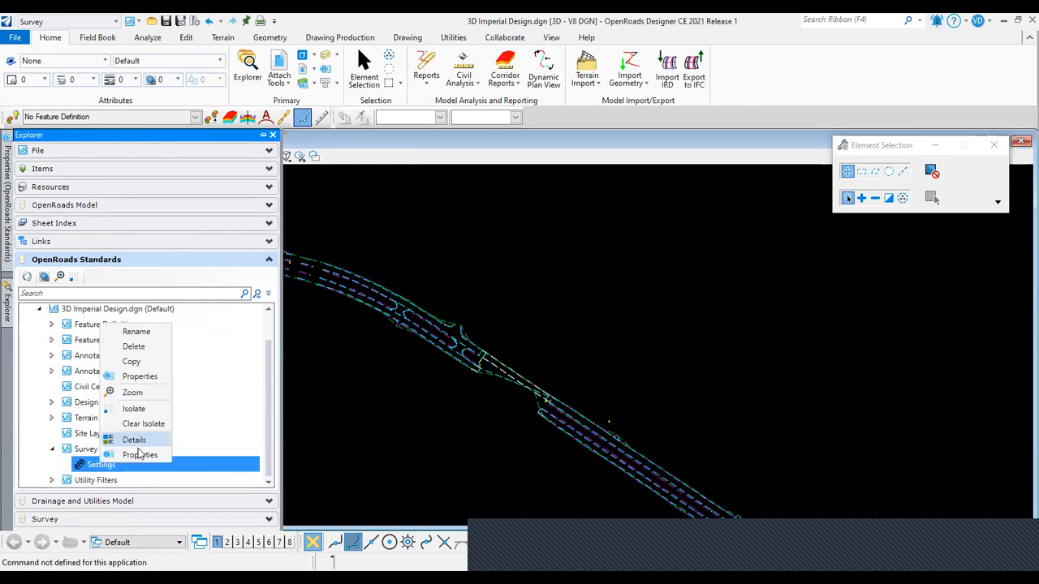
click(139, 454)
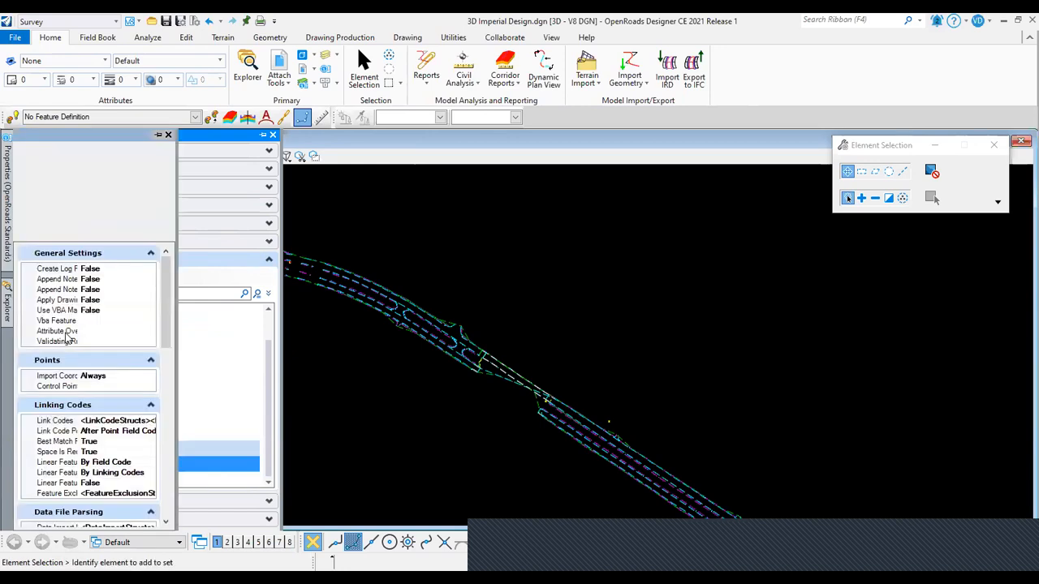
Keep the Properties and Explorer panels docked open side by side and widen Properties so the survey setting names are readable.
click(158, 136)
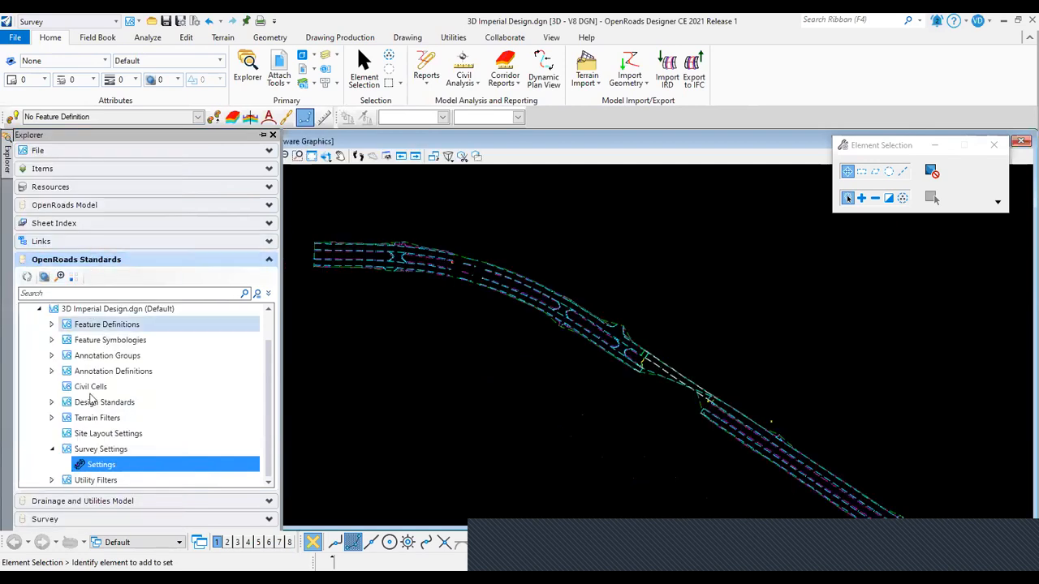
scroll(96, 363, up, 1)
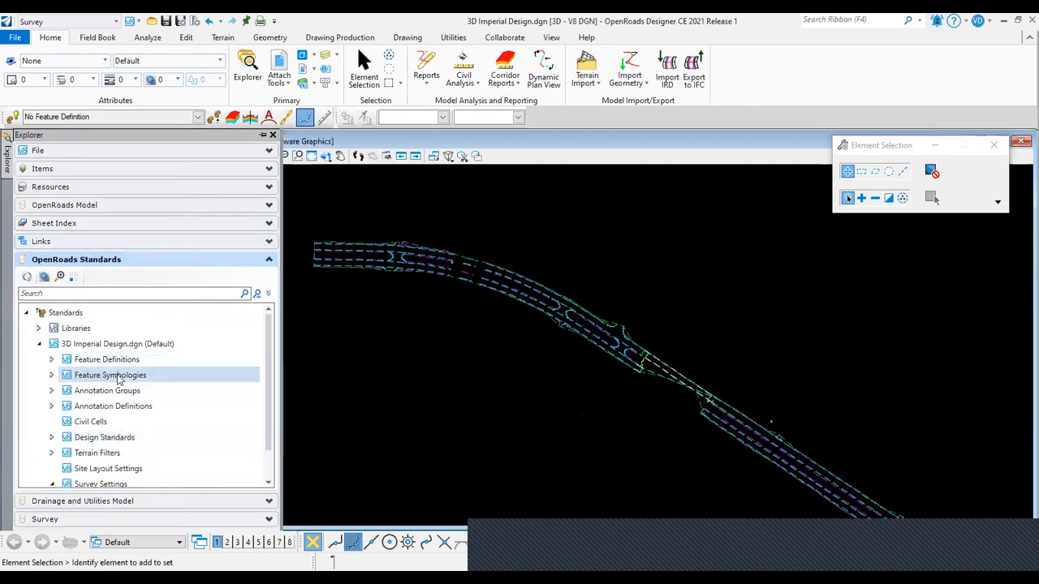
scroll(91, 376, down, 1)
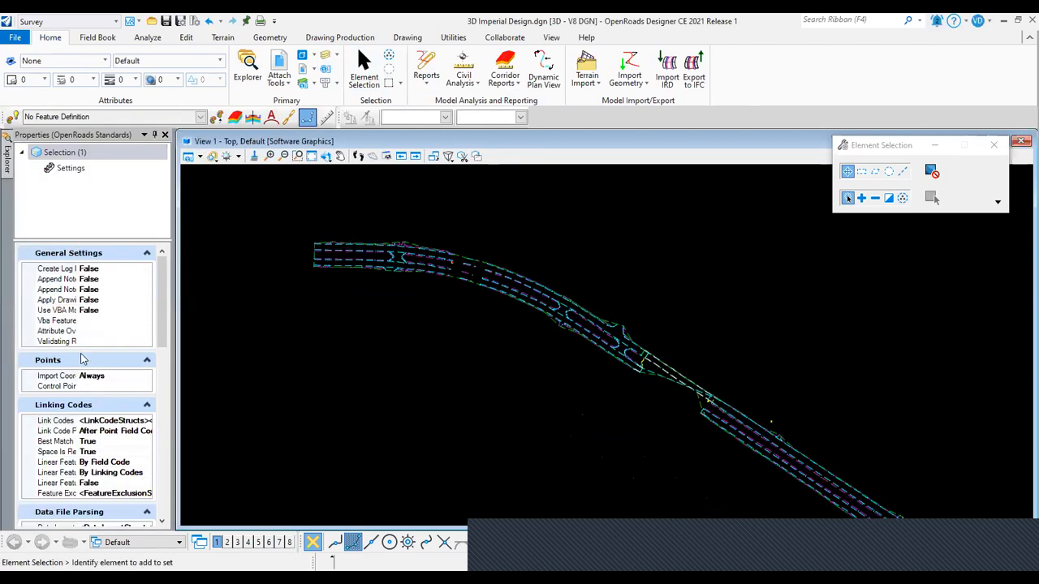
scroll(77, 375, down, 5)
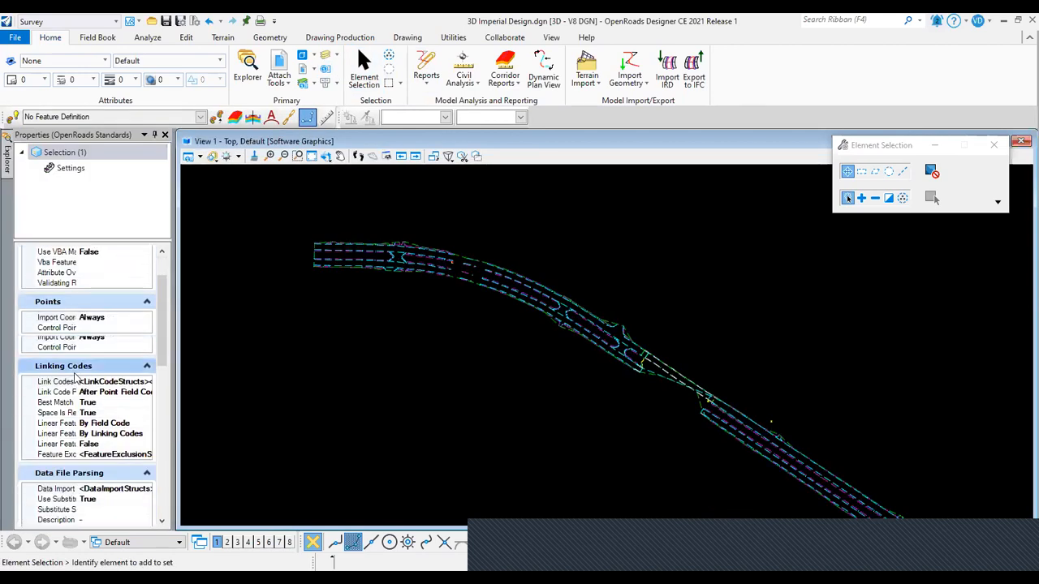
click(6, 158)
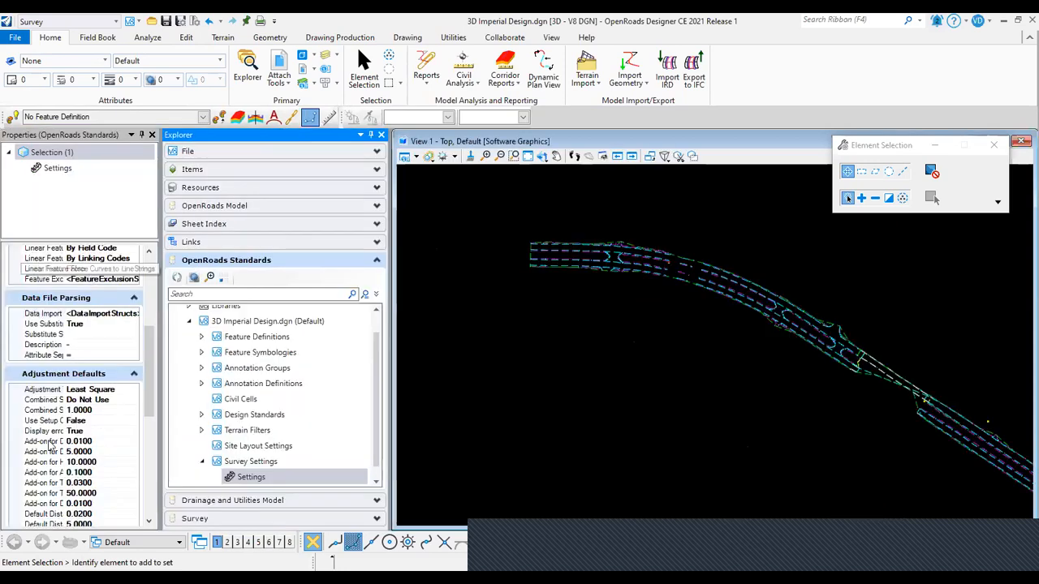
scroll(52, 443, up, 2)
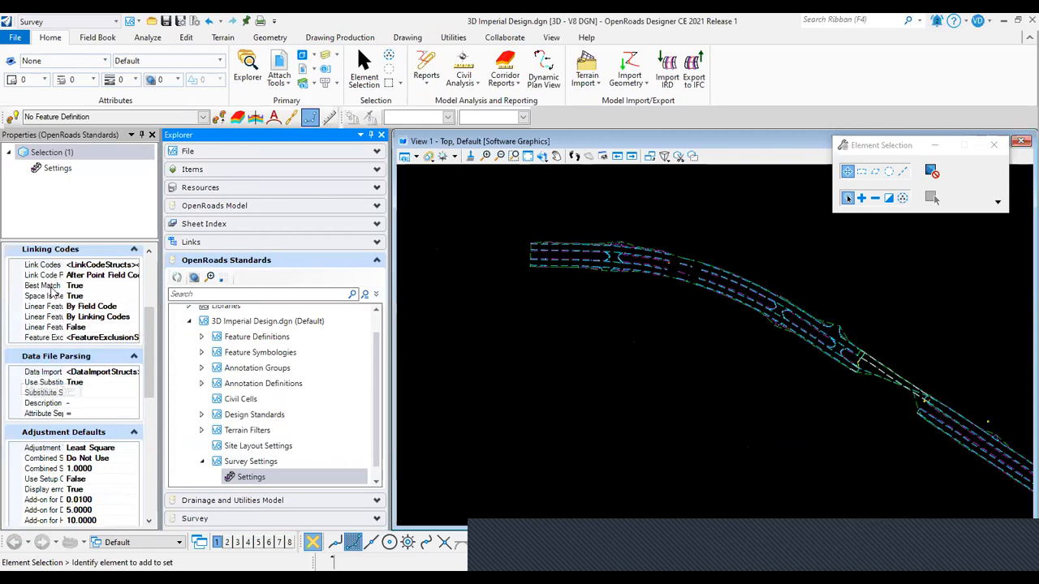
scroll(151, 249, up, 5)
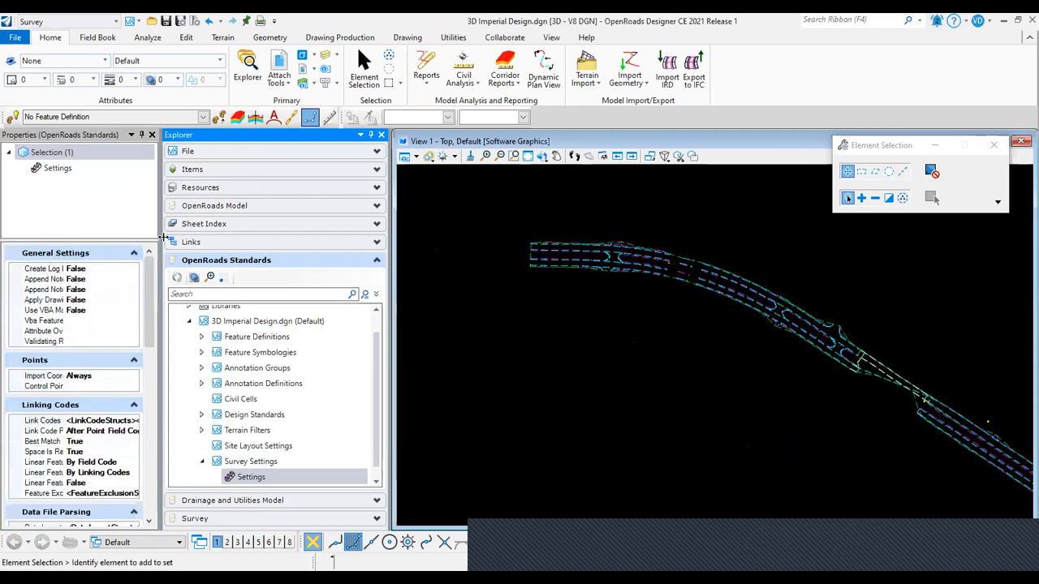
drag(246, 246, 243, 248)
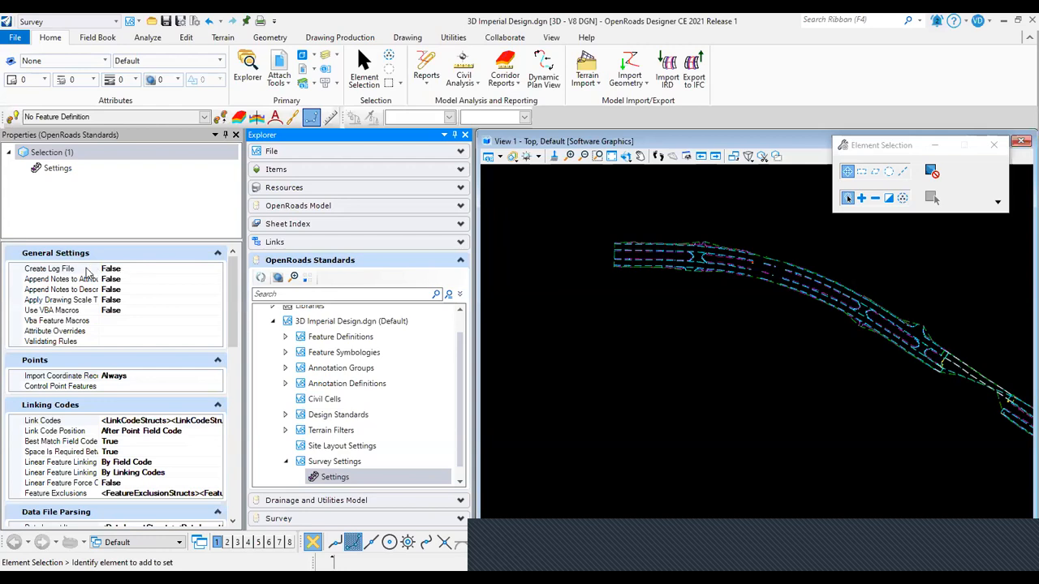
Open the Data Import Items list from the Data File Parsing category of the survey settings.
scroll(135, 338, down, 2)
scroll(135, 338, down, 3)
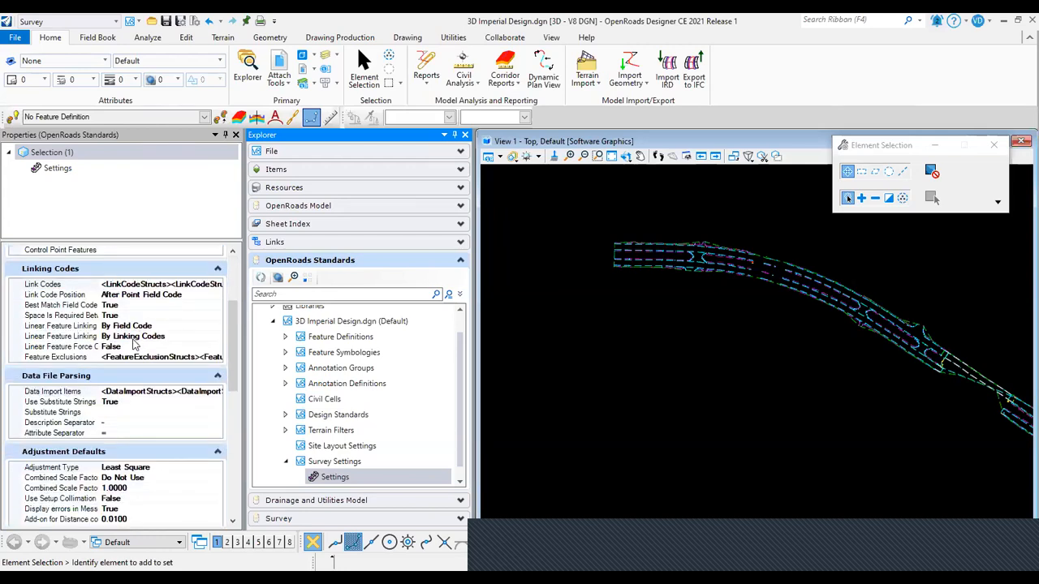
scroll(135, 344, down, 3)
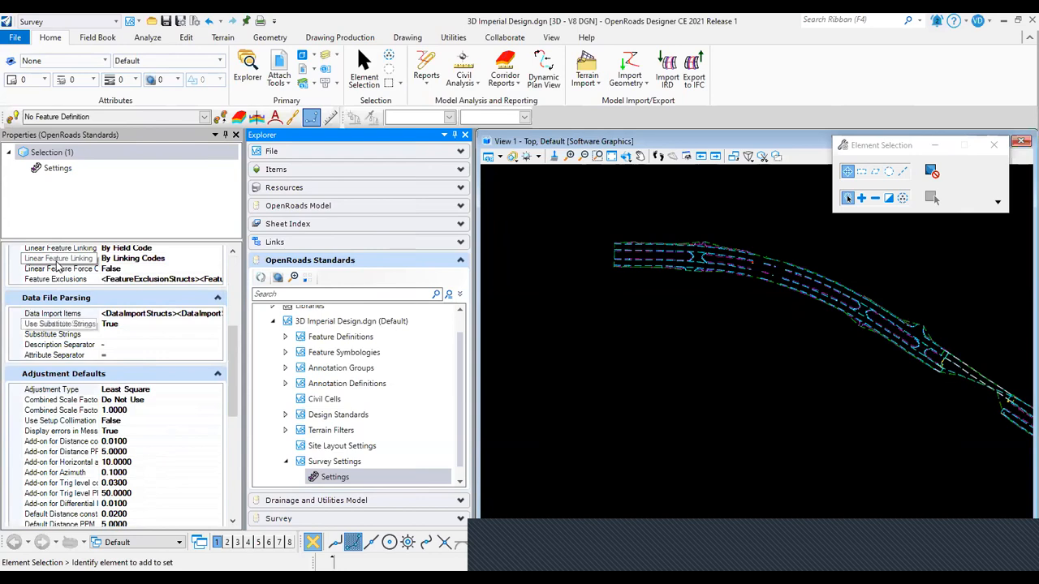
click(120, 314)
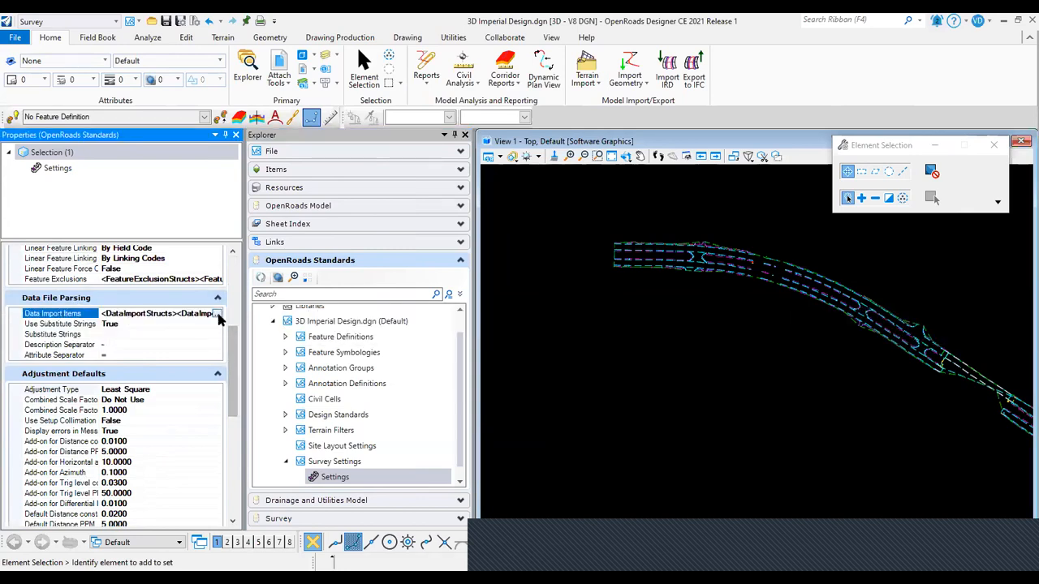
click(216, 313)
Examine the delivered file formats in the Data Import Items list, including their filters and input file types.
scroll(432, 314, down, 5)
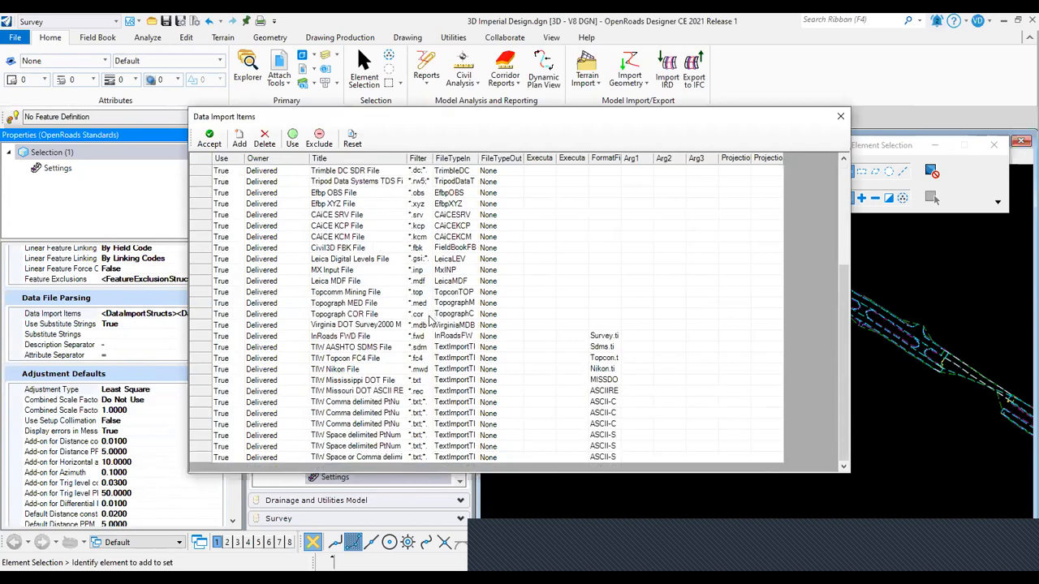
scroll(433, 317, up, 5)
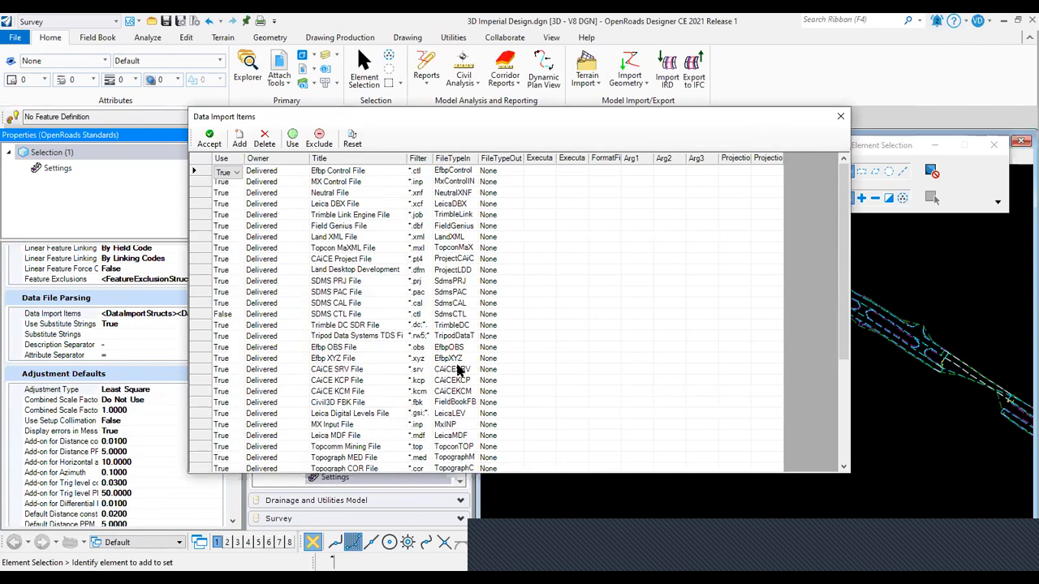
scroll(458, 370, down, 5)
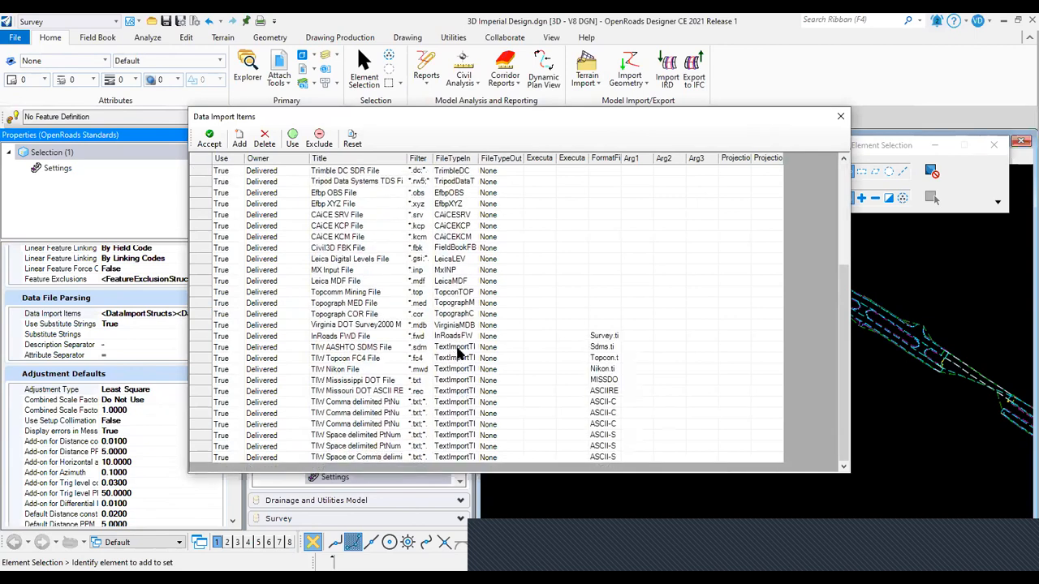
scroll(458, 353, up, 1)
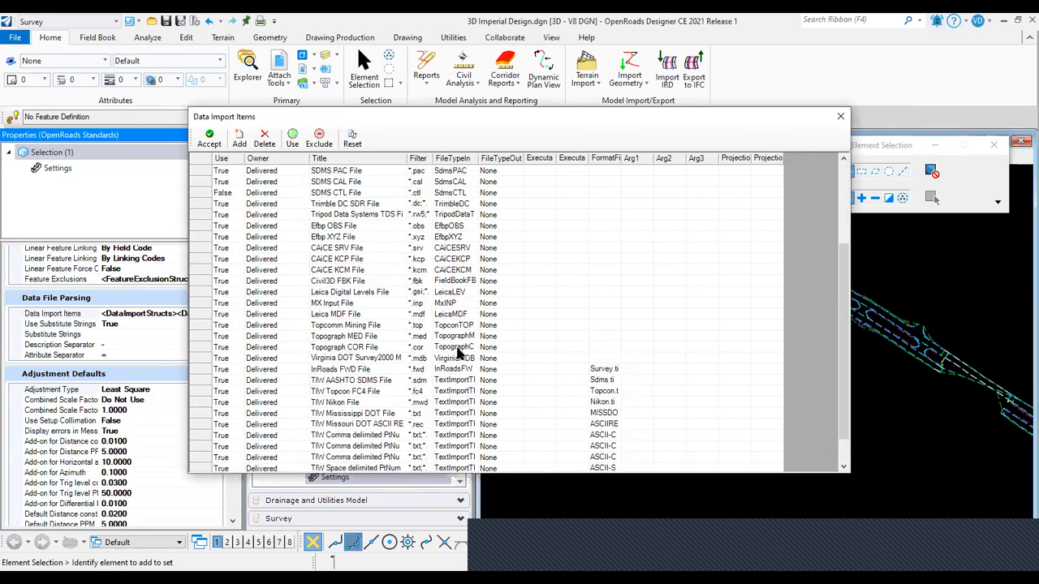
scroll(459, 355, up, 3)
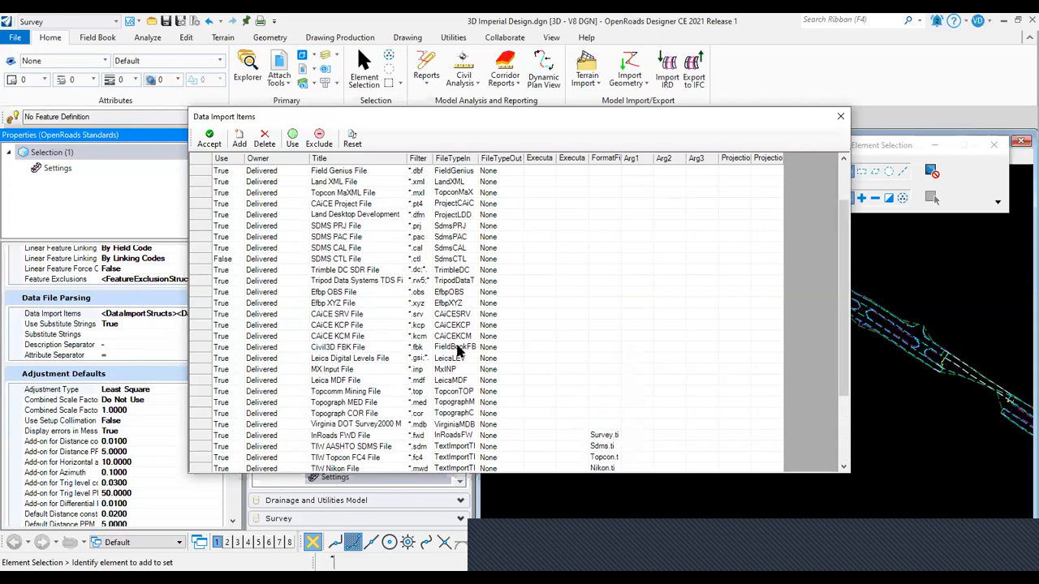
scroll(442, 355, up, 1)
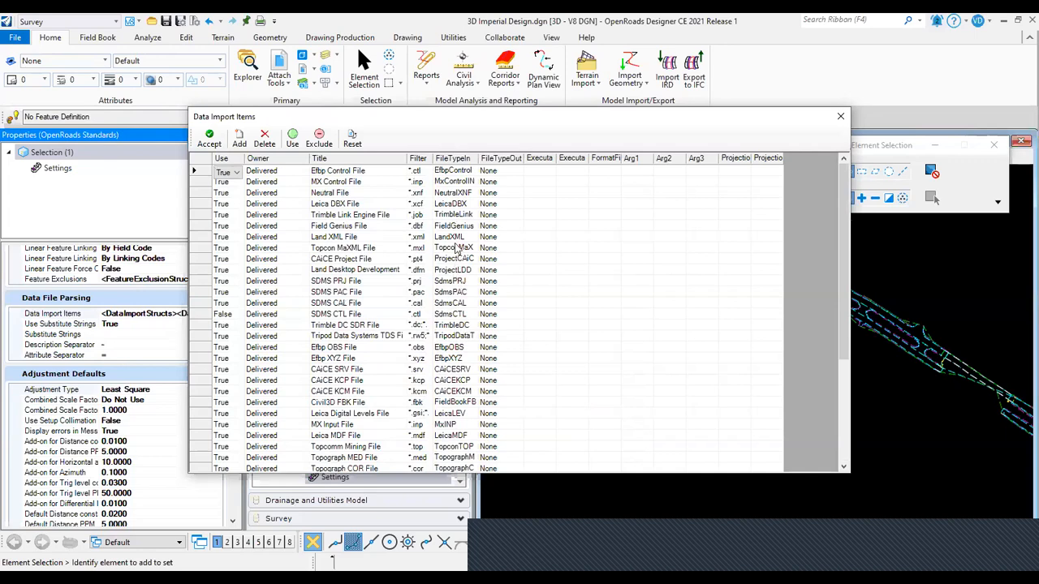
scroll(461, 232, down, 5)
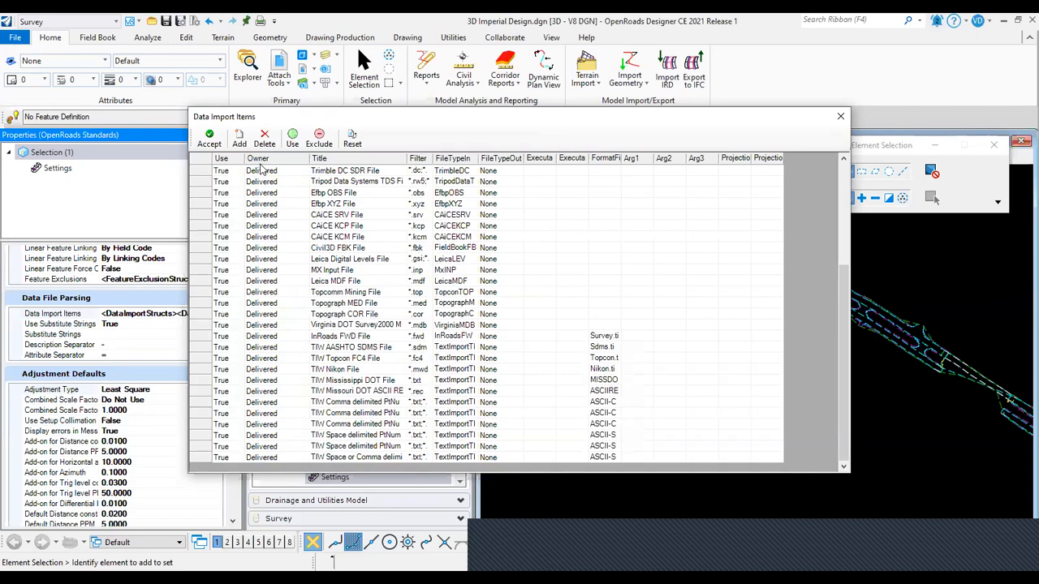
Add a new blank entry at the end of the Data Import Items list.
click(243, 142)
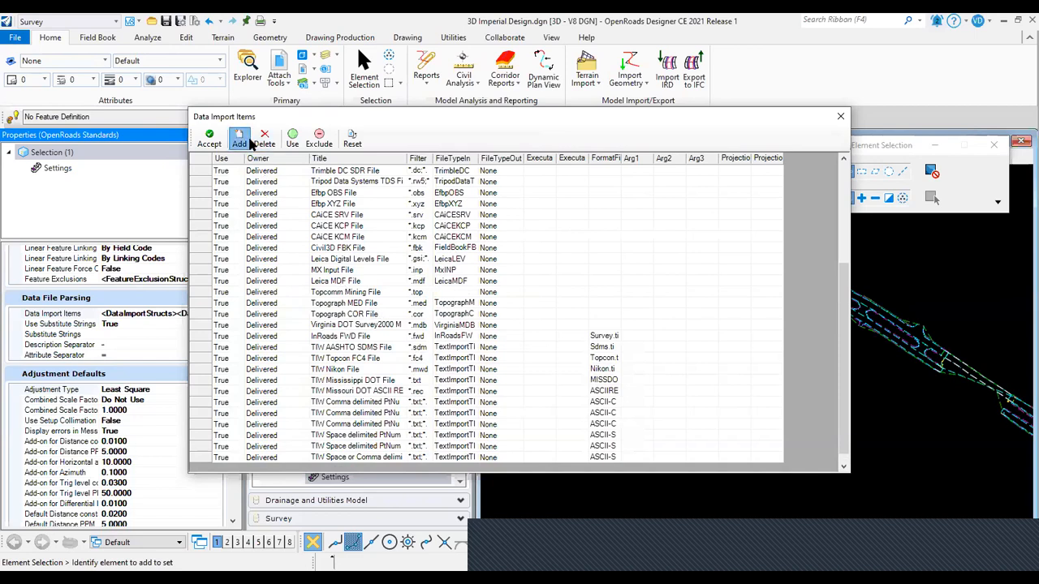
click(268, 470)
click(301, 460)
click(290, 473)
click(360, 464)
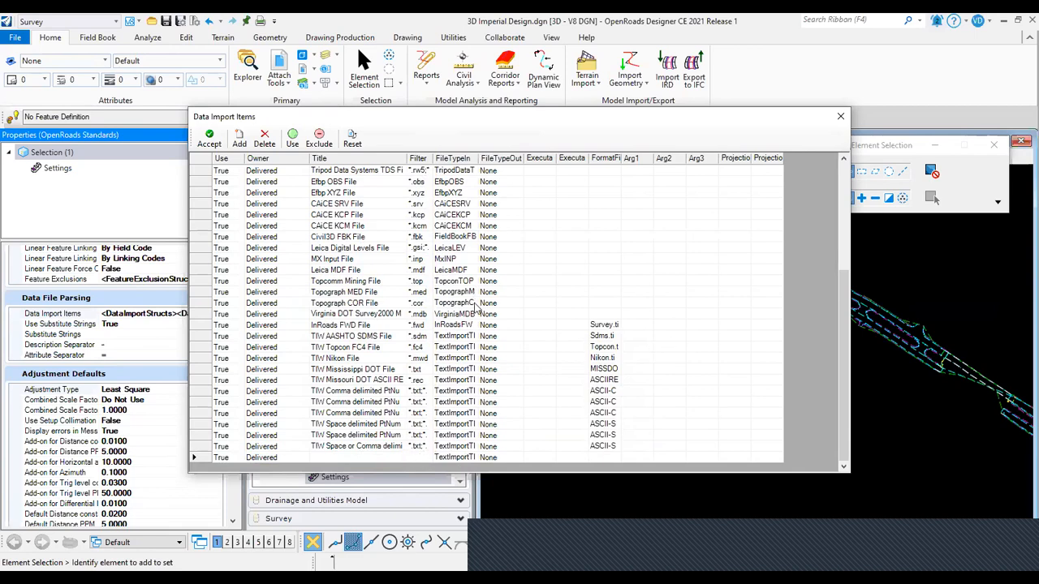
Look through the FileTypeIn choices for the new blank entry and close Data Import Items without accepting.
click(462, 461)
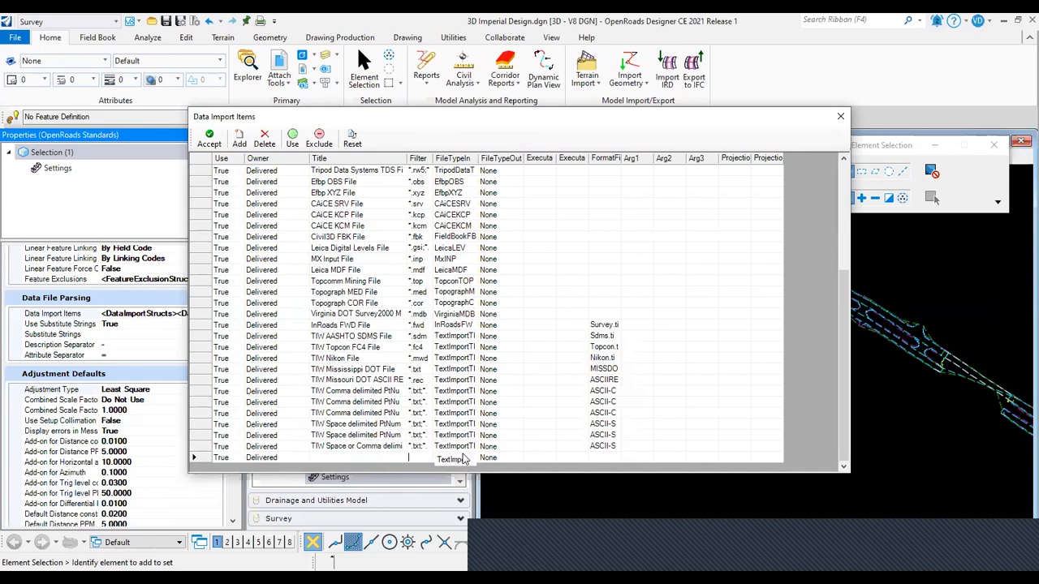
click(469, 460)
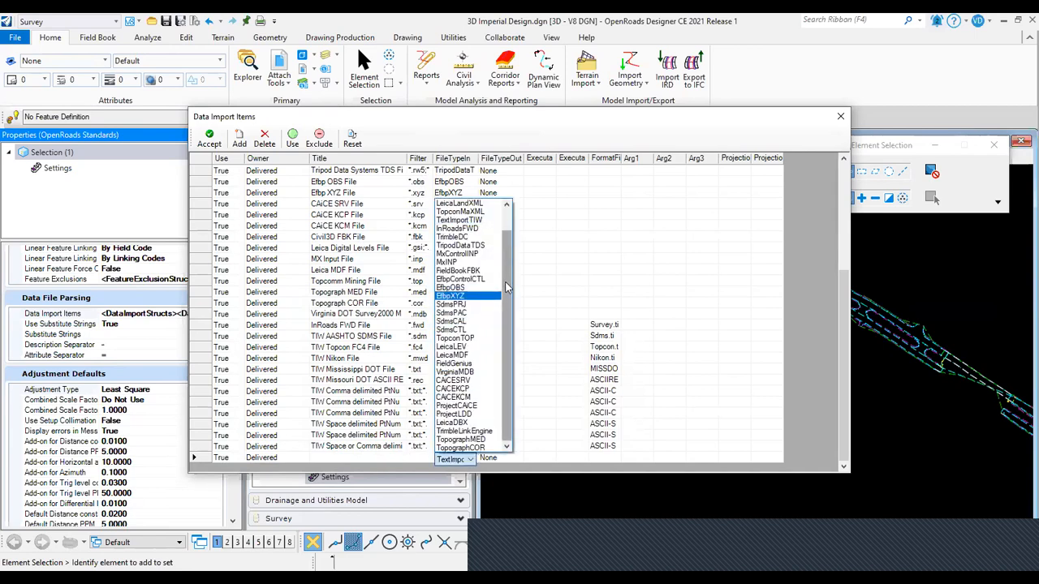
scroll(508, 272, up, 1)
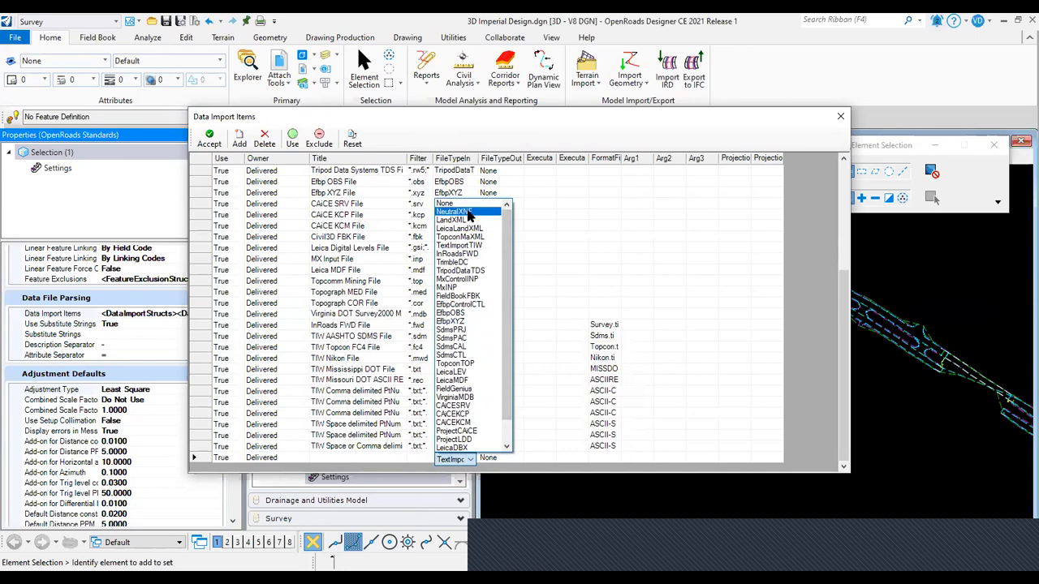
scroll(477, 398, down, 1)
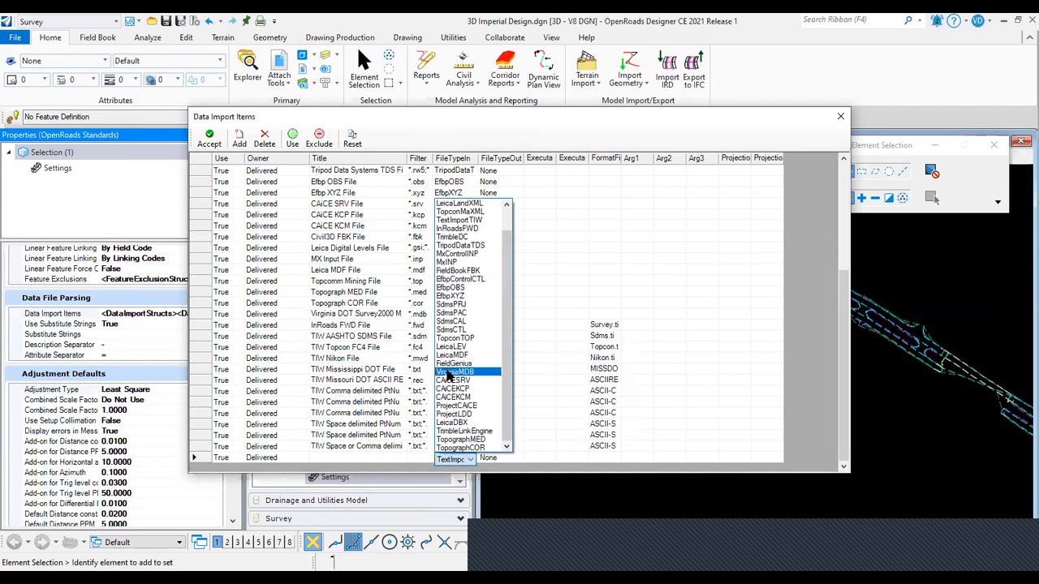
click(520, 314)
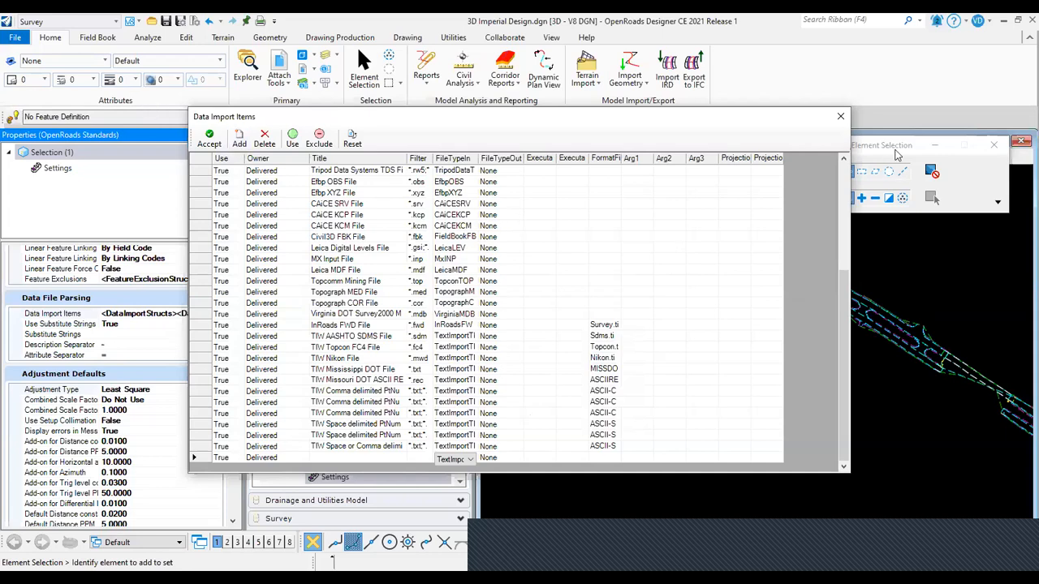
click(838, 119)
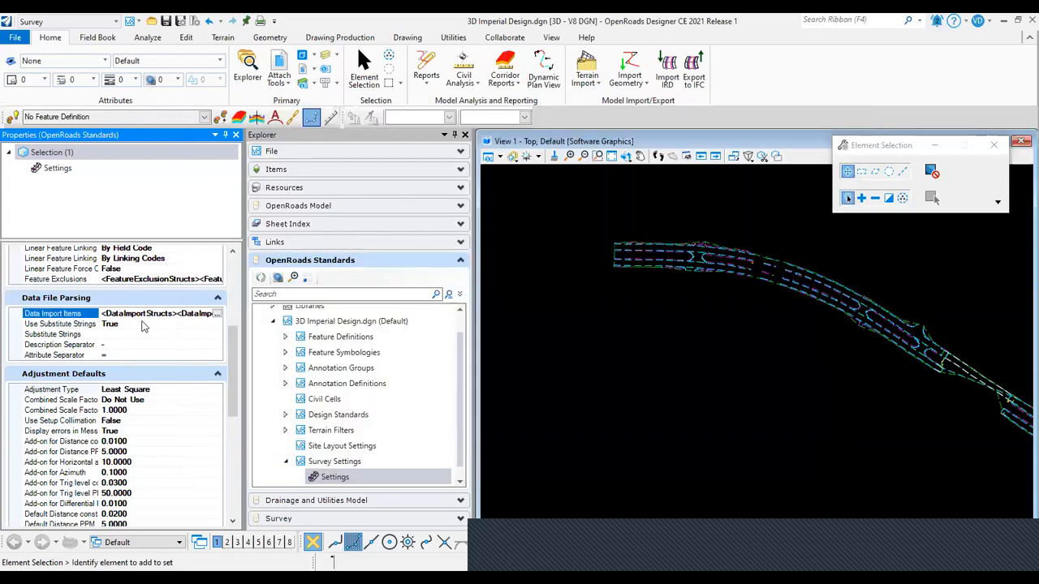
Examine the survey settings from Data File Parsing through Adjustment Defaults and Elements Symbology down to Terrain Model.
scroll(85, 418, down, 3)
scroll(122, 389, up, 4)
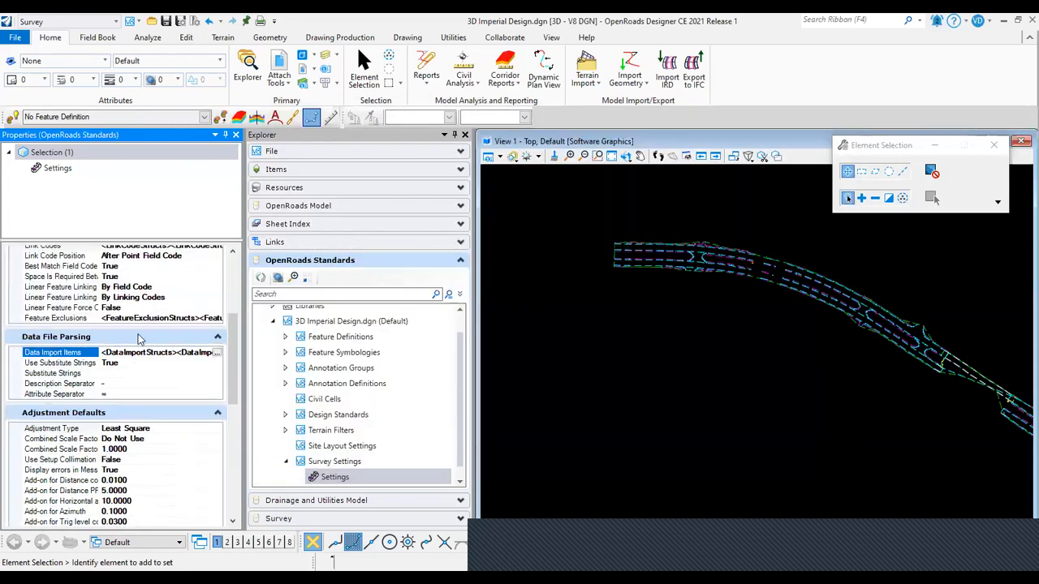
scroll(134, 377, down, 4)
scroll(135, 385, up, 4)
scroll(136, 393, down, 5)
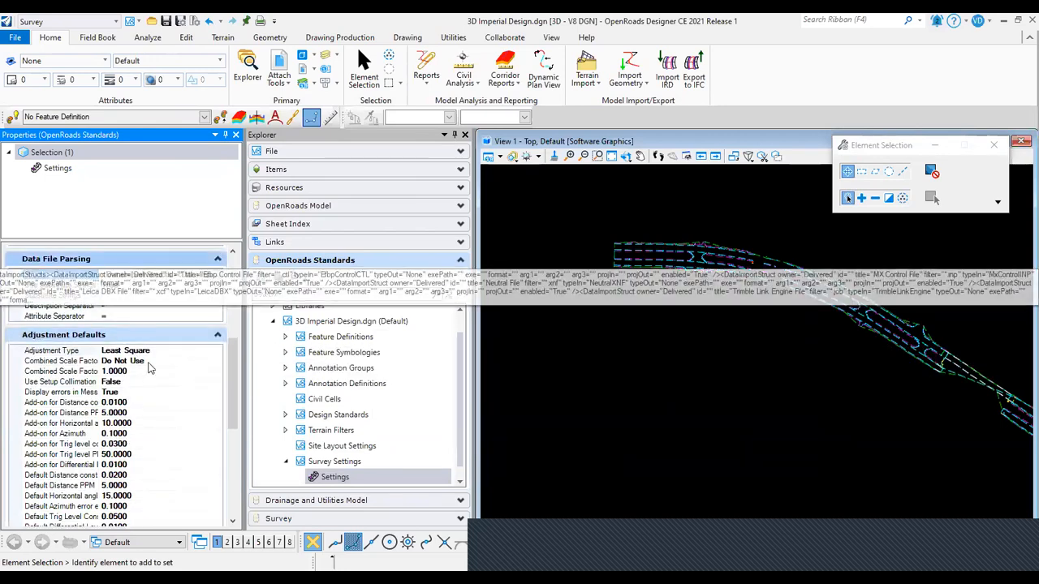
scroll(134, 398, down, 6)
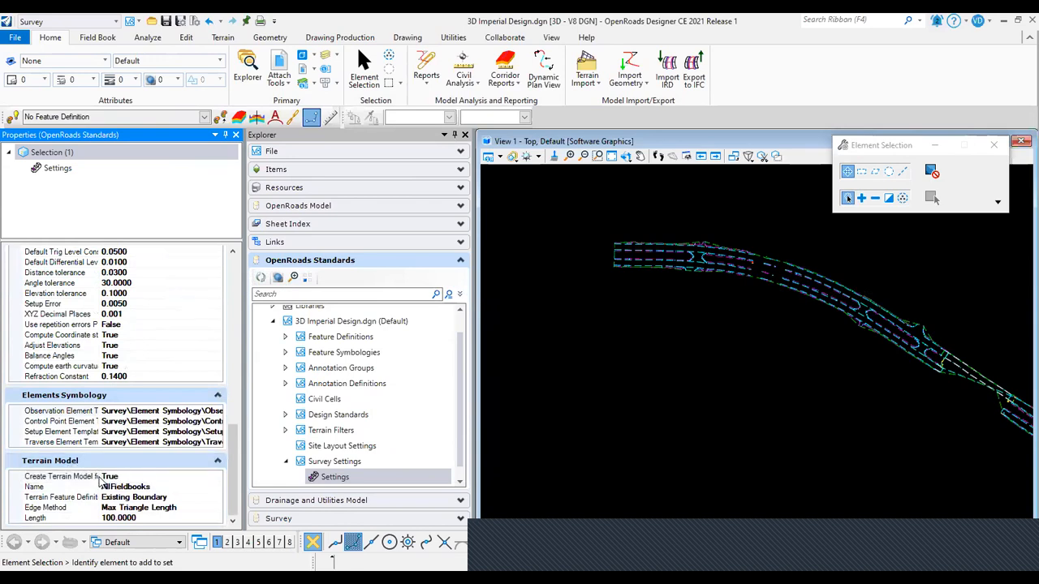
Switch Create Terrain Model for All Field Books to False and set it back to True.
mouse_move(660, 269)
click(114, 477)
double_click(88, 477)
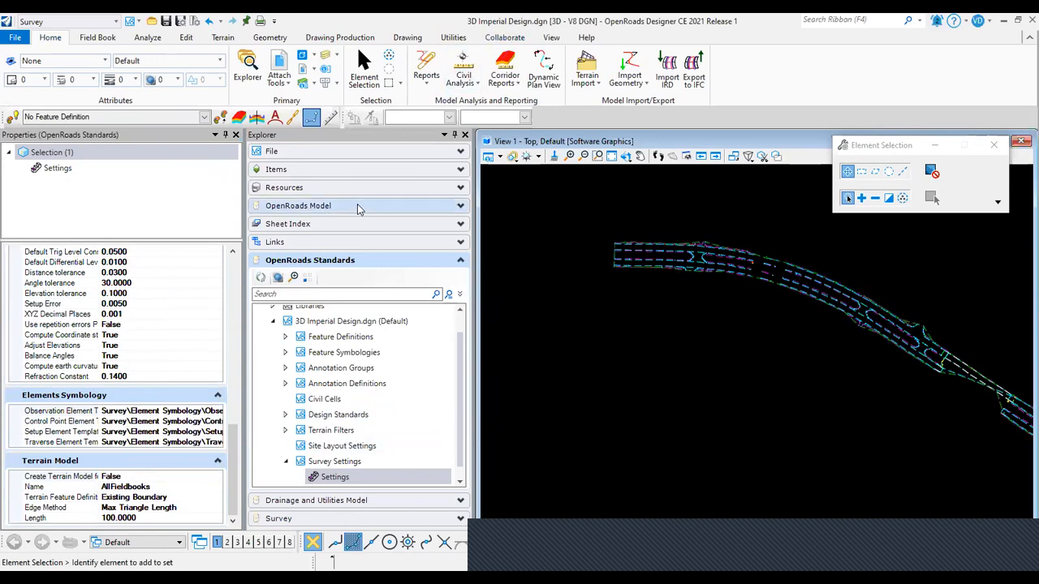
click(101, 478)
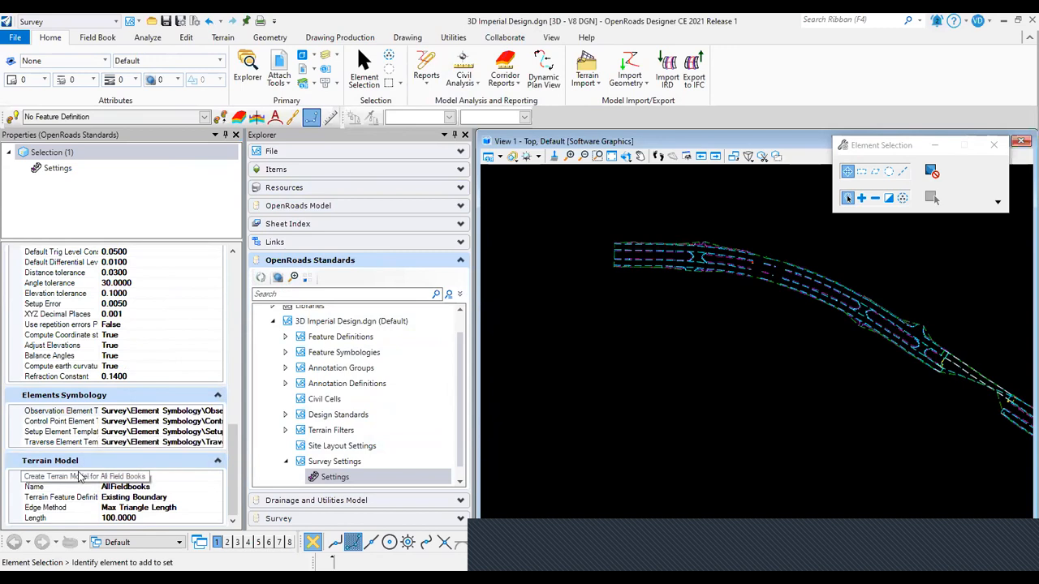
double_click(102, 479)
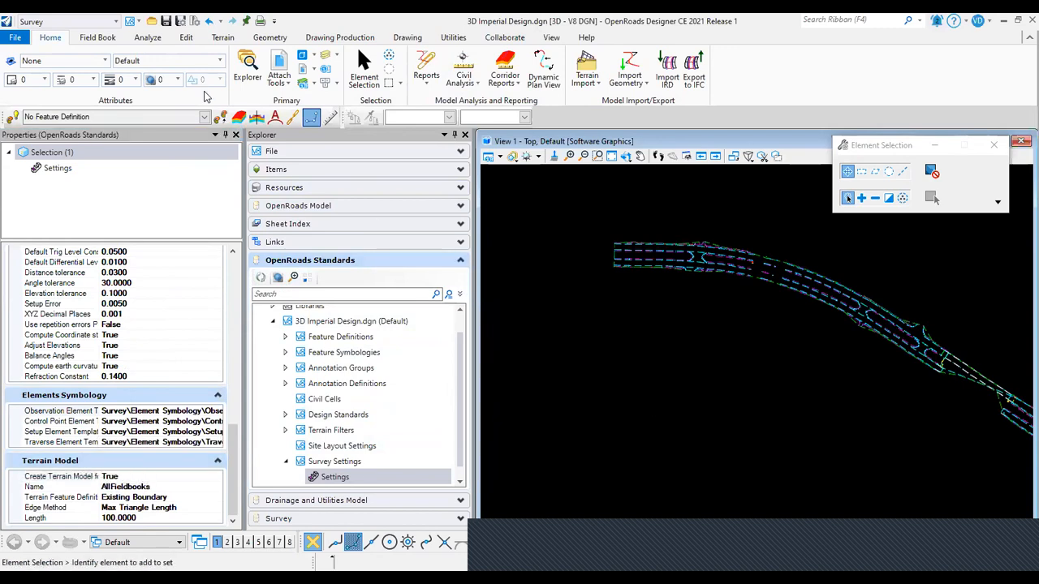
Auto-hide the Properties and Explorer panels and collapse the Survey Settings branch to give the drawing more room.
click(224, 135)
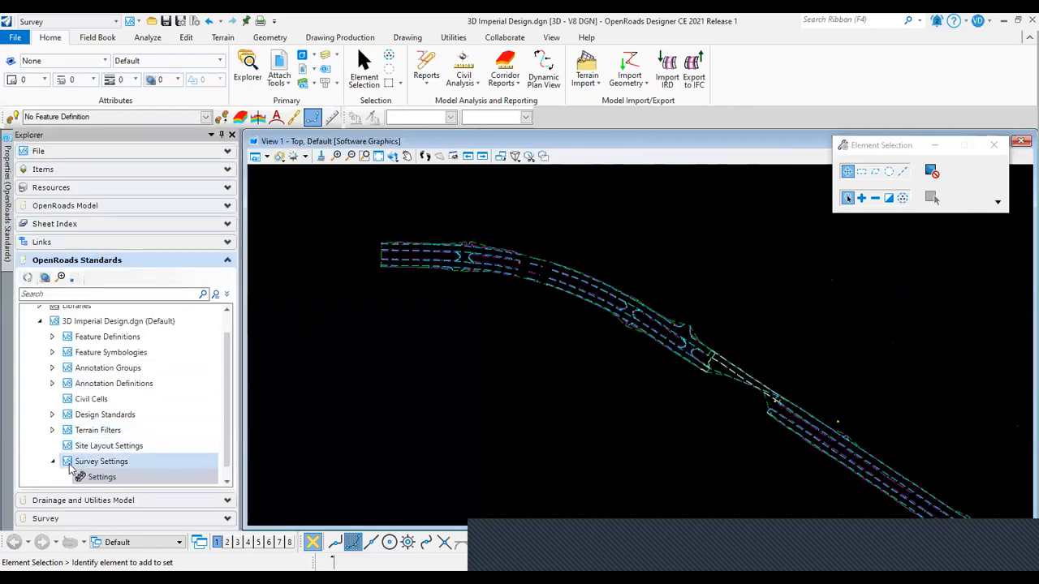
click(53, 462)
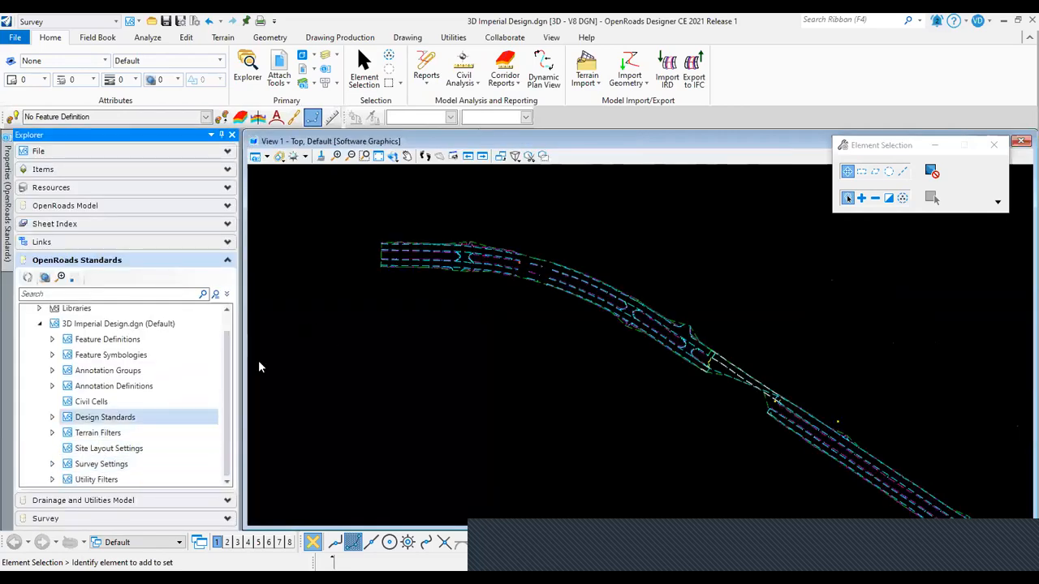
click(221, 135)
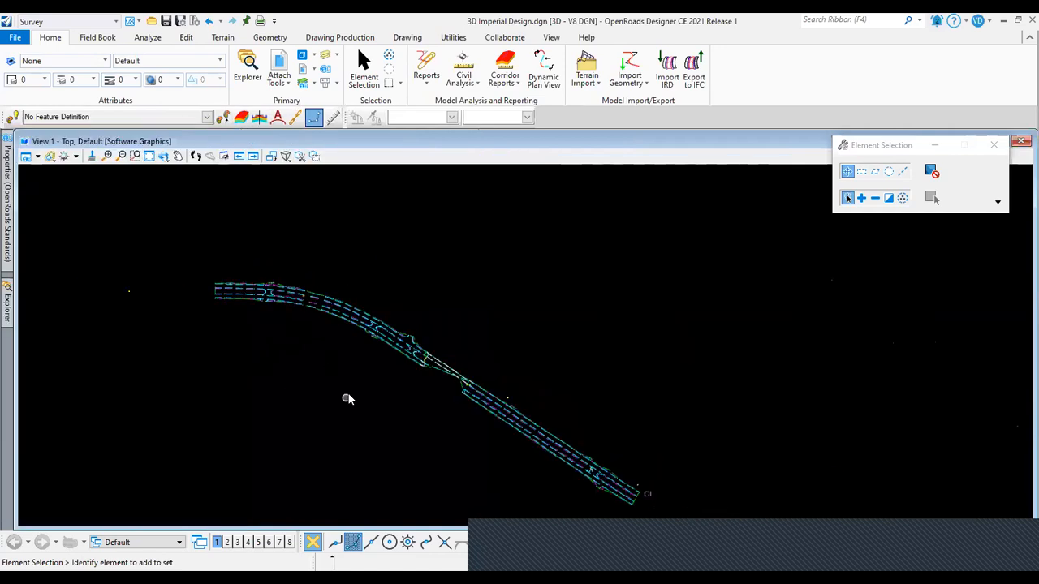
Examine the imported survey linework along the whole road corridor in View 1.
middle_drag(382, 331, 370, 322)
scroll(368, 327, up, 1)
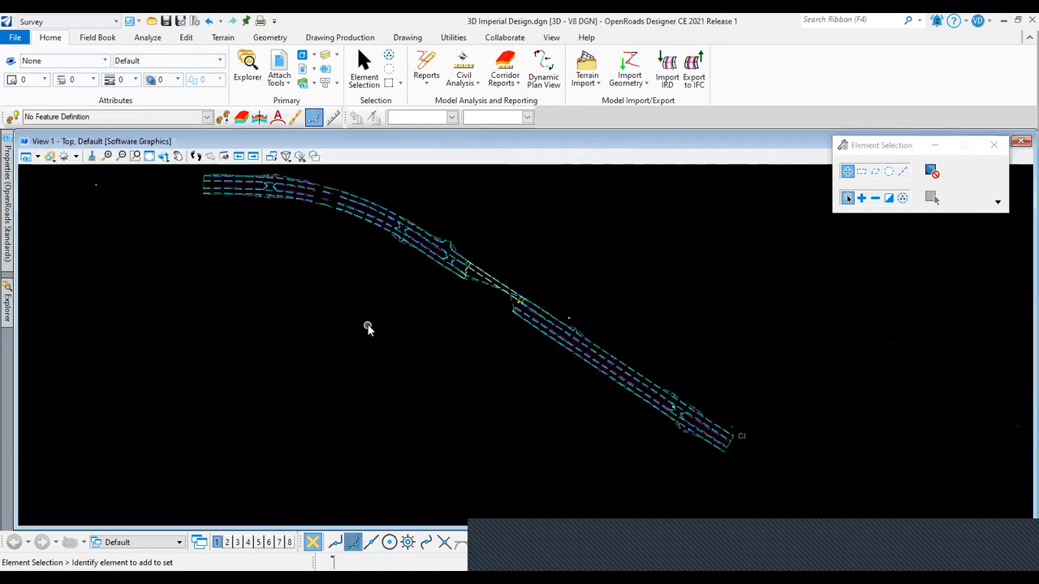
middle_drag(471, 297, 510, 331)
scroll(505, 317, up, 2)
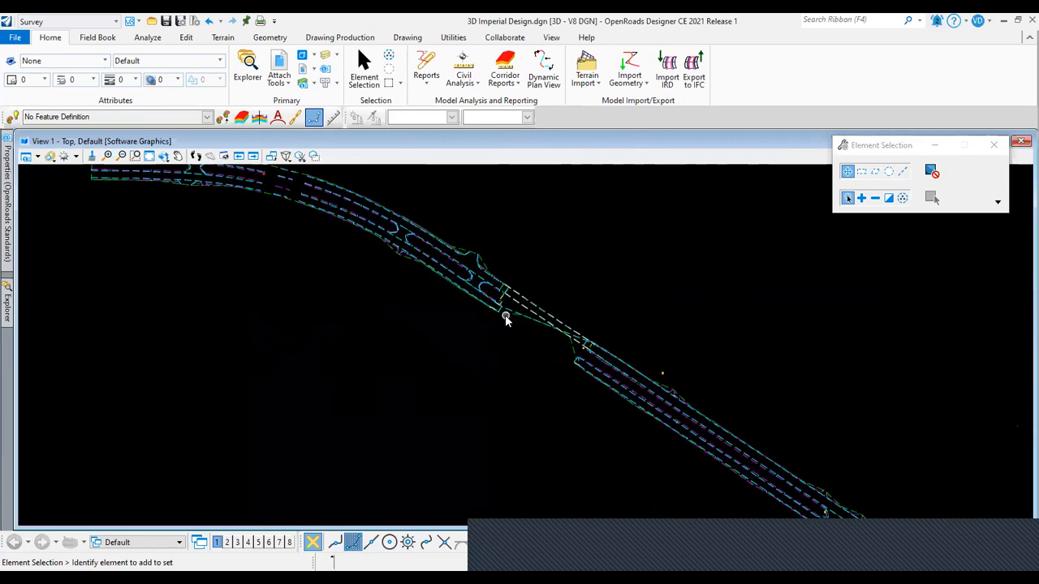
scroll(505, 316, up, 3)
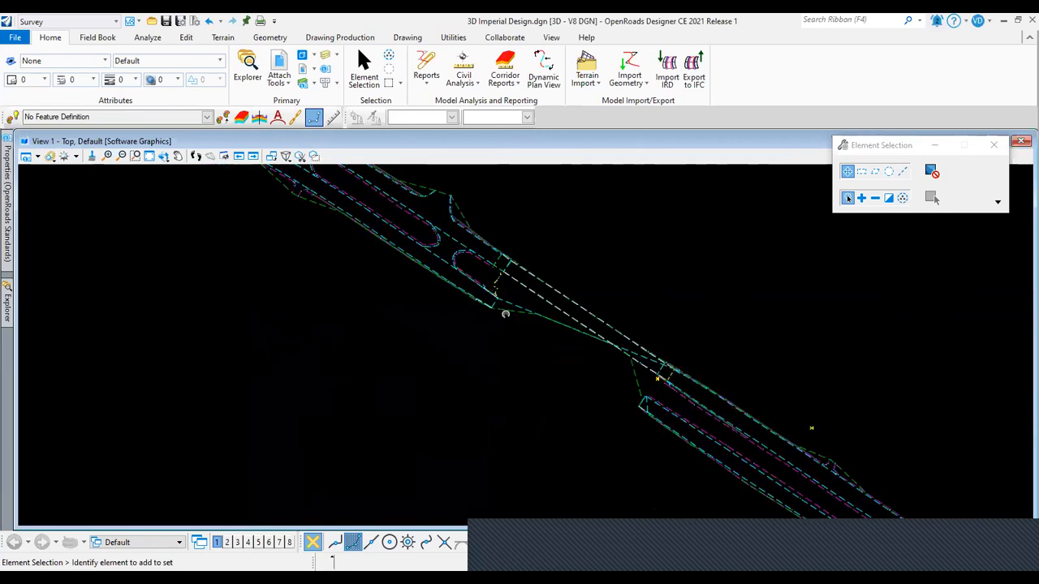
scroll(454, 348, down, 5)
scroll(452, 376, down, 1)
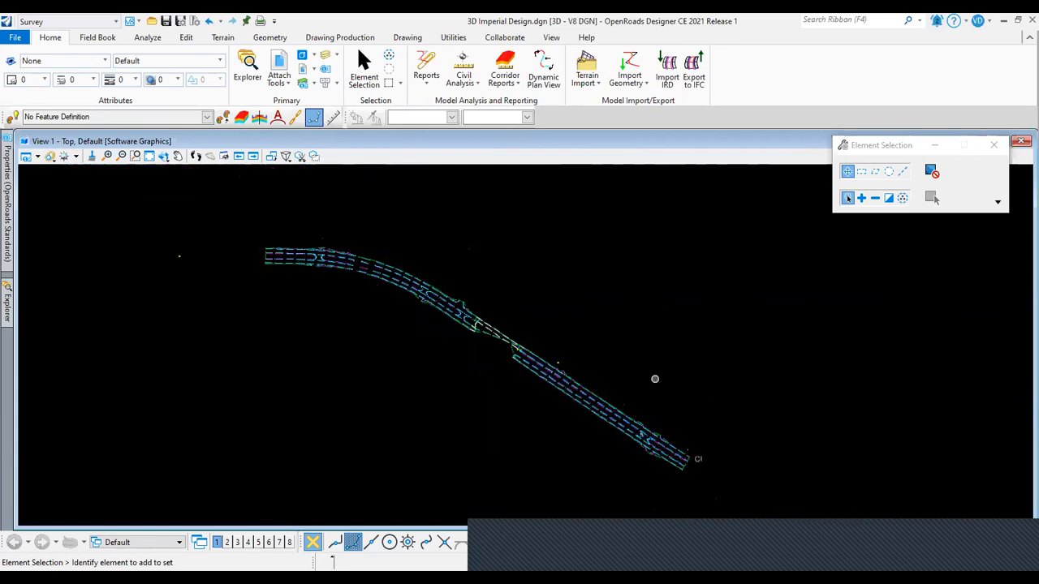
middle_drag(655, 379, 666, 374)
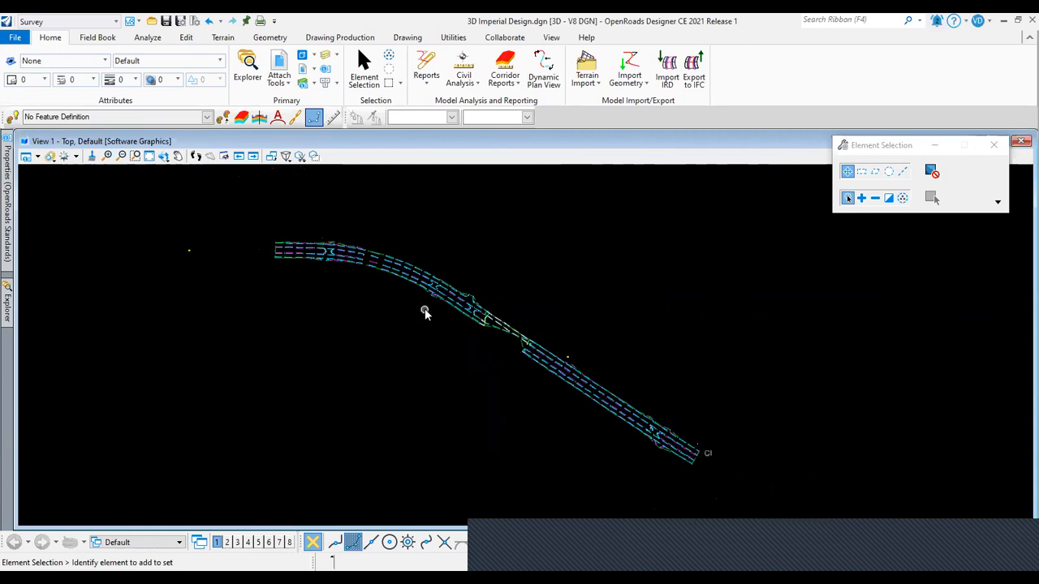
scroll(424, 312, up, 2)
scroll(462, 294, down, 2)
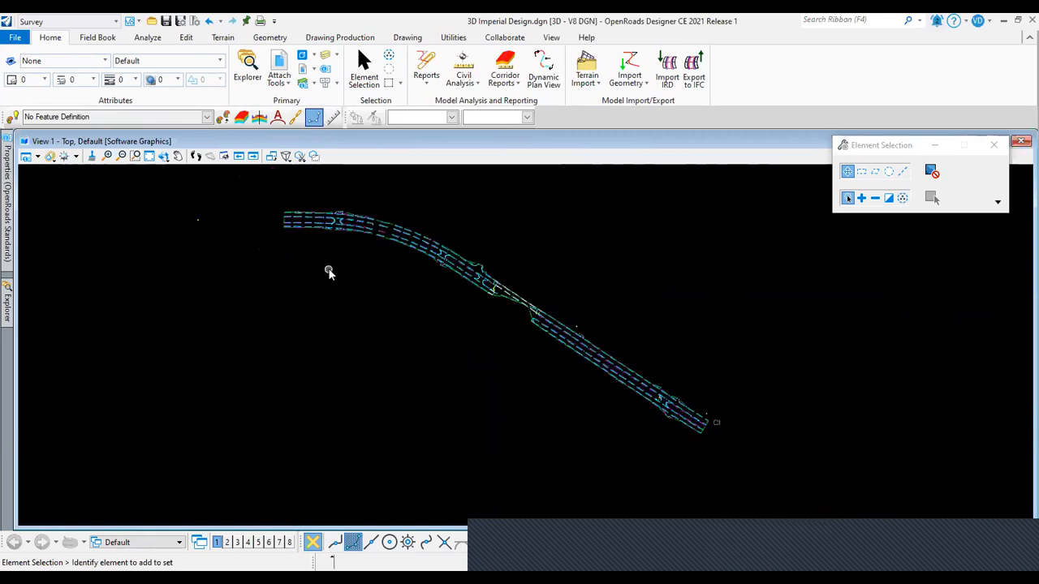
scroll(268, 203, up, 2)
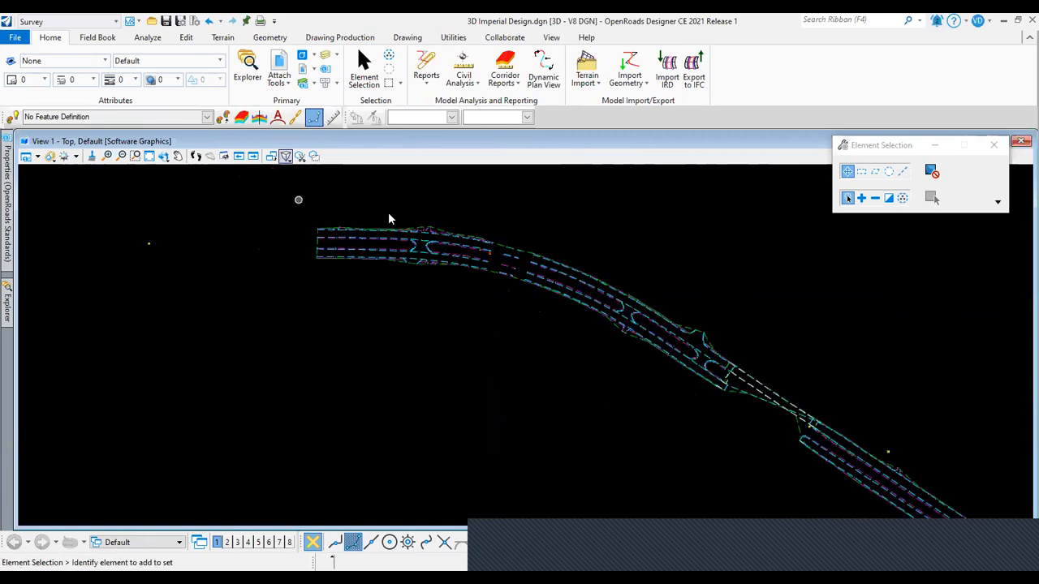
mouse_move(388, 215)
middle_down()
mouse_move(165, 166)
mouse_move(201, 190)
middle_up()
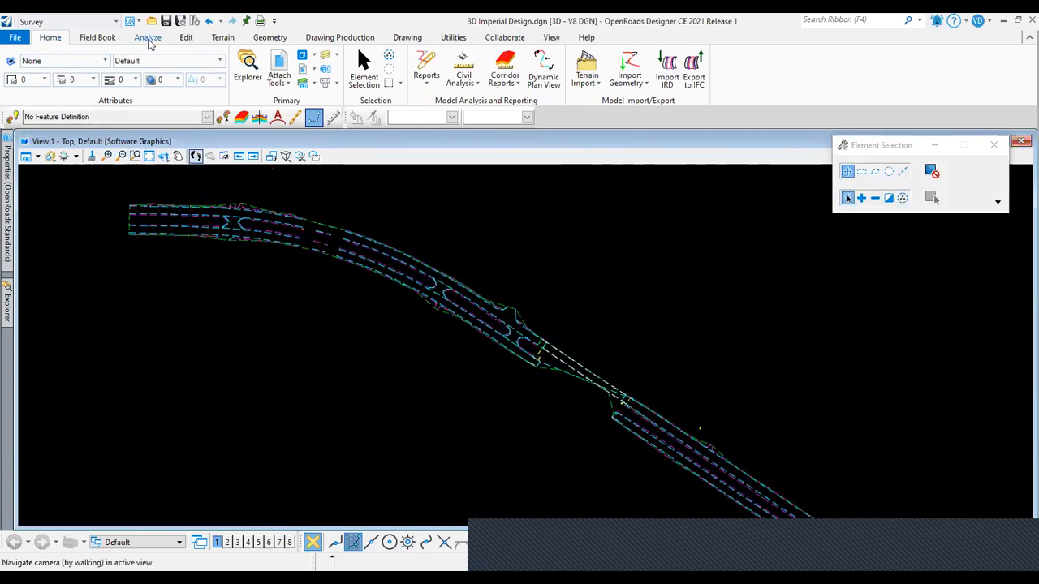
Display the names, field codes and elevations of the survey points as decorations in View 1.
click(148, 43)
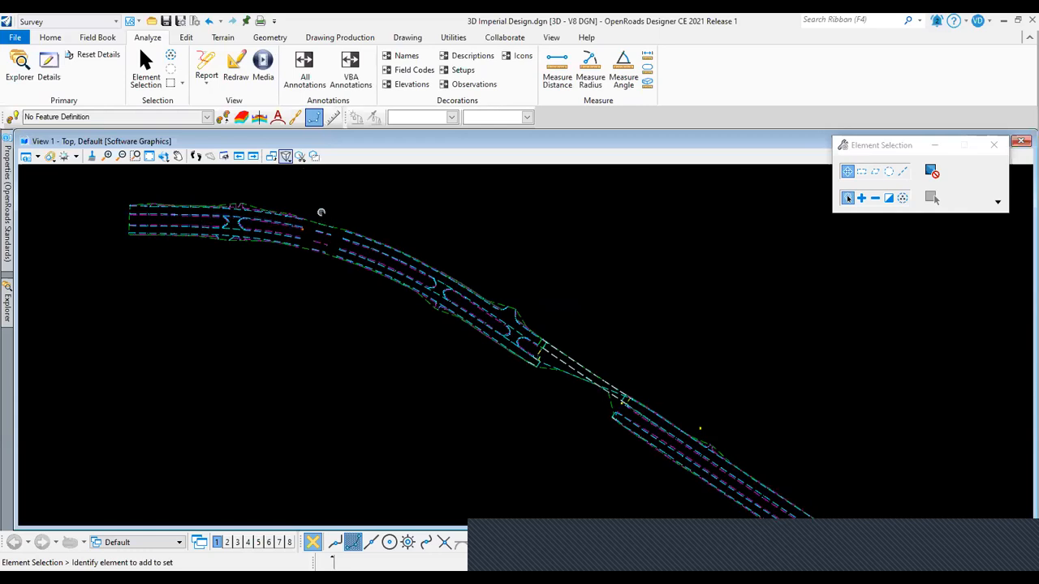
middle_drag(321, 212, 342, 213)
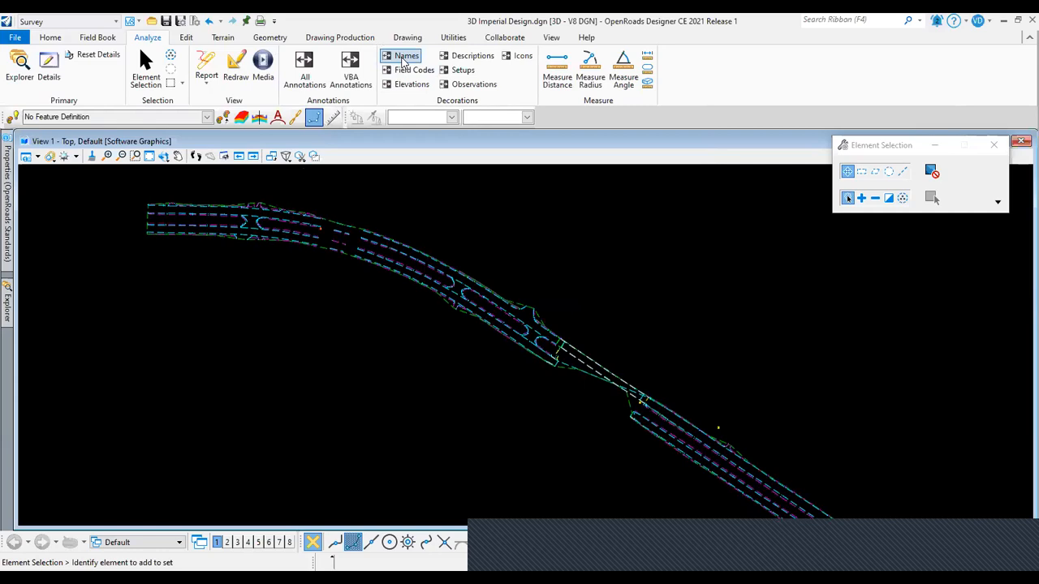
click(403, 57)
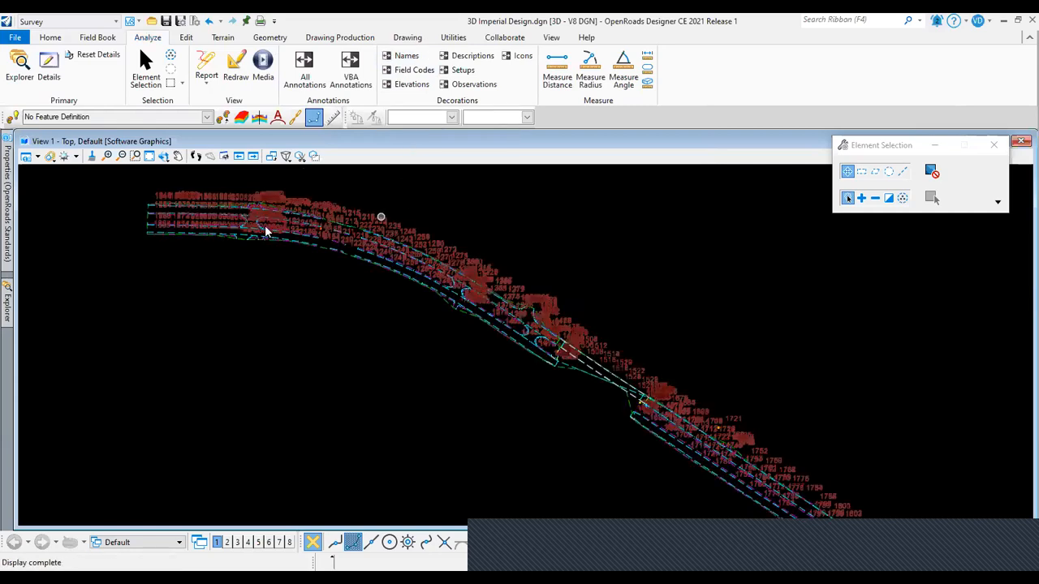
scroll(171, 207, up, 4)
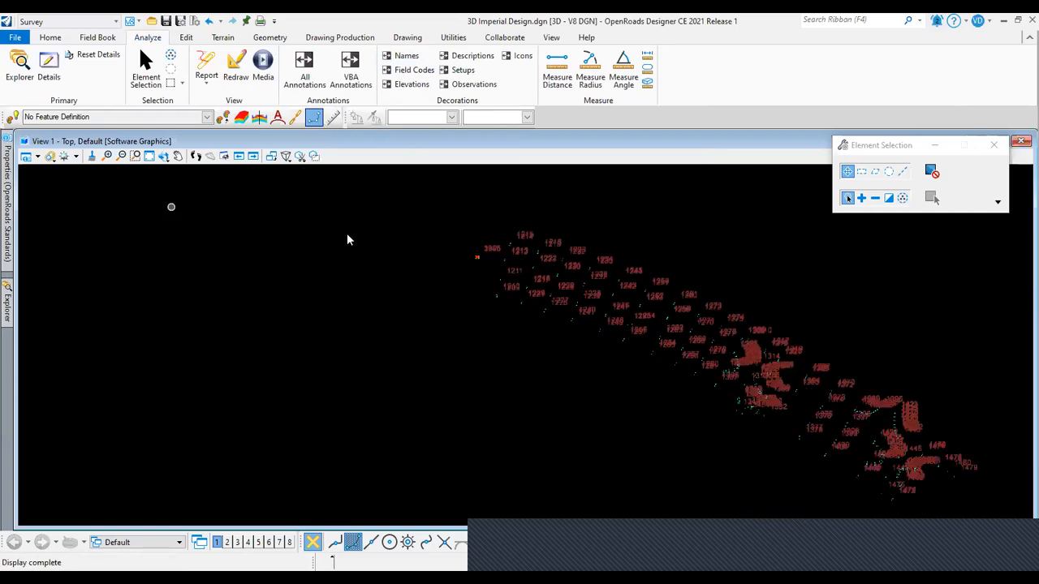
scroll(158, 219, up, 3)
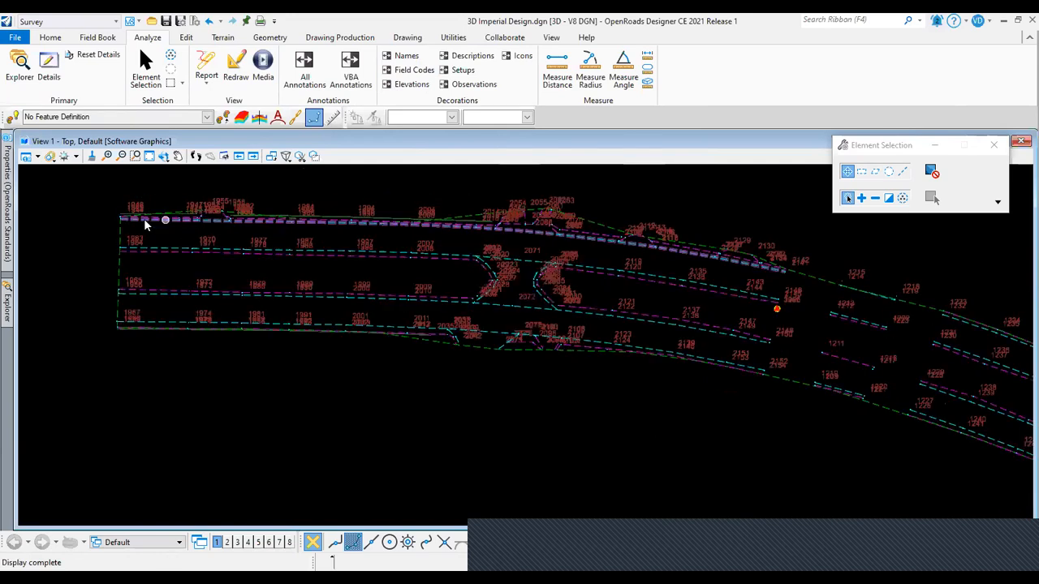
click(413, 70)
click(413, 86)
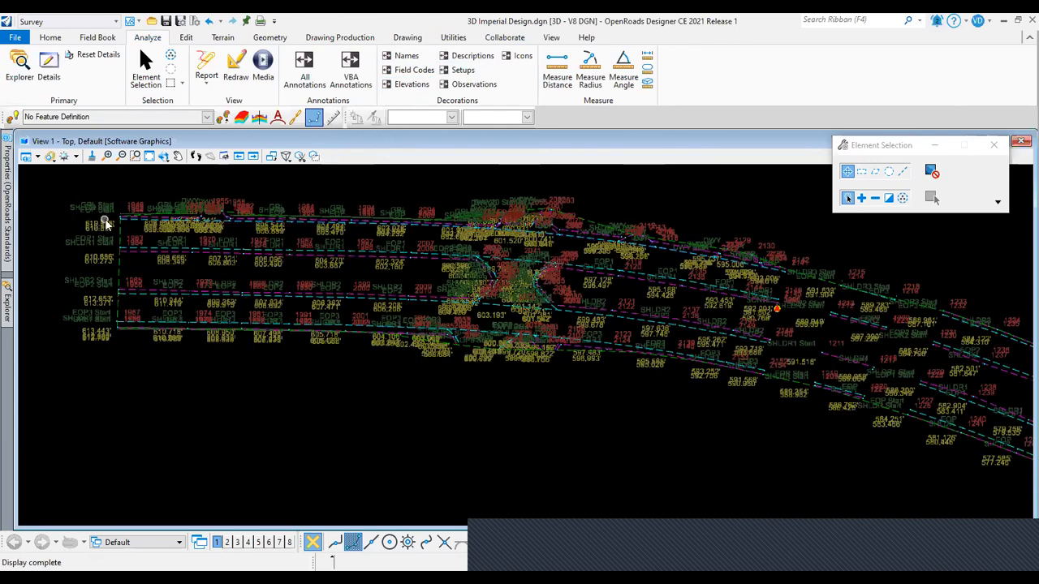
Inspect the name, field code and elevation labels at the start points of the linear features on the corridor's western end.
scroll(105, 225, up, 4)
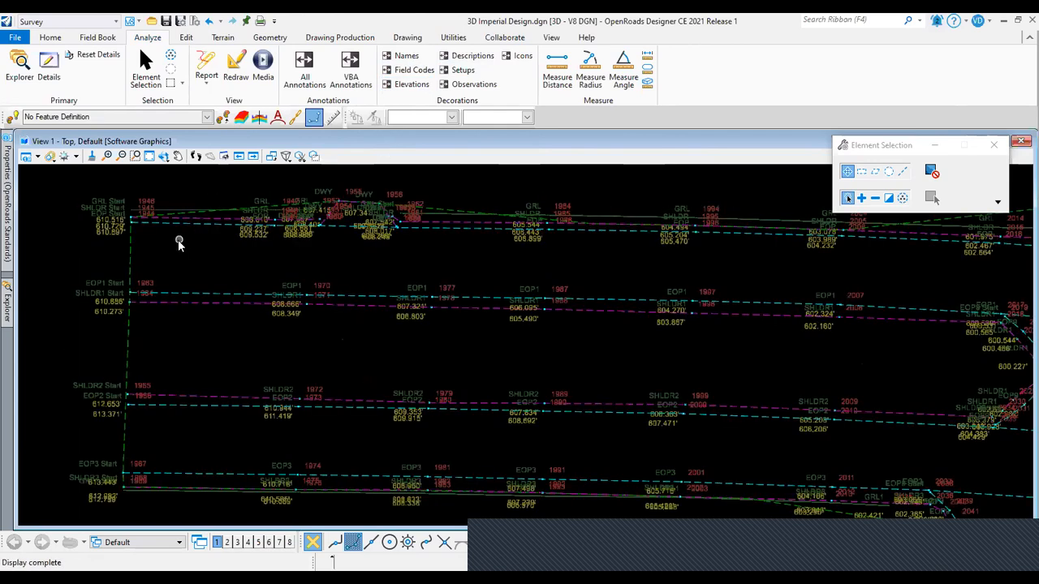
scroll(124, 215, up, 3)
scroll(134, 220, up, 3)
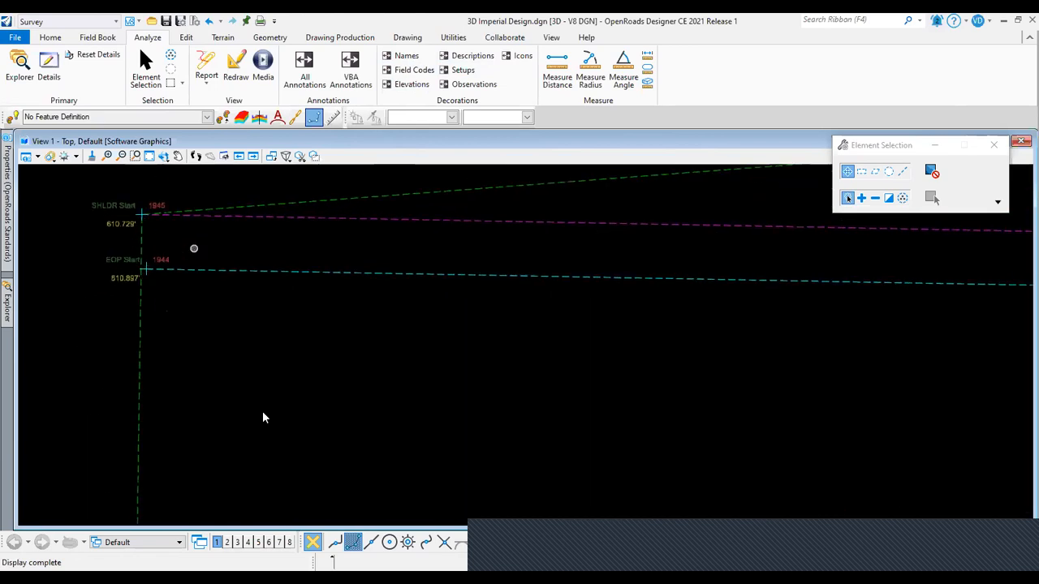
scroll(210, 315, up, 3)
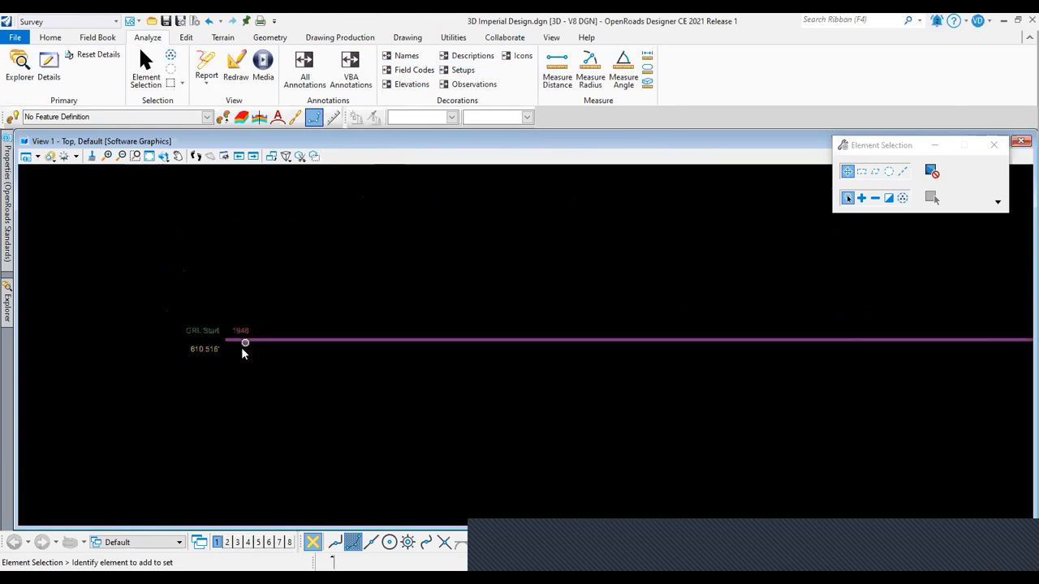
scroll(207, 358, down, 7)
scroll(211, 360, down, 2)
scroll(431, 284, down, 4)
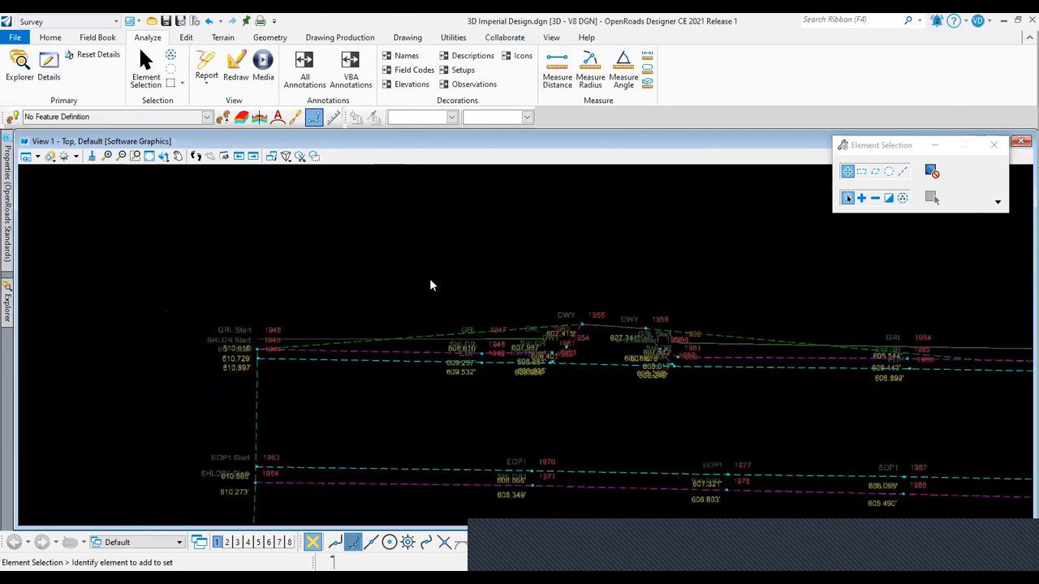
Hide the Names, Field Codes and Elevations decorations on the survey points.
click(406, 55)
click(413, 70)
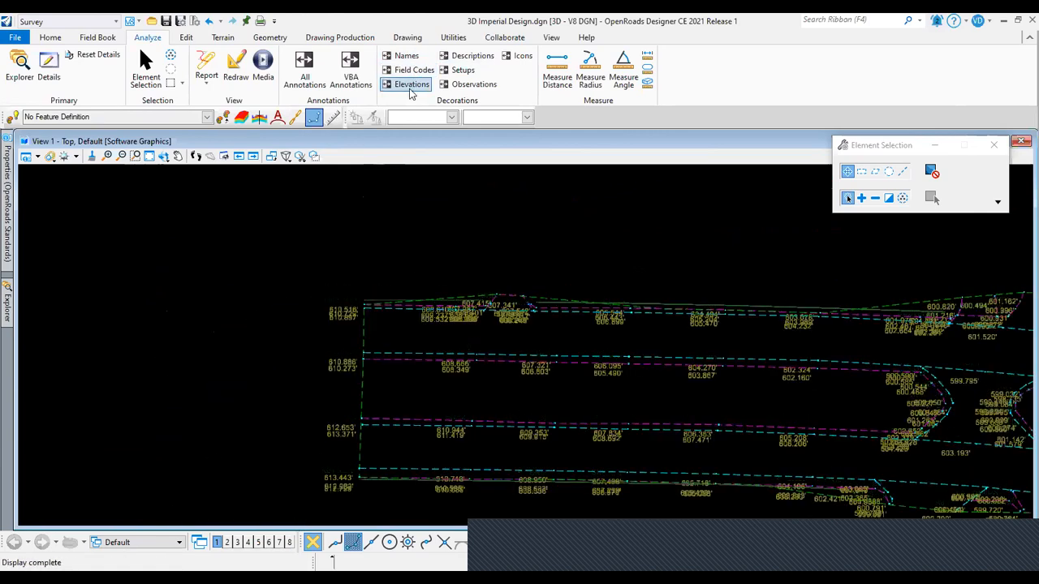
click(412, 86)
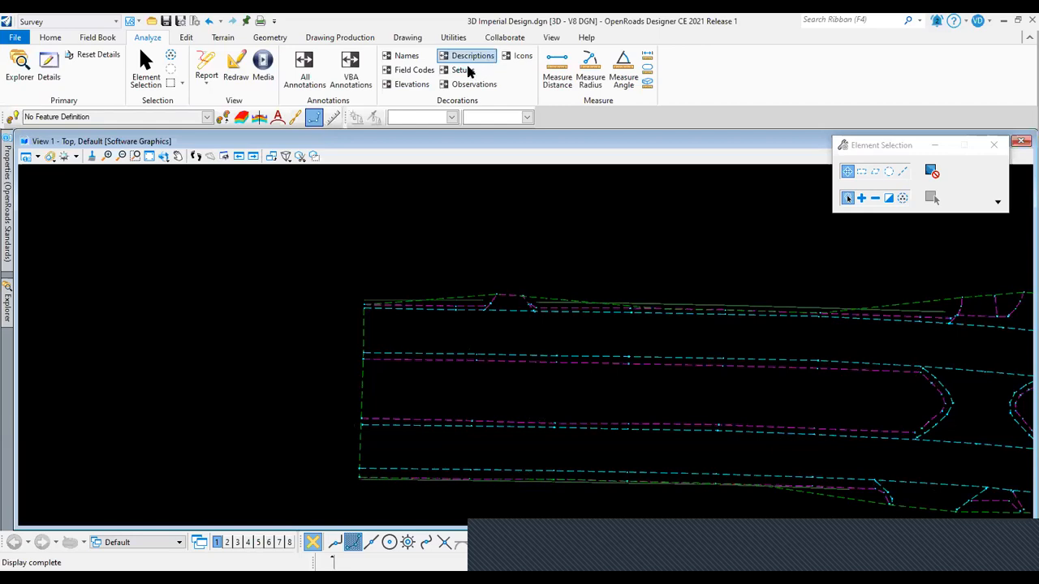
Close the survey settings properties to free the area around the road corridor in View 1.
scroll(348, 246, down, 7)
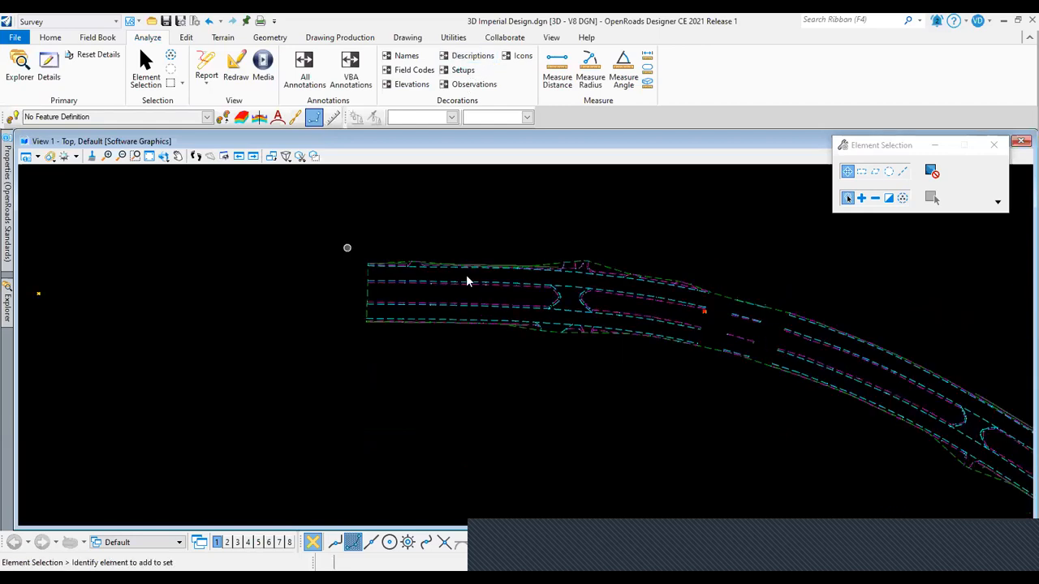
middle_drag(524, 291, 482, 291)
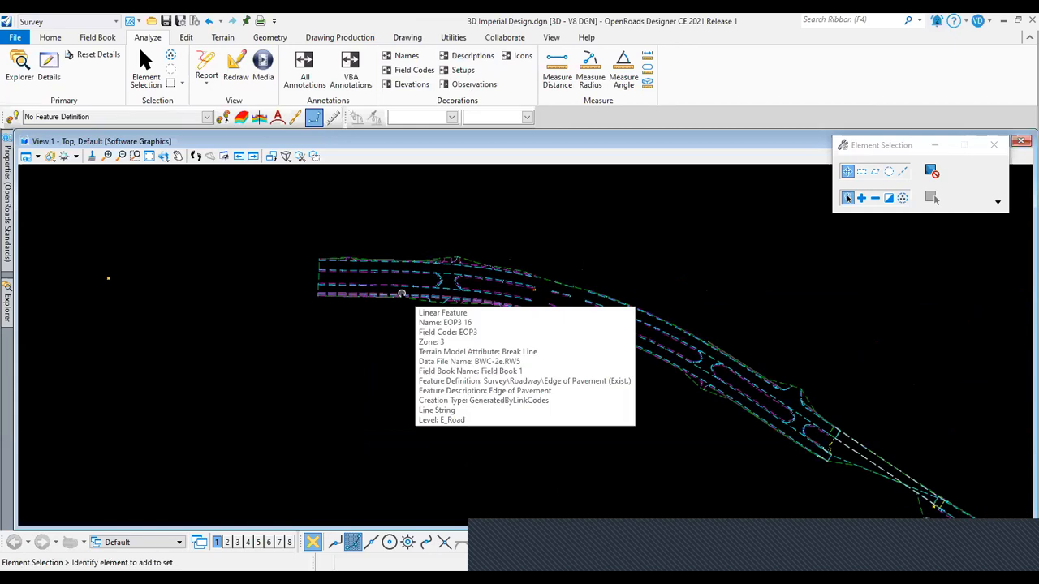
scroll(476, 328, down, 1)
scroll(558, 394, down, 1)
middle_drag(449, 351, 318, 278)
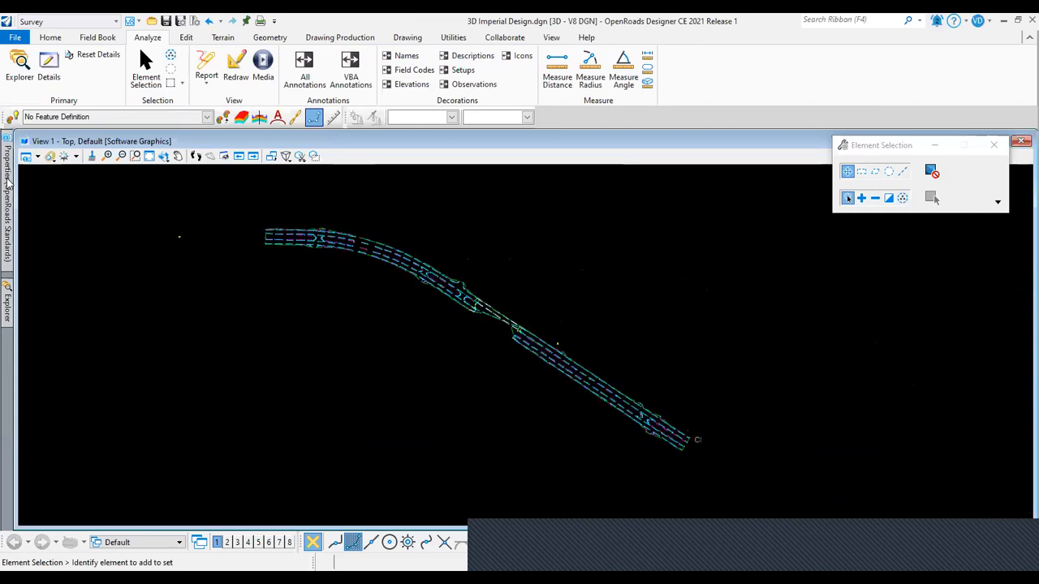
mouse_move(8, 185)
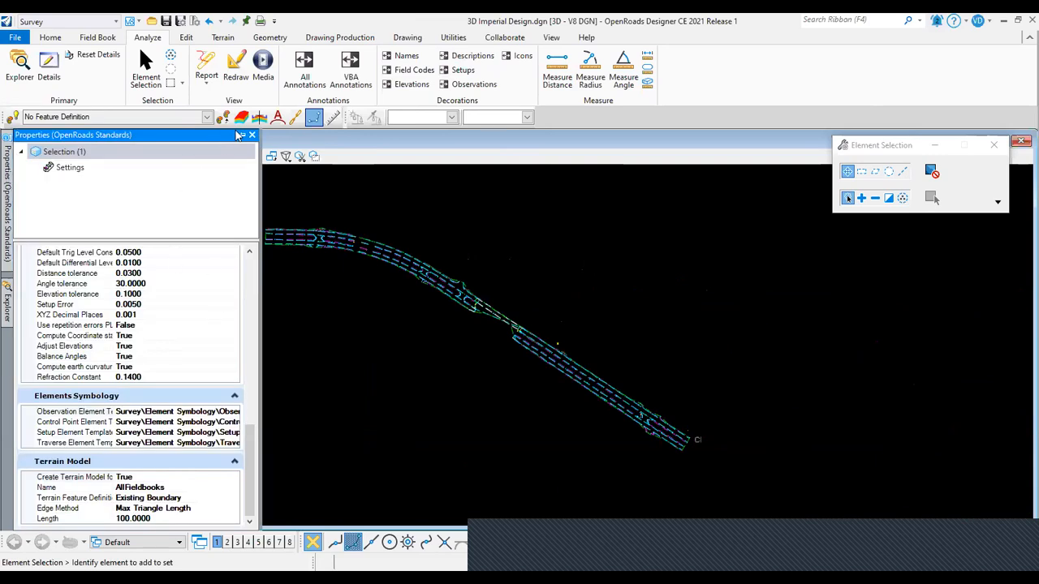
click(241, 136)
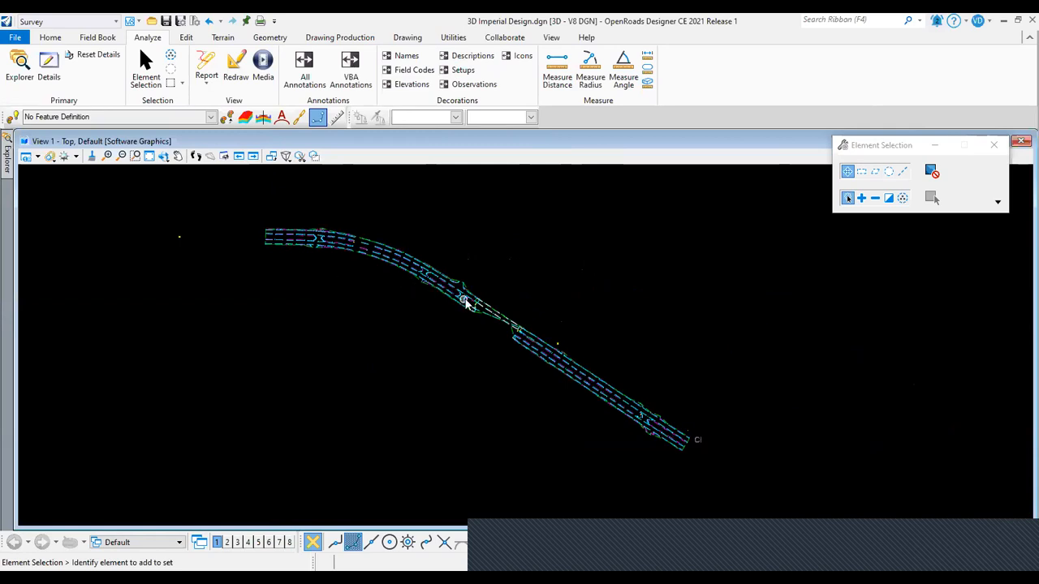
scroll(480, 319, up, 2)
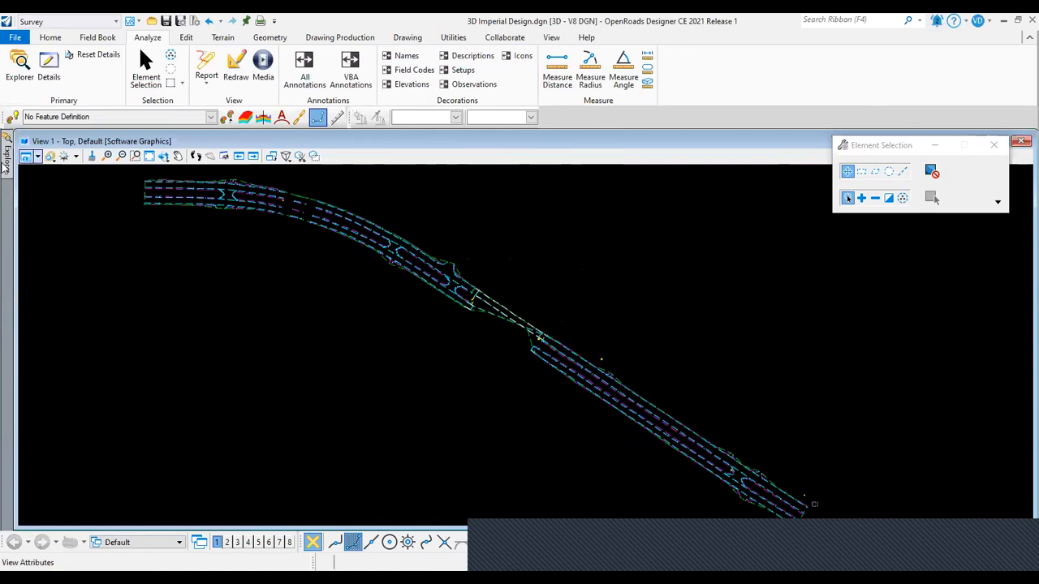
Expand the Survey data section in Explorer and keep Explorer docked open beside View 1.
mouse_move(6, 165)
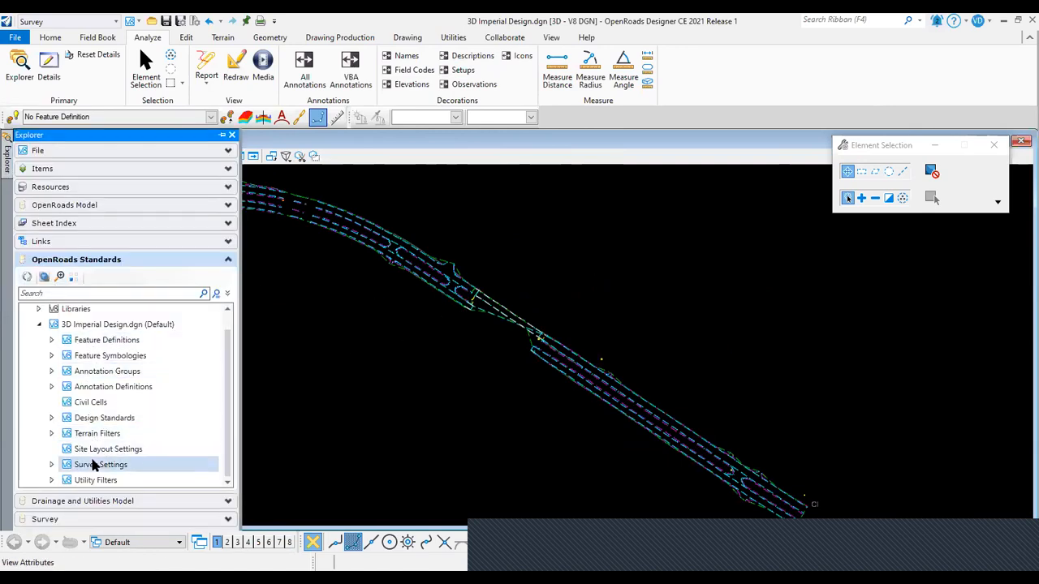
click(78, 523)
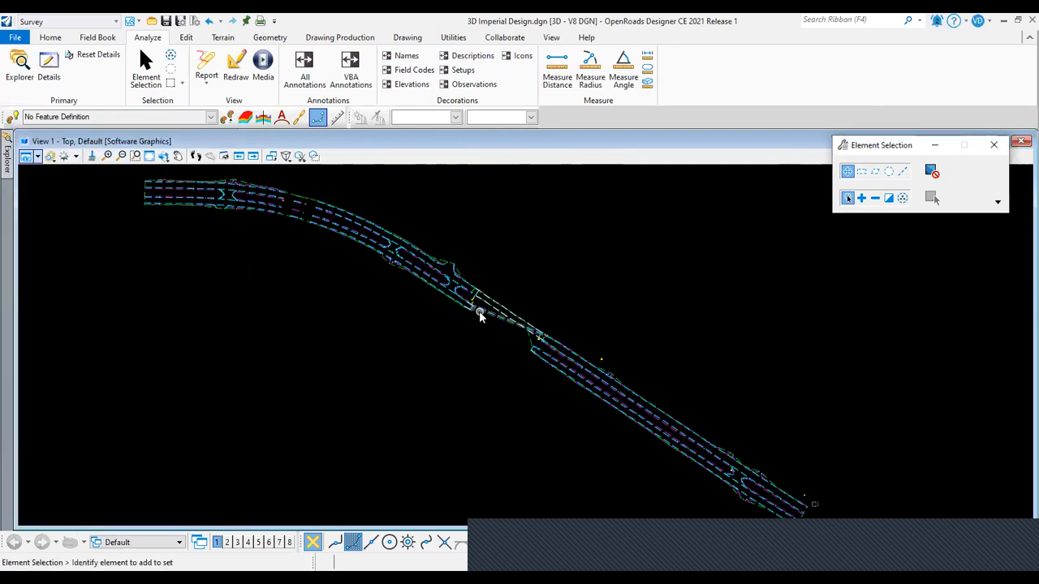
scroll(344, 313, down, 2)
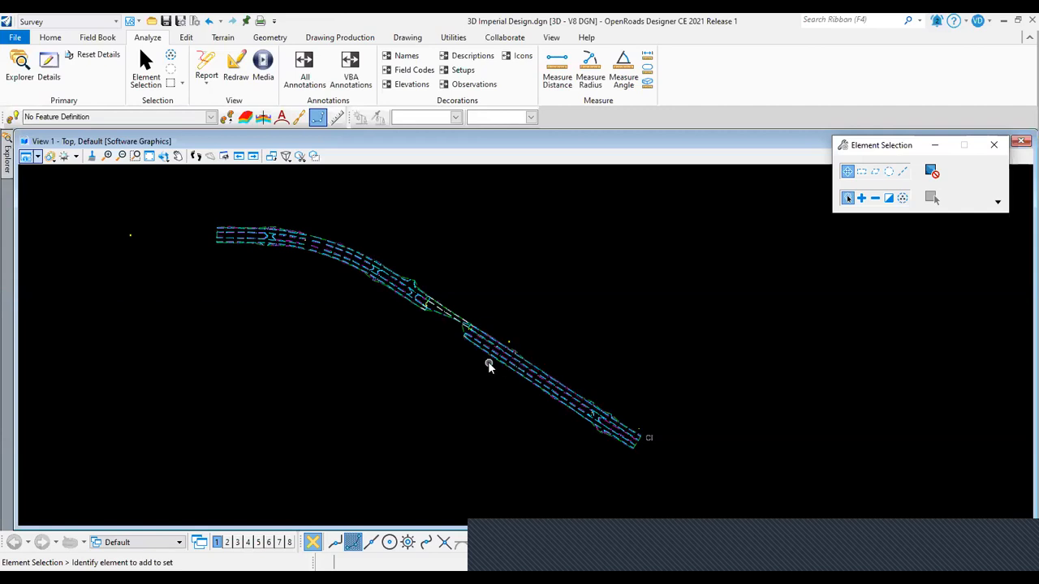
scroll(489, 362, up, 1)
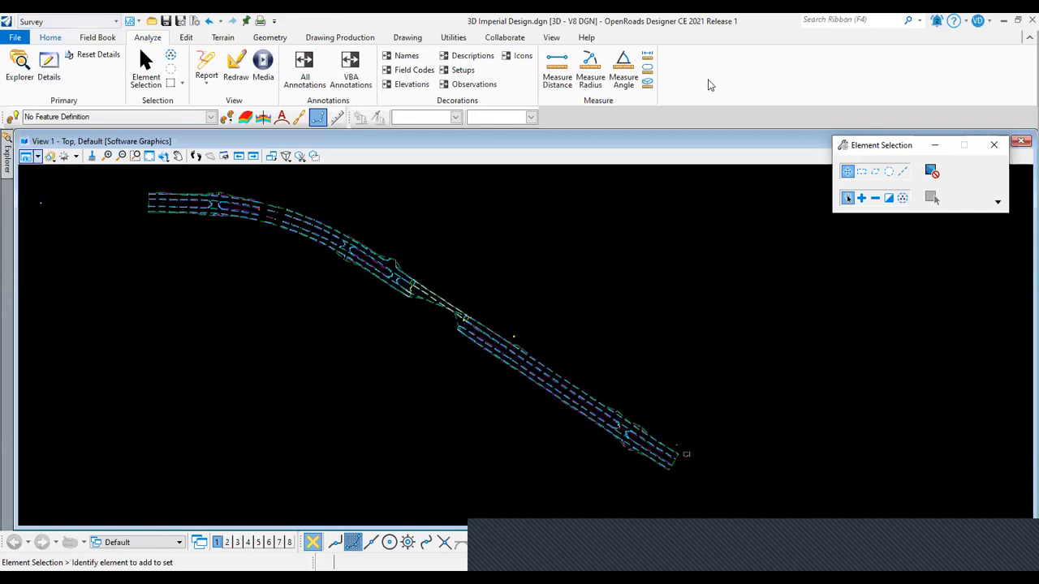
click(57, 39)
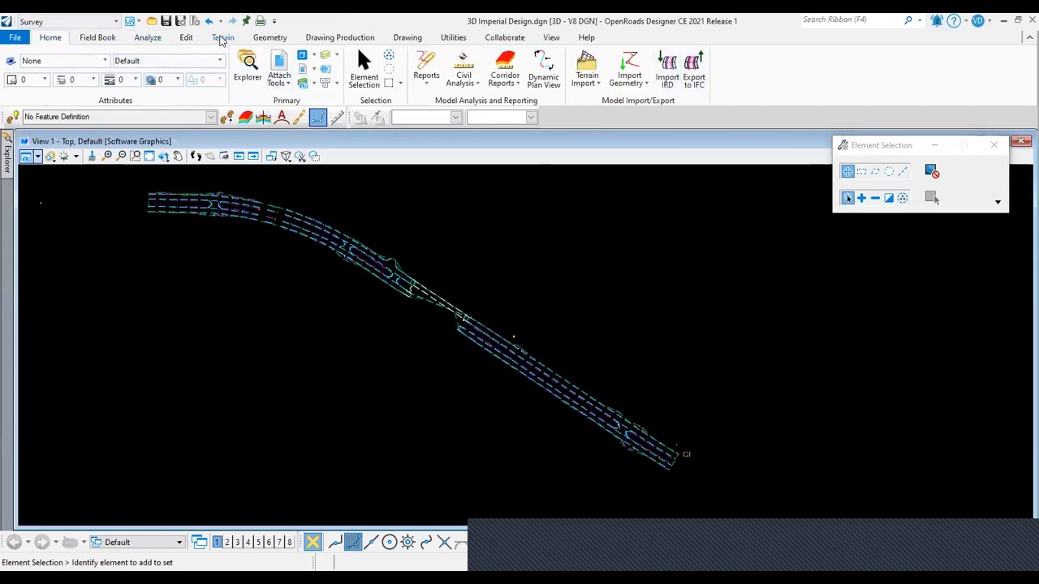
click(222, 38)
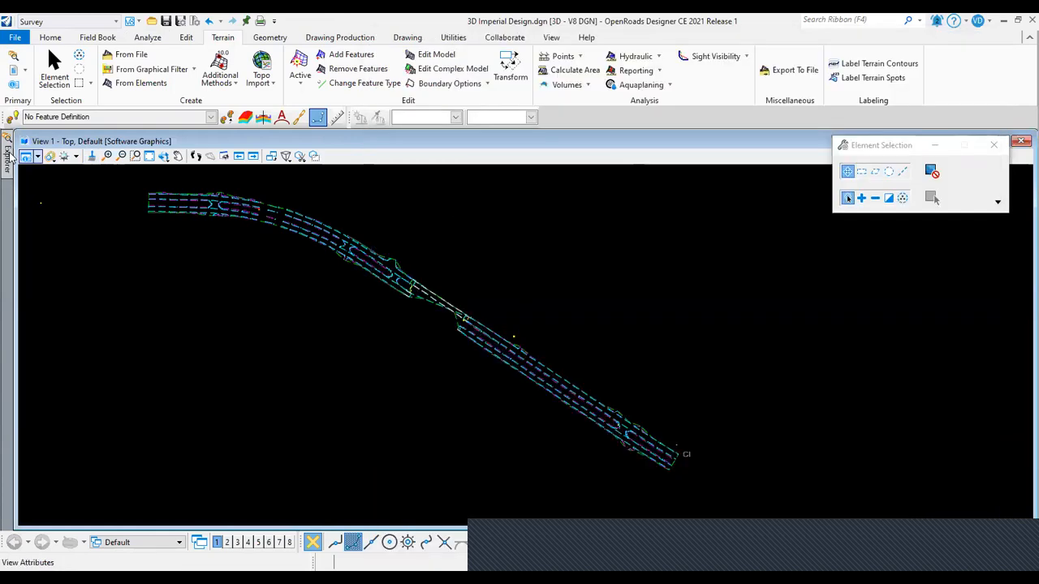
mouse_move(6, 159)
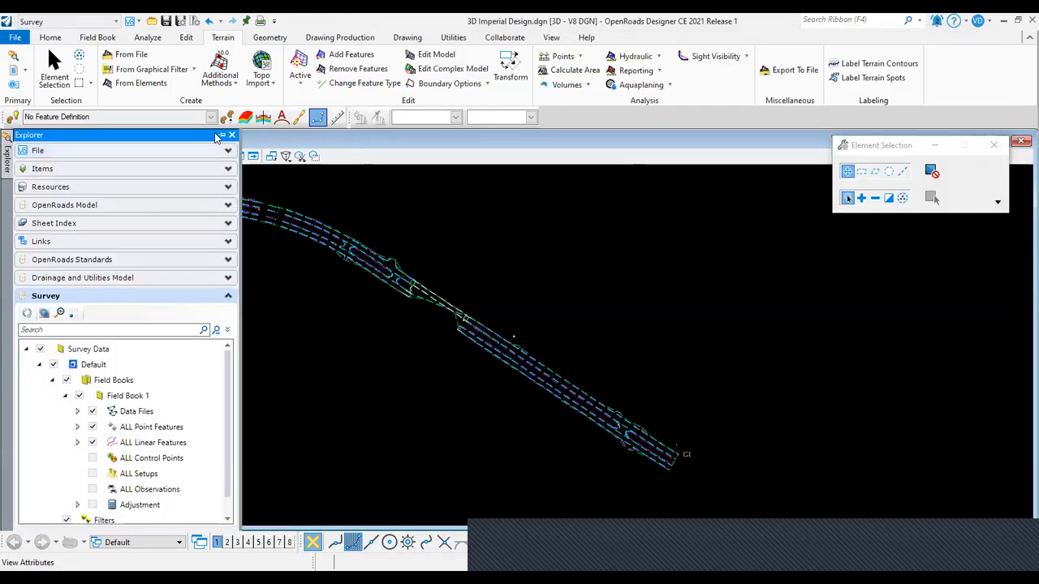
click(221, 136)
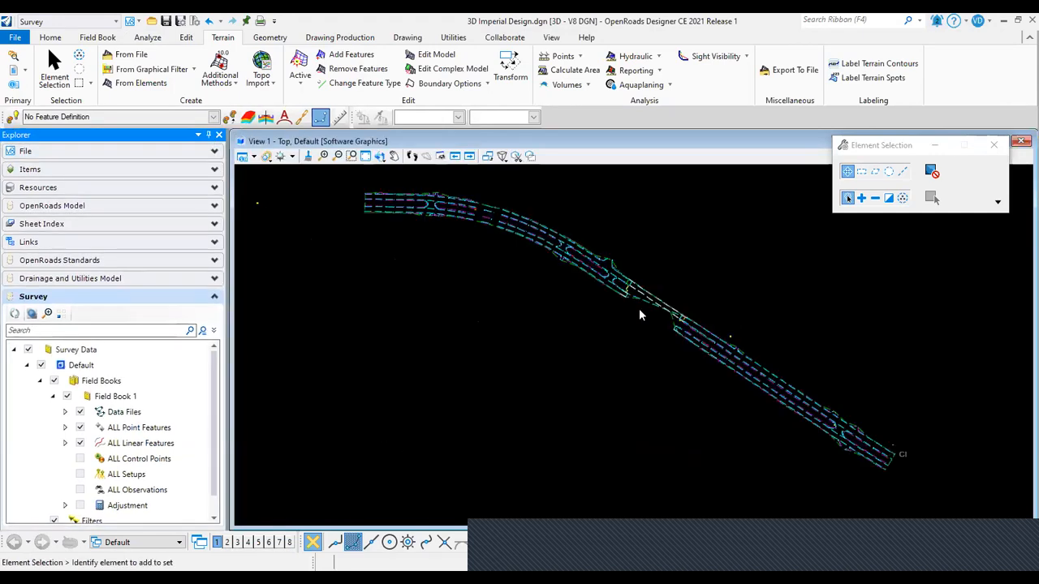
Import further raw survey data into Field Book 1, checking the details of the duplicate points.
click(115, 397)
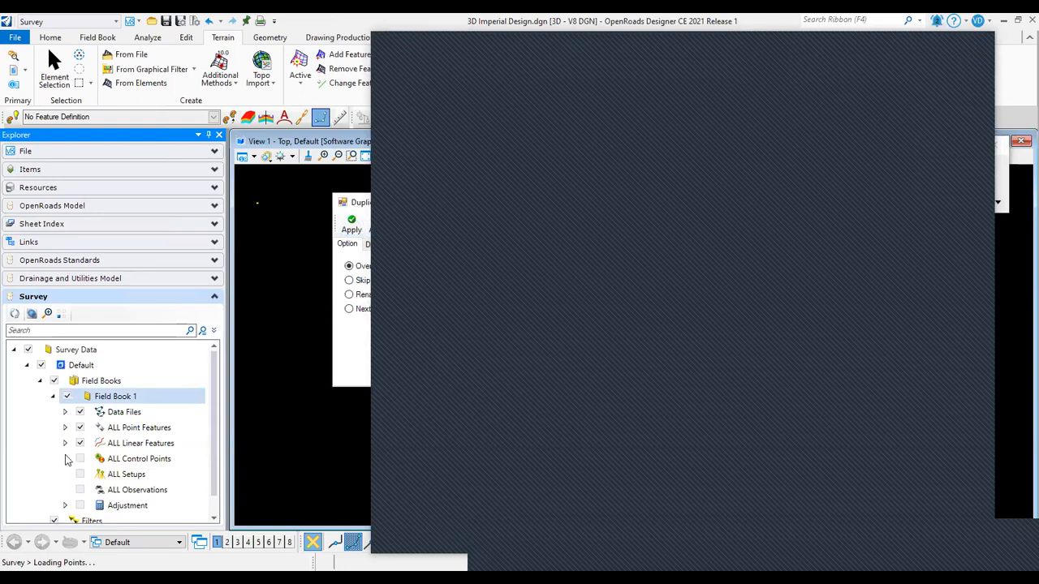
click(379, 246)
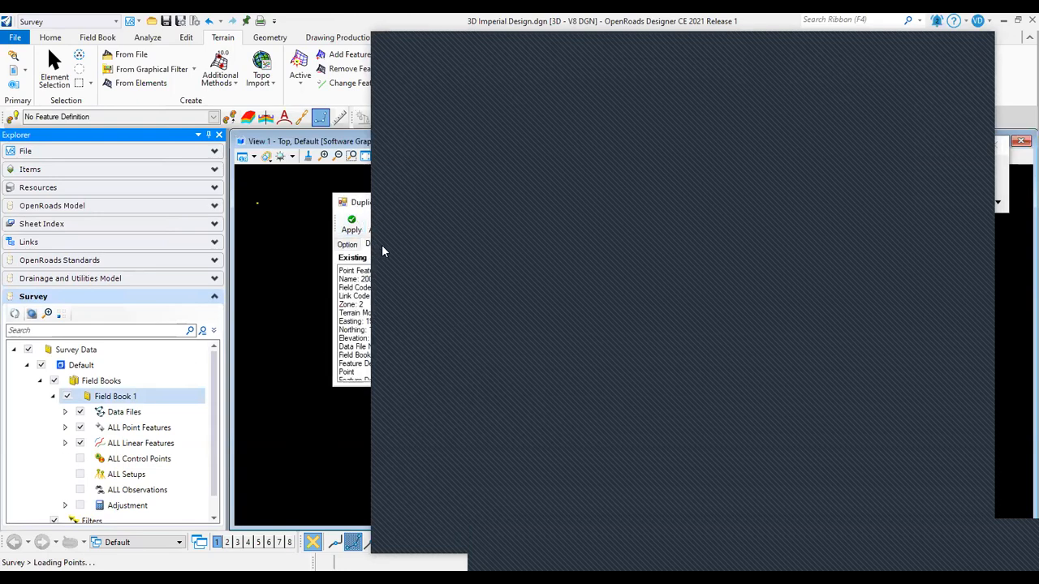
click(560, 200)
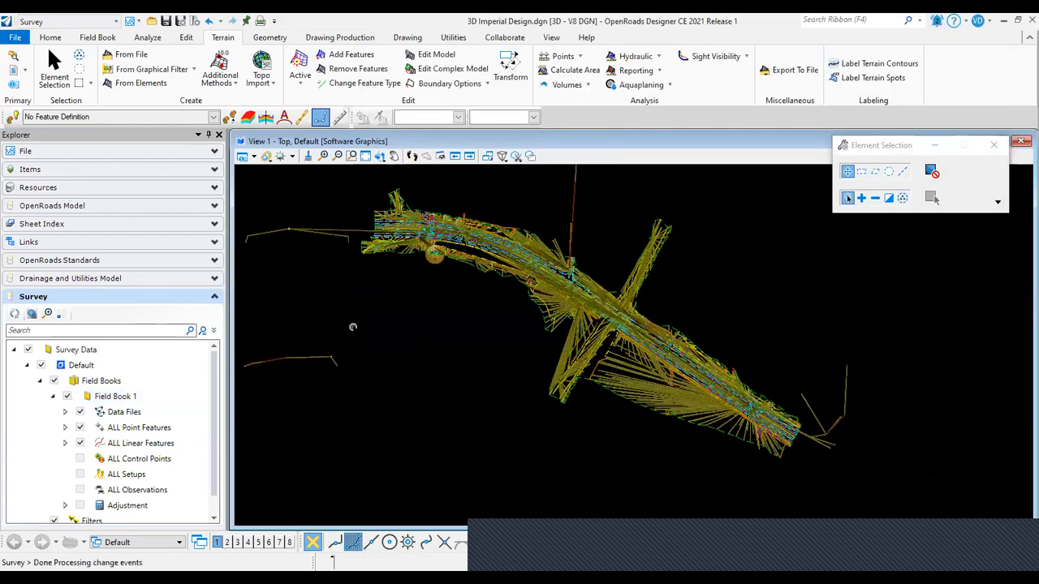
Hide the control points and observations of Field Book 1 in View 1.
middle_drag(353, 326, 501, 348)
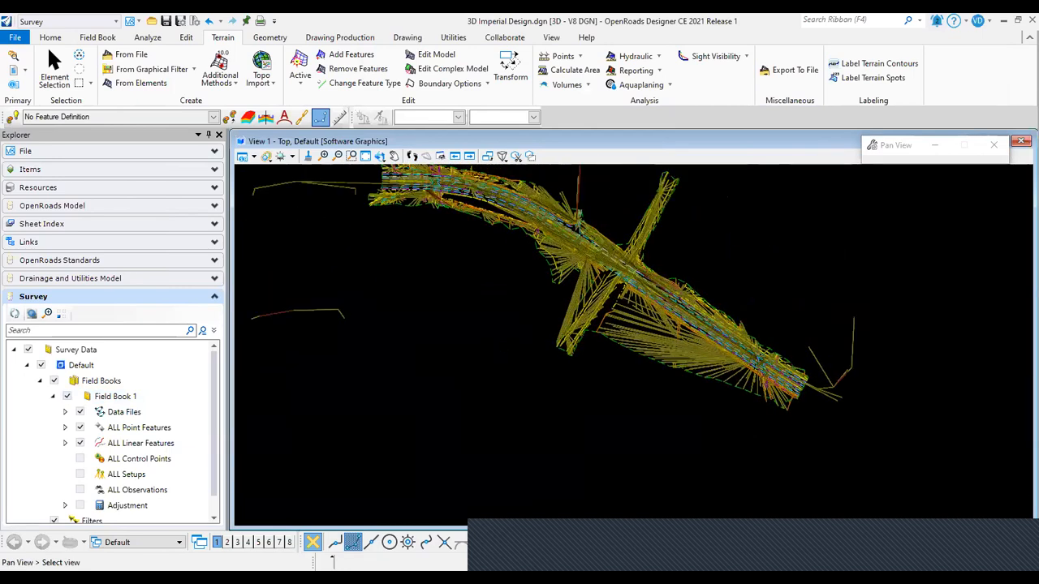
key(Escape)
click(80, 458)
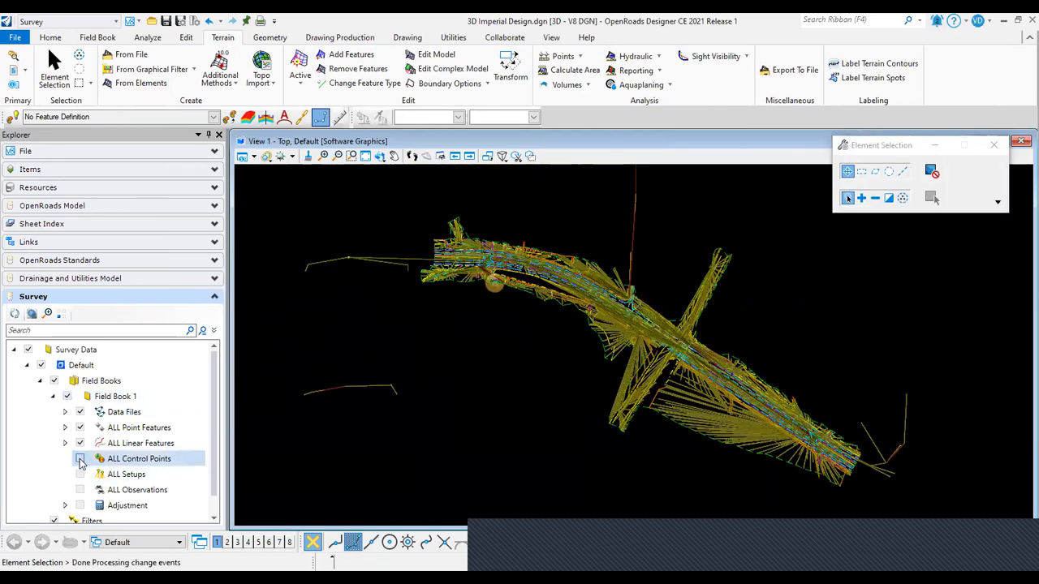
click(80, 491)
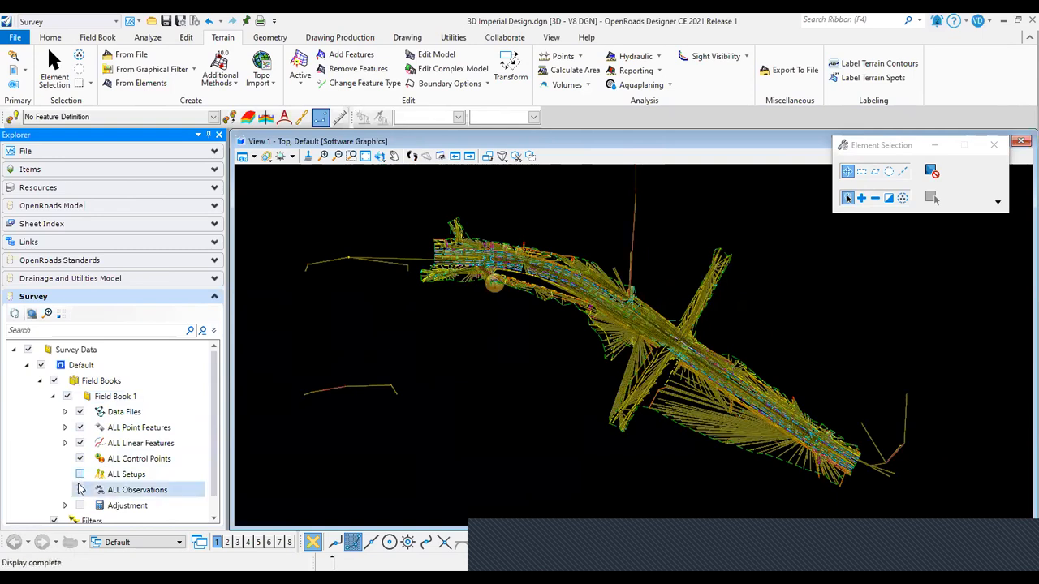
click(80, 490)
click(79, 458)
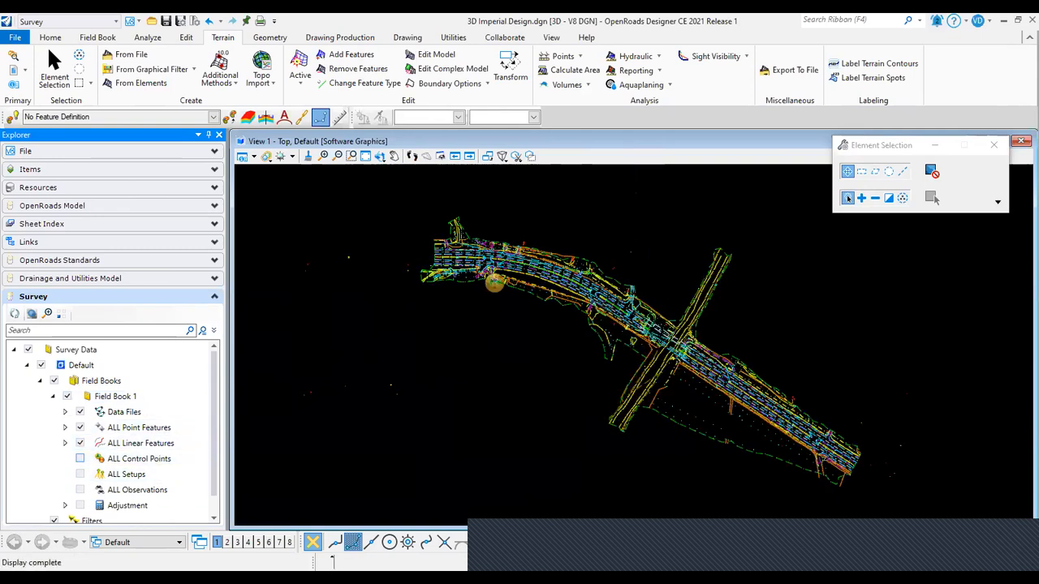
Set Explorer to hide automatically and dock the element Properties beside View 1.
key(alt+Tab)
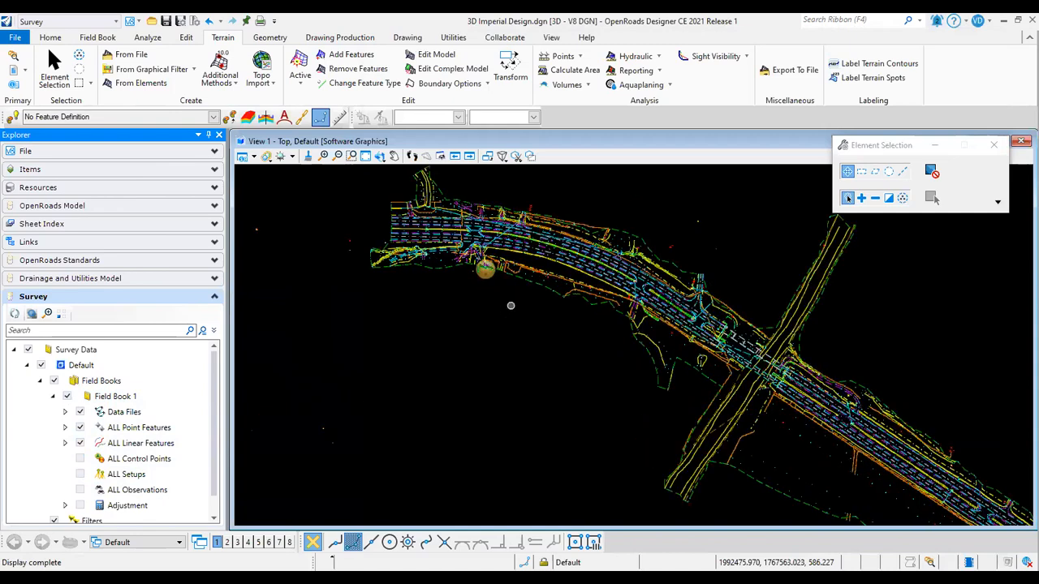
middle_drag(595, 348, 535, 351)
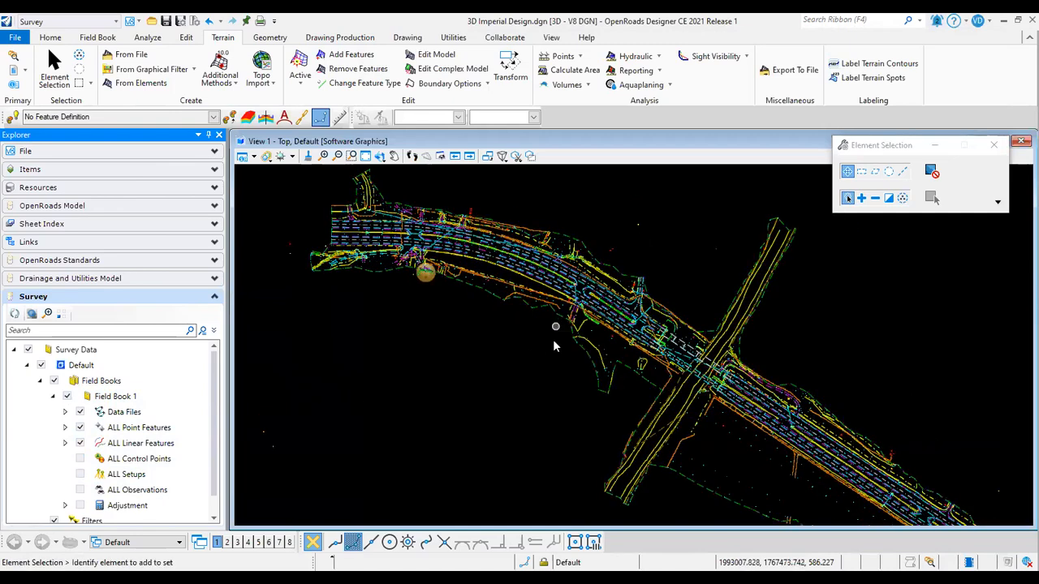
click(64, 365)
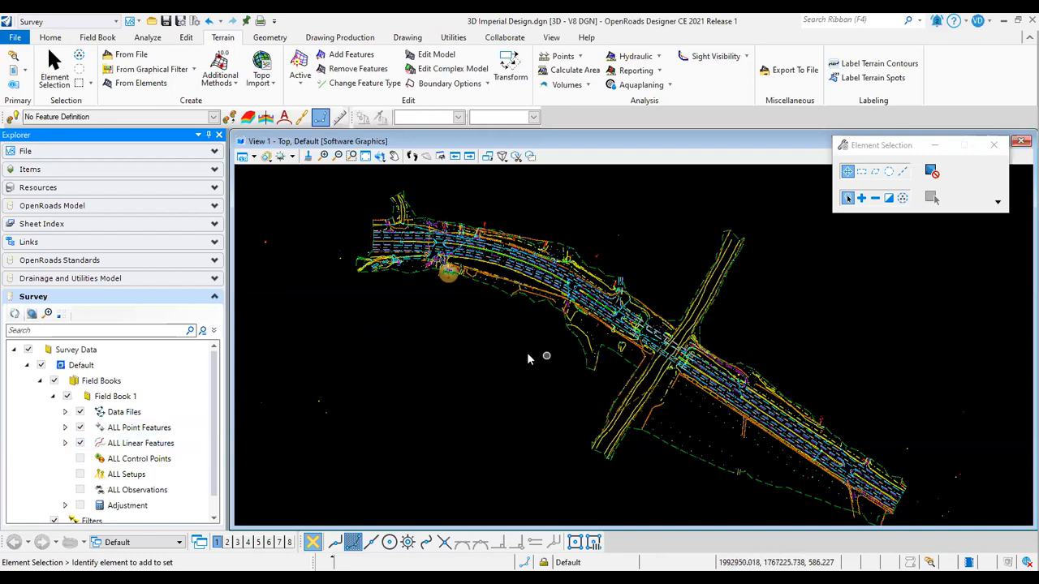
scroll(527, 357, up, 2)
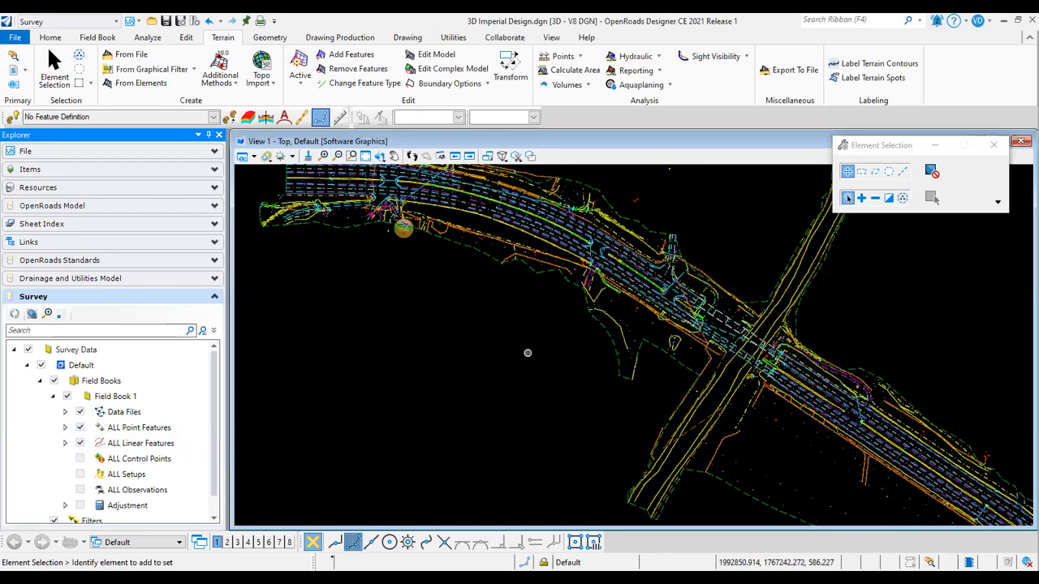
middle_drag(528, 353, 473, 379)
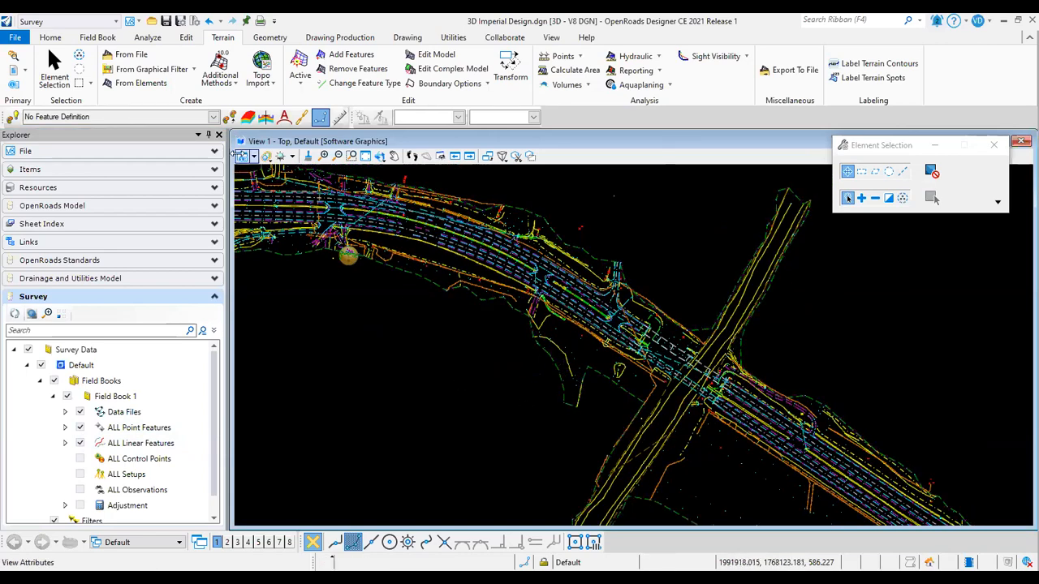
click(208, 135)
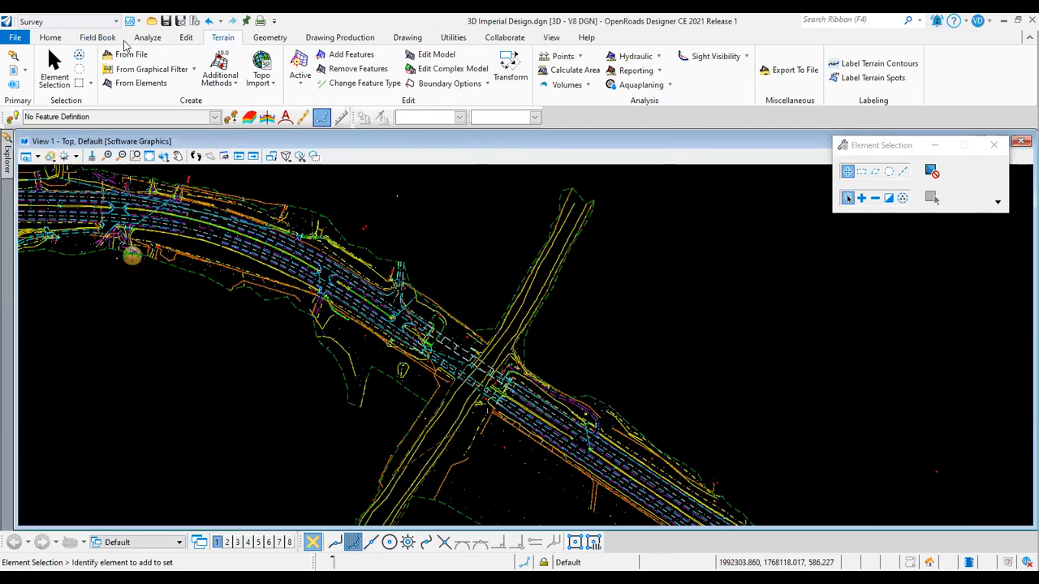
click(51, 38)
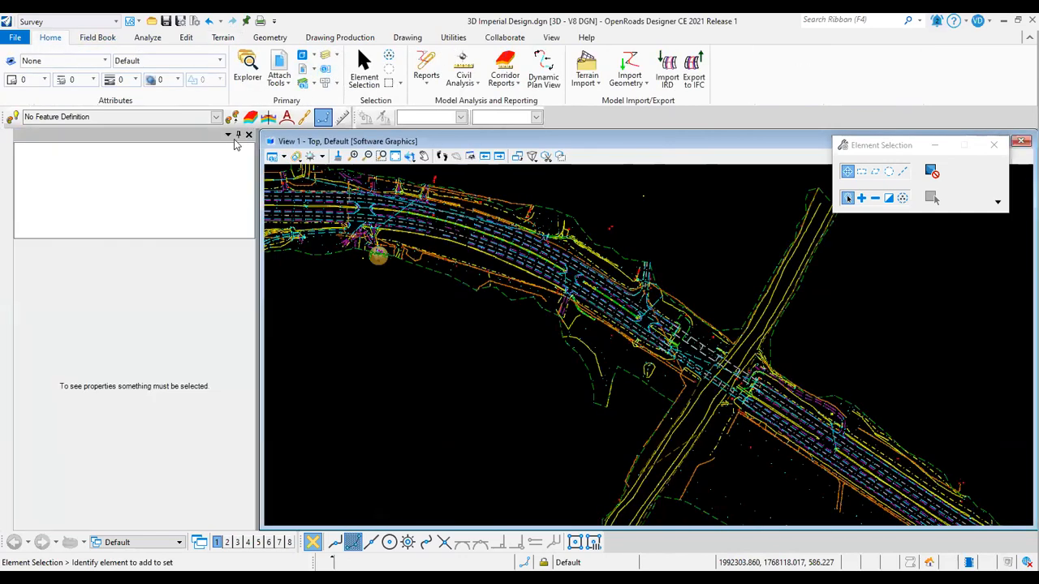
Inspect the properties of the APC1 linear feature and the AllFieldbooks1 terrain model, keeping the terrain model selected.
click(581, 357)
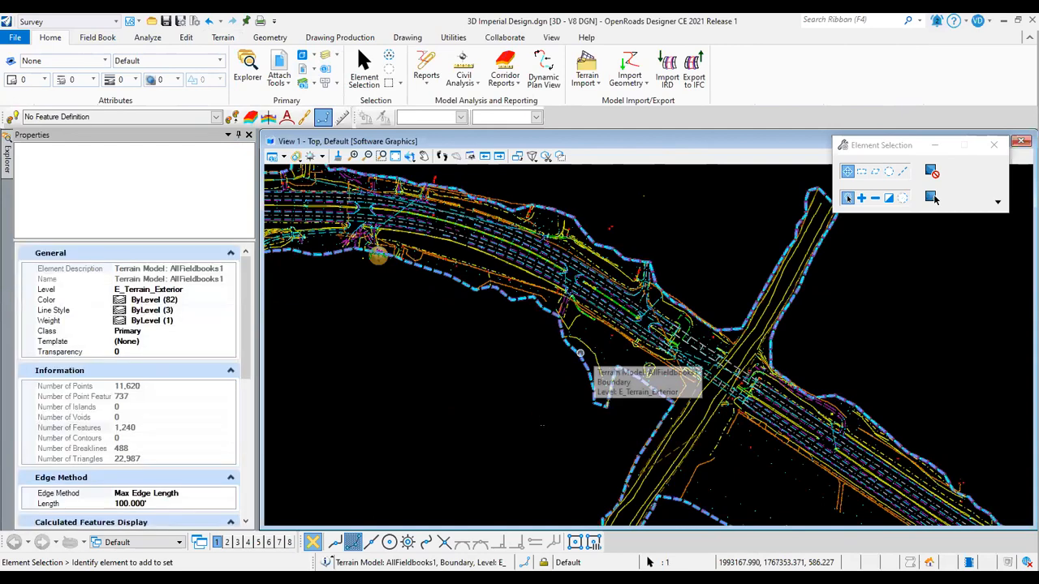
click(637, 331)
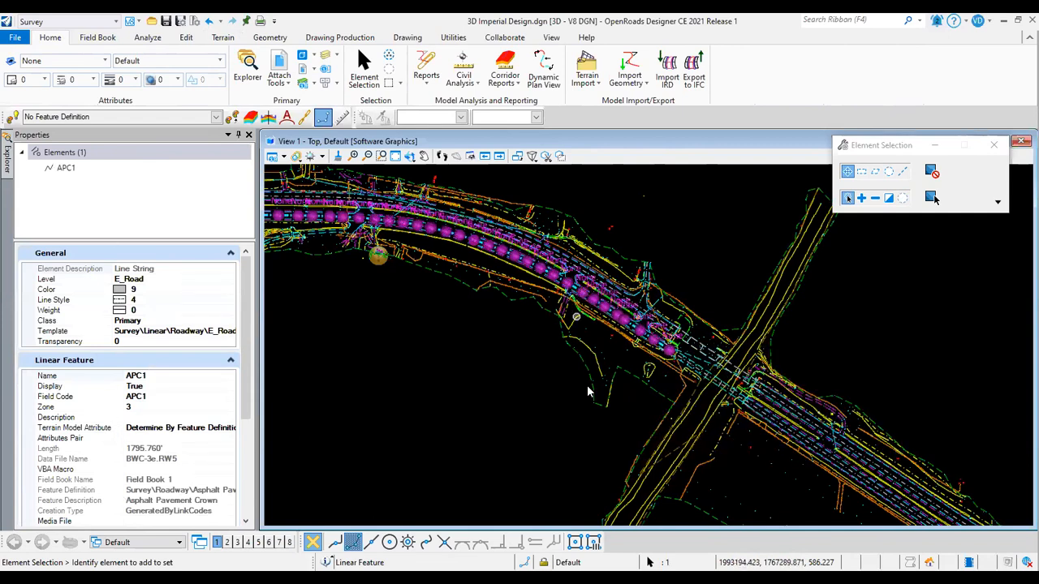
click(576, 351)
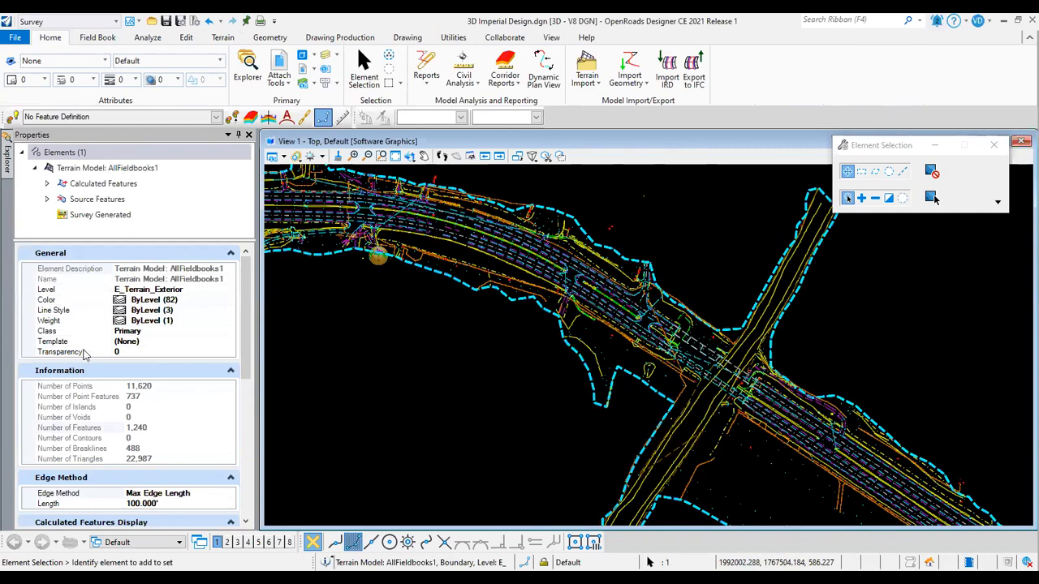
scroll(172, 364, down, 5)
scroll(173, 323, up, 2)
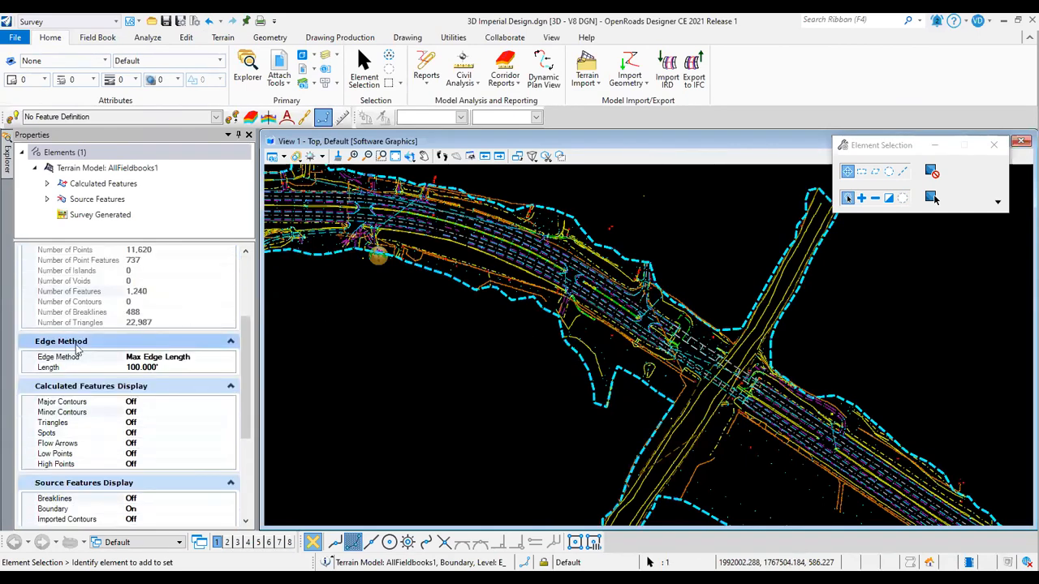
Review the terrain model's Edge Method options and keep Max Edge Length.
click(209, 358)
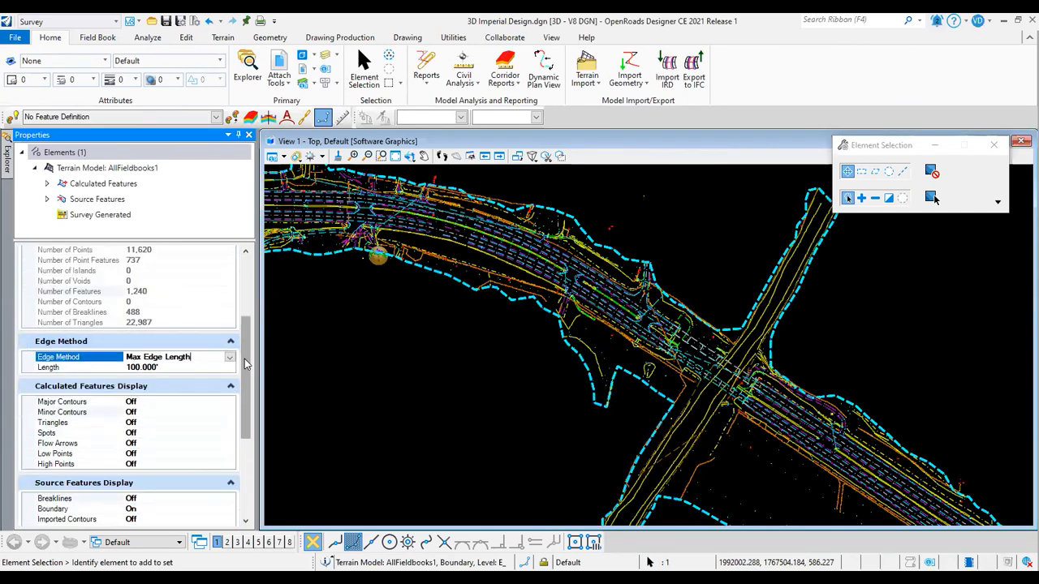
click(230, 359)
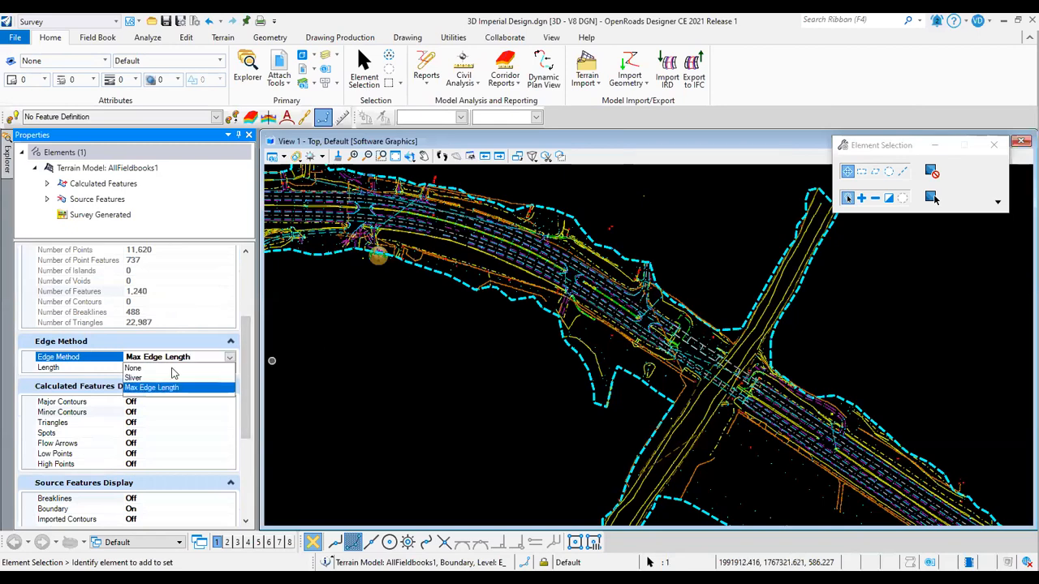
click(147, 388)
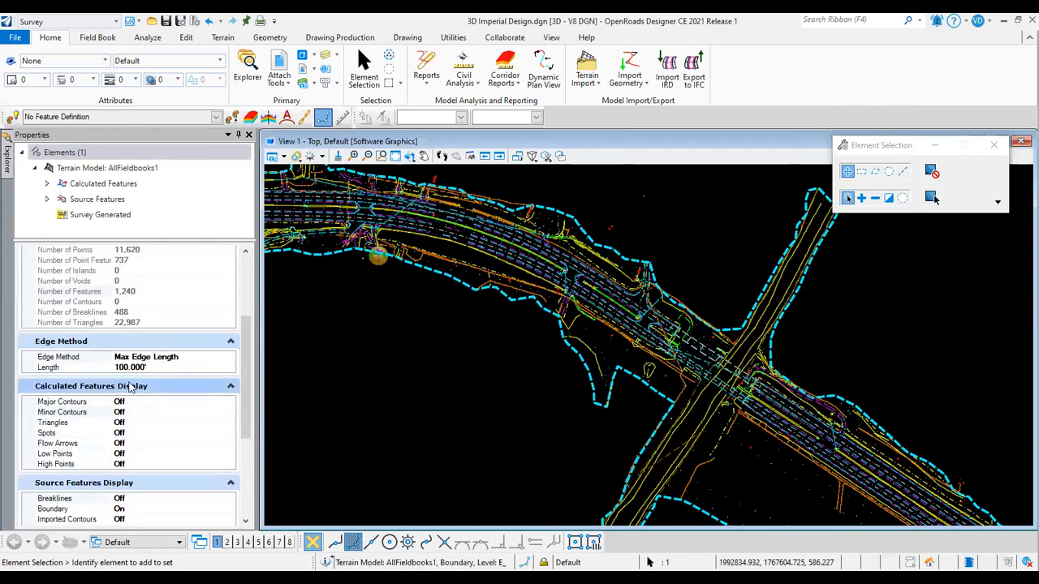
Recheck the terrain model's Edge Method options without changing the method, ending with nothing selected.
click(207, 359)
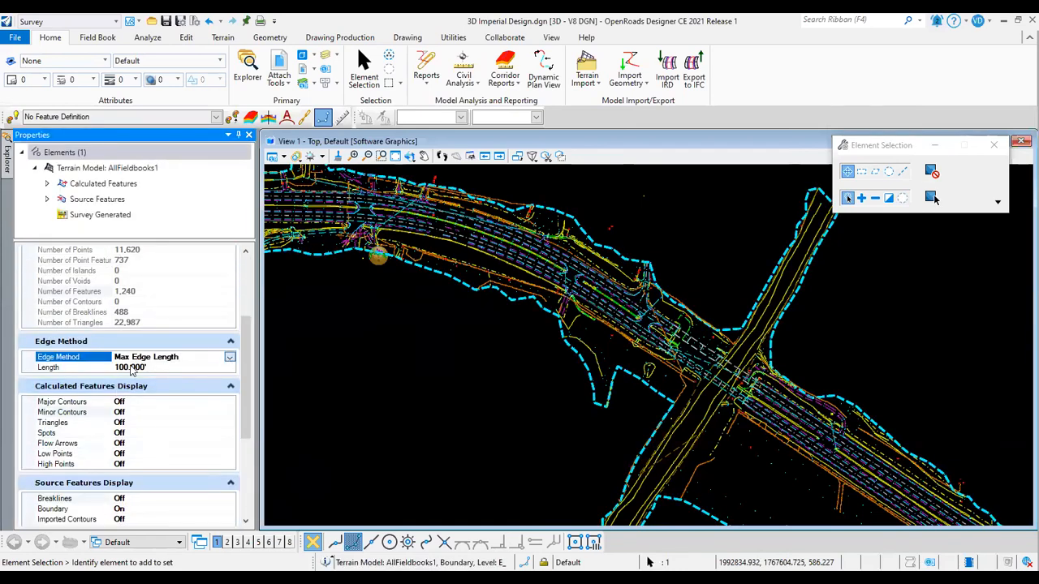
click(131, 362)
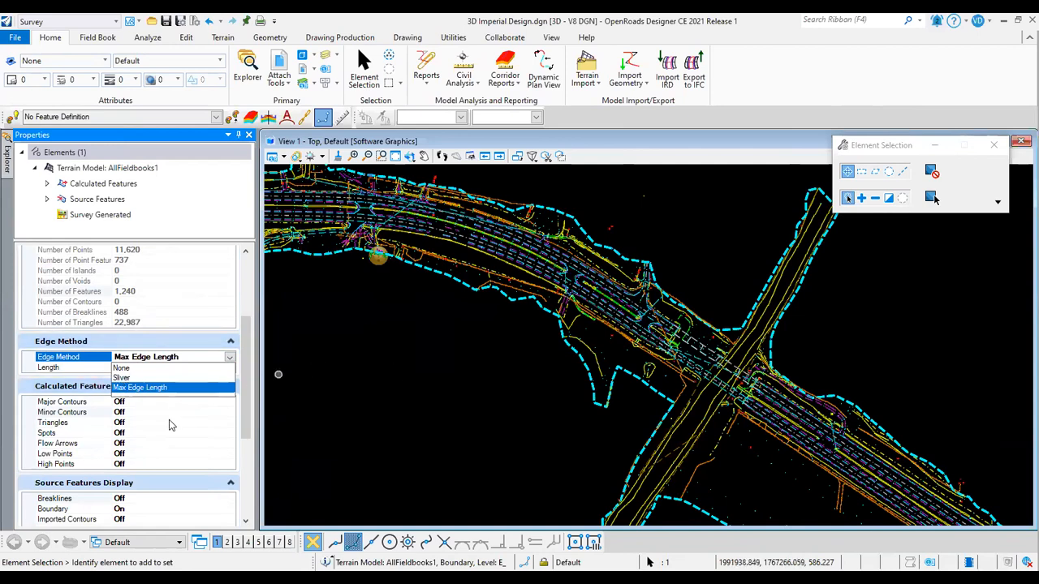
scroll(178, 430, down, 2)
scroll(177, 430, down, 3)
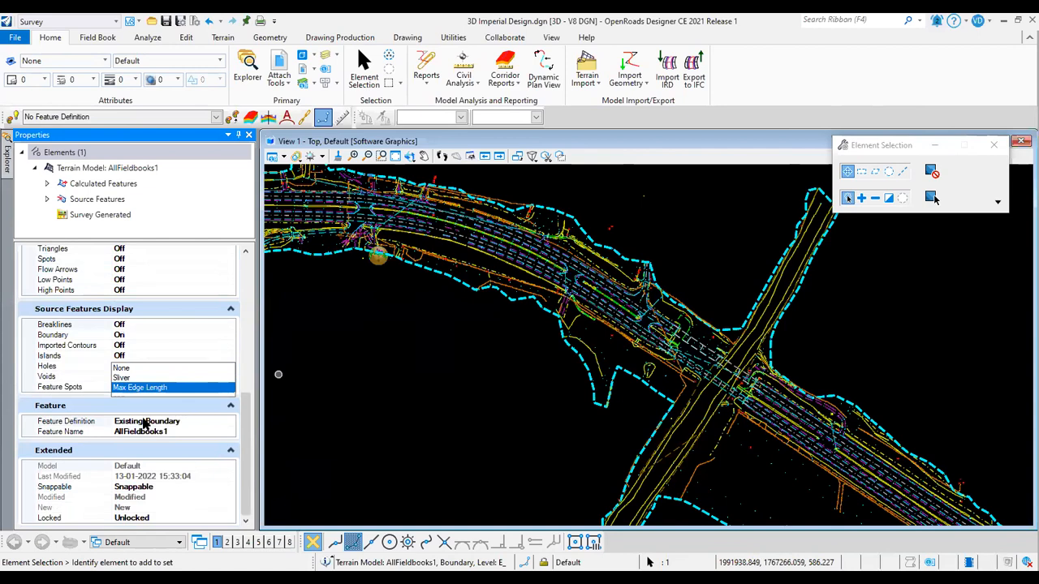
key(Escape)
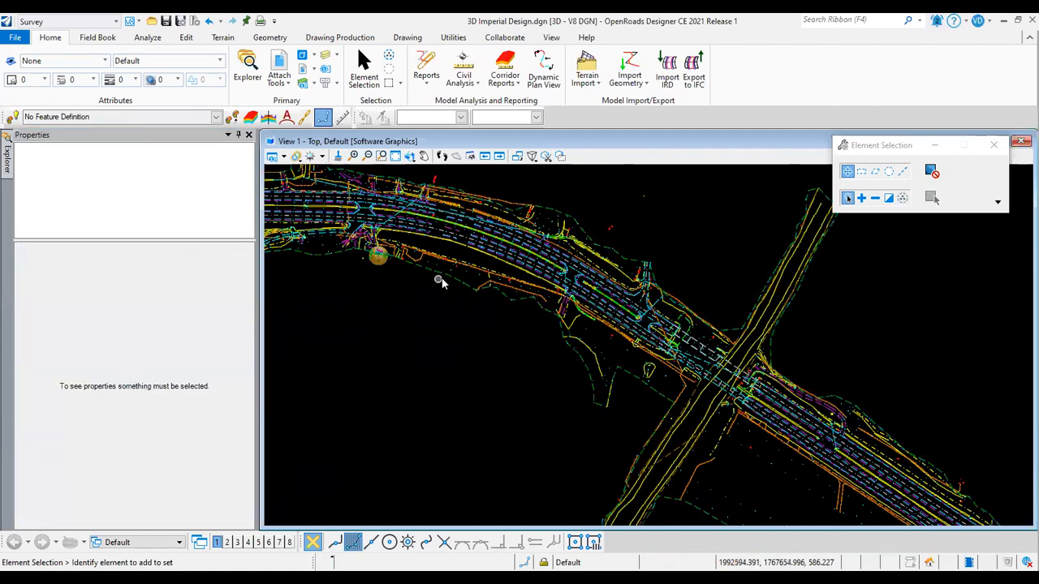
Set the feature definition of the AllFieldbooks1 terrain model to Existing Triangles.
scroll(127, 403, down, 6)
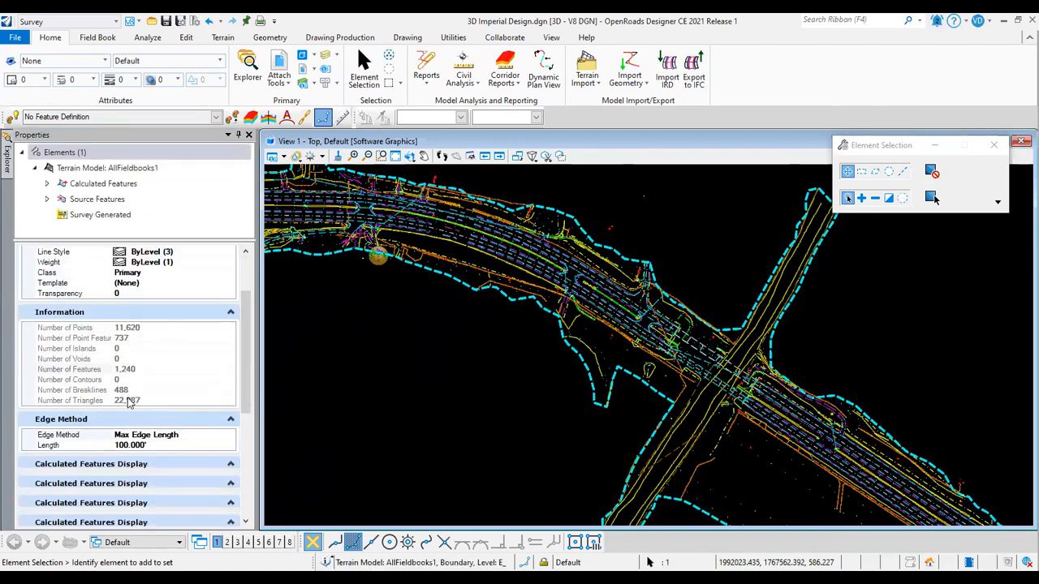
scroll(127, 402, down, 3)
click(152, 422)
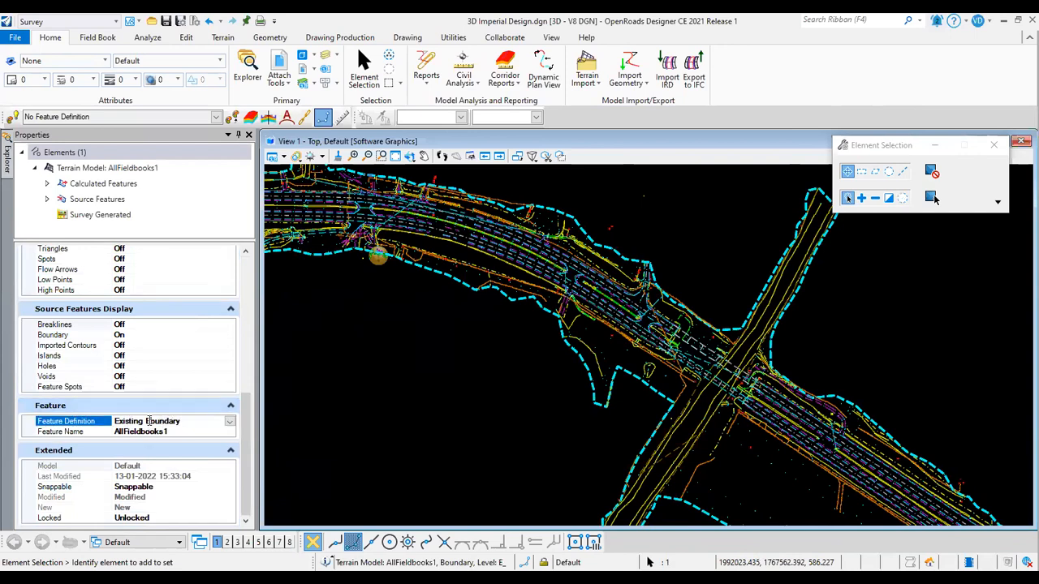
click(229, 423)
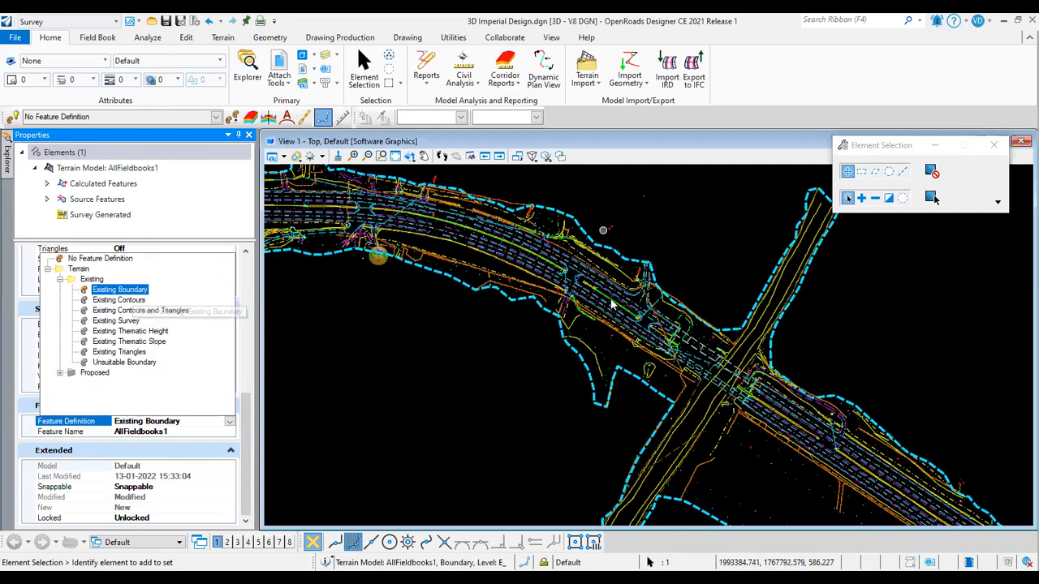
click(134, 352)
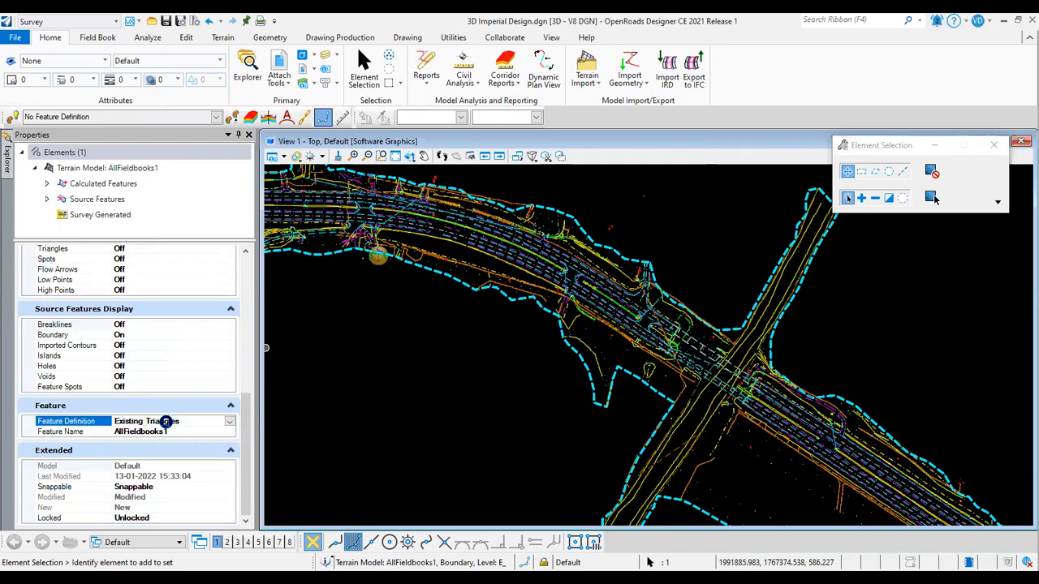
click(541, 366)
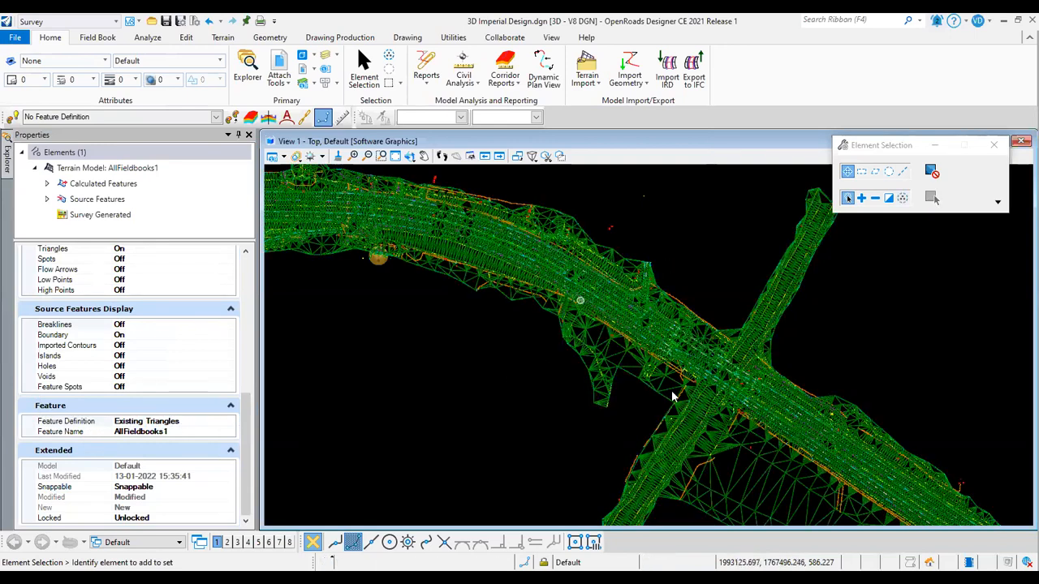
Select the AllFieldbooks1 terrain model and try the Sliver edge method on it.
click(454, 276)
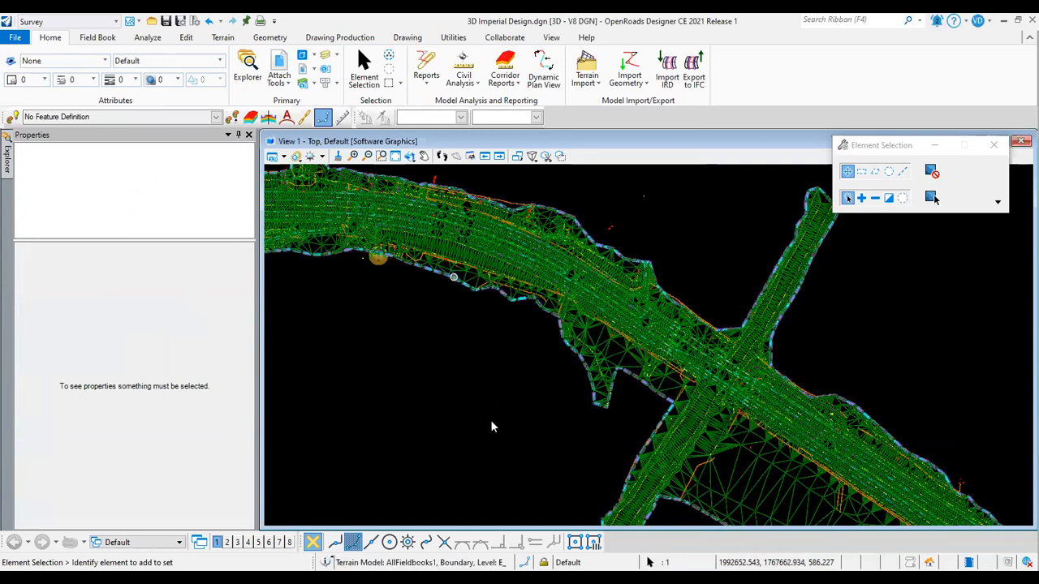
scroll(491, 415, down, 2)
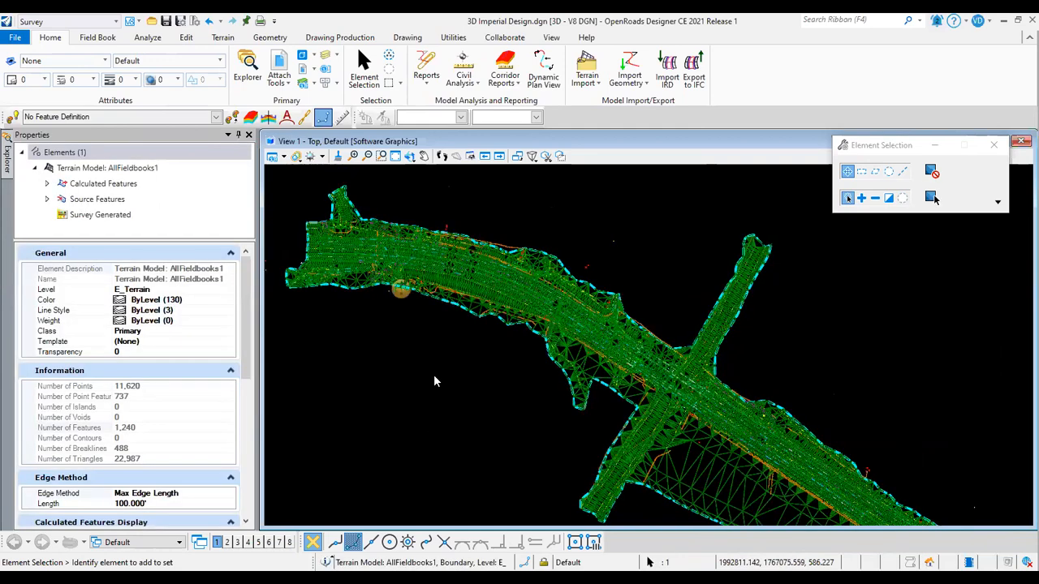
scroll(180, 438, down, 2)
click(180, 436)
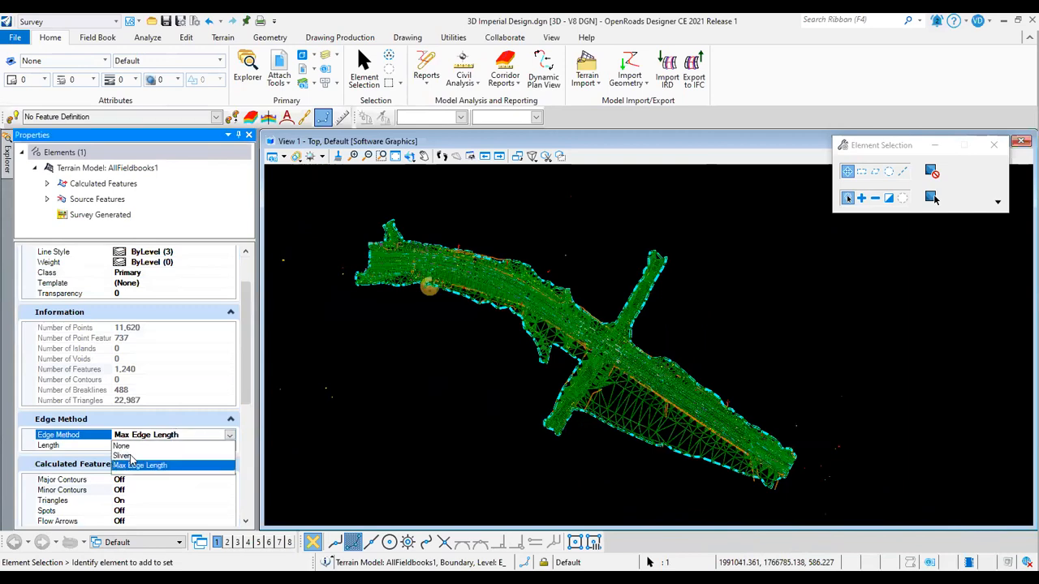
click(123, 455)
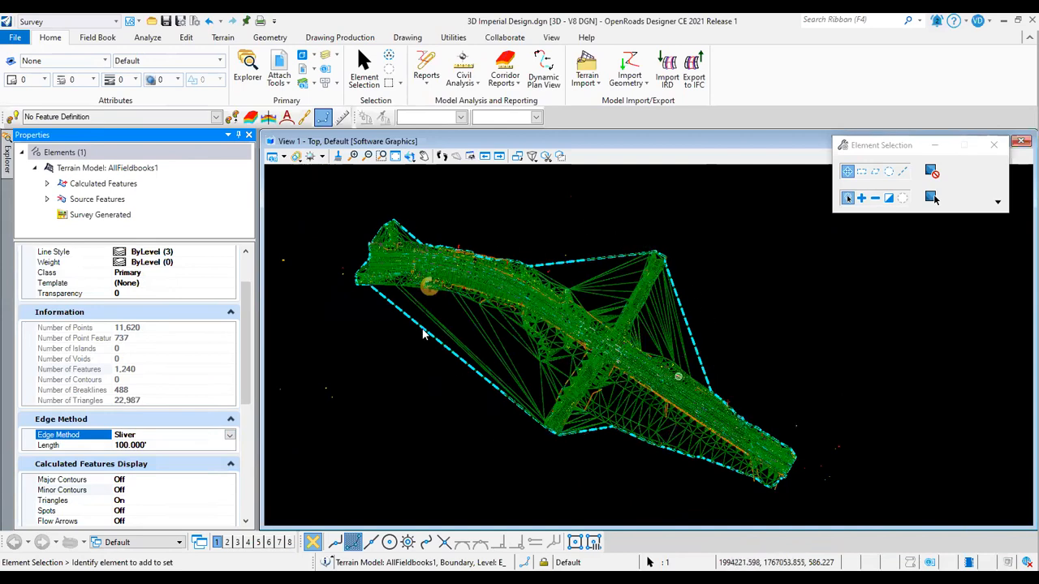
Set the terrain model's Edge Method to Max Edge Length with a length of 250 feet.
click(230, 435)
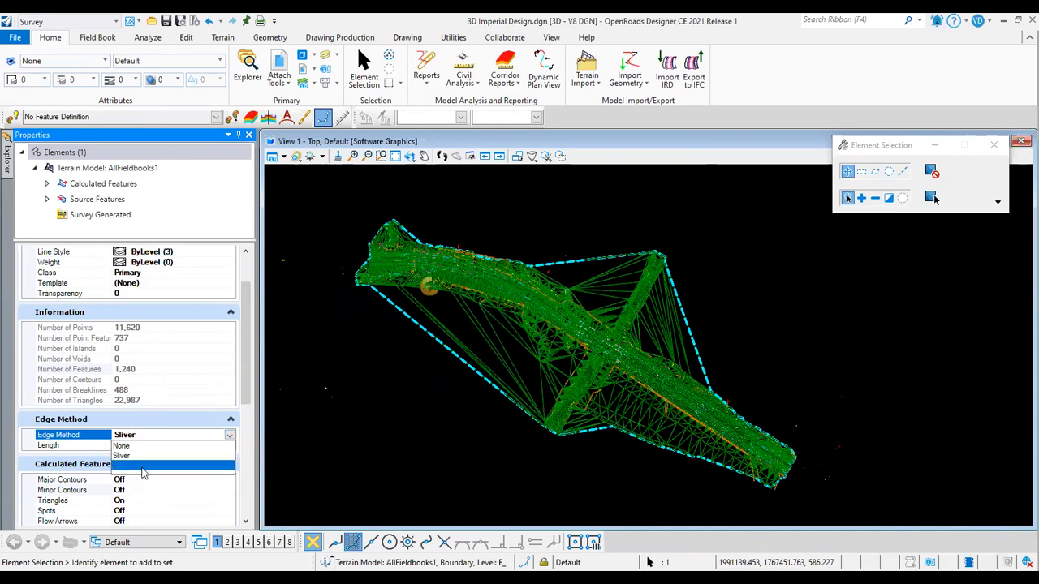
click(140, 466)
click(124, 445)
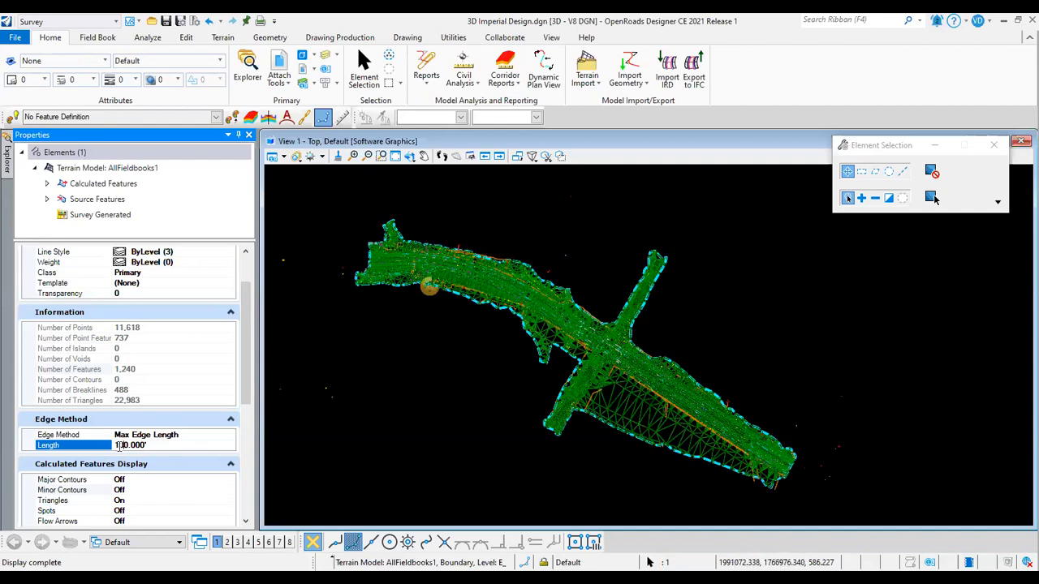
key(BackSpace)
text(25)
key(Return)
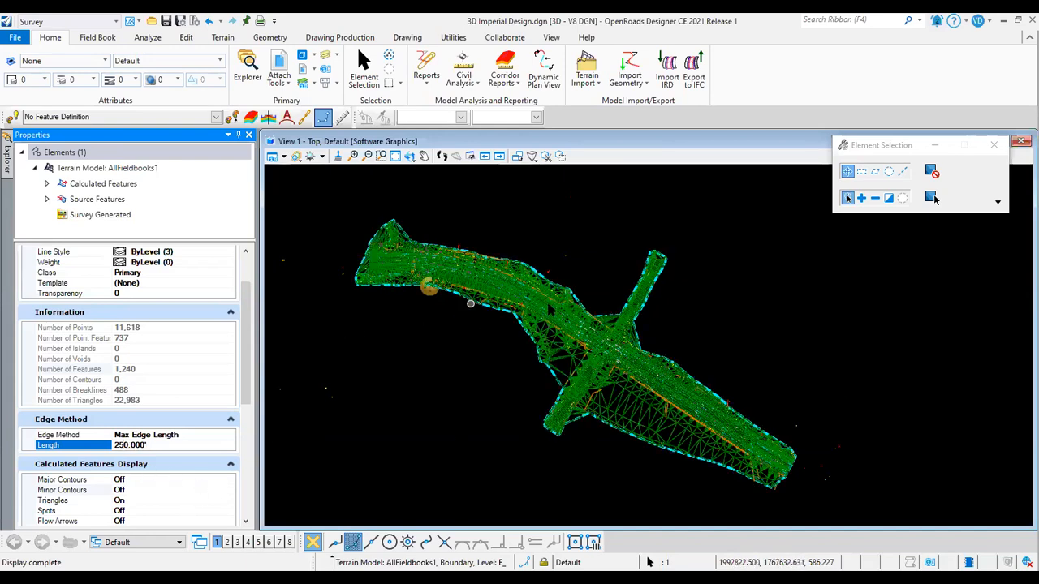
Turn on the terrain model's major and minor contours and turn off its triangles.
scroll(621, 351, up, 1)
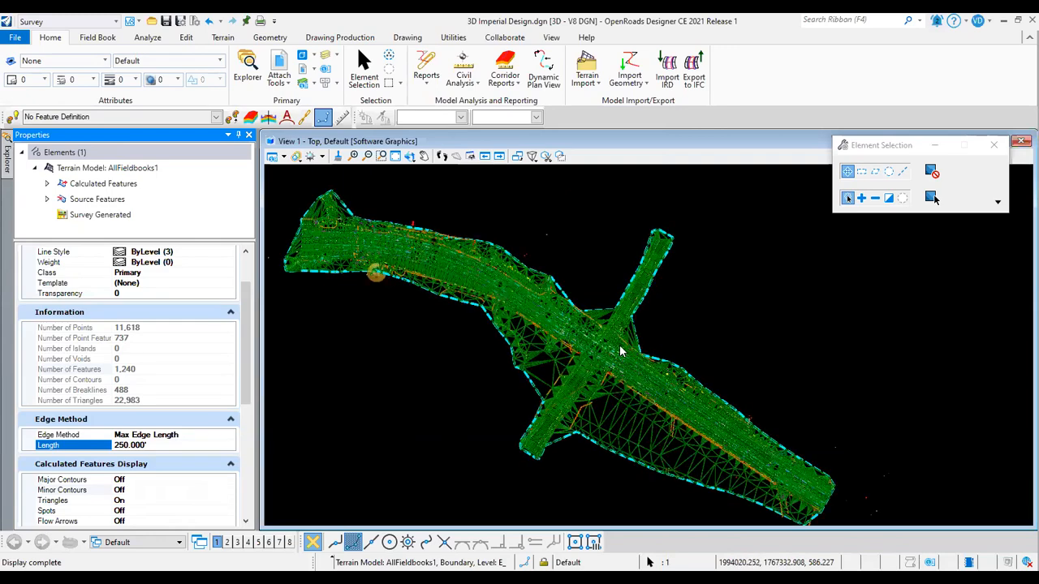
scroll(621, 350, up, 4)
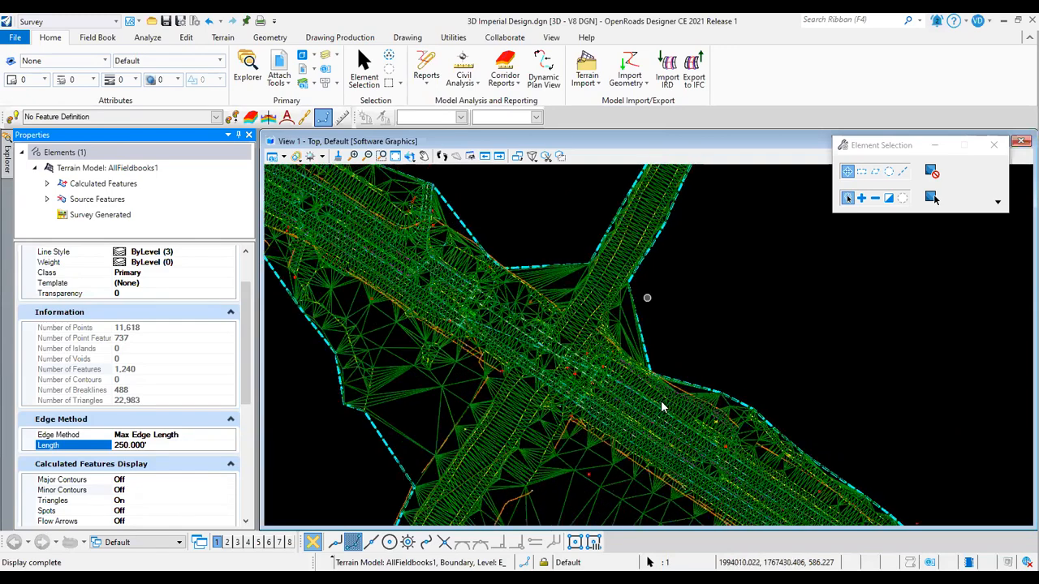
scroll(659, 399, up, 1)
middle_drag(681, 312, 685, 327)
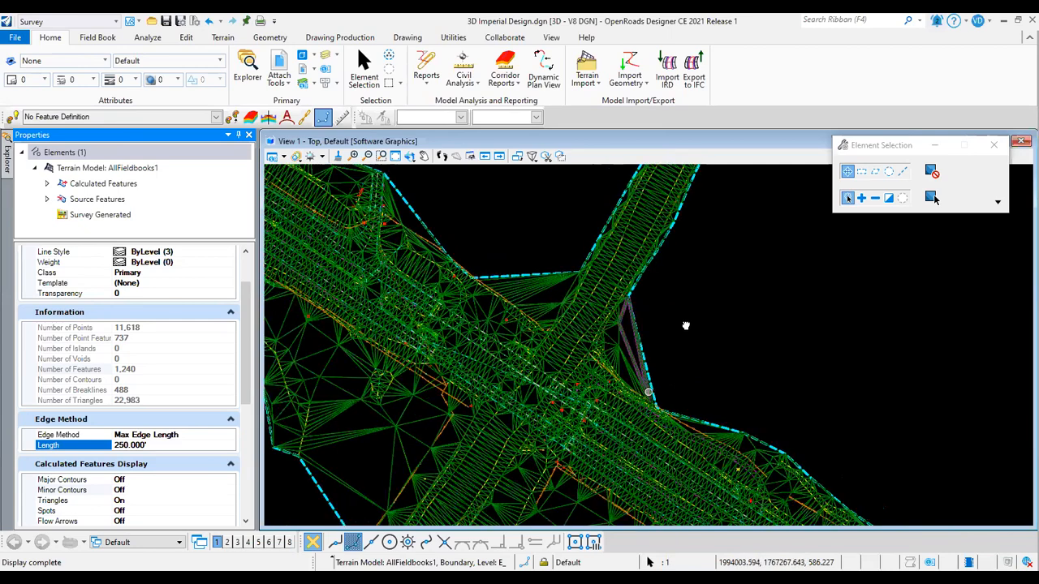
middle_drag(640, 372, 640, 372)
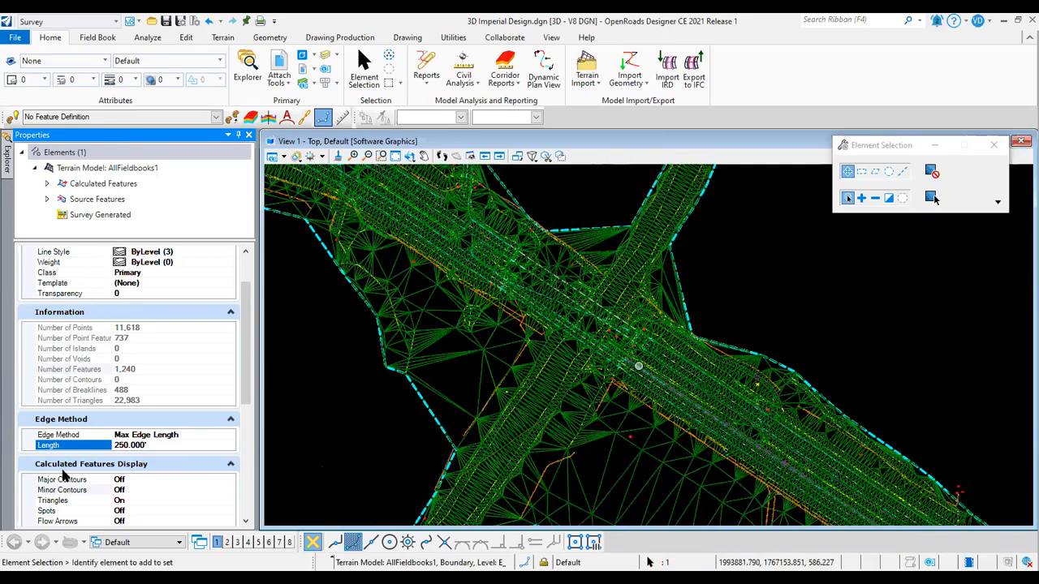
scroll(71, 376, down, 3)
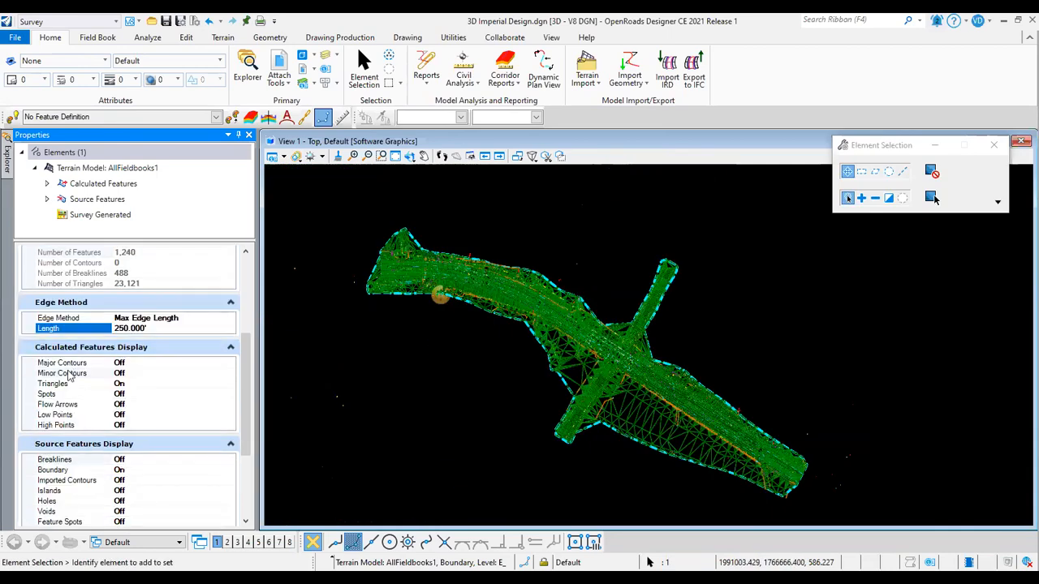
double_click(65, 363)
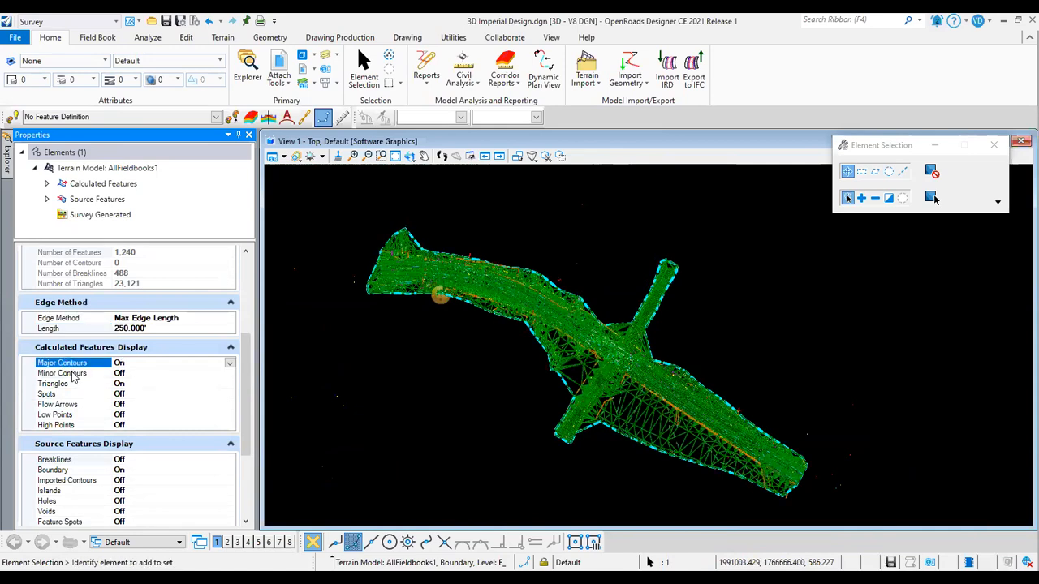
click(73, 374)
double_click(73, 373)
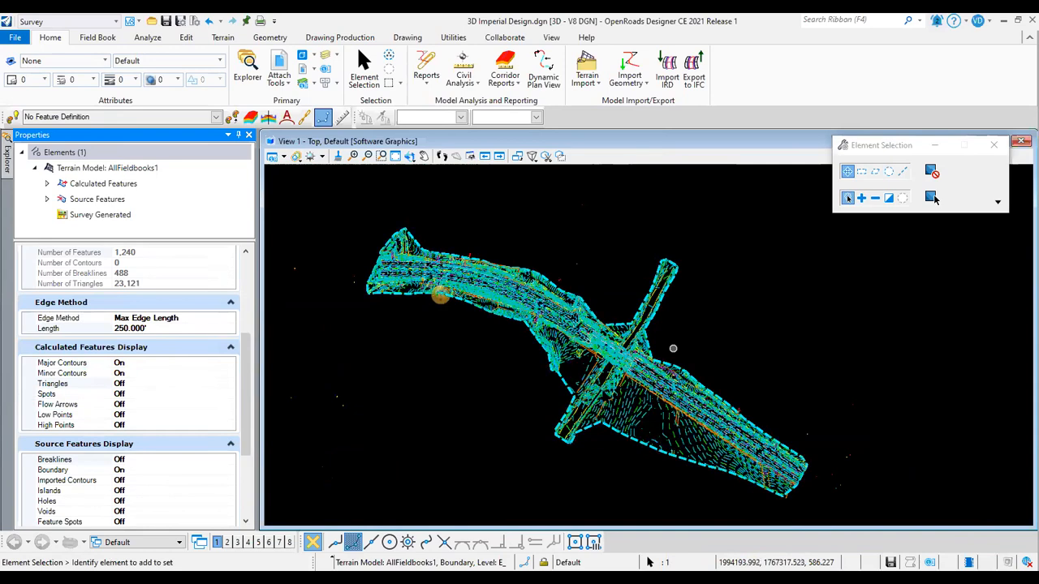
Set Properties to hide automatically and zoom in on the contours beside the road crossing with Window Area.
scroll(649, 361, up, 2)
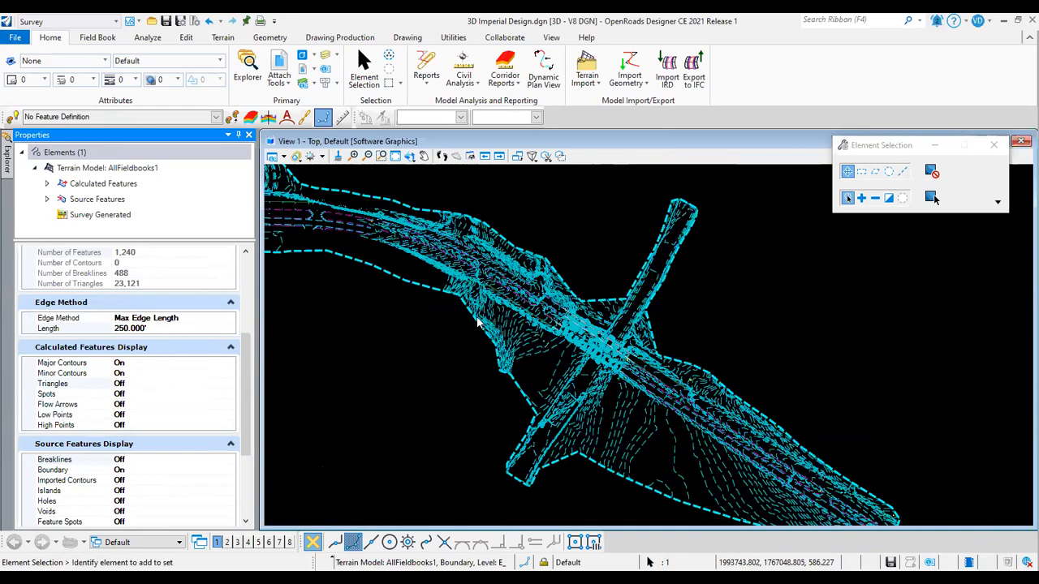
scroll(475, 328, up, 1)
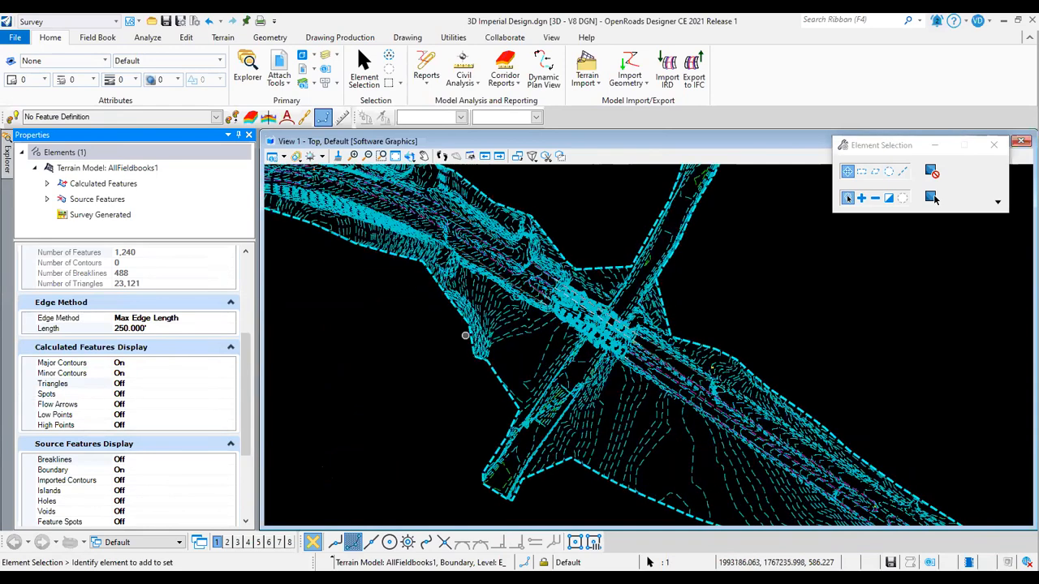
scroll(465, 335, up, 2)
middle_drag(587, 443, 248, 159)
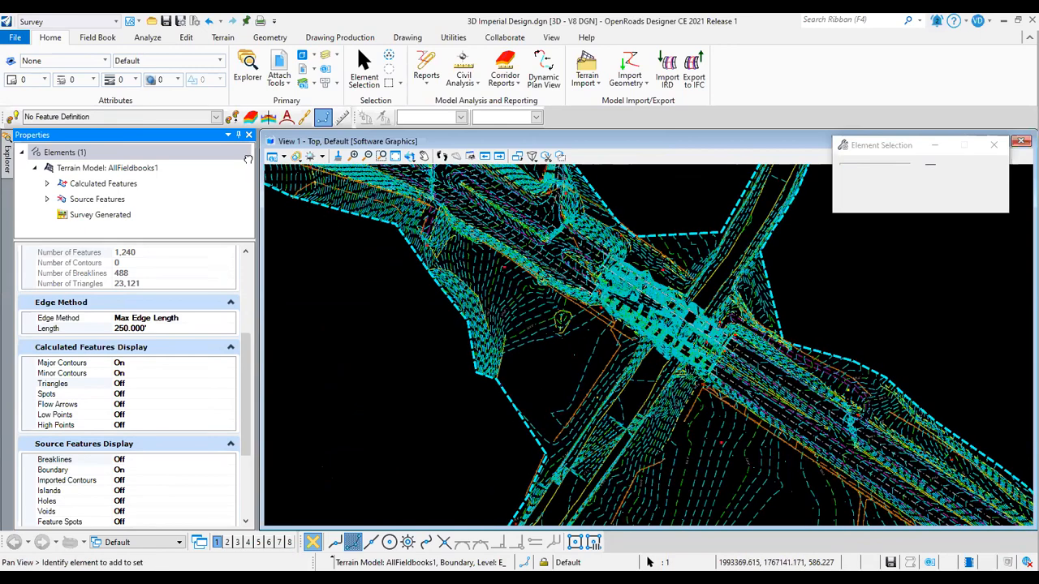
click(246, 138)
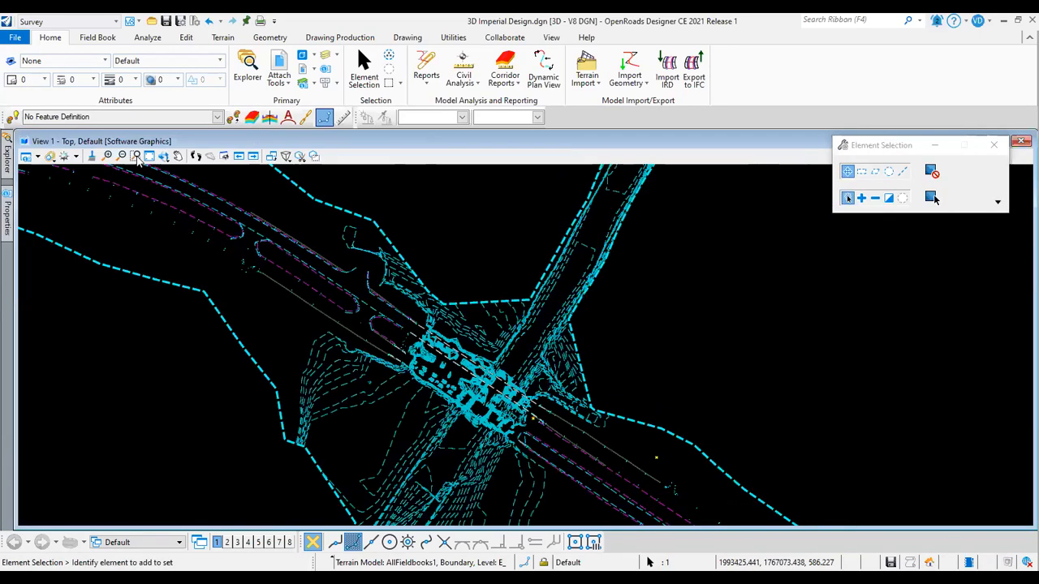
click(136, 157)
click(161, 349)
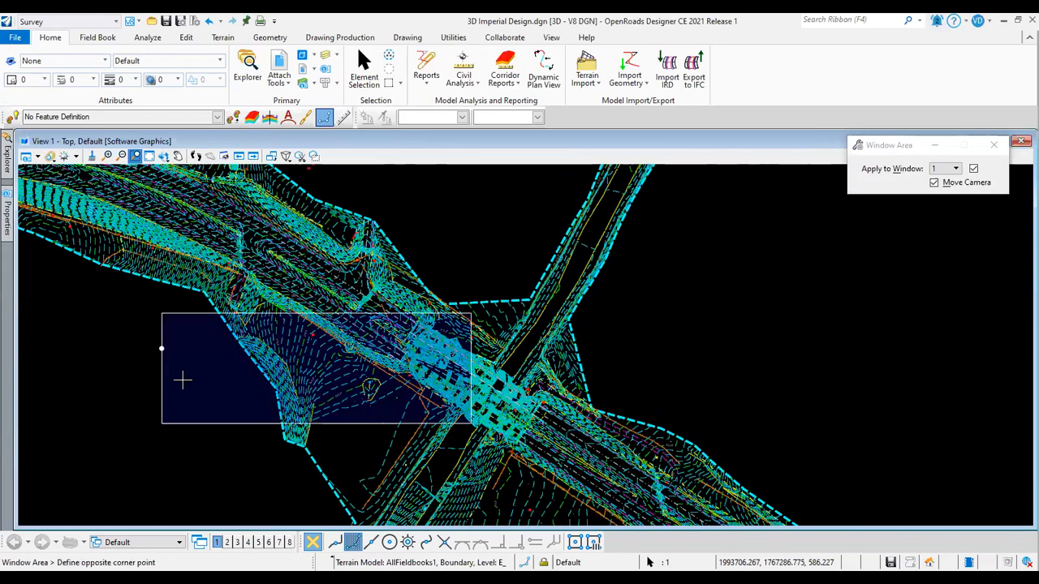
click(182, 379)
right_click(349, 332)
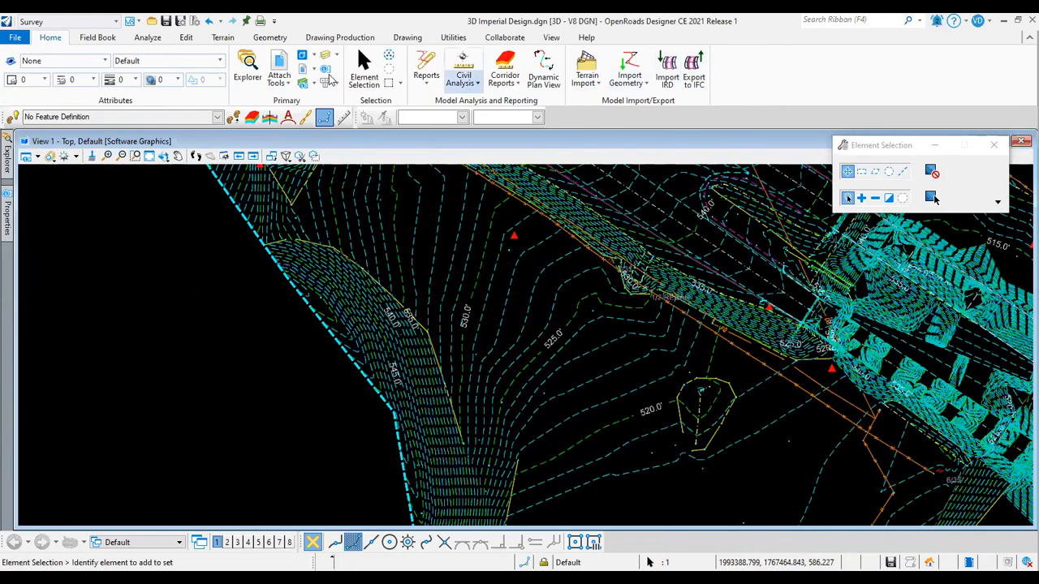
Set up Label Terrain Contours with annotation mode All Contours, text alignment Up slope and dimension style _Lbl_Pln_Terrain Contour Elevations.
click(223, 38)
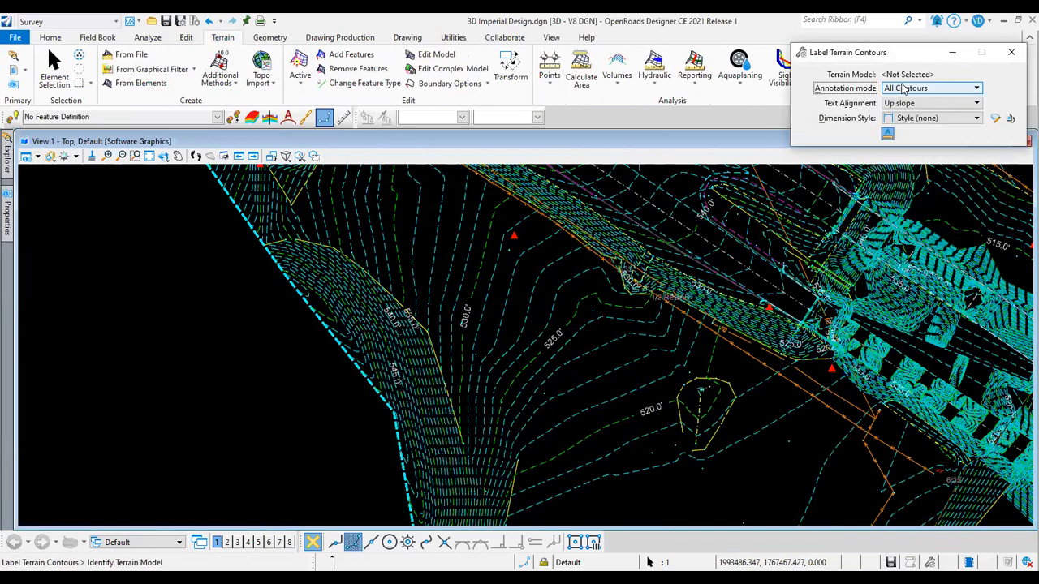
click(903, 89)
click(905, 91)
click(907, 94)
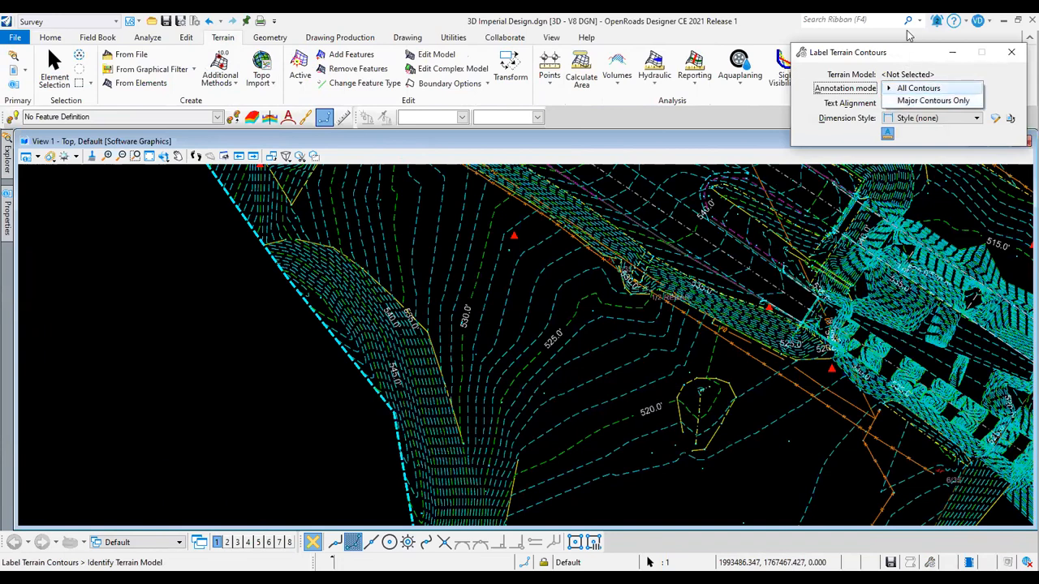
click(919, 73)
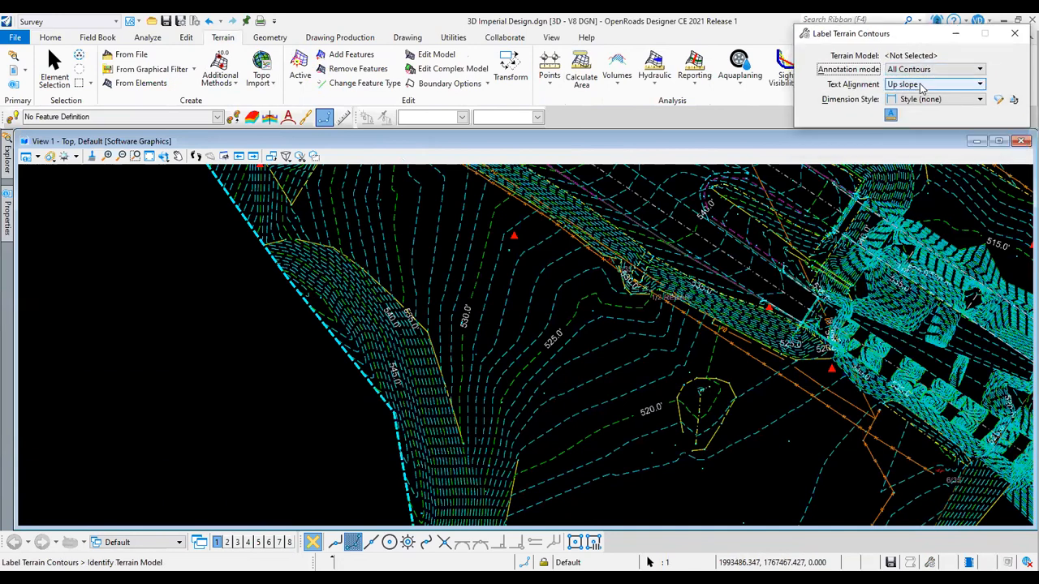
click(926, 85)
click(917, 84)
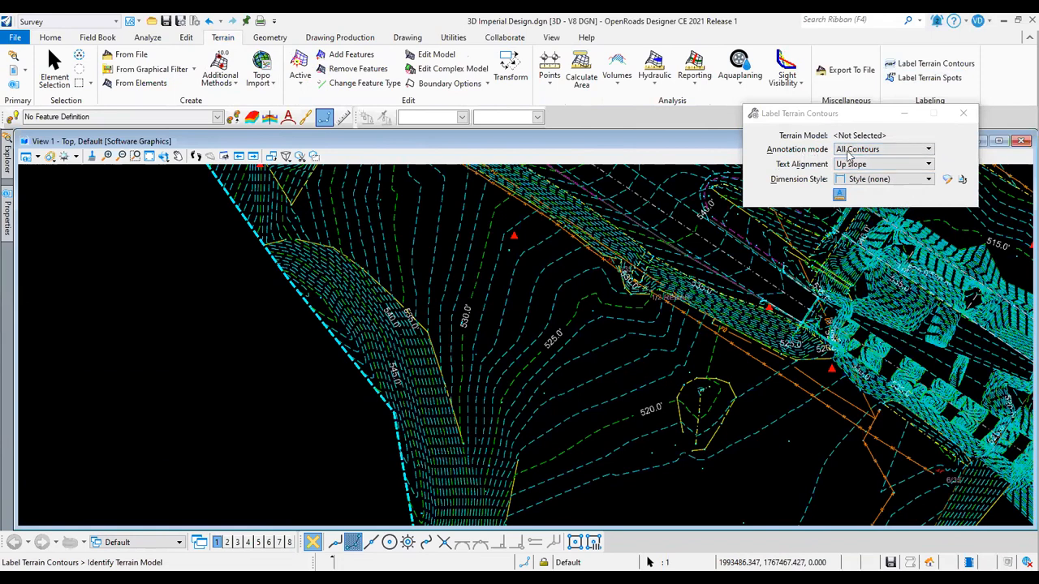
click(879, 181)
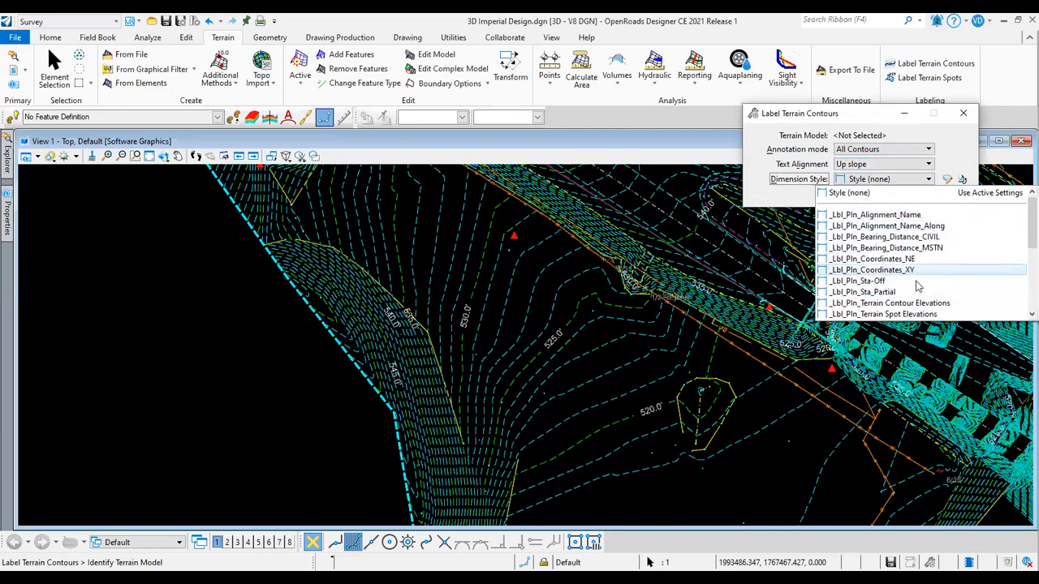
click(923, 305)
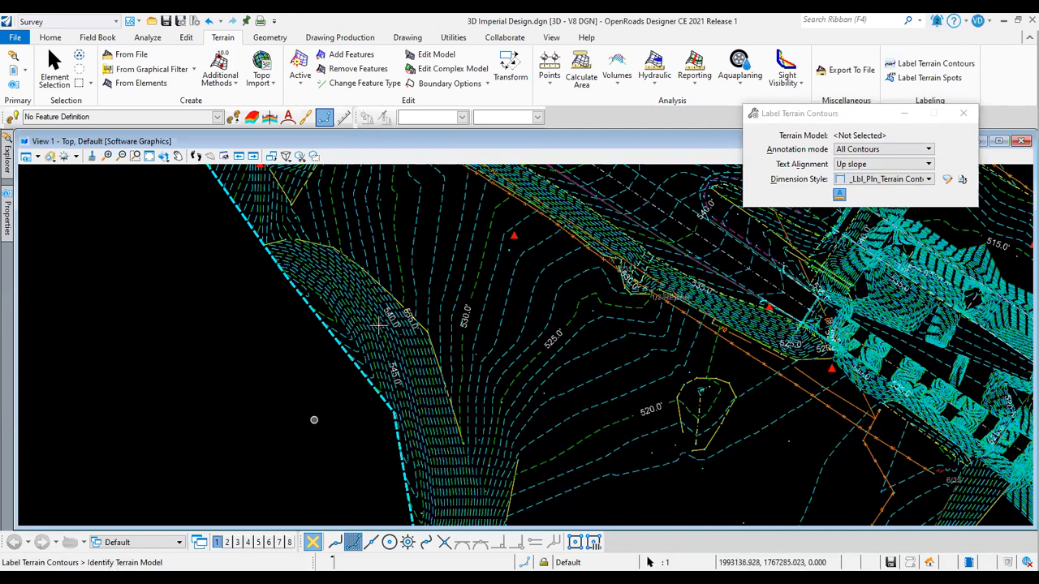
Label the contours of terrain model AllFieldbooks1 along a line crossing the slope between the steep bank and the road.
click(378, 326)
click(260, 370)
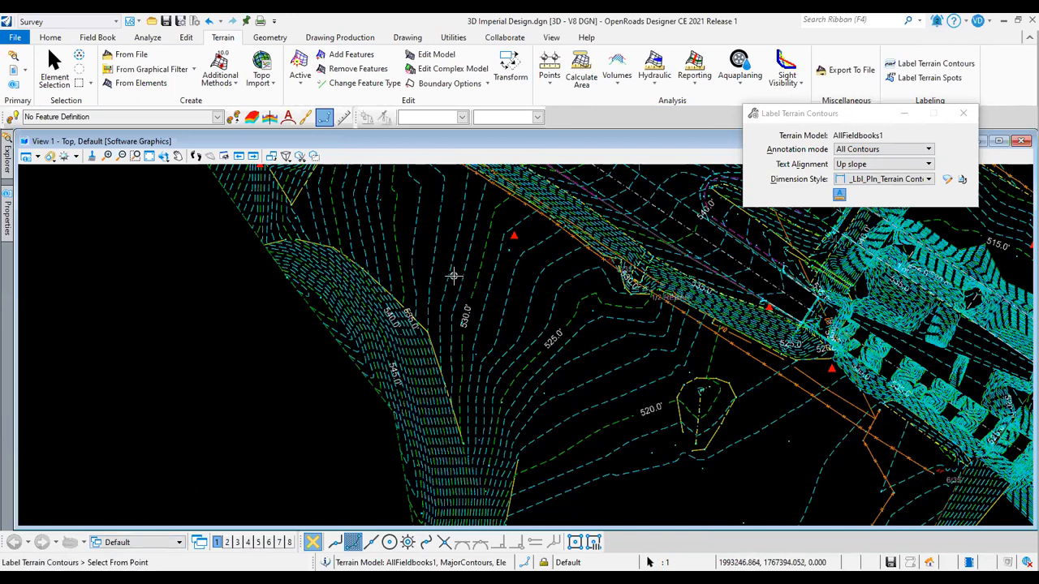
click(452, 279)
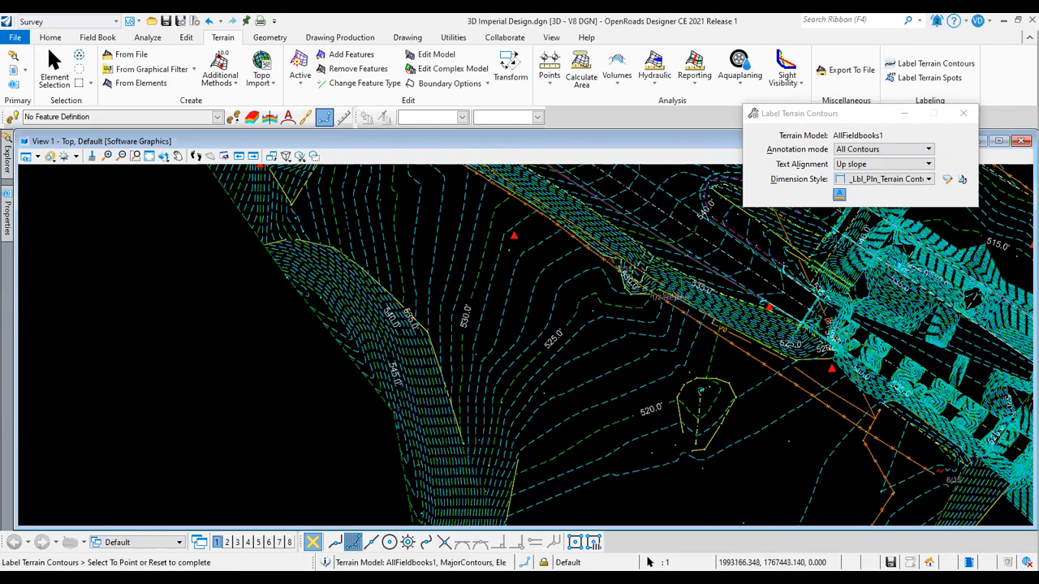
scroll(328, 223, up, 3)
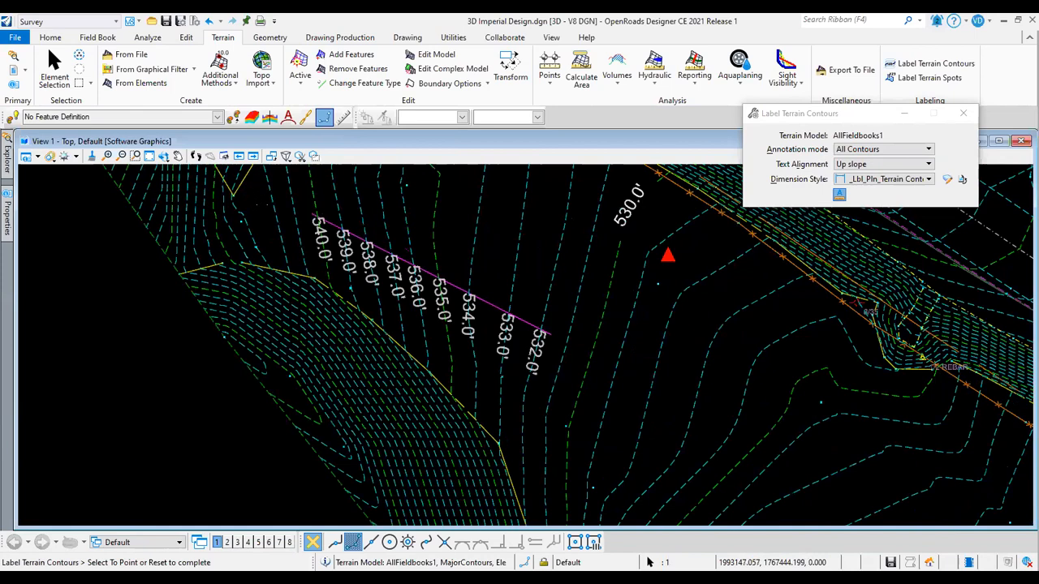
click(261, 199)
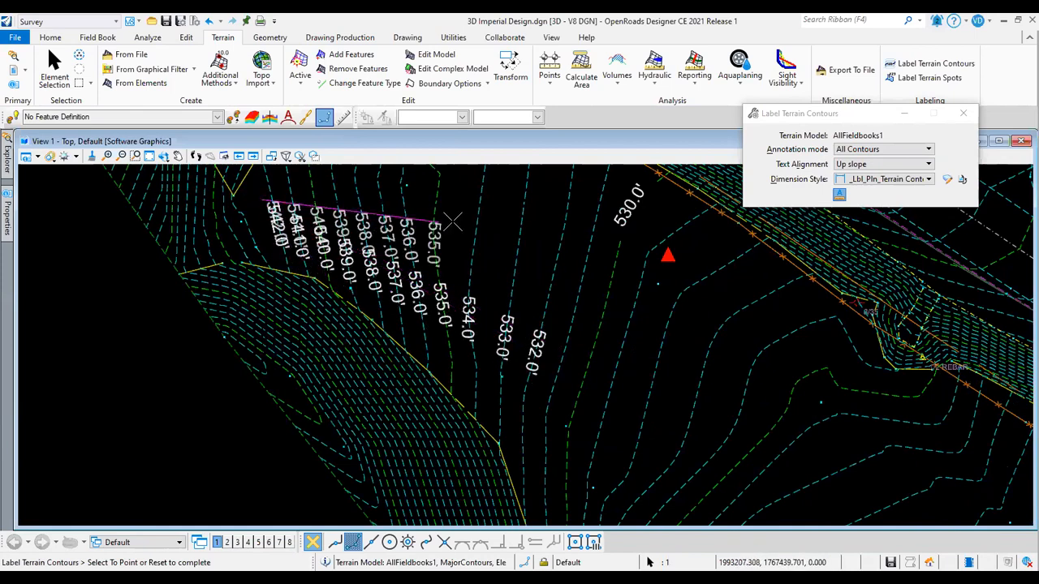
right_click(534, 351)
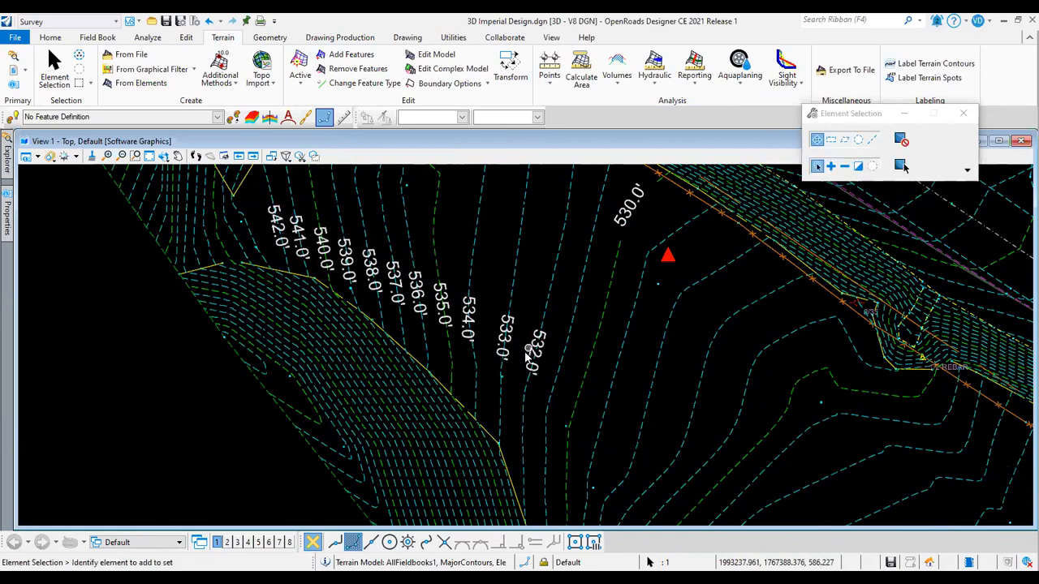
Set up Label Terrain Spots with Horizontal text rotation and dimension style _Lbl_Pln_Terrain Spot Elevations.
scroll(534, 350, down, 1)
click(933, 81)
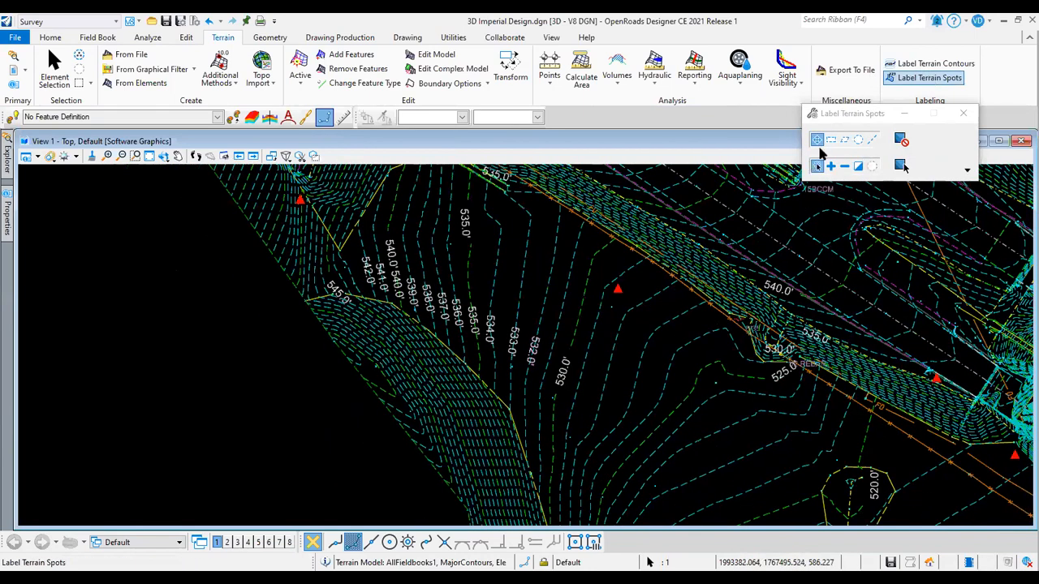
click(857, 182)
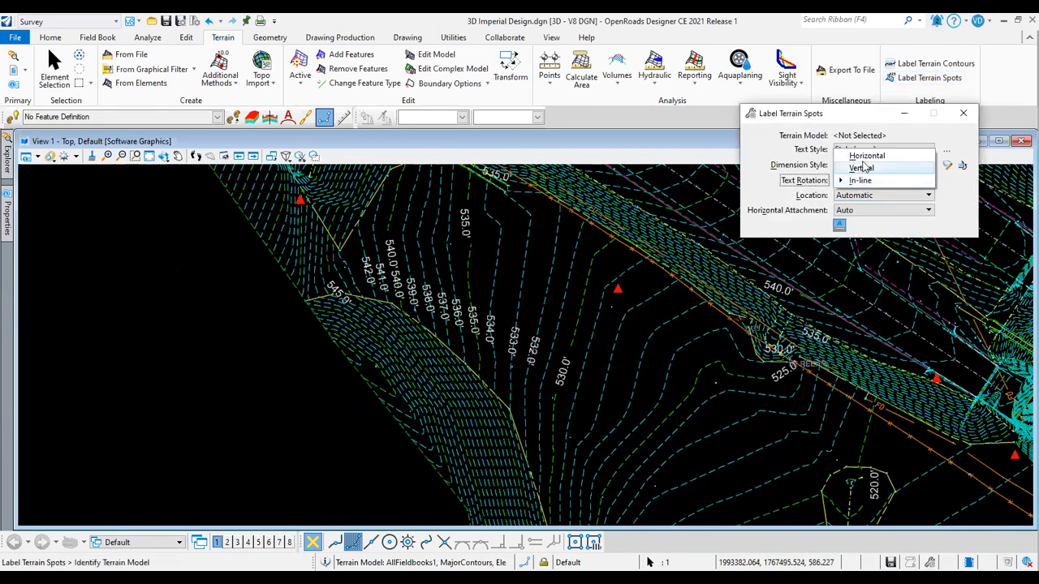
click(867, 178)
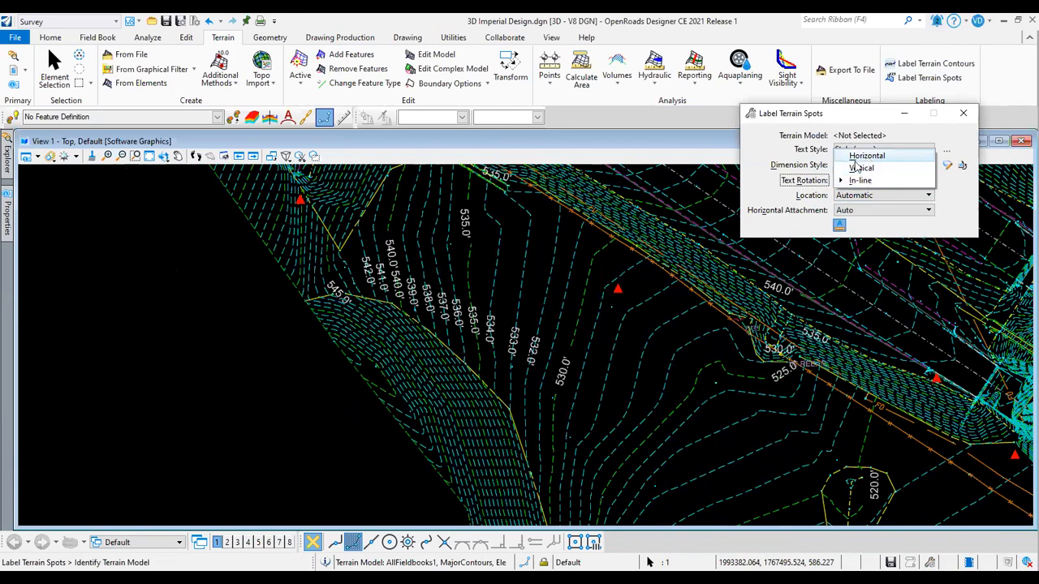
click(856, 164)
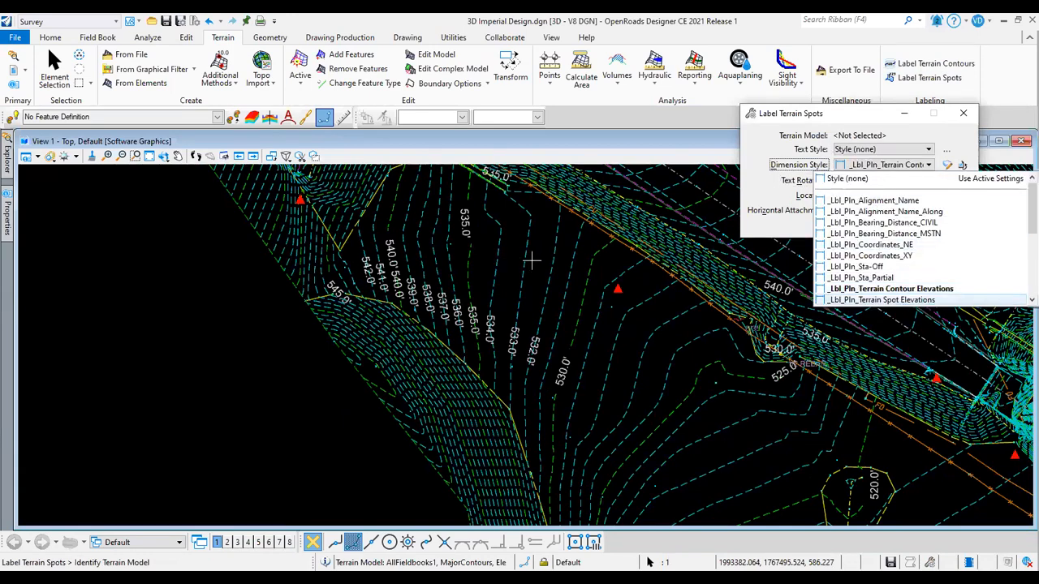
click(882, 299)
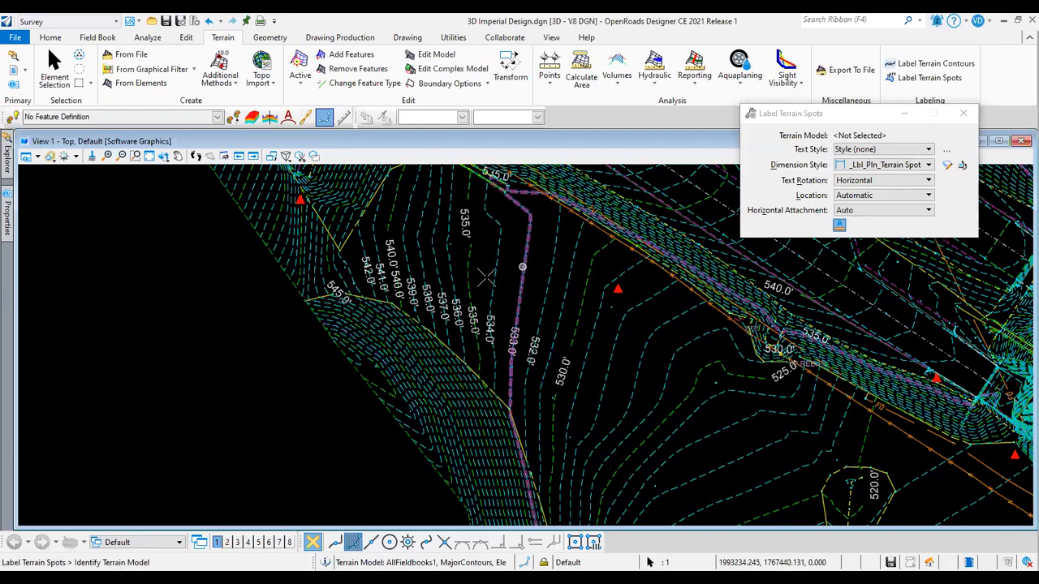
Preview spot elevations on terrain model AllFieldbooks1 at several places on the slope and roadway, and exit without placing a label.
click(485, 277)
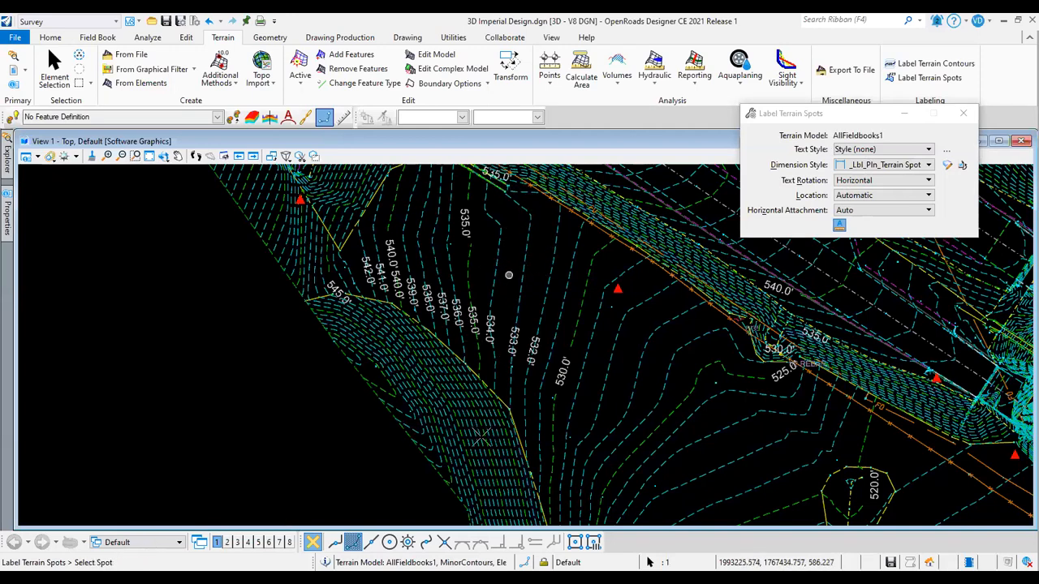
scroll(509, 276, down, 2)
middle_drag(504, 297, 552, 302)
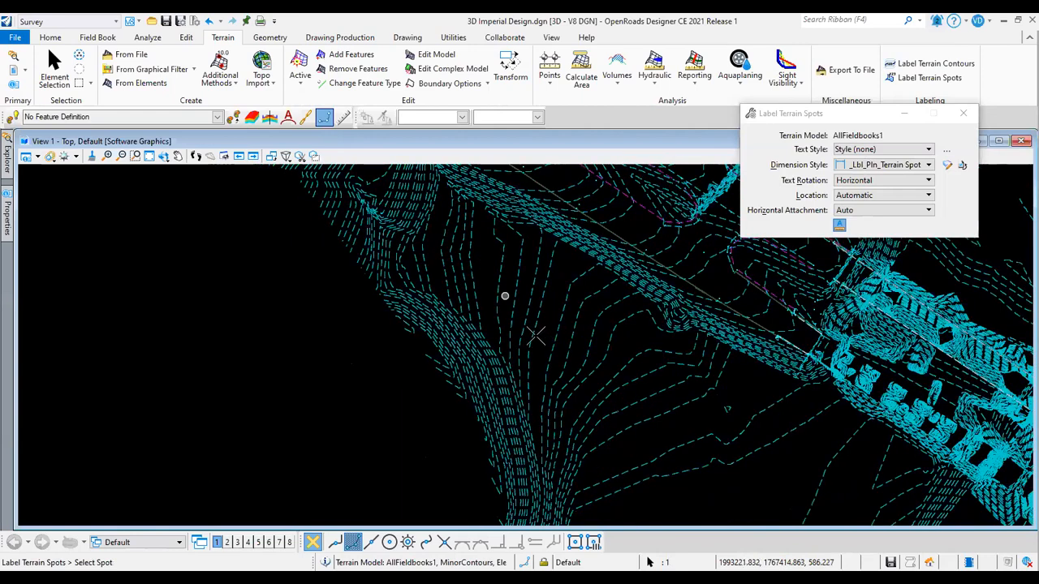
middle_drag(536, 335, 483, 438)
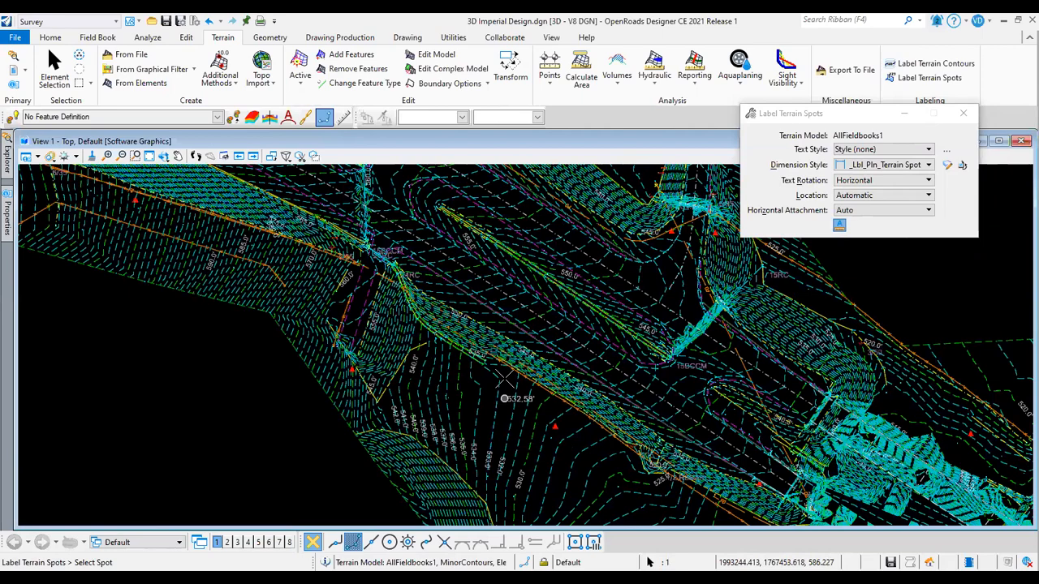
scroll(505, 377, up, 3)
scroll(505, 377, up, 1)
scroll(505, 378, up, 3)
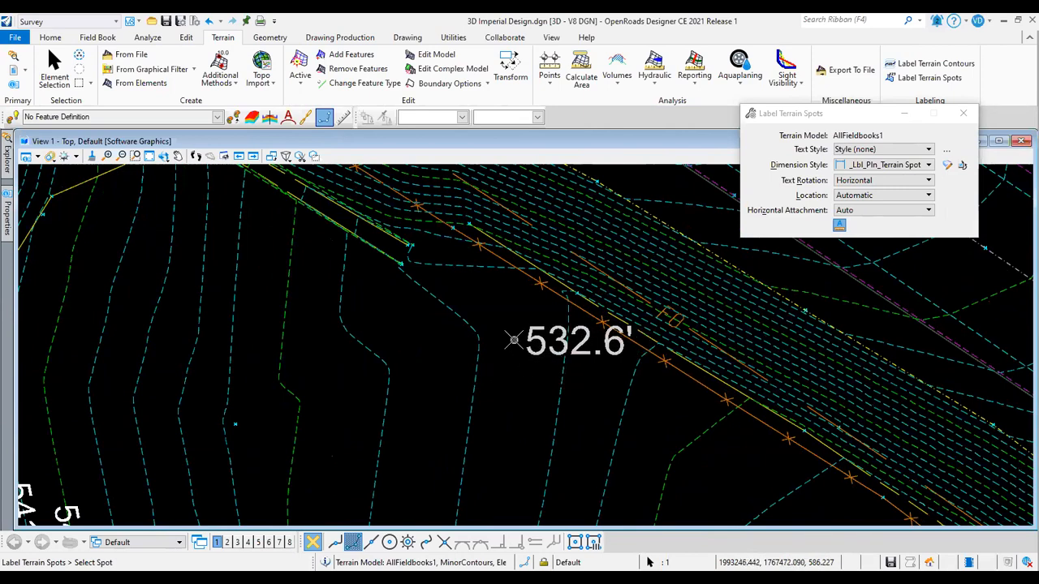
scroll(513, 341, up, 1)
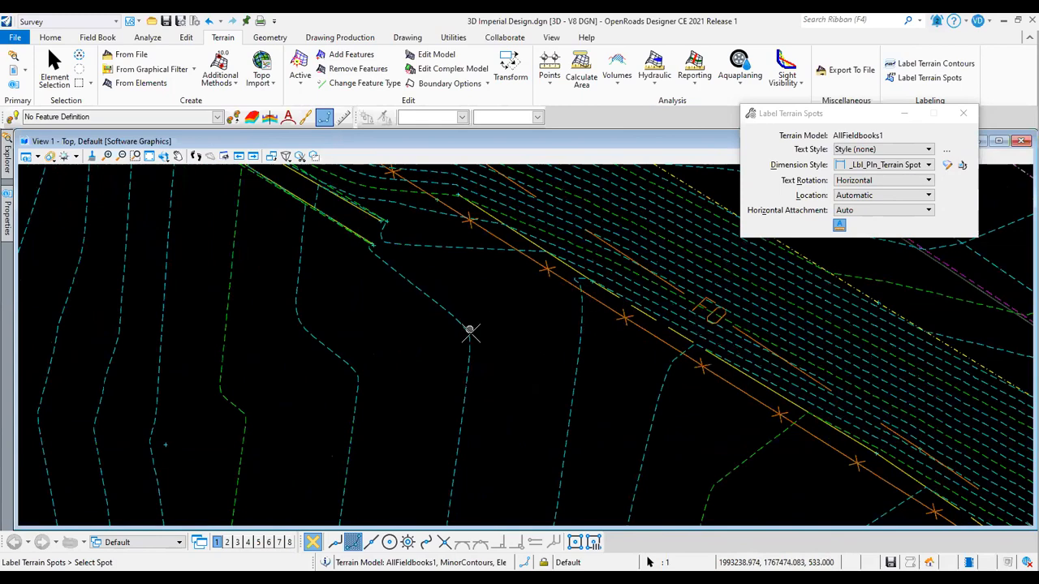
scroll(419, 337, down, 3)
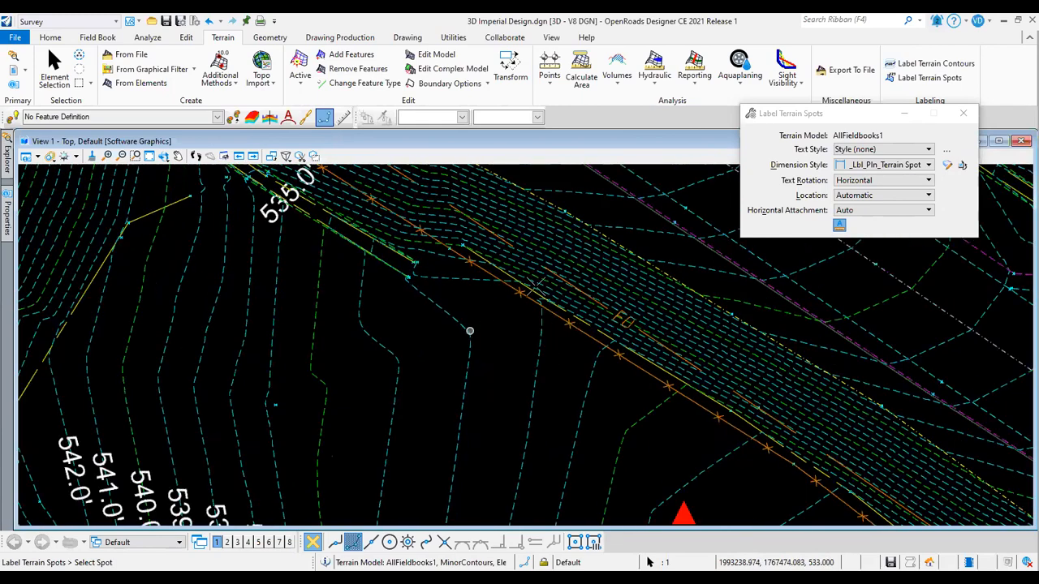
scroll(417, 338, down, 1)
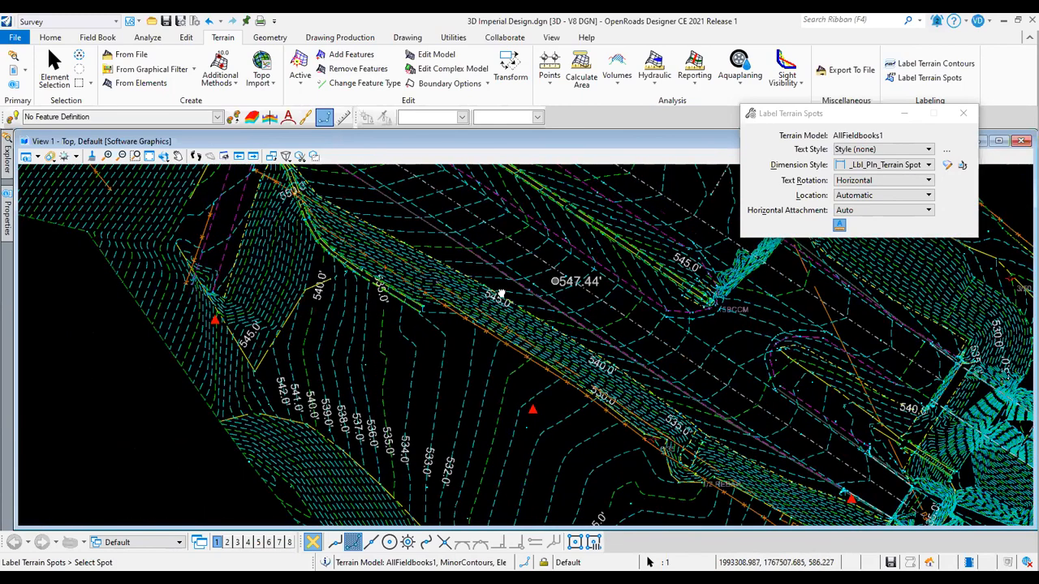
middle_drag(501, 294, 432, 237)
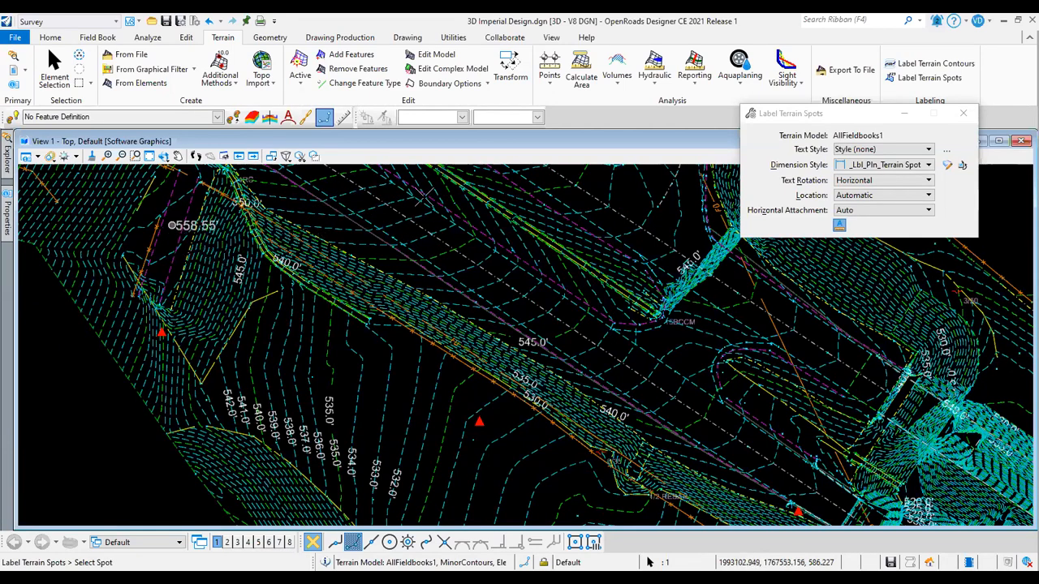
key(Escape)
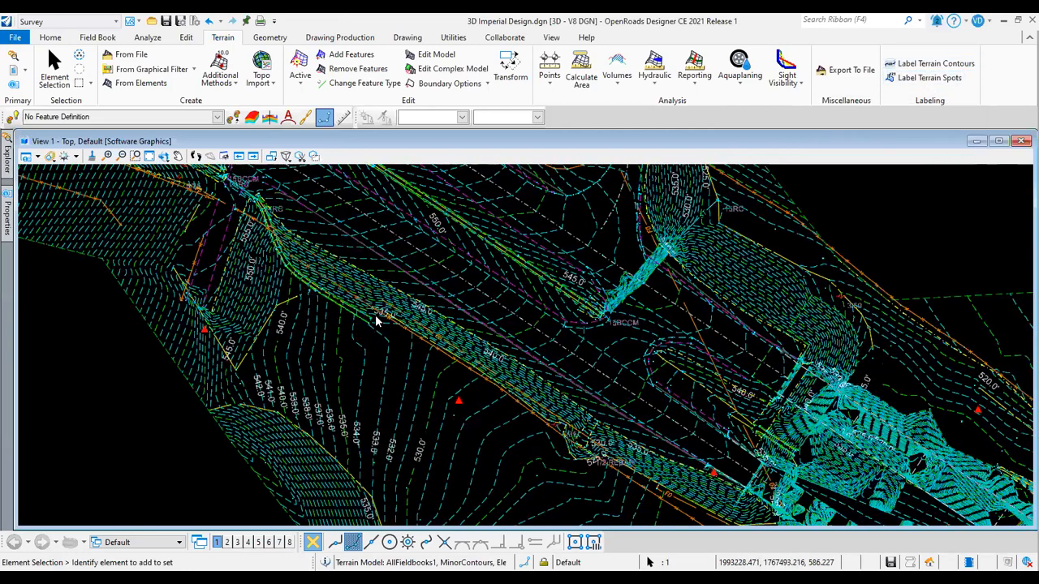
Delete Field Book 1 from the survey data.
scroll(376, 321, down, 1)
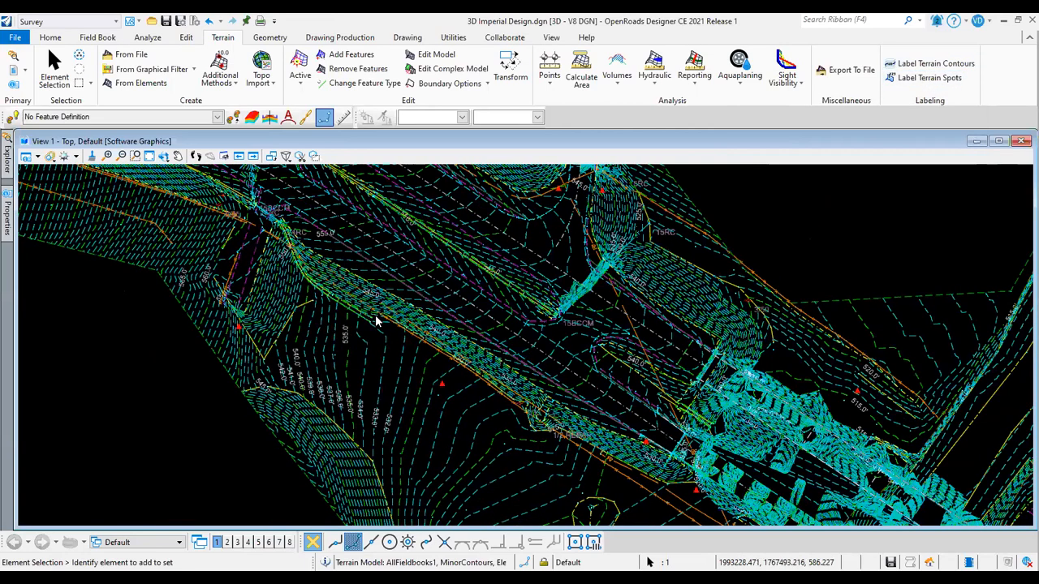
scroll(376, 322, down, 1)
scroll(376, 321, down, 2)
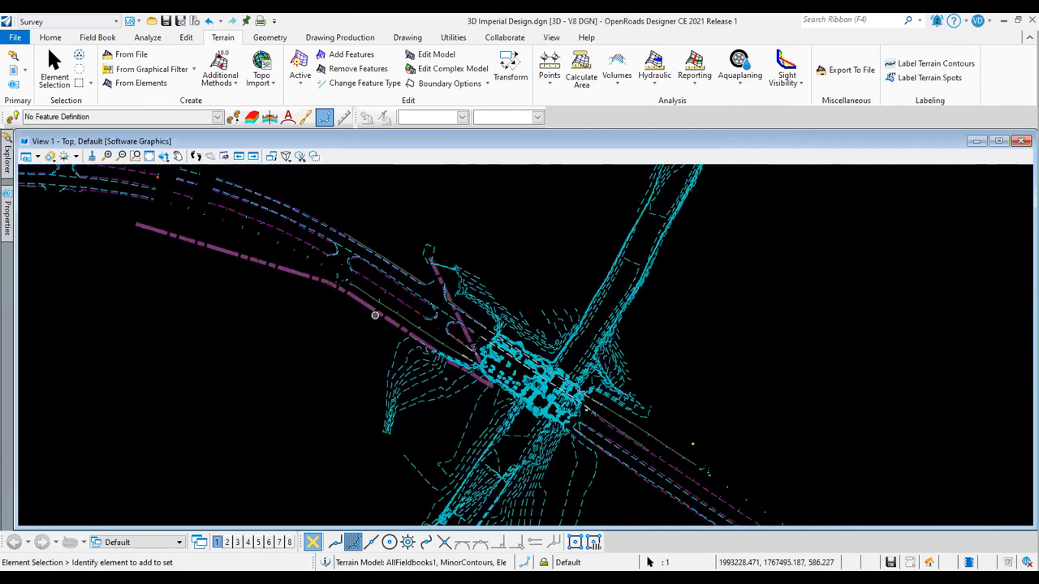
scroll(247, 381, down, 1)
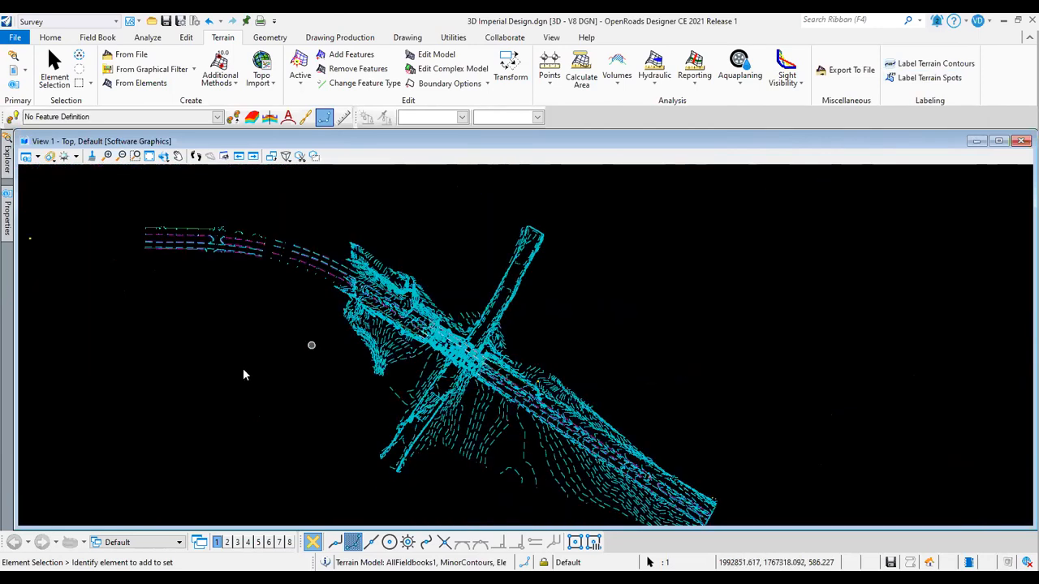
shift+middle_drag(244, 375, 317, 327)
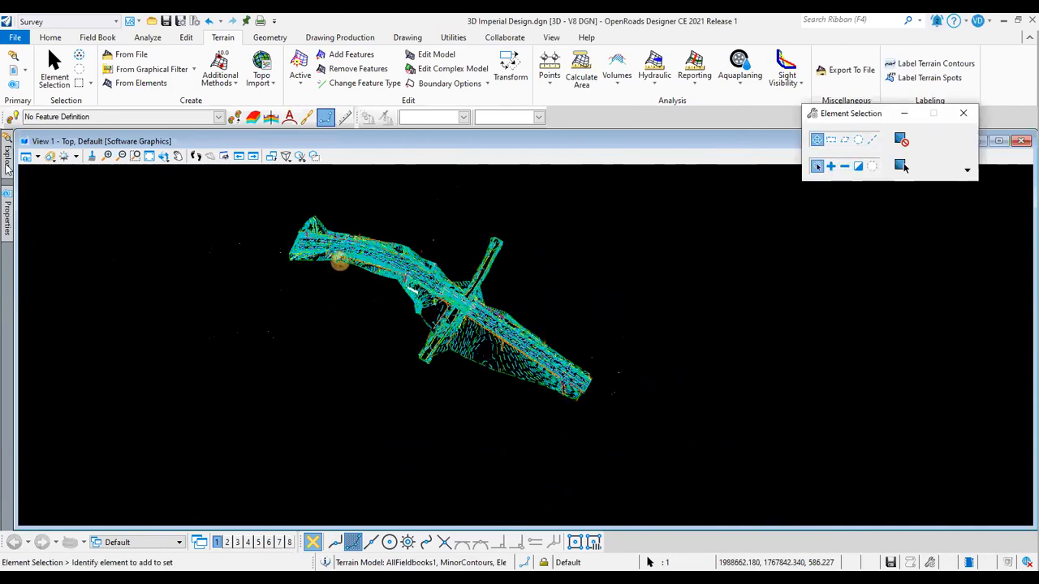
mouse_move(7, 158)
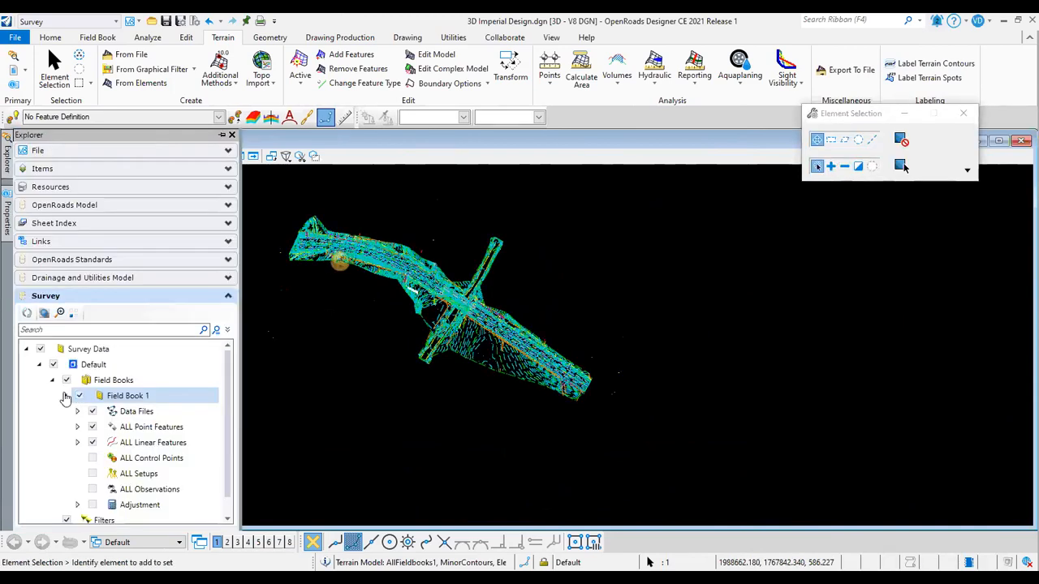
click(65, 396)
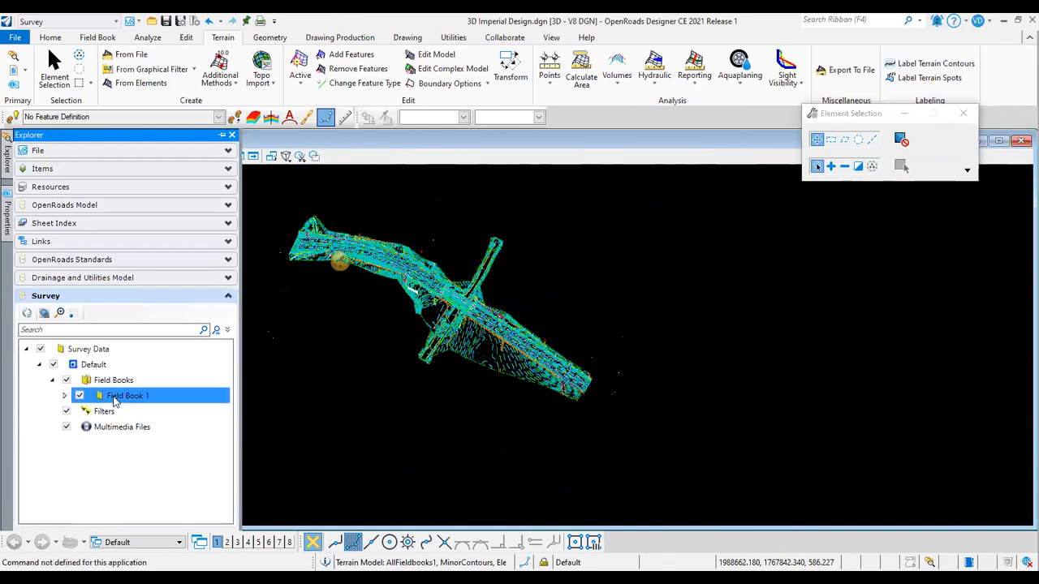
right_click(115, 398)
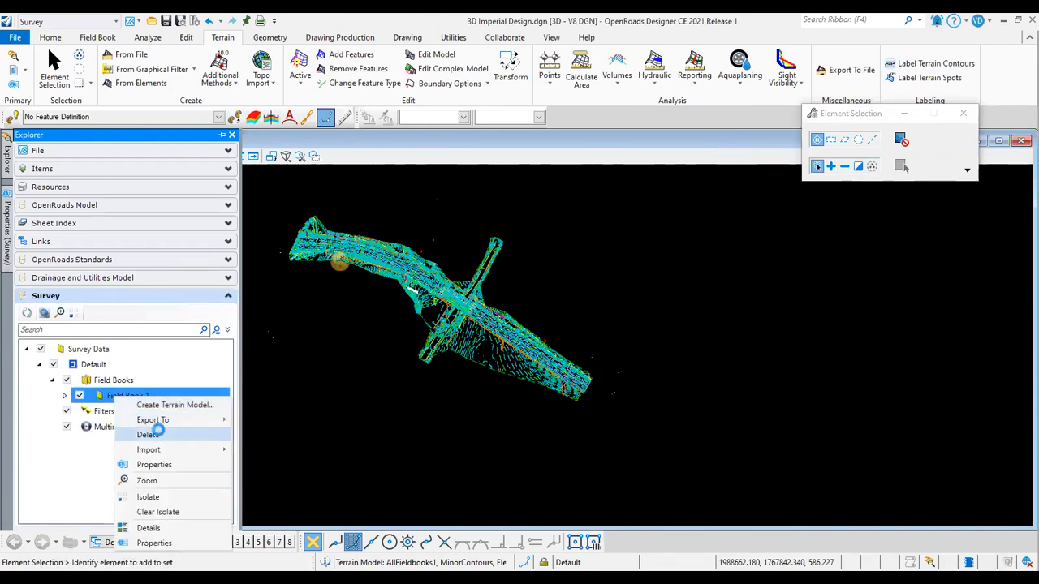
click(149, 435)
click(560, 344)
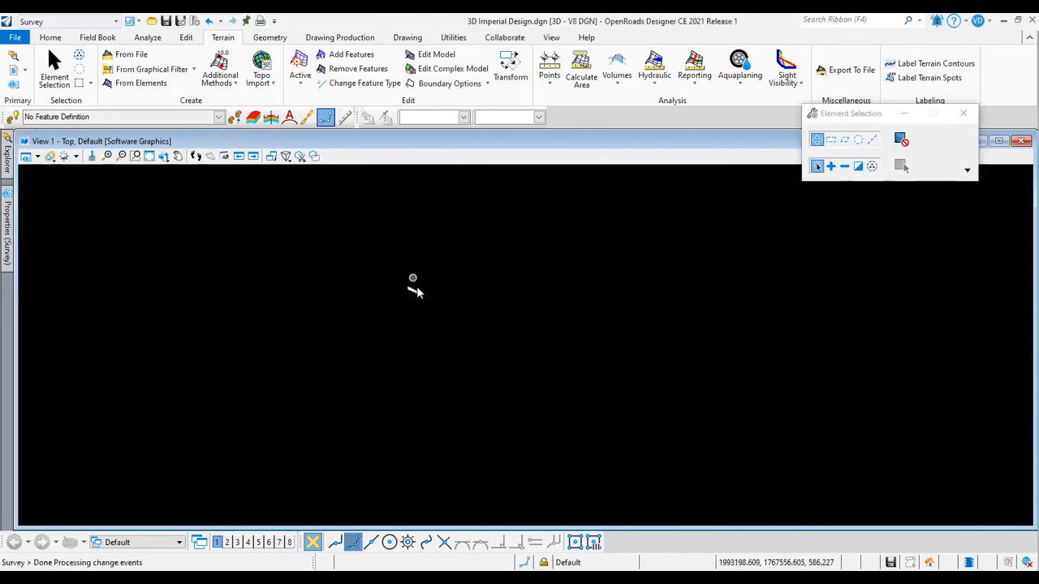
Delete the leftover contour labels and fit the view to all files.
drag(446, 308, 375, 270)
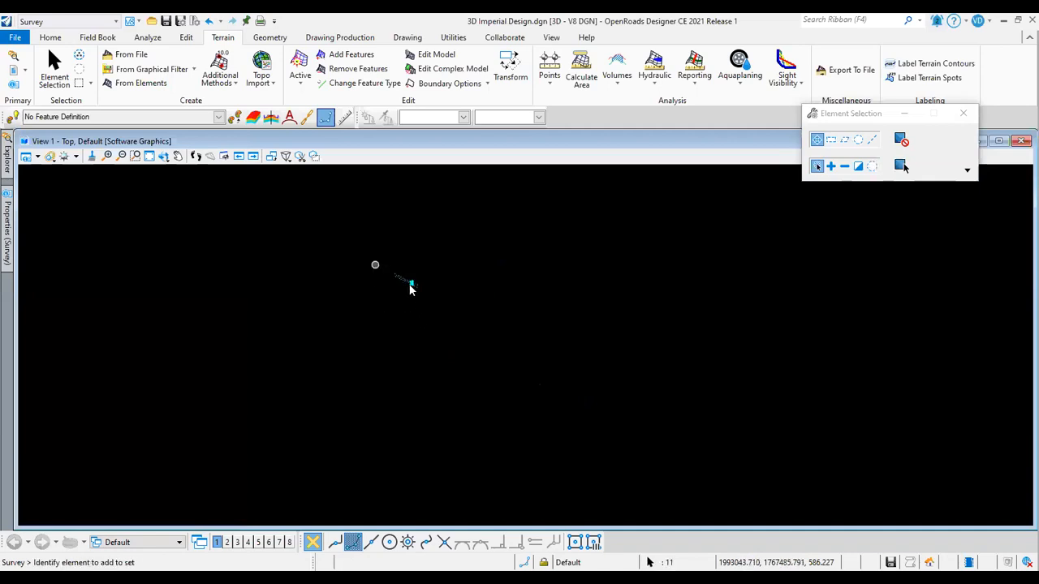
key(Delete)
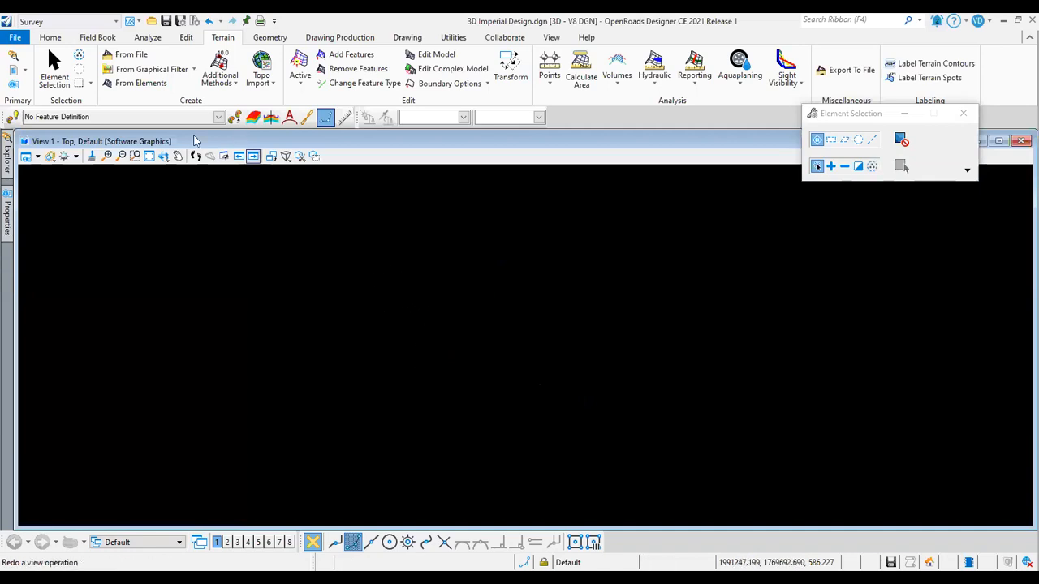
click(150, 156)
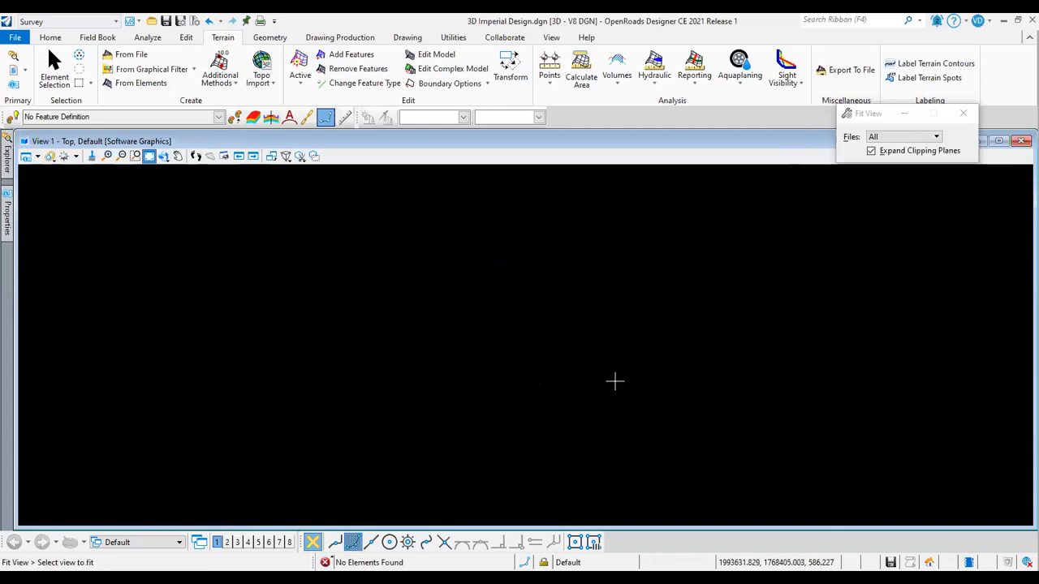
right_click(295, 266)
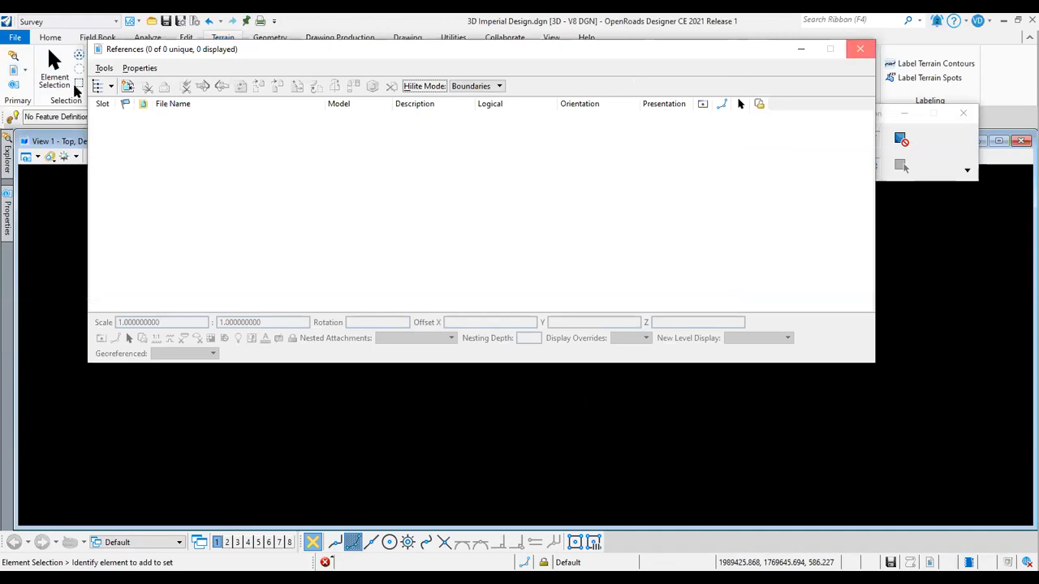
Look at the Point Clouds attachment option and exit without attaching a file.
click(859, 50)
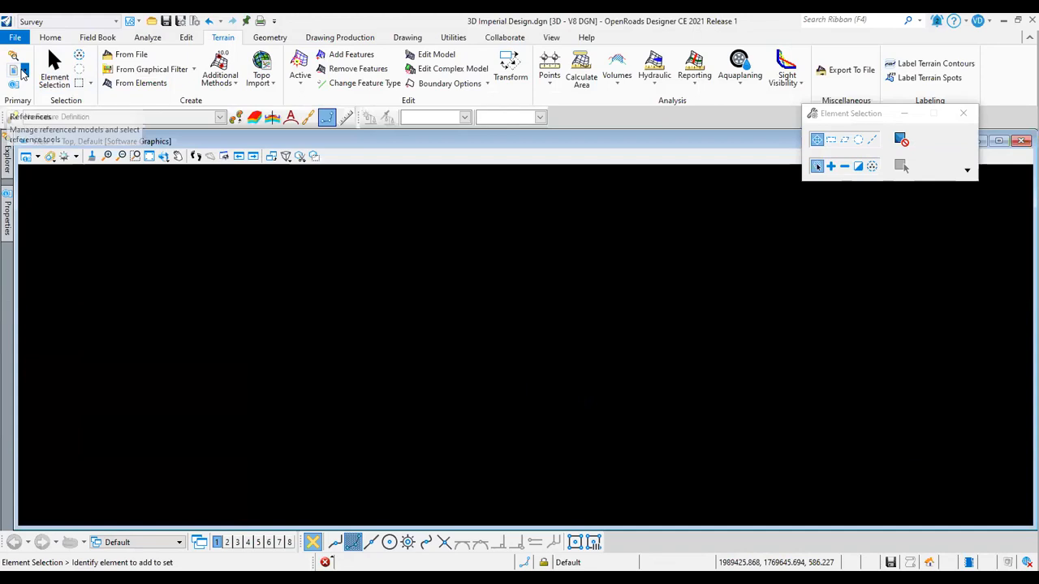
click(24, 71)
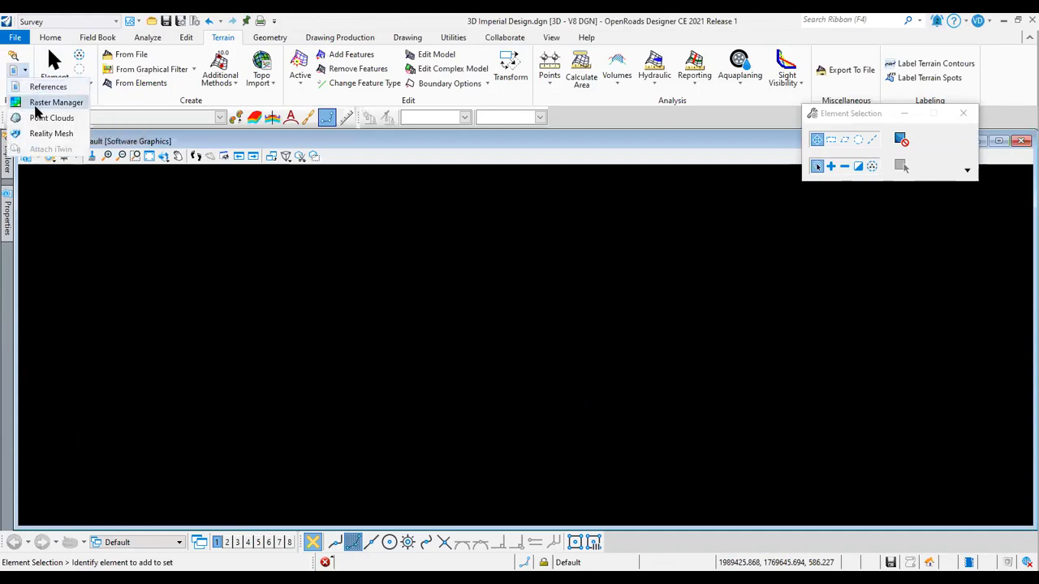
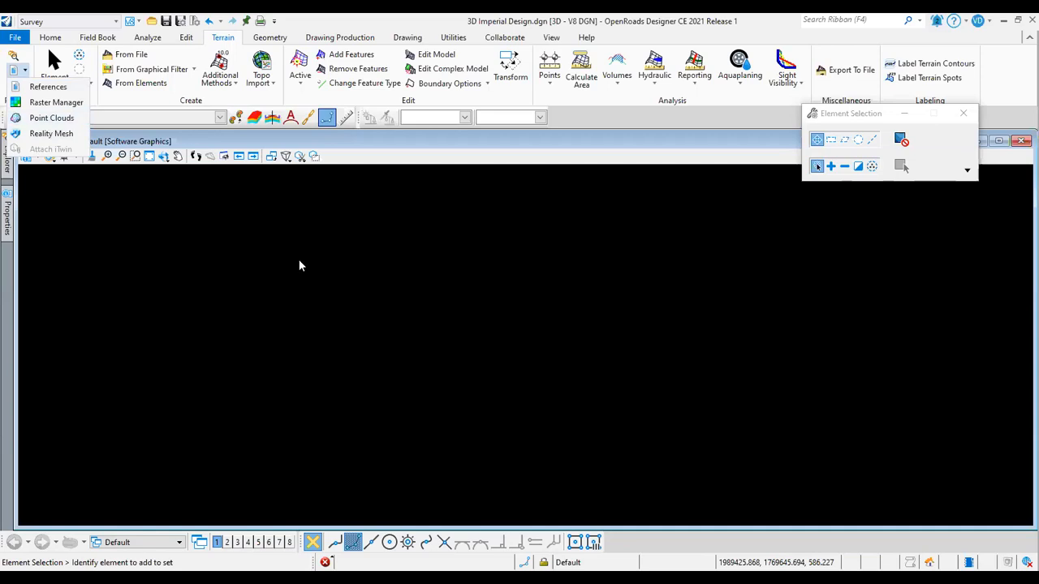
click(49, 118)
click(362, 211)
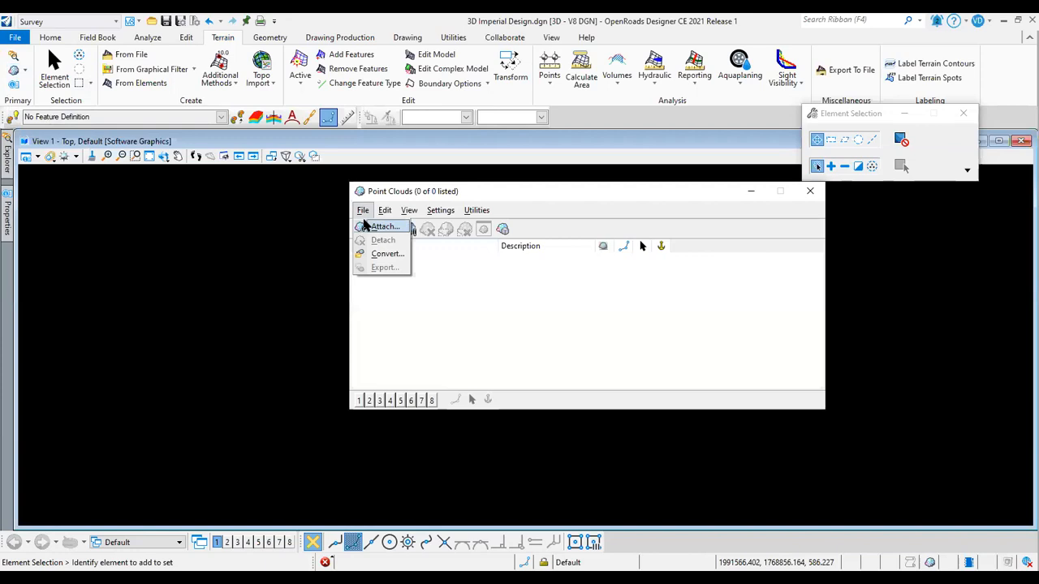
click(383, 229)
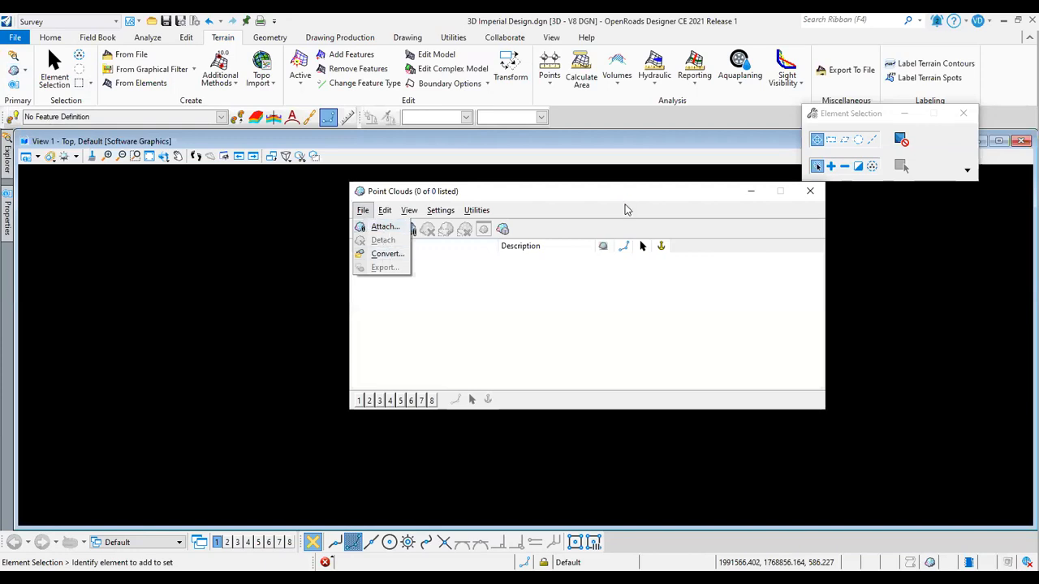
click(706, 478)
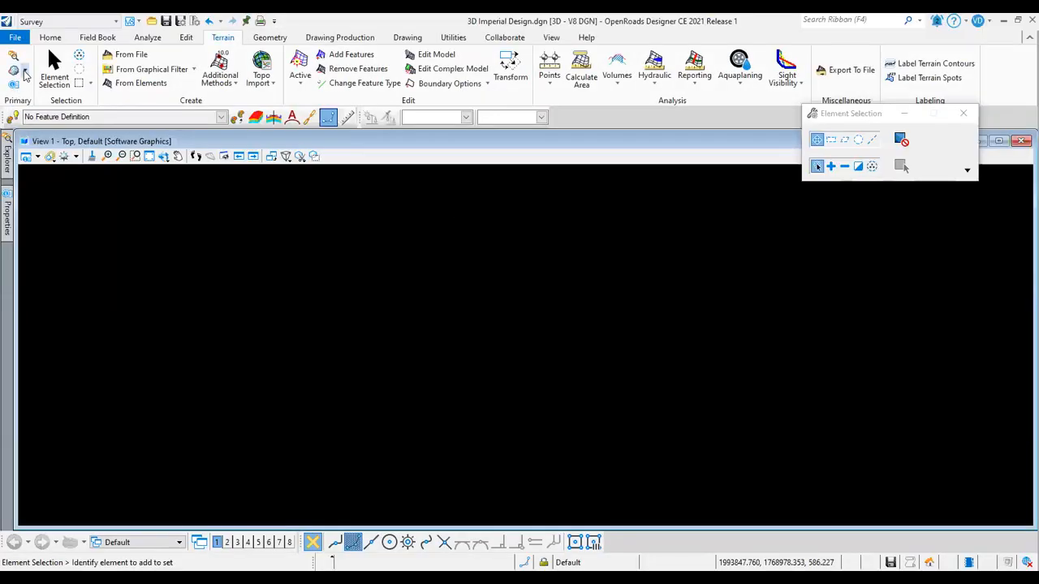
Look at the References list and the Raster Manager's file attachment options, and exit without attaching anything.
click(25, 71)
click(45, 87)
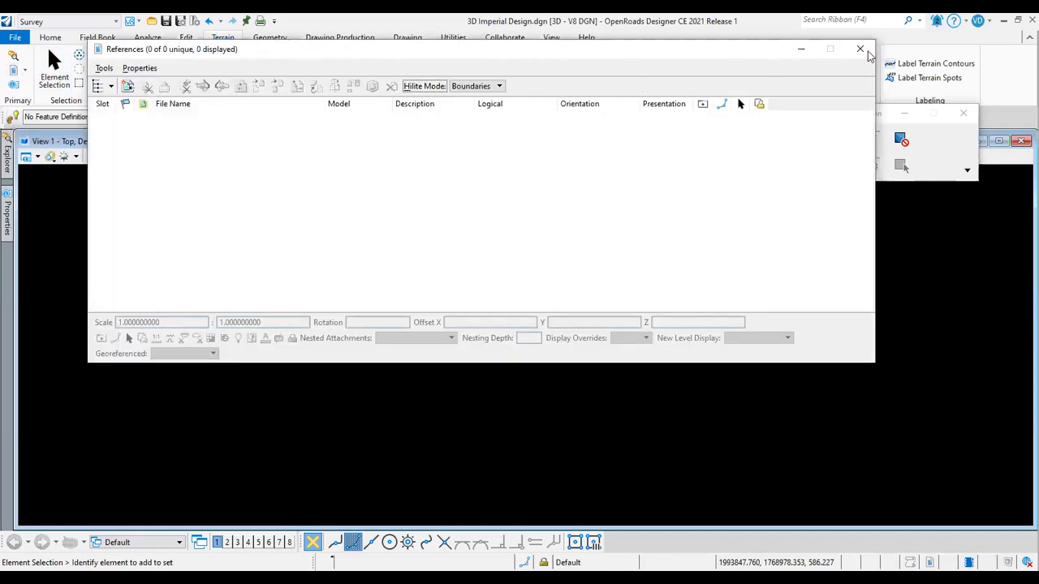
click(866, 53)
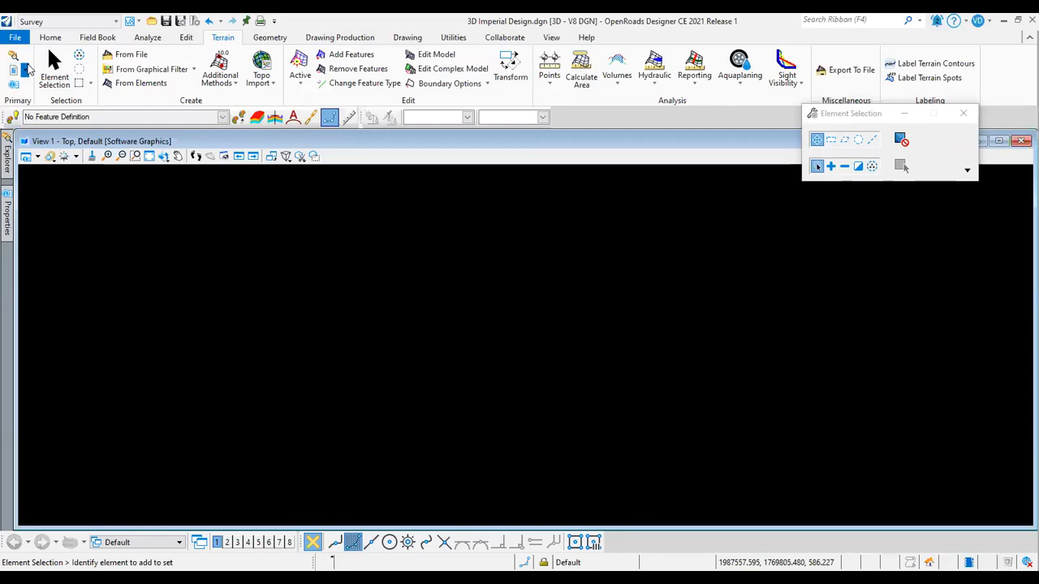
click(24, 70)
click(49, 102)
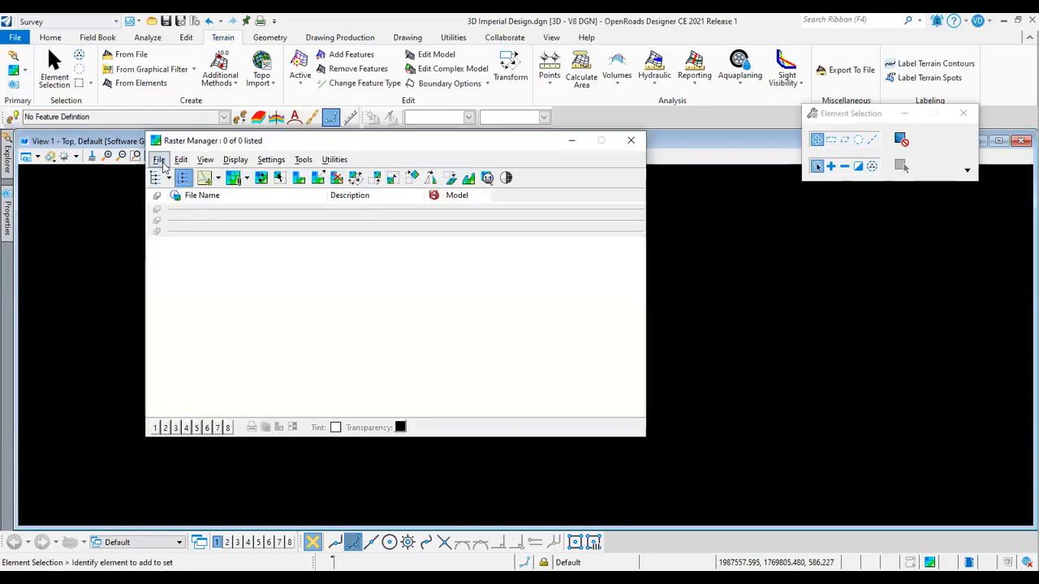
click(159, 160)
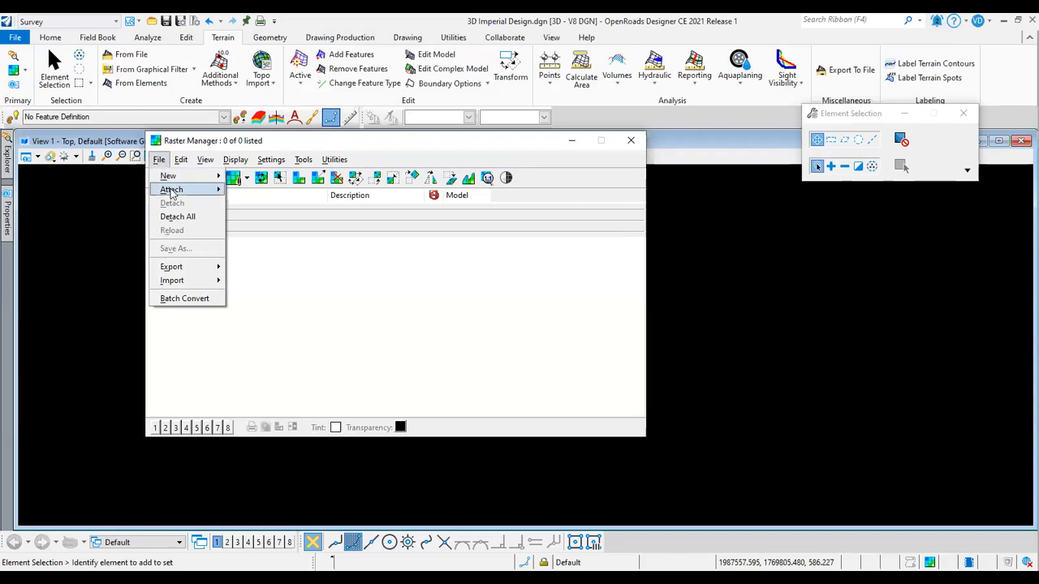
click(632, 142)
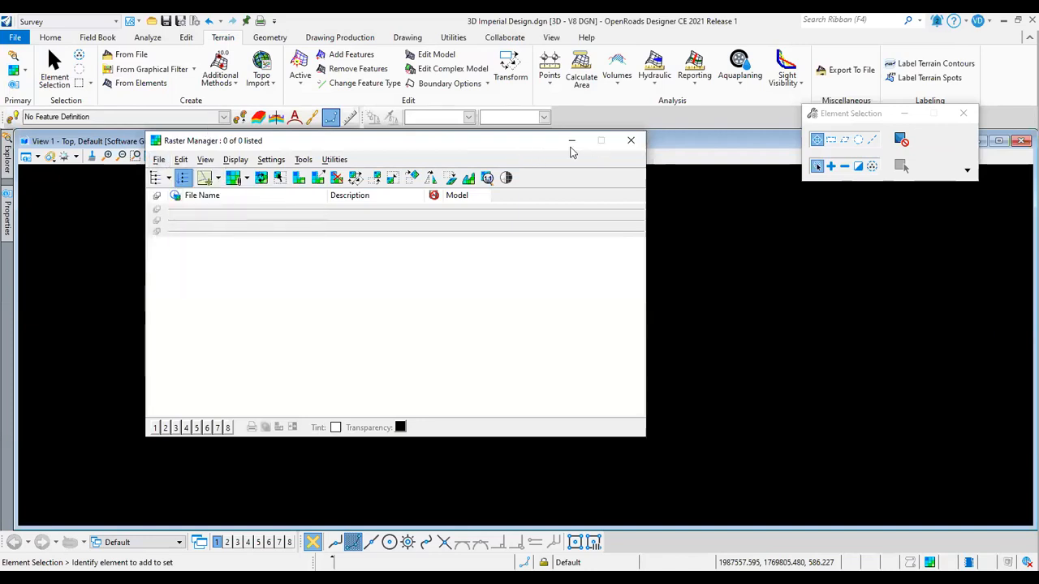
click(630, 142)
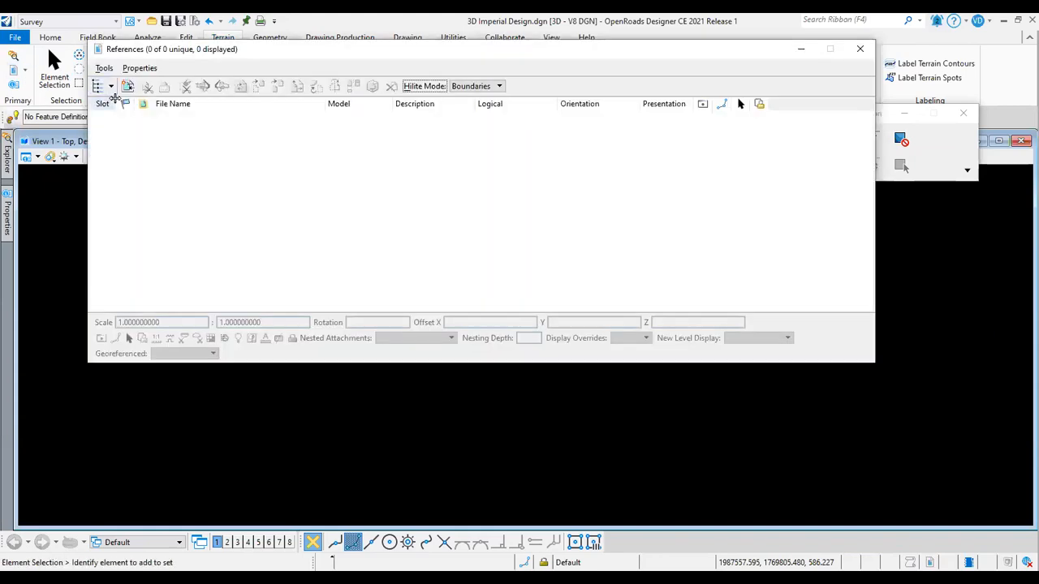
Attach the DWG file 3D Imperial Design as a reference using the Coincident World method and Meters as its units.
click(103, 71)
click(115, 87)
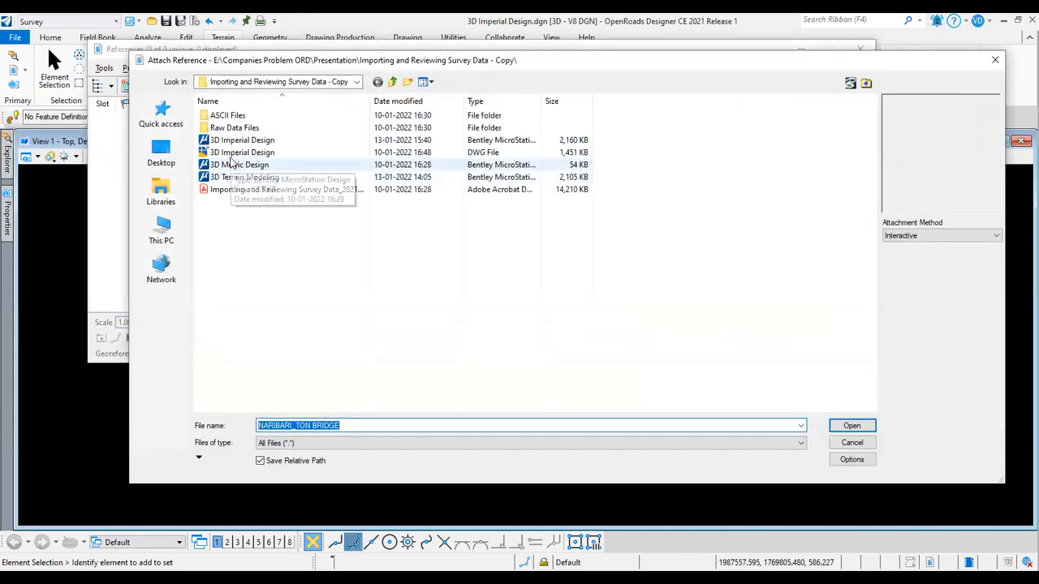
click(234, 154)
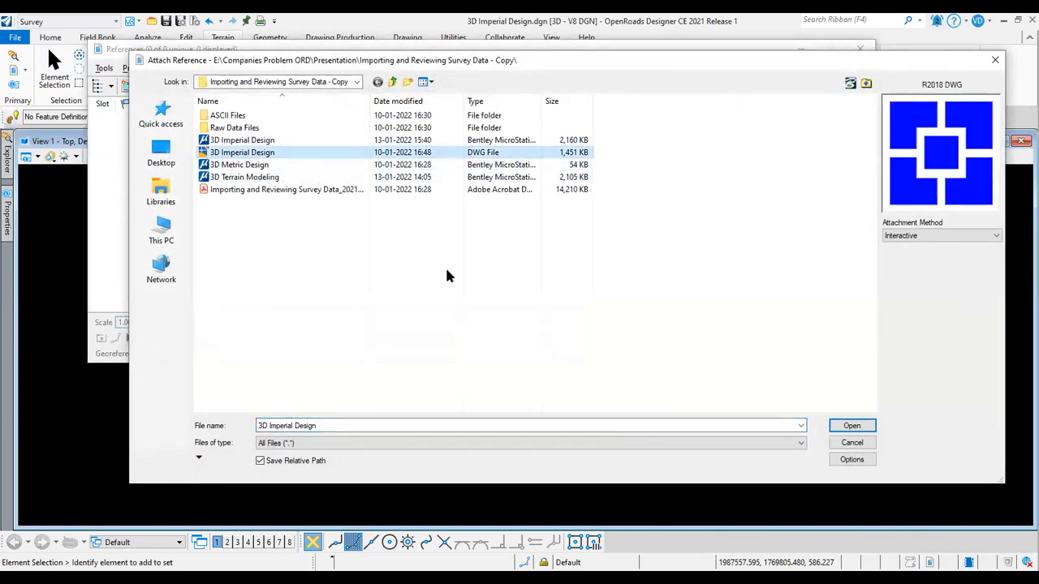
click(932, 235)
click(913, 274)
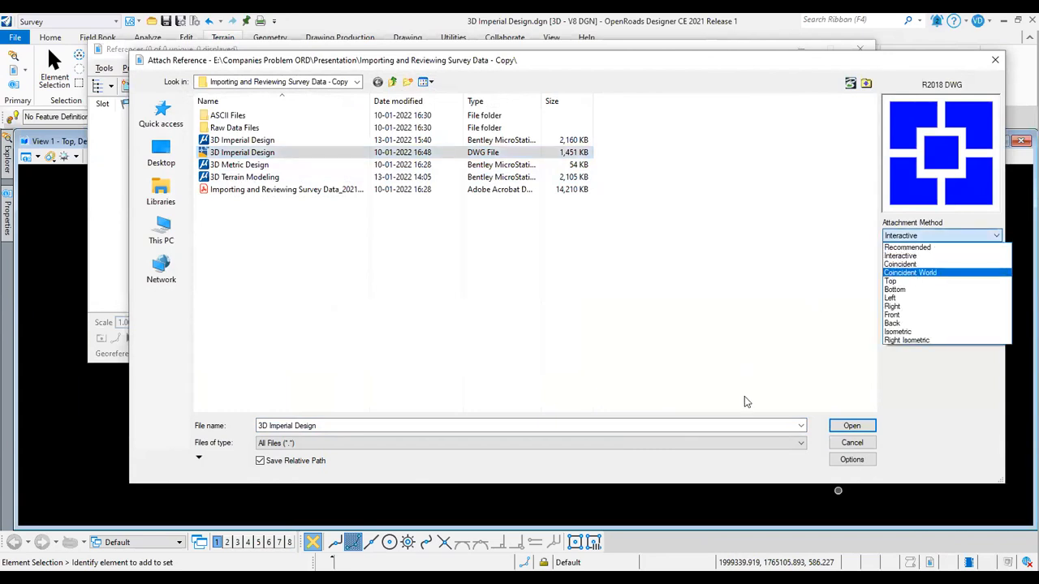
click(851, 426)
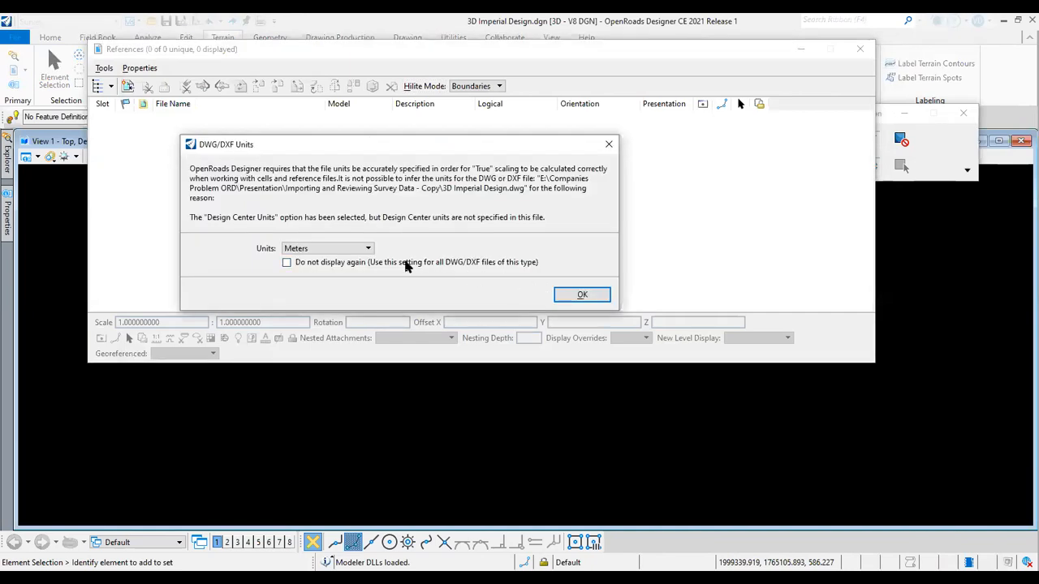
click(291, 247)
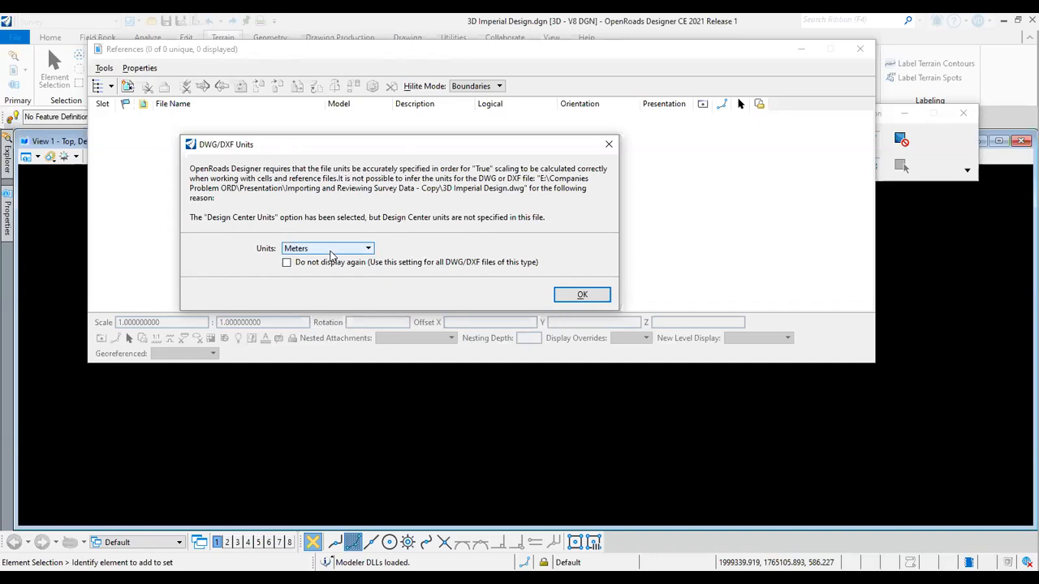
click(583, 296)
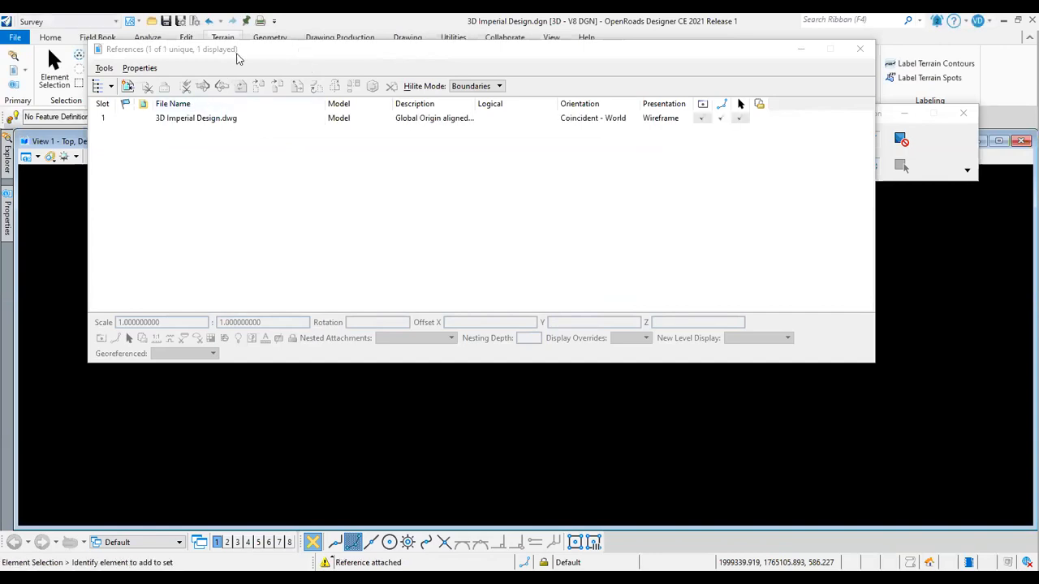
Fit the view to the attached DWG reference and examine the roadway survey linework up close.
click(863, 57)
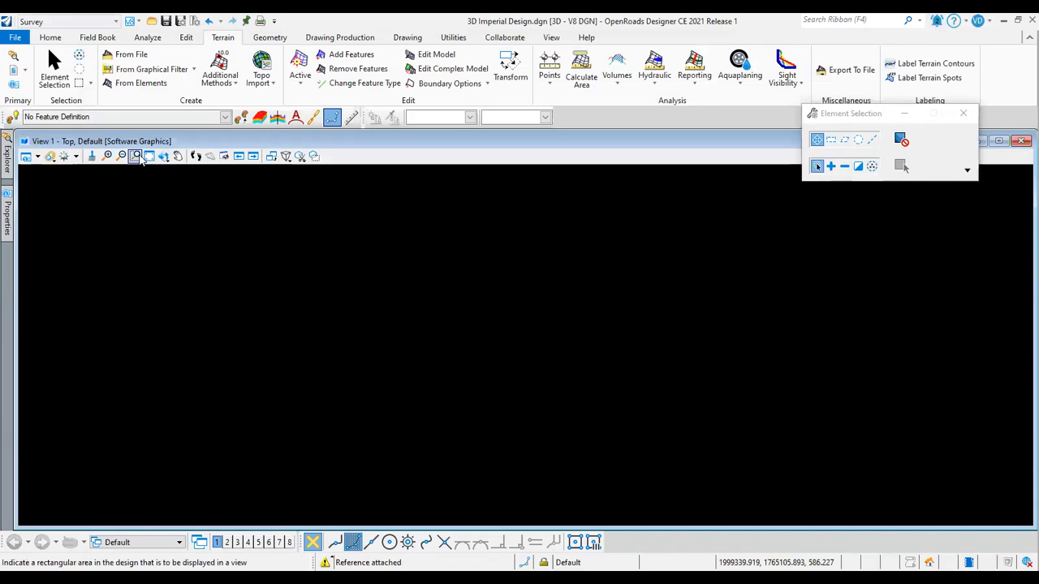
click(149, 155)
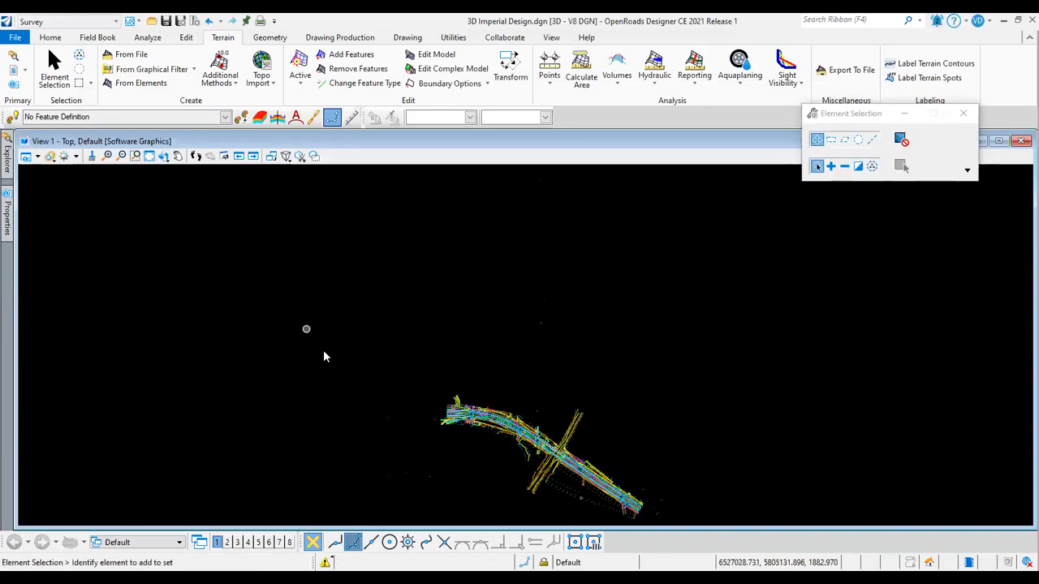
scroll(412, 423, down, 1)
scroll(422, 423, up, 4)
scroll(422, 422, up, 1)
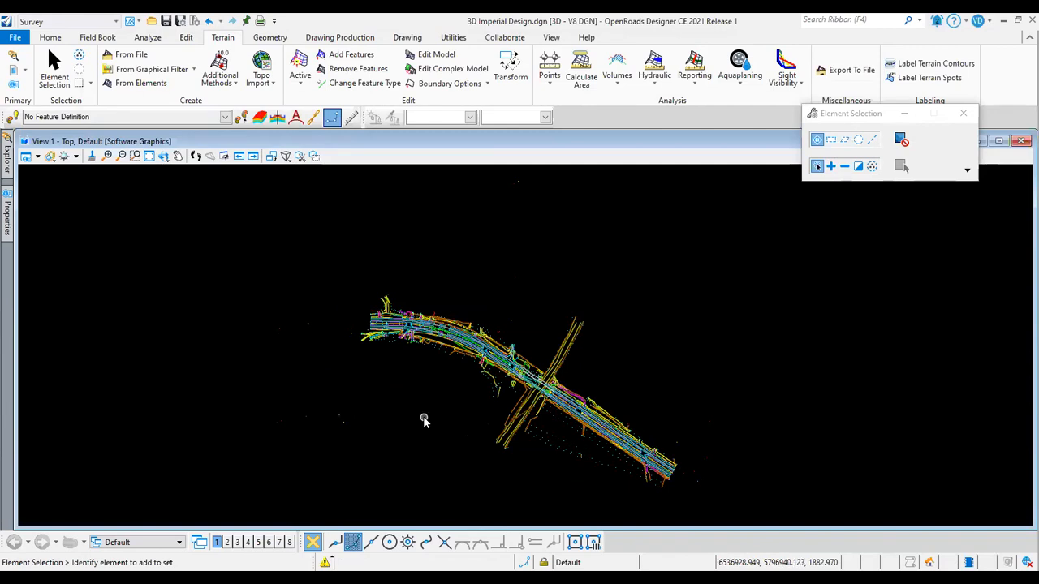
scroll(492, 393, up, 3)
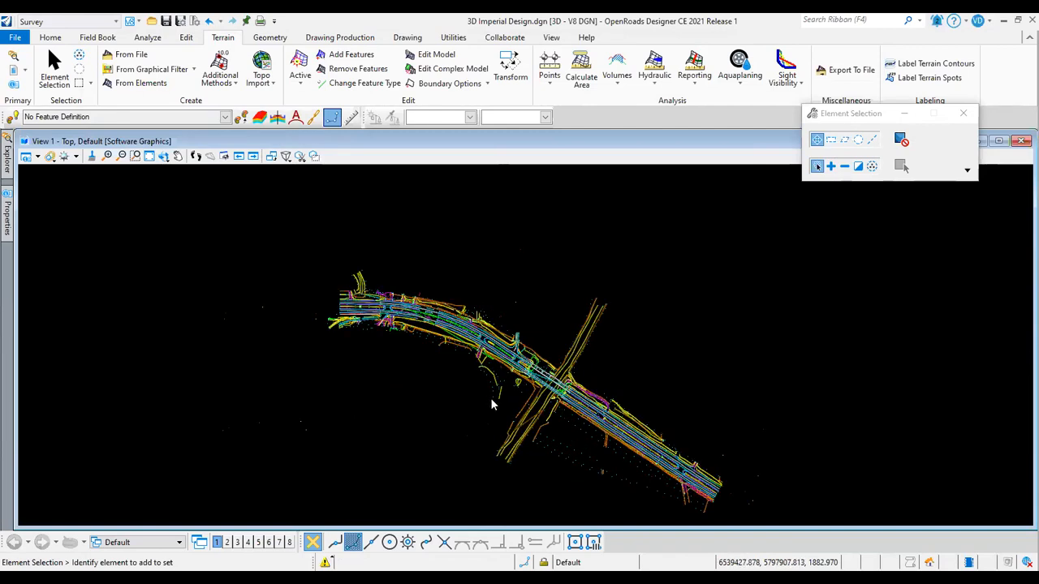
scroll(360, 345, down, 2)
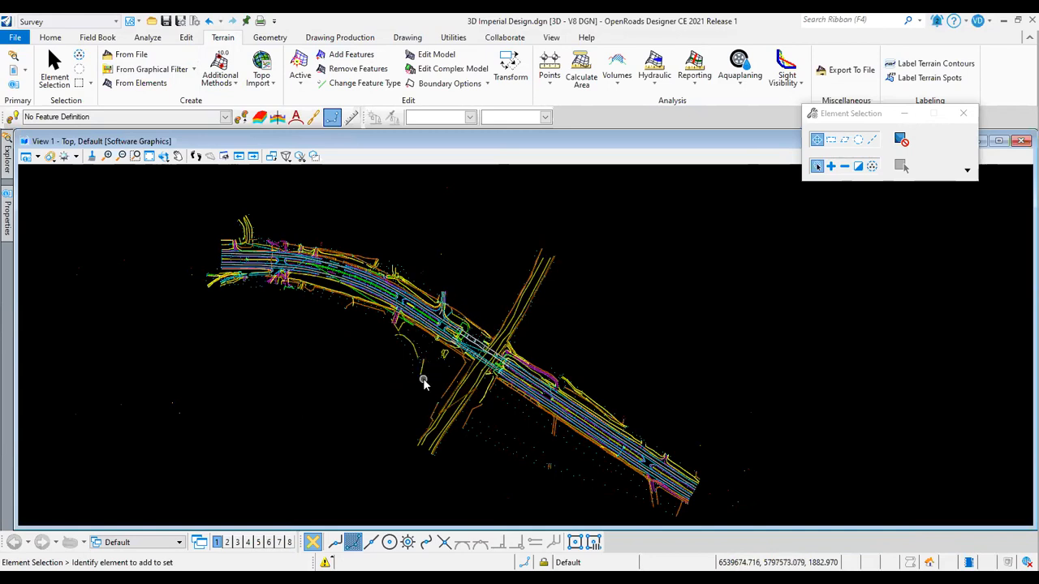
scroll(418, 365, up, 2)
scroll(367, 349, down, 1)
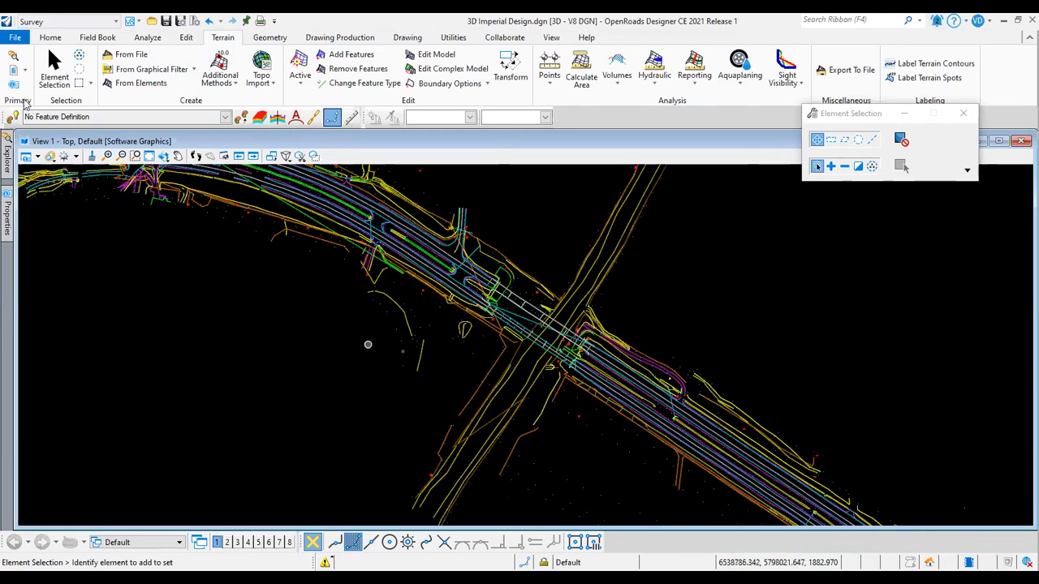
scroll(366, 344, down, 1)
Check the attachment settings of 3D Imperial Design.dwg in the References list.
click(27, 74)
click(49, 86)
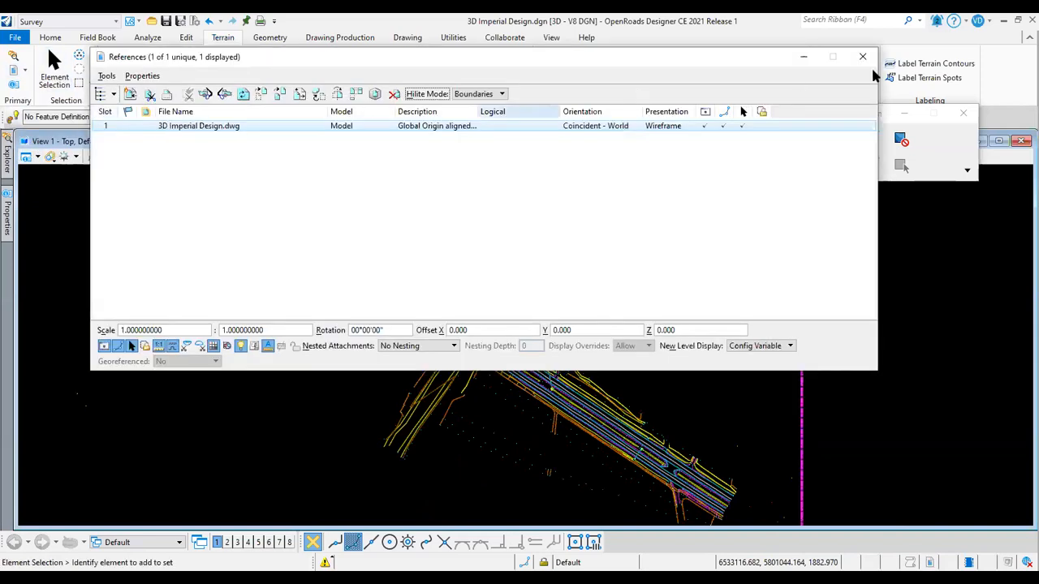
click(861, 57)
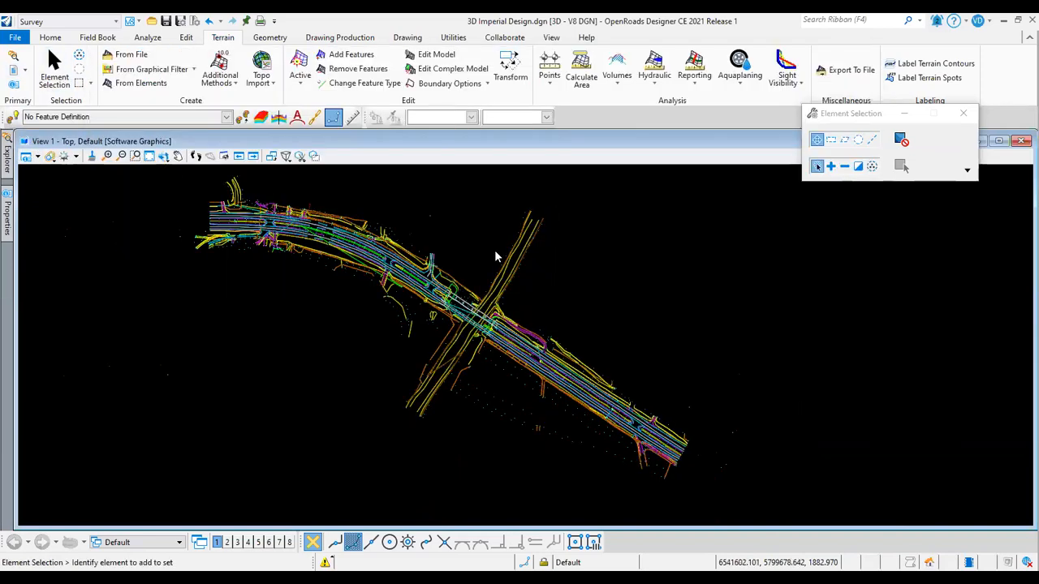
scroll(495, 257, down, 1)
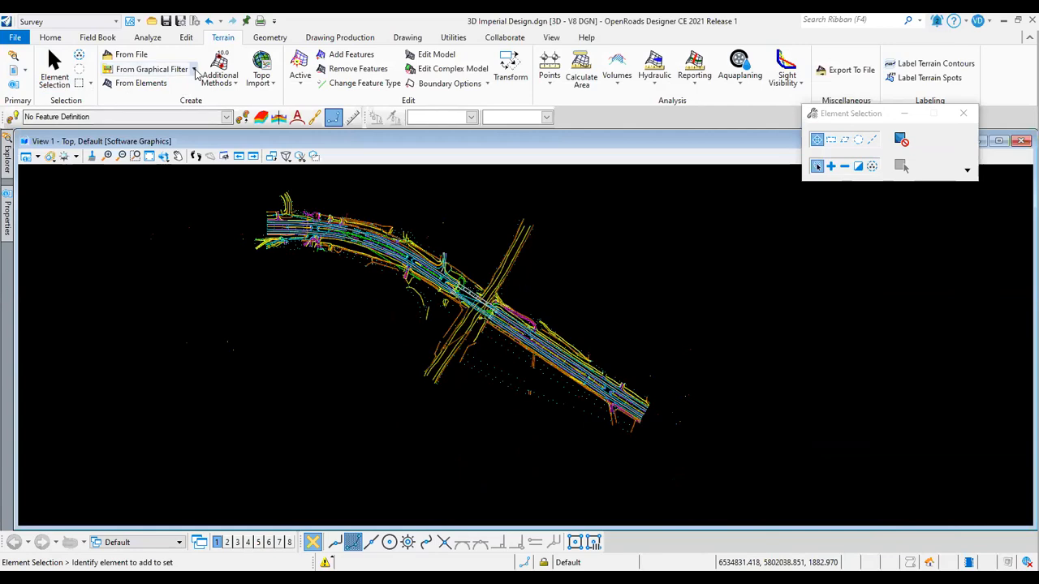
click(8, 215)
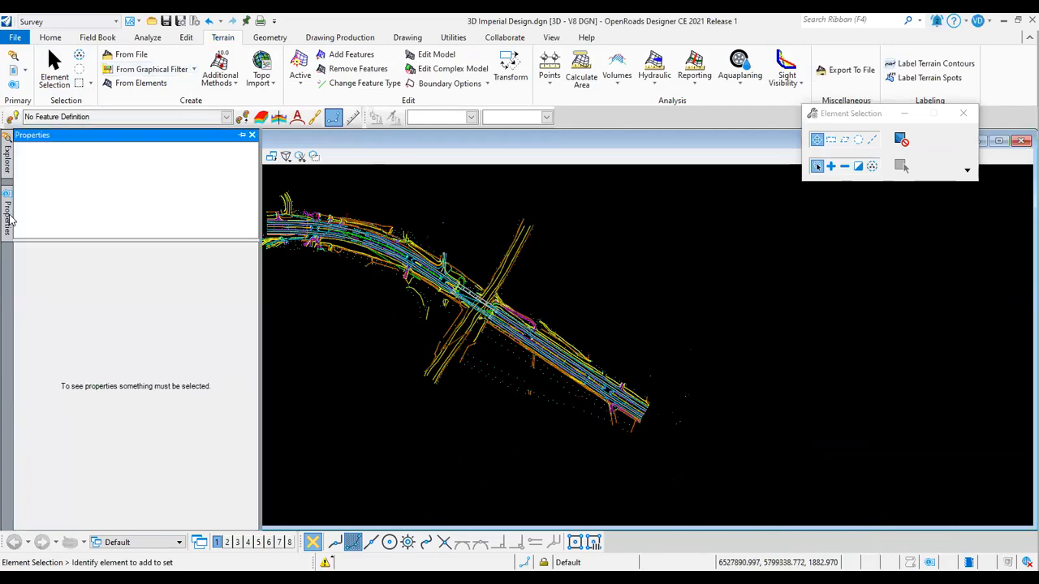
click(10, 162)
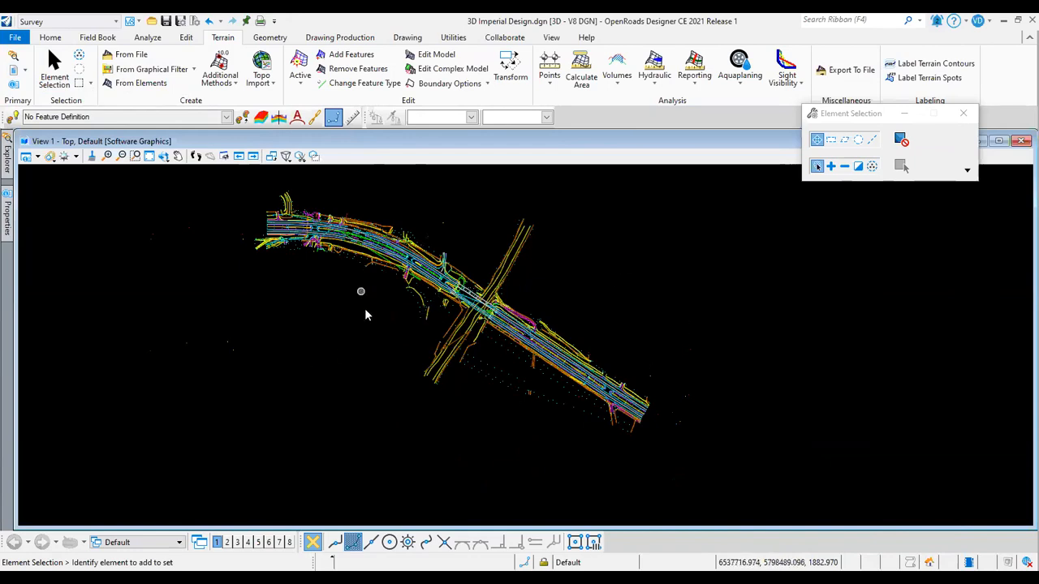
middle_drag(361, 292, 365, 309)
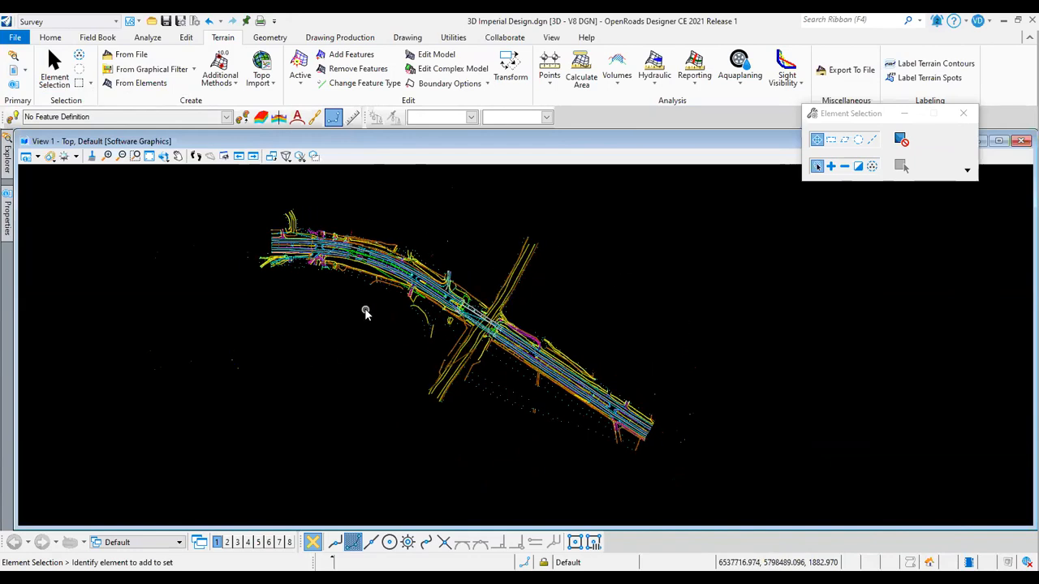
Create a new terrain filter in the 3D Imperial Design file using the Graphical Filter Manager.
click(193, 70)
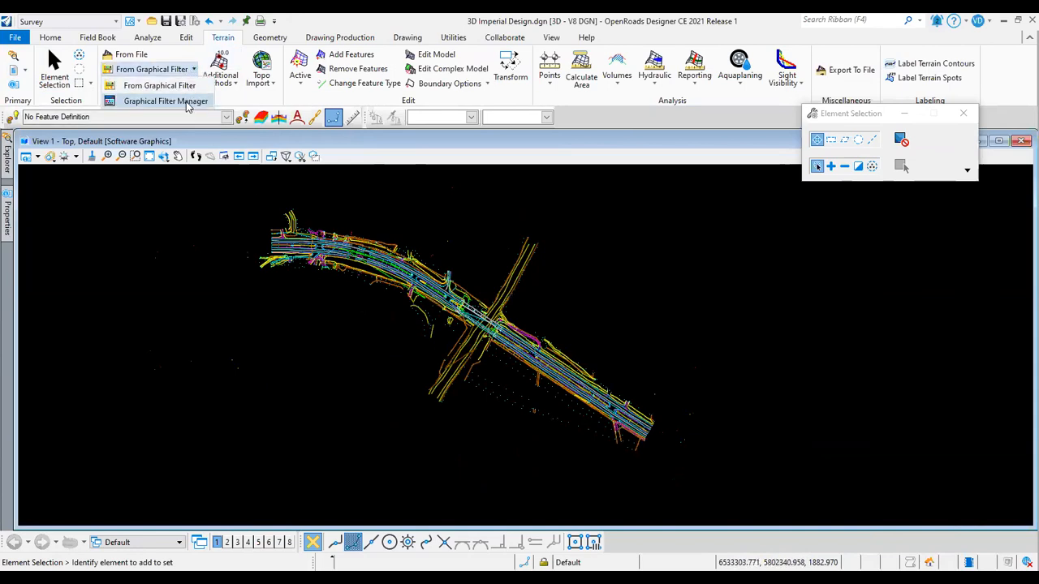
click(179, 102)
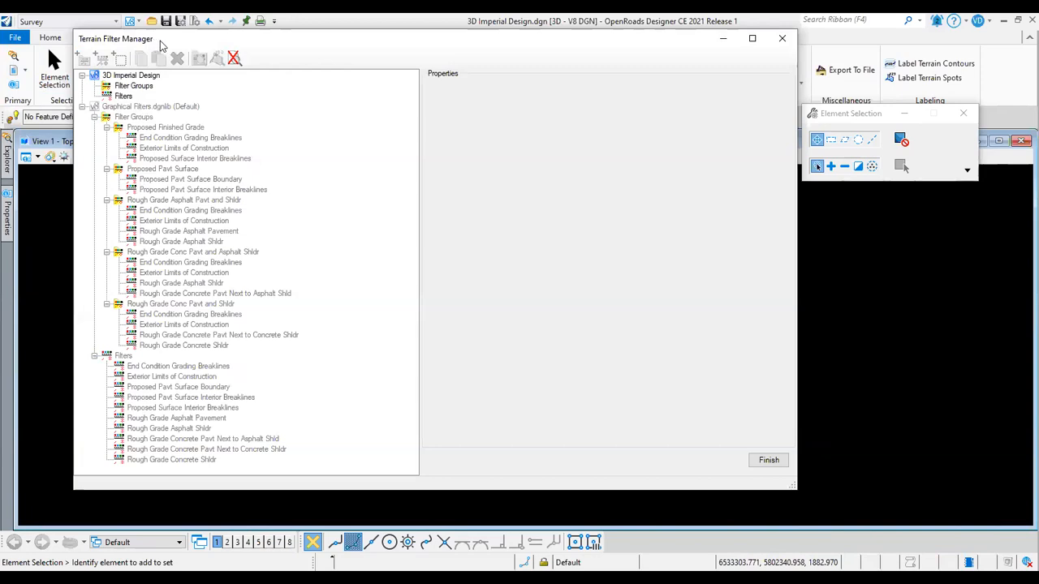
drag(157, 40, 196, 44)
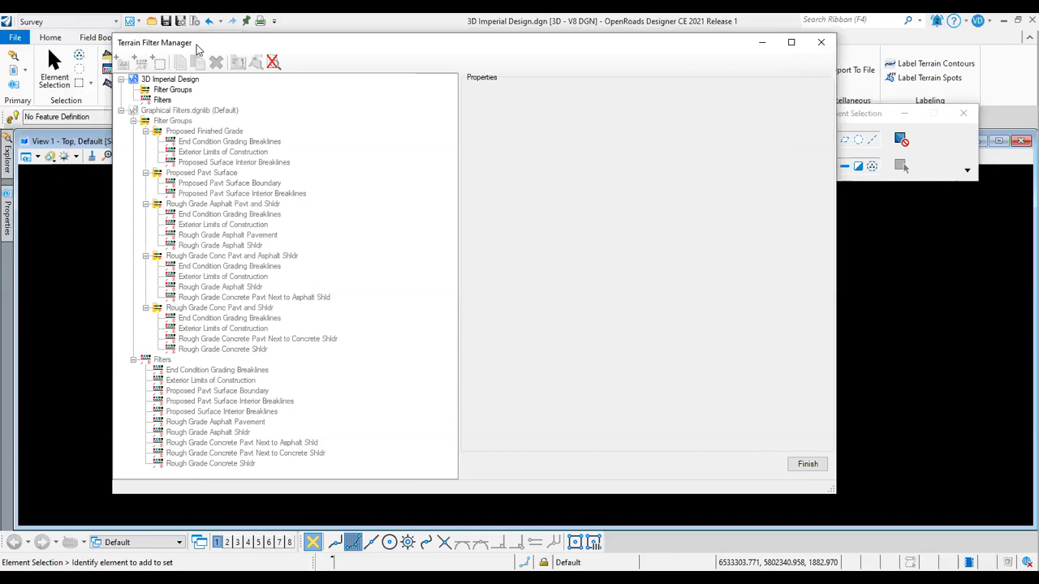
right_click(180, 104)
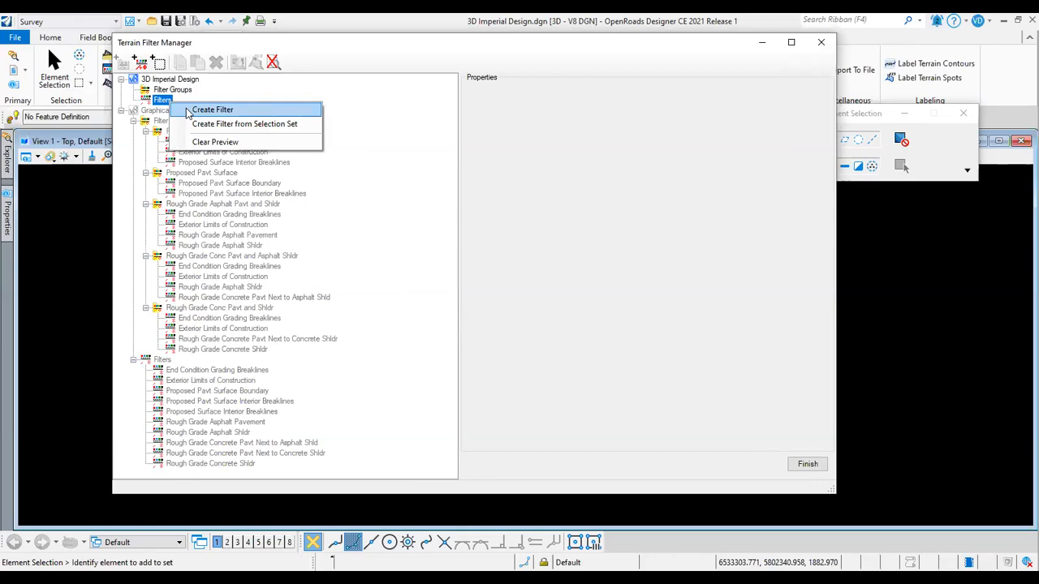
click(271, 111)
Move the Terrain Filter Manager clear of the drawing and examine the linework around the road crossing.
drag(506, 47, 553, 416)
scroll(445, 286, up, 5)
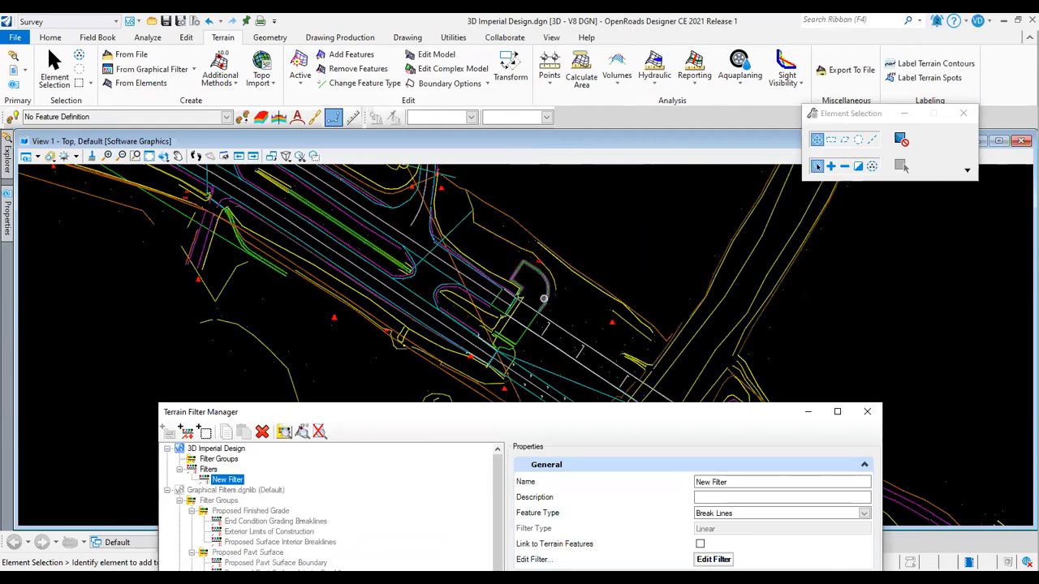
scroll(543, 298, up, 3)
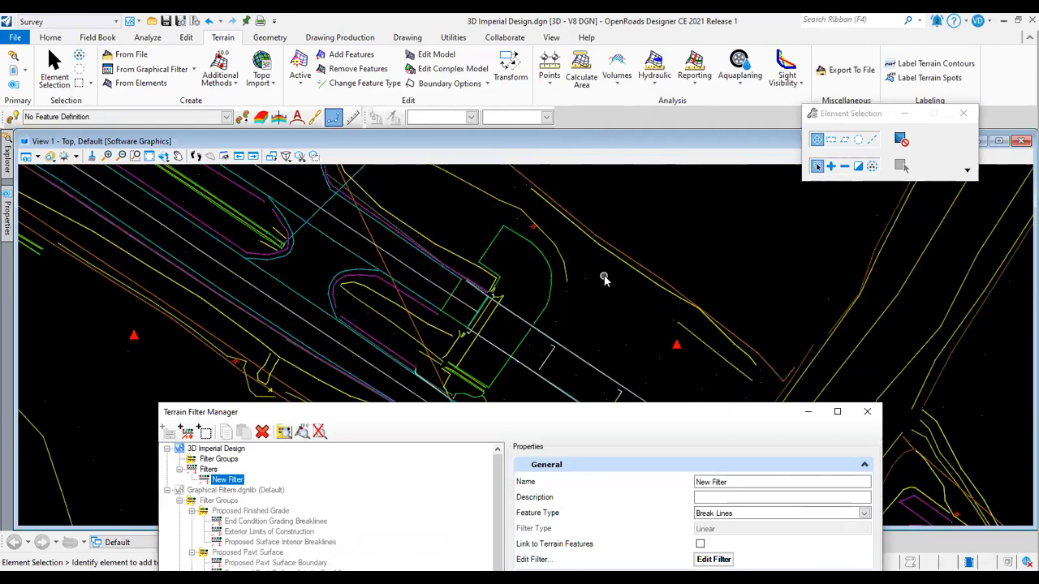
scroll(608, 313, down, 4)
scroll(604, 277, down, 1)
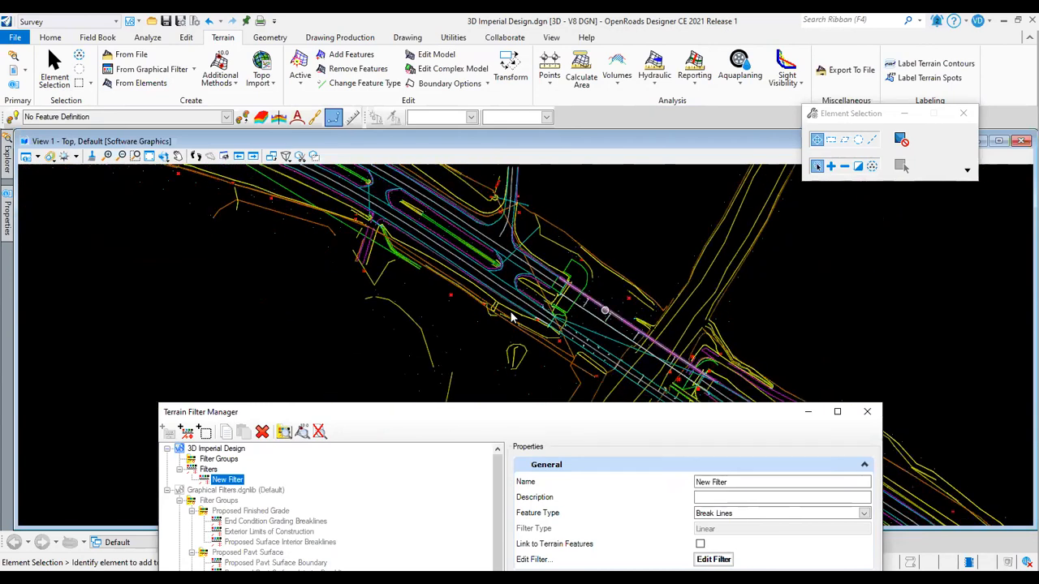
middle_drag(526, 365, 494, 321)
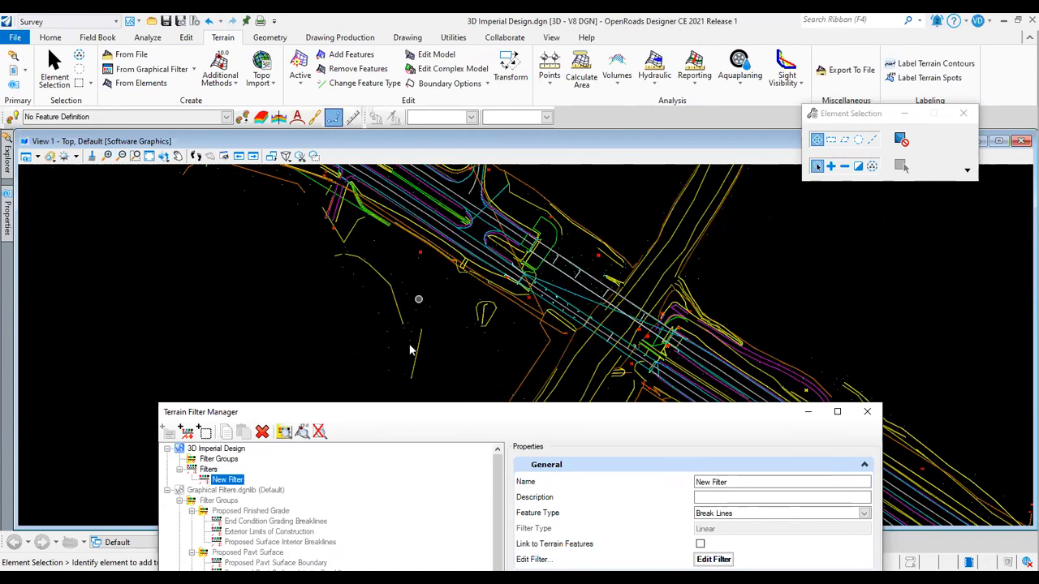
Reposition the Terrain Filter Manager and Element Selection windows so the new filter's properties are fully visible.
middle_drag(377, 252, 368, 297)
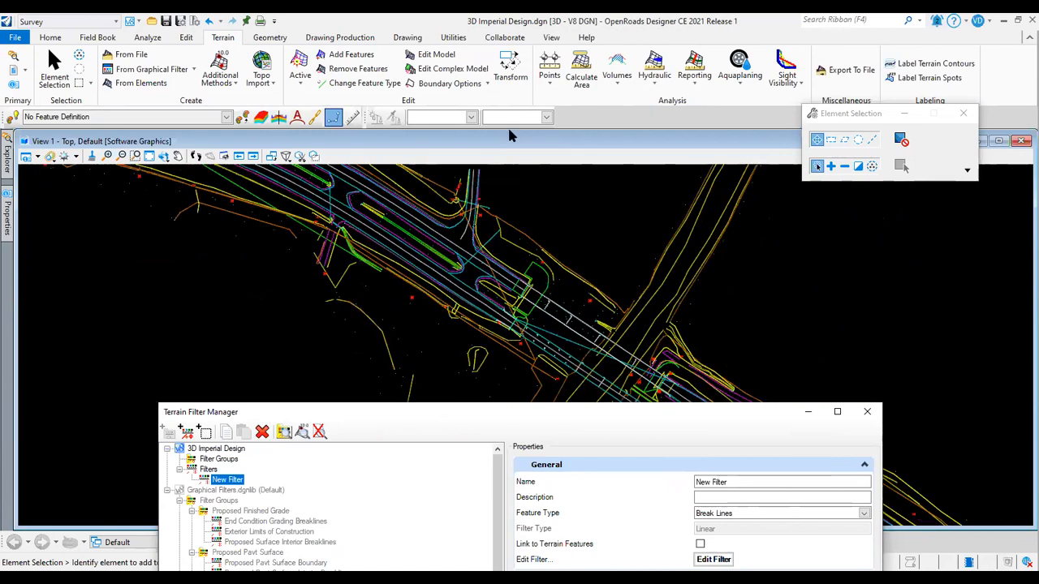
drag(518, 411, 509, 73)
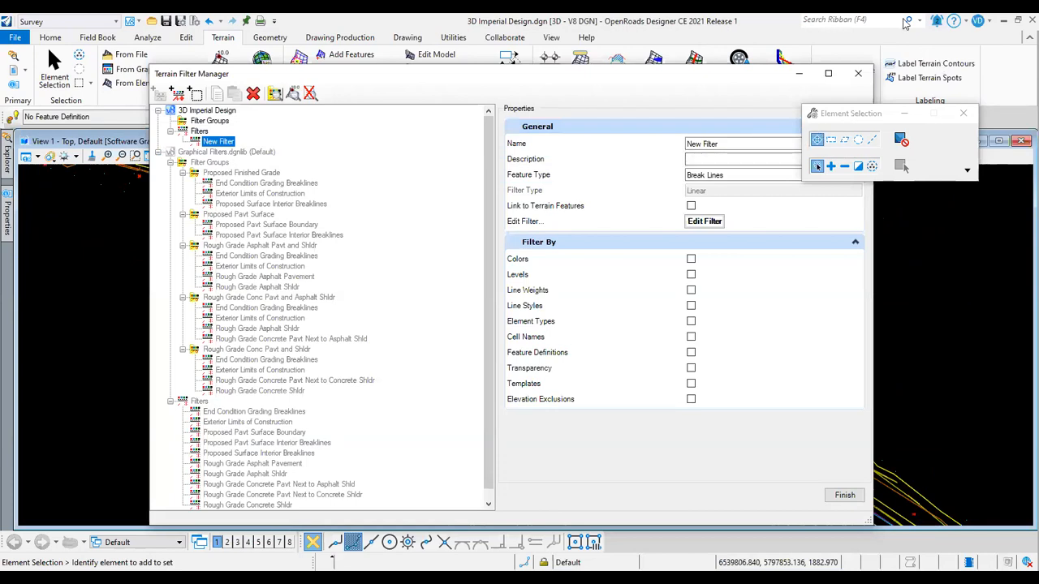
drag(852, 114, 897, 24)
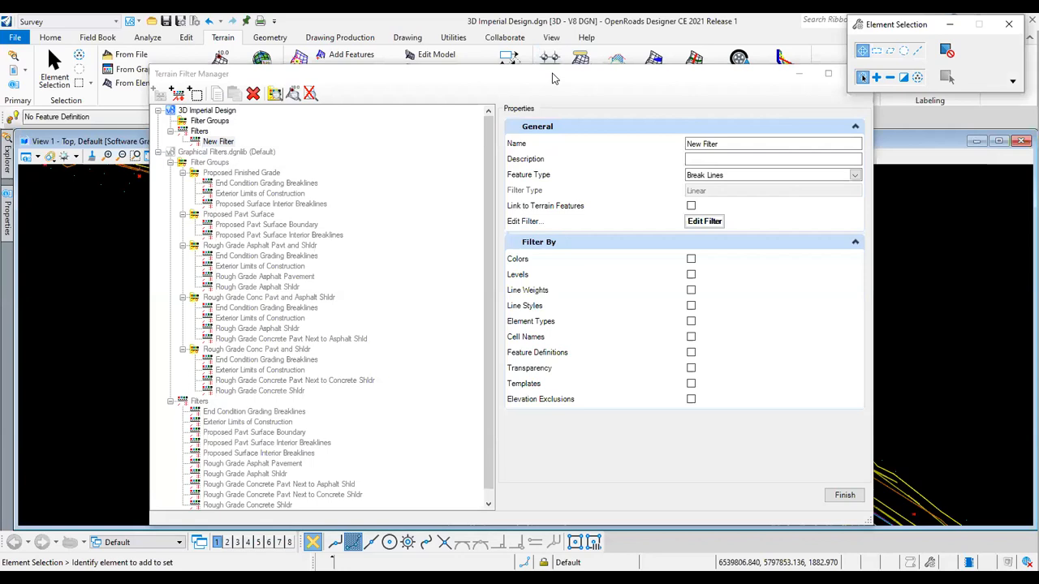
drag(549, 78, 521, 60)
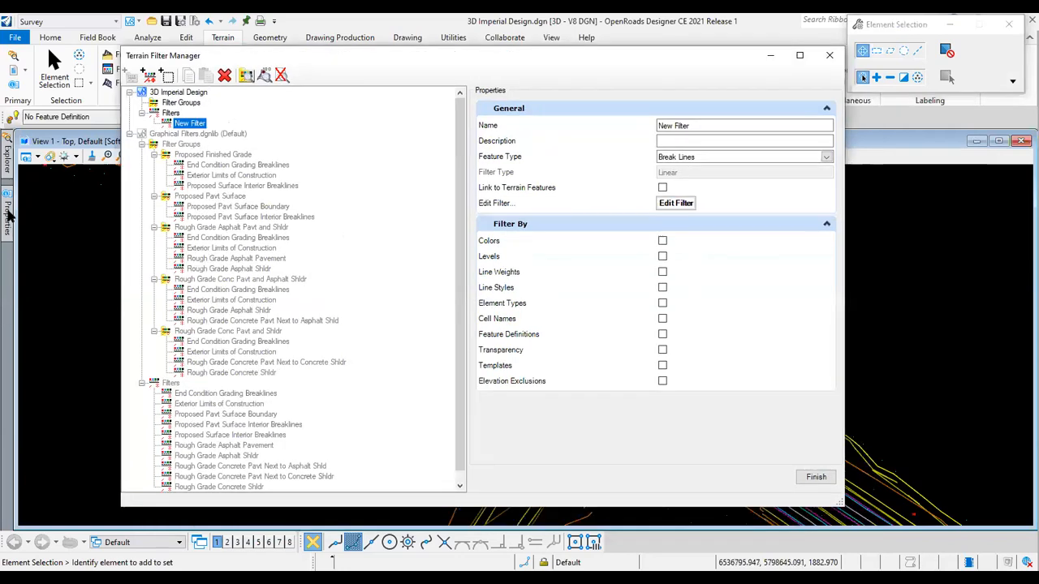
click(8, 160)
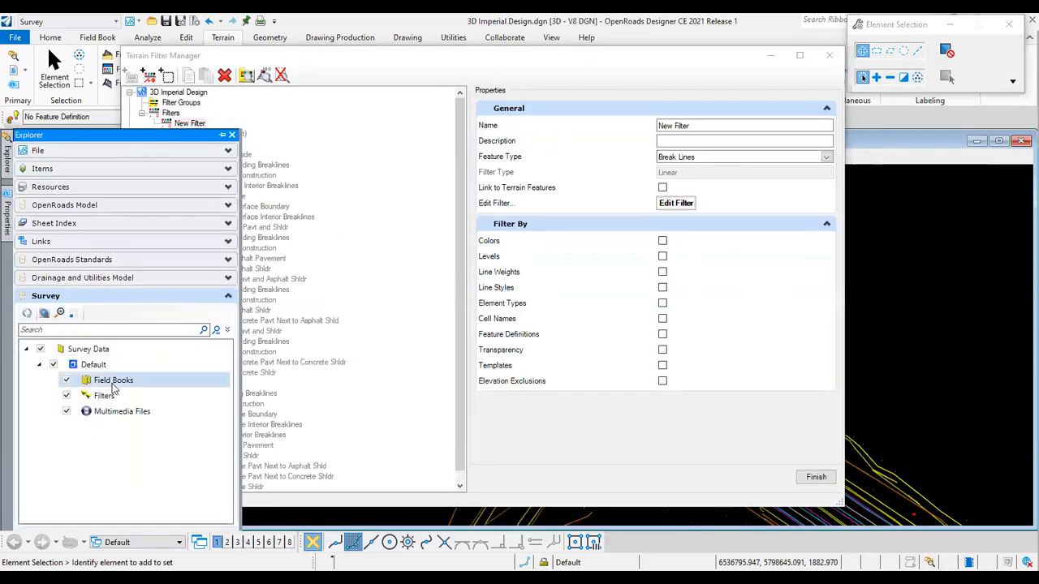
click(261, 320)
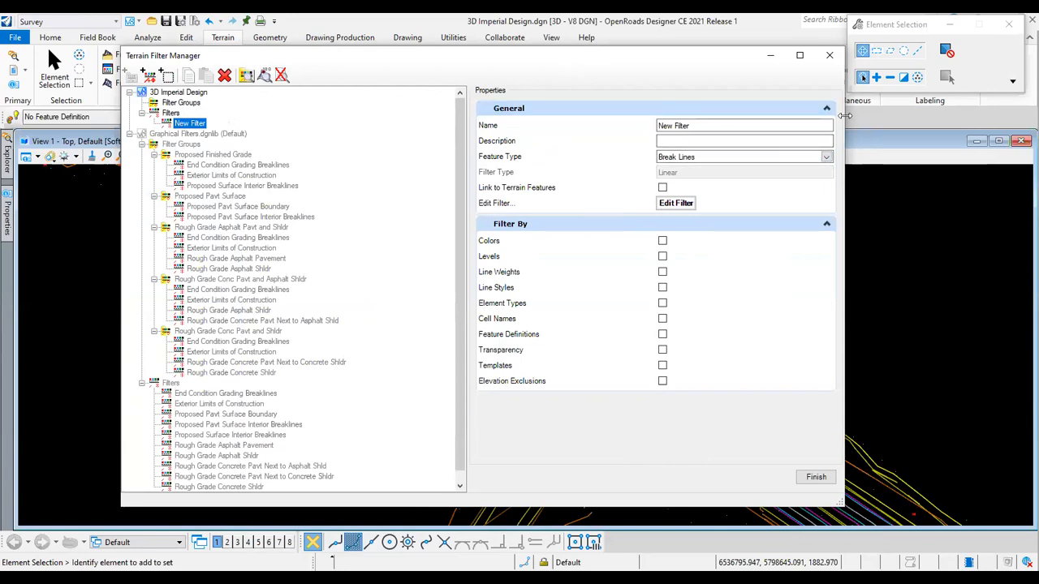
Narrow the Terrain Filter Manager, move it aside to uncover the drawing, and name the new filter Breakline.
drag(844, 115, 667, 115)
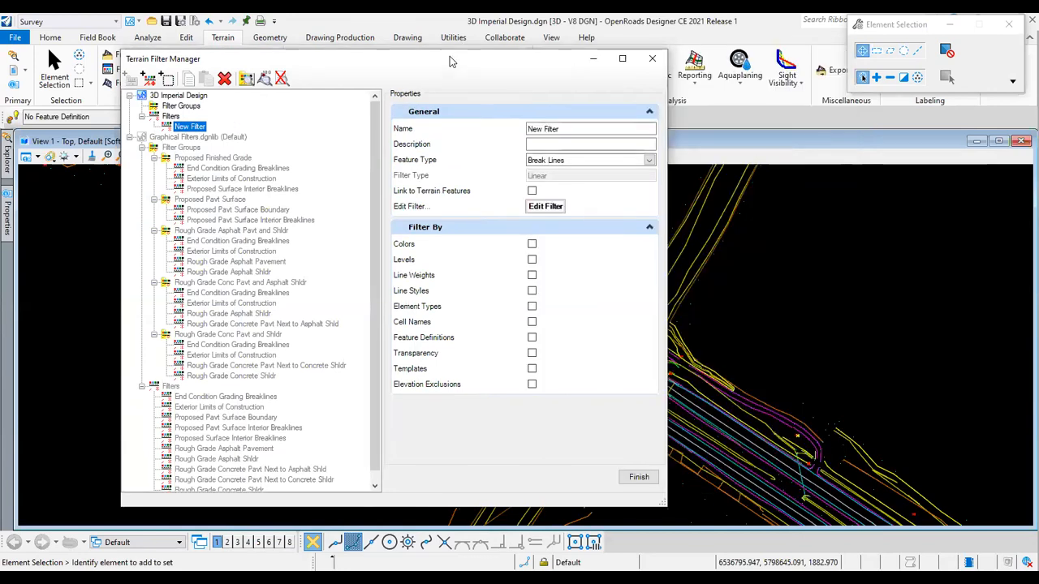
drag(450, 56, 375, 49)
text(Breakline)
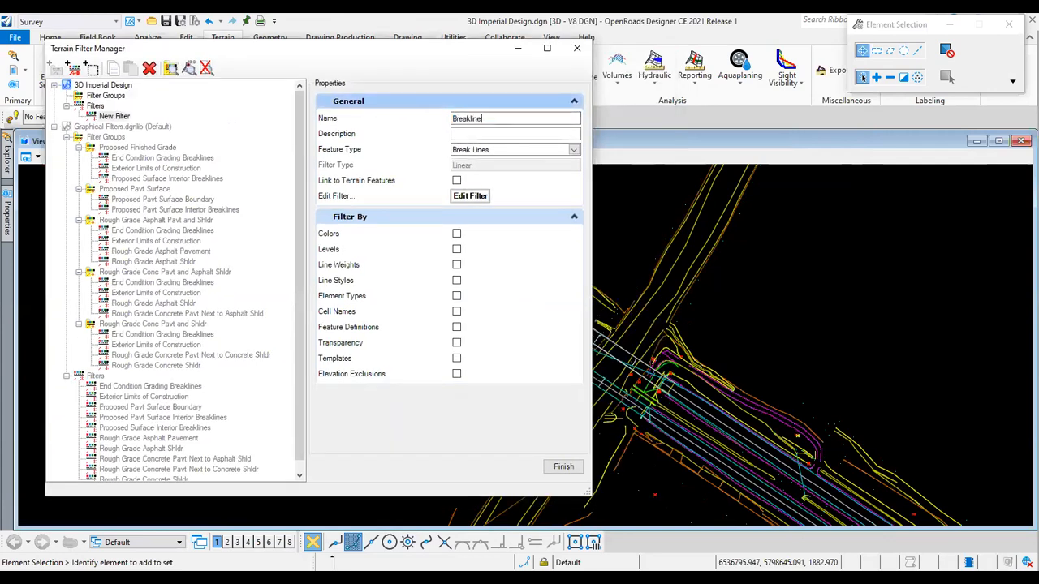
key(Return)
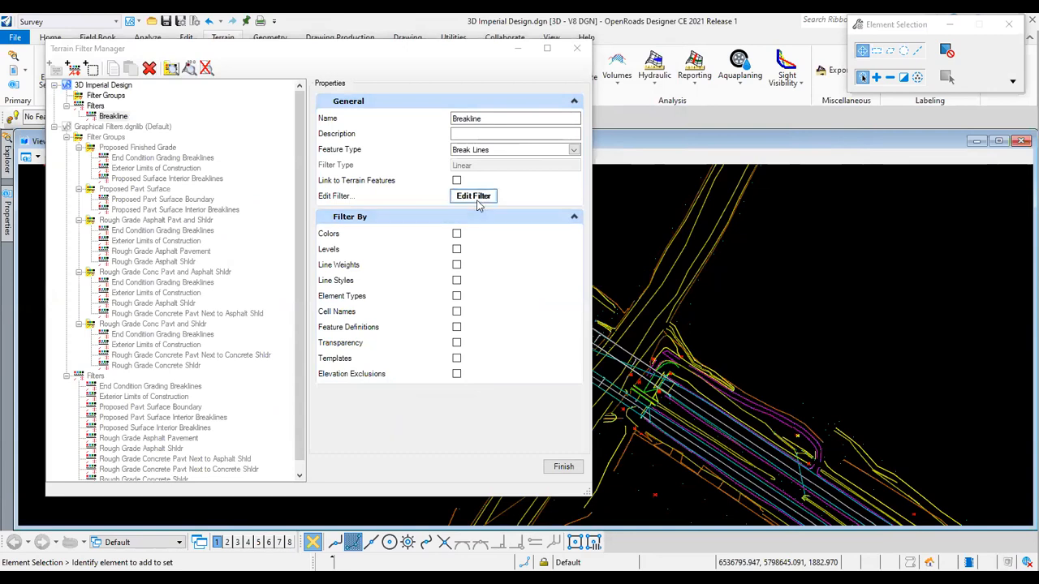
Open the level criteria of the Breakline filter and examine which levels the road and terrain lines in the drawing use.
click(479, 201)
click(88, 123)
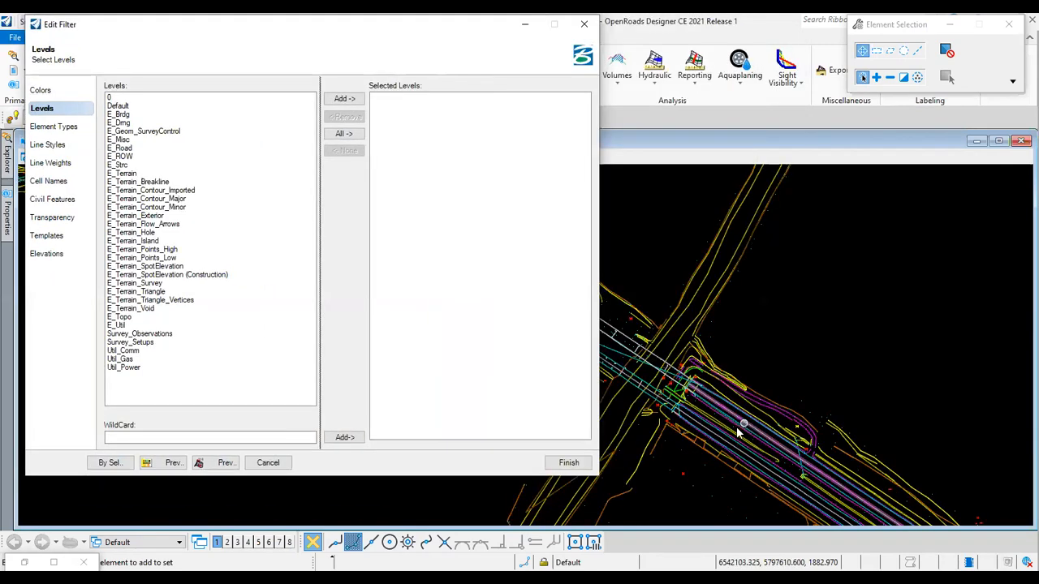
scroll(736, 427, up, 3)
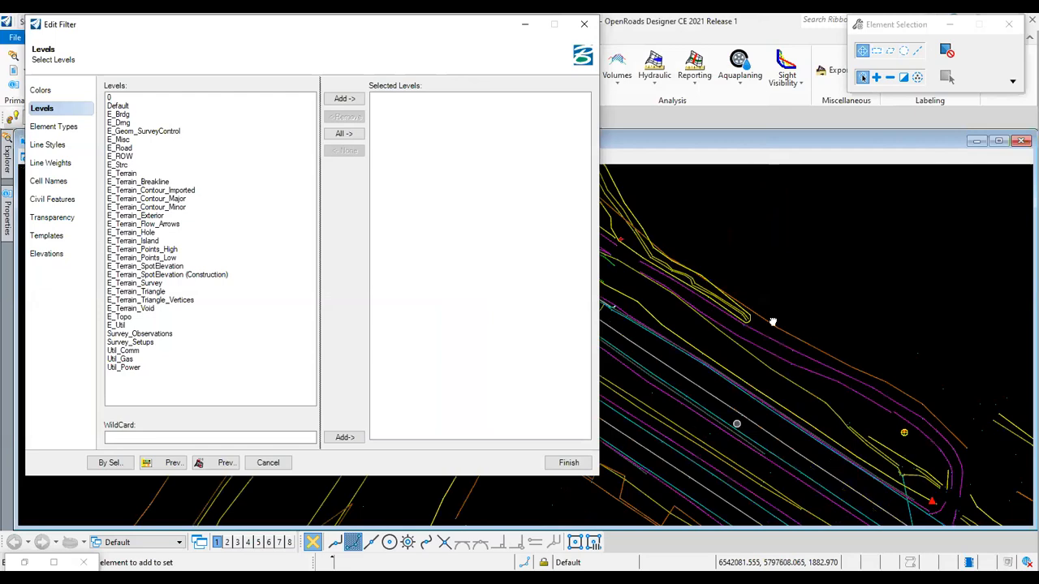
middle_drag(737, 424, 773, 322)
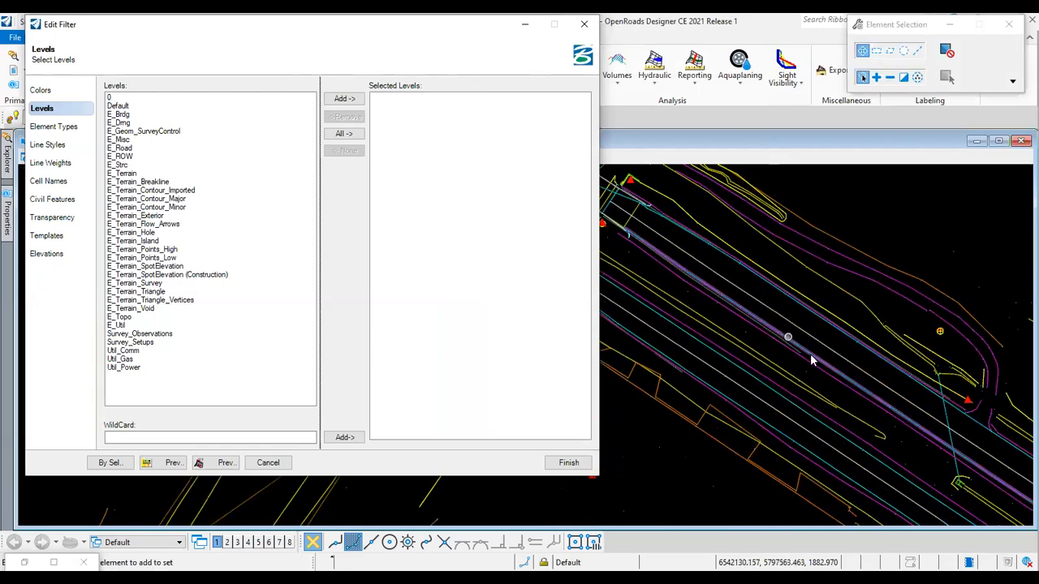
mouse_move(815, 355)
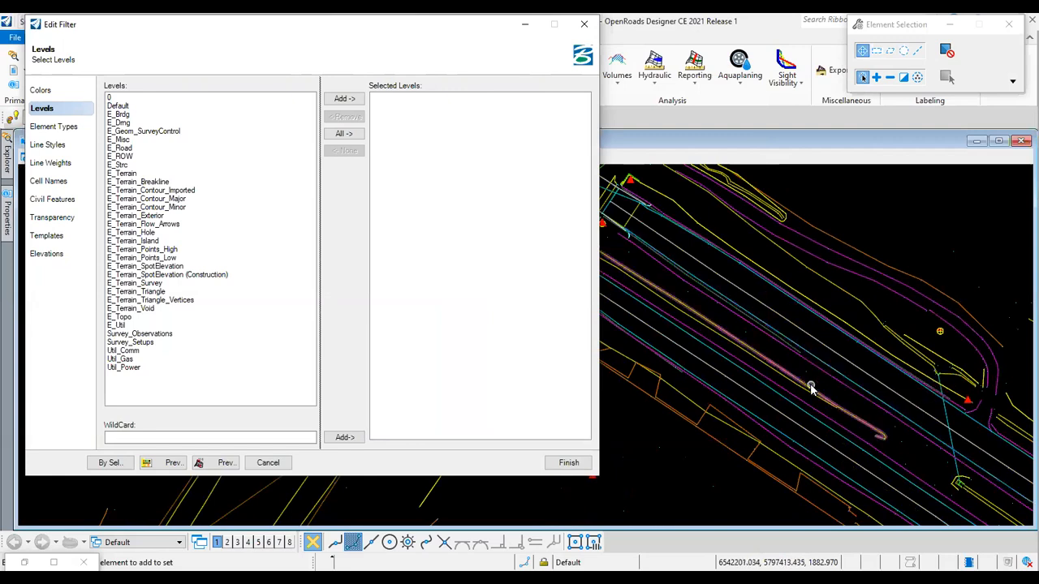
mouse_move(811, 388)
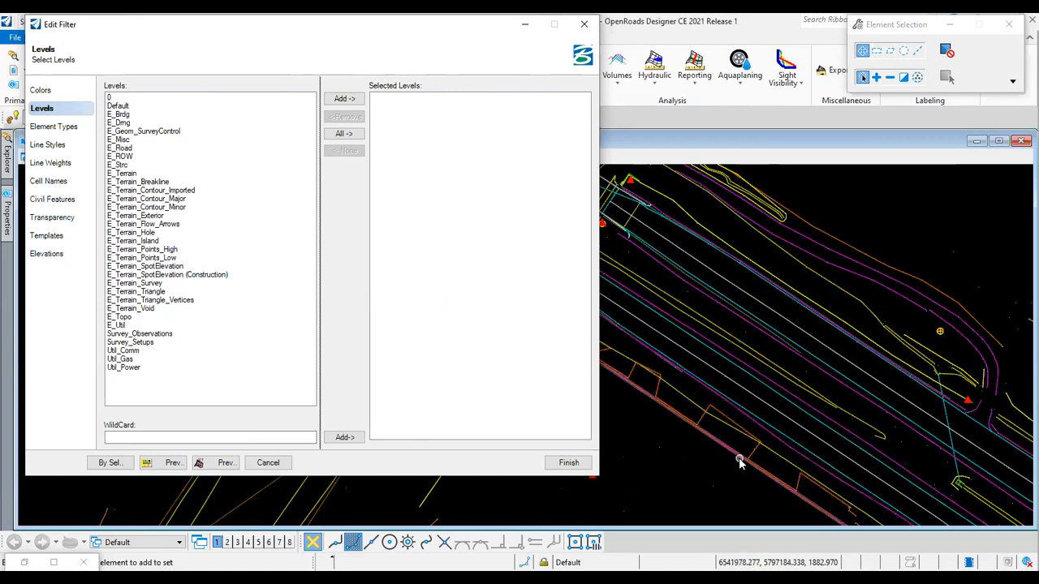
mouse_move(739, 462)
mouse_move(743, 432)
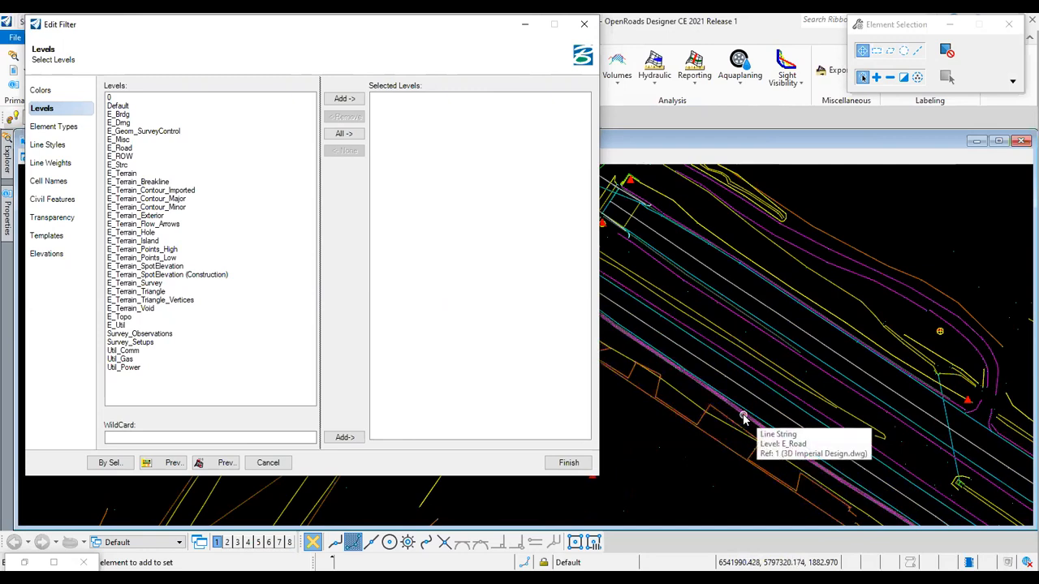
Add the levels E_Terrain_Breakline, E_Road and E_Topo to the Breakline filter and finish it.
drag(379, 26, 409, 26)
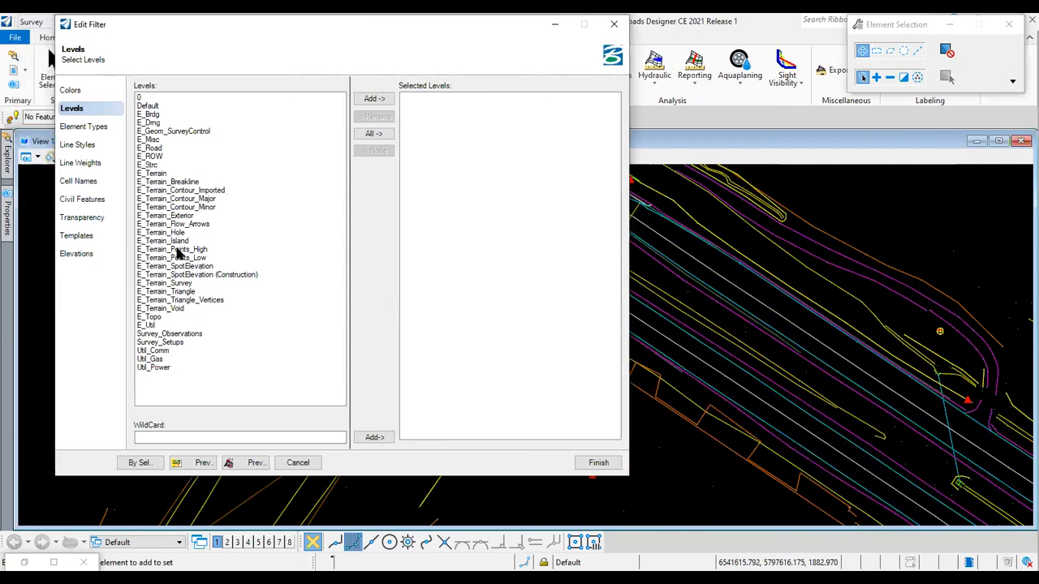
click(163, 182)
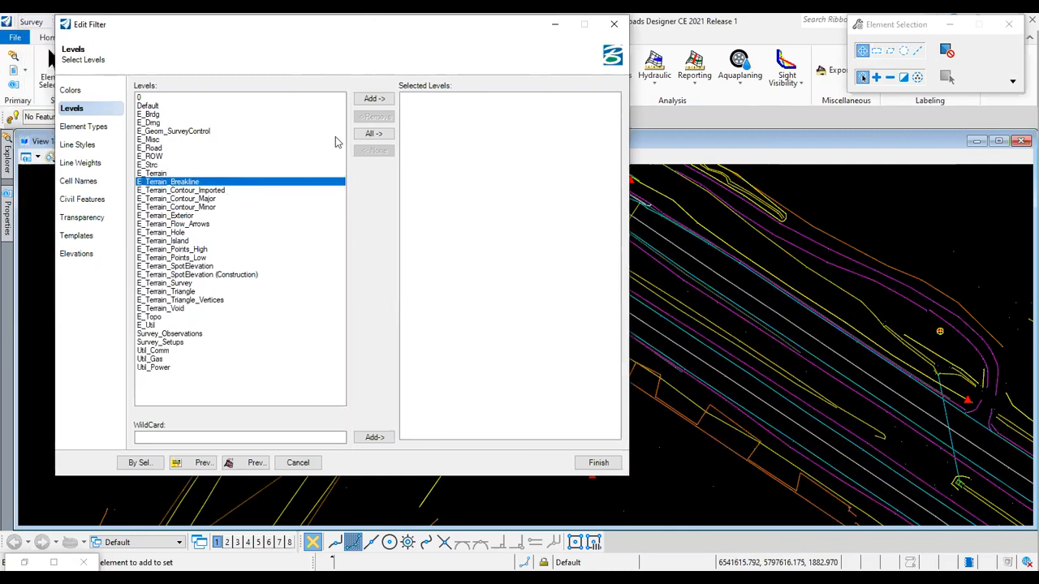
click(373, 99)
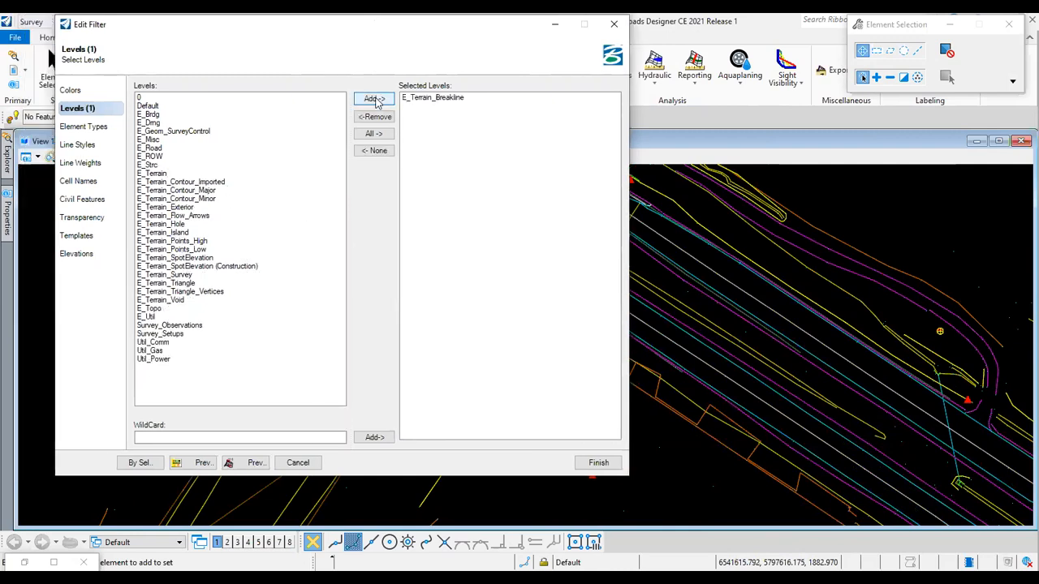
click(155, 148)
click(371, 99)
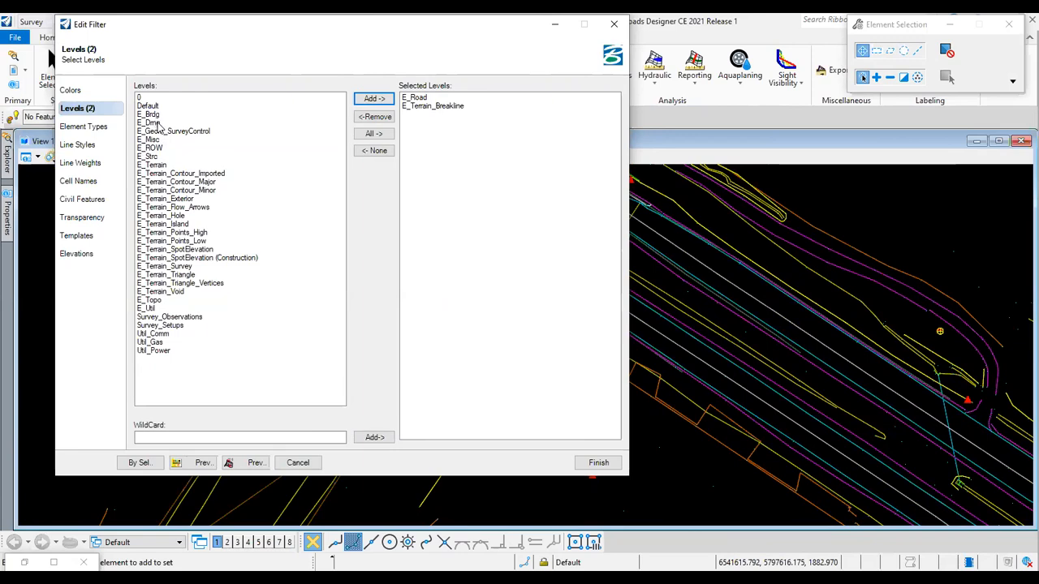
click(151, 300)
click(374, 99)
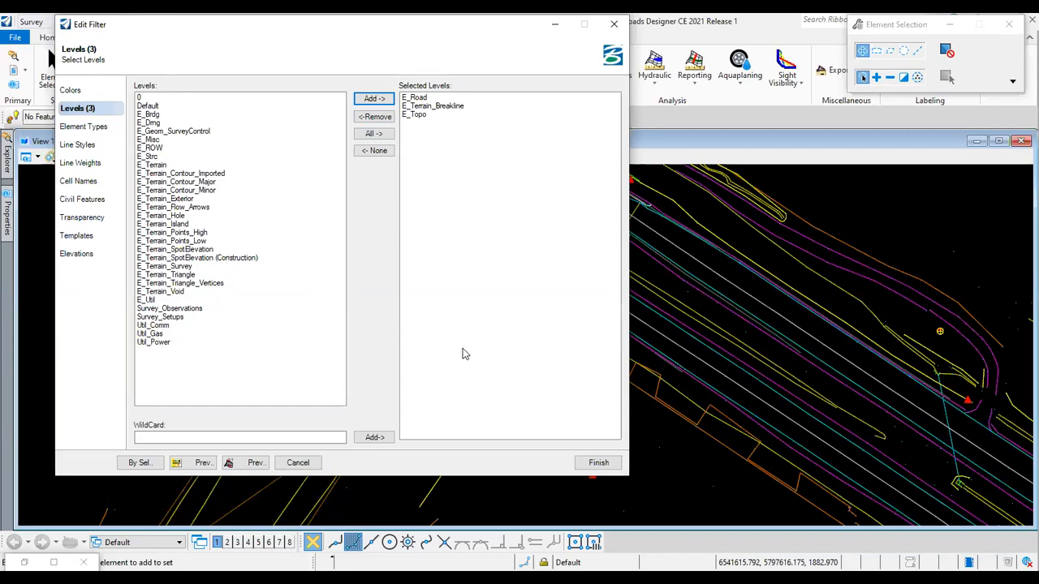
click(596, 463)
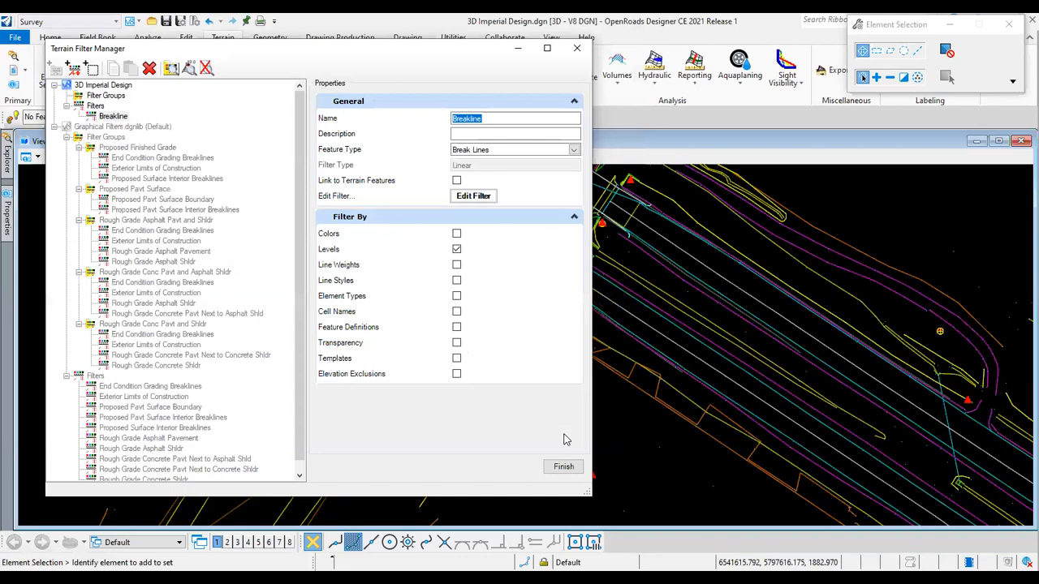
click(564, 468)
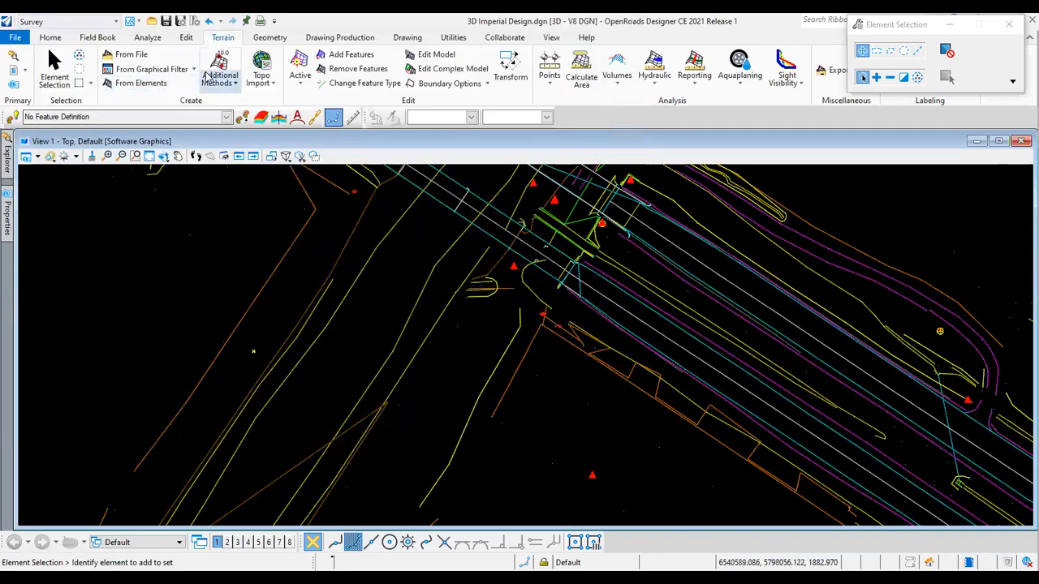
Create another terrain filter in the design file with feature type Spot and name it Spot.
click(194, 69)
click(164, 99)
right_click(94, 96)
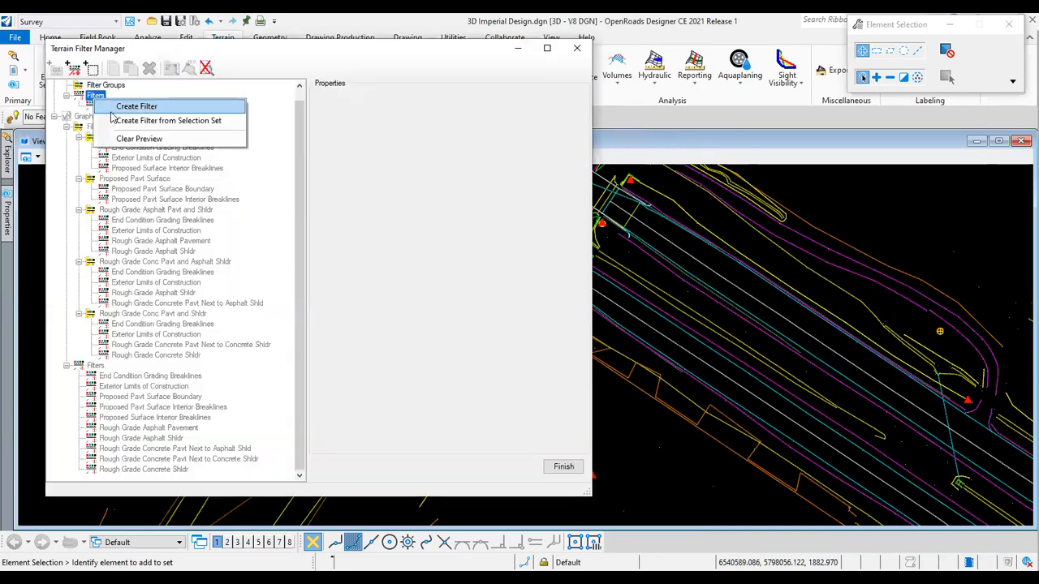
click(130, 108)
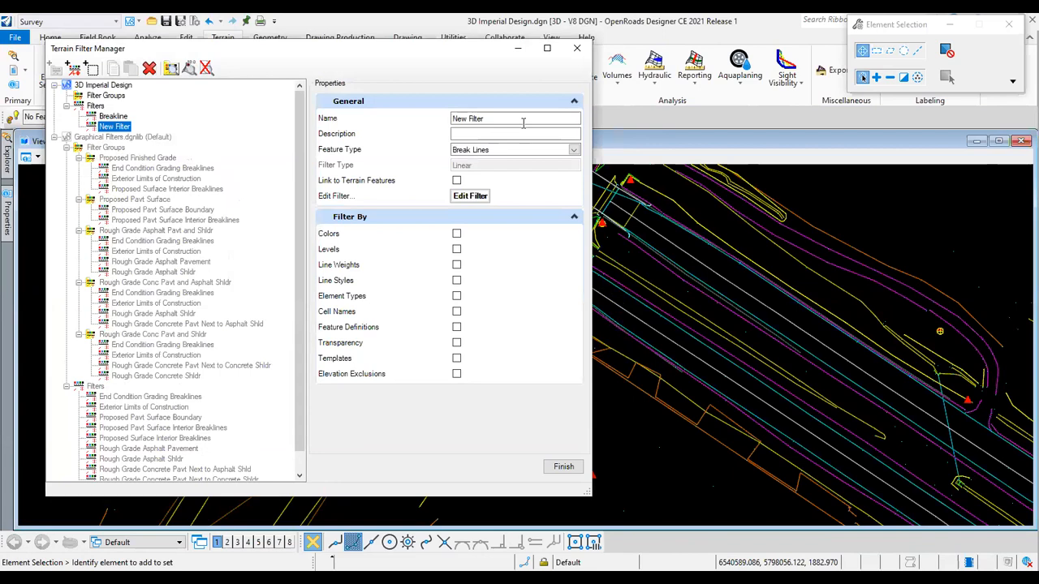
click(574, 152)
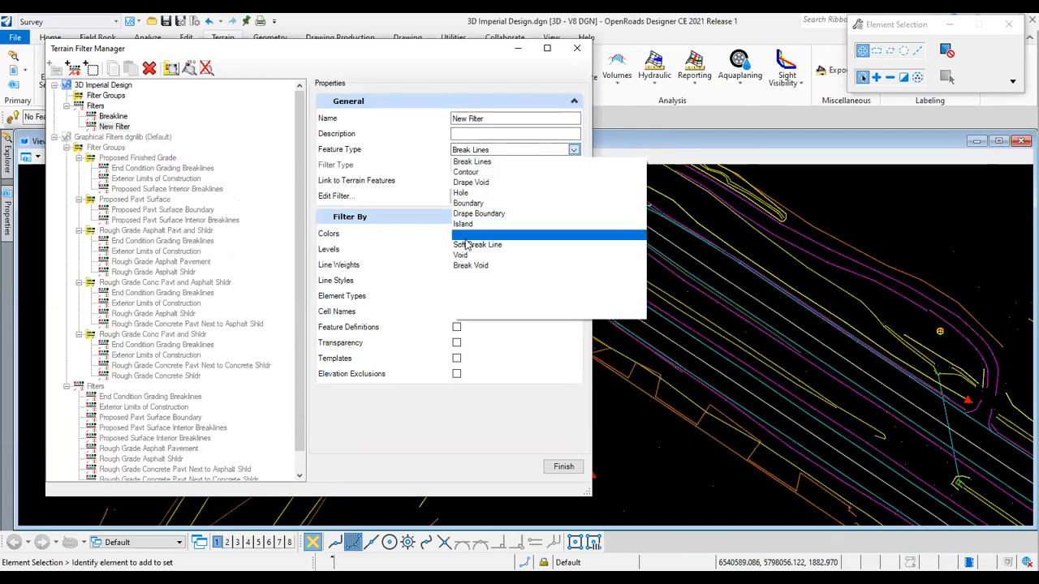
click(506, 118)
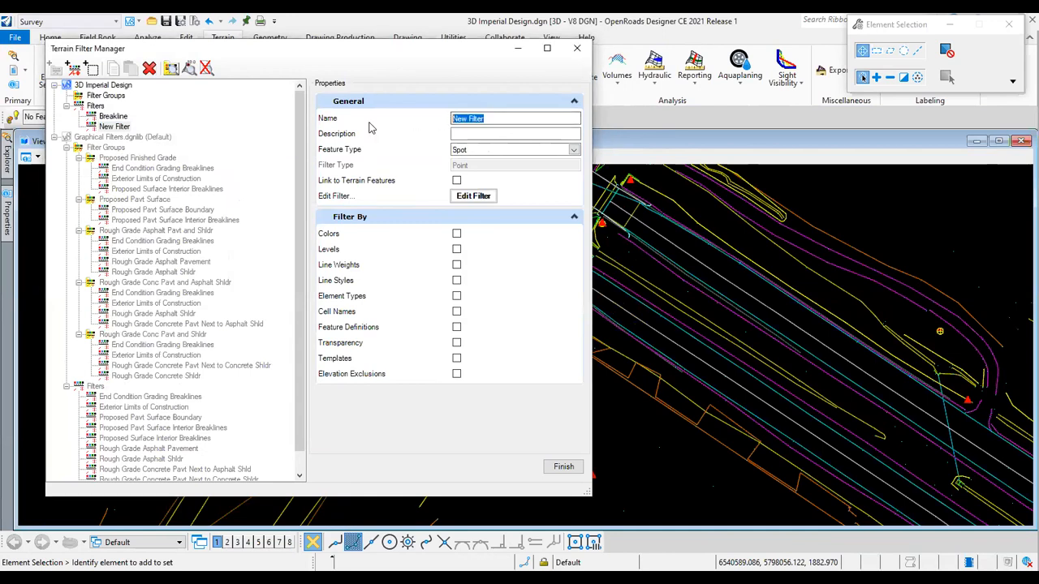
text(Spot)
click(563, 467)
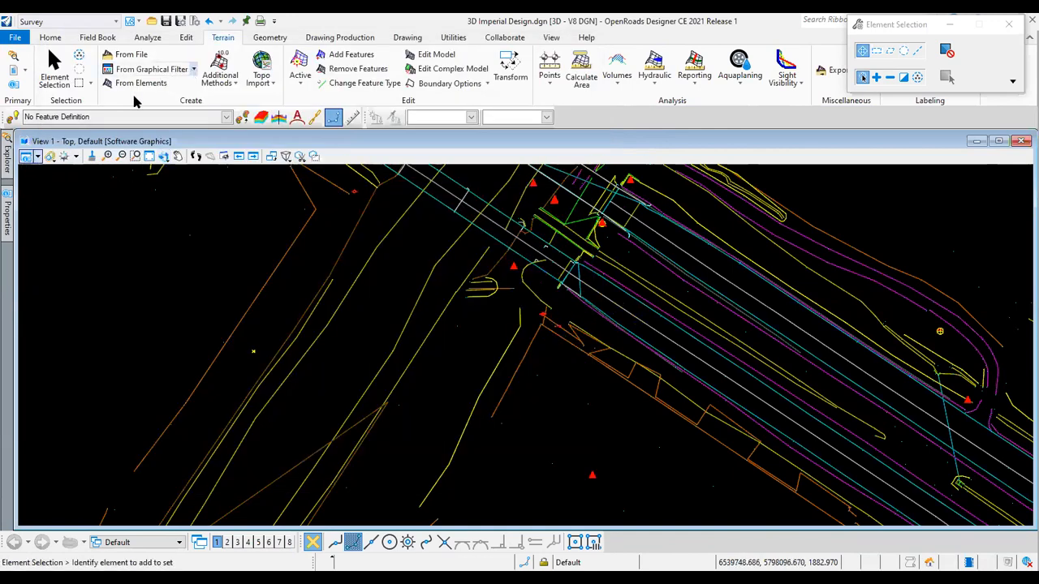
Add the levels E_Terrain_Points_High, E_Terrain_Points_Low and E_Terrain_SpotElevation to the Spot filter's level criteria.
click(109, 108)
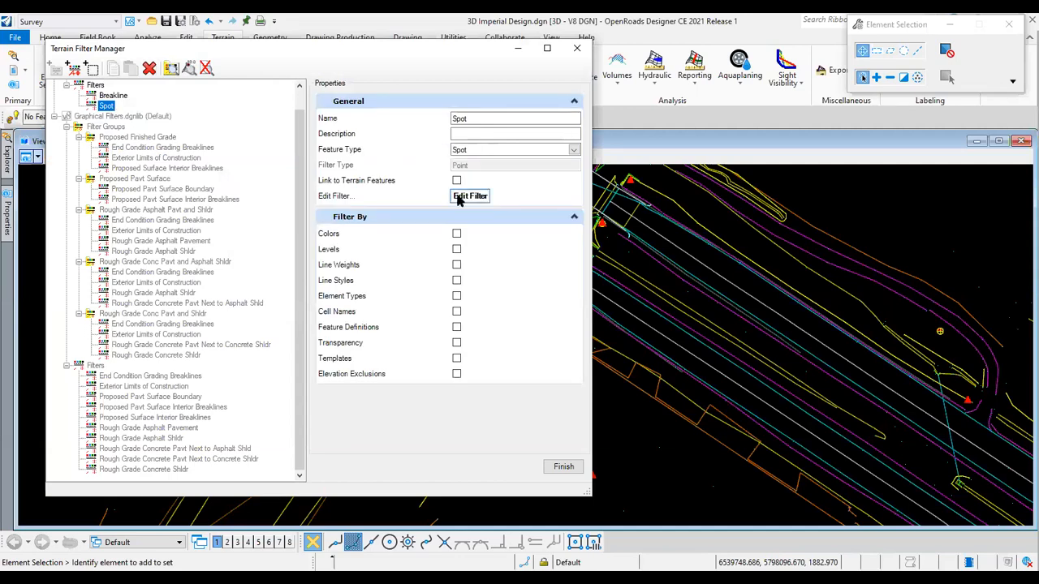
click(469, 198)
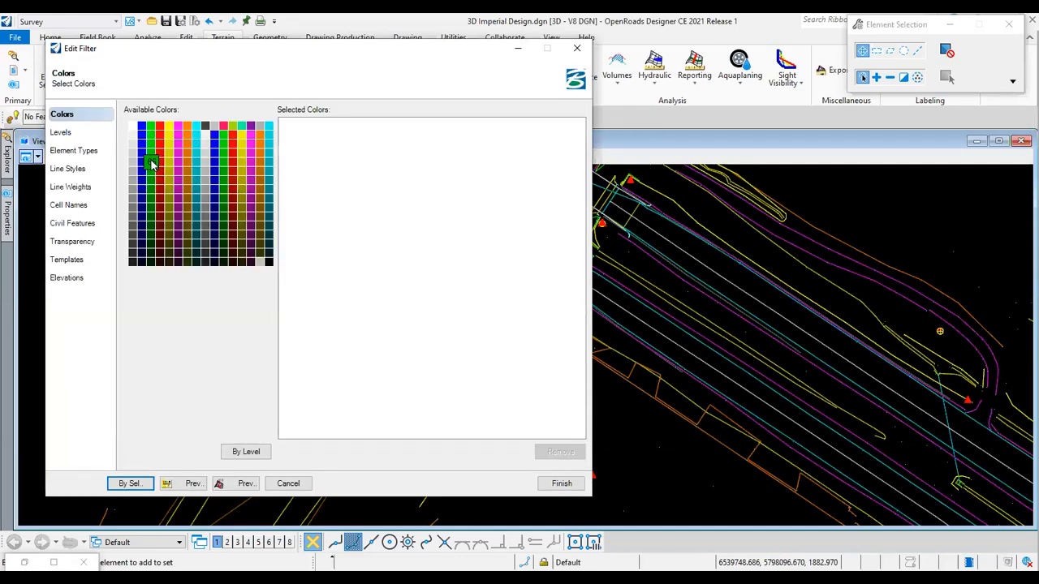
click(64, 135)
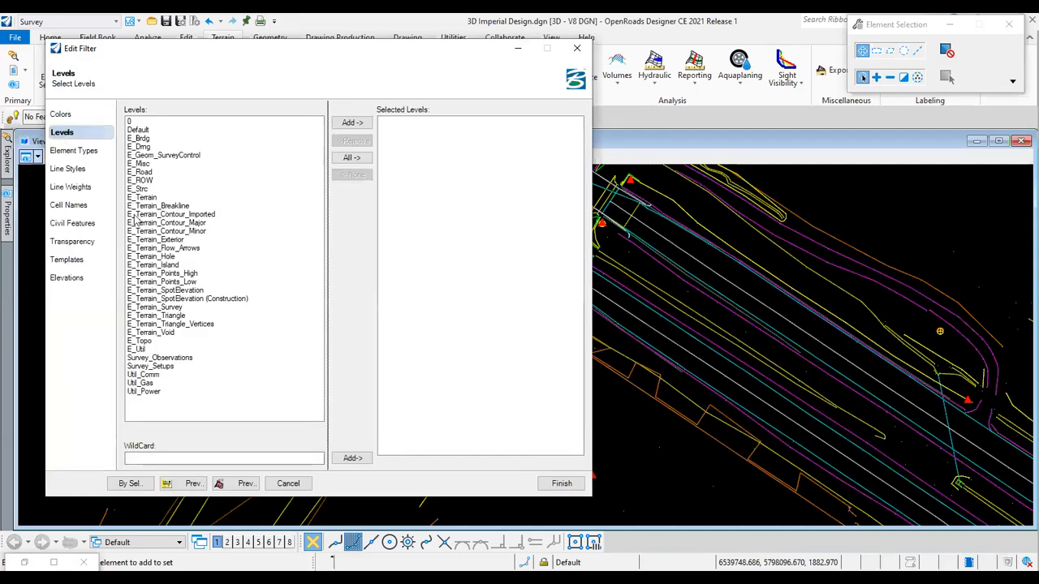
click(190, 276)
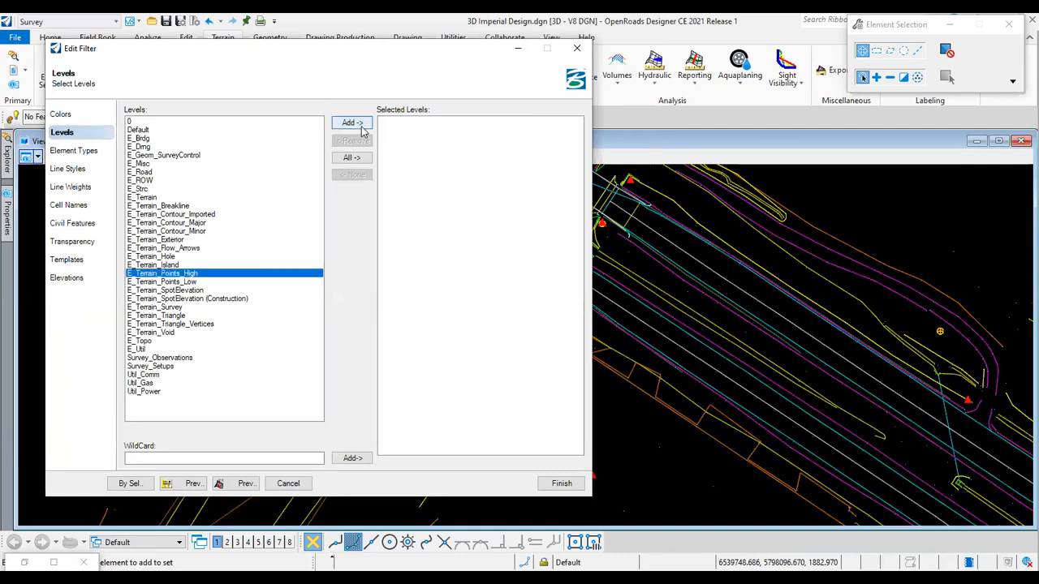
click(351, 123)
click(166, 276)
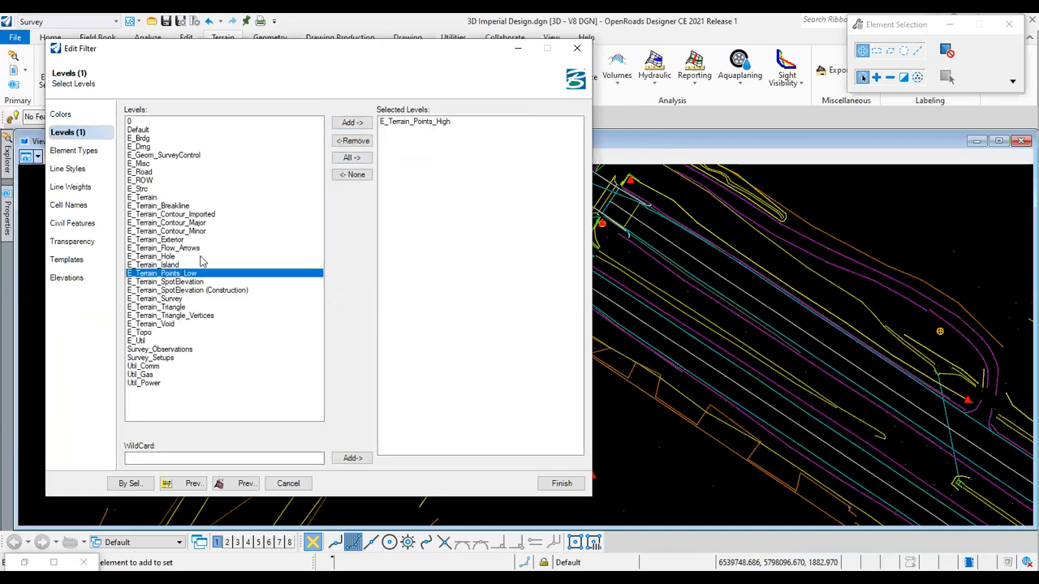
click(352, 122)
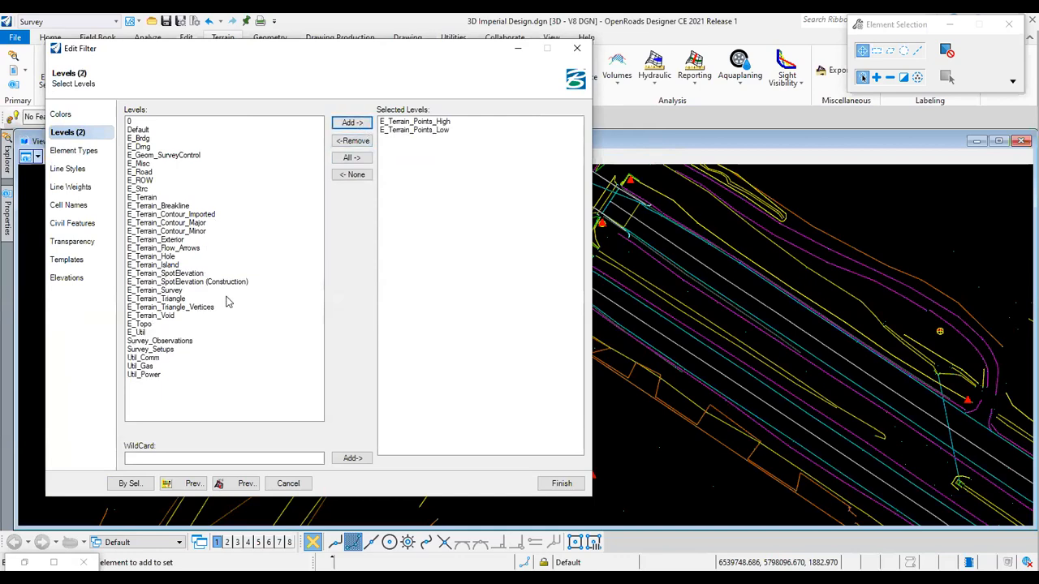
click(194, 275)
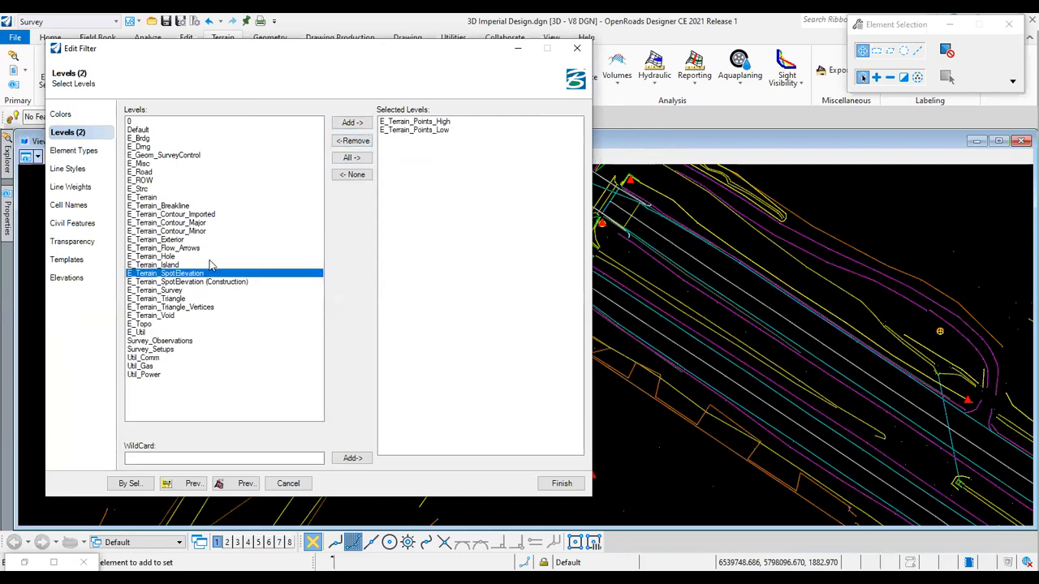
click(339, 124)
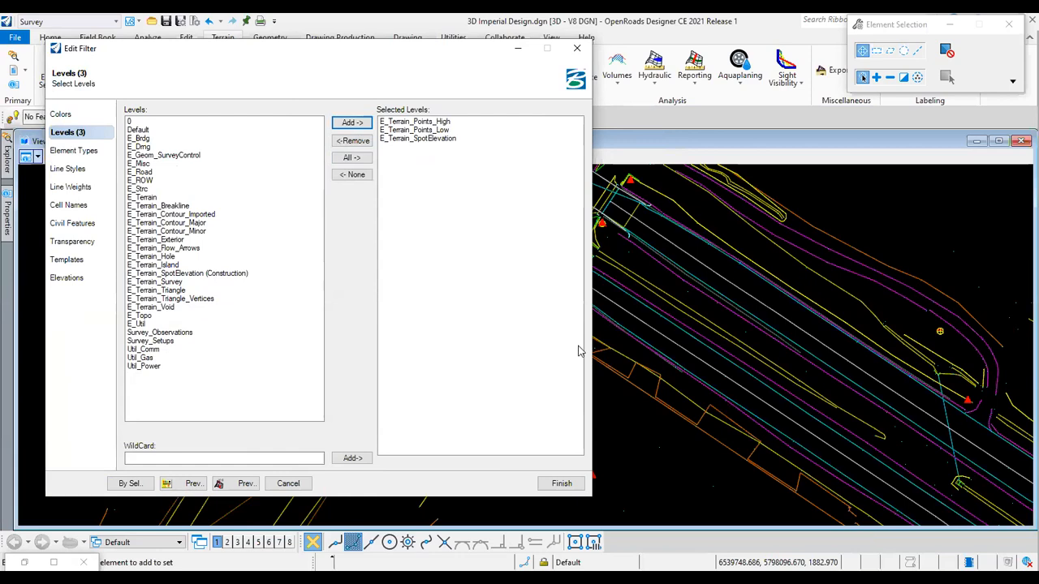
Check the level of the survey points along the road corridor, finish editing the Spot filter and review its available feature types.
mouse_move(745, 332)
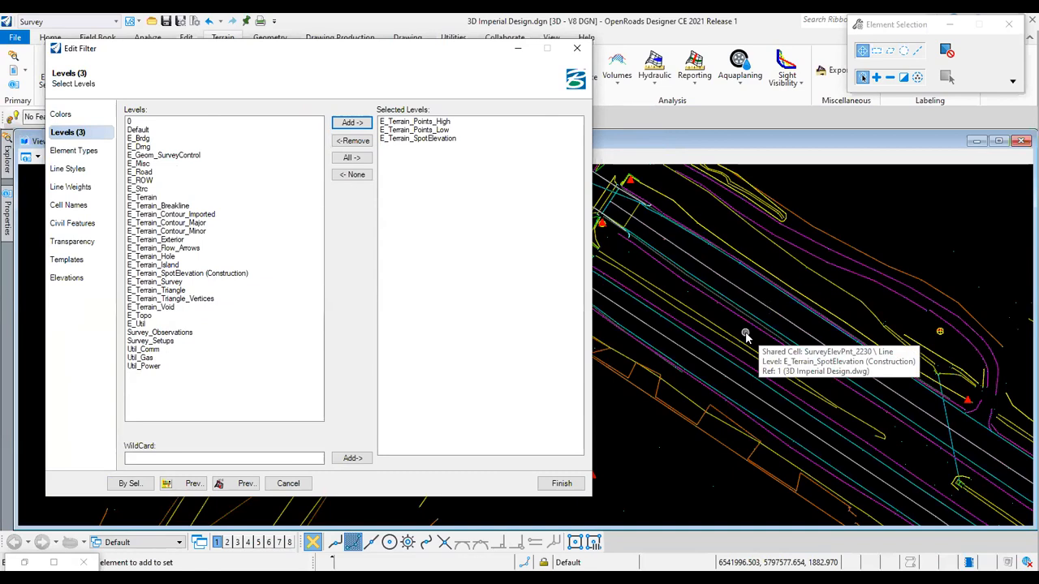
scroll(829, 294, down, 3)
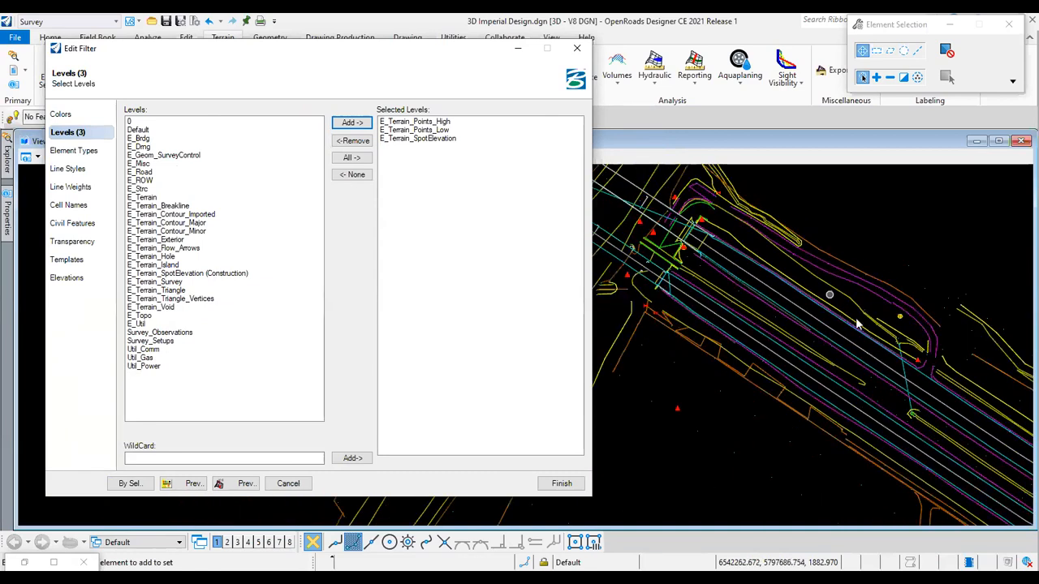
scroll(804, 406, down, 2)
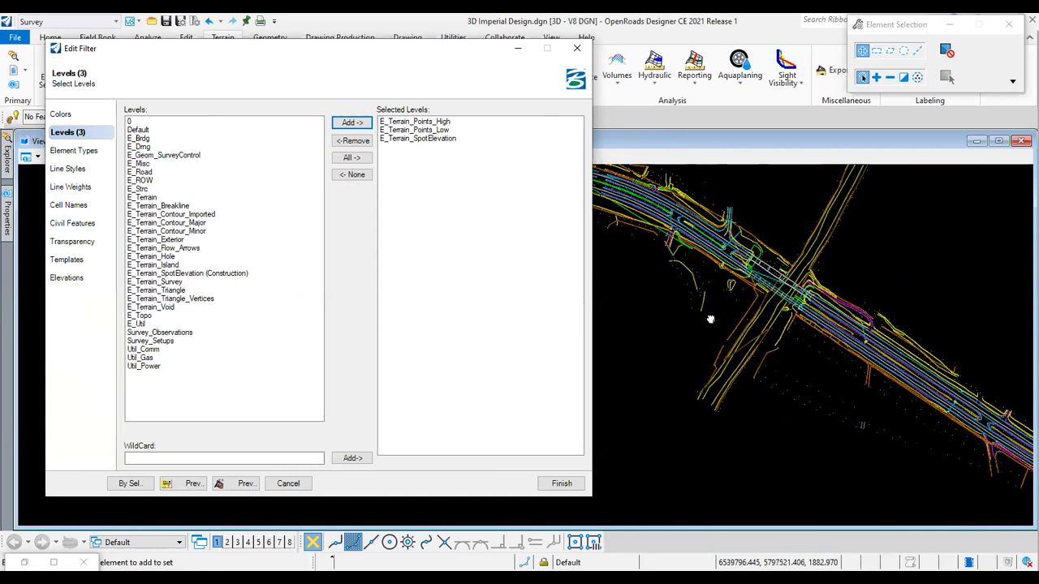
middle_drag(610, 168, 745, 293)
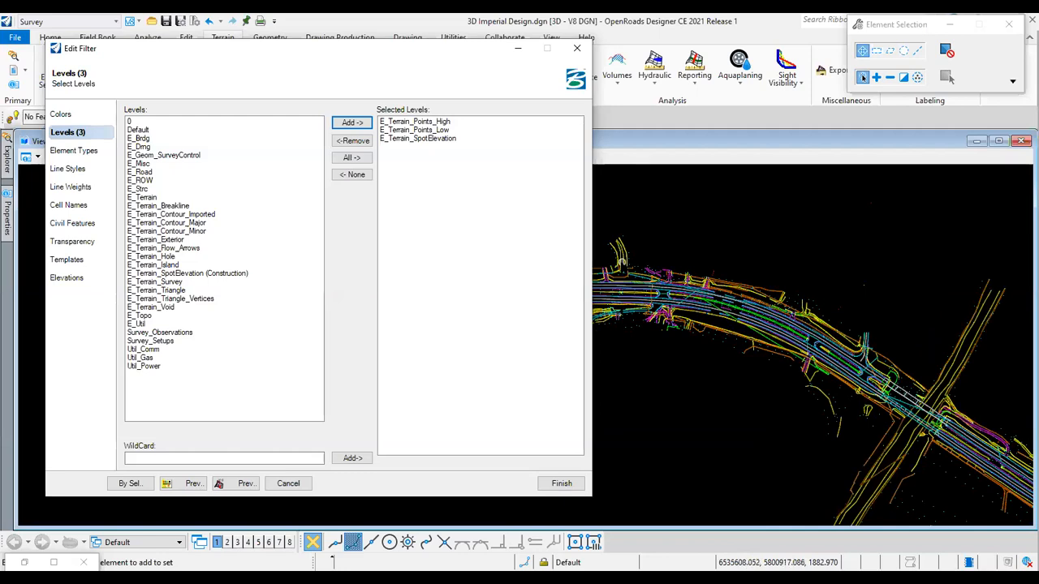
scroll(759, 281, up, 5)
scroll(760, 281, up, 2)
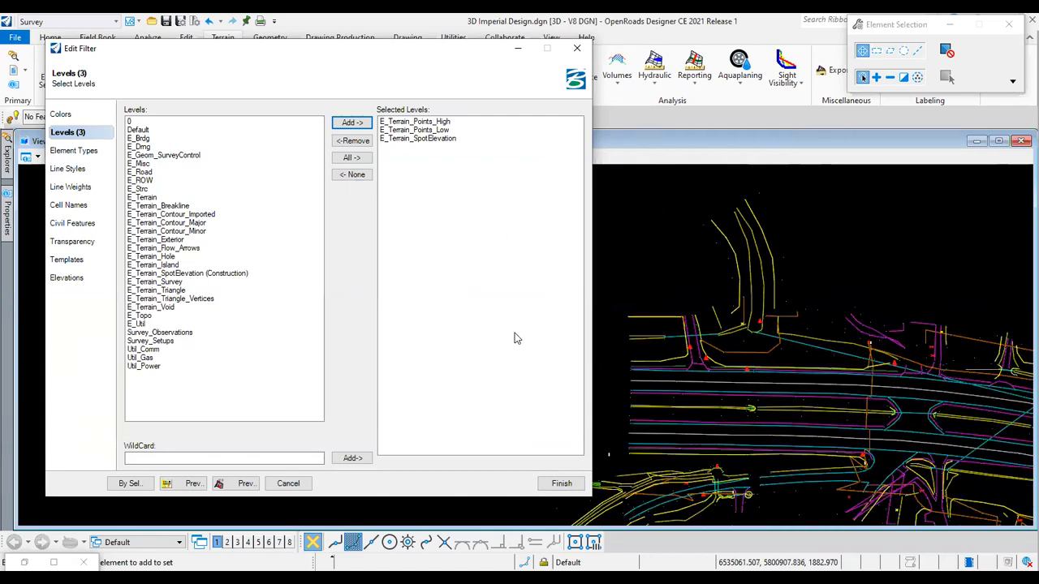
click(554, 483)
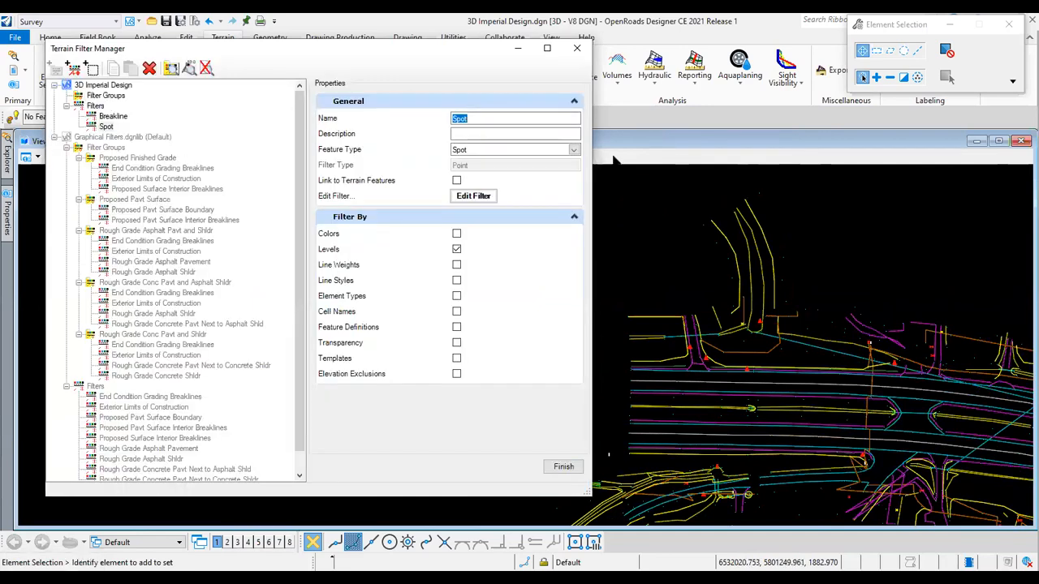
click(570, 153)
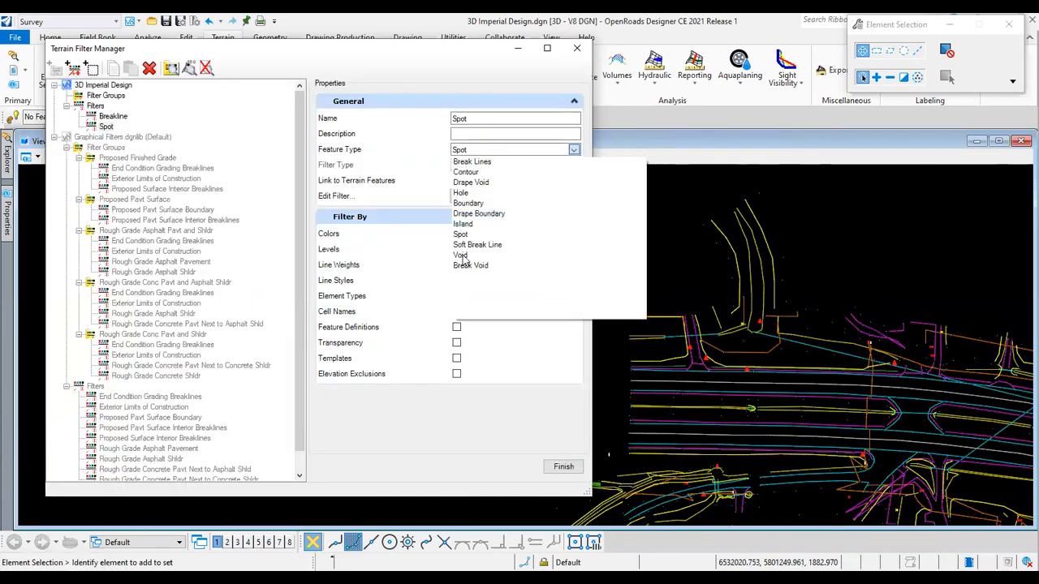
Create a filter group in the 3D Imperial Design file containing the Spot and Breakline filters.
right_click(103, 97)
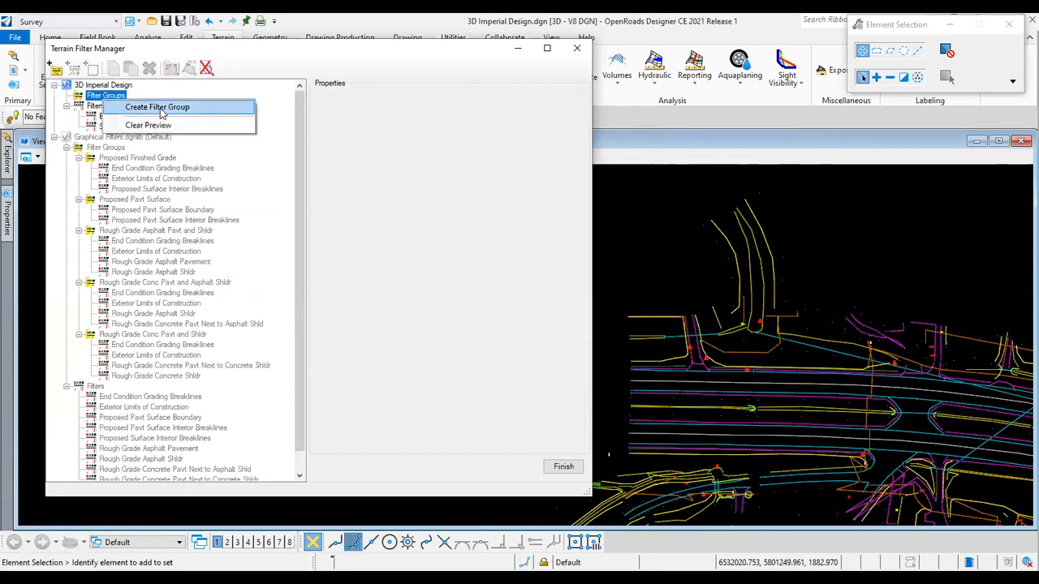
click(159, 107)
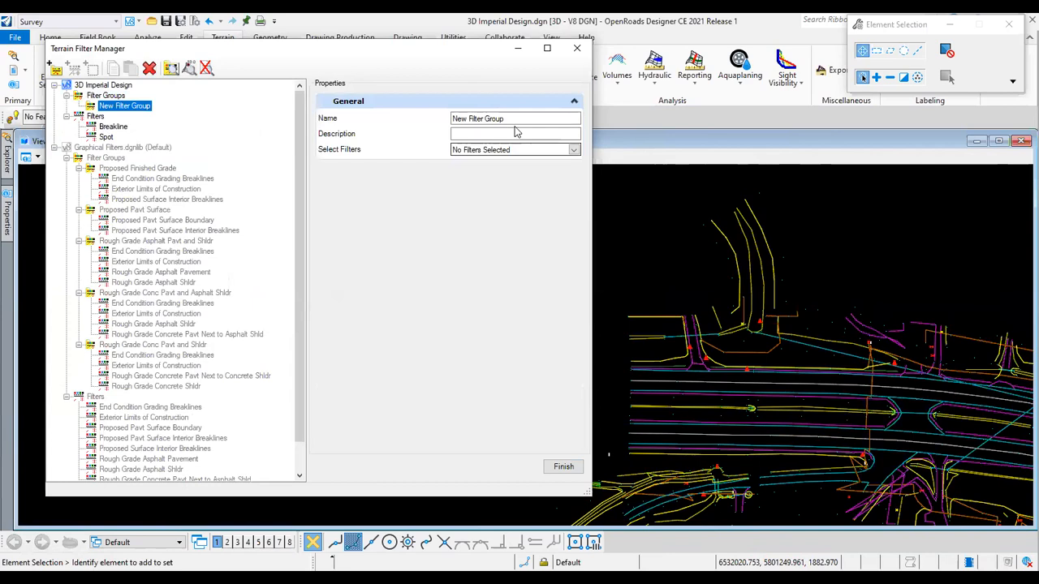
click(573, 151)
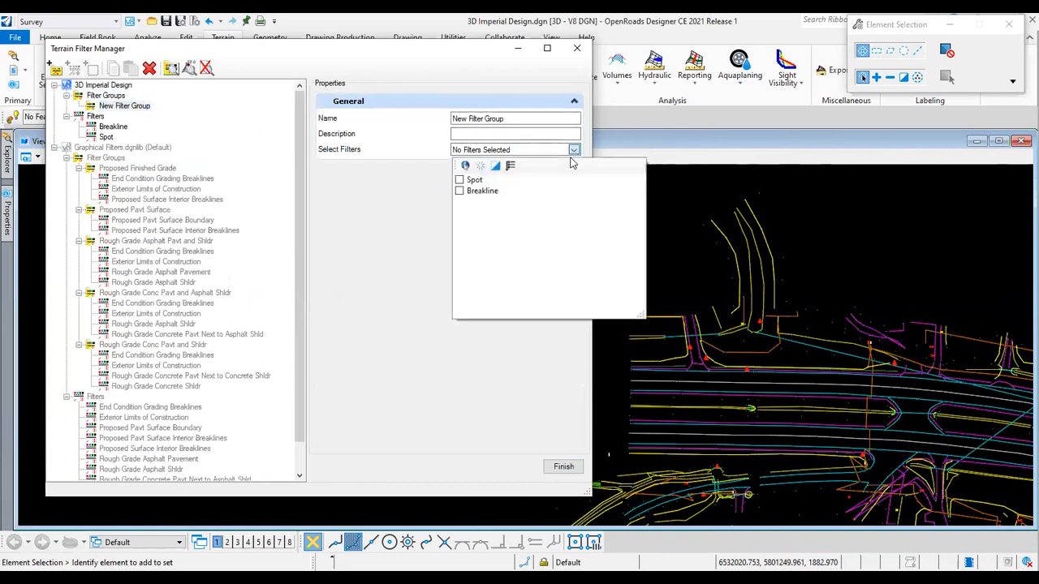
click(466, 184)
click(461, 193)
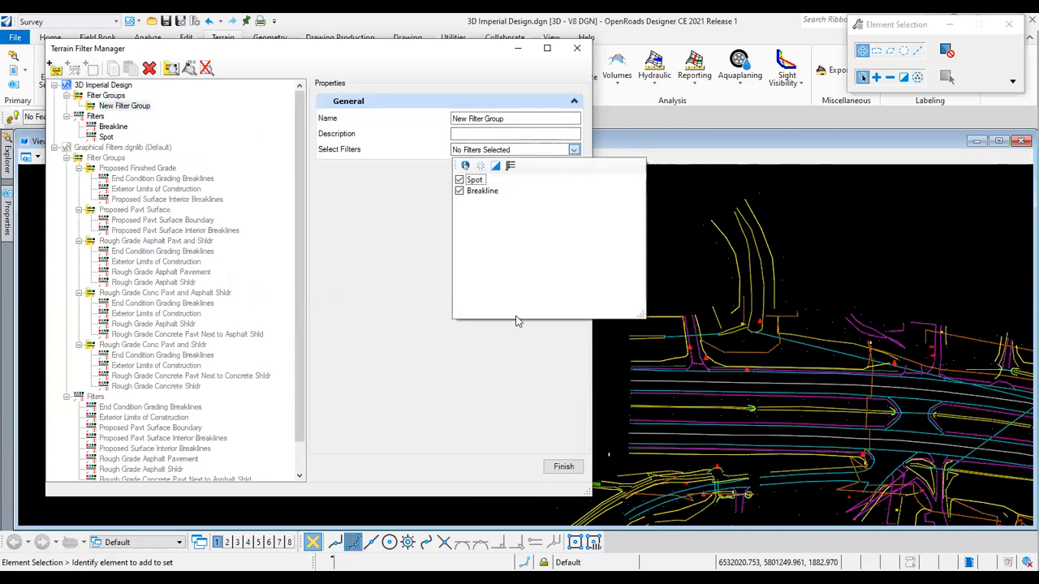
Name the new filter group BS and finish the Terrain Filter Manager.
click(517, 119)
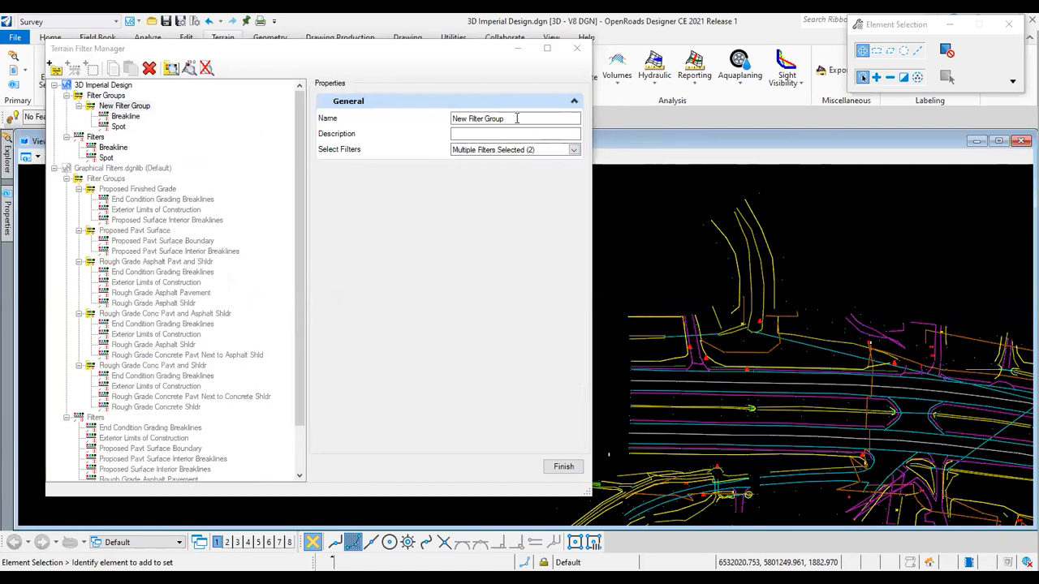
drag(516, 119, 396, 124)
text(BS)
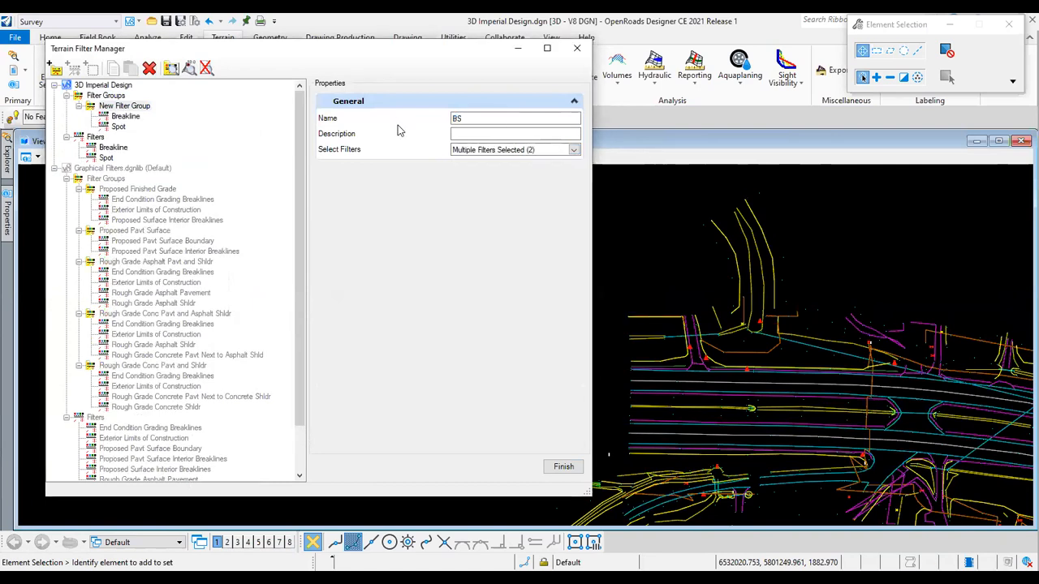
click(563, 467)
Move the Element Selection window clear of the labeling commands and start creating a terrain from a graphical filter.
scroll(349, 313, down, 5)
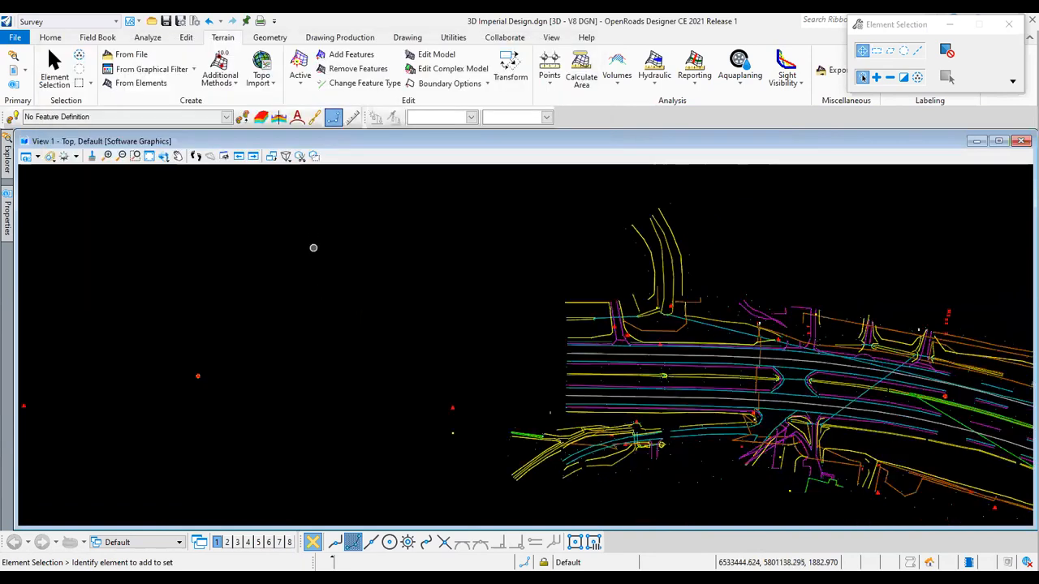
scroll(487, 350, up, 3)
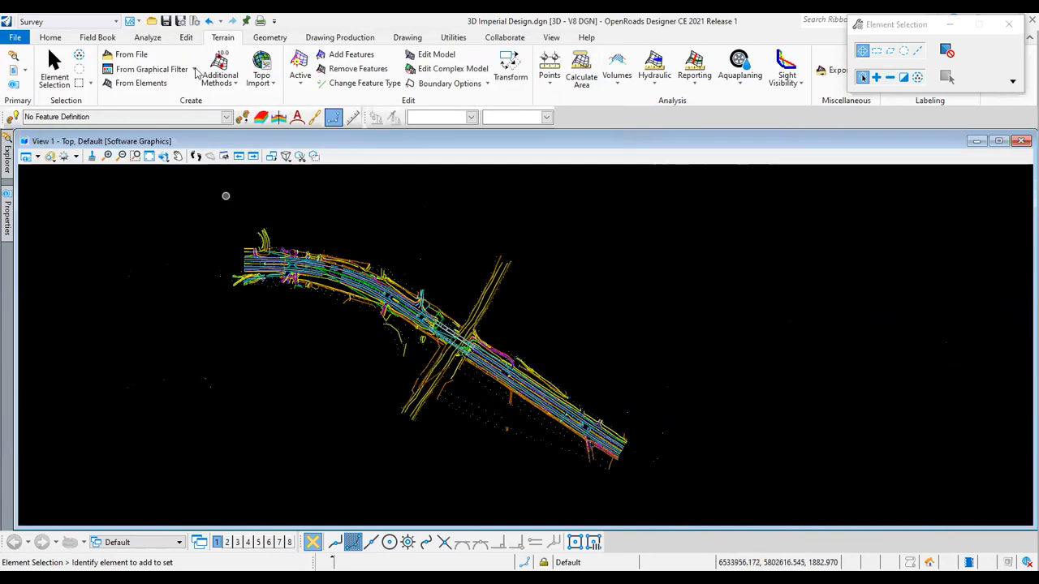
click(143, 67)
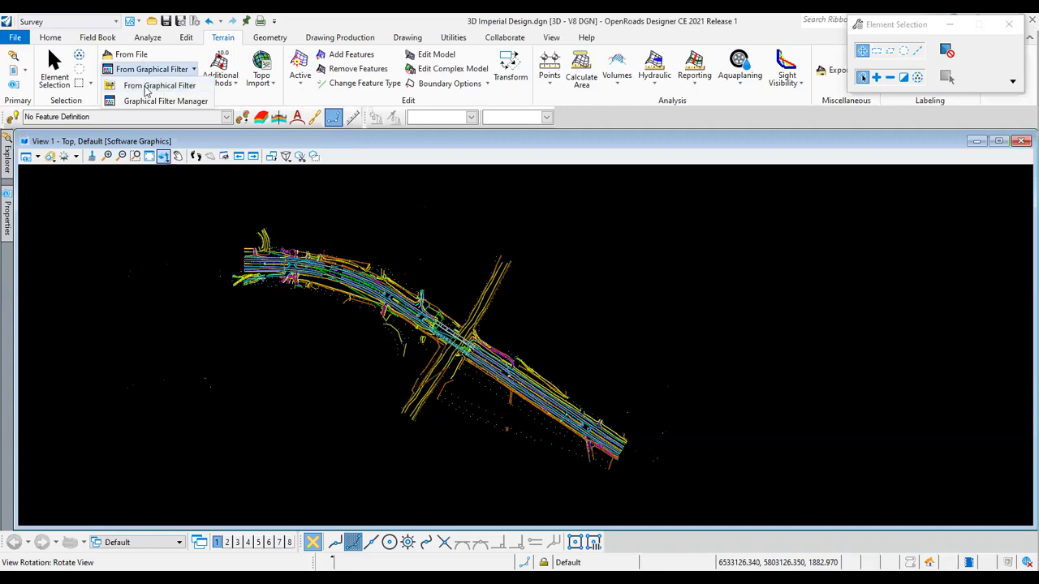
click(150, 307)
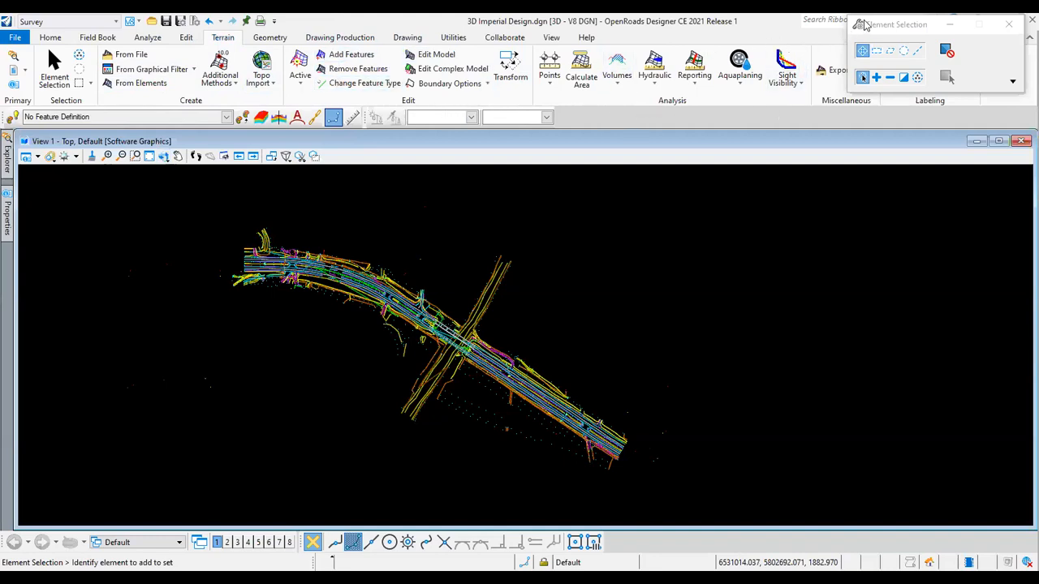
drag(895, 24, 907, 204)
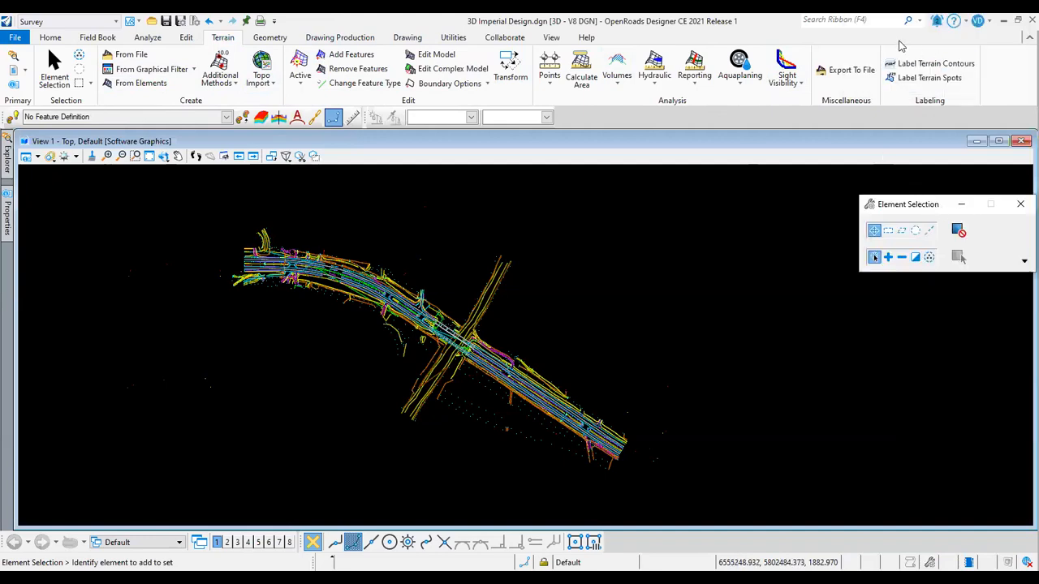
drag(899, 46, 888, 47)
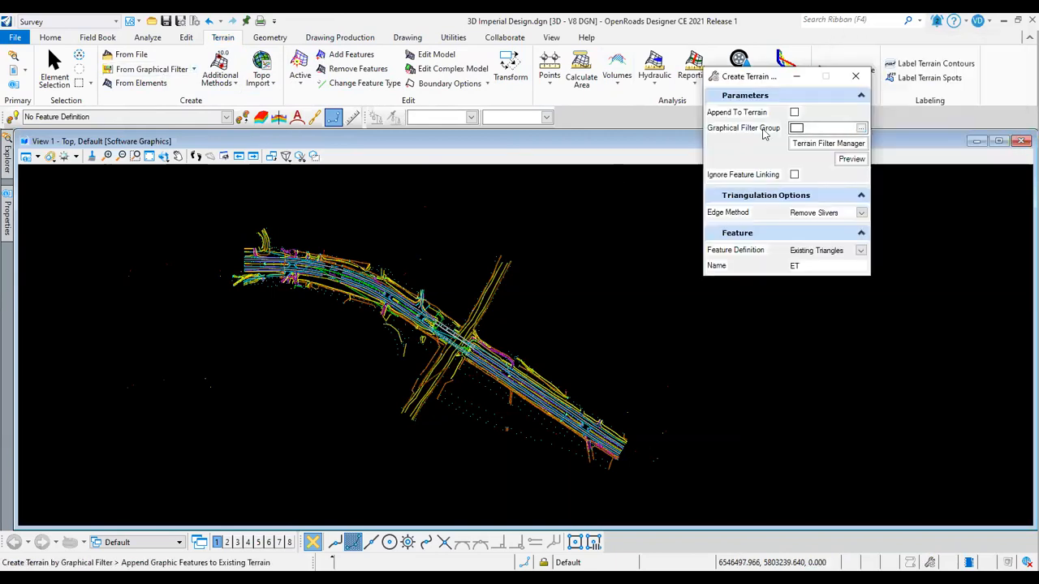
Choose the active design file's BS group as the graphical filter group for the terrain.
click(861, 130)
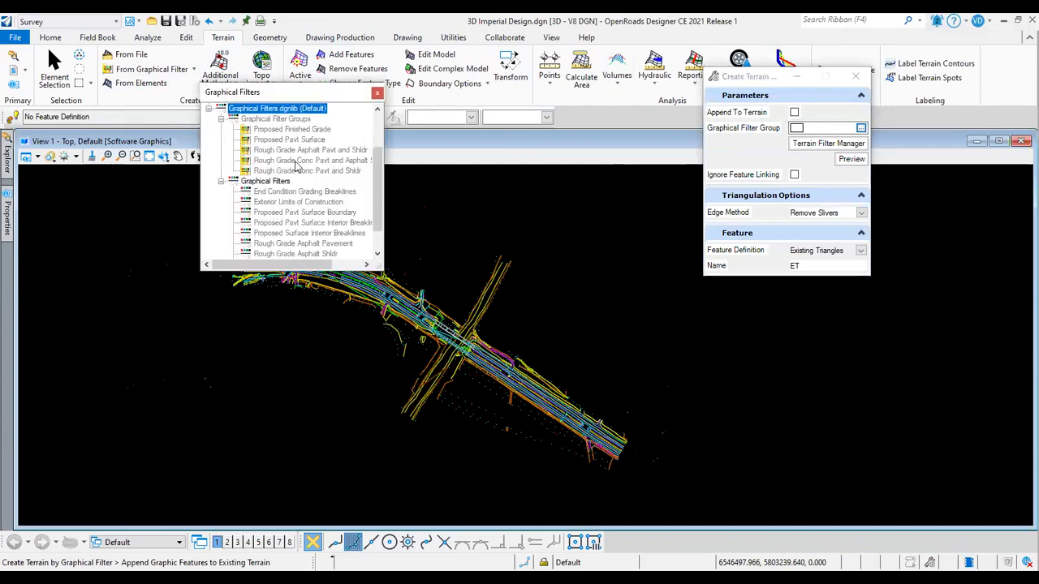
scroll(282, 167, up, 2)
click(258, 130)
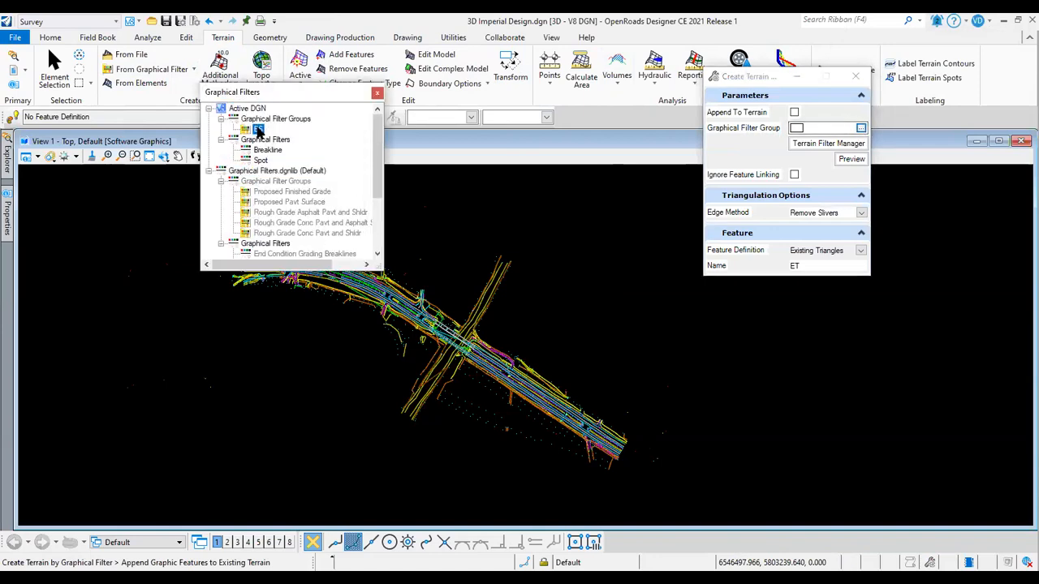
double_click(258, 130)
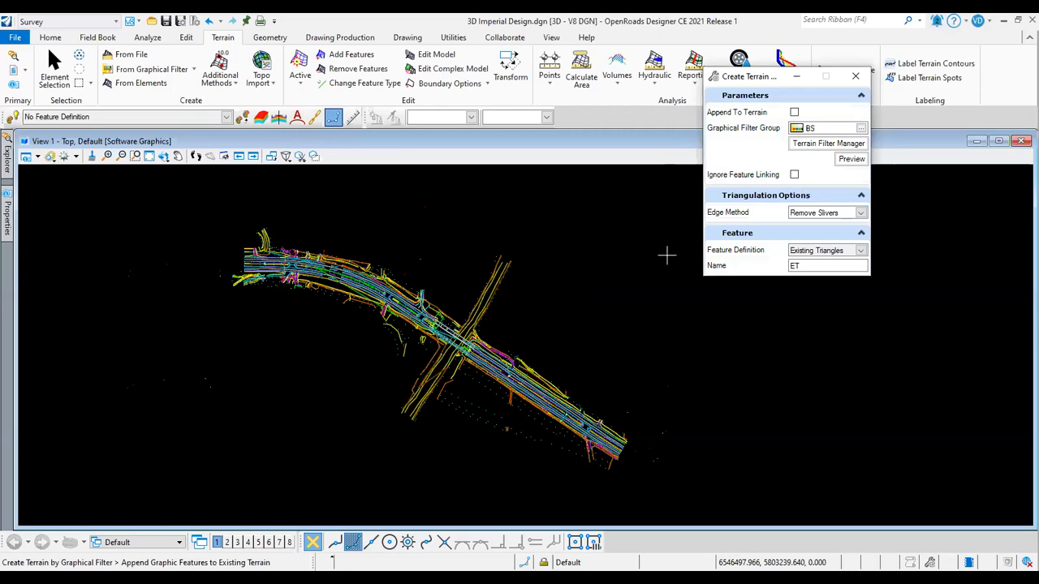
Create the terrain ET without appending, using the Remove Slivers edge method and the Existing Triangles feature definition.
click(860, 212)
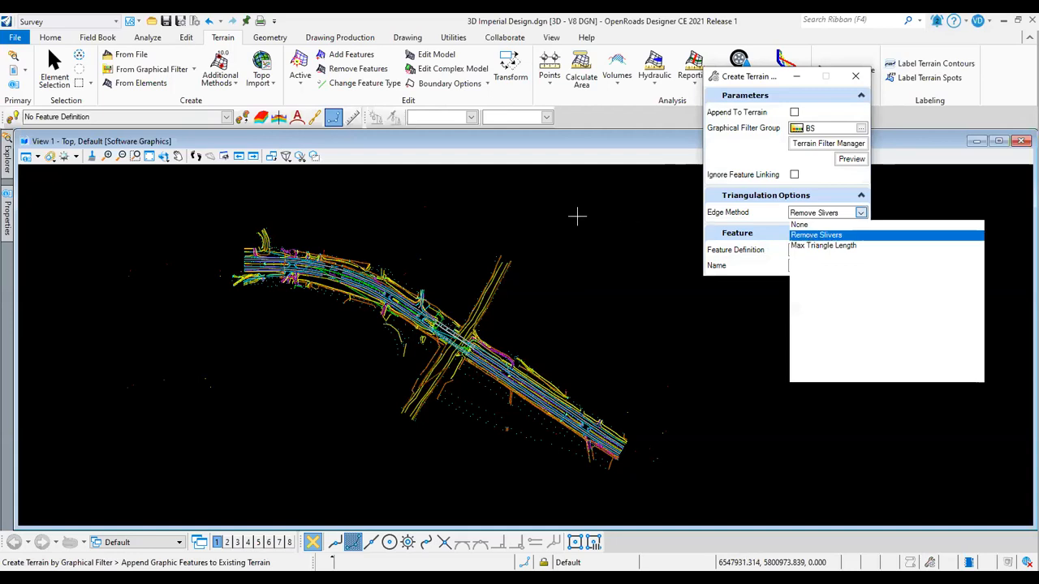
click(550, 210)
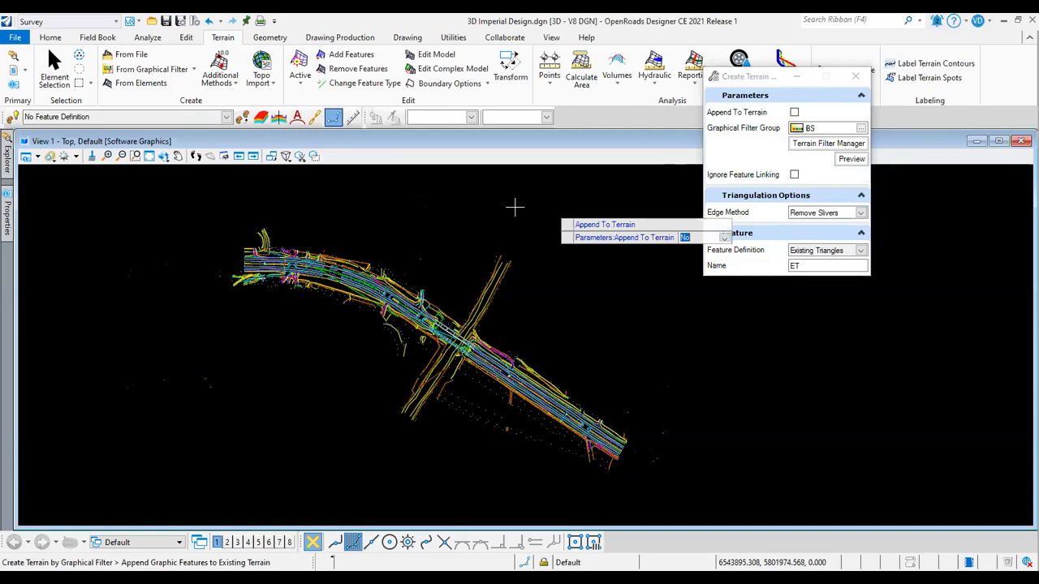
click(512, 209)
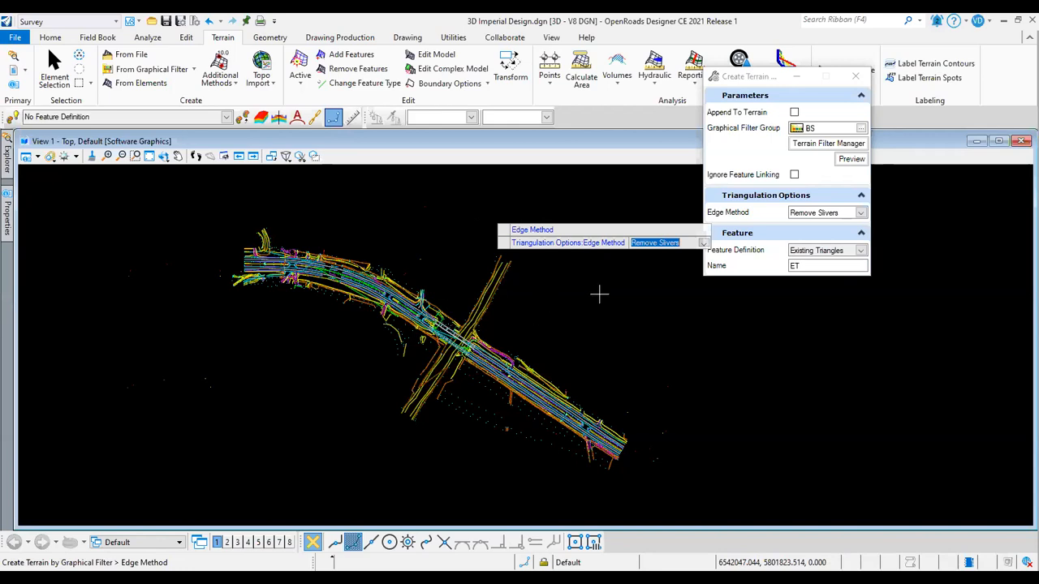
click(538, 330)
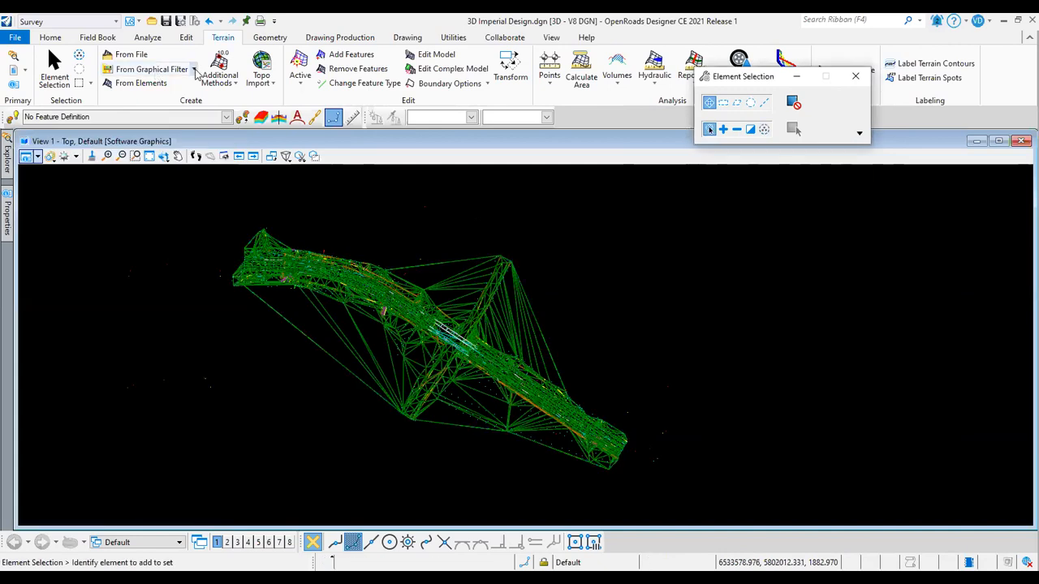
click(9, 166)
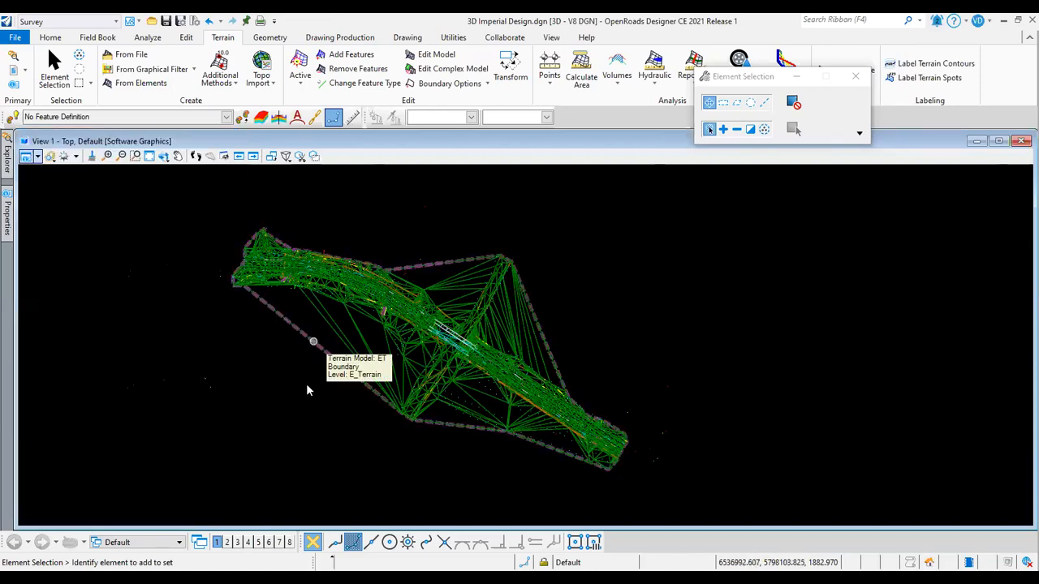
Open the 3D Terrain Modeling design file from the Importing and Reviewing Survey Data - Copy folder.
scroll(306, 385, down, 4)
scroll(306, 385, up, 3)
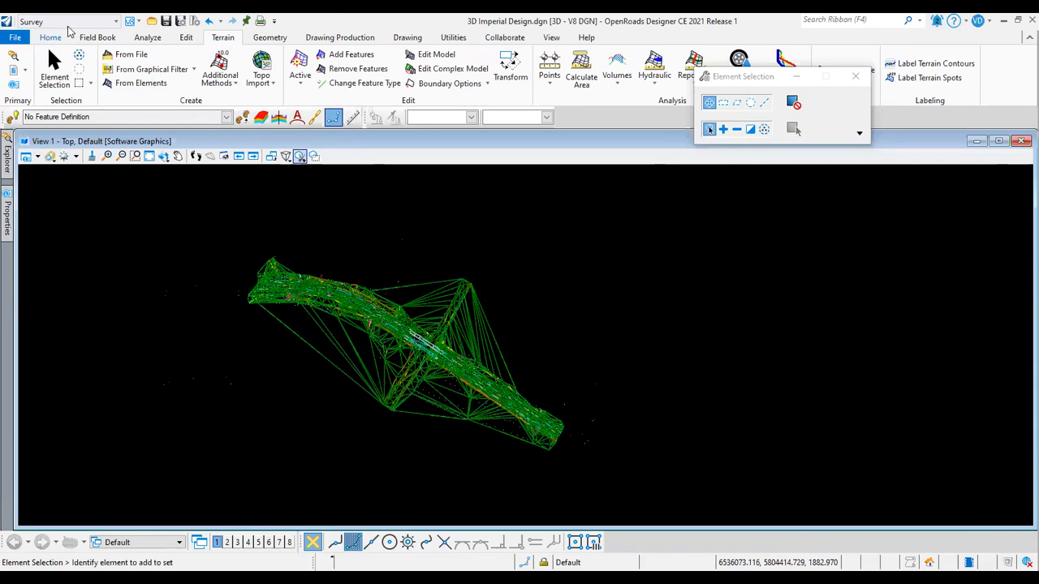
click(156, 24)
click(199, 176)
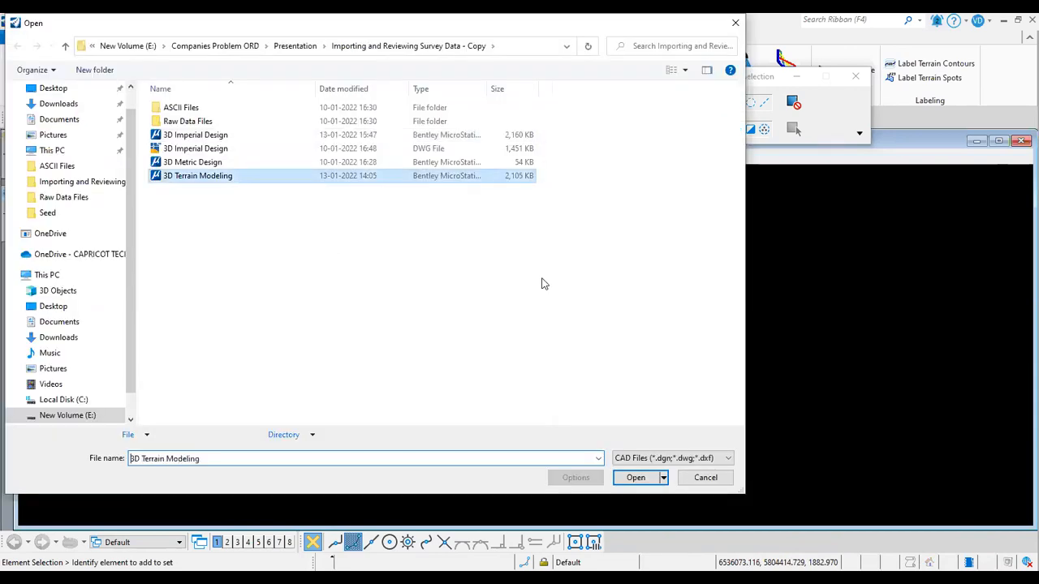
key(Return)
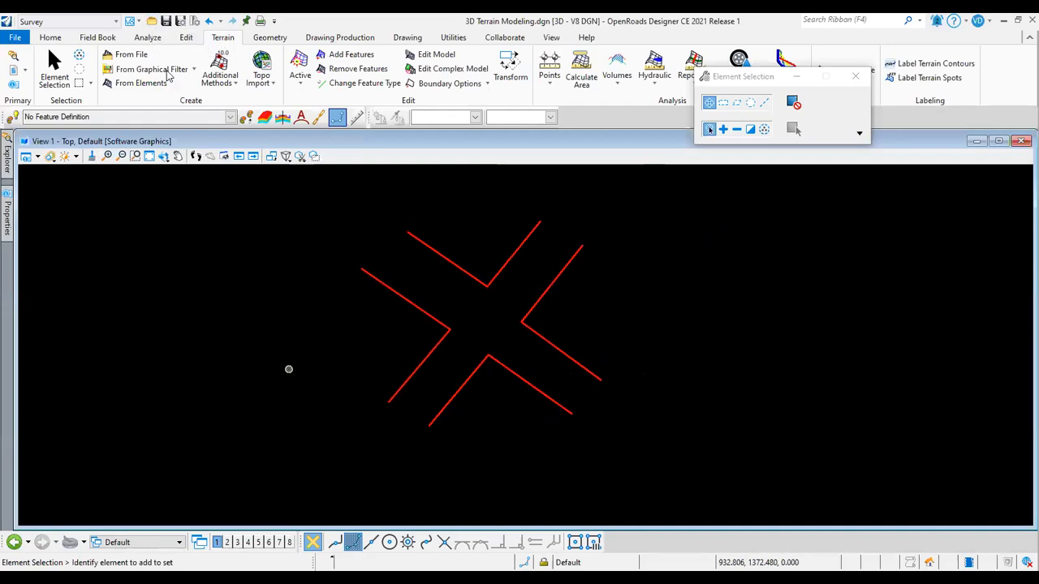
scroll(315, 195, up, 1)
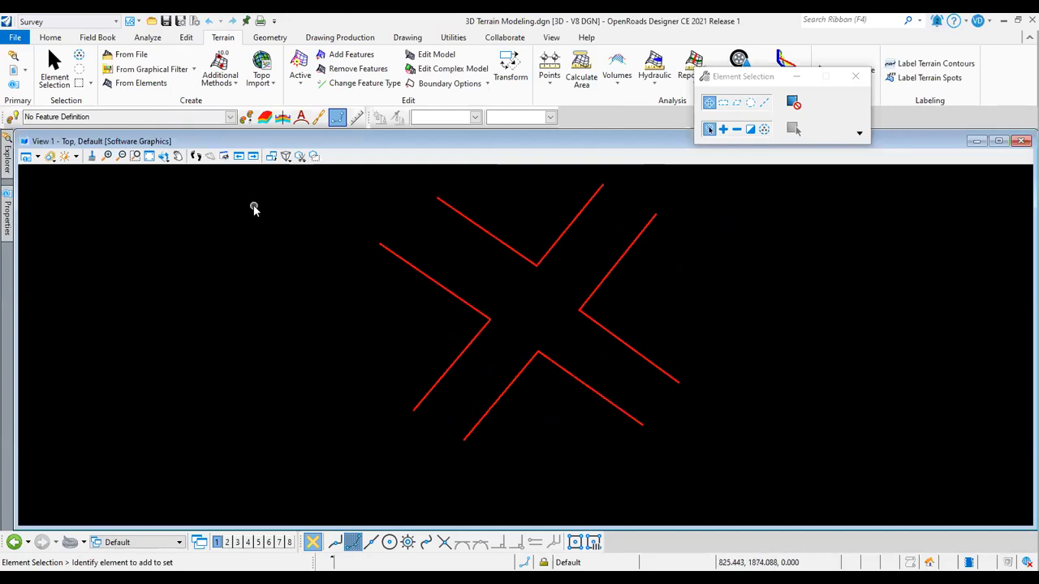
click(160, 20)
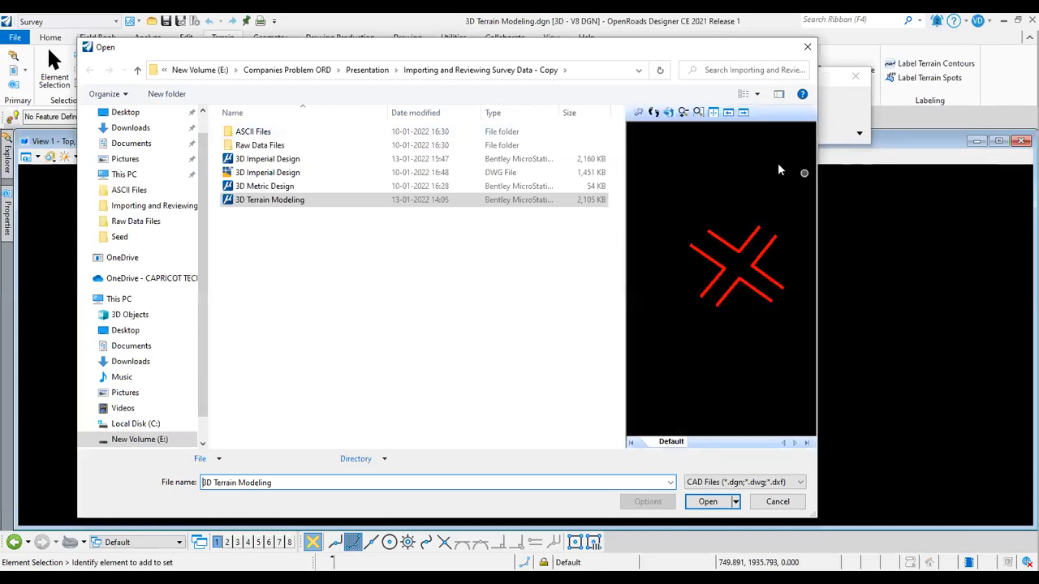
click(808, 47)
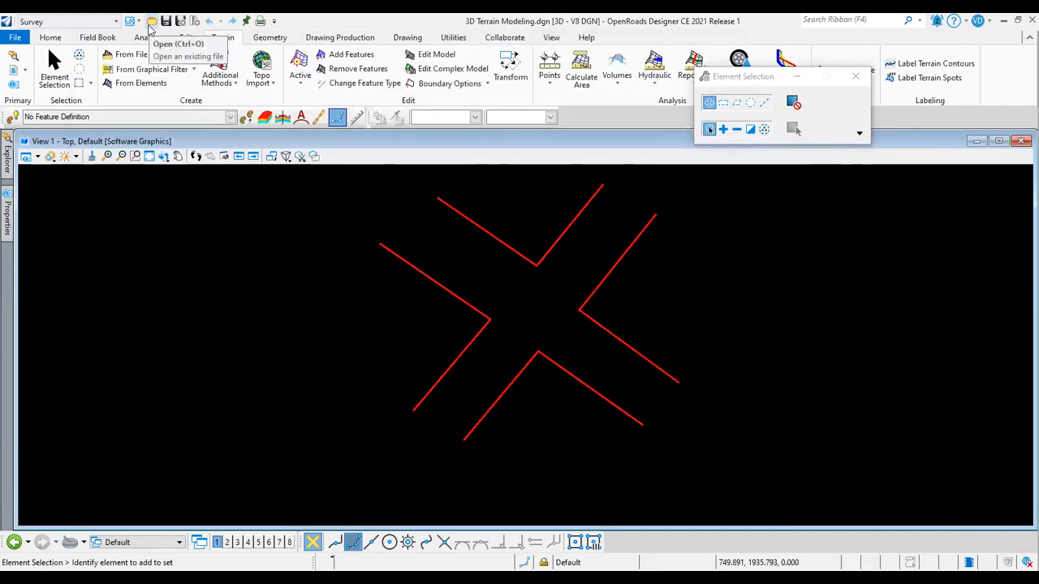
click(149, 23)
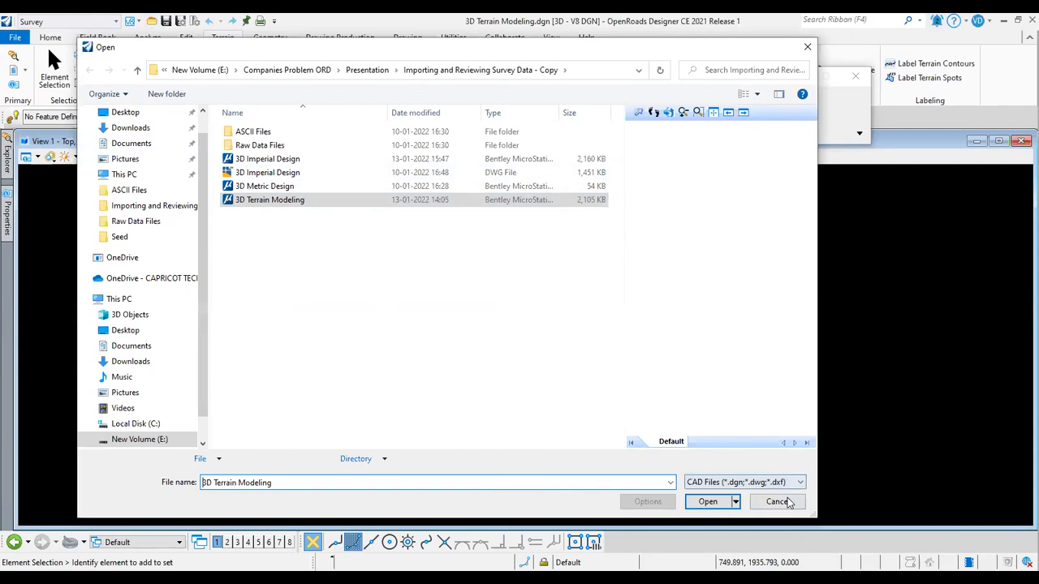
key(Escape)
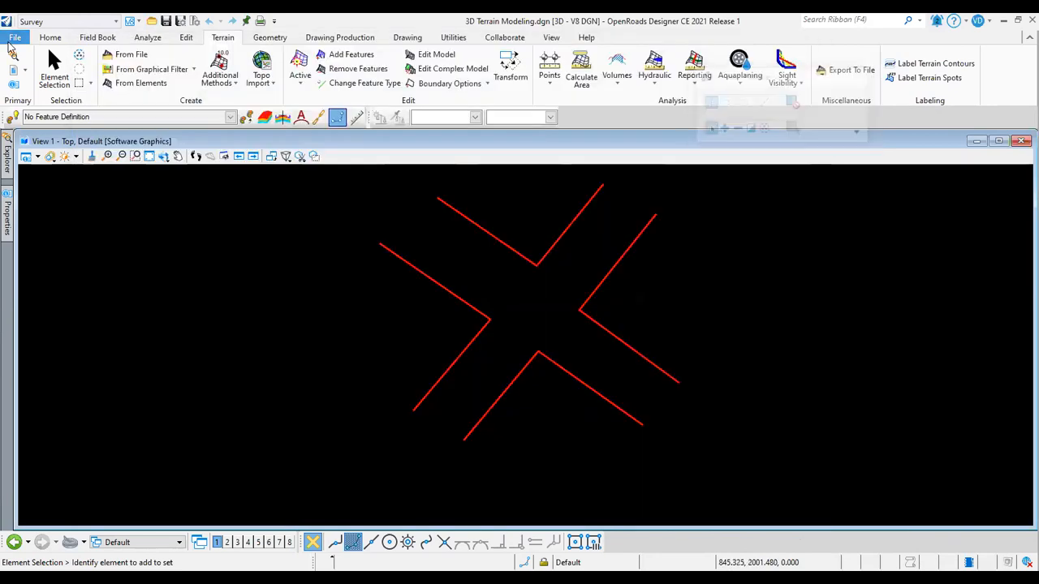
click(10, 40)
click(29, 64)
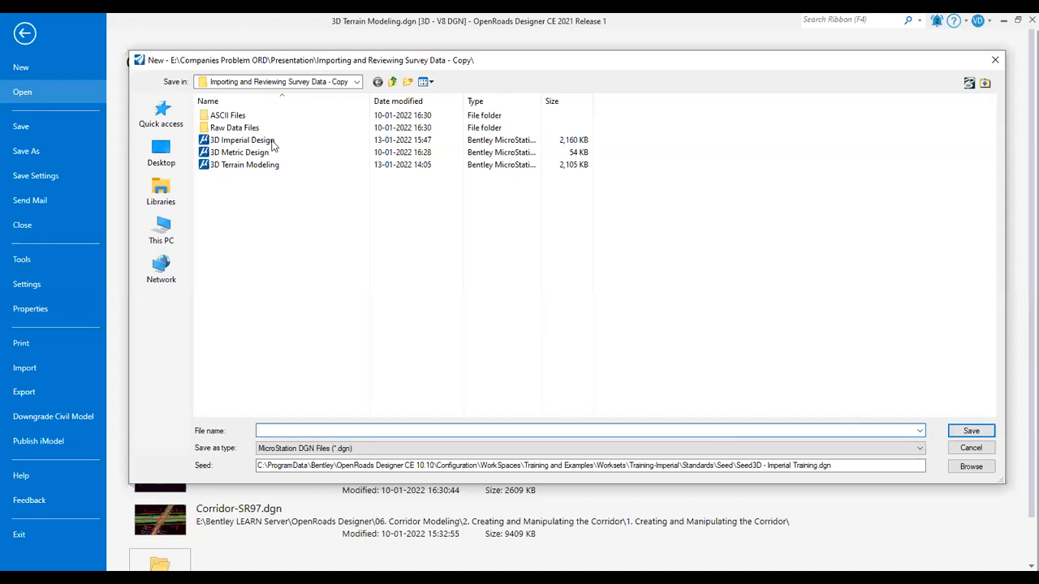
click(987, 469)
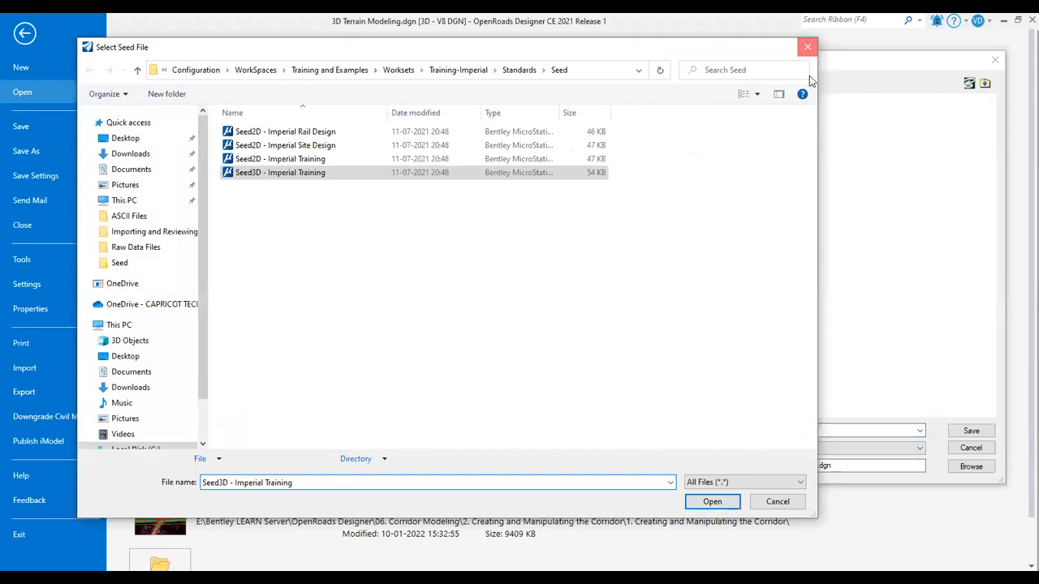
key(Return)
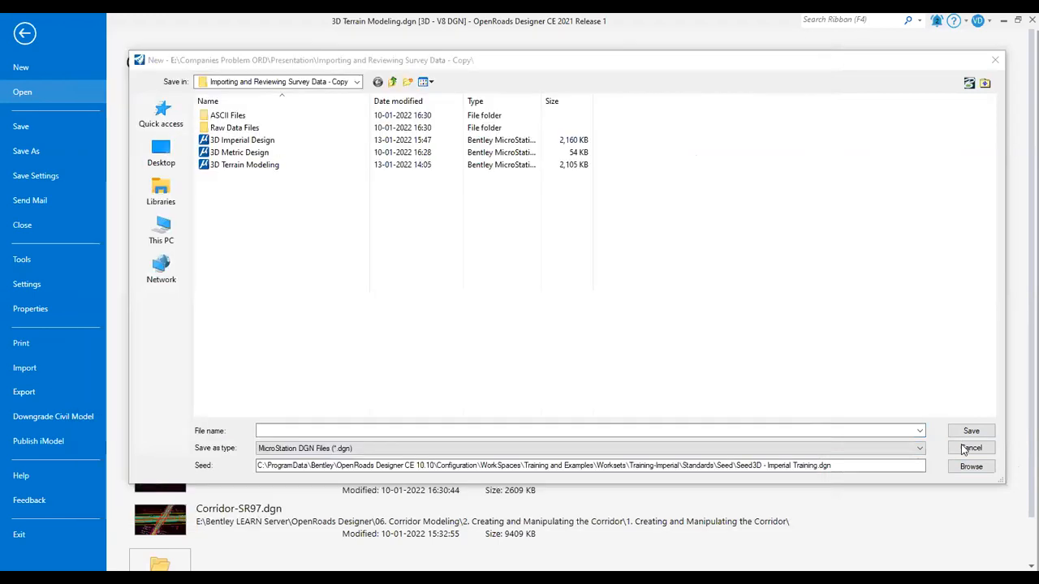
key(Escape)
click(24, 34)
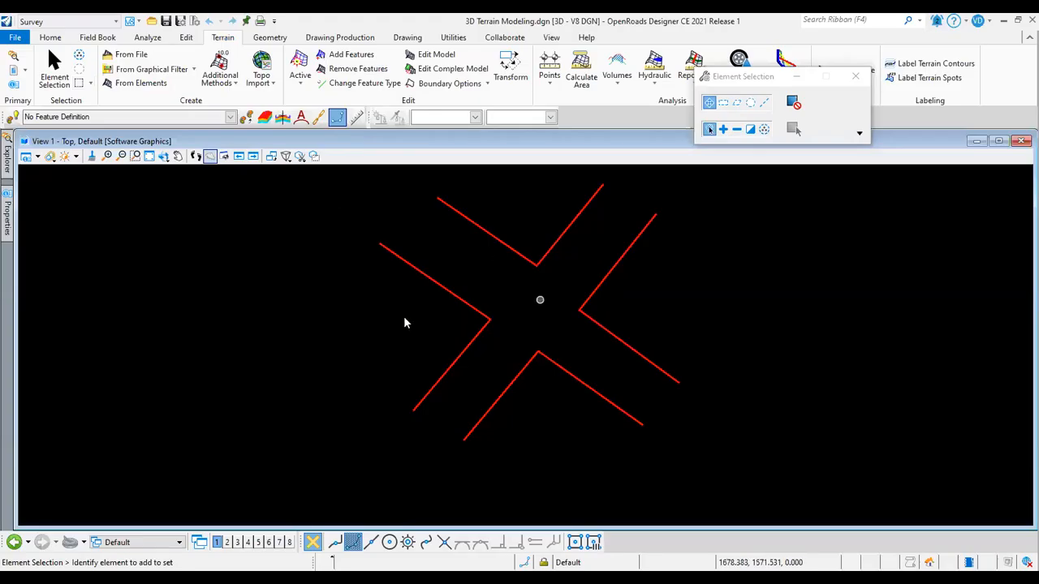
Start creating a terrain from elements and choose the four red corner lines as its source elements.
scroll(476, 328, down, 2)
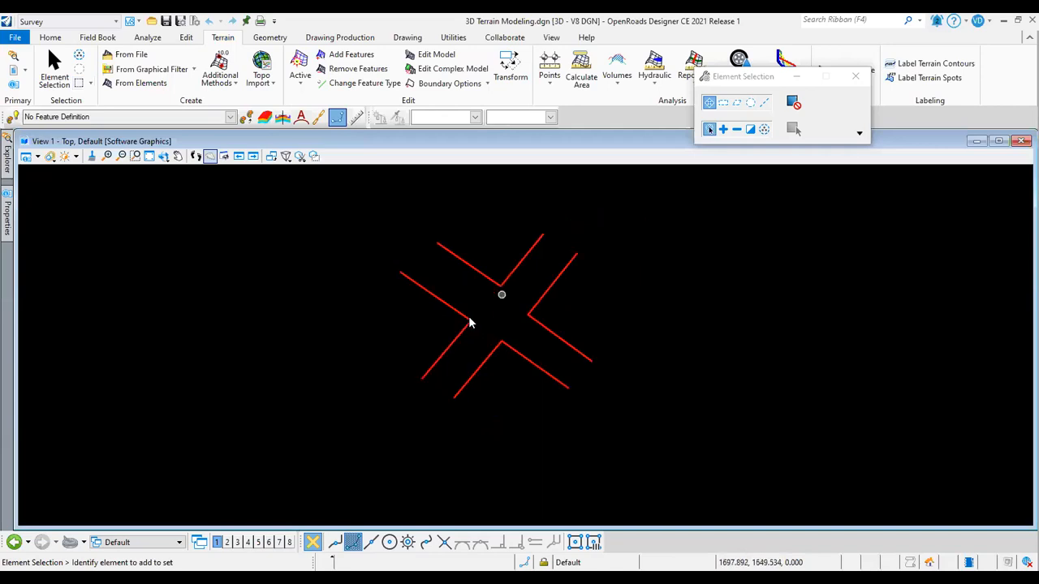
scroll(387, 256, down, 2)
scroll(443, 217, up, 2)
scroll(449, 290, up, 2)
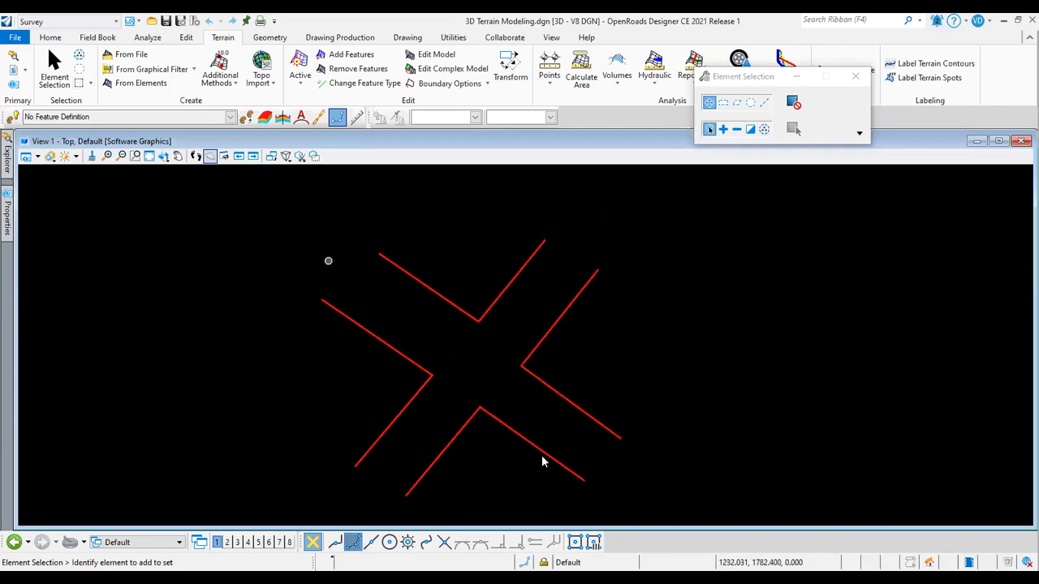
middle_drag(485, 271, 461, 253)
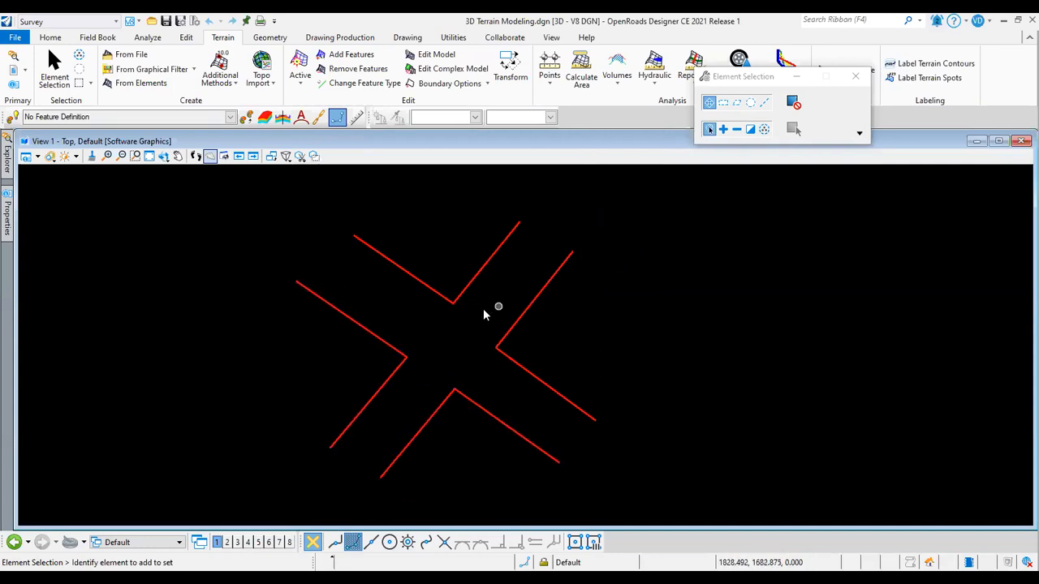
middle_drag(485, 310, 480, 310)
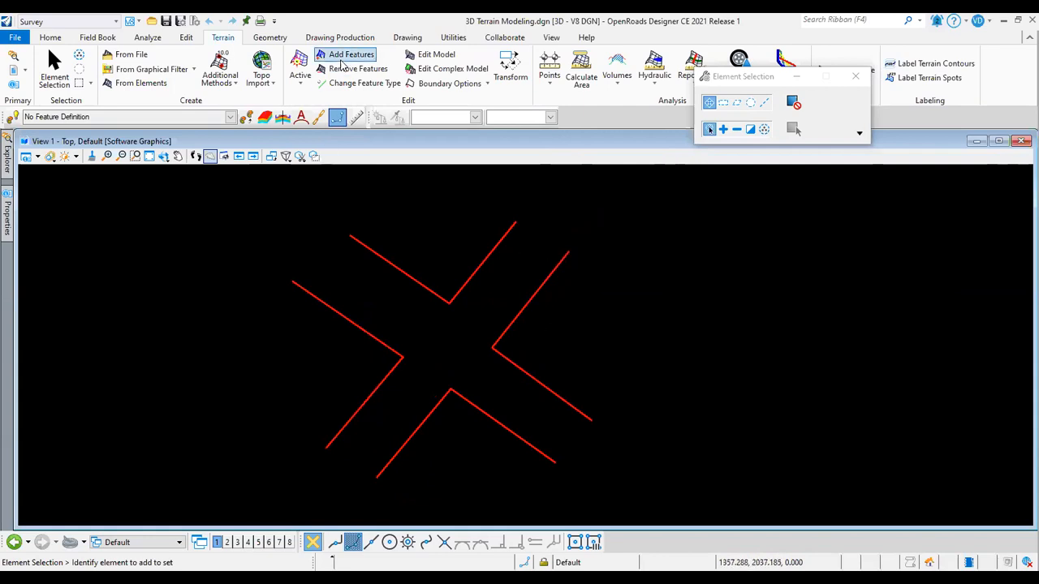
click(141, 83)
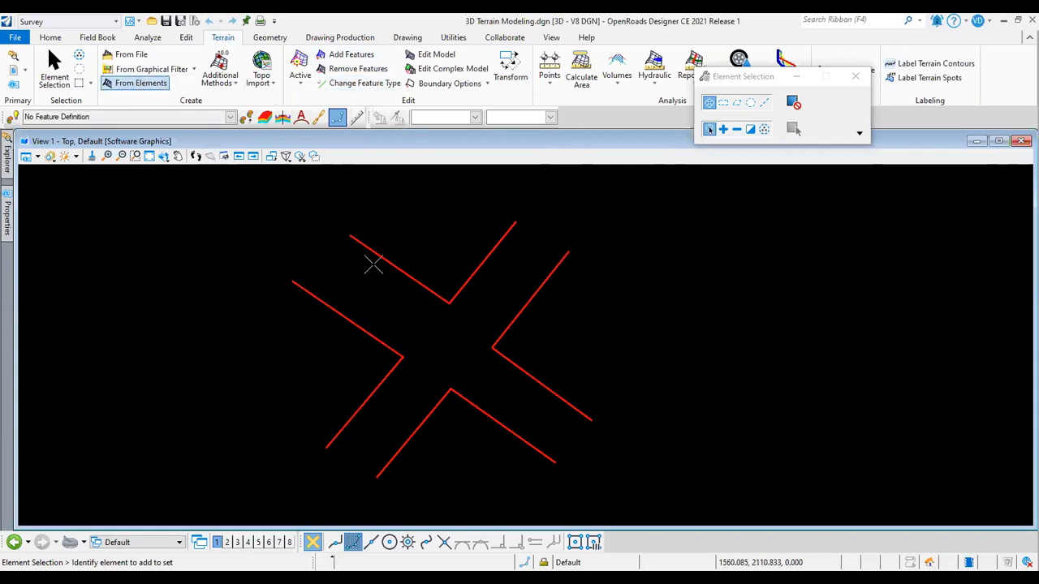
click(159, 87)
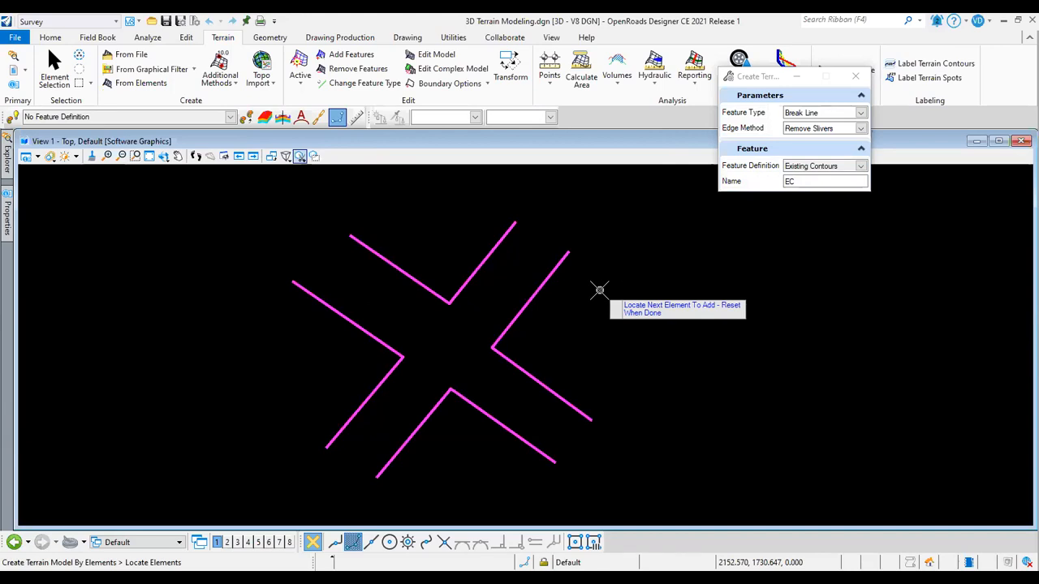
right_click(599, 290)
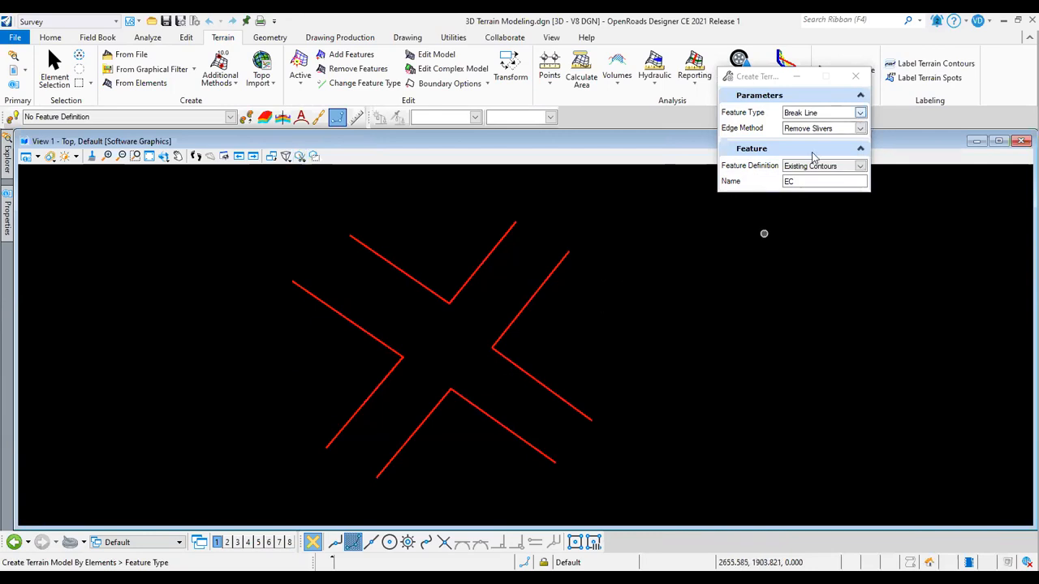
Create the terrain EC from Break Line features, using the Remove Slivers edge method and the Existing Contours feature definition.
click(812, 113)
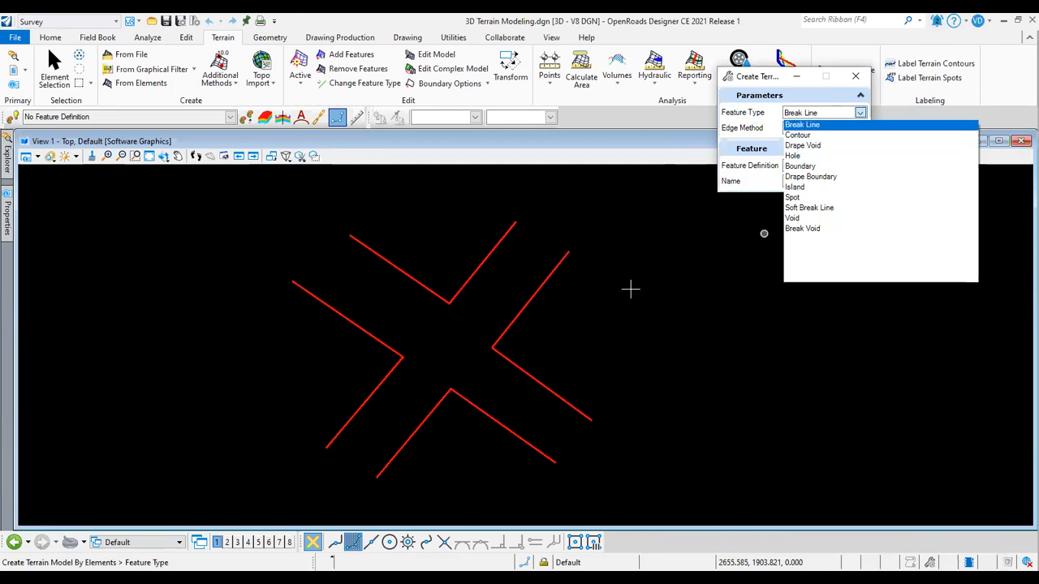
click(569, 301)
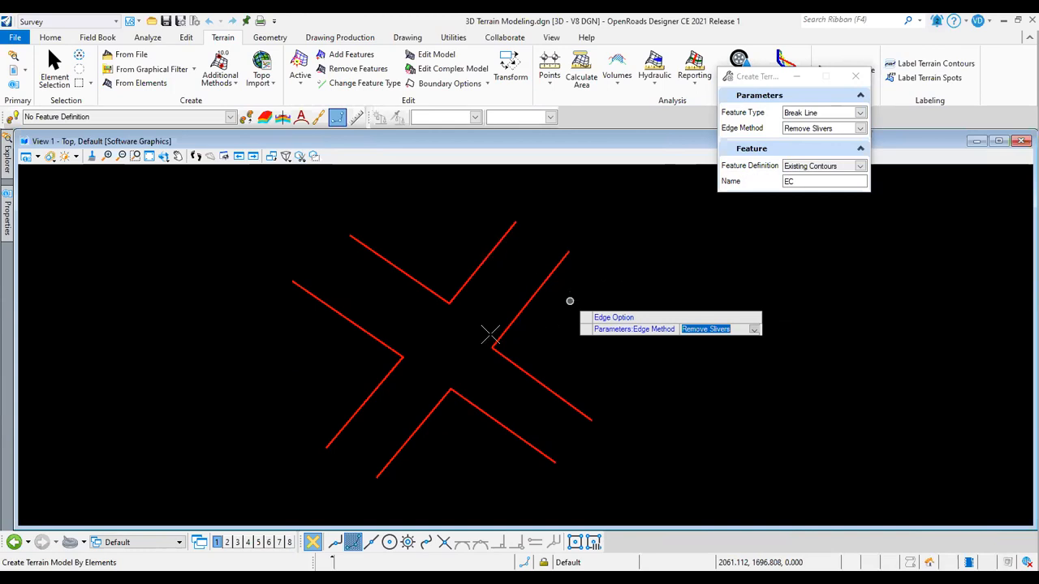
click(557, 331)
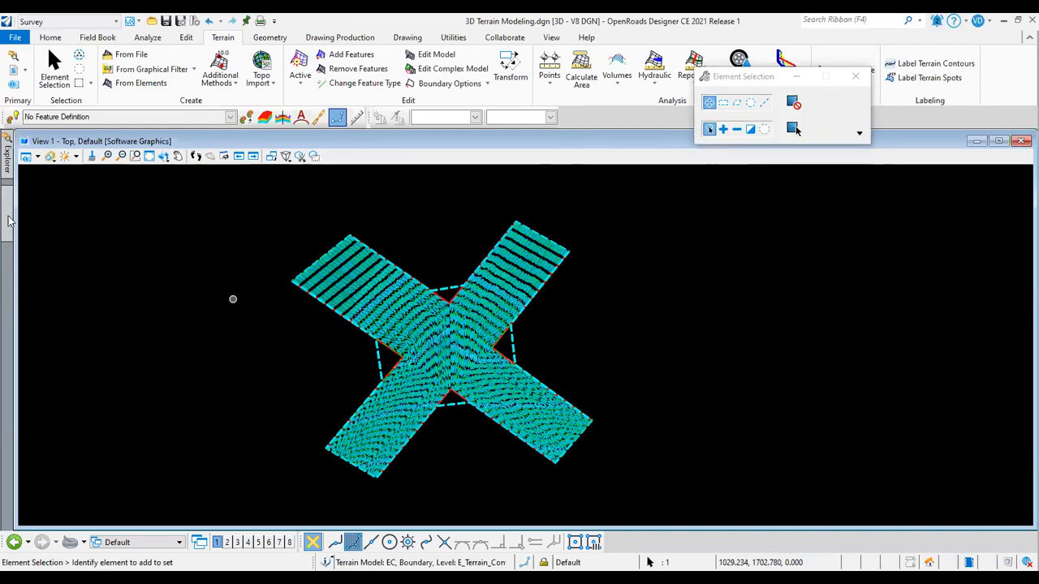
Change the feature definition of terrain EC to Existing Triangles in its properties.
mouse_move(9, 208)
scroll(103, 448, down, 10)
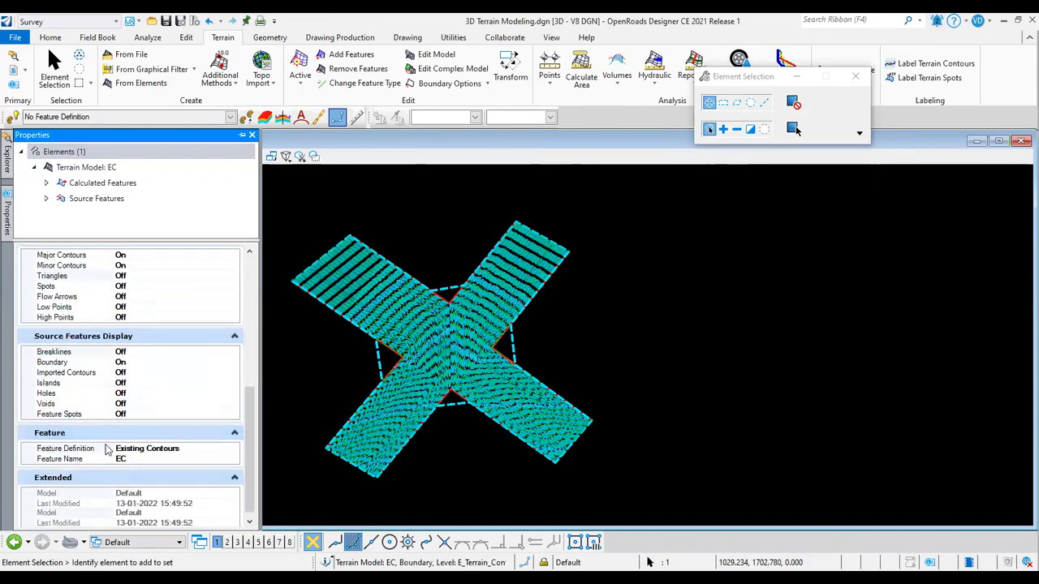
click(160, 423)
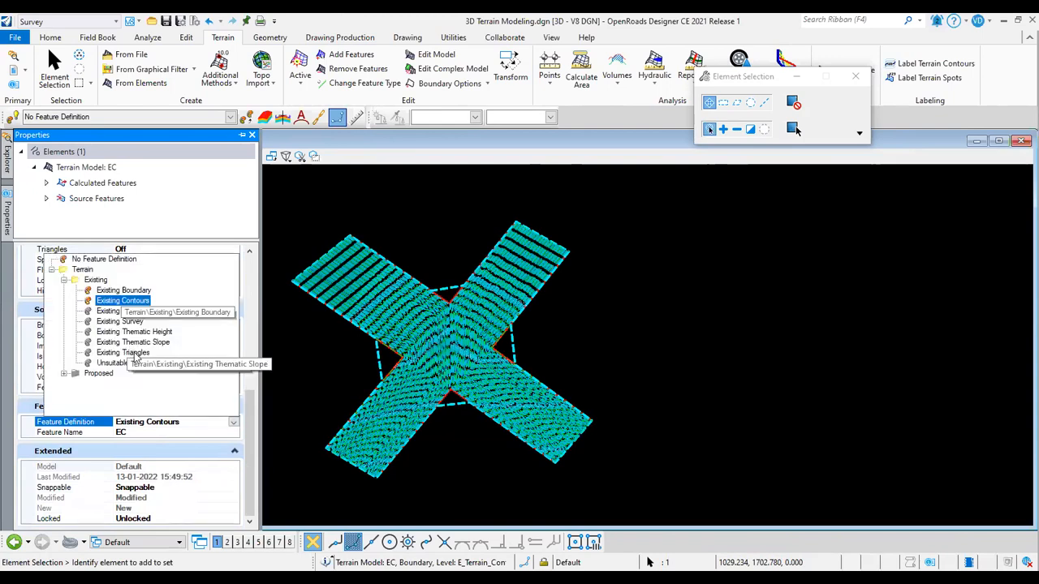
click(280, 347)
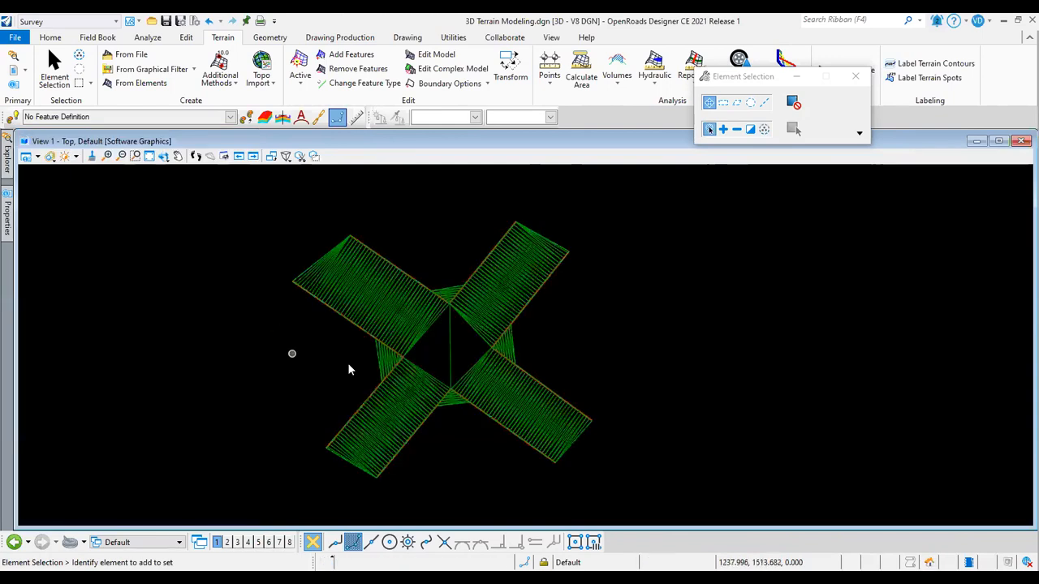
scroll(440, 343, up, 3)
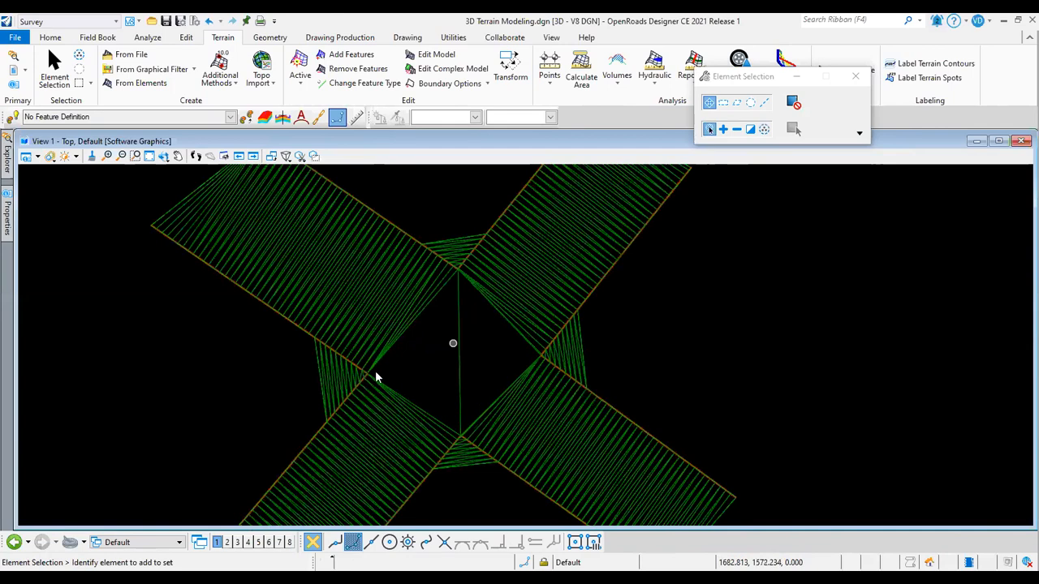
scroll(375, 374, down, 2)
middle_drag(375, 372, 388, 366)
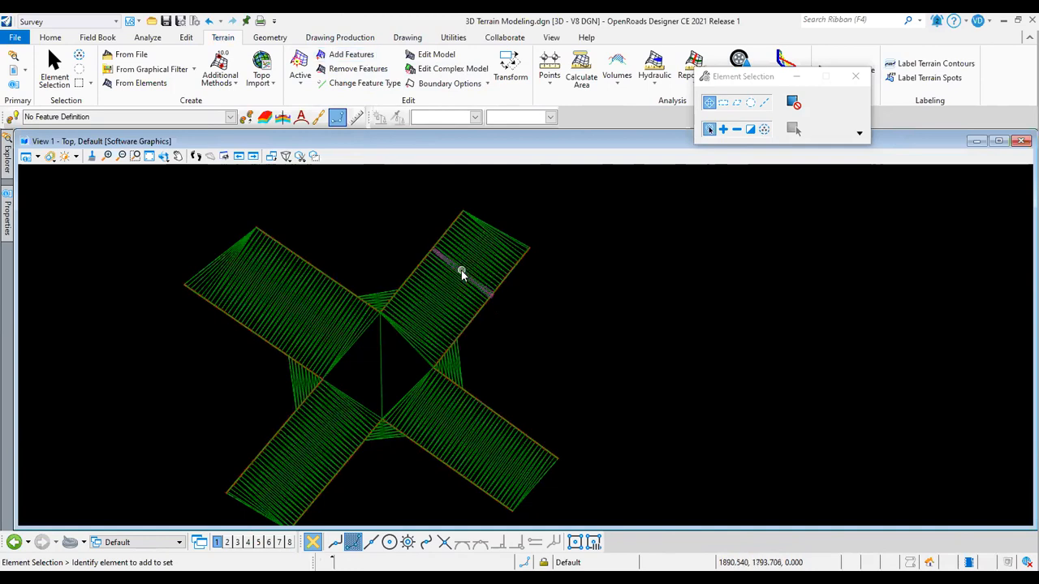
click(445, 227)
click(503, 39)
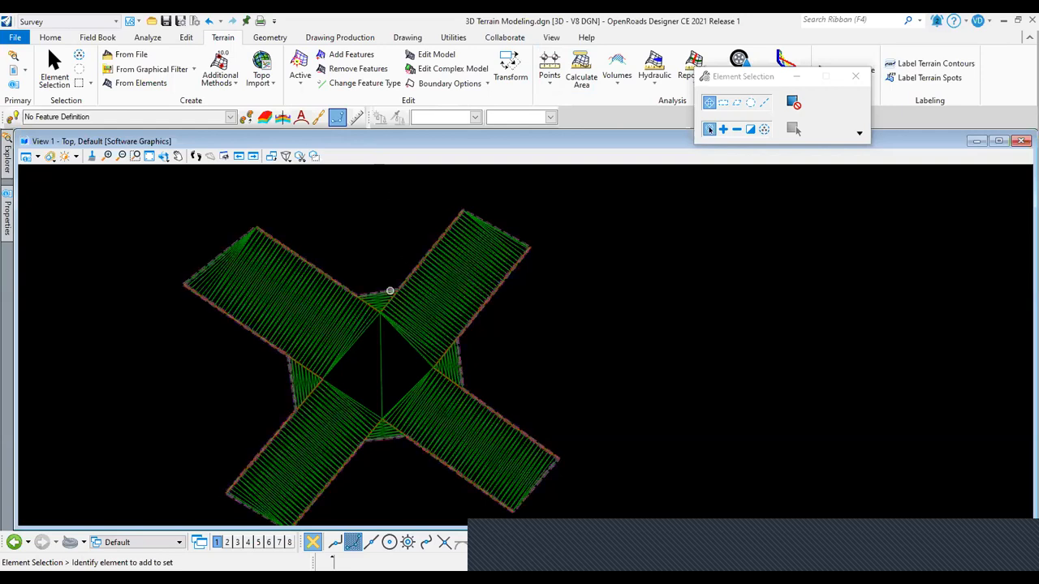
click(12, 71)
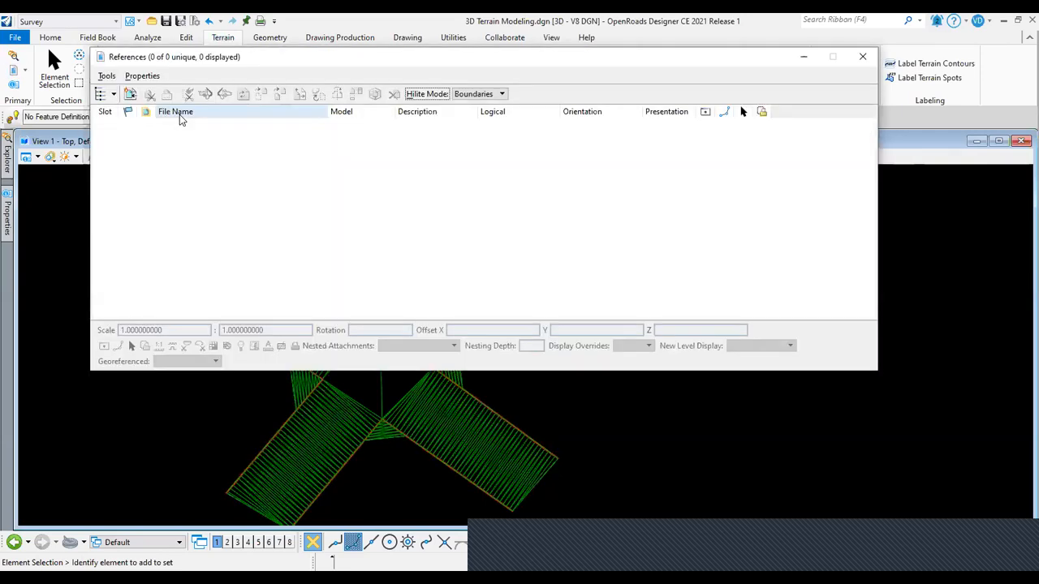
click(862, 56)
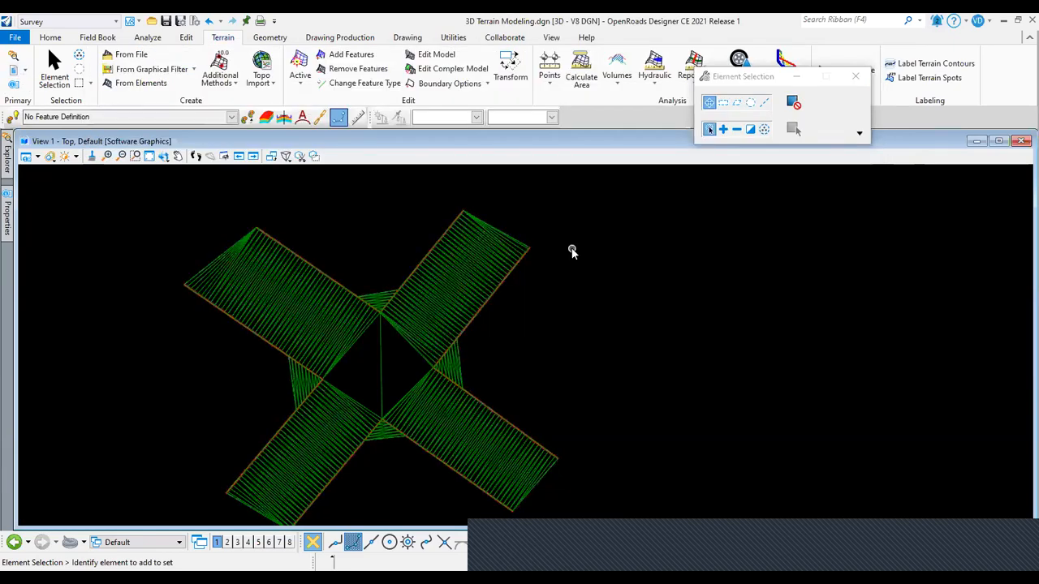
click(507, 281)
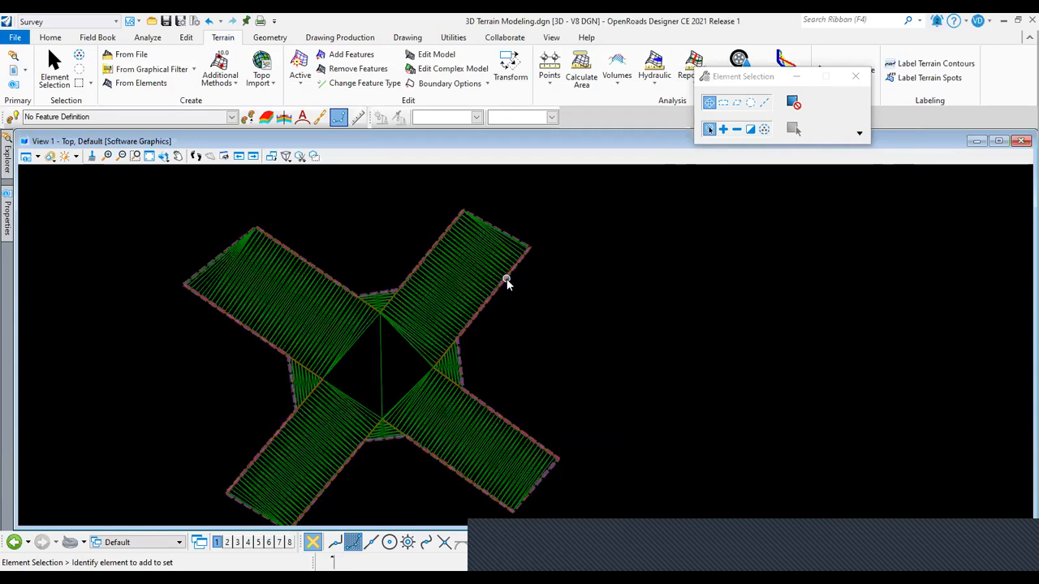
middle_drag(511, 276, 516, 262)
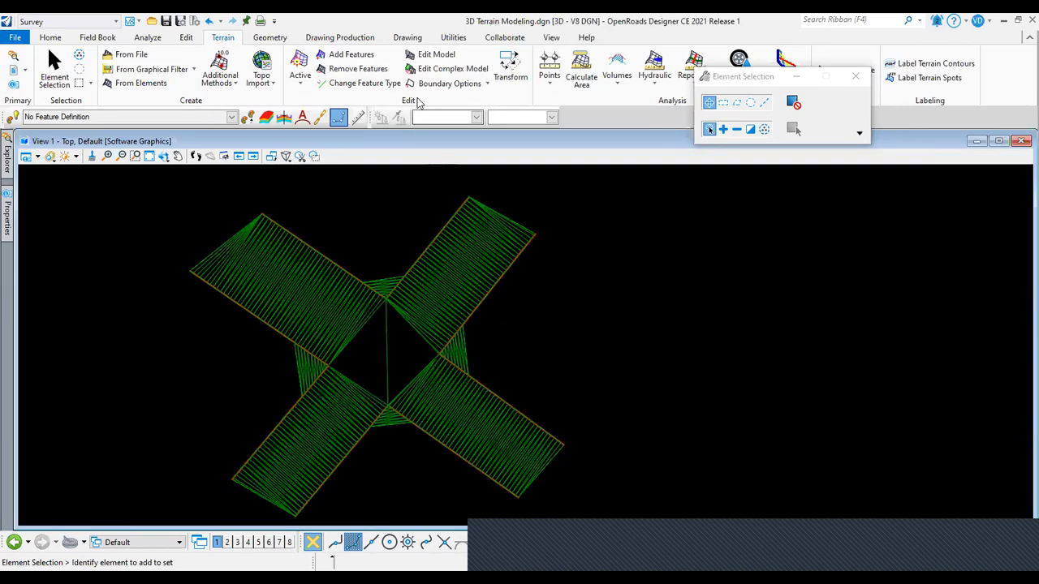
Try to edit the terrain EC with the Delete Edge Triangle command, then leave the command.
click(453, 56)
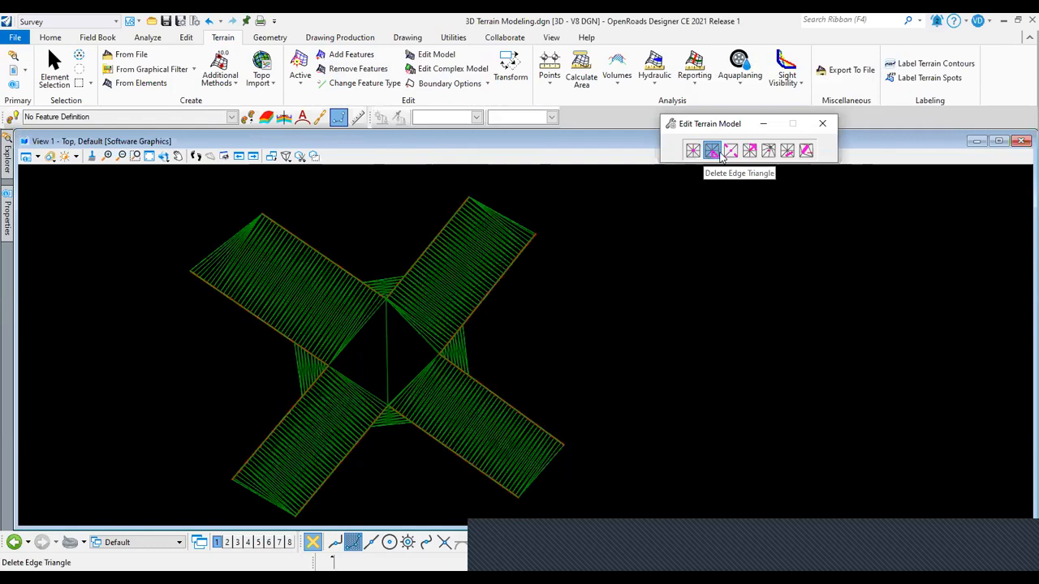
click(714, 152)
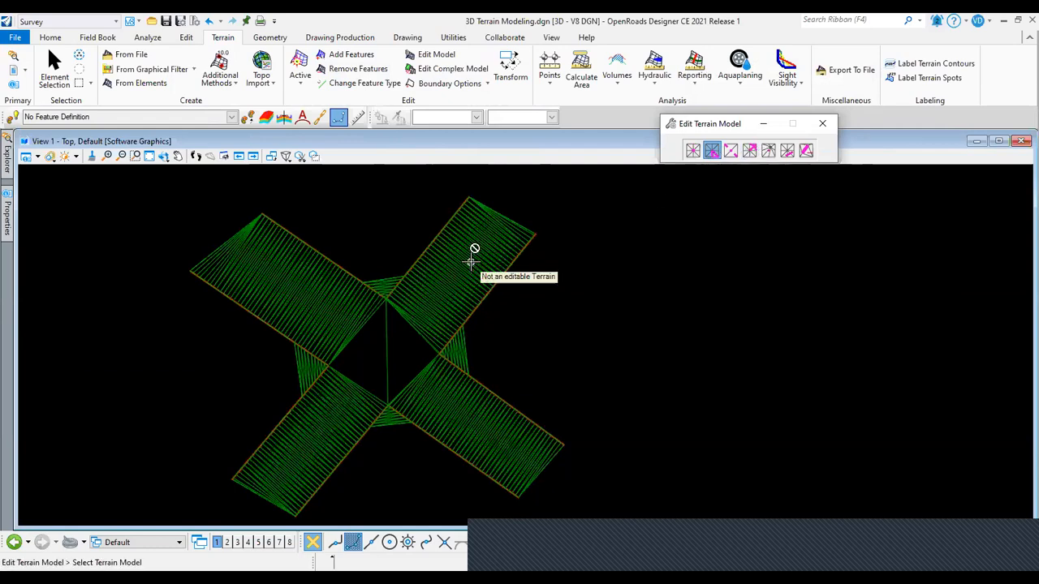
key(Escape)
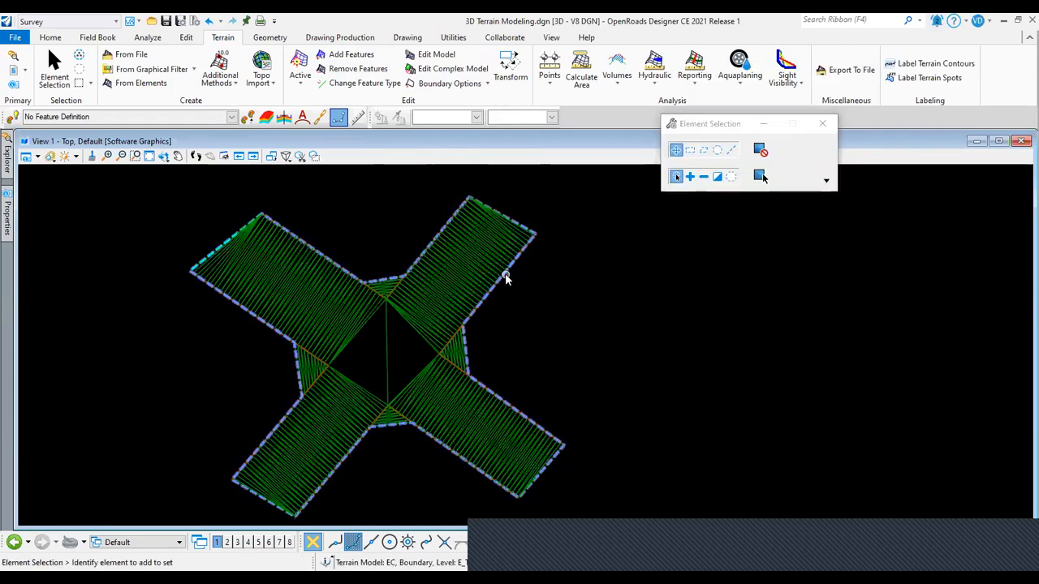
Deactivate the rule on terrain EC.
click(499, 280)
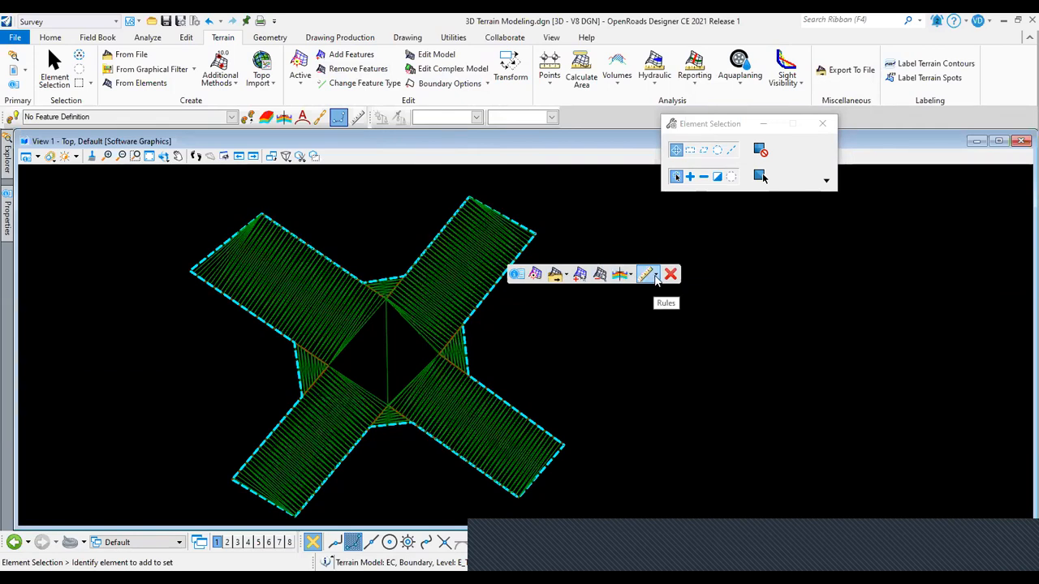
mouse_move(656, 277)
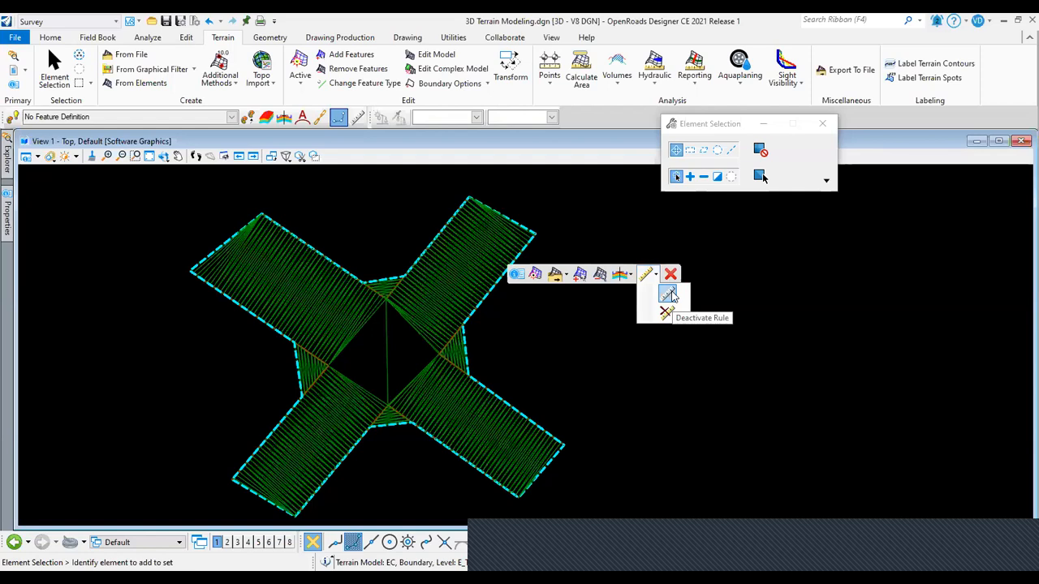
click(670, 294)
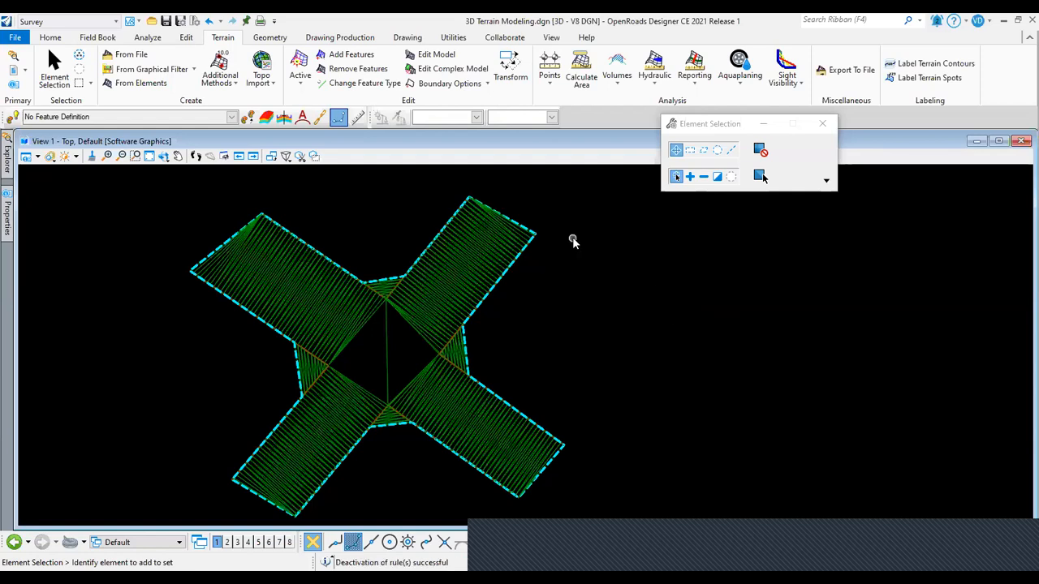
Delete the edge triangles of terrain EC filling the upper notch between the two upper arms, and leave the terrain editing command.
click(436, 54)
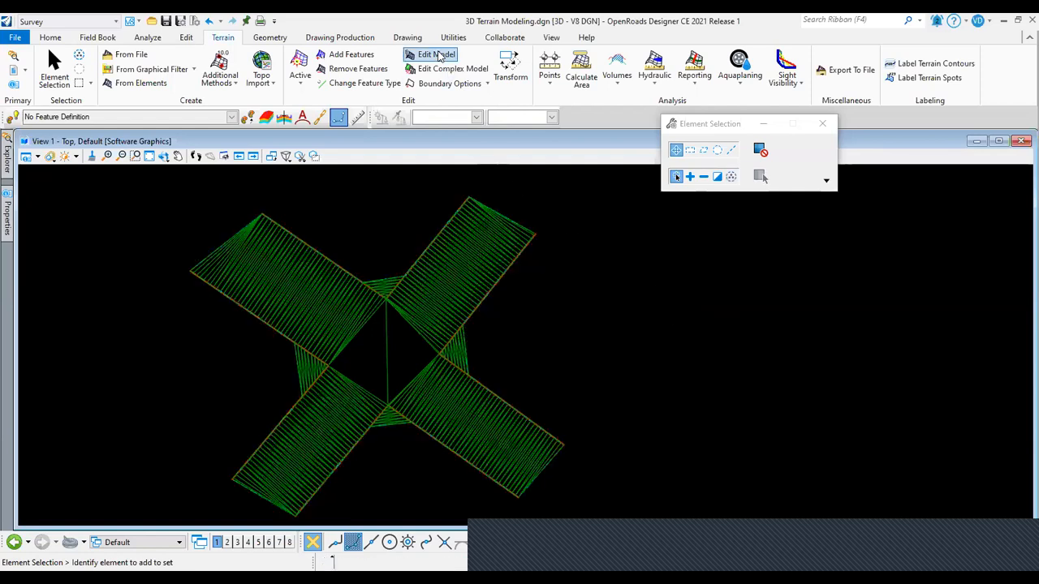
click(478, 232)
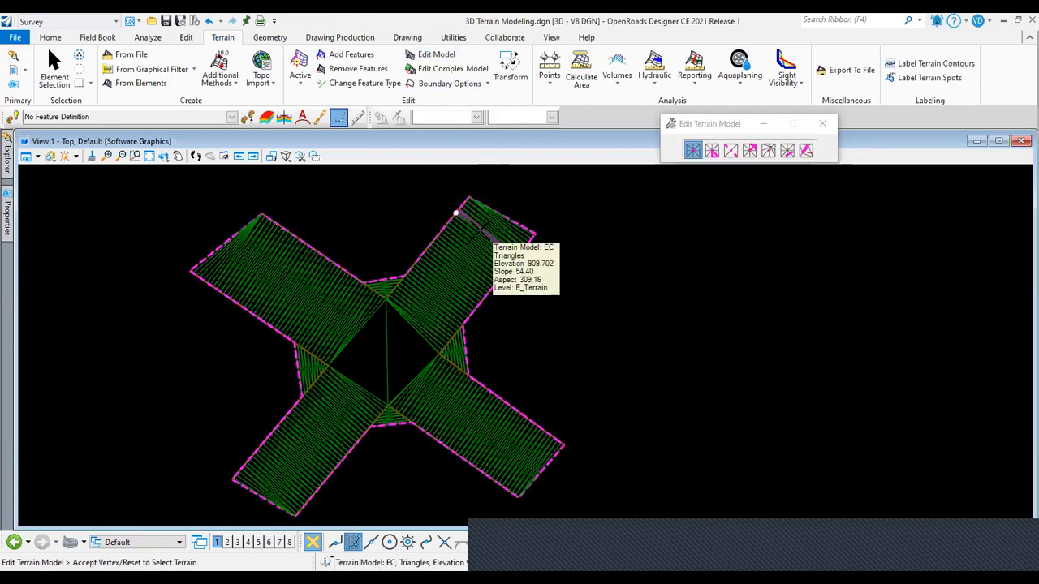
click(711, 154)
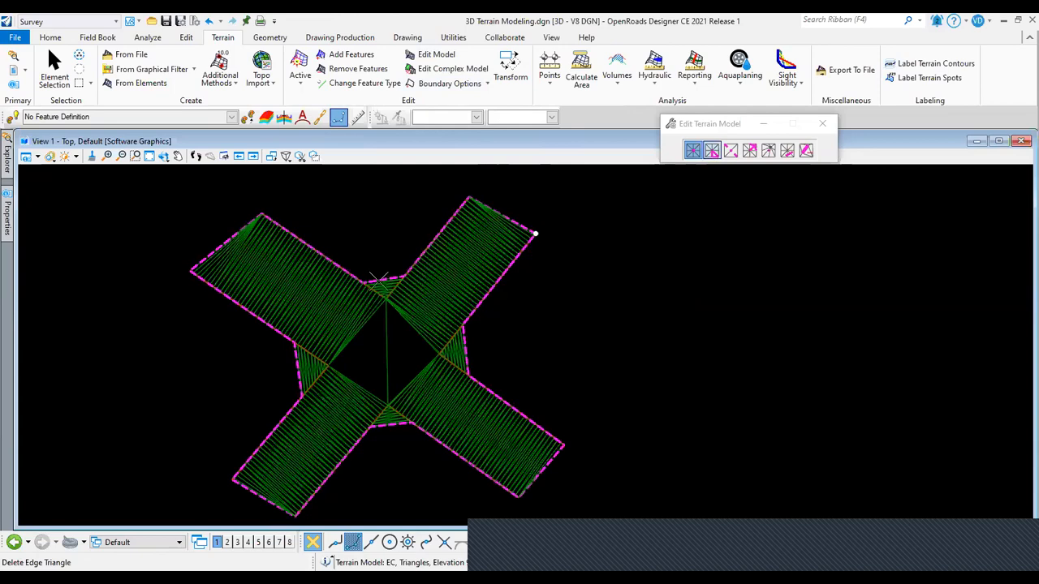
scroll(382, 262, up, 2)
click(386, 286)
click(385, 287)
scroll(390, 276, up, 1)
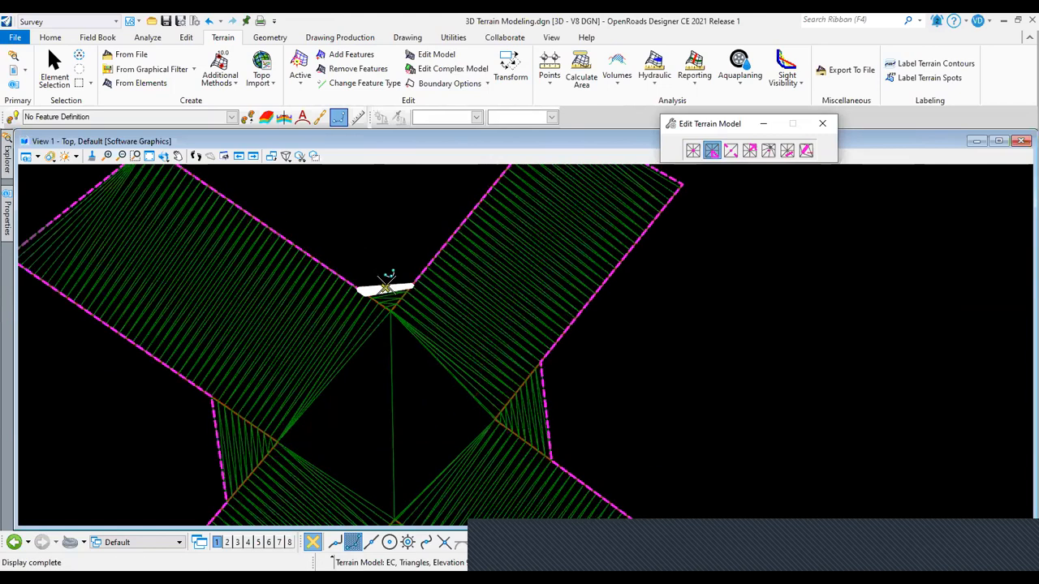
scroll(389, 284, up, 3)
click(389, 290)
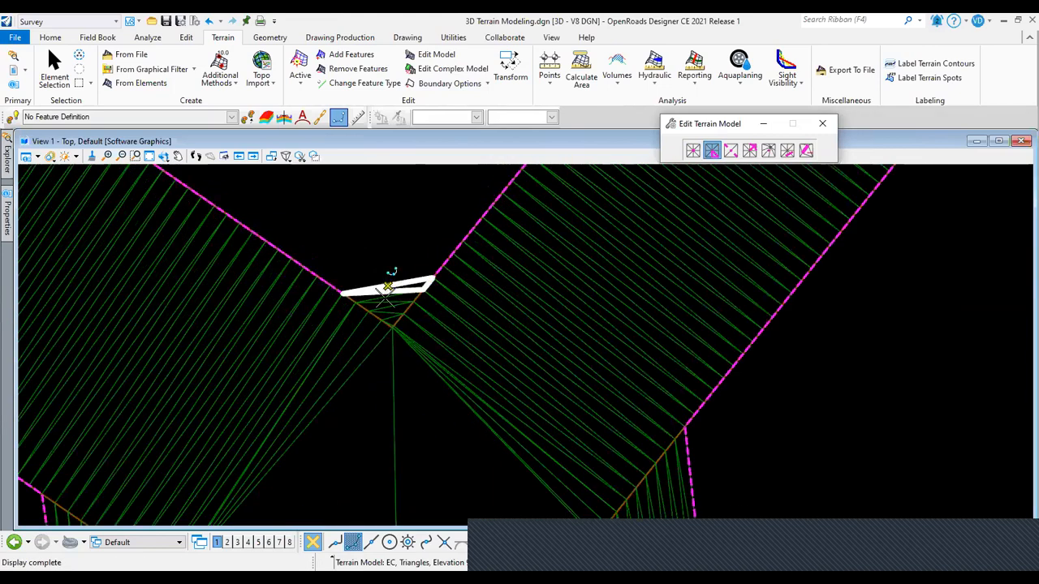
click(387, 289)
click(386, 305)
click(389, 309)
click(390, 314)
click(392, 320)
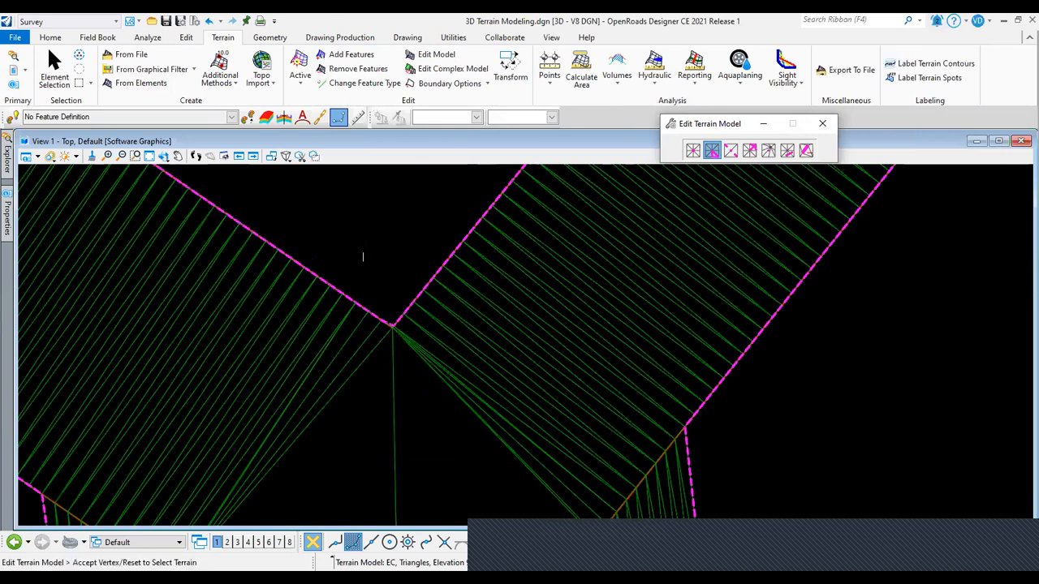
right_click(364, 253)
scroll(365, 252, down, 5)
key(Escape)
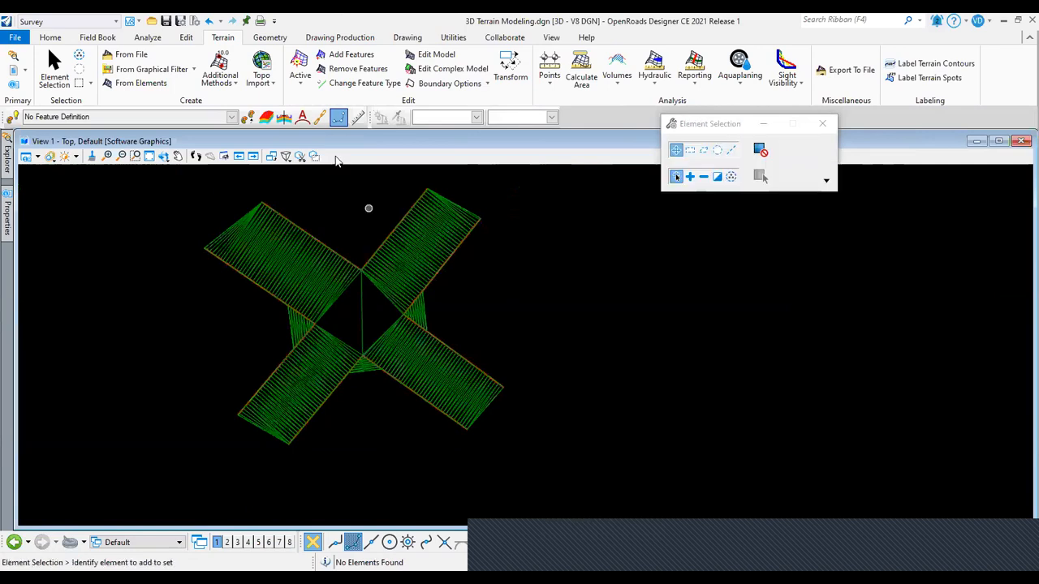
Draw a line with the Geom_Baseline feature definition lengthwise through the terrain's upper-right arm, extending past both of its ends.
click(354, 56)
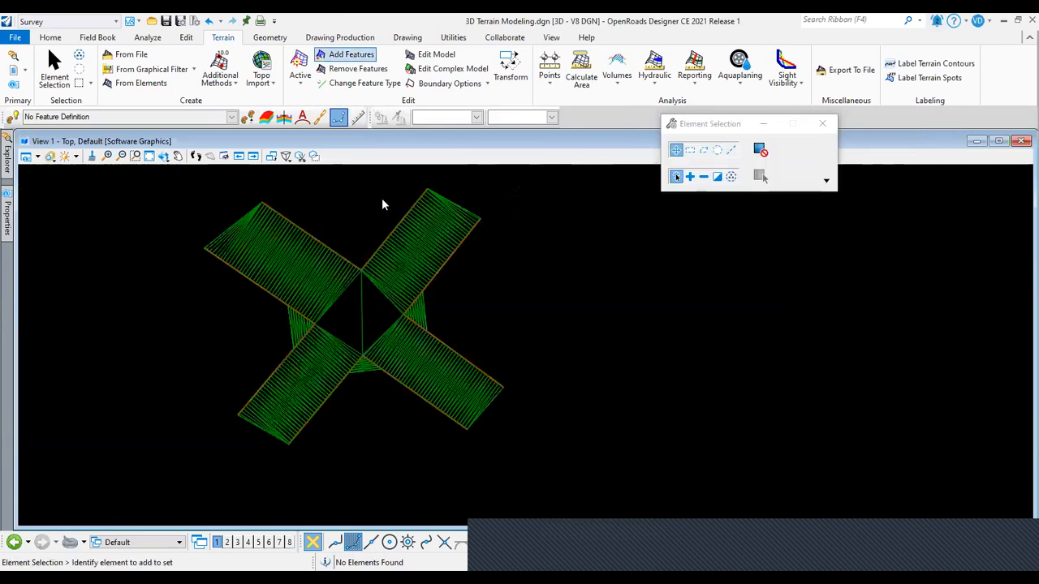
middle_drag(382, 200, 402, 223)
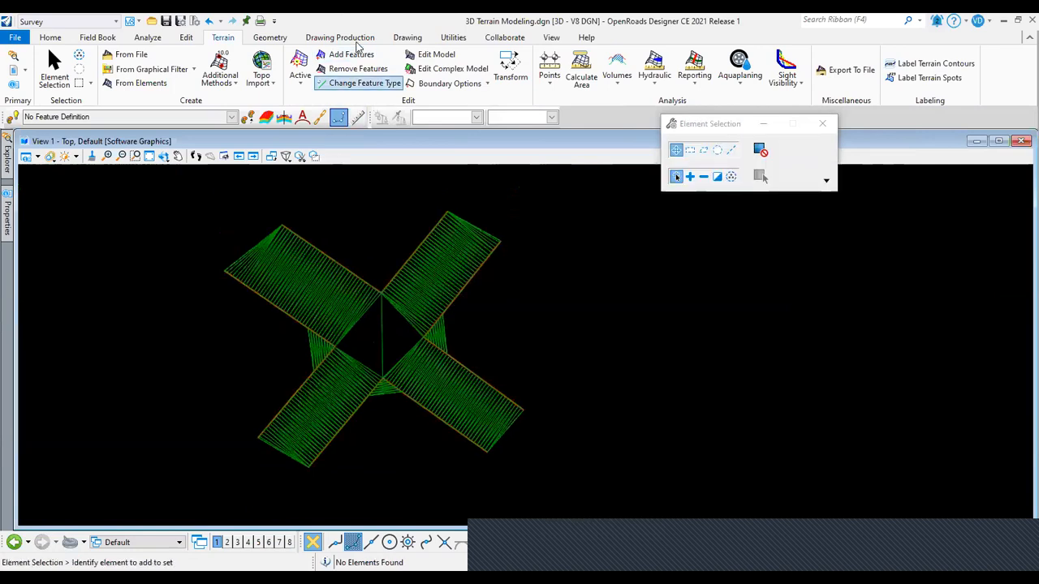
click(271, 38)
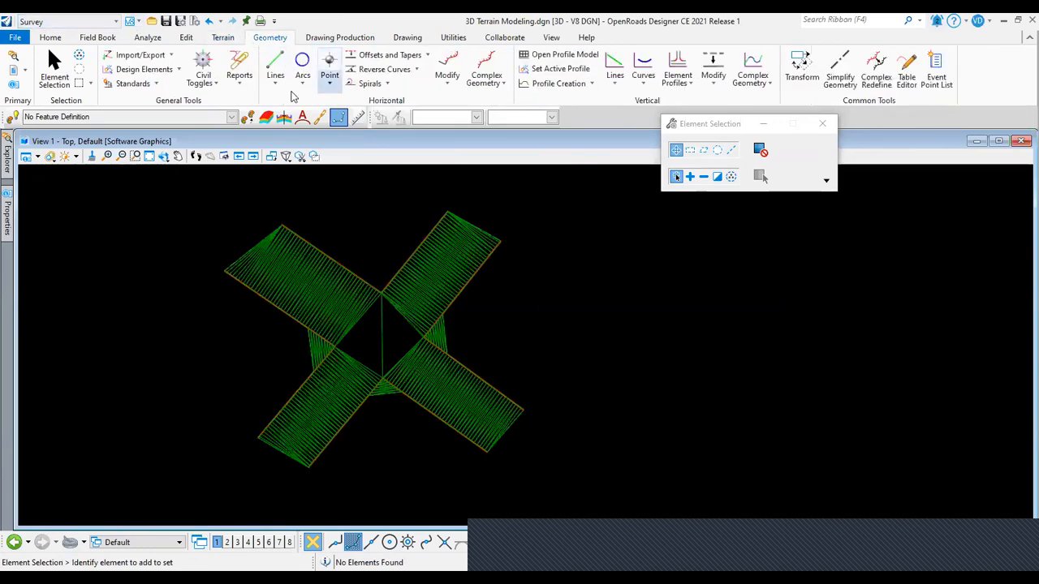
click(275, 77)
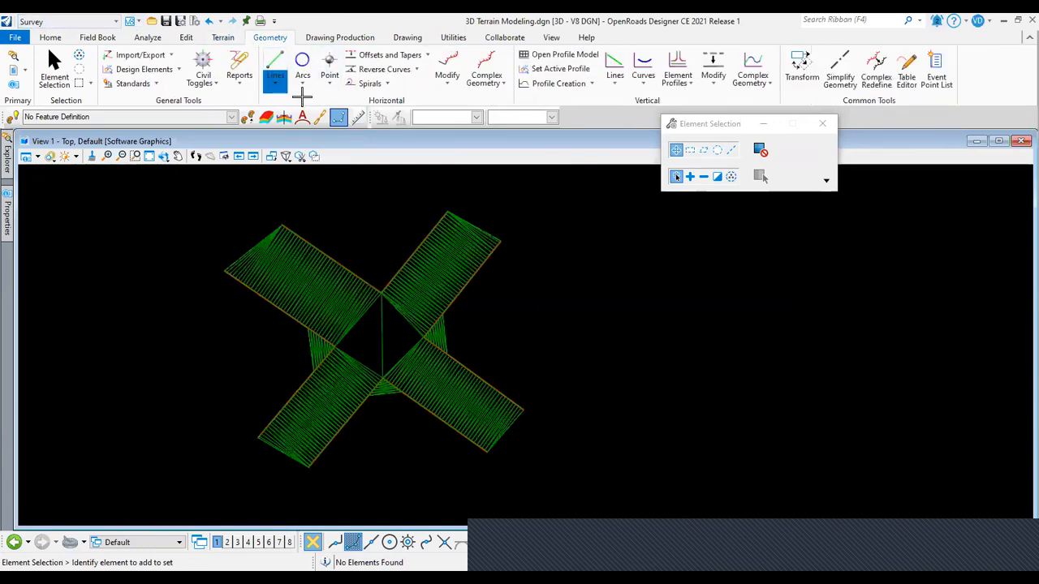
click(232, 118)
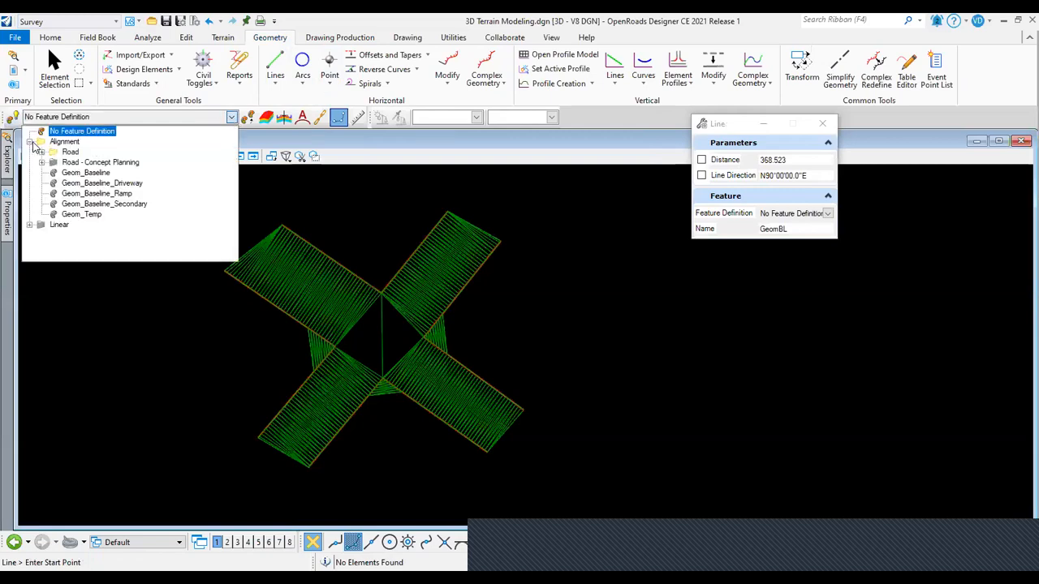
double_click(54, 153)
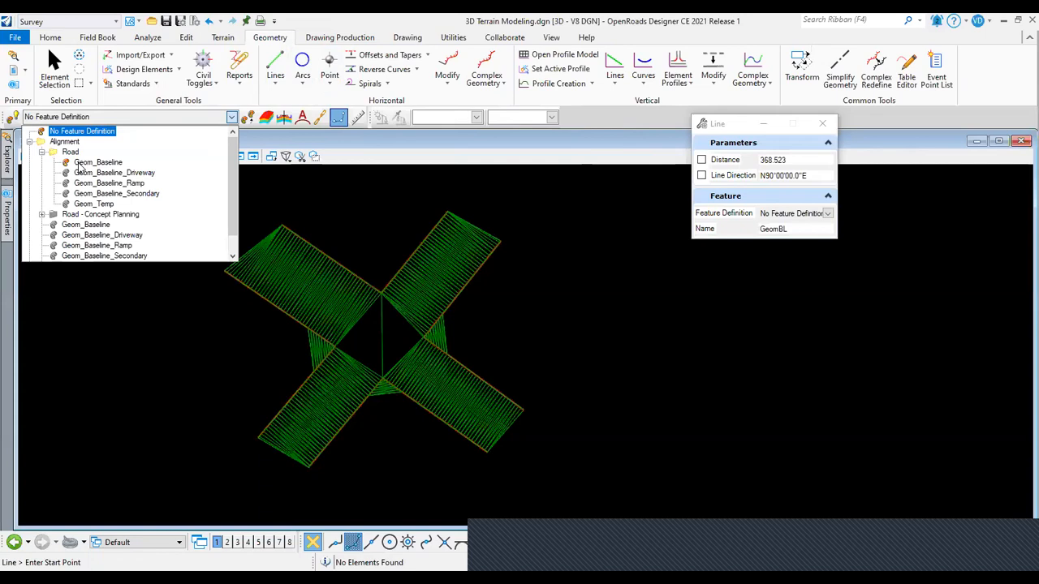
click(89, 162)
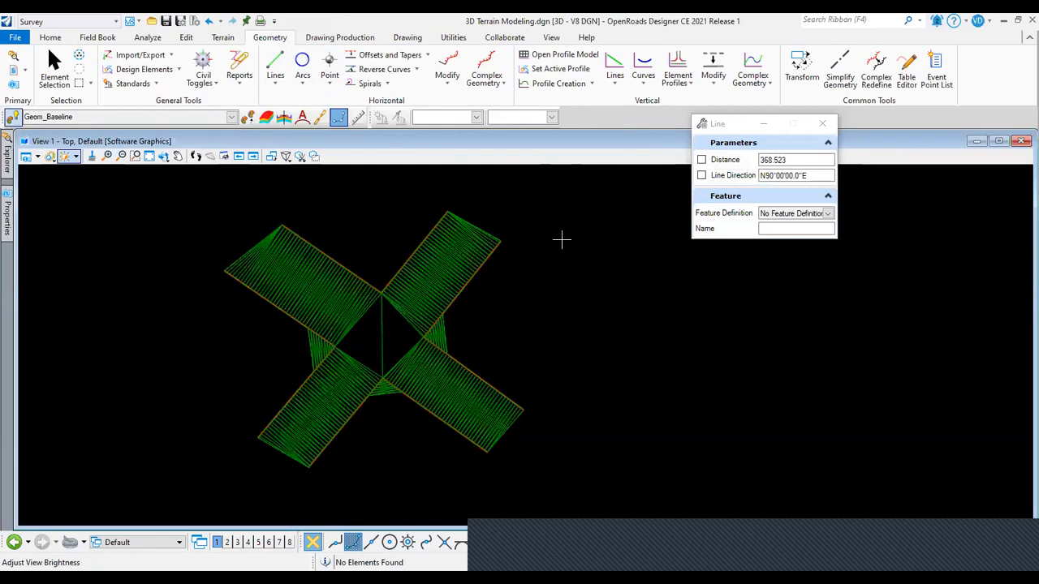
key(Escape)
scroll(478, 218, up, 3)
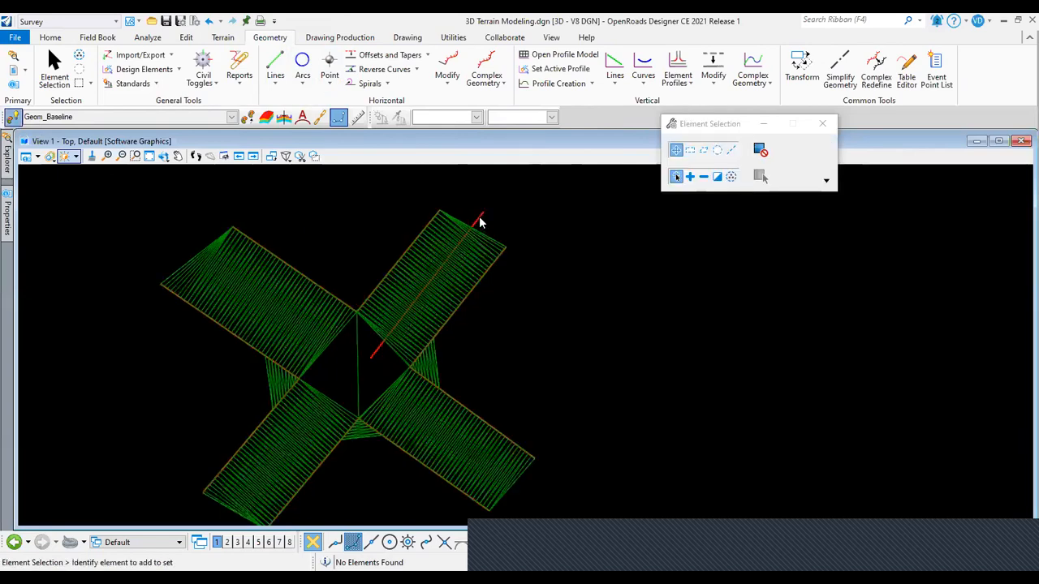
Create a profile by elevation for the new baseline line, with the elevation set to 900.000.
click(689, 84)
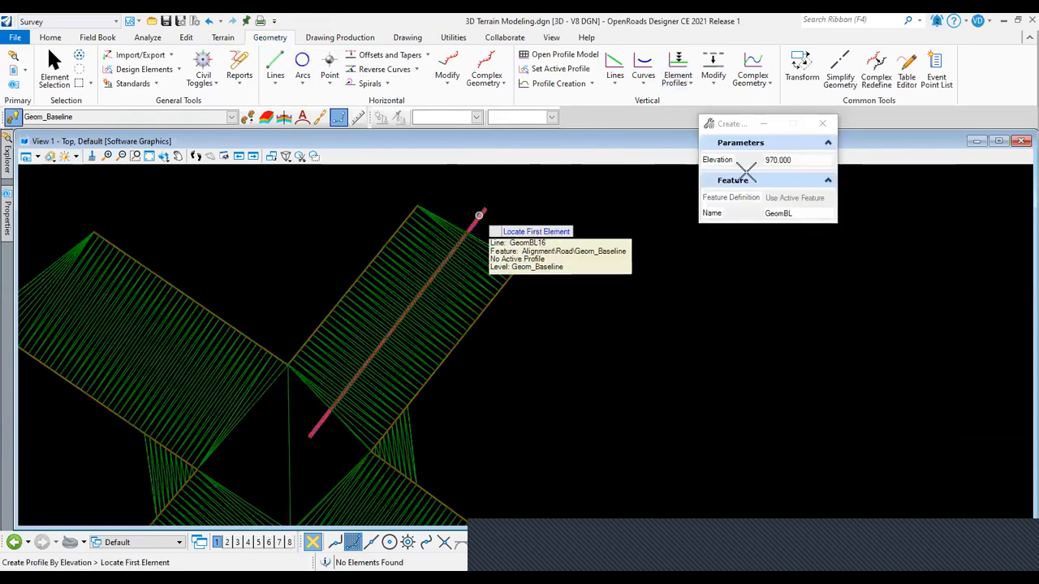
click(628, 234)
right_click(629, 233)
text(900.000)
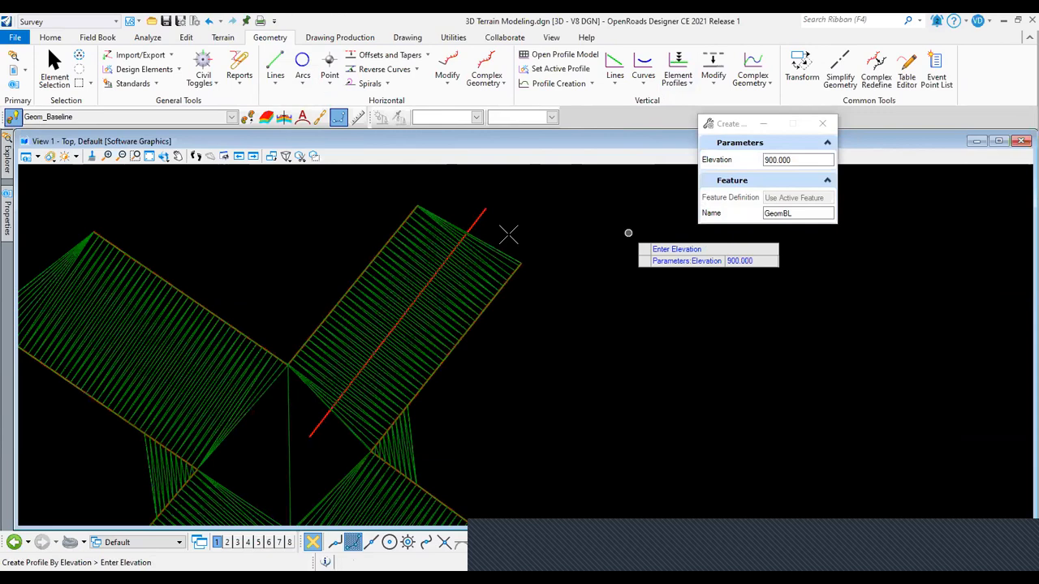
click(666, 235)
scroll(619, 283, down, 2)
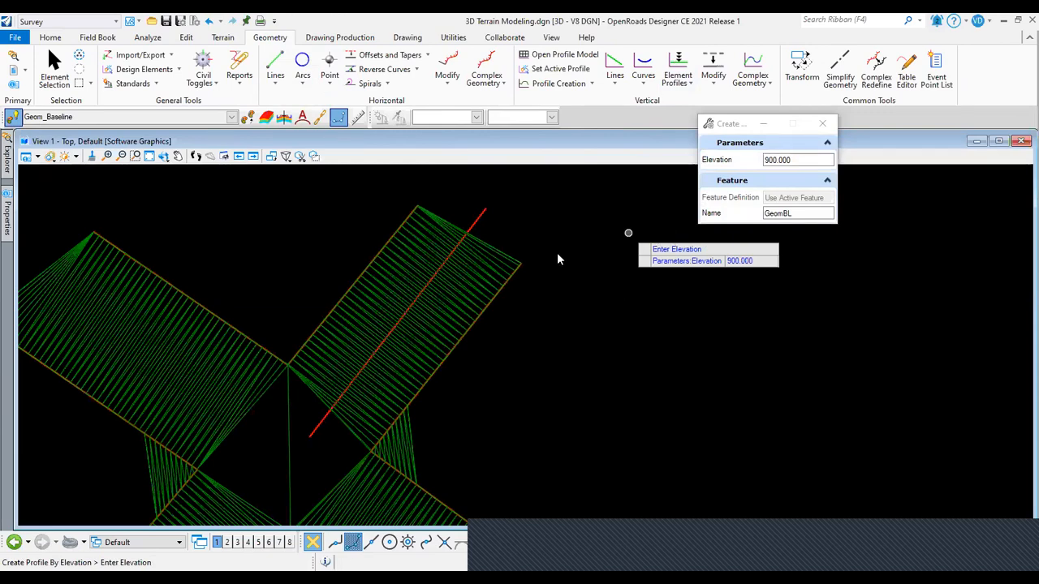
Add the baseline line to terrain model EC as a Break Line feature and leave the command.
mouse_move(549, 251)
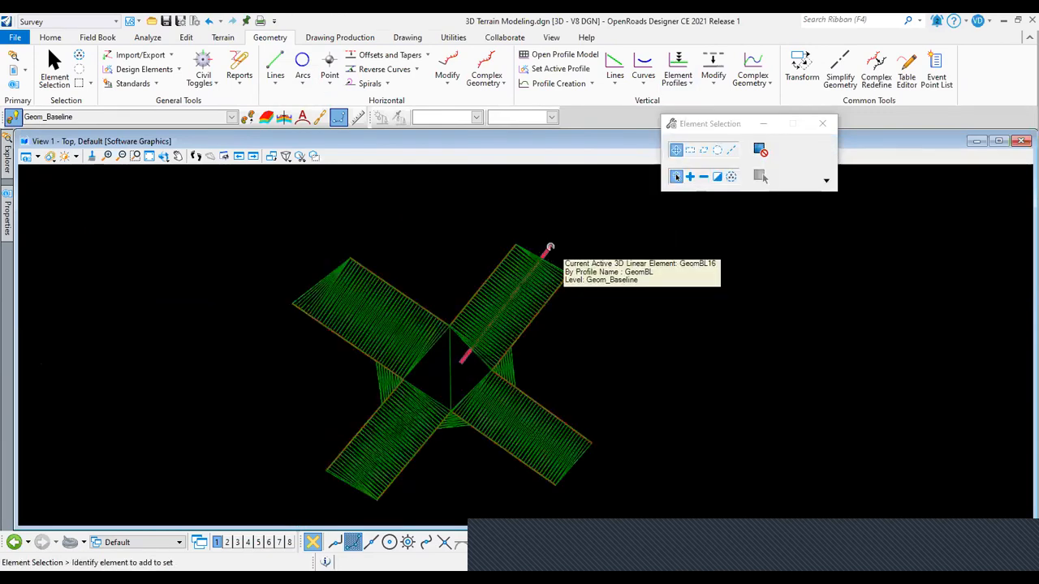
scroll(544, 253, down, 2)
middle_drag(642, 283, 696, 257)
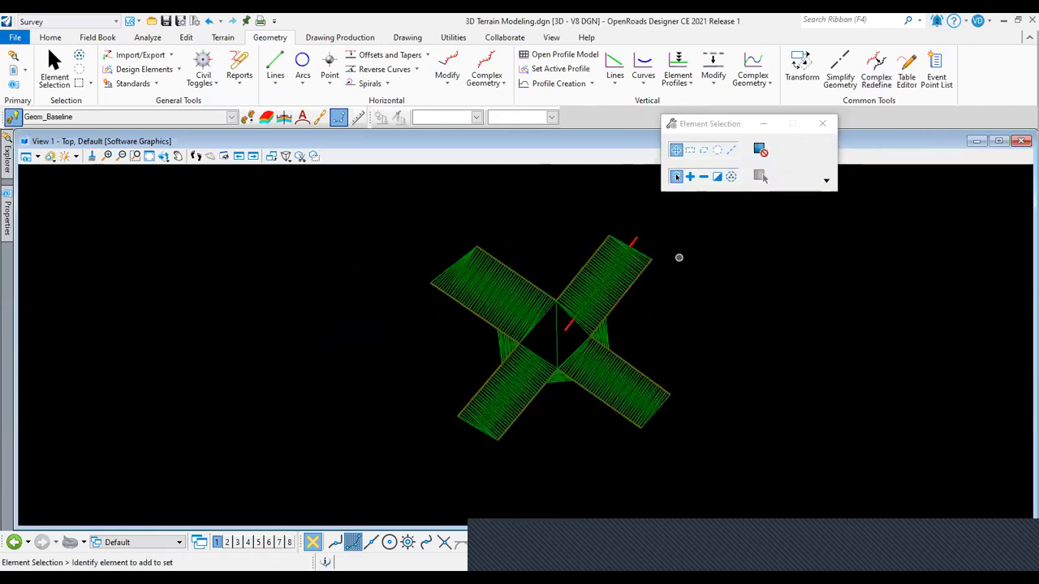
scroll(680, 255, up, 2)
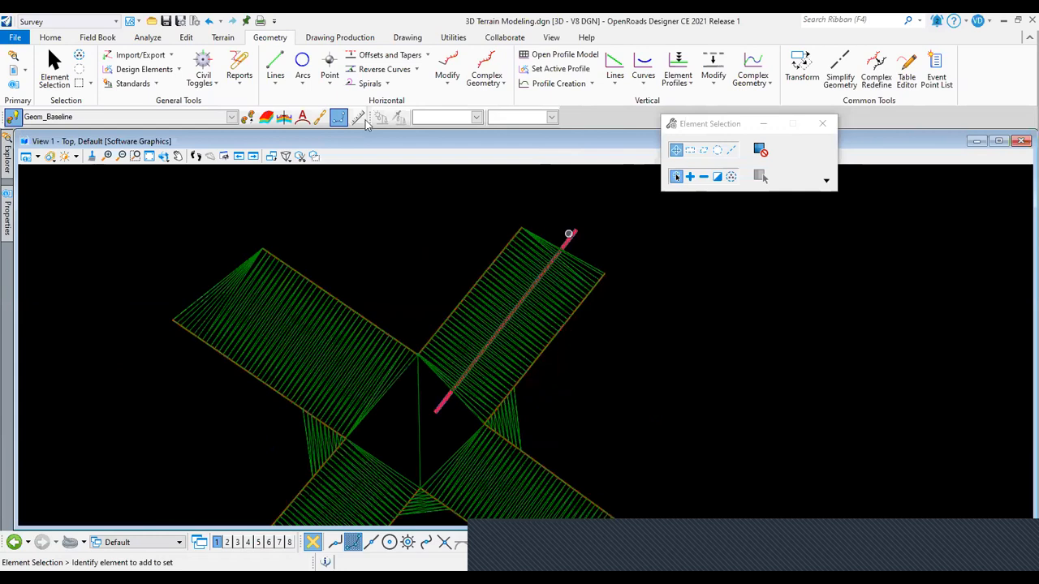
click(222, 38)
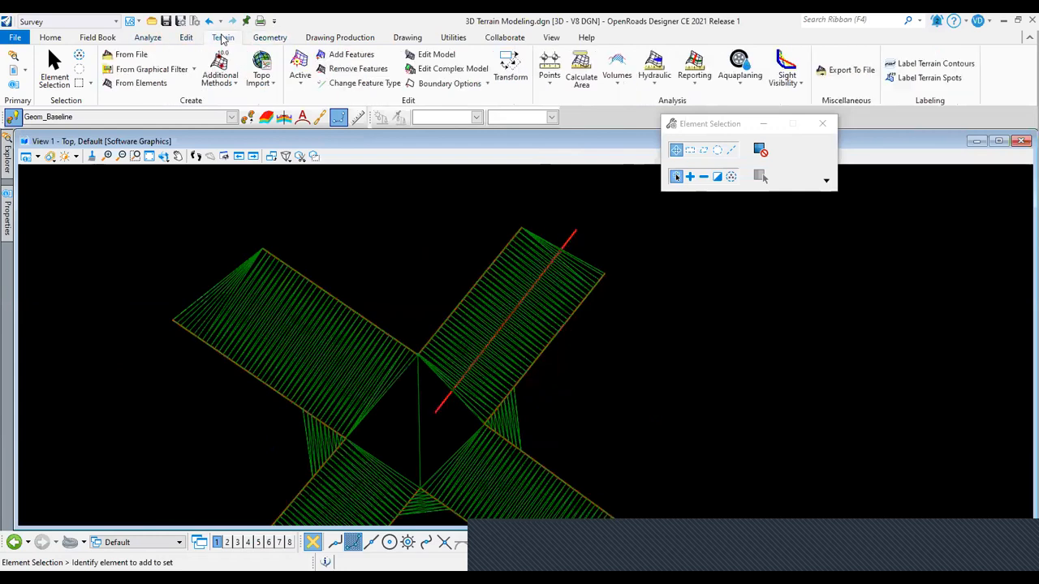
click(329, 57)
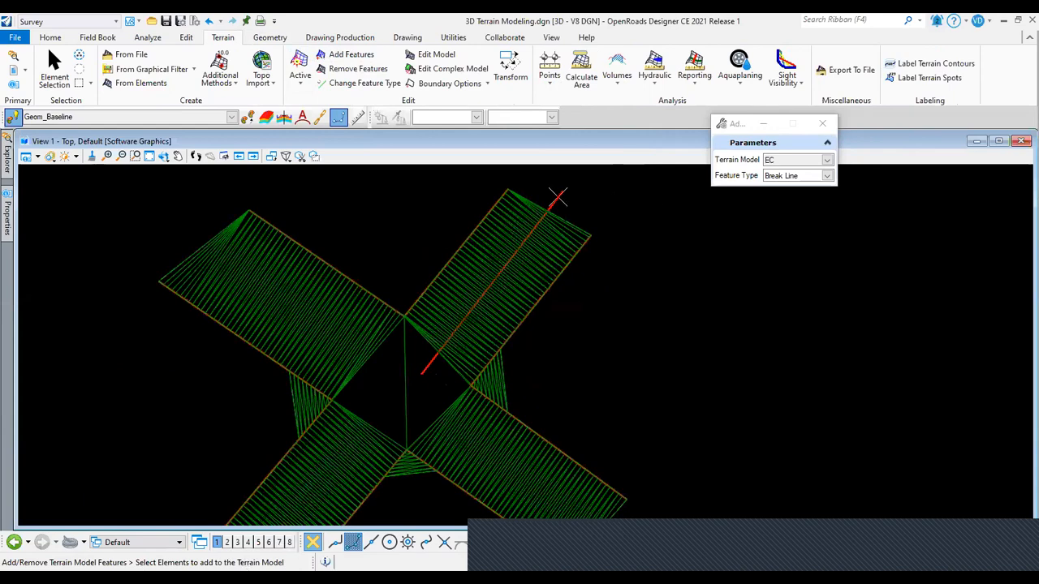
click(600, 210)
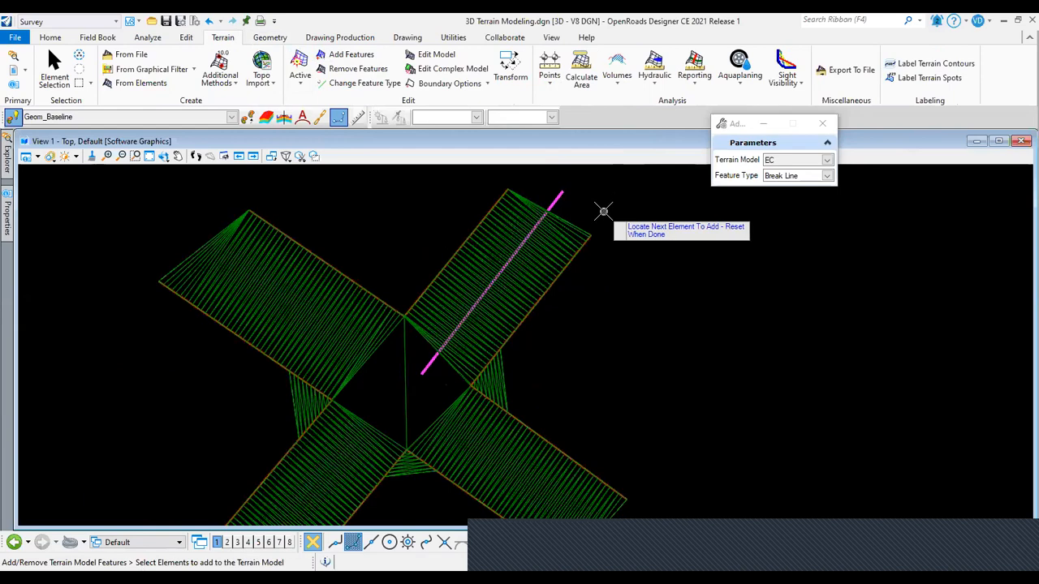
right_click(603, 211)
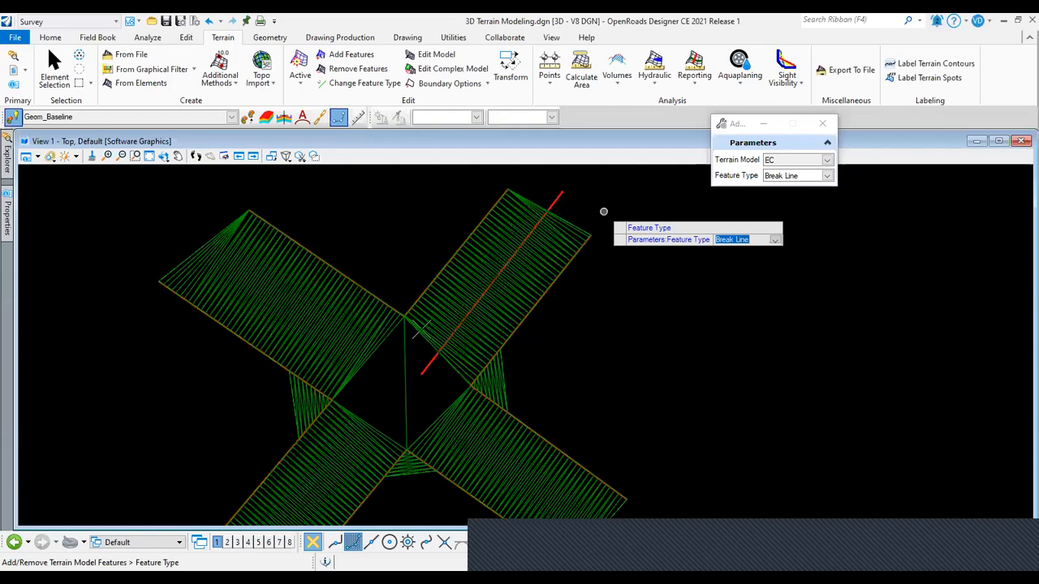
click(435, 288)
scroll(435, 289, up, 3)
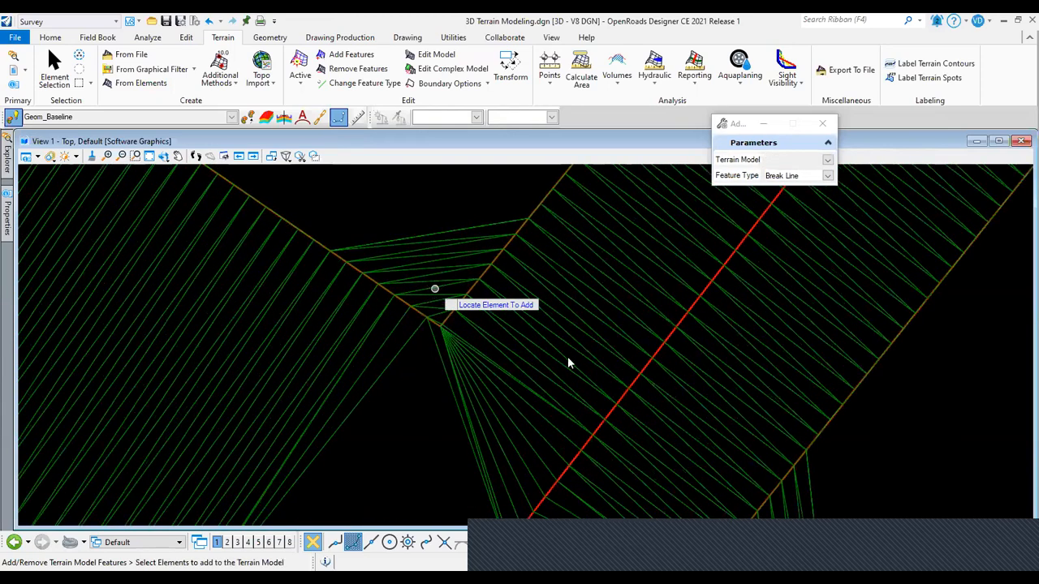
scroll(520, 325, down, 5)
key(Escape)
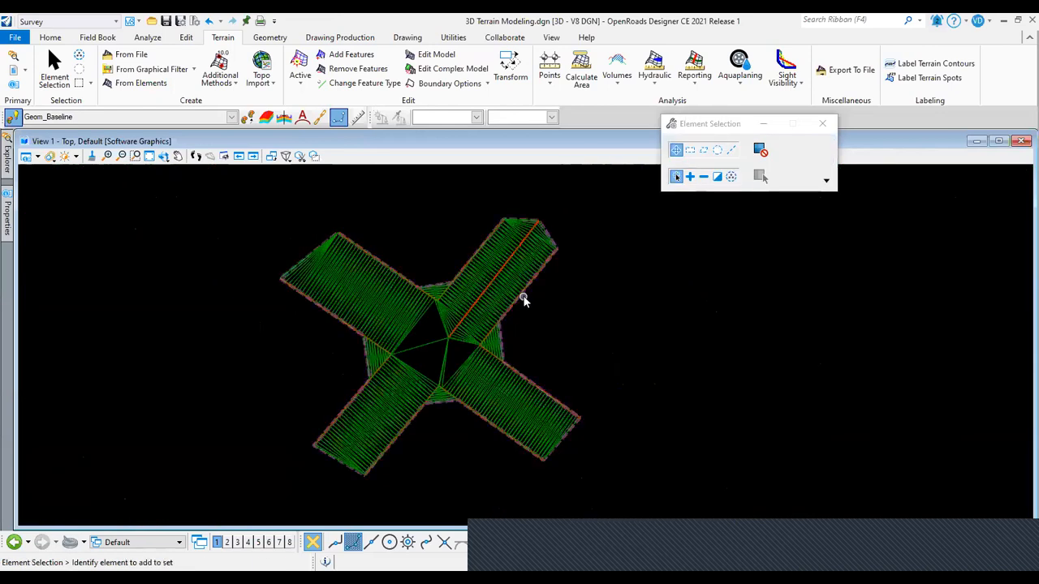
Delete the remaining edge triangles of terrain EC in the upper notch between the two upper arms, and leave the terrain editing command.
click(526, 292)
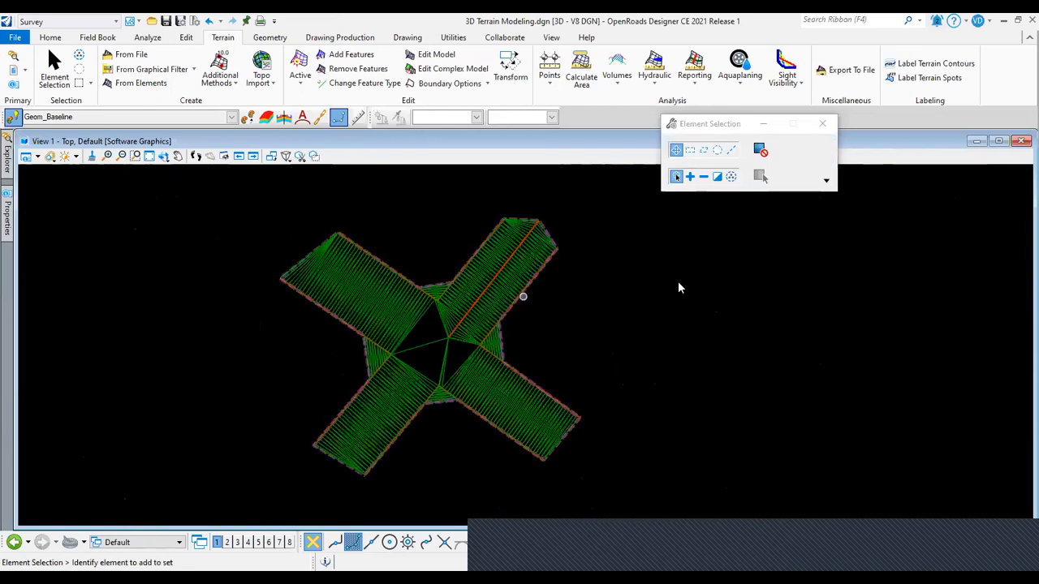
click(580, 357)
scroll(422, 286, up, 4)
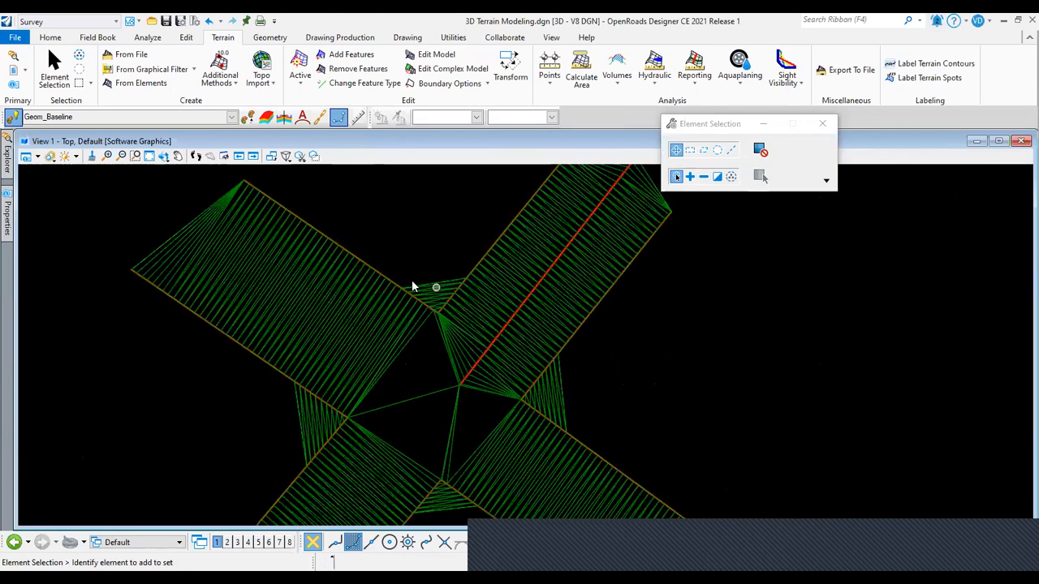
scroll(412, 281, up, 3)
scroll(412, 279, down, 4)
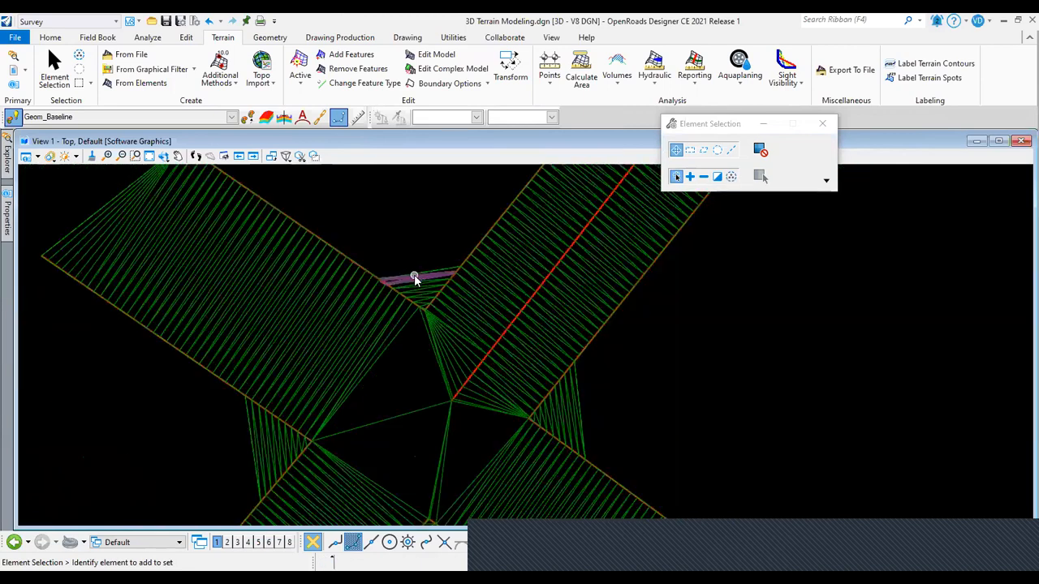
click(487, 83)
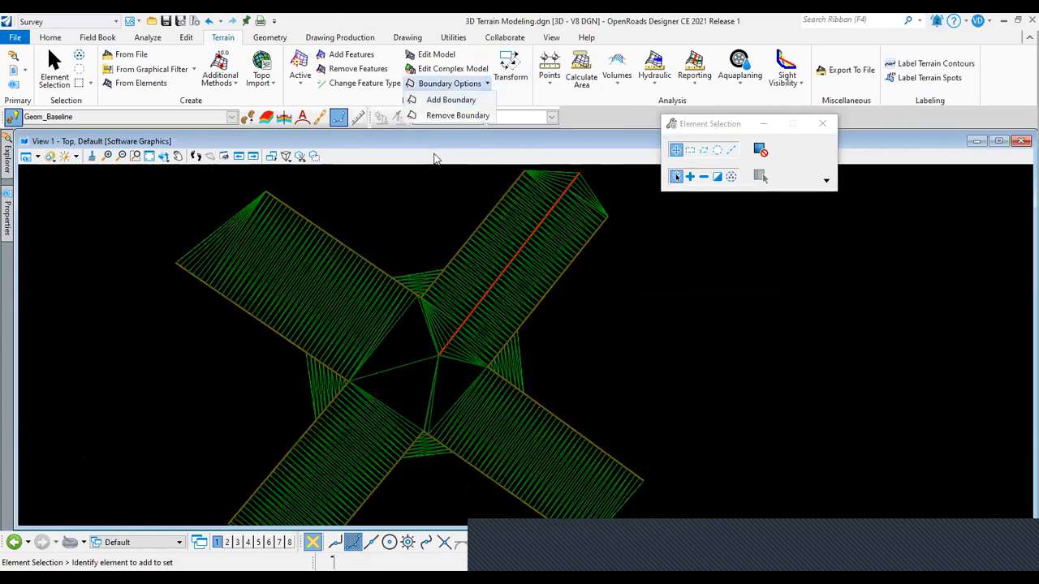
click(423, 54)
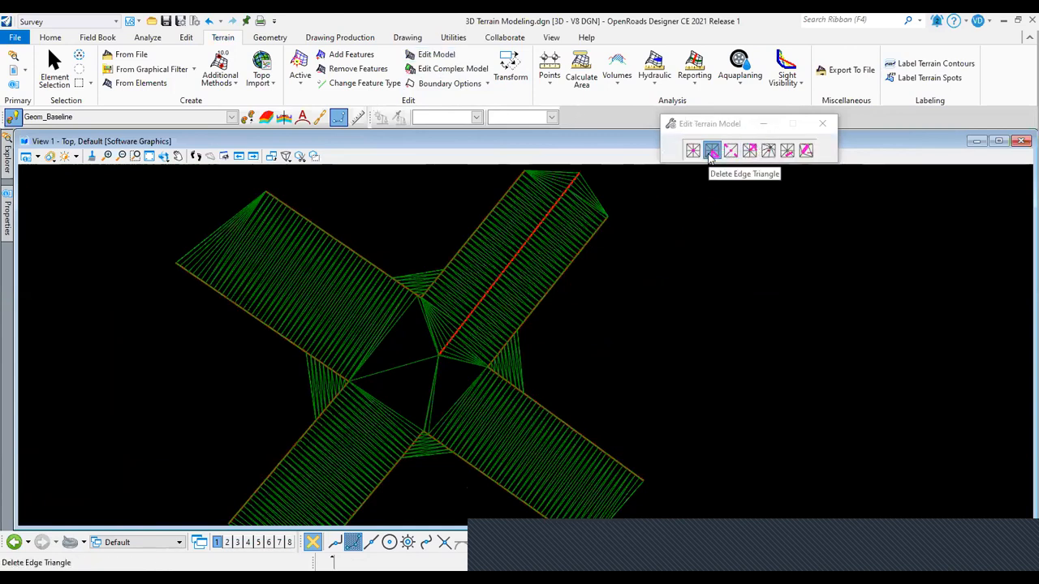
click(487, 196)
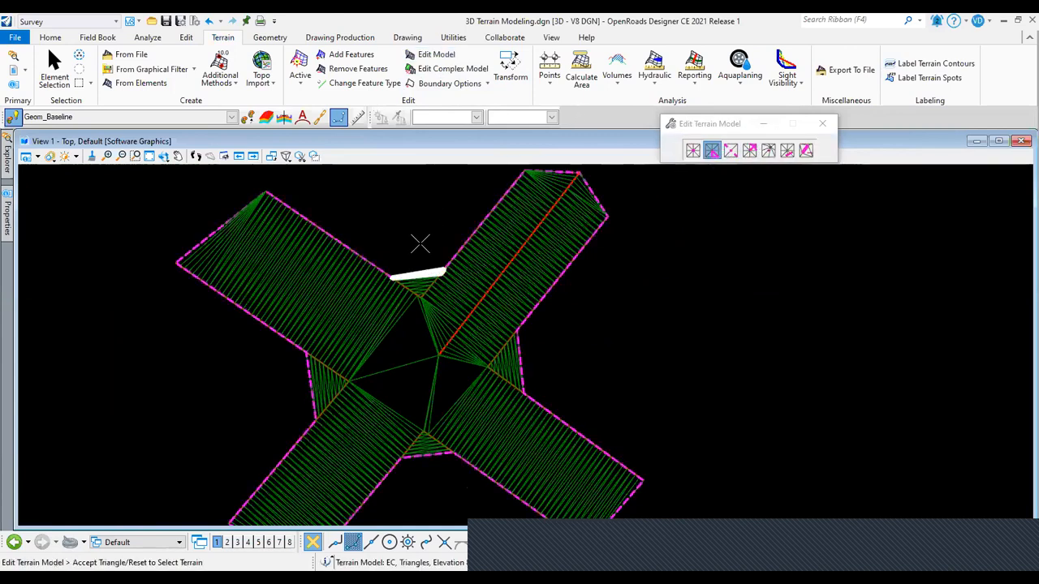
click(417, 268)
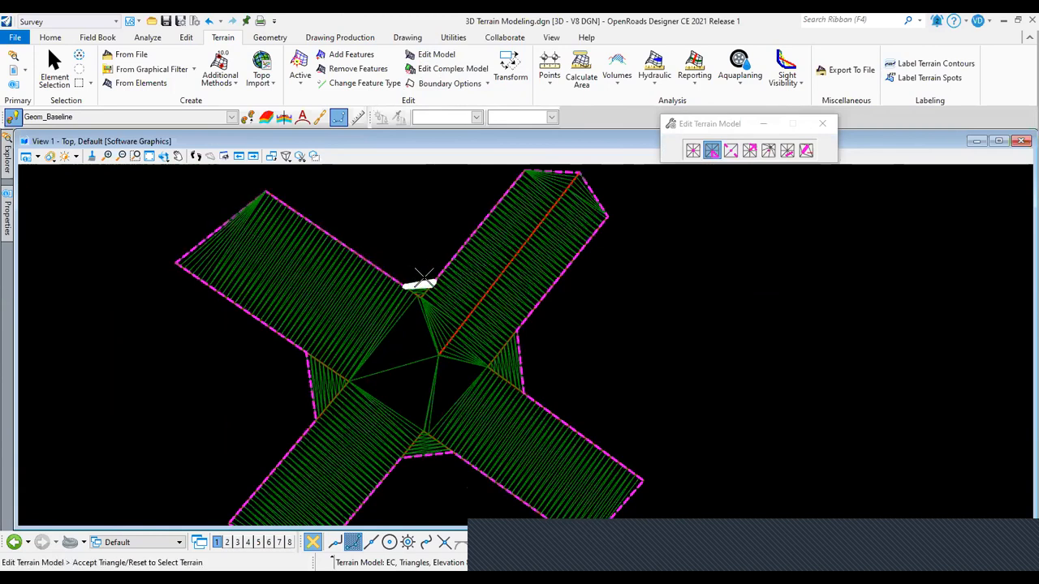
click(419, 285)
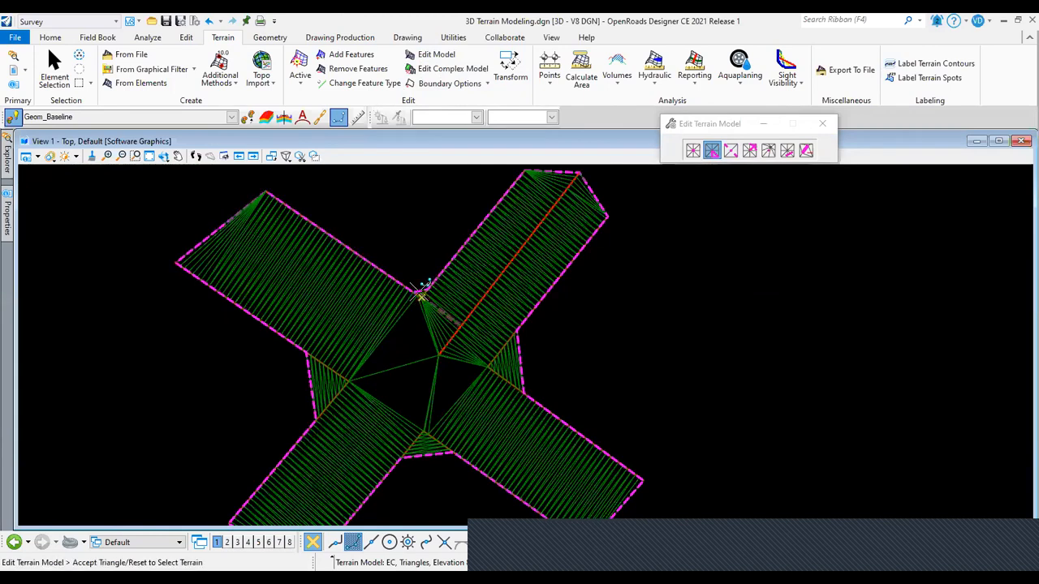
scroll(420, 289, up, 4)
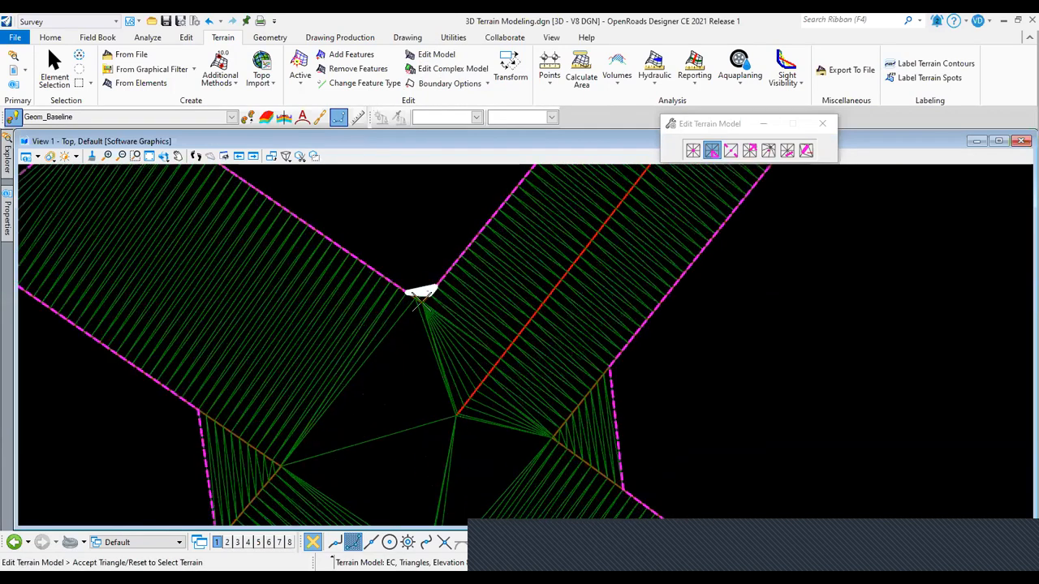
right_click(417, 238)
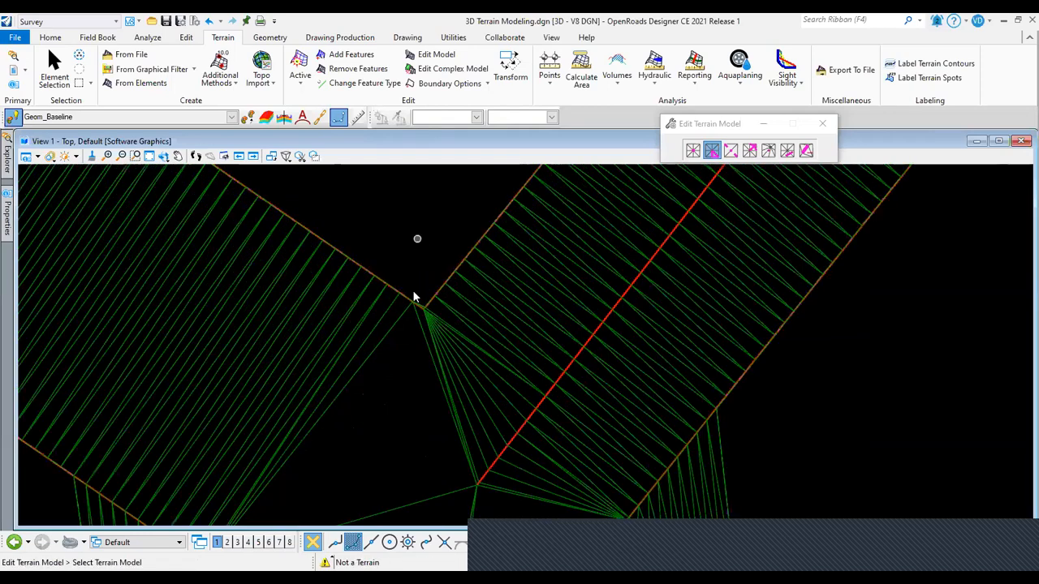
right_click(416, 238)
Add a boundary to terrain model EC using the Add Boundary method, the Terrain_Exterior feature definition and the name TEB.
scroll(415, 240, down, 5)
scroll(418, 237, up, 4)
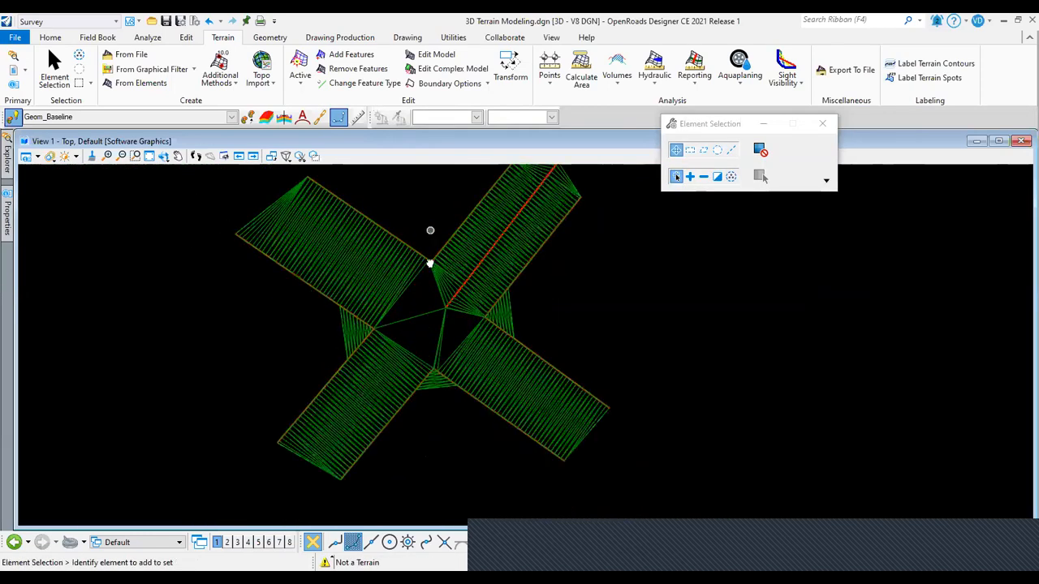
middle_drag(429, 231, 431, 263)
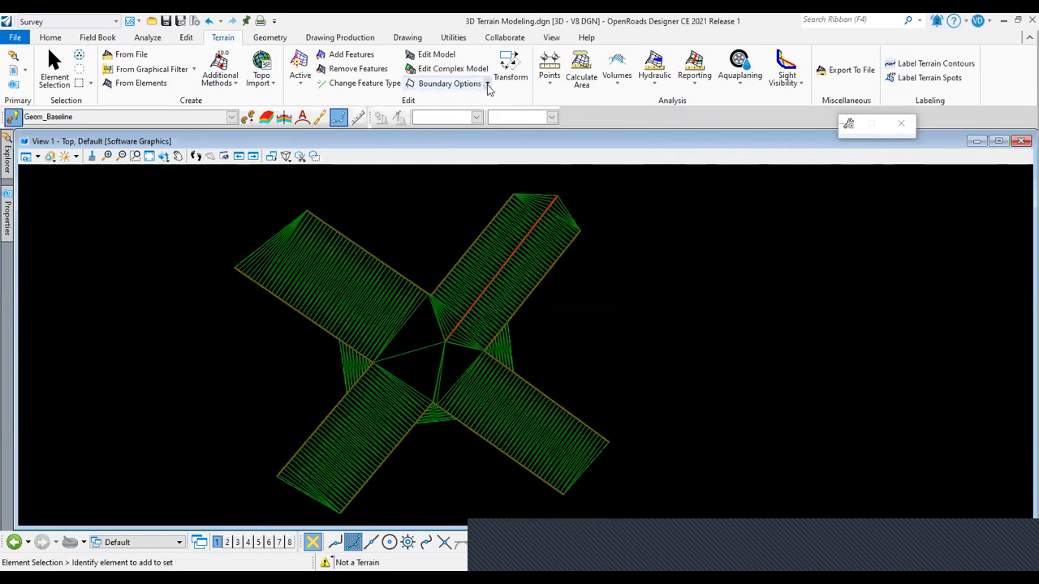
click(478, 108)
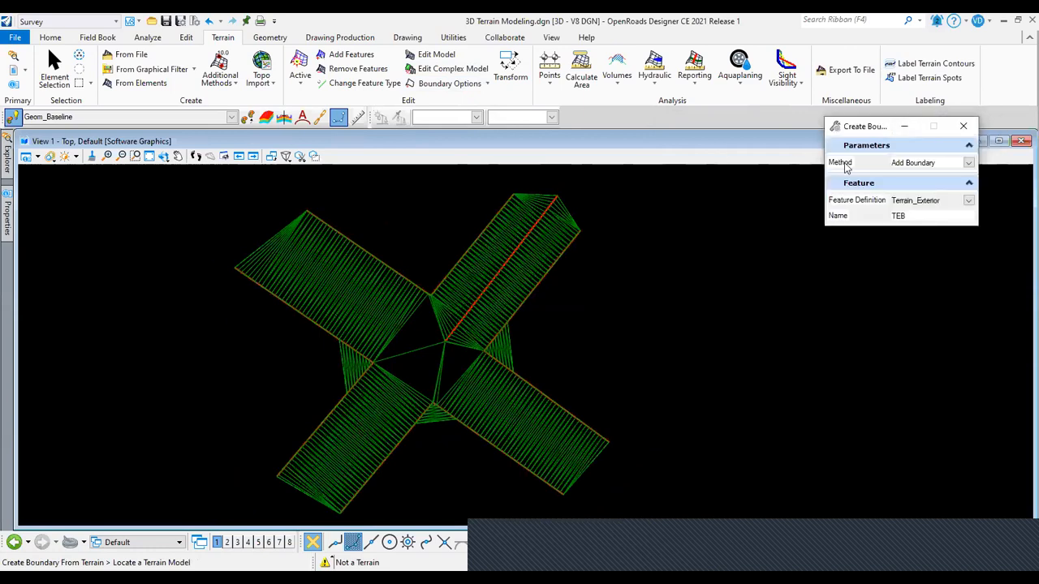
click(869, 177)
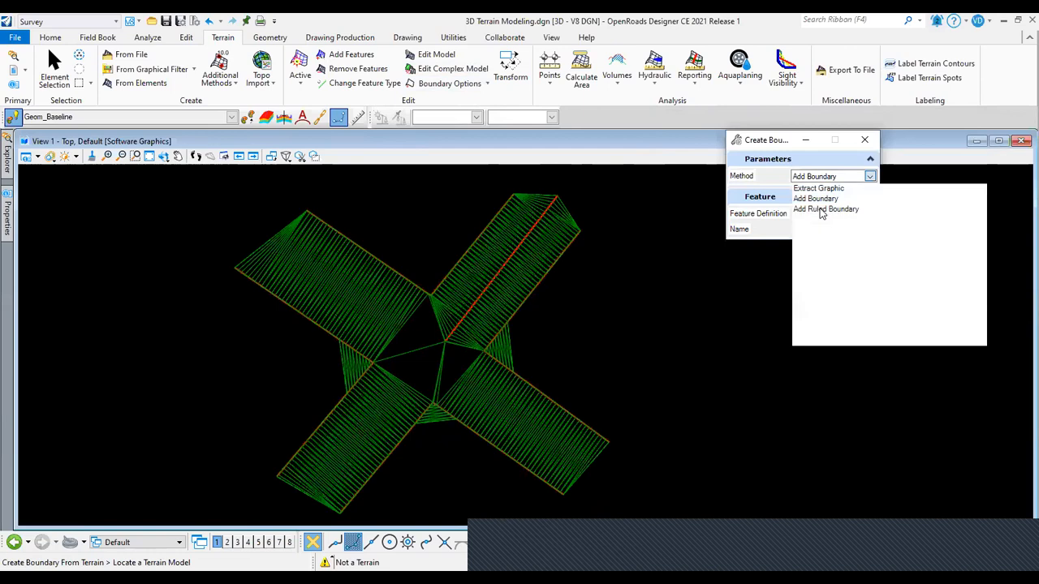
click(816, 198)
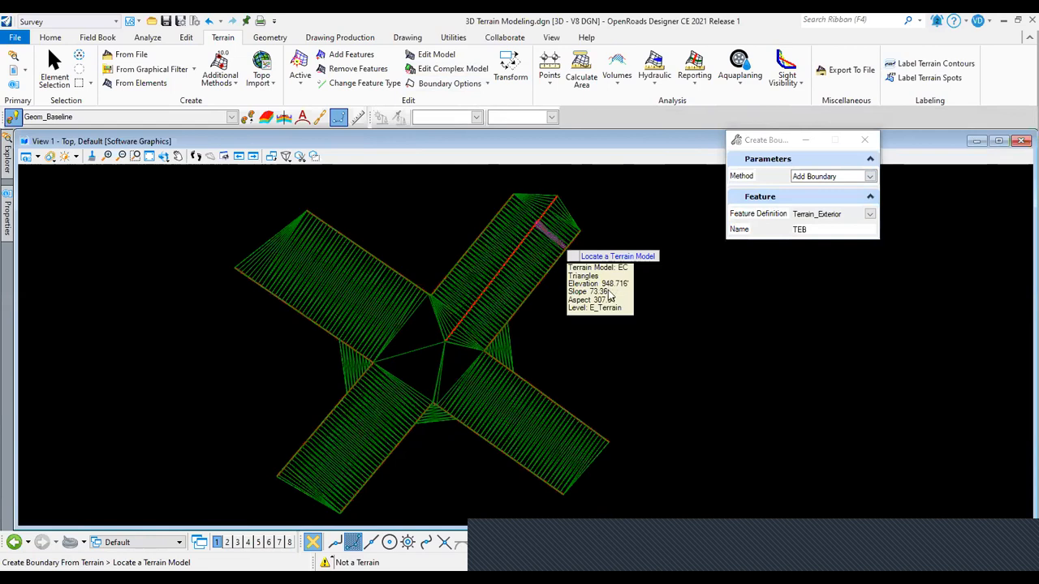
click(555, 237)
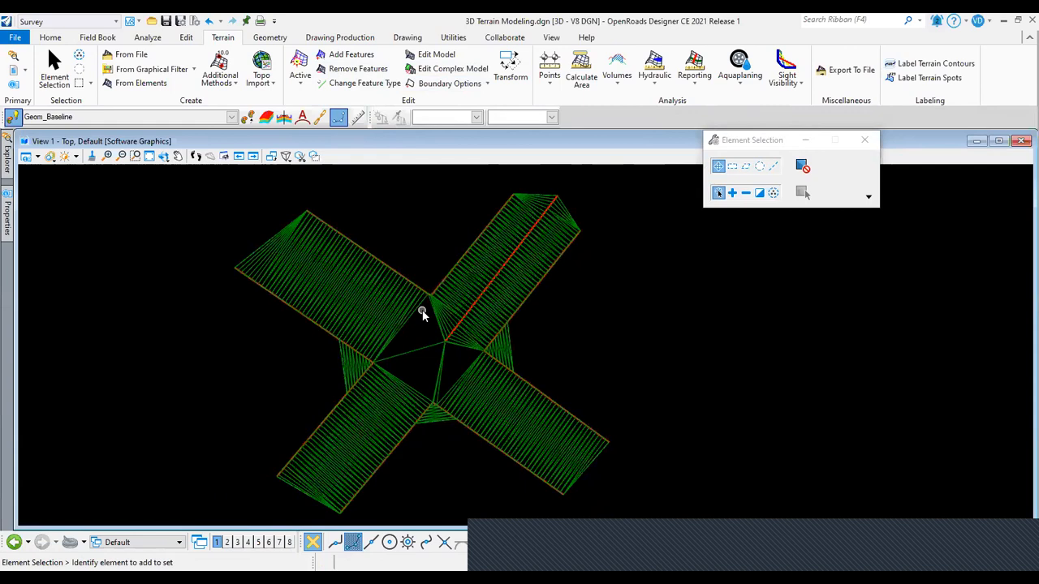
Draw a Geom_Baseline line lengthwise through the terrain's lower-left arm, extending past both of its ends.
scroll(405, 331, down, 3)
scroll(362, 330, up, 2)
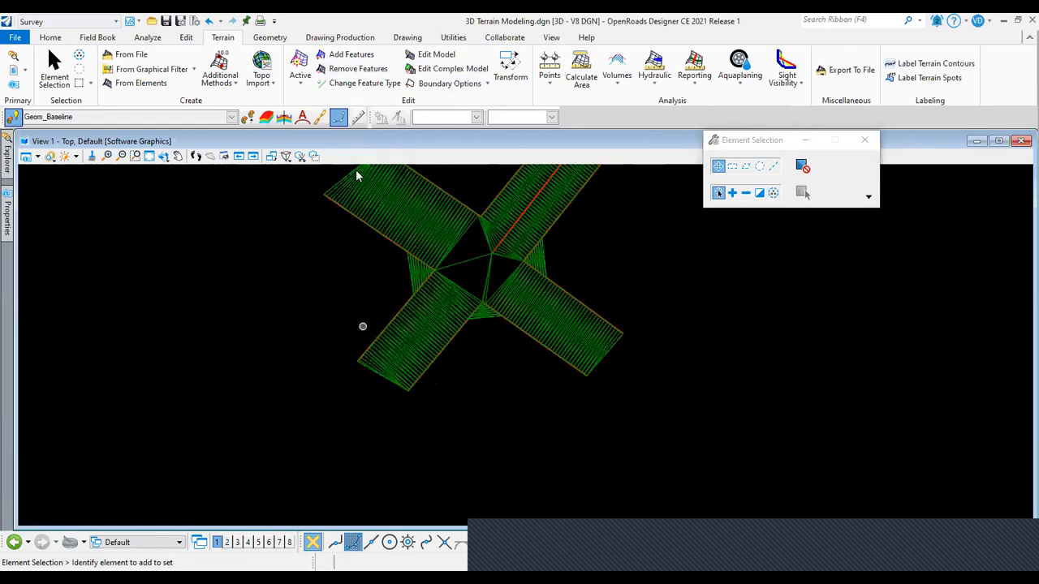
click(269, 38)
click(275, 78)
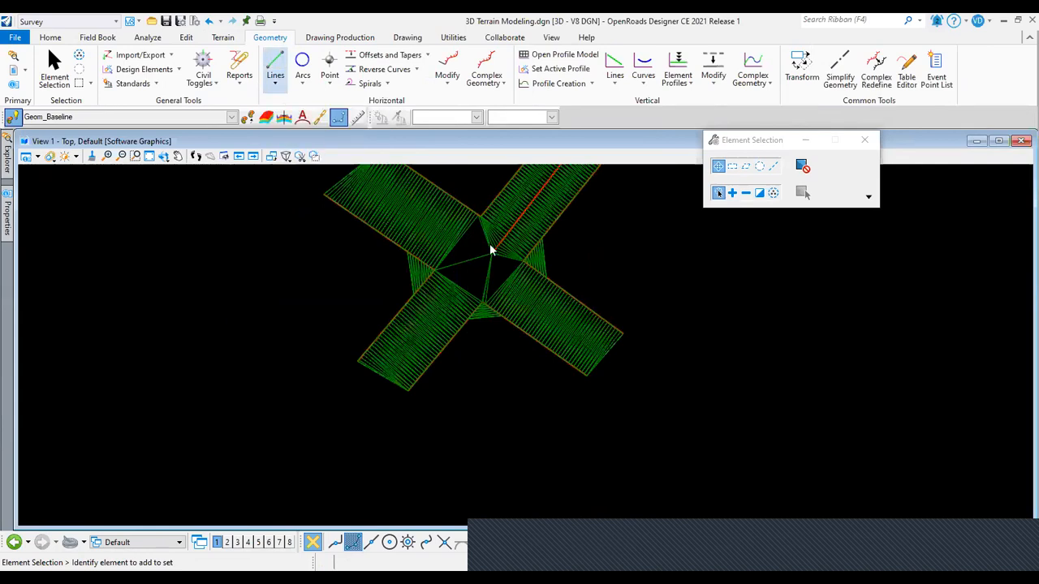
Create a profile by elevation for the lower-left baseline line, with the elevation set to 900.000.
click(677, 84)
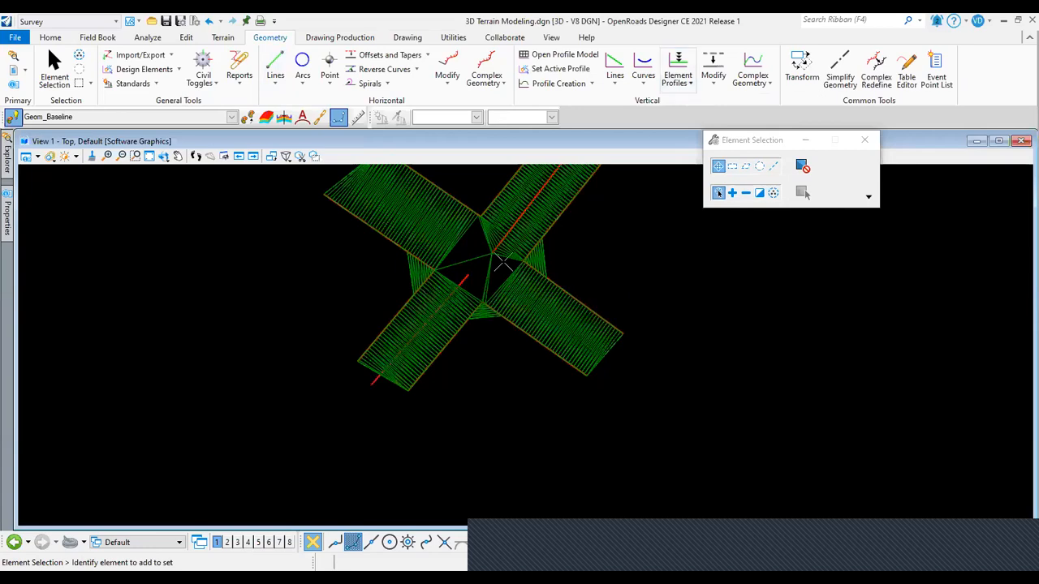
click(476, 379)
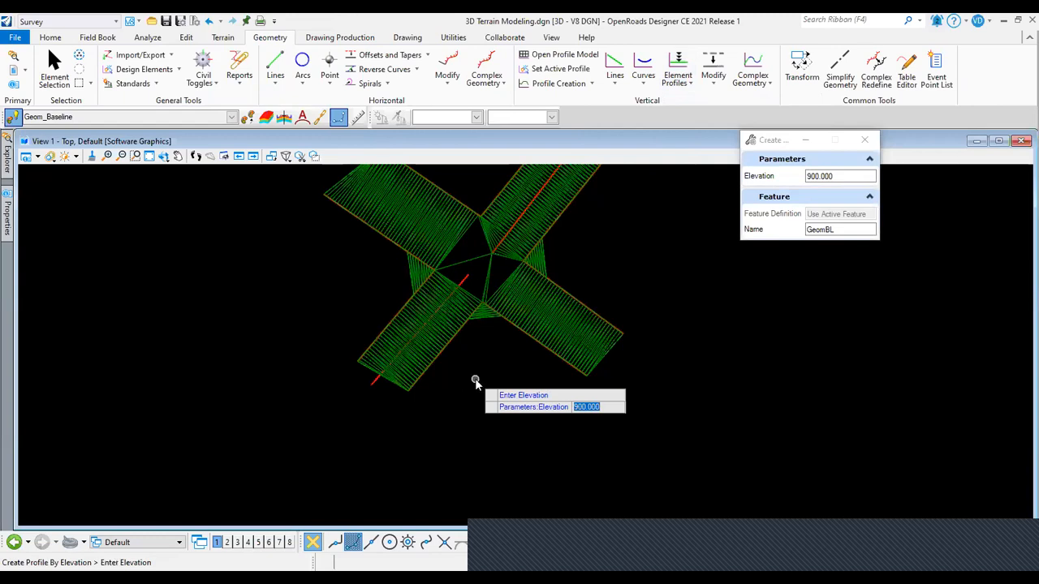
click(447, 317)
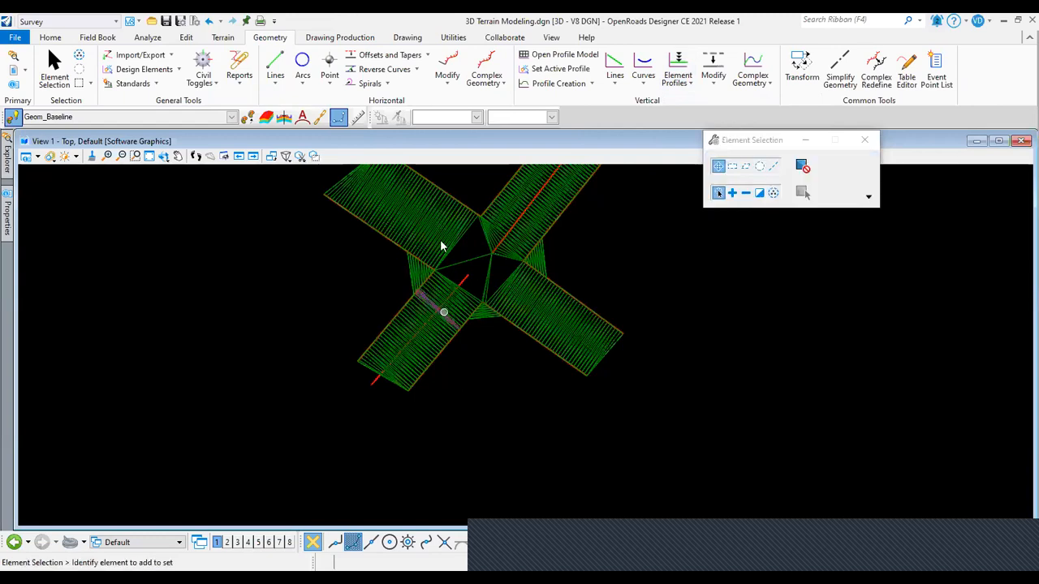
Add the lower-left baseline line to terrain model EC as a Break Line feature and leave the command.
click(223, 37)
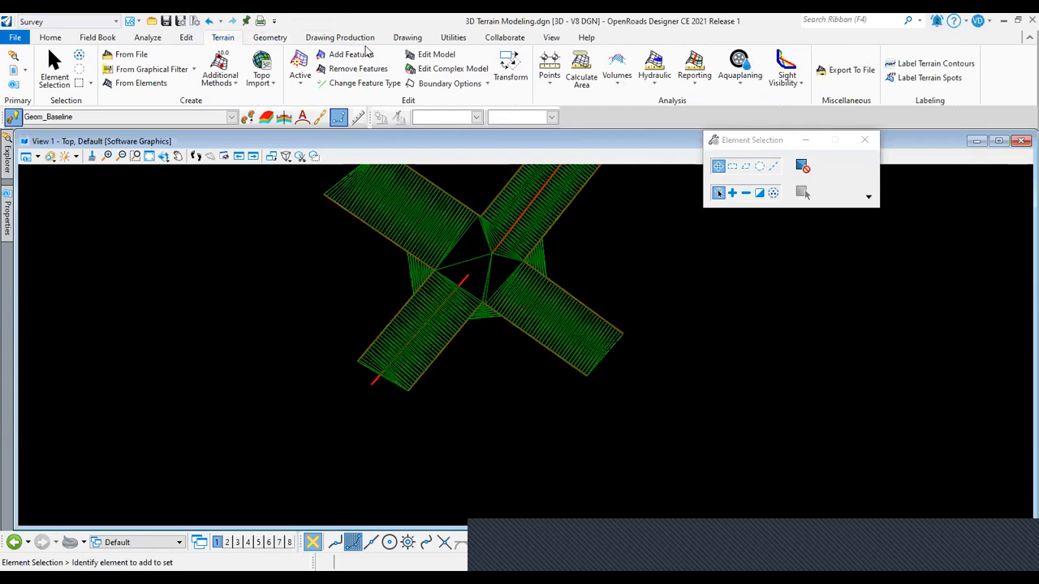
click(345, 53)
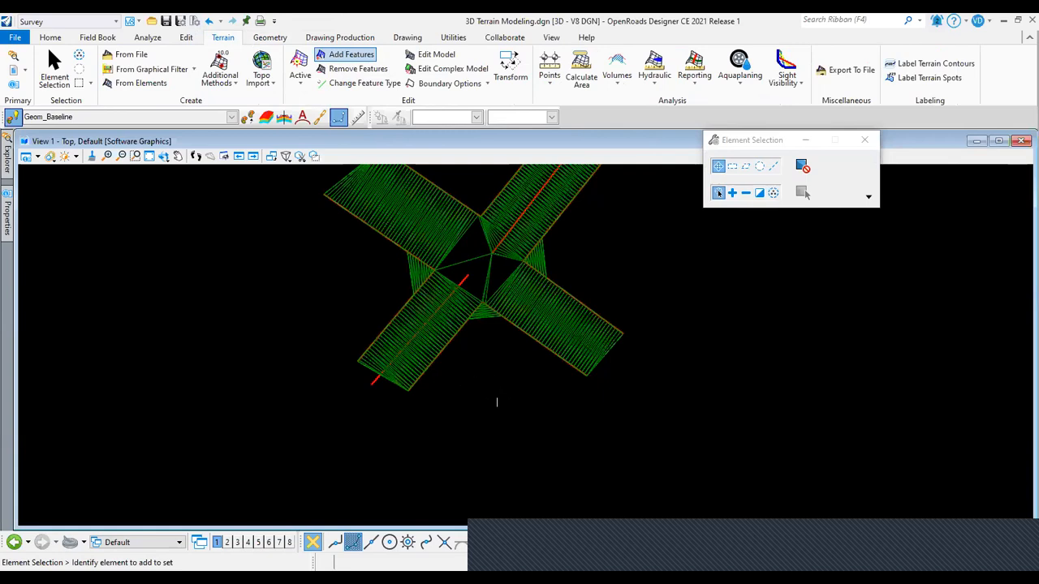
click(479, 379)
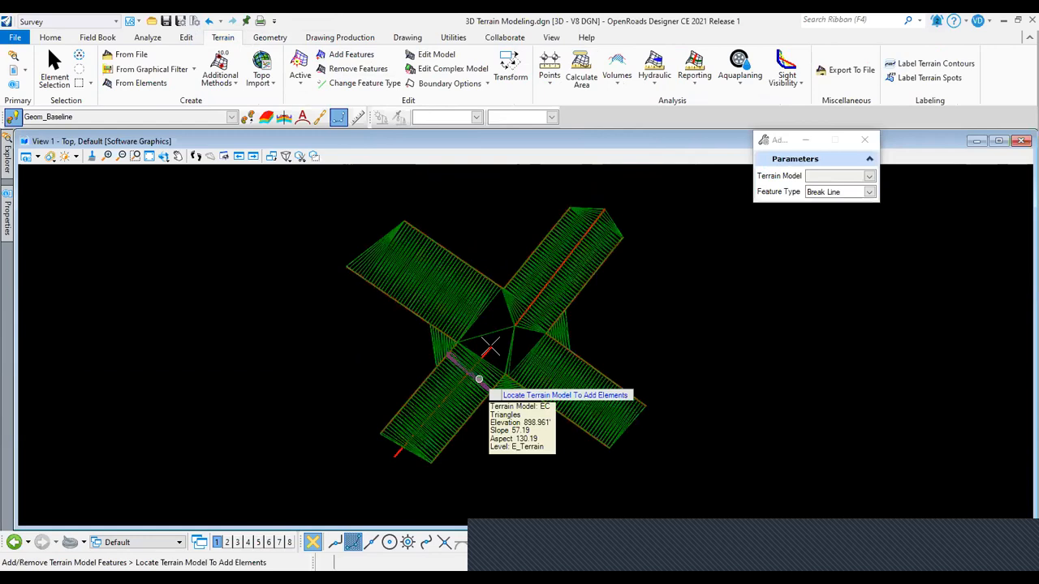
click(640, 313)
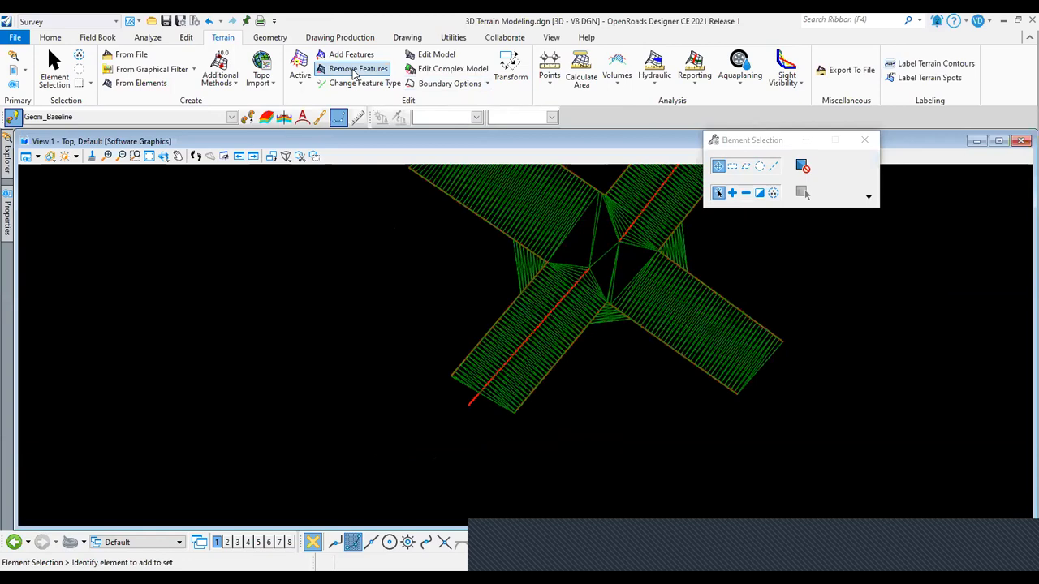
Remove the baseline feature in the lower-left arm from terrain model EC and leave the command.
click(355, 70)
key(Escape)
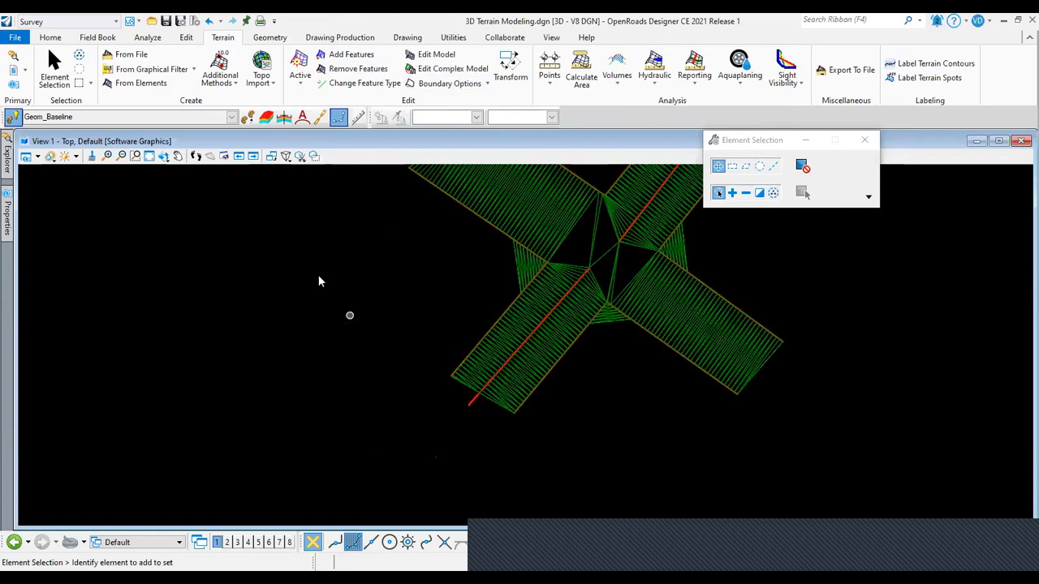
scroll(293, 352, down, 2)
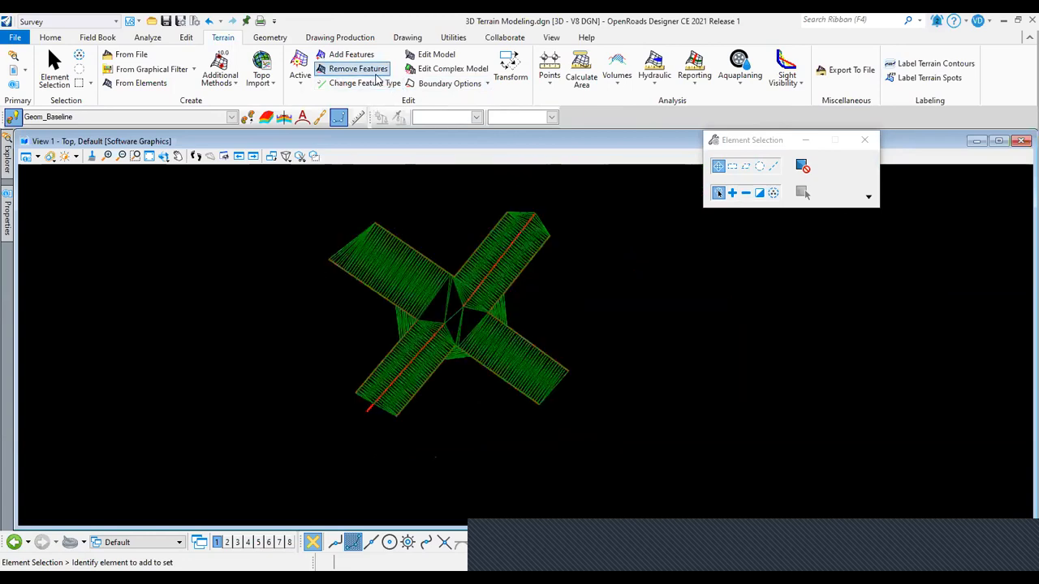
click(358, 69)
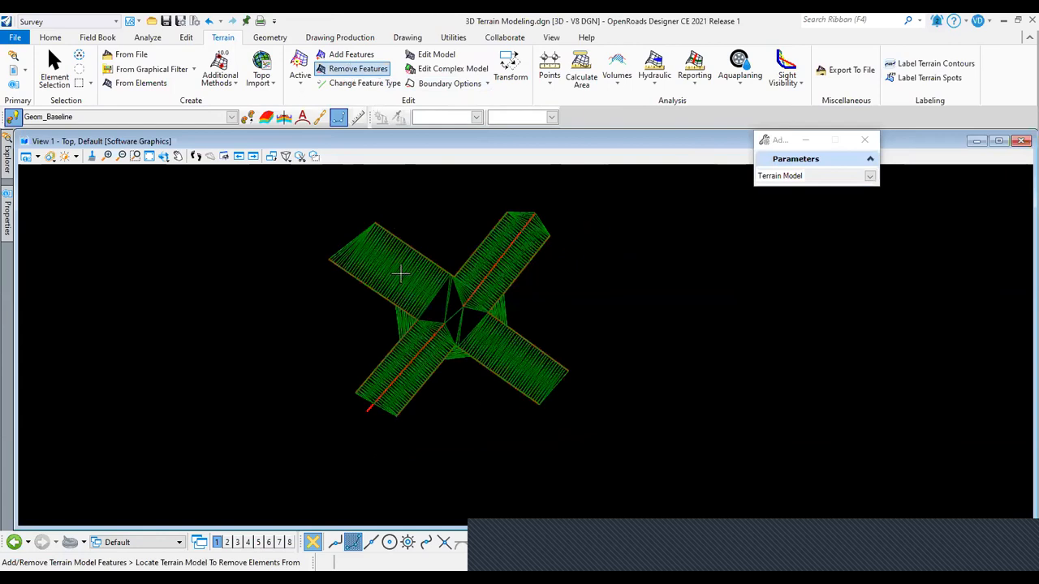
scroll(400, 294, up, 2)
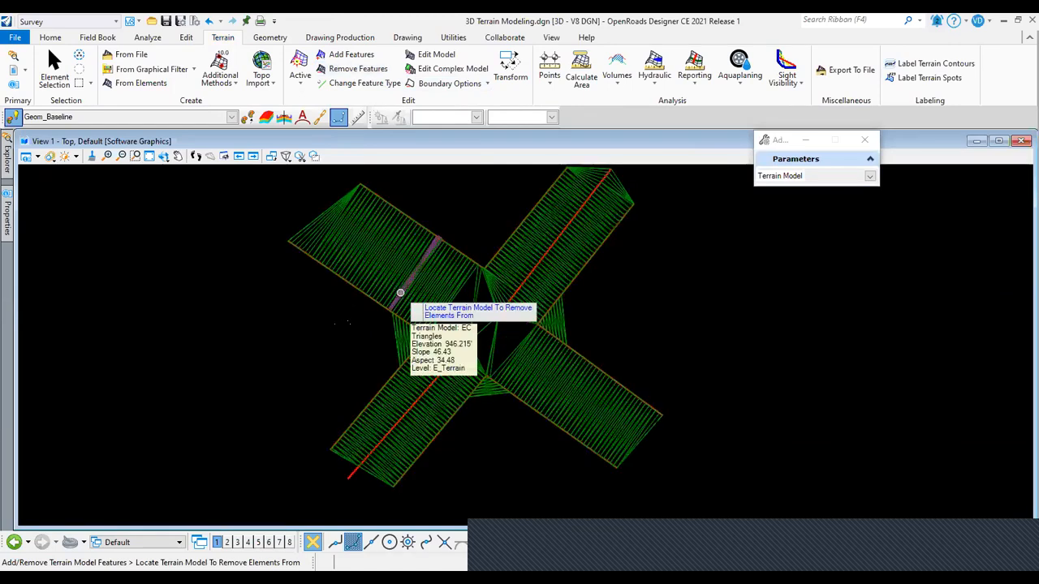
click(317, 330)
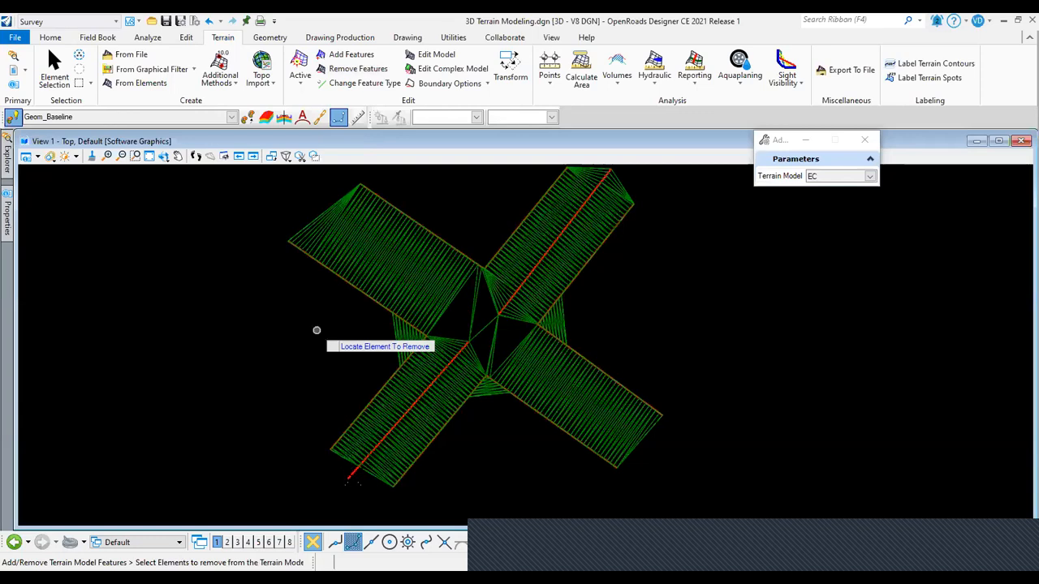
click(233, 371)
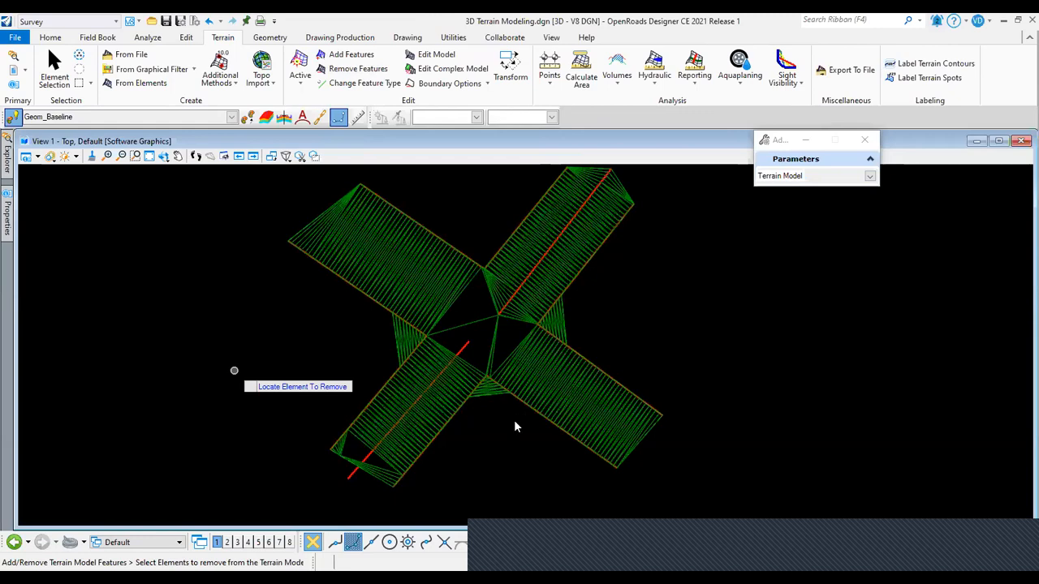
key(Escape)
scroll(542, 443, down, 2)
middle_drag(542, 443, 483, 418)
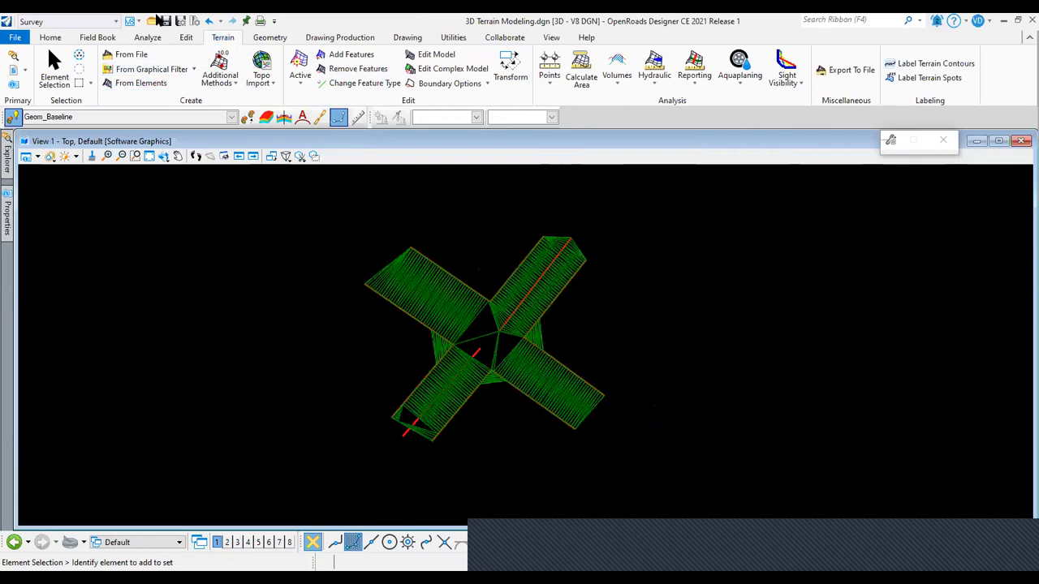
click(153, 21)
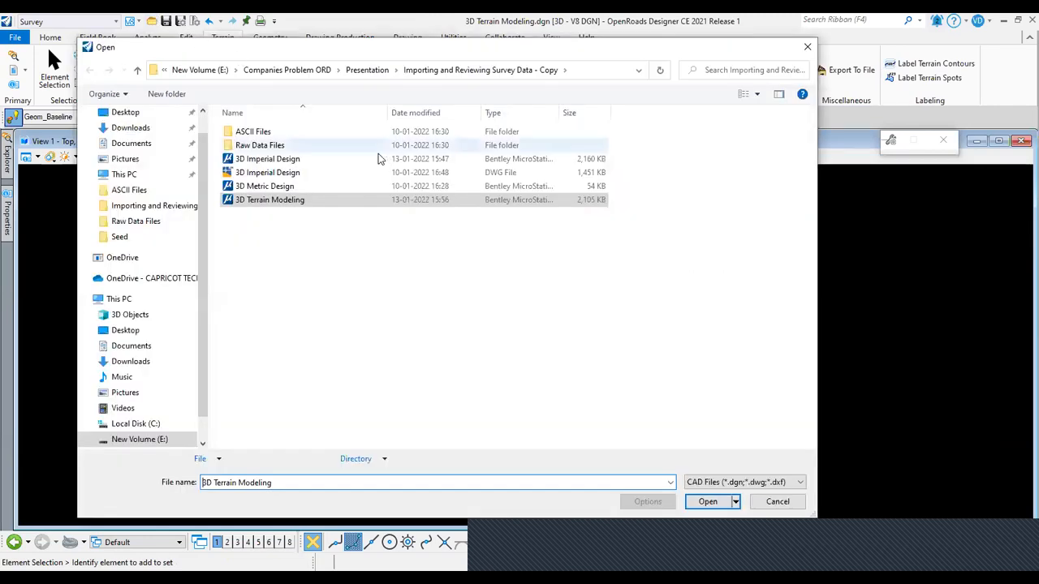
click(138, 71)
double_click(292, 158)
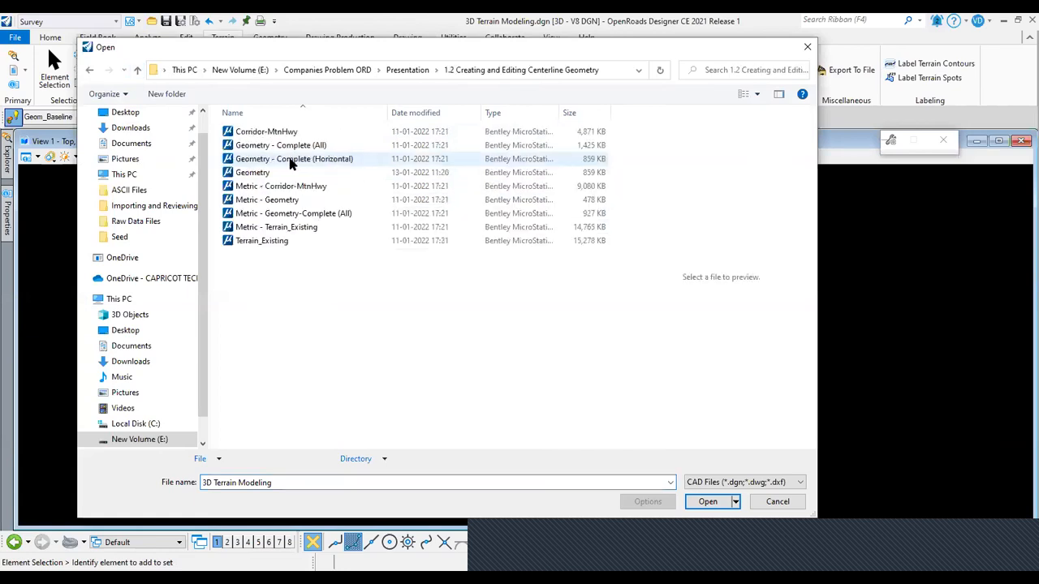
click(262, 172)
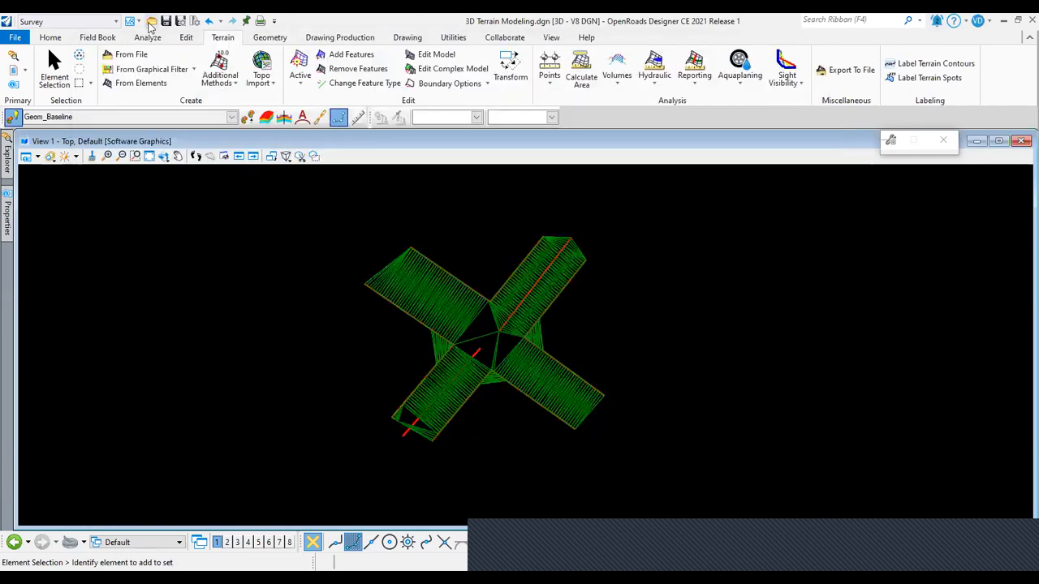
click(150, 22)
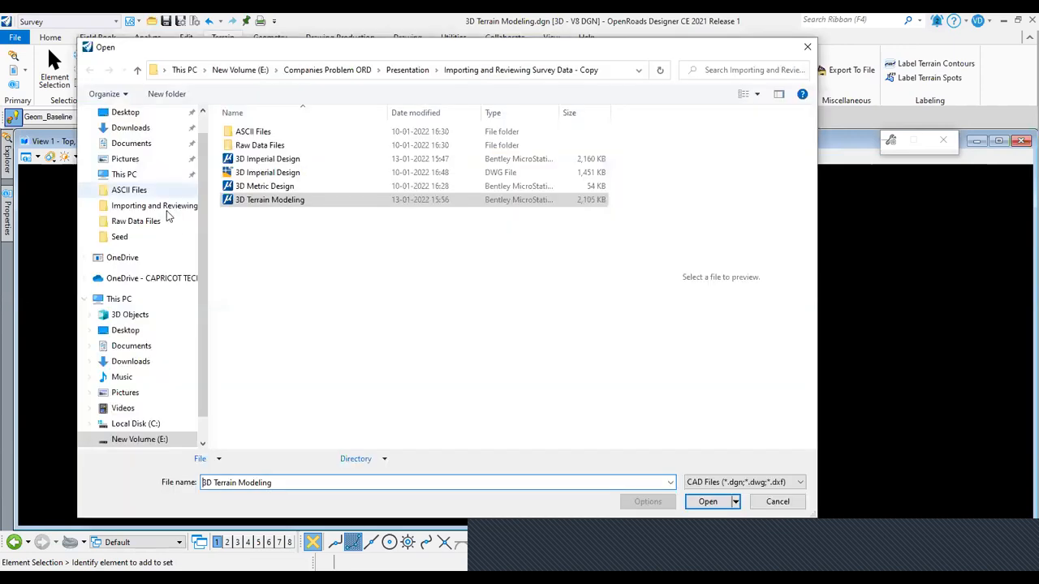
click(357, 71)
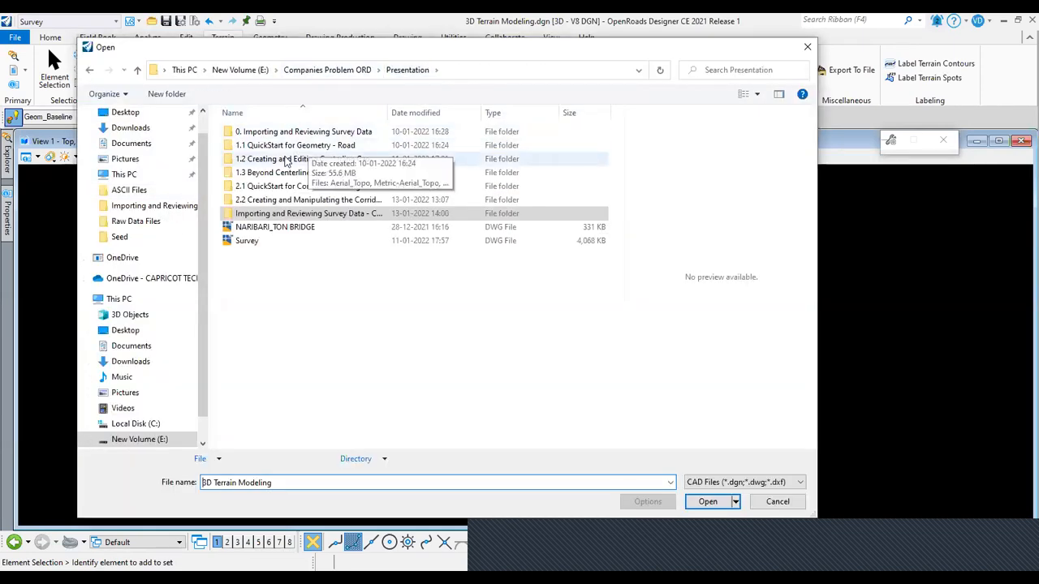
click(339, 158)
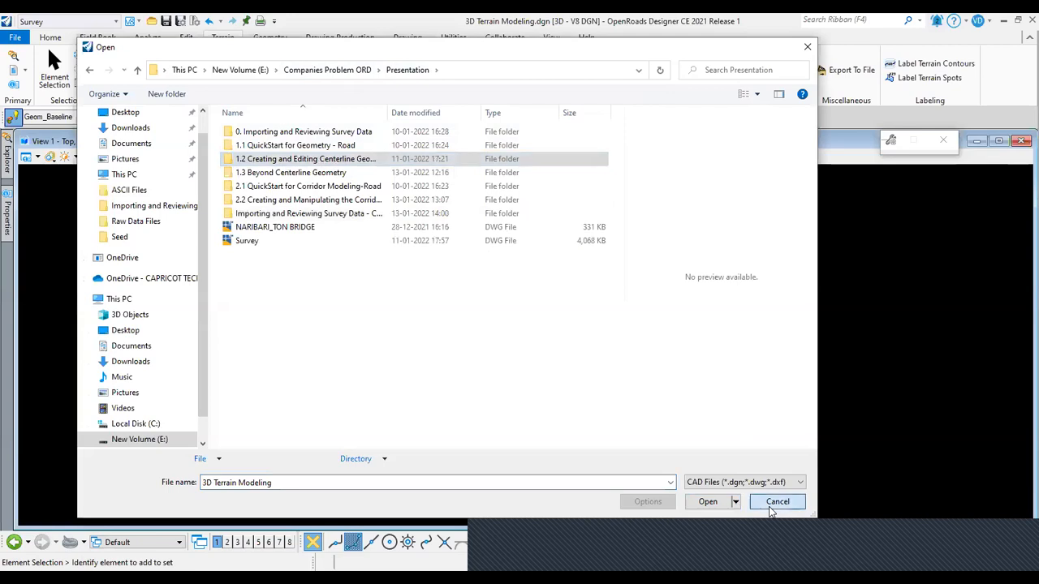
click(777, 501)
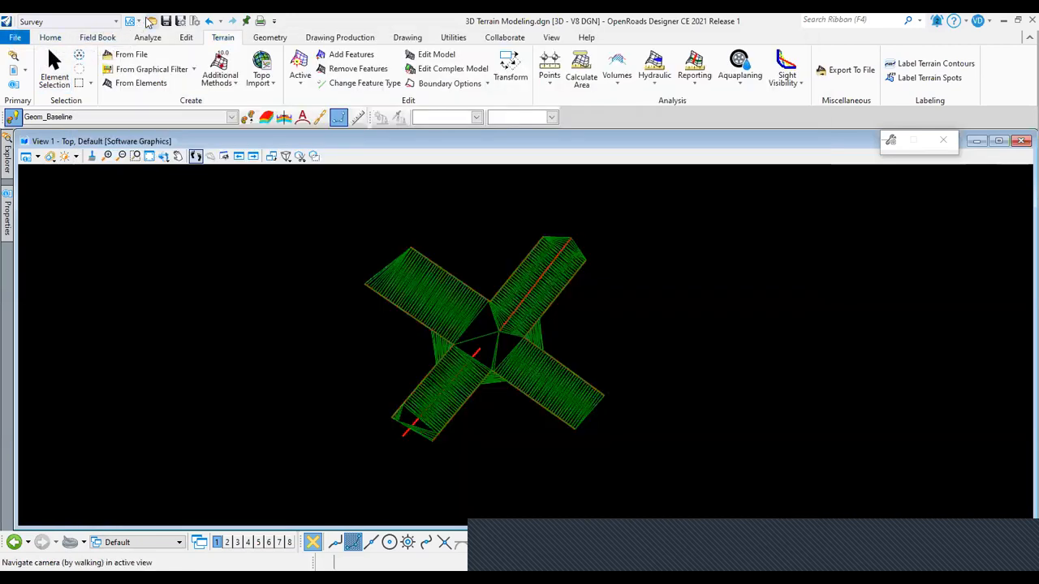
Try to open the Geometry file from the 1.2 Creating and Editing Centerline Geometry folder.
click(144, 54)
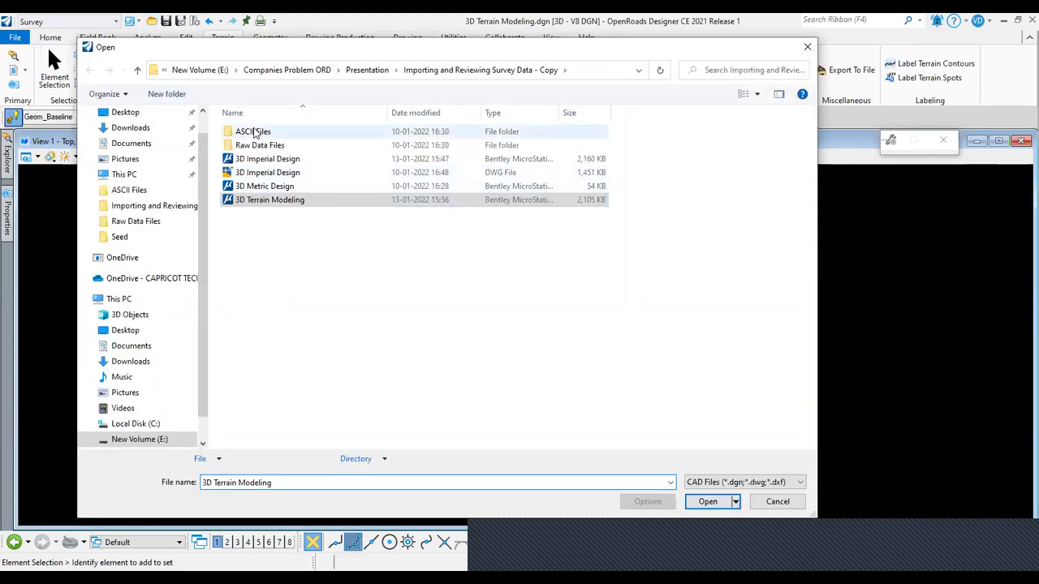
click(373, 70)
click(270, 160)
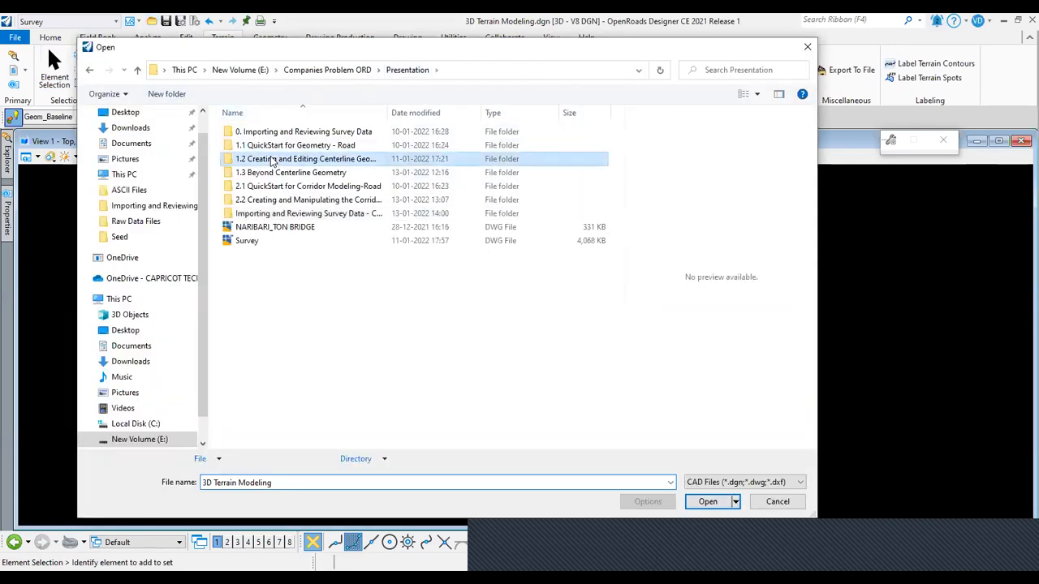
double_click(272, 166)
click(268, 173)
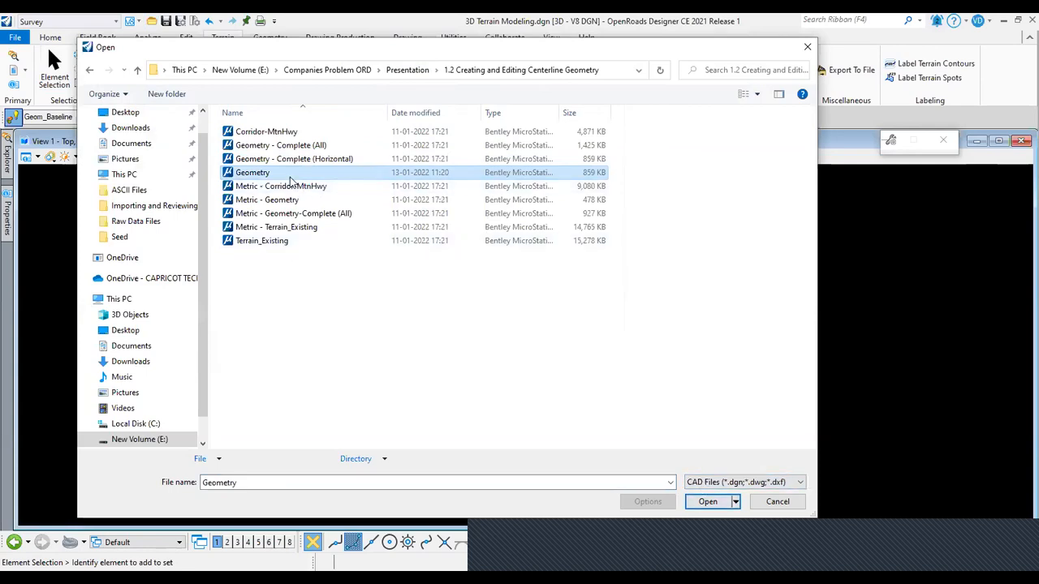
click(714, 501)
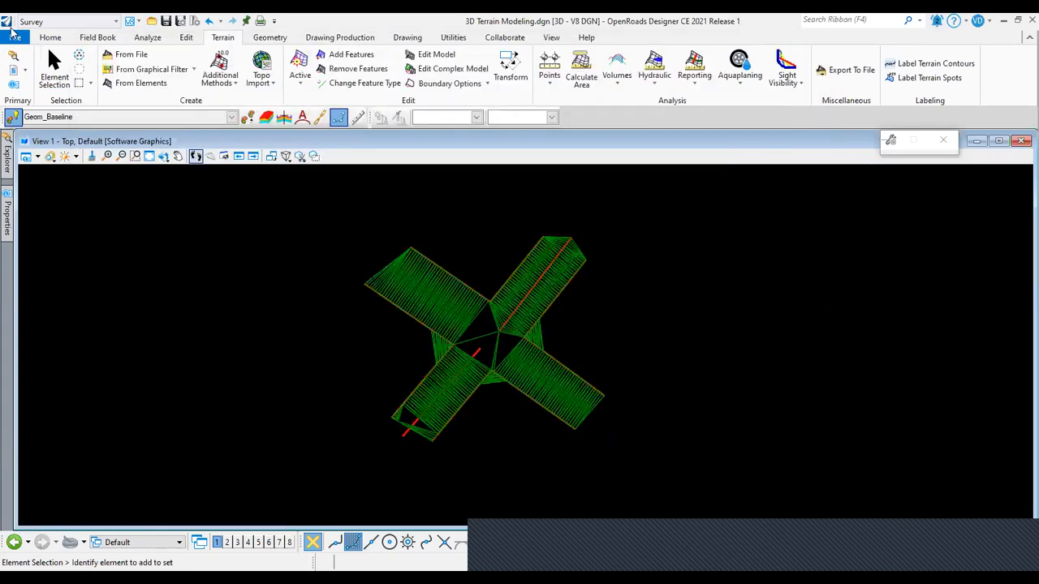
click(15, 37)
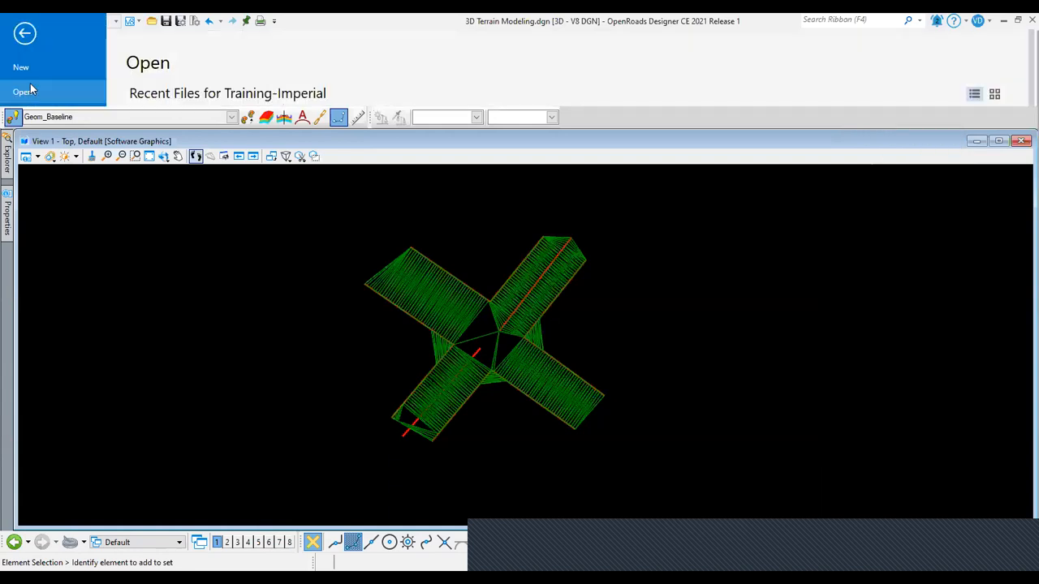
click(10, 73)
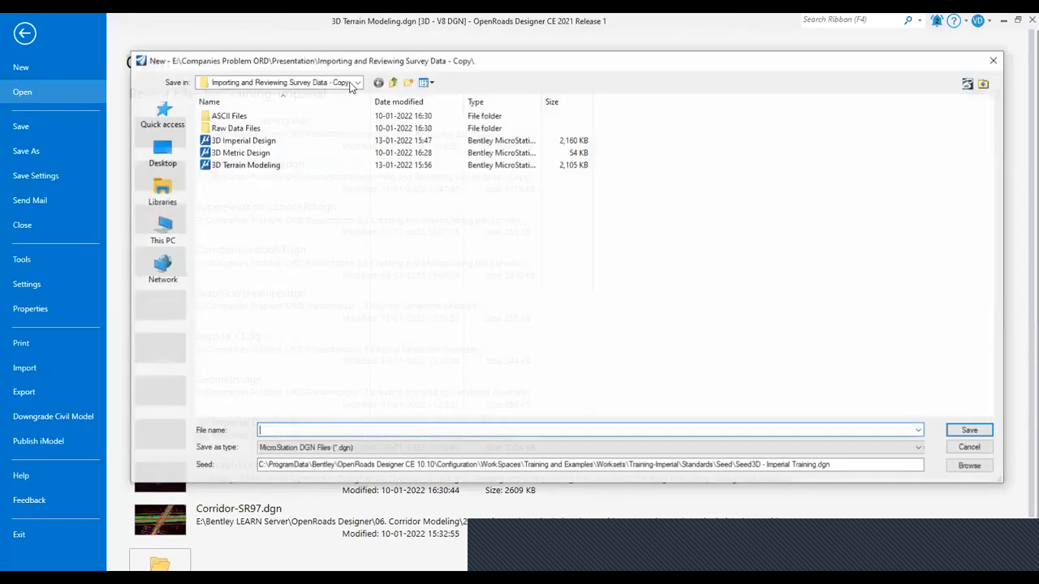
click(357, 82)
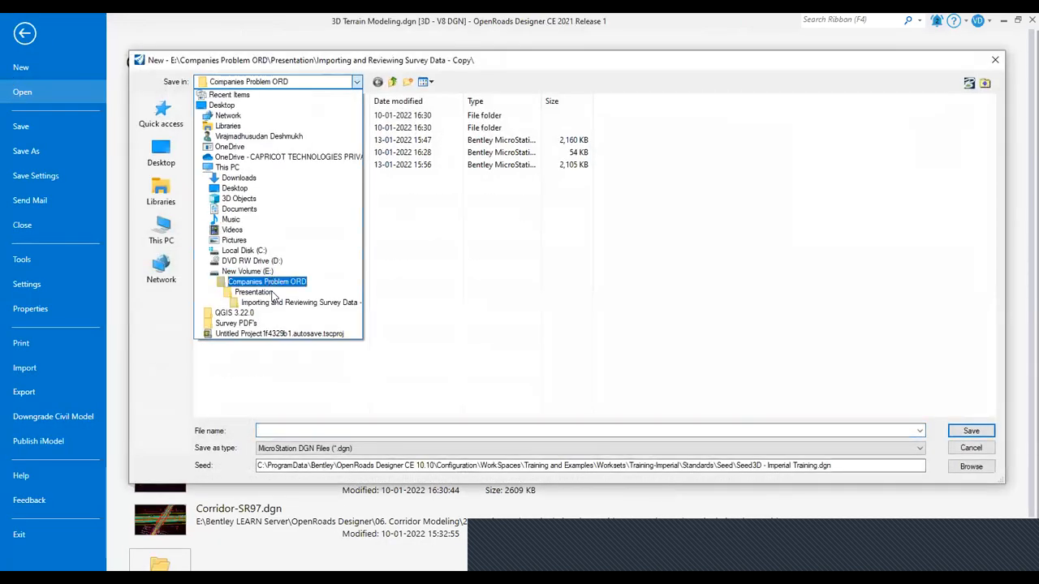
click(272, 295)
double_click(272, 140)
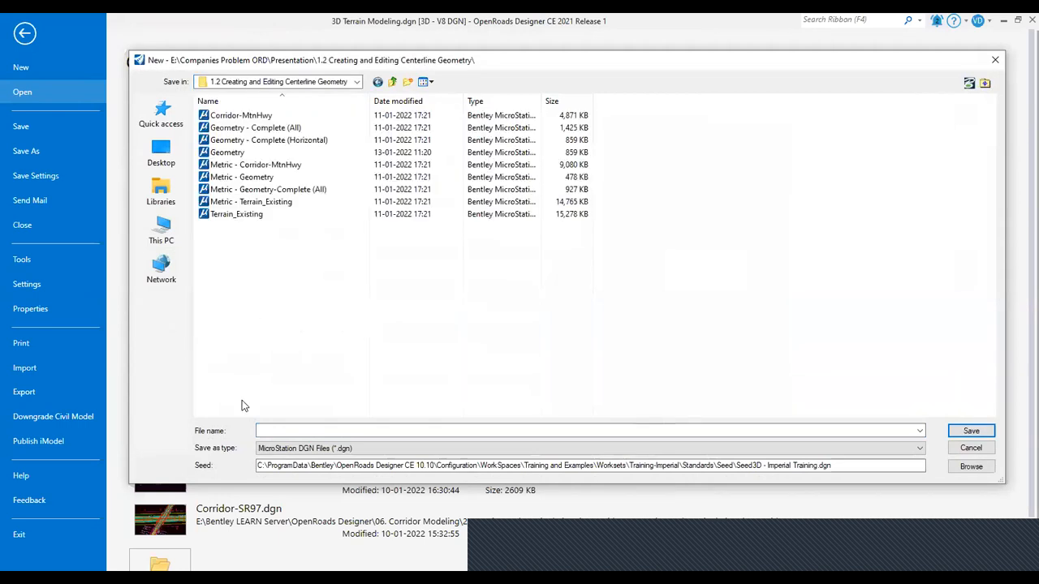
click(289, 430)
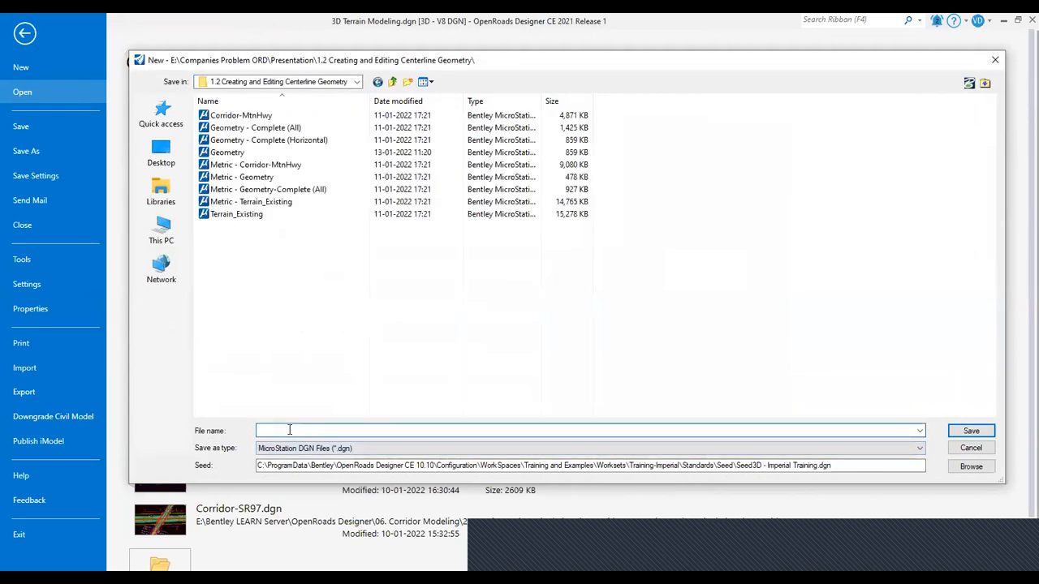
text(Ge)
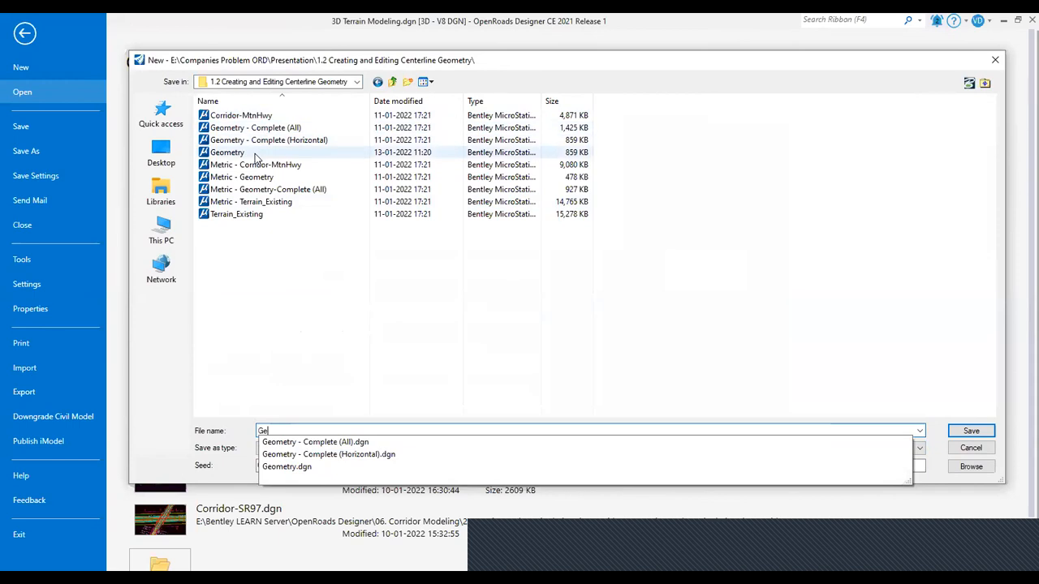
click(254, 154)
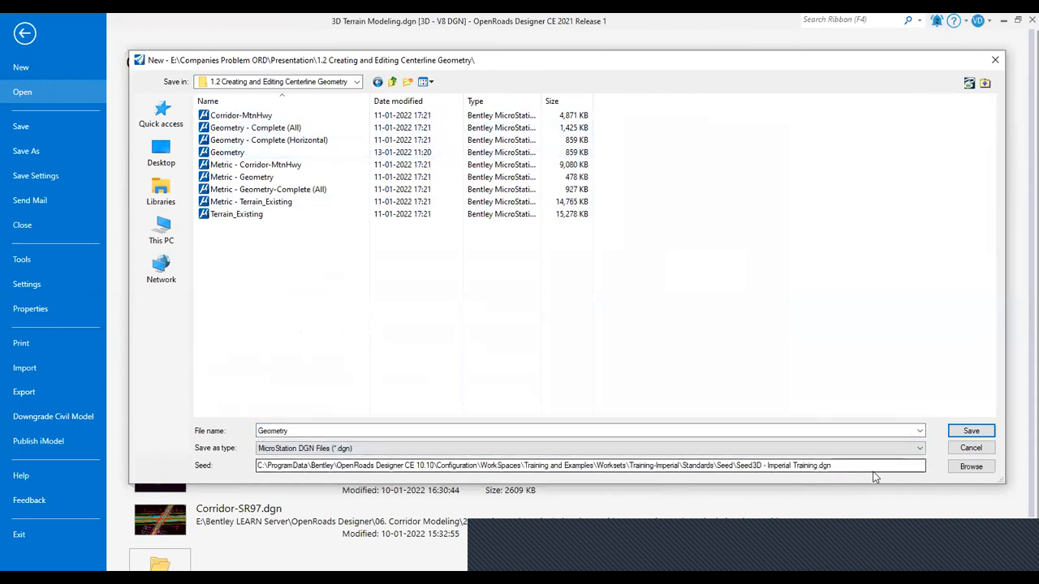
click(970, 466)
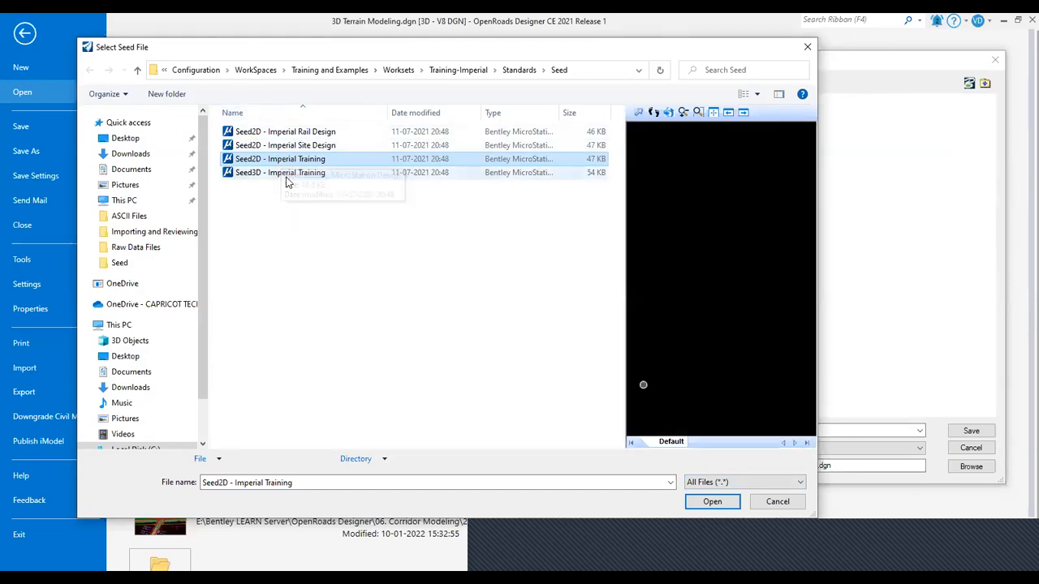
click(784, 509)
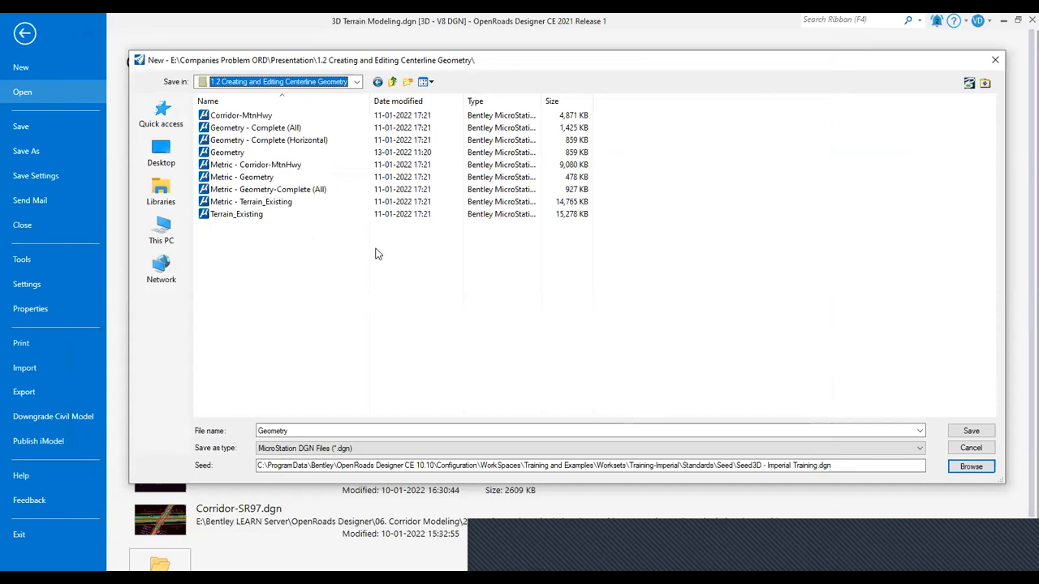
click(972, 451)
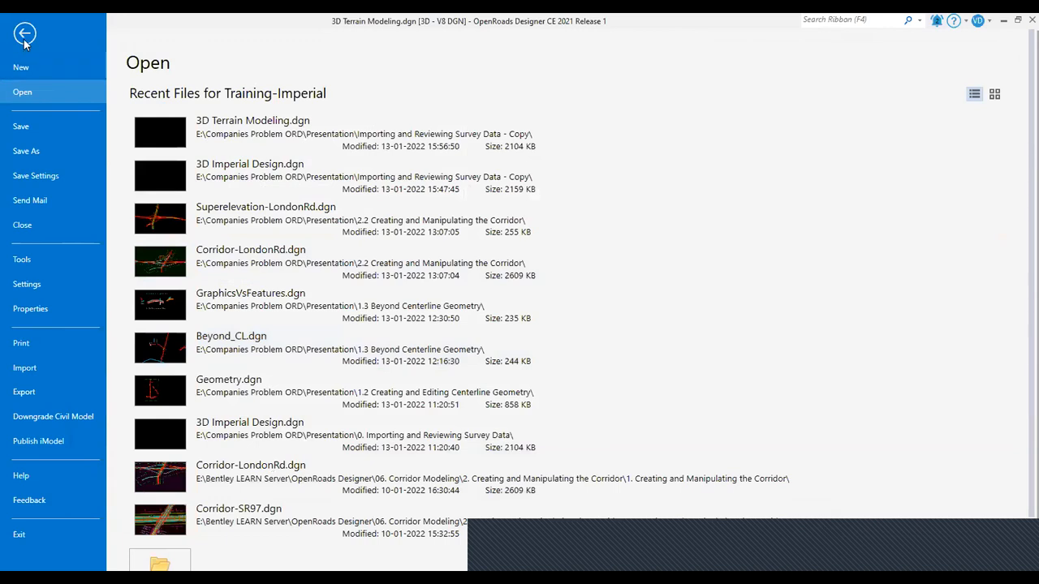
click(24, 34)
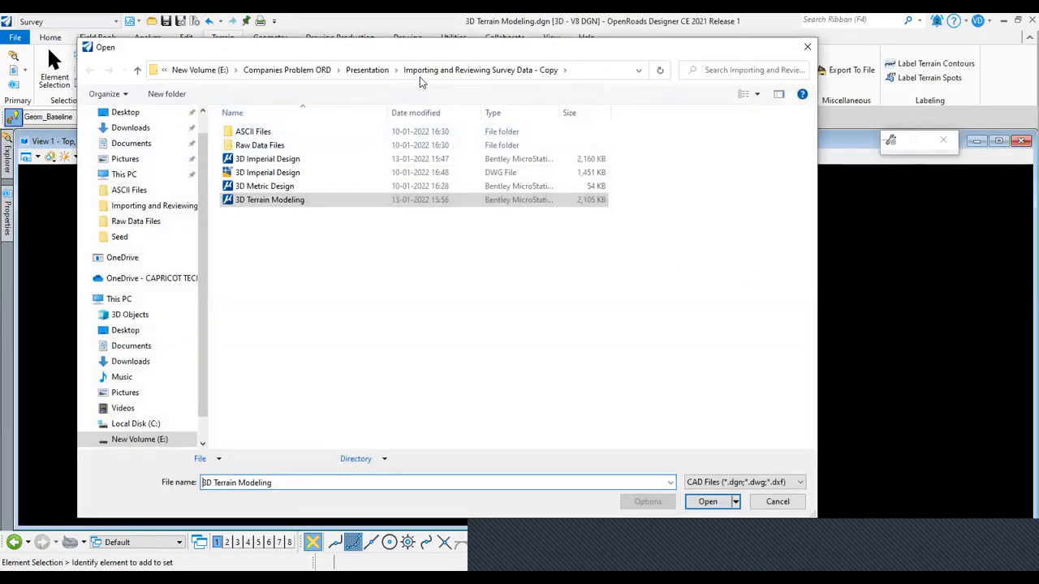
Open the Geometry file from the Presentation subfolder 1.2 Creating and Editing Centerline Geometry.
click(376, 71)
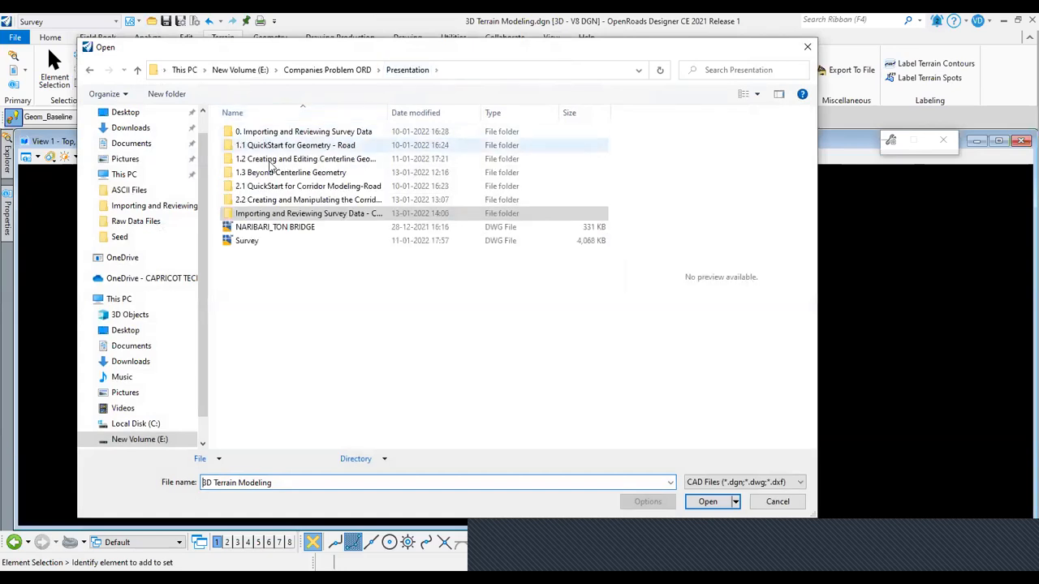
double_click(247, 159)
click(256, 173)
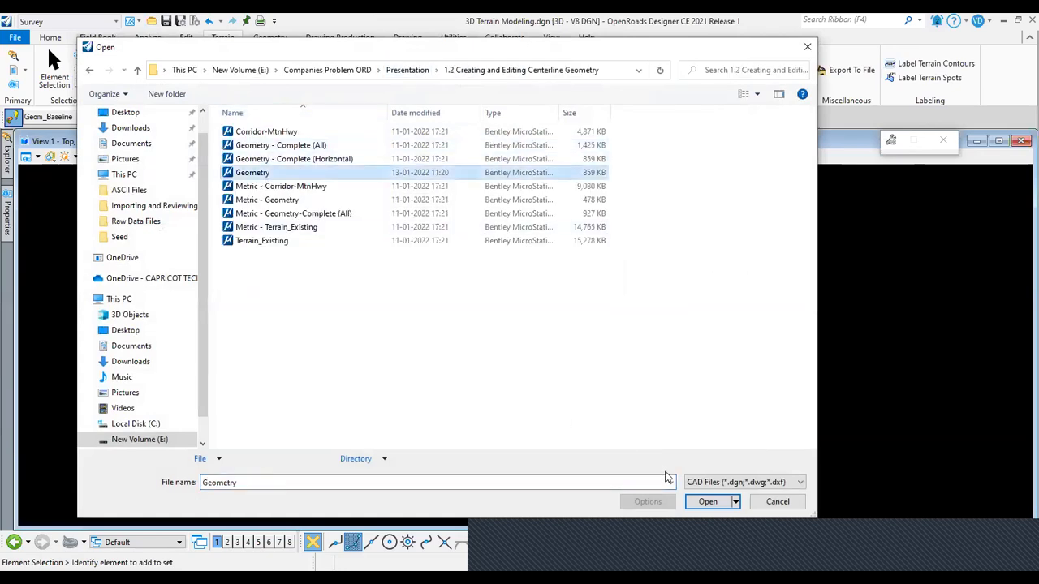
click(703, 502)
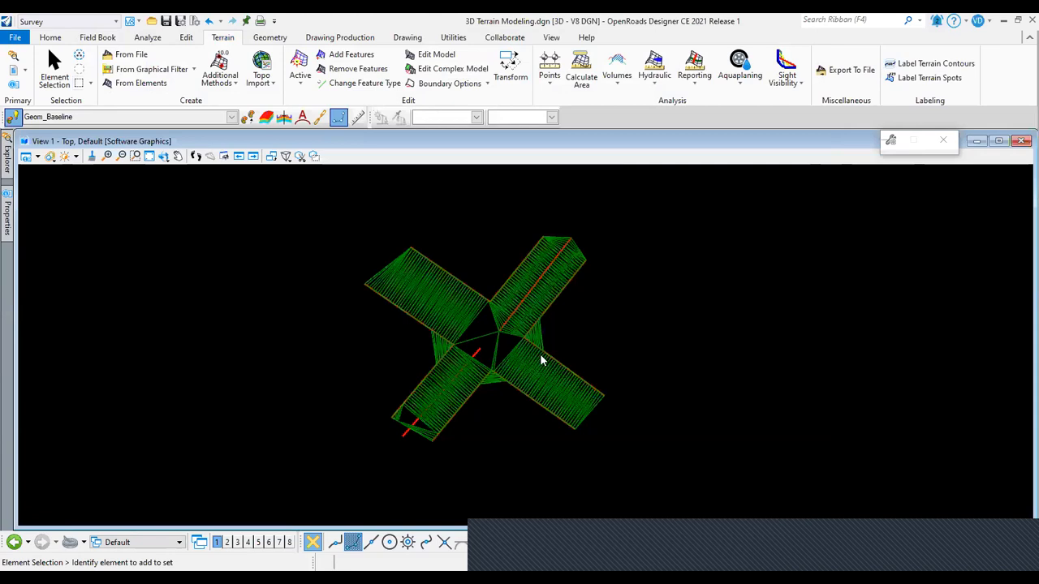
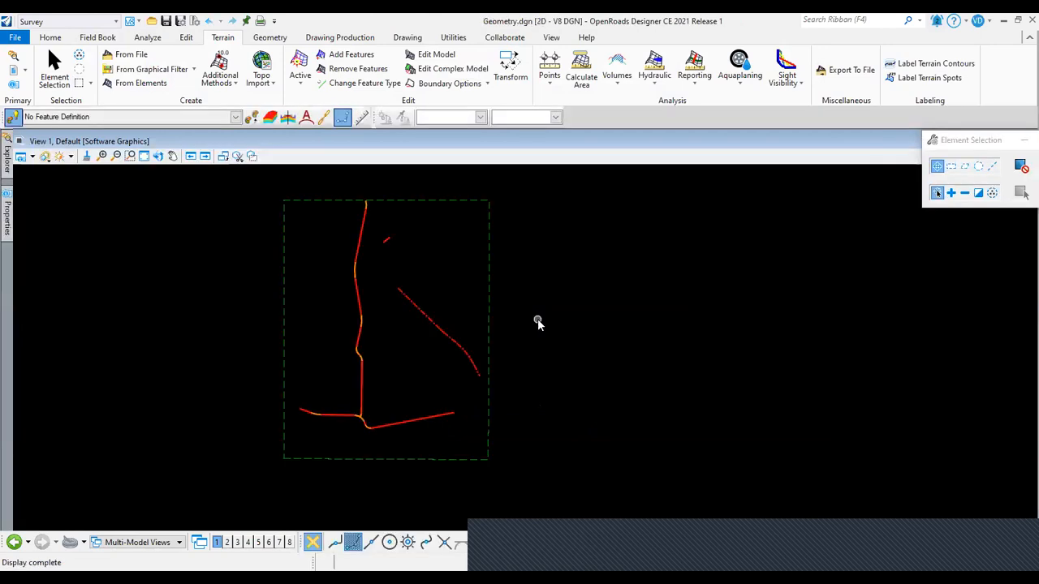
Select the MtnHwy alignment to examine its line and curve geometry, and clear the selection.
scroll(383, 237, up, 3)
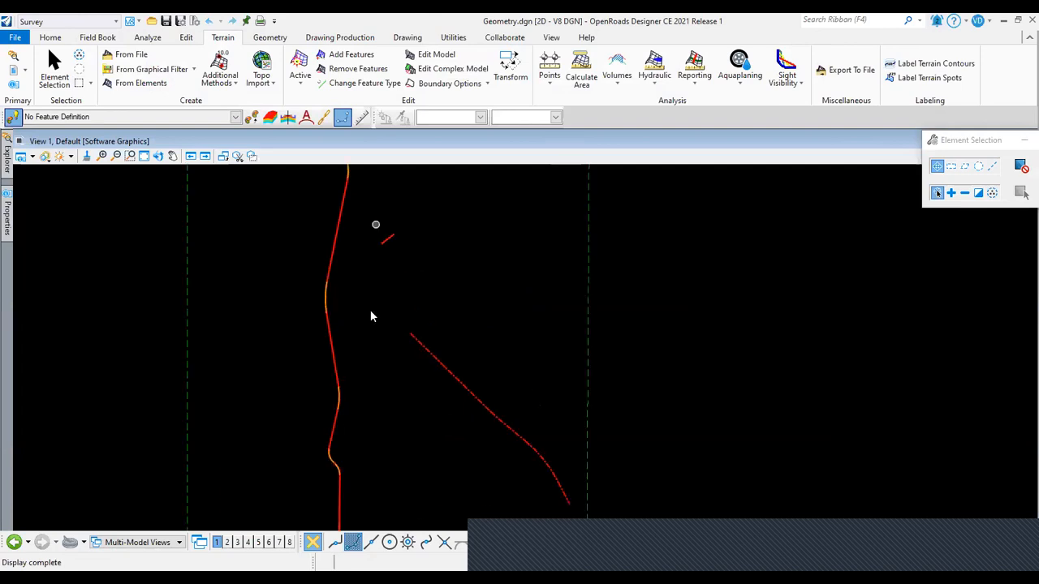
scroll(371, 313, up, 3)
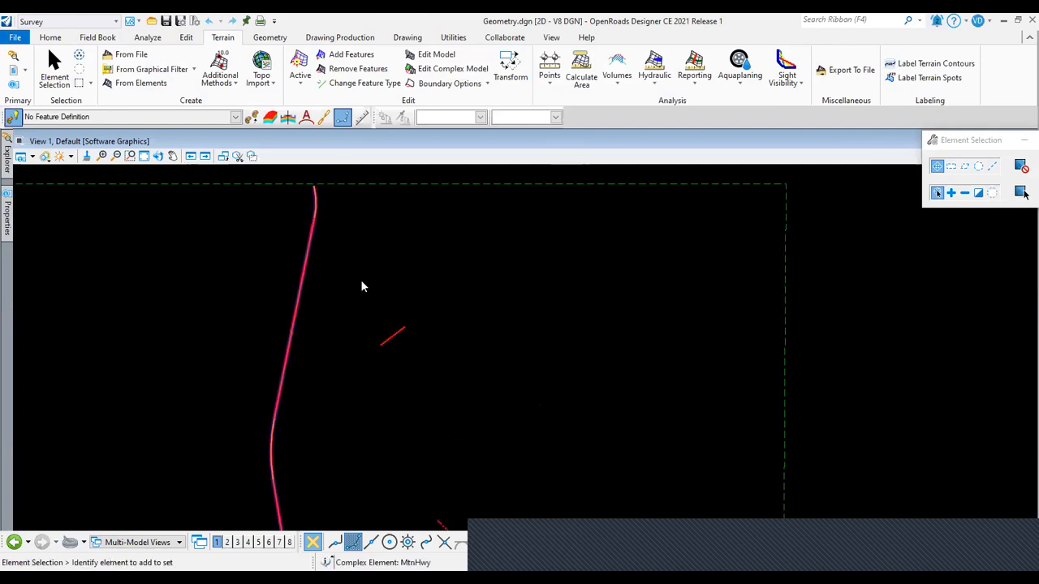
click(363, 286)
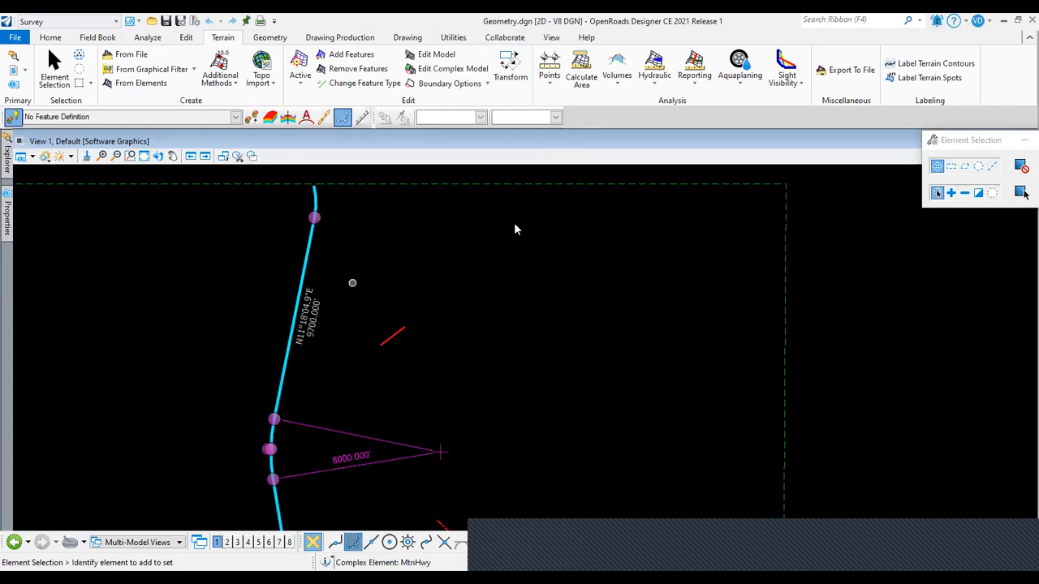
click(348, 285)
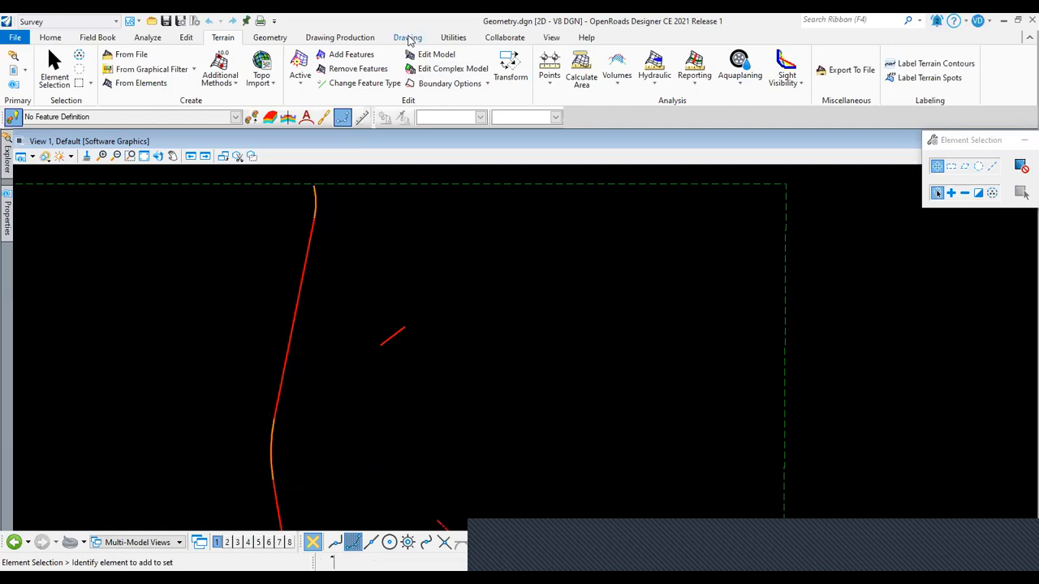
Annotate the MtnHwy alignment with the Annotate Element command and leave the command.
click(357, 39)
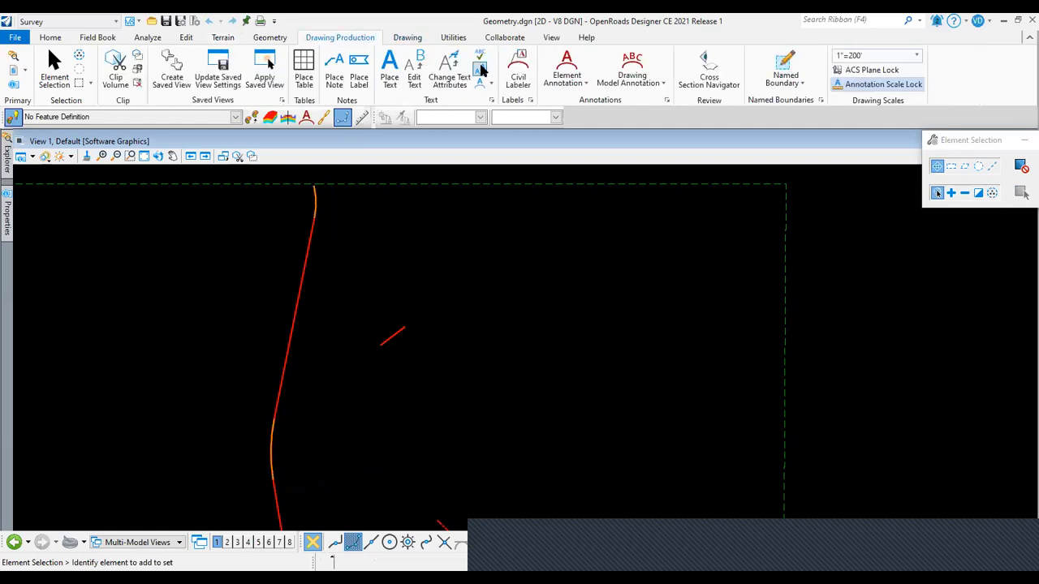
click(565, 84)
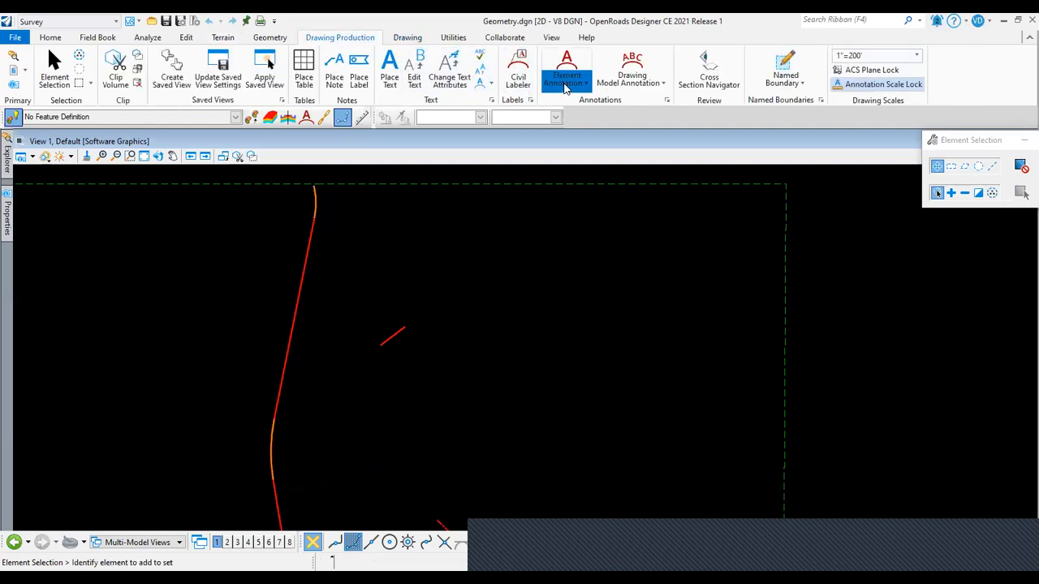
click(574, 106)
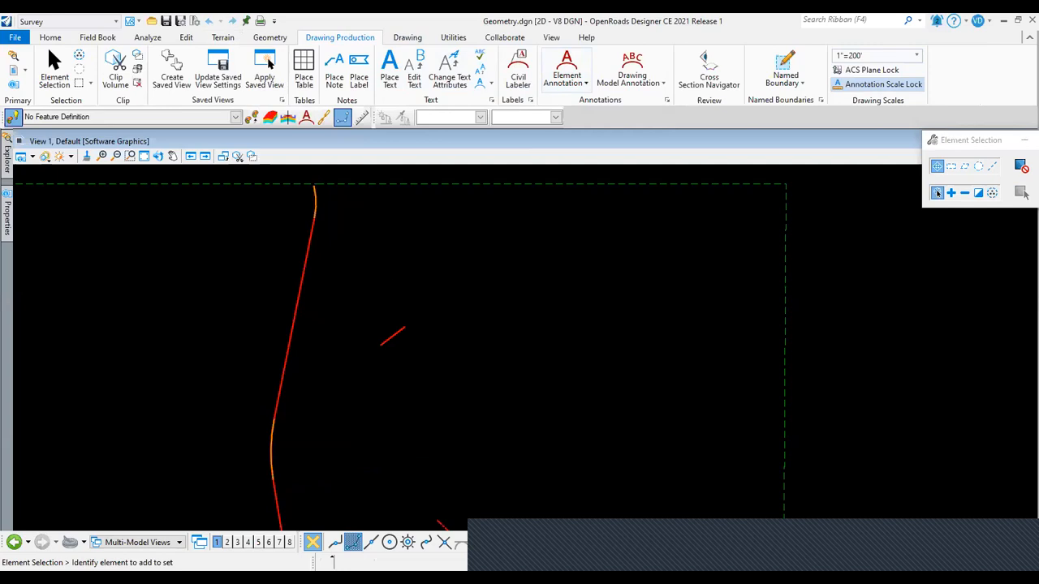
click(567, 67)
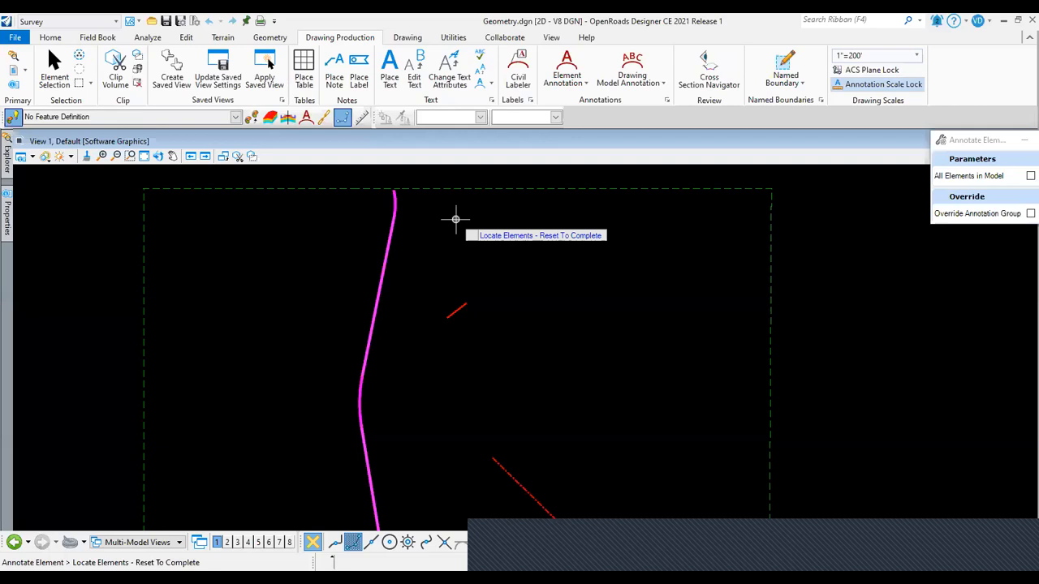
right_click(952, 479)
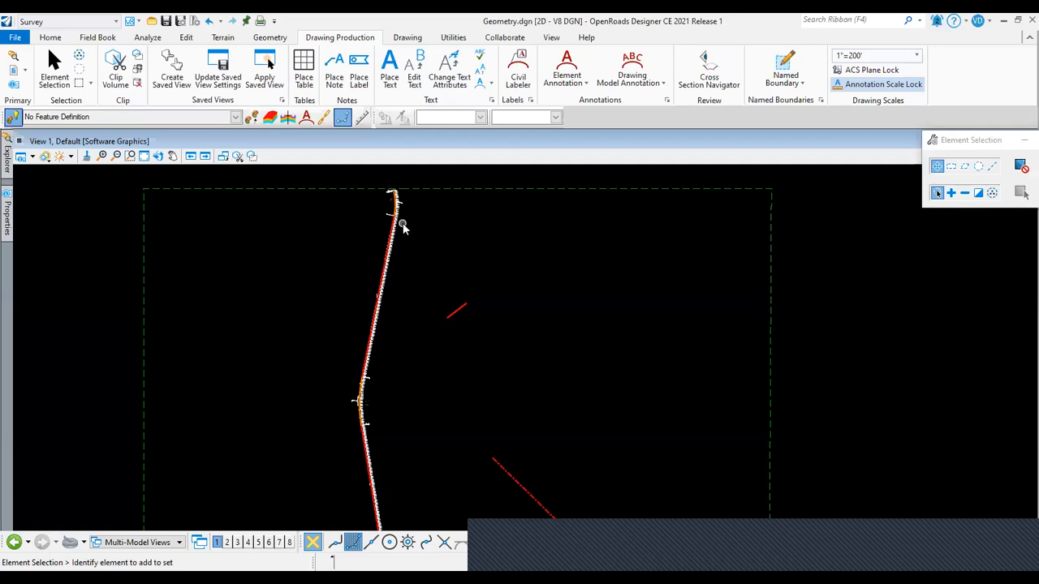
Examine the station labels, PI and PC callouts and curve data annotated along the northern part of the MtnHwy alignment.
scroll(403, 226, up, 3)
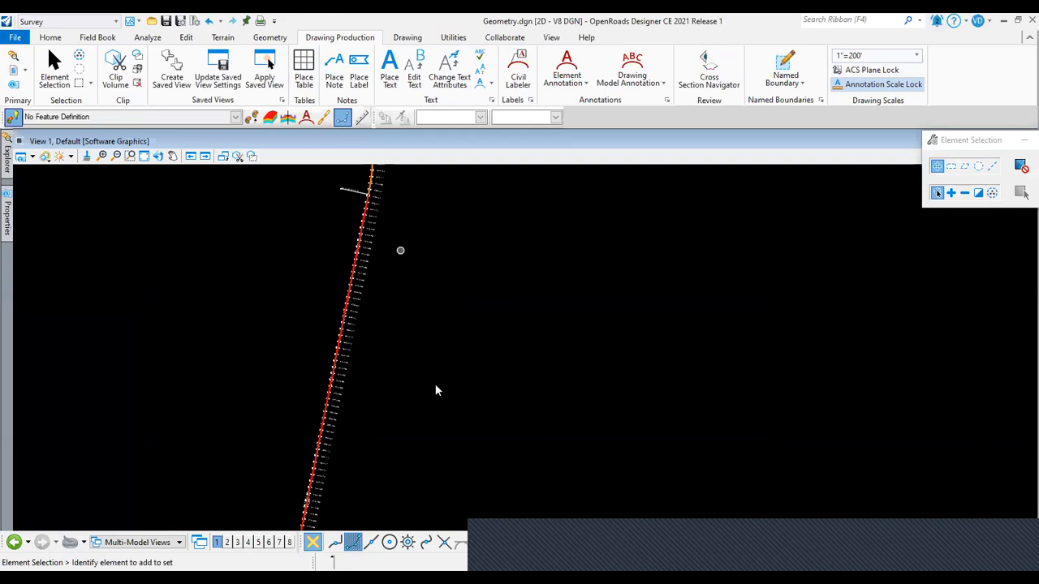
scroll(424, 303, up, 4)
scroll(458, 315, down, 1)
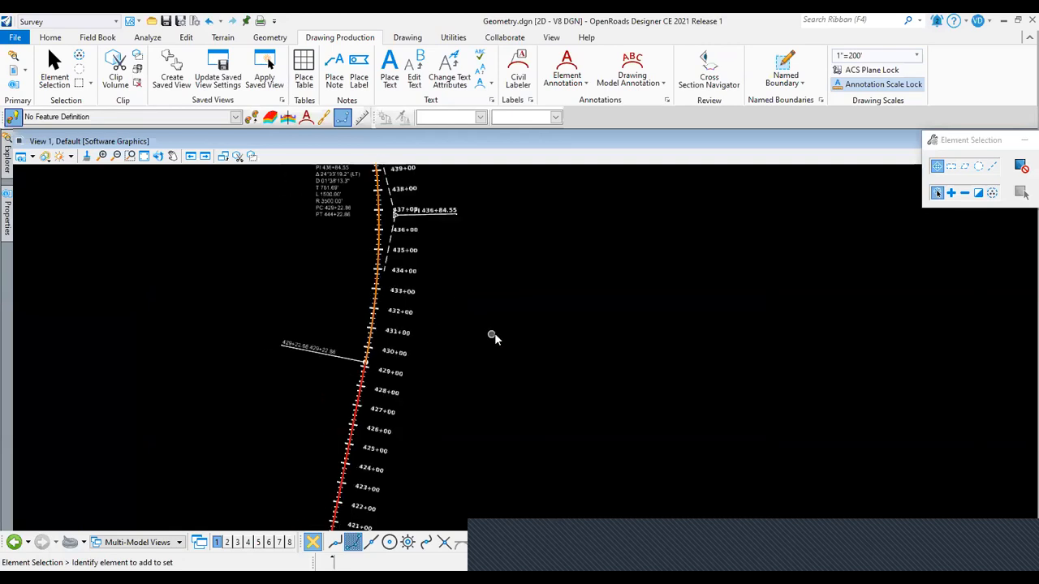
scroll(473, 342, down, 2)
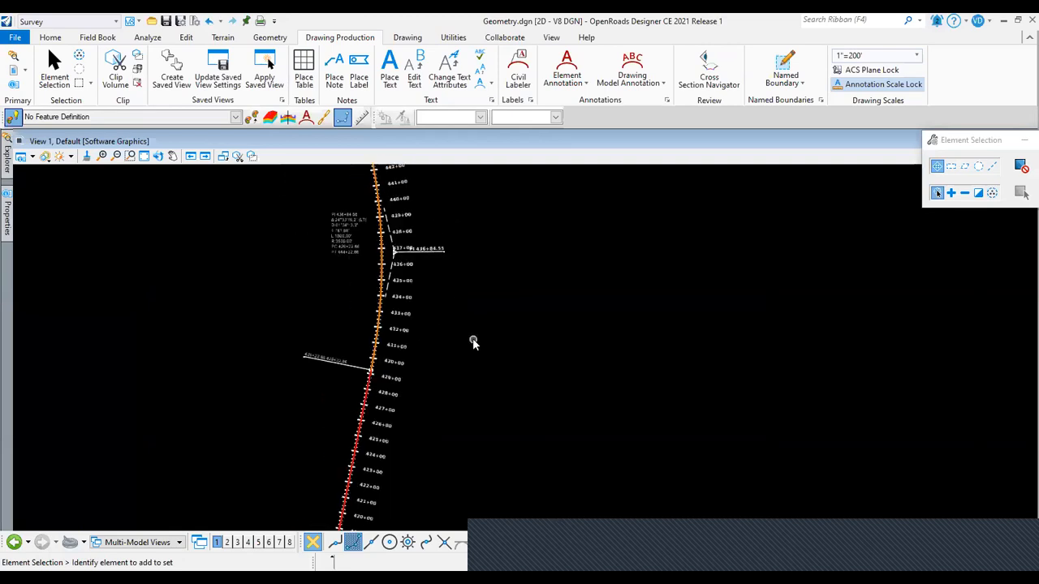
scroll(453, 377, down, 1)
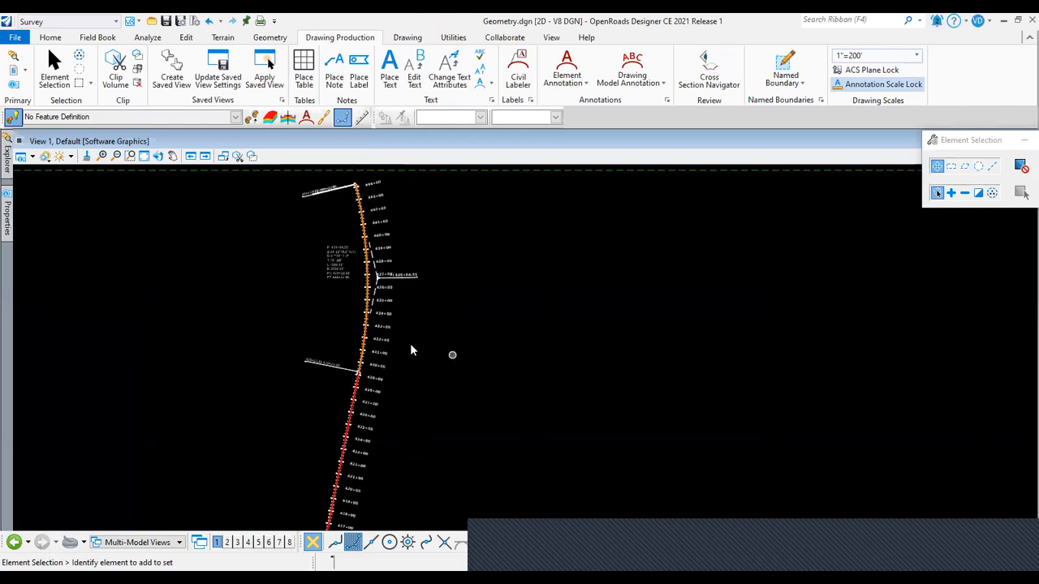
scroll(406, 308, up, 2)
scroll(405, 308, up, 1)
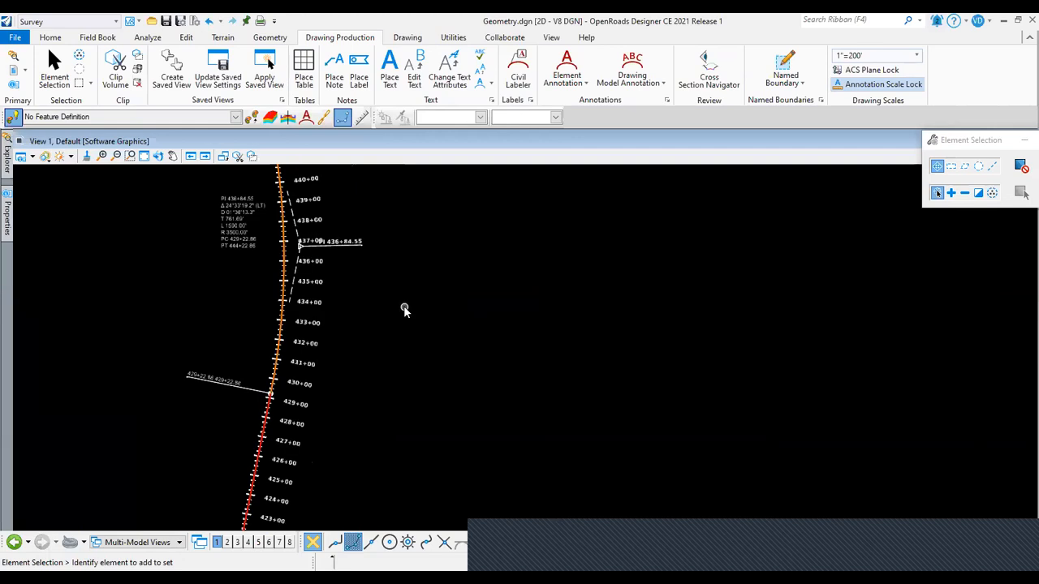
scroll(405, 308, up, 2)
scroll(403, 305, up, 5)
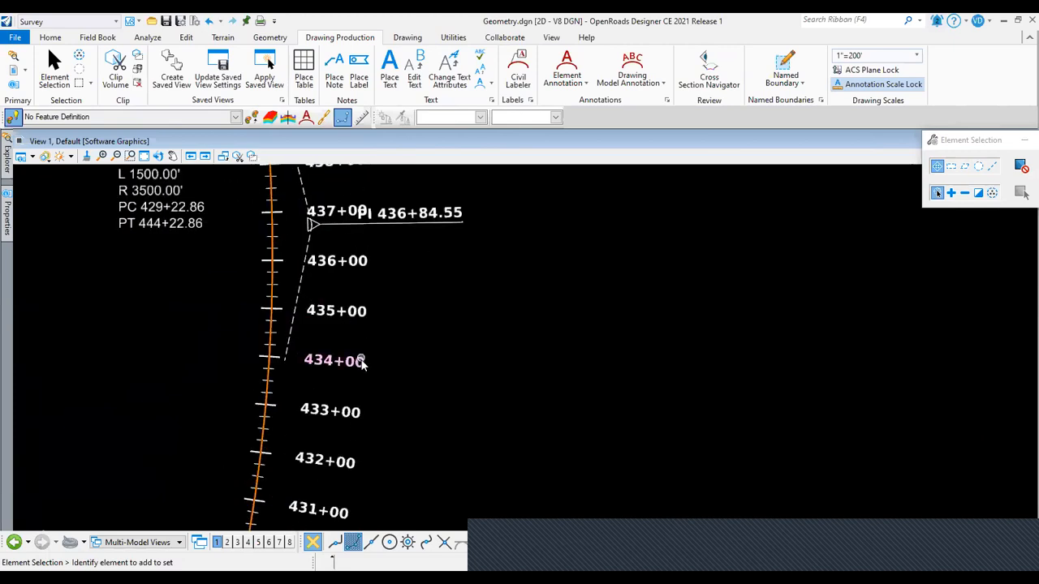
scroll(360, 360, down, 5)
scroll(431, 254, up, 3)
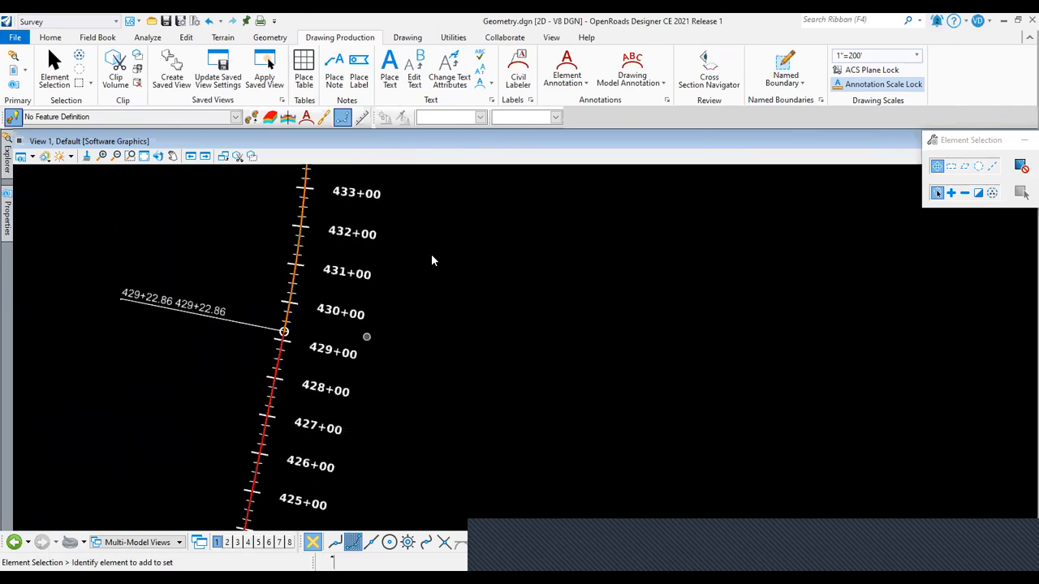
scroll(341, 321, down, 7)
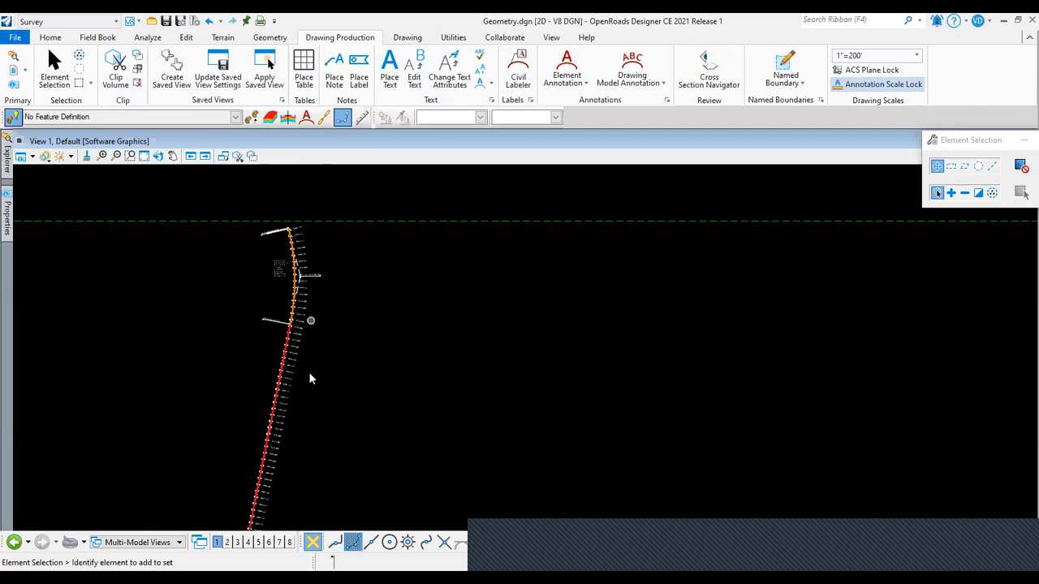
scroll(328, 341, down, 2)
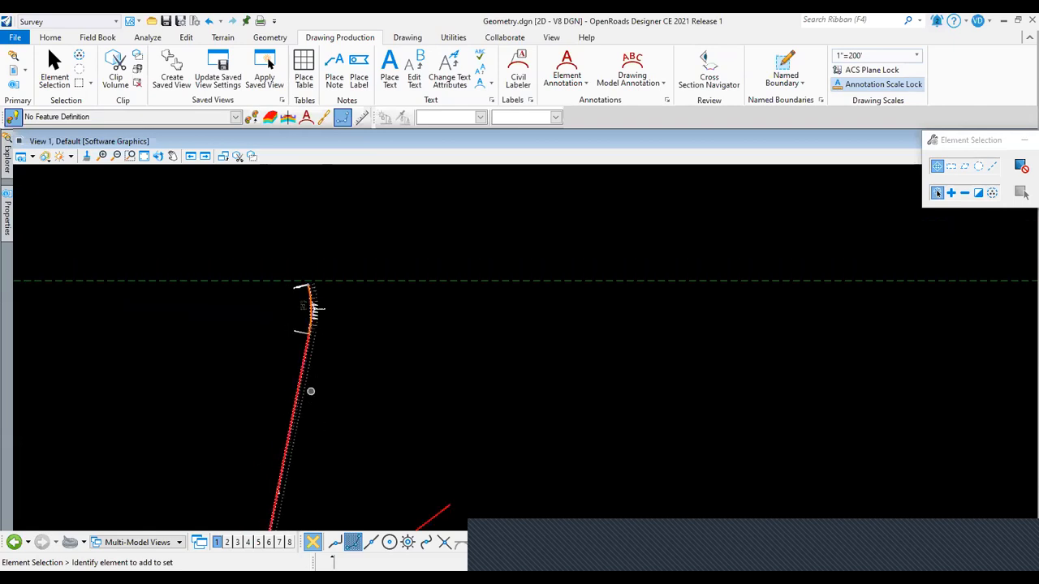
middle_drag(390, 418, 407, 343)
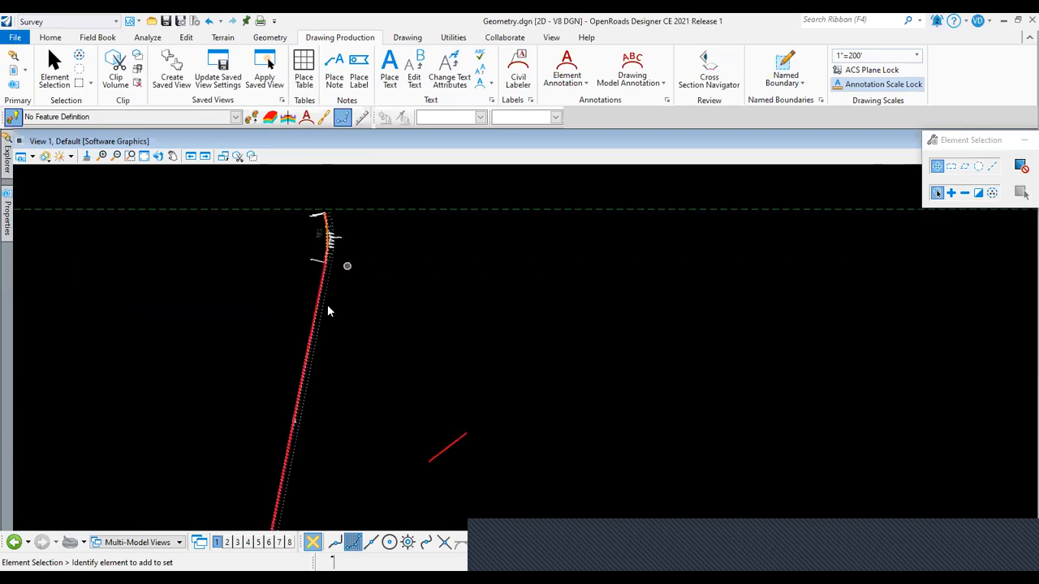
scroll(323, 302, up, 2)
scroll(434, 339, down, 2)
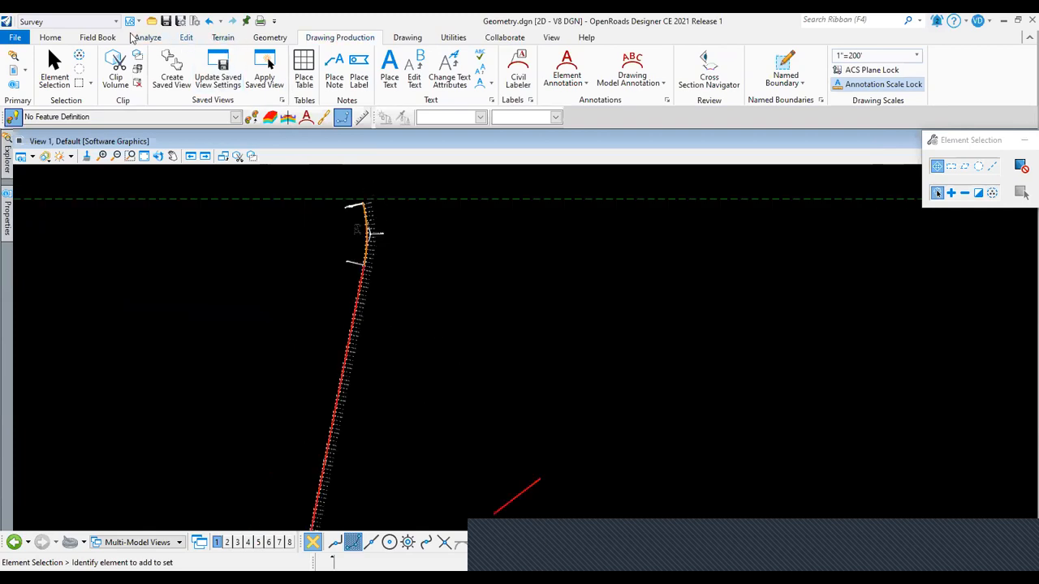
Switch to the OpenRoads Modeling workflow and bring up its geometry tools.
click(95, 22)
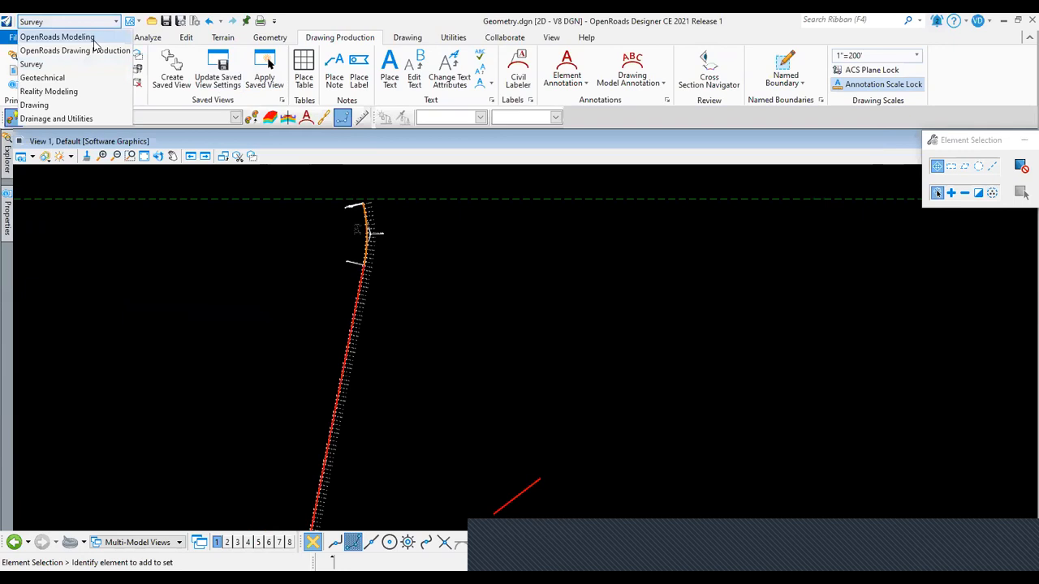
click(57, 37)
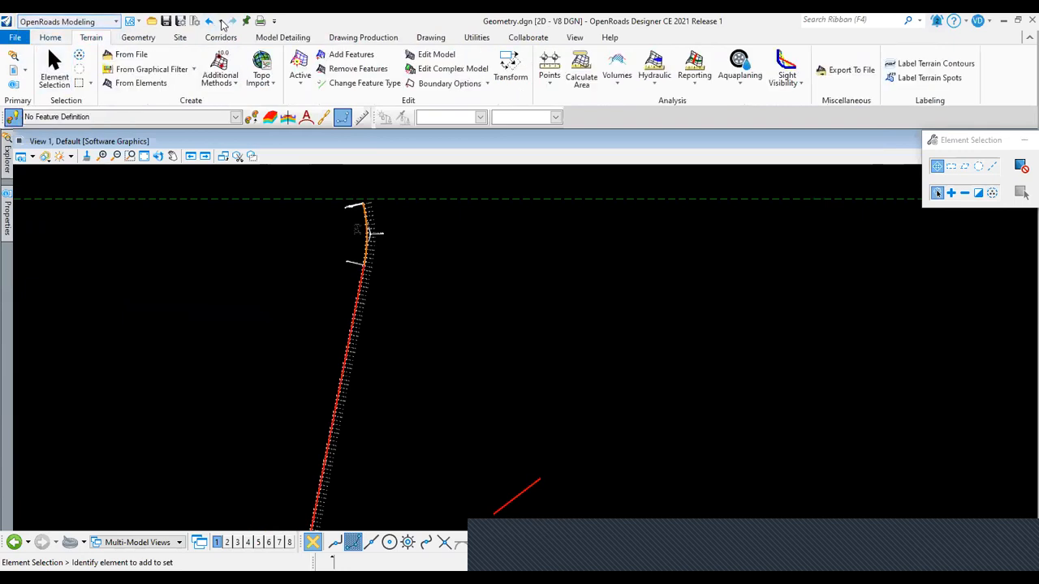
click(146, 40)
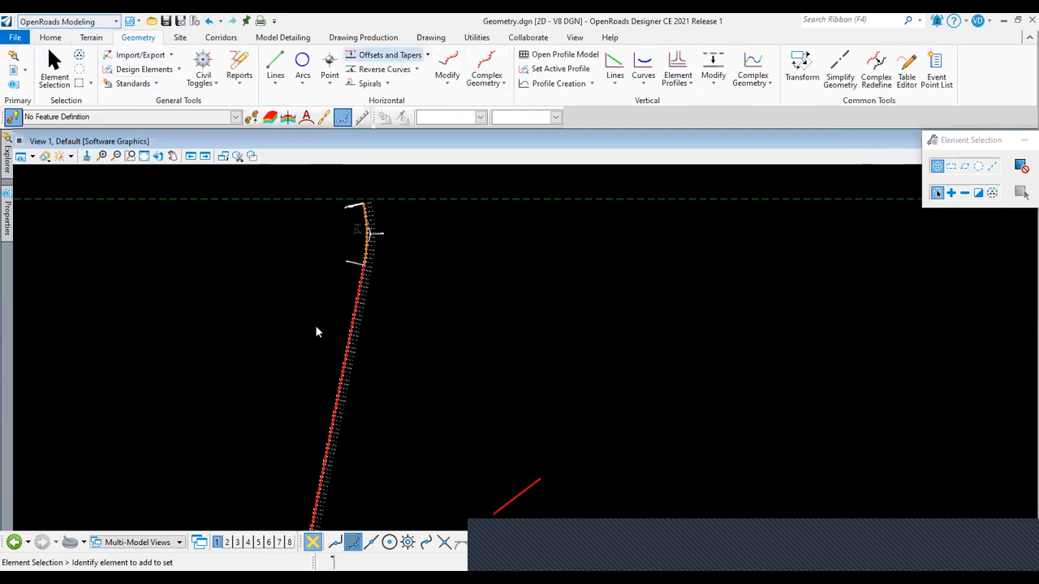
Examine the station labels and tick marks along the straight section of MtnHwy south of the northern curve.
scroll(315, 324, up, 5)
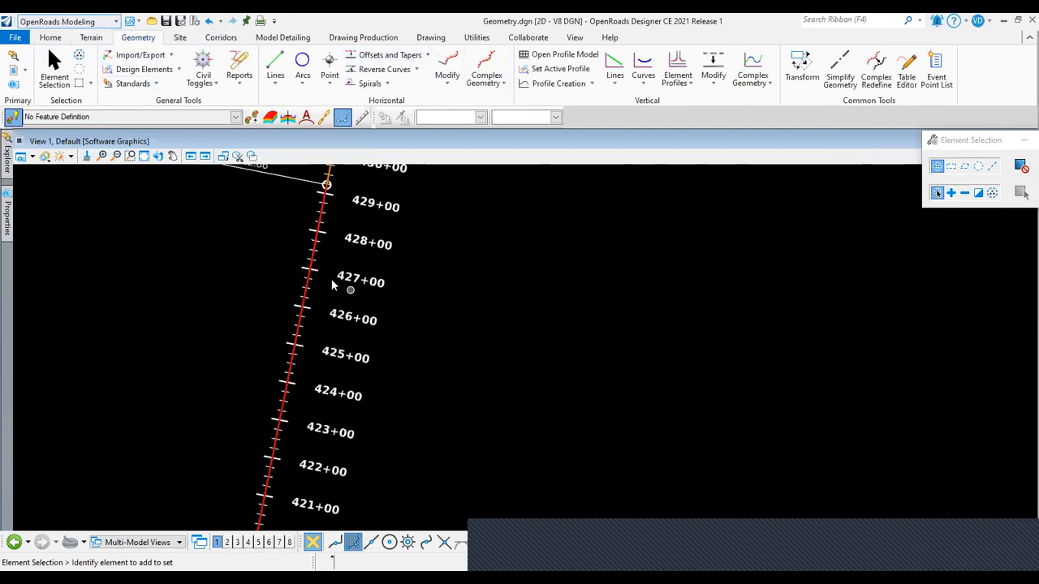
scroll(336, 369, down, 5)
scroll(308, 402, up, 5)
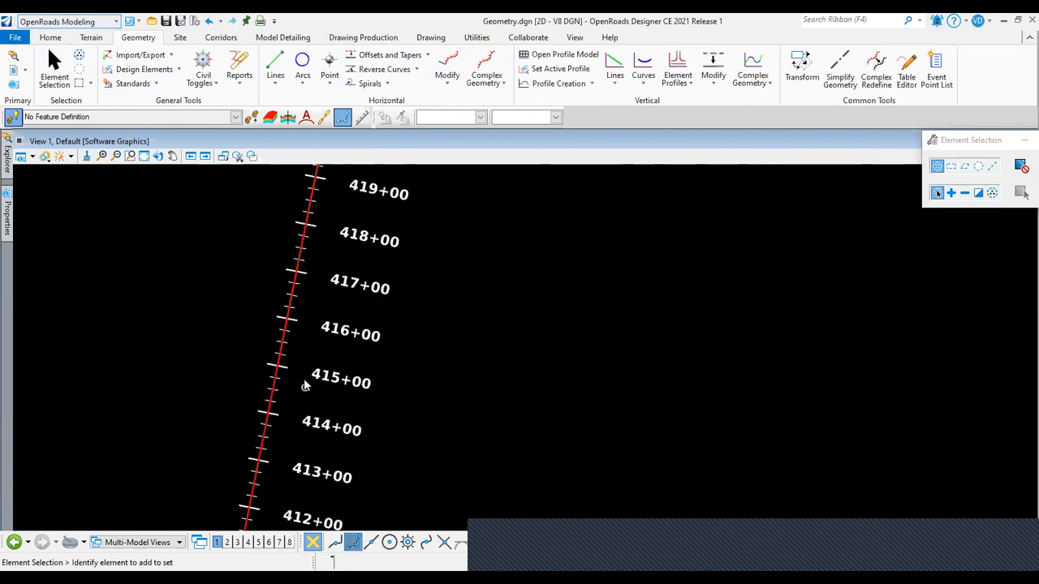
scroll(306, 386, down, 2)
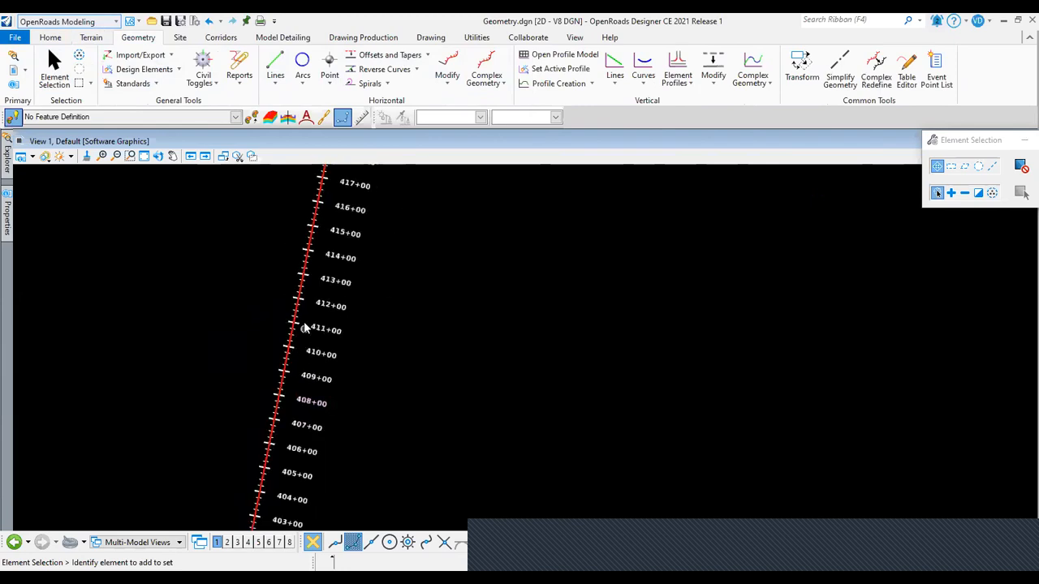
scroll(305, 327, up, 3)
scroll(297, 332, down, 5)
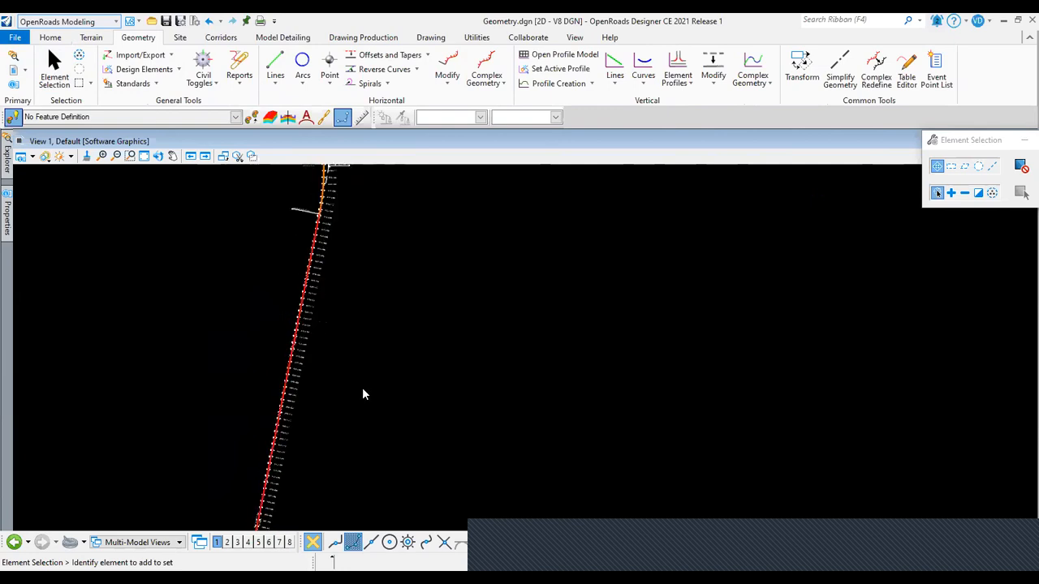
scroll(365, 385, up, 1)
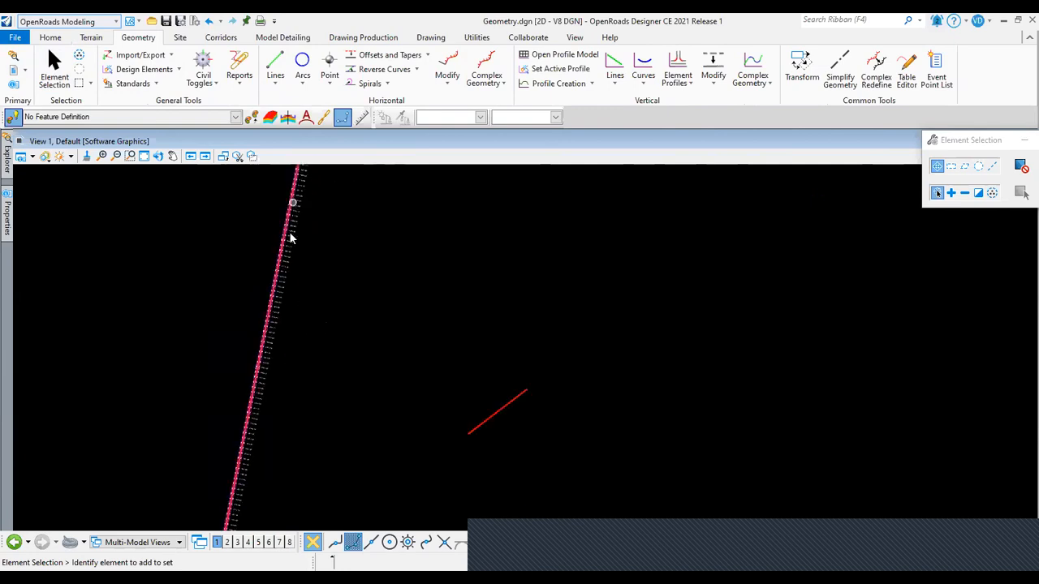
scroll(312, 367, up, 3)
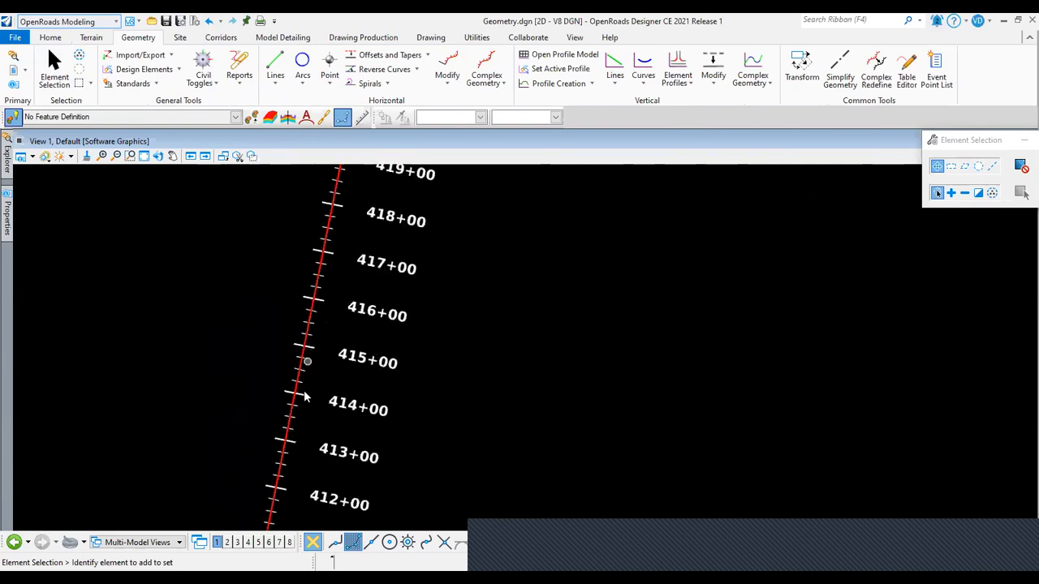
scroll(322, 267, down, 2)
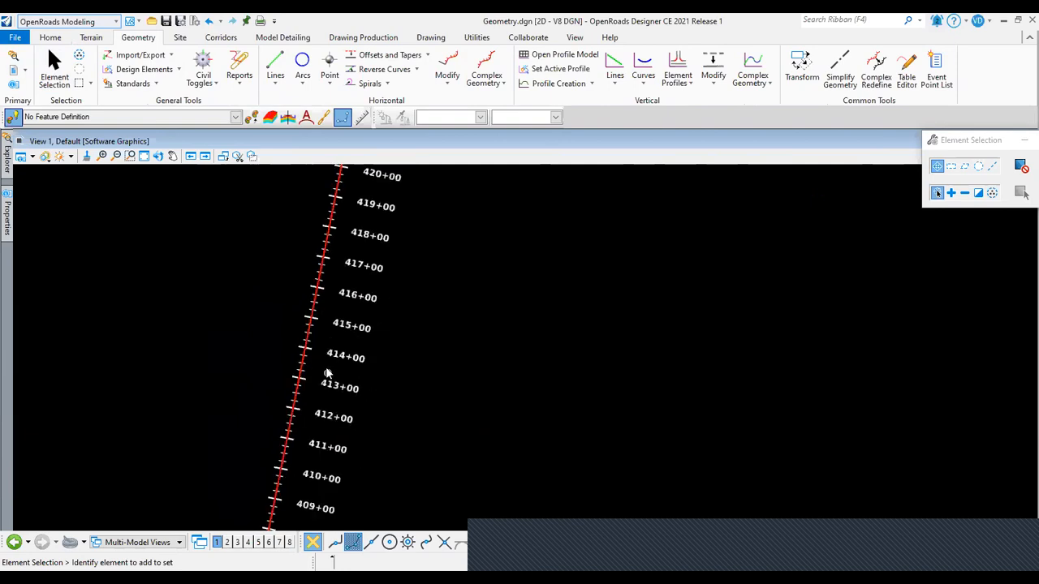
scroll(289, 349, down, 4)
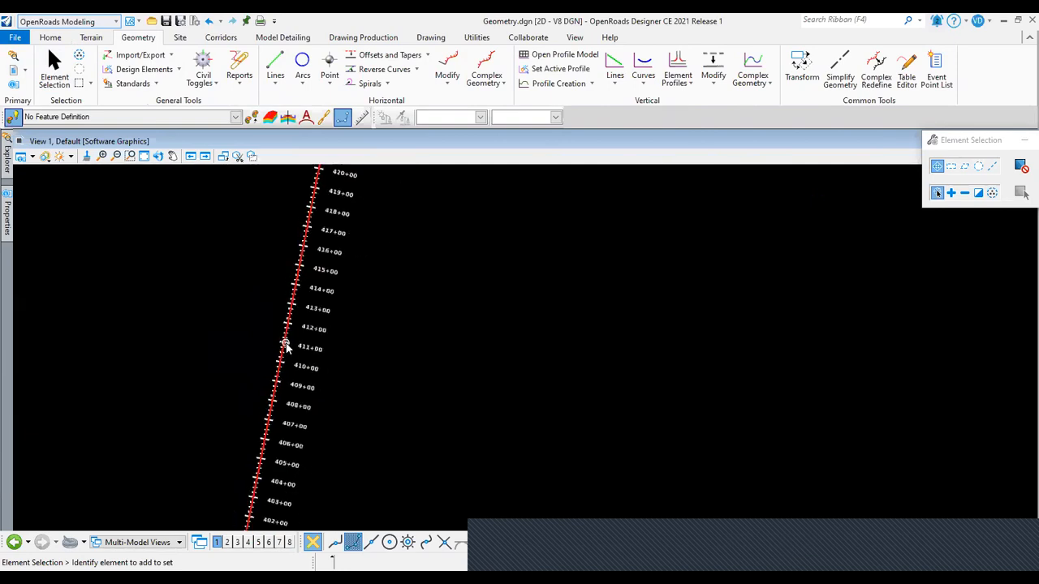
scroll(285, 347, down, 1)
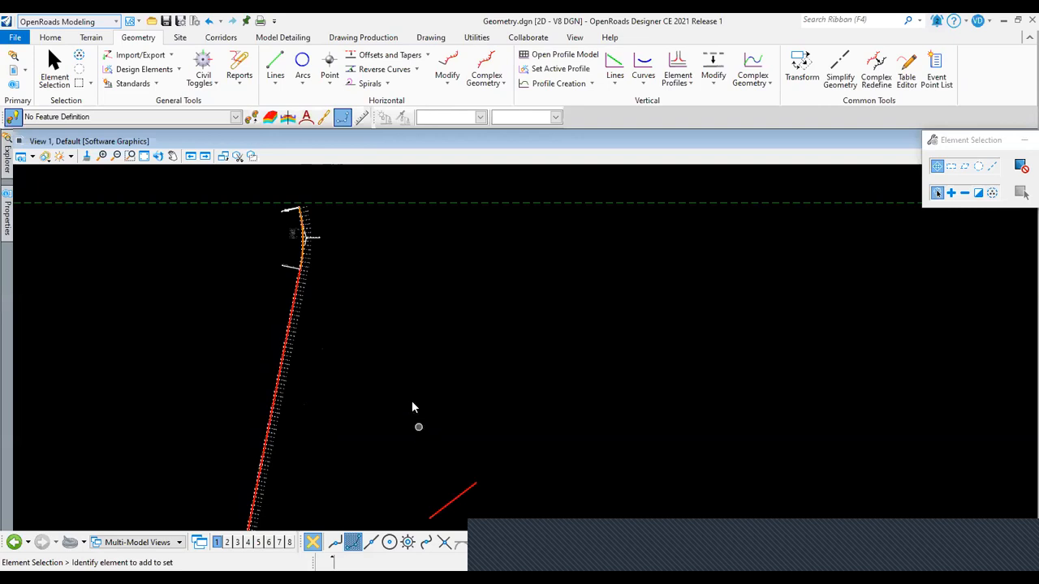
Examine the short separate red line east of the MtnHwy alignment.
middle_drag(446, 511, 425, 426)
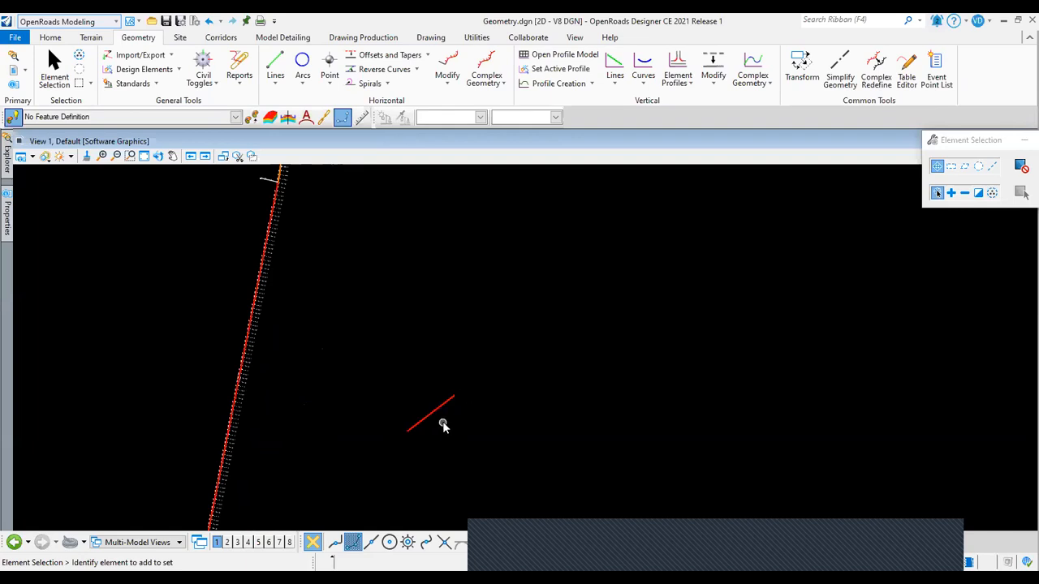
middle_drag(442, 422, 450, 417)
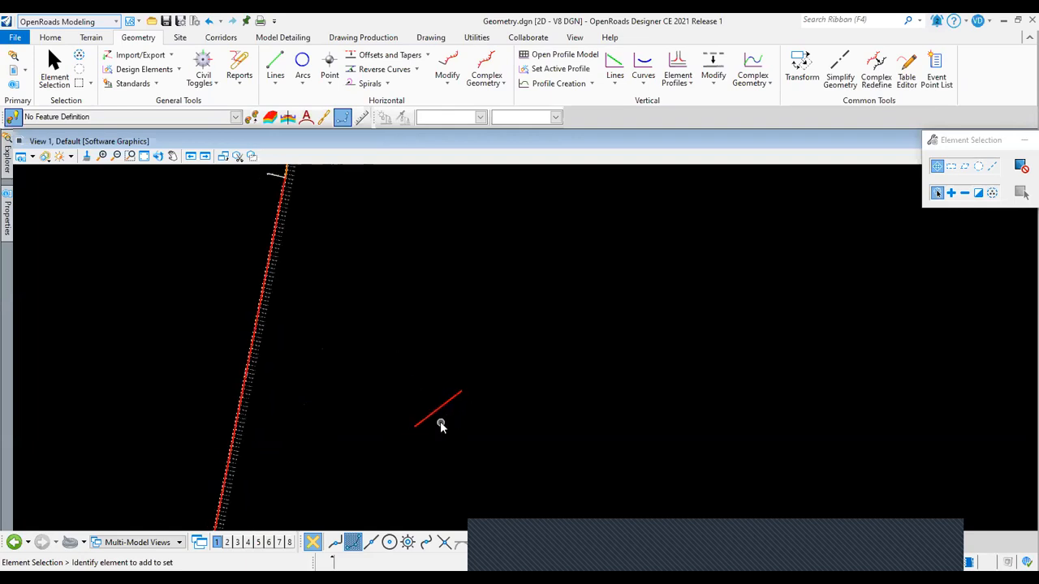
scroll(466, 434, down, 1)
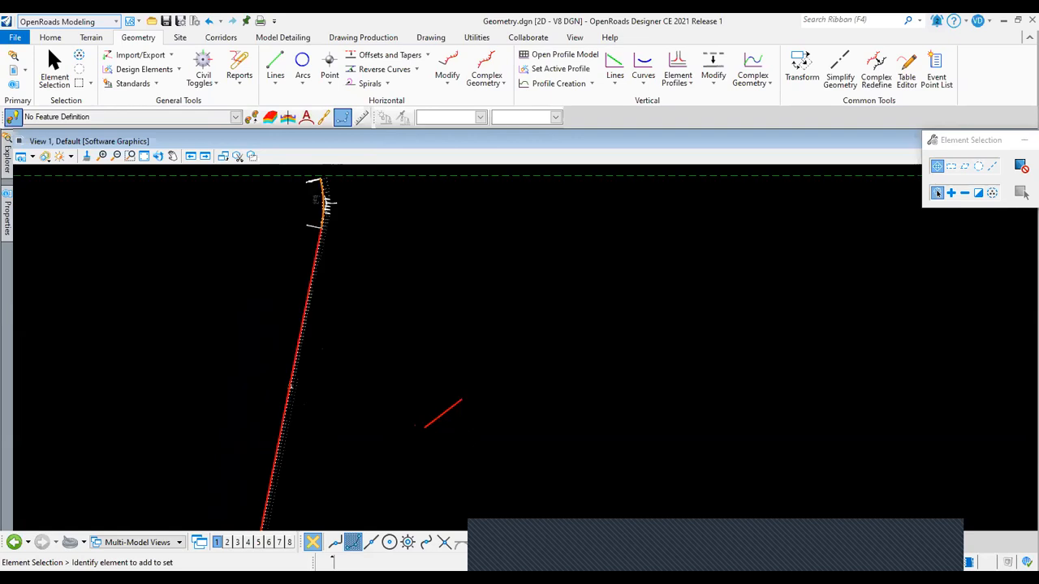
scroll(468, 435, down, 1)
middle_drag(497, 393, 496, 340)
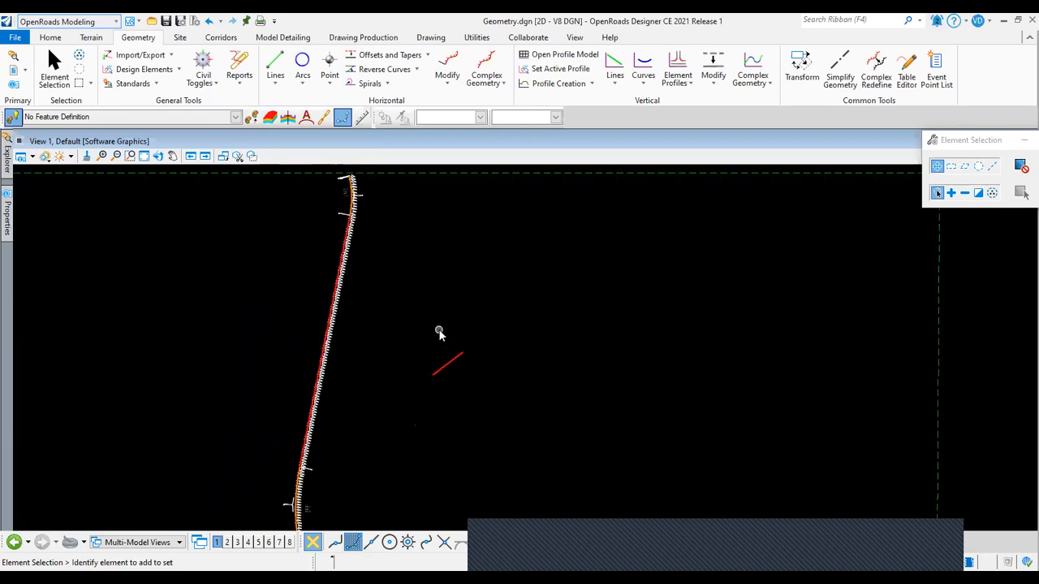
scroll(442, 310, up, 1)
scroll(437, 351, down, 1)
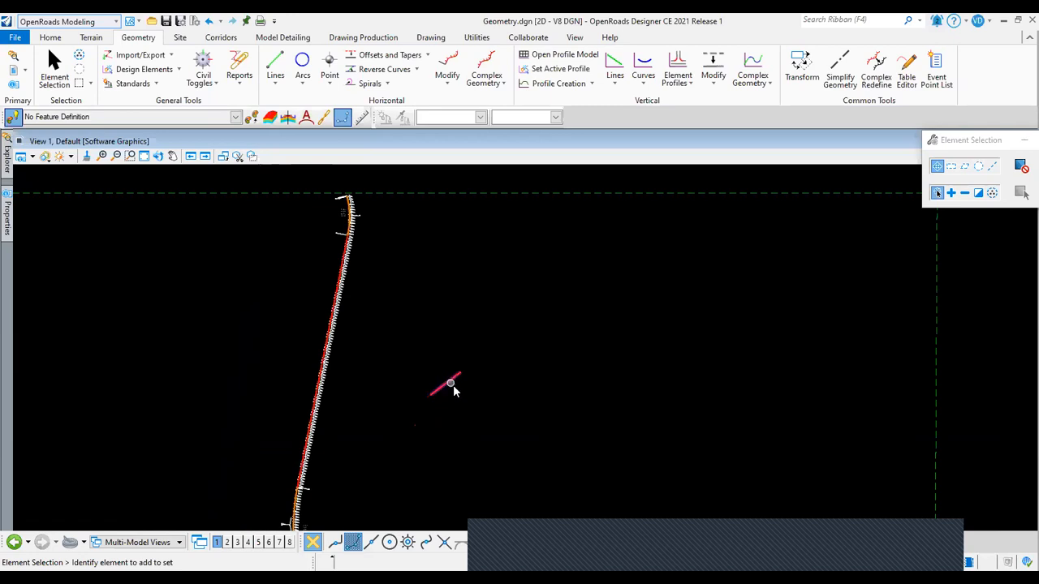
scroll(452, 386, up, 1)
scroll(408, 366, down, 1)
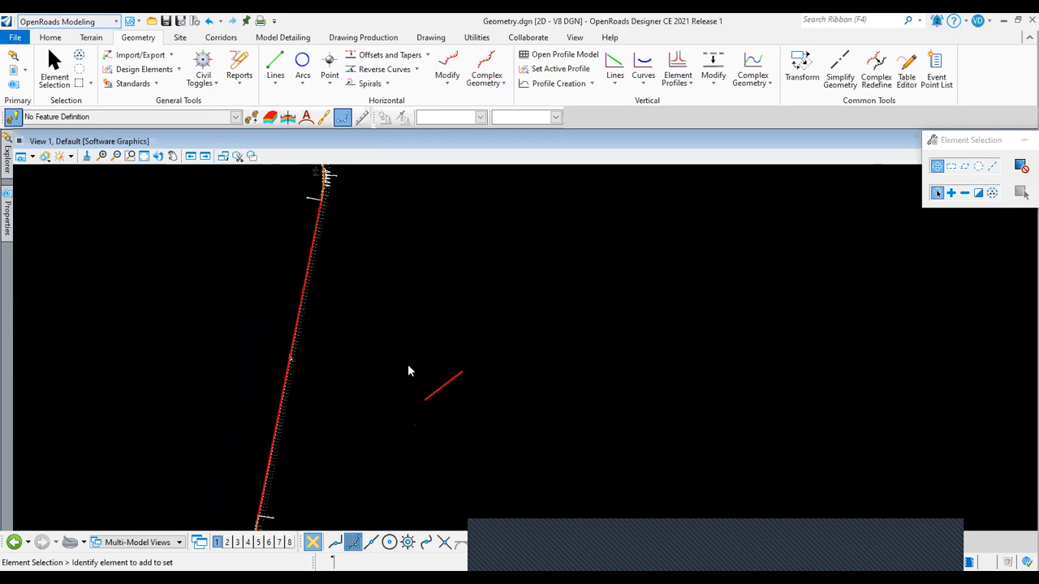
scroll(320, 271, up, 3)
scroll(319, 266, down, 2)
Display the Civil AccuDraw tools, try the Dist-Dist mode, and switch Civil AccuDraw off.
click(207, 89)
click(228, 112)
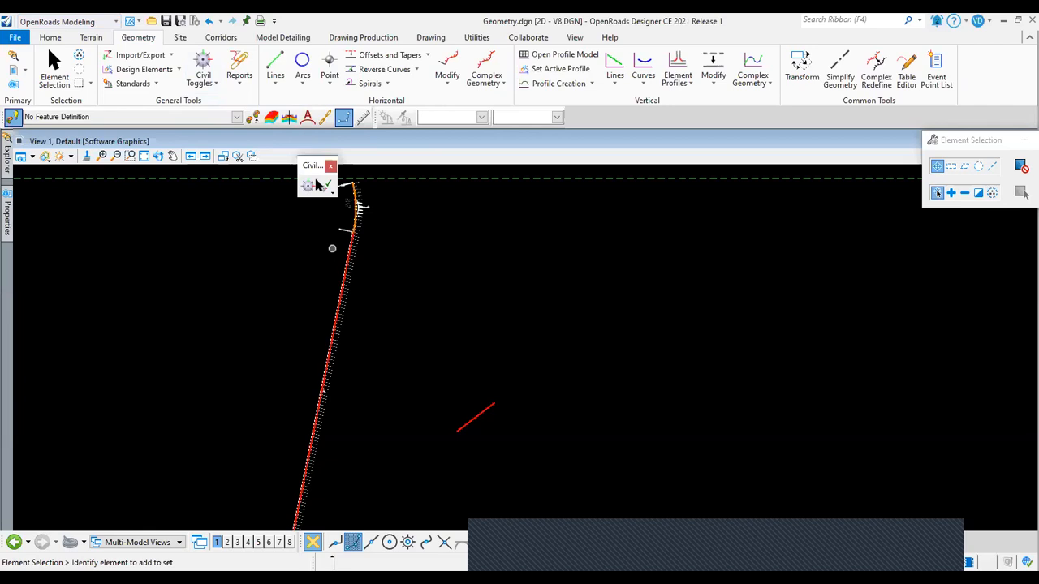
click(723, 163)
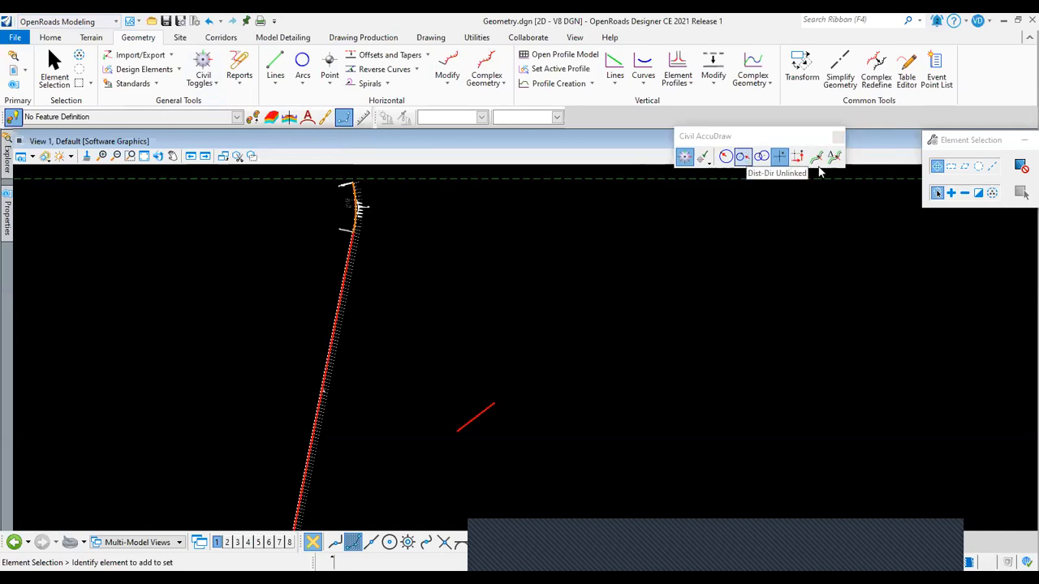
click(761, 157)
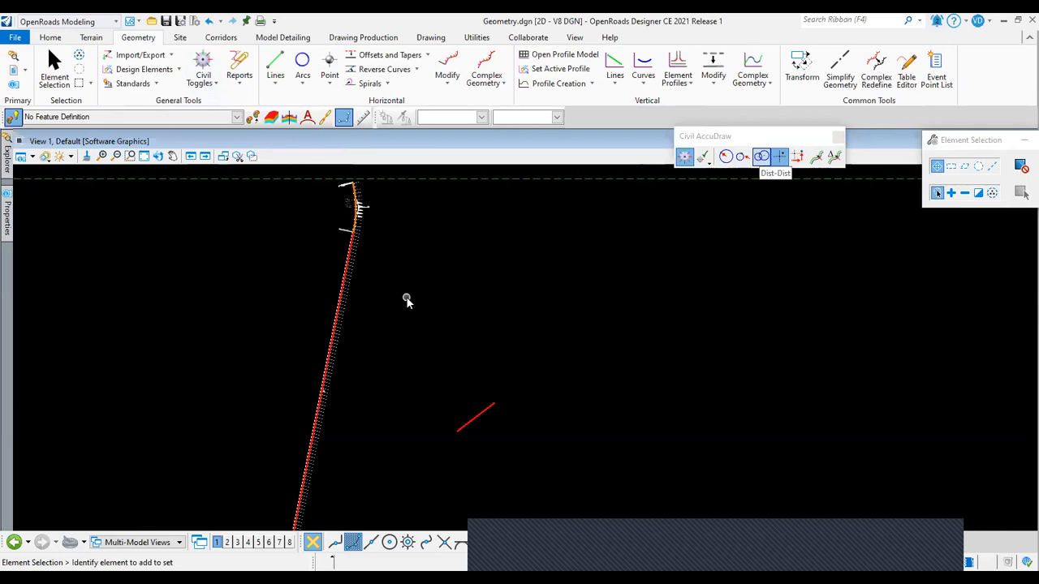
click(686, 158)
click(761, 157)
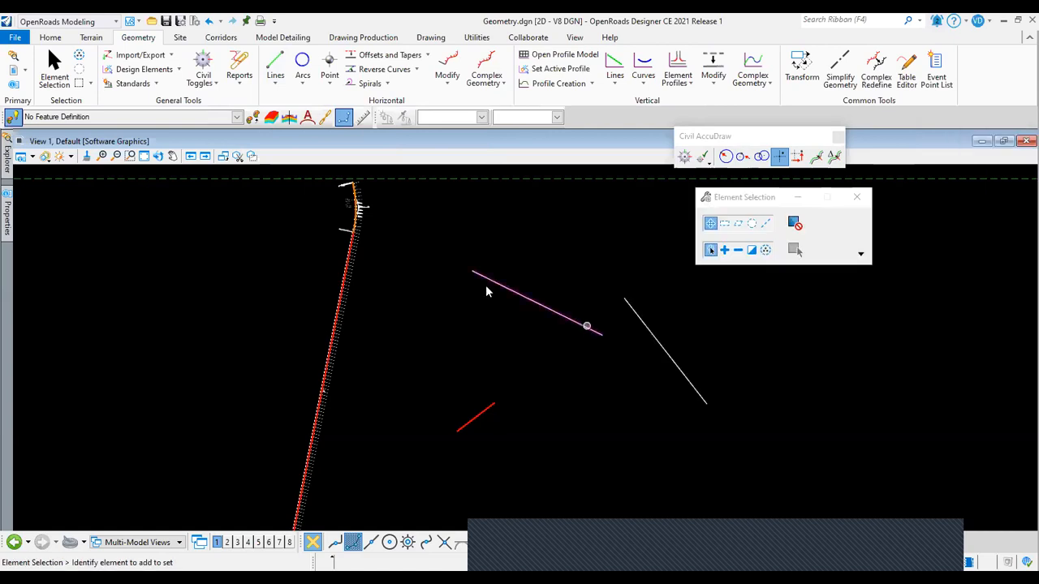
Set the active feature definition to Geom_Baseline from the Road group of the Alignment definitions.
click(231, 117)
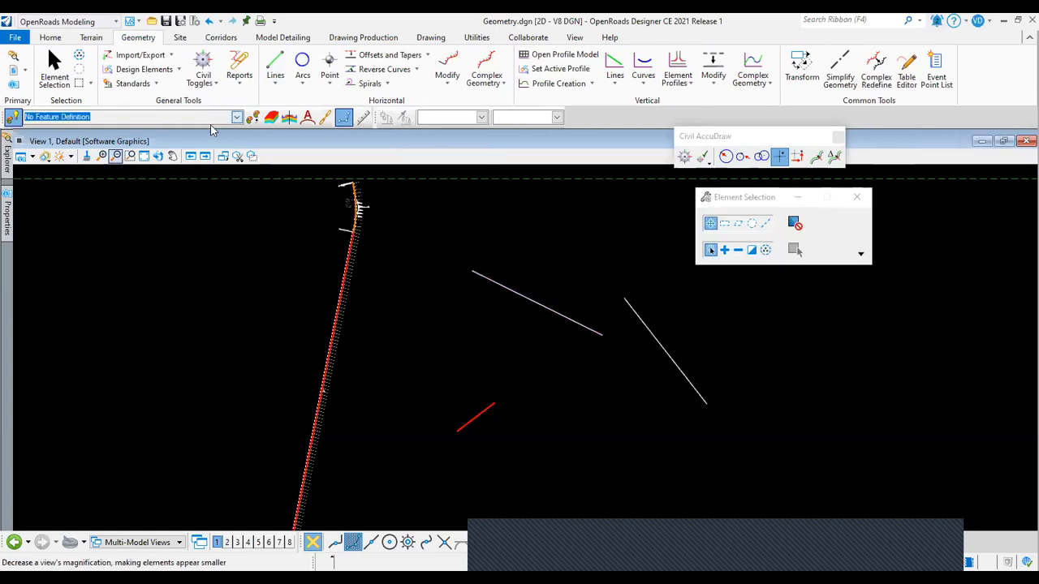
click(29, 142)
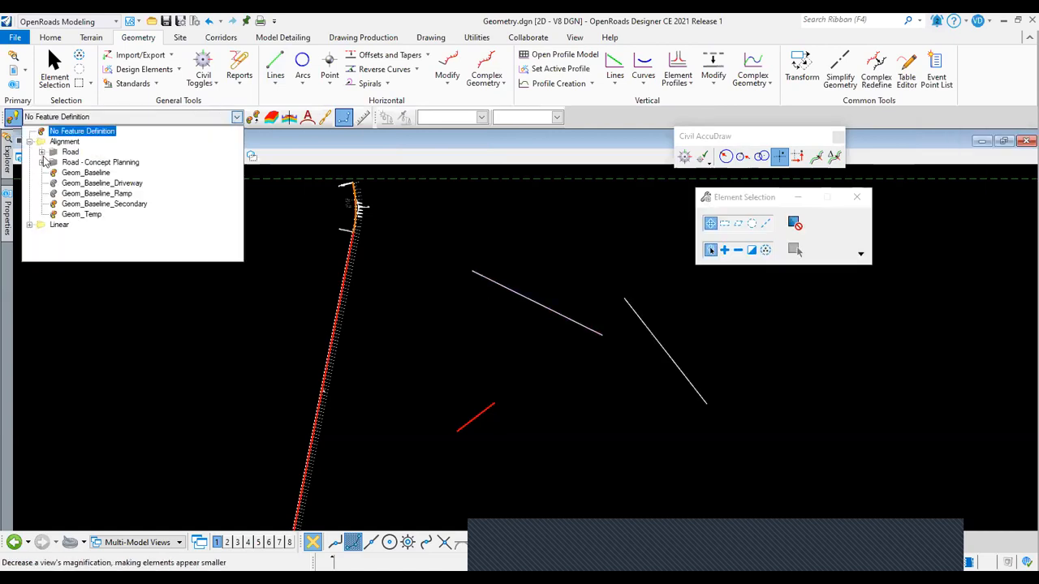
click(42, 152)
click(99, 164)
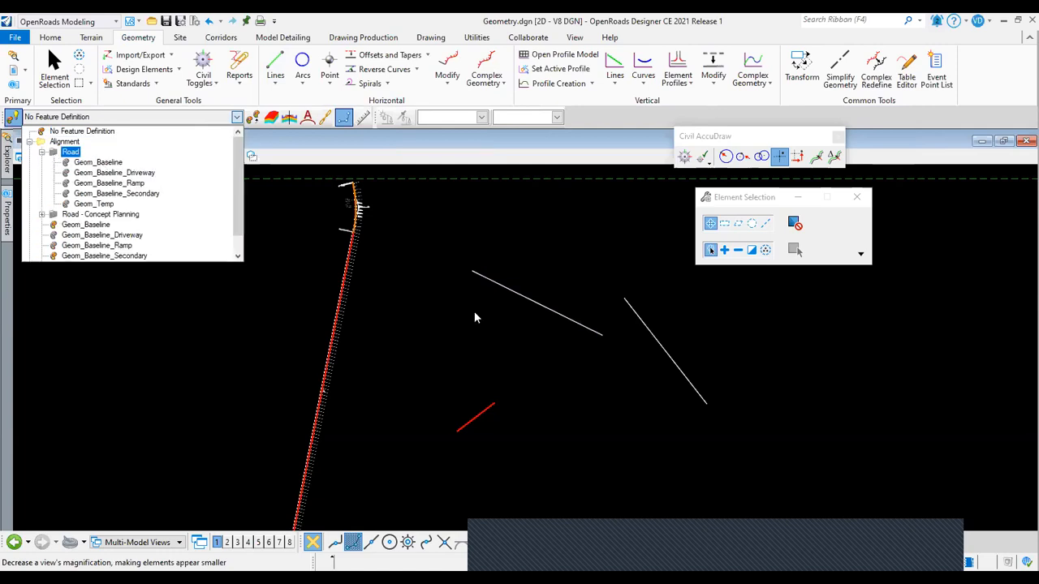
Draw two trial baseline lines freehand in the empty area east of MtnHwy, among the white lines.
click(274, 86)
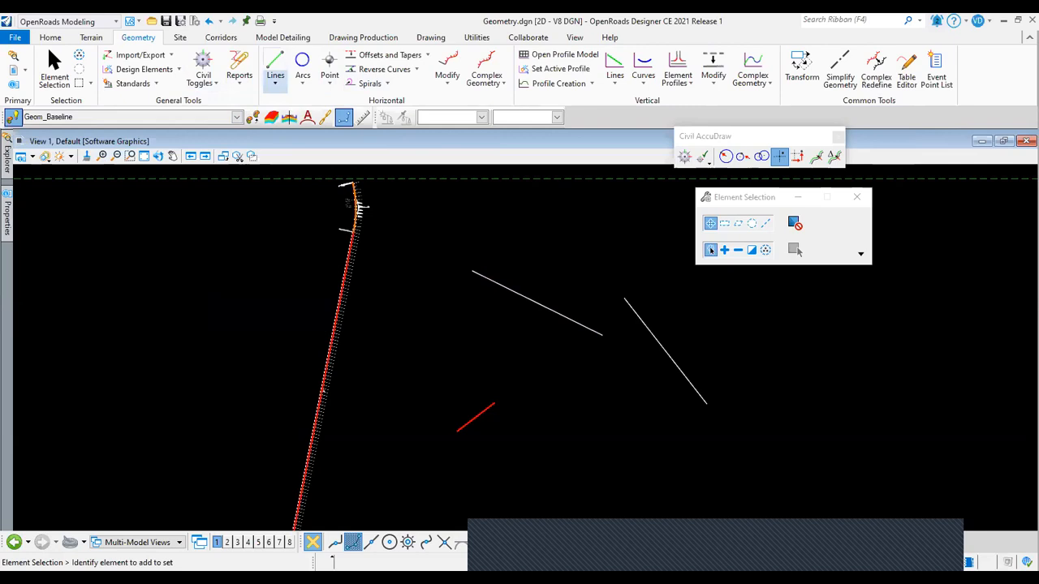
click(578, 241)
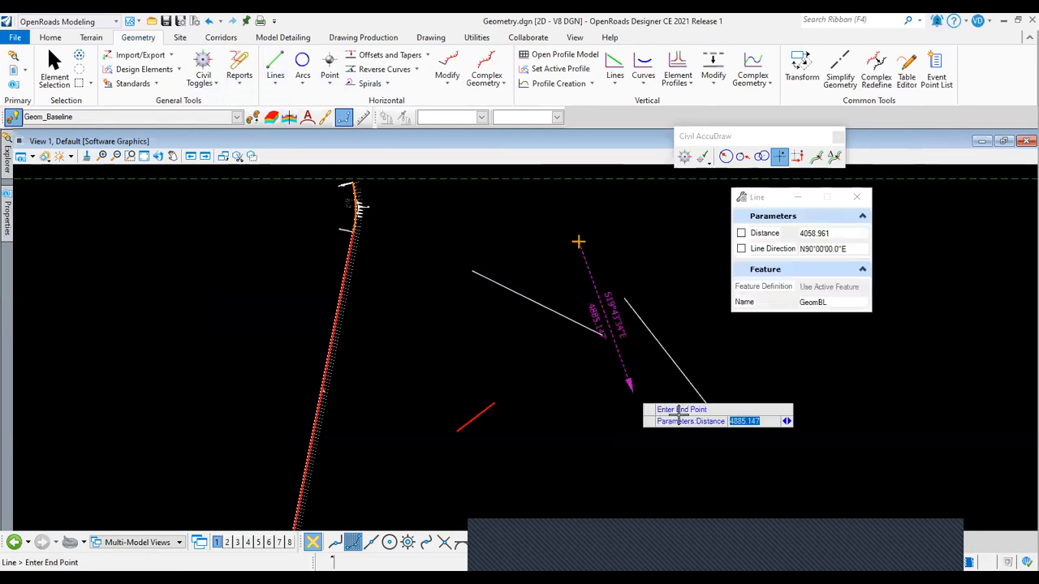
click(679, 414)
click(644, 364)
right_click(850, 353)
Delete the two trial lines and the two white lines east of MtnHwy, keeping the short red line.
drag(737, 425, 540, 278)
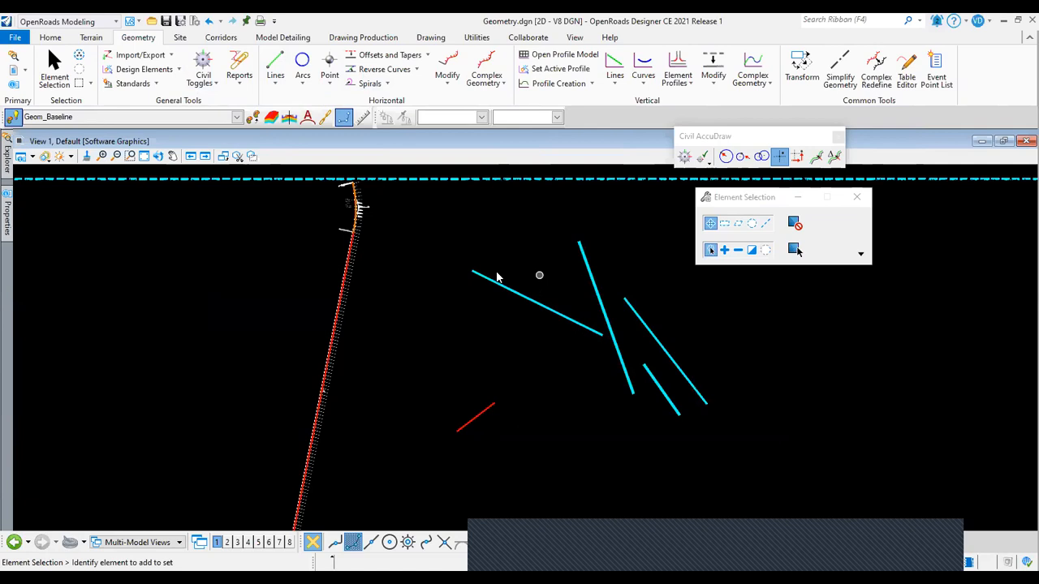
key(Delete)
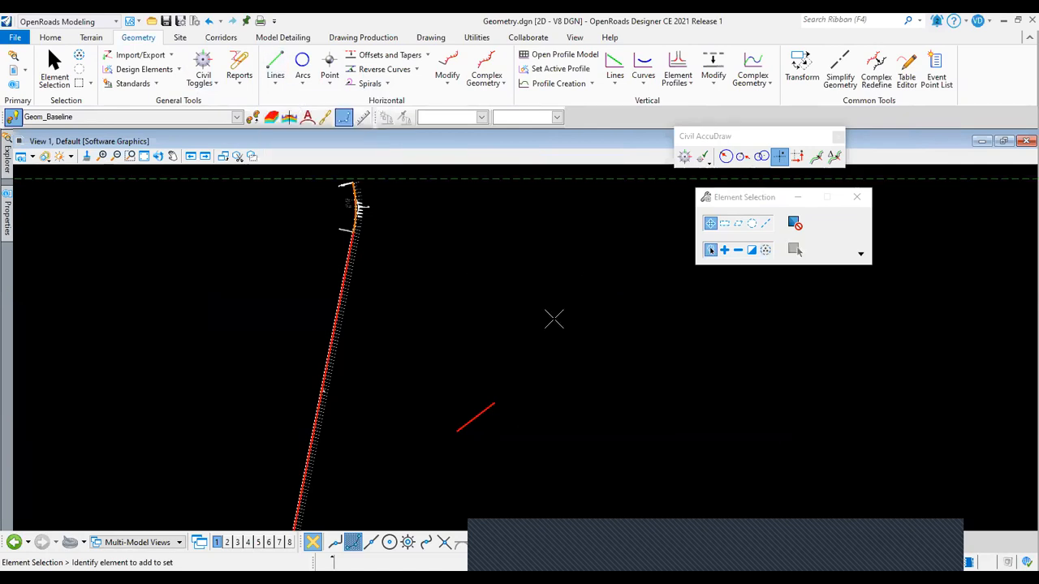
Start a new line and switch Civil AccuDraw on in Station-Offset mode.
click(272, 85)
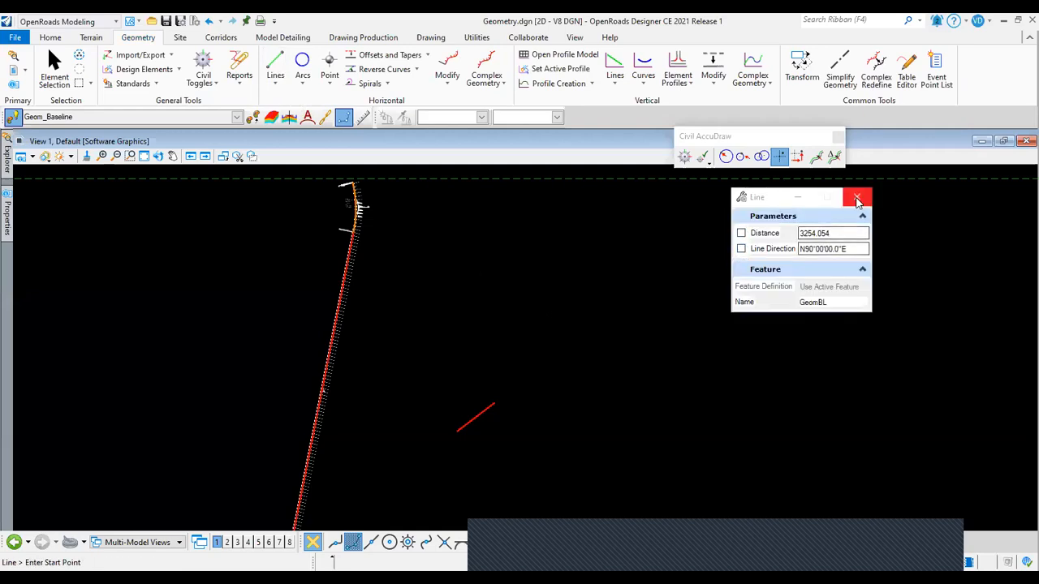
click(685, 158)
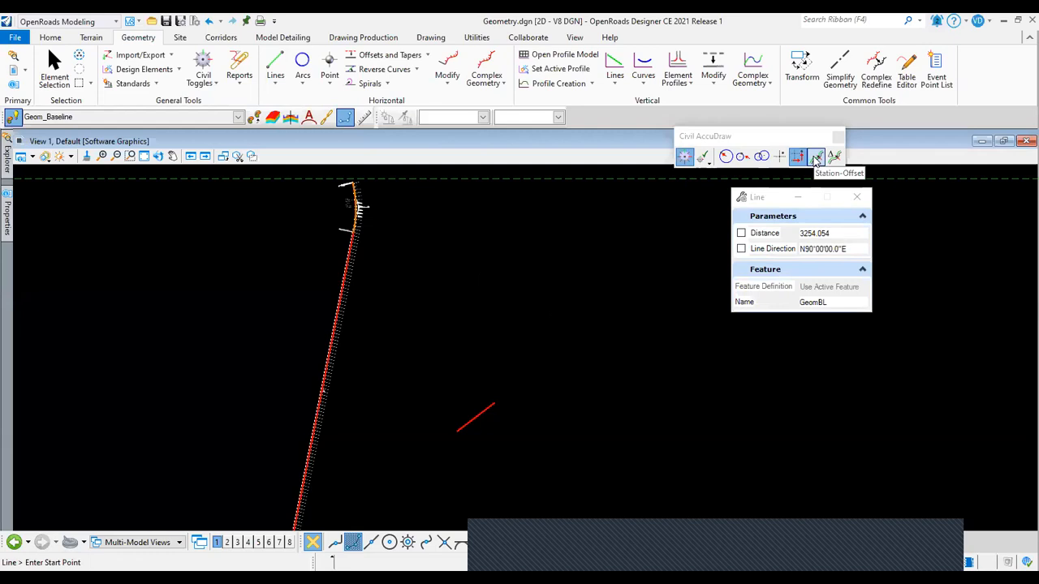
click(814, 155)
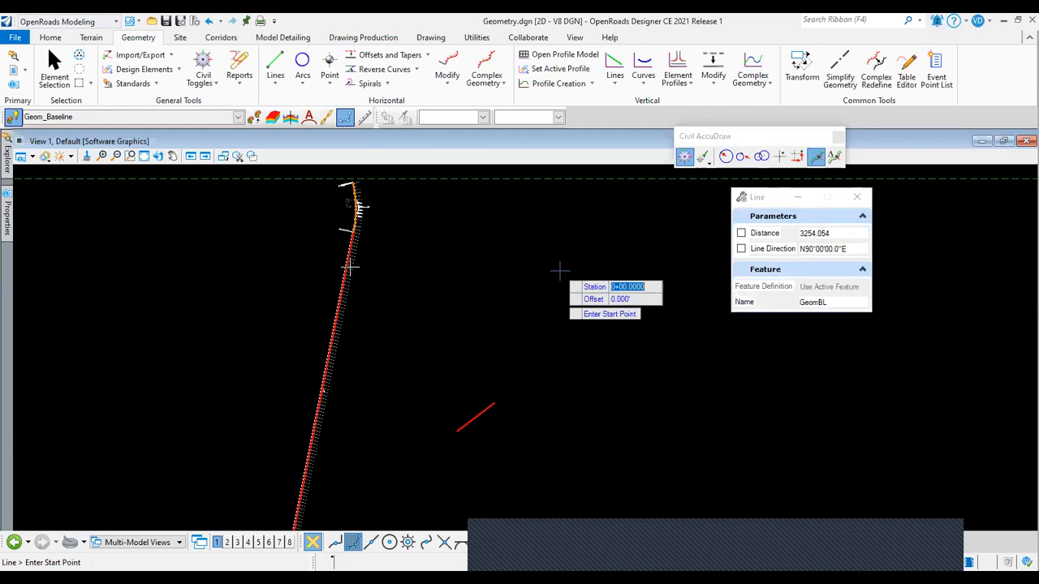
Try station 411+00 for the line's start, and choose the MtnHwy alignment as the station-offset reference element.
scroll(349, 265, up, 2)
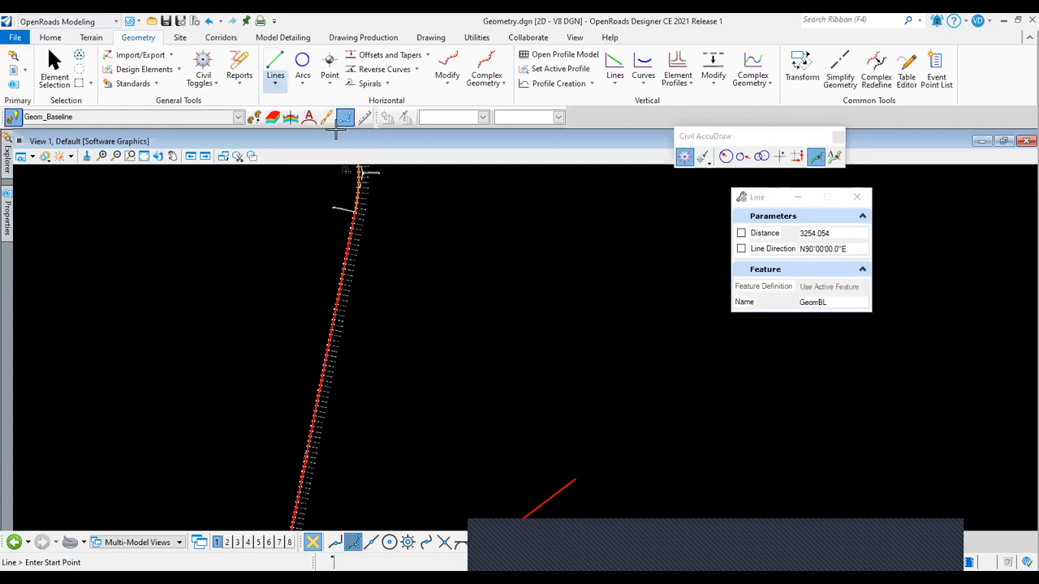
text(411+00)
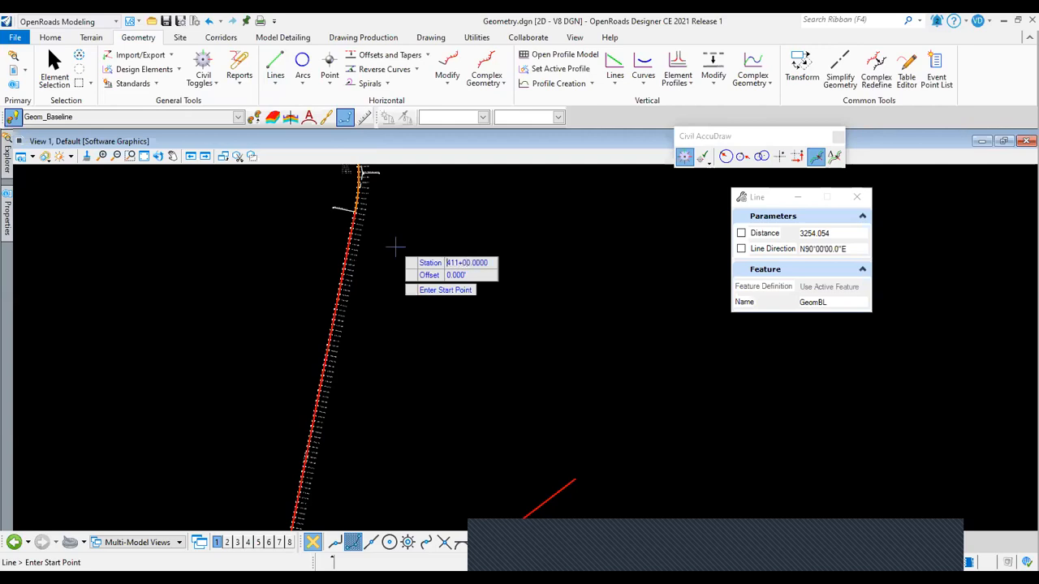
key(Tab)
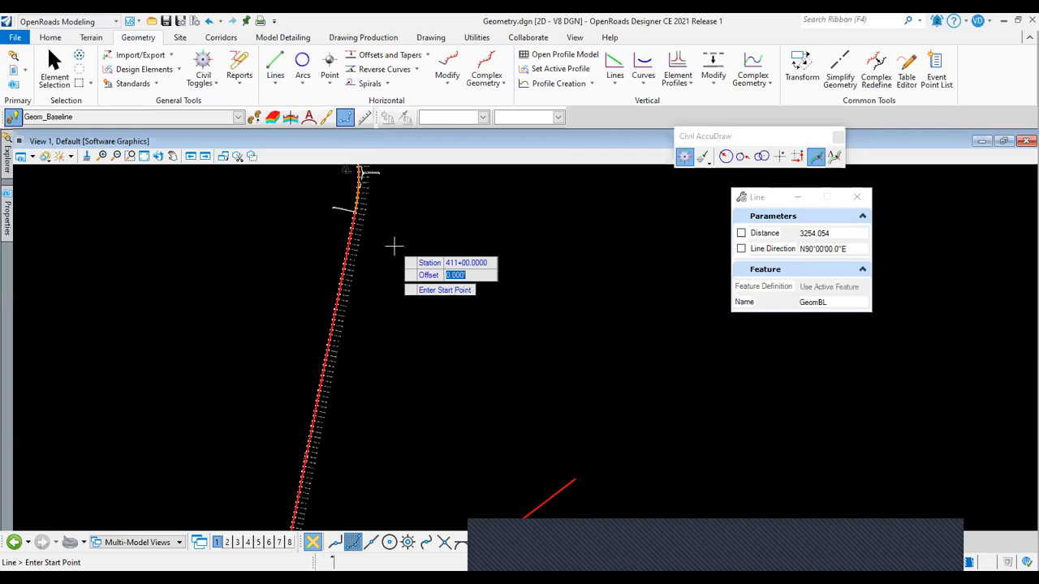
key(Return)
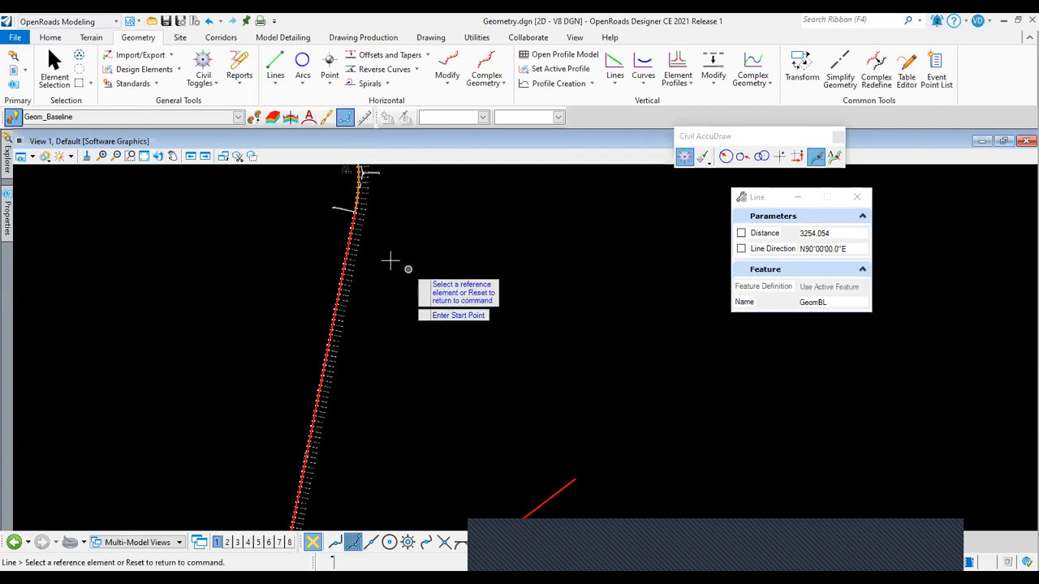
scroll(390, 260, up, 1)
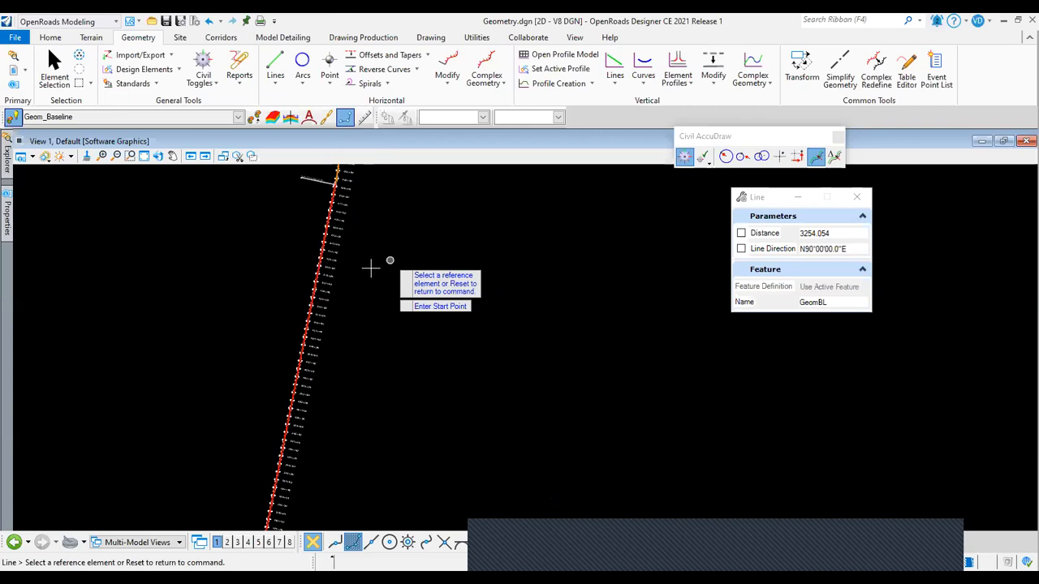
scroll(371, 268, down, 1)
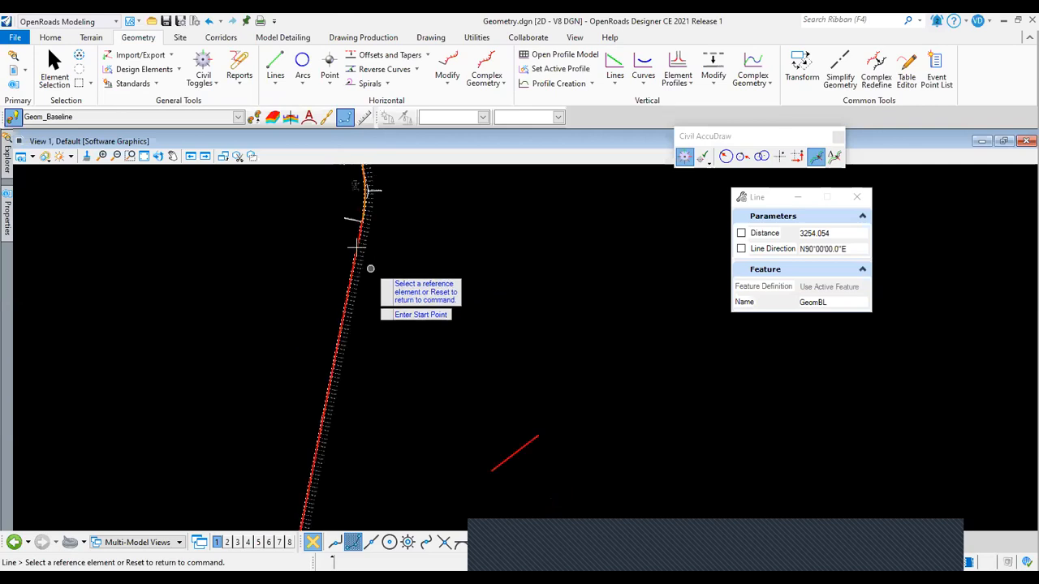
click(395, 267)
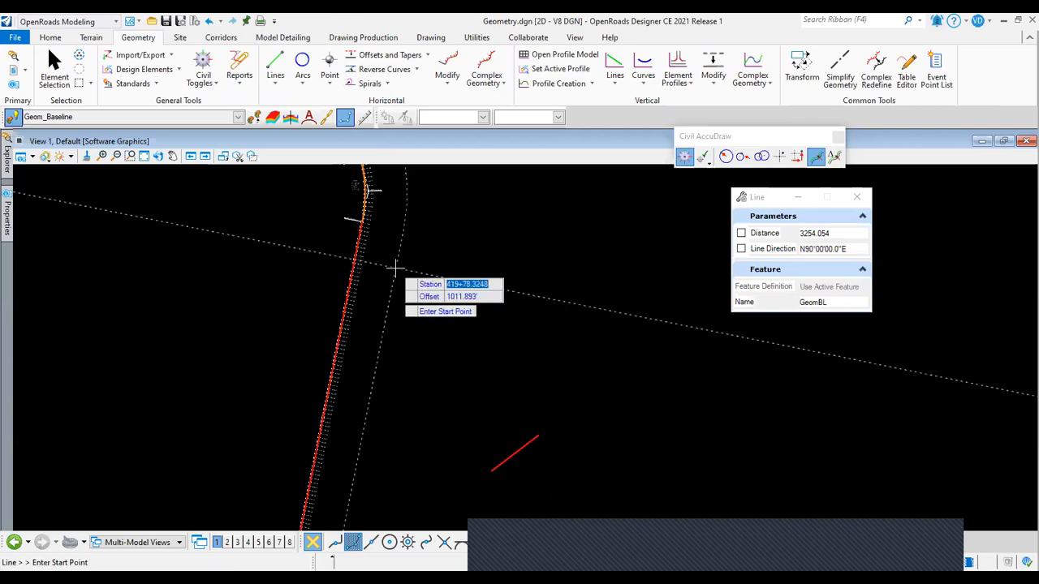
Place the line's start point on MtnHwy at station 411+00 with an offset of 0, reselecting the reference alignment.
text(411+00)
key(Tab)
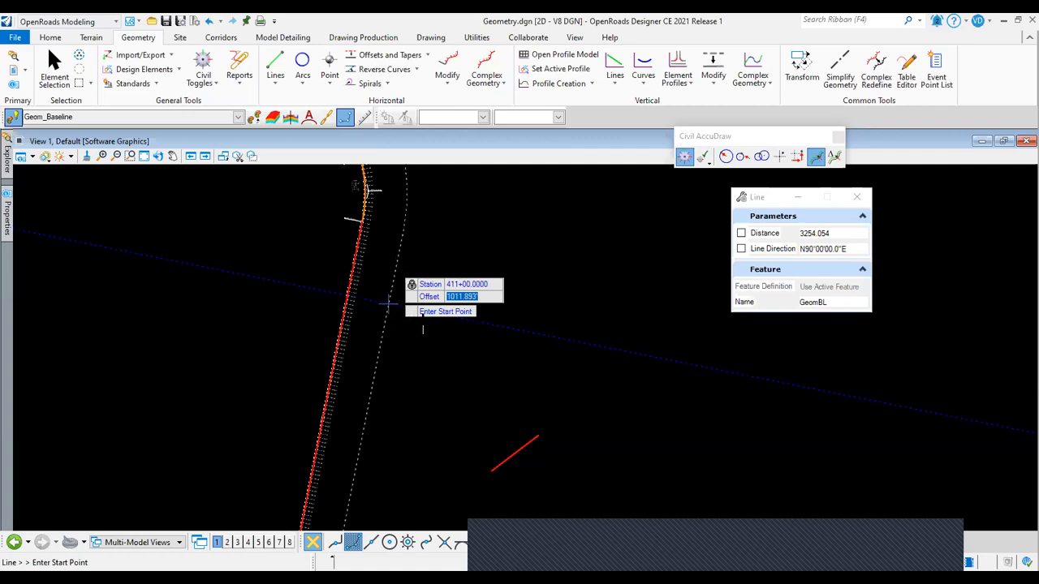
key(o)
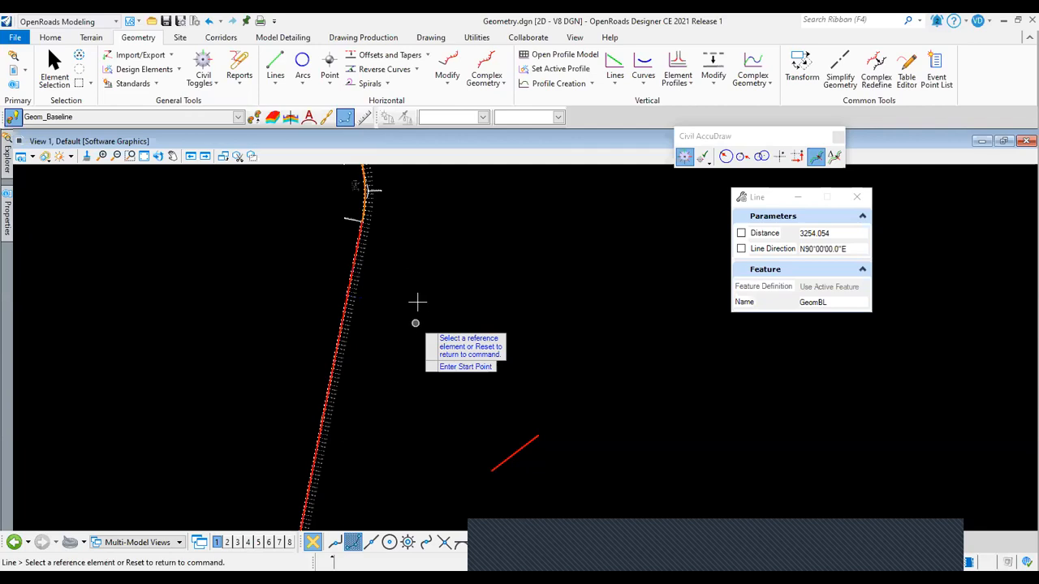
click(416, 302)
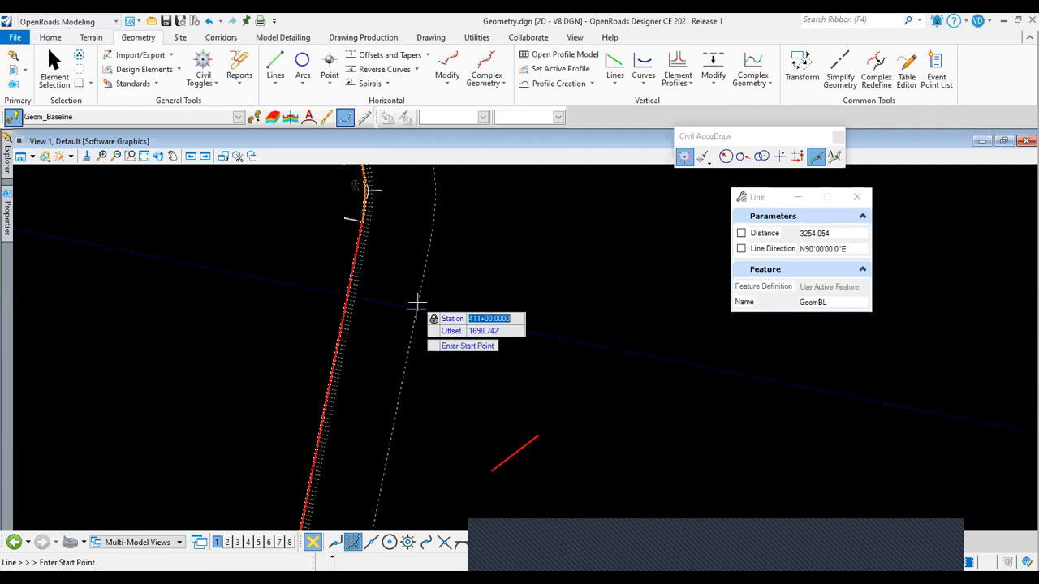
key(Tab)
text(0)
key(Tab)
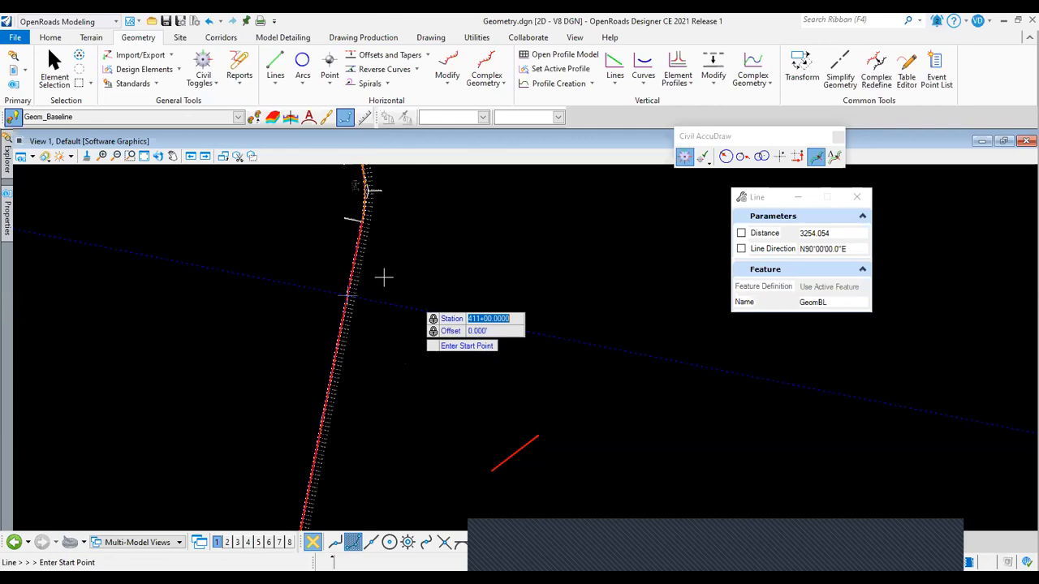
scroll(447, 242, up, 3)
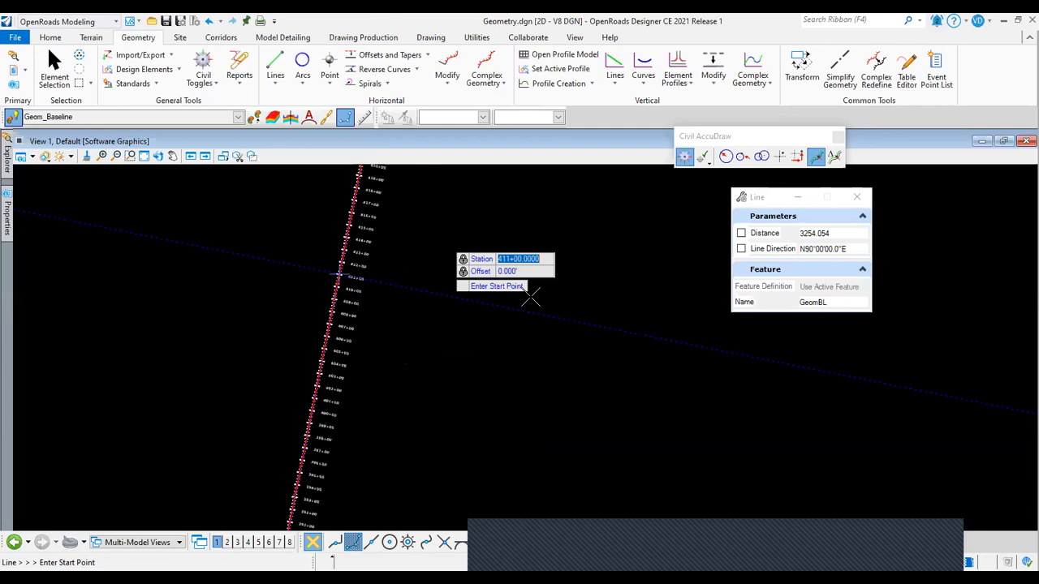
click(458, 305)
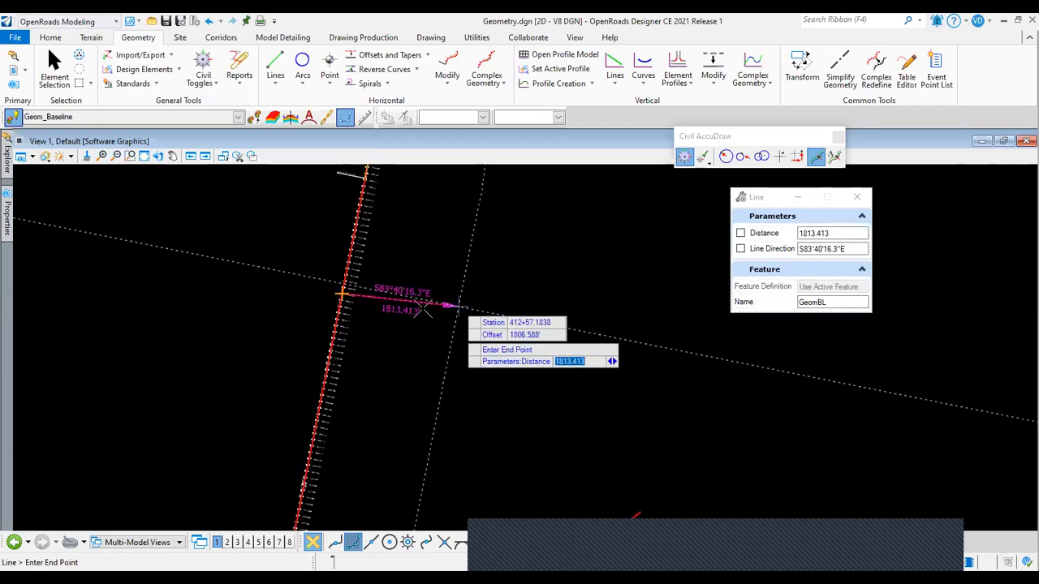
Change Civil AccuDraw to XY mode and end the line at X 2836895, Y 1286059.
middle_drag(459, 307, 408, 310)
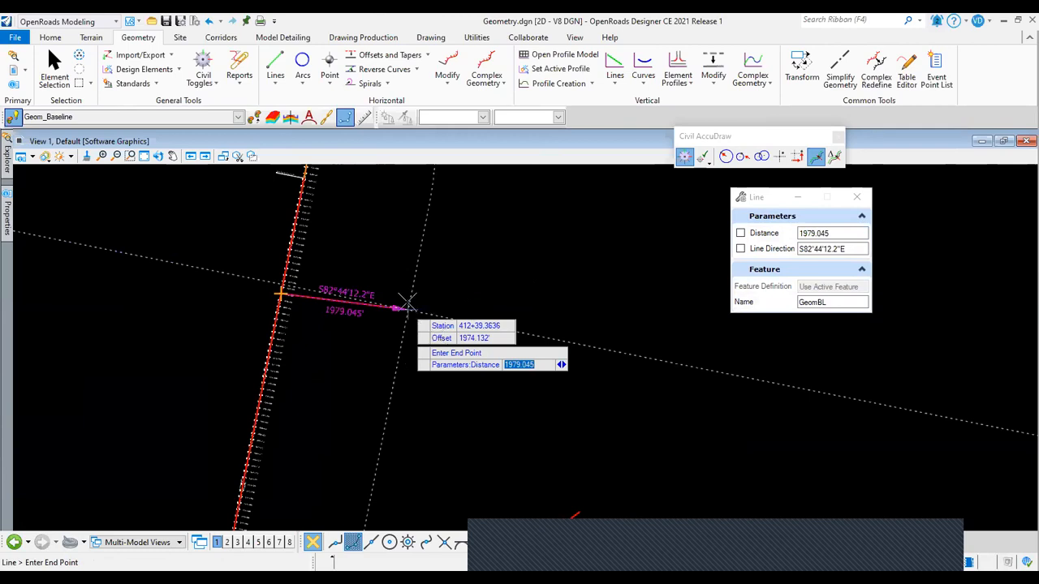
scroll(407, 302, down, 1)
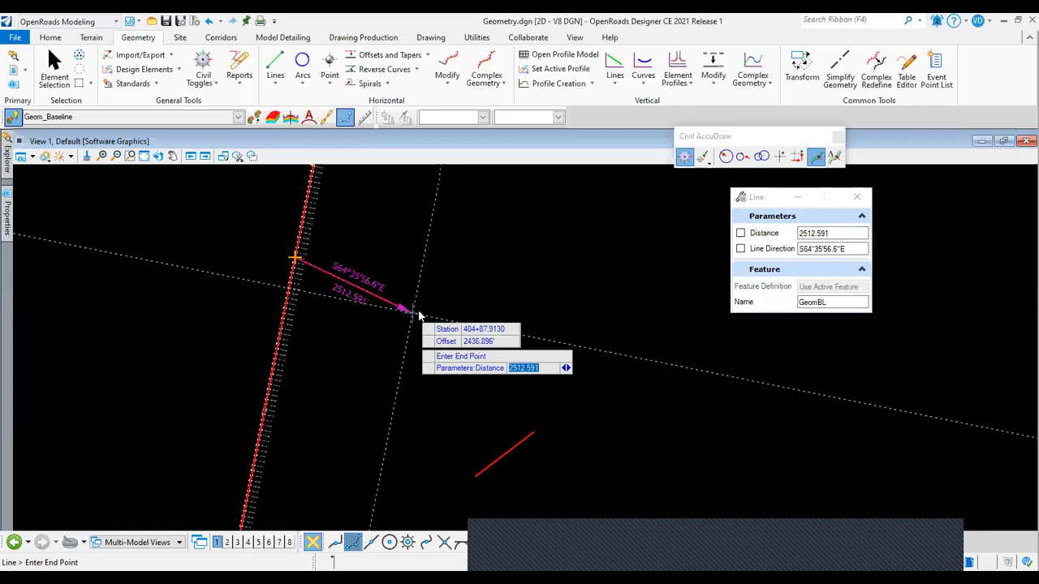
click(779, 155)
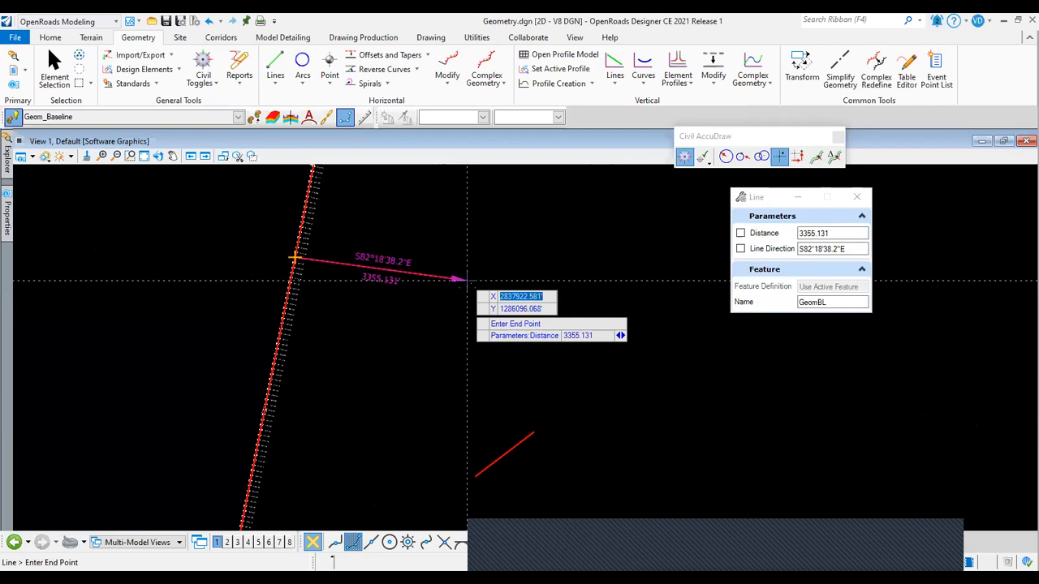
text(2836895)
key(Tab)
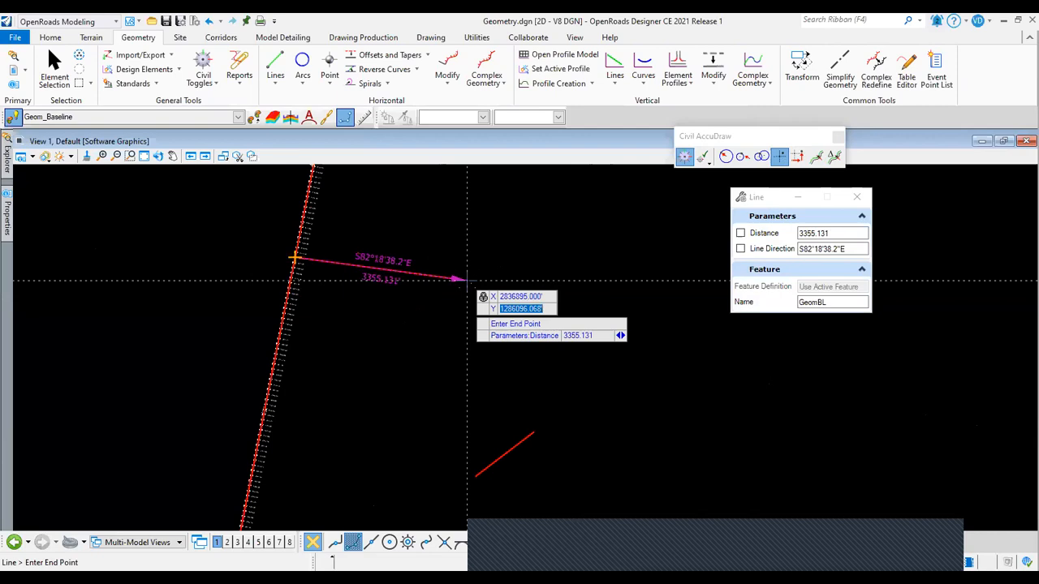
text(1286059)
key(Tab)
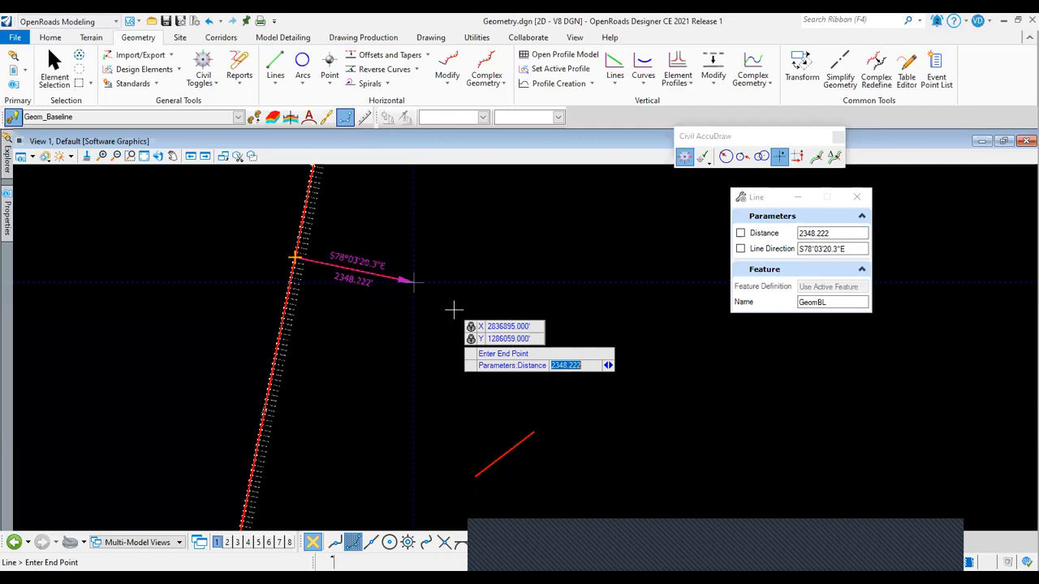
click(354, 295)
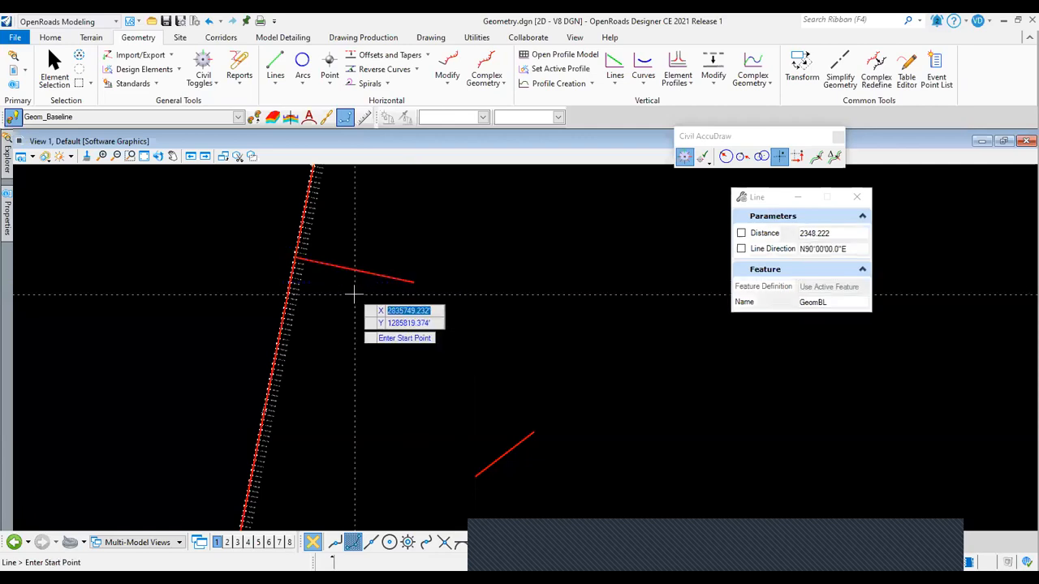
key(Escape)
Examine how the new line meets MtnHwy, including its start offset, direction, length and end handles.
scroll(376, 301, down, 3)
middle_drag(459, 325, 373, 291)
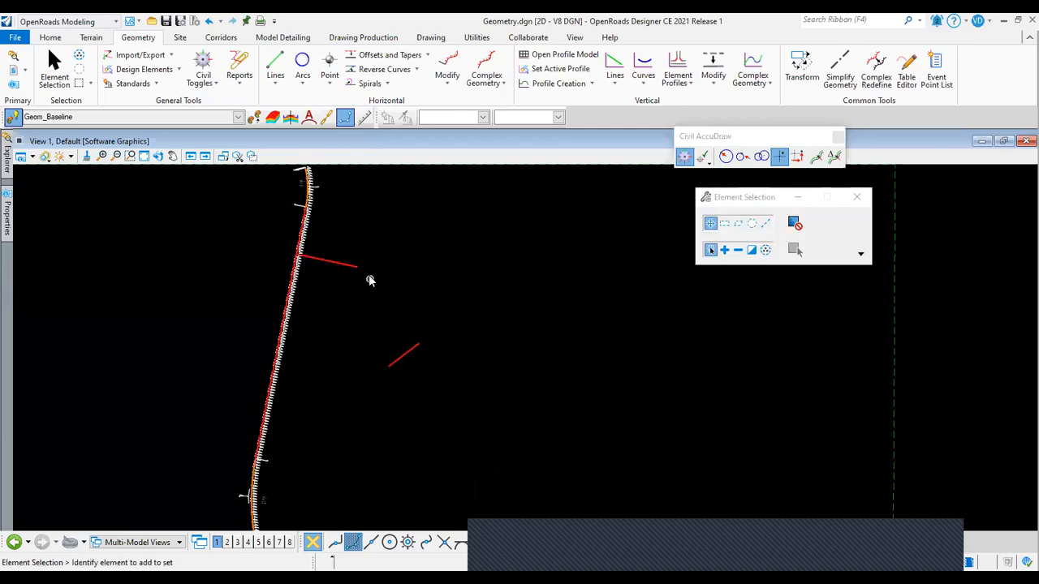
click(305, 236)
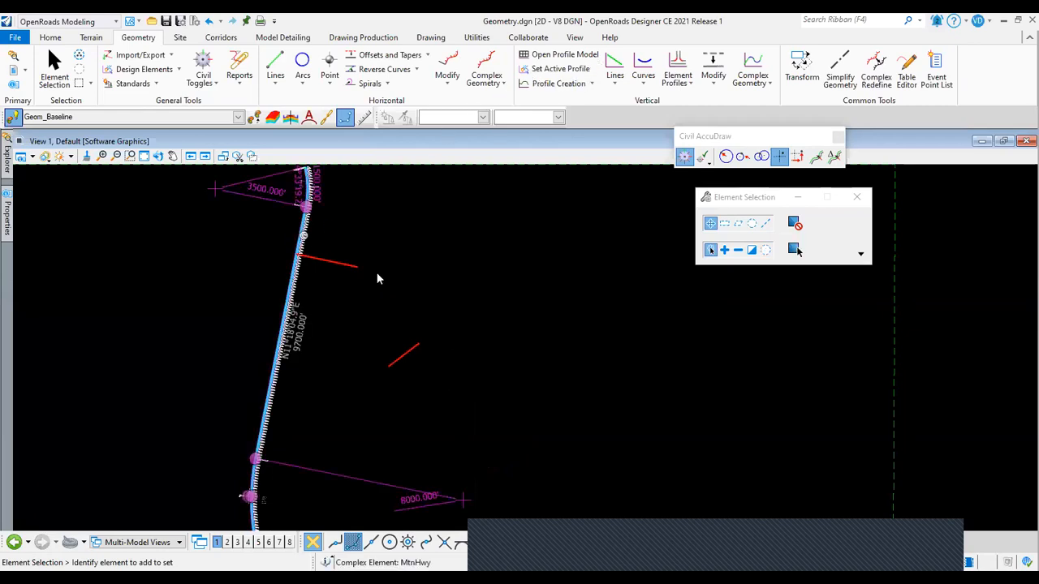
click(345, 285)
scroll(331, 266, up, 5)
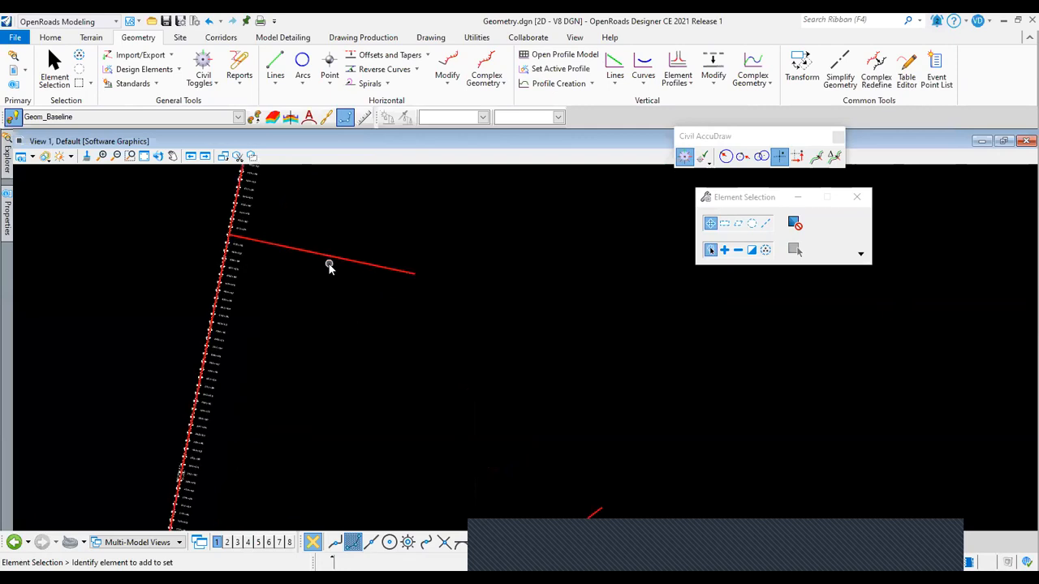
click(329, 261)
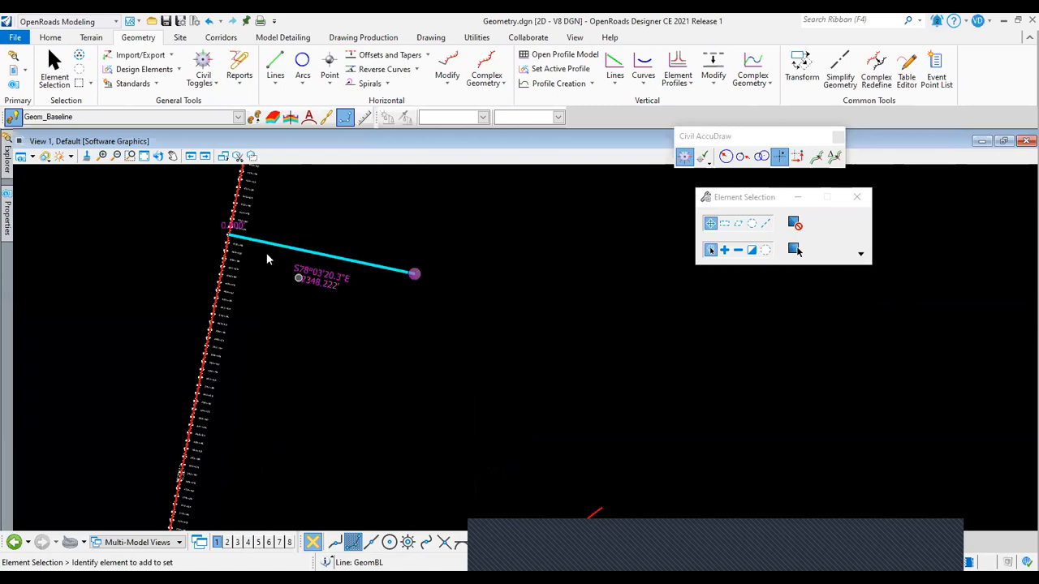
mouse_move(414, 279)
click(401, 283)
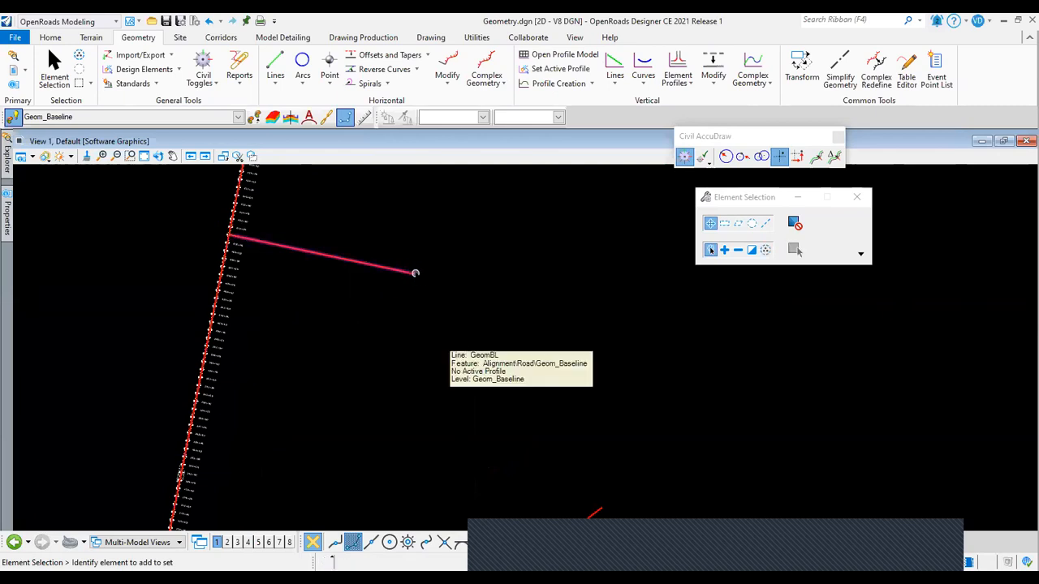
click(362, 262)
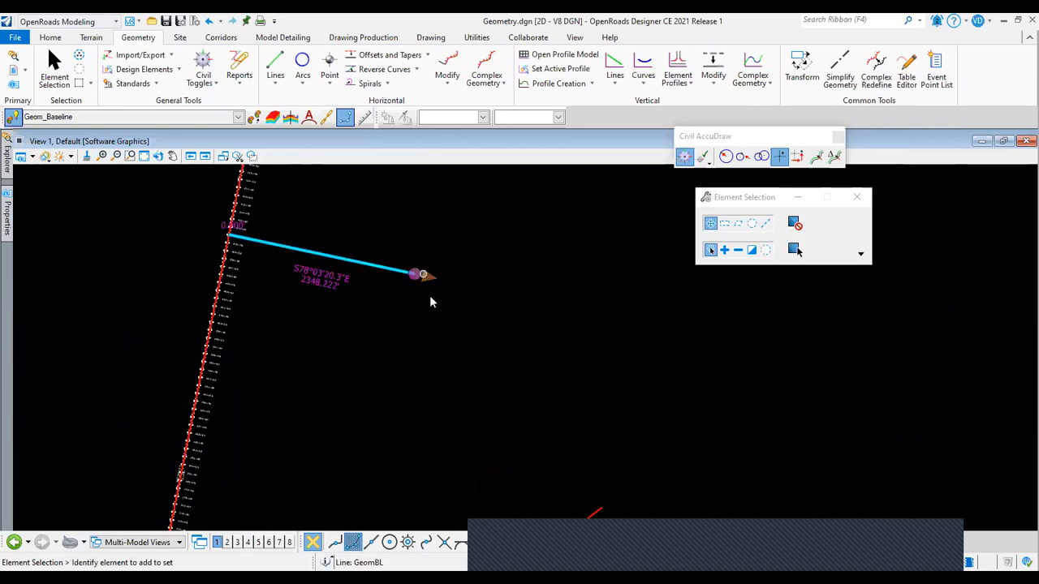
Draw a second line from the first side-road line's free end across the middle of the short diagonal line and beyond it.
scroll(380, 342, down, 2)
click(378, 348)
scroll(387, 345, down, 2)
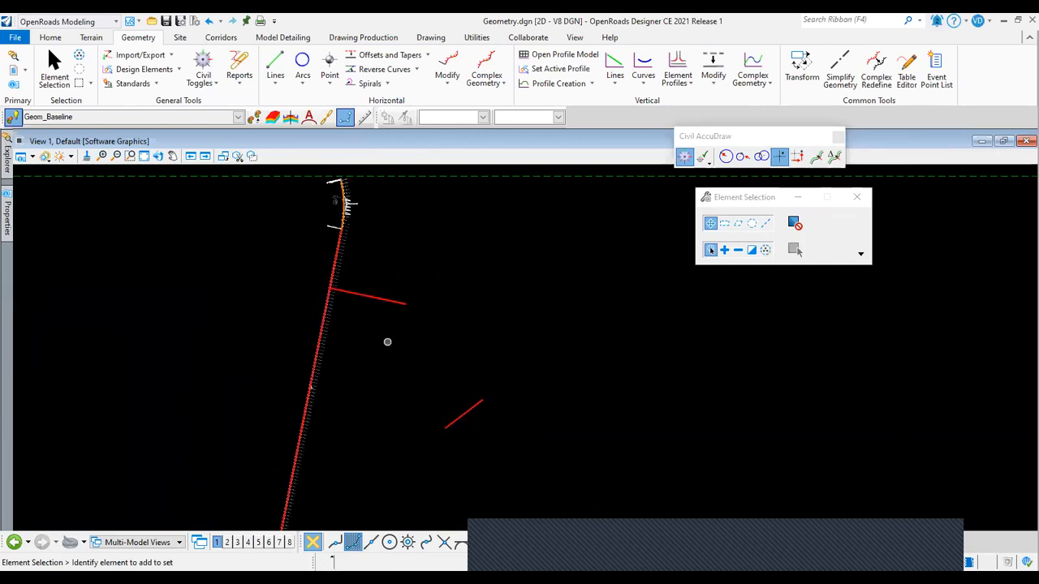
middle_drag(387, 341, 370, 340)
click(579, 58)
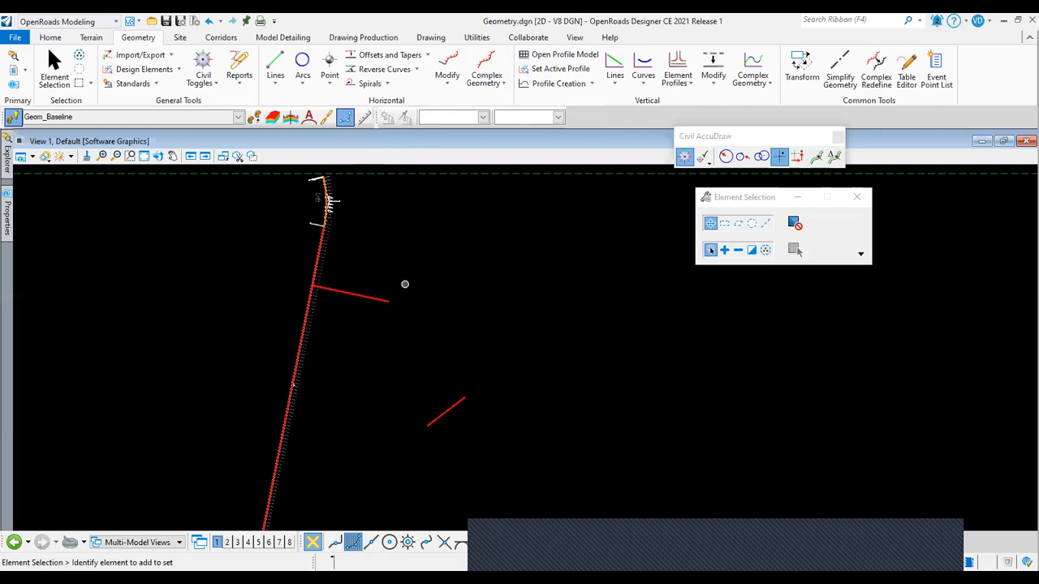
middle_drag(405, 284, 395, 264)
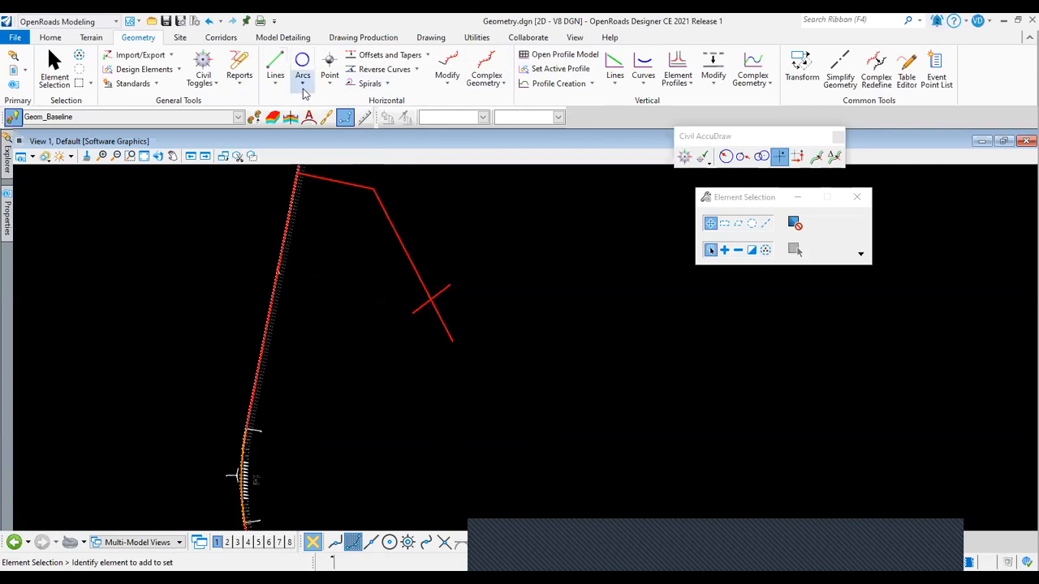
Place a Simple Arc between the first and second side-road lines with a radius of about 2840', trimming both lines.
click(302, 75)
mouse_move(372, 180)
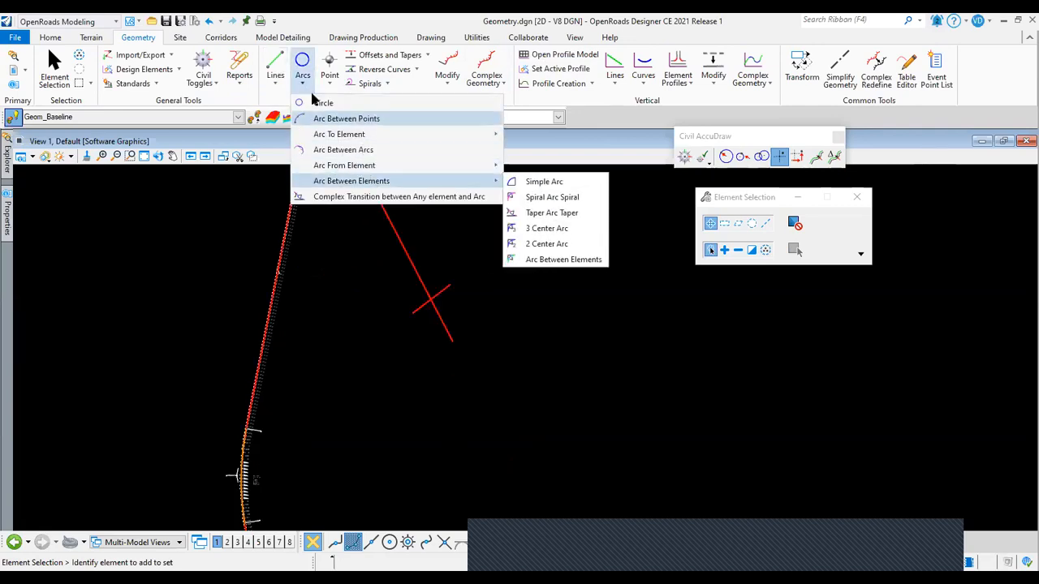
click(519, 290)
click(302, 79)
mouse_move(351, 182)
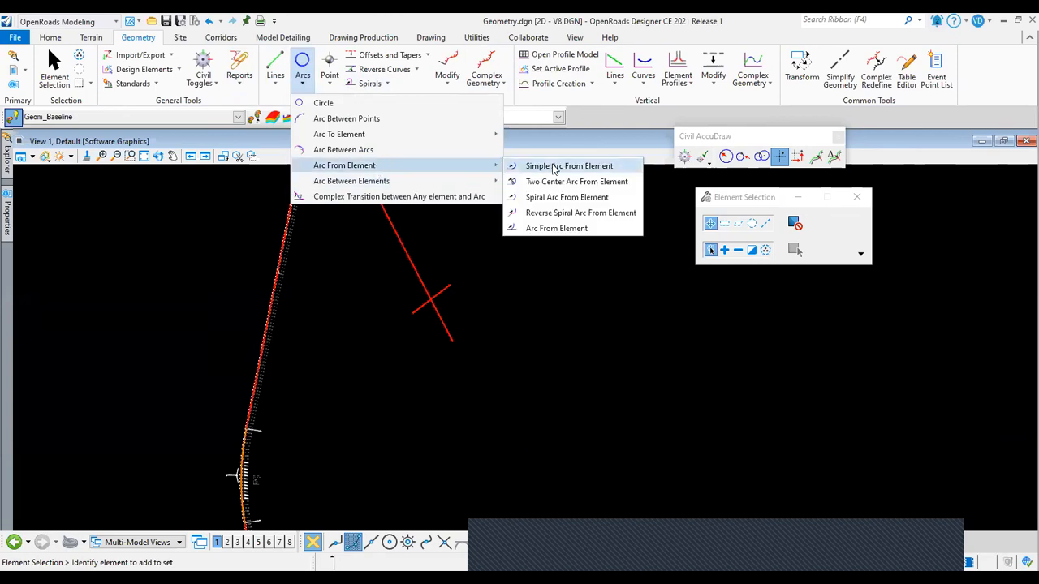
mouse_move(387, 183)
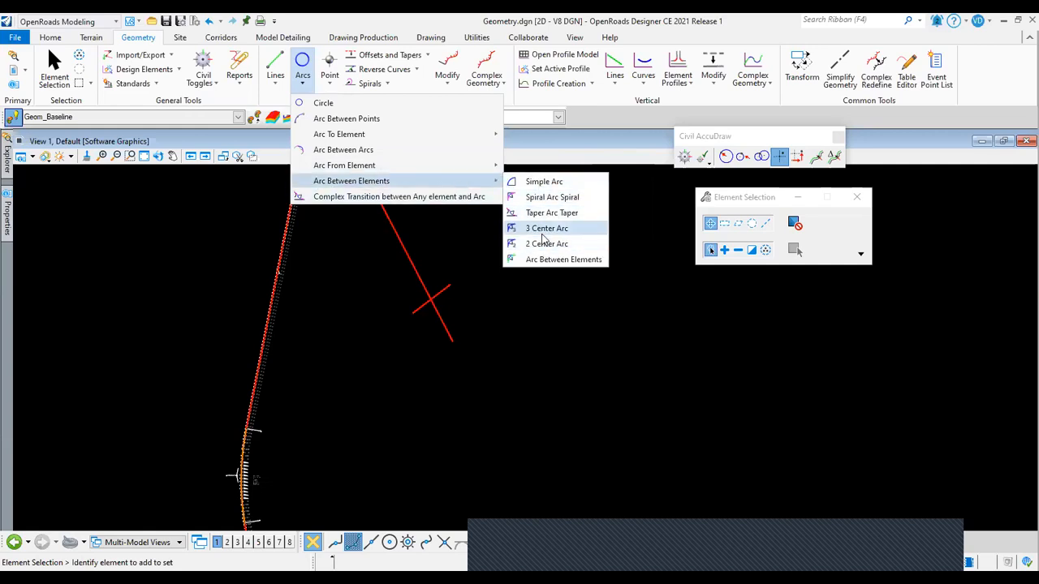
click(539, 181)
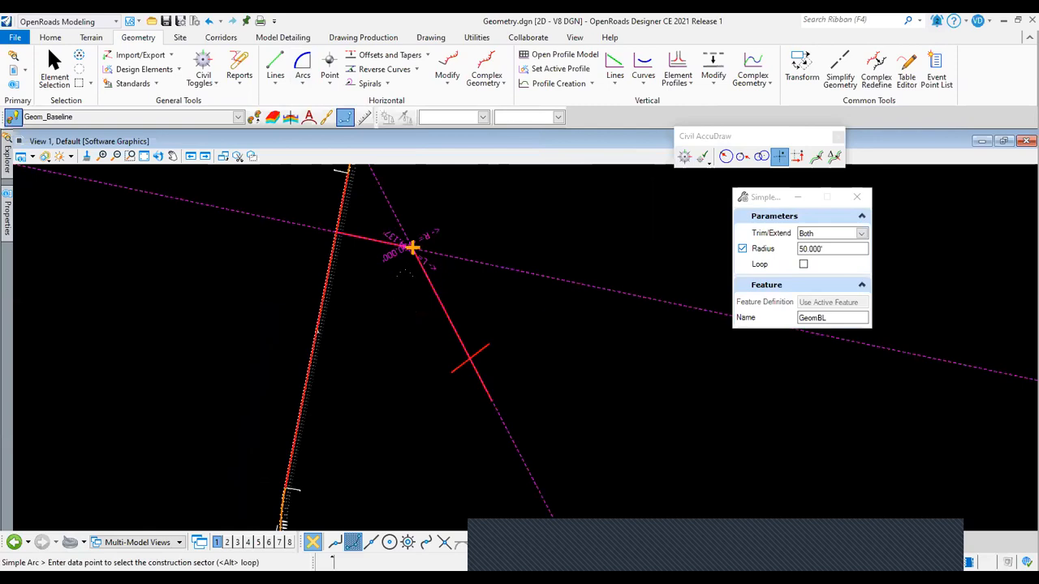
scroll(403, 266, up, 2)
key(End)
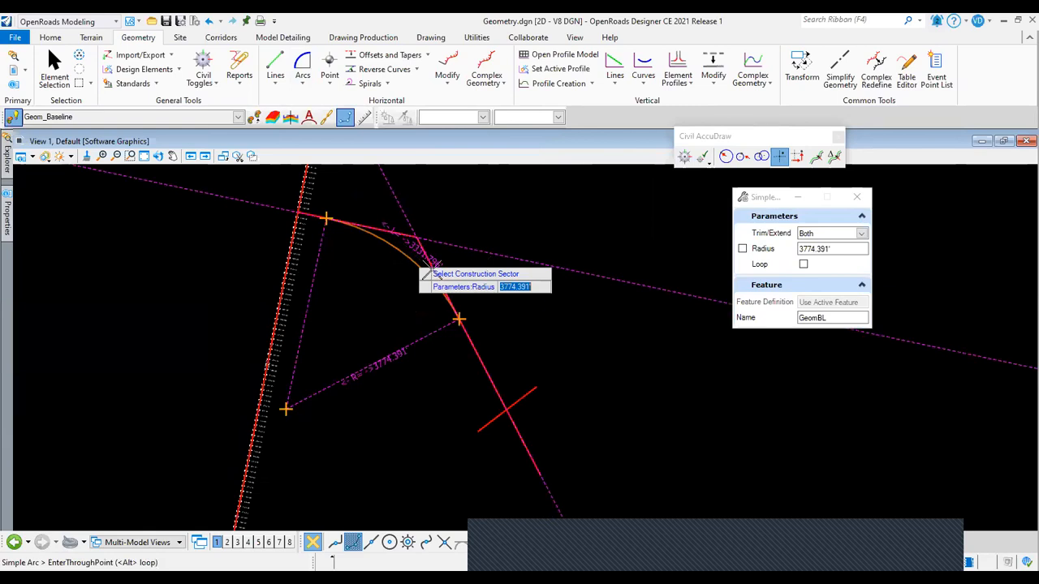
click(492, 243)
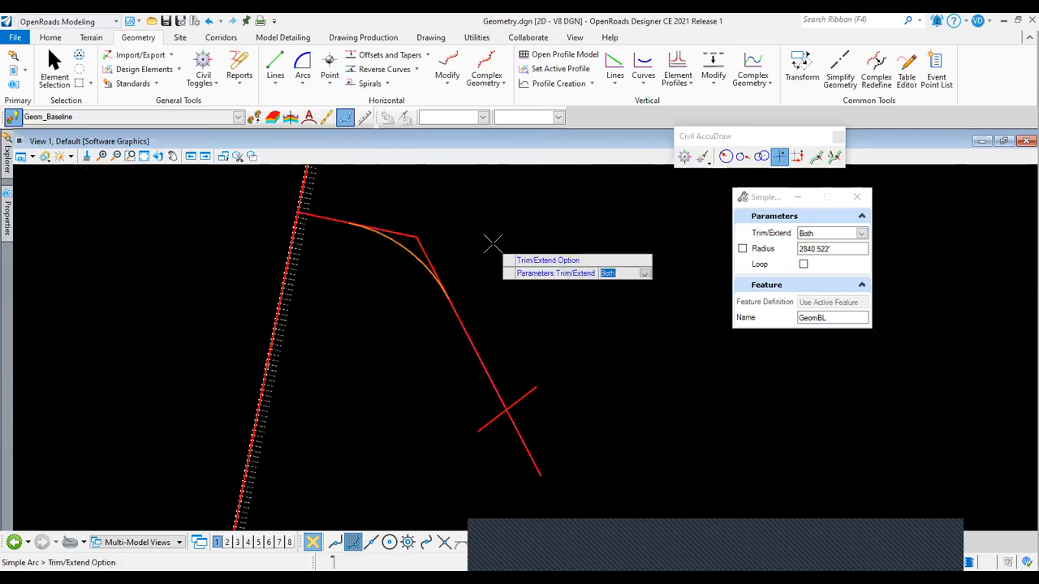
click(419, 259)
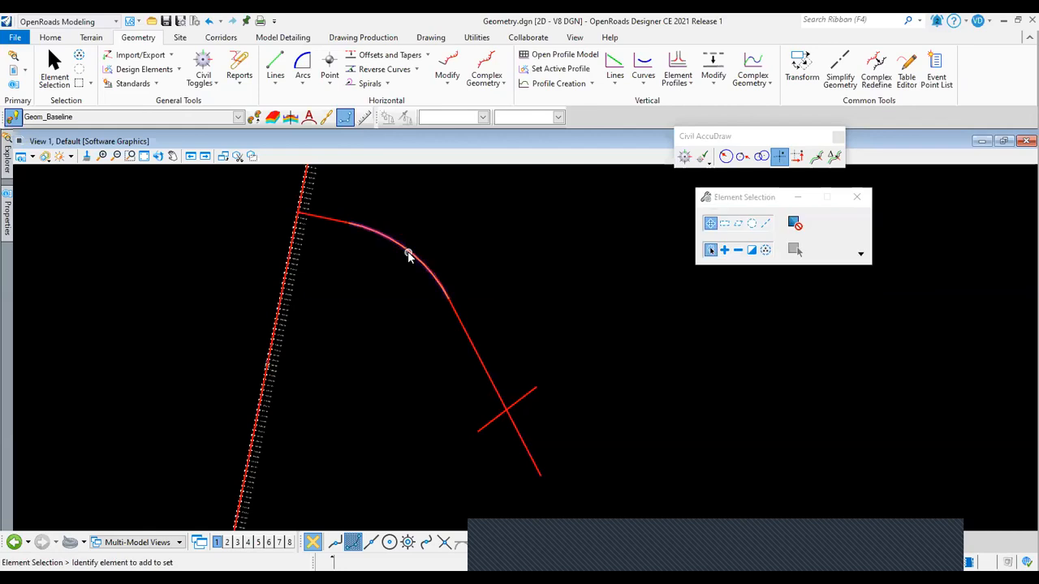
Set the radius of the new arc between the two side-road lines to 3000'.
click(411, 255)
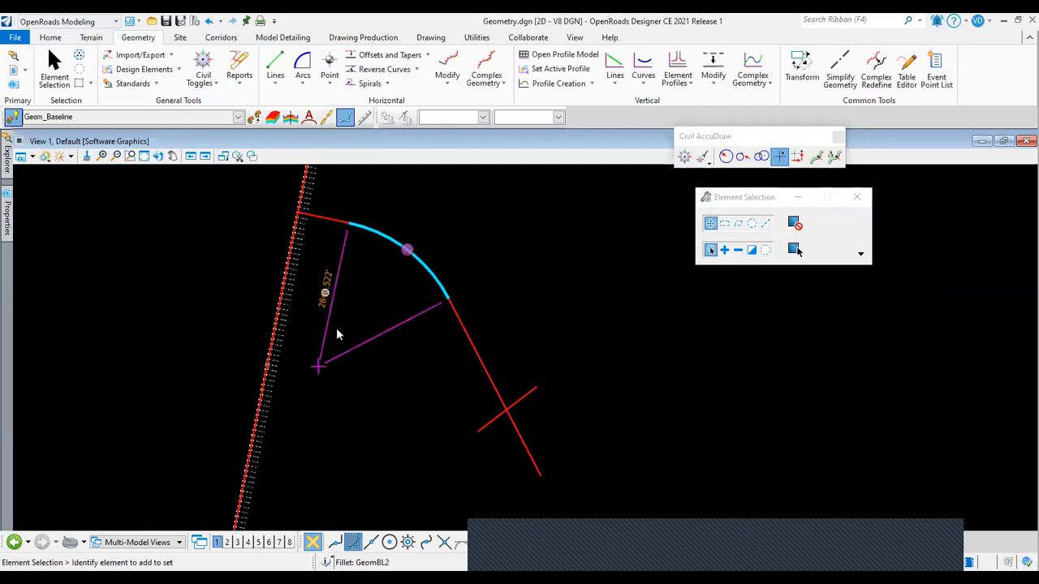
click(325, 297)
text(3000)
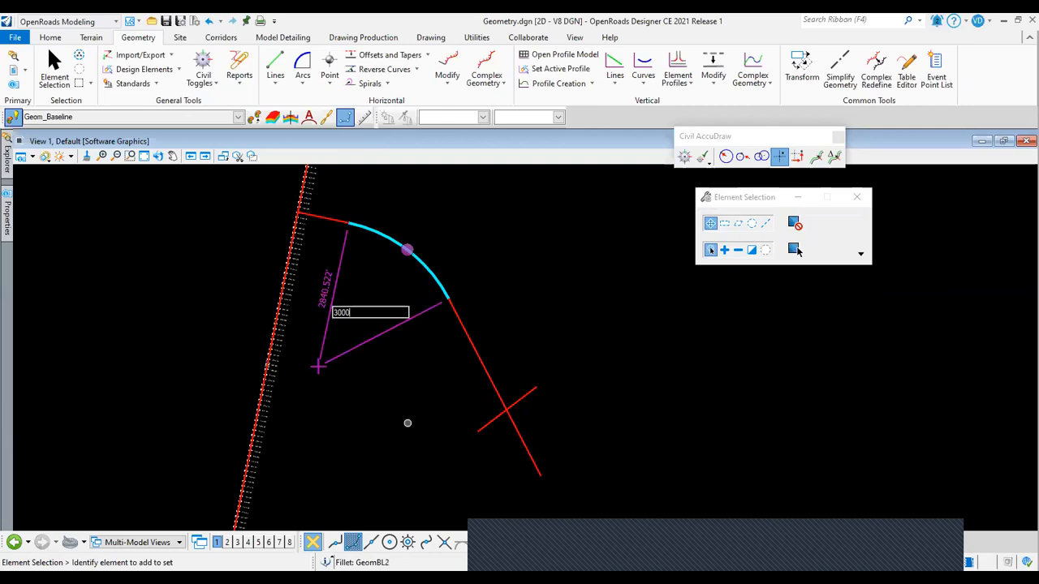
key(Return)
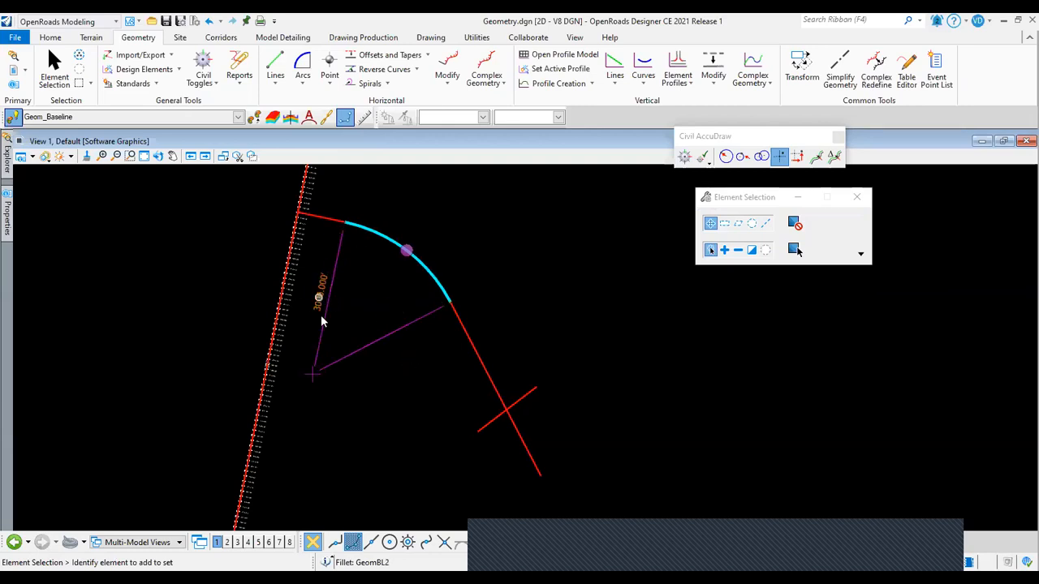
click(384, 401)
Try a straight line from the second side-road line's lower end to the start of the dashed southern line, and delete it.
scroll(383, 401, down, 2)
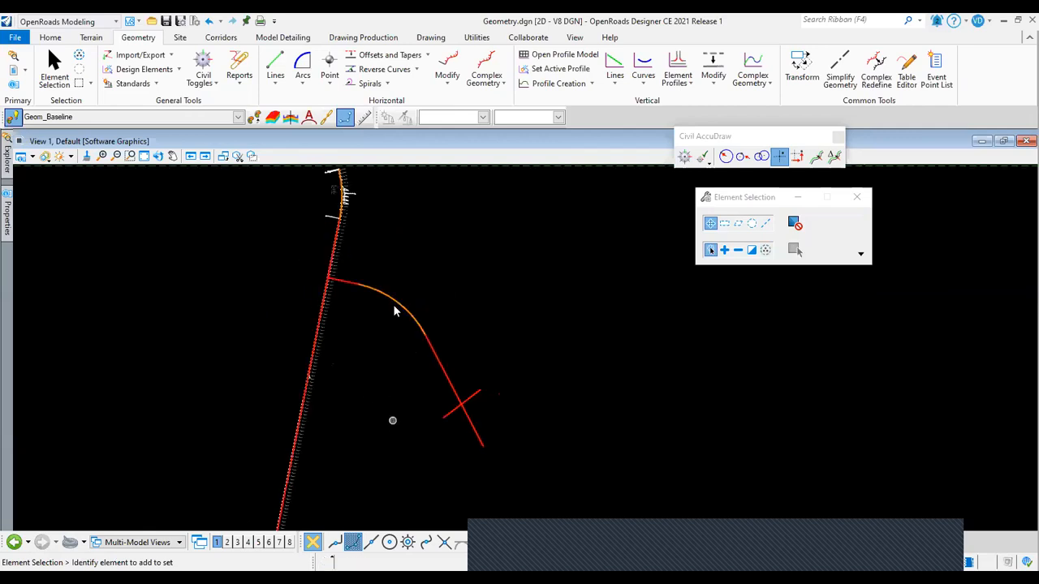
scroll(430, 370, down, 2)
middle_drag(431, 332, 430, 319)
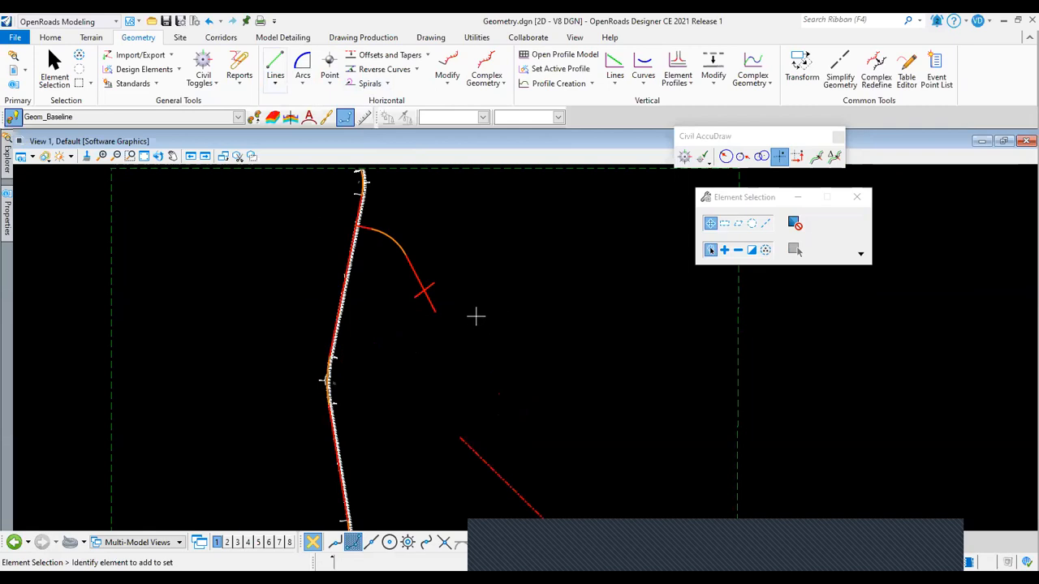
scroll(477, 315, up, 3)
click(302, 84)
mouse_move(424, 185)
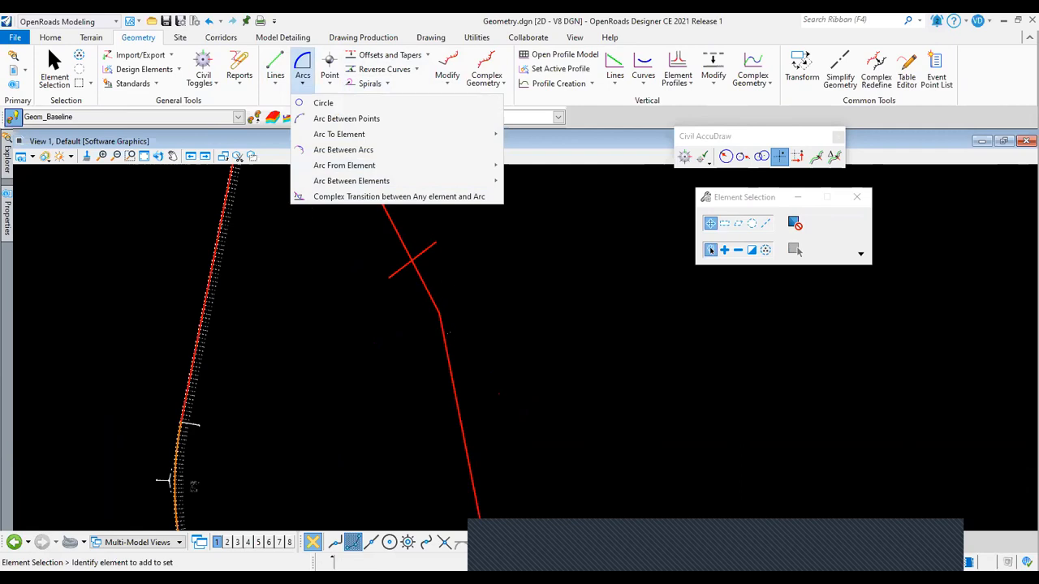
click(452, 375)
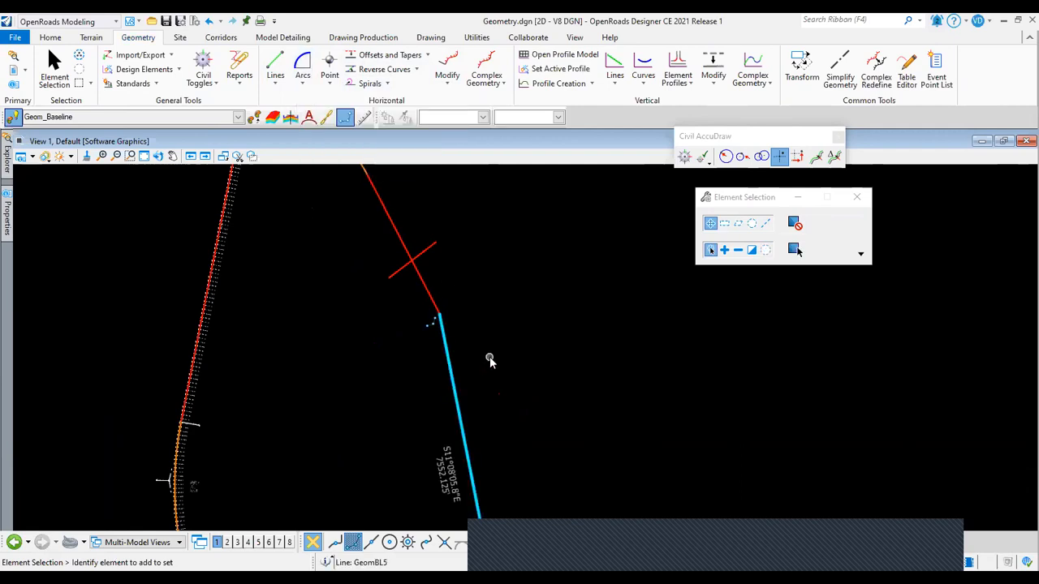
key(Delete)
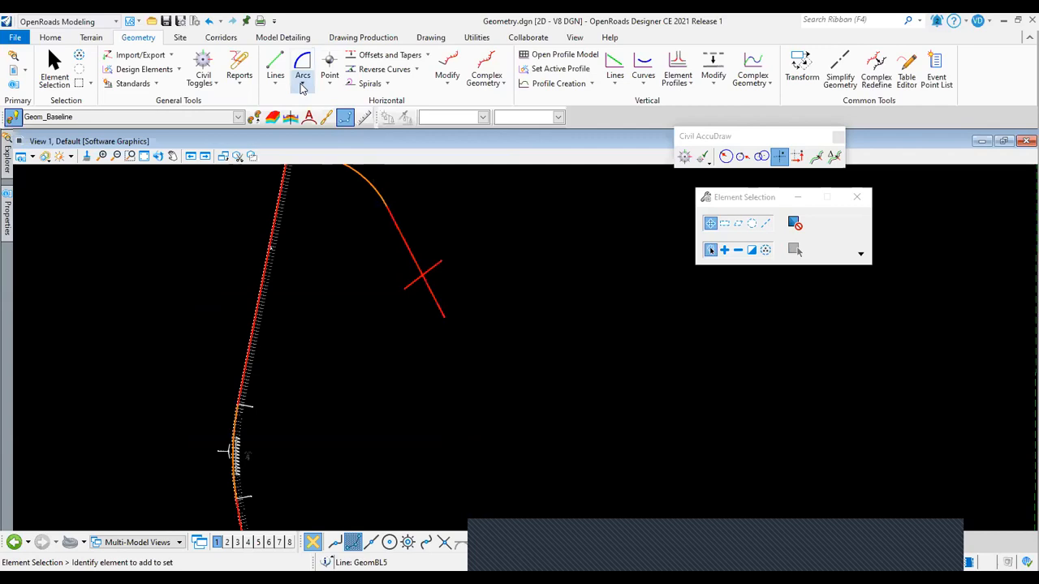
Start a Simple Arc From Element at the second side-road line's lower end with a radius of 1300'.
click(303, 75)
mouse_move(422, 167)
click(540, 162)
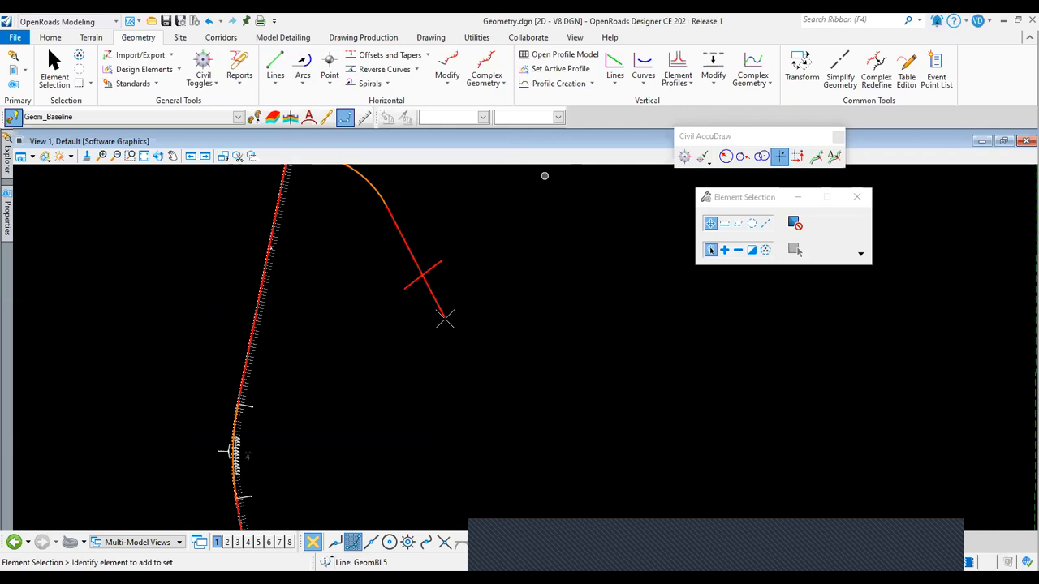
click(445, 319)
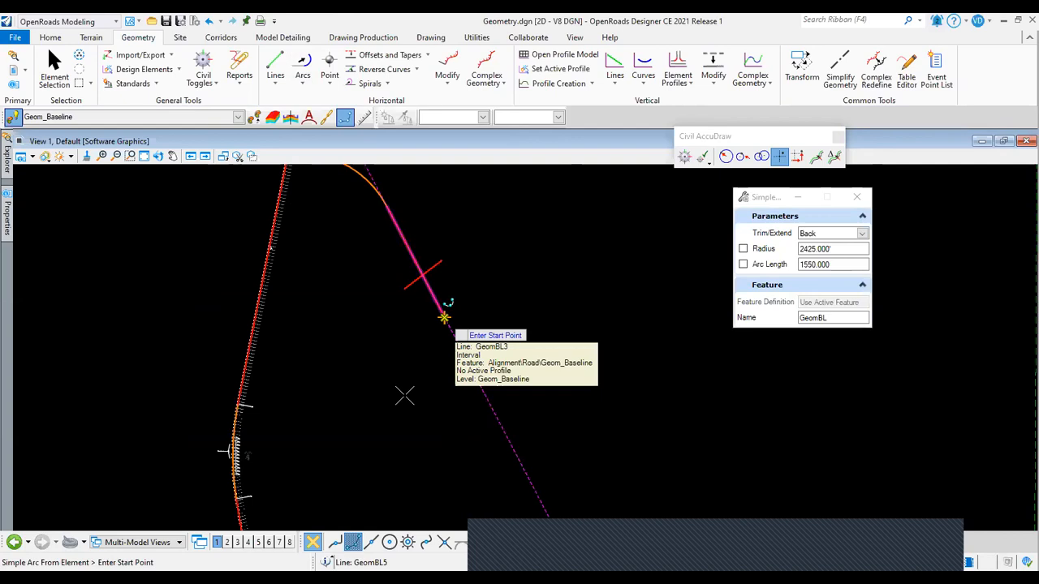
click(445, 319)
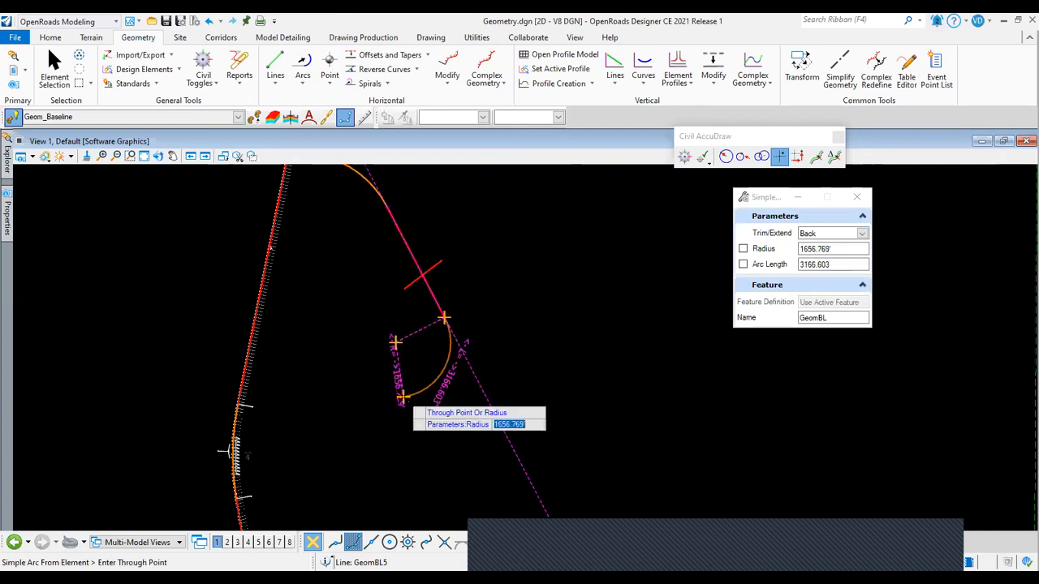
text(1300)
key(Return)
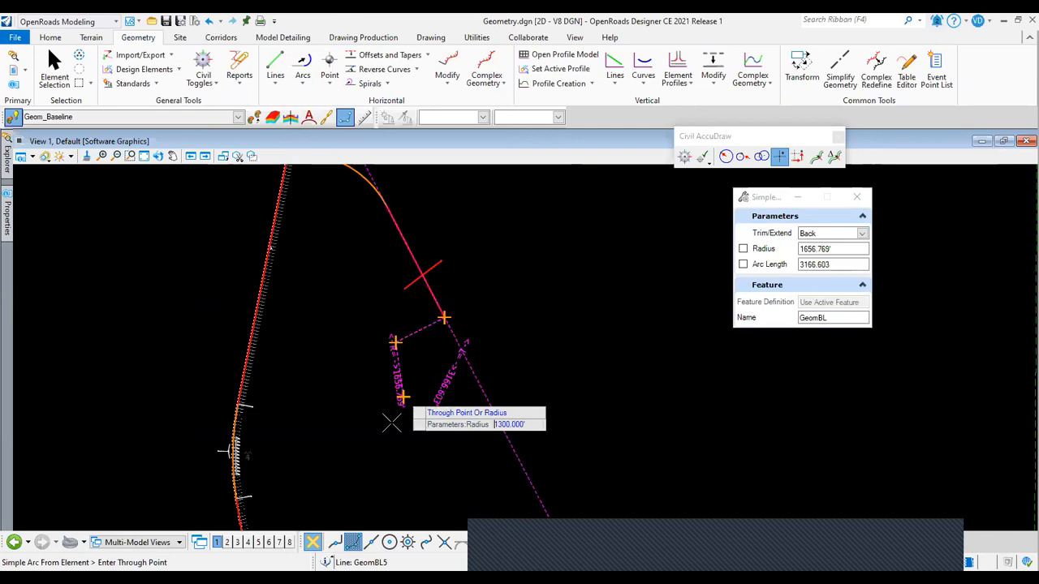
key(Return)
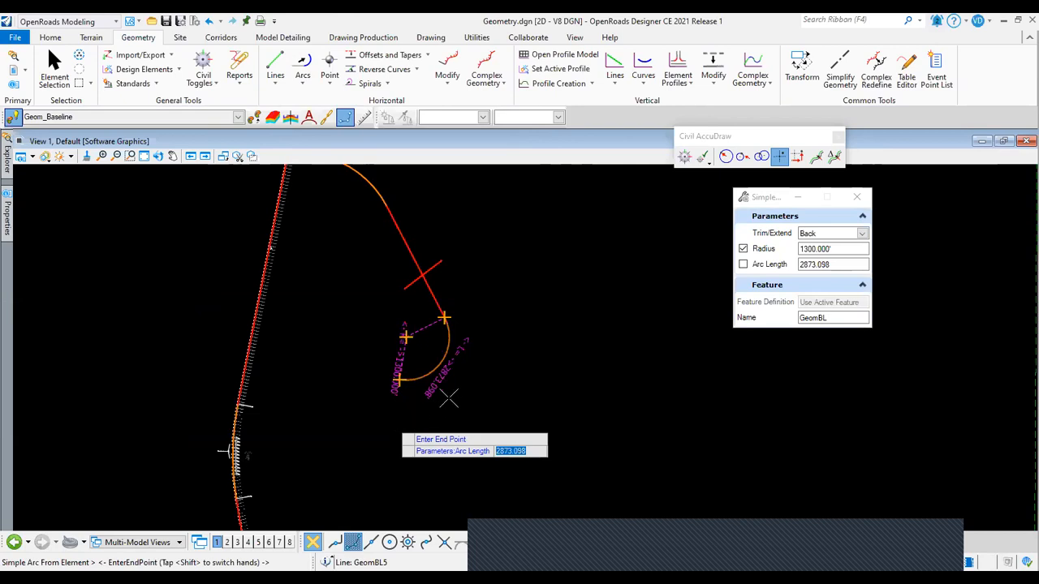
Finish the arc with an arc length of 900 and Trim/Extend set to Back.
text(900)
key(Return)
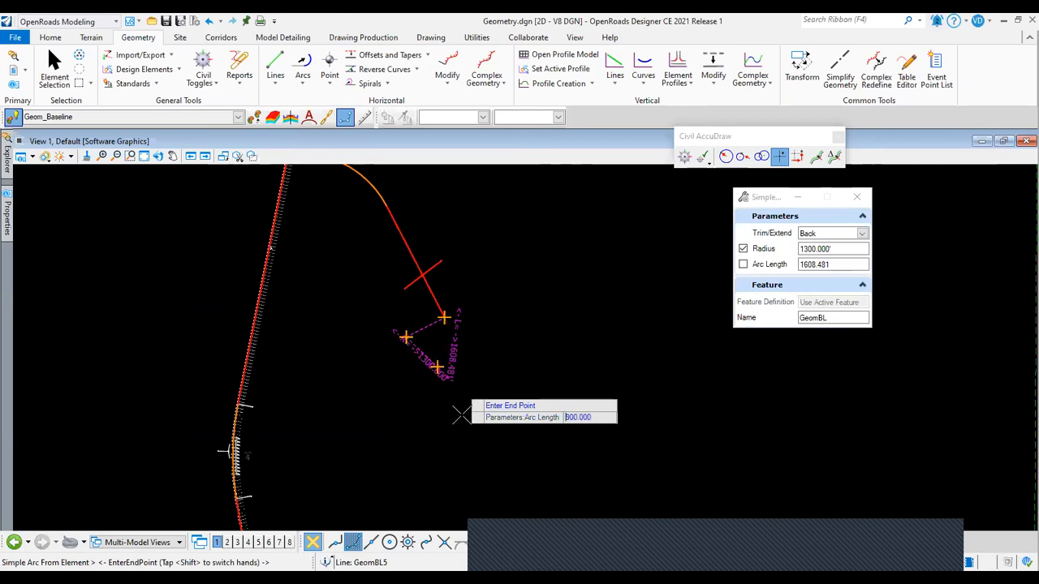
click(486, 341)
key(Down)
key(Up)
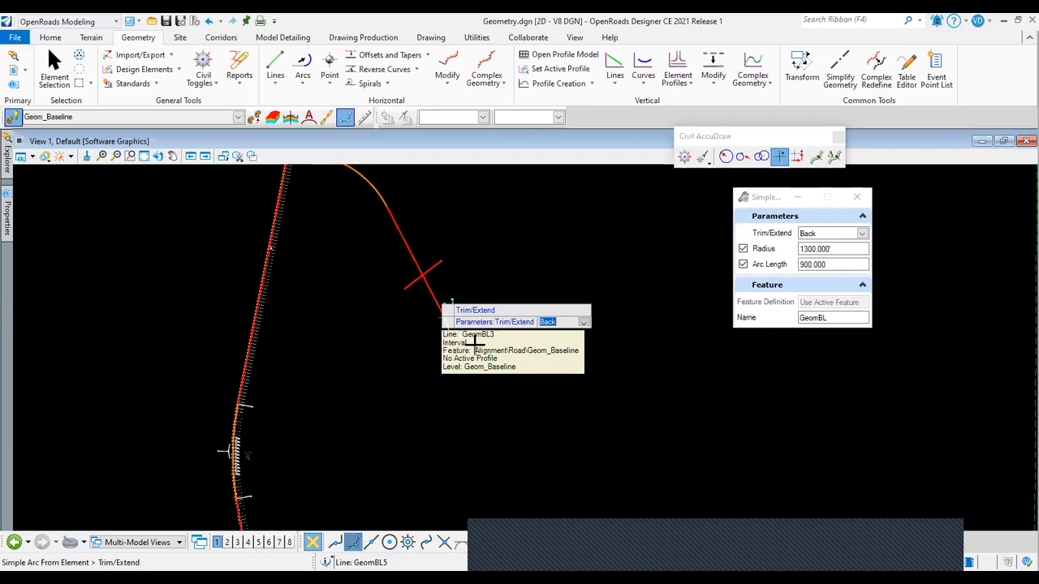
Extend the side road from the free end of the 1300' arc with a Simple Line From Element, using end distance 1800 and Back trim.
click(275, 79)
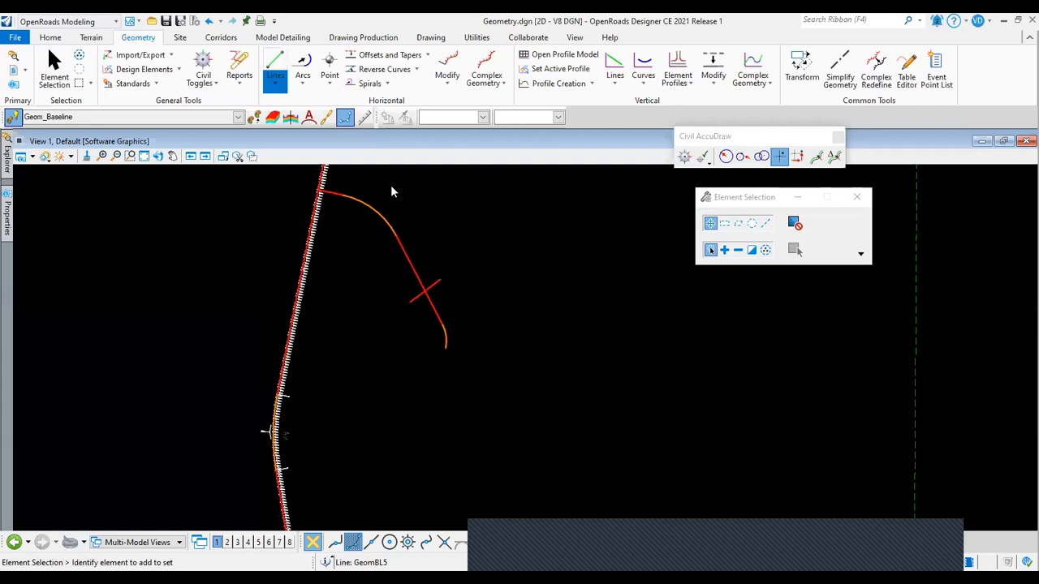
click(275, 80)
mouse_move(333, 149)
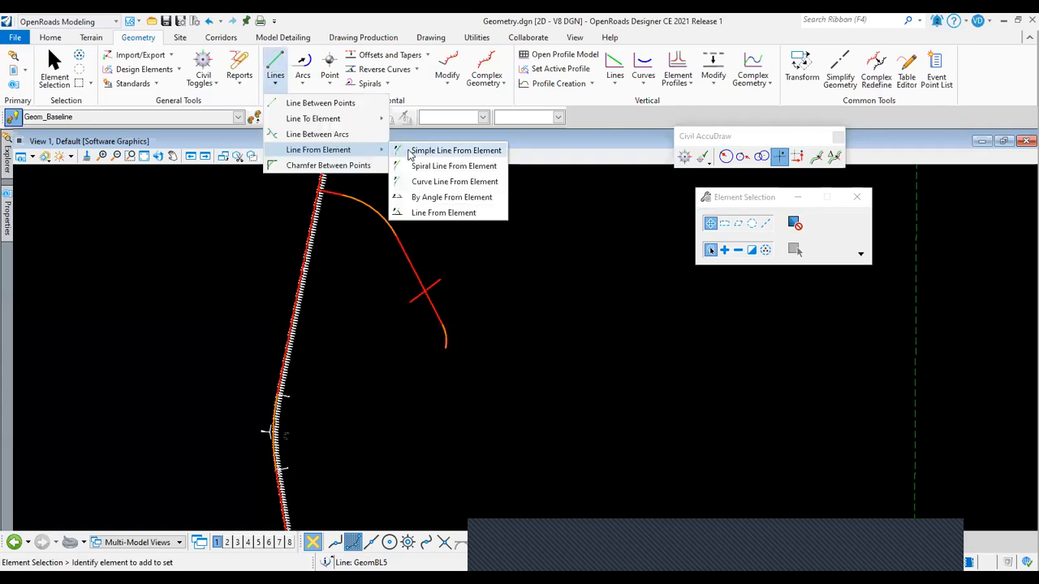
click(454, 151)
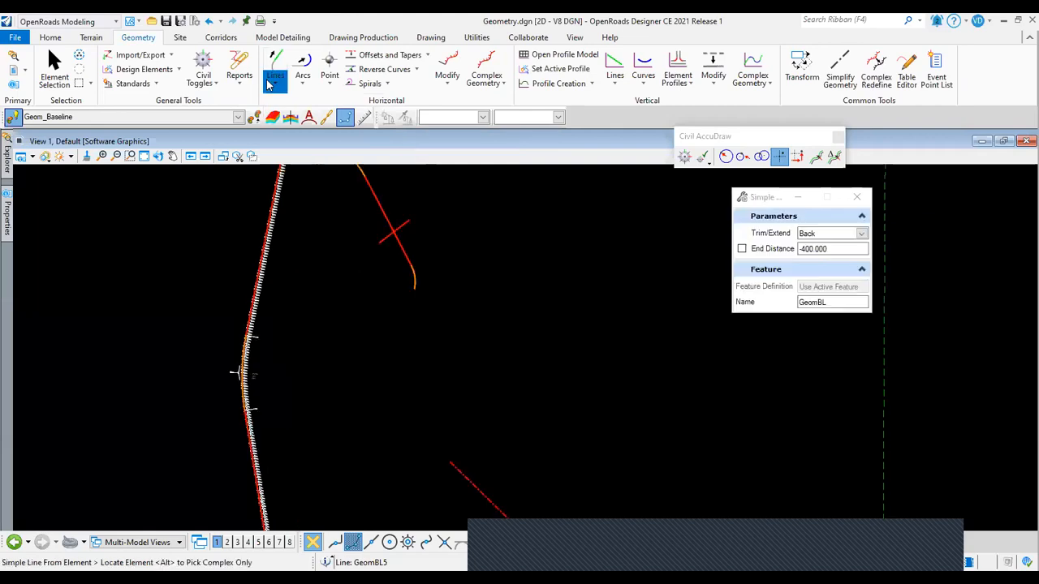
click(269, 82)
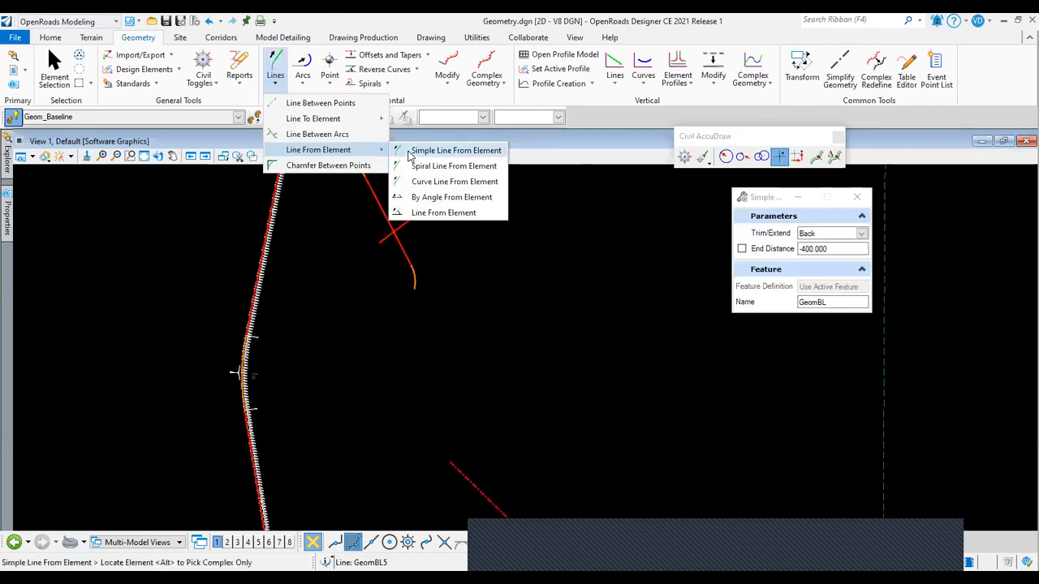
click(378, 298)
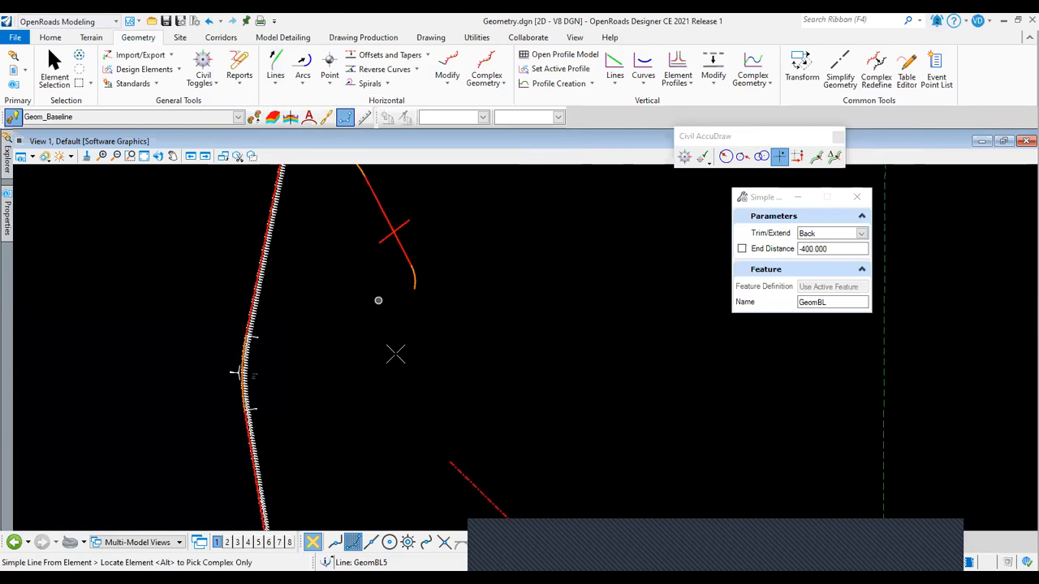
scroll(396, 354, up, 2)
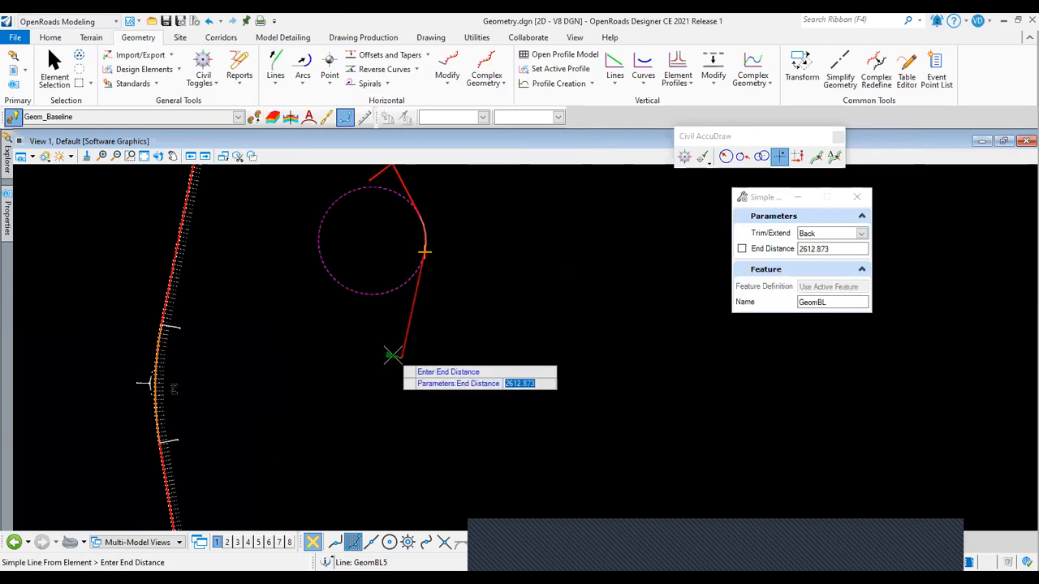
text(1800)
key(Return)
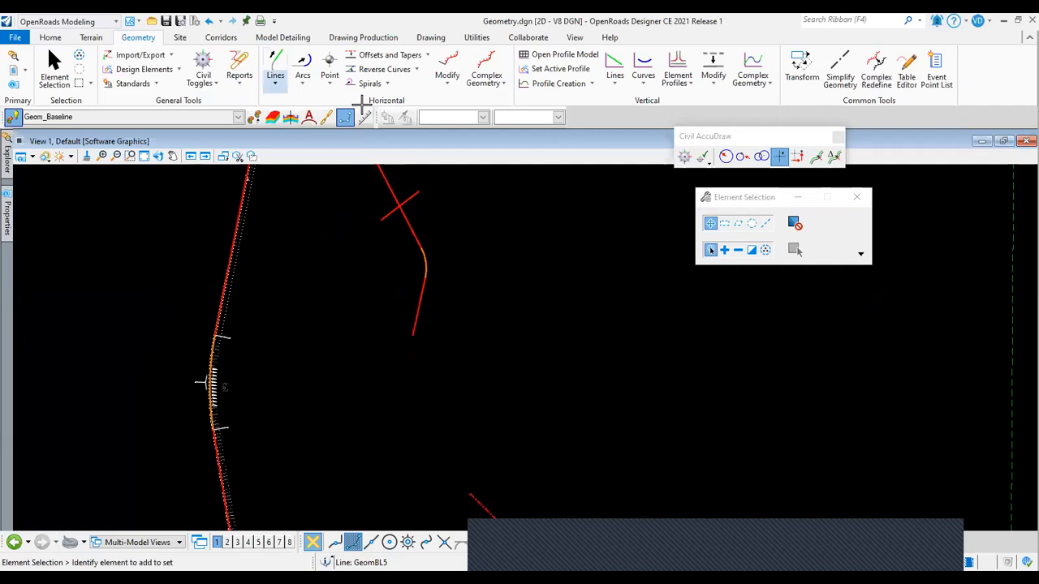
Draw a line from the lower end of the 1800' tangent to the start of the dashed southern line.
click(275, 68)
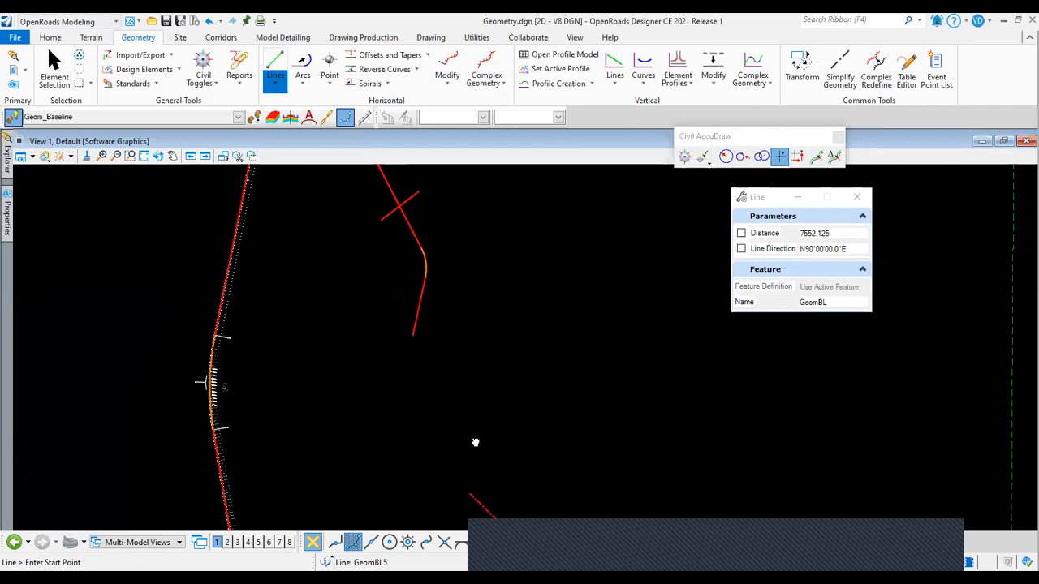
middle_drag(476, 442, 439, 340)
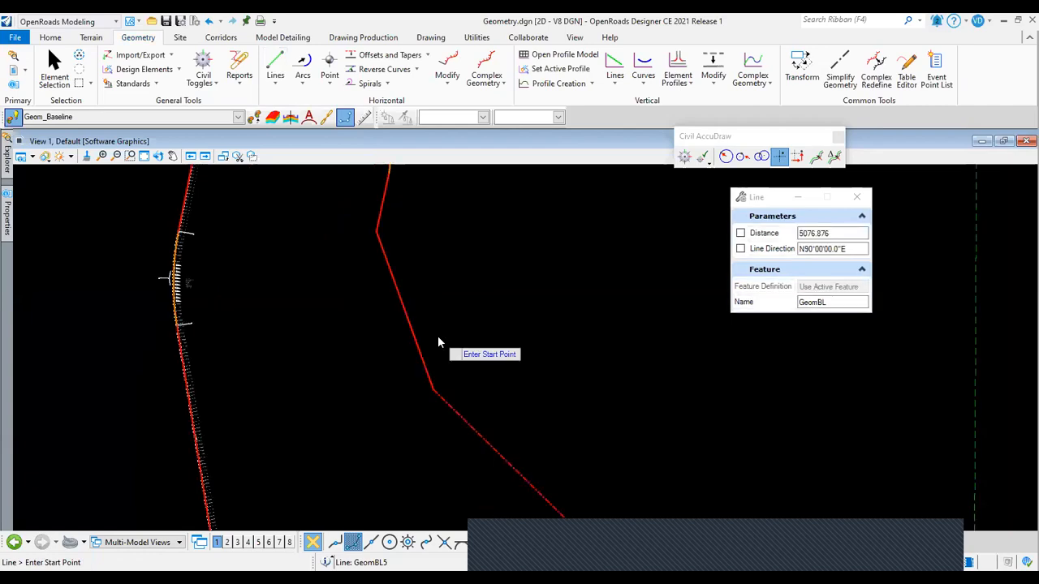
right_click(437, 335)
click(303, 81)
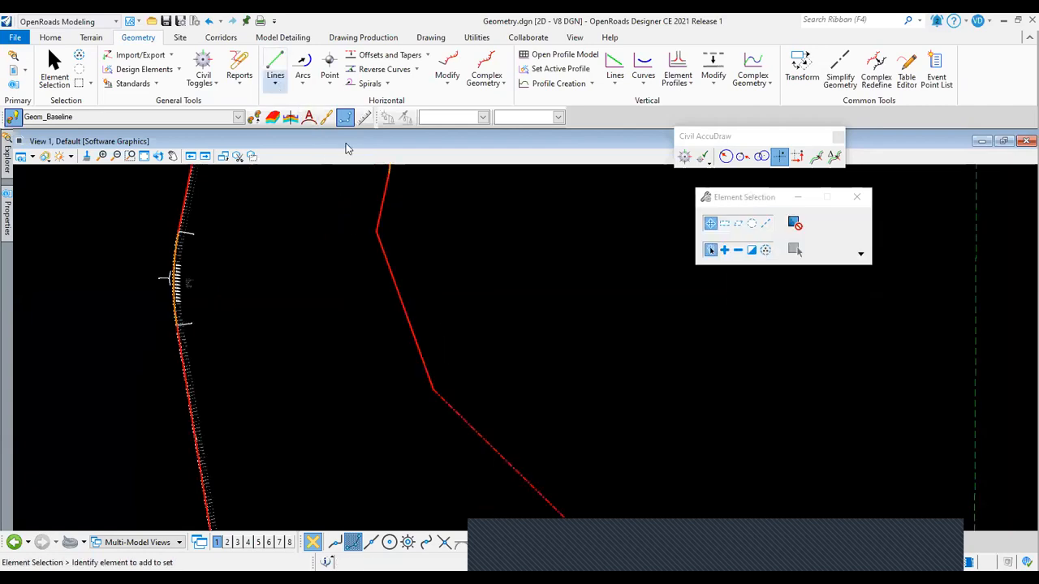
click(529, 183)
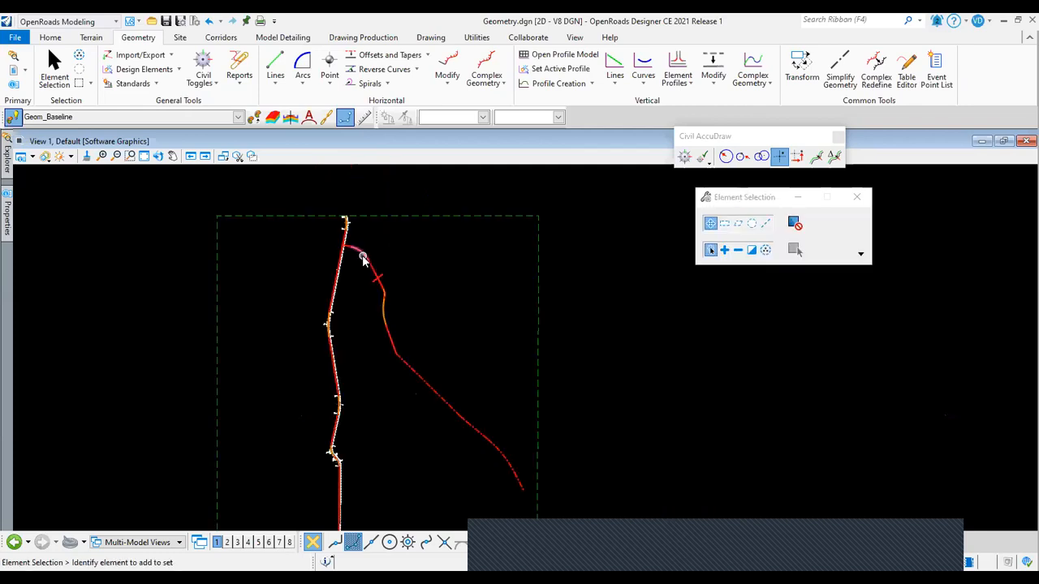
scroll(362, 258, up, 2)
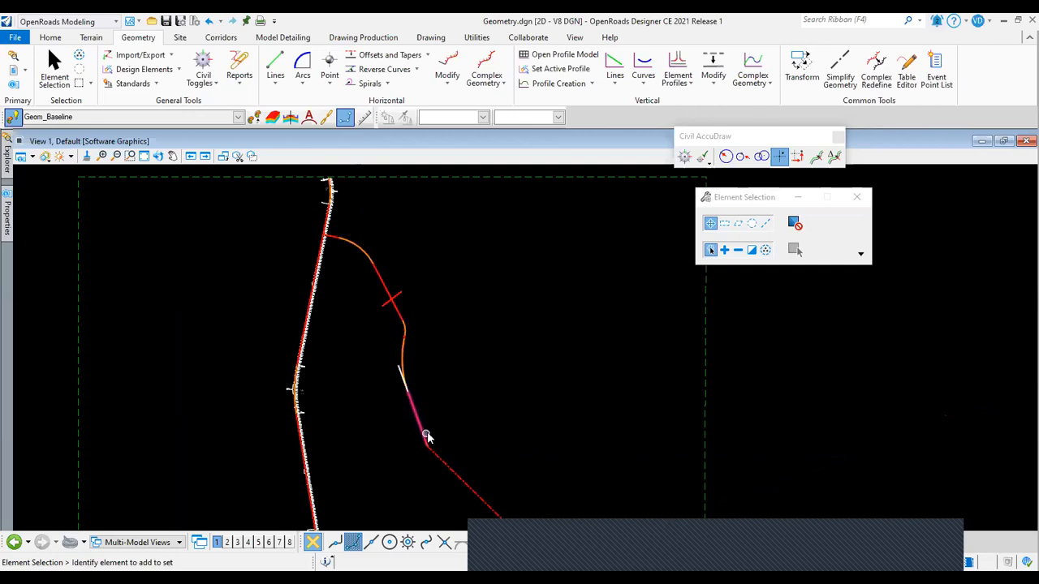
scroll(410, 376, down, 3)
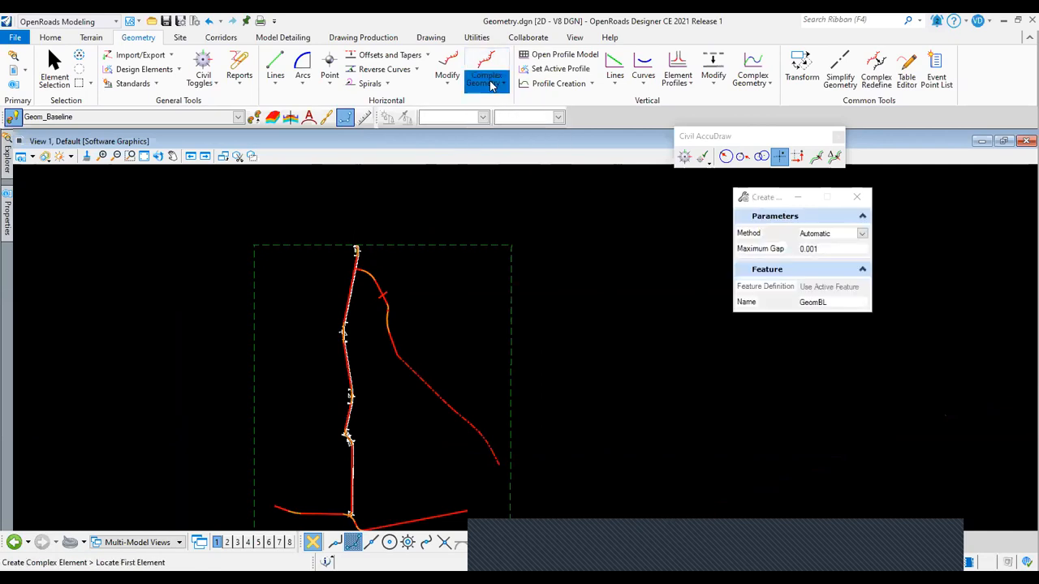
Start Complex By Element, then open the Geometry Builder tool for a look and close it without creating anything.
click(486, 82)
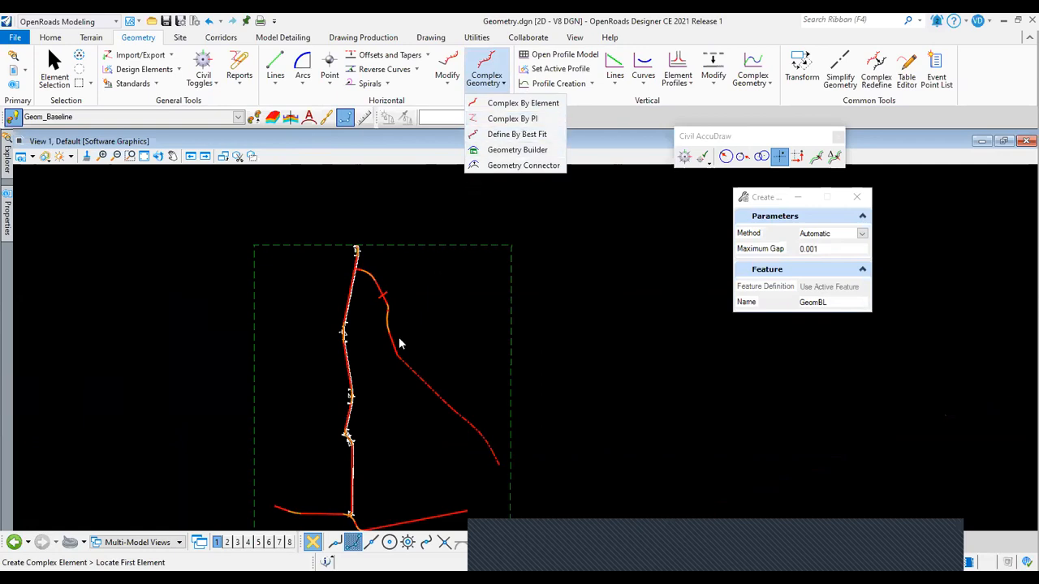
click(515, 152)
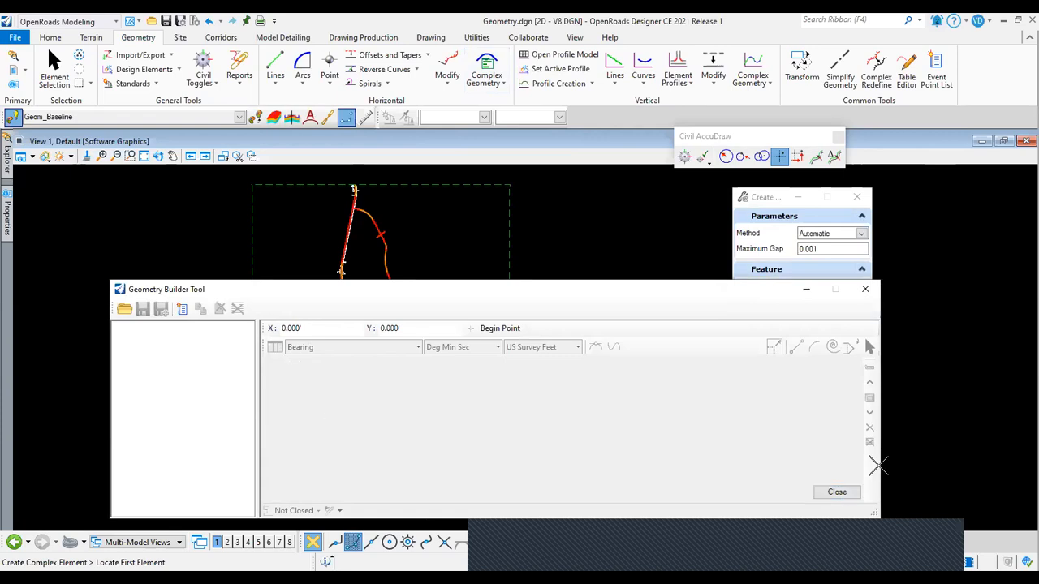
click(473, 87)
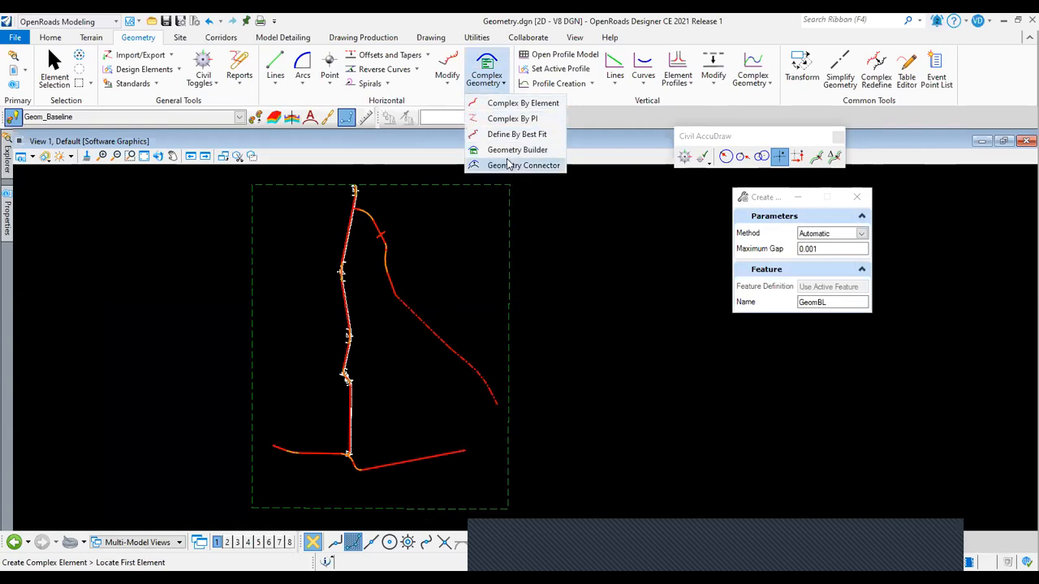
click(654, 298)
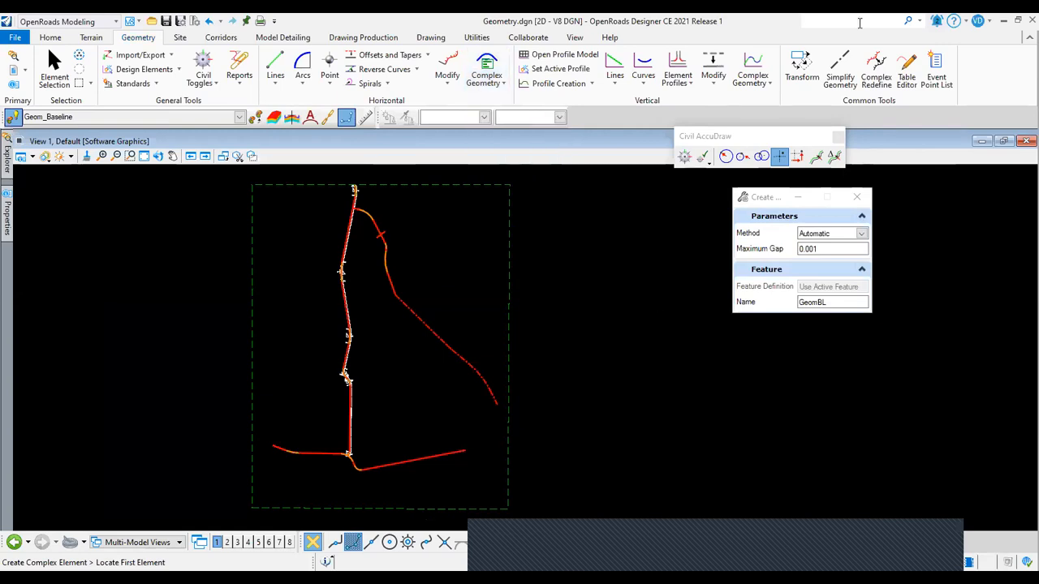
Search the ribbon for "geo" to find where the Geometry Builder Edit tool is located.
click(860, 22)
text(geo)
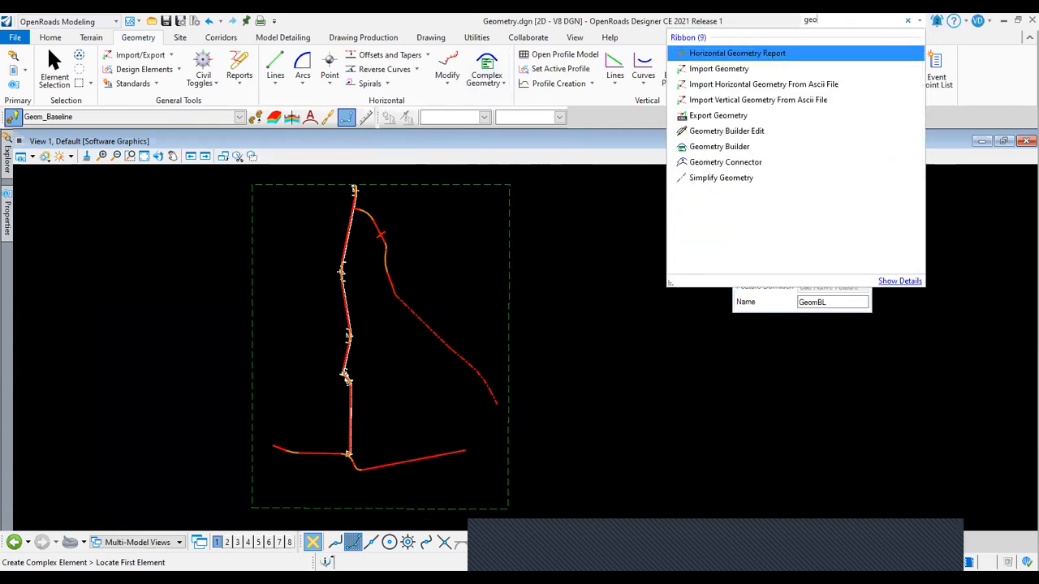
mouse_move(736, 146)
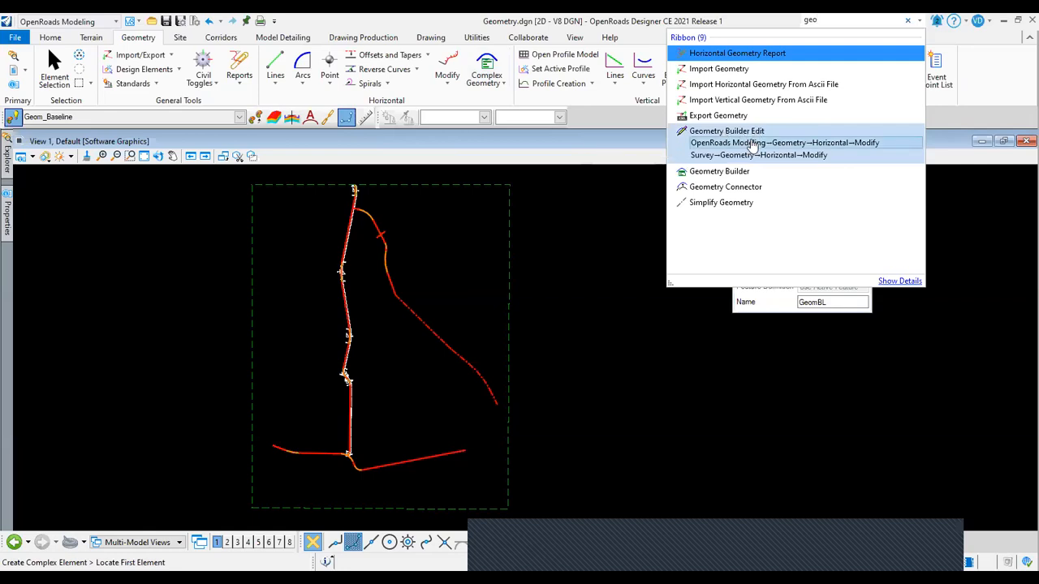
click(835, 147)
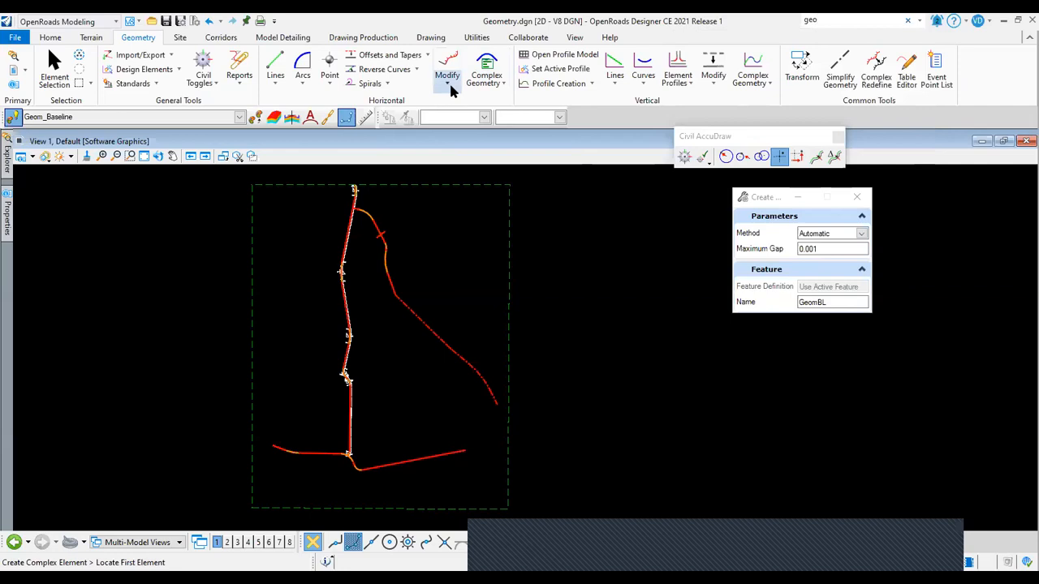
Inspect the side-road line below the first arc with Geometry Builder Edit and cancel without making changes.
click(447, 85)
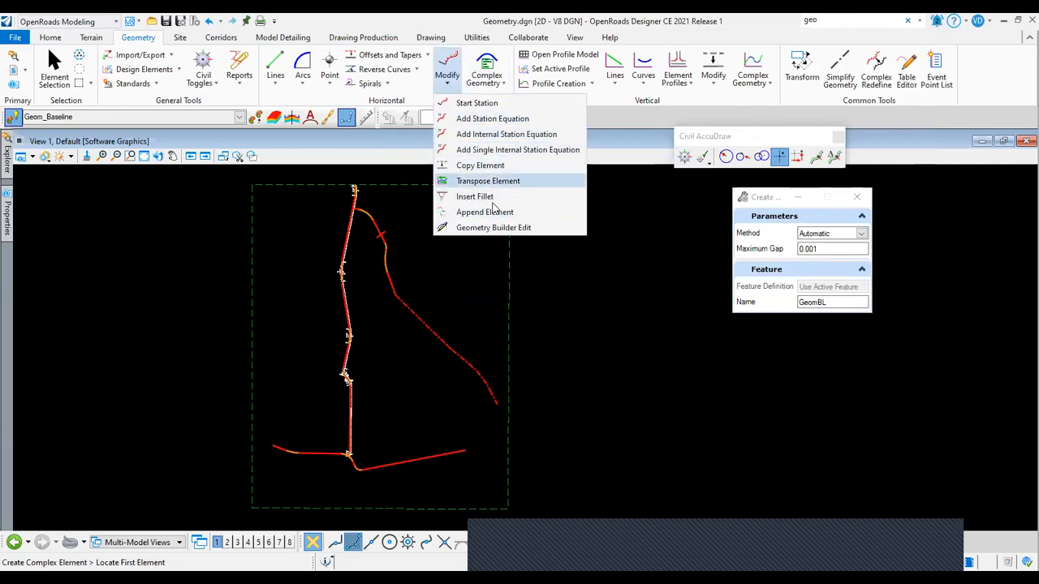
click(495, 227)
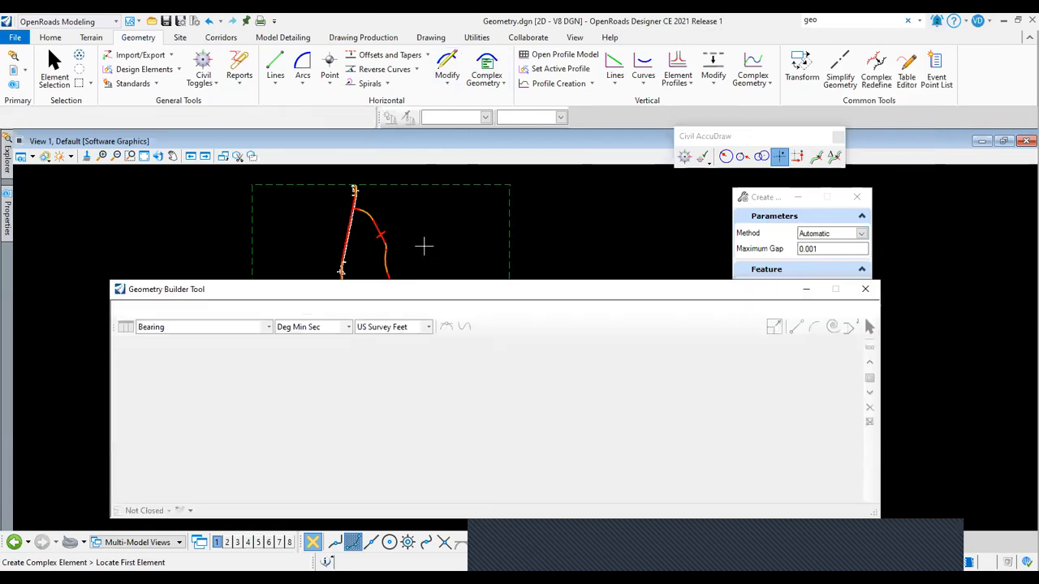
click(376, 227)
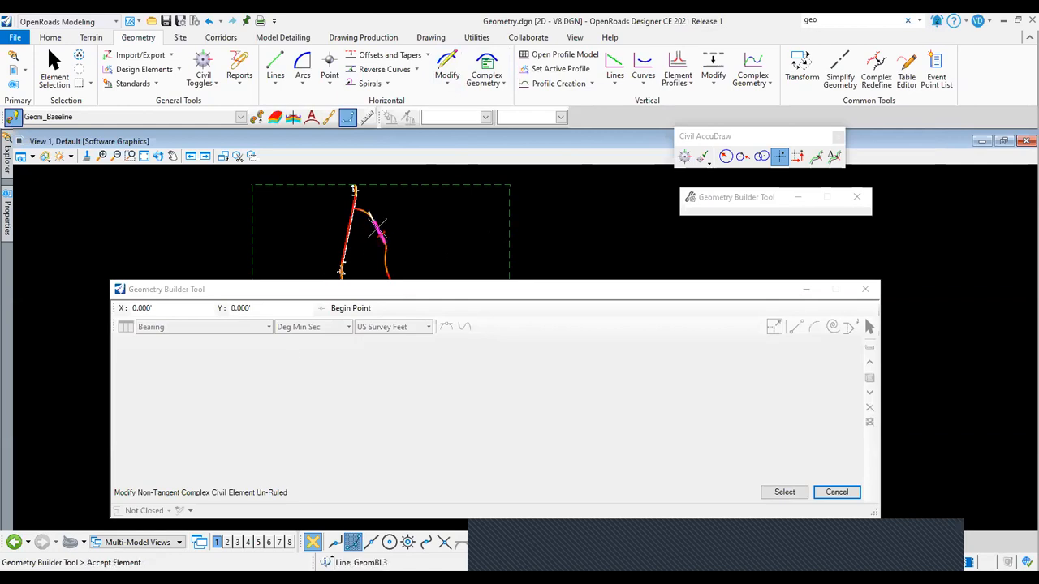
click(444, 222)
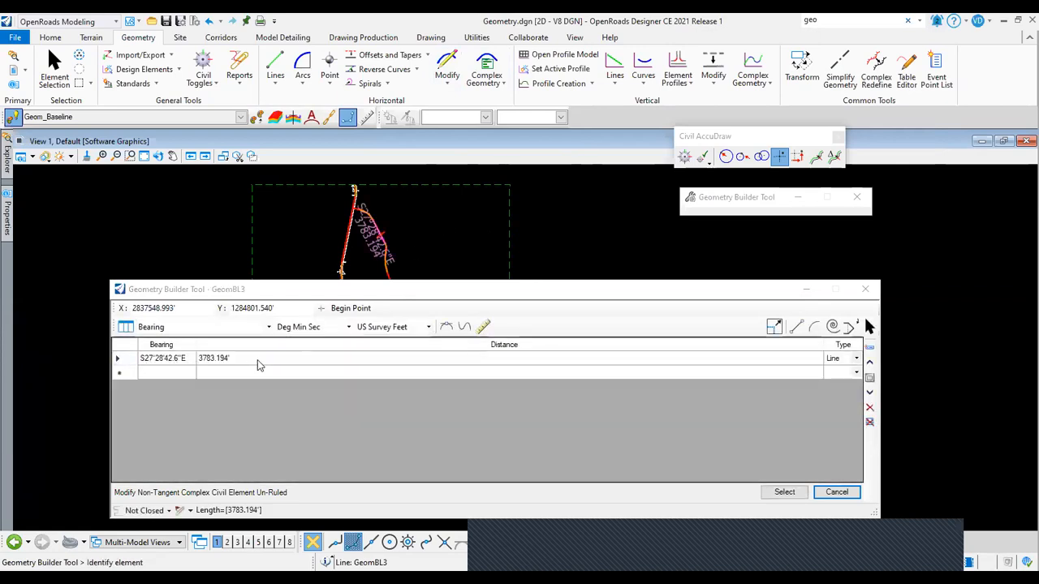
click(837, 493)
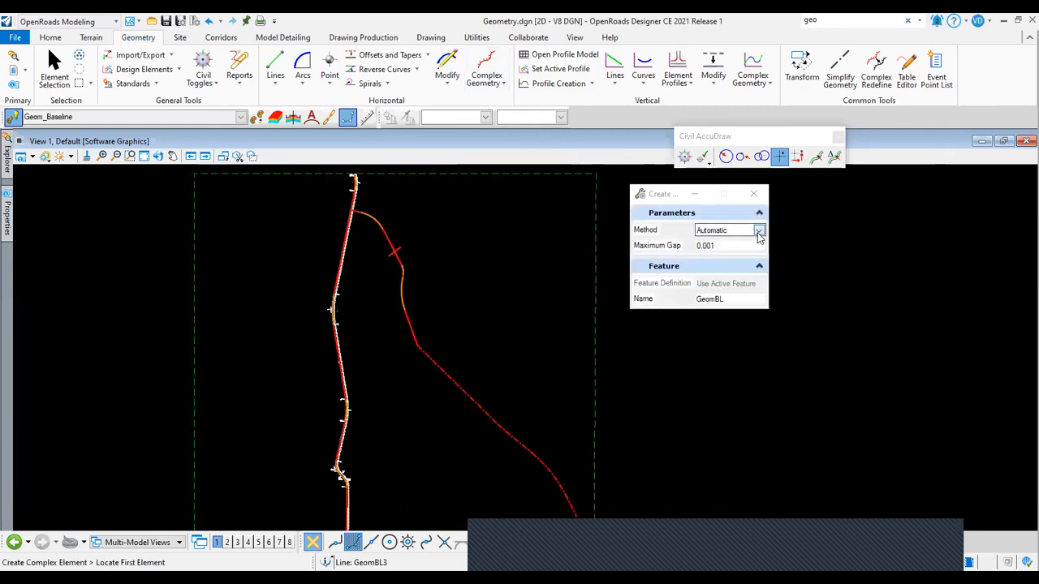
Compare the Manual and Automatic methods for creating the complex element and keep Automatic.
click(726, 231)
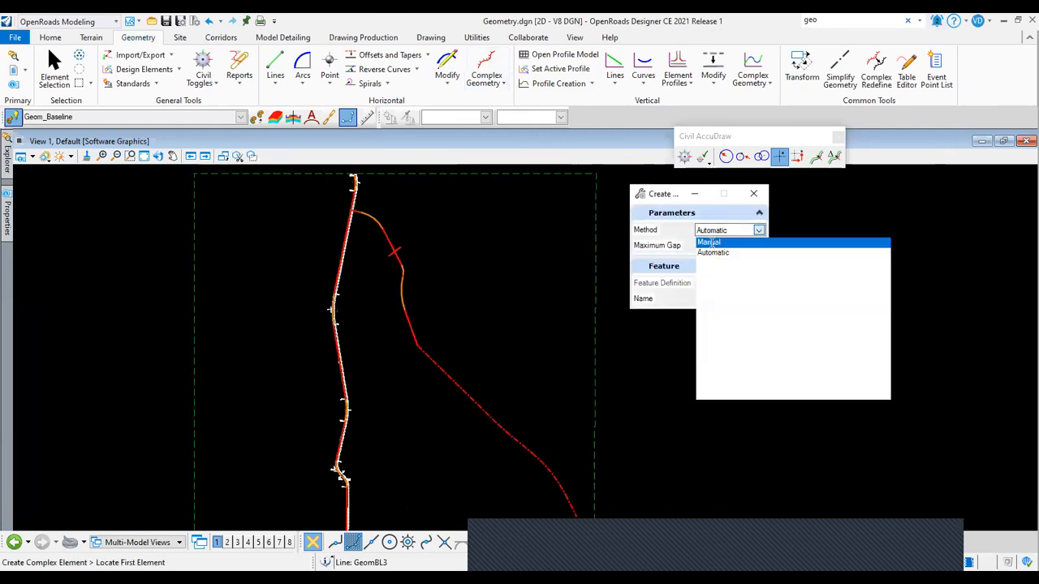
click(708, 243)
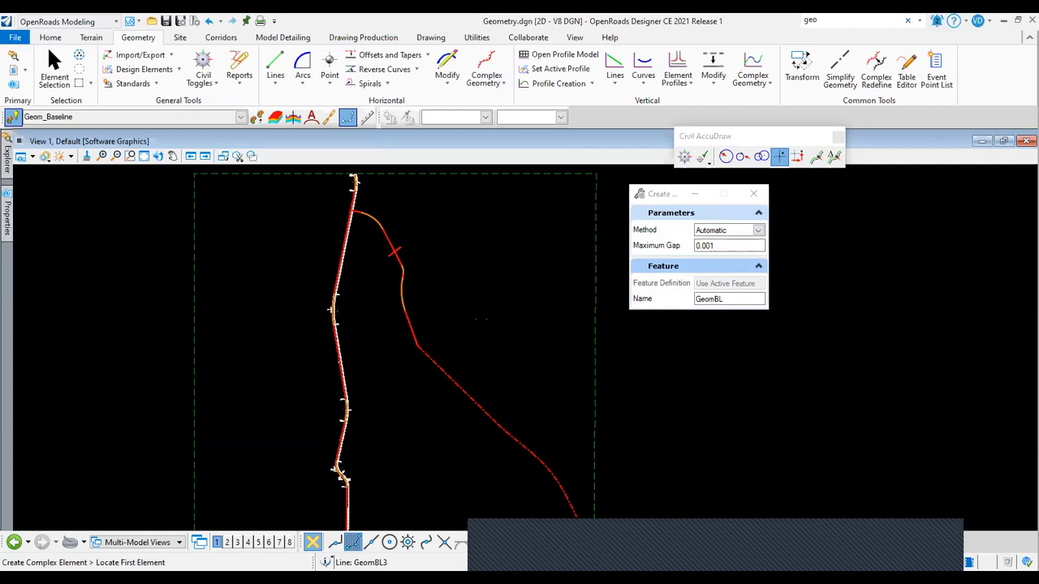
Leave the complex element command and examine the eastern alignment, especially the sharp corner between its two long tangents.
scroll(326, 220, up, 3)
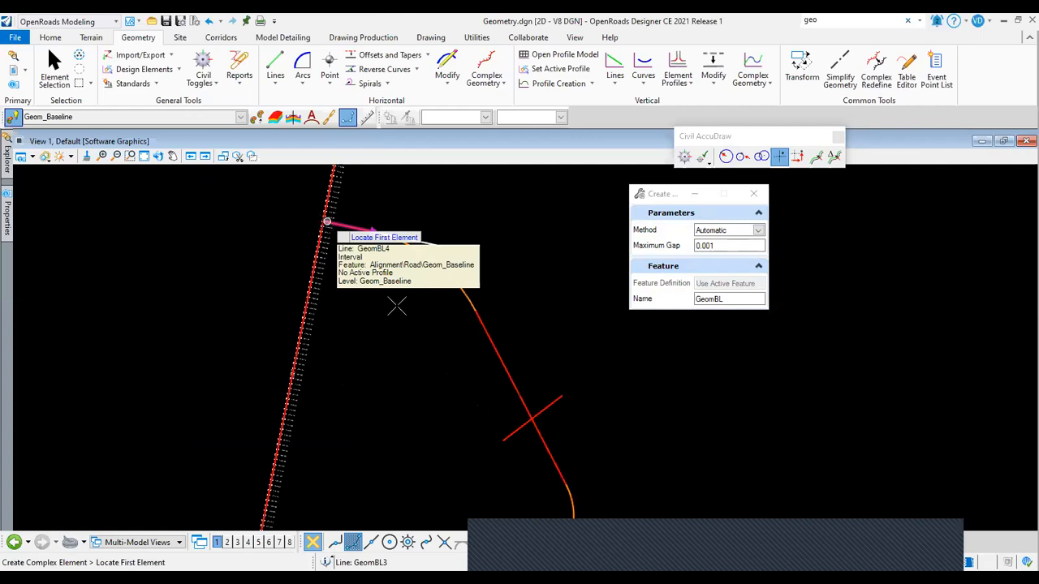
middle_click(476, 304)
middle_click(476, 304)
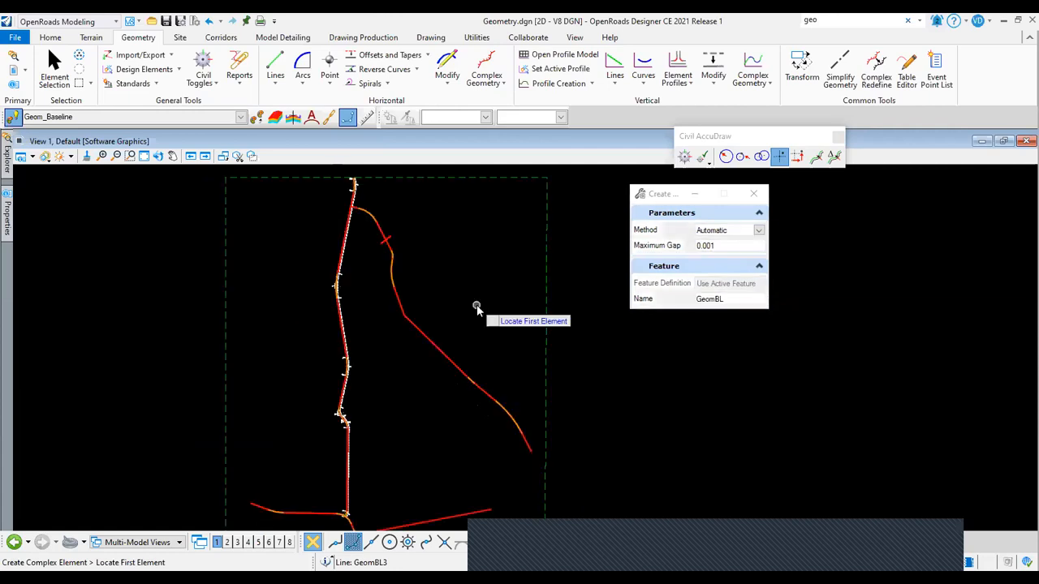
key(Escape)
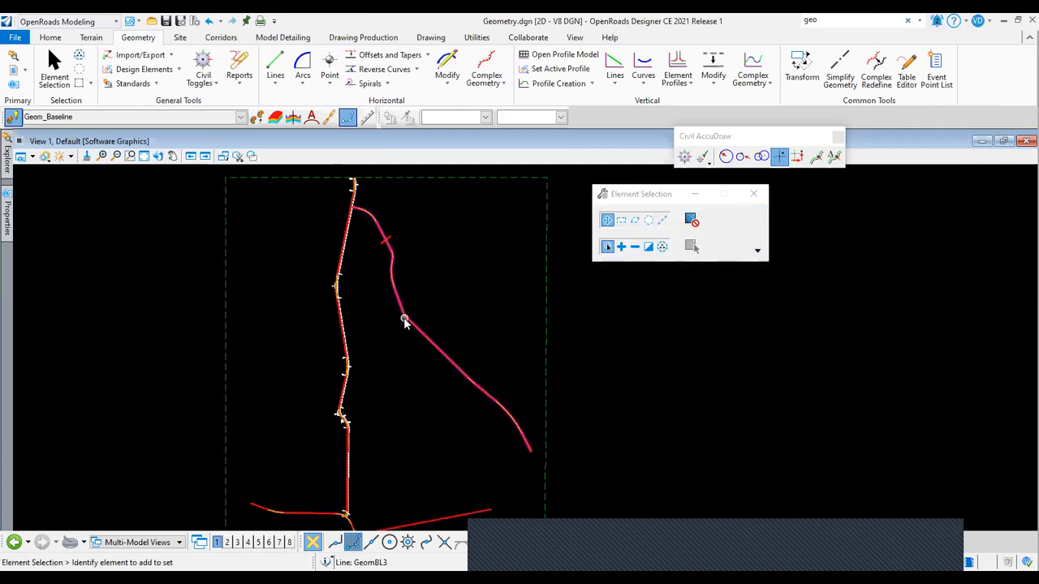
scroll(404, 317, up, 1)
scroll(438, 307, down, 1)
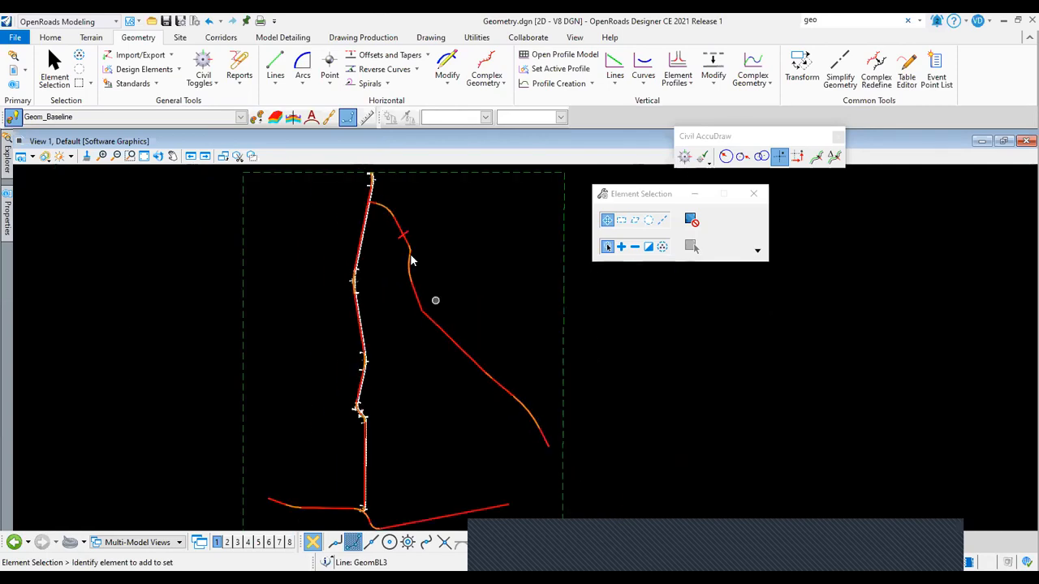
scroll(426, 374, up, 3)
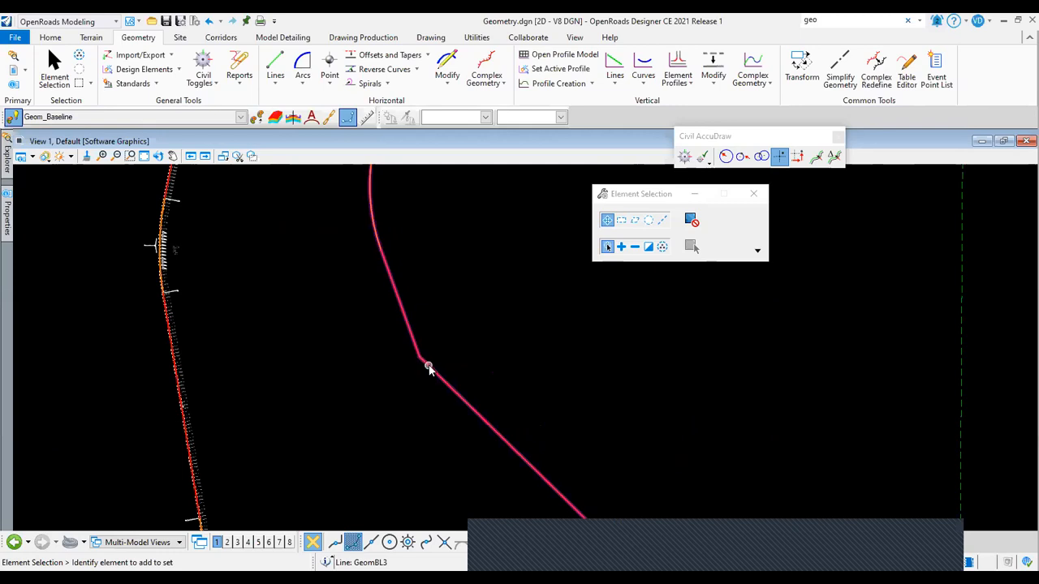
scroll(433, 352, down, 3)
scroll(470, 300, down, 2)
mouse_move(470, 300)
middle_down()
mouse_move(477, 92)
mouse_move(446, 294)
middle_up()
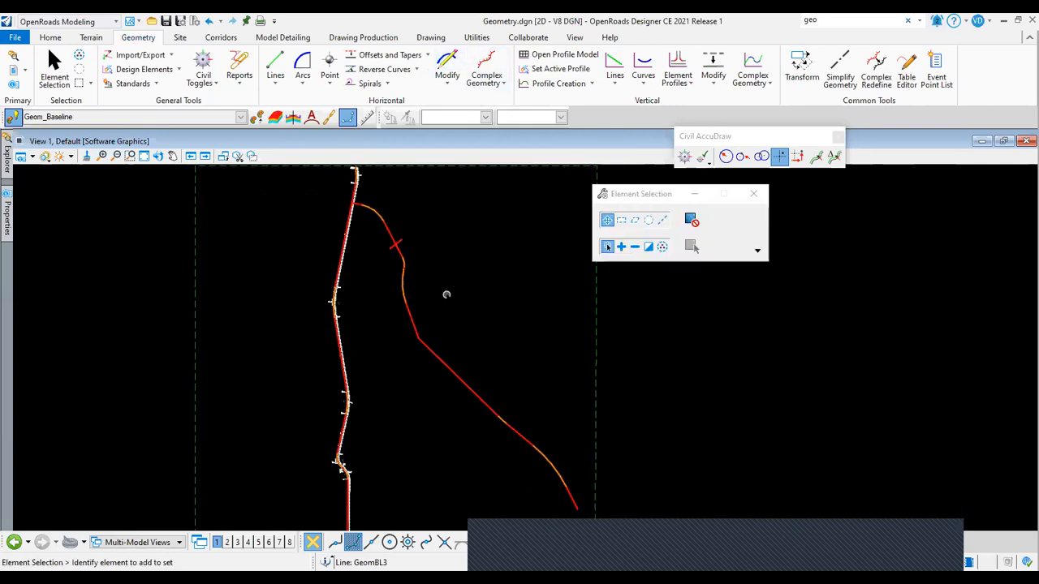
Open the eastern GeomBL12 alignment in the Table Editor and position the table so the alignment stays in view.
click(908, 81)
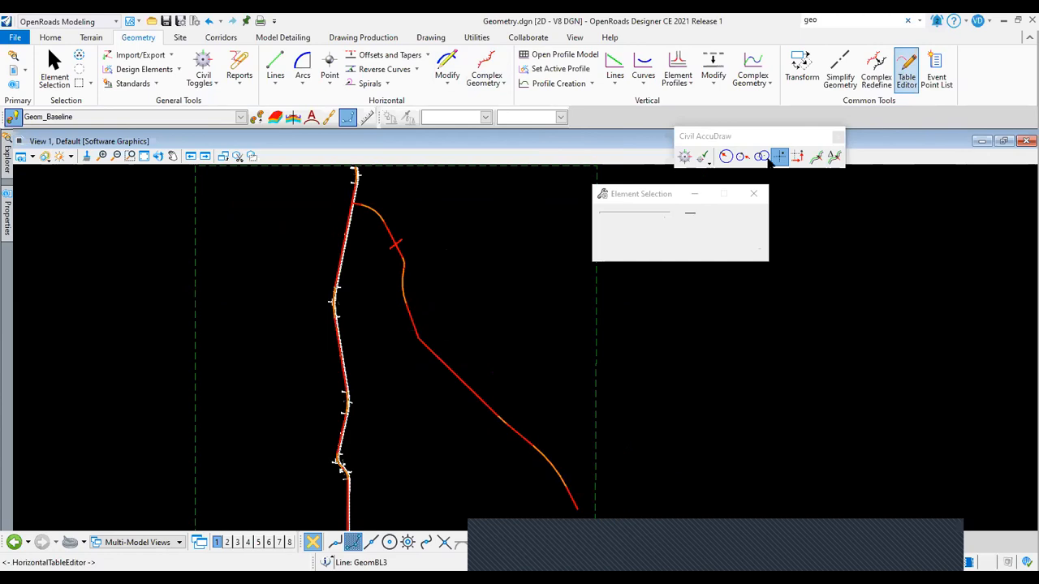
click(907, 78)
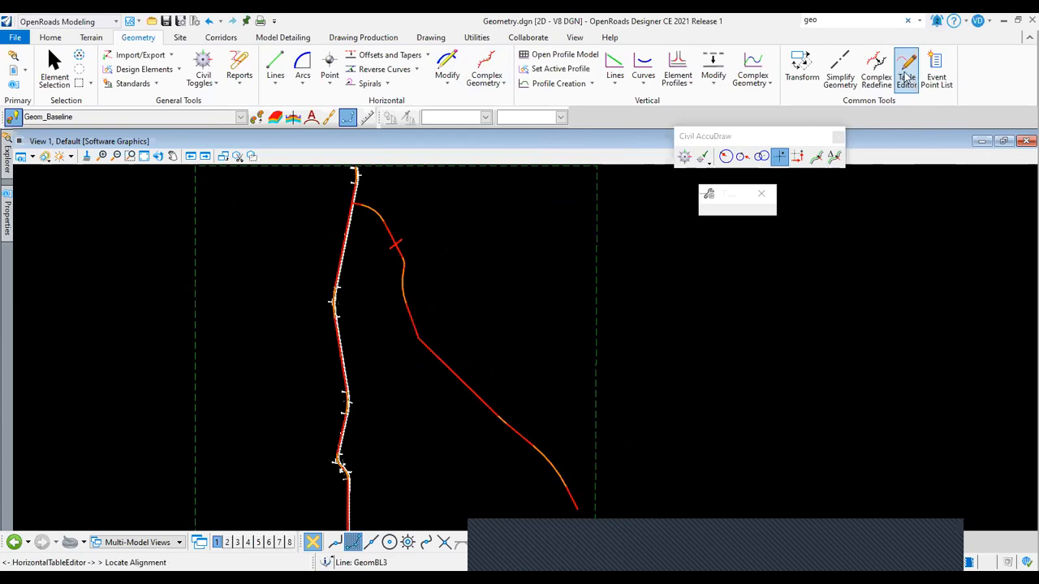
click(448, 83)
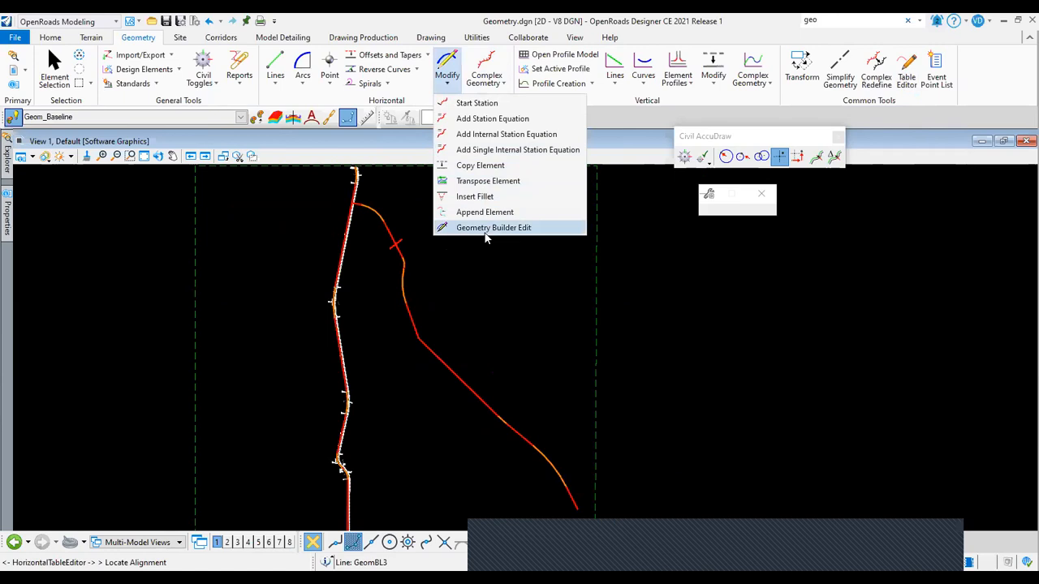
click(480, 248)
click(909, 74)
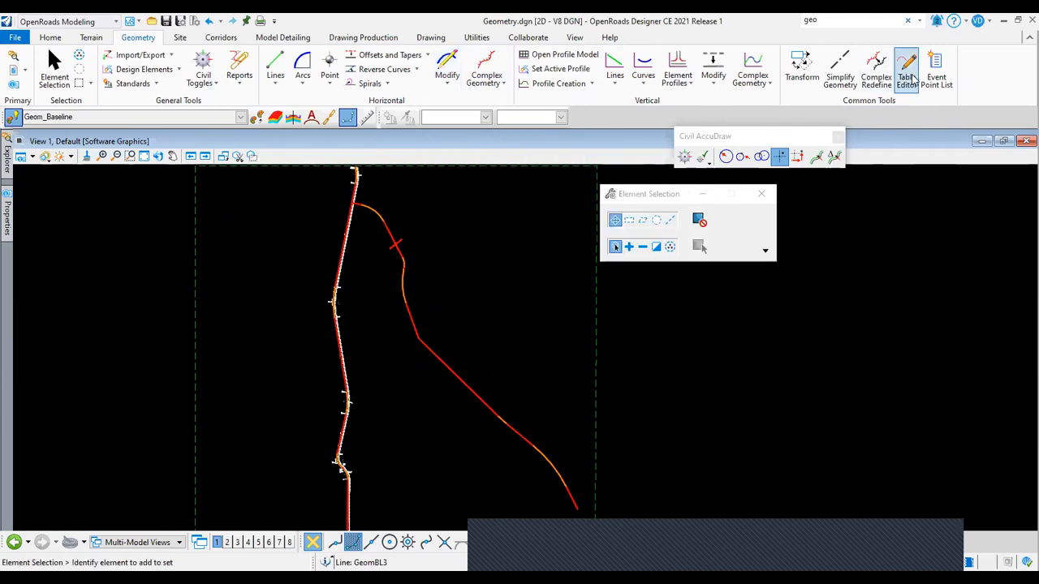
click(408, 310)
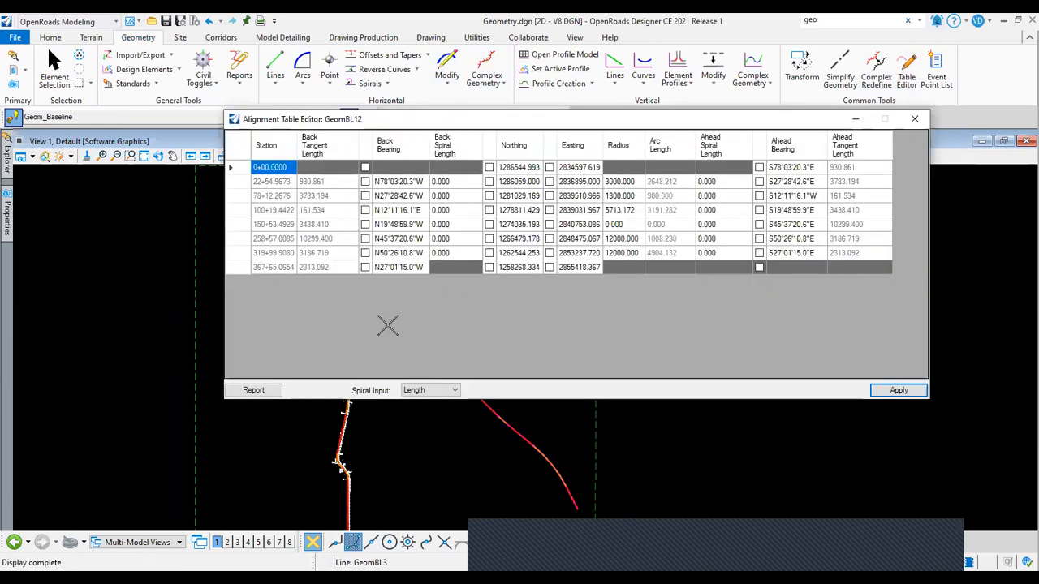
drag(588, 118, 547, 421)
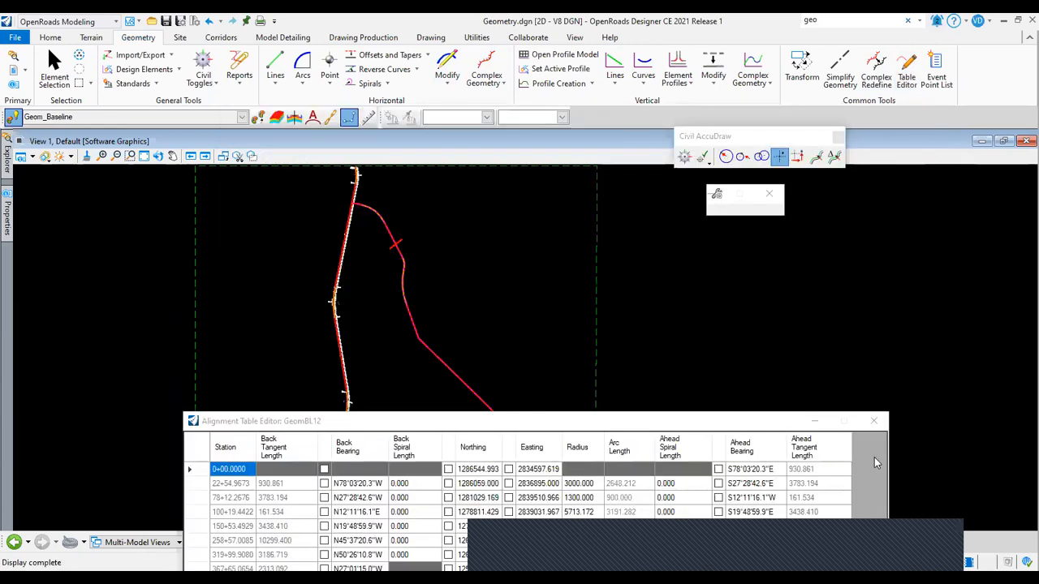
drag(874, 456, 836, 457)
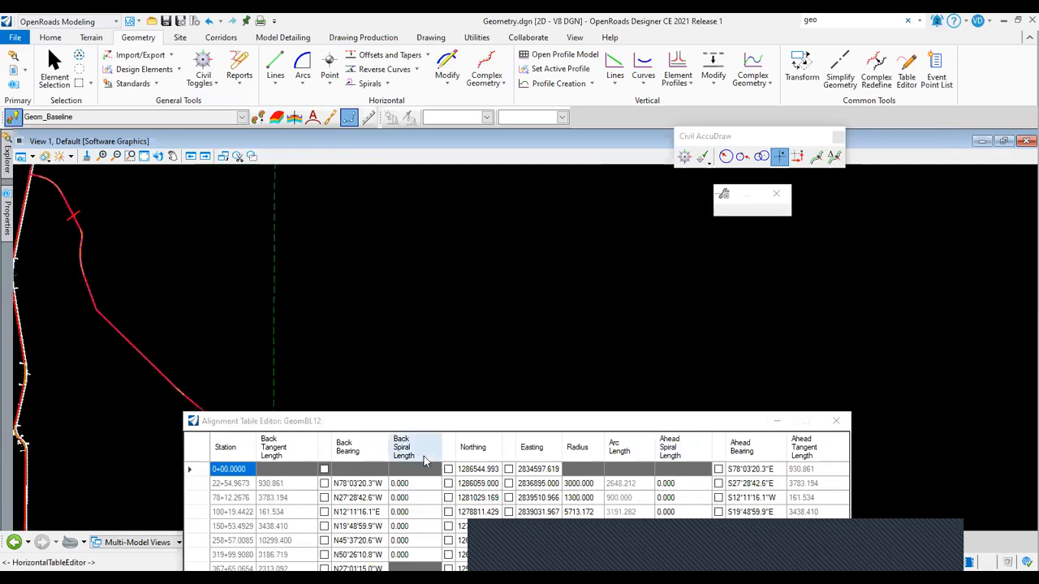
drag(435, 418, 536, 202)
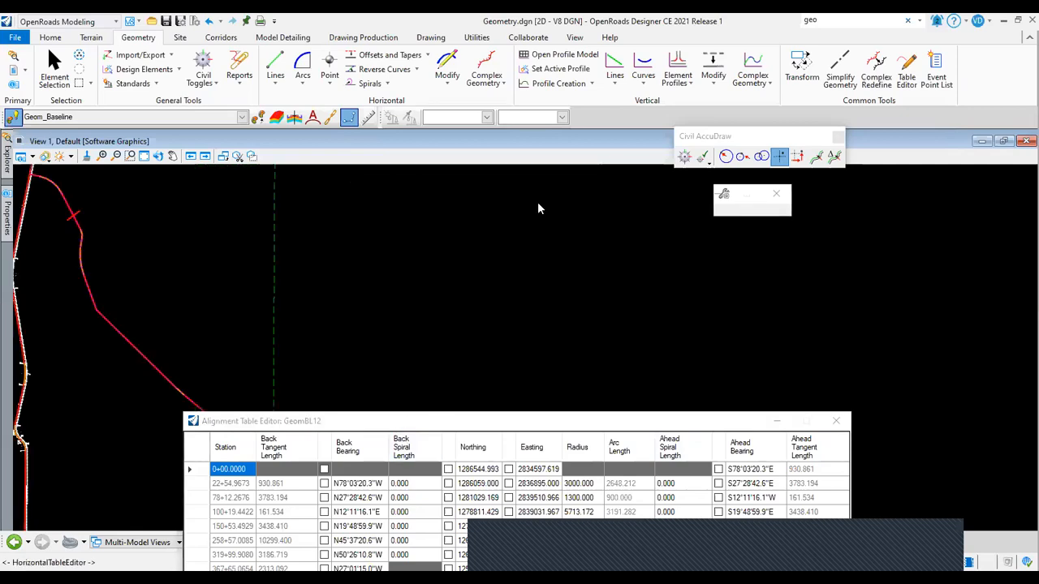
Find the sharp corner's row at station 150+53.4929, set its radius to 1200, apply the change and close the table.
click(300, 254)
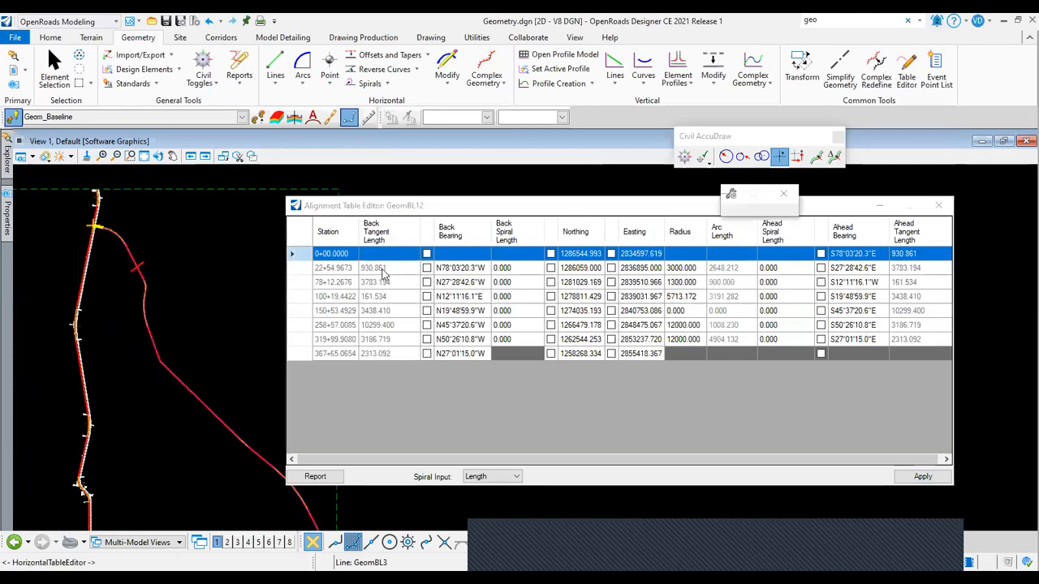
click(293, 268)
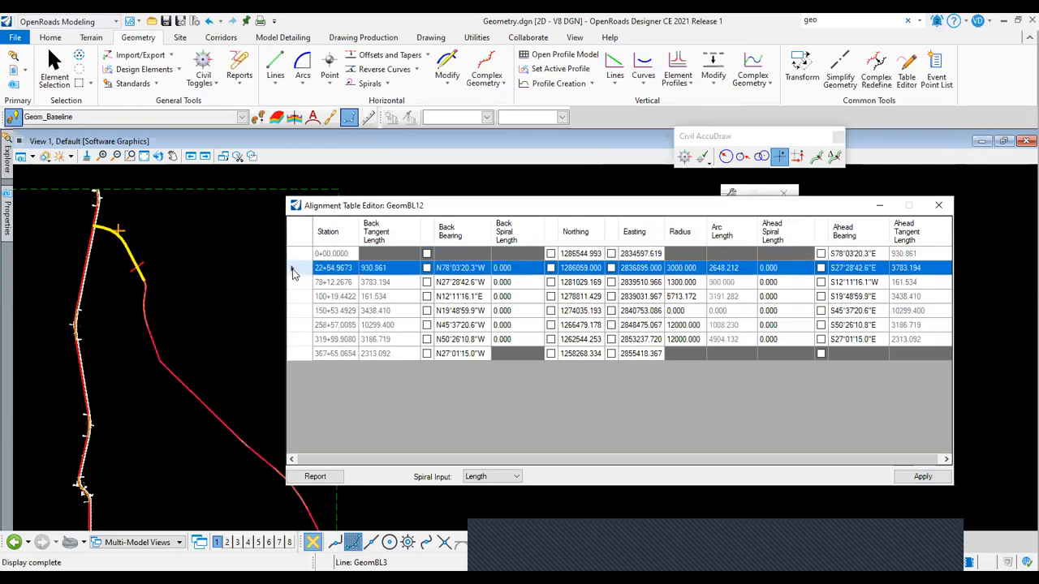
click(295, 281)
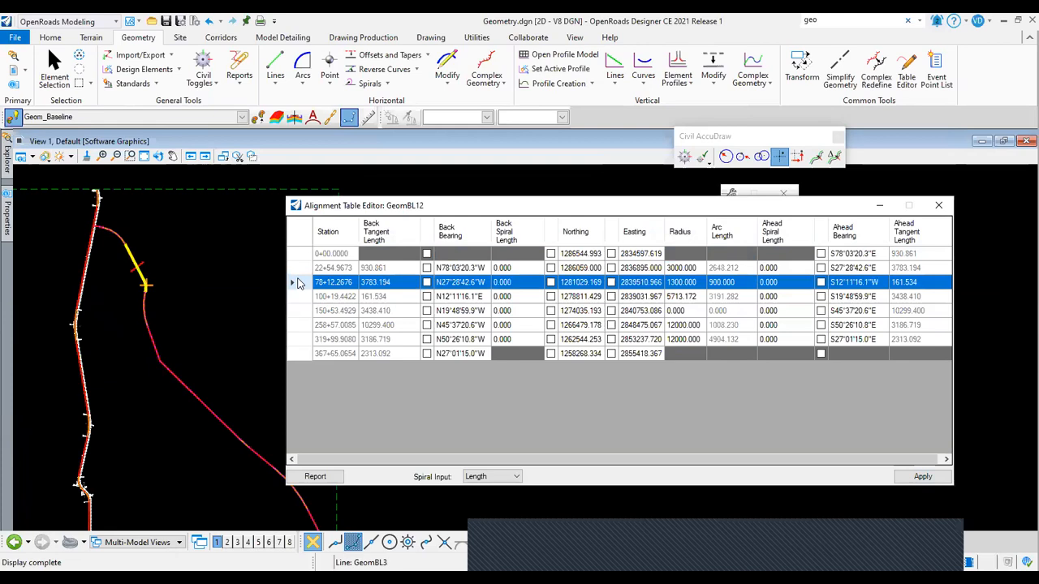
click(297, 296)
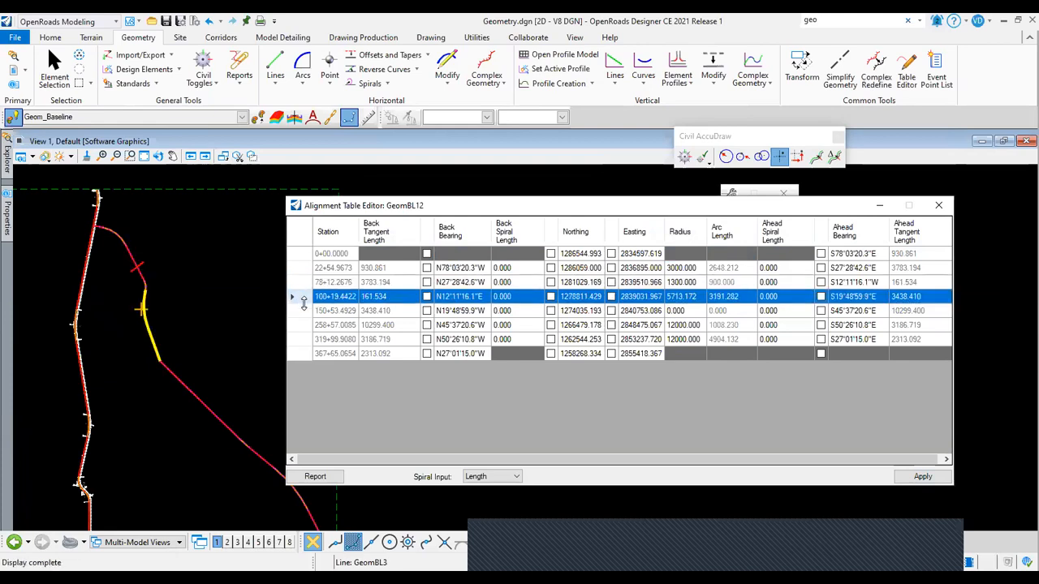
click(295, 310)
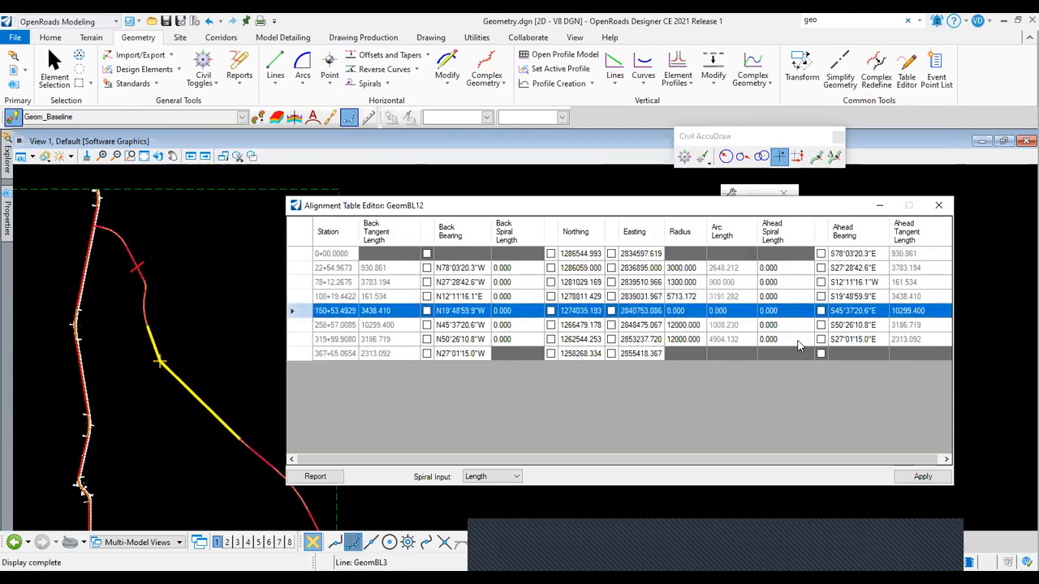
click(689, 312)
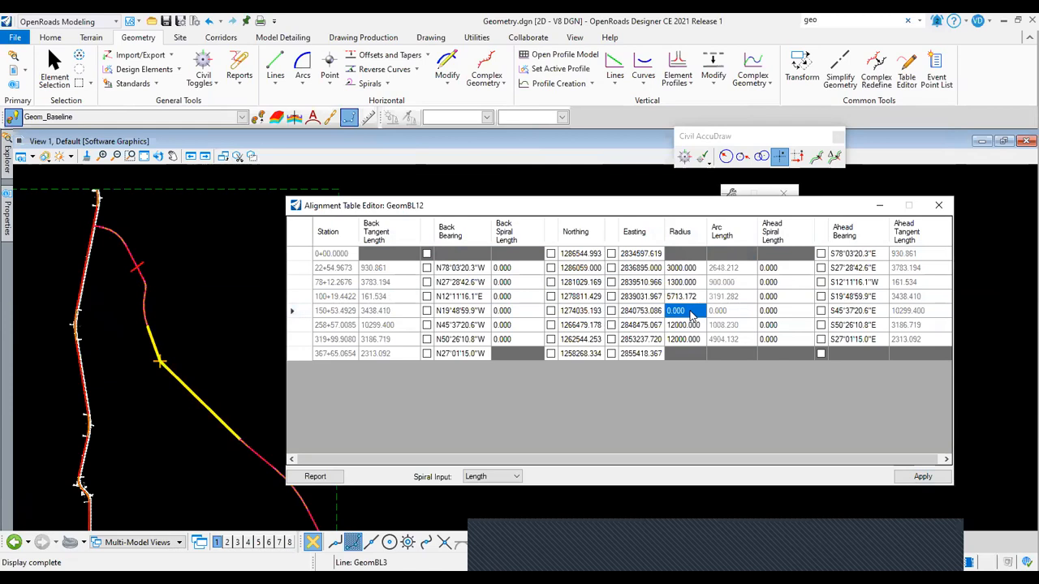
text(12)
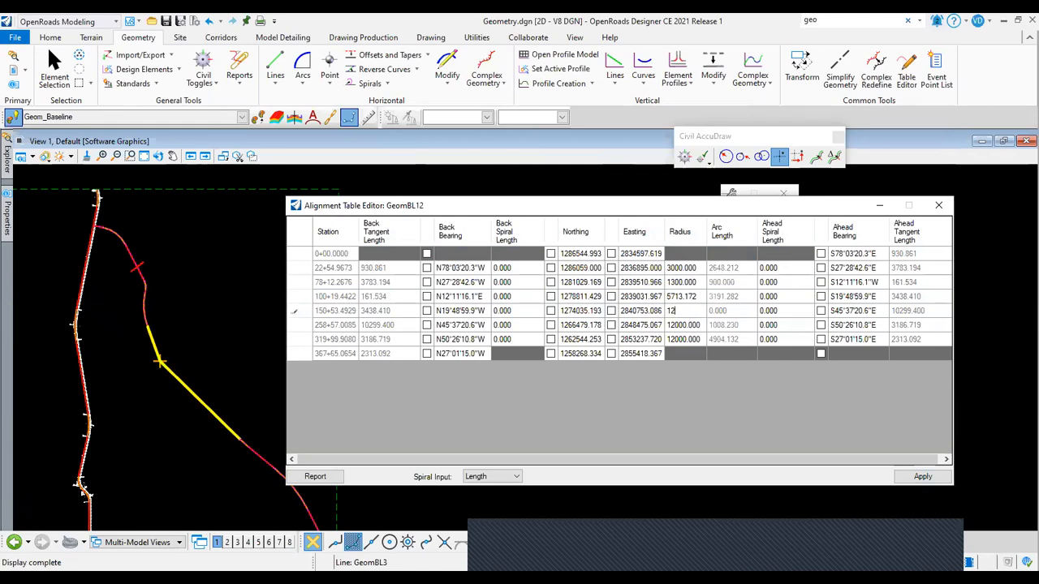
text(00)
key(Return)
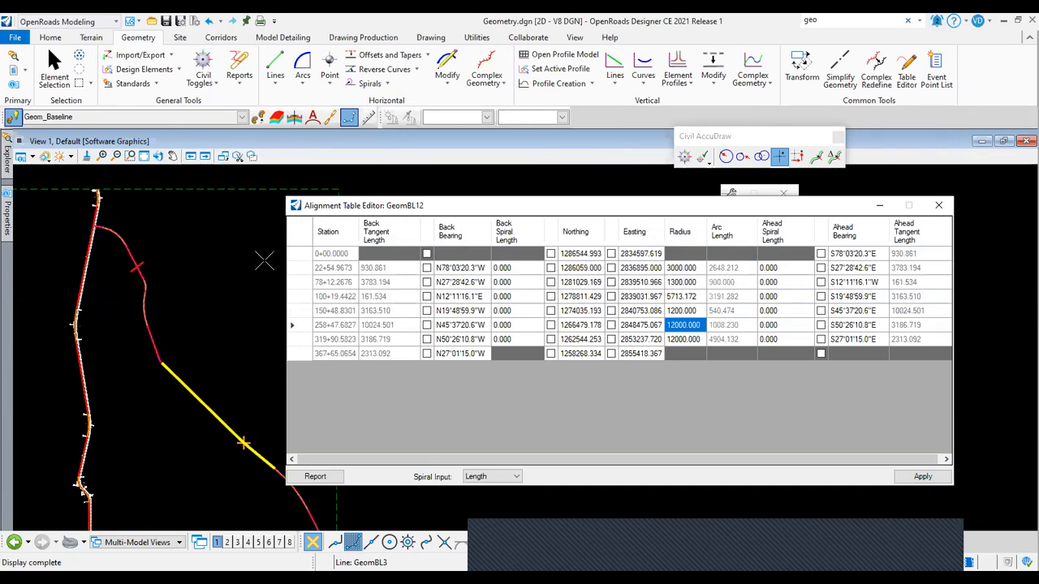
click(923, 477)
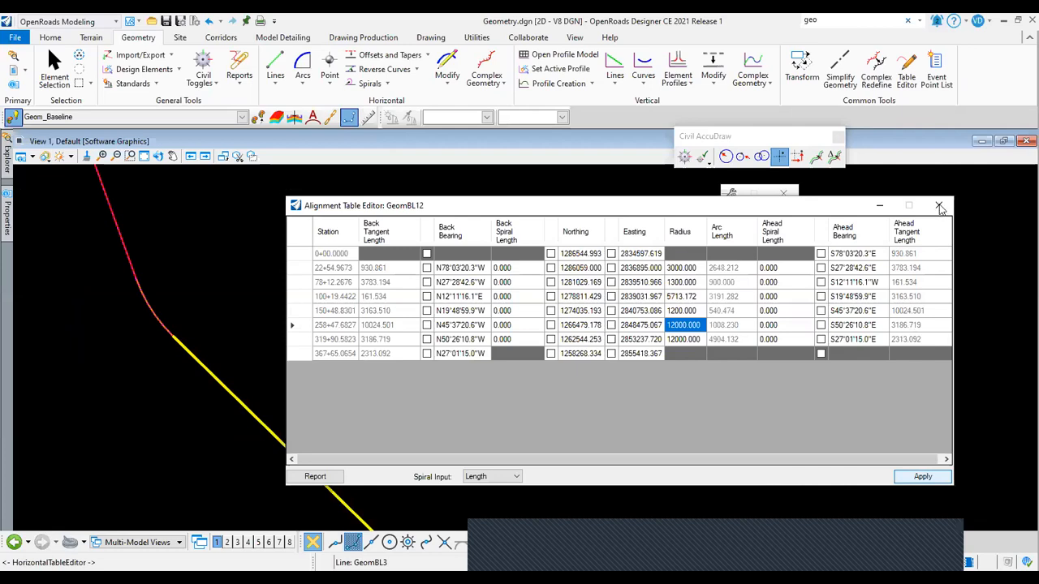
click(939, 208)
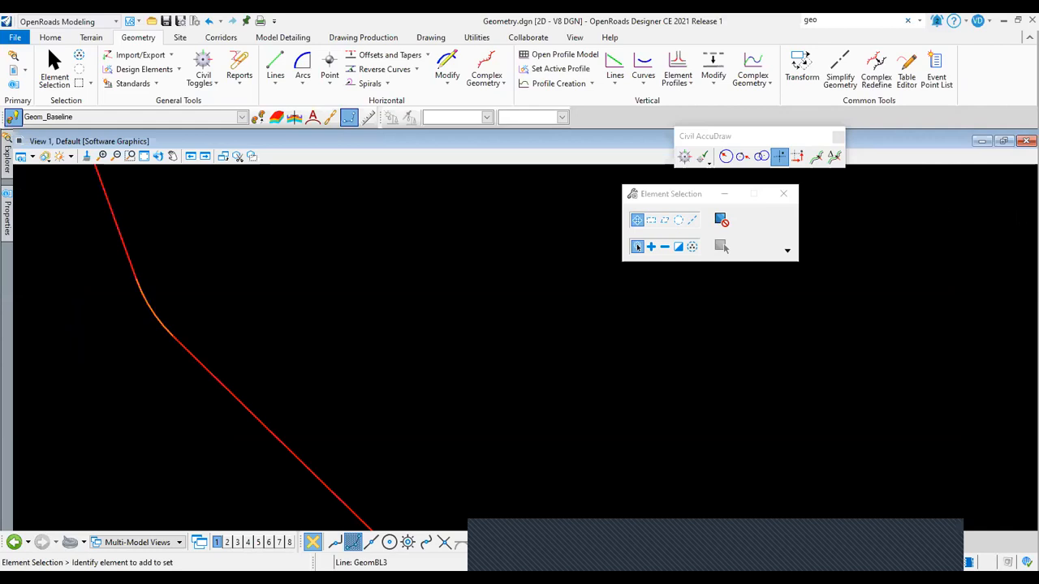
Define the starting station of the eastern GeomBL12 alignment as 100+00 at start distance 0+00, its northern end.
scroll(267, 317, down, 2)
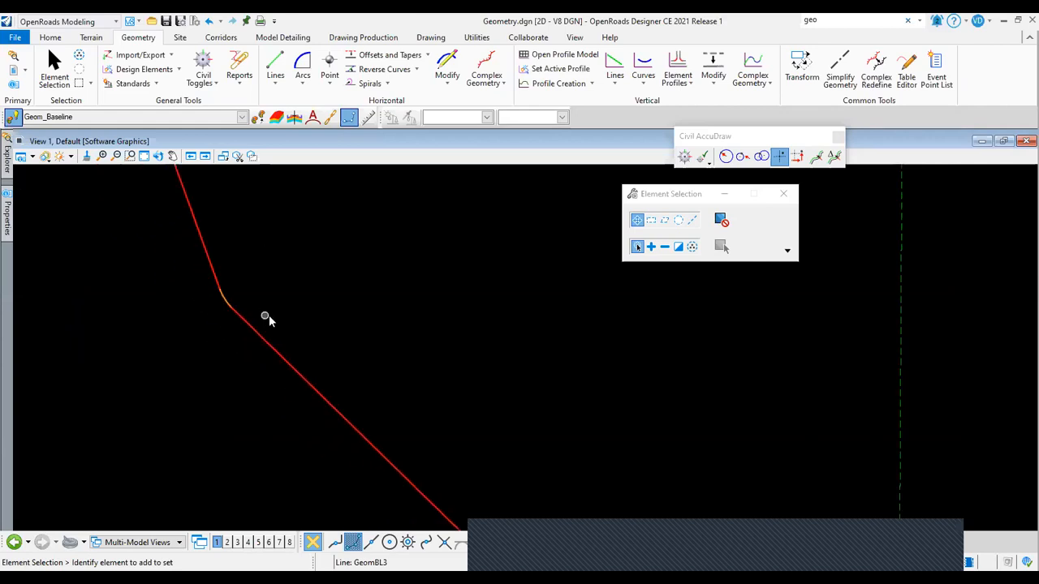
mouse_move(259, 320)
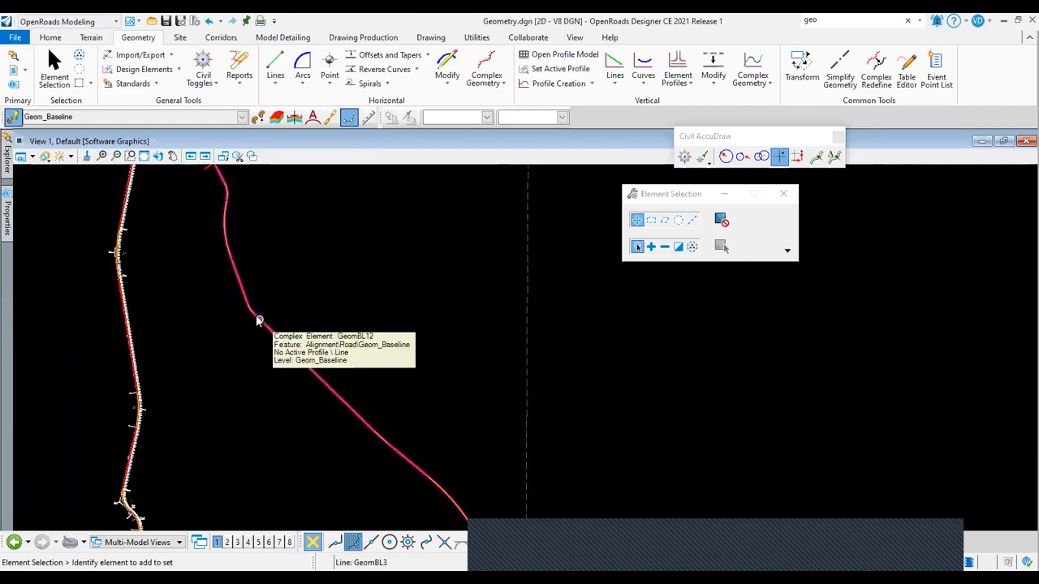
scroll(259, 320, down, 3)
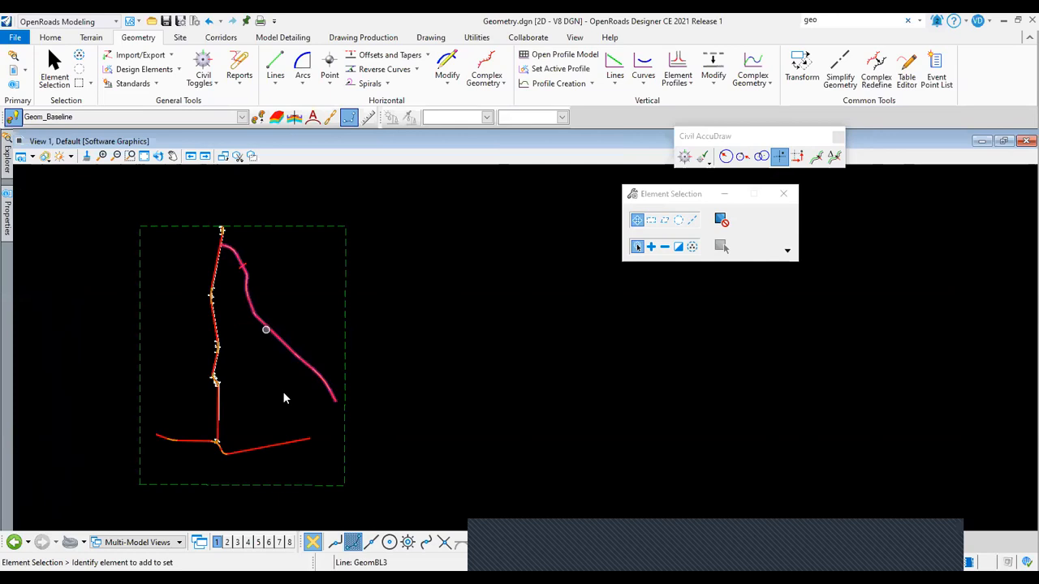
scroll(249, 359, up, 2)
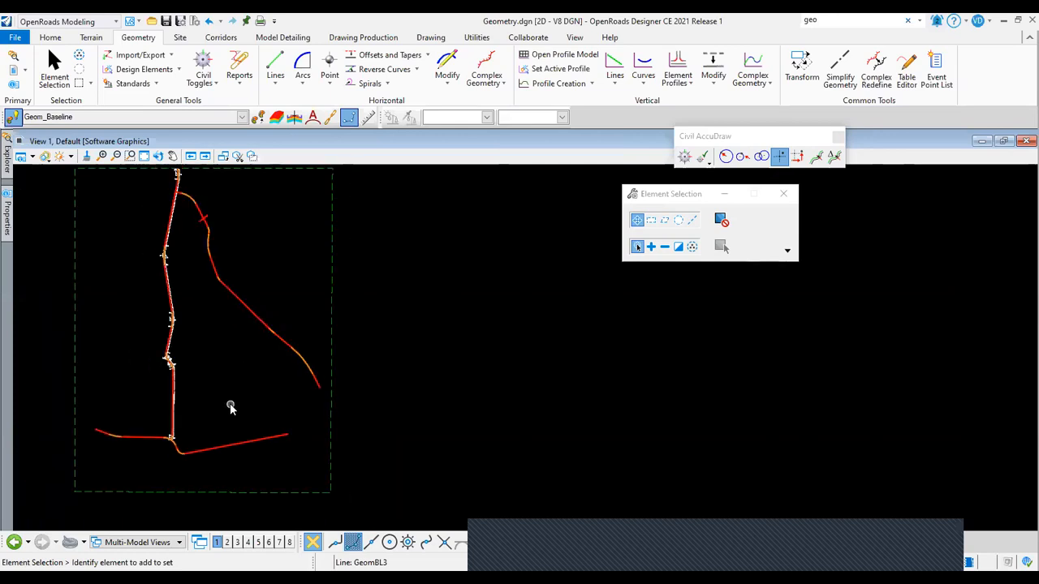
scroll(208, 290, up, 3)
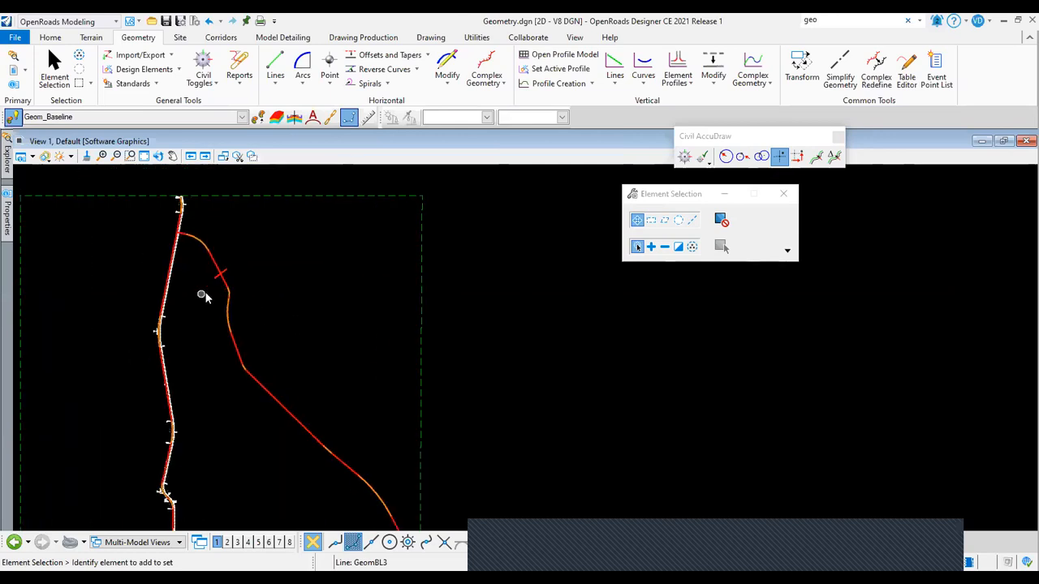
mouse_move(227, 281)
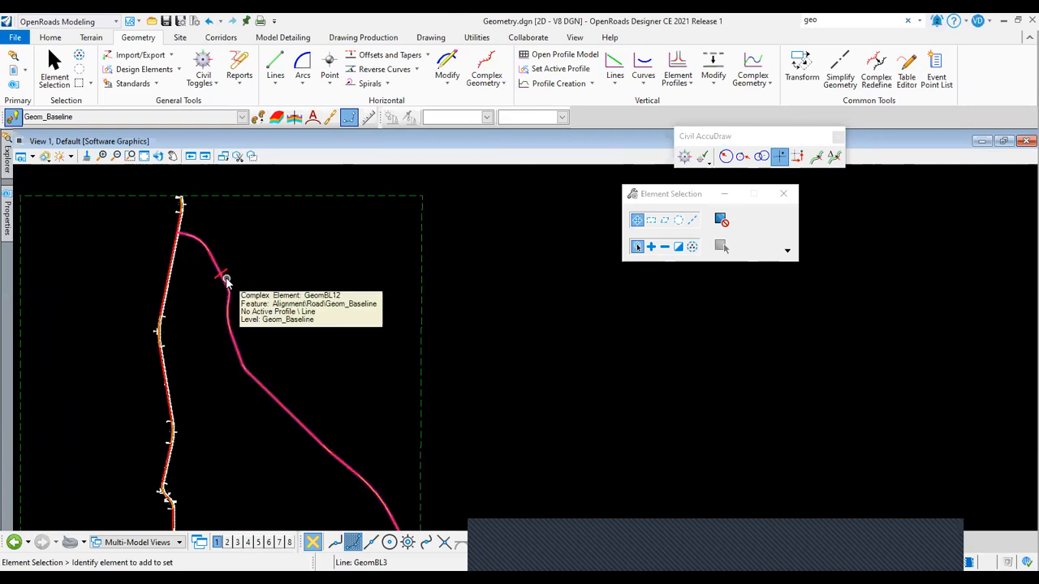
click(228, 302)
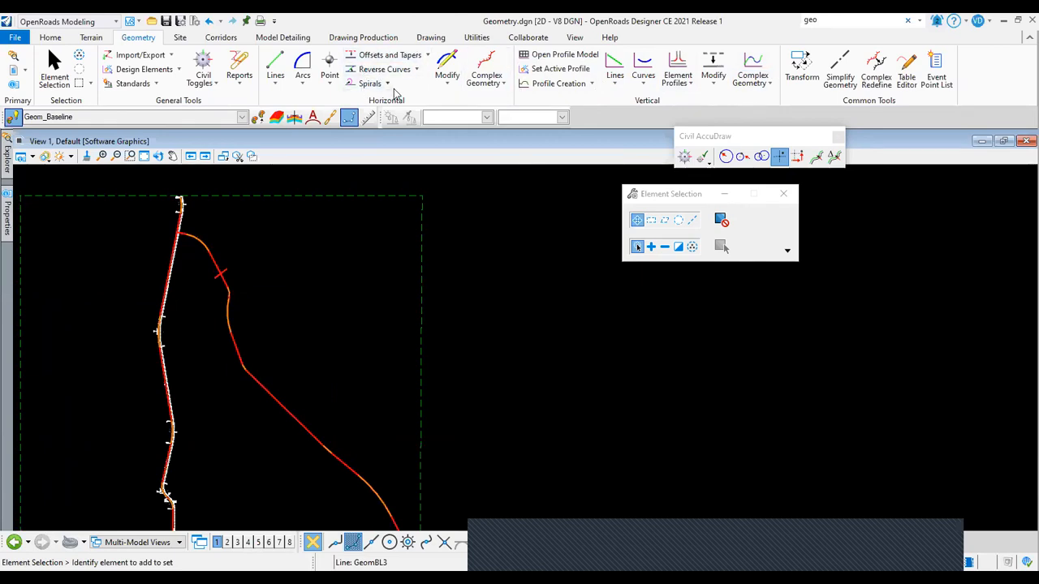
scroll(199, 248, up, 4)
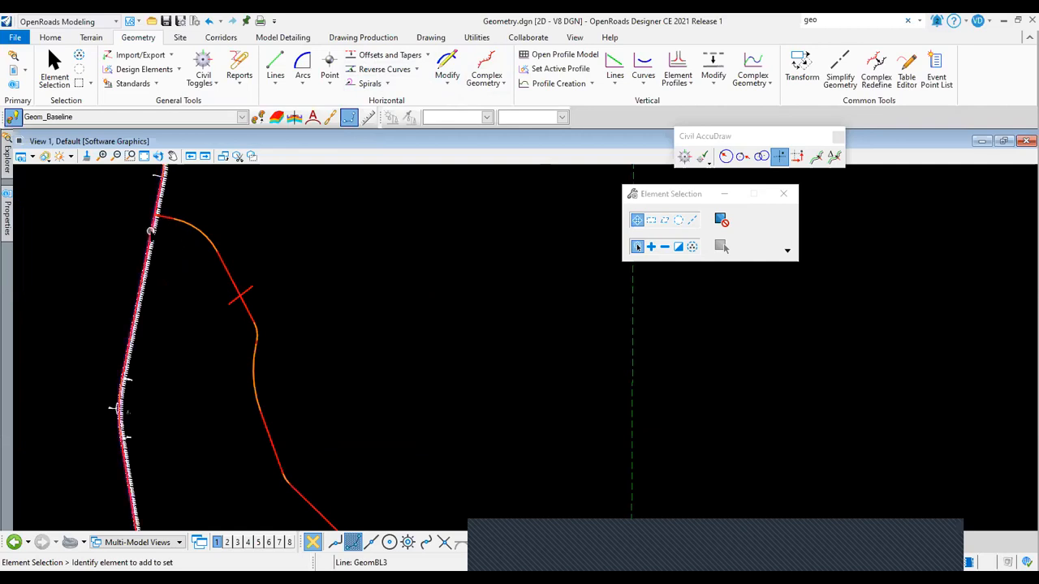
click(173, 223)
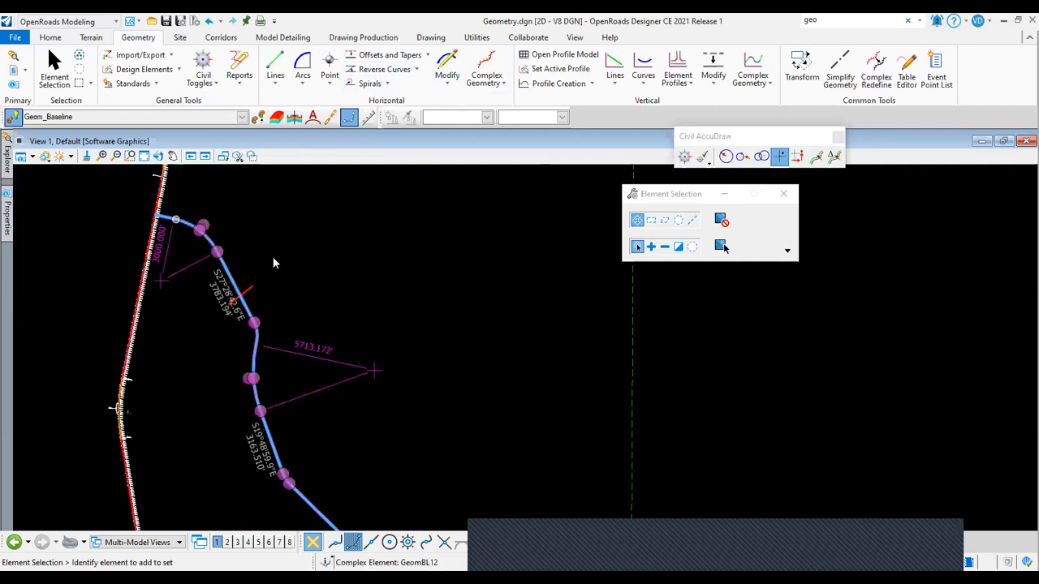
click(362, 218)
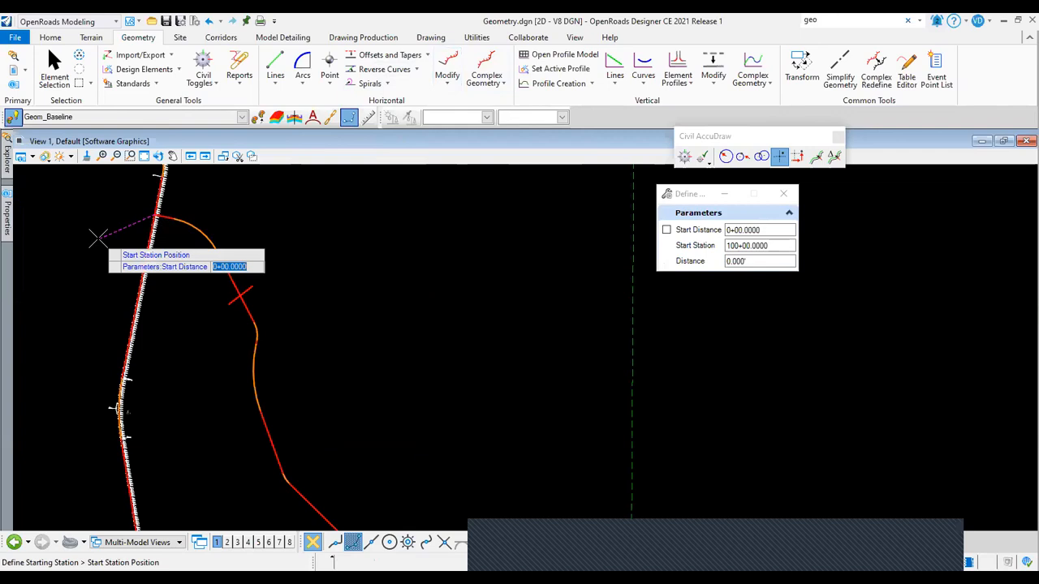
key(Return)
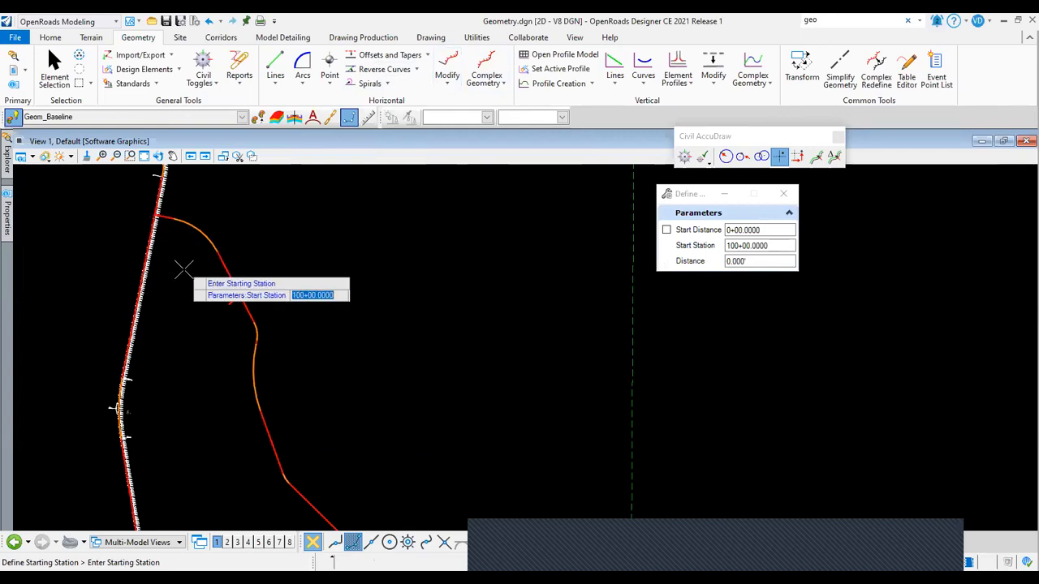
text(100)
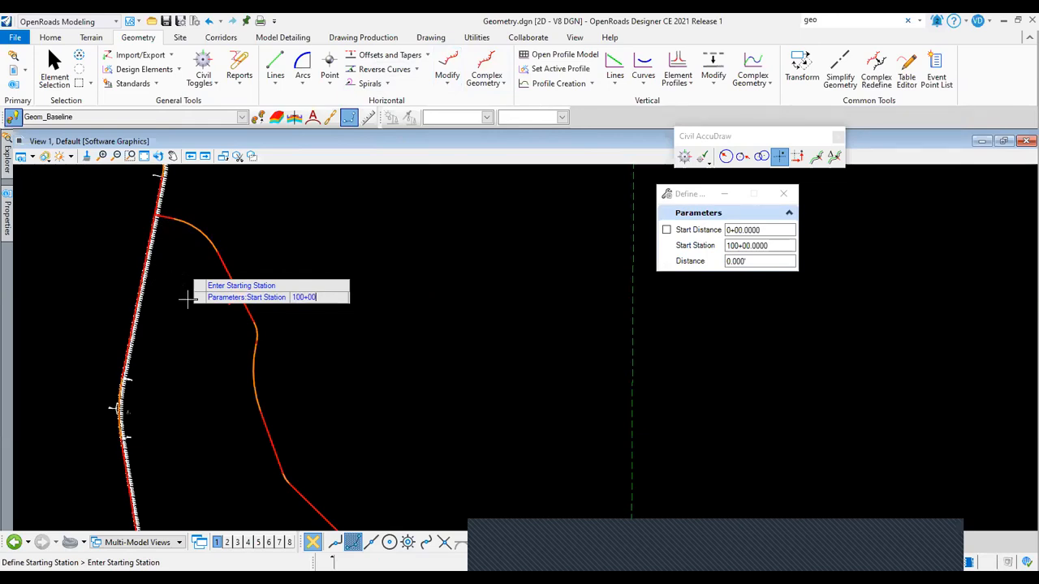
key(Return)
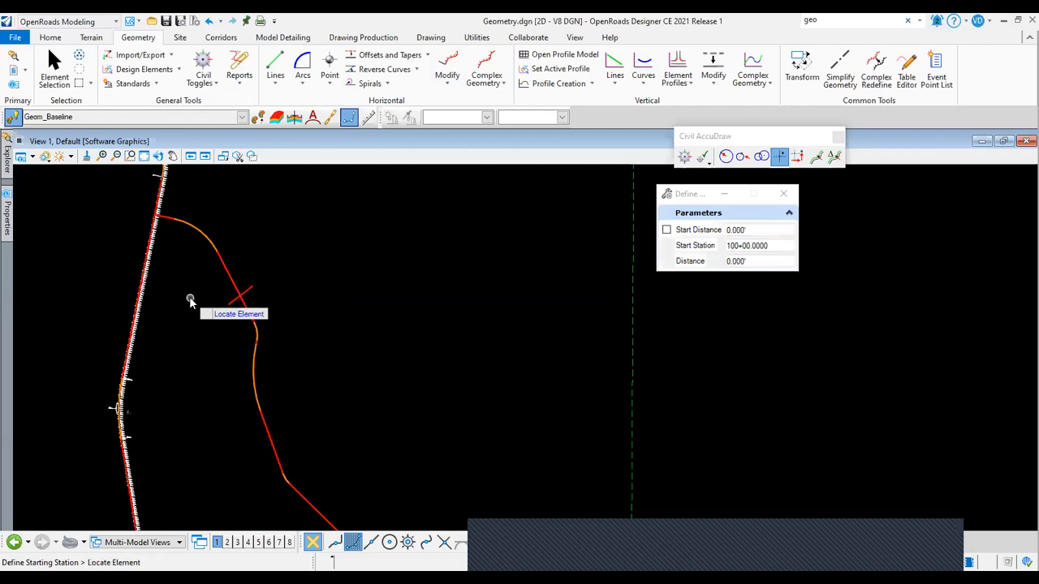
right_click(189, 297)
Select the GeomBL12 alignment and check the starting station marker at its northern end.
click(147, 214)
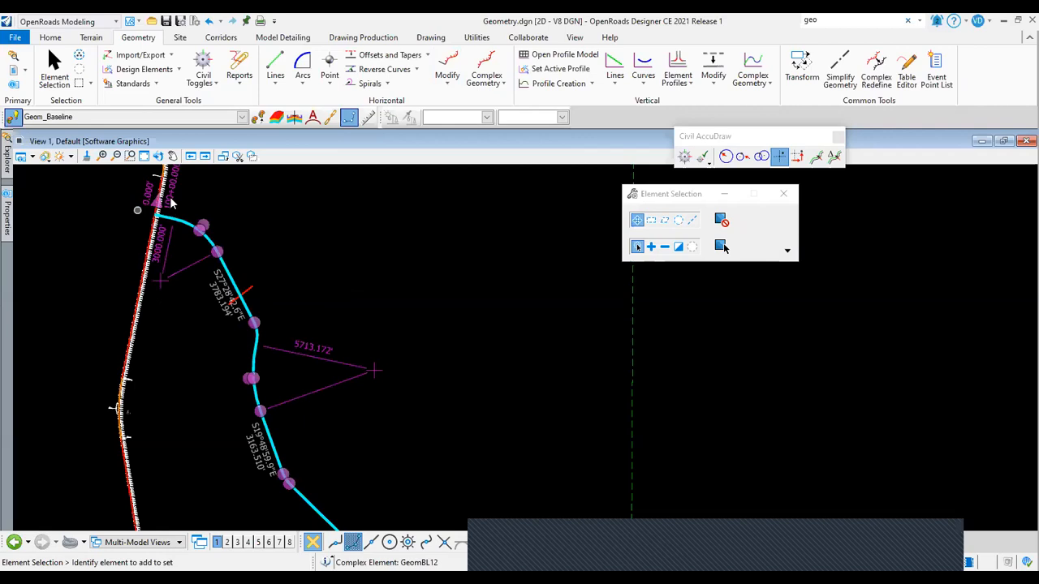
scroll(172, 209, up, 1)
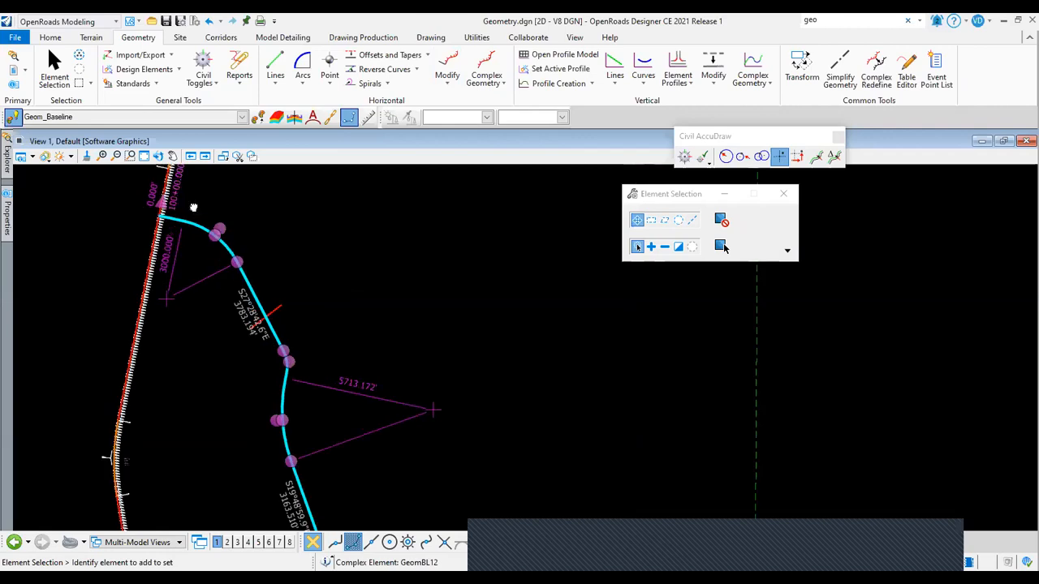
middle_drag(193, 208, 233, 286)
click(232, 456)
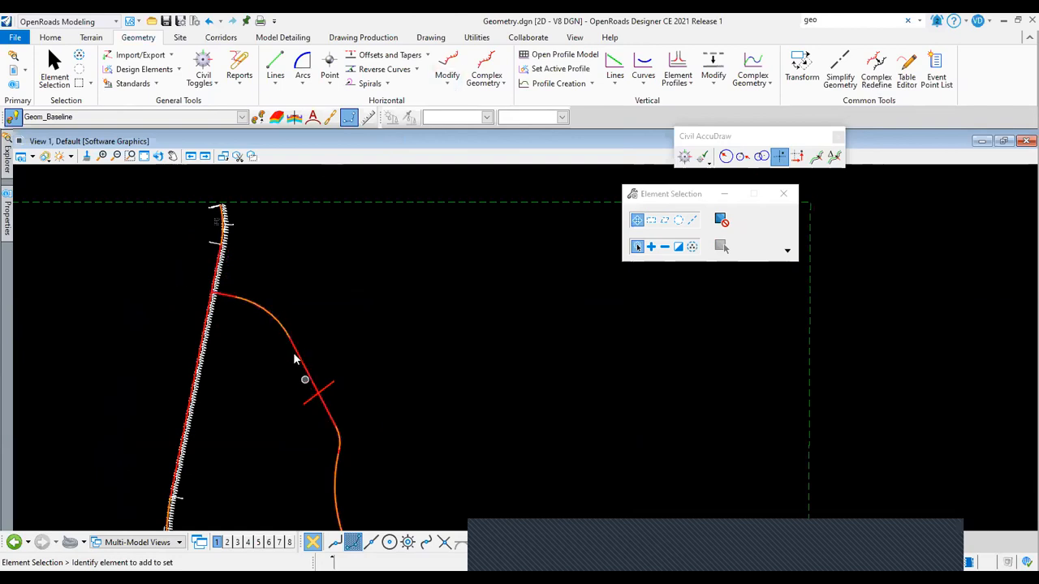
mouse_move(263, 314)
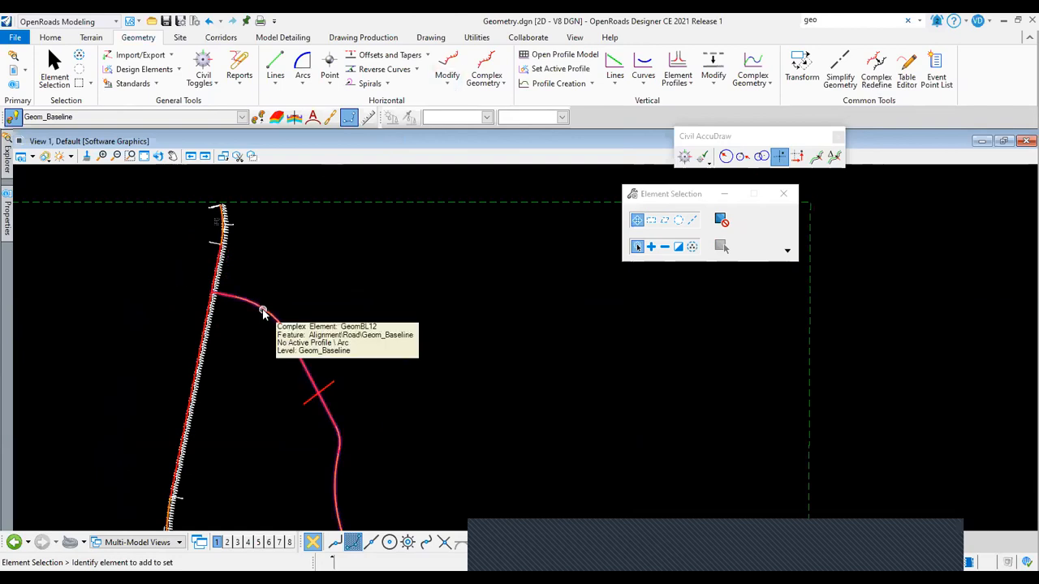
Remove the element annotations, including the station ticks, from the western alignment.
click(348, 38)
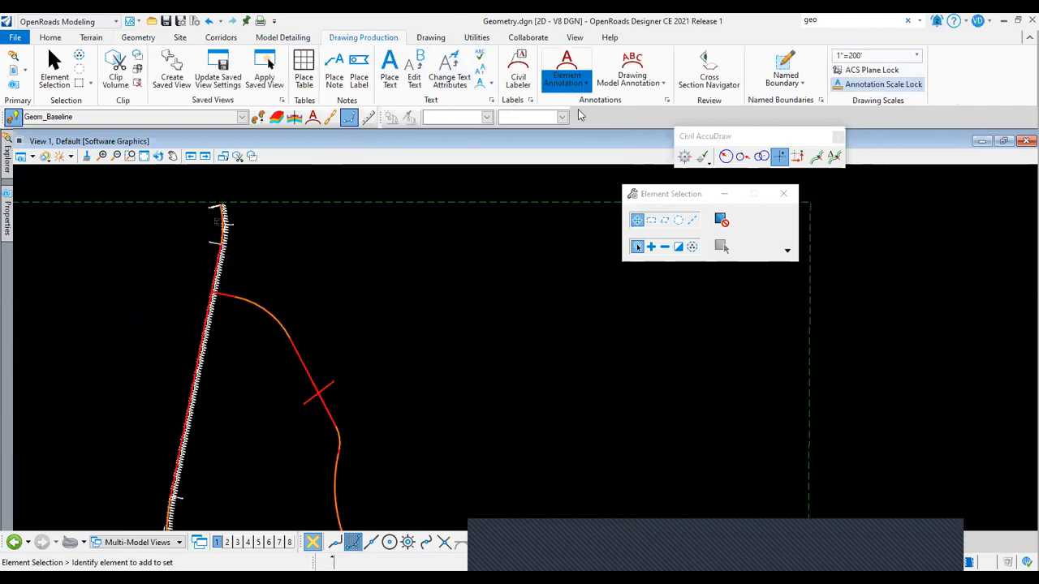
click(568, 89)
click(585, 122)
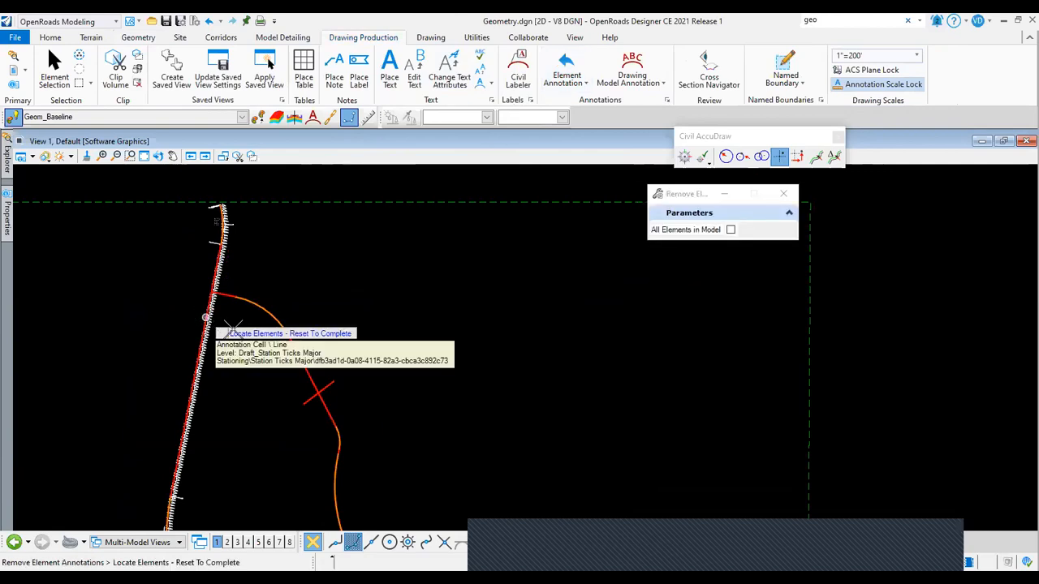
click(232, 328)
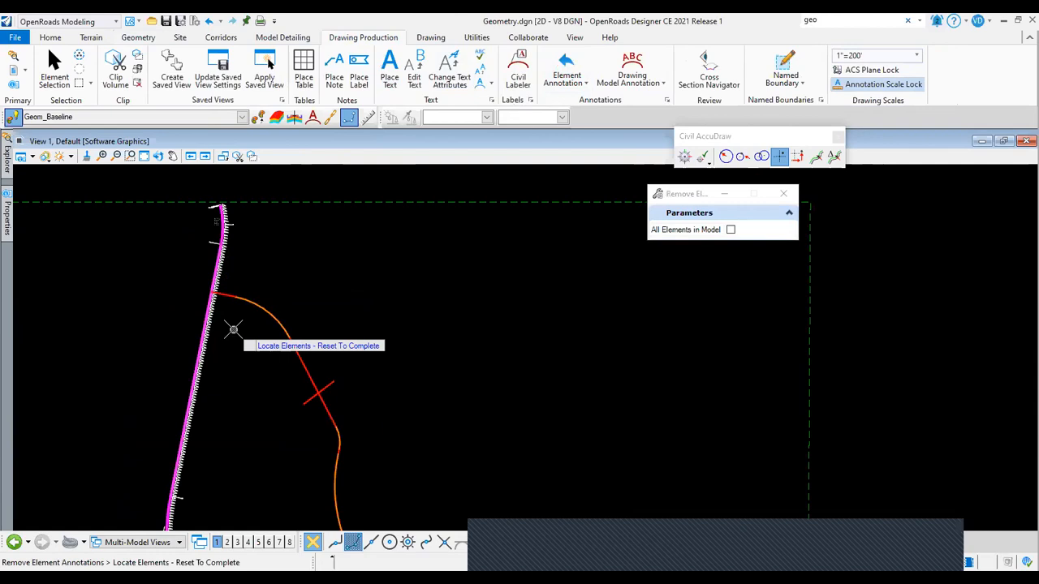
right_click(283, 263)
scroll(317, 278, down, 4)
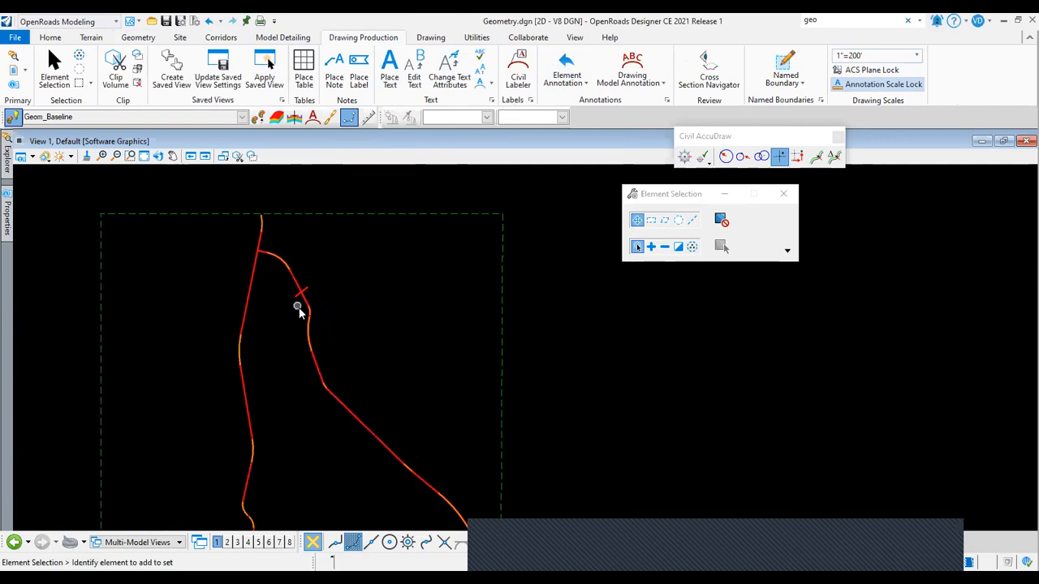
Open views 2, 3 and 4 to see what they contain and close them again, keeping only View 1.
click(308, 309)
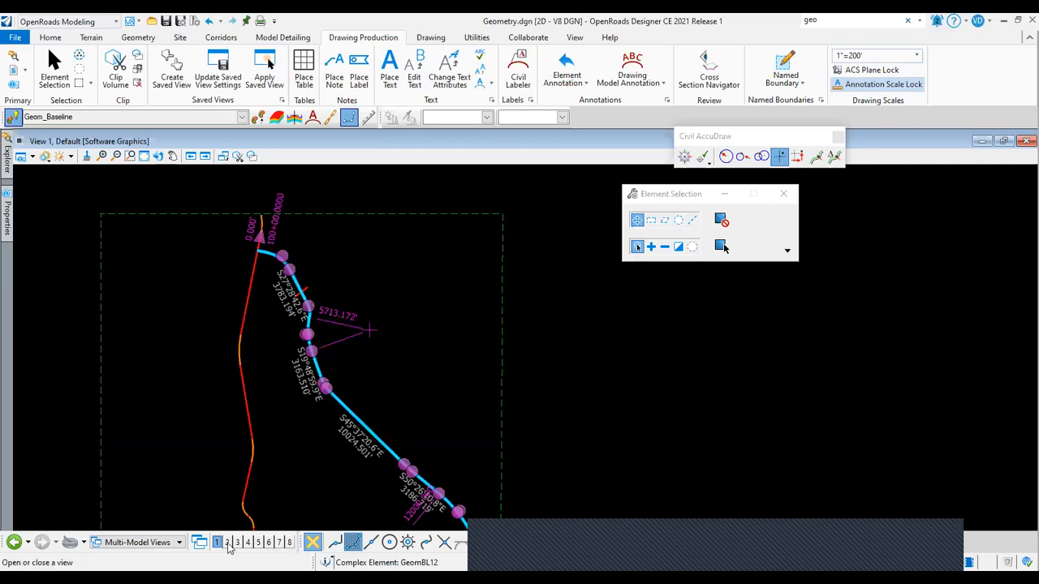
click(444, 378)
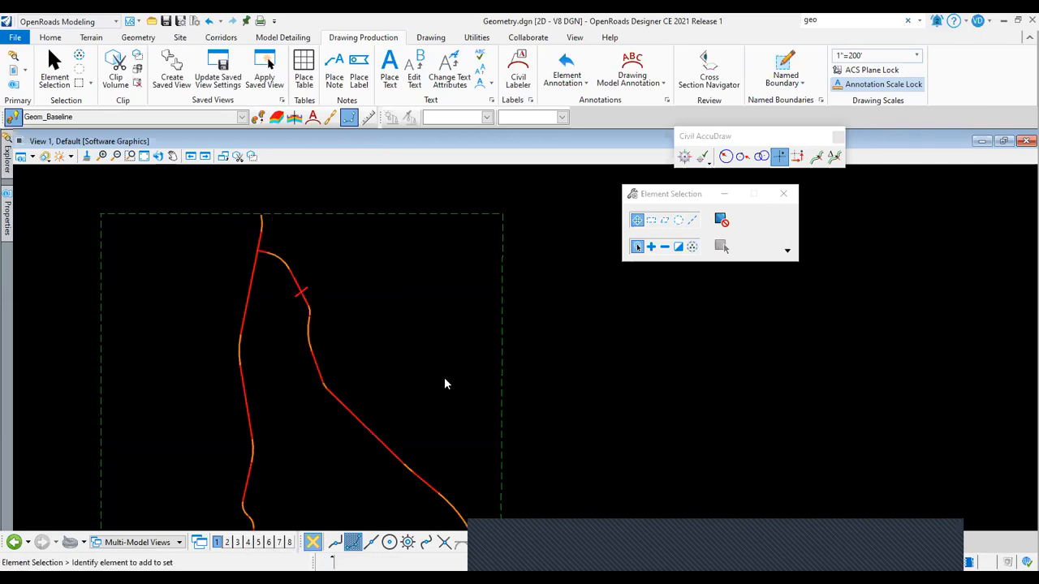
click(230, 544)
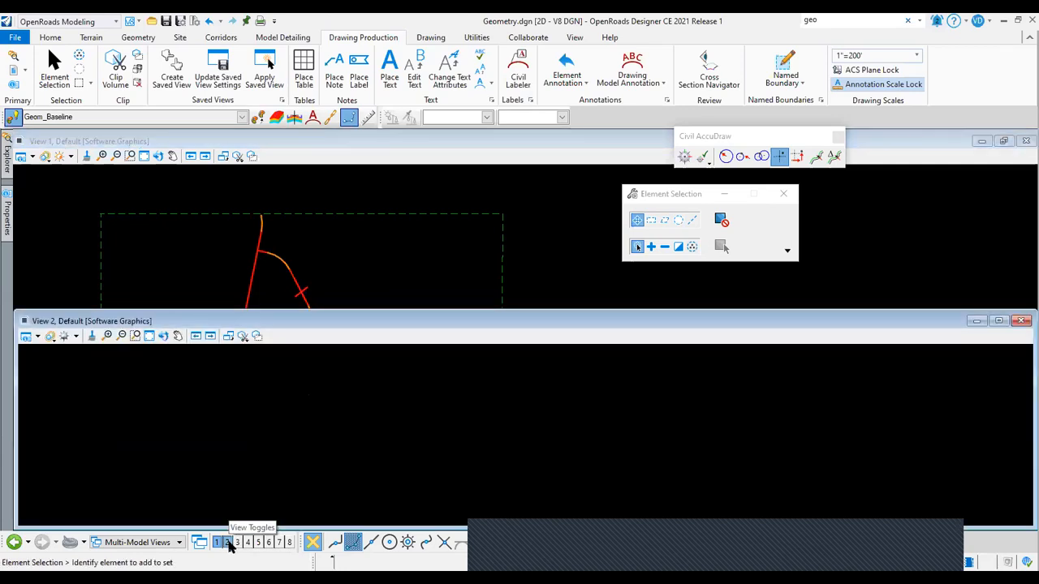
click(237, 543)
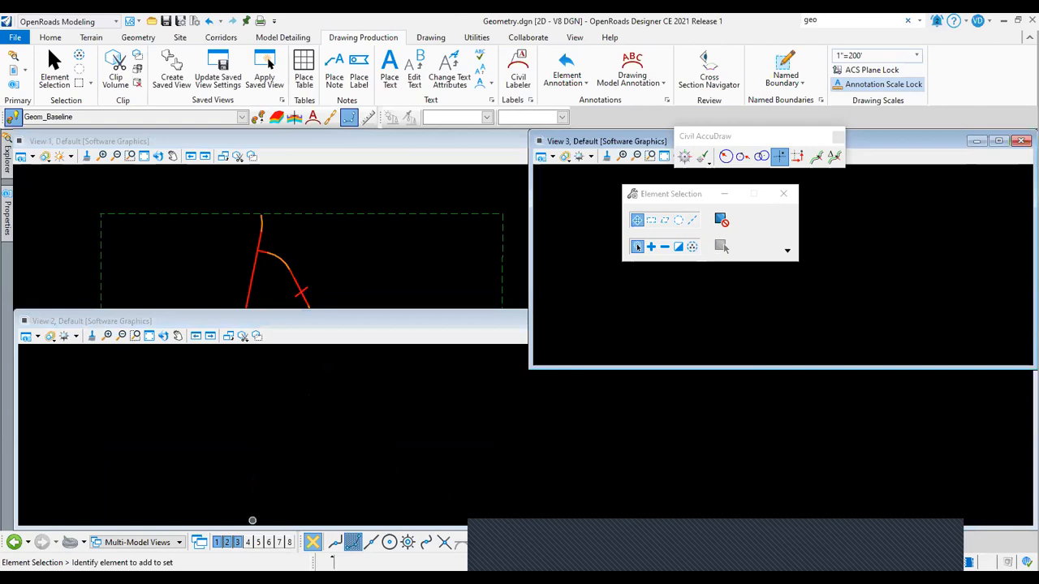
click(249, 543)
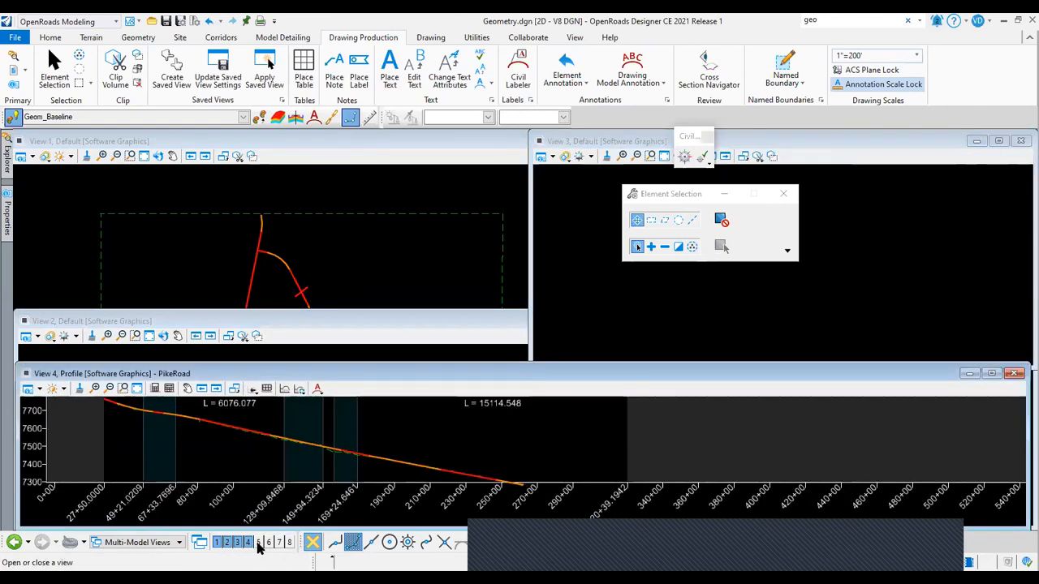
click(258, 543)
click(510, 387)
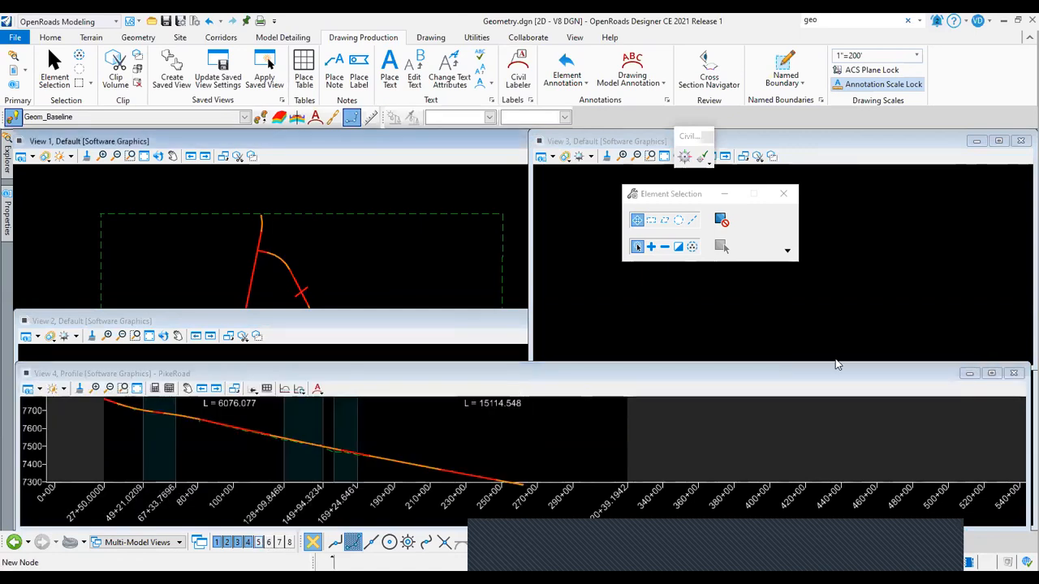
click(1021, 141)
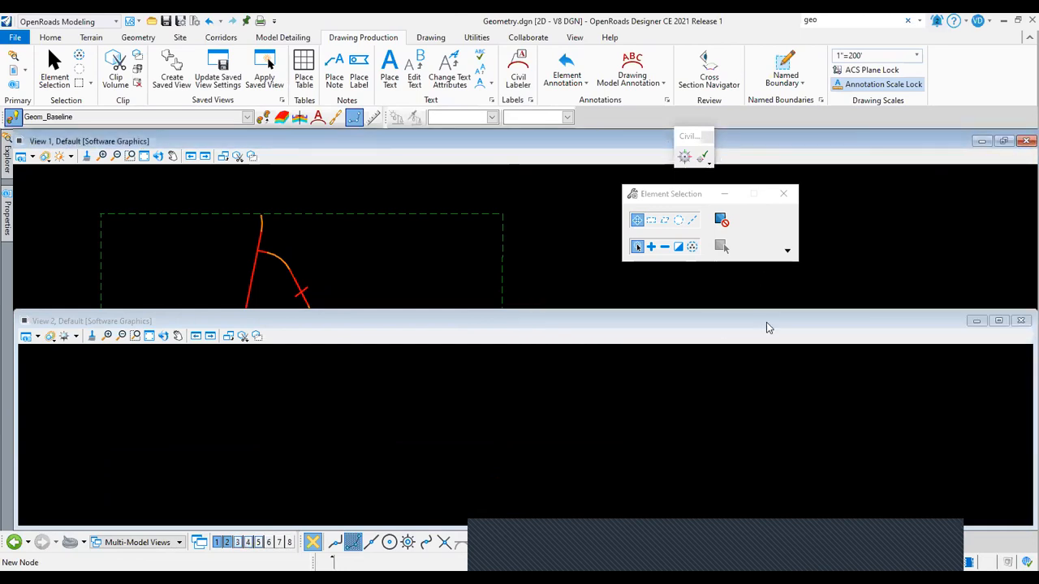
click(1021, 323)
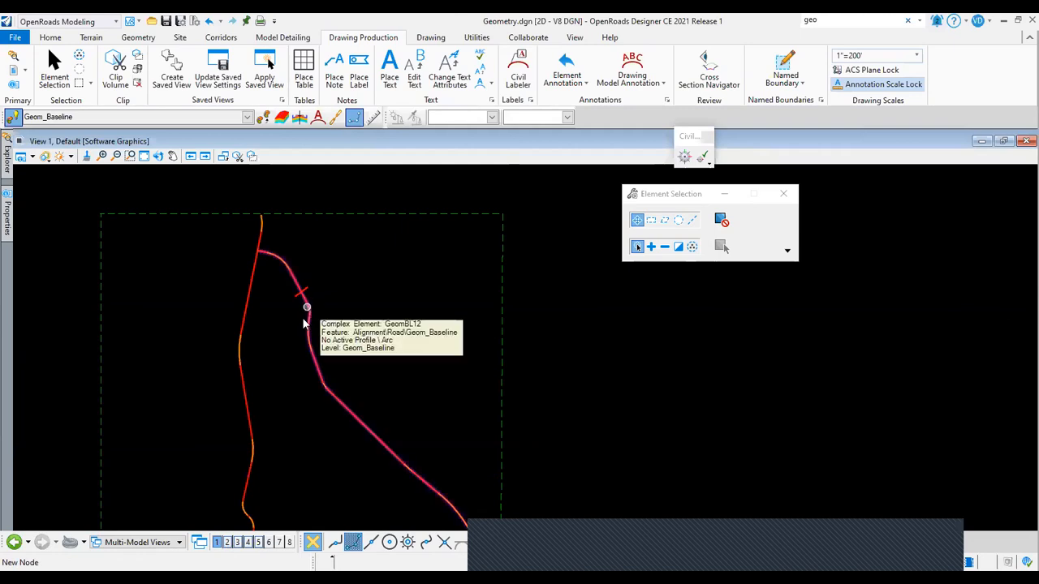
Open the profile model of the eastern GeomBL12 alignment in View 4, replacing the PikeRoad profile.
click(138, 37)
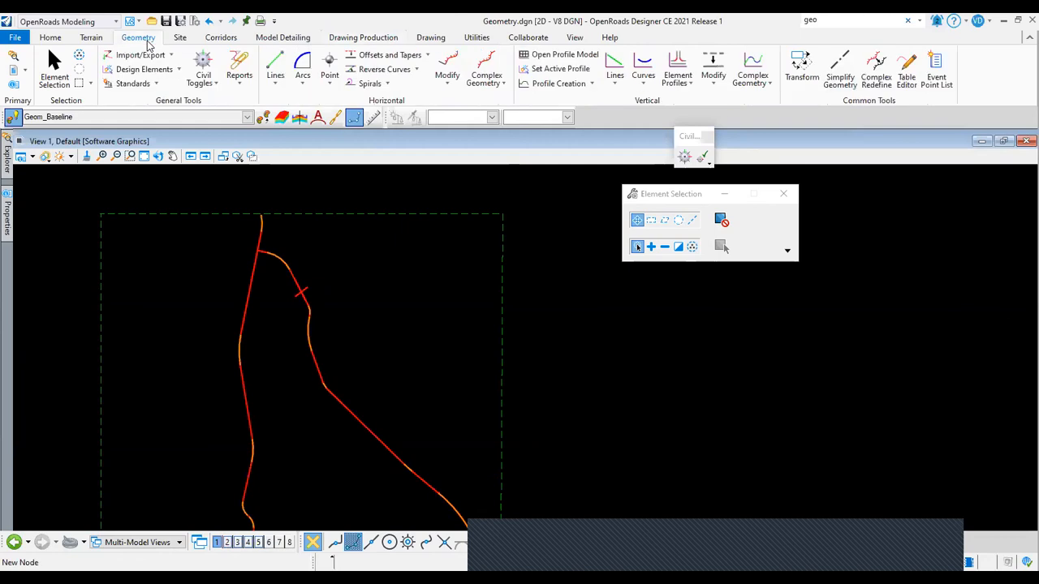
click(588, 57)
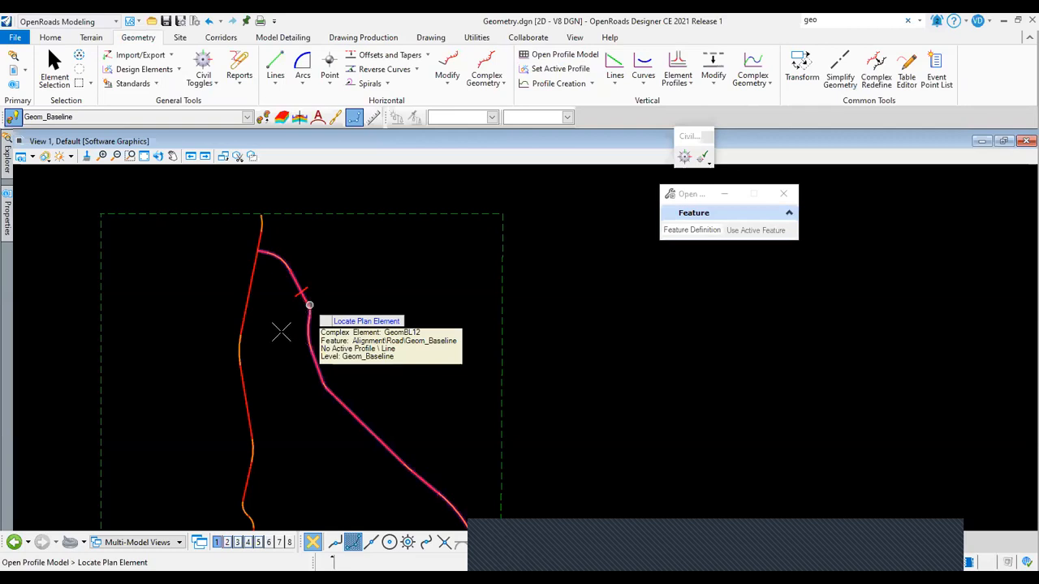
click(270, 478)
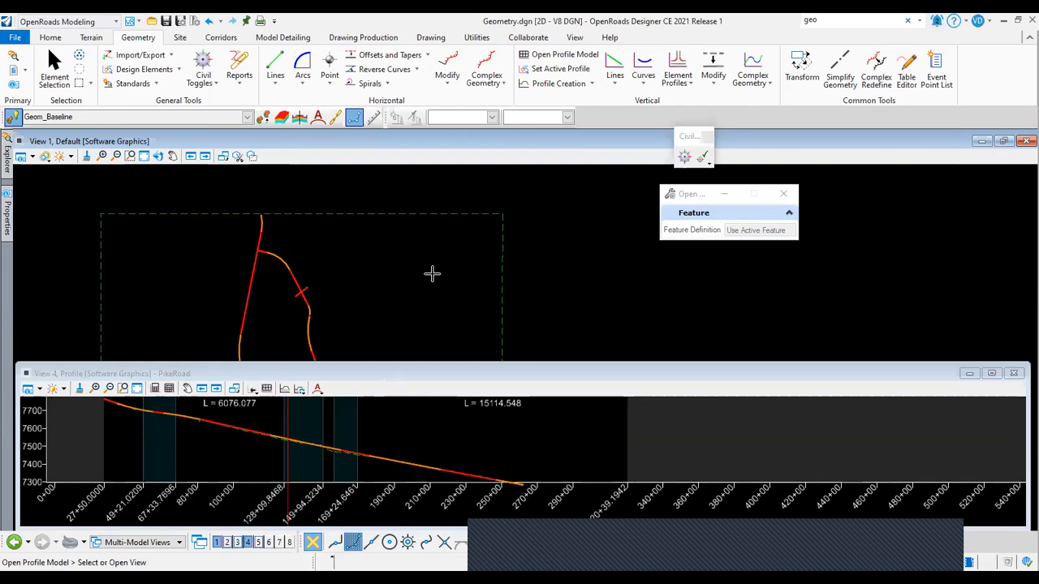
click(395, 245)
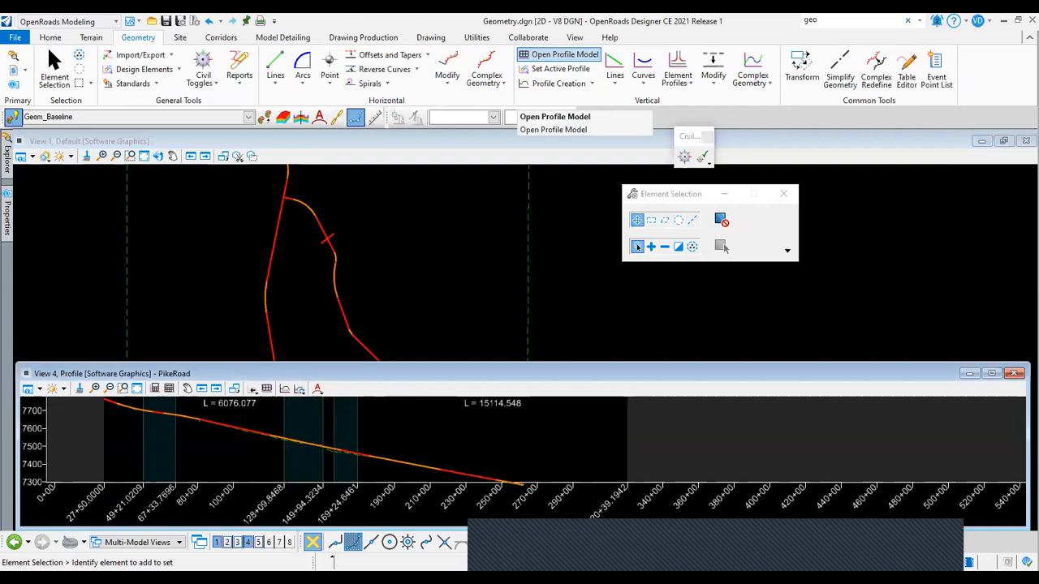
click(337, 275)
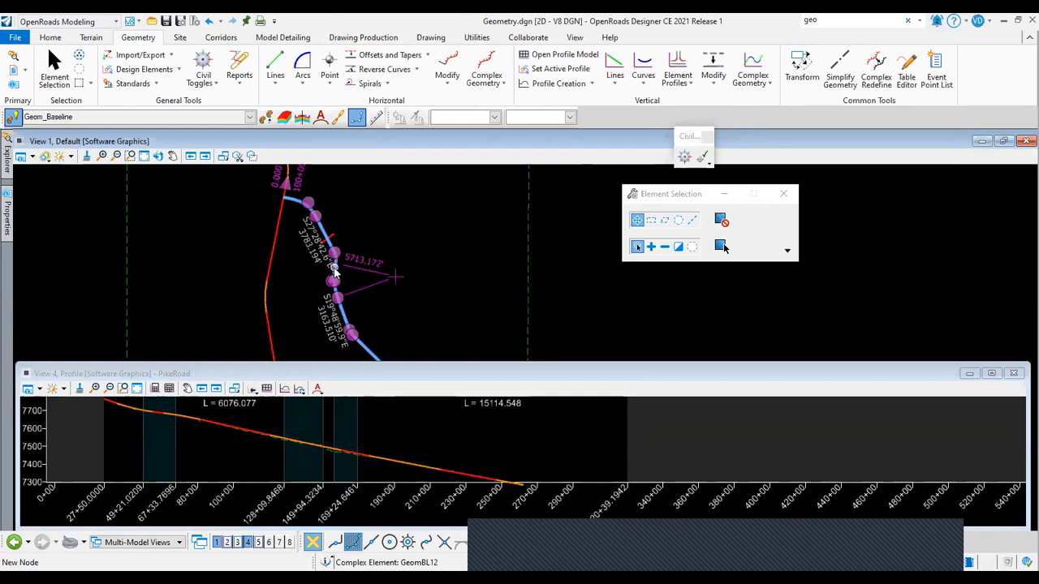
mouse_move(373, 265)
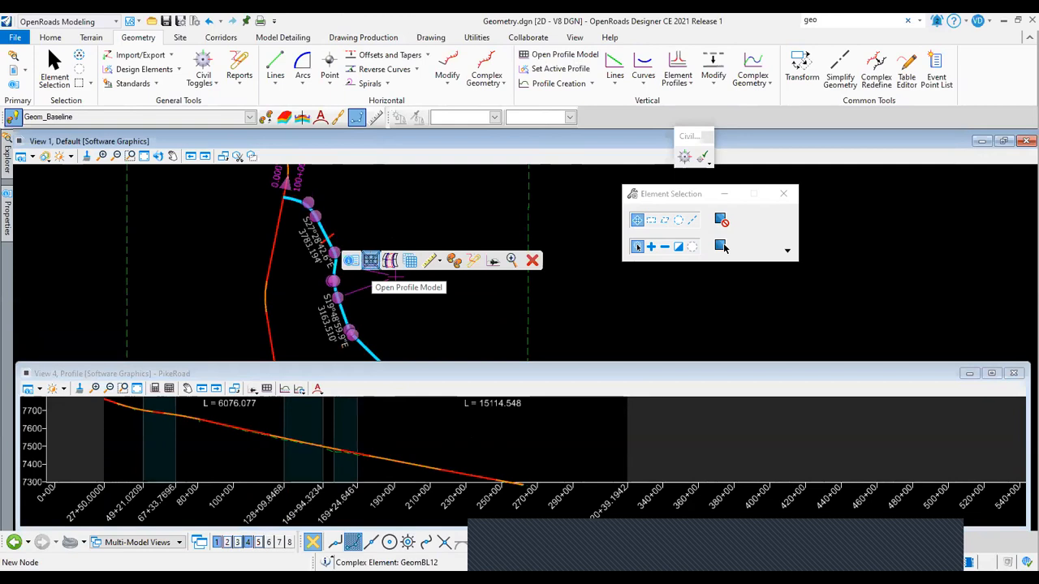
click(372, 263)
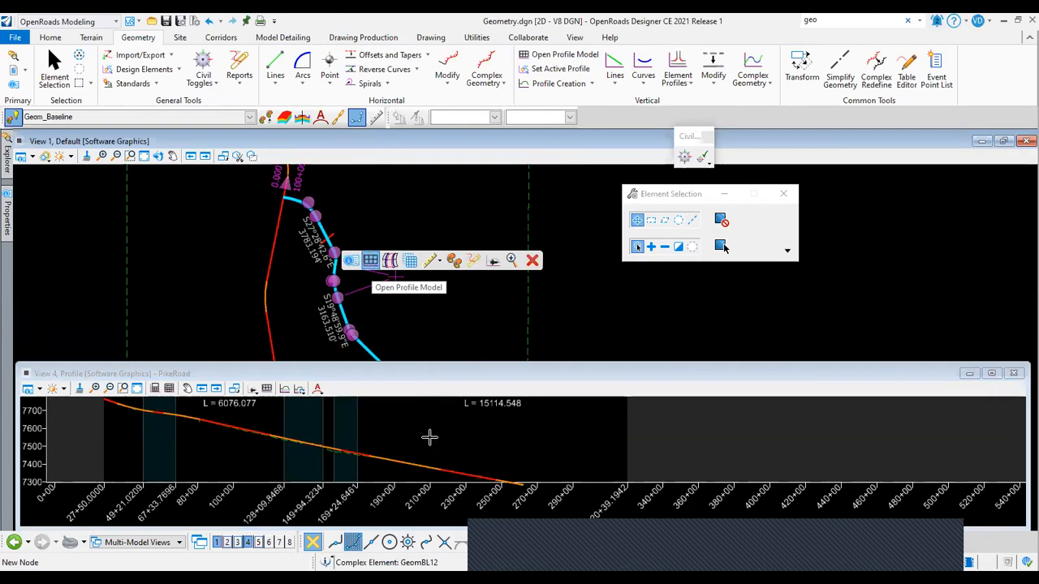
click(429, 439)
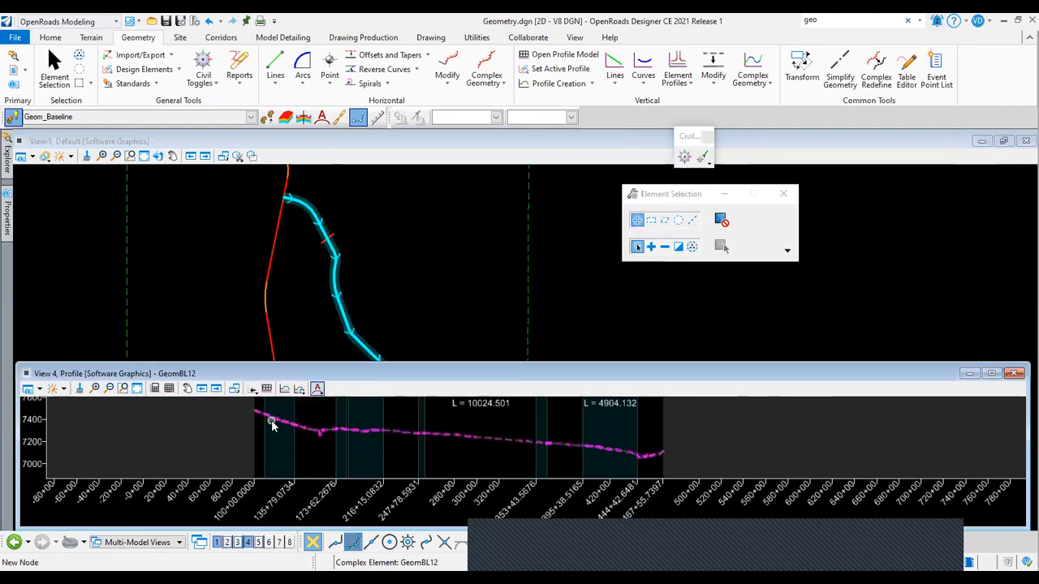
Examine GeomBL12's ground profile around the narrow dip near station 158+00 and enlarge the View 4 window upward.
scroll(274, 422, up, 1)
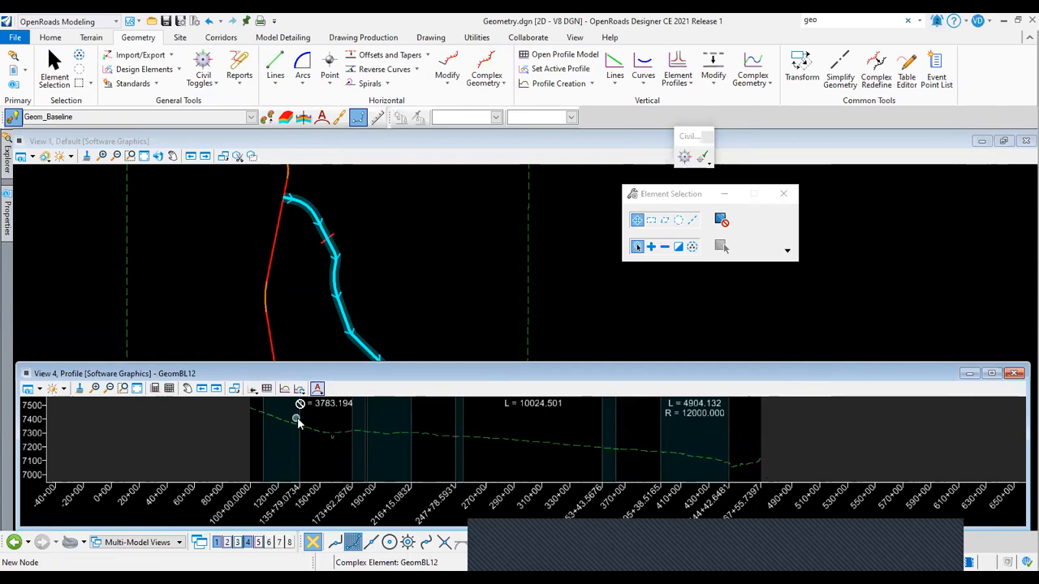
scroll(315, 425, up, 1)
scroll(315, 425, up, 1)
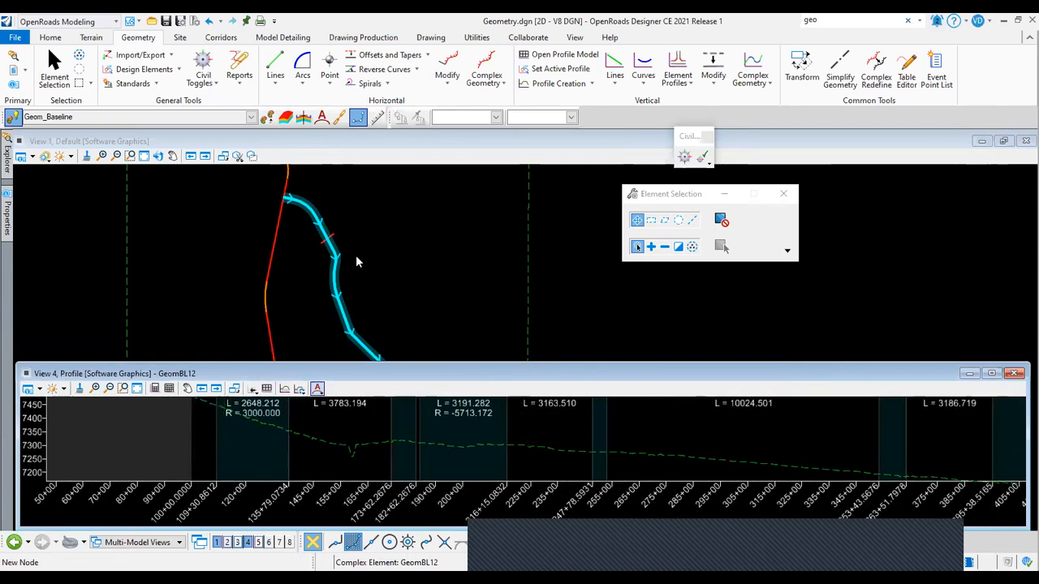
scroll(326, 241, up, 2)
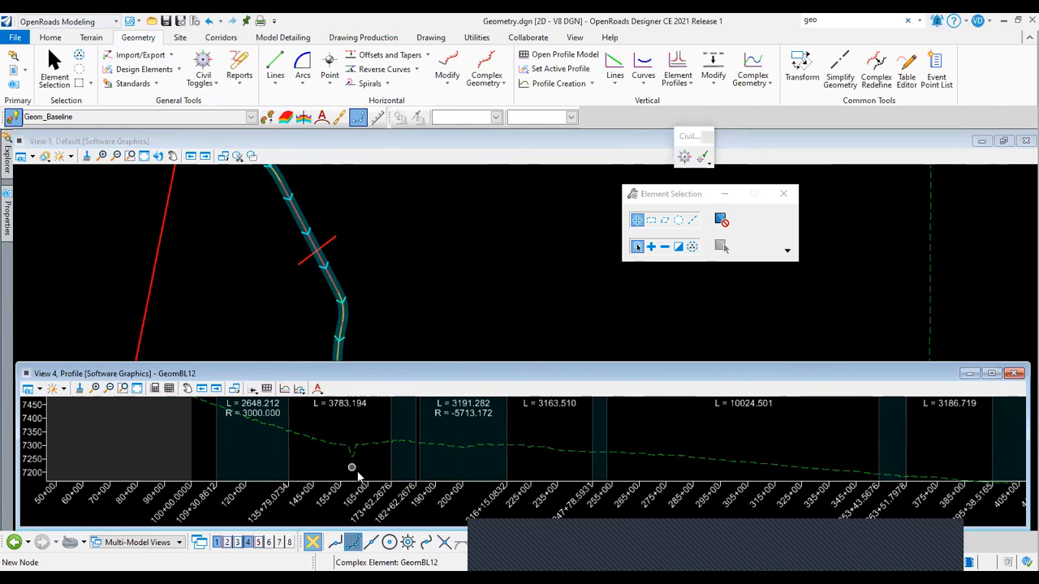
scroll(352, 428, up, 3)
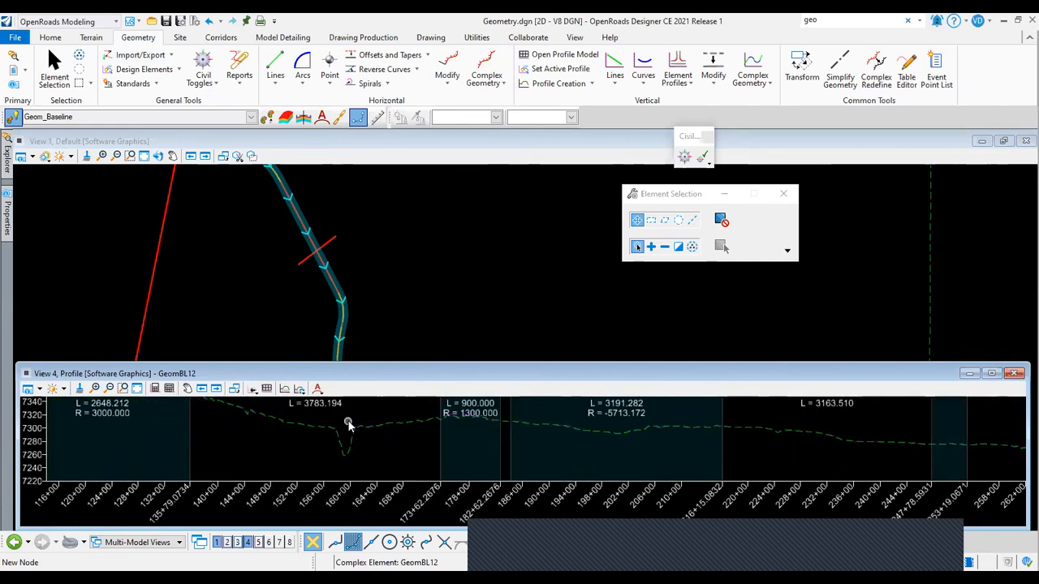
scroll(348, 423, down, 3)
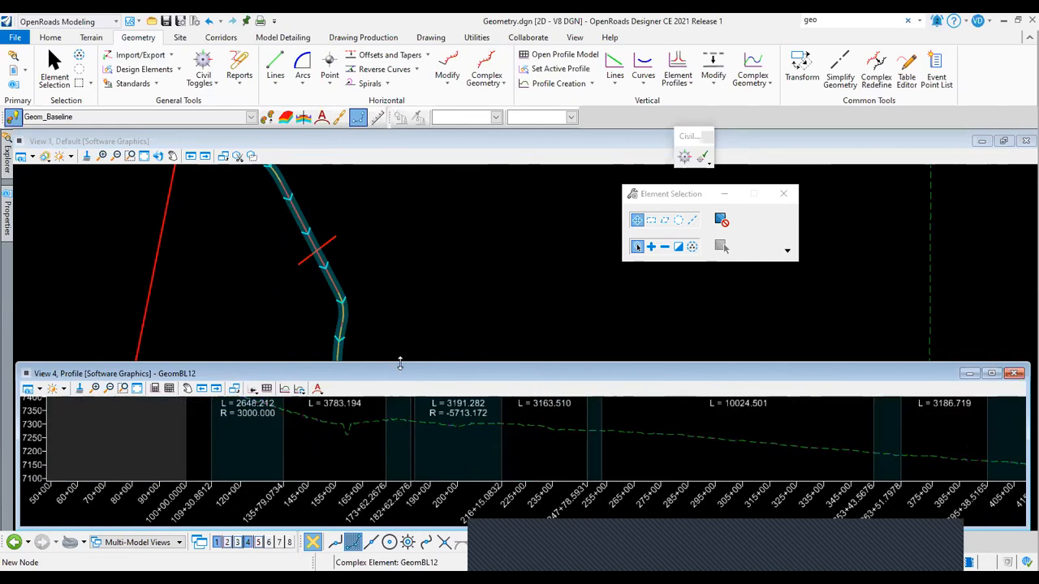
drag(399, 364, 382, 244)
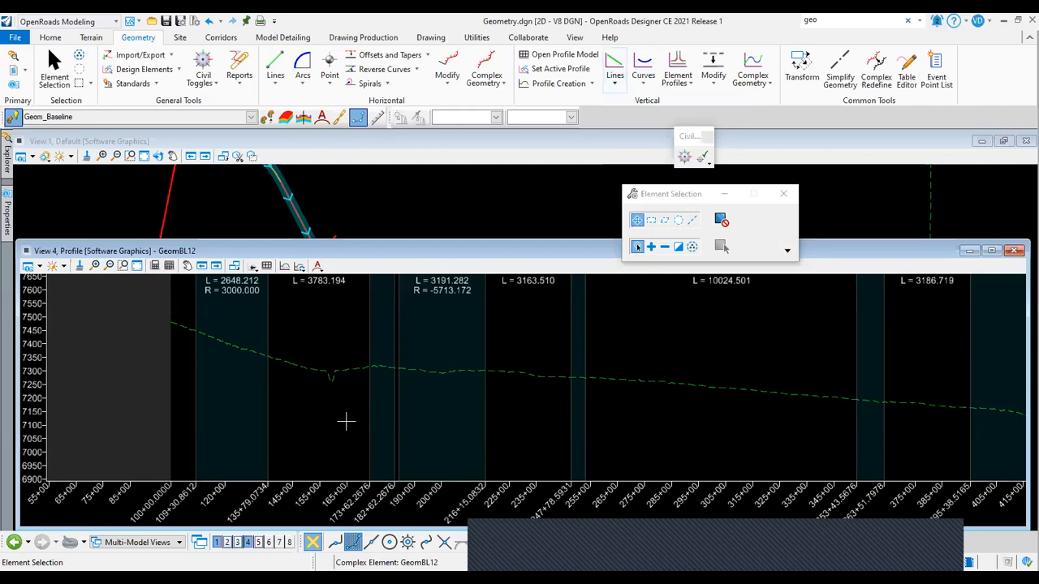
middle_drag(167, 331, 173, 360)
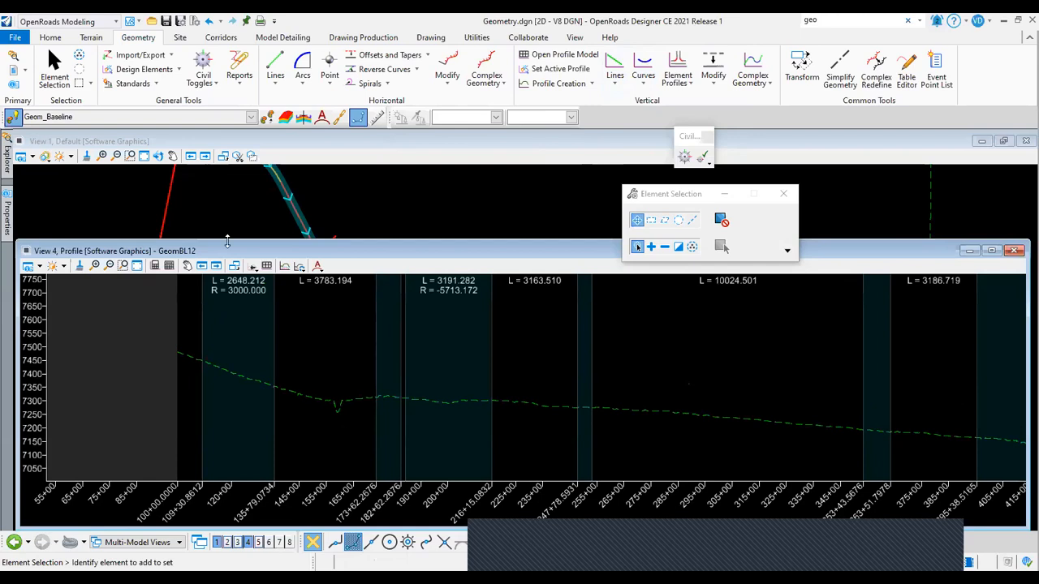
Create a 3D cut by corners around the start of the GeomBL12 profile, from about station 98+00 to 104+50.
scroll(207, 211, down, 3)
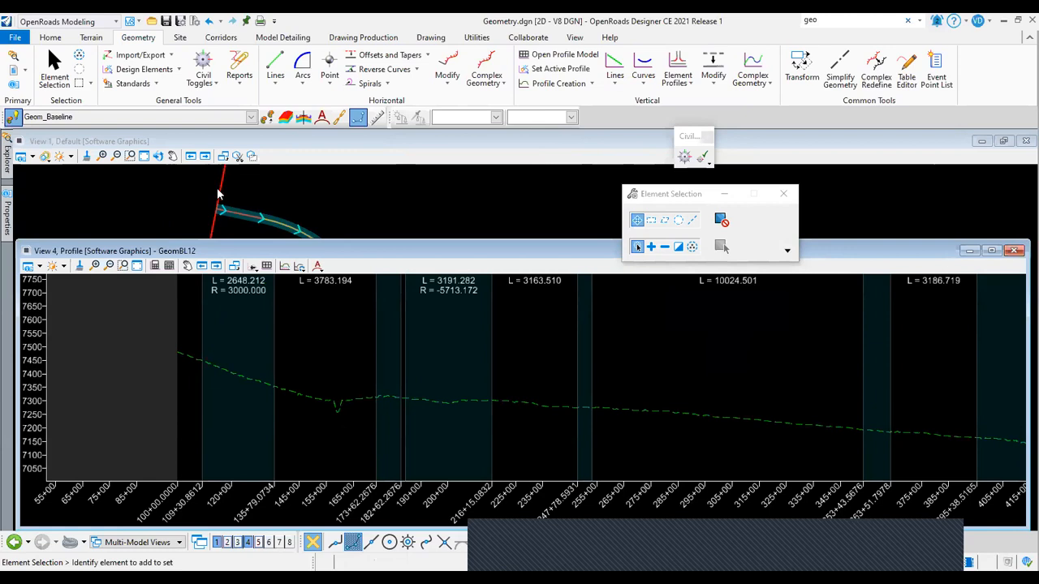
scroll(171, 360, up, 4)
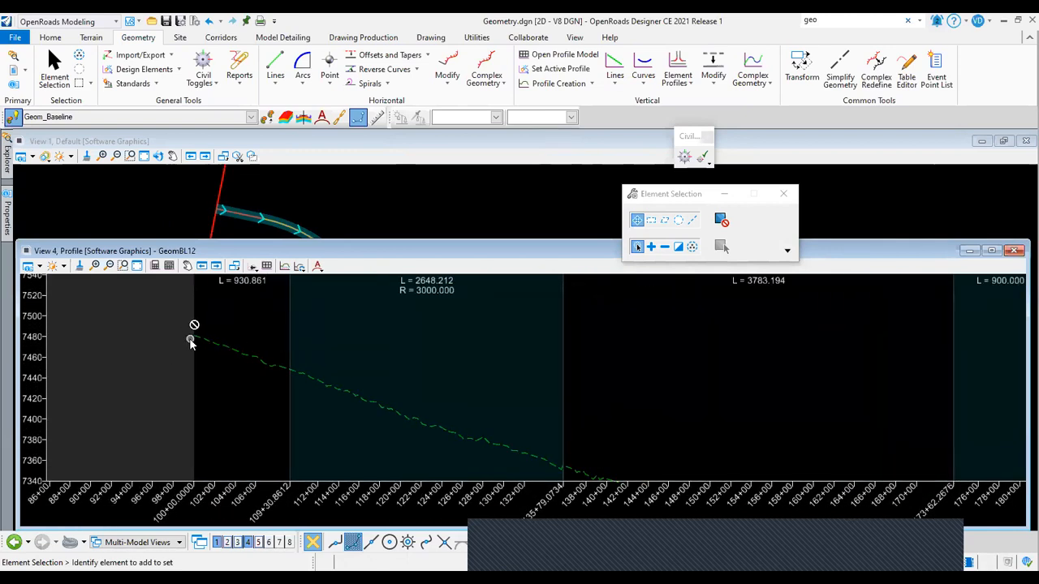
click(284, 268)
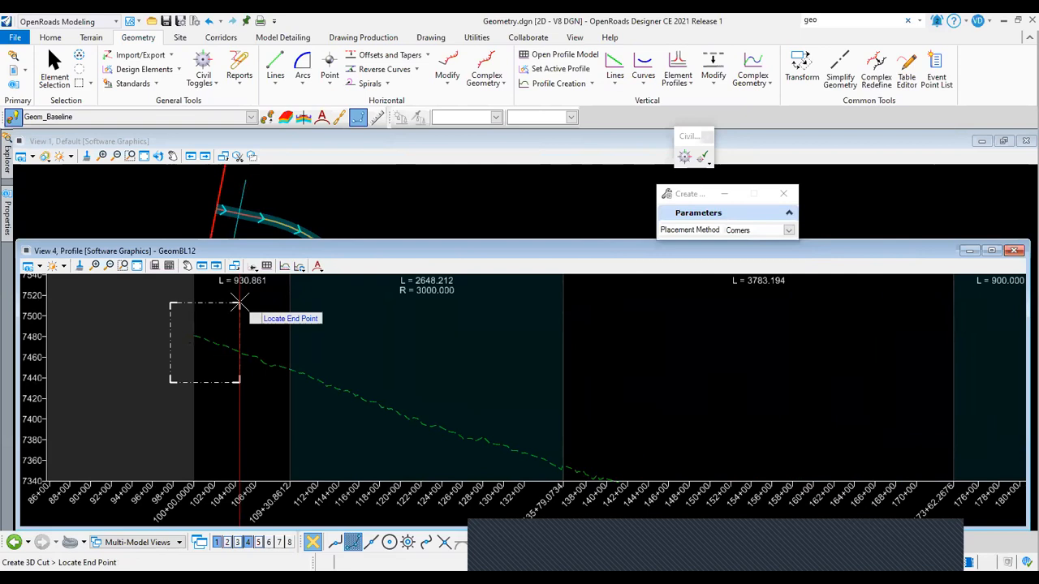
click(239, 302)
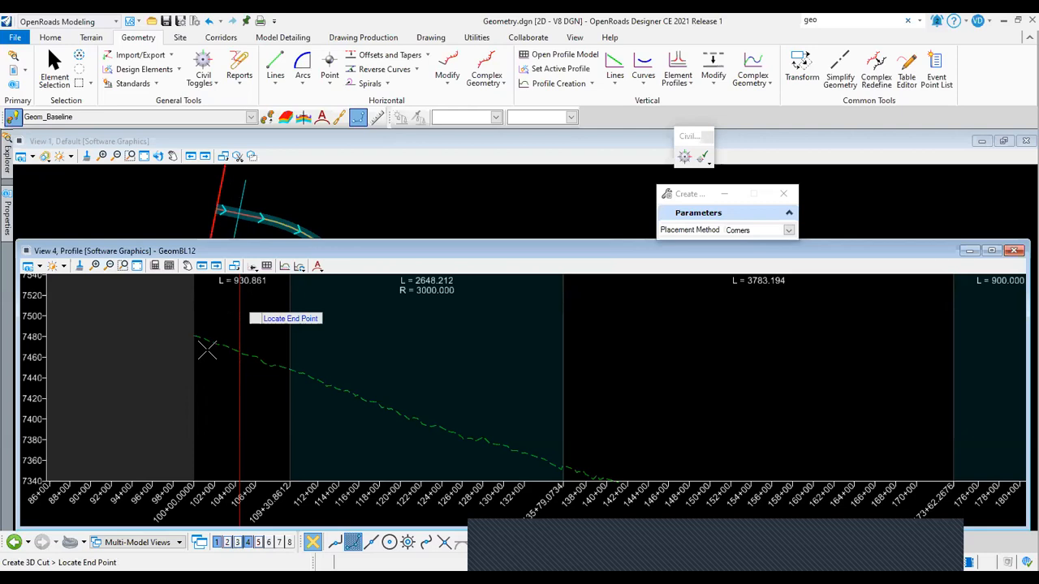
Inspect the existing road's cut section and the terrain around station 100+00 in the profile view.
scroll(190, 337, up, 6)
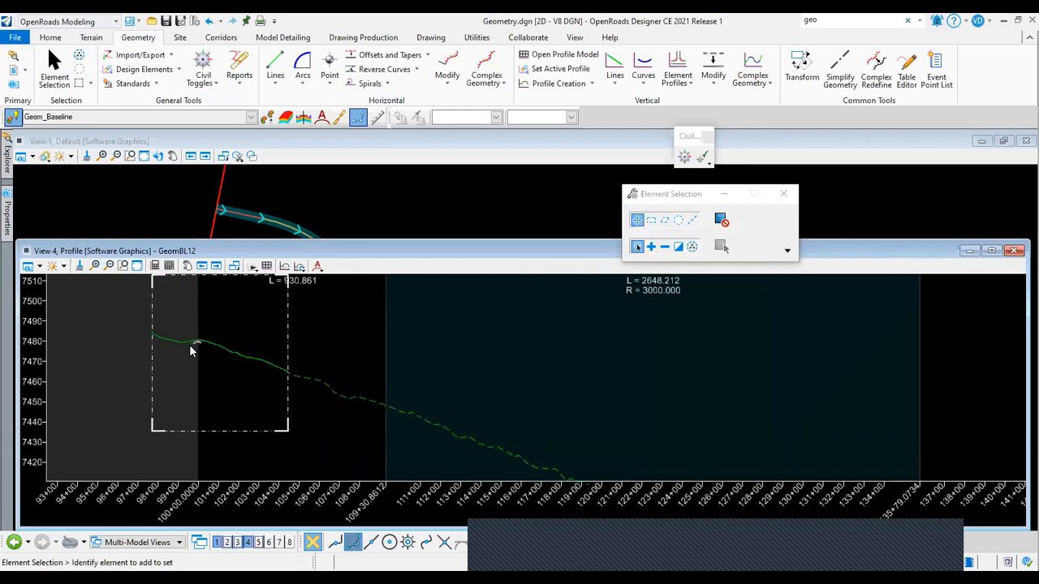
scroll(194, 349, up, 5)
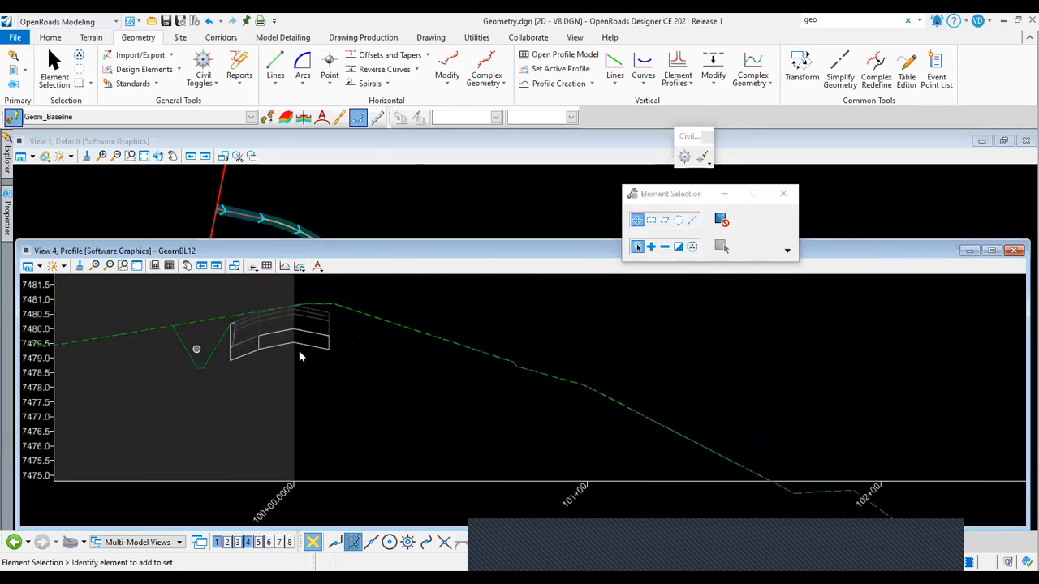
middle_drag(309, 342, 317, 377)
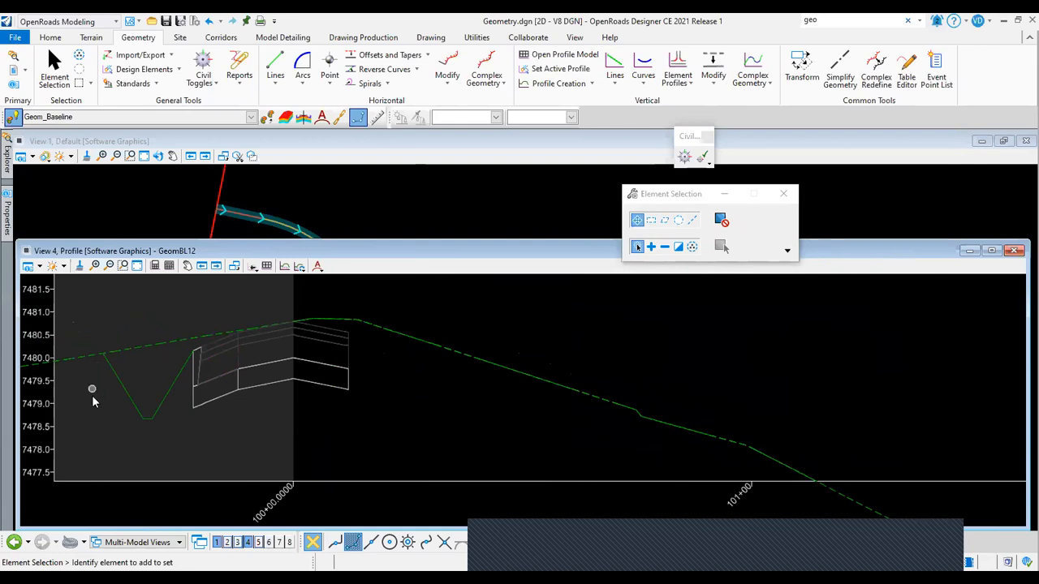
scroll(355, 360, down, 1)
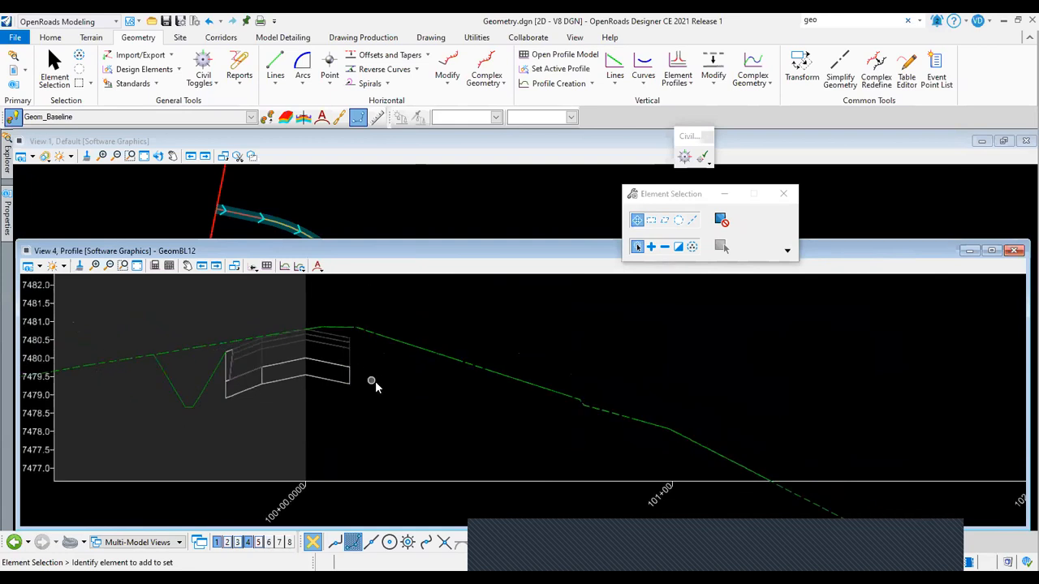
middle_drag(320, 319, 253, 273)
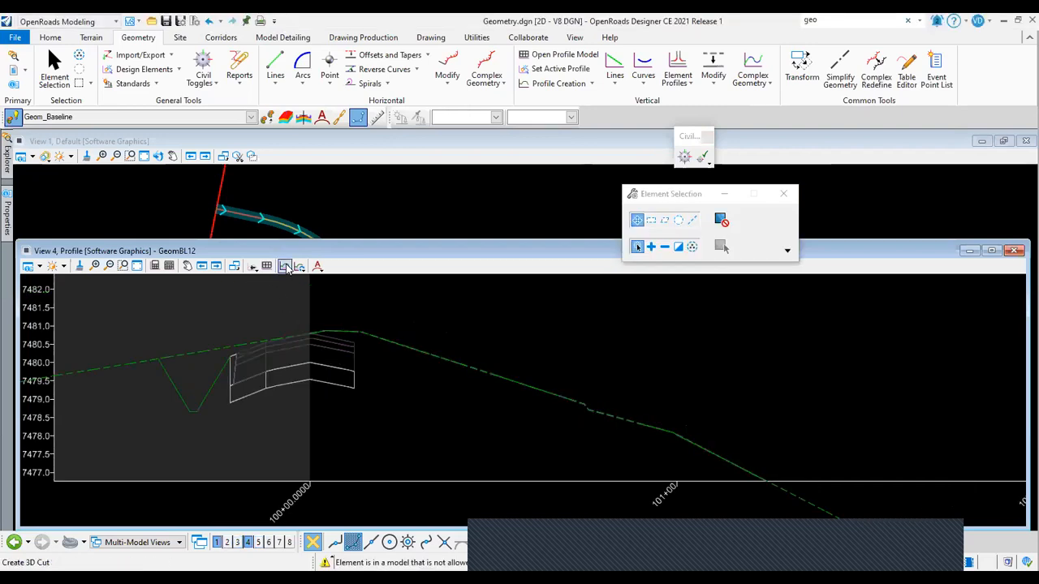
Delete the 3D cut volume around the start of the GeomBL12 profile.
scroll(355, 405, down, 5)
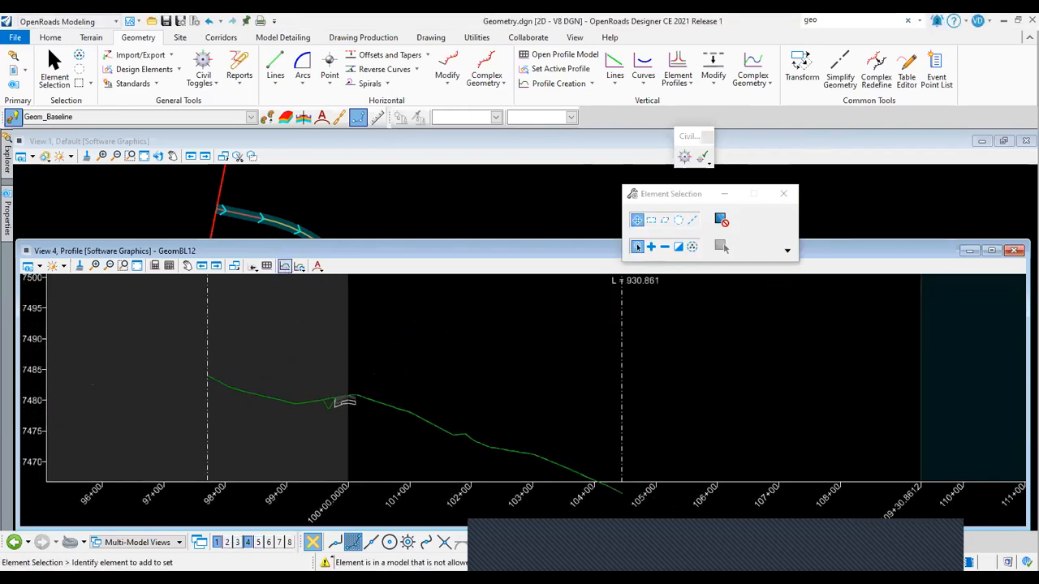
scroll(345, 402, down, 3)
click(465, 372)
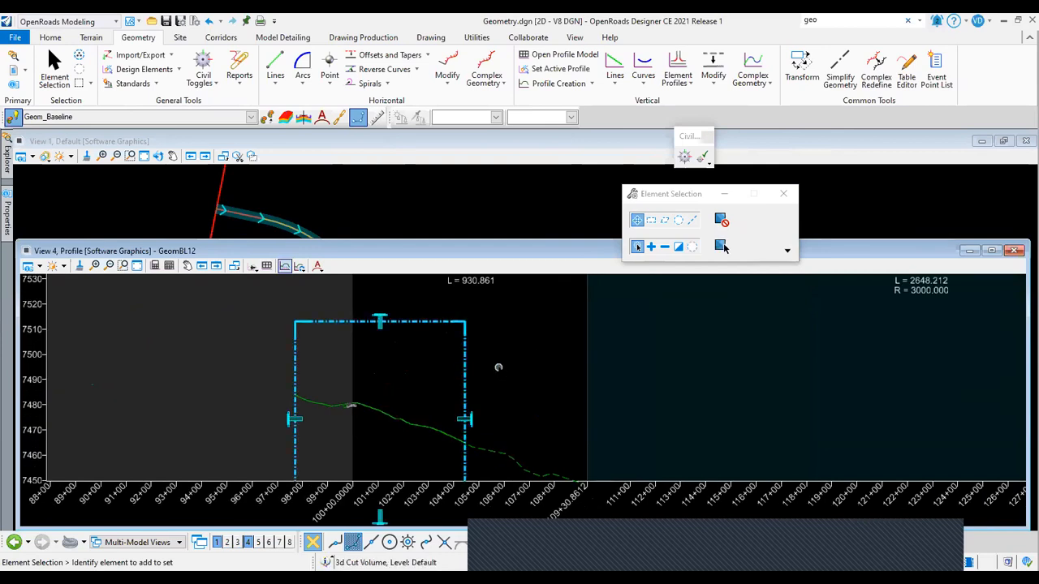
key(Delete)
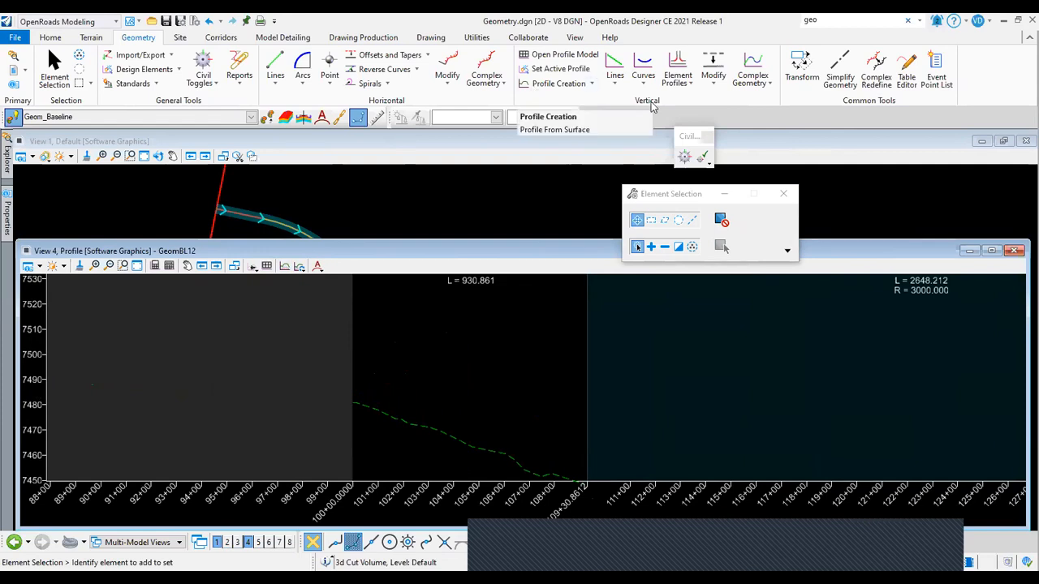
Look through the profile creation tools and the profile model's reference list, and close the list.
click(591, 84)
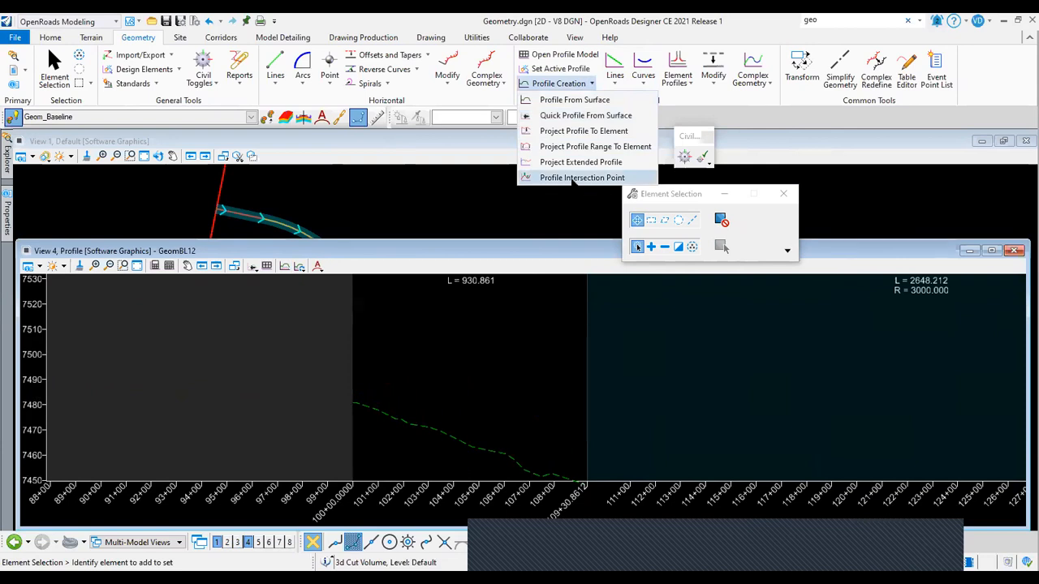
click(139, 38)
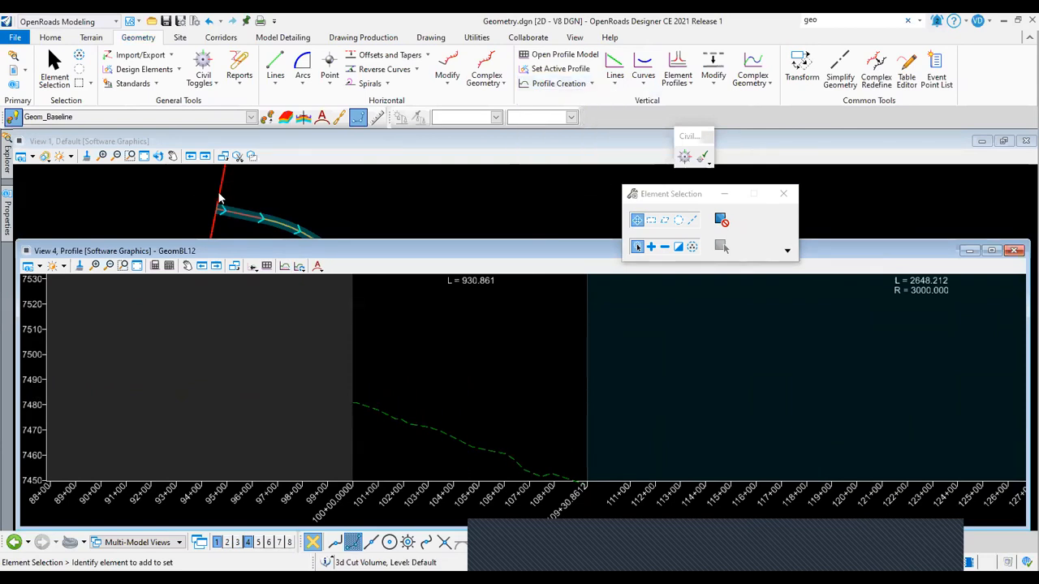
click(13, 72)
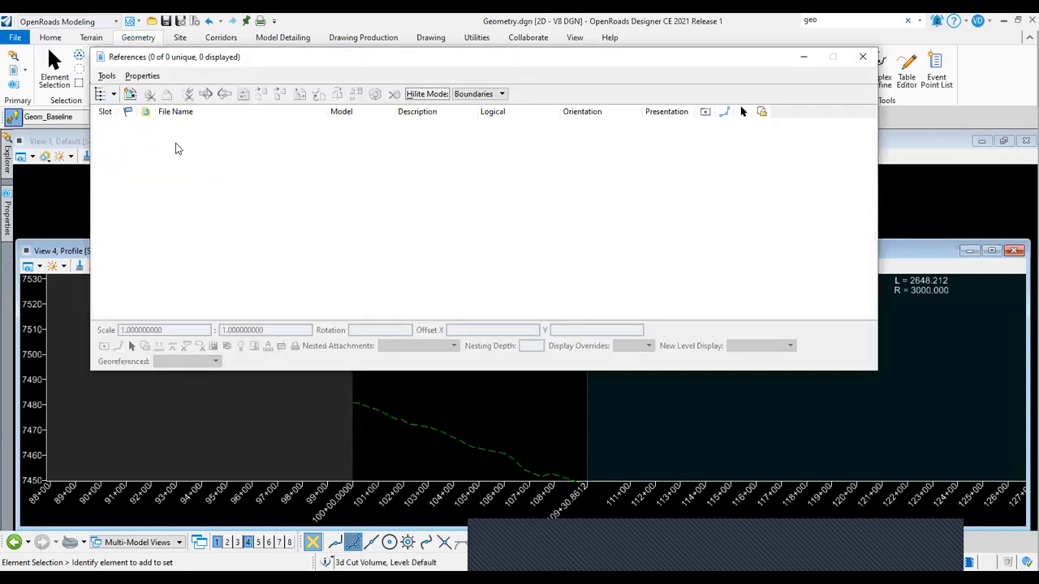
click(862, 58)
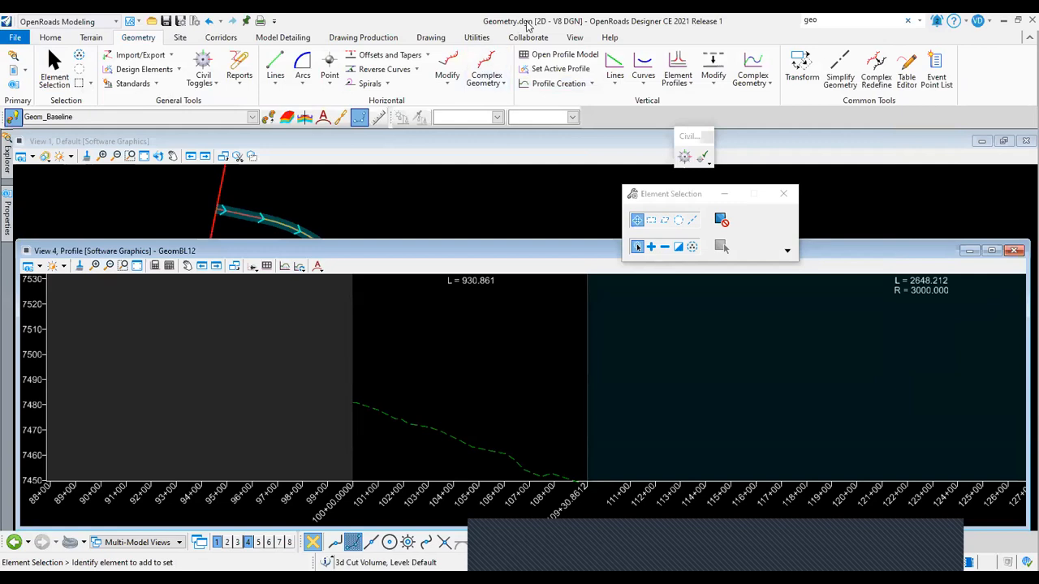
Turn on the display of the Corridor-MtnHwy.dgn reference in View 1's plan.
scroll(271, 191, down, 6)
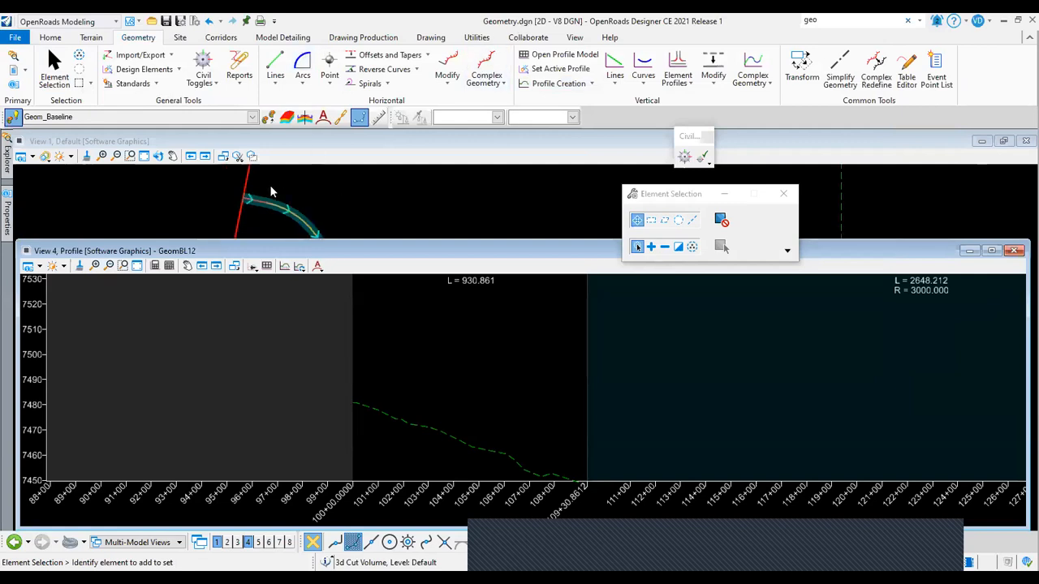
click(452, 197)
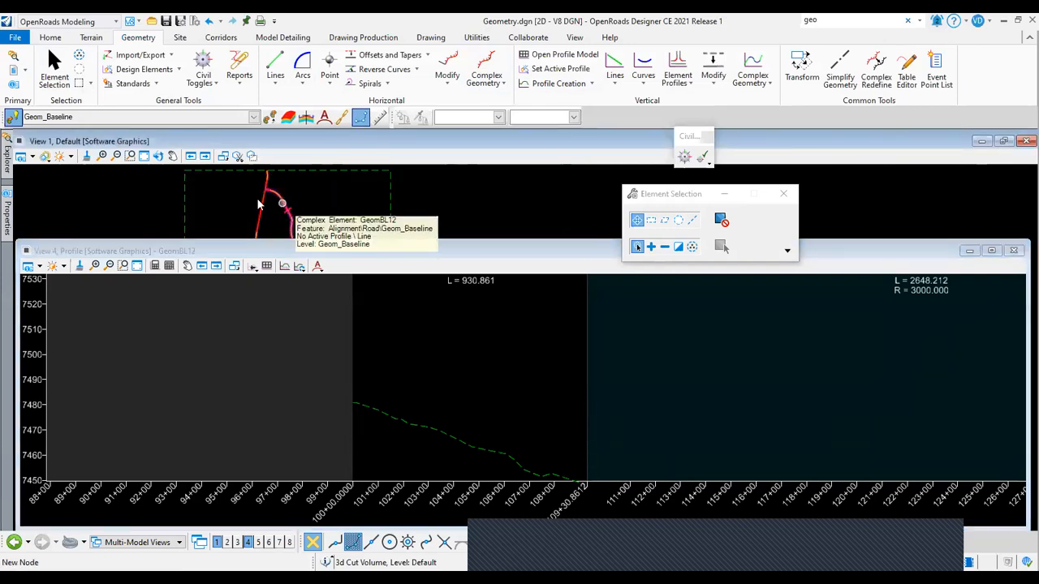
scroll(284, 207, up, 1)
scroll(283, 208, down, 2)
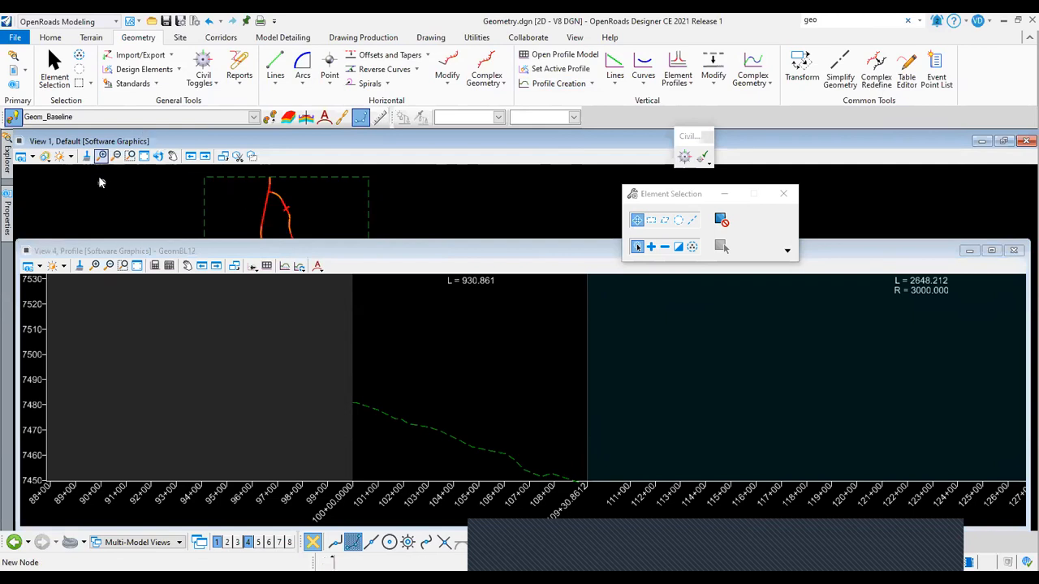
click(14, 75)
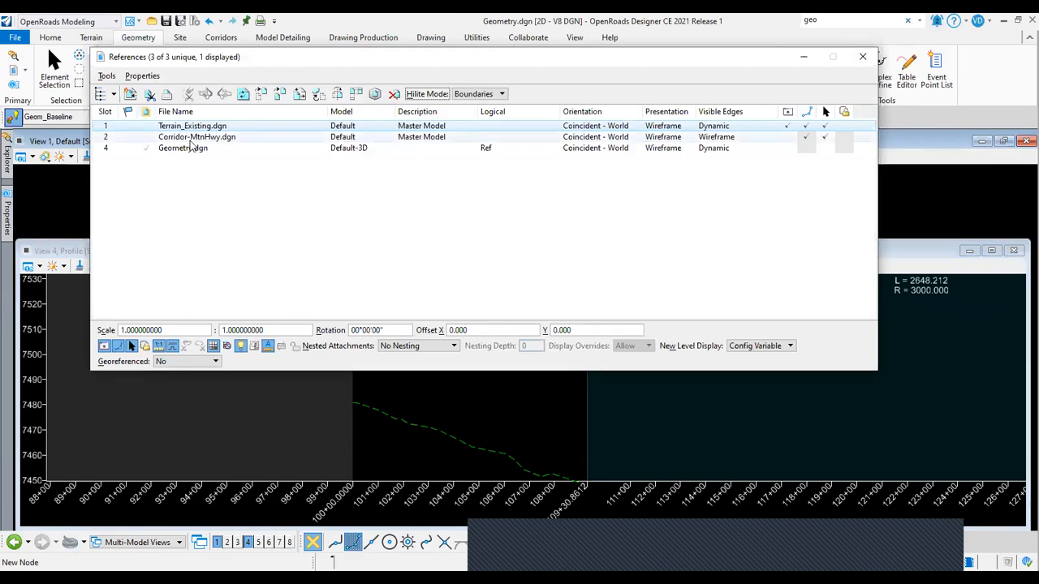
click(192, 138)
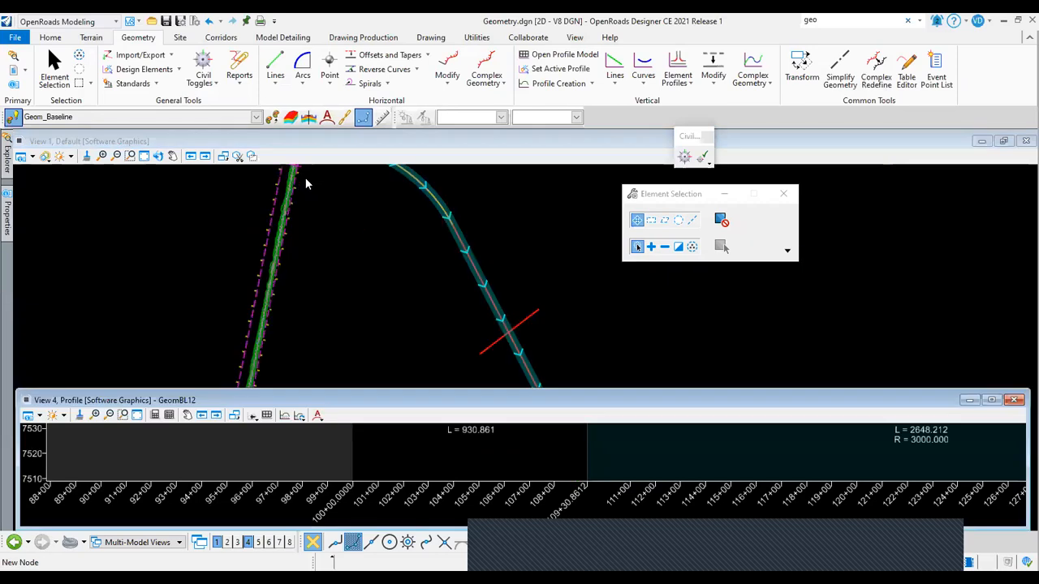
Examine in plan where the GeomBL12 baseline starts relative to the existing road's centreline and pavement edges.
scroll(290, 261, up, 8)
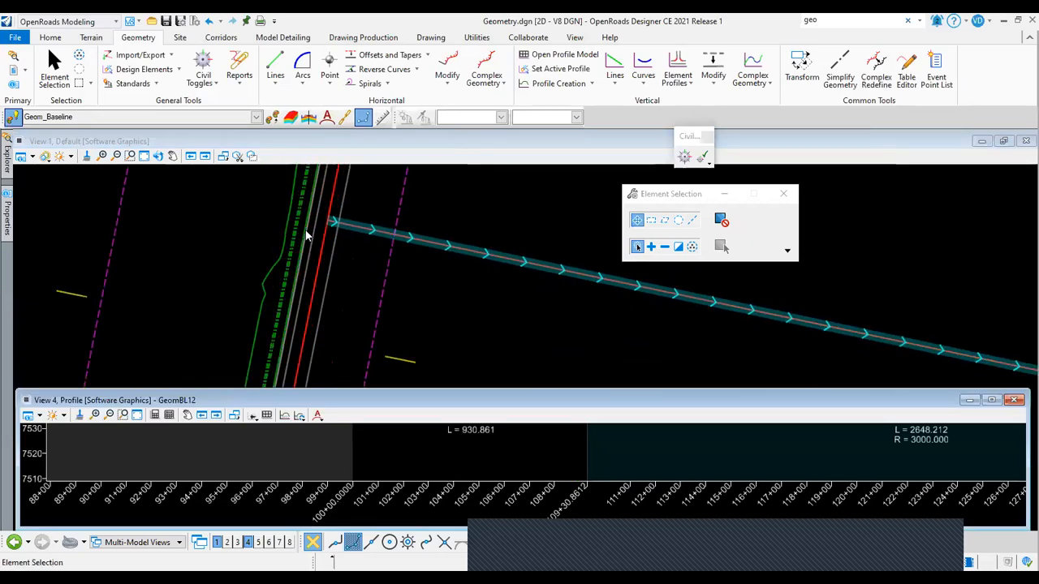
scroll(365, 218, up, 1)
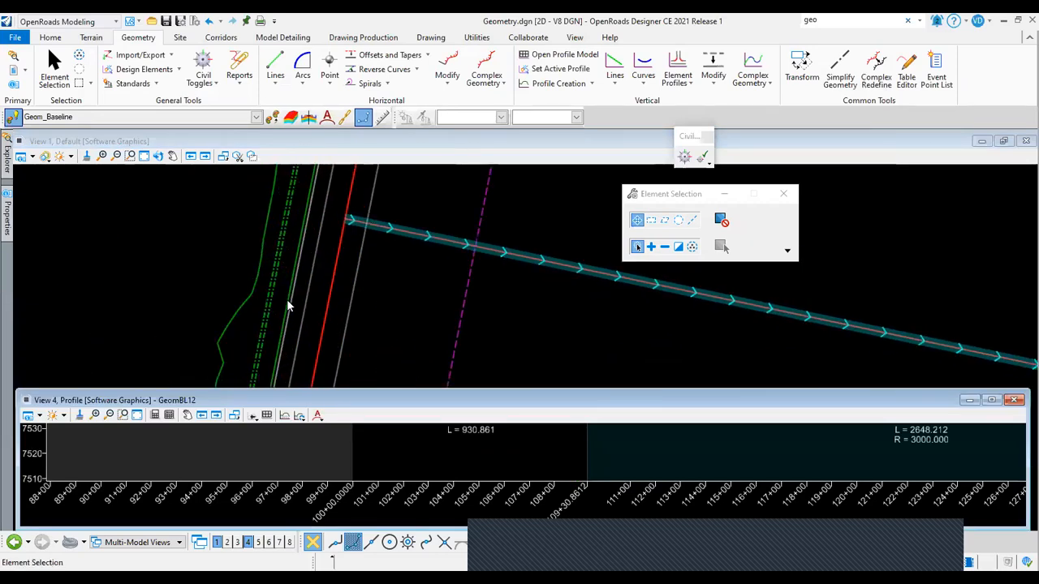
middle_drag(331, 229, 296, 315)
scroll(296, 314, down, 3)
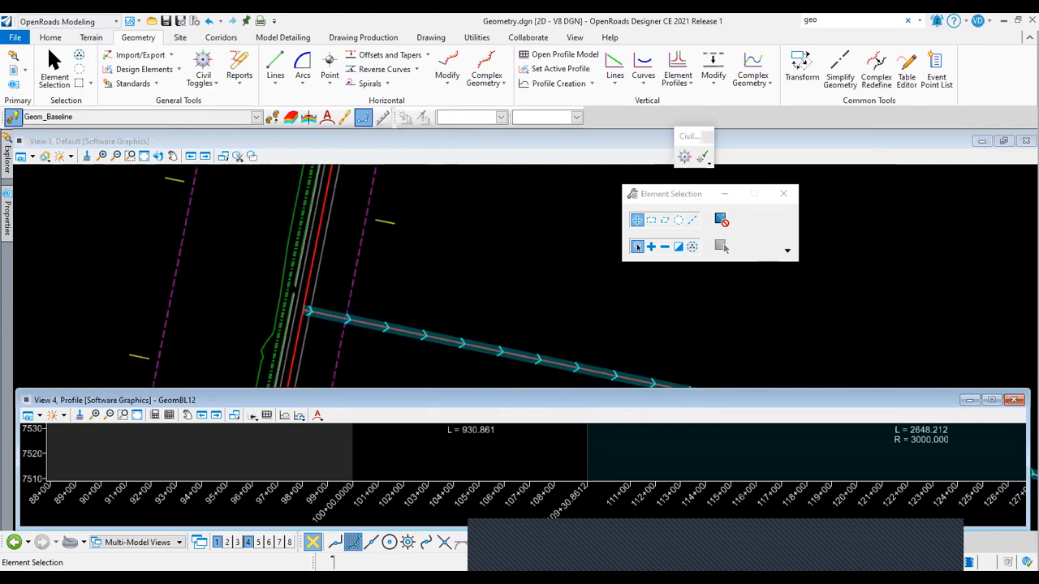
scroll(327, 299, down, 2)
scroll(325, 300, up, 3)
scroll(337, 328, down, 3)
scroll(337, 343, up, 7)
scroll(265, 192, down, 2)
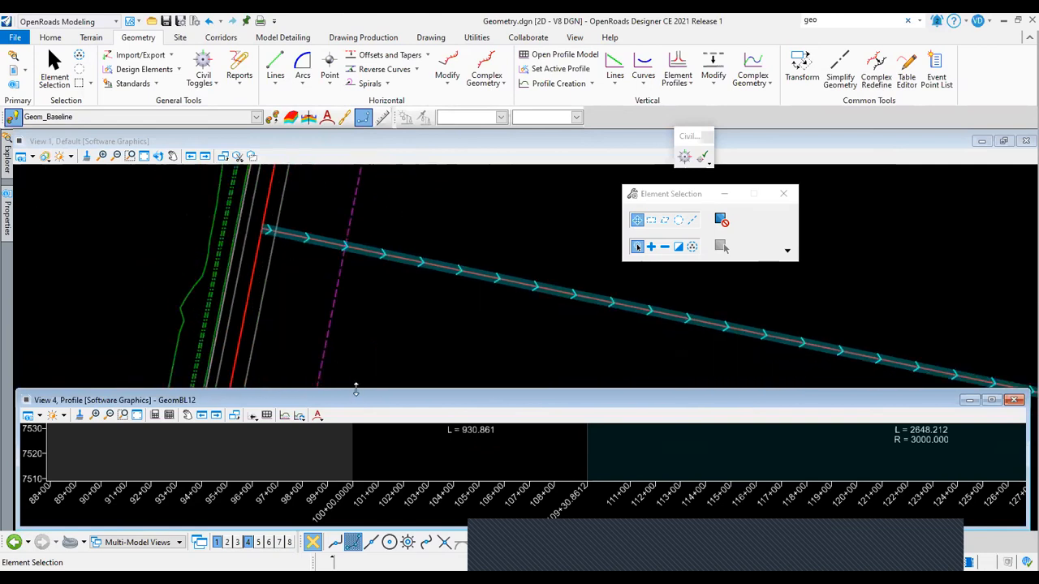
Place a profile intersection point in GeomBL12's profile where the existing road's centreline crosses it at station 100+00.
scroll(311, 431, down, 1)
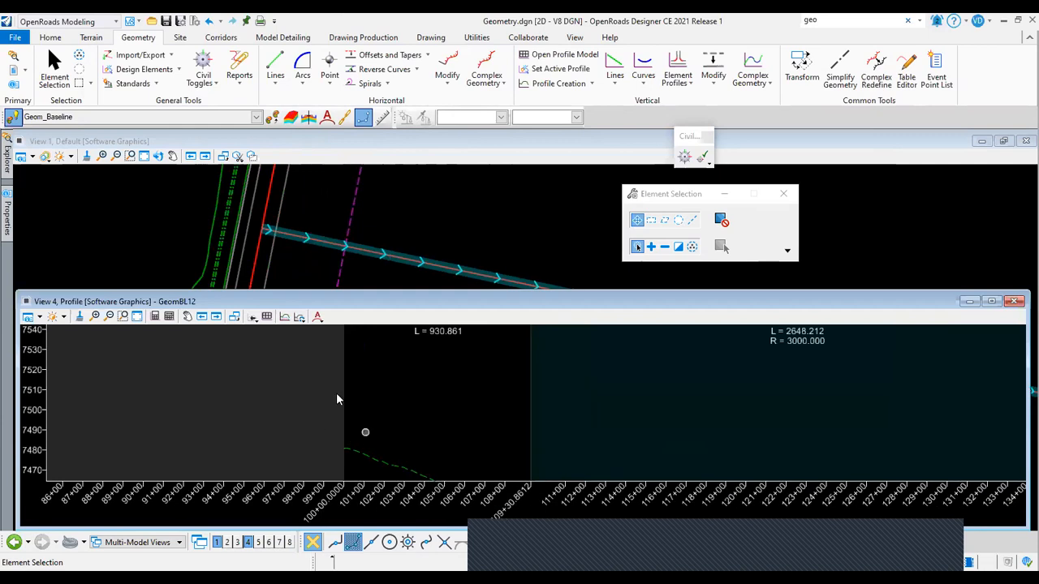
scroll(322, 401, up, 3)
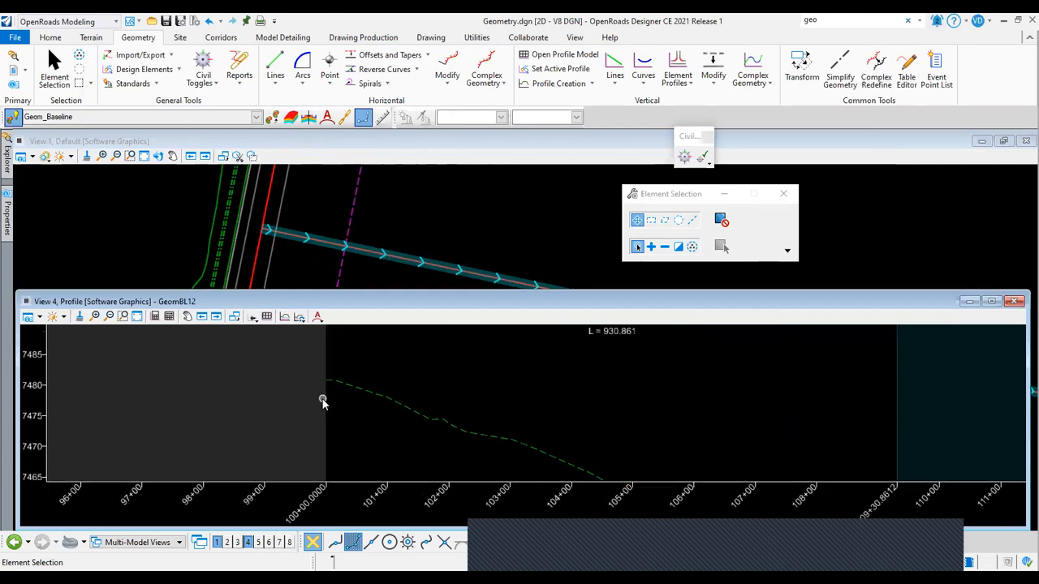
click(592, 84)
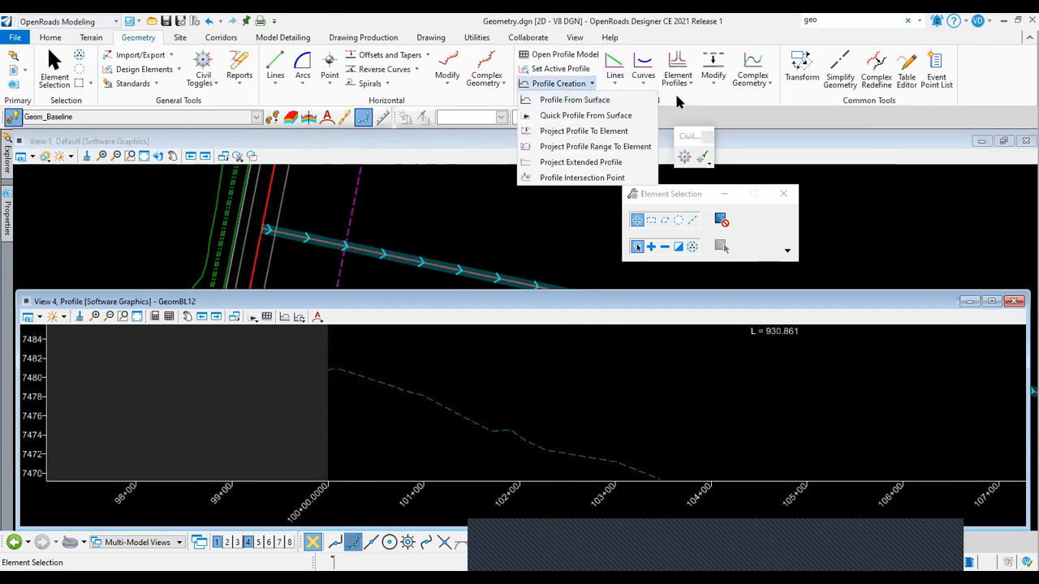
click(575, 177)
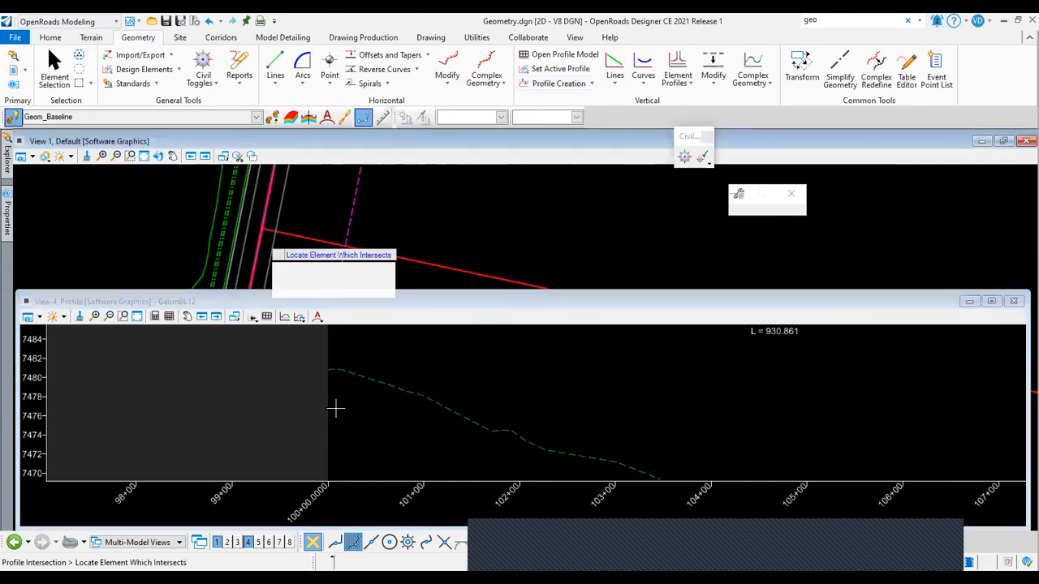
click(327, 358)
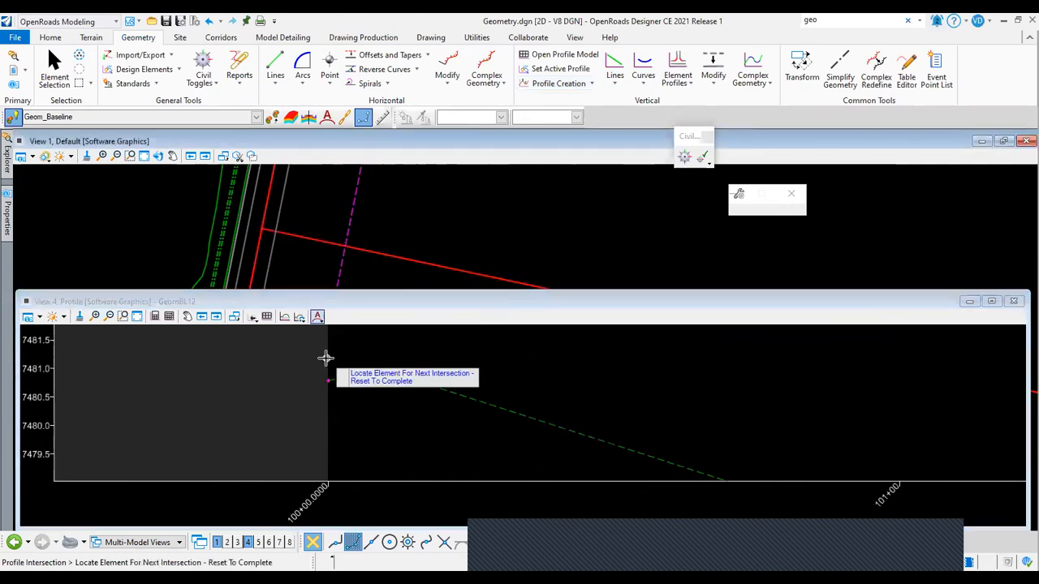
right_click(281, 236)
scroll(322, 389, down, 1)
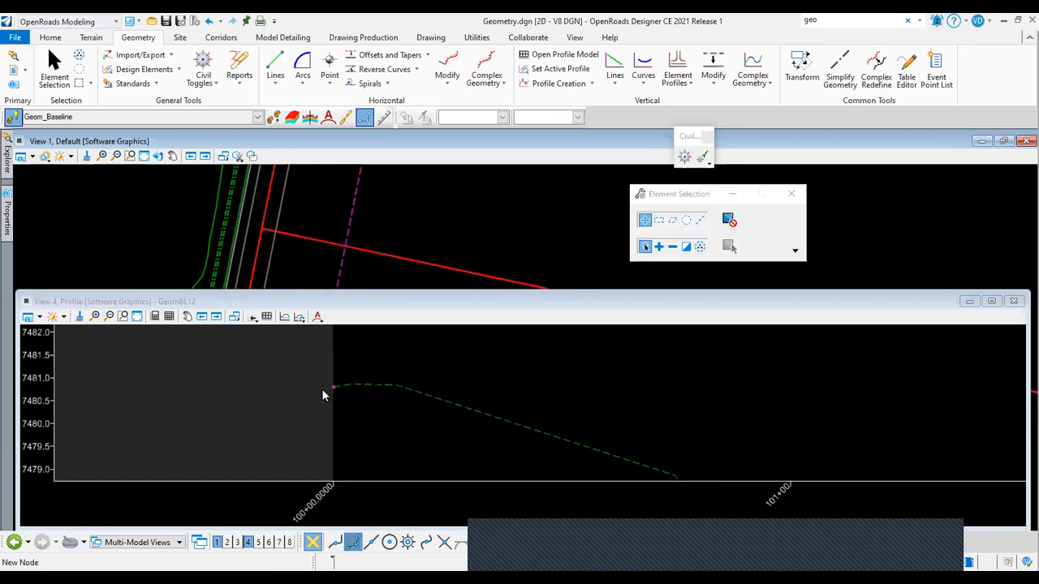
Place a second profile intersection point where the existing road's nearest pavement edge line crosses GeomBL12.
click(592, 85)
click(568, 175)
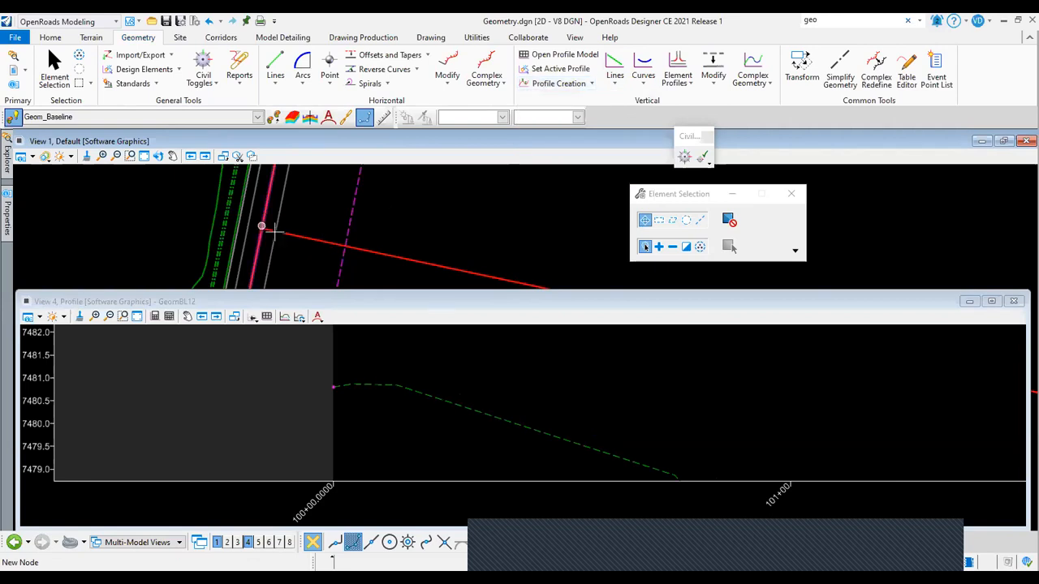
click(275, 235)
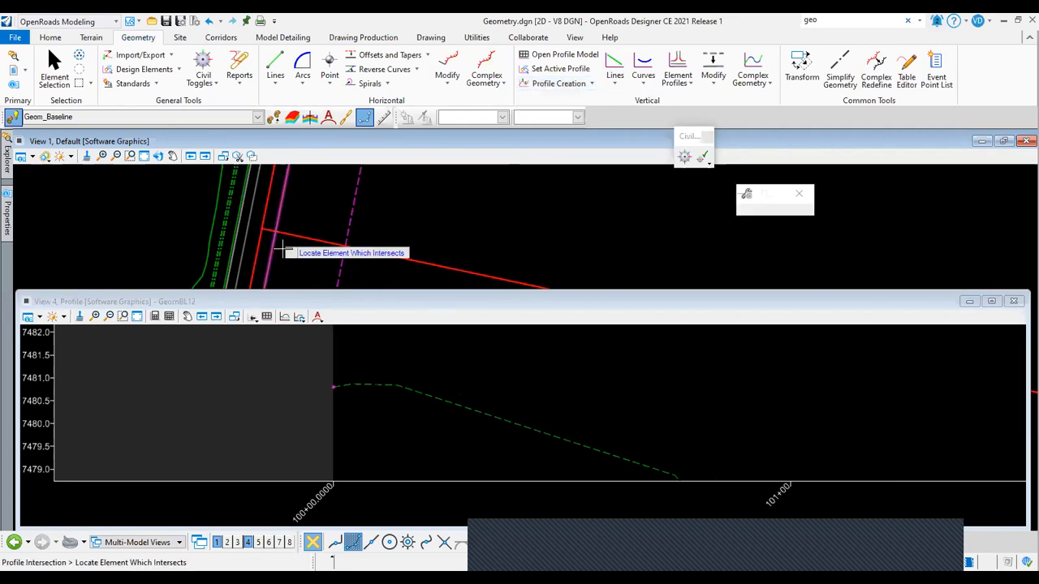
click(397, 416)
click(317, 316)
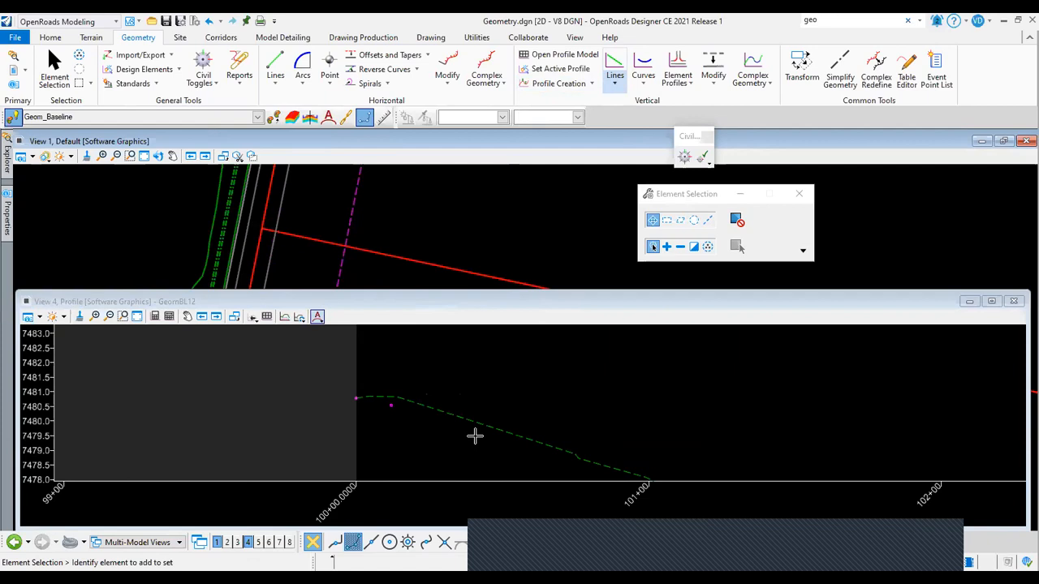
Try to draw a profile line between the two intersection points, about 11.67 ft long at about -2.27%.
scroll(398, 404, up, 4)
click(398, 404)
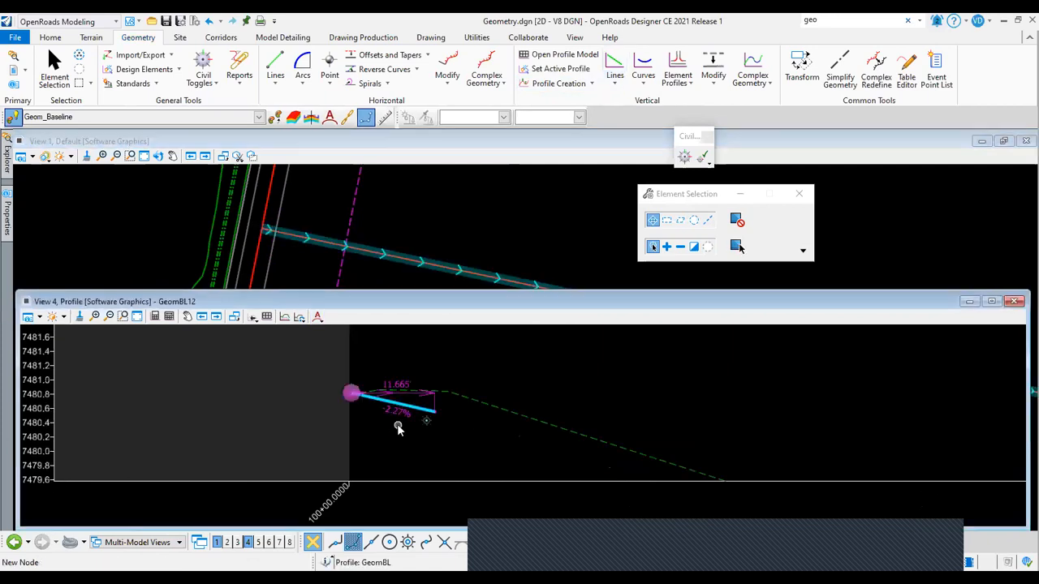
scroll(398, 423, up, 2)
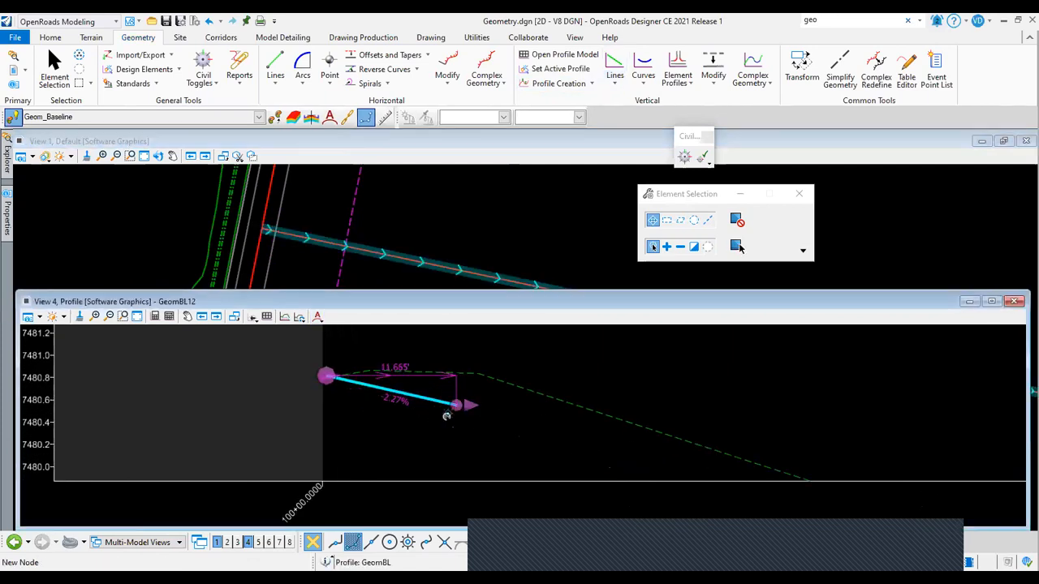
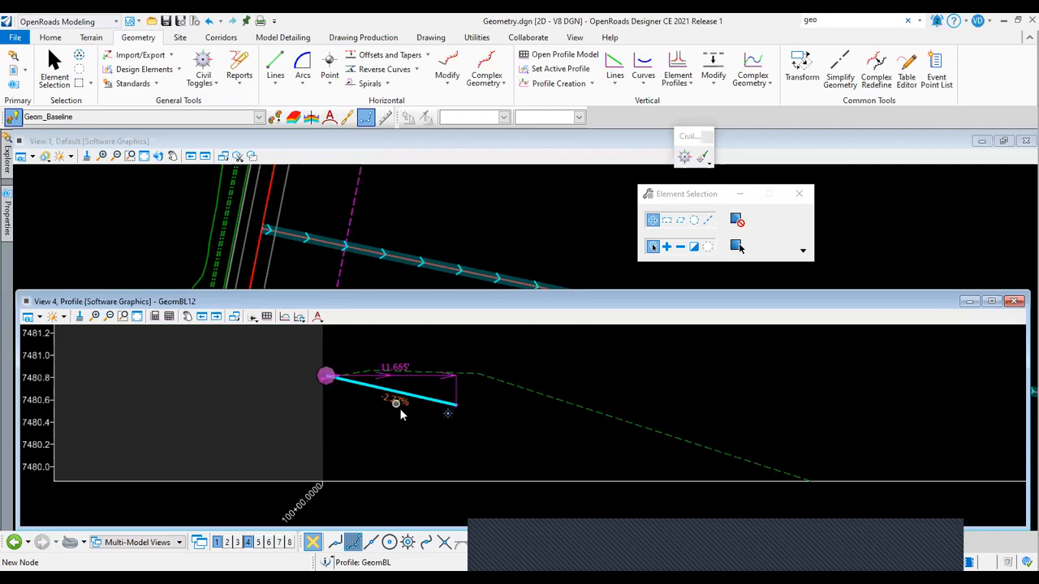
Check the profile line's start against the station 100+00 intersection point and delete the line.
click(394, 449)
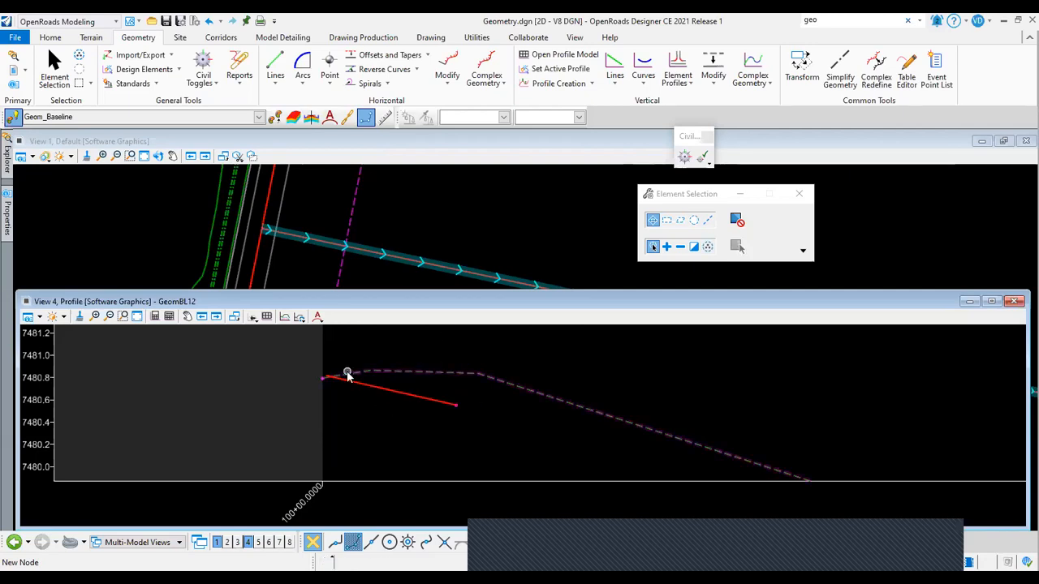
scroll(327, 400, up, 5)
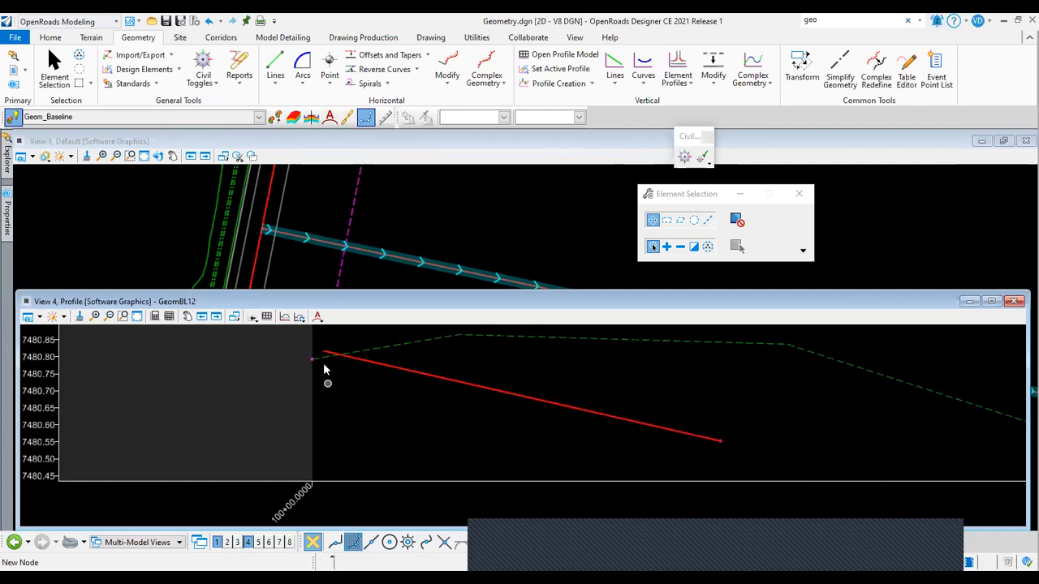
click(393, 372)
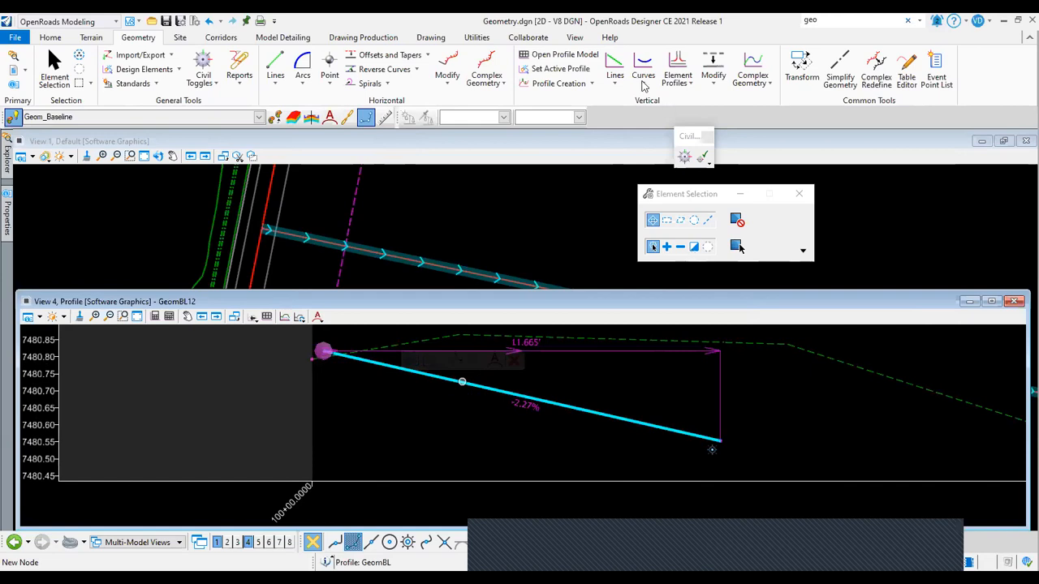
Draw a profile line from the station 100+00 intersection point to the pavement-edge point, about 12 ft long at -2.00%.
click(614, 75)
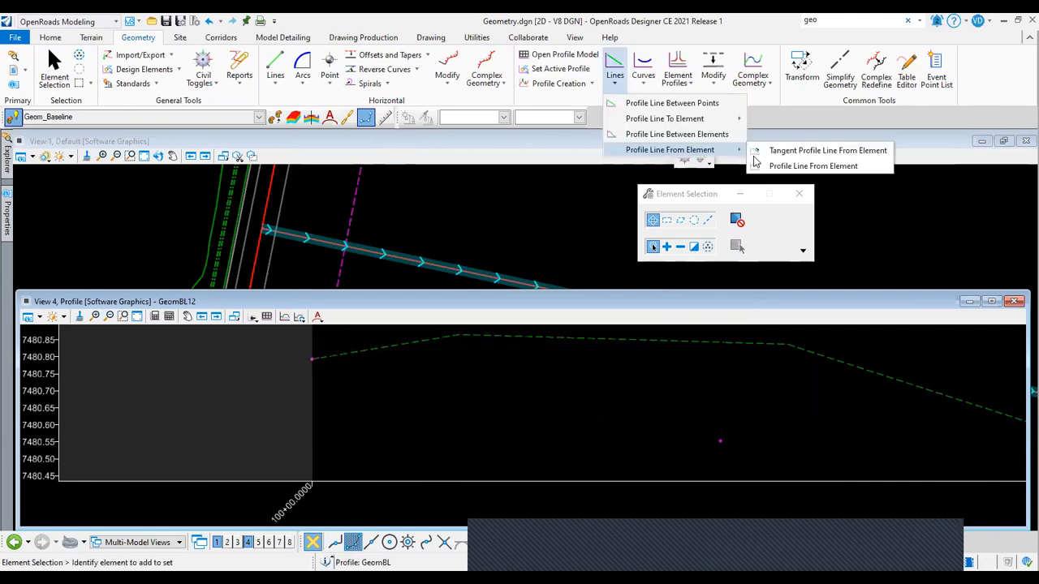
click(667, 105)
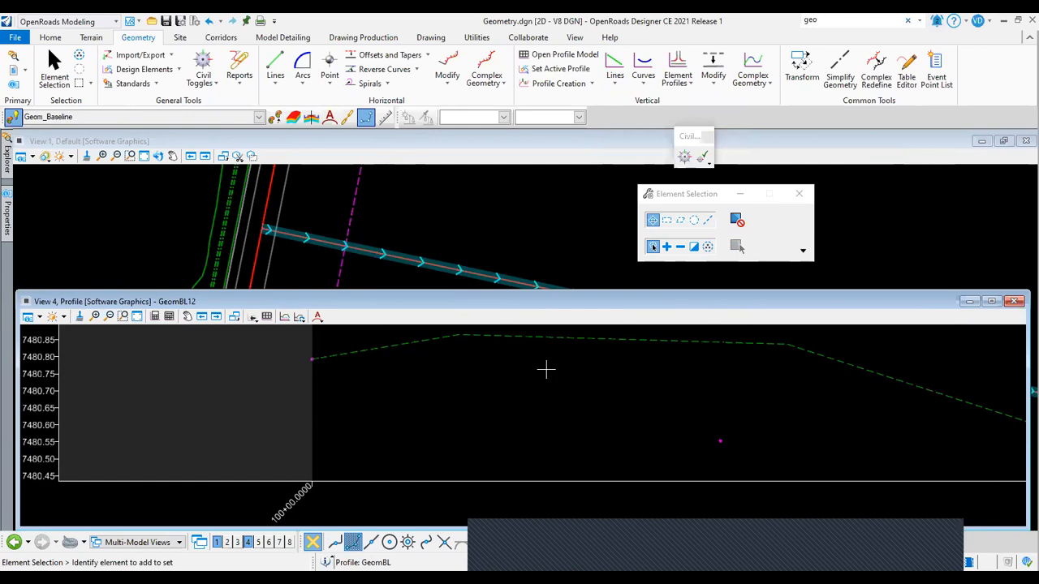
scroll(547, 373, down, 2)
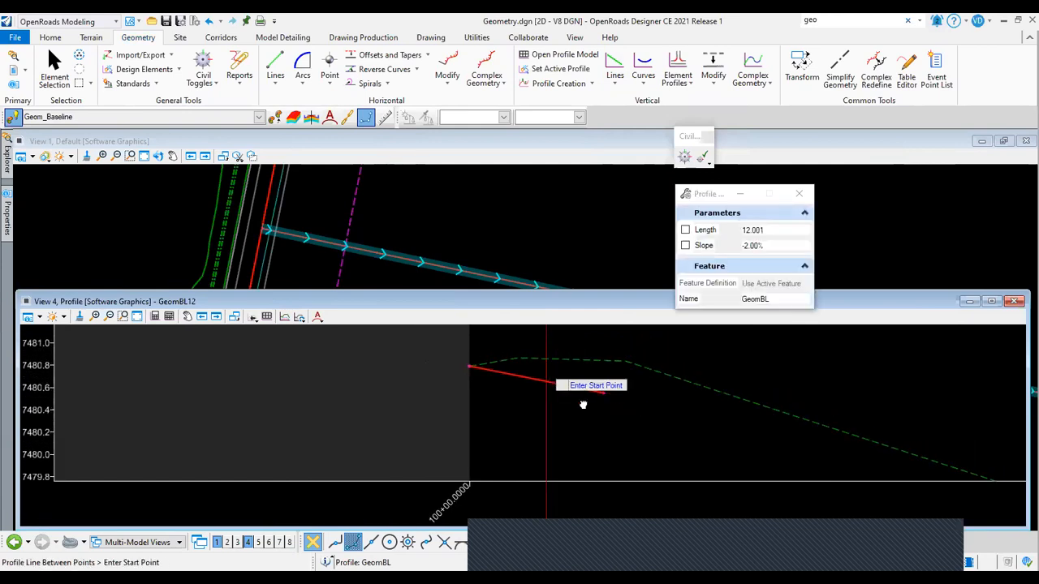
Start a tangent profile line from the pavement-edge end of the -2.00% line and unlock its length parameter.
scroll(458, 391, down, 3)
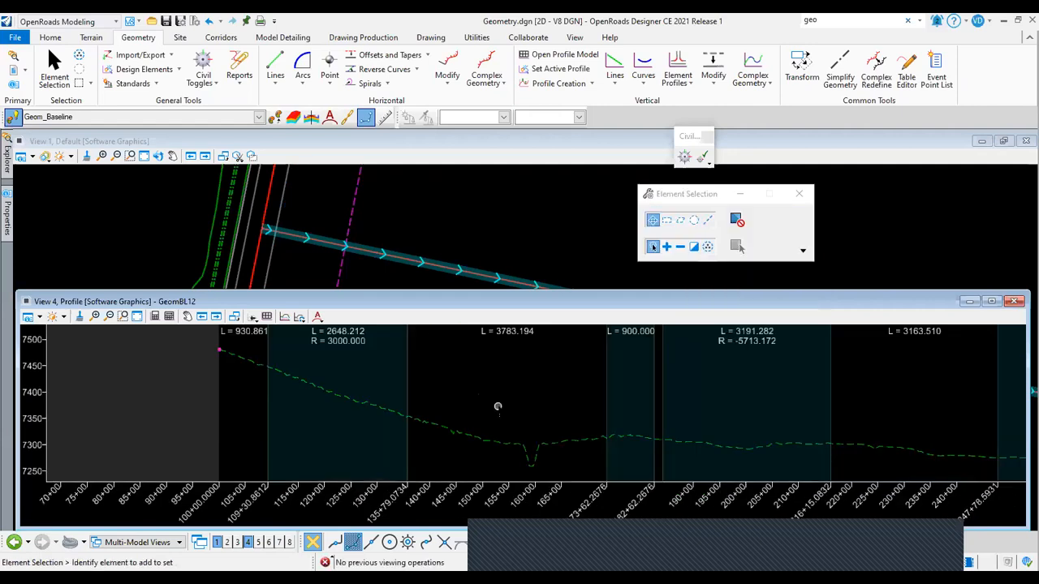
scroll(496, 405, down, 1)
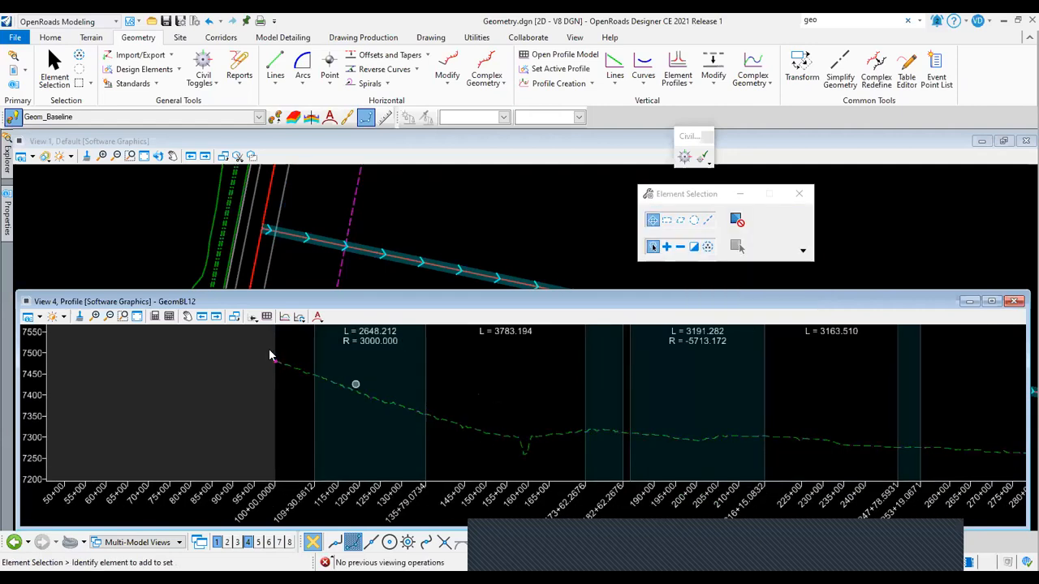
scroll(276, 370, up, 5)
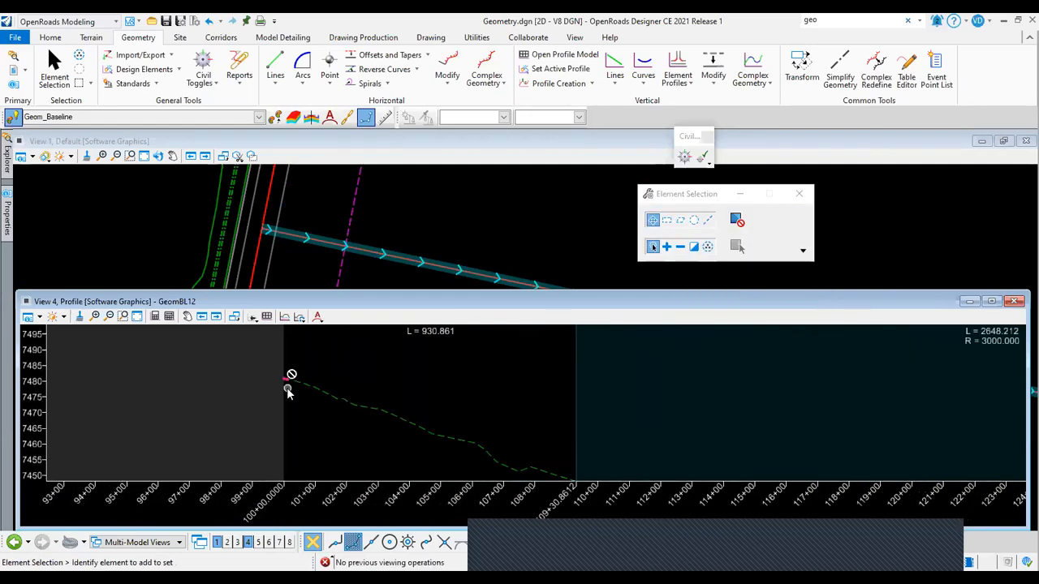
scroll(286, 387, up, 4)
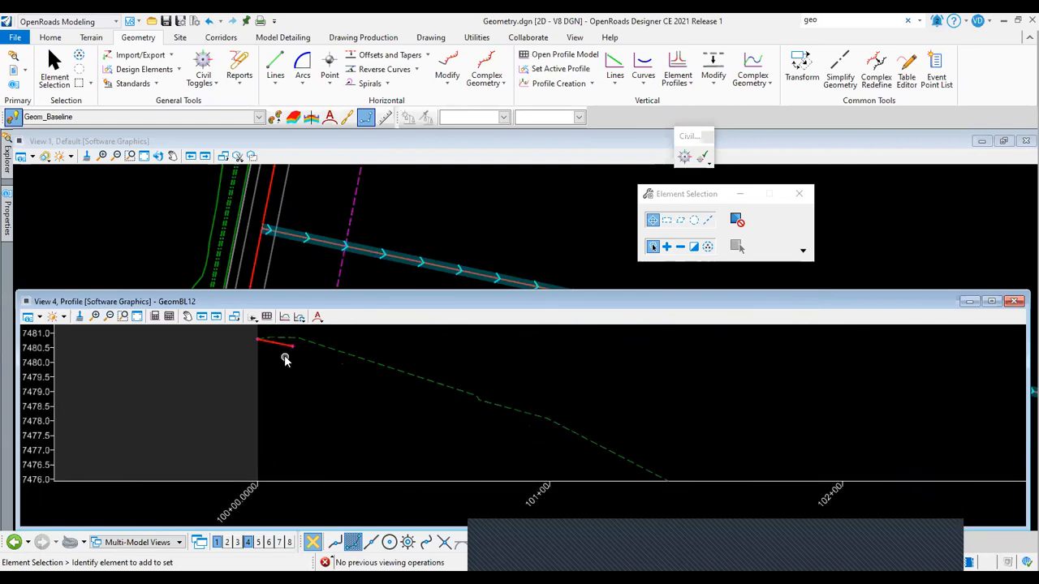
scroll(299, 414, up, 2)
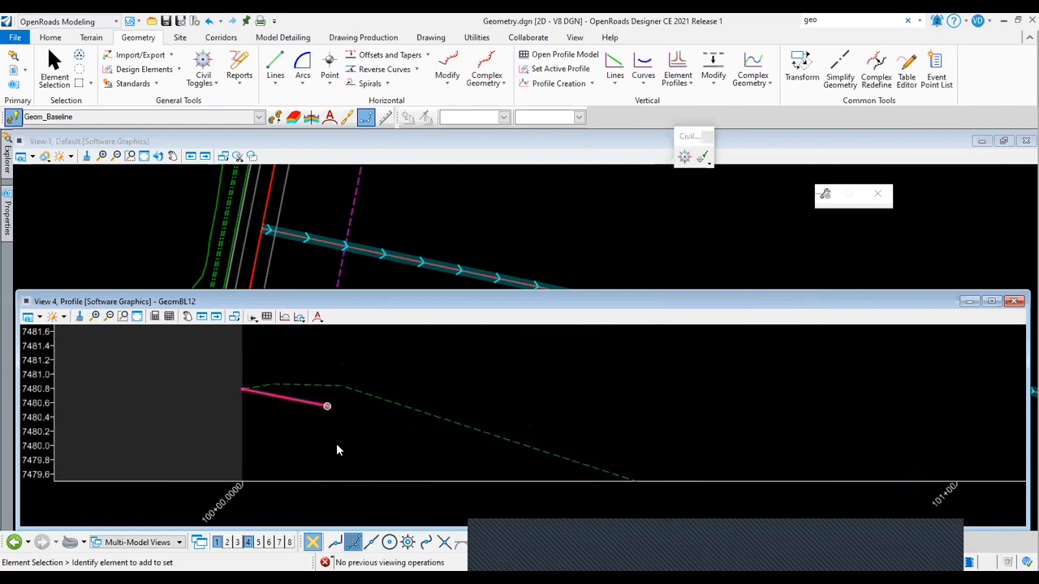
click(621, 84)
mouse_move(678, 150)
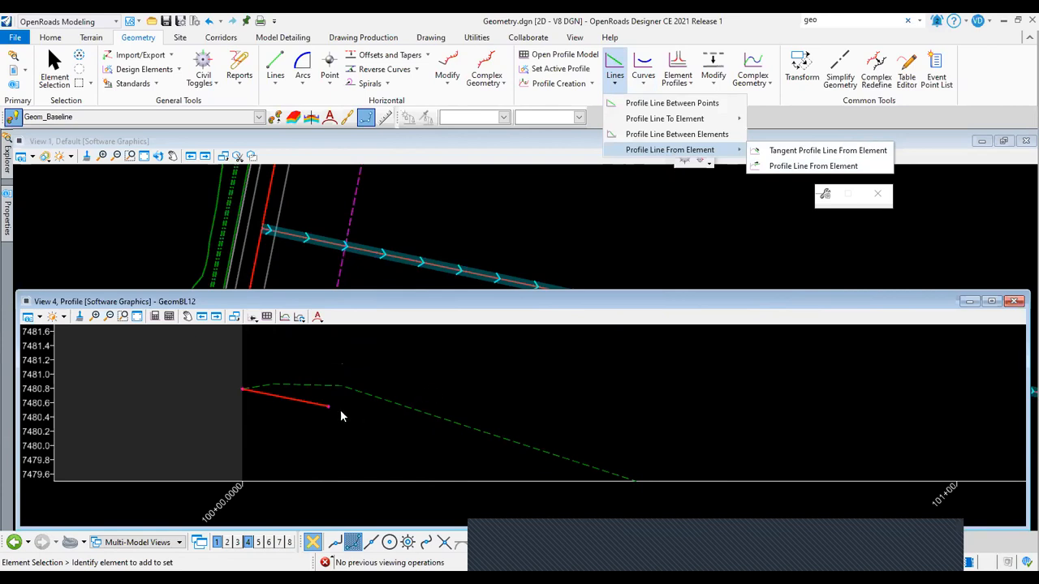
click(822, 154)
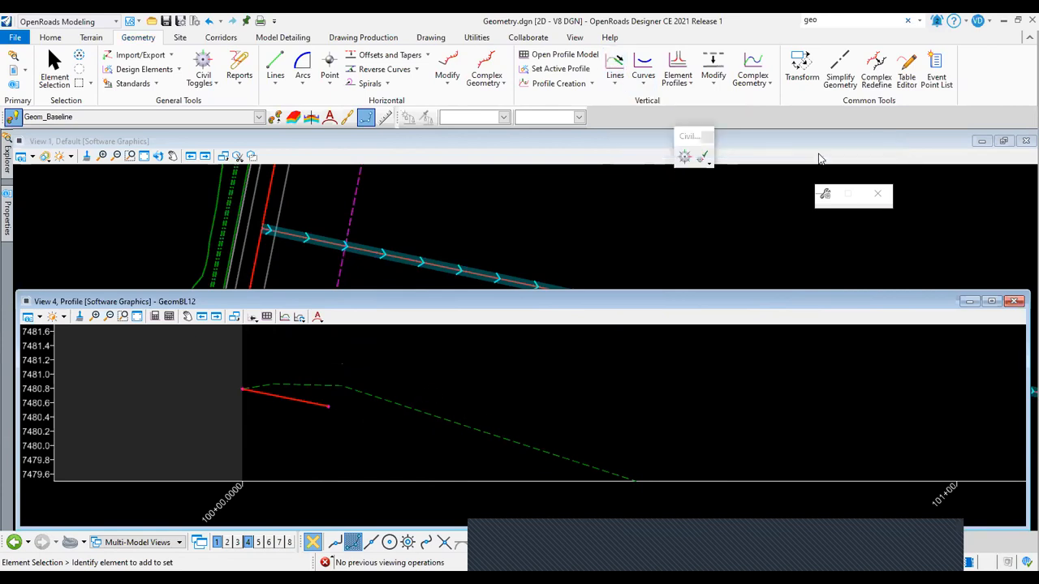
click(616, 75)
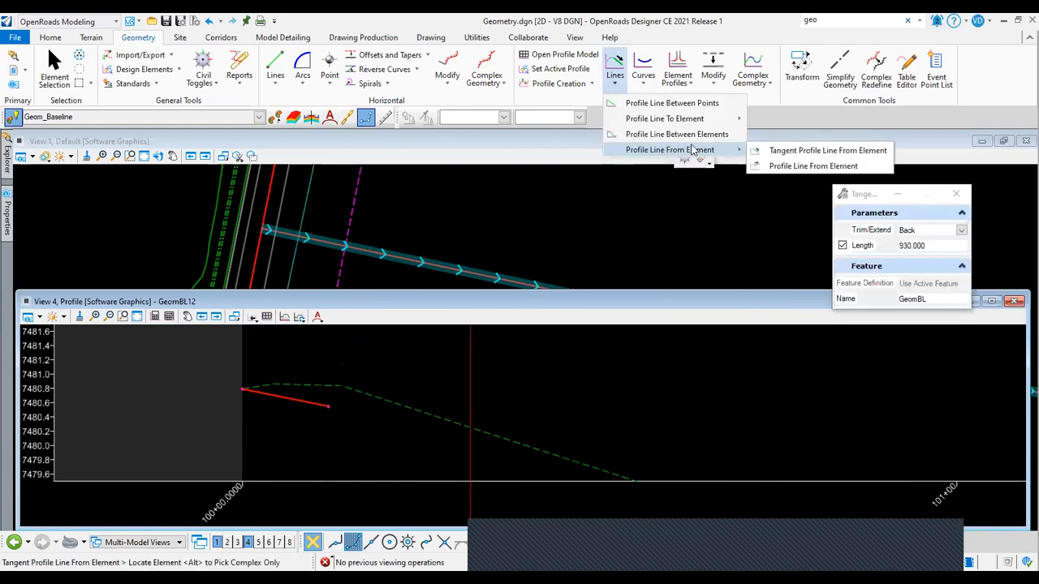
click(826, 152)
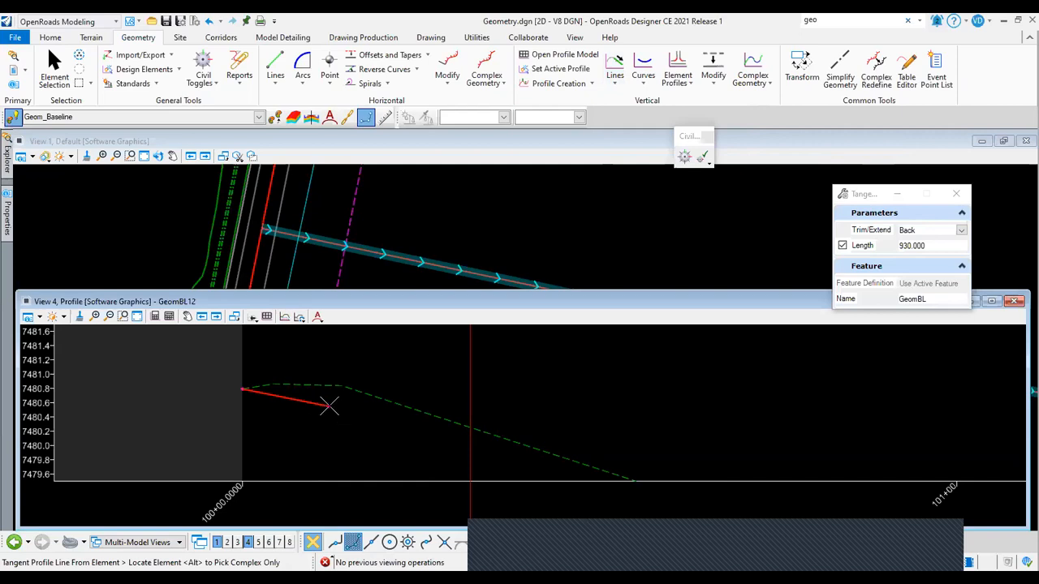
click(510, 410)
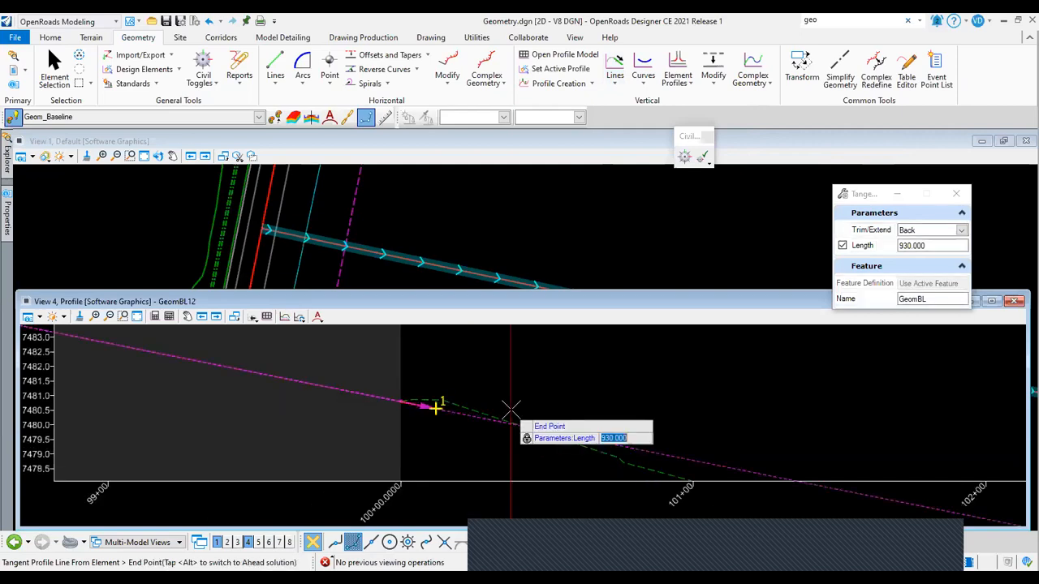
click(843, 246)
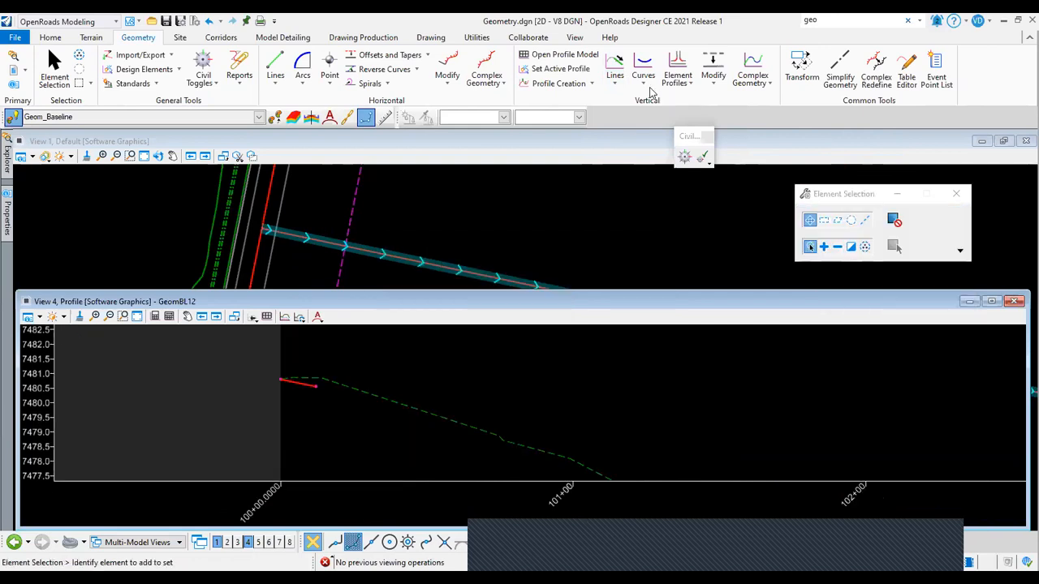
Extend the profile with a -2.00% tangent line to about station 108+80 and a line down to existing ground near station 150+00.
click(616, 86)
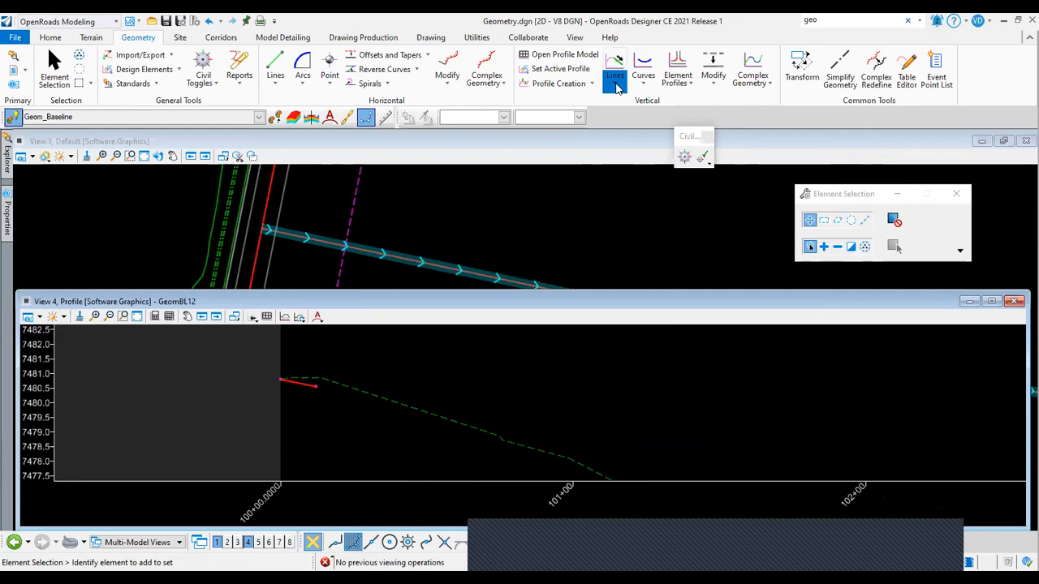
mouse_move(683, 150)
click(840, 152)
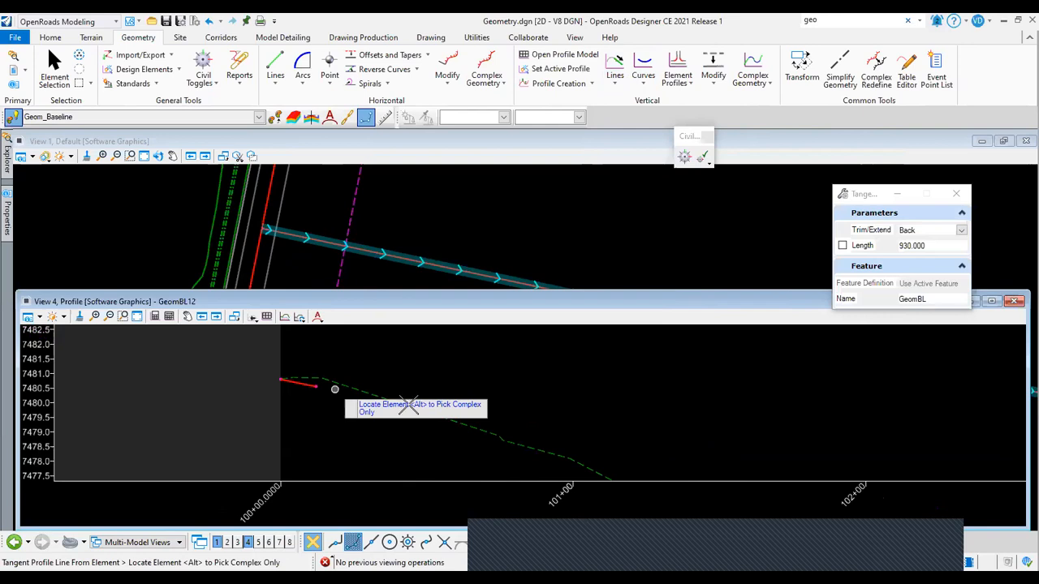
click(573, 403)
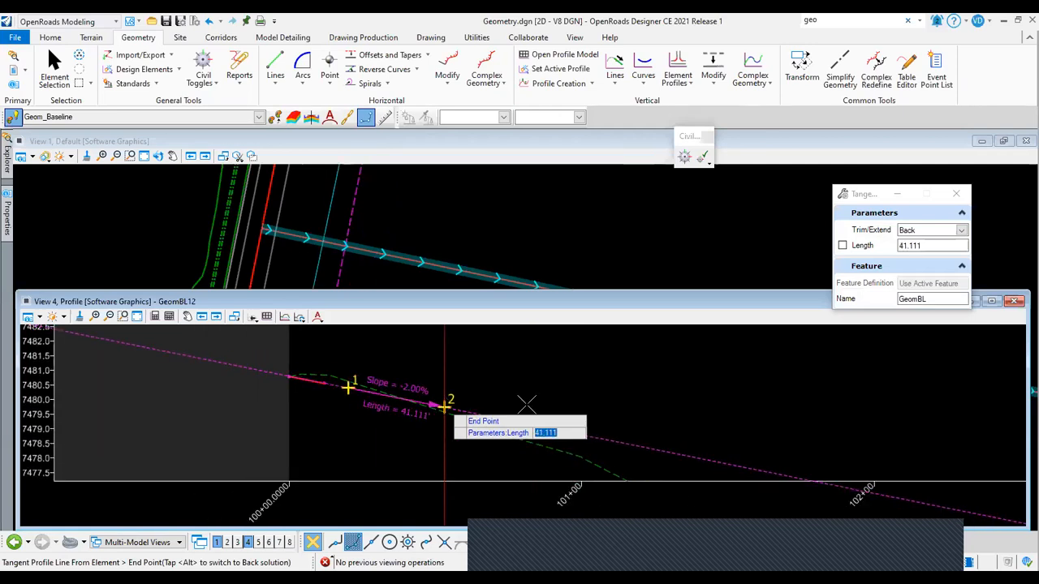
scroll(438, 401, down, 5)
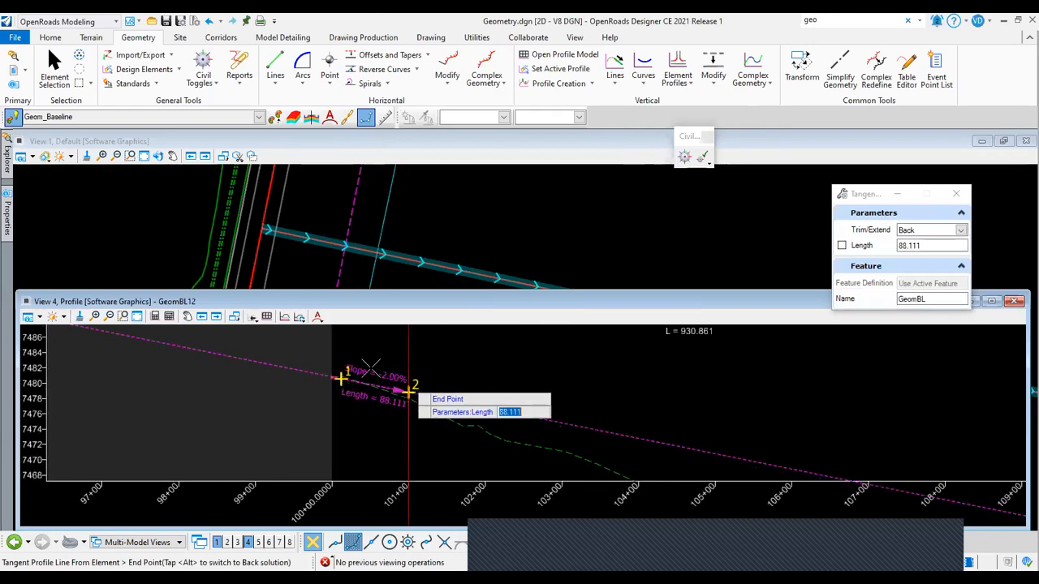
scroll(371, 369, down, 3)
scroll(371, 369, down, 5)
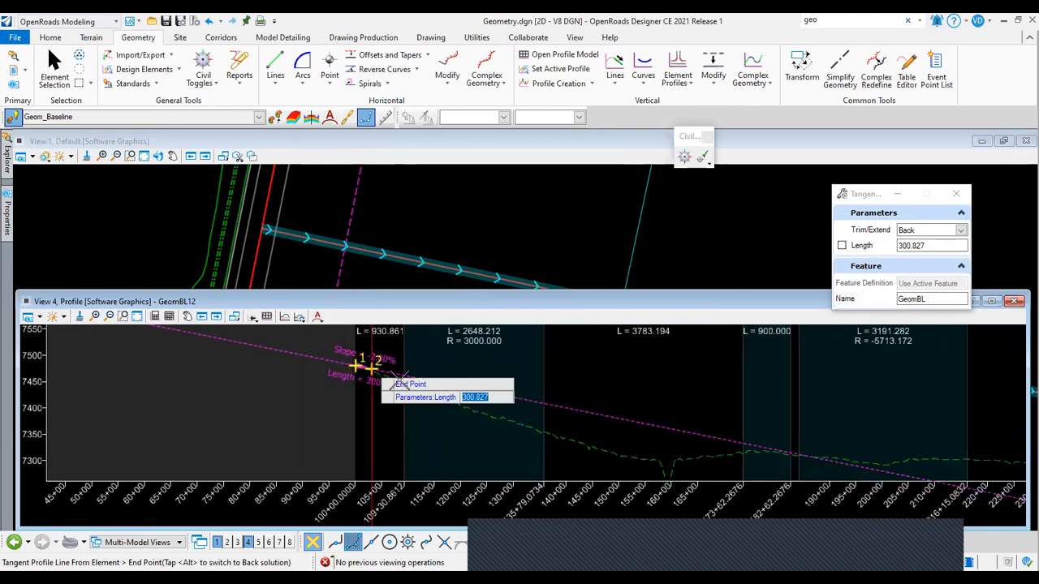
scroll(397, 380, up, 3)
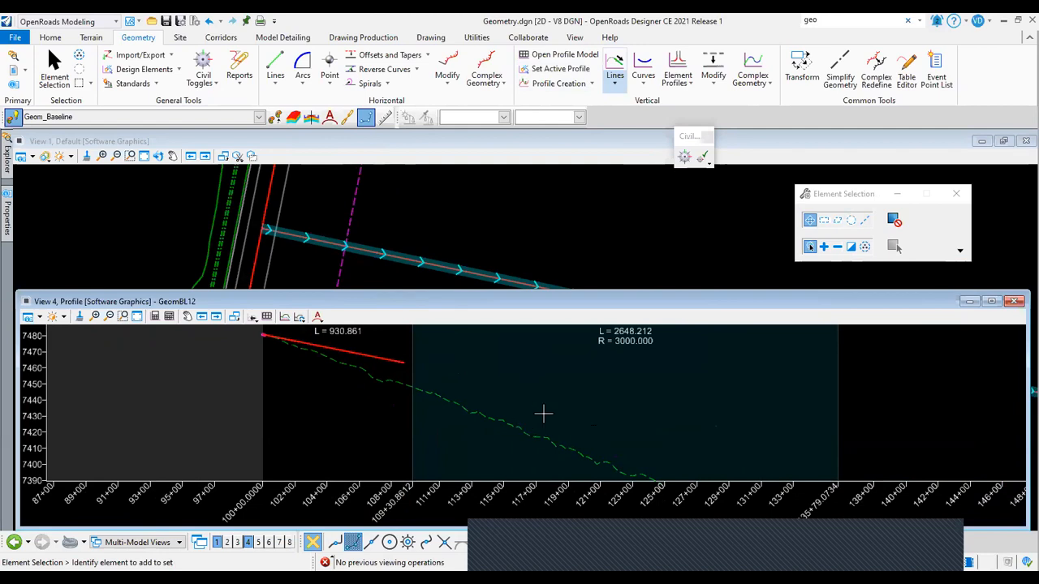
scroll(553, 412, down, 2)
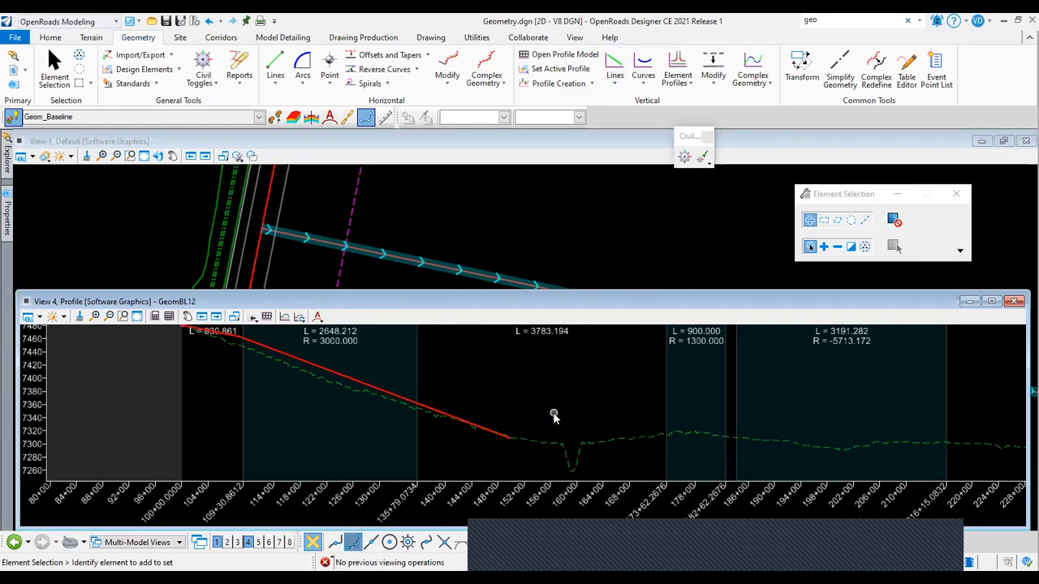
Turn on Civil AccuDraw for the GeomBL12 profile view.
middle_drag(554, 414, 487, 383)
click(207, 88)
click(249, 107)
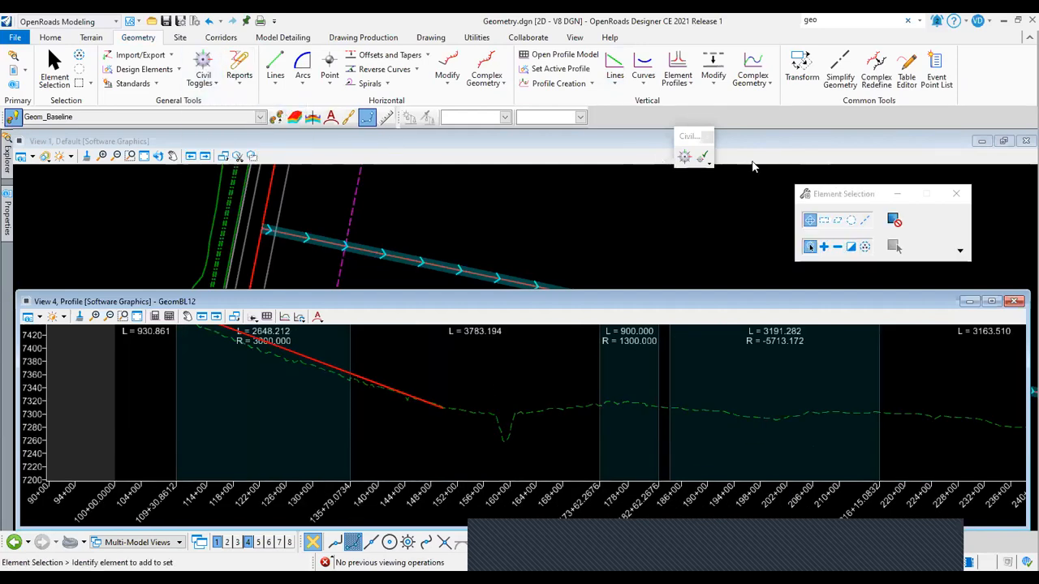
click(539, 376)
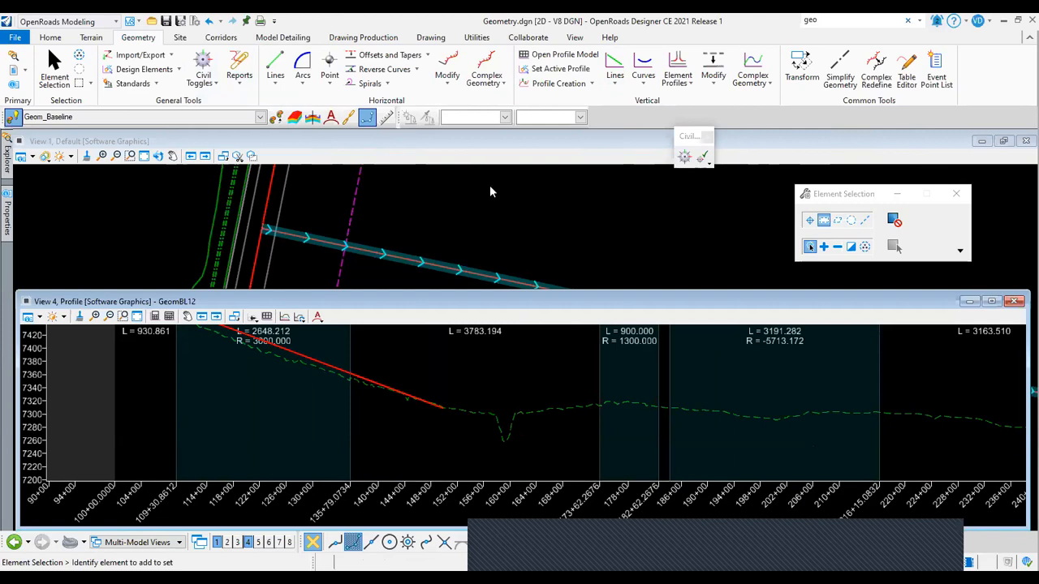
click(455, 138)
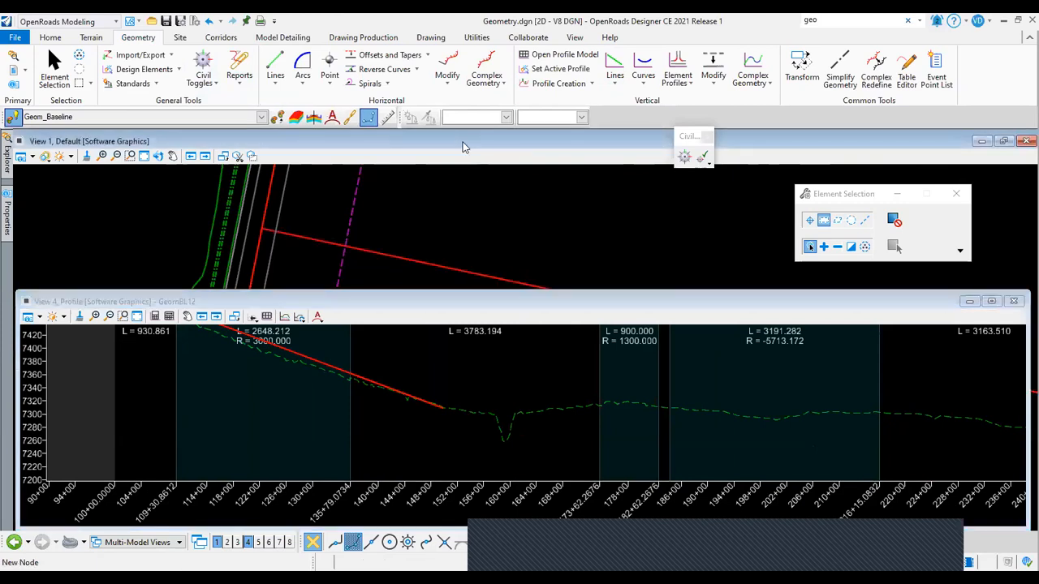
click(552, 304)
click(683, 157)
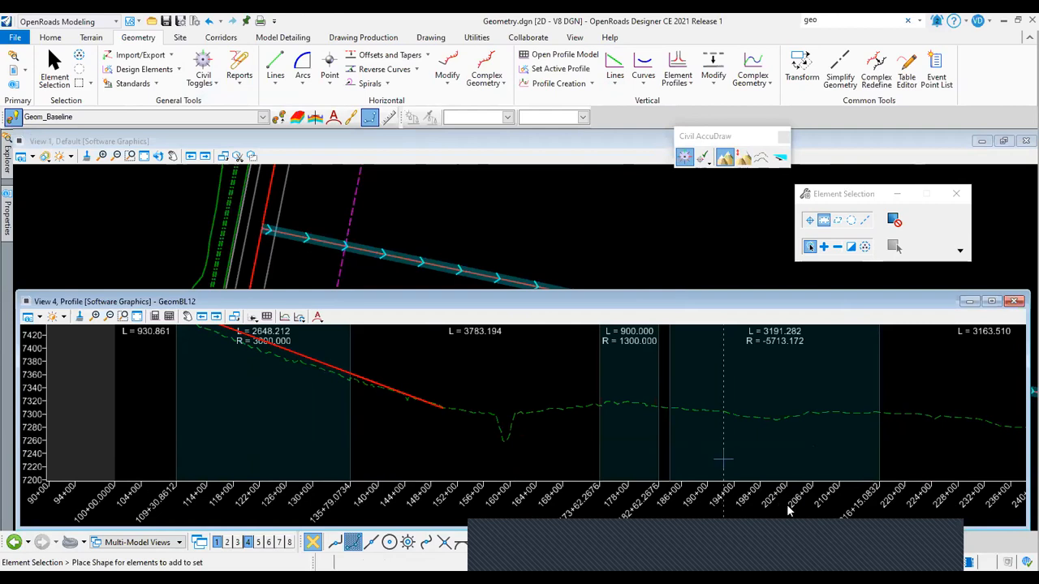
Examine Civil AccuDraw's Station-Profile Offset and Station-dZ input modes around the ground dip near station 160+00.
click(747, 158)
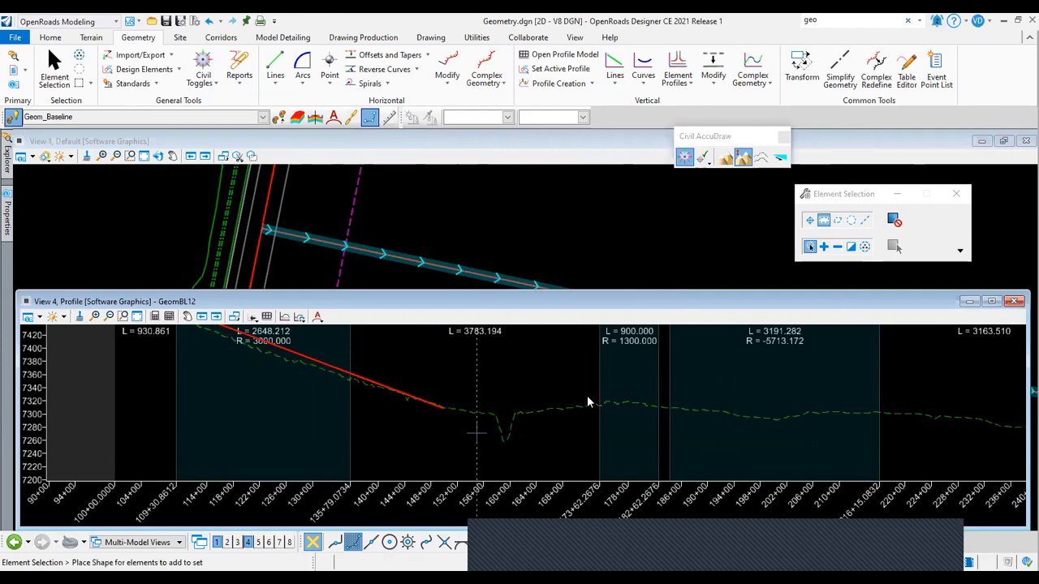
click(763, 158)
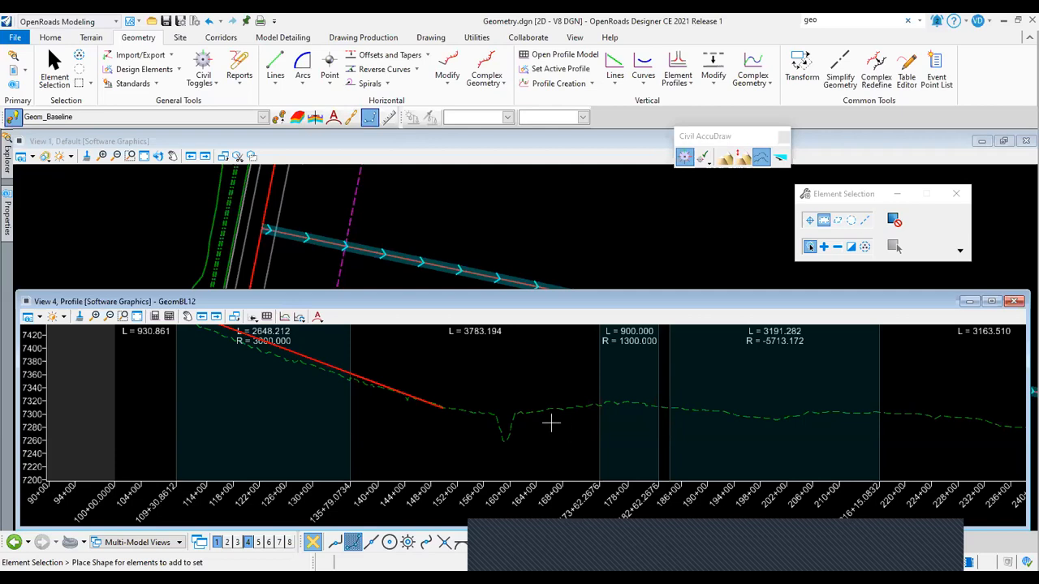
mouse_move(551, 422)
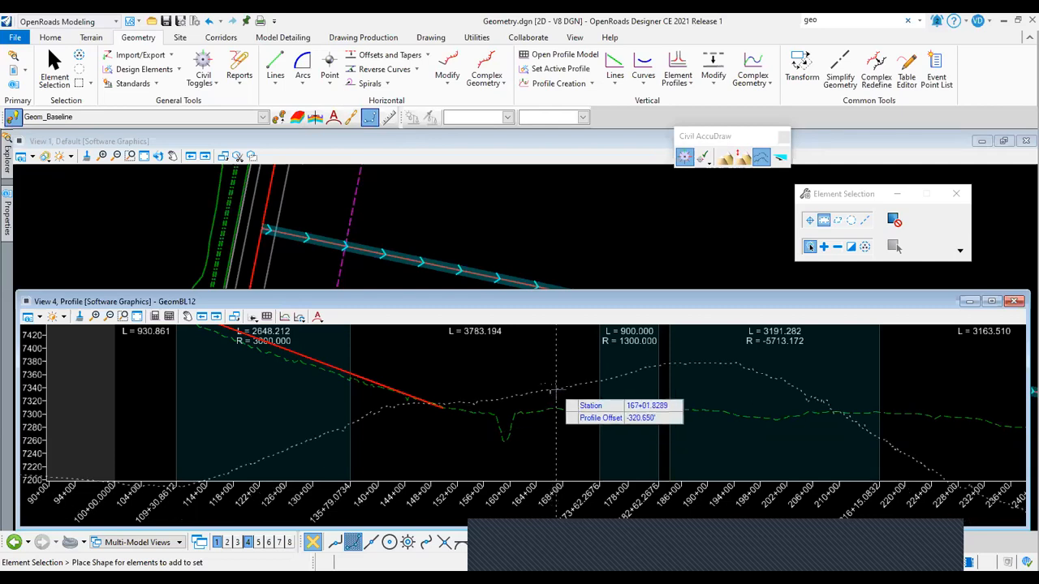
click(57, 76)
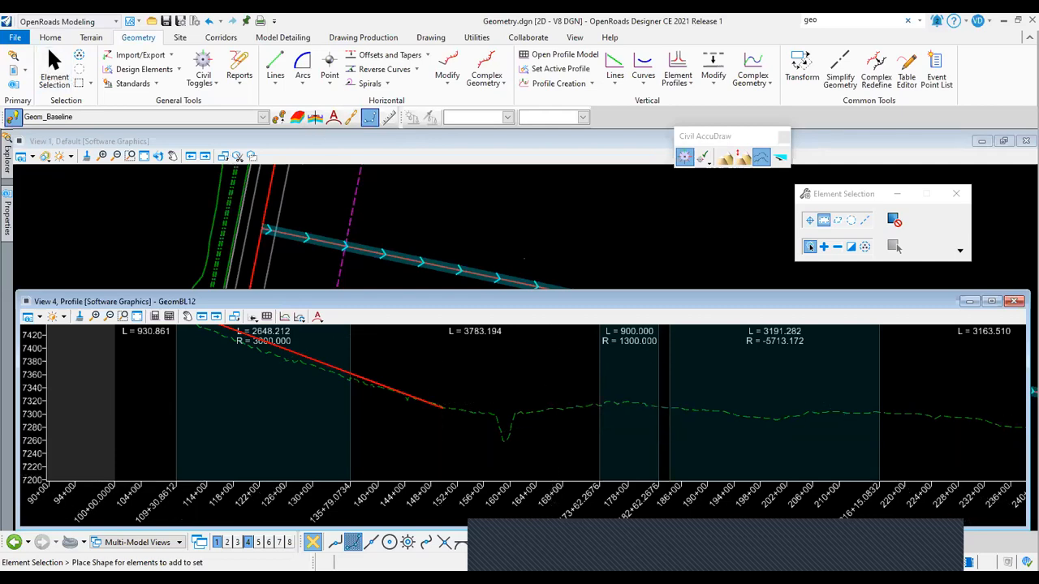
click(742, 159)
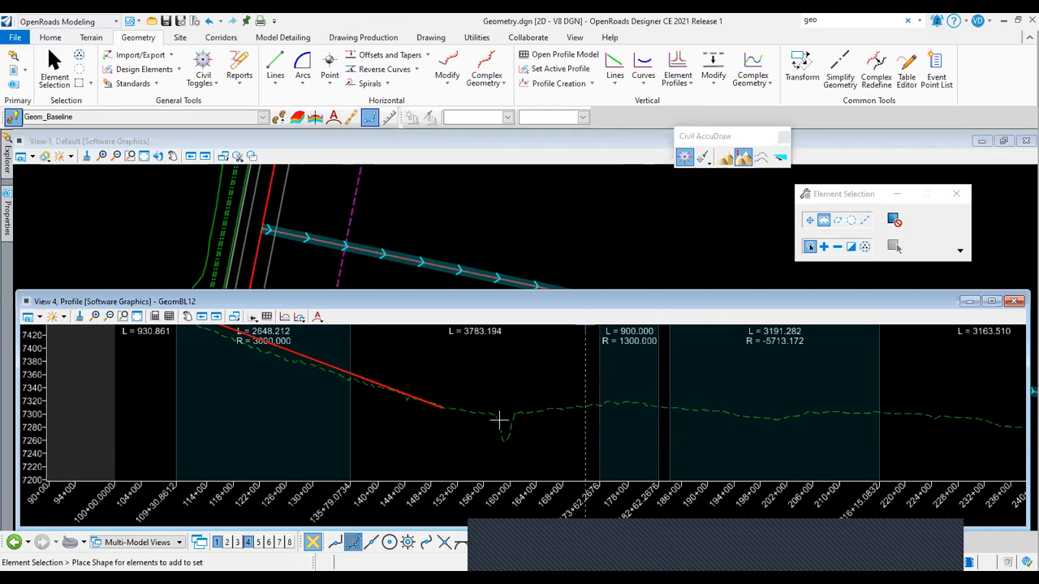
mouse_move(507, 386)
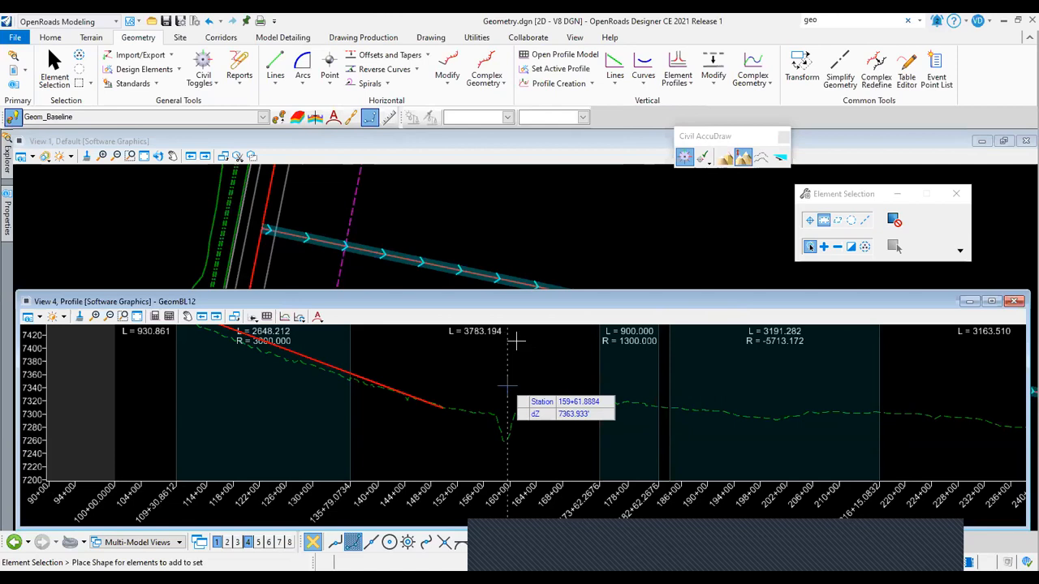
mouse_move(516, 341)
key(space)
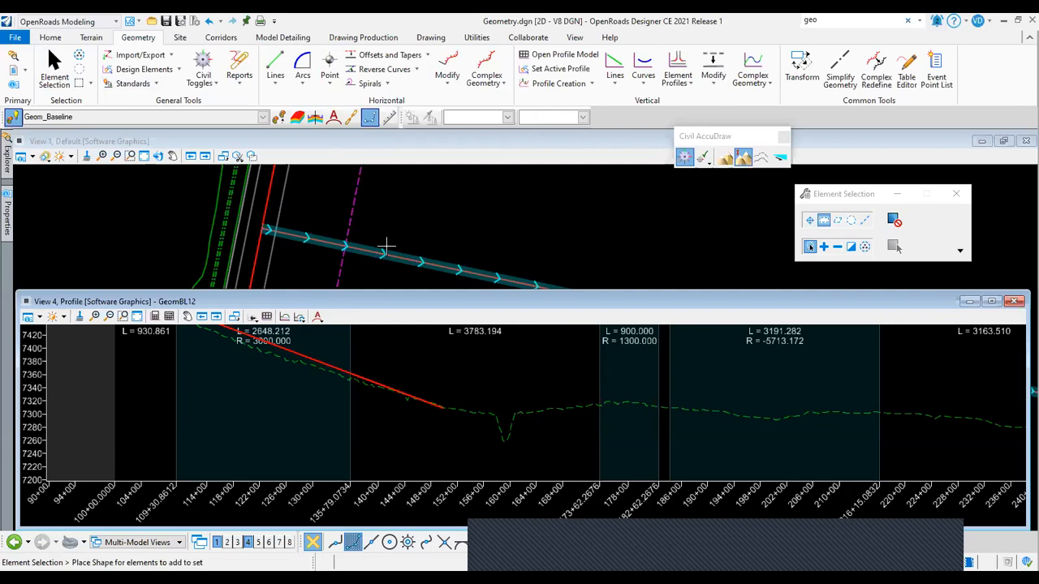
Turn off Civil AccuDraw and place a profile intersection point where the short crossing line meets GeomBL12, at about station 159+20.
scroll(499, 332, up, 2)
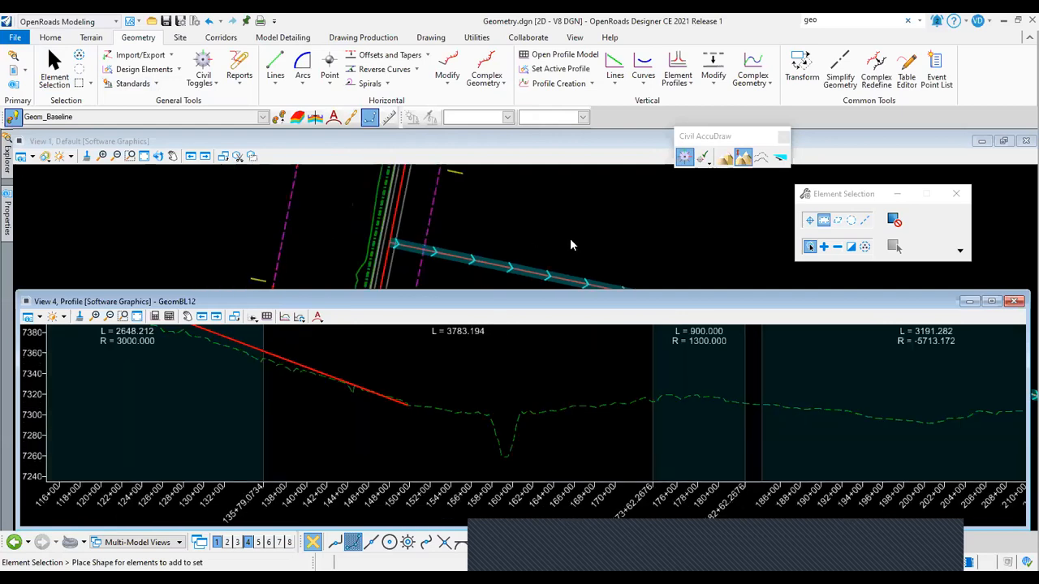
scroll(680, 233, down, 1)
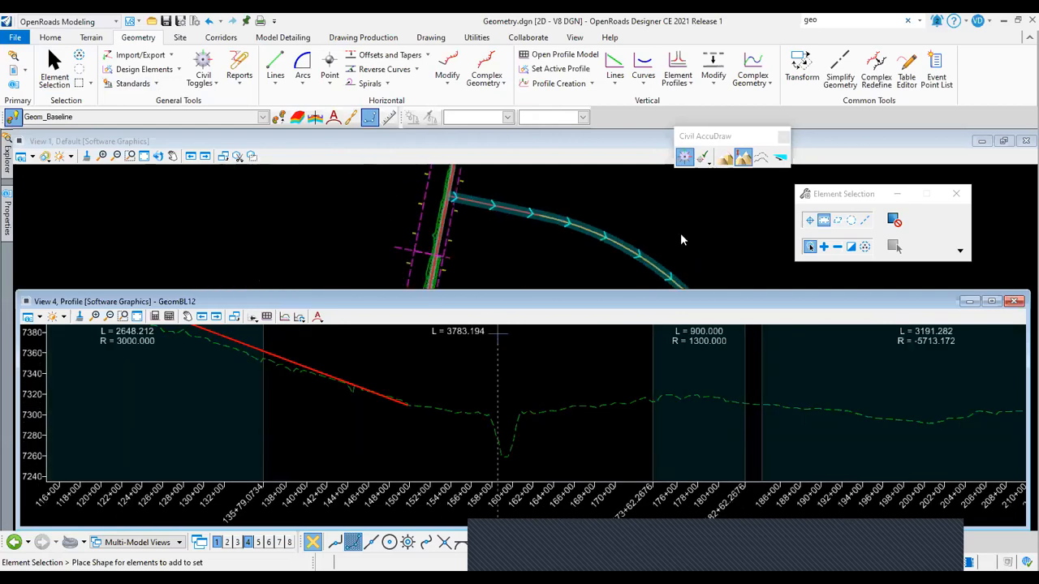
scroll(525, 279, down, 1)
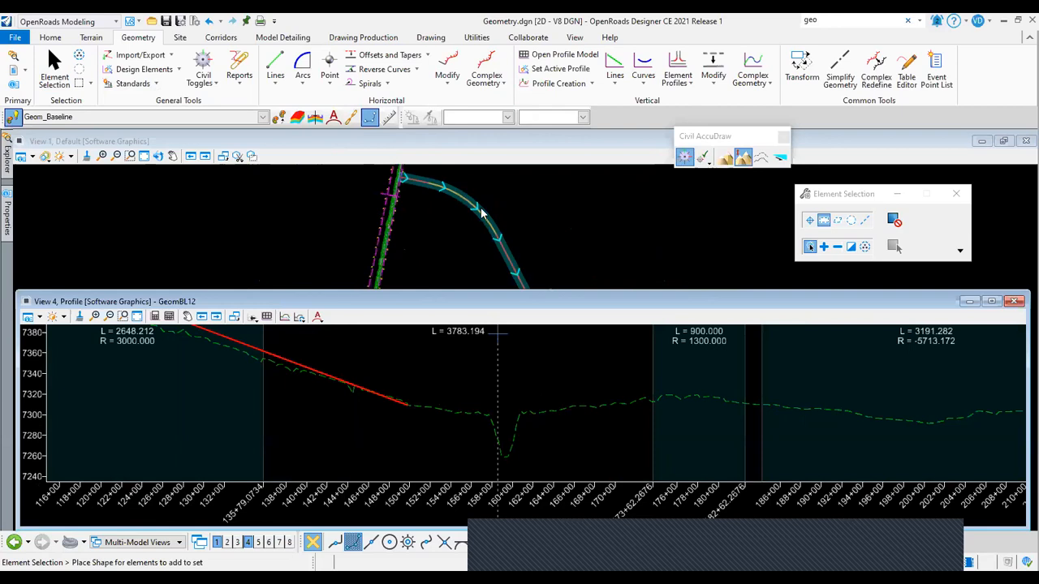
scroll(483, 215, up, 3)
click(593, 85)
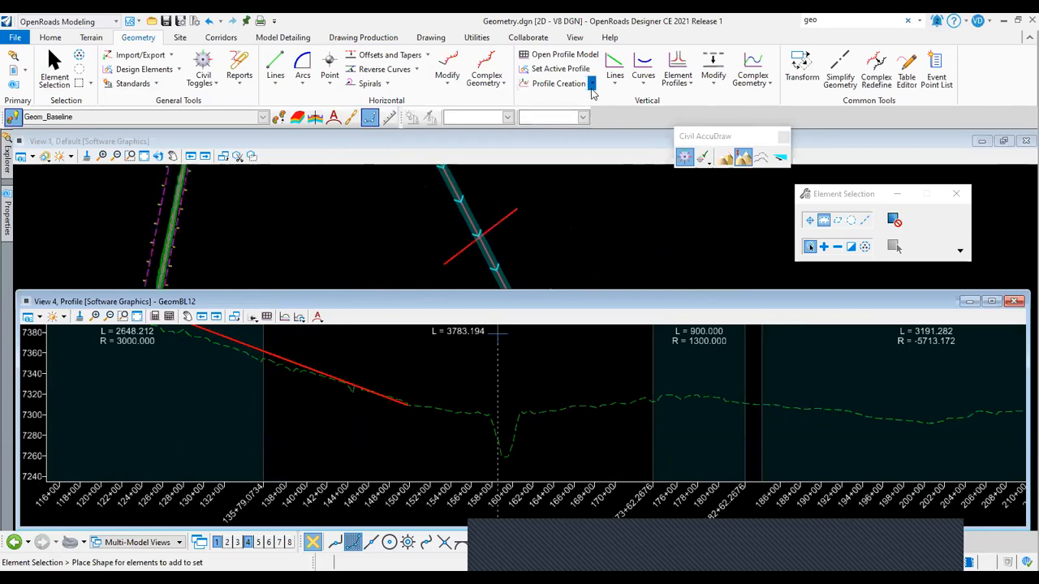
click(681, 159)
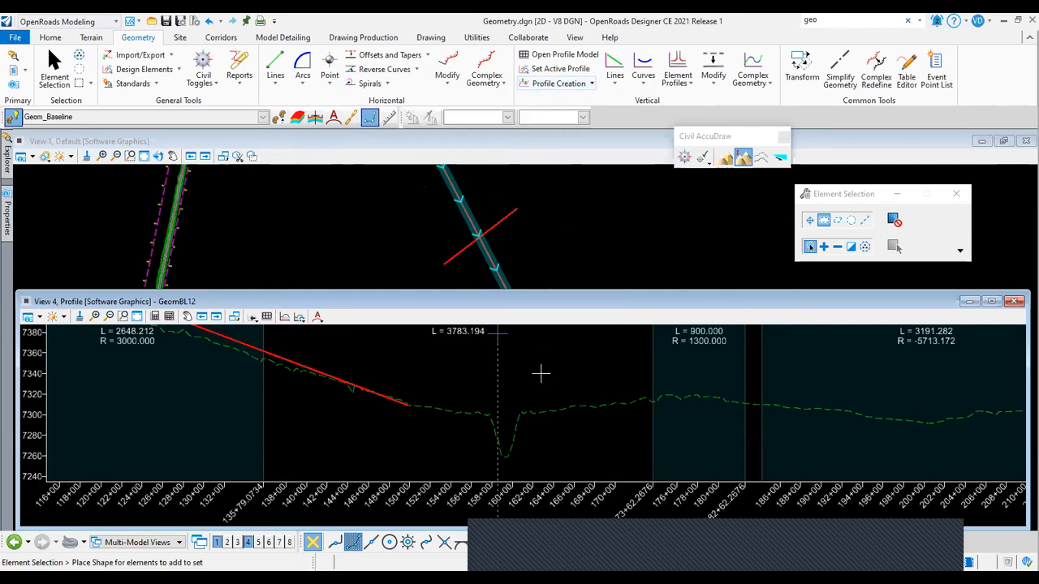
click(643, 198)
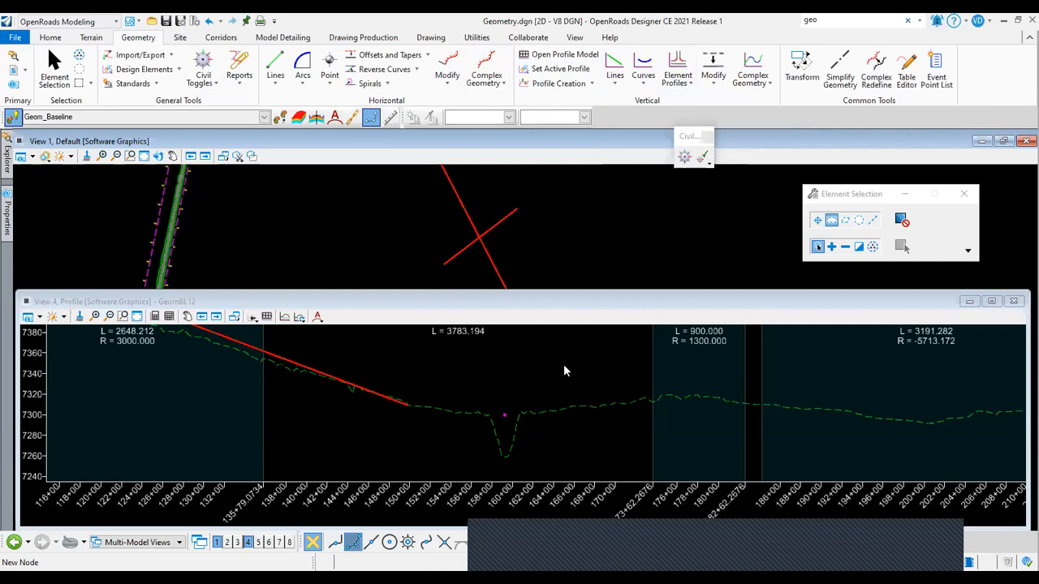
Turn on Civil AccuDraw and switch the GeomBL12 profile to Station-dZ input at the river crossing point.
click(533, 371)
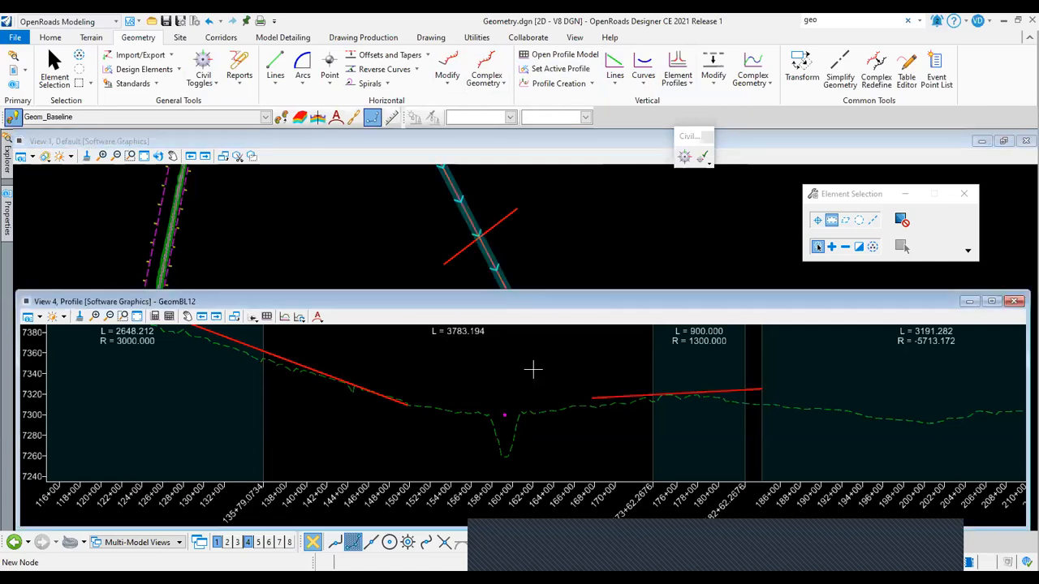
click(504, 414)
click(501, 385)
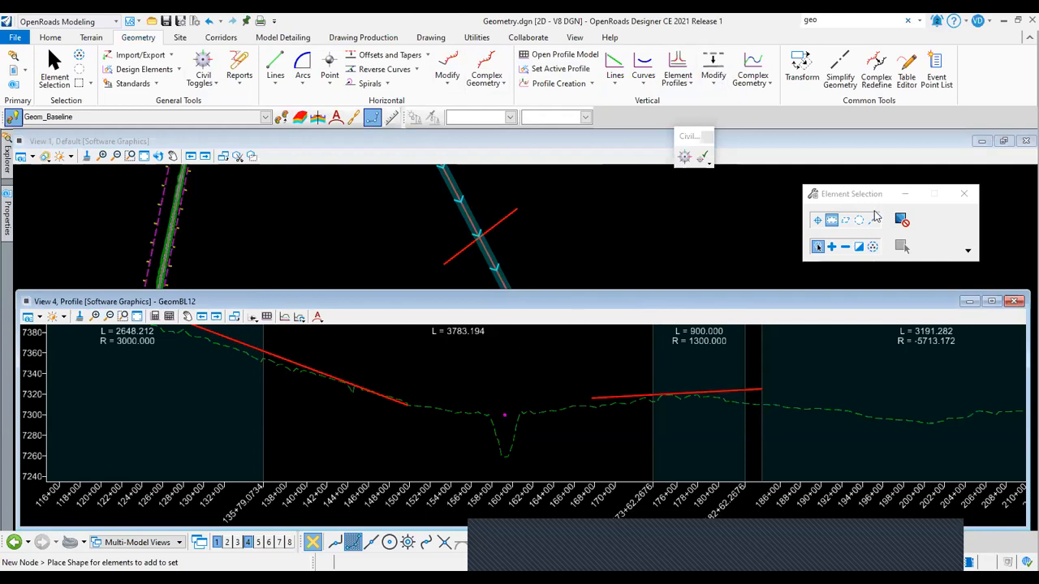
drag(865, 198, 862, 201)
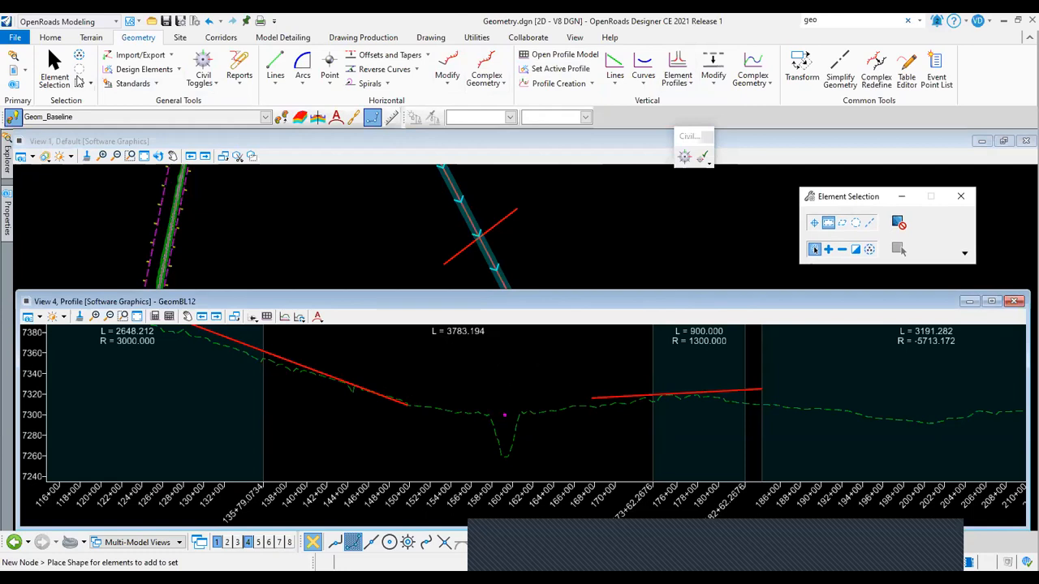
click(686, 161)
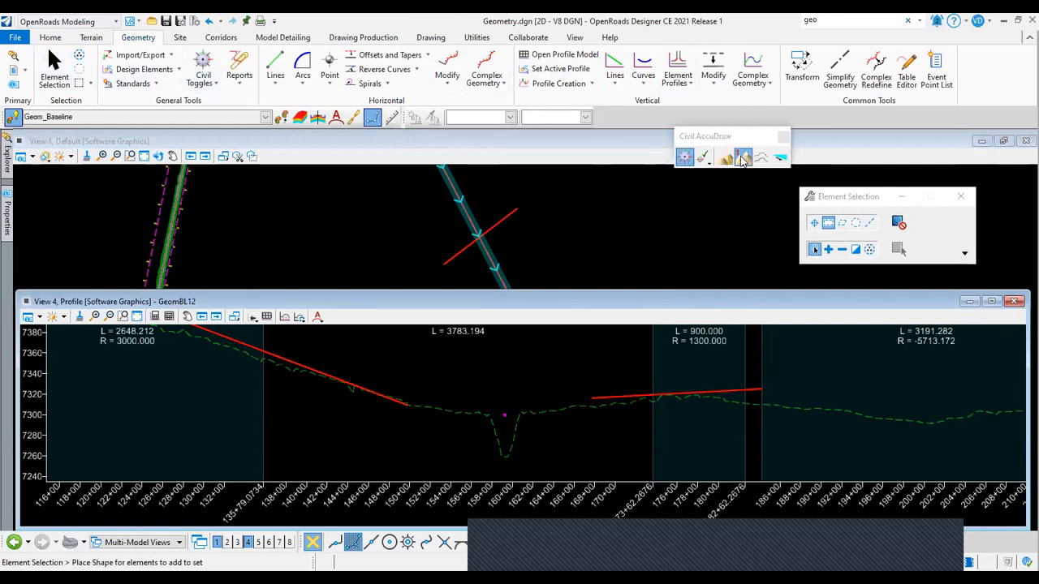
click(725, 159)
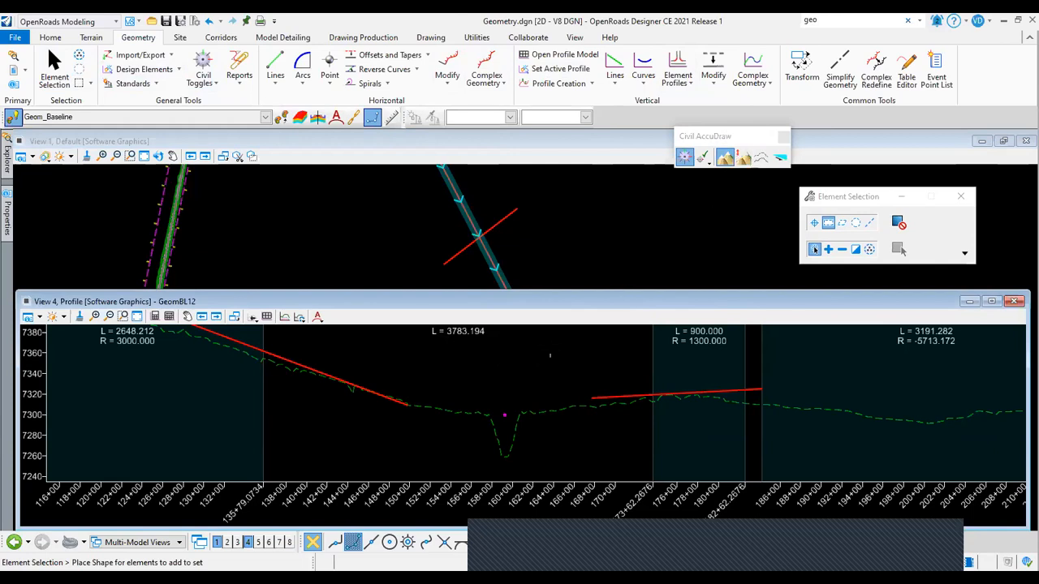
click(614, 77)
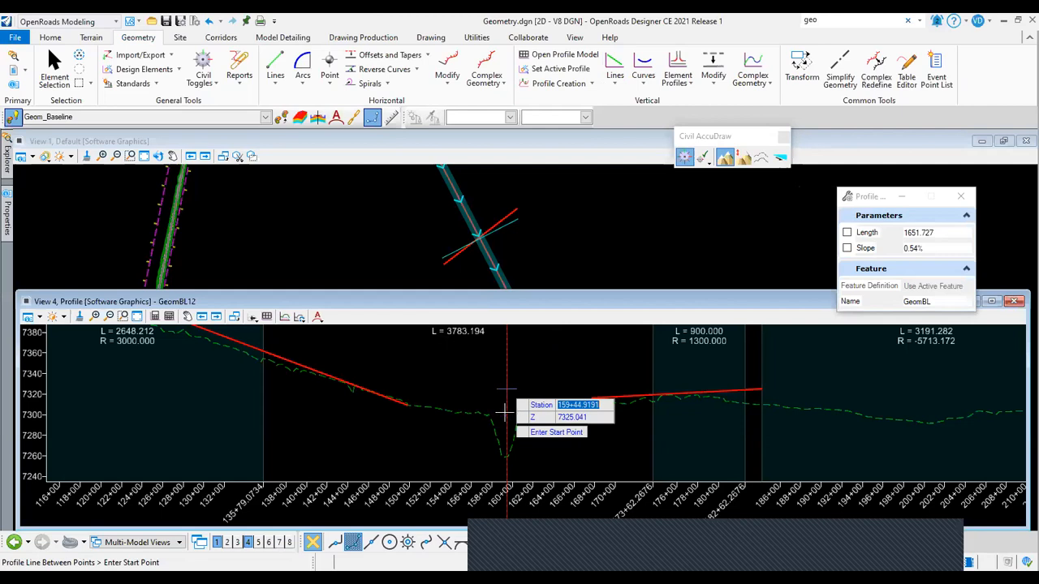
key(space)
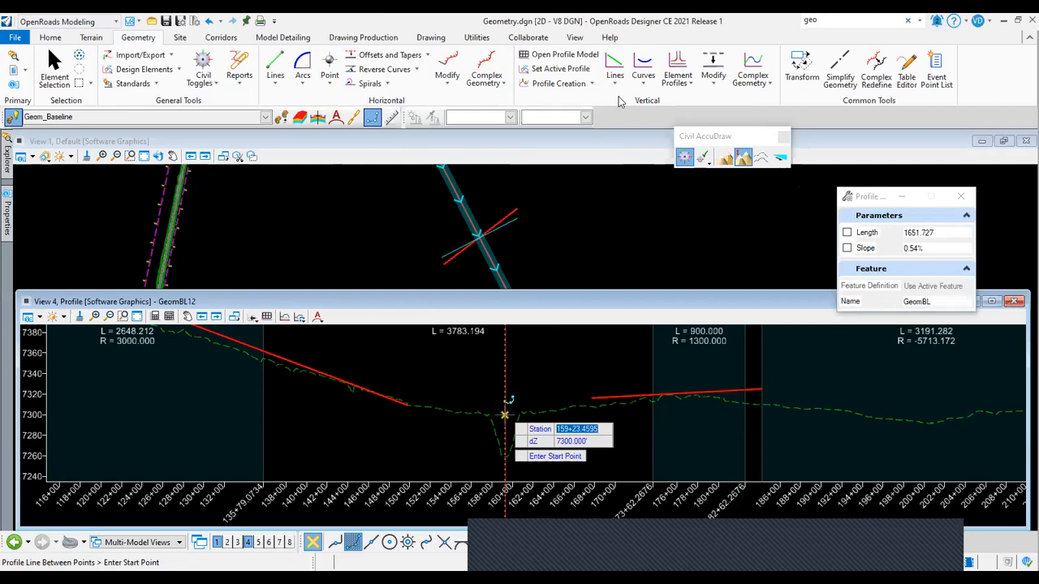
Start a Parabola Between Elements curve joining the descending tangent ending near 150+00 to the rising tangent starting near 168+00.
click(645, 84)
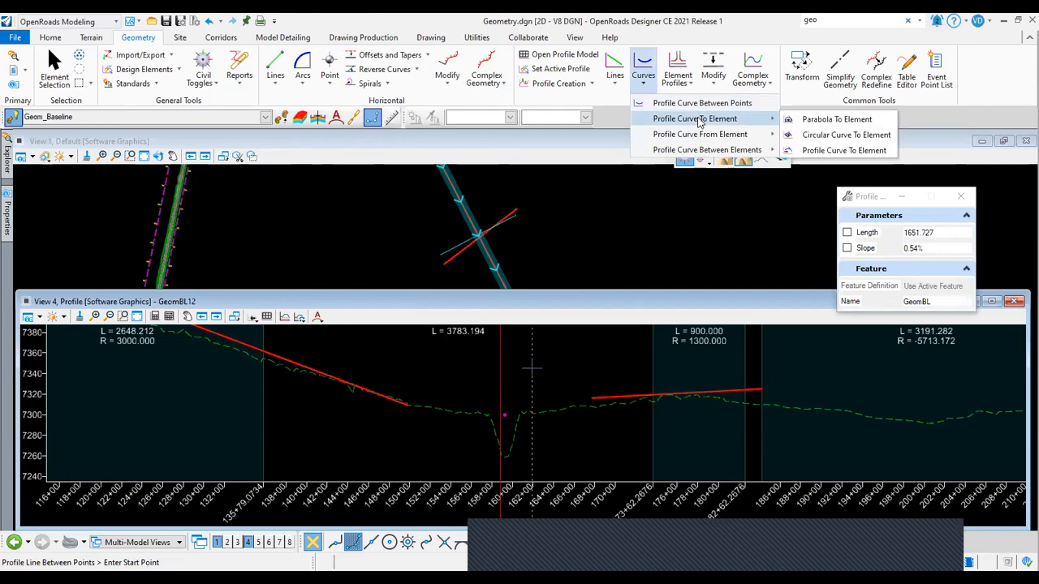
mouse_move(703, 132)
mouse_move(714, 150)
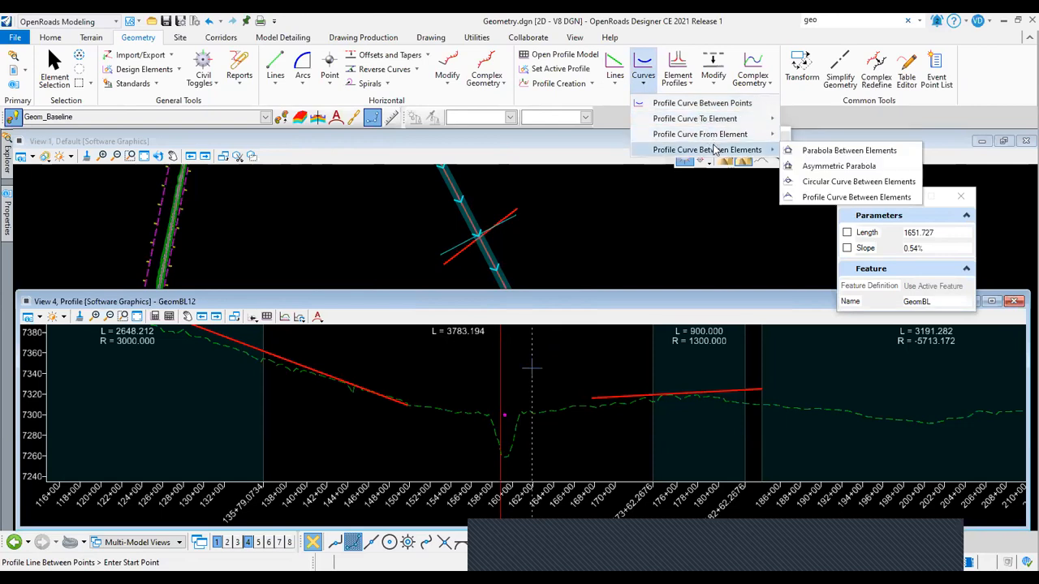
click(839, 150)
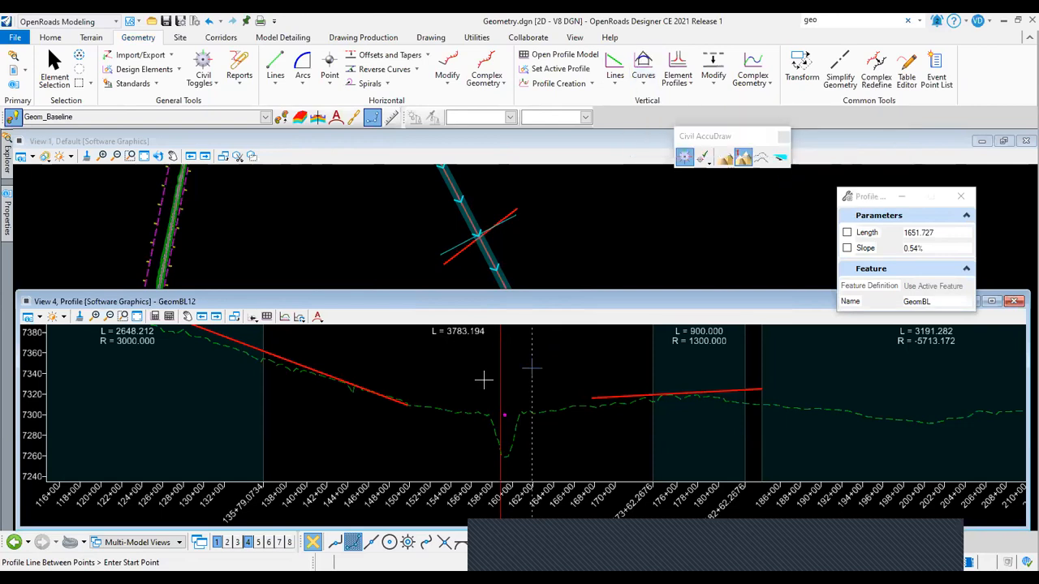
click(393, 397)
click(613, 396)
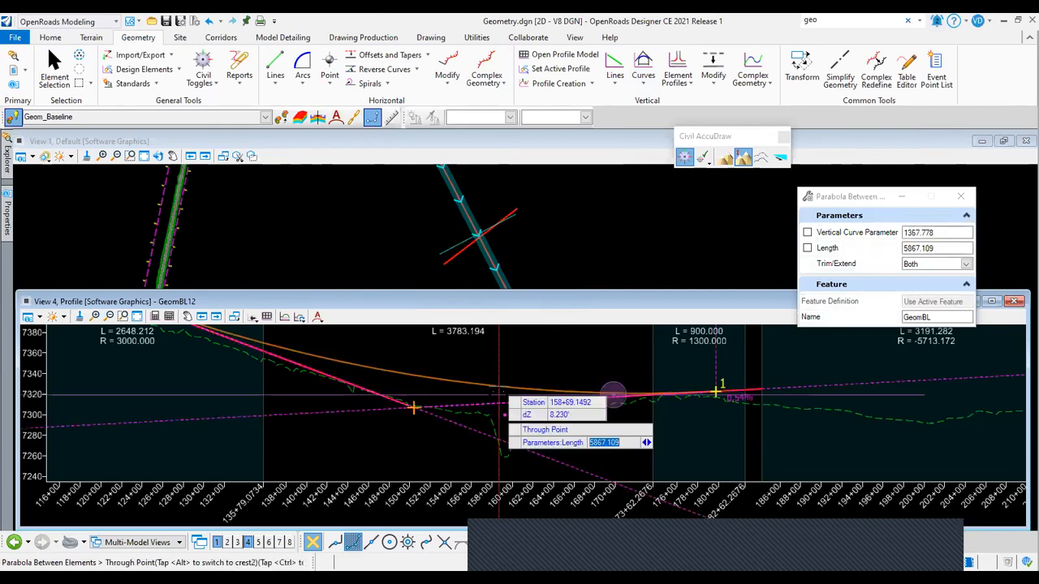
Try to define the parabola's through point at station 159.23 with a dZ of 25 from the river crossing point.
key(Tab)
key(Tab)
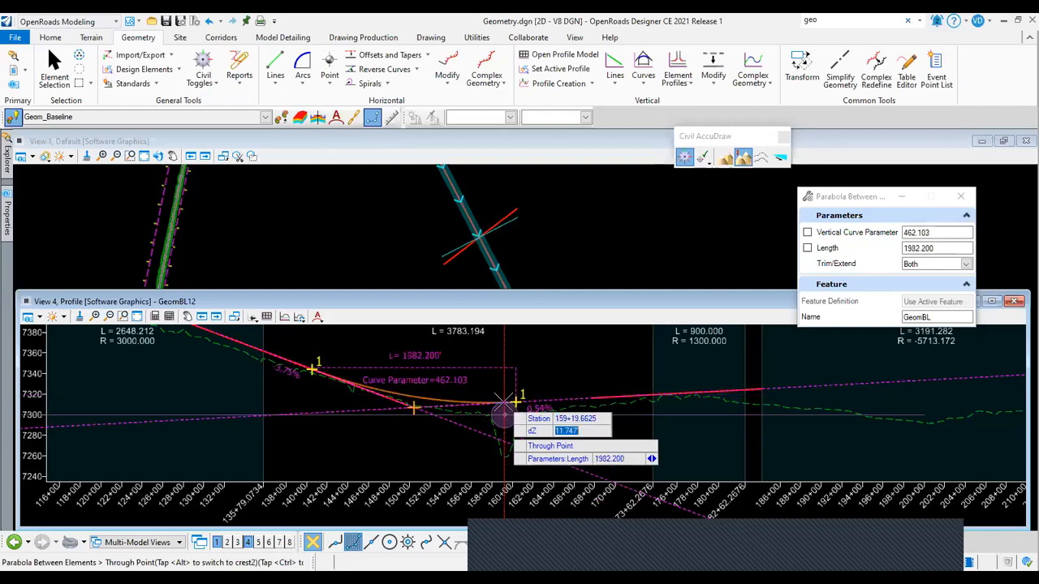
click(504, 401)
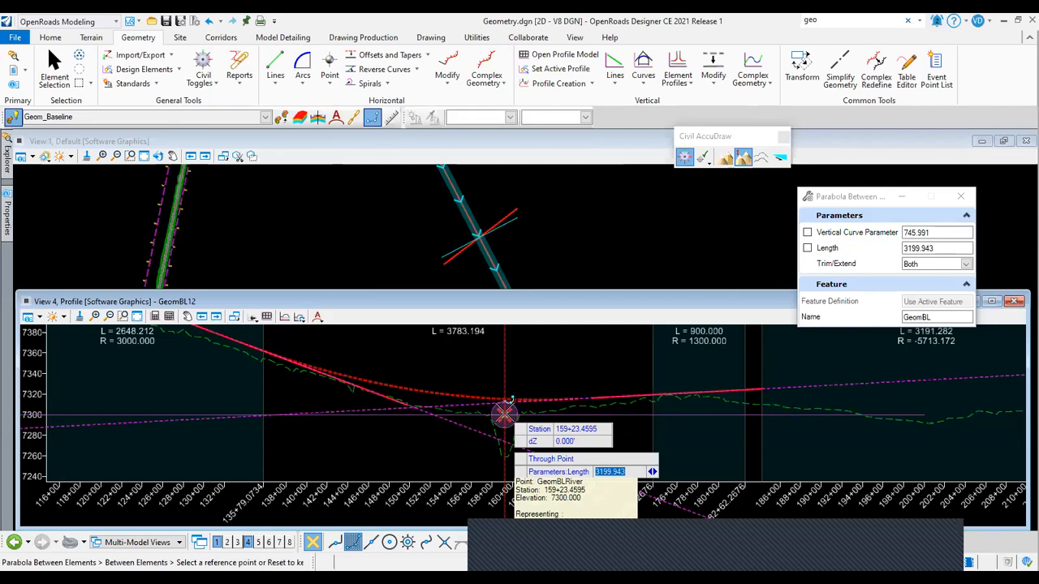
key(Tab)
text(159.23)
key(Tab)
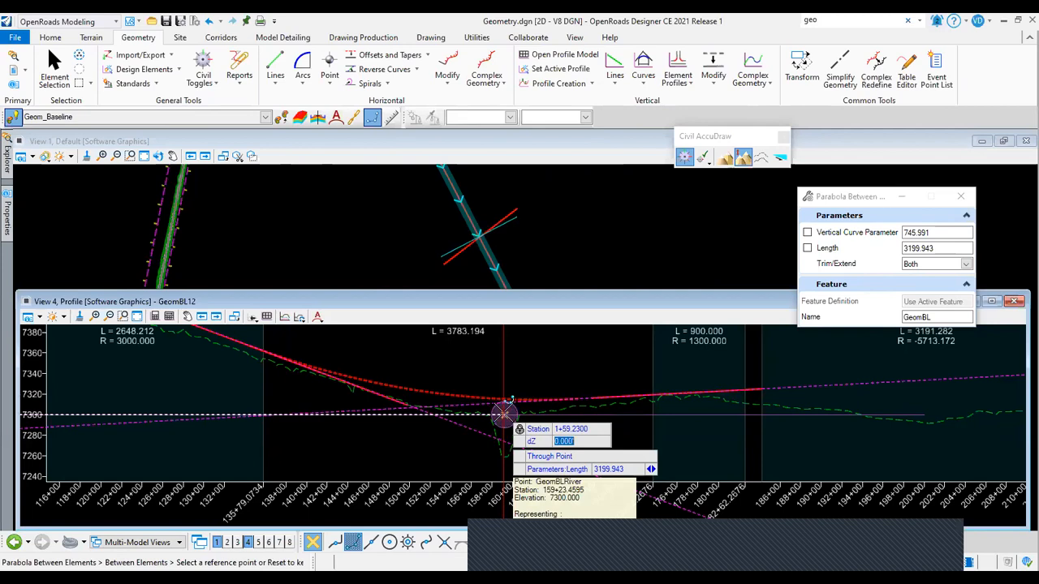
text(25)
click(445, 383)
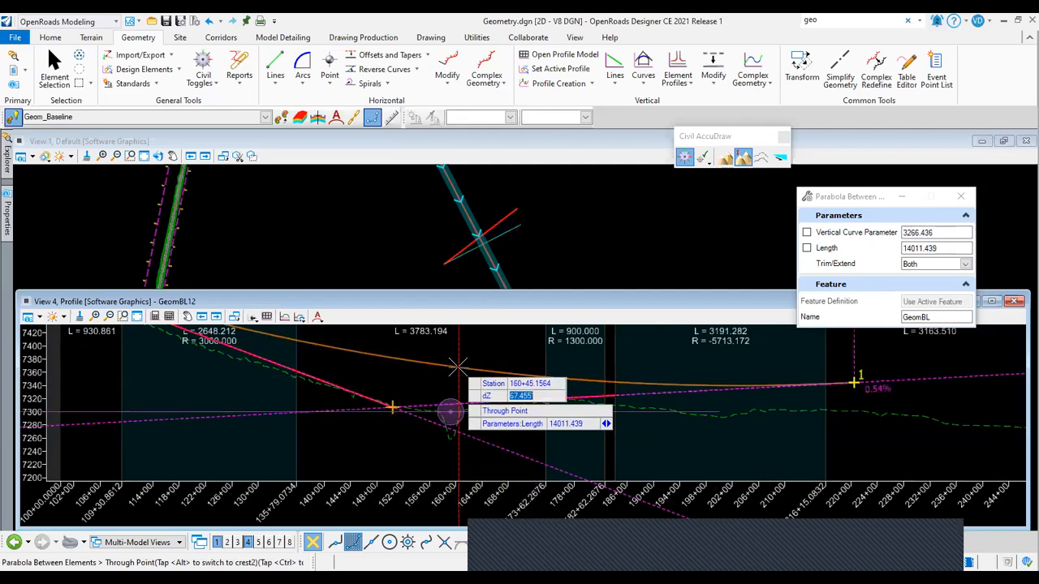
Try re-referencing the through point to the river crossing point with a dZ of 25, and cancel the parabola.
click(459, 367)
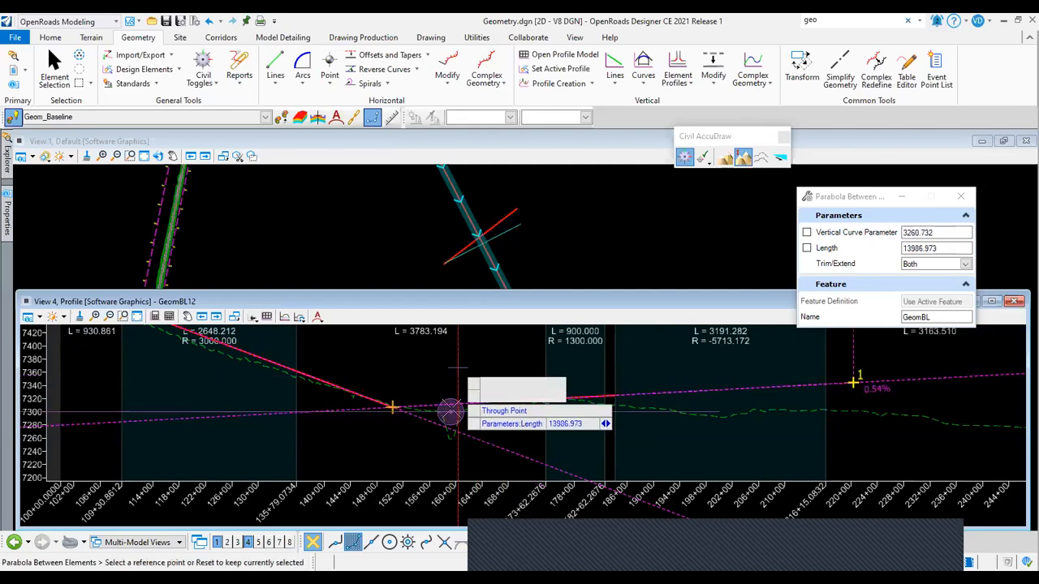
click(452, 390)
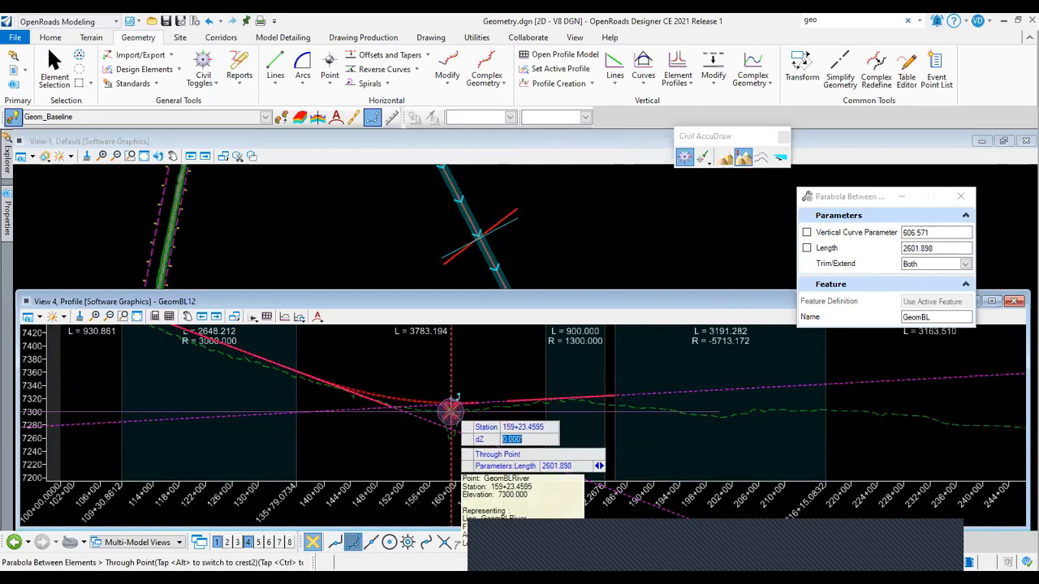
click(451, 412)
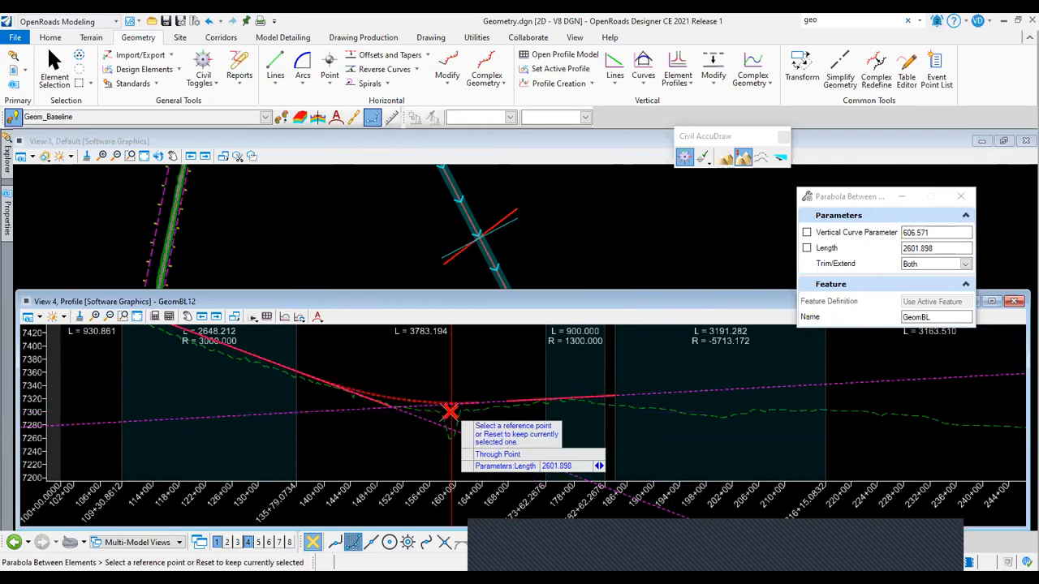
right_click(451, 412)
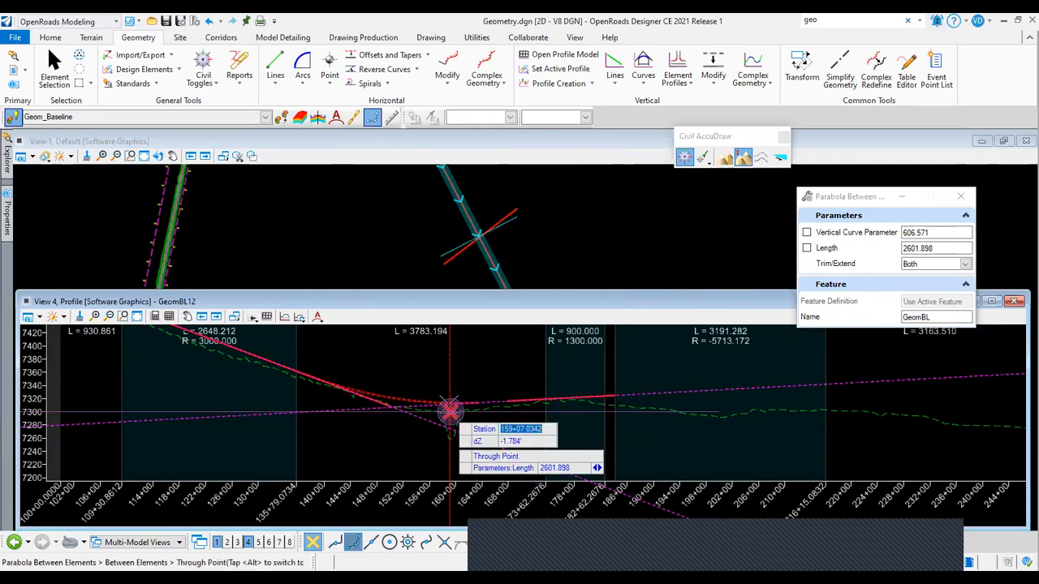
text(15)
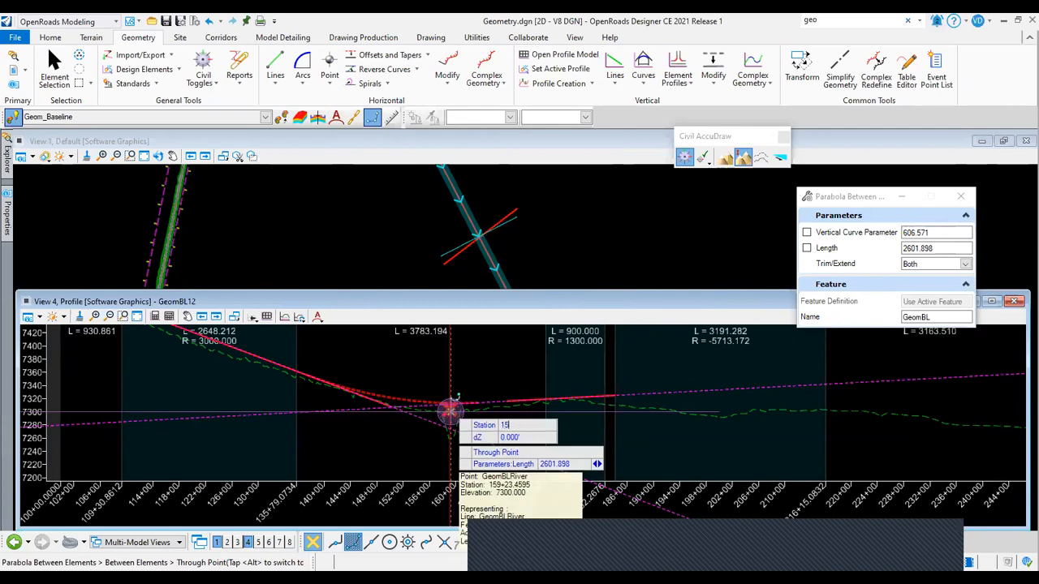
text(9.23)
key(BackSpace)
key(BackSpace)
key(BackSpace)
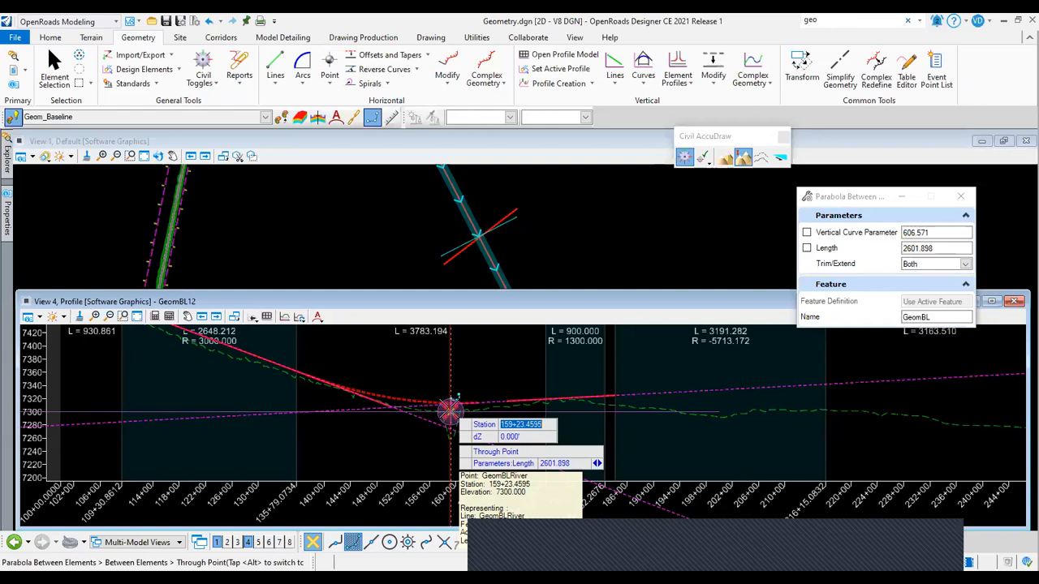
key(Tab)
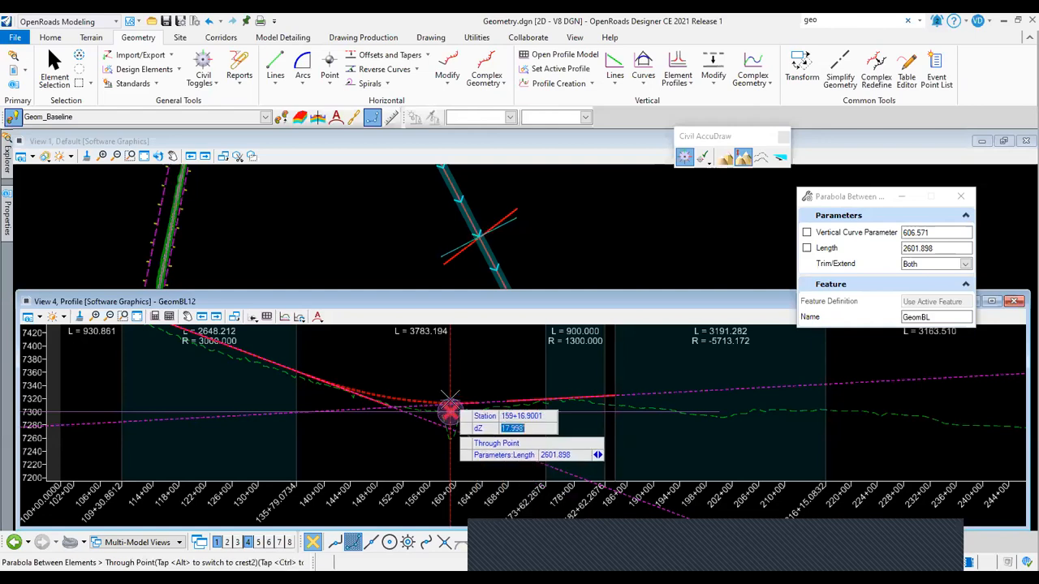
text(25)
key(Tab)
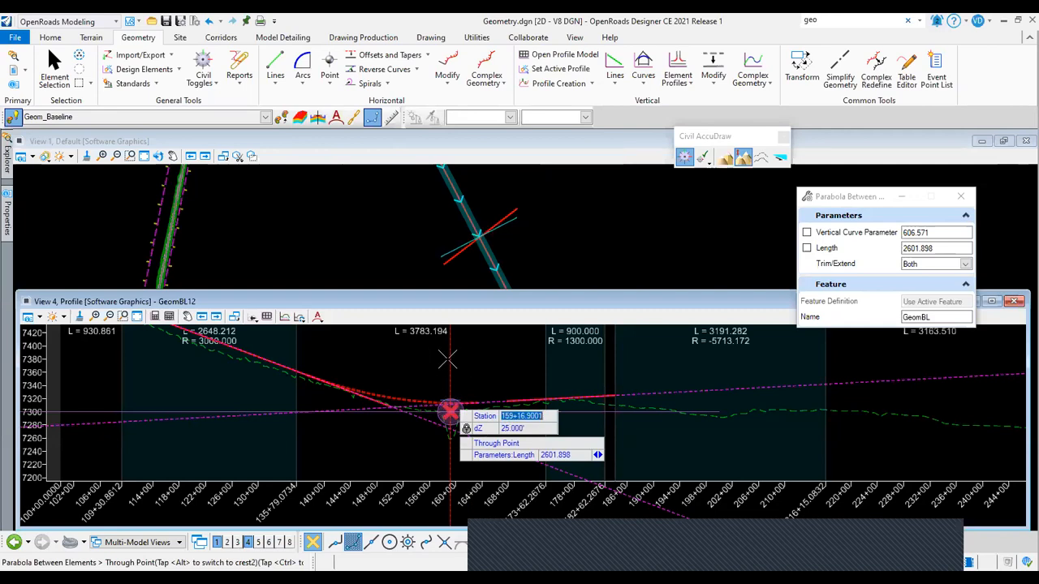
scroll(447, 358, up, 4)
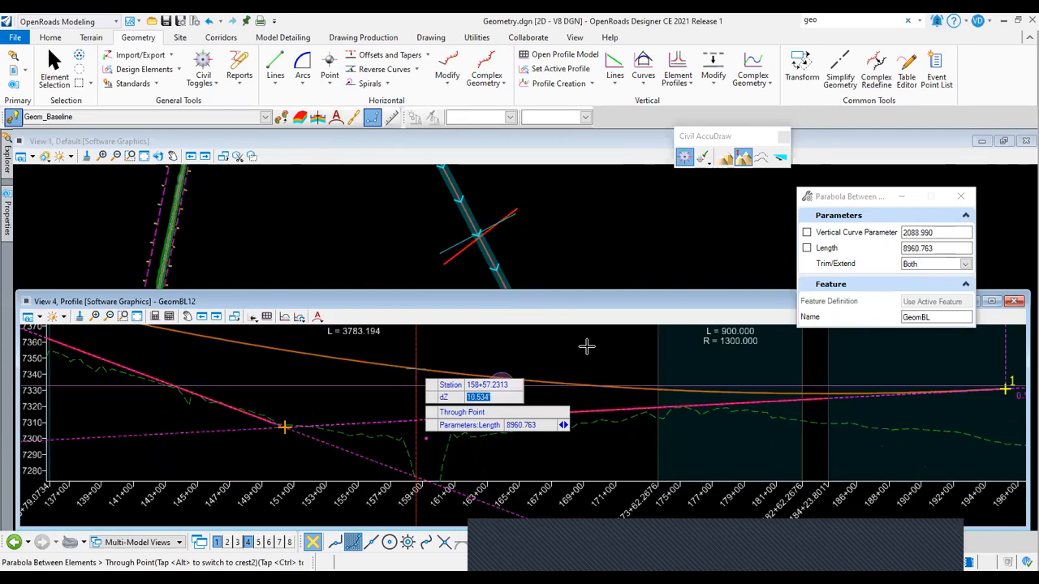
key(Escape)
Restart the parabola between the two profile tangents and set its dZ reference at the GeomBLRiver point.
click(643, 77)
mouse_move(706, 150)
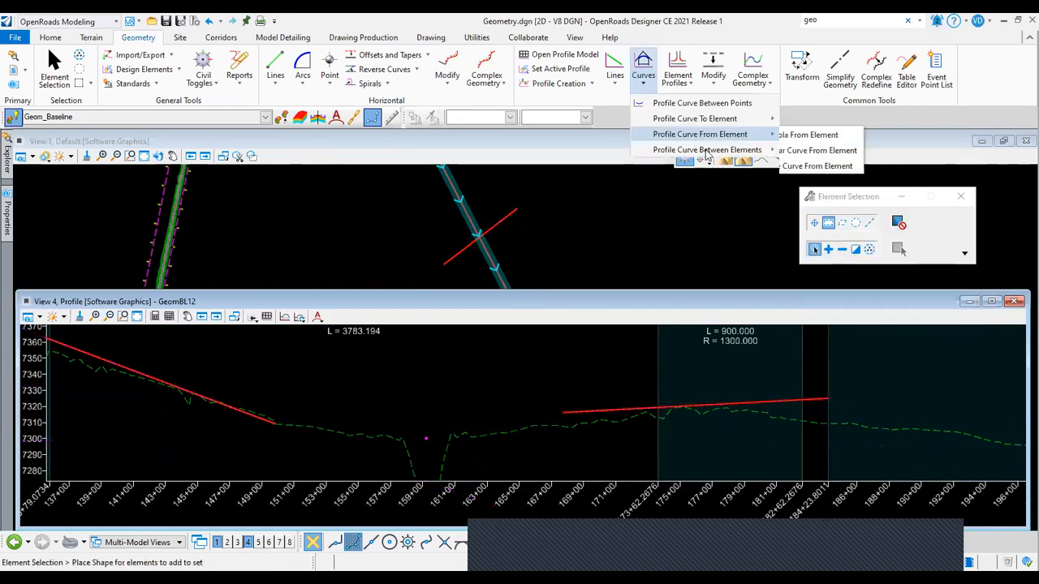
click(848, 151)
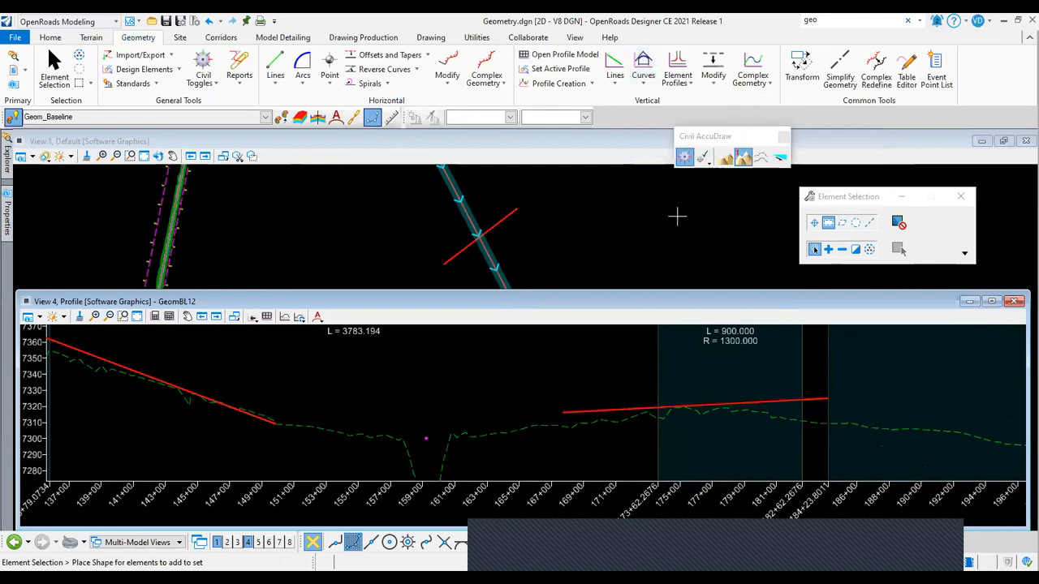
click(423, 417)
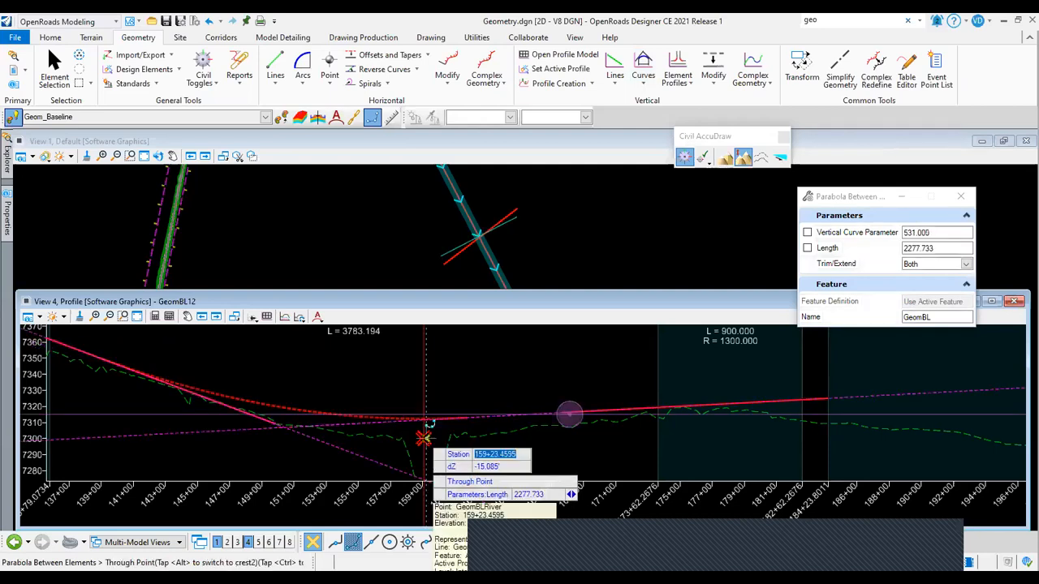
key(o)
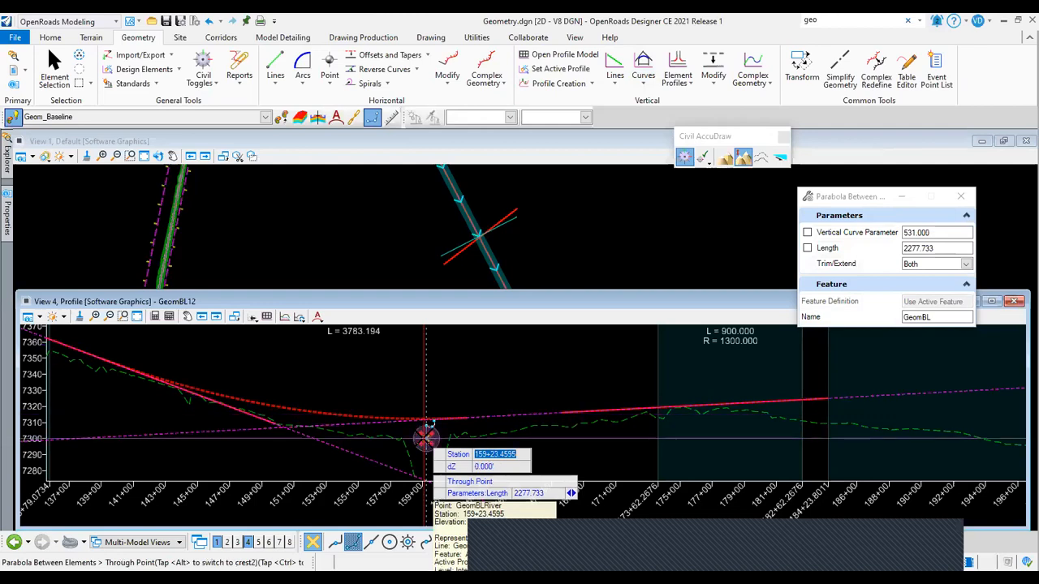
key(Tab)
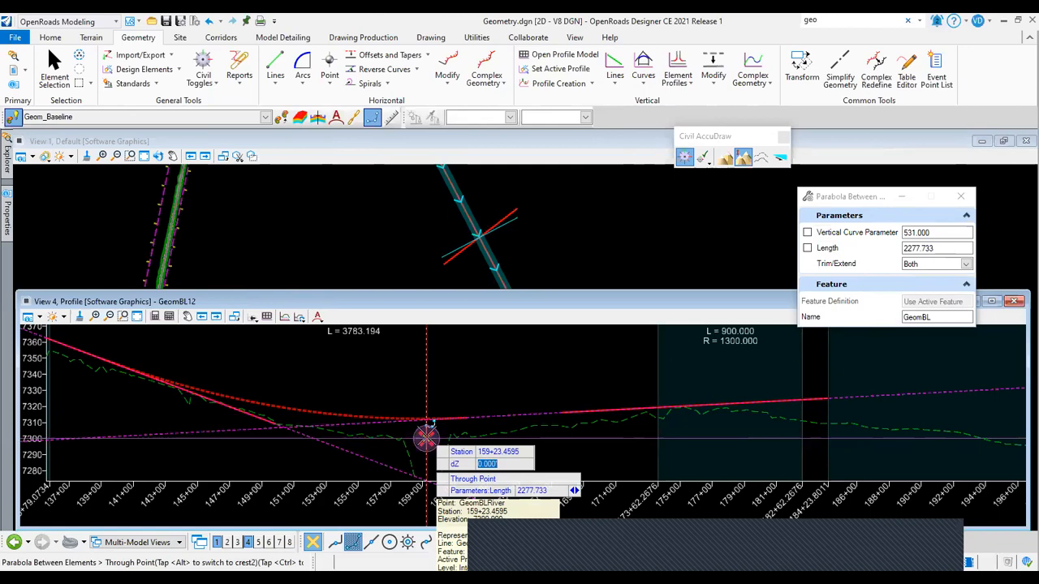
click(426, 438)
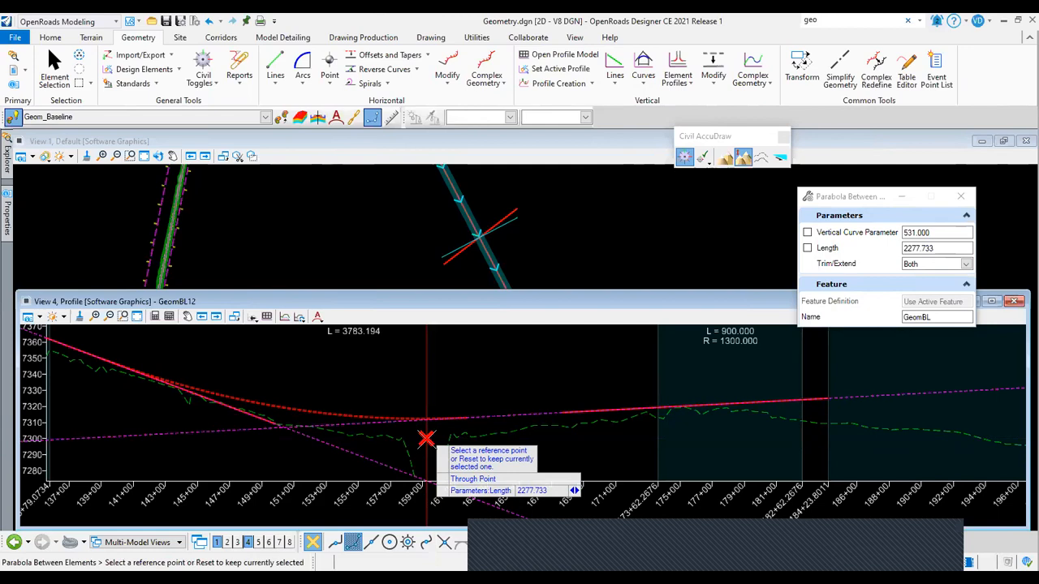
right_click(426, 438)
Place the parabola through station 159+23 with a dZ of 25 feet above the river point, trimming both tangents.
key(Tab)
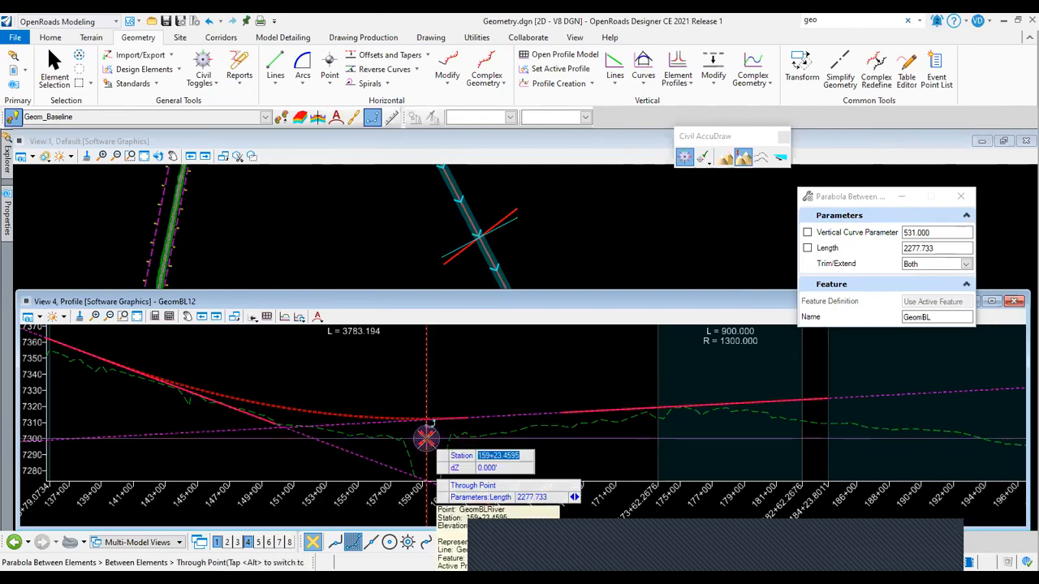
text(159)
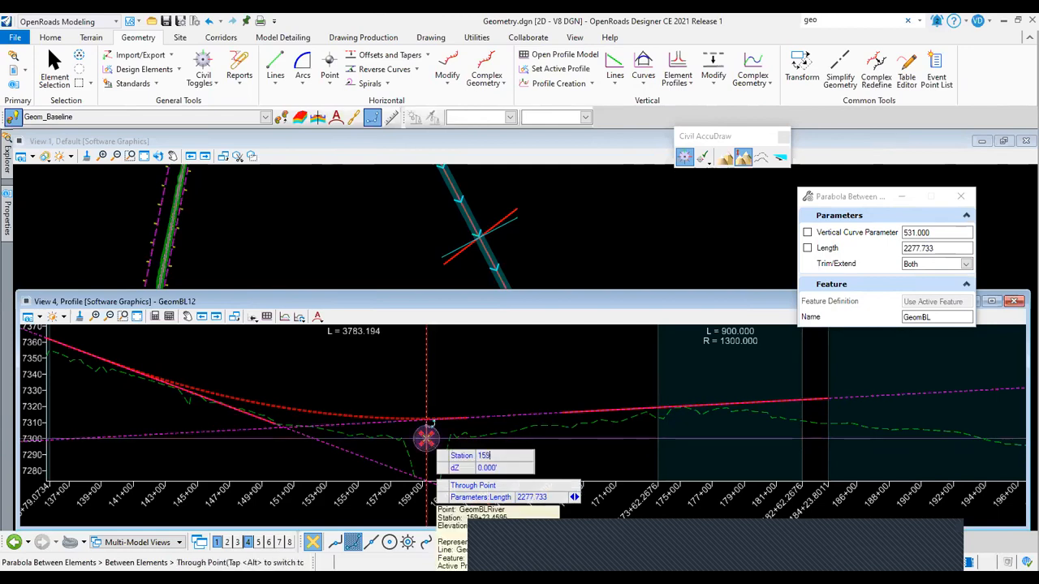
text(+23)
key(Tab)
text(25)
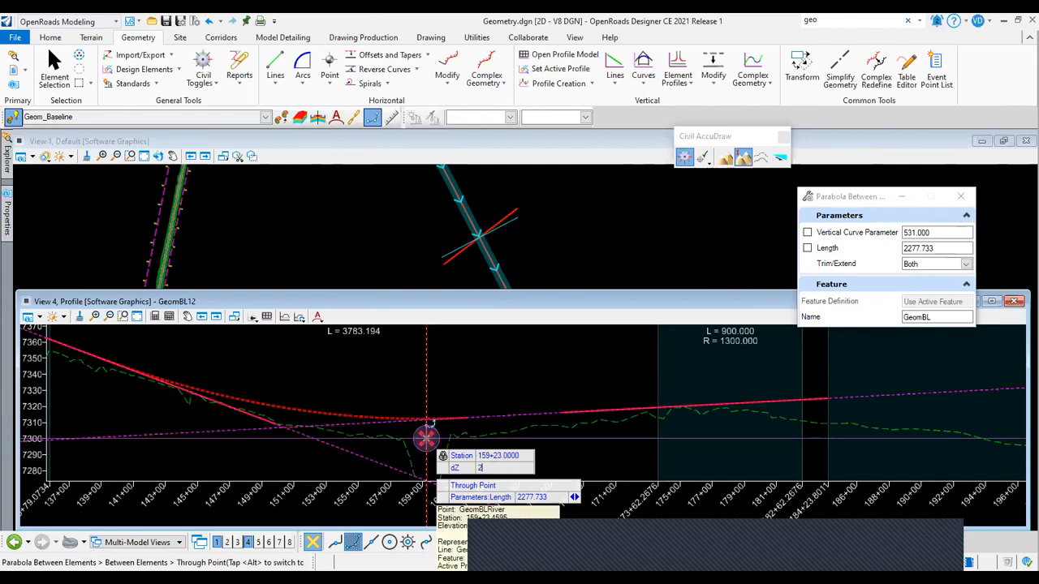
key(Tab)
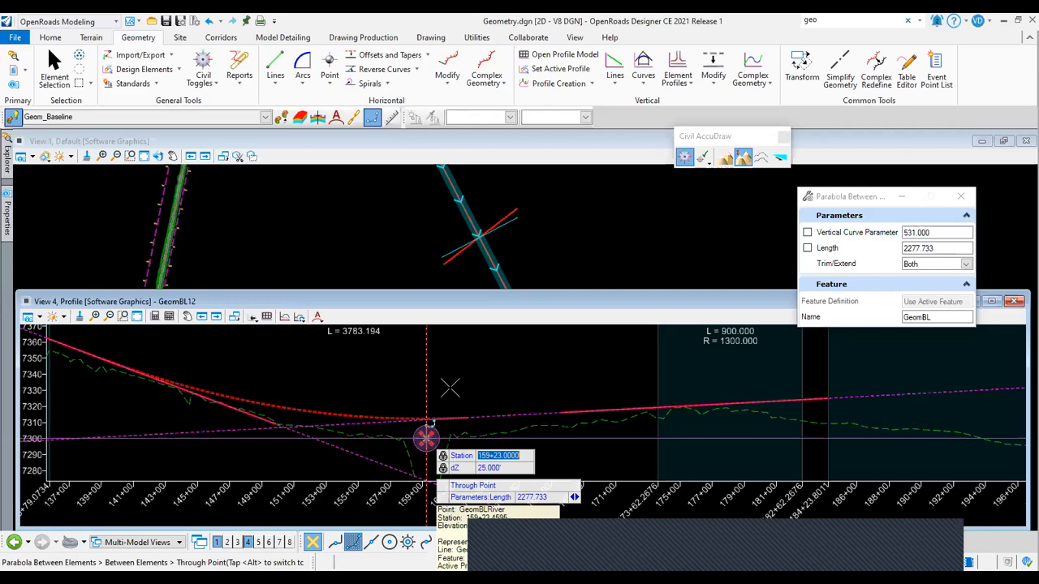
click(497, 369)
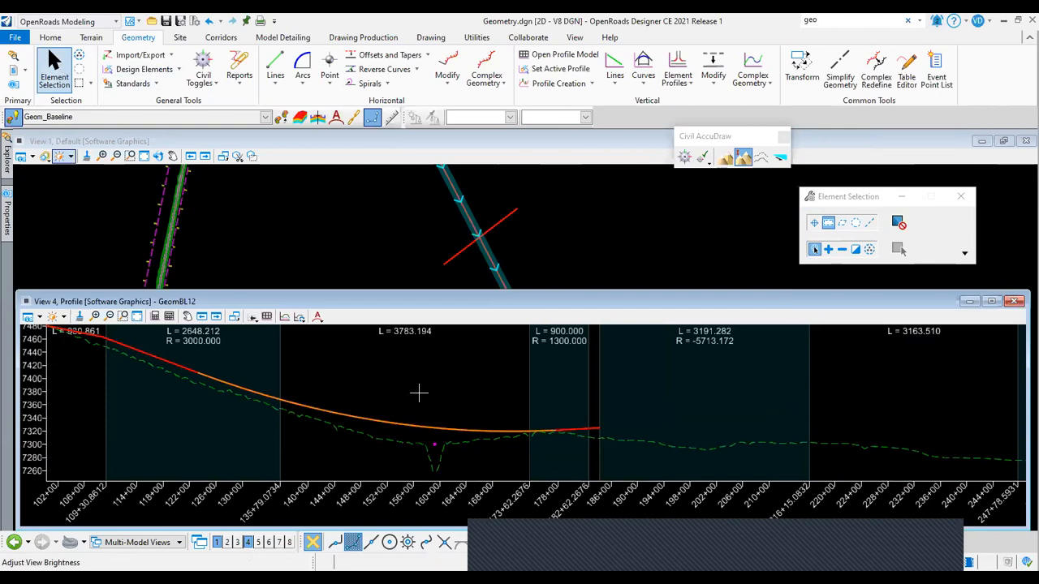
Examine the parabola's handles and dZ relationship to the river point in the GeomBL12 profile.
click(966, 197)
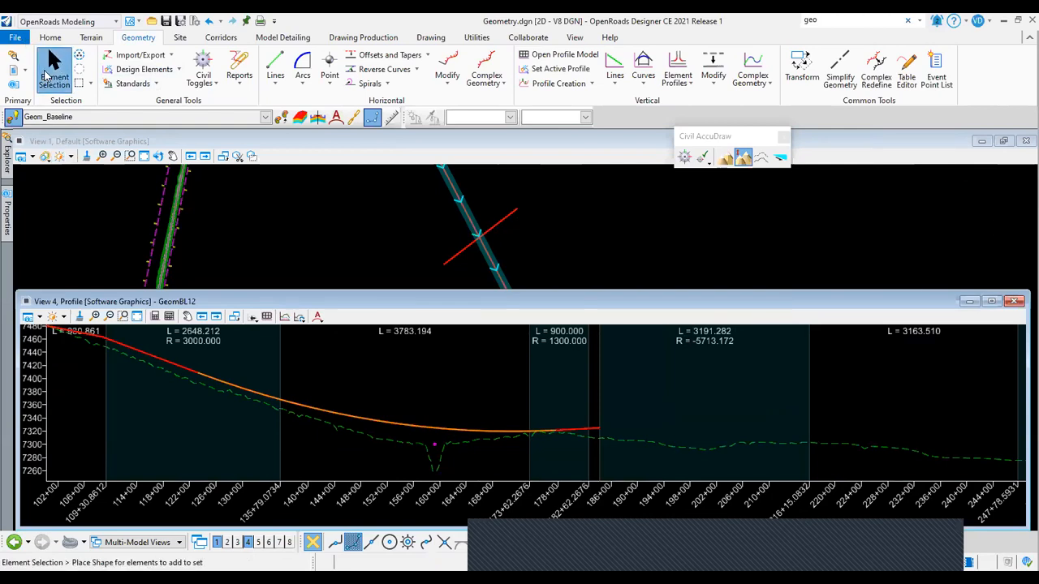
click(49, 73)
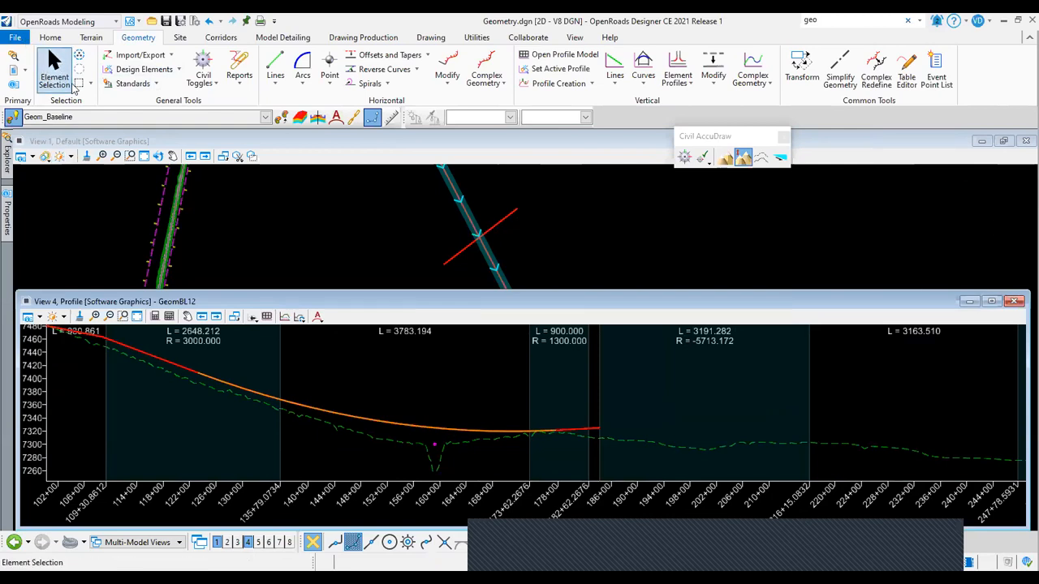
click(435, 430)
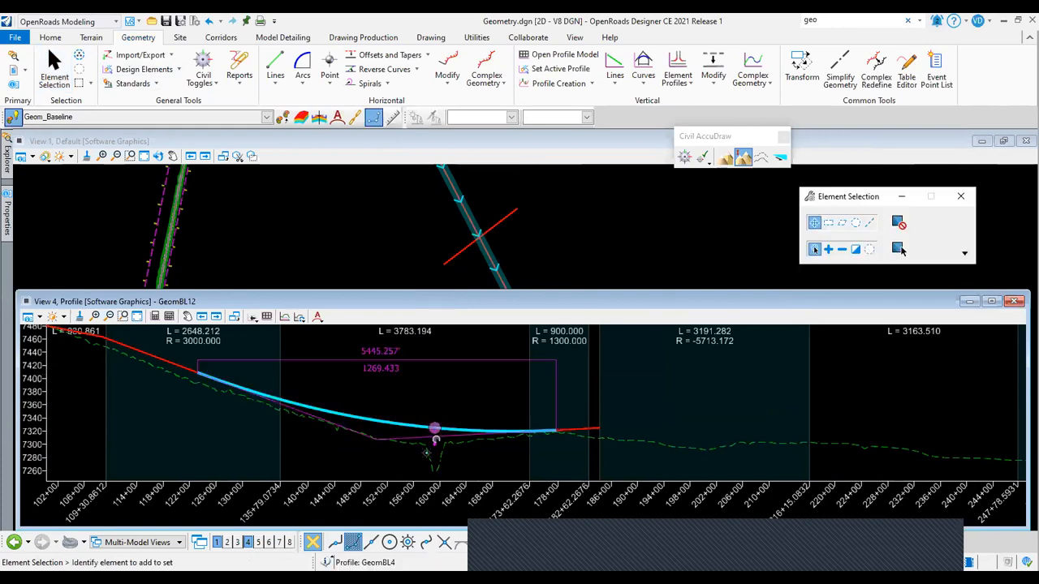
scroll(435, 438, up, 3)
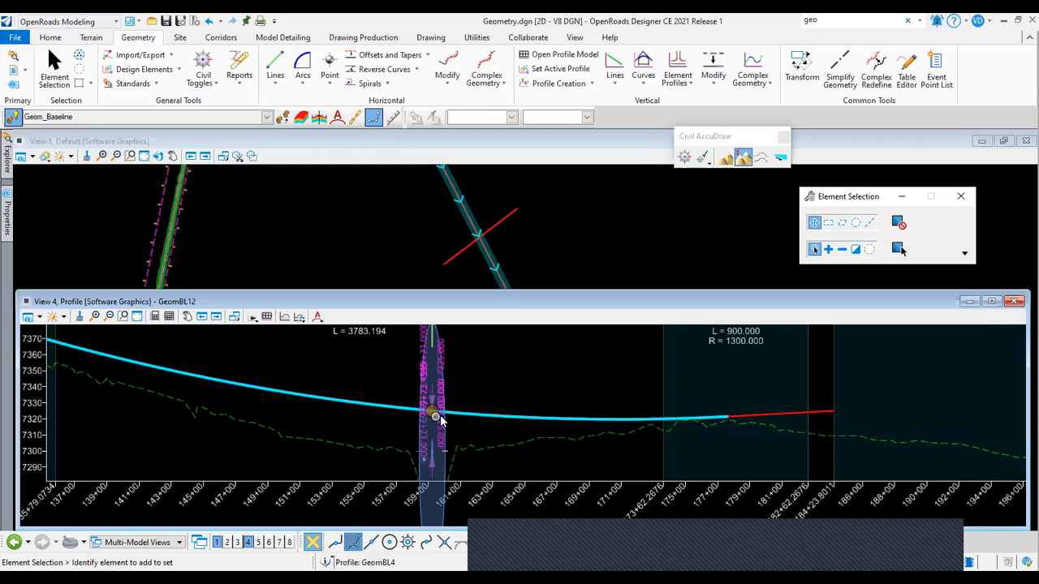
click(476, 390)
scroll(470, 404, down, 1)
scroll(471, 399, down, 1)
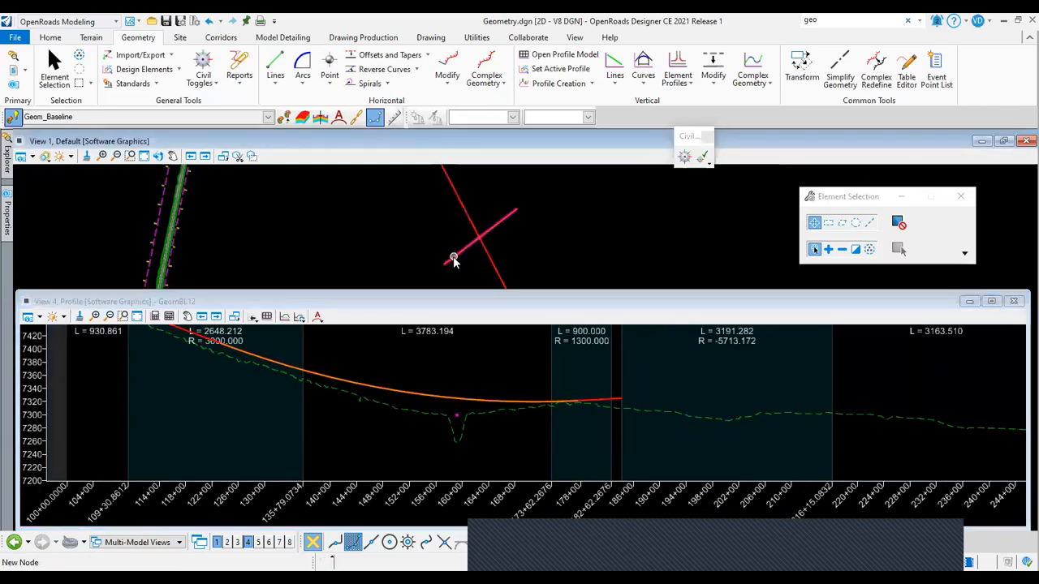
Open the profile model of the GeomBLRiver line in its own view above the GeomBL12 profile.
click(453, 261)
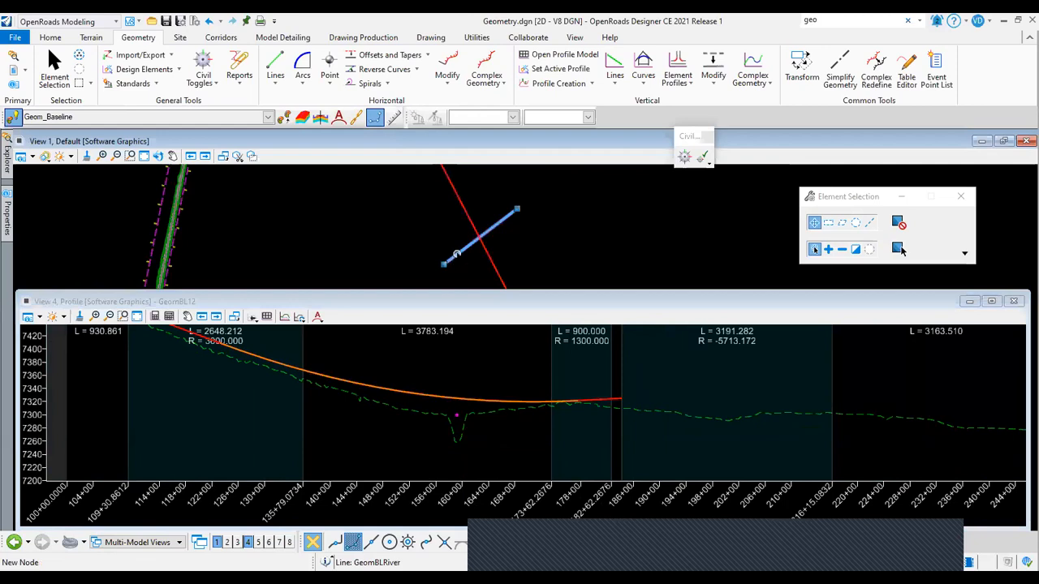
click(444, 305)
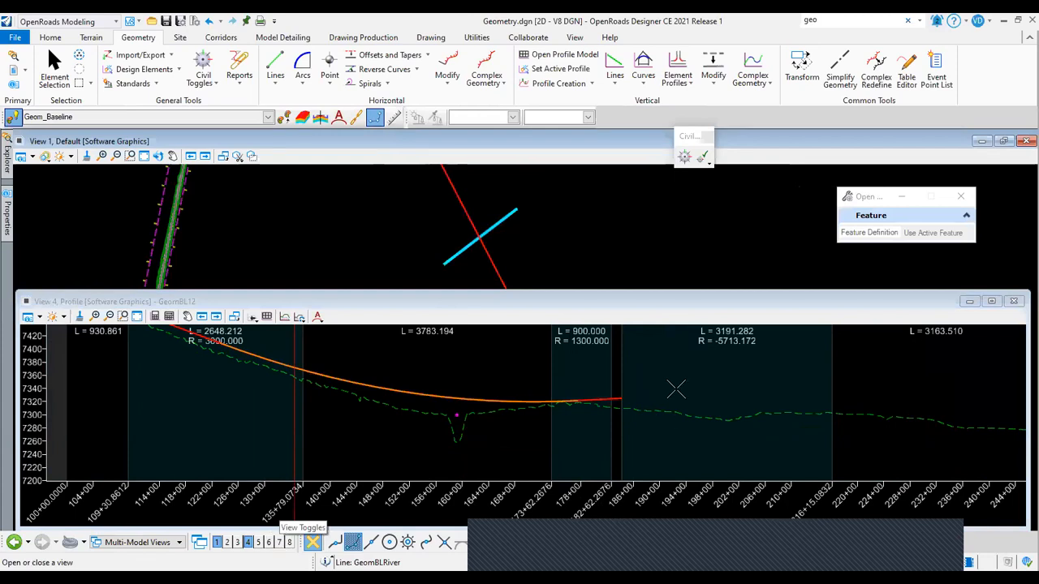
click(536, 254)
drag(490, 272, 490, 278)
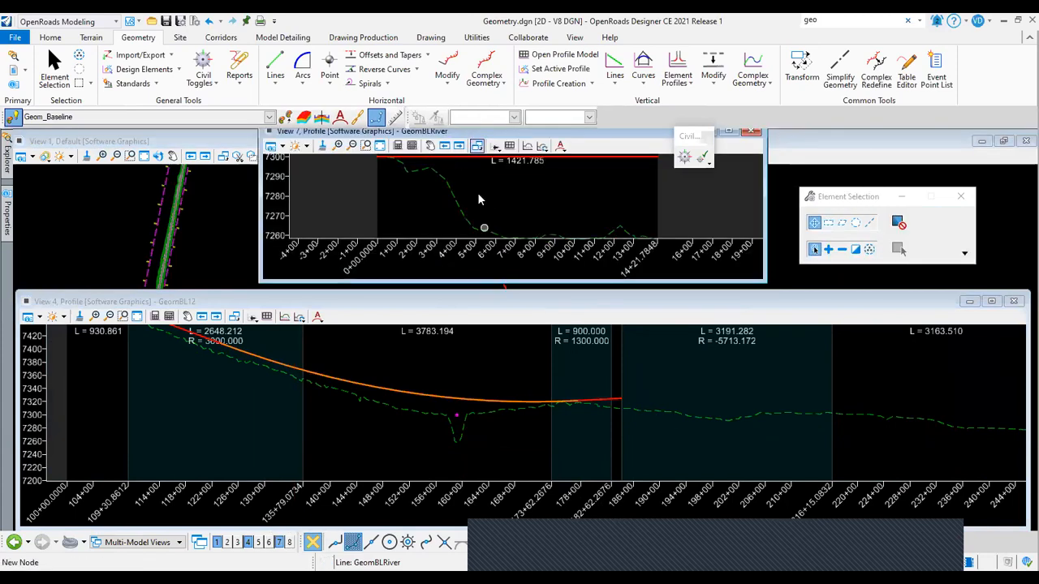
Set the GeomBLRiver profile line's elevation to 7320 and check how the parabola responds in the GeomBL12 profile.
middle_drag(479, 195, 475, 208)
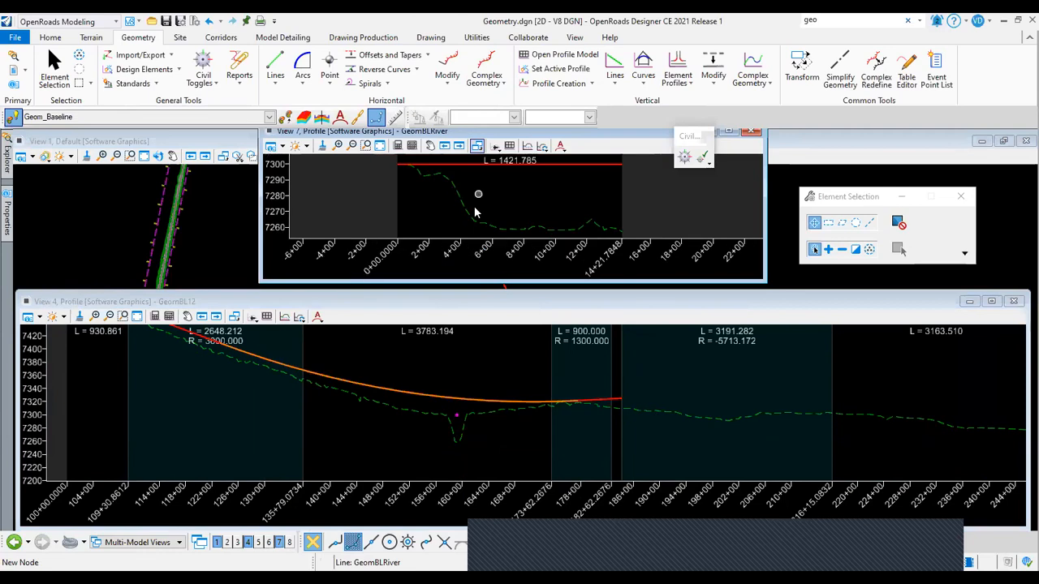
click(490, 181)
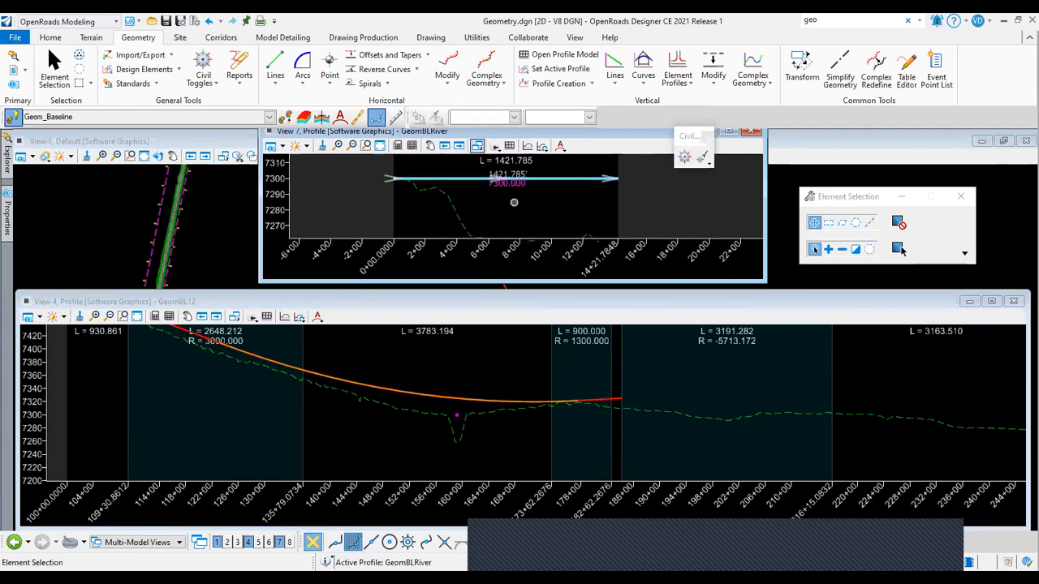
click(499, 188)
click(513, 180)
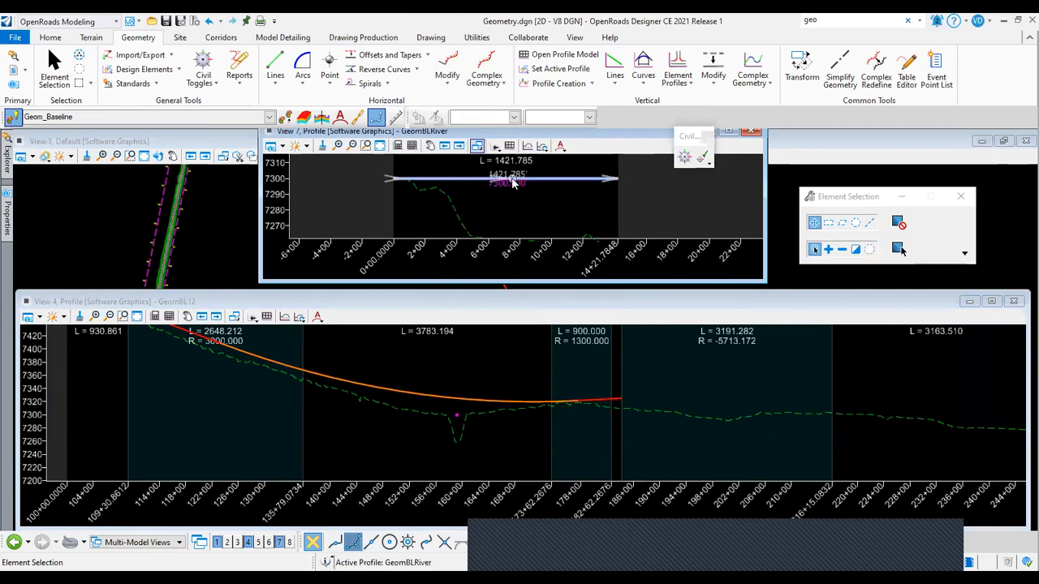
scroll(511, 185, up, 3)
scroll(509, 189, up, 2)
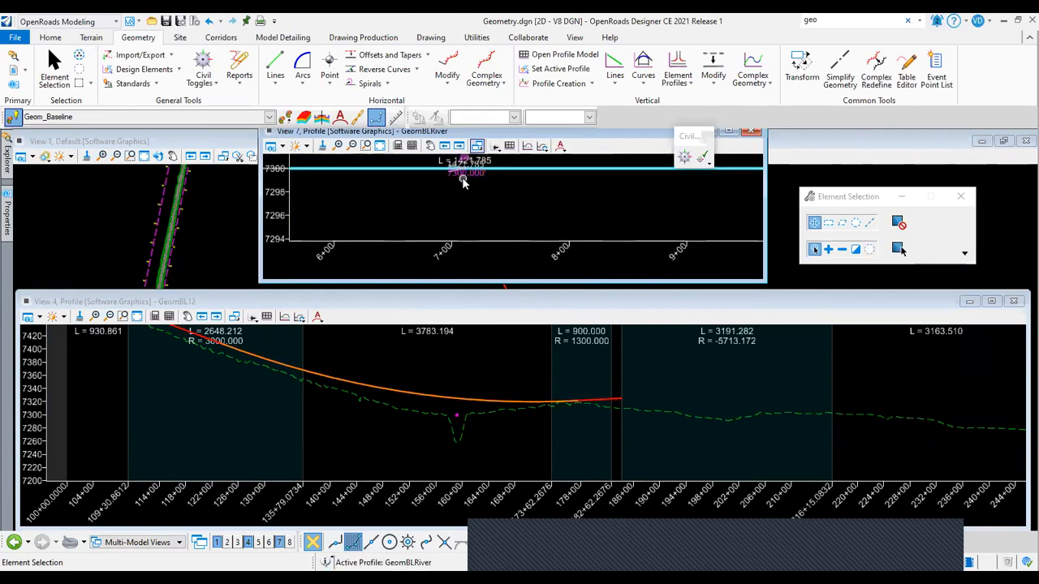
click(476, 176)
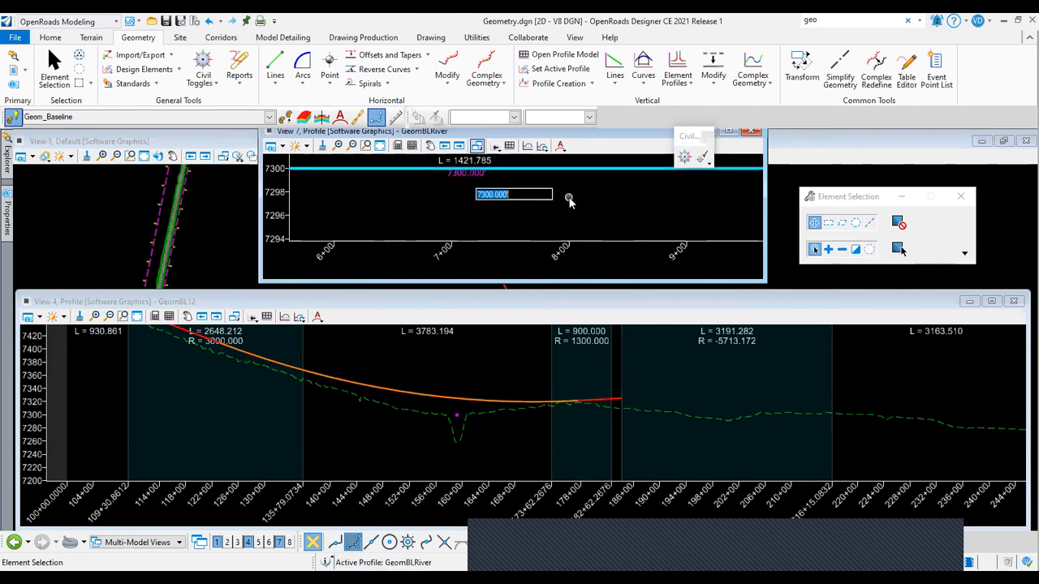
text(7320)
key(Return)
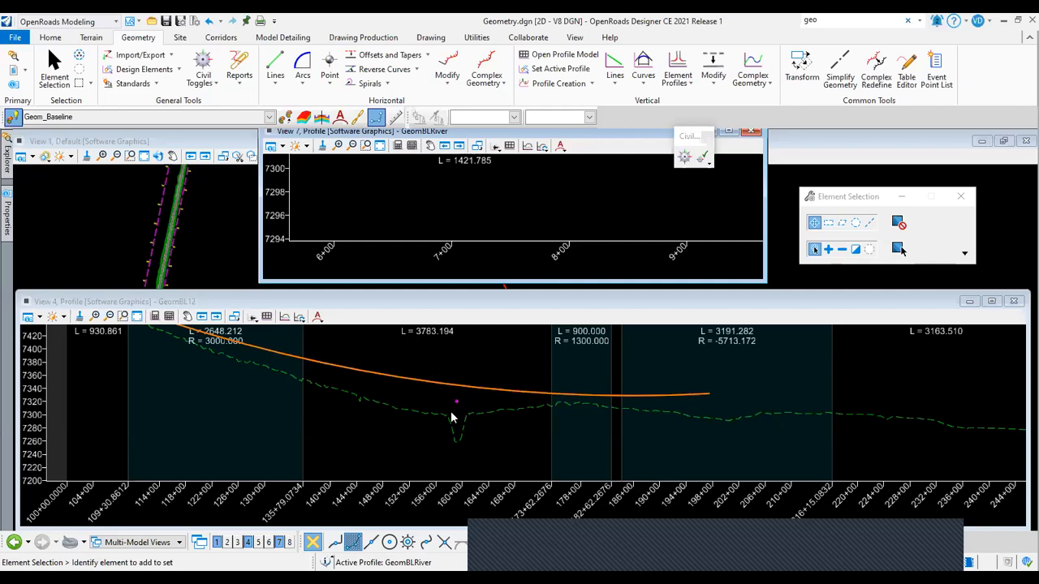
scroll(452, 412, down, 2)
scroll(466, 410, up, 4)
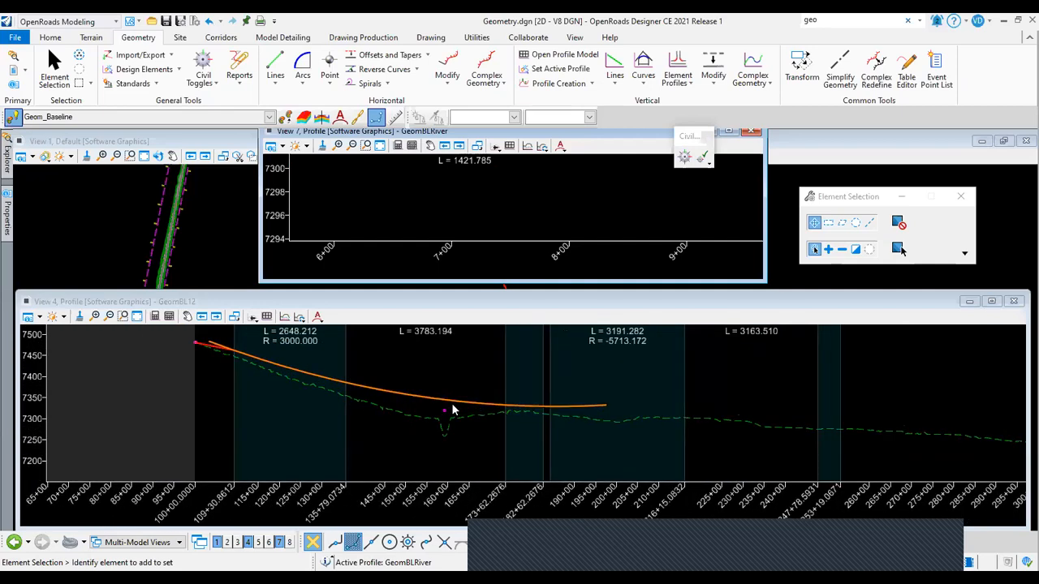
scroll(454, 413, up, 4)
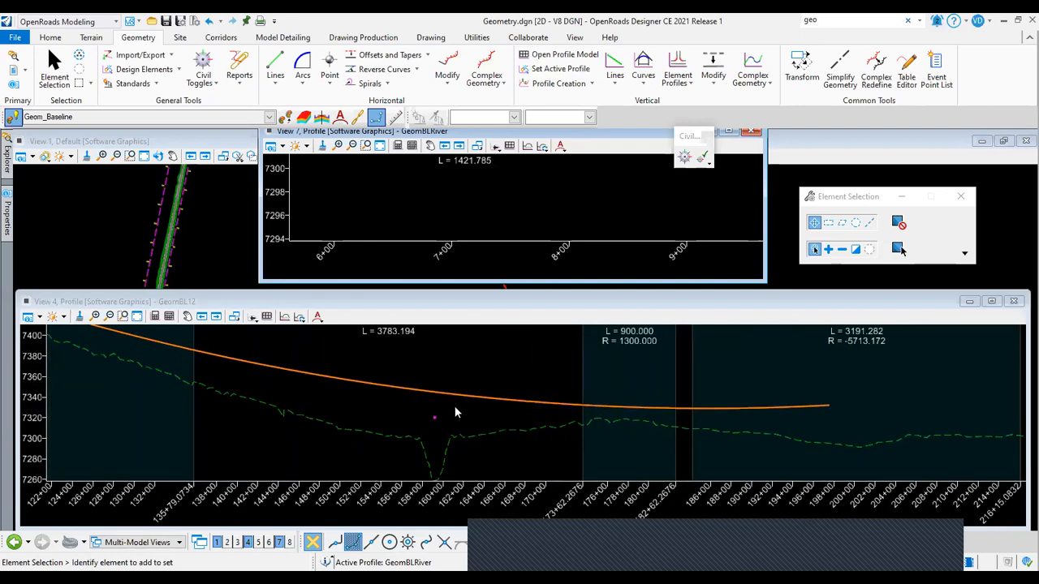
scroll(461, 419, down, 2)
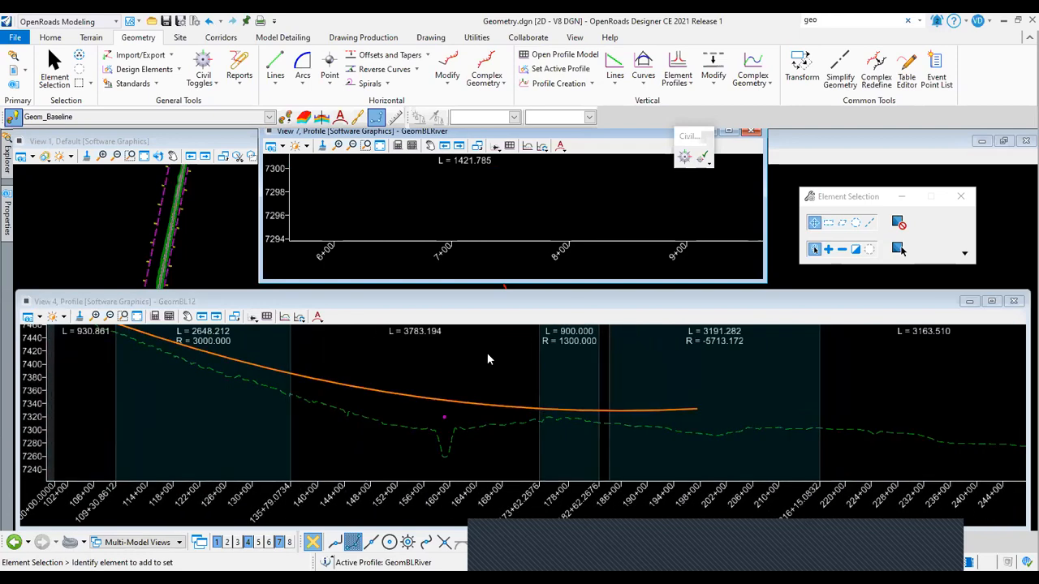
Restore the GeomBLRiver profile line's elevation to 7300 and close the river's profile view.
double_click(682, 139)
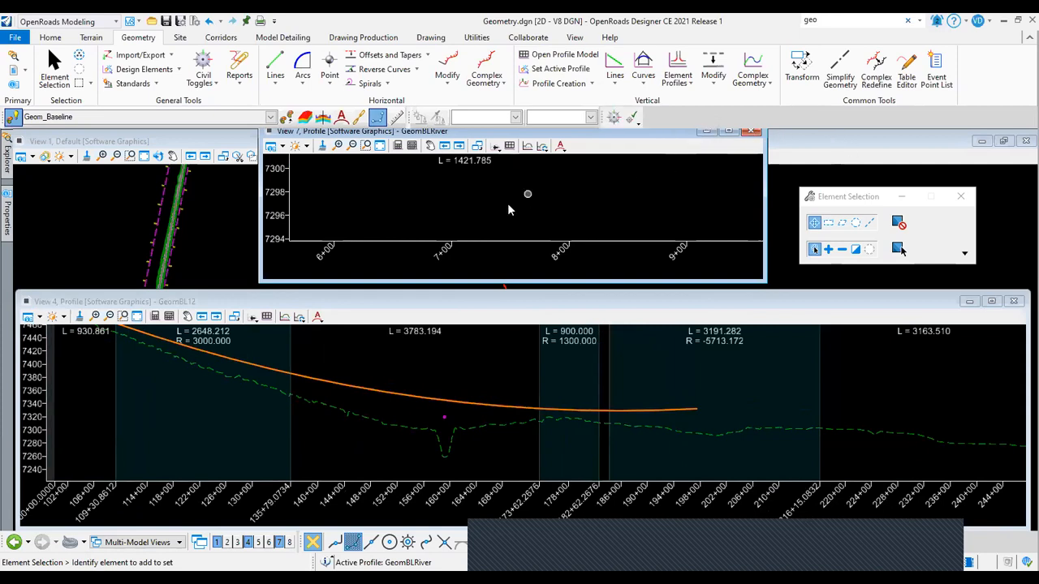
scroll(525, 185, down, 2)
middle_drag(507, 213, 504, 235)
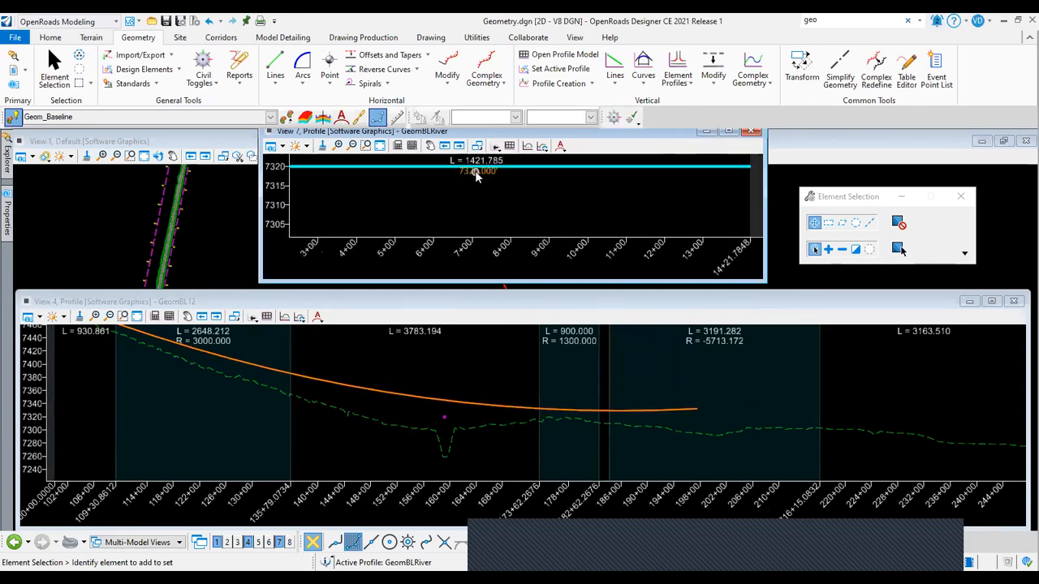
click(475, 172)
text(7300)
key(Return)
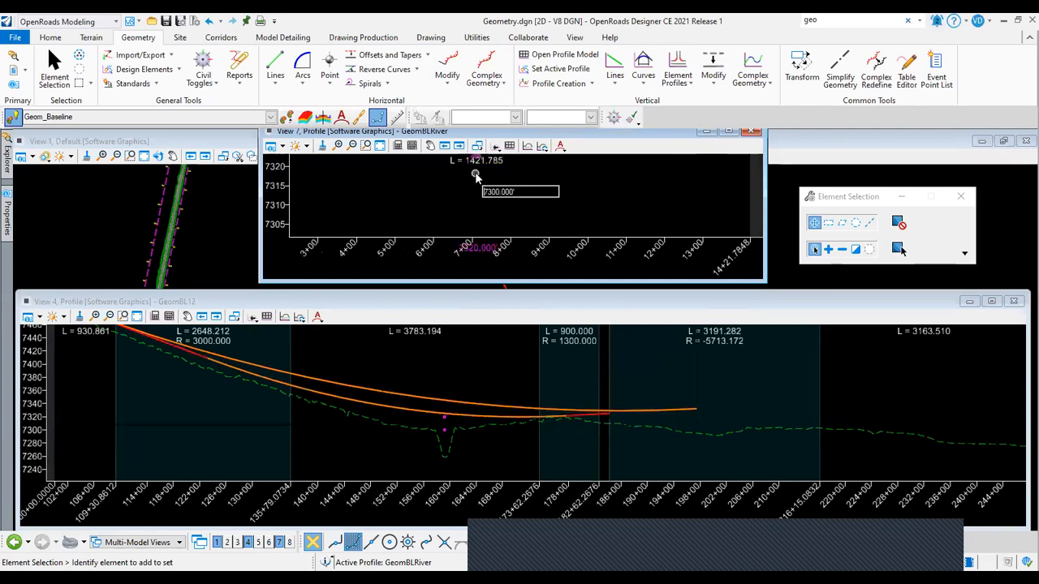
click(754, 132)
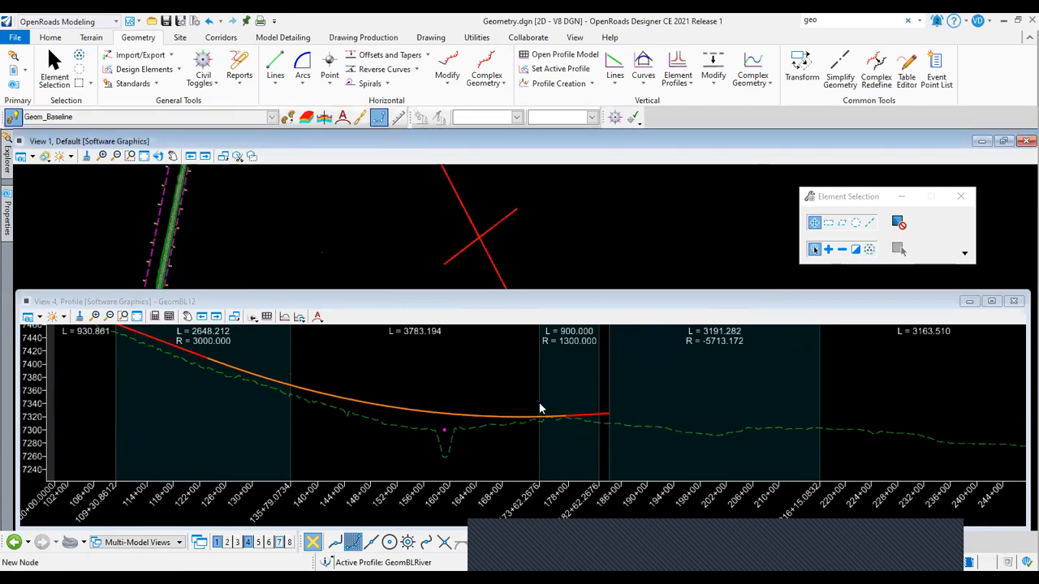
scroll(540, 409, down, 4)
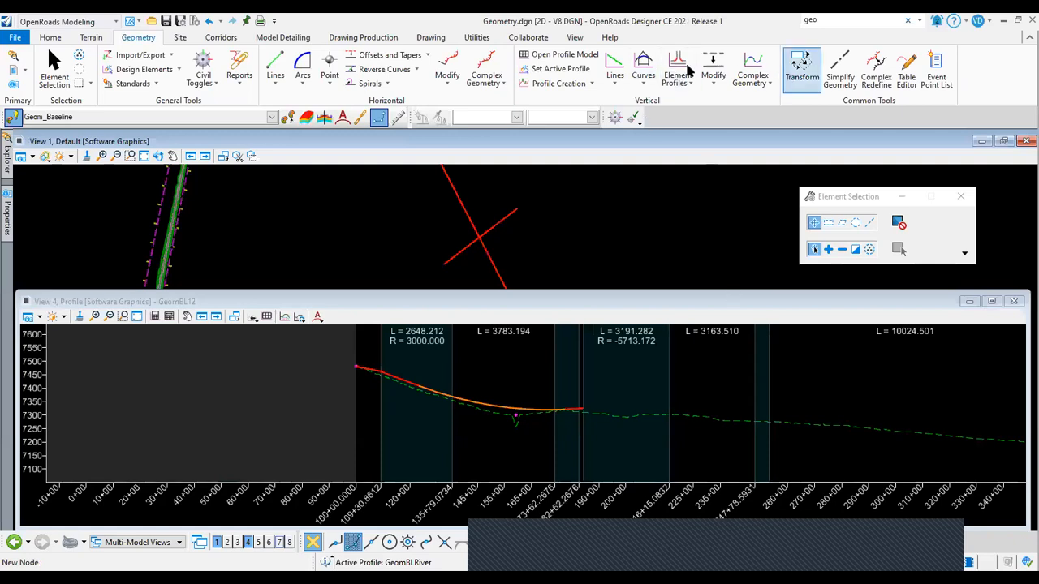
click(405, 381)
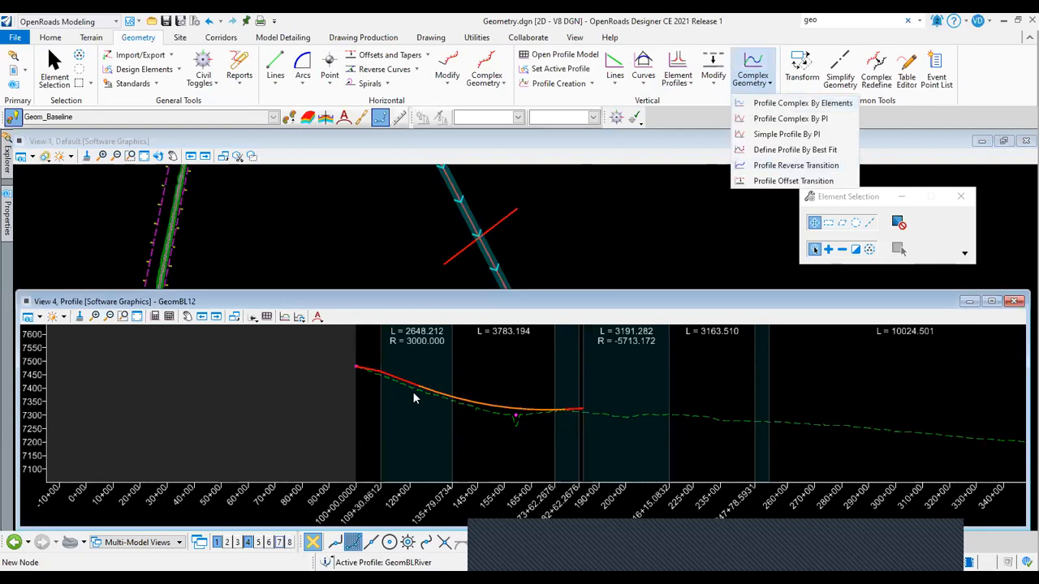
click(714, 88)
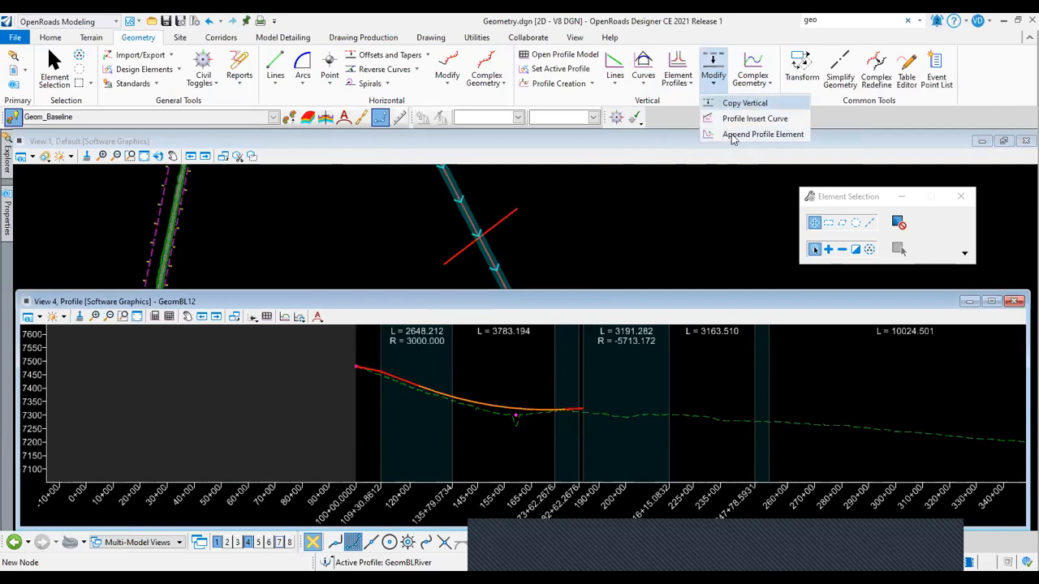
click(695, 194)
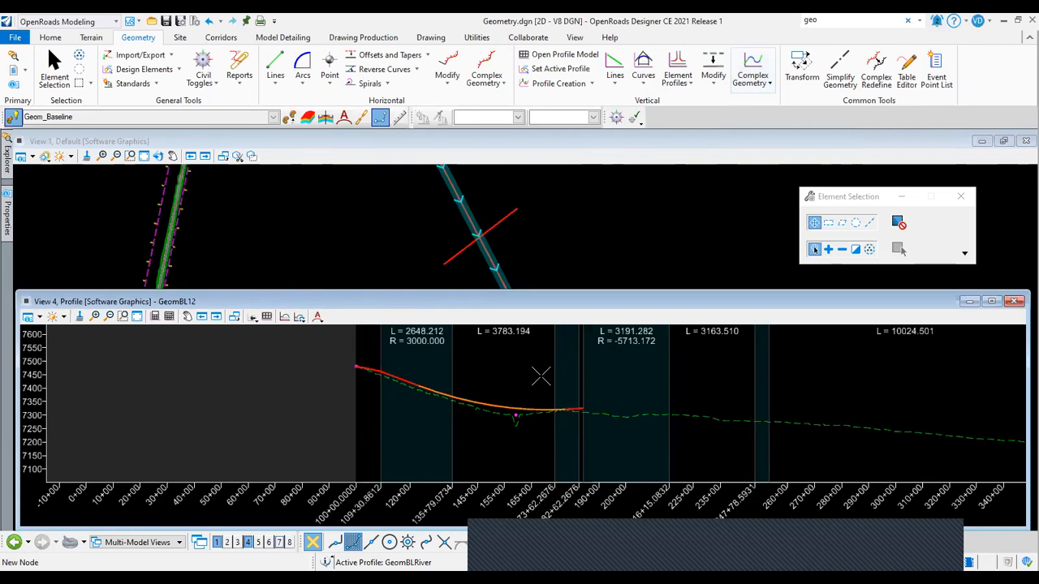
click(462, 376)
Append the short profile line starting at station 100+00 to the adjoining complex profile of GeomBL12.
scroll(344, 371, up, 8)
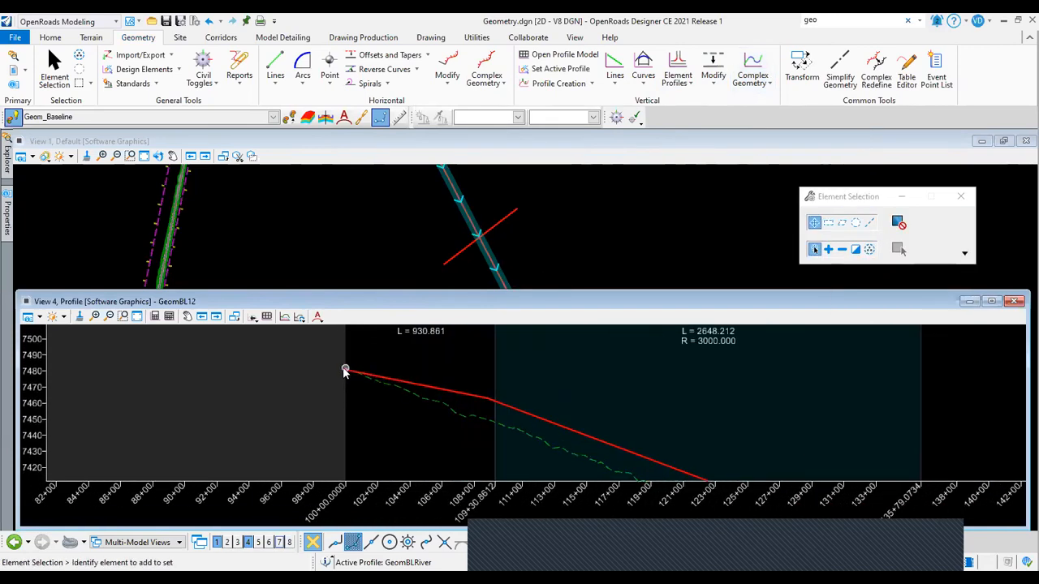
scroll(342, 375, up, 6)
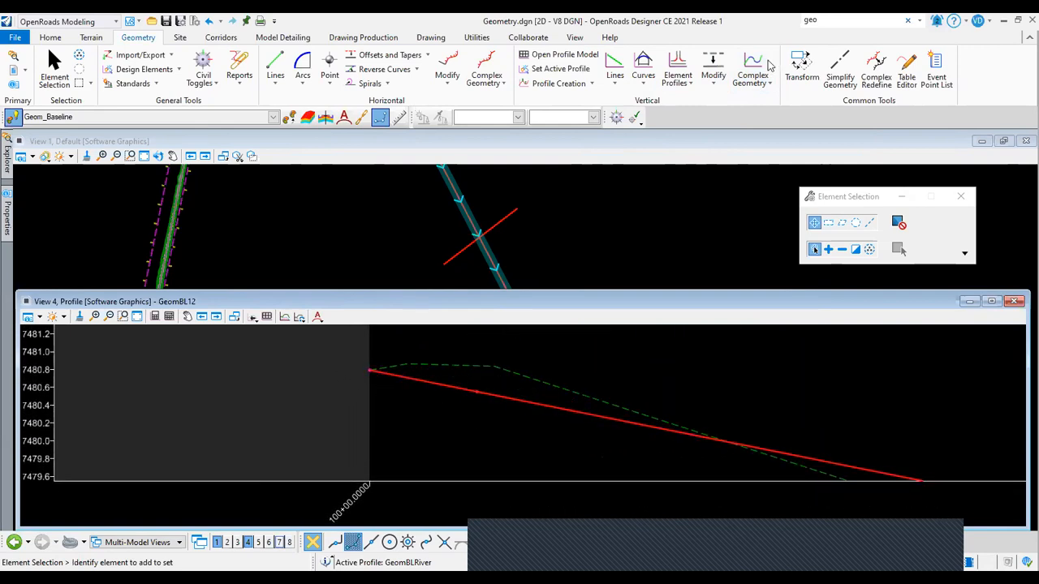
click(712, 82)
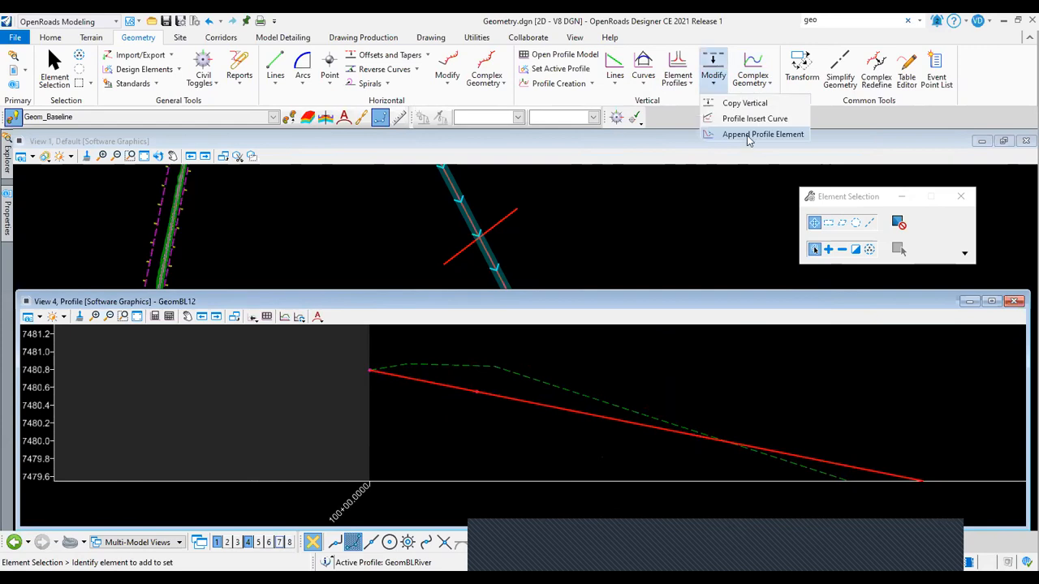
click(747, 137)
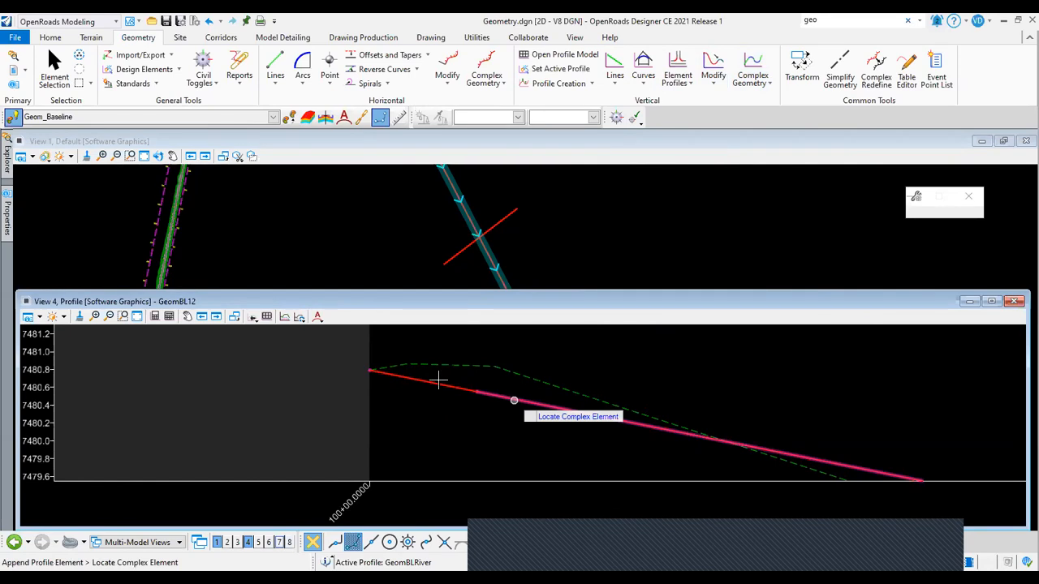
click(514, 400)
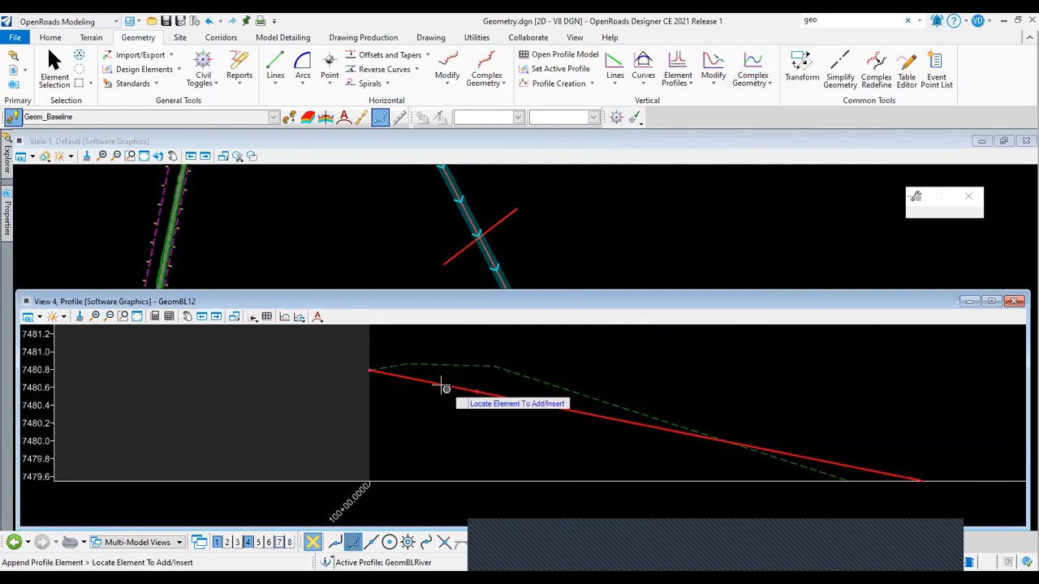
click(439, 406)
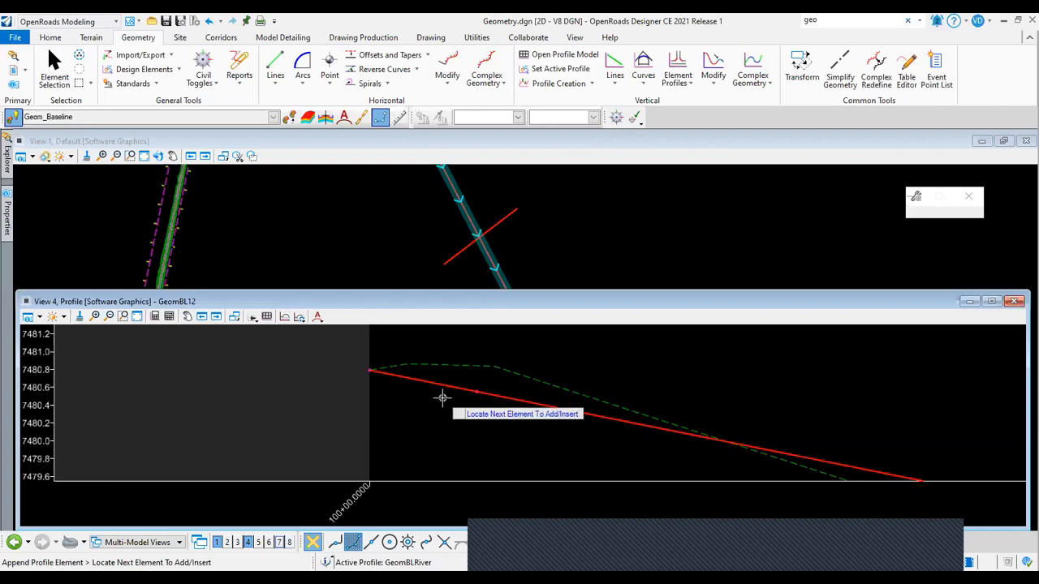
right_click(443, 398)
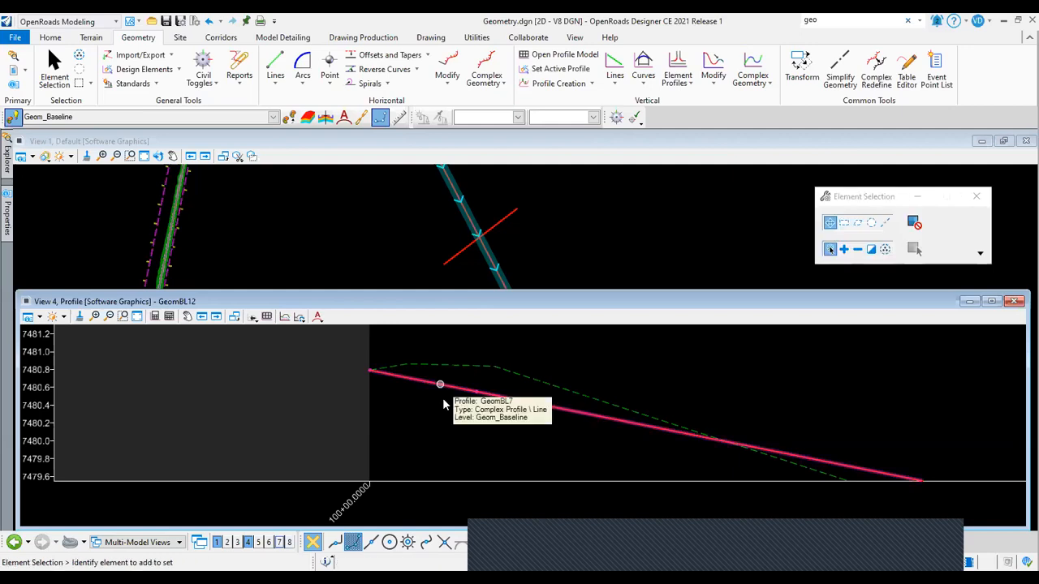
scroll(467, 393, down, 5)
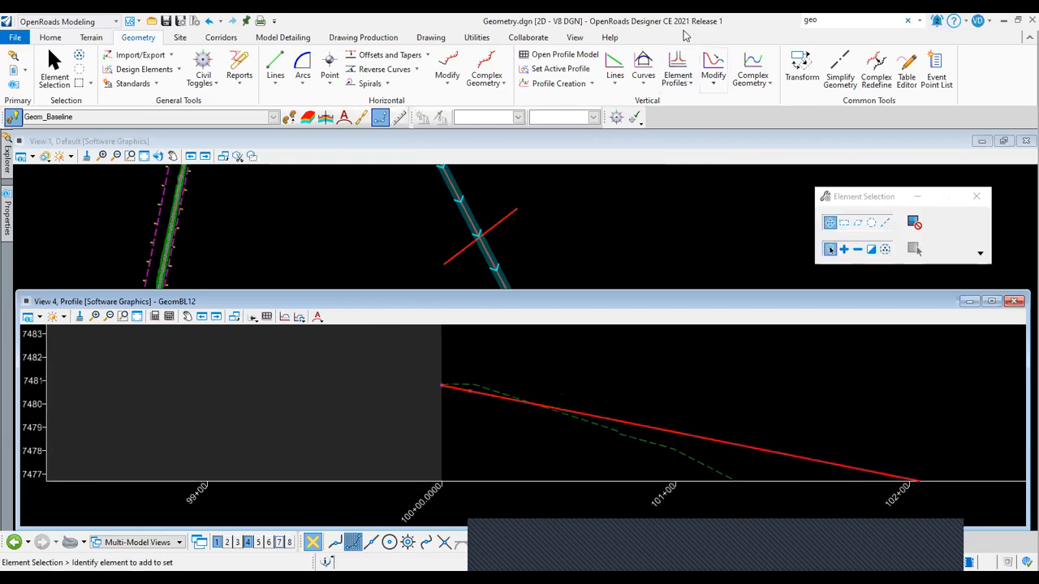
click(671, 82)
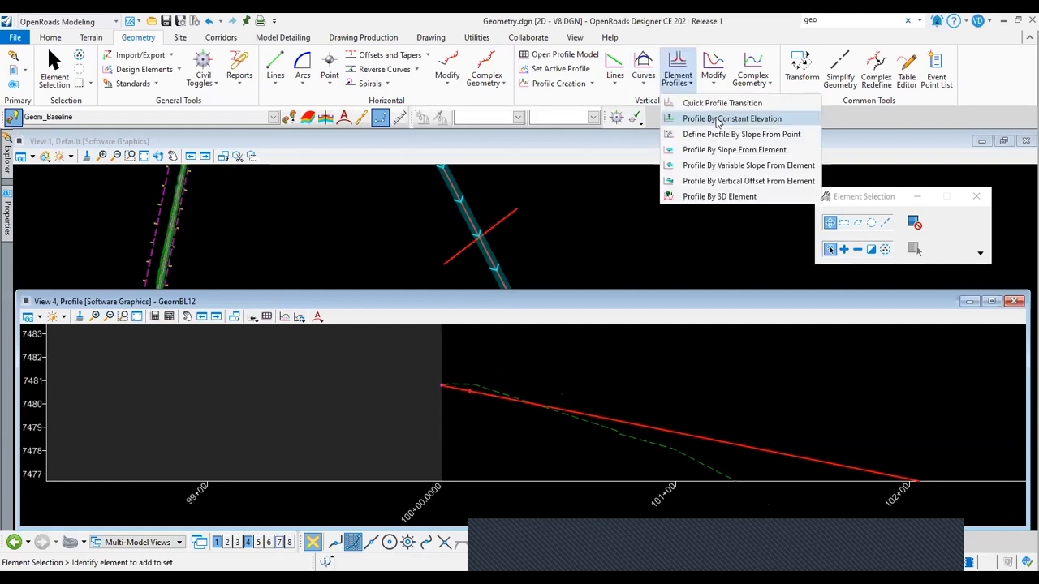
click(536, 223)
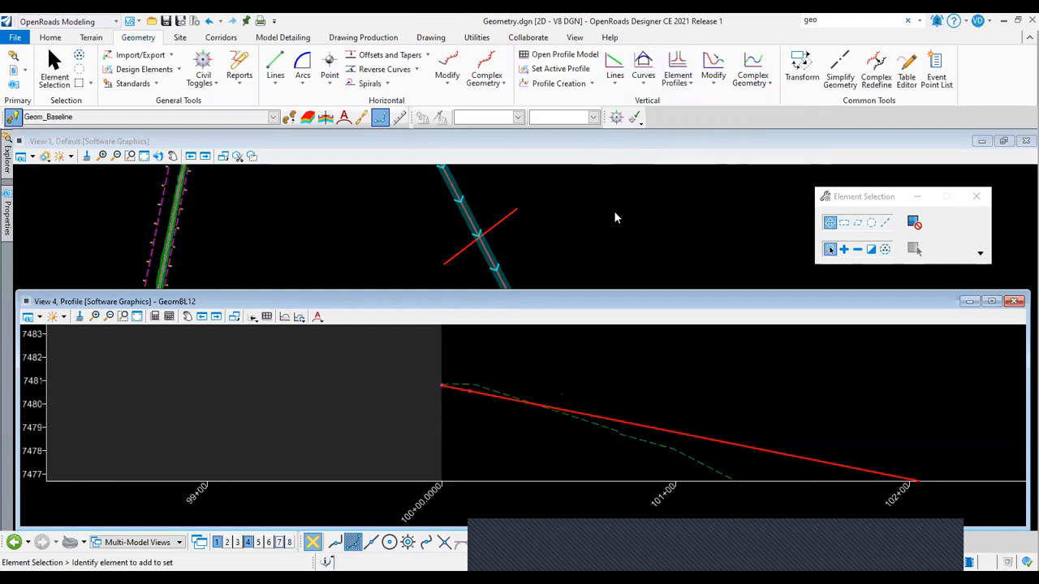
scroll(614, 211, down, 2)
scroll(564, 219, down, 3)
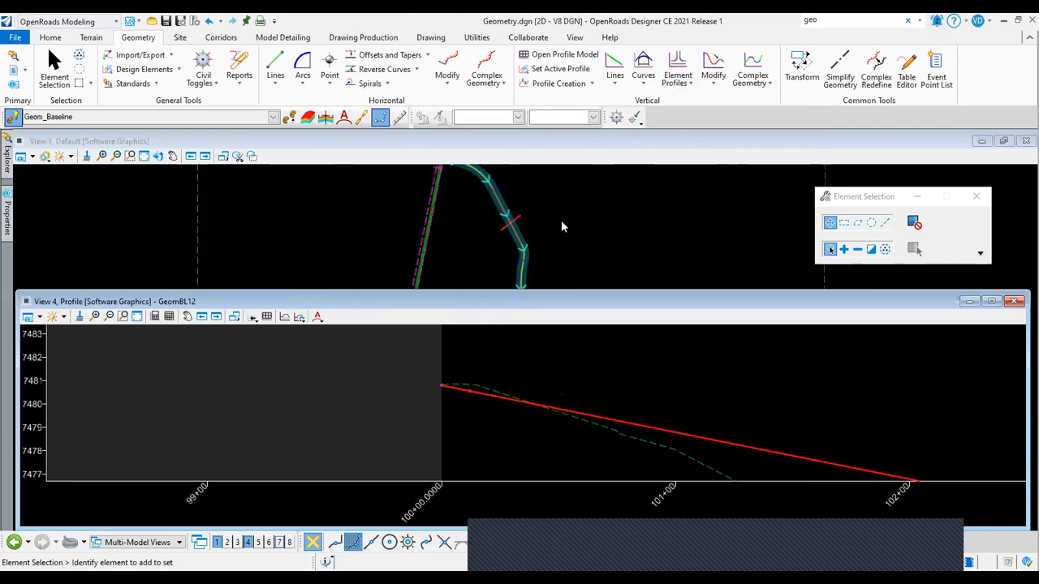
scroll(623, 217, down, 1)
scroll(607, 224, down, 1)
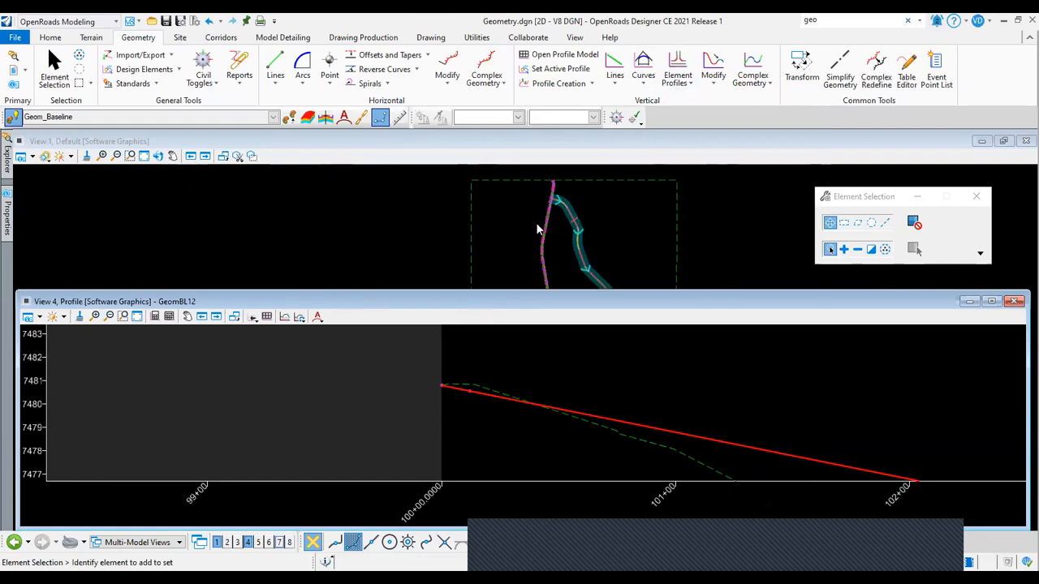
click(677, 77)
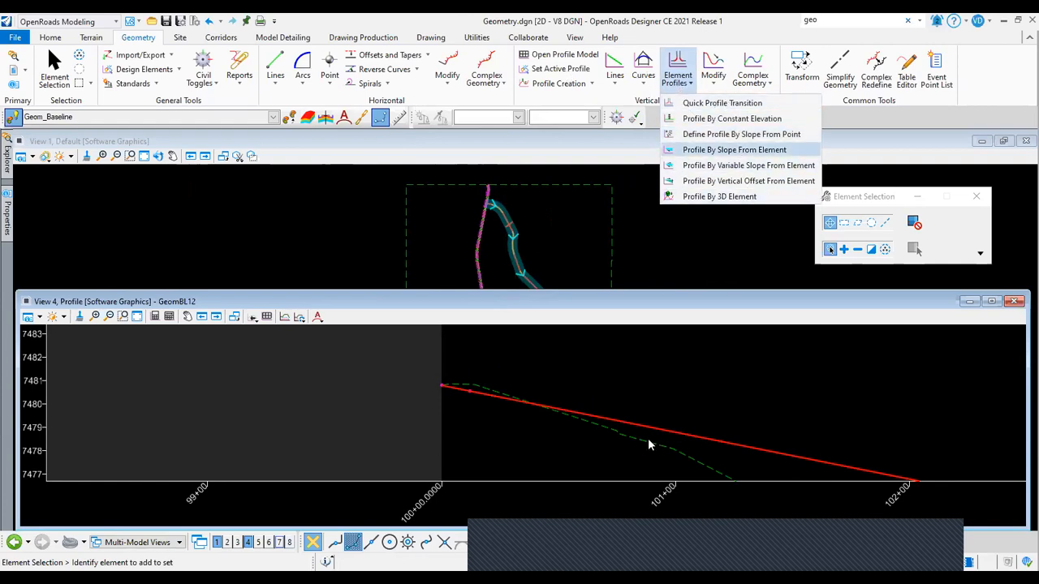
click(725, 241)
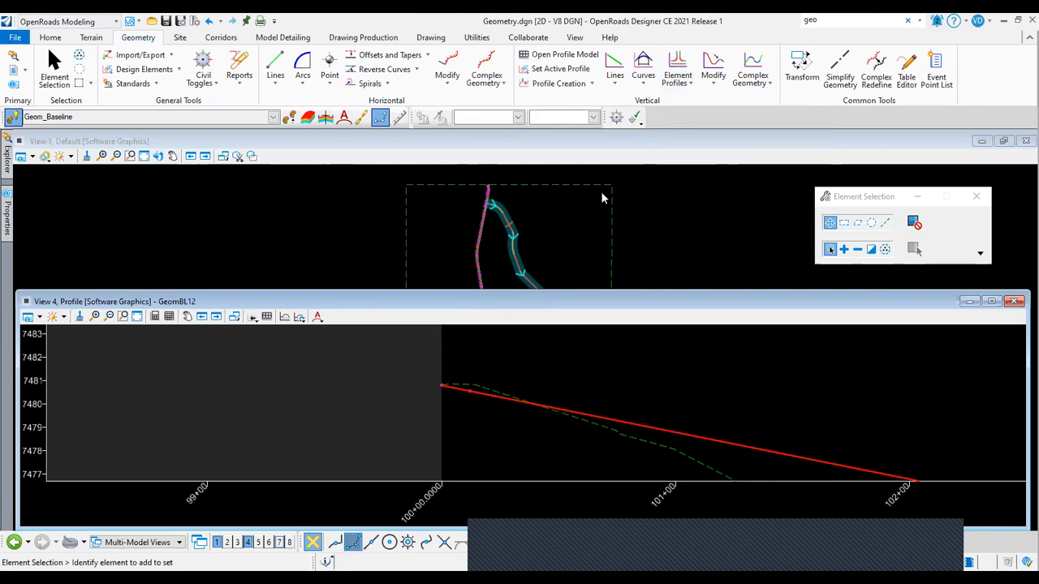
scroll(601, 193, down, 3)
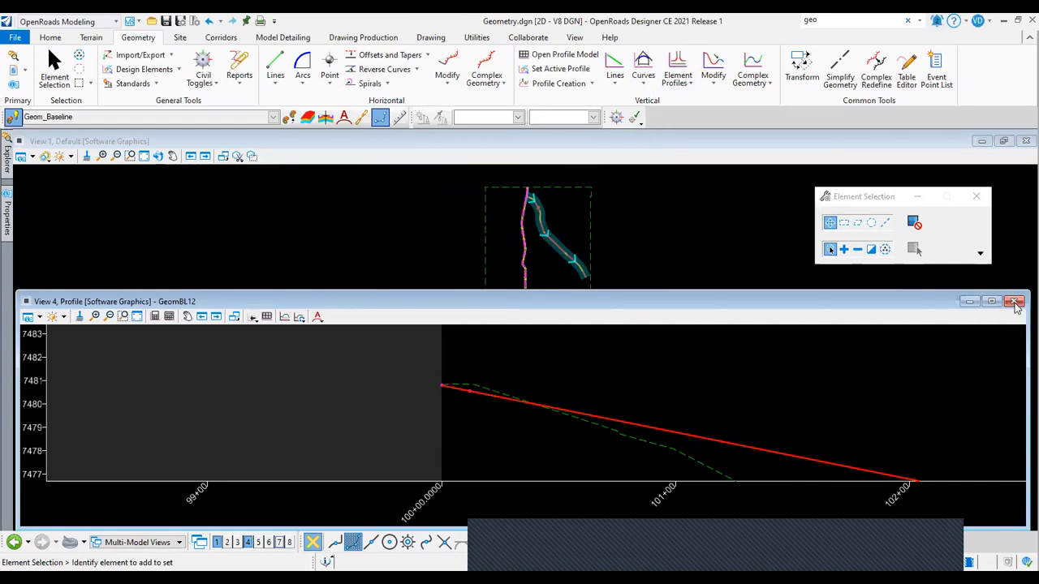
click(362, 203)
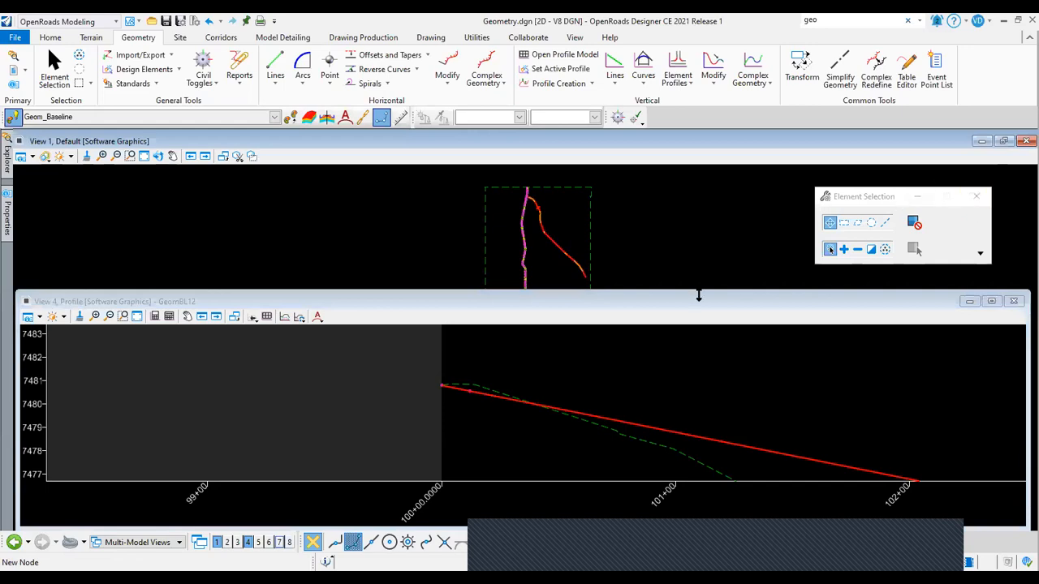
click(401, 209)
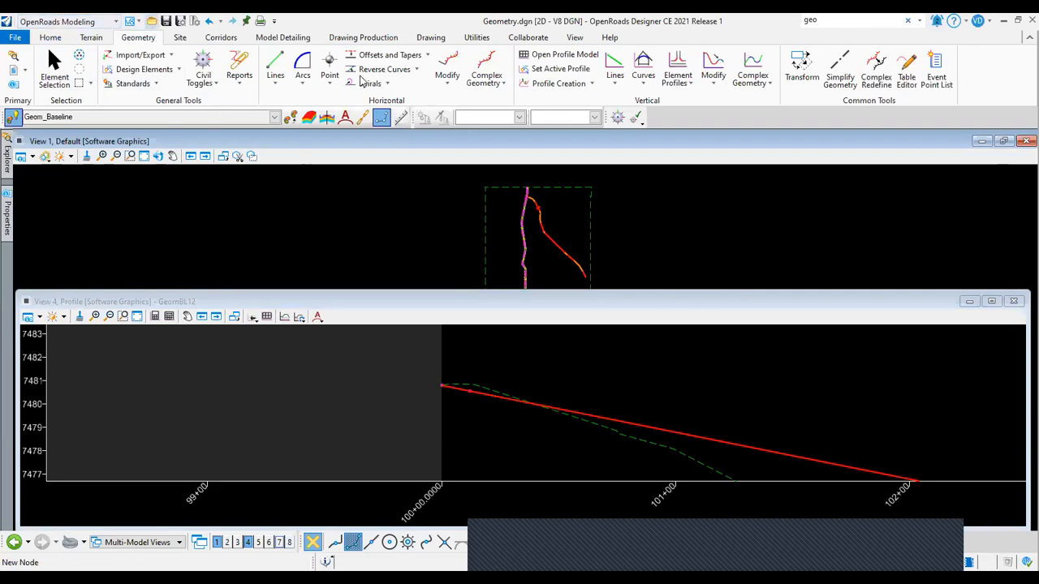
Open the Geometry file from the "2.2 Creating and Manipulating the Corridor" folder.
key(ctrl+o)
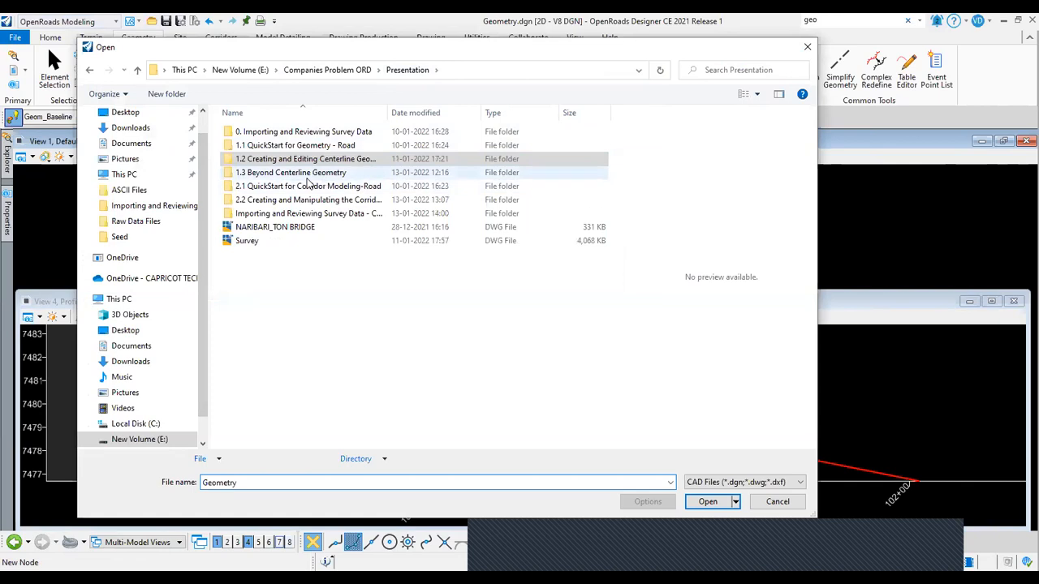
click(329, 201)
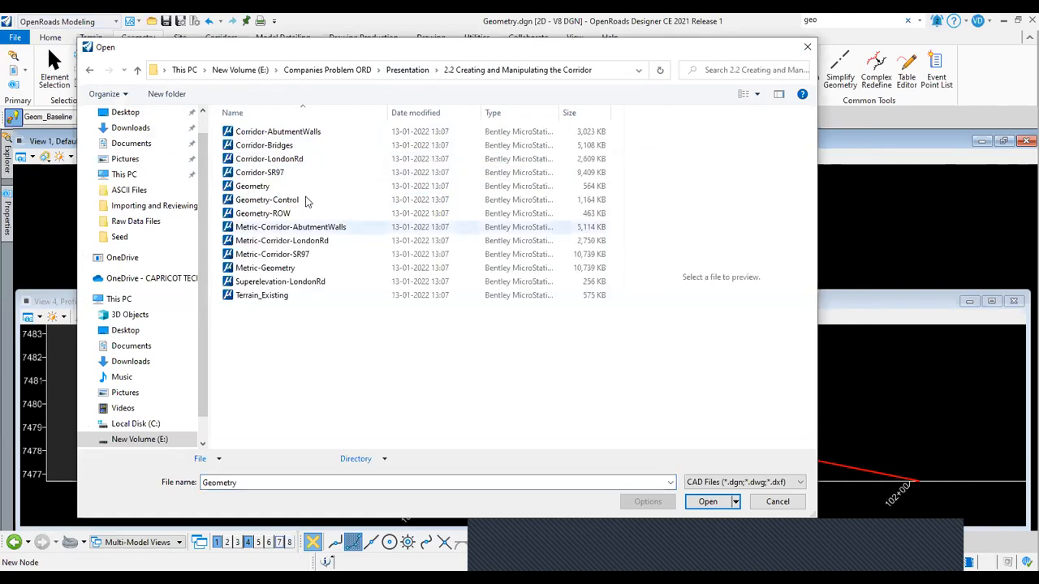
click(276, 190)
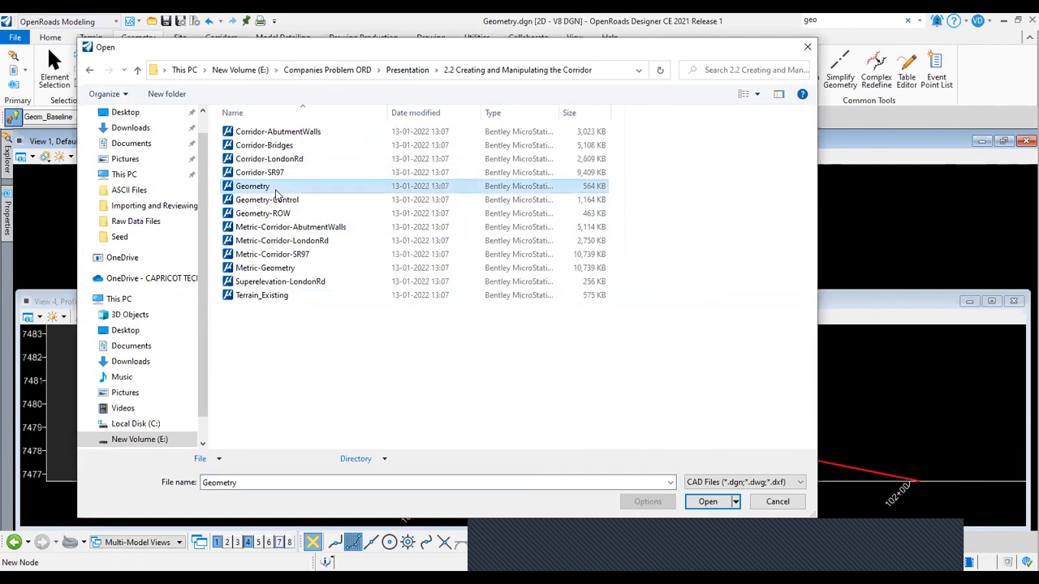
click(709, 501)
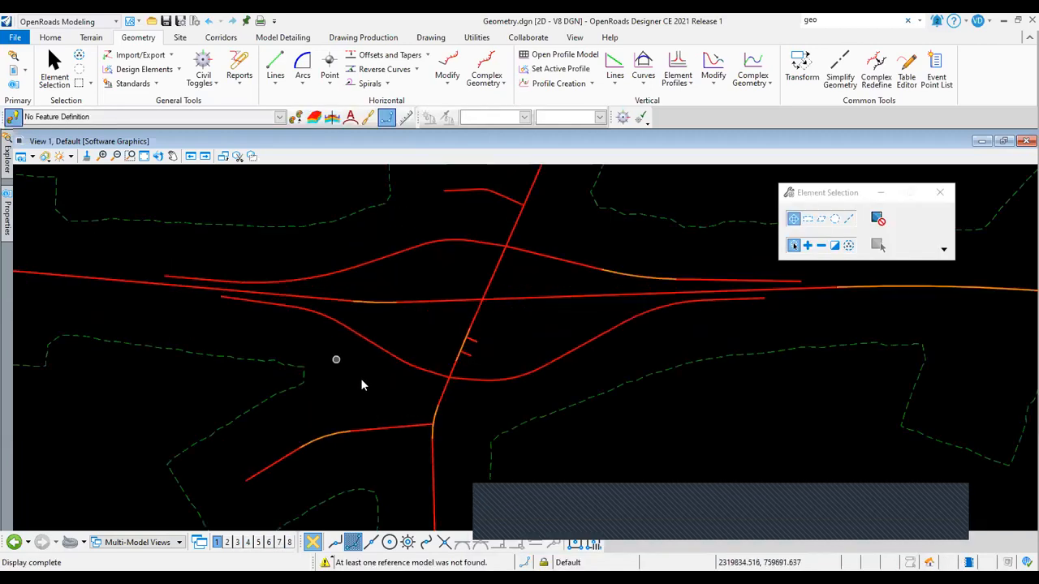
Split the display into two views, plan and 3D, for the road geometry.
scroll(433, 300, down, 2)
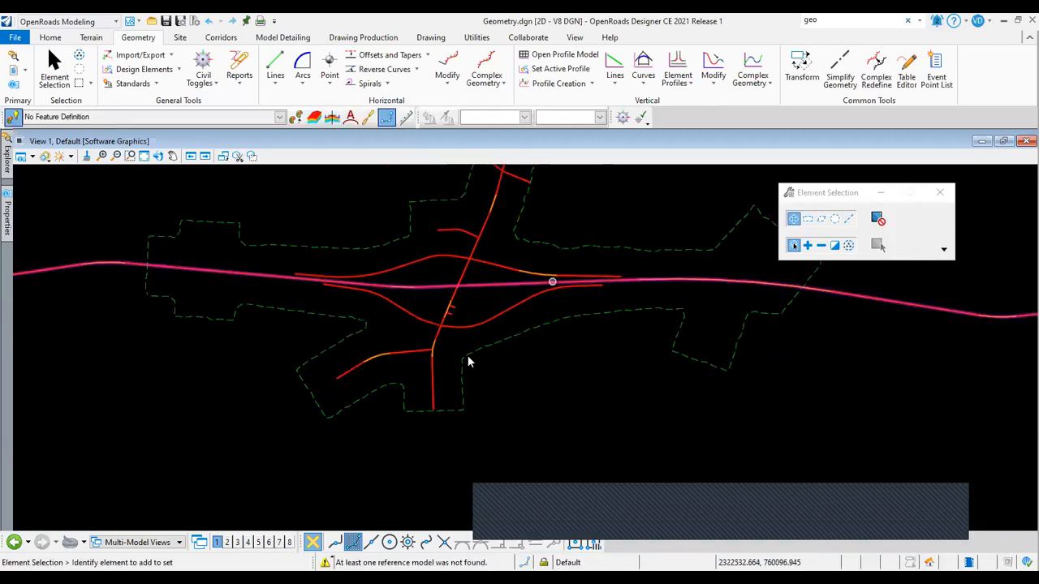
scroll(434, 371, up, 2)
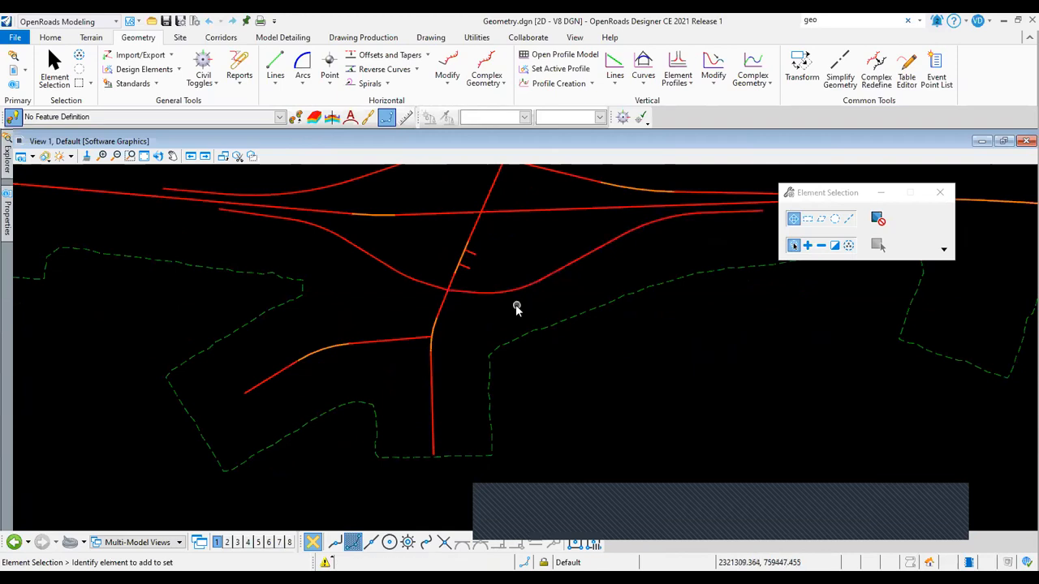
right_click(515, 305)
mouse_move(605, 36)
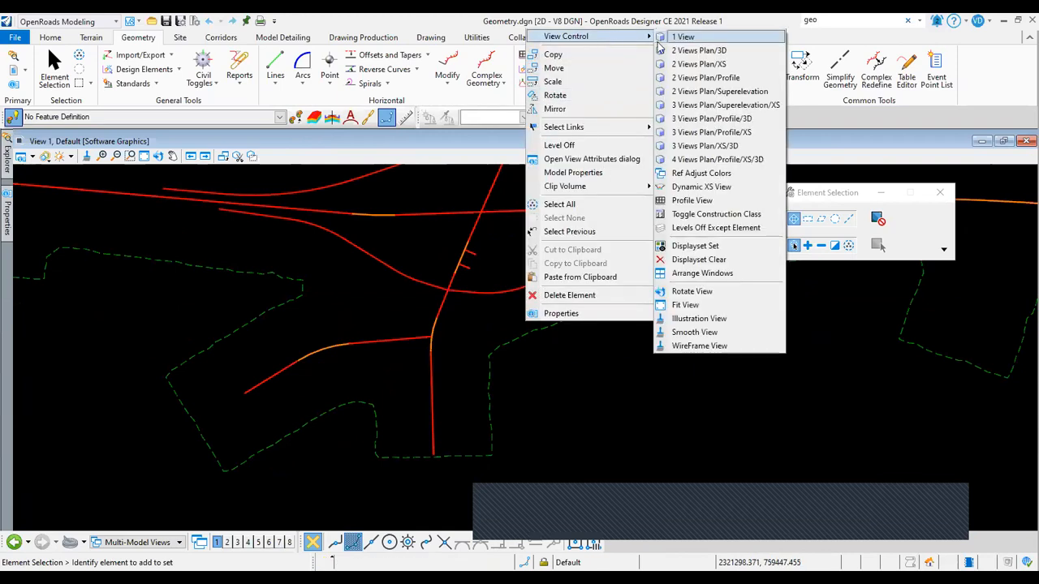
click(677, 51)
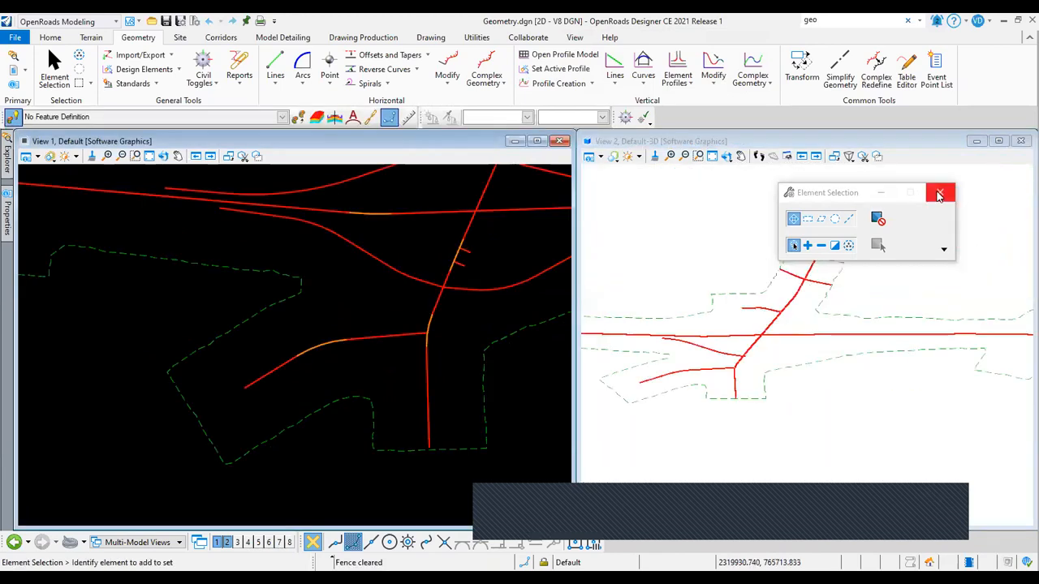
scroll(424, 379, up, 2)
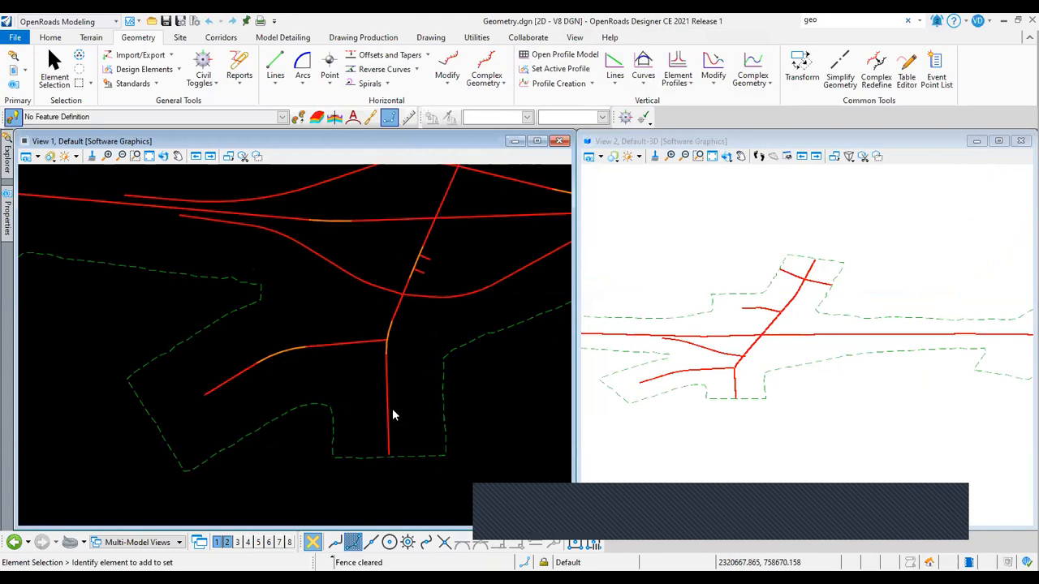
Open the LondonRd-Imperial template library in the template editor.
click(226, 39)
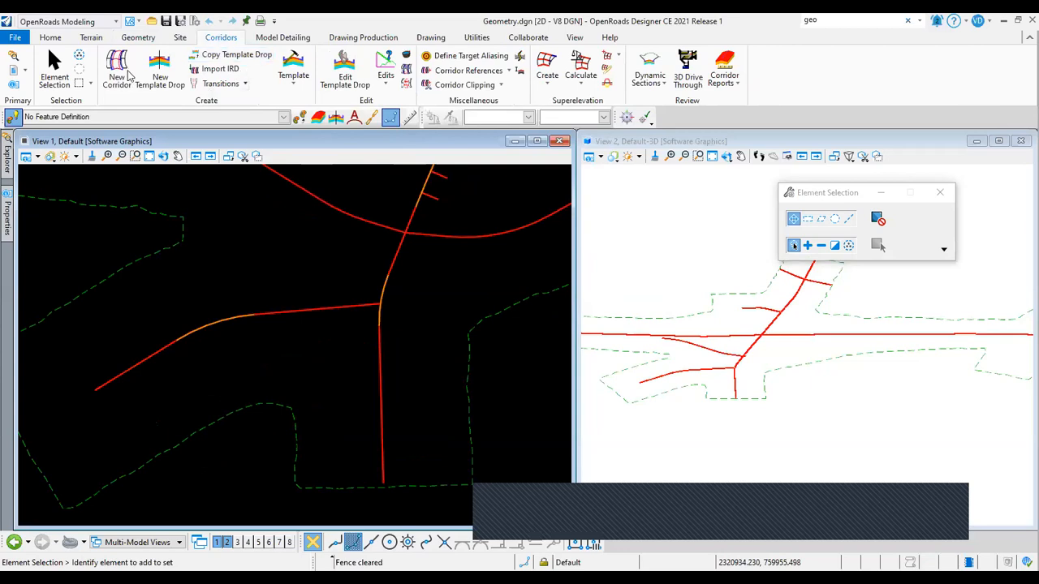
click(293, 78)
click(323, 103)
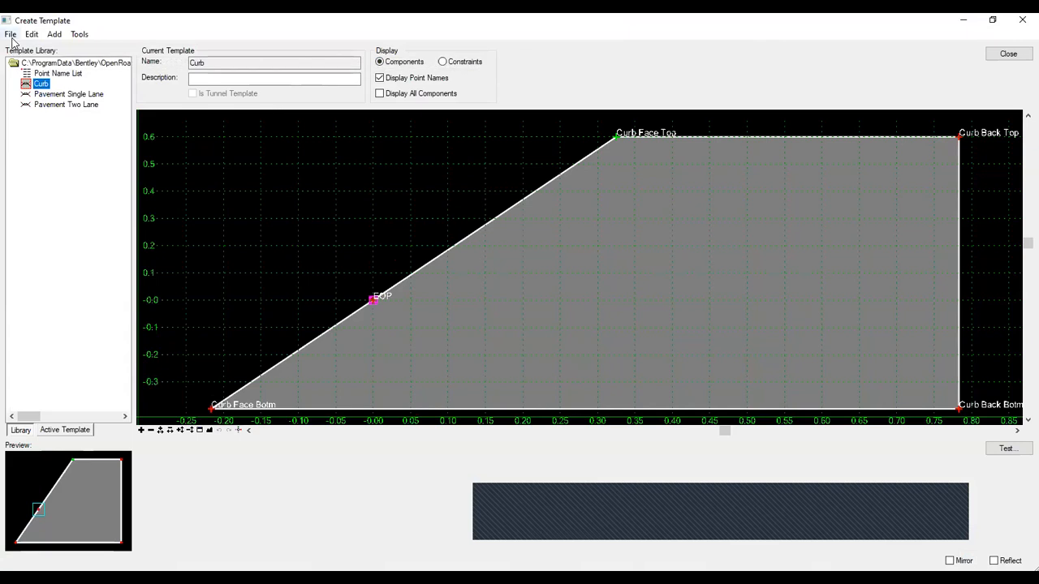
click(11, 34)
click(34, 64)
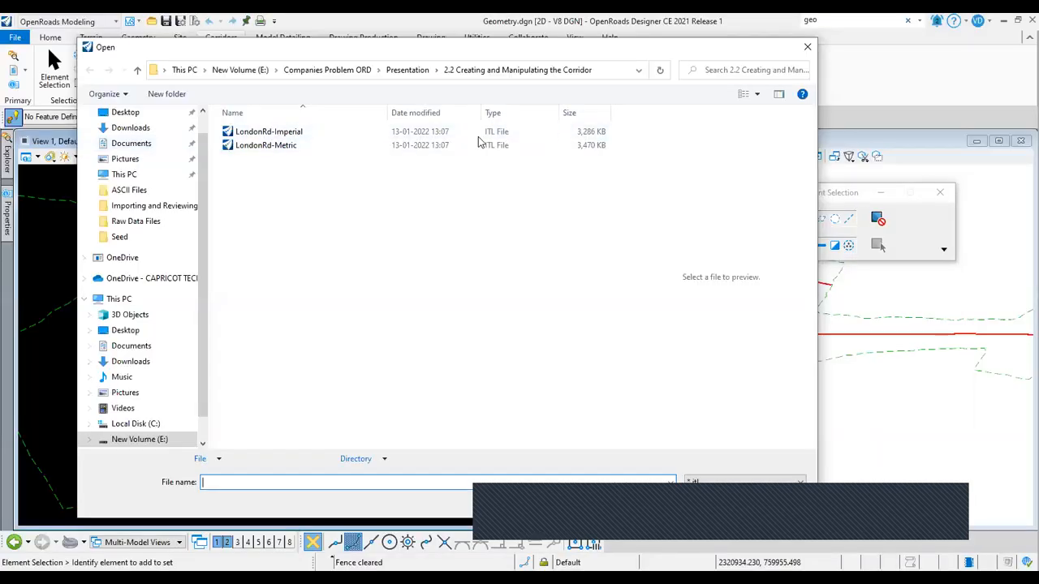
click(290, 134)
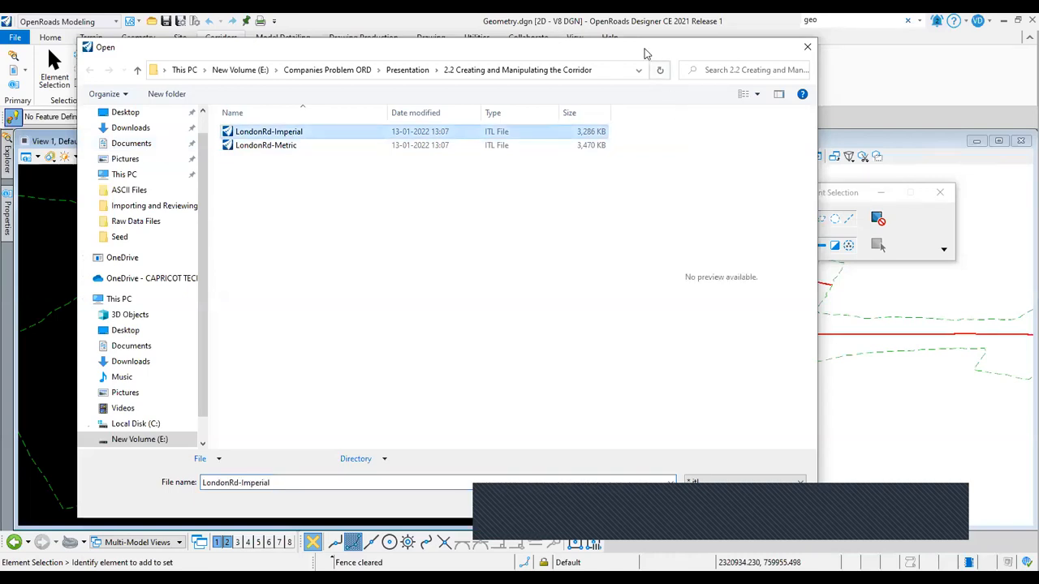
drag(645, 51, 645, 26)
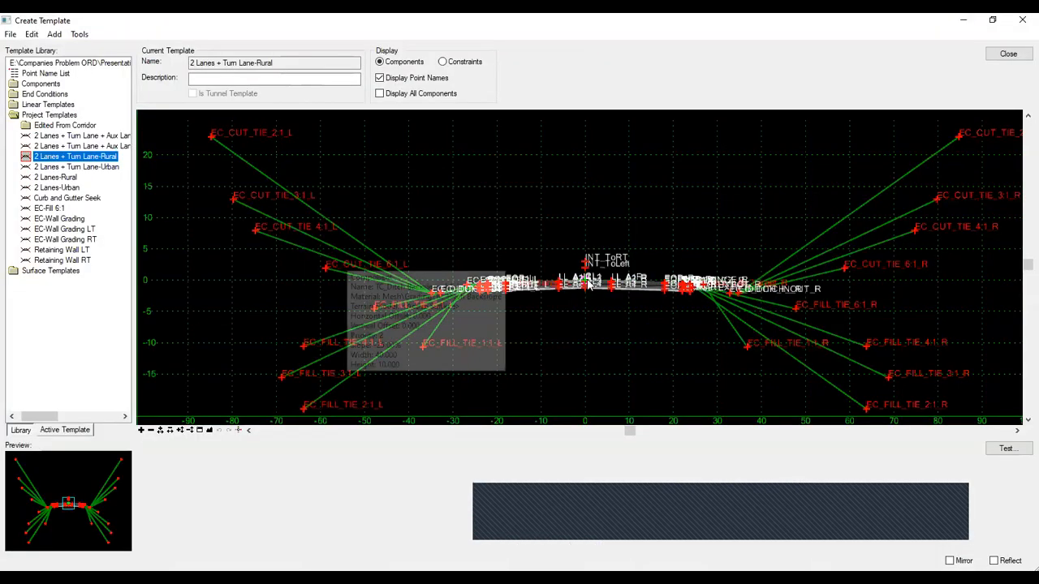
Hide the point names, examine the 2 Lanes + Turn Lane-Rural template and the Project Templates folder, and close the template editor.
click(380, 78)
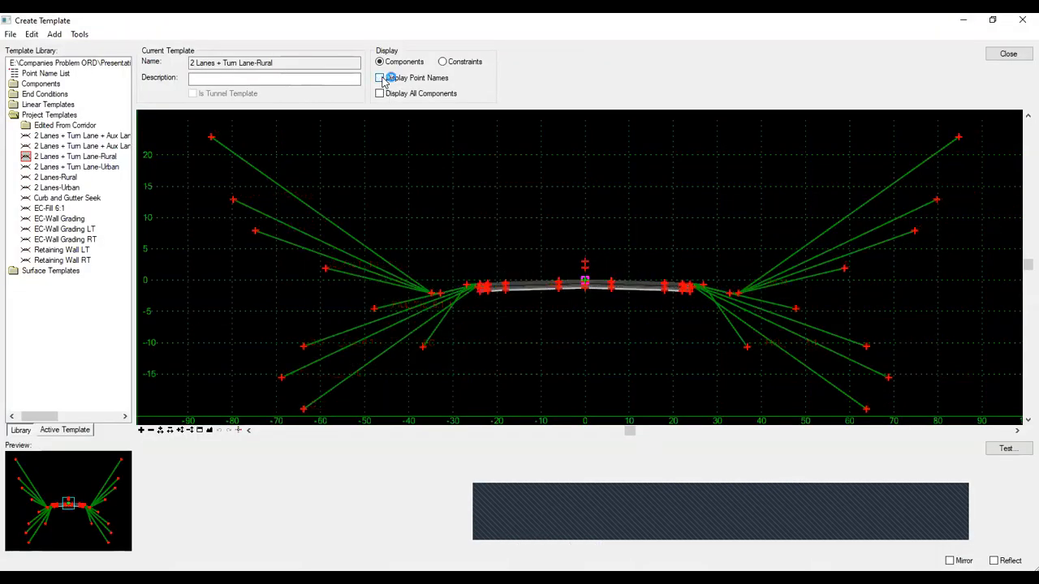
scroll(599, 293, up, 5)
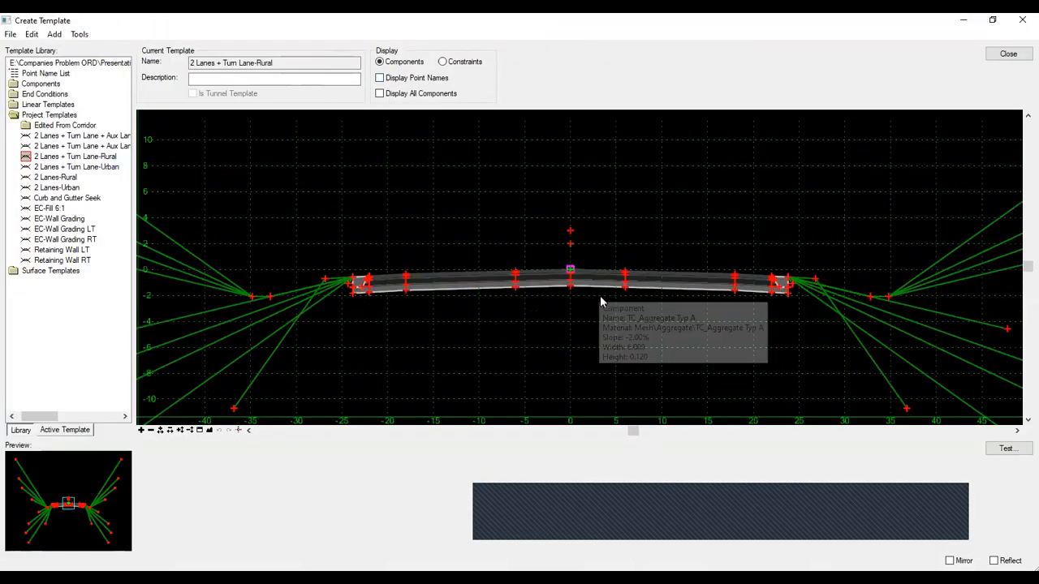
scroll(615, 337, down, 3)
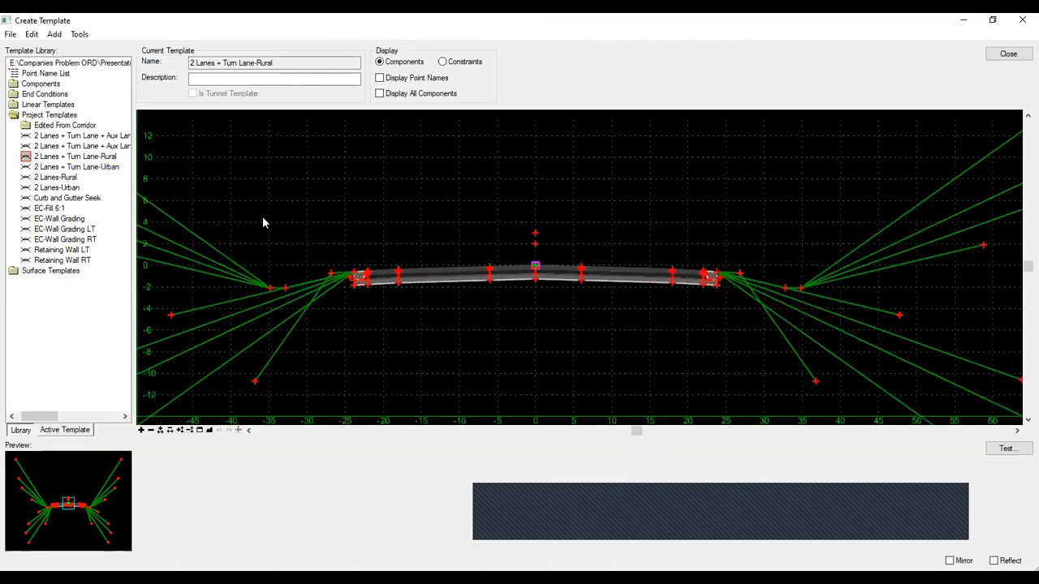
double_click(13, 118)
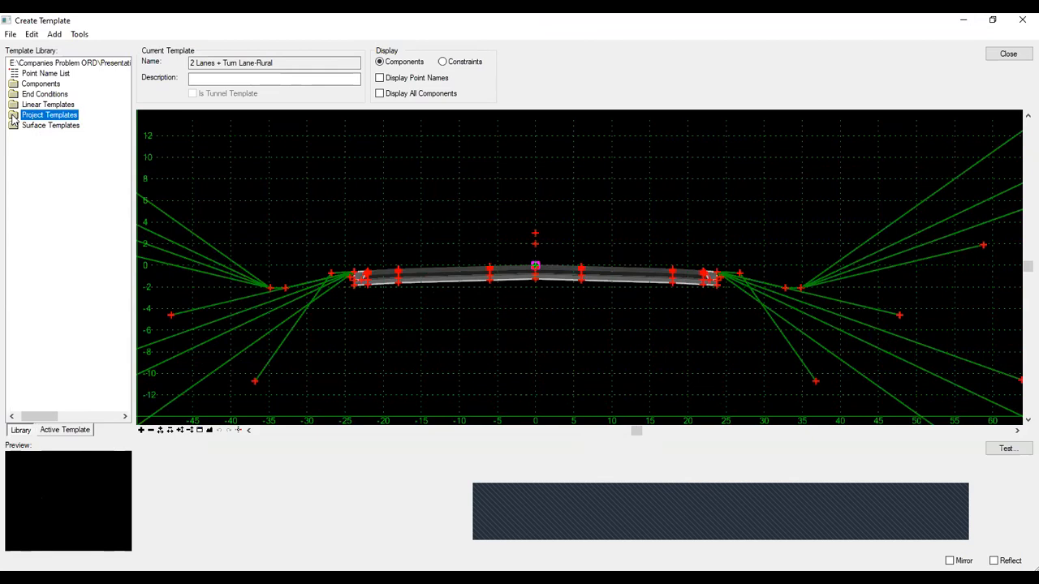
double_click(13, 118)
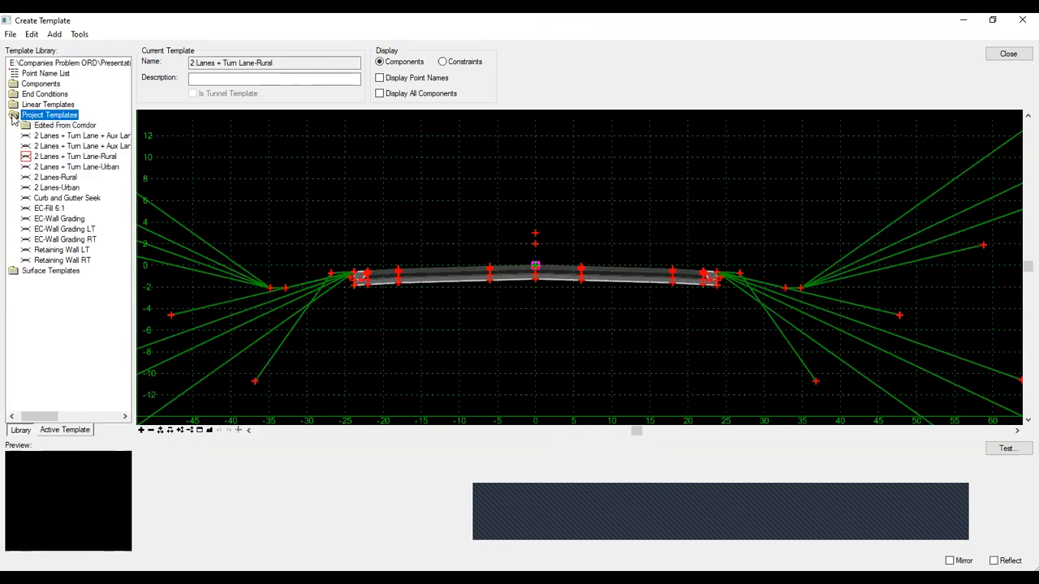
click(1000, 57)
Create a corridor named LondonRd along the north-south road baseline, using its active profile and the Design feature definition.
scroll(333, 311, up, 1)
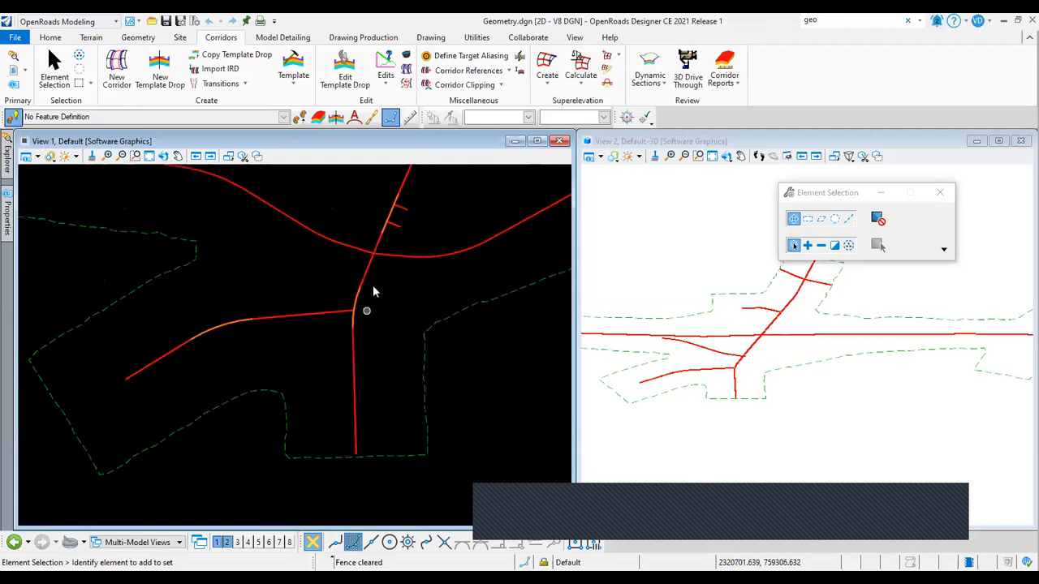
scroll(382, 297, down, 2)
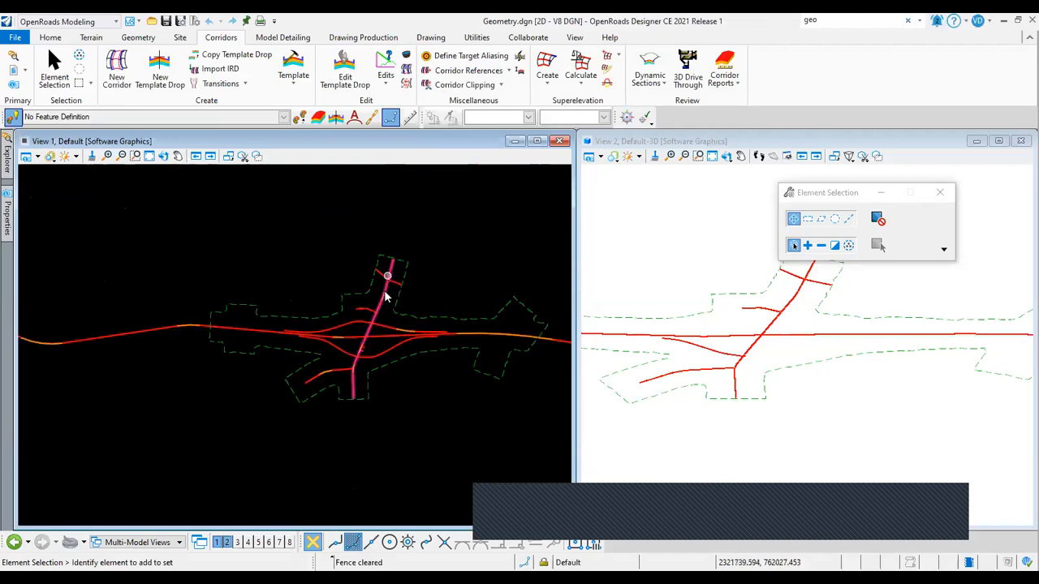
scroll(385, 294, up, 2)
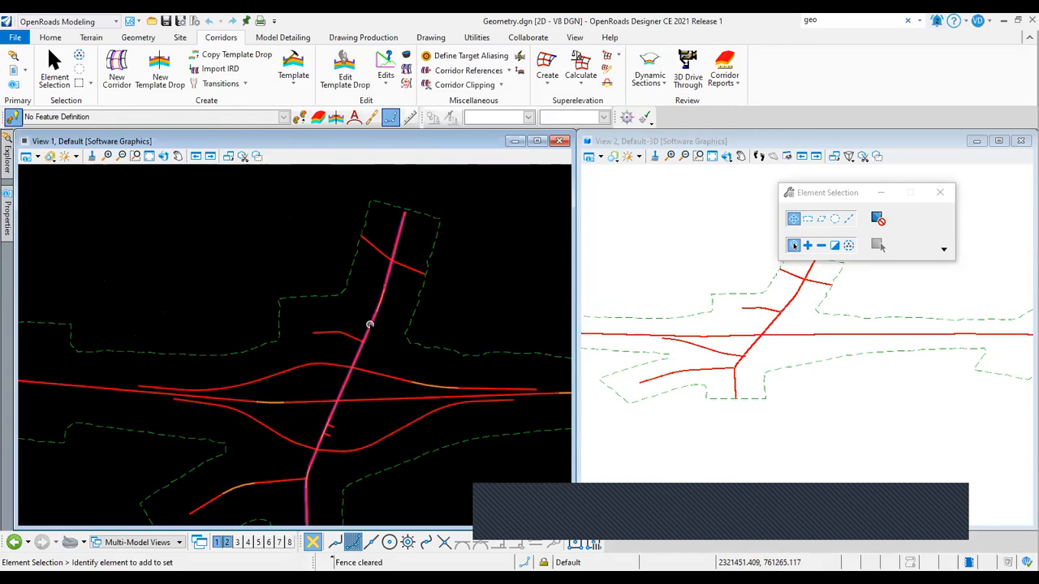
middle_drag(369, 294, 355, 218)
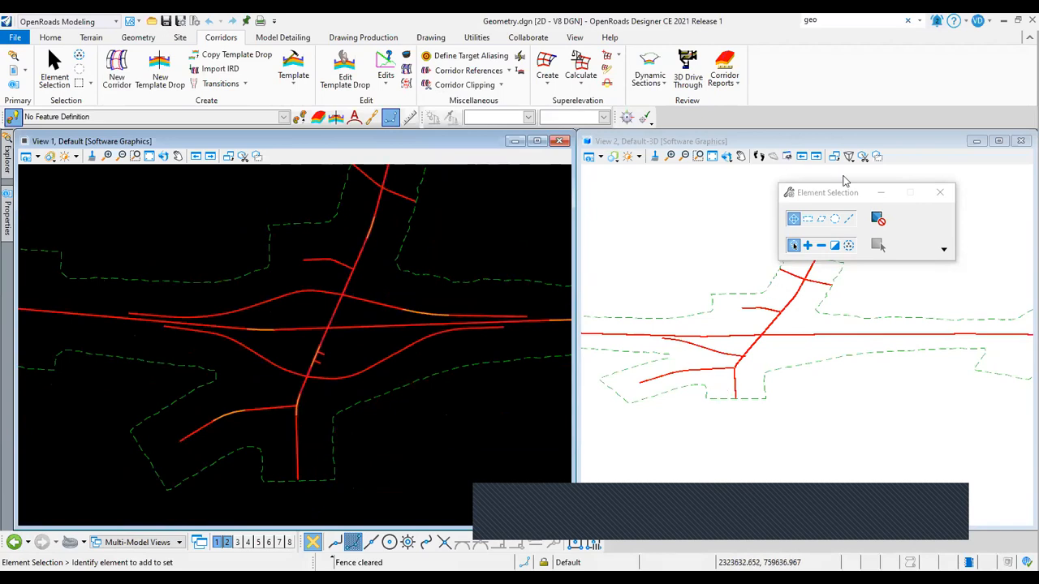
drag(833, 193, 858, 62)
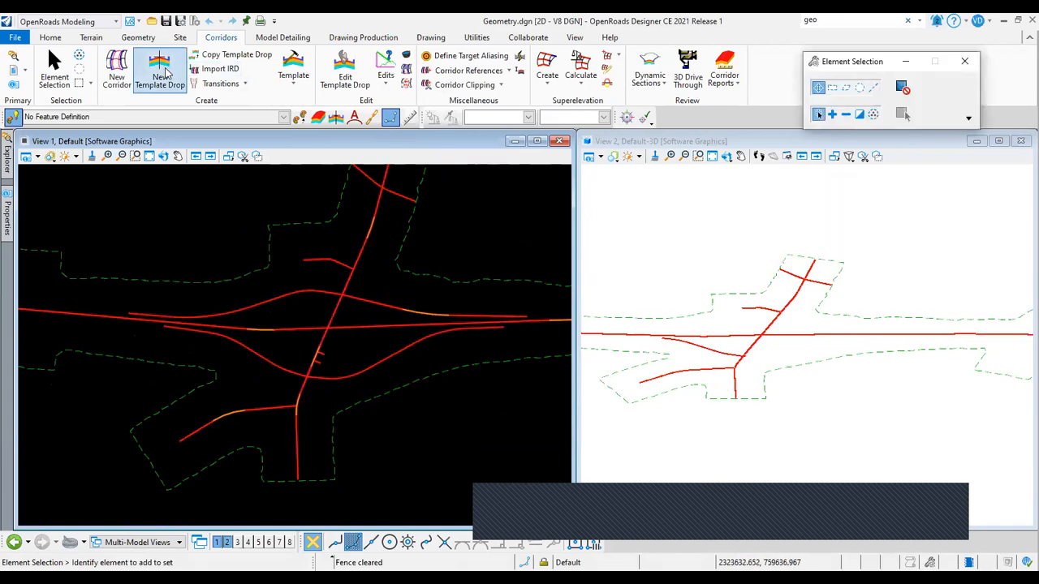
click(128, 77)
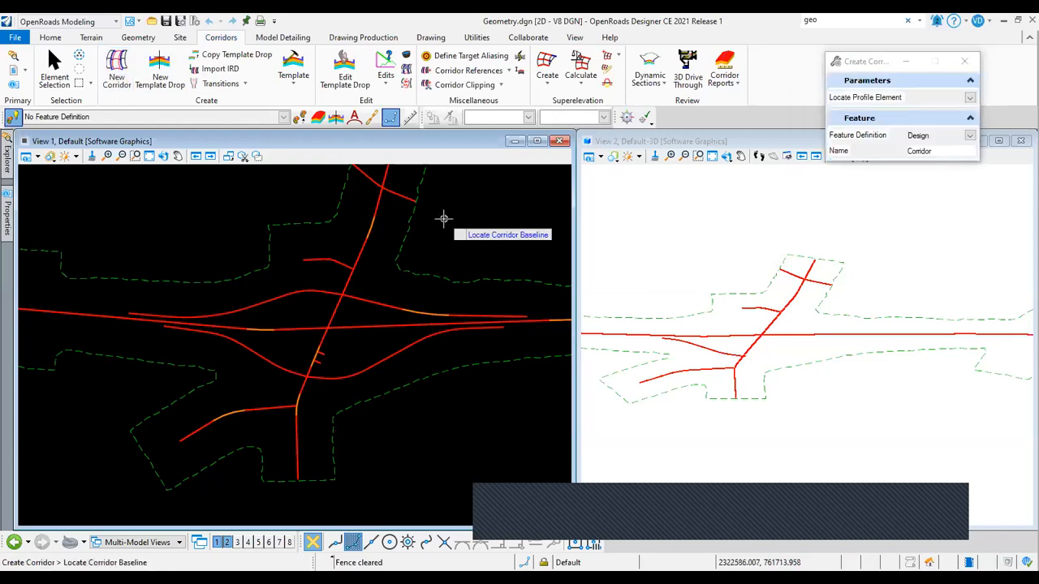
click(305, 422)
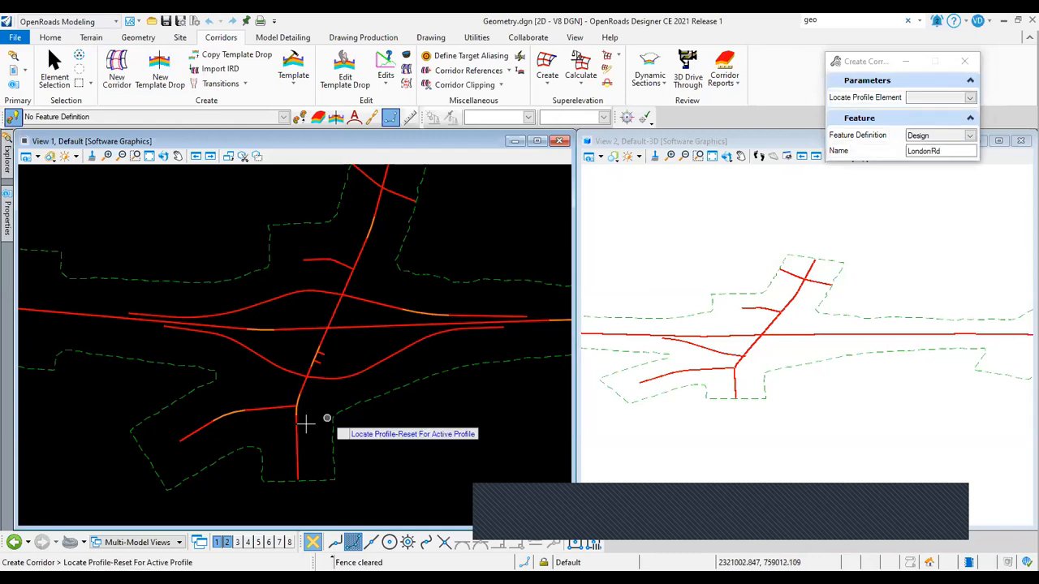
right_click(410, 403)
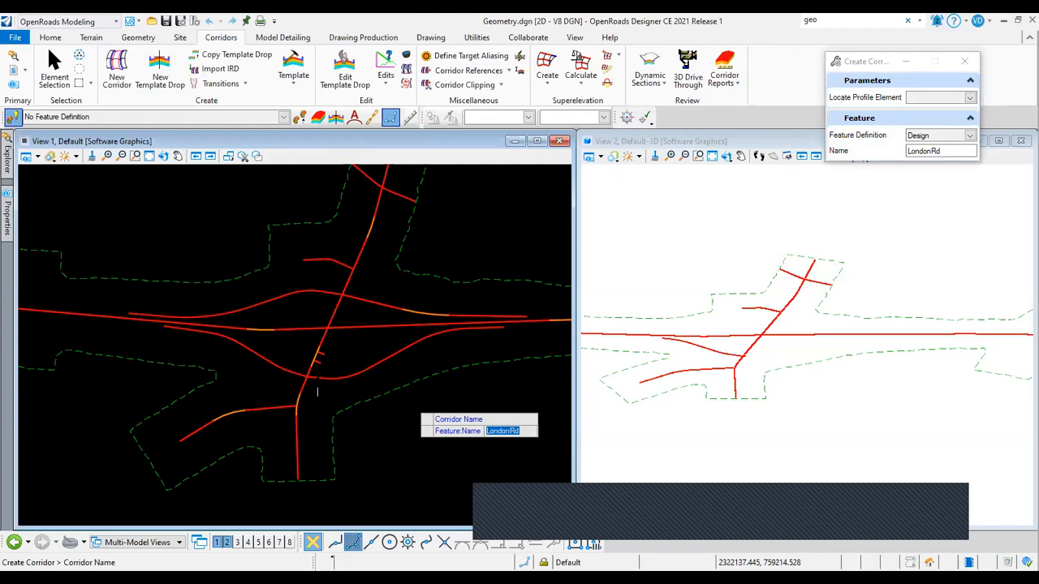
click(420, 402)
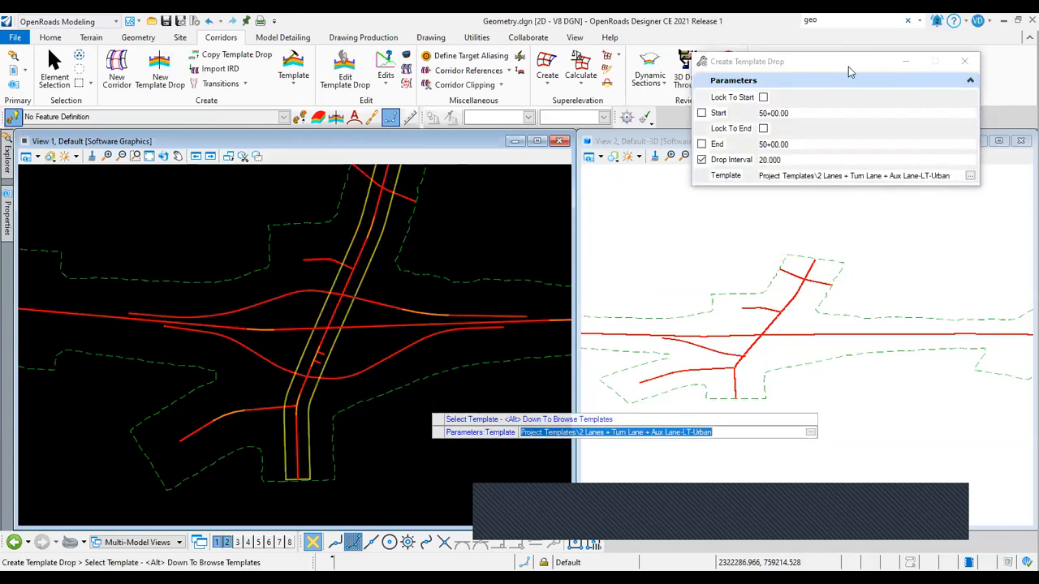
Choose the 2 Lanes + Turn Lane-Rural template from Project Templates for the LondonRd corridor's template drop.
drag(781, 65, 745, 64)
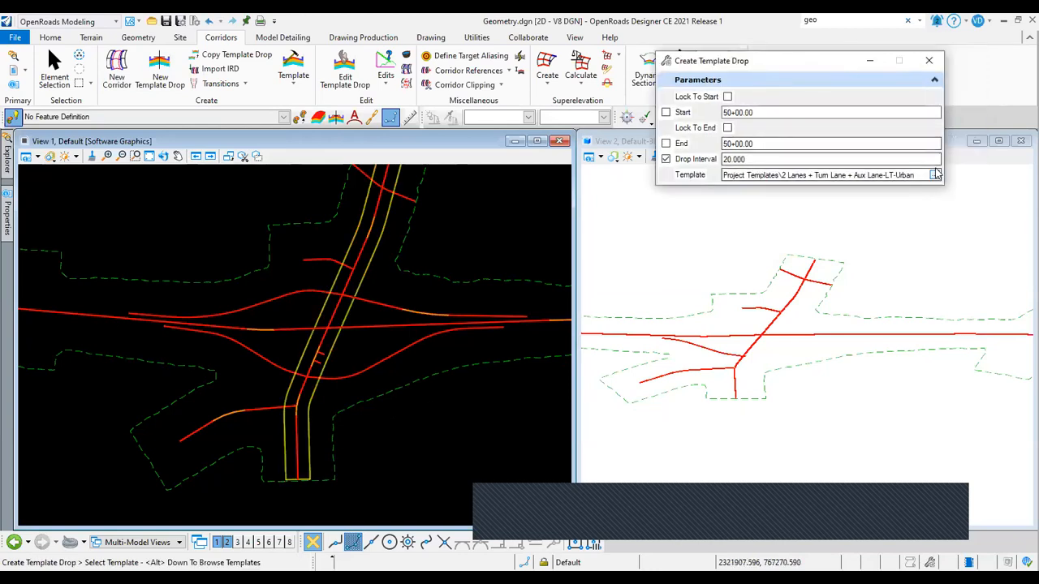
click(889, 175)
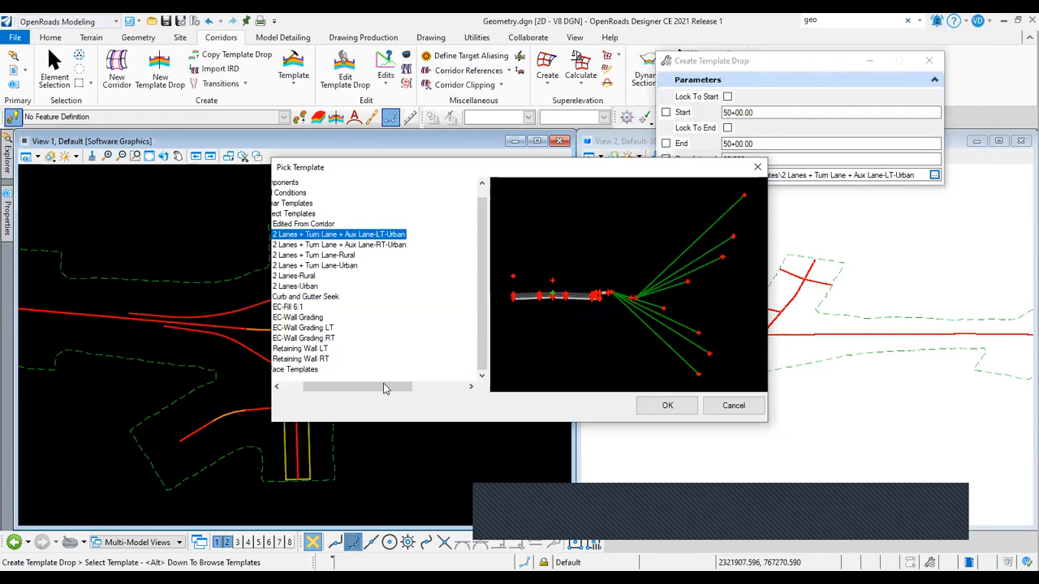
drag(387, 388, 366, 388)
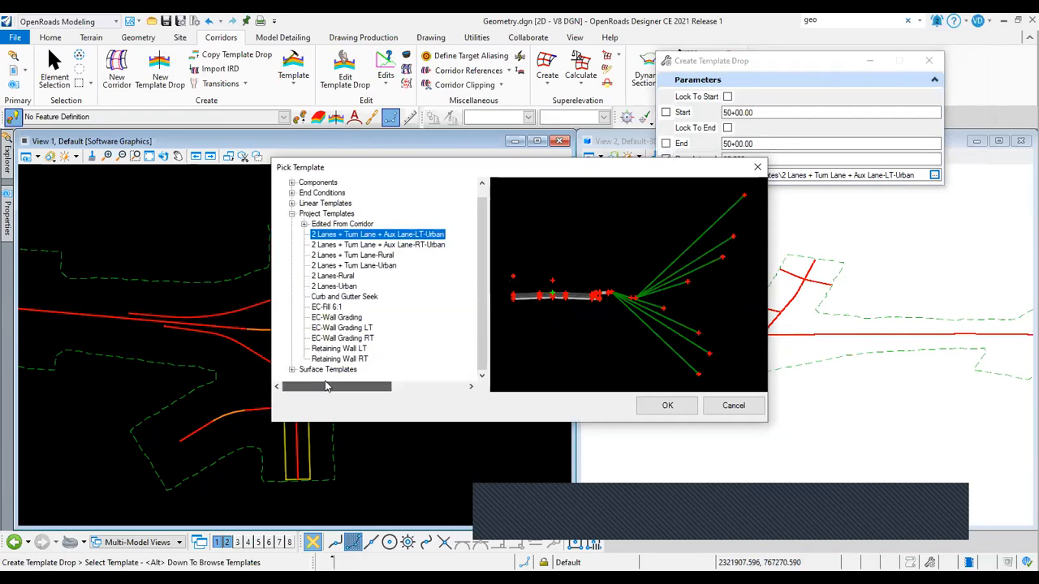
click(372, 255)
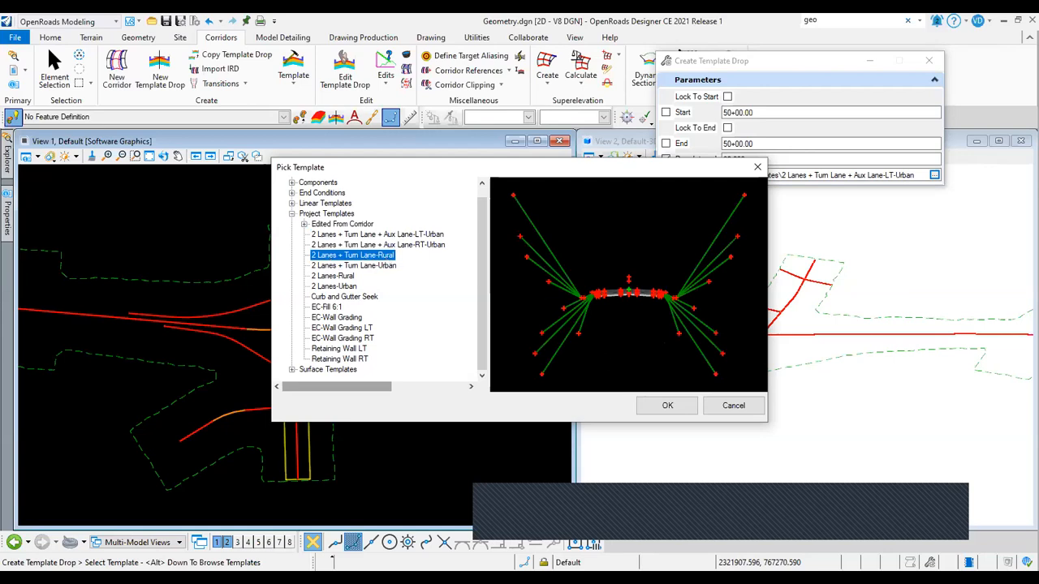
click(670, 406)
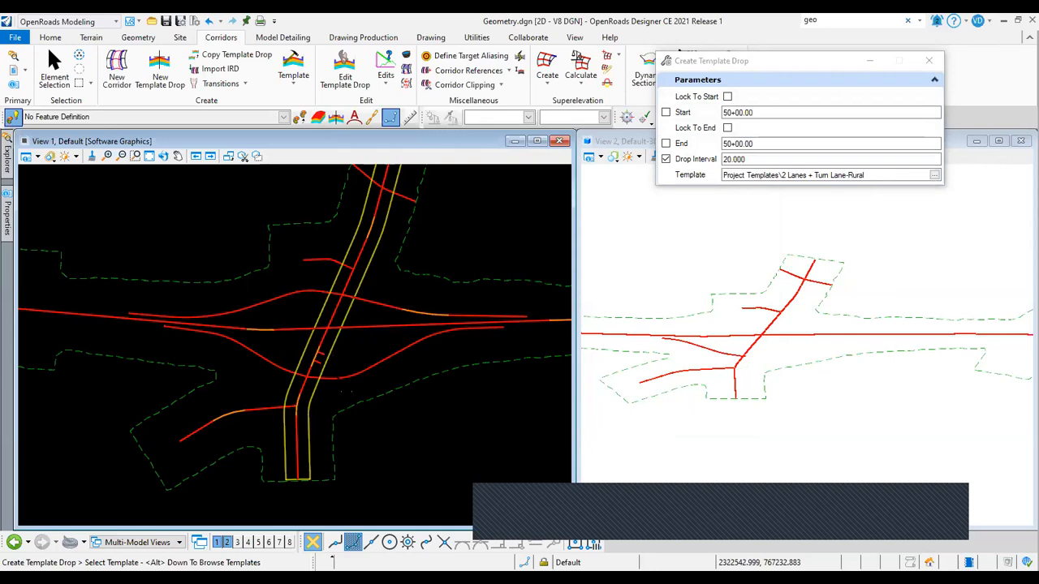
Set the rural template drop to start at station 50+00.00 and end at station 62+64.00.
click(12, 72)
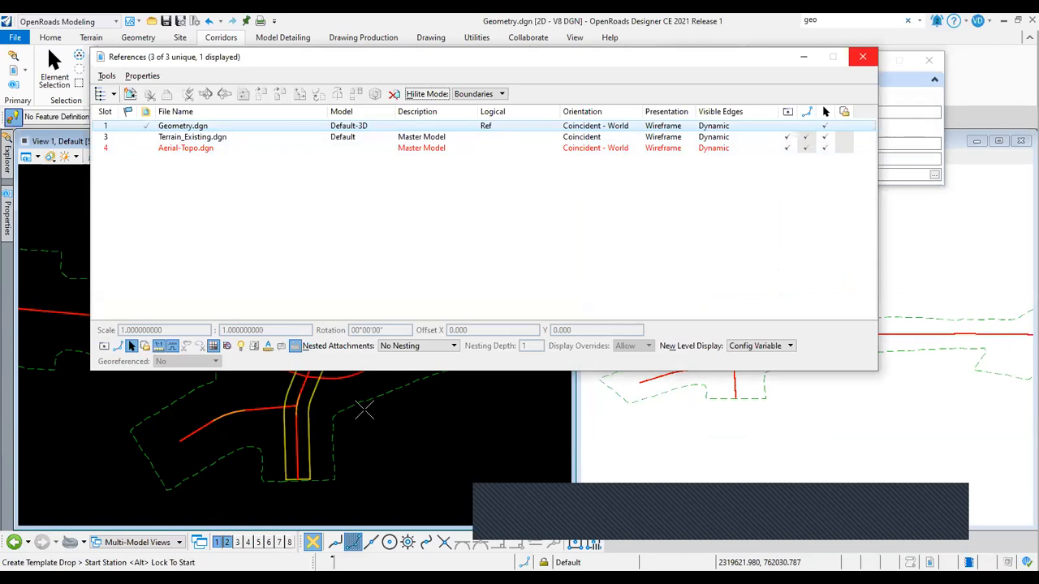
click(369, 414)
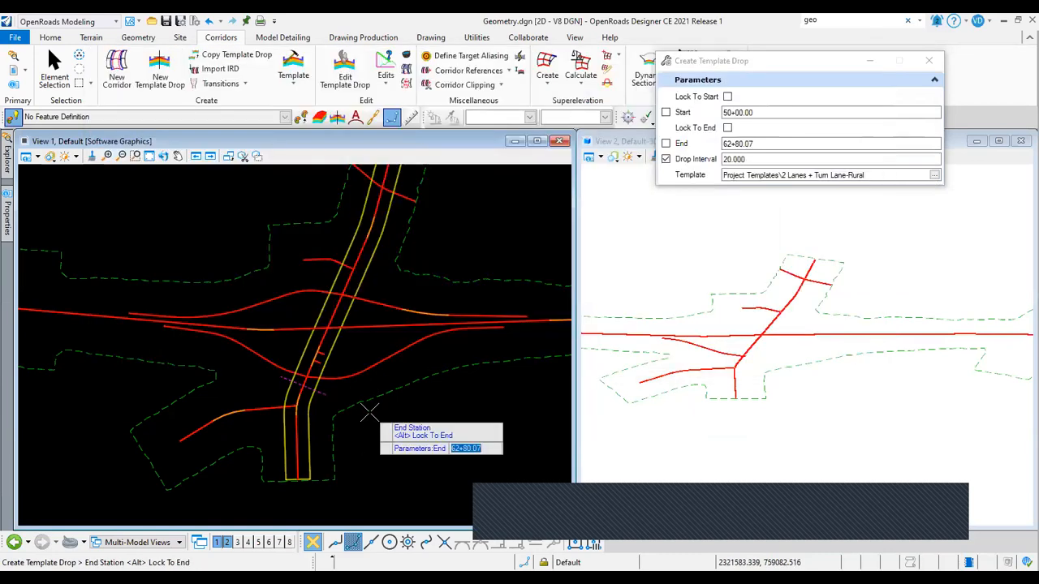
scroll(369, 414, down, 2)
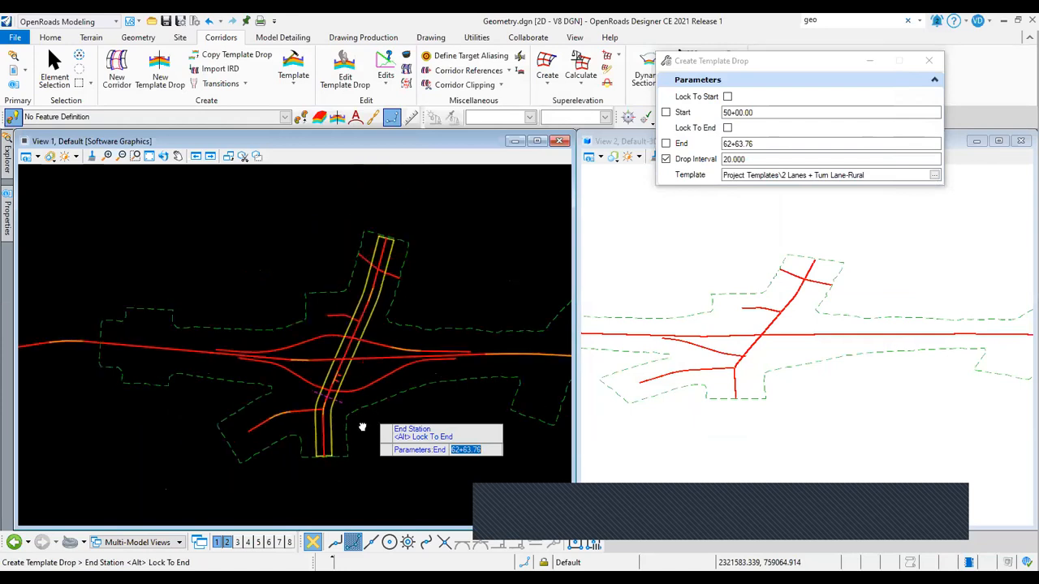
middle_drag(369, 414, 362, 427)
scroll(362, 427, up, 2)
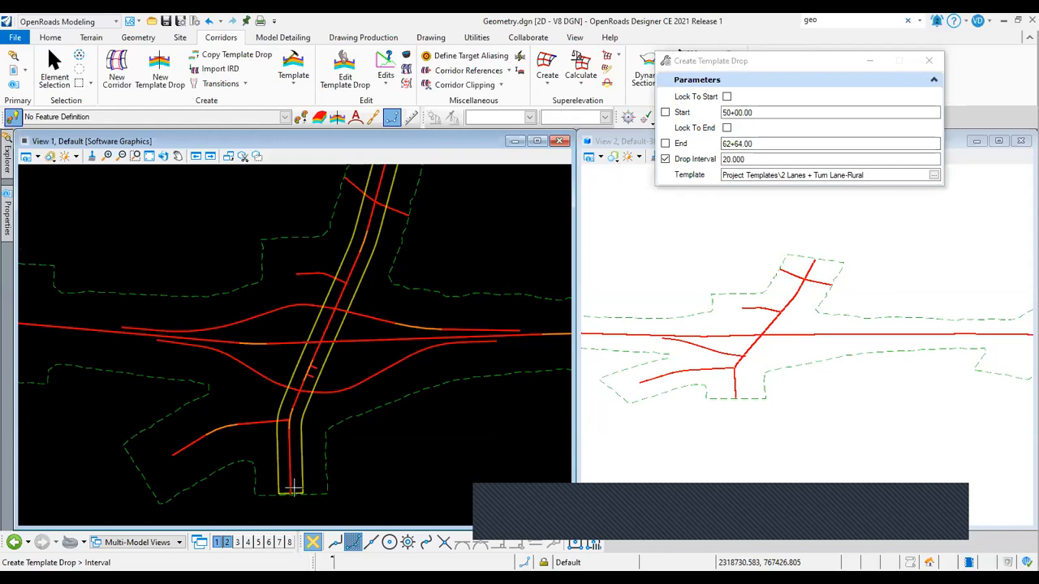
Set the drop interval to 50 and place the rural template drop on the LondonRd corridor.
click(665, 160)
text(50)
key(Return)
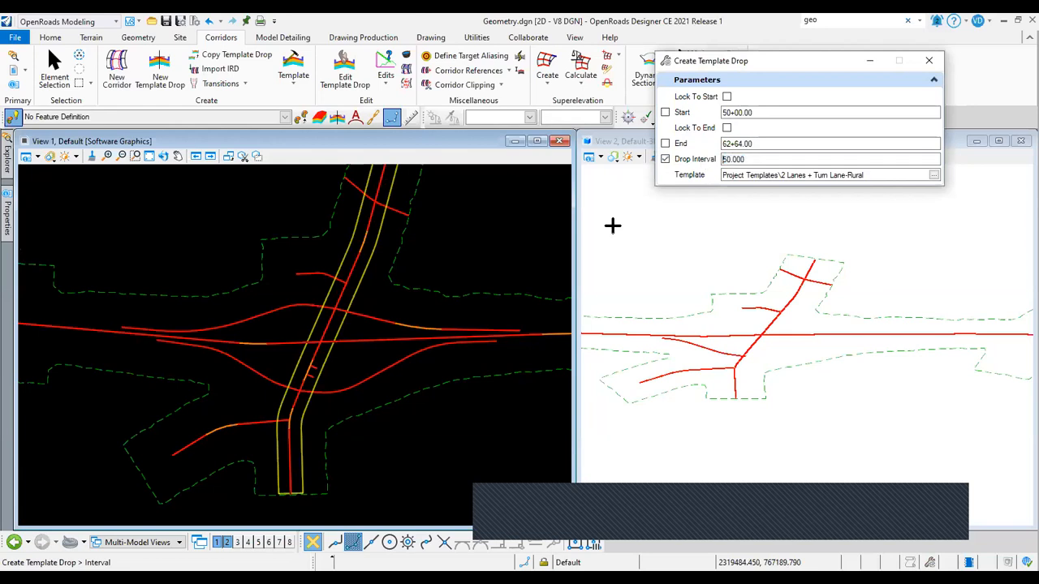
click(425, 401)
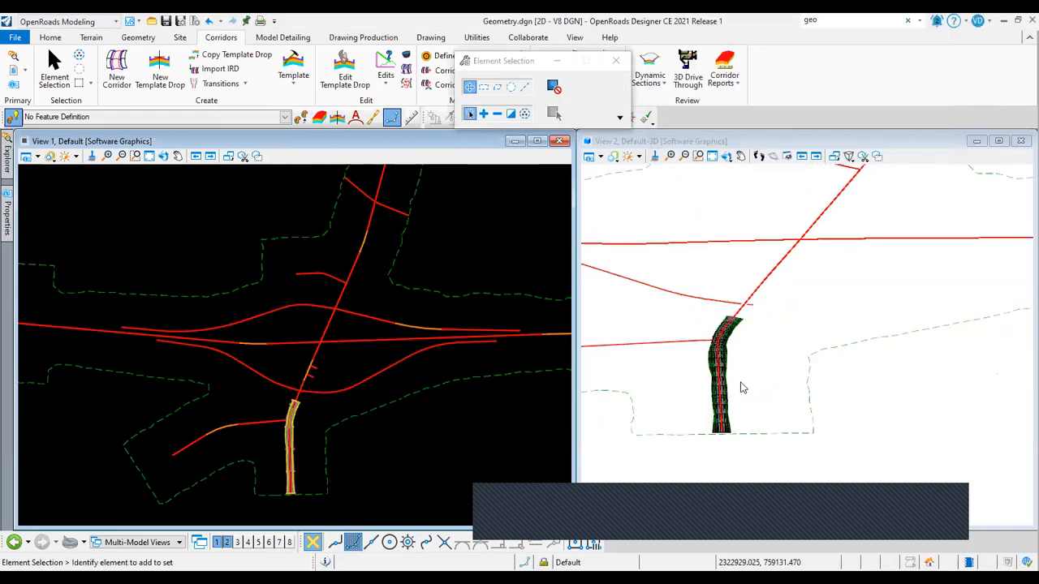
shift+middle_drag(781, 367, 744, 364)
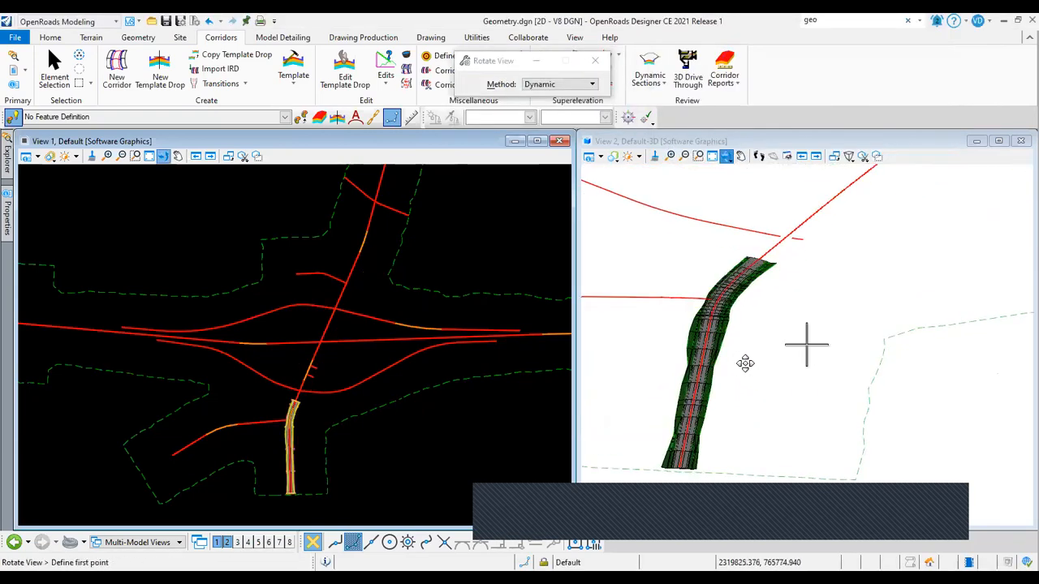
scroll(763, 276, down, 2)
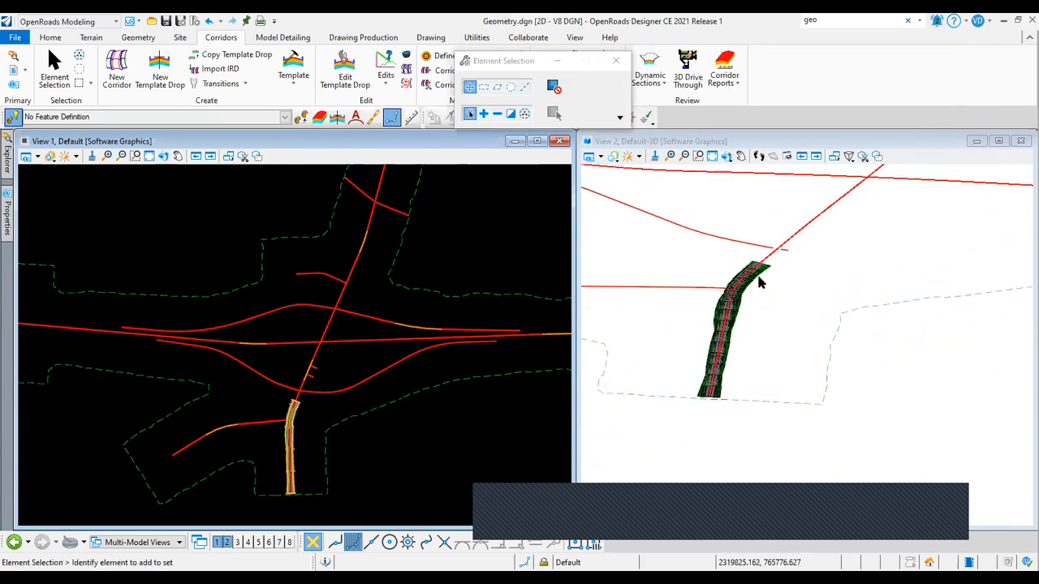
scroll(744, 323, down, 1)
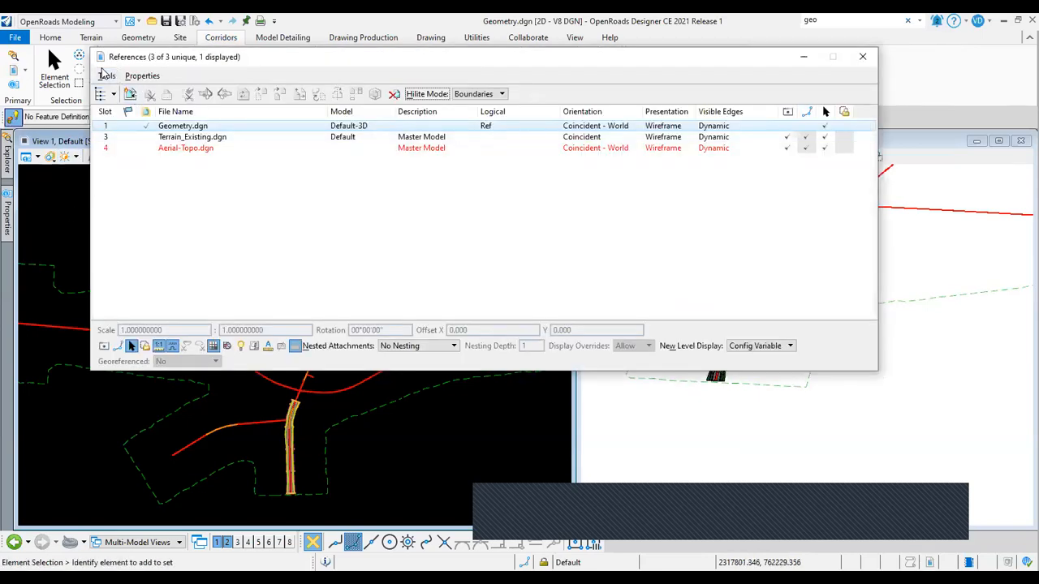
Attach Corridor-AbutmentWalls, Corridor-Bridges, Corridor-LondonRd, Corridor-SR97, Geometry-Control and Geometry-ROW as reference files.
click(103, 74)
click(112, 90)
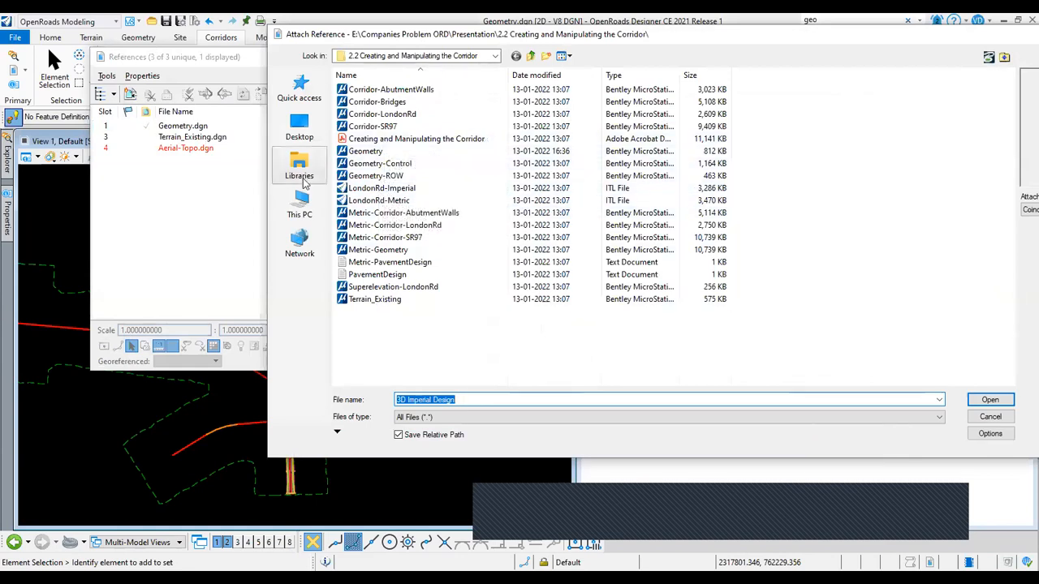
click(374, 190)
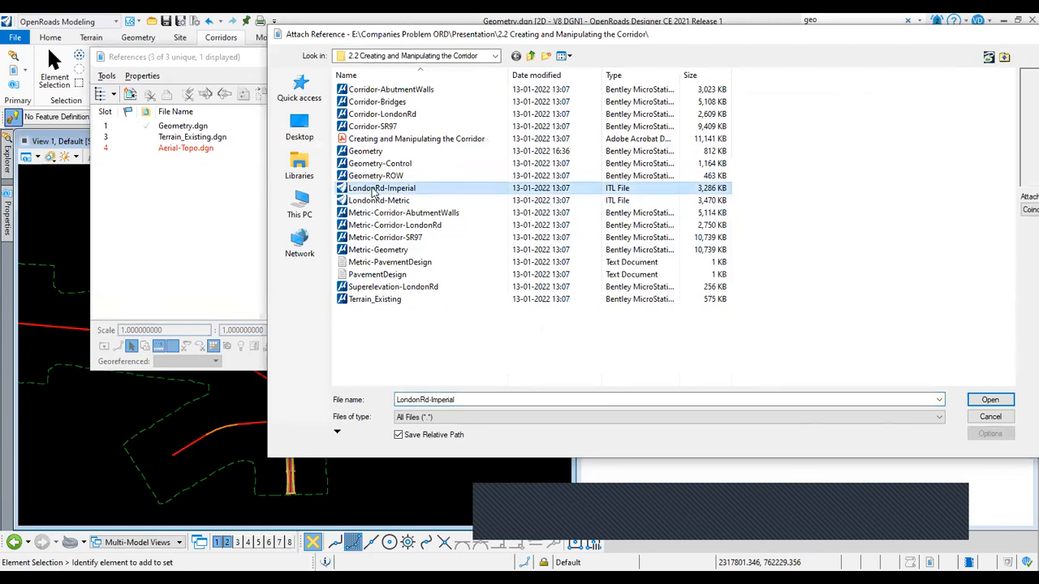
click(370, 176)
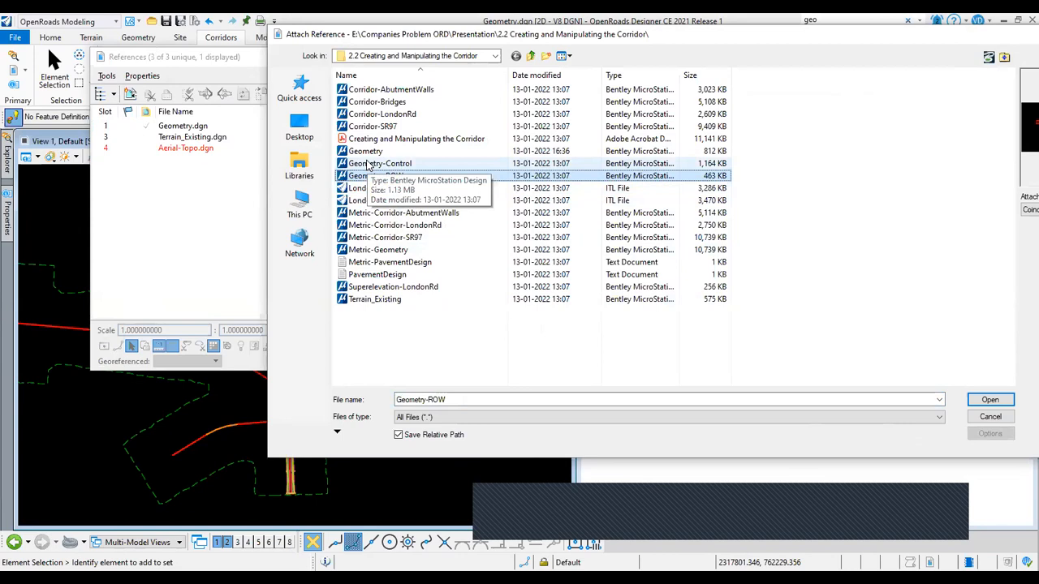
ctrl+click(369, 163)
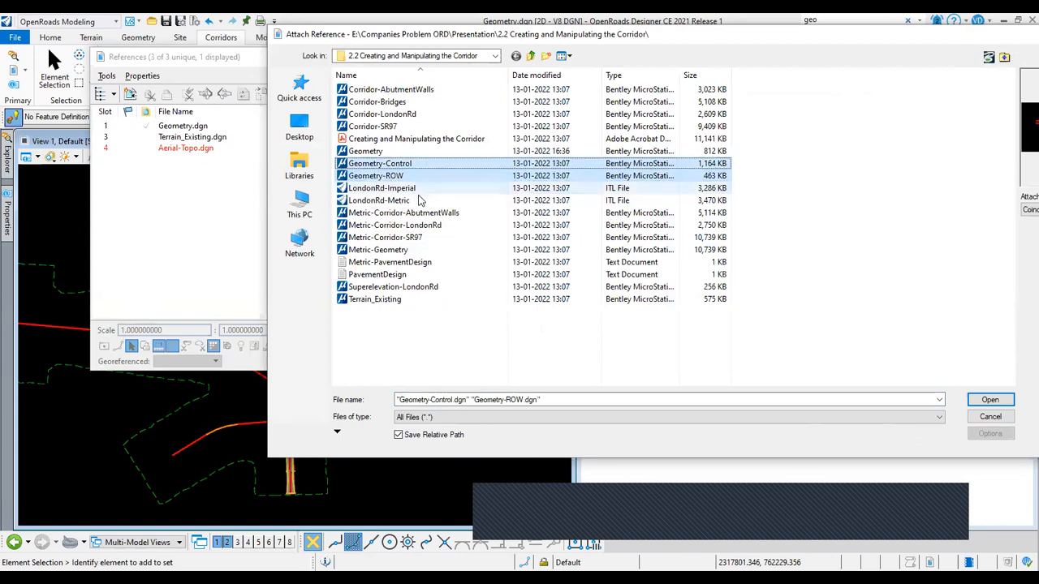
ctrl+click(387, 126)
ctrl+click(390, 114)
ctrl+click(391, 102)
ctrl+click(391, 90)
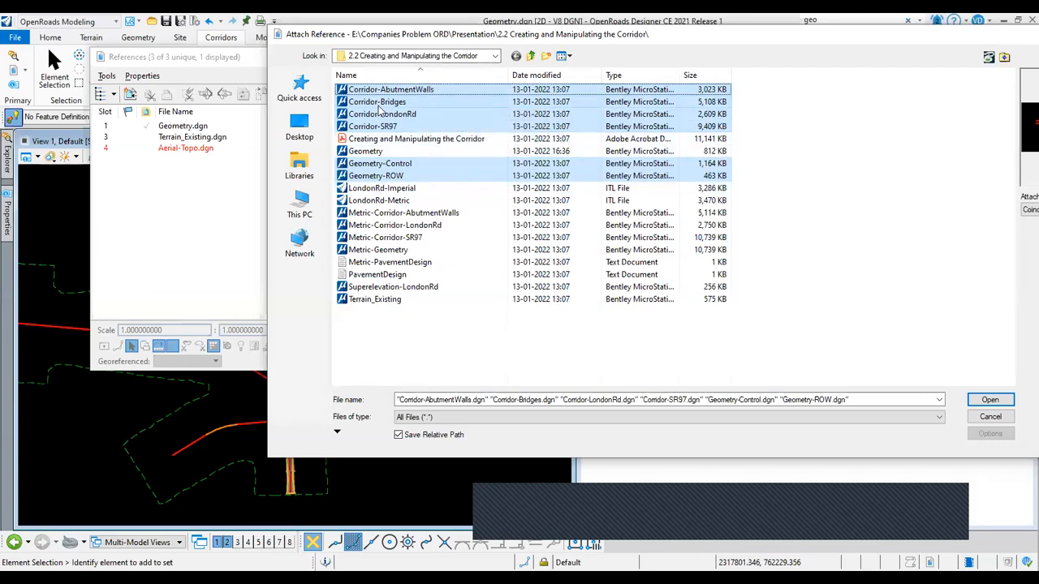
ctrl+click(404, 190)
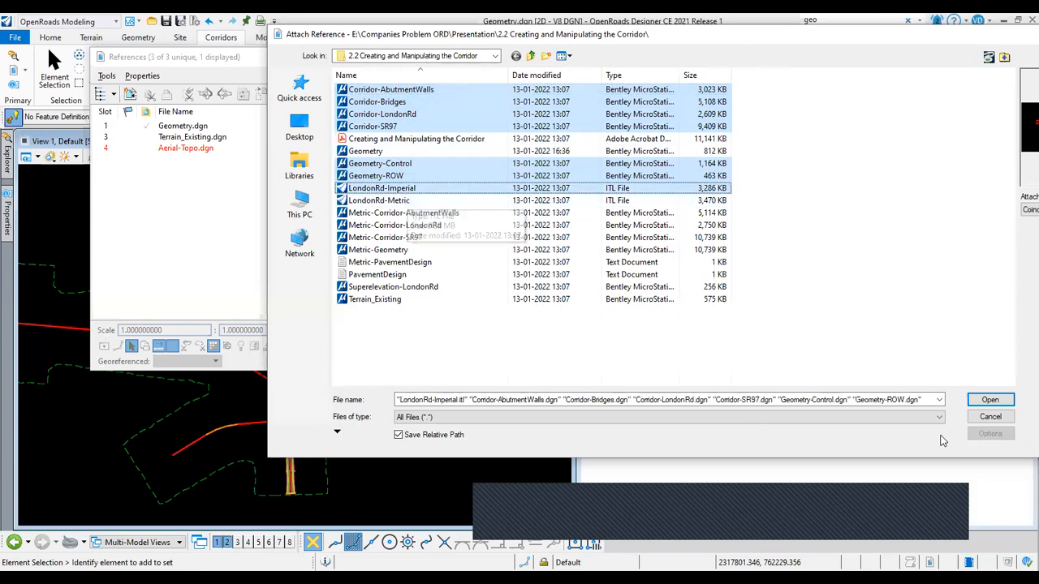
click(990, 400)
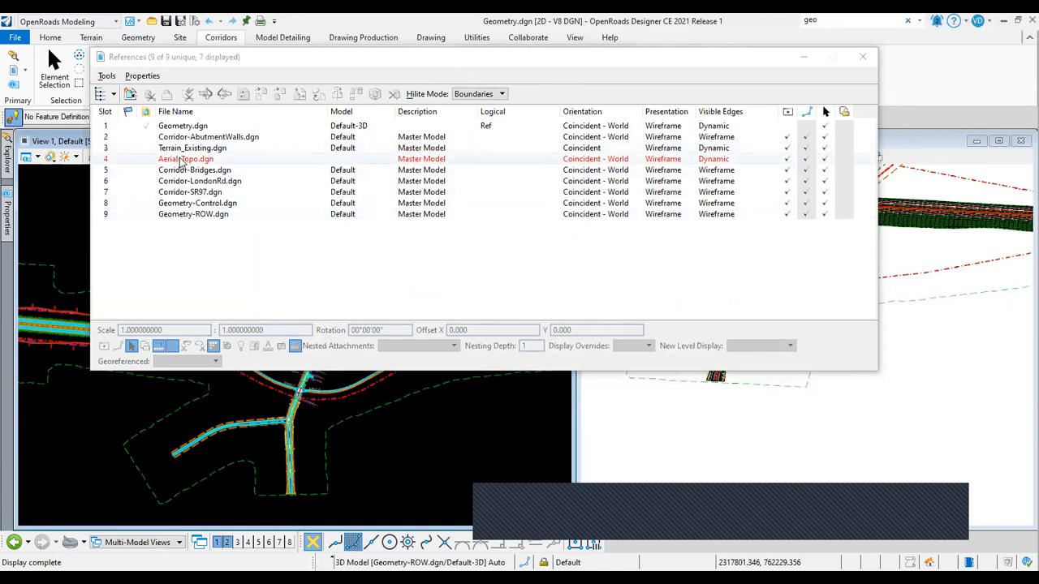
Detach the missing Aerial-Topo.dgn reference and close the reference list.
right_click(202, 169)
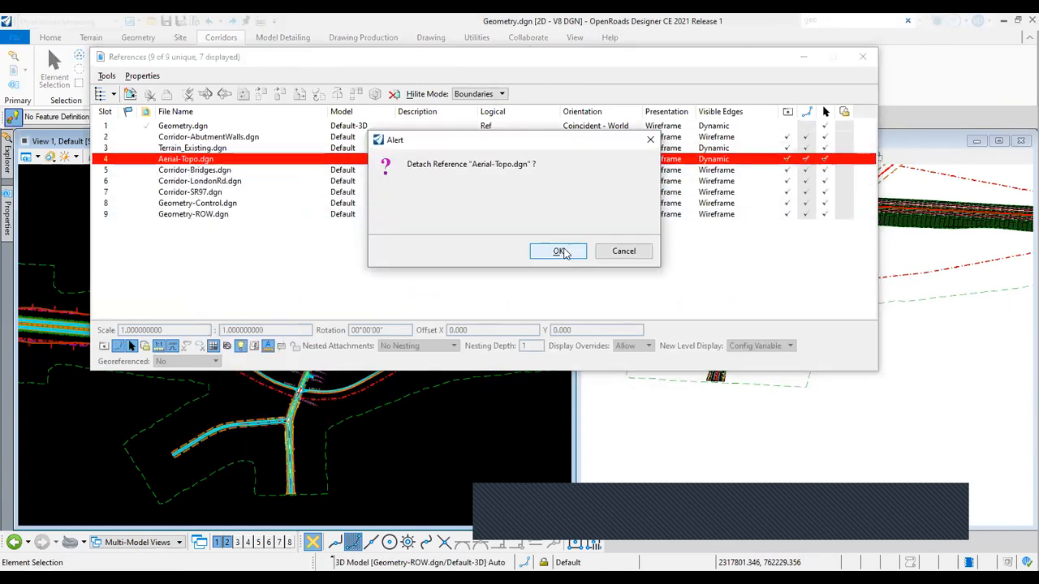
click(565, 252)
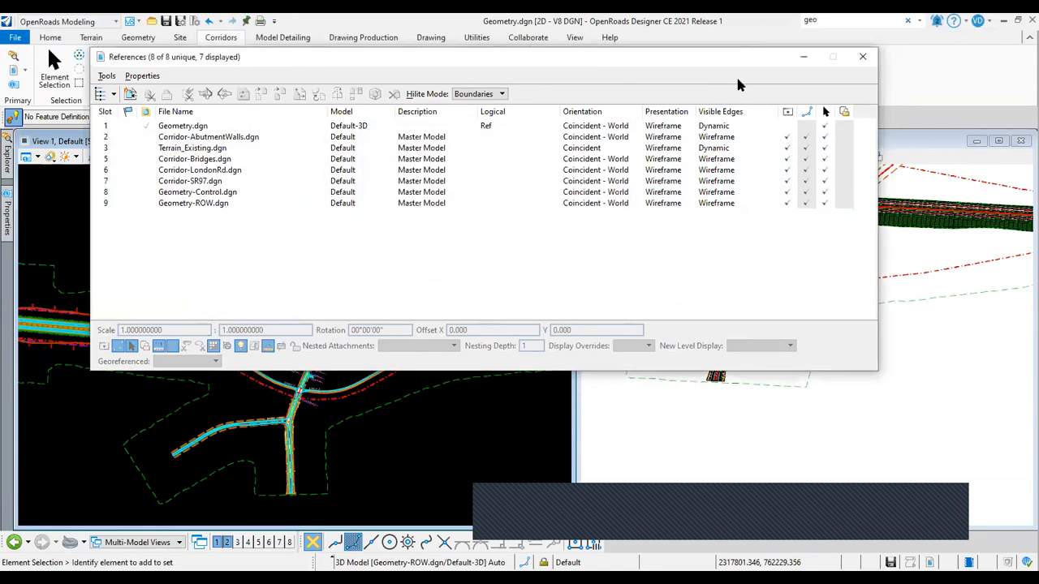
click(866, 61)
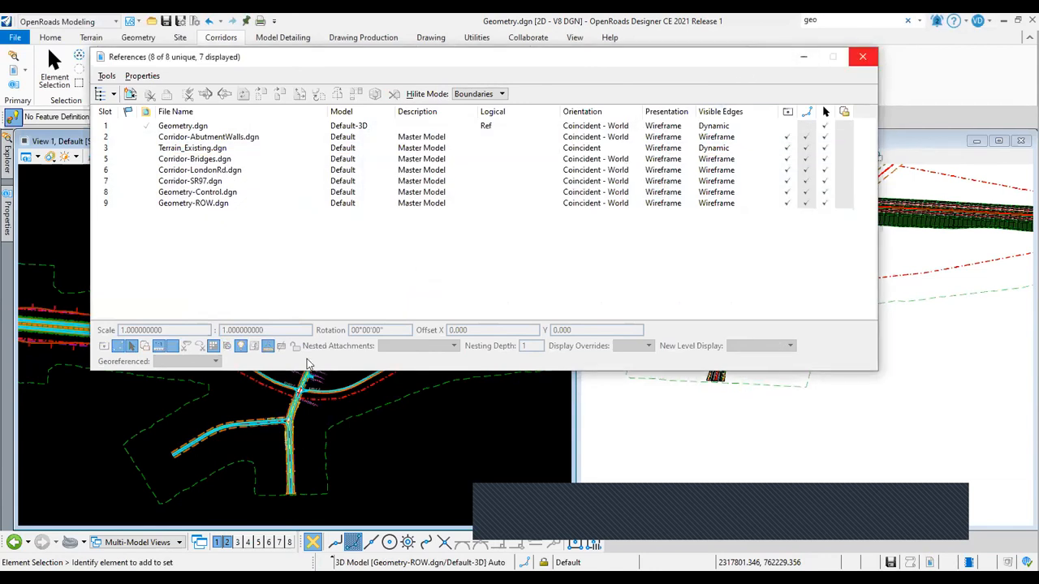
Turn off the display of the Corridor-AbutmentWalls, Corridor-Bridges, Corridor-SR97 and Geometry-ROW references, keeping Terrain_Existing and Corridor-LondonRd displayed.
scroll(304, 389, up, 2)
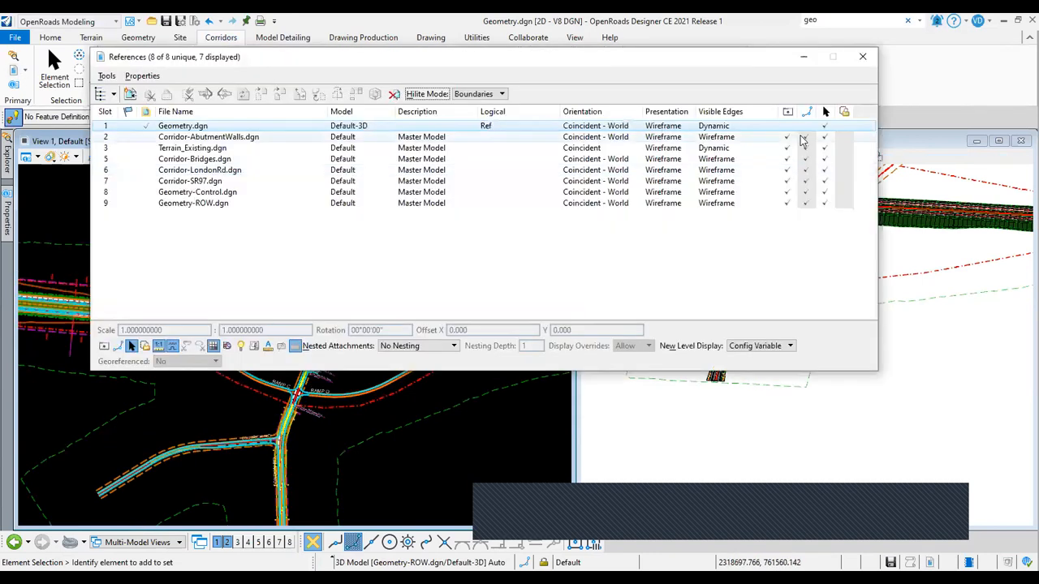
click(788, 139)
click(788, 149)
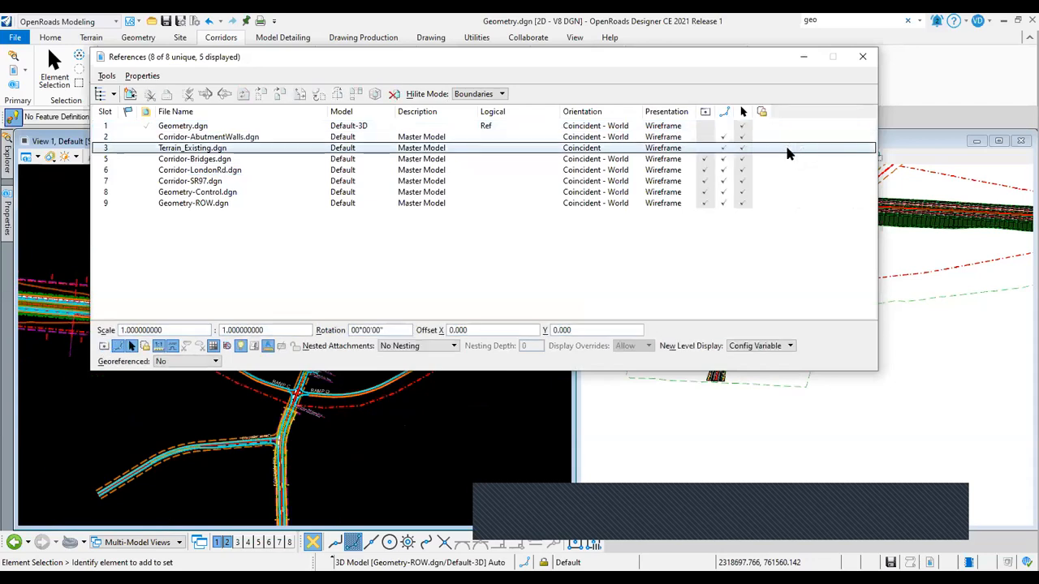
click(703, 151)
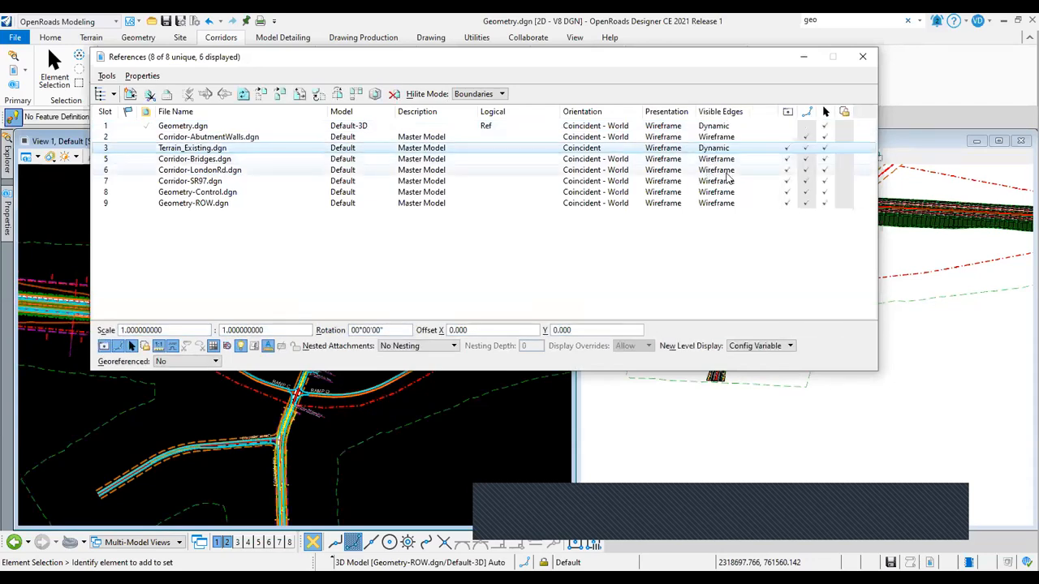
click(786, 160)
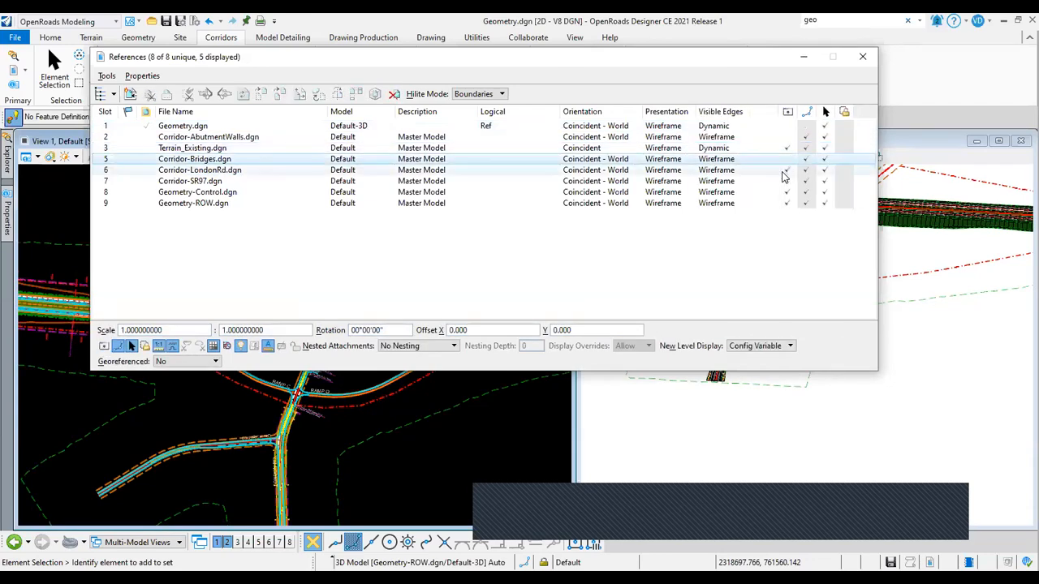
click(787, 171)
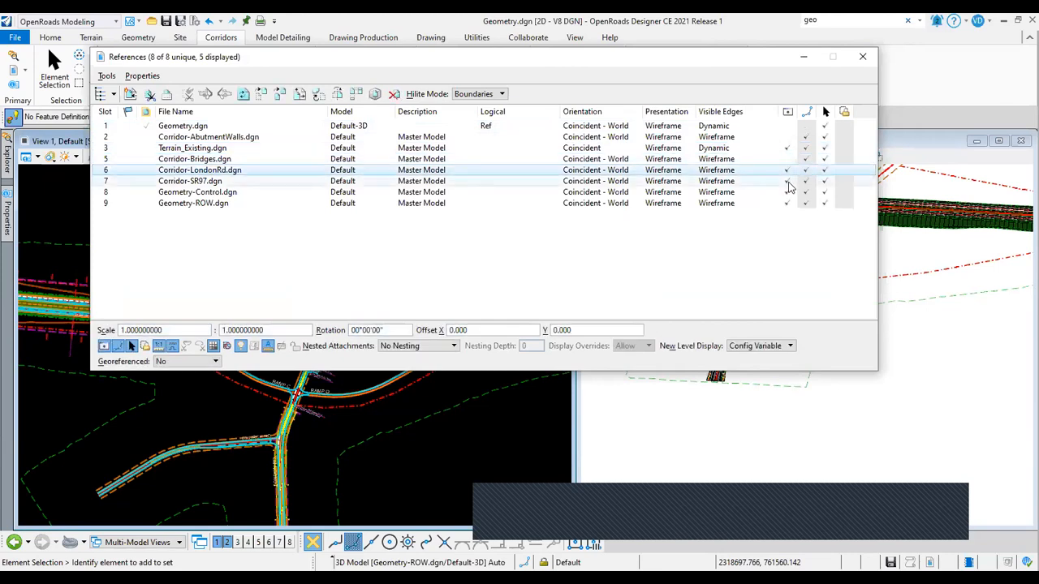
click(786, 171)
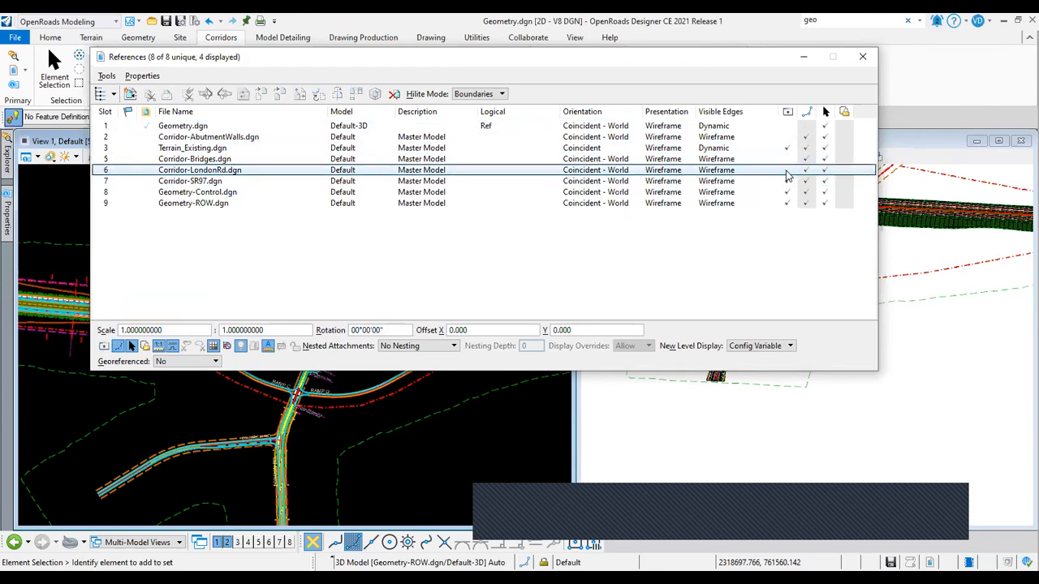
click(785, 172)
click(785, 171)
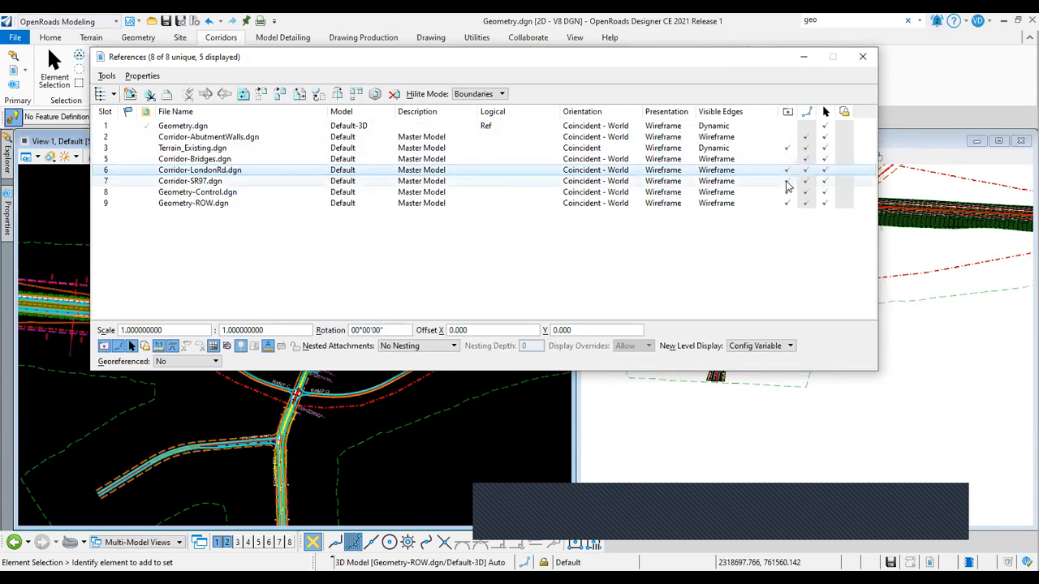
click(785, 182)
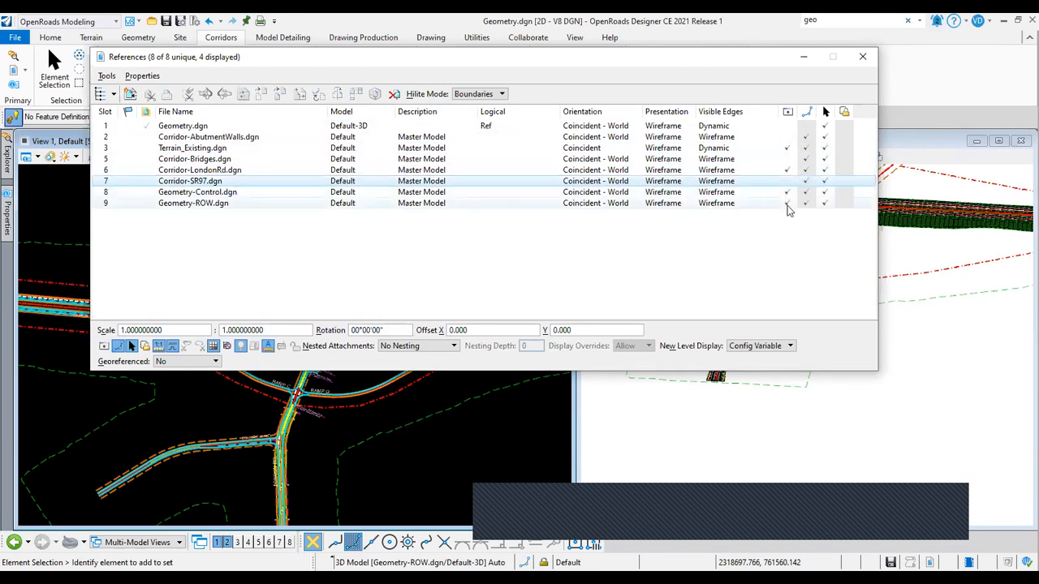
click(785, 203)
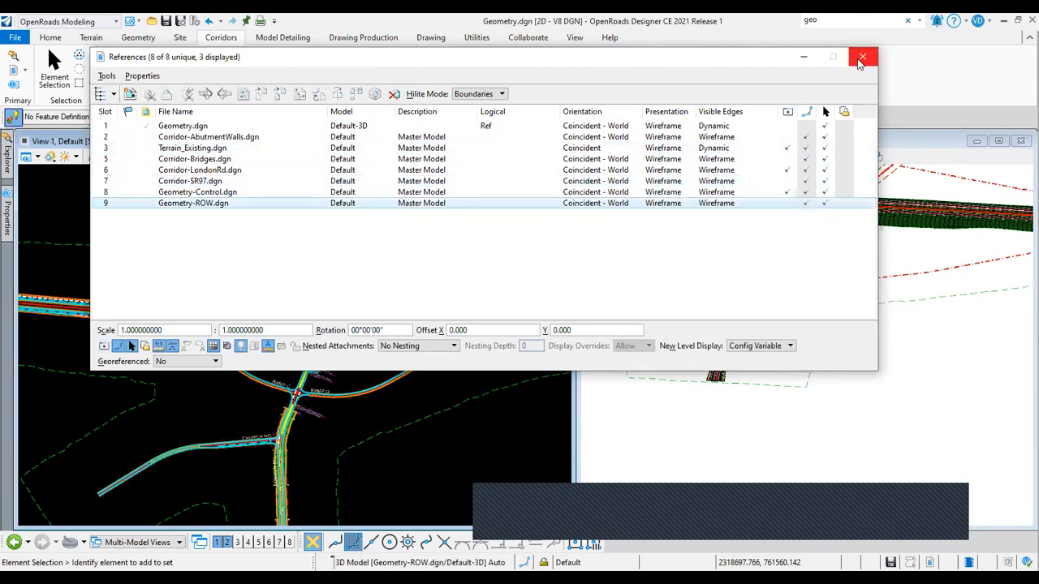
scroll(297, 444, up, 12)
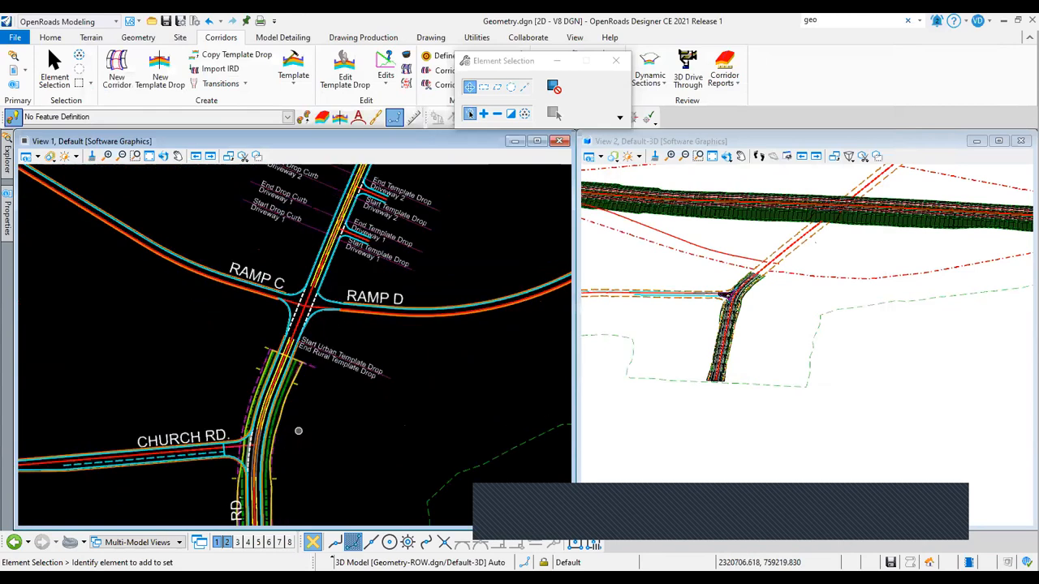
scroll(314, 330, down, 6)
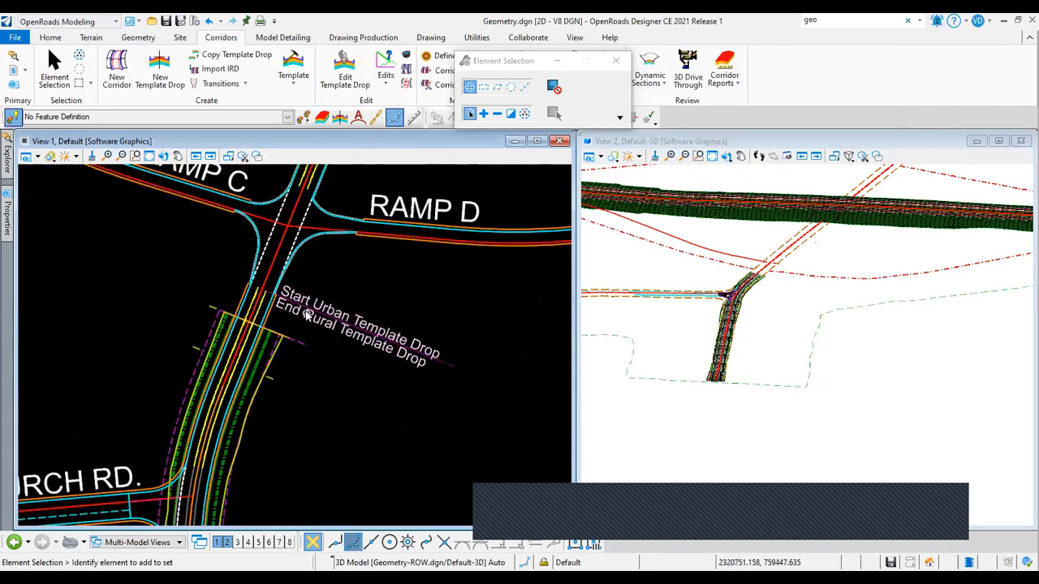
Extend the end of the rural template drop to the control line labelled End Rural Template Drop.
scroll(306, 323, up, 2)
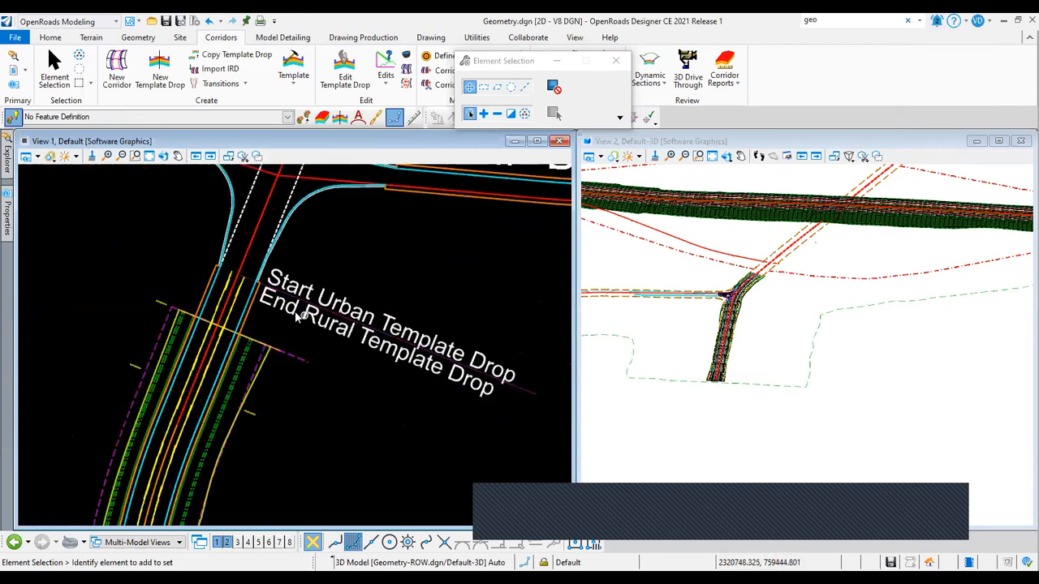
click(287, 356)
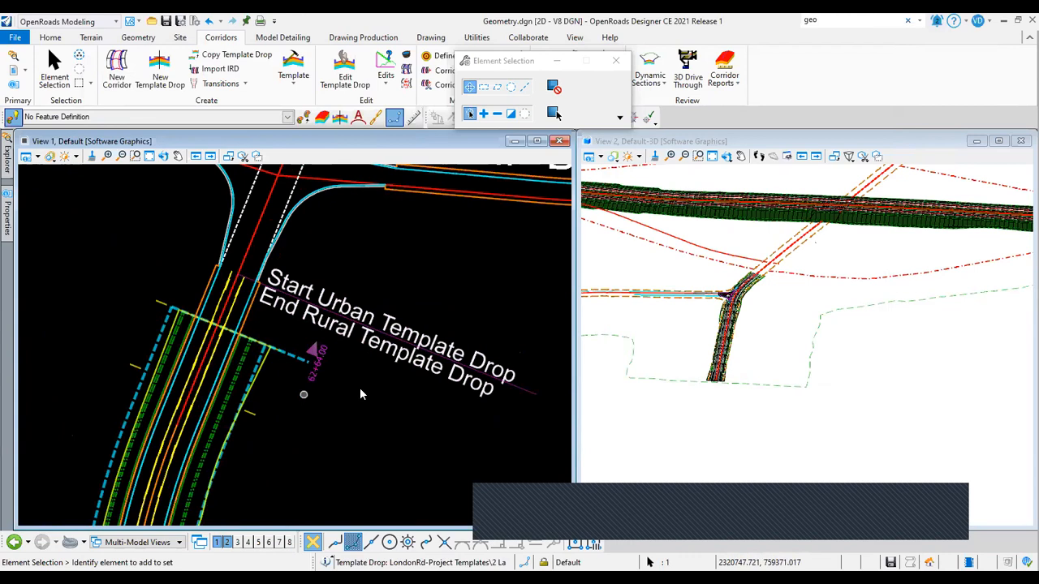
scroll(350, 380, down, 1)
mouse_move(350, 380)
middle_down()
mouse_move(284, 326)
mouse_move(346, 398)
middle_up()
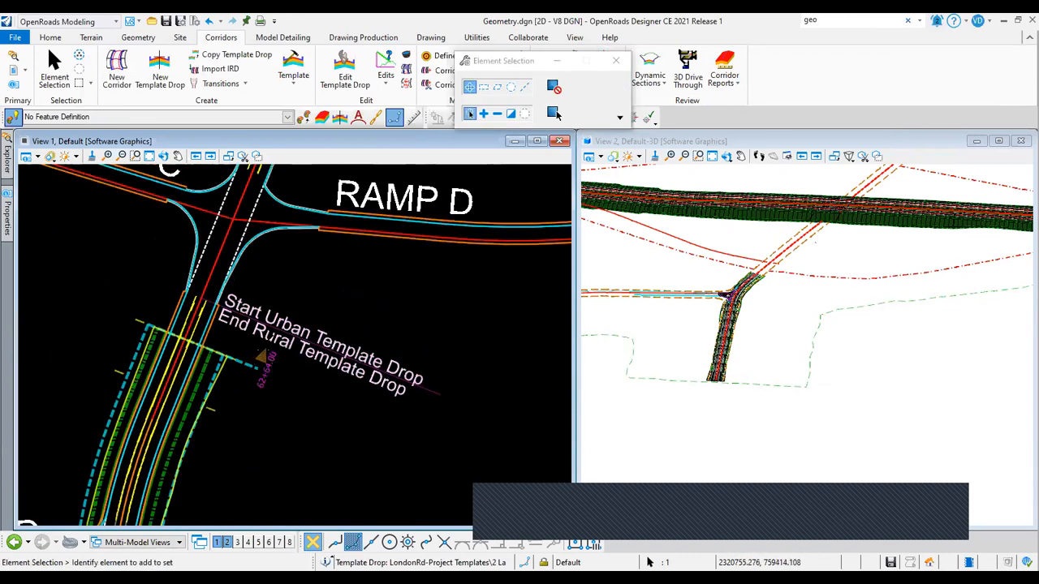
click(259, 355)
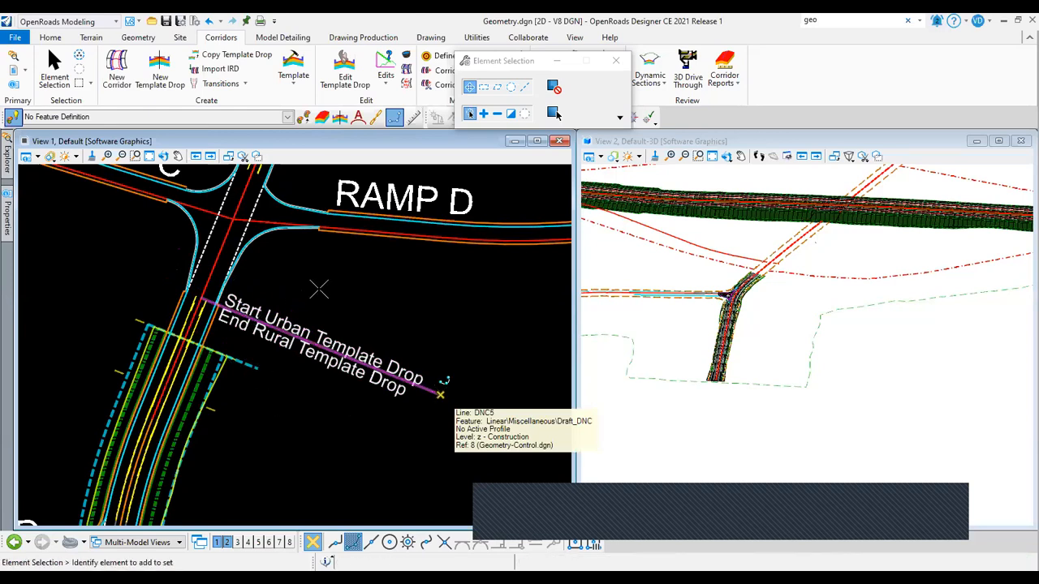
click(263, 393)
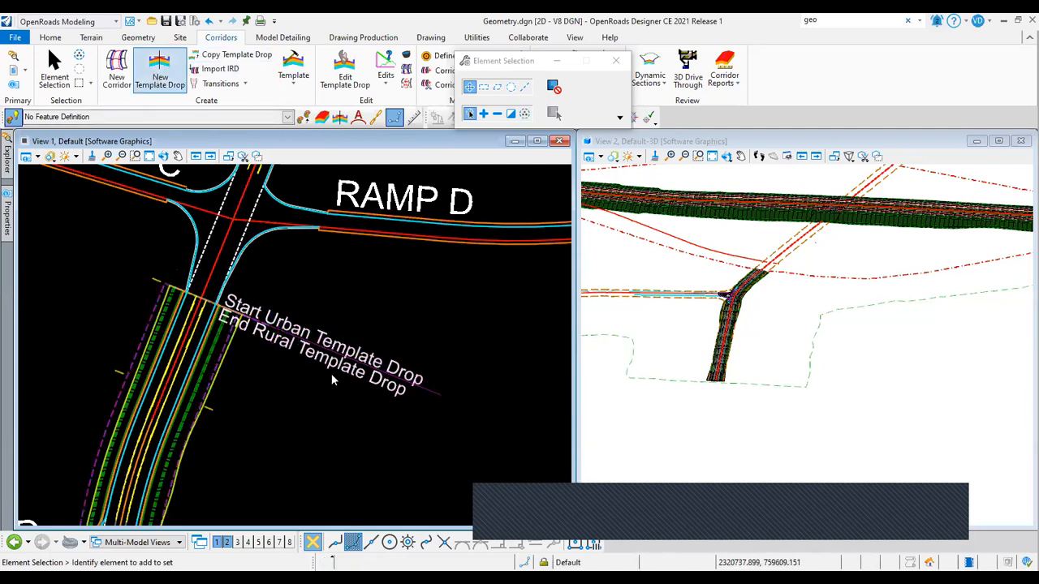
scroll(331, 375, down, 2)
scroll(277, 344, down, 1)
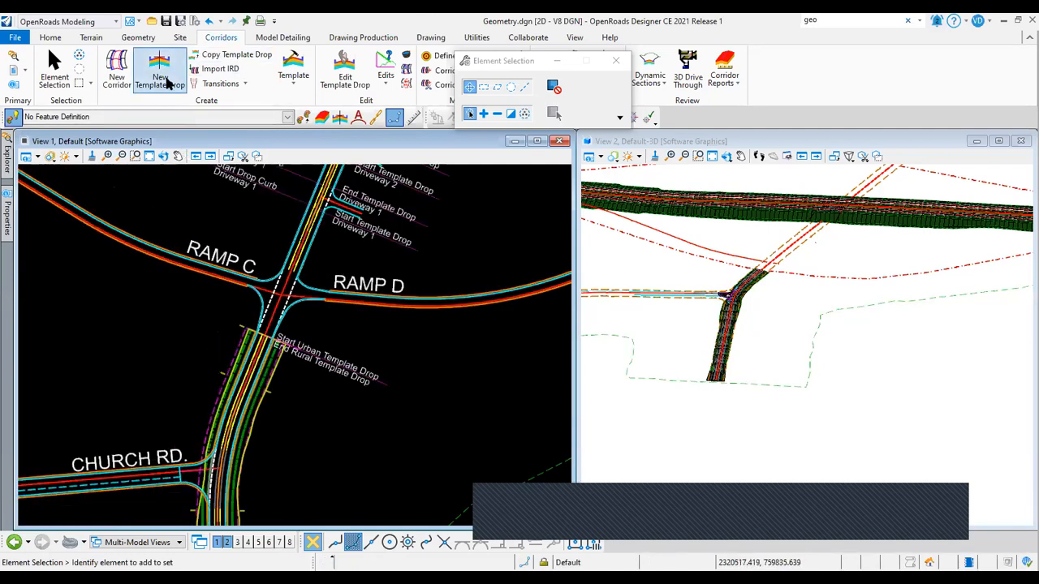
click(168, 83)
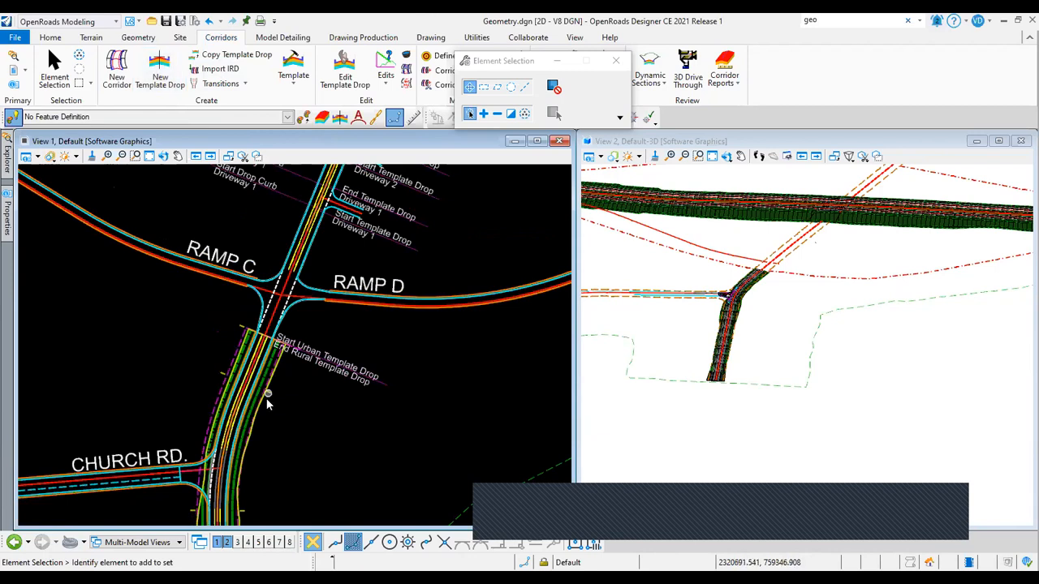
scroll(268, 402, up, 4)
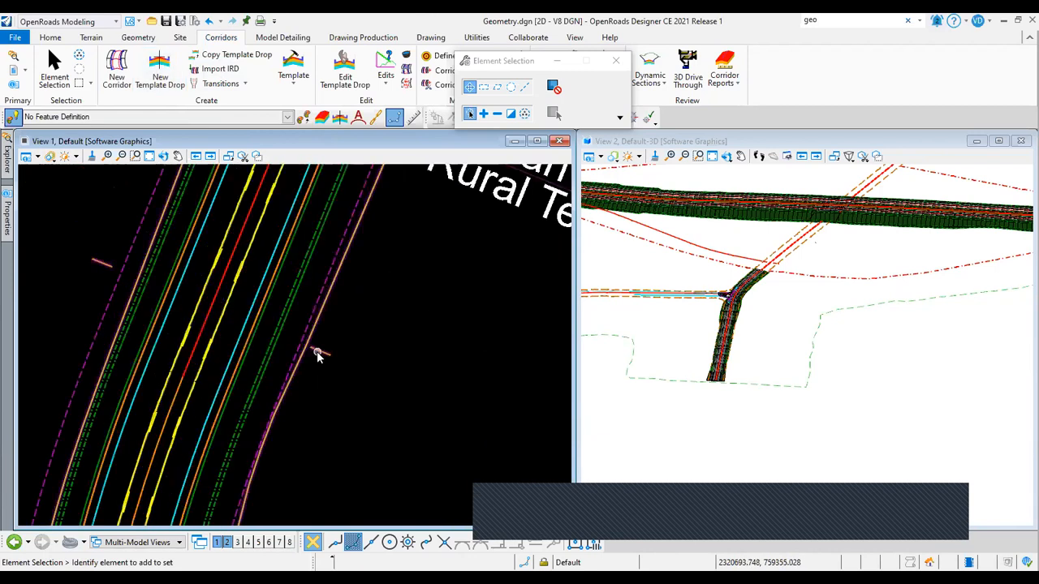
scroll(317, 354, down, 2)
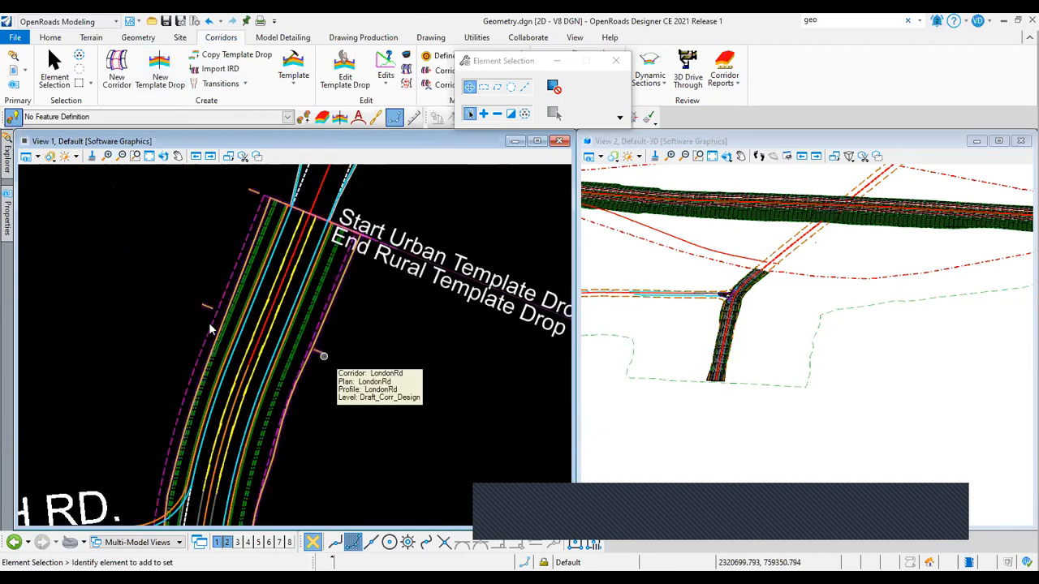
mouse_move(207, 333)
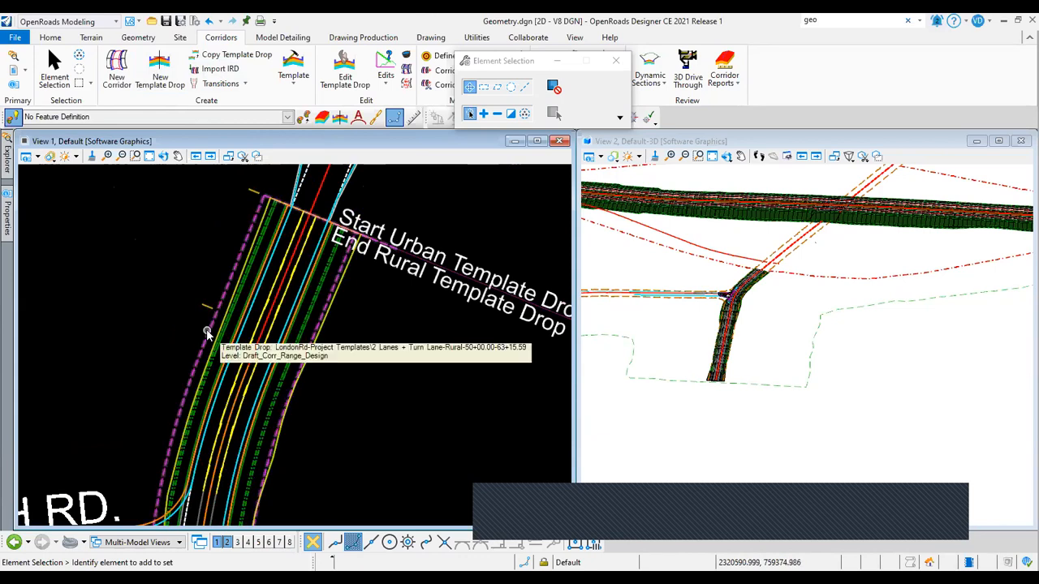
Place a 2 Lanes + Turn Lane-Urban template drop on the LondonRd corridor from 63+15.59 to 91+02.37 with a drop interval of 50.
click(156, 84)
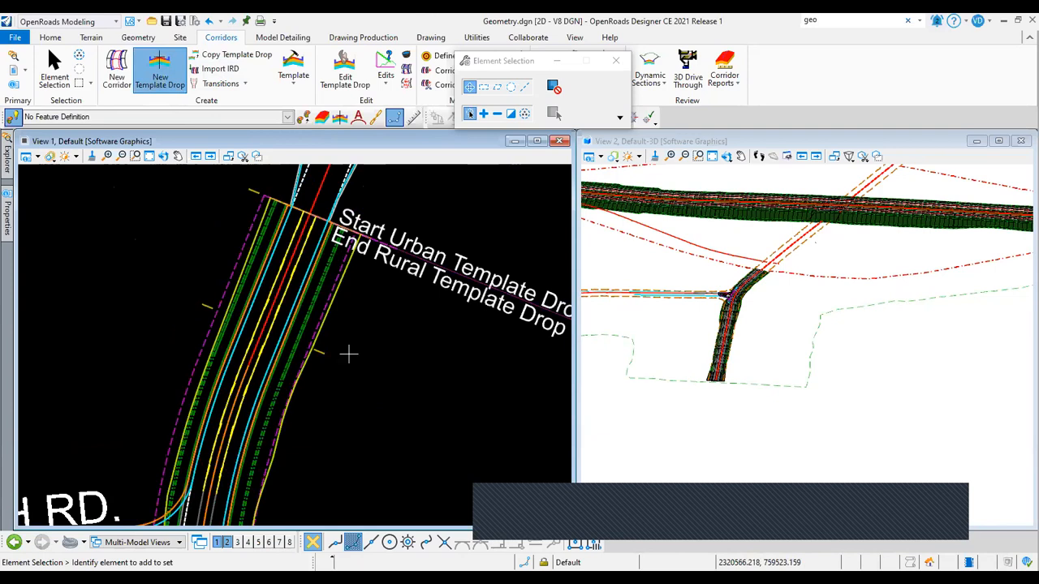
click(308, 401)
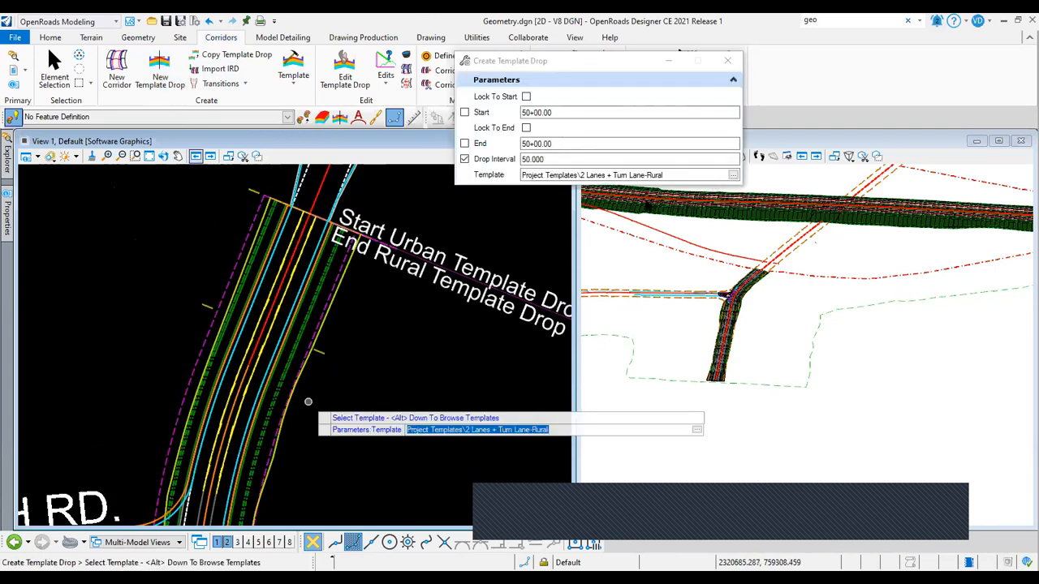
key(alt+Down)
click(337, 266)
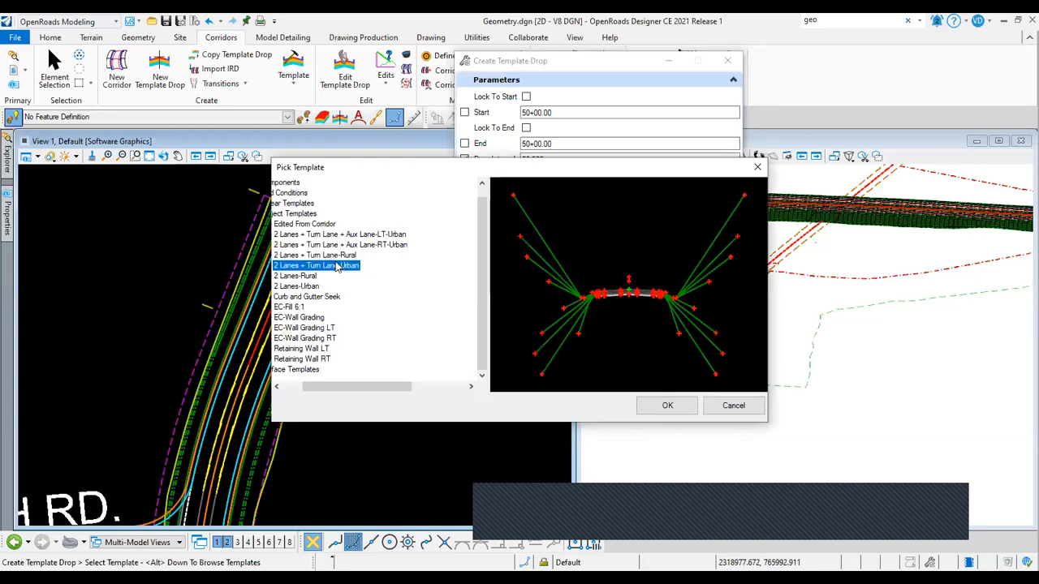
click(654, 406)
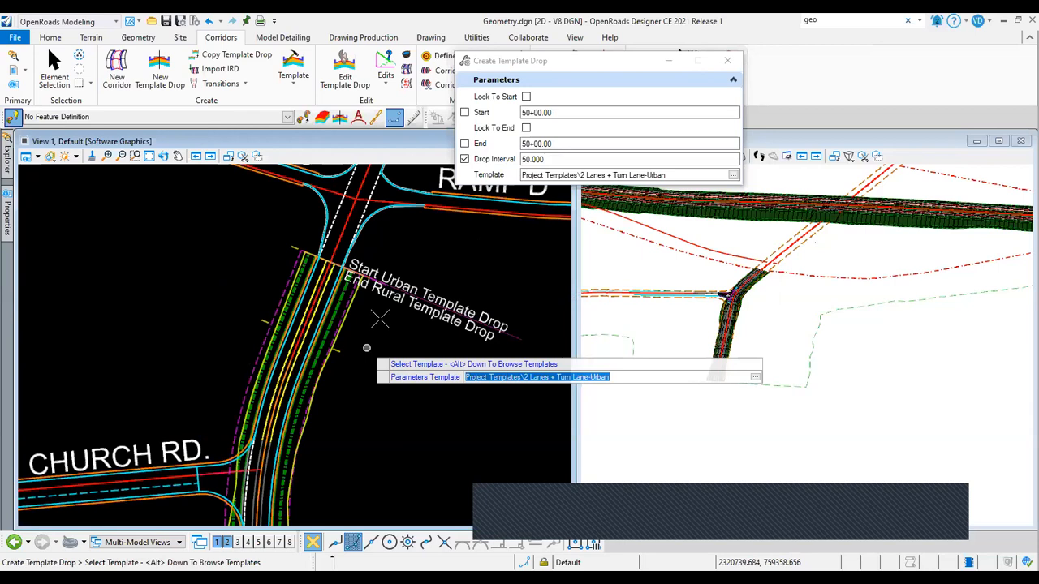
click(457, 333)
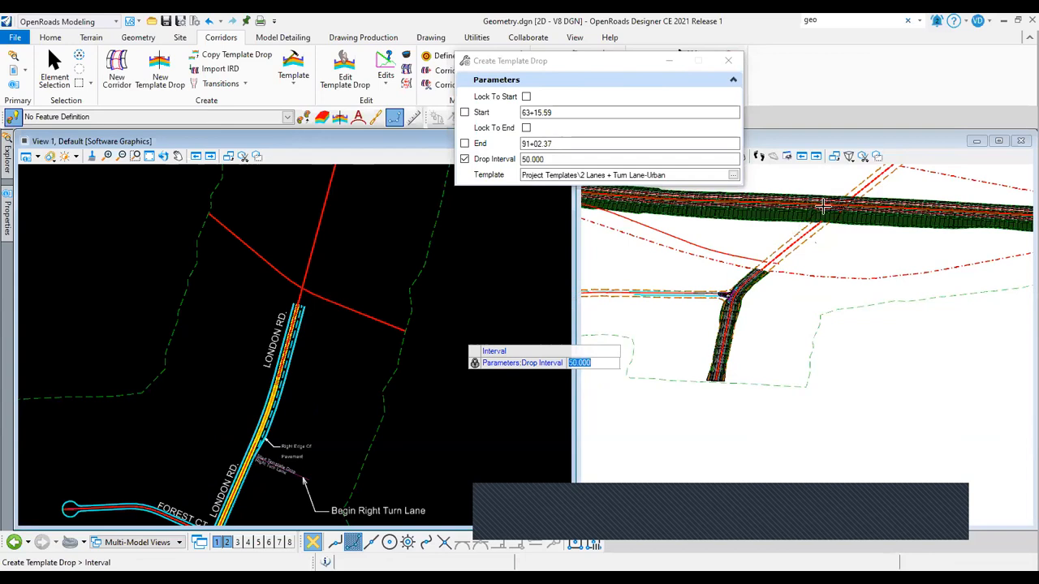
scroll(843, 217, up, 3)
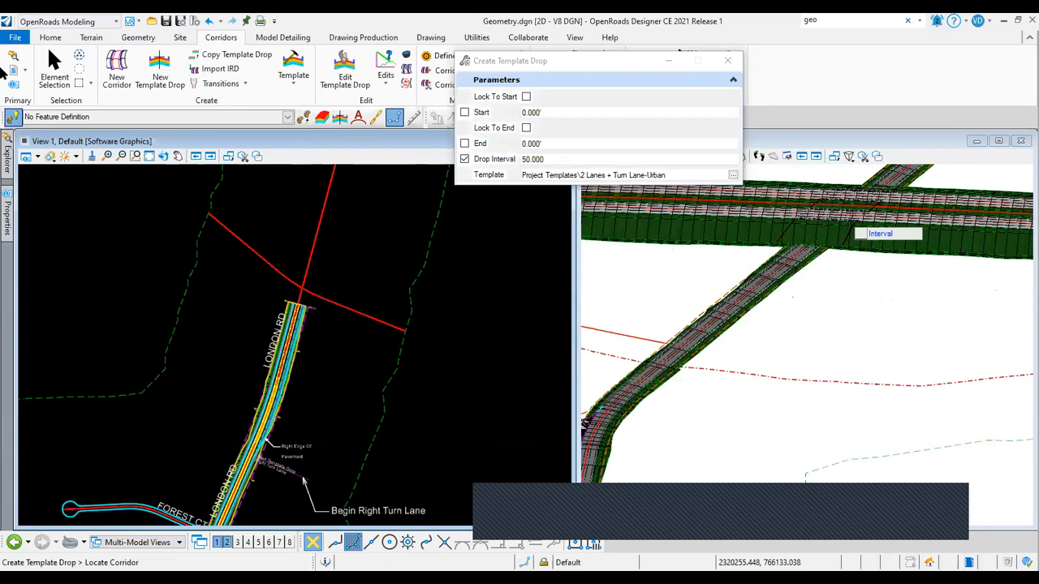
click(171, 157)
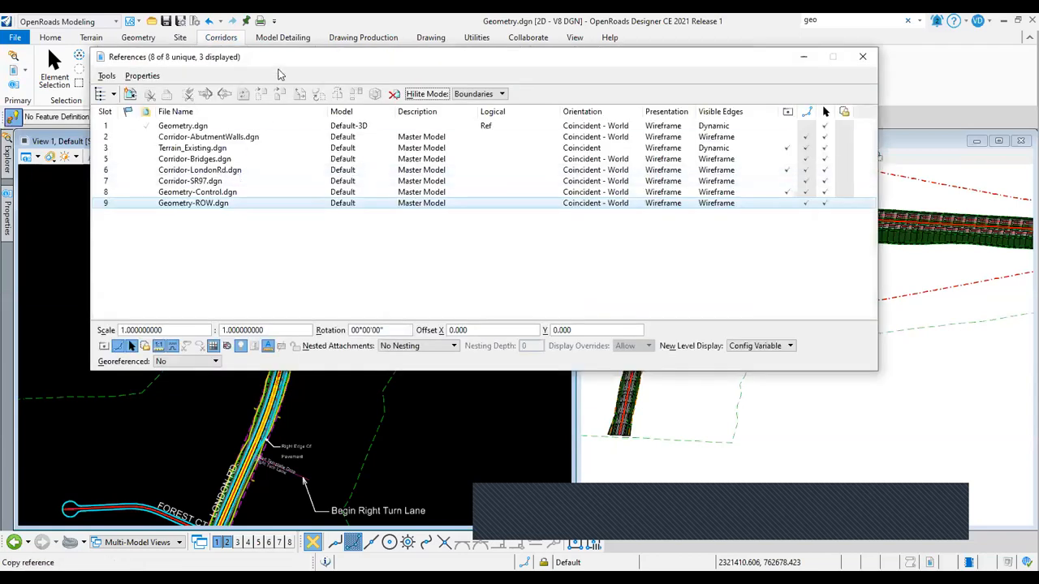
click(203, 179)
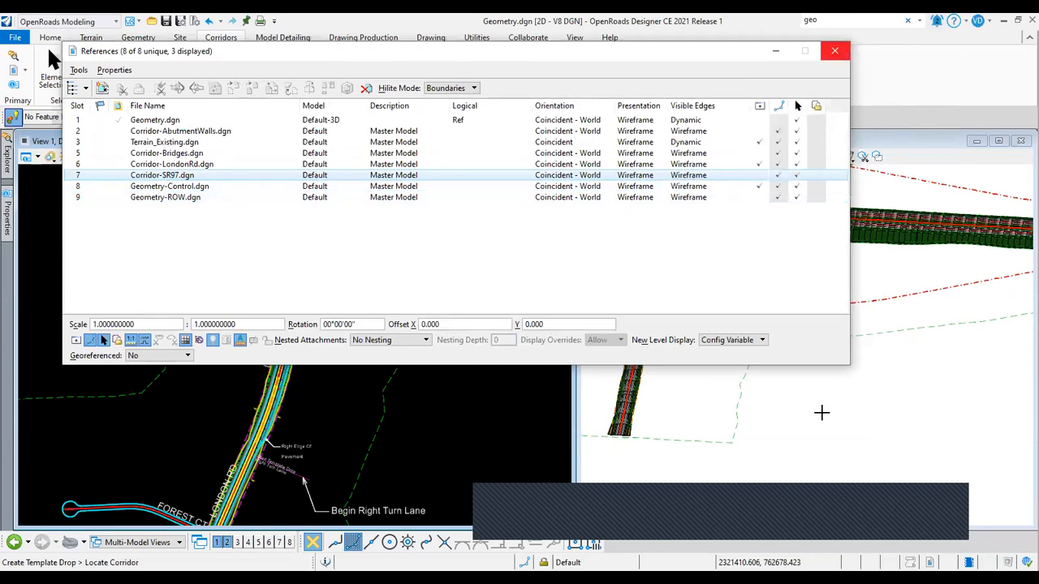
click(13, 71)
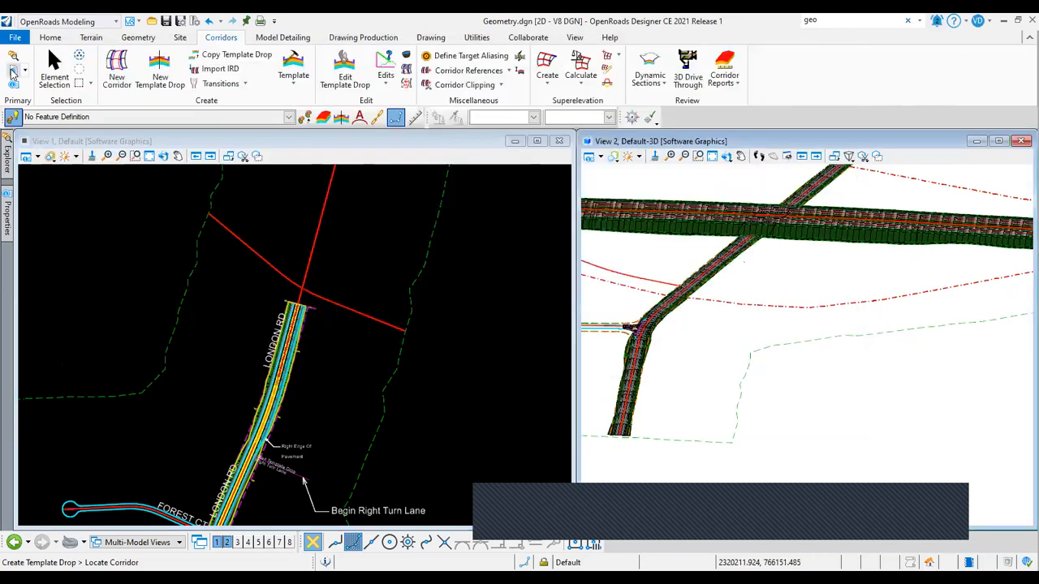
click(13, 72)
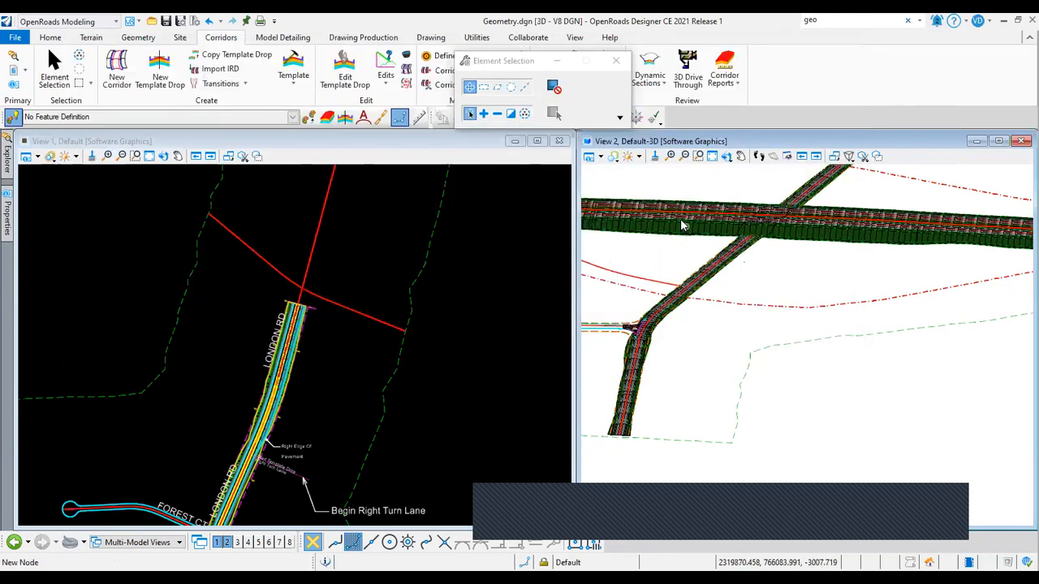
Turn off the display of all seven references, Terrain_Existing through Geometry-ROW, in the Default-3D model.
click(14, 72)
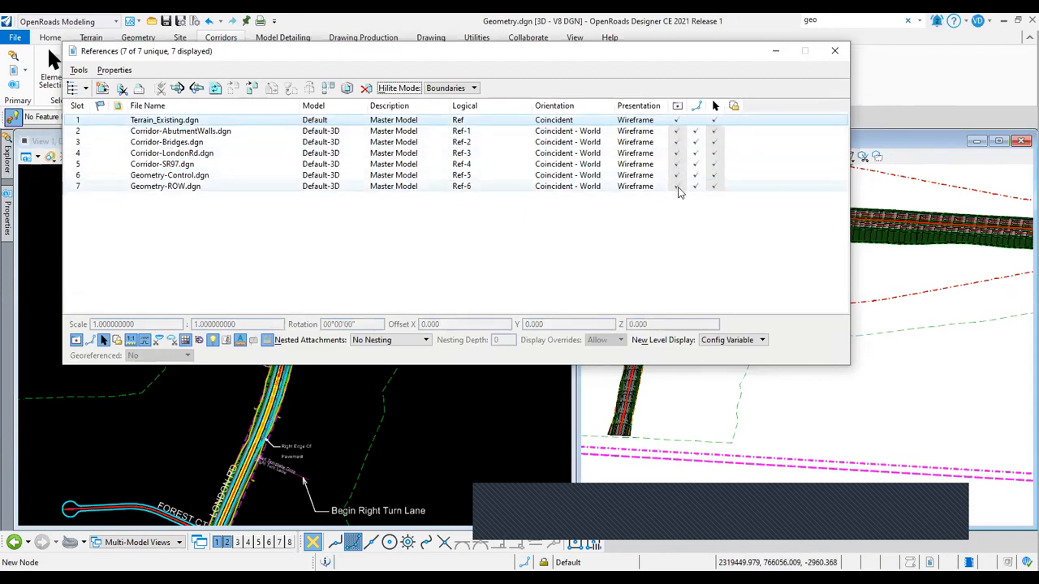
click(677, 185)
click(677, 175)
click(672, 164)
click(676, 164)
click(675, 153)
click(675, 142)
click(675, 131)
click(675, 120)
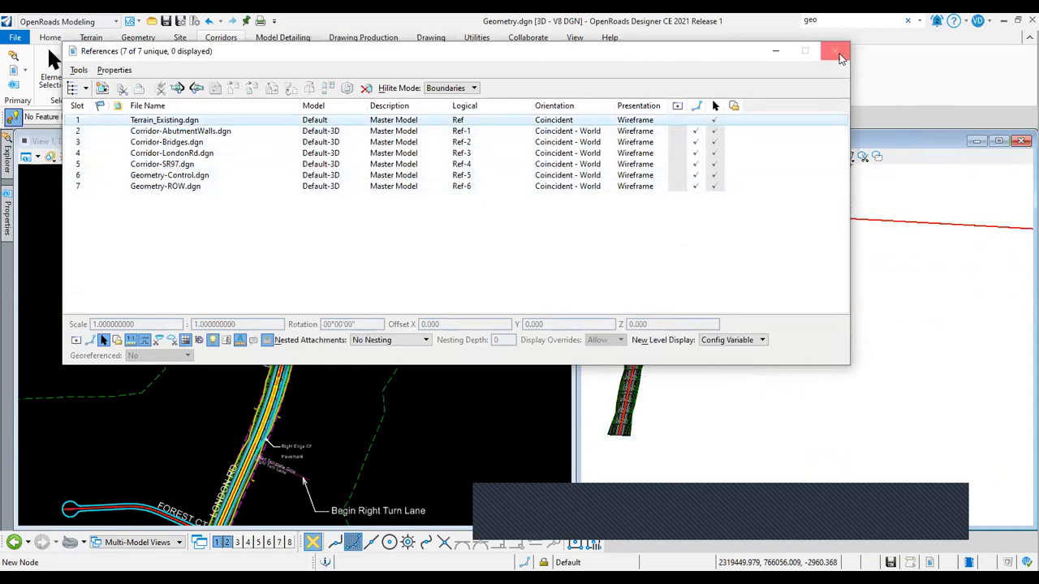
Examine the full length of the LondonRd corridor in the 3D view and the plan view.
scroll(768, 321, down, 5)
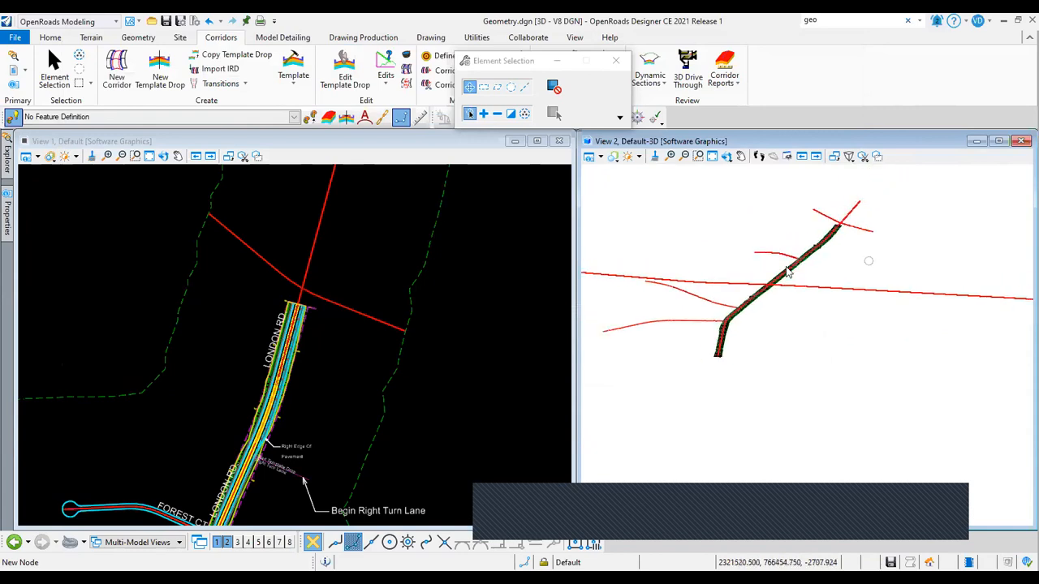
scroll(724, 326, up, 1)
scroll(726, 326, up, 3)
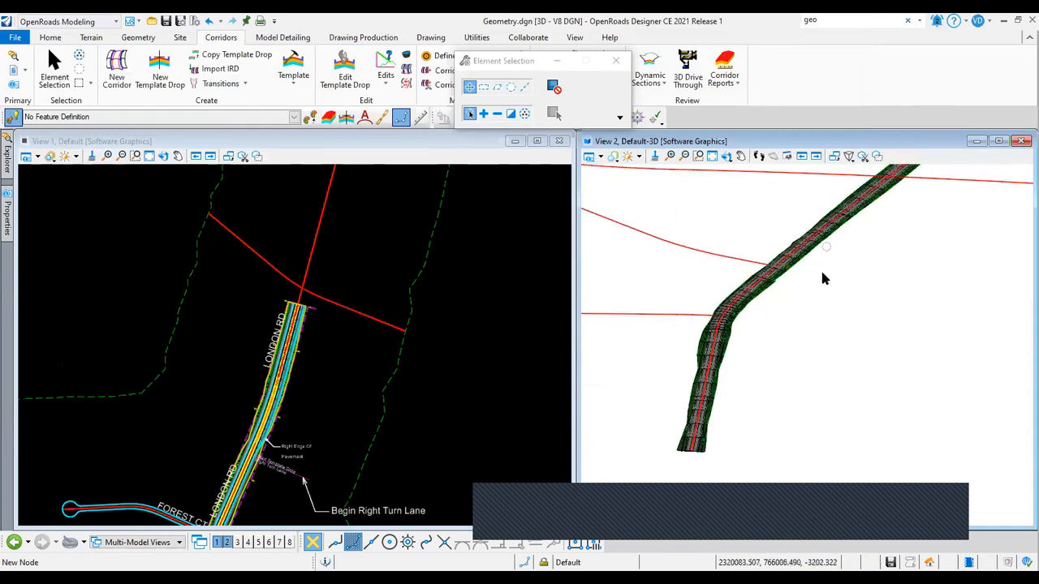
scroll(847, 267, down, 1)
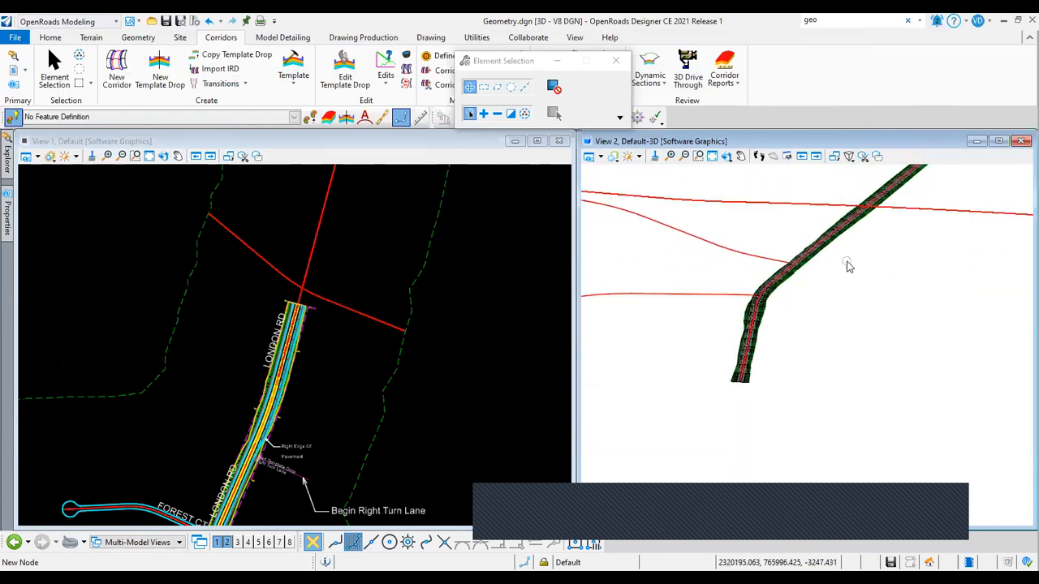
click(351, 281)
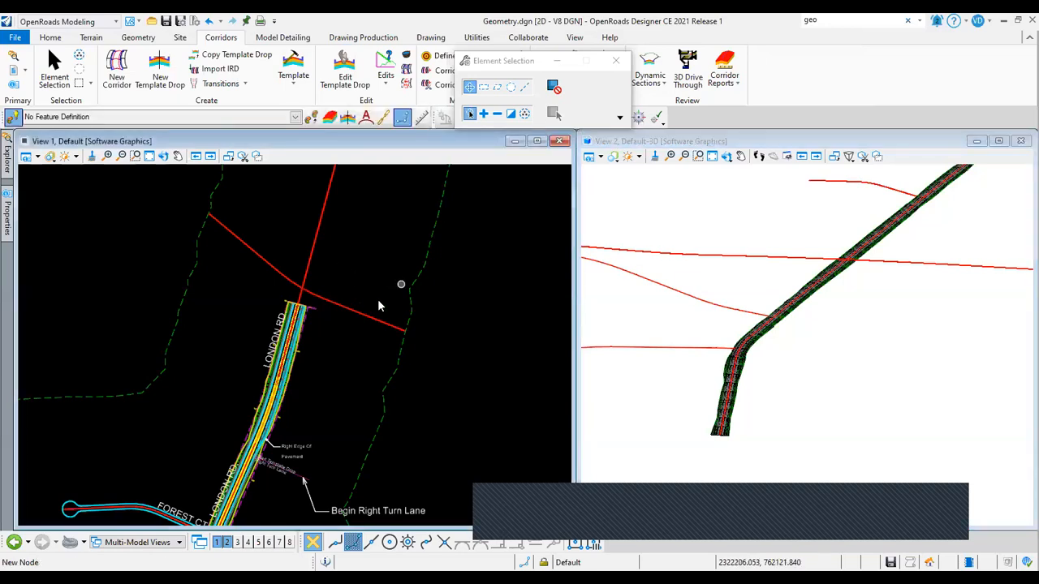
scroll(292, 337, up, 2)
scroll(292, 338, down, 5)
scroll(291, 412, down, 2)
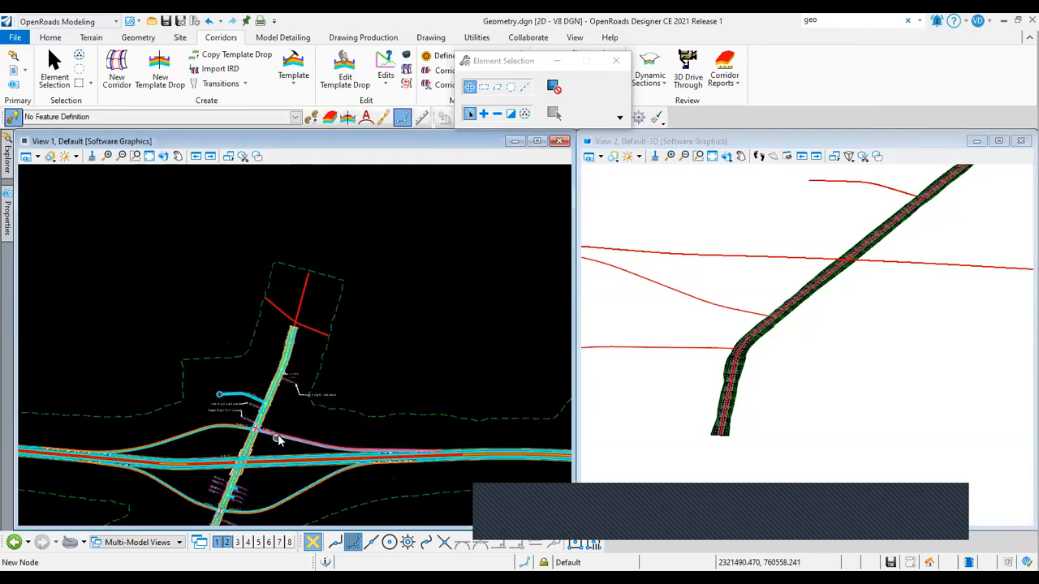
Examine the London Rd corridor in plan around the ramps, S.R. 97 and the driveway template drop notes.
scroll(313, 410, up, 2)
scroll(381, 341, up, 4)
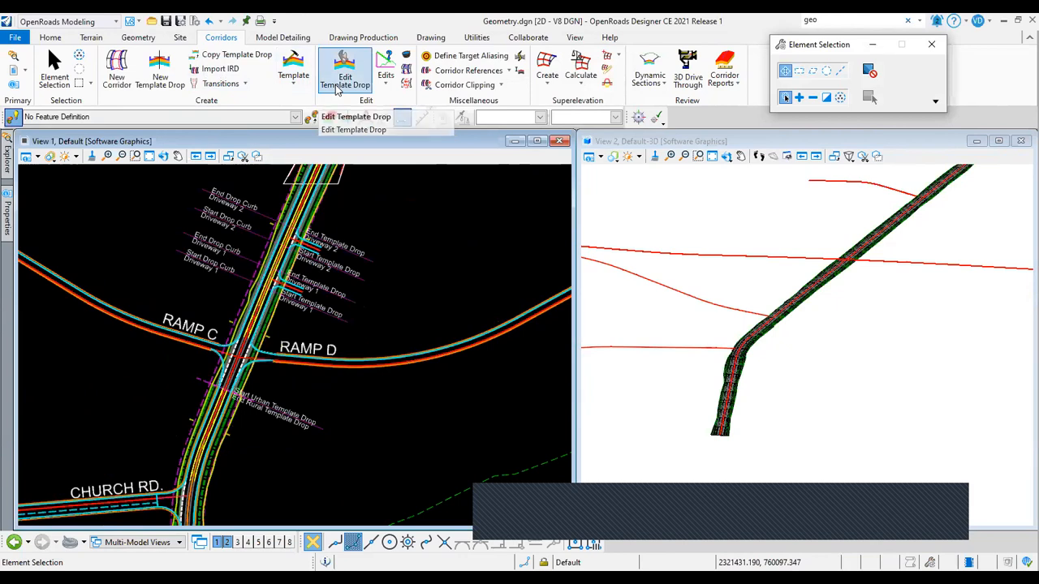
scroll(181, 390, down, 2)
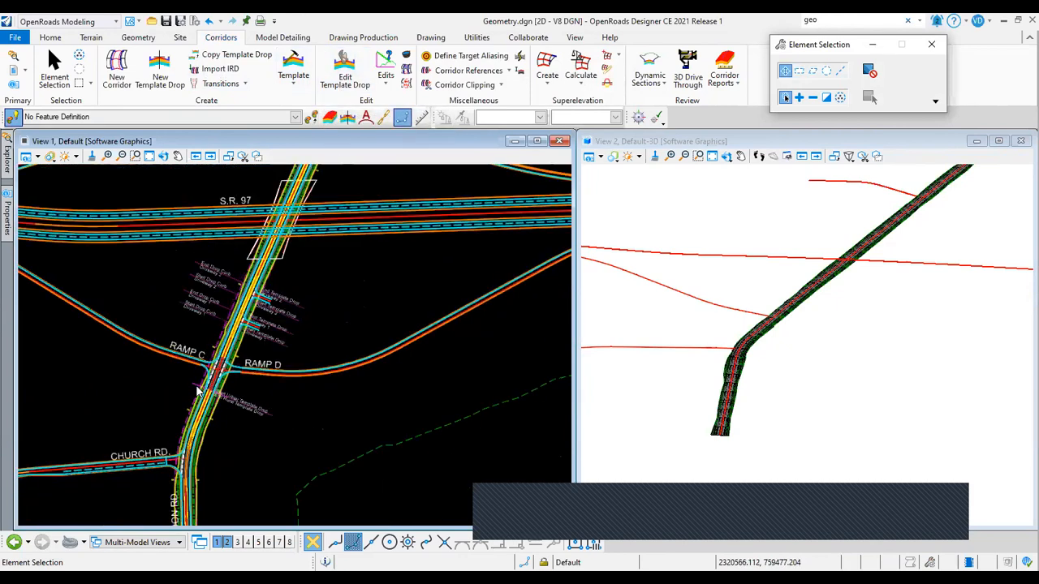
scroll(195, 395, down, 1)
middle_drag(224, 371, 284, 246)
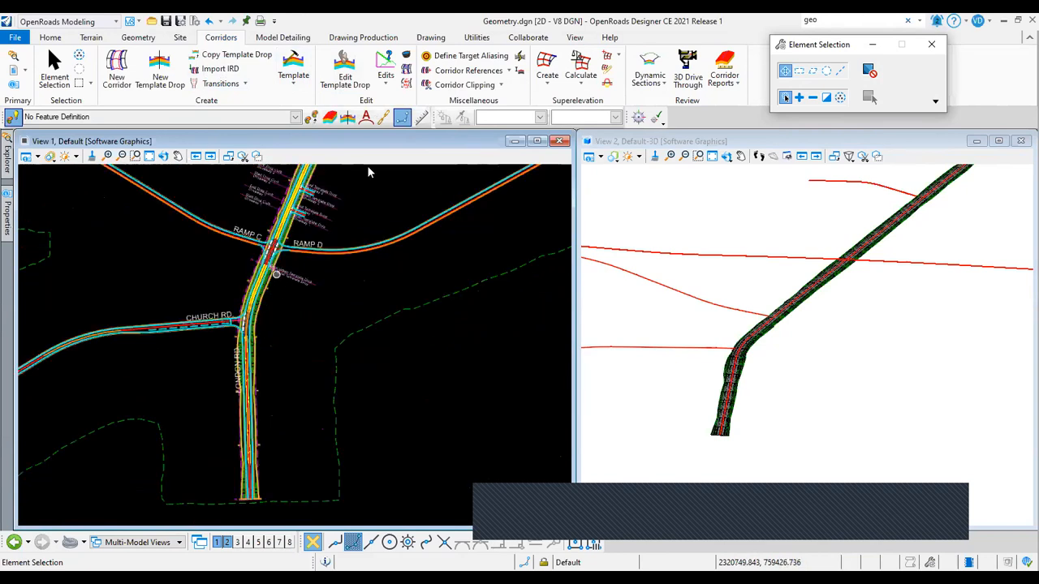
middle_drag(370, 169, 333, 264)
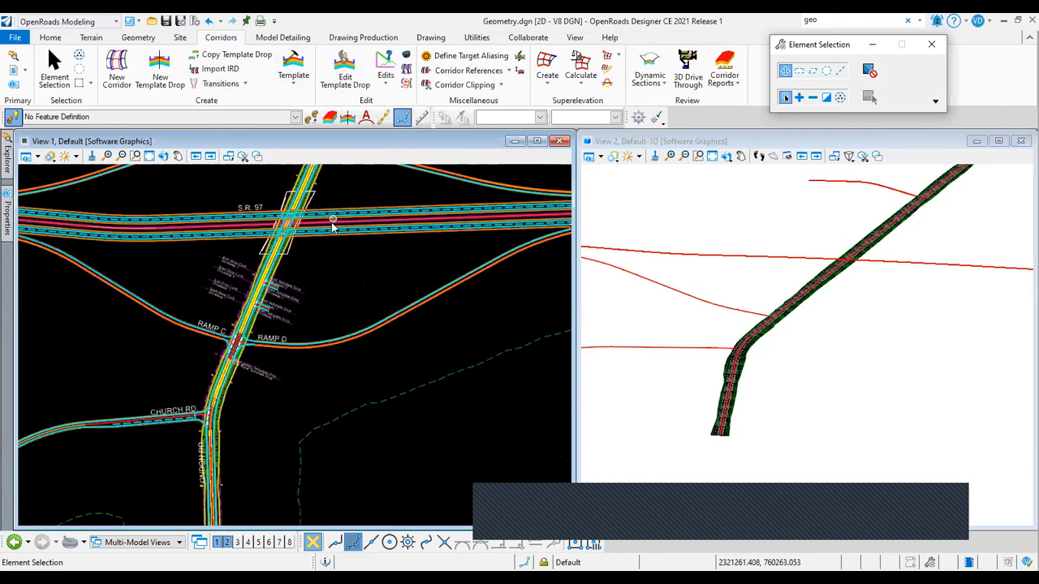
click(340, 86)
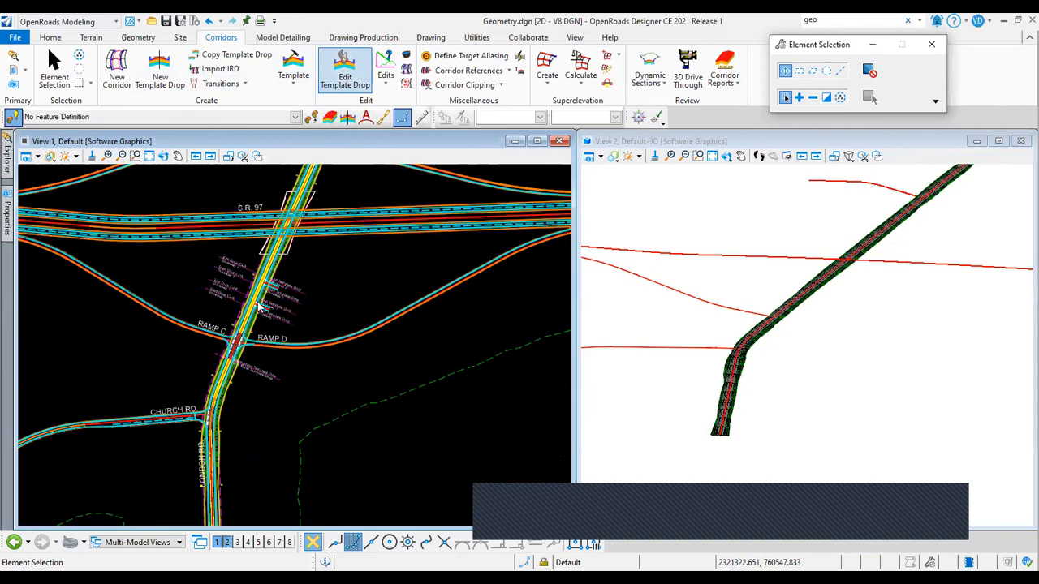
scroll(262, 307, up, 4)
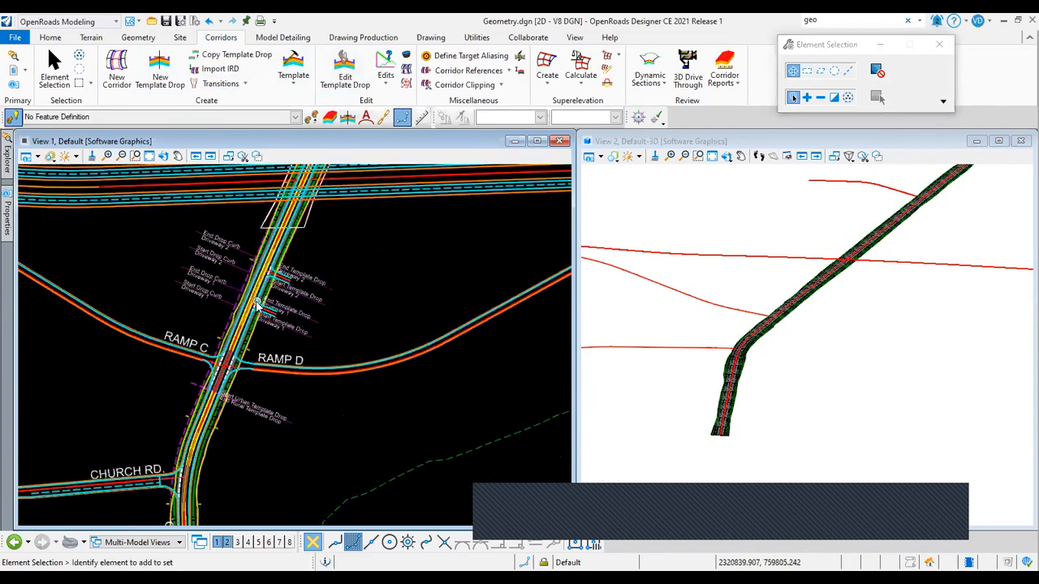
click(162, 83)
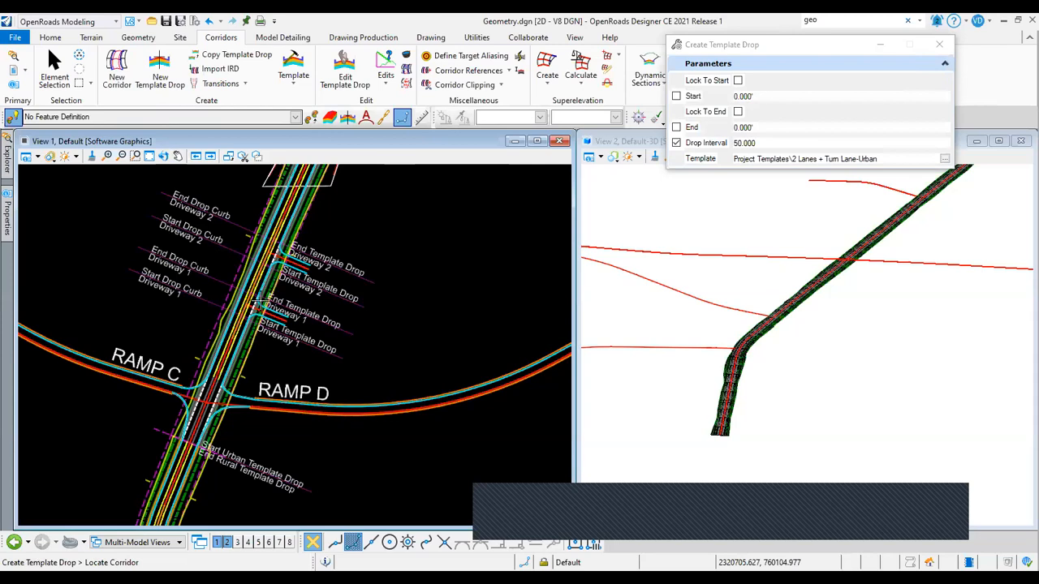
scroll(264, 293, down, 3)
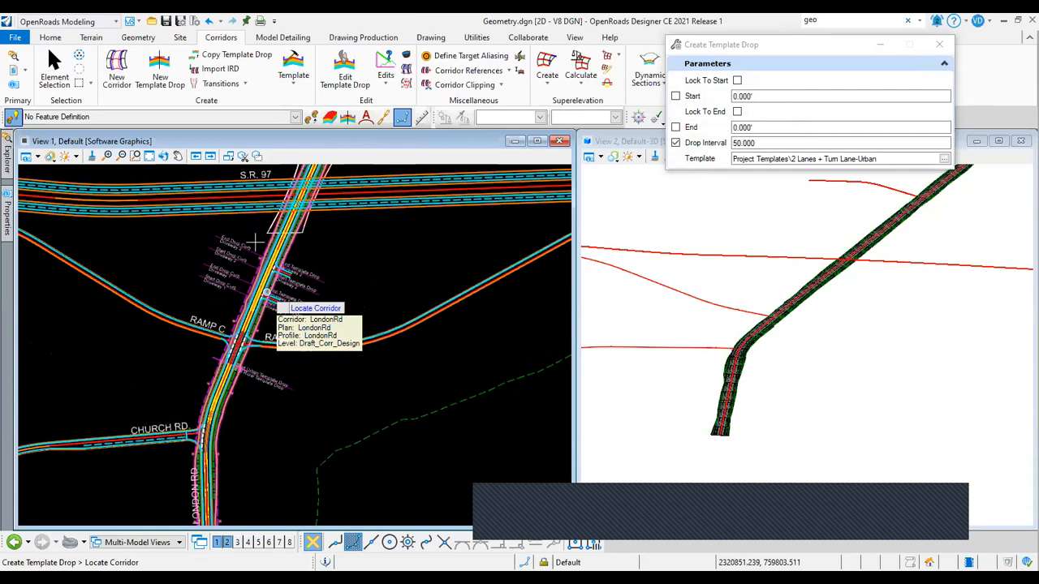
scroll(265, 242, up, 5)
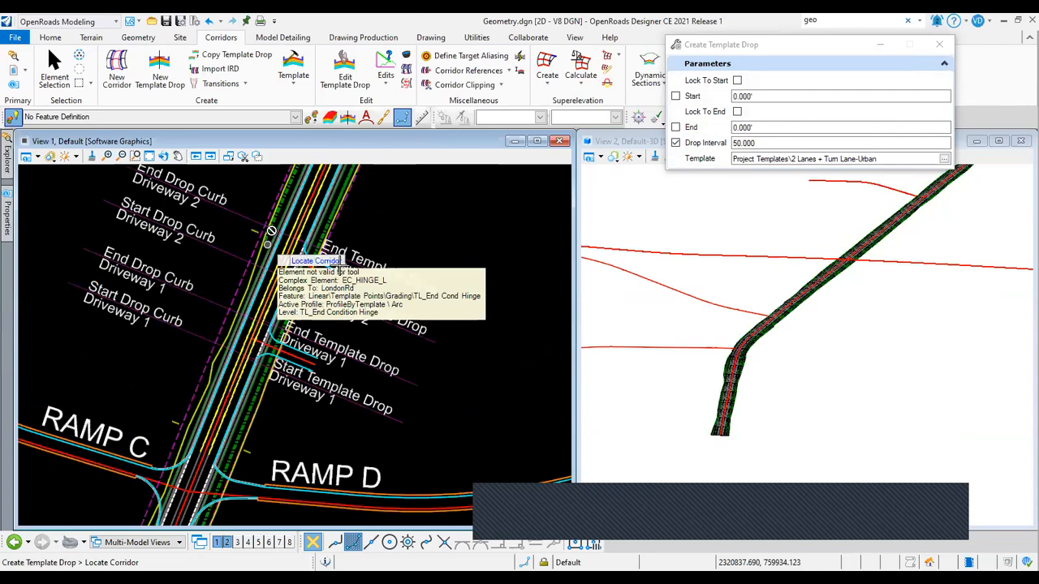
click(347, 81)
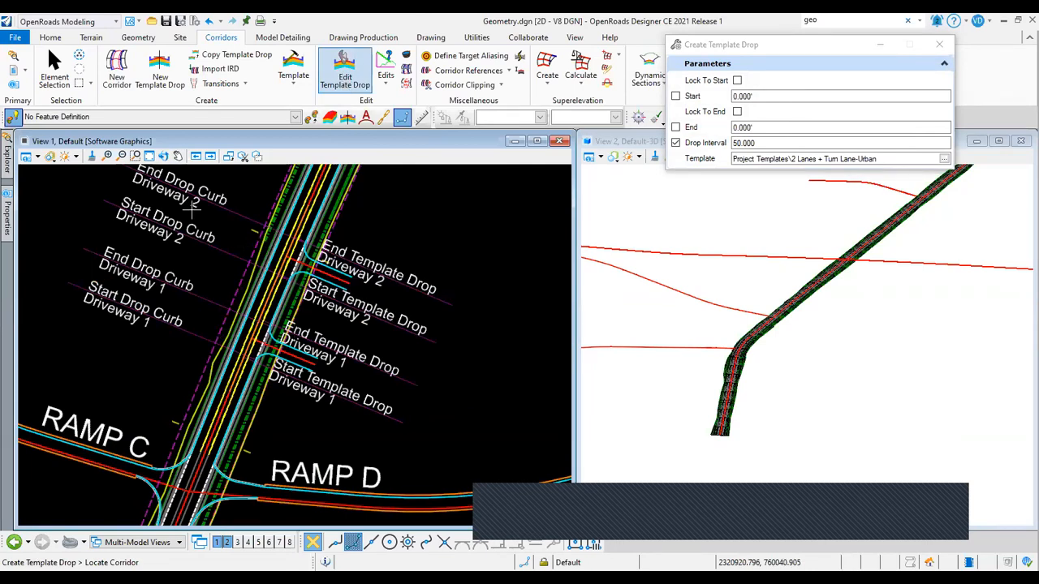
key(Escape)
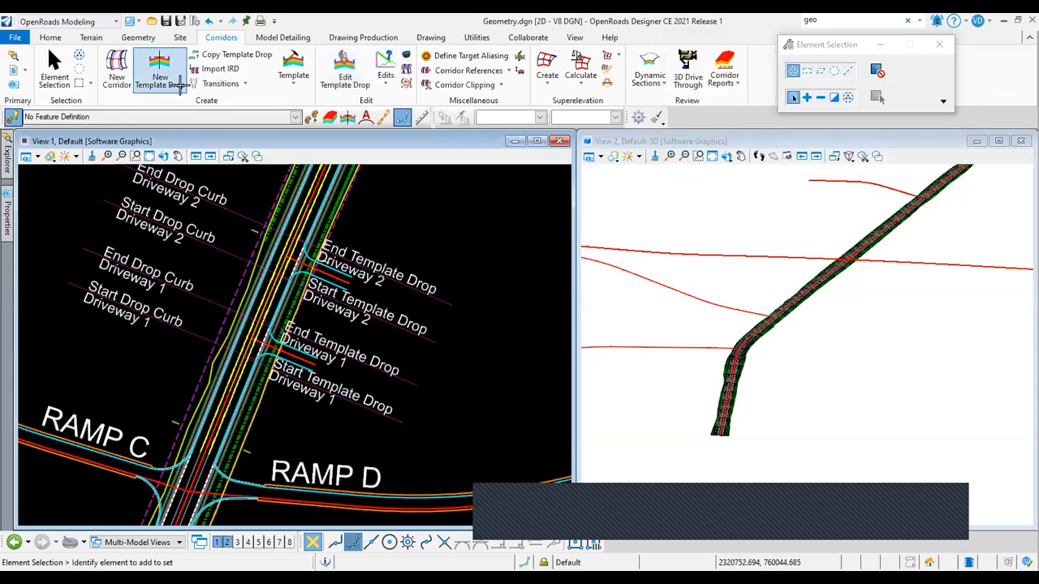
Start a new template drop on the LondonRd corridor using the template Project Templates\2 Lanes + Turn Lane-Urban.
click(180, 85)
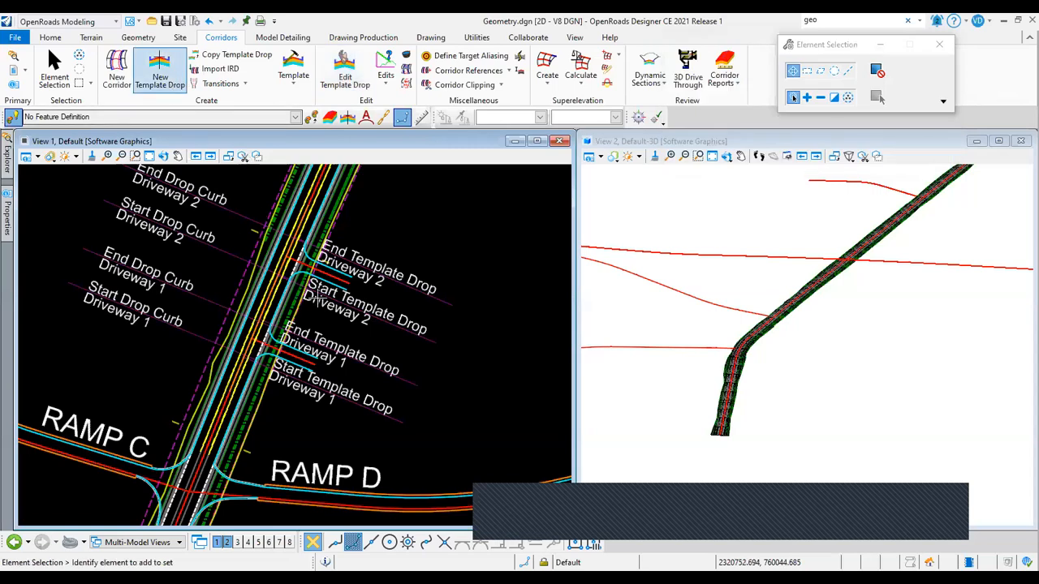
click(250, 231)
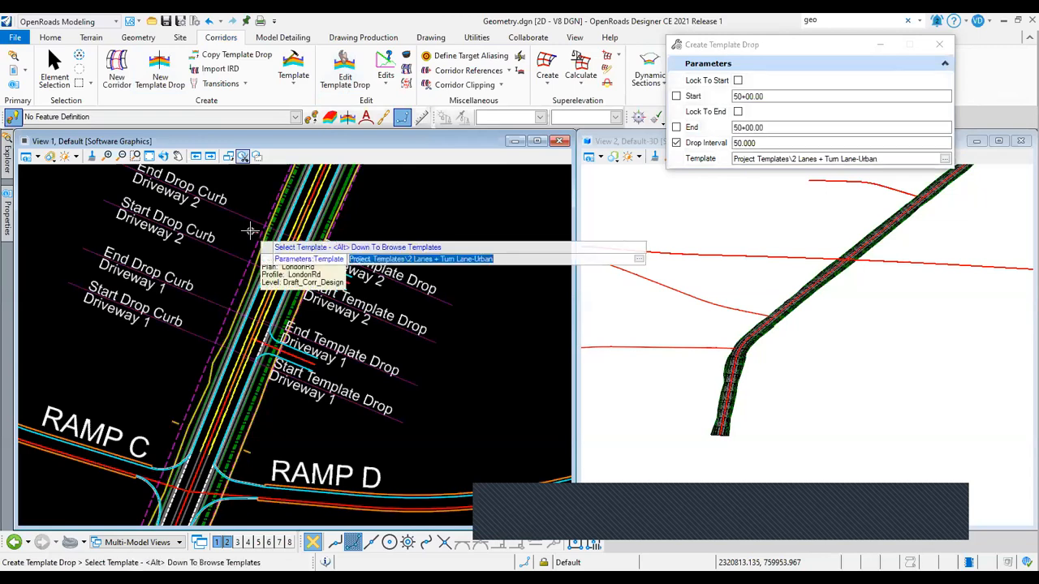
click(946, 162)
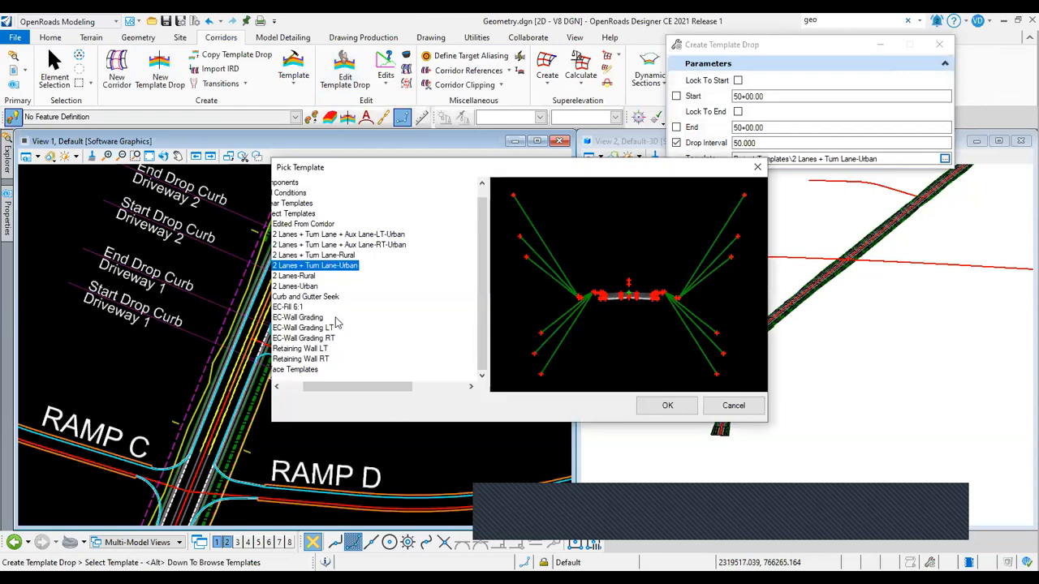
click(645, 410)
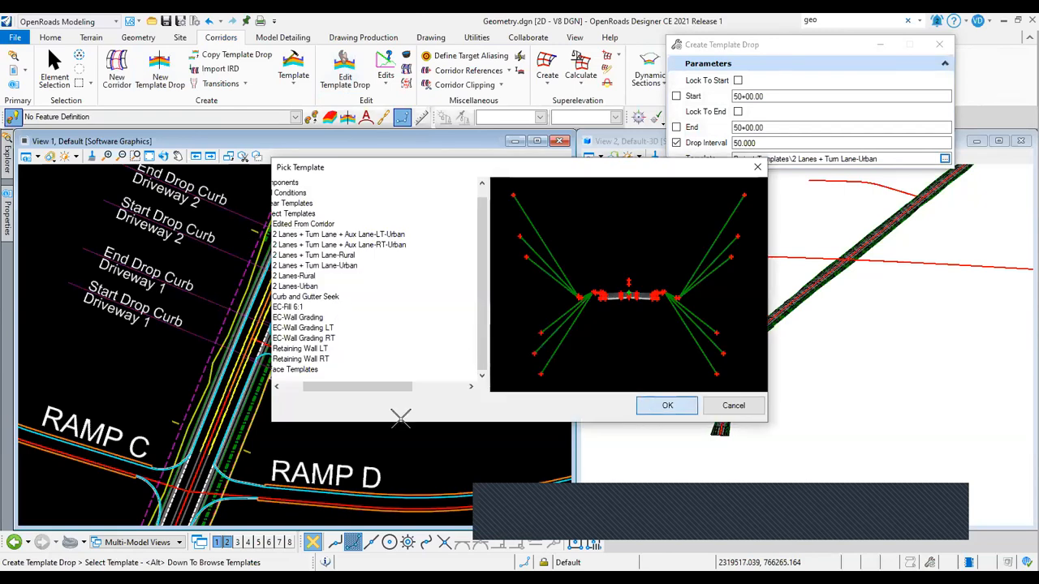
click(732, 326)
Place the template drop between the Driveway 1 start and end lines, stations 66+26.89 to 66+85.08, with a drop interval of 10.
scroll(732, 326, up, 3)
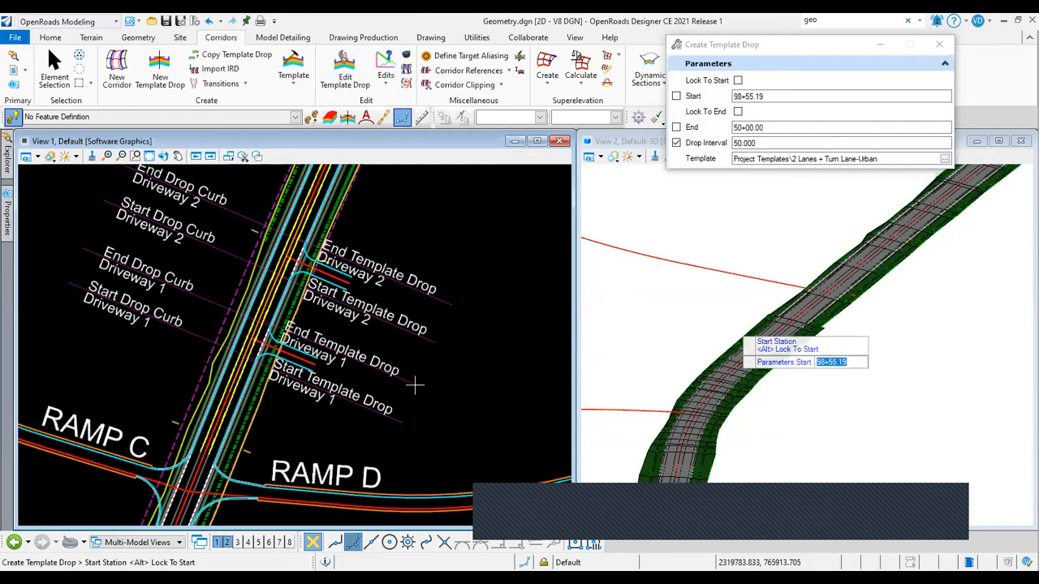
click(414, 385)
text(1)
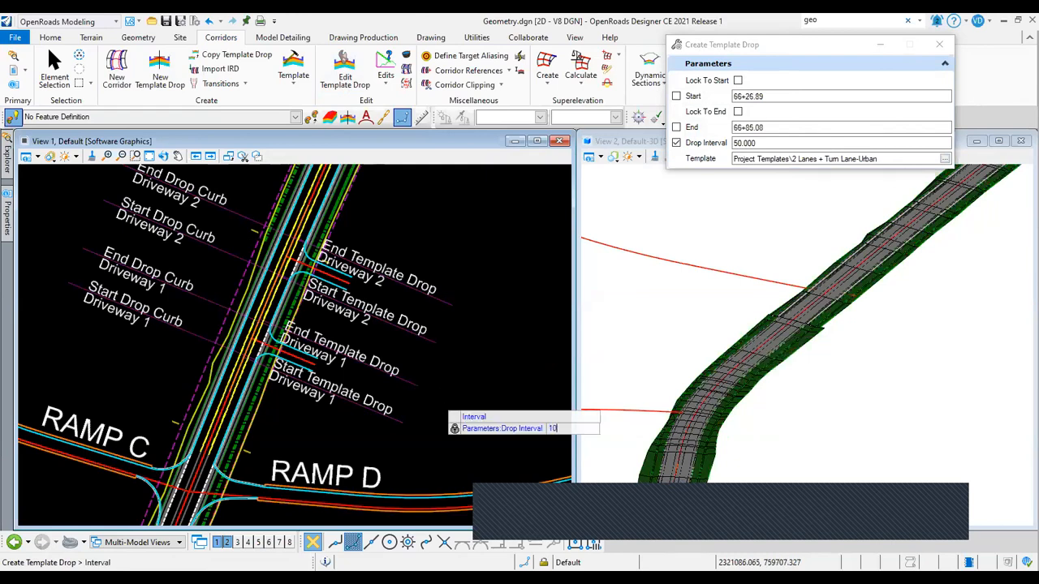
text(0)
key(Return)
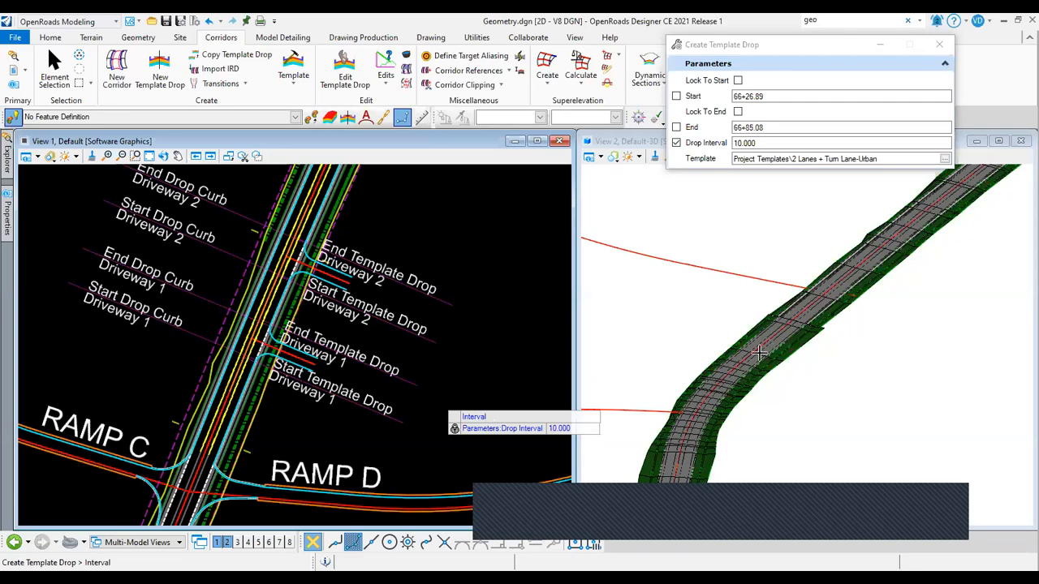
scroll(756, 355, up, 3)
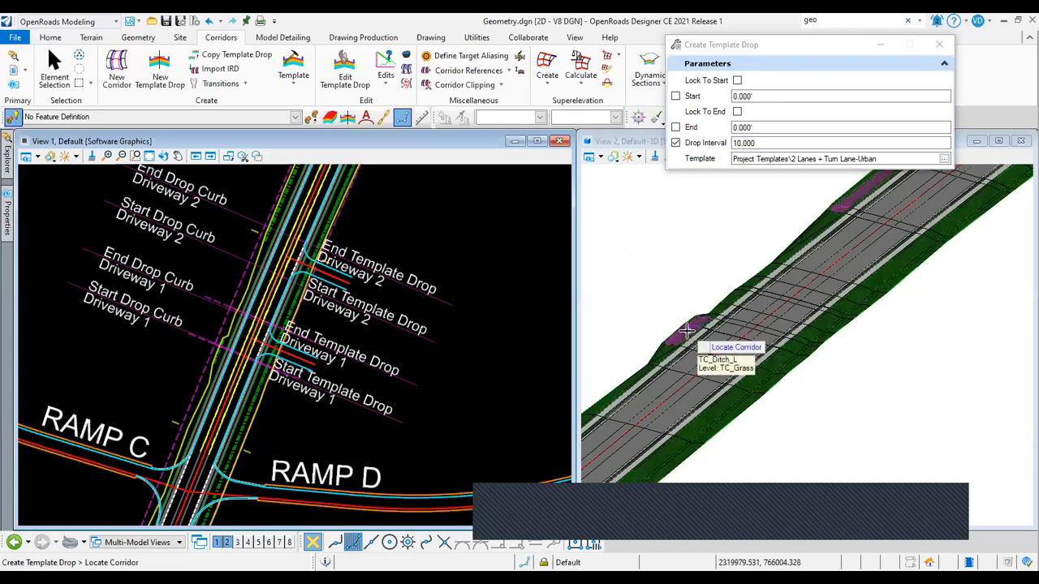
scroll(687, 331, down, 1)
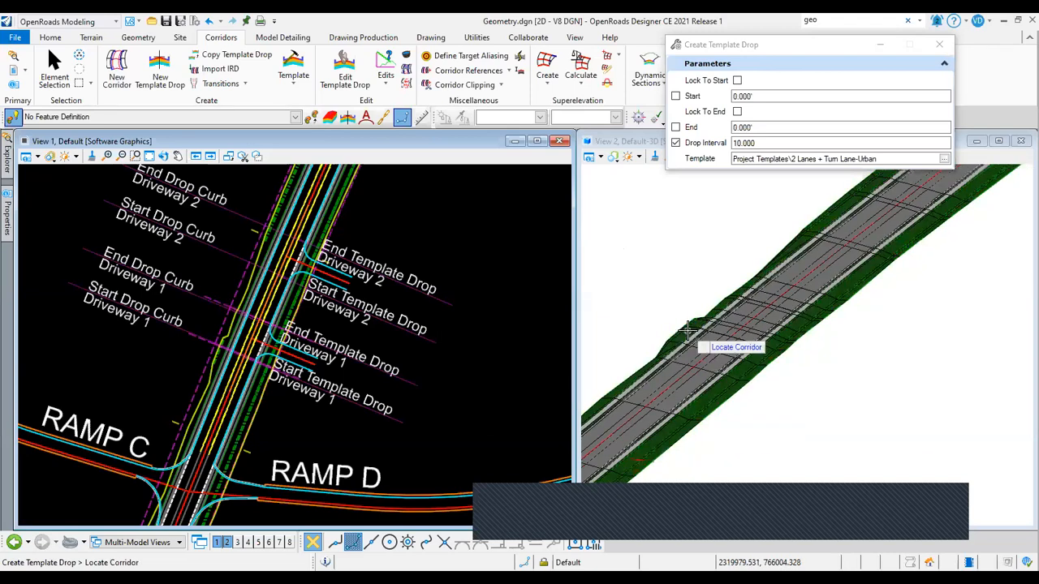
key(Escape)
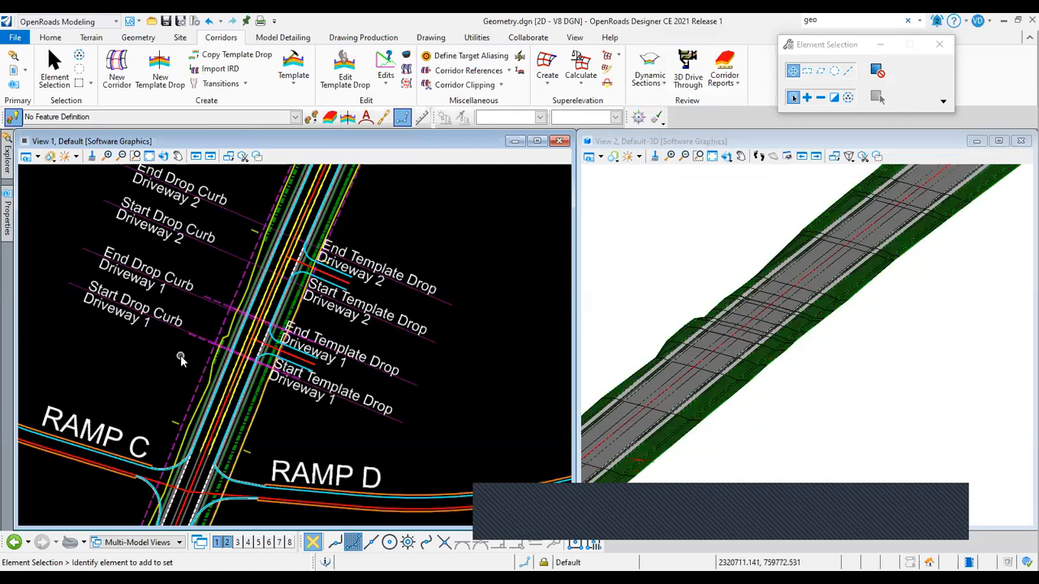
Examine the new Driveway 1 template drop and the rest of the London Rd corridor in the plan and 3D views.
scroll(181, 357, down, 3)
scroll(219, 370, down, 1)
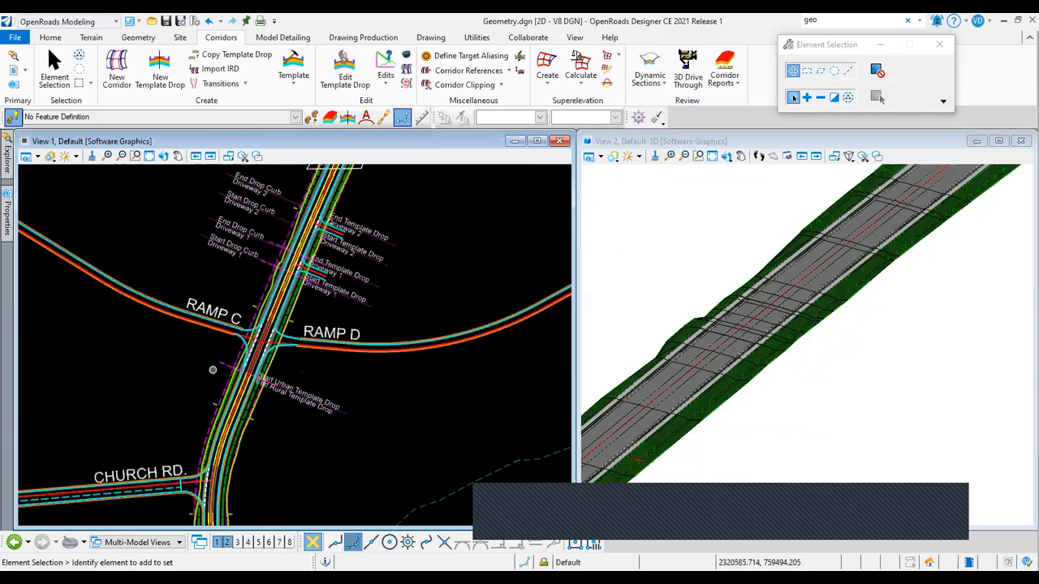
scroll(292, 455, down, 1)
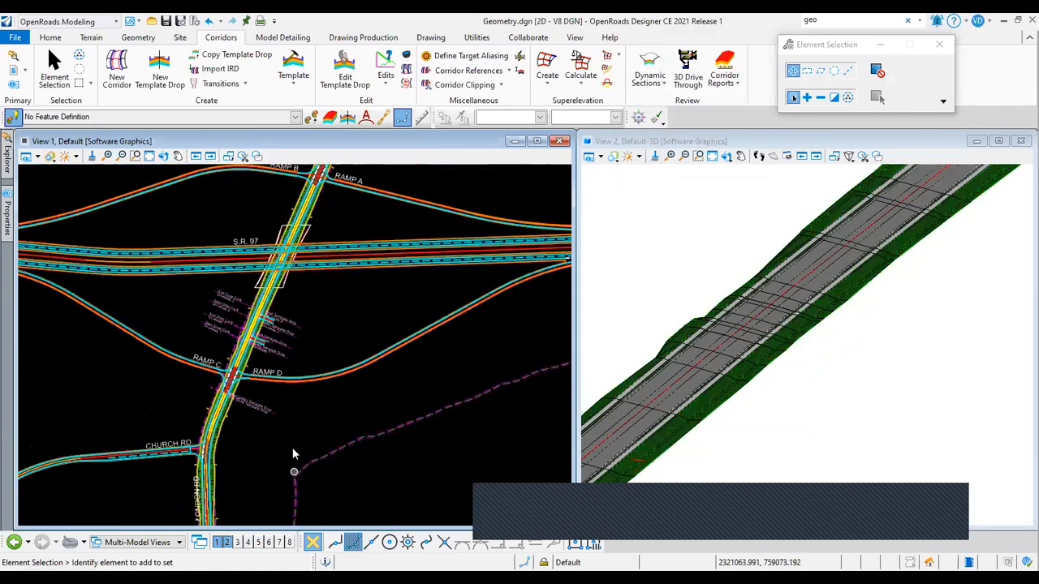
scroll(239, 516, up, 1)
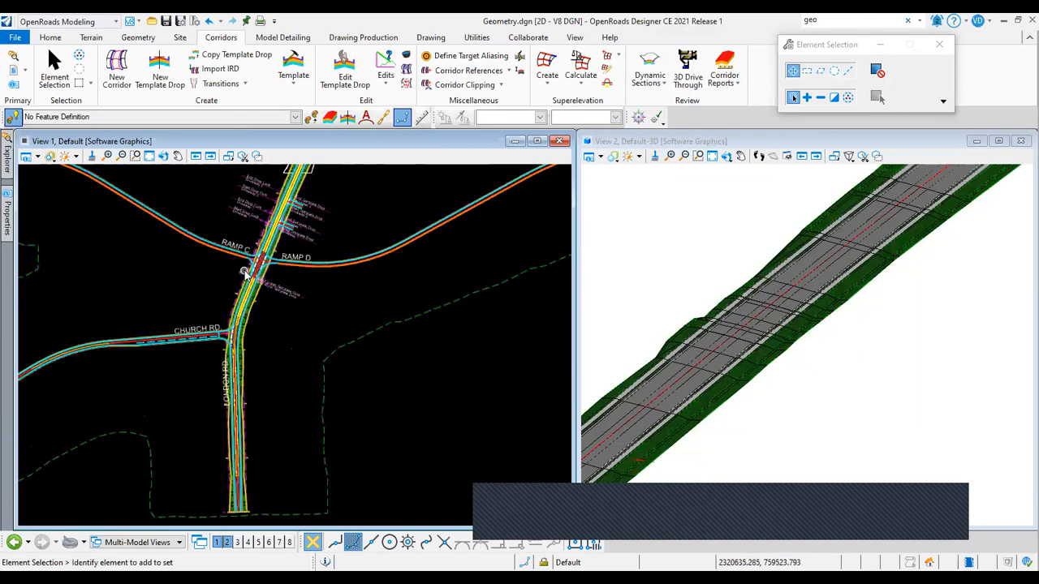
scroll(244, 300, up, 3)
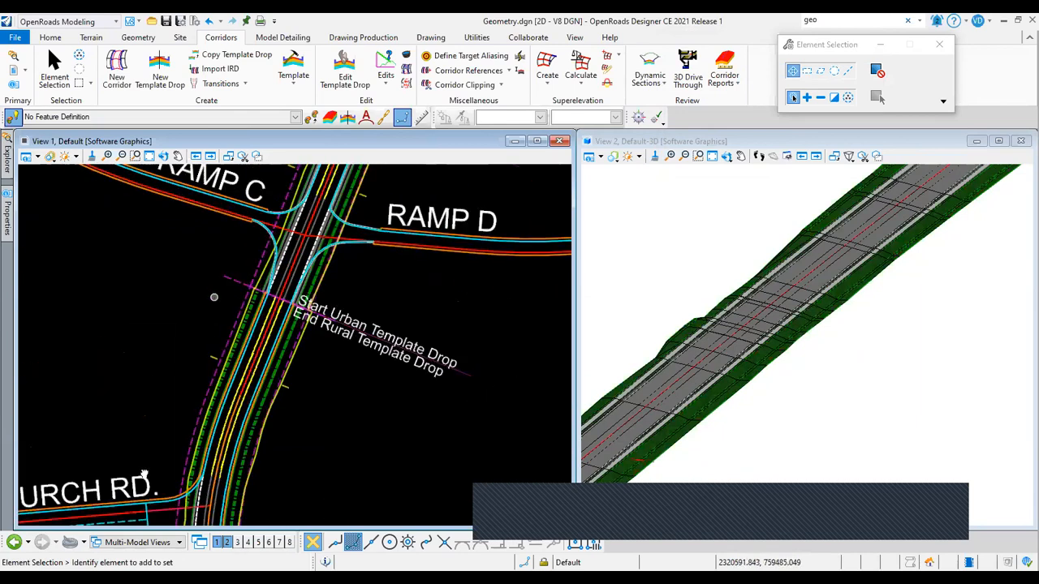
middle_drag(213, 297, 145, 474)
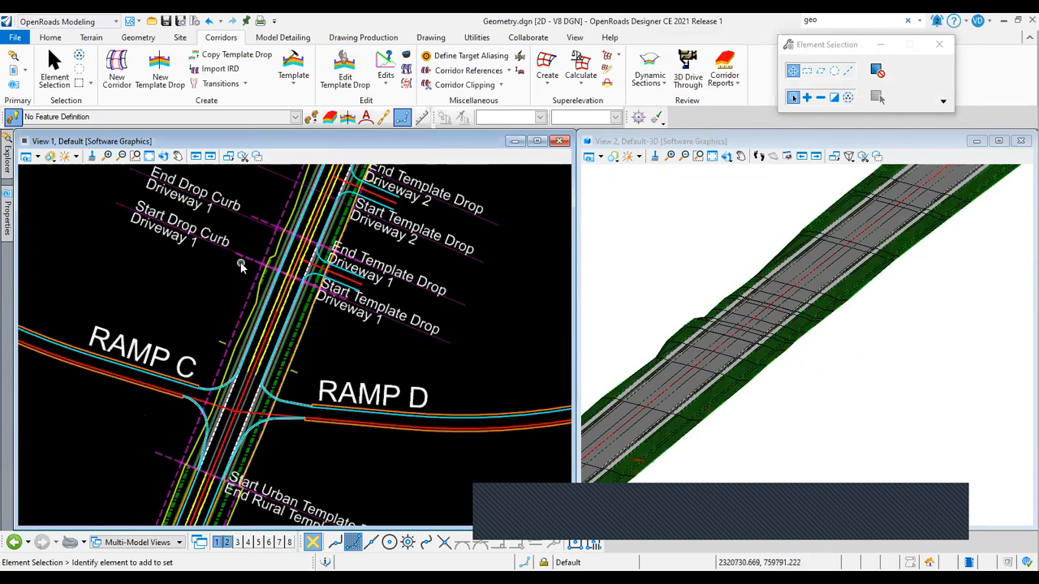
middle_drag(241, 263, 161, 366)
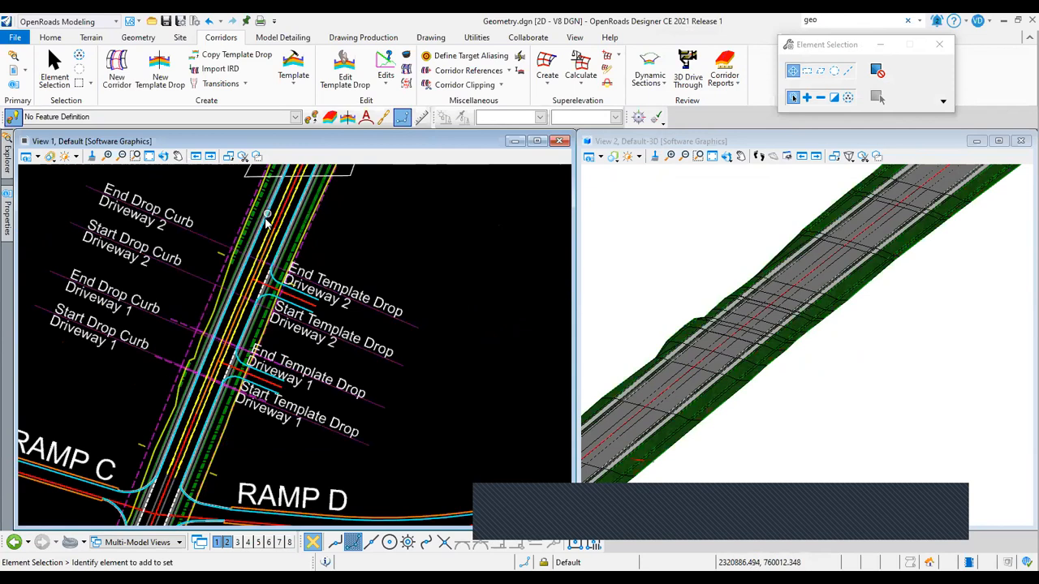
scroll(268, 212, down, 3)
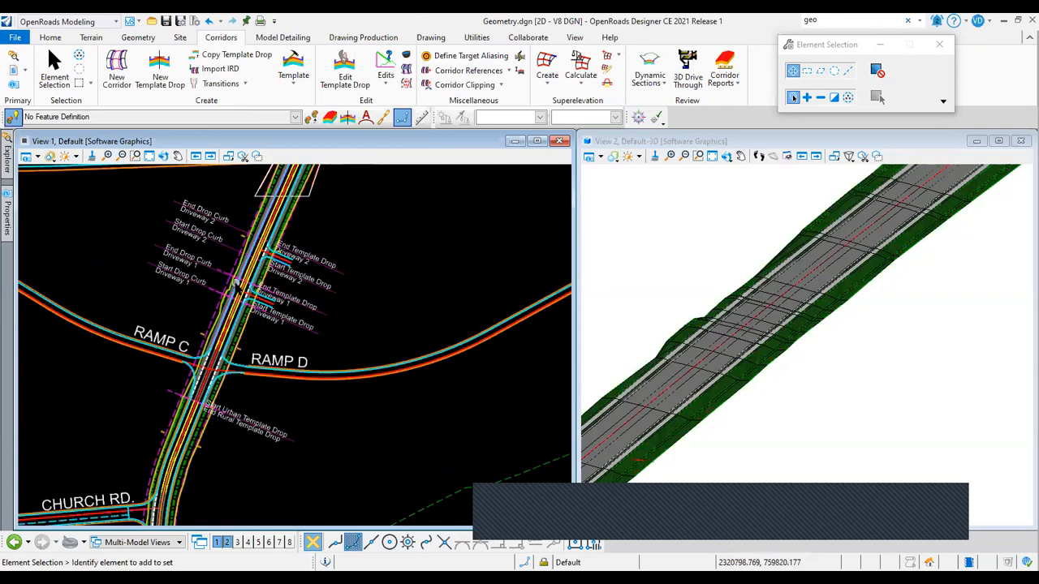
scroll(232, 244, up, 3)
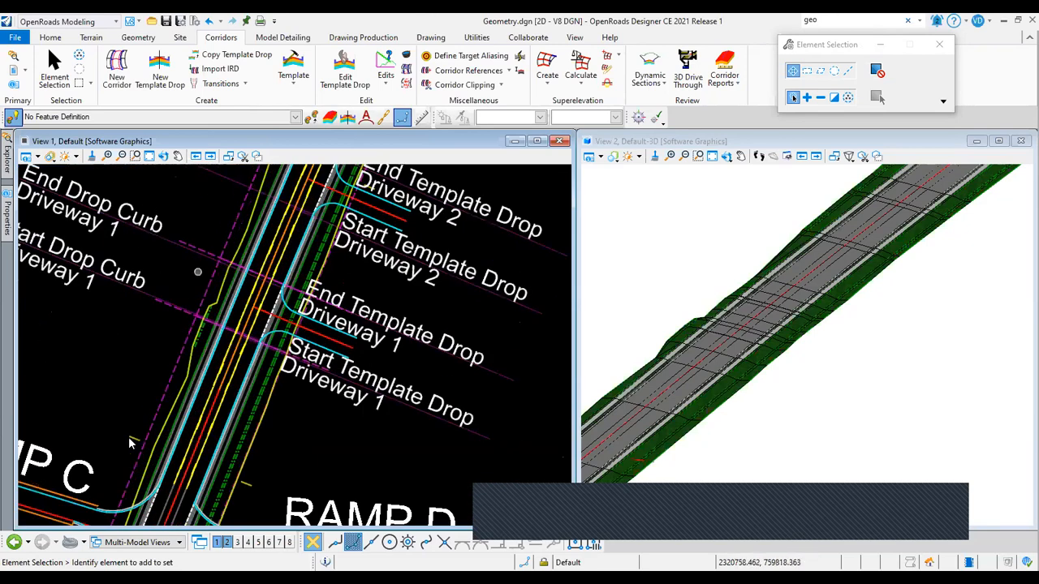
scroll(183, 320, down, 2)
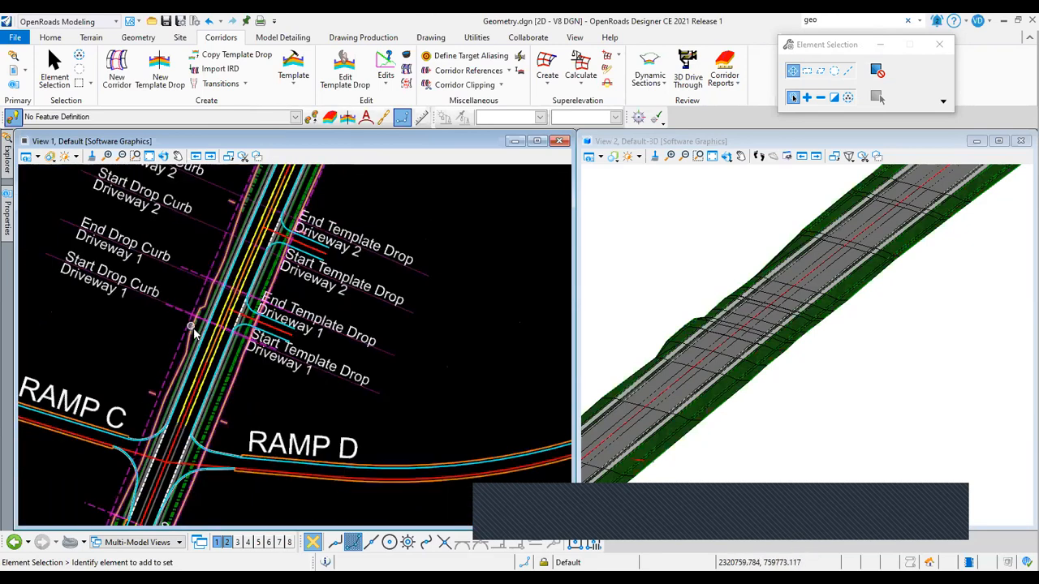
scroll(192, 328, down, 1)
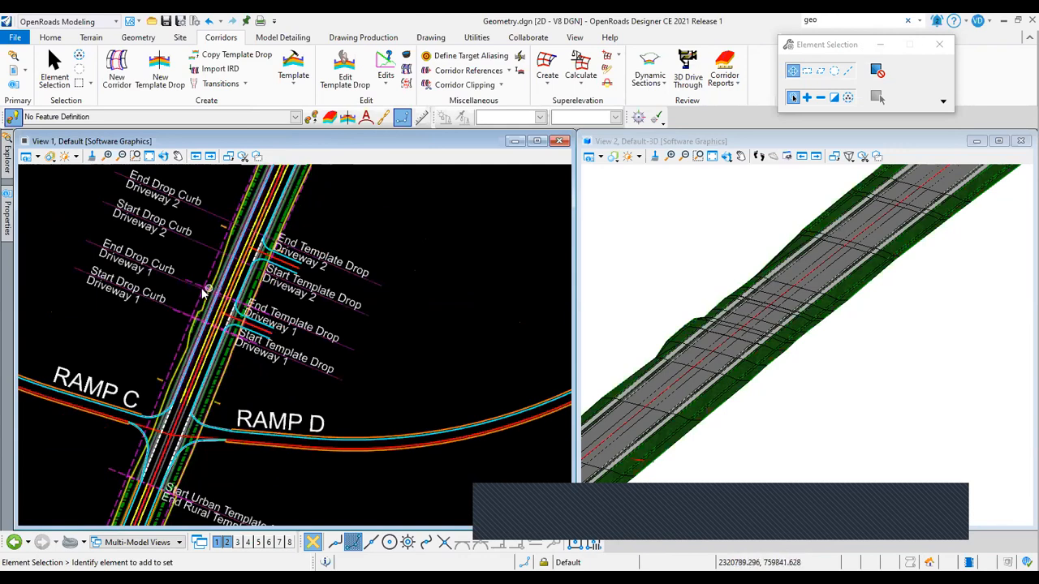
scroll(207, 294, up, 2)
scroll(296, 348, up, 2)
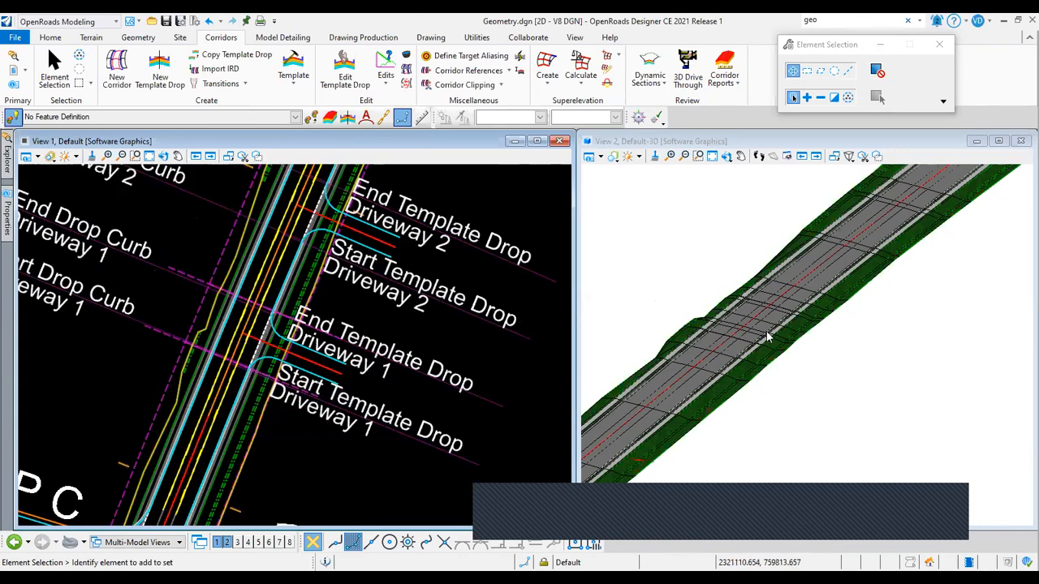
scroll(768, 338, down, 3)
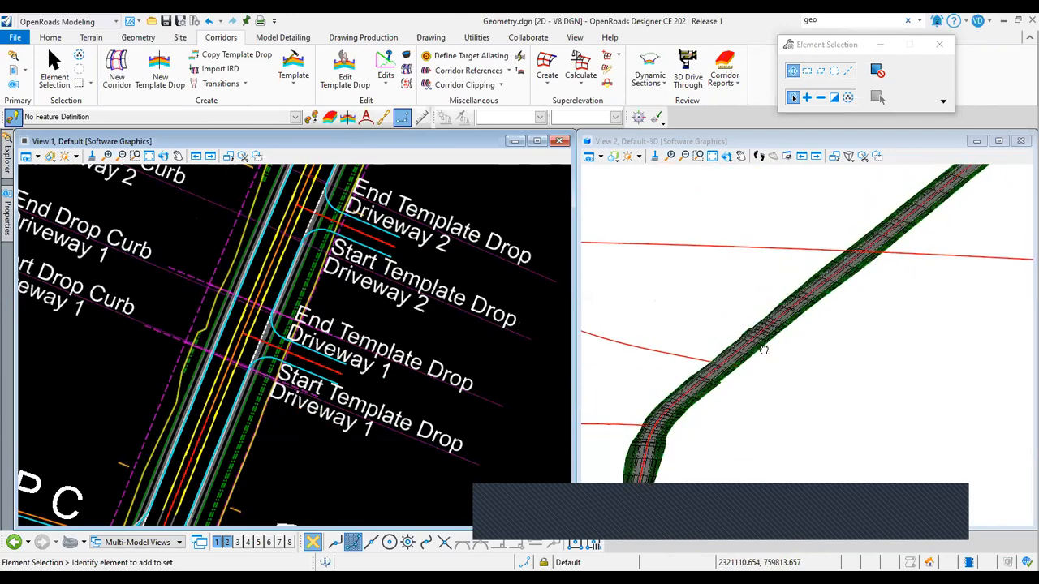
scroll(766, 357, down, 1)
scroll(248, 354, down, 2)
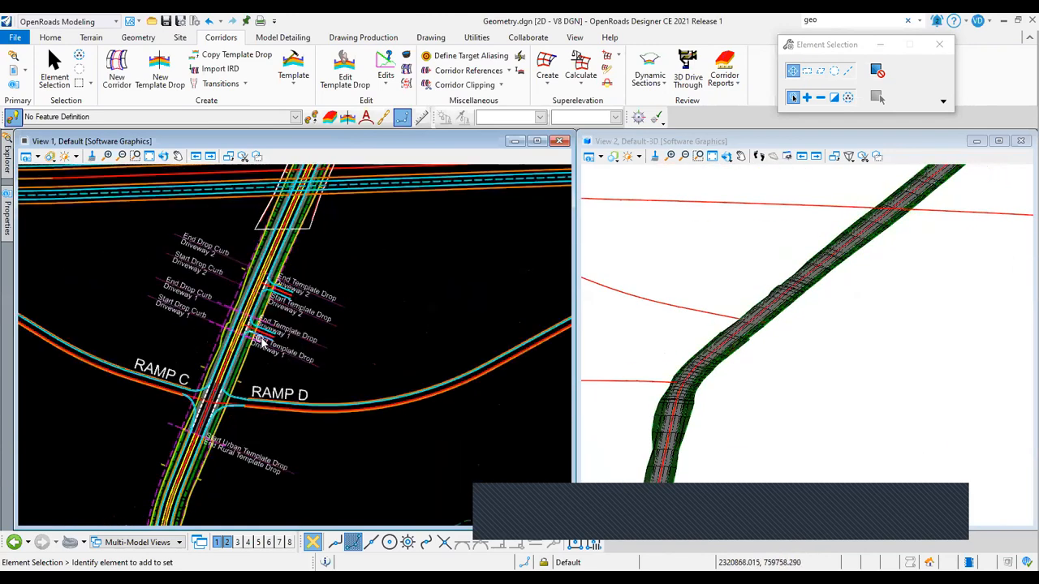
scroll(253, 334, down, 3)
middle_drag(284, 322, 250, 324)
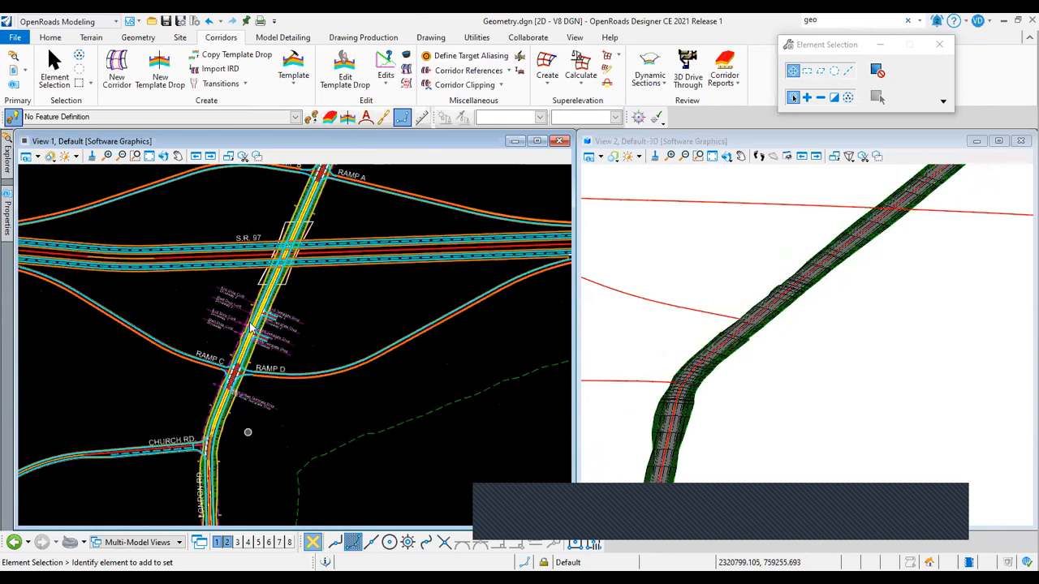
Examine the Church Rd intersection on the London Rd corridor in the plan and 3D views, including the matchline along the pavement edge.
scroll(250, 324, up, 8)
scroll(672, 382, down, 4)
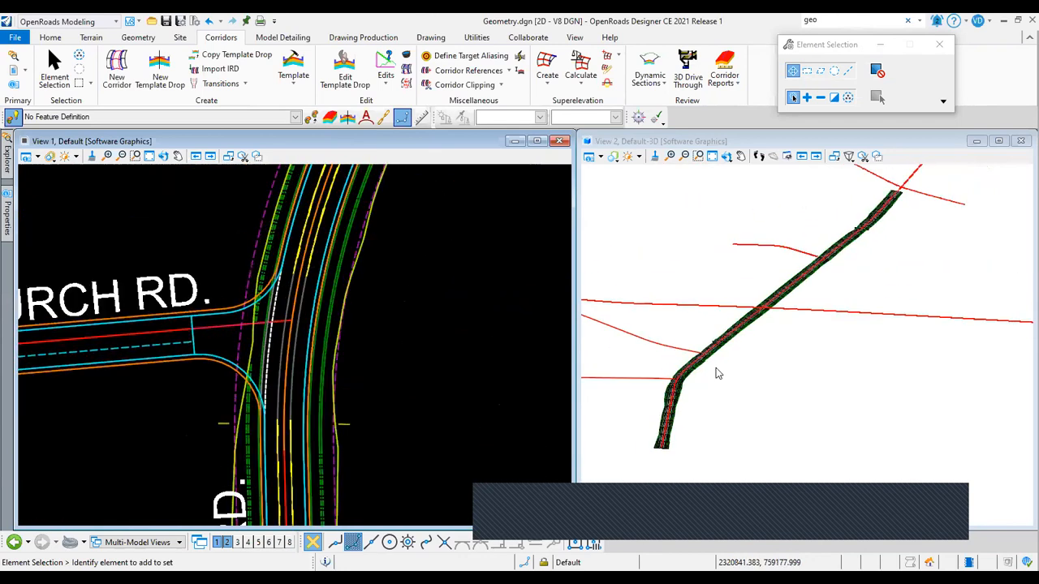
scroll(742, 354, up, 4)
scroll(647, 379, up, 2)
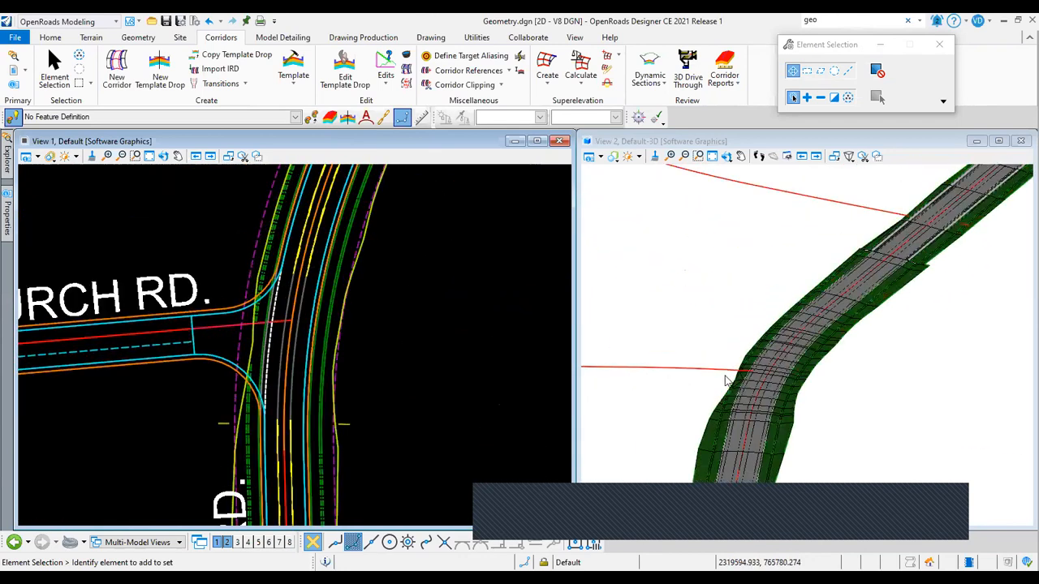
scroll(739, 370, up, 2)
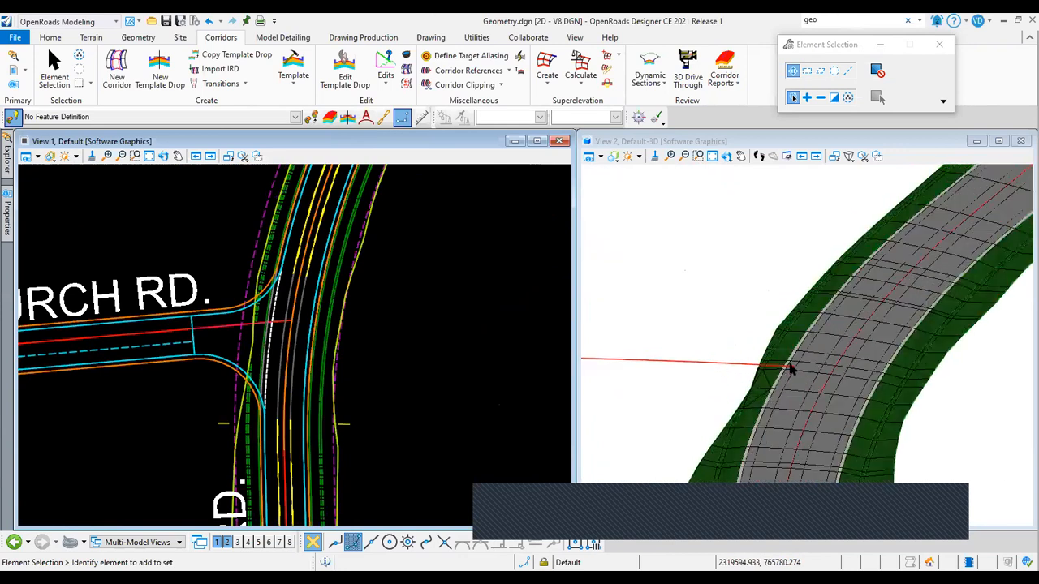
scroll(792, 368, up, 1)
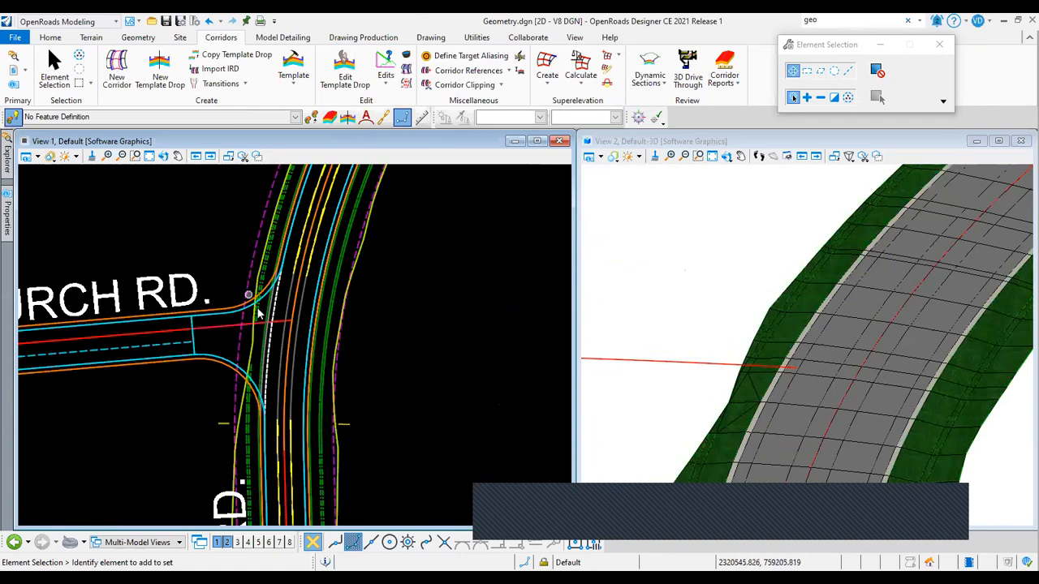
scroll(290, 323, up, 1)
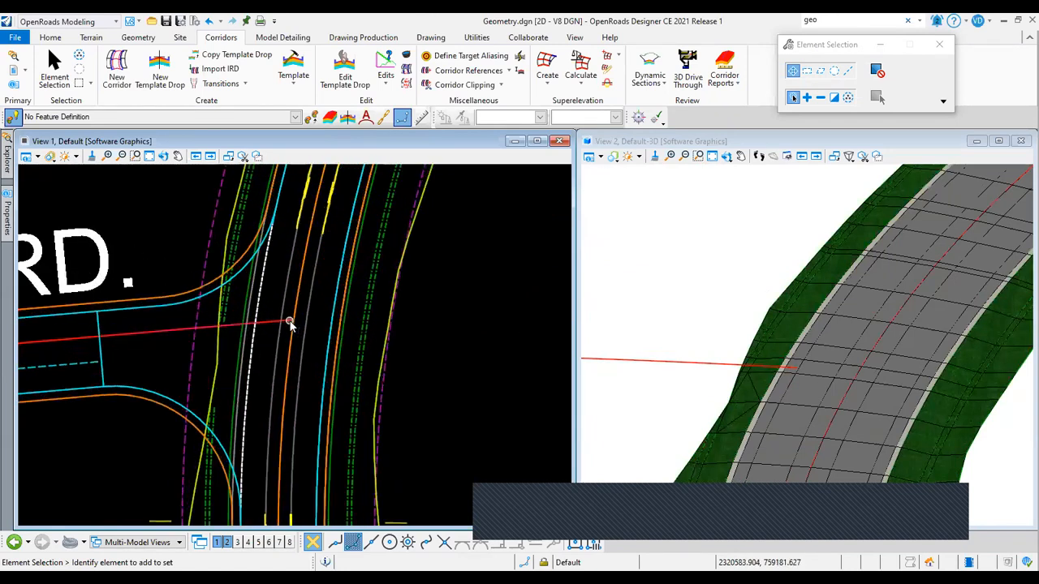
scroll(290, 323, down, 3)
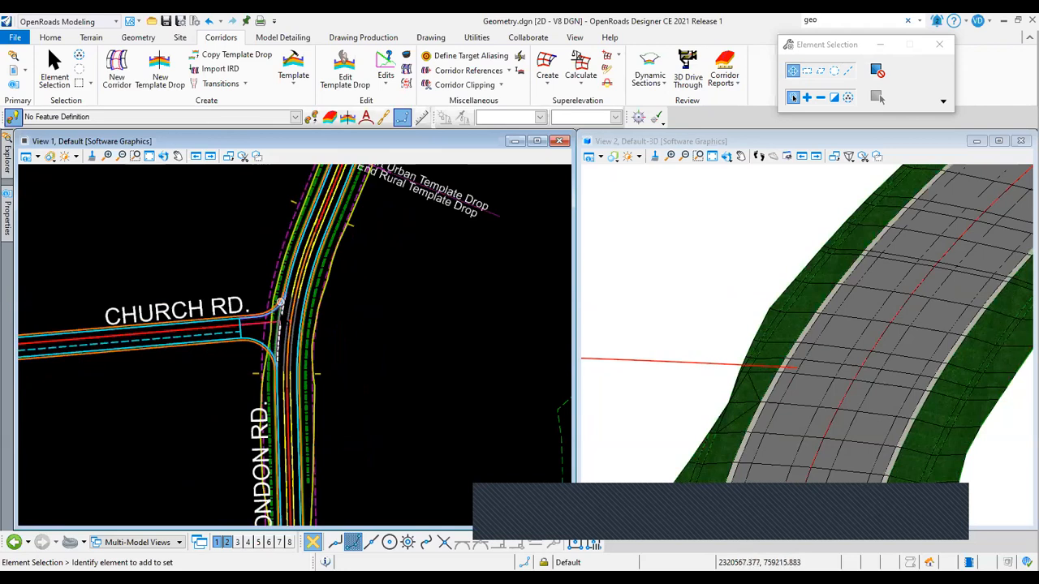
scroll(263, 343, up, 1)
scroll(264, 343, up, 1)
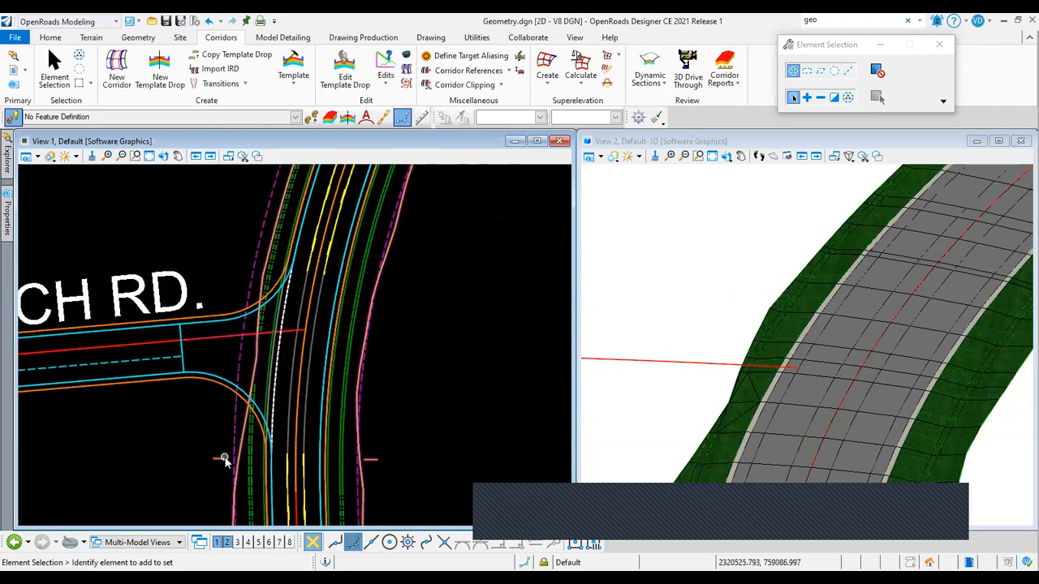
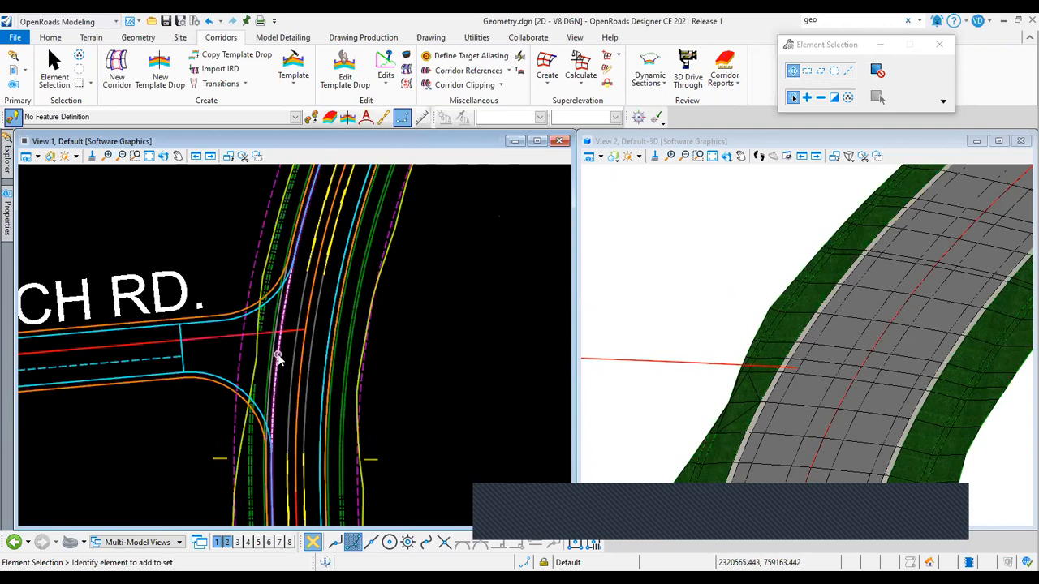
mouse_move(276, 358)
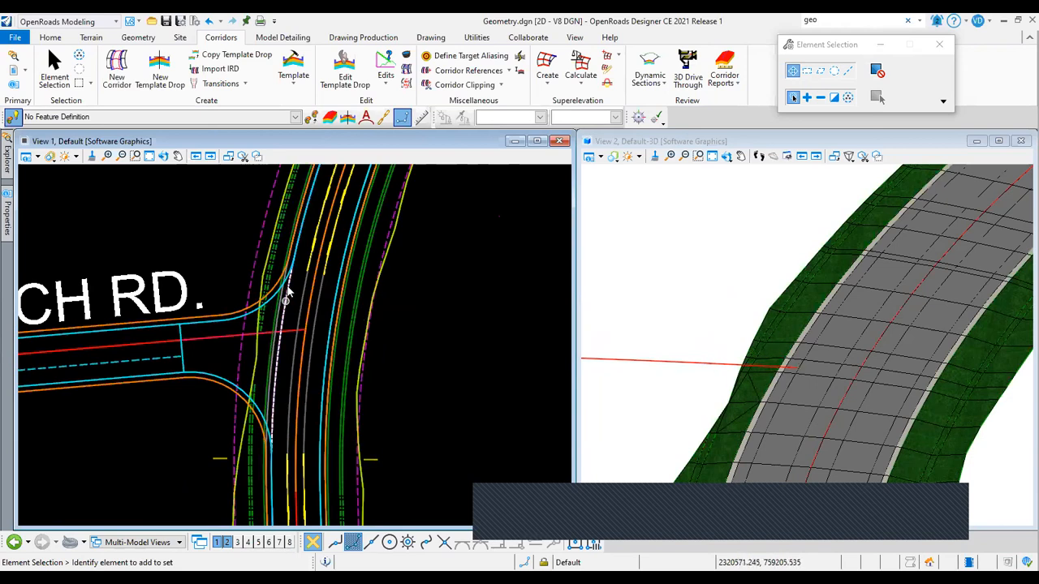
mouse_move(280, 339)
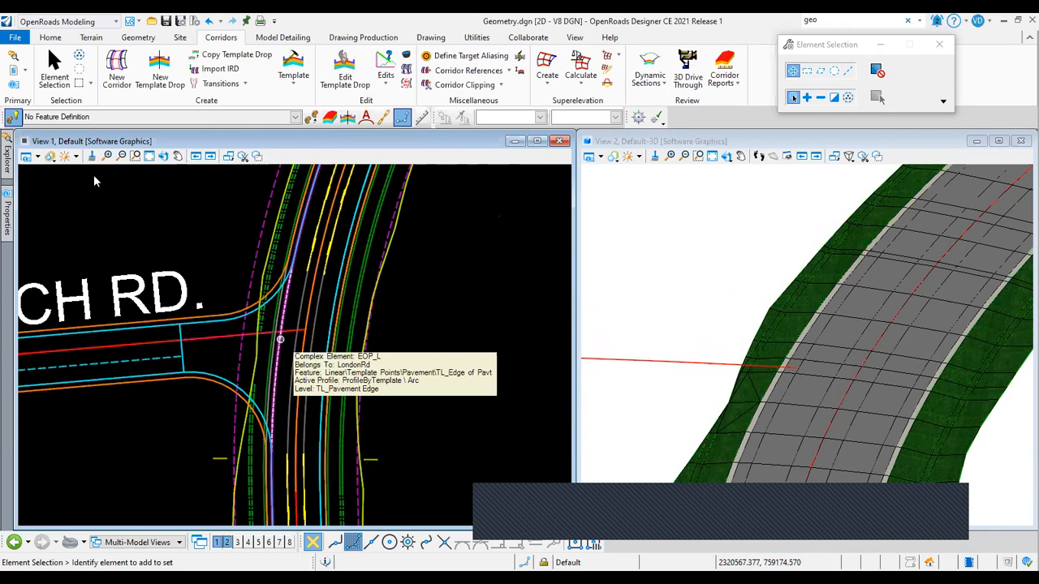
Look through the Miscellaneous group of the Linear feature definitions, keeping No Feature Definition active.
click(135, 156)
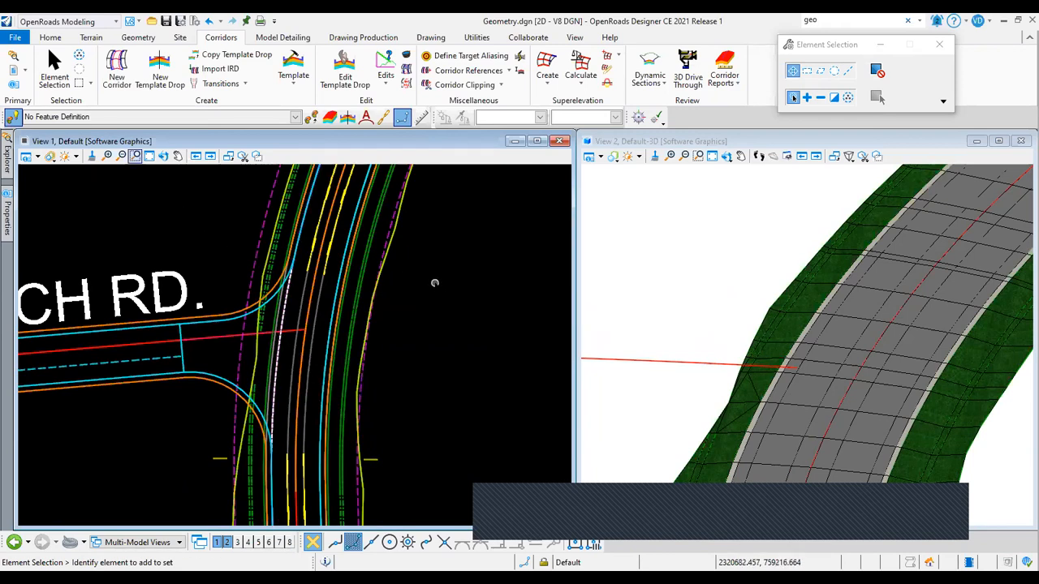
click(295, 118)
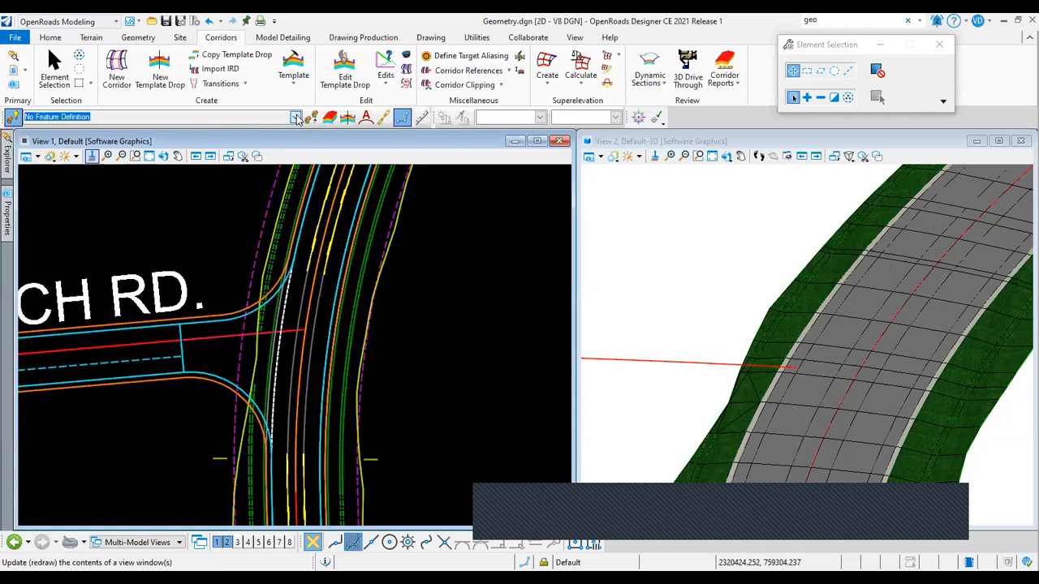
click(295, 119)
click(30, 160)
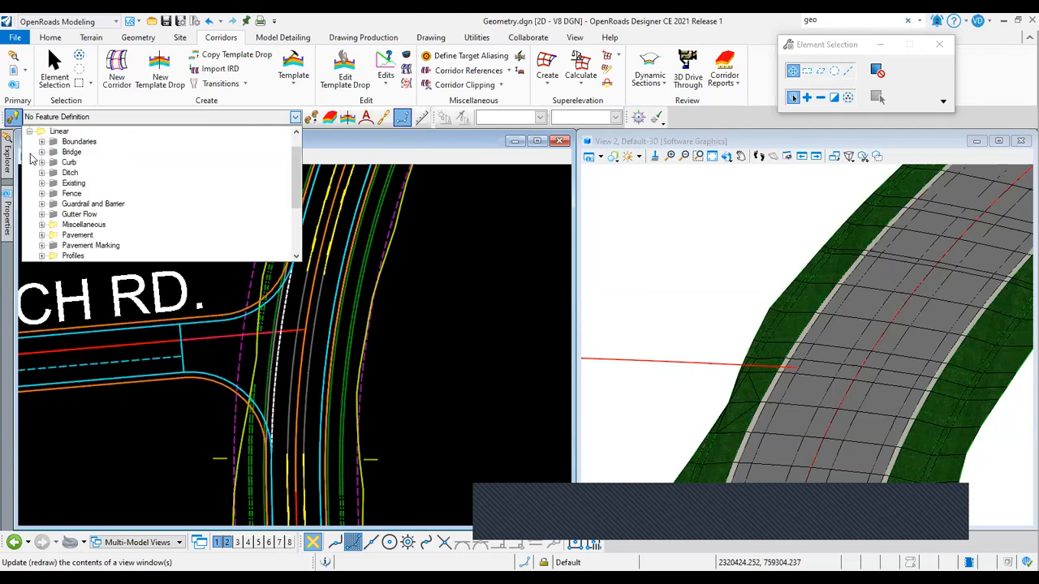
click(41, 224)
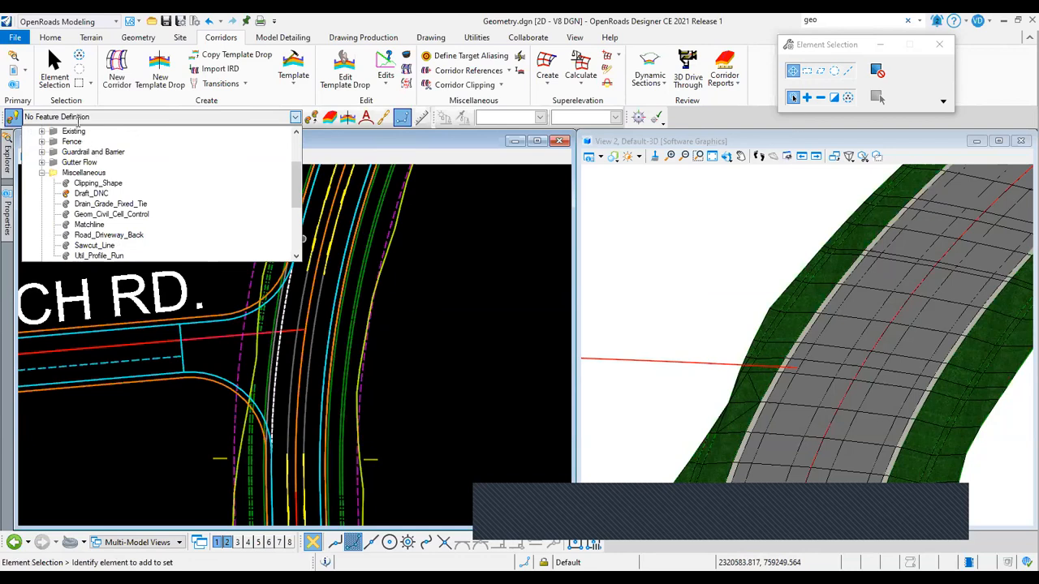
scroll(78, 134, up, 3)
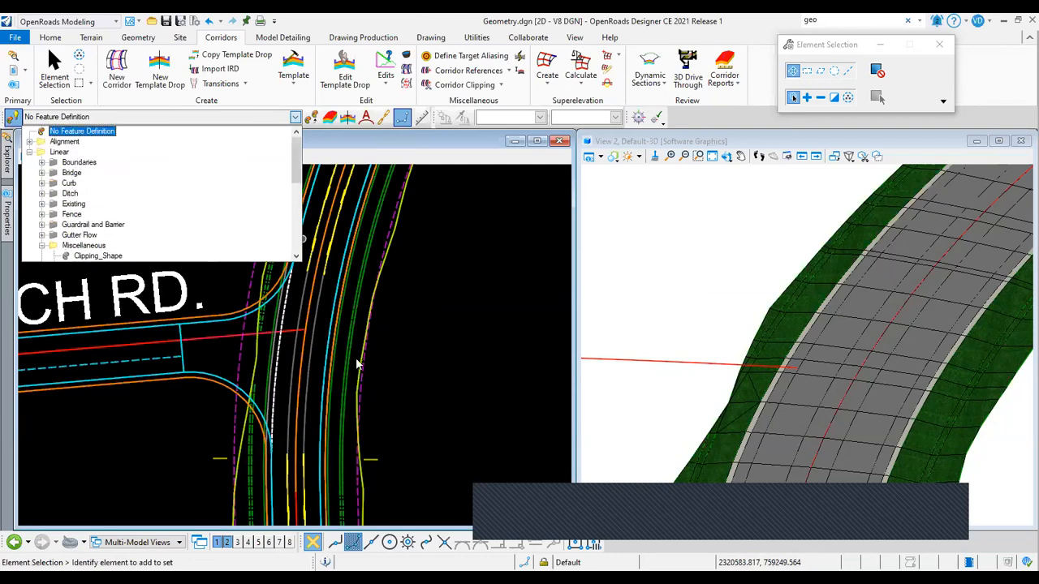
click(392, 258)
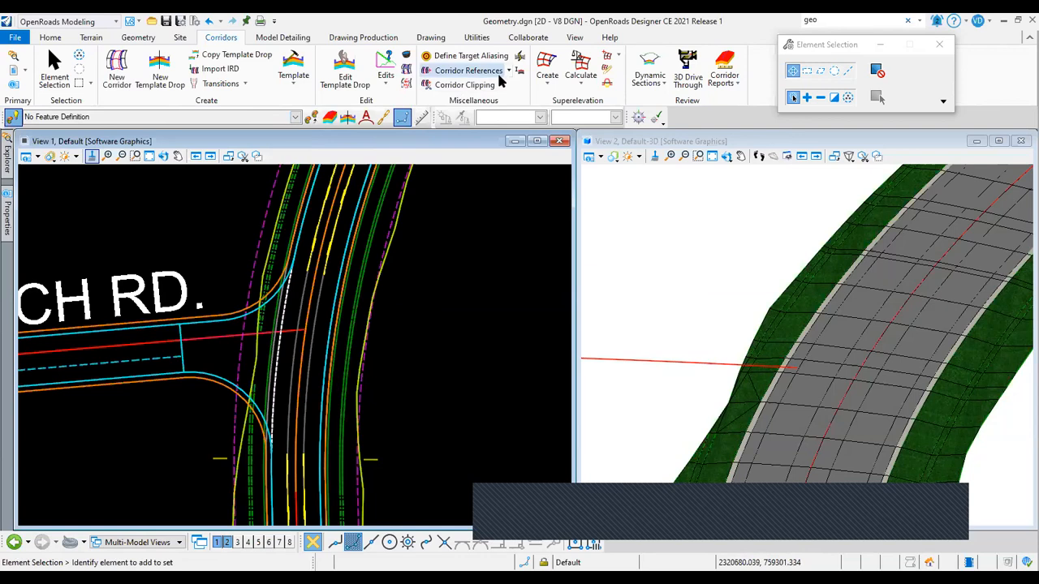
Add the Church_Matchline element as a corridor reference to the LondonRd corridor.
click(509, 71)
click(494, 91)
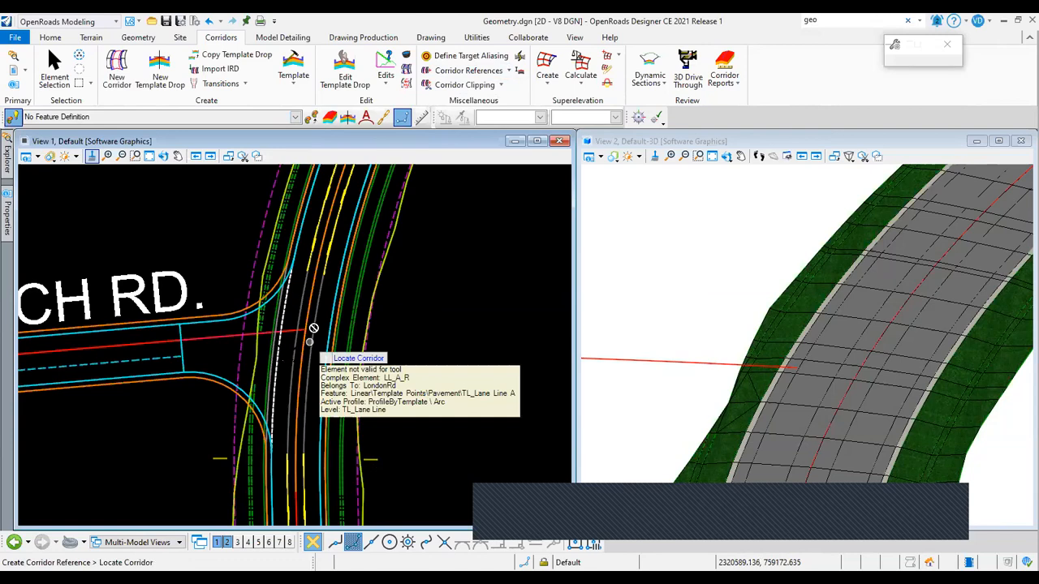
click(278, 335)
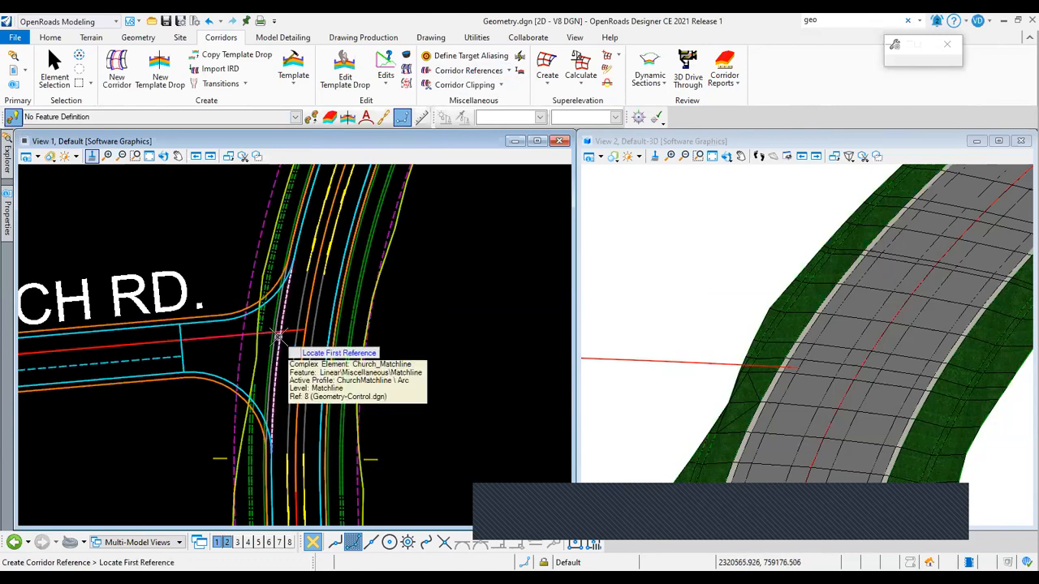
click(434, 295)
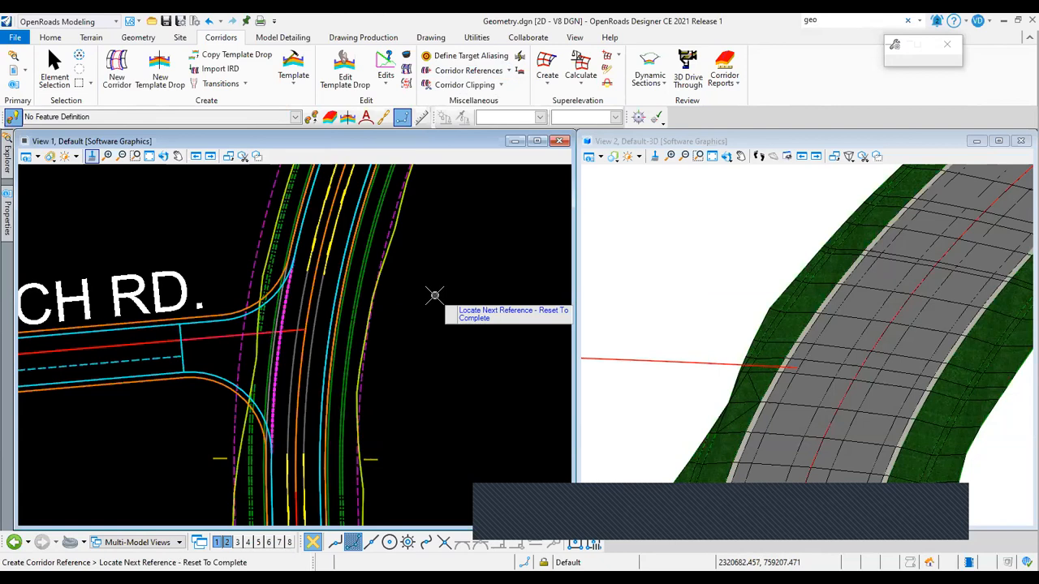
right_click(434, 296)
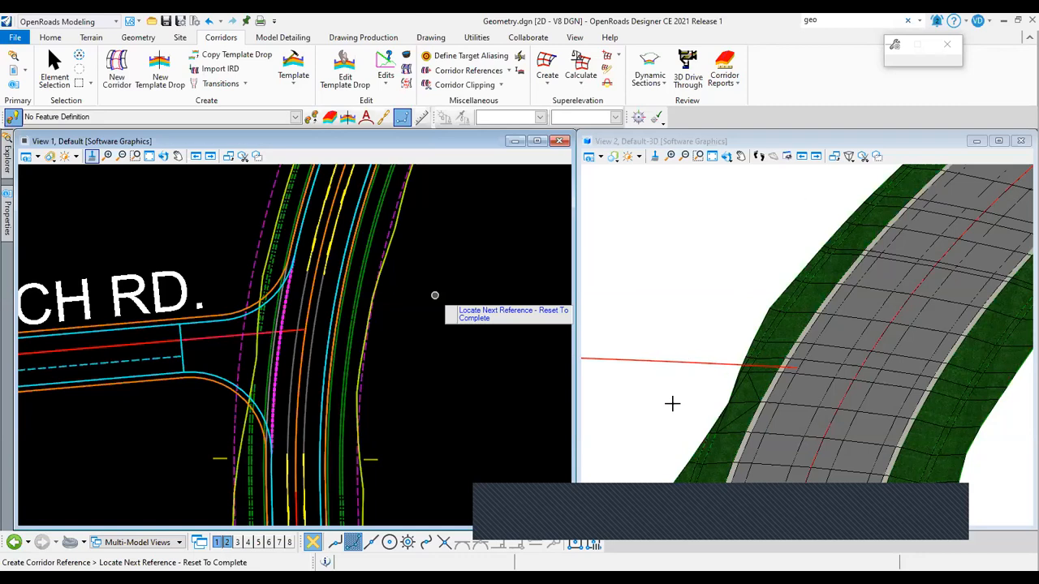
right_click(687, 361)
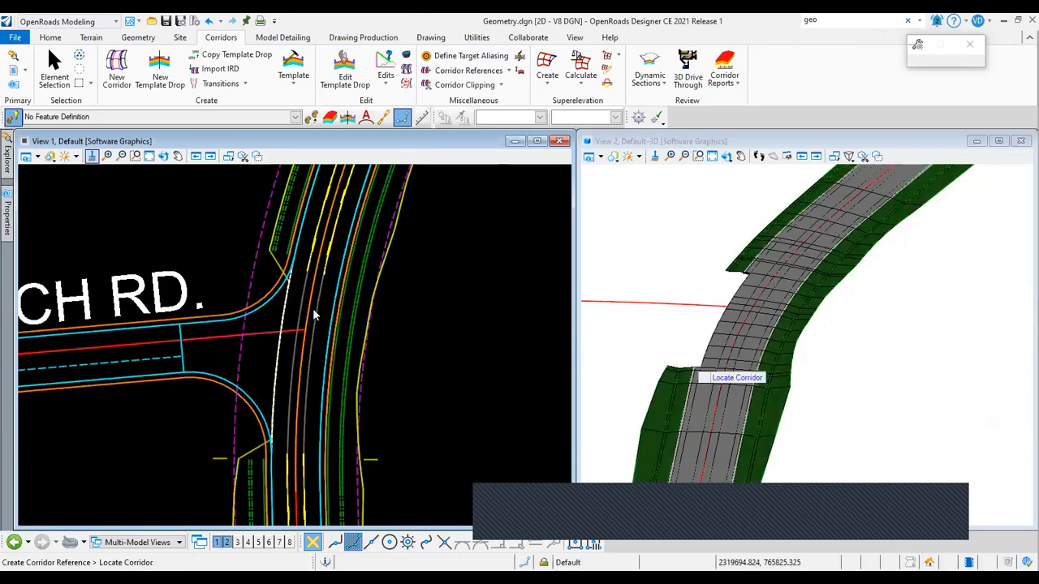
key(Escape)
Examine the London Rd corridor from Church Rd up to the Driveway 1 and 2 template drops in the plan and 3D views.
scroll(402, 332, down, 5)
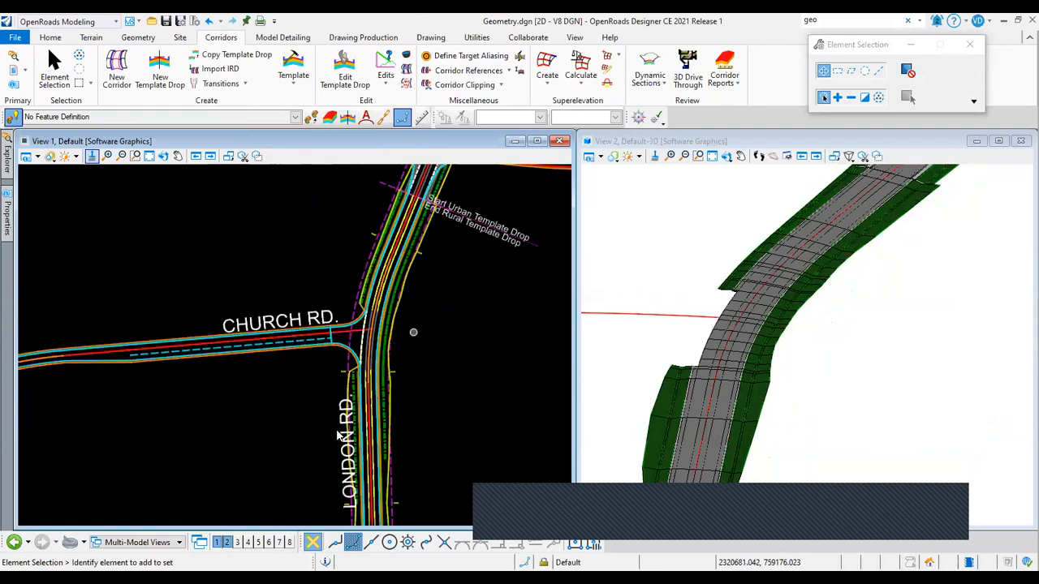
scroll(374, 359, down, 2)
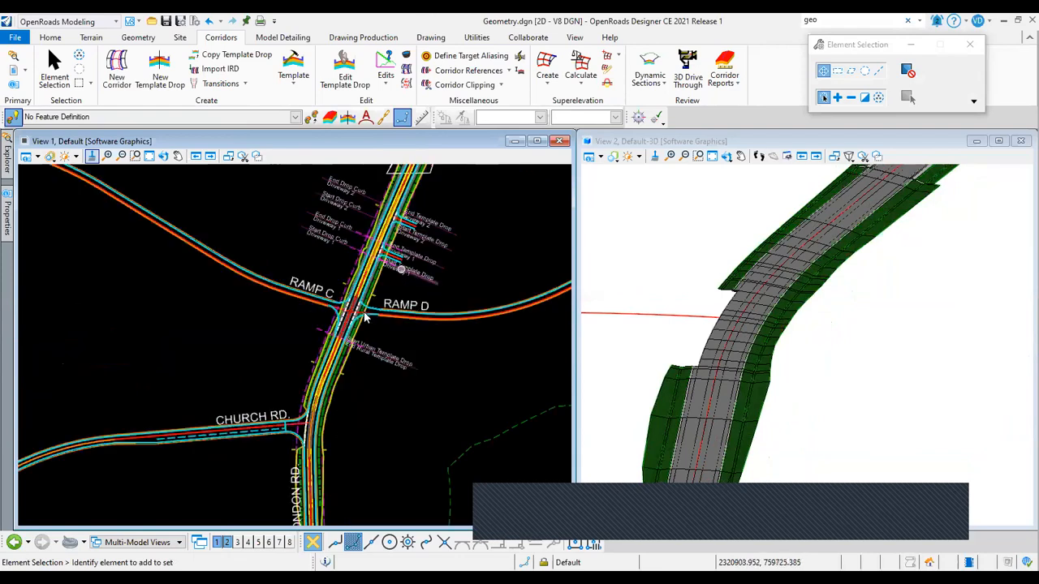
scroll(373, 343, up, 3)
scroll(375, 344, up, 2)
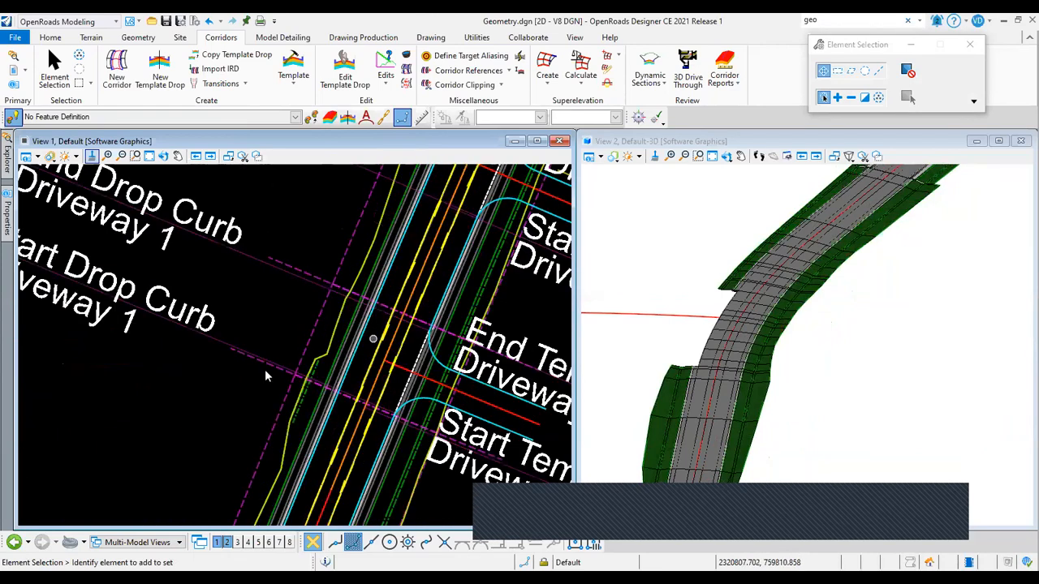
scroll(268, 368, down, 3)
scroll(280, 364, up, 4)
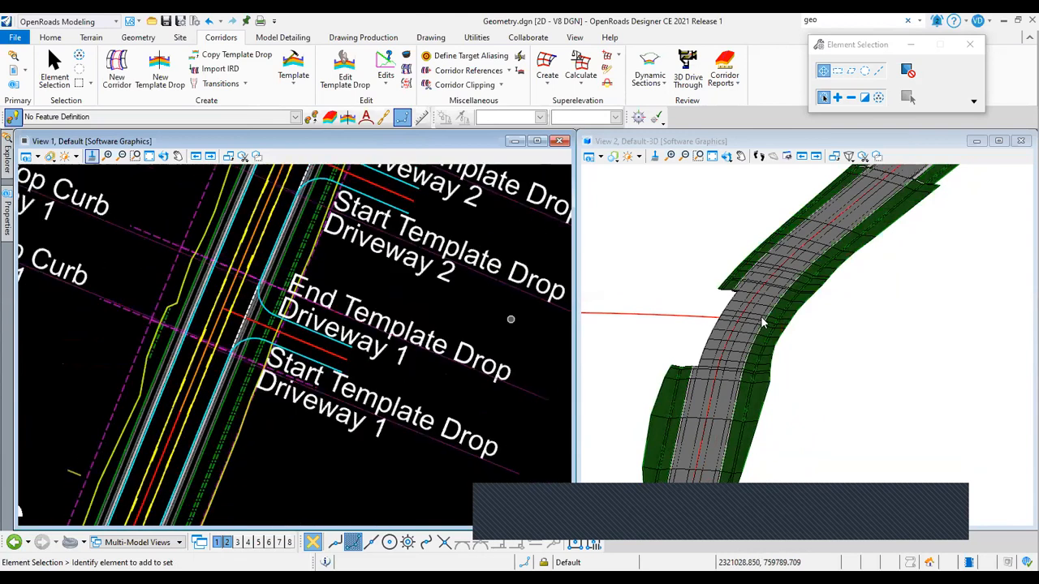
scroll(762, 322, down, 1)
scroll(763, 322, down, 2)
scroll(732, 407, up, 4)
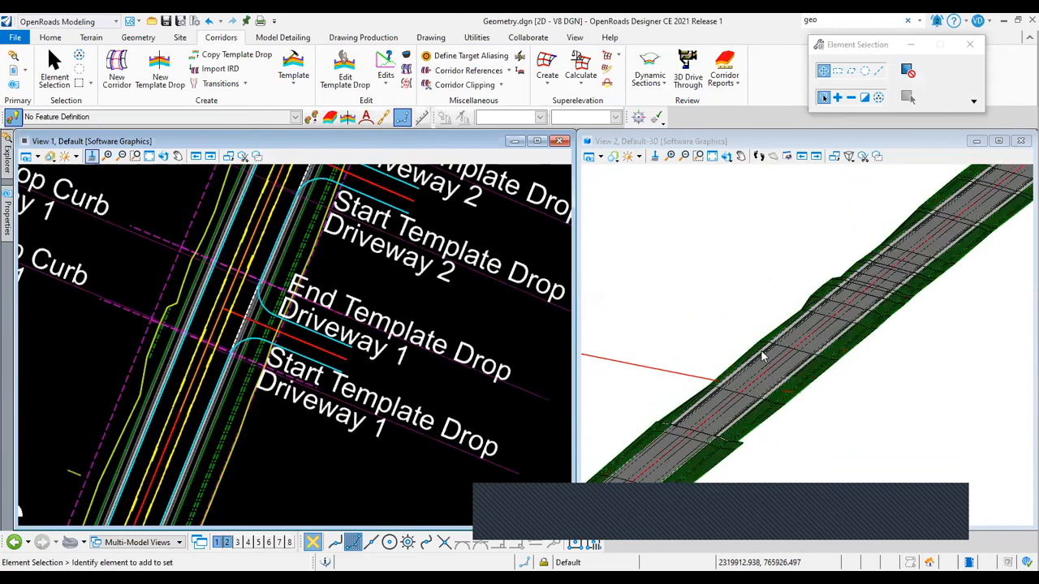
middle_drag(708, 417, 759, 349)
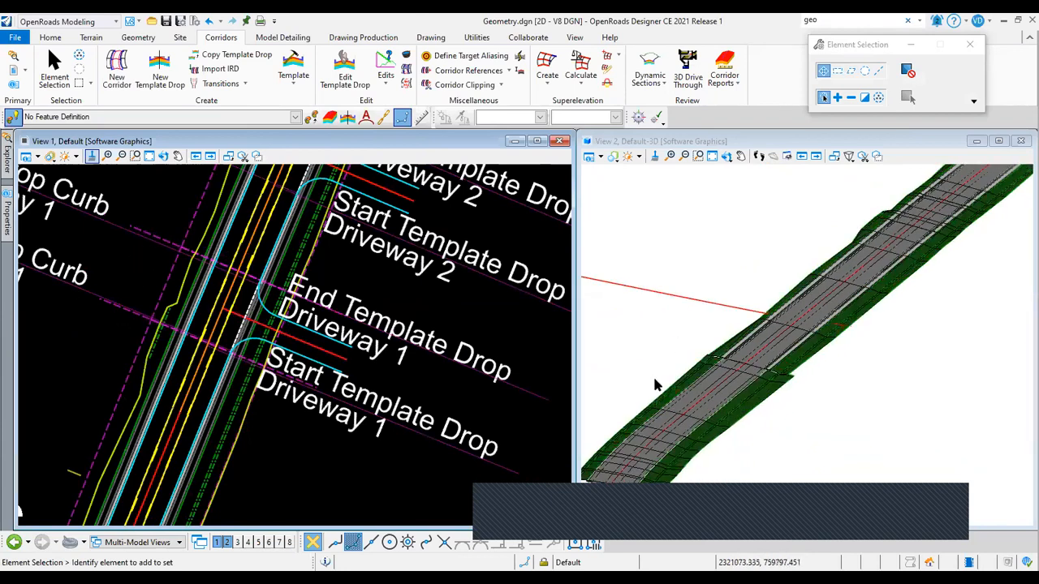
middle_drag(654, 378, 803, 227)
scroll(705, 366, down, 2)
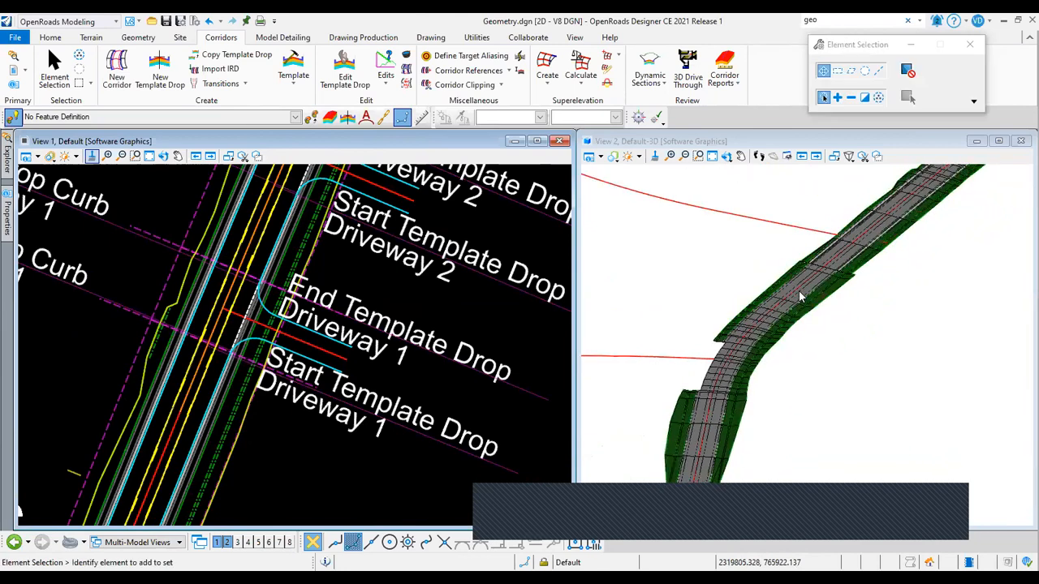
scroll(799, 291, up, 2)
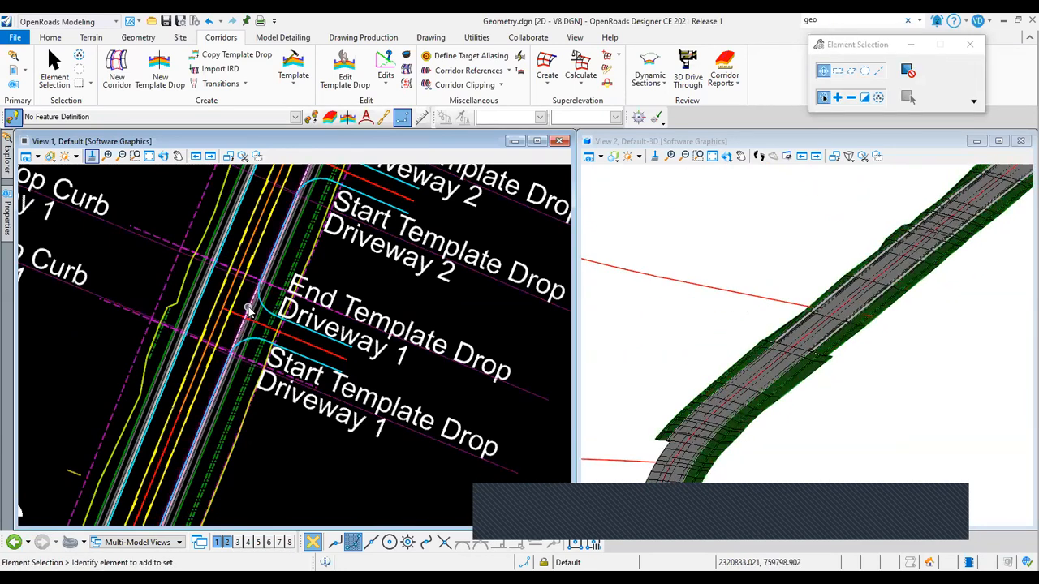
Inspect the corridor lines around the Driveway 1 opening in plan and rotate the 3D view of the corridor dynamically.
scroll(248, 311, up, 3)
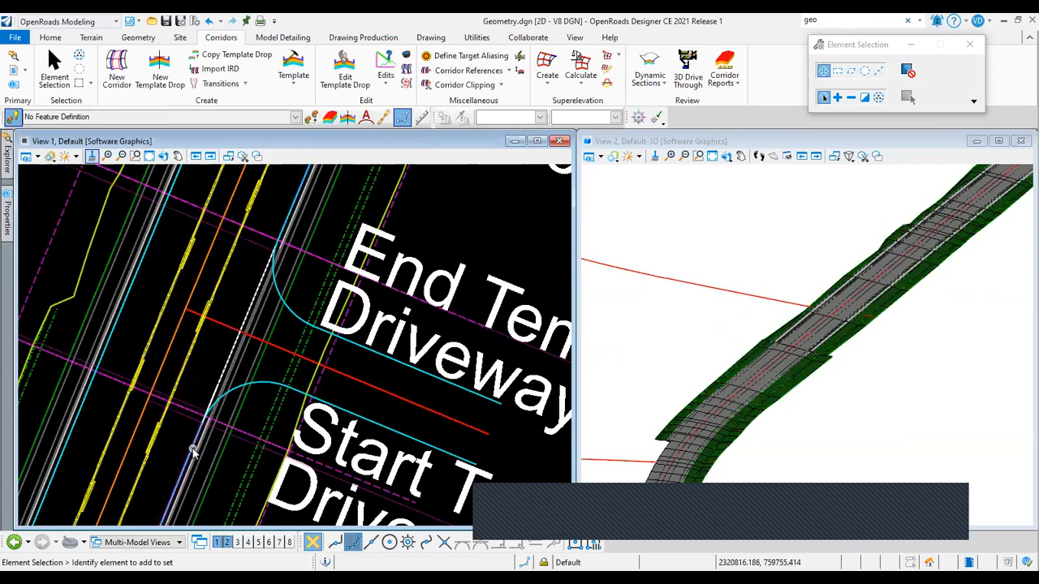
mouse_move(192, 452)
mouse_move(238, 410)
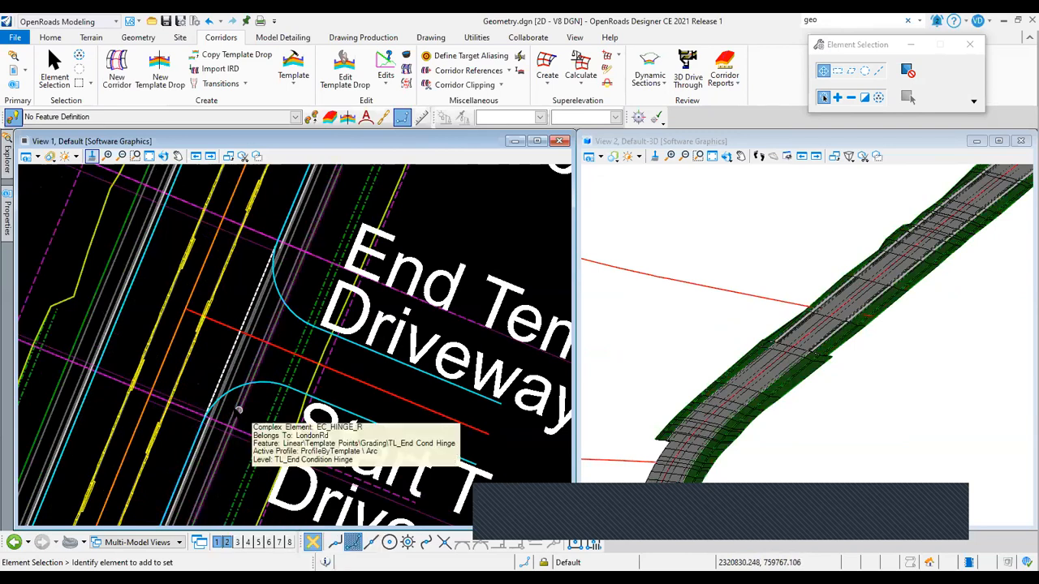
scroll(227, 377, down, 2)
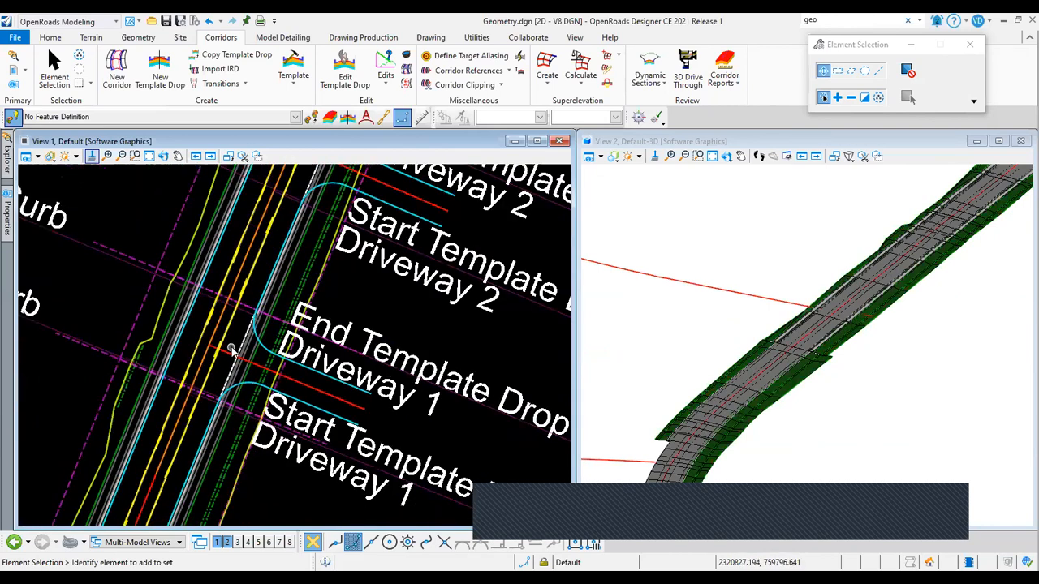
scroll(136, 286, down, 1)
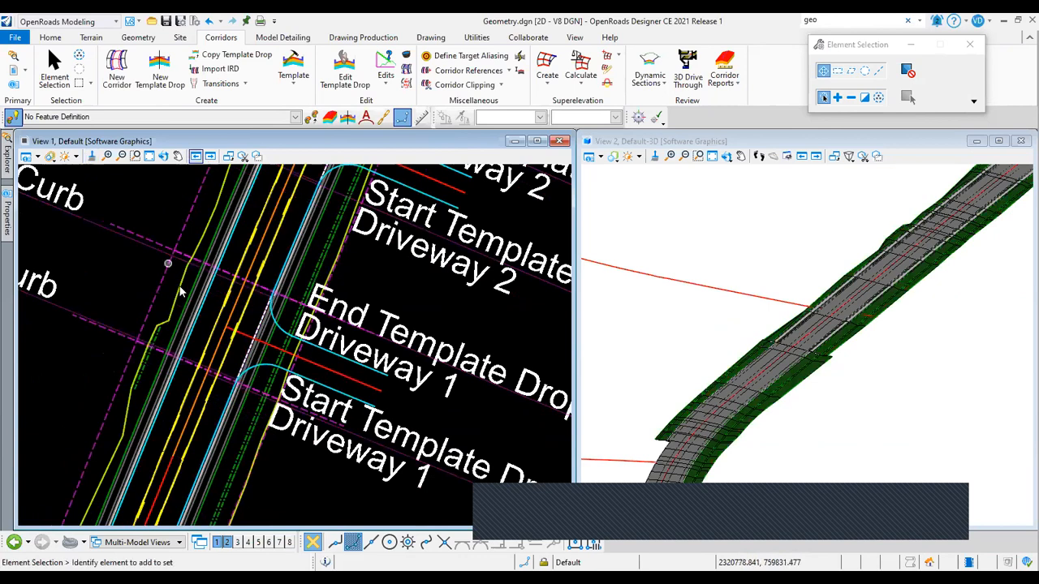
scroll(192, 350, down, 1)
mouse_move(205, 345)
middle_down()
mouse_move(742, 326)
mouse_move(249, 299)
mouse_move(216, 318)
mouse_move(227, 317)
middle_up()
click(727, 156)
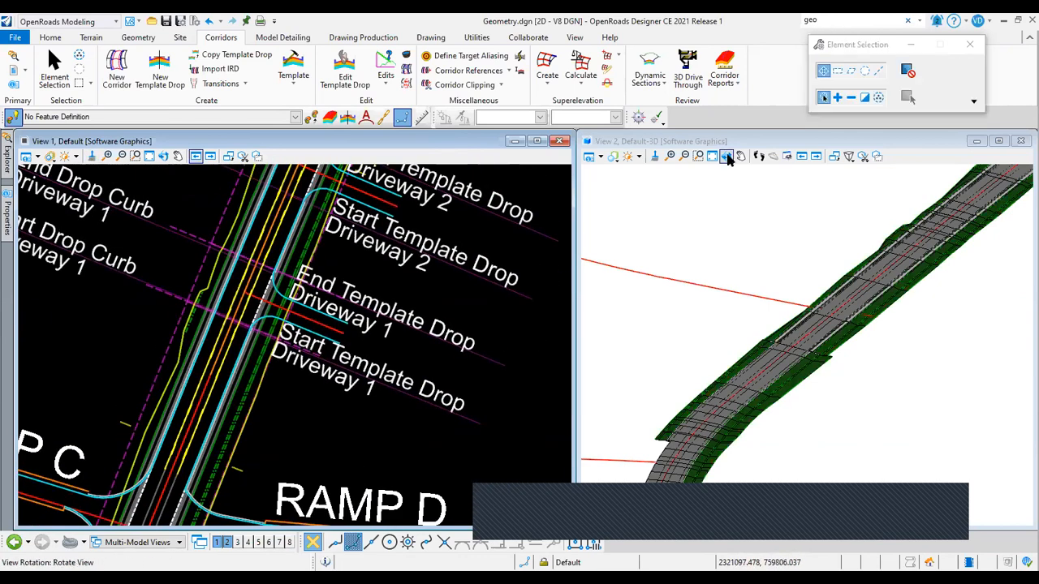
click(805, 344)
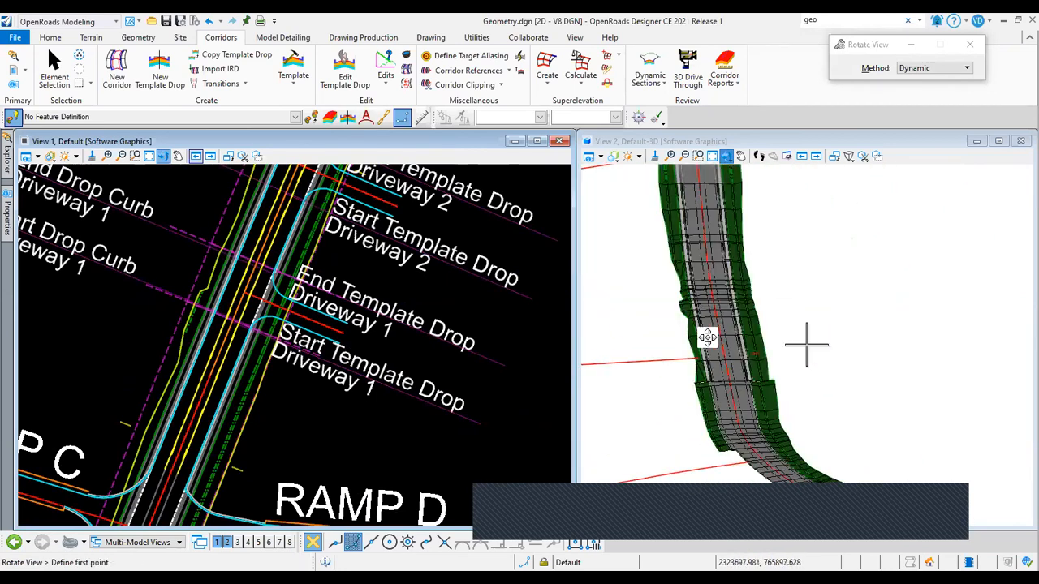
Rotate the 3D view to inspect the London Rd curb, sidewalk and side slopes around Driveway 1 up close.
click(806, 344)
right_click(708, 341)
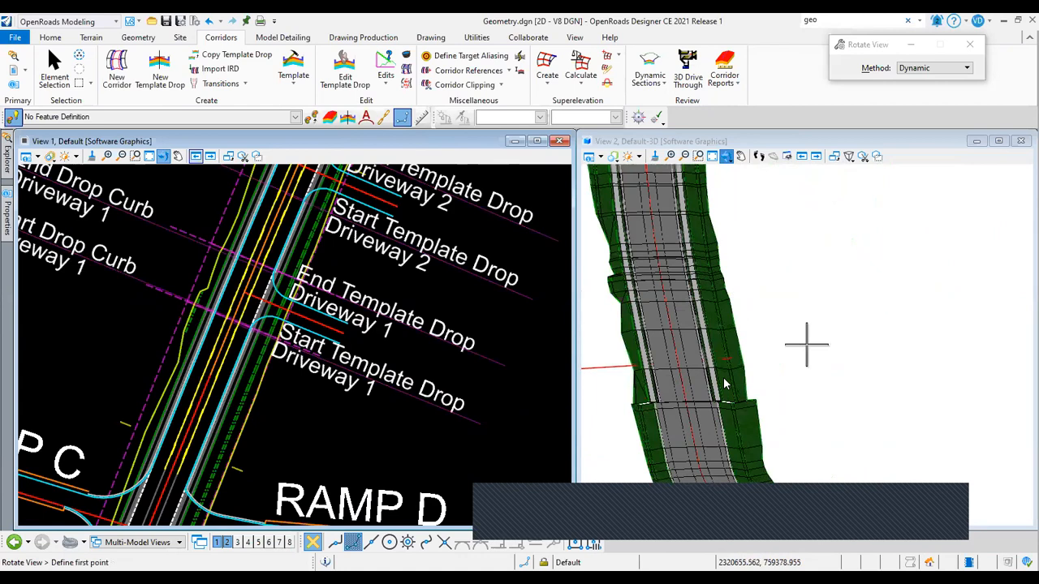
scroll(722, 379, down, 1)
scroll(723, 329, up, 2)
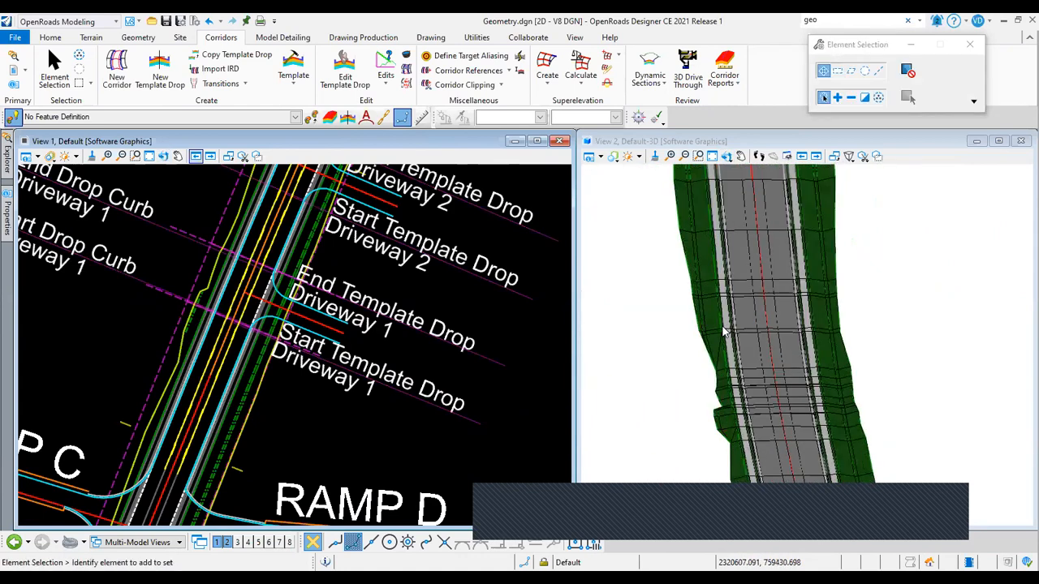
scroll(725, 353, up, 1)
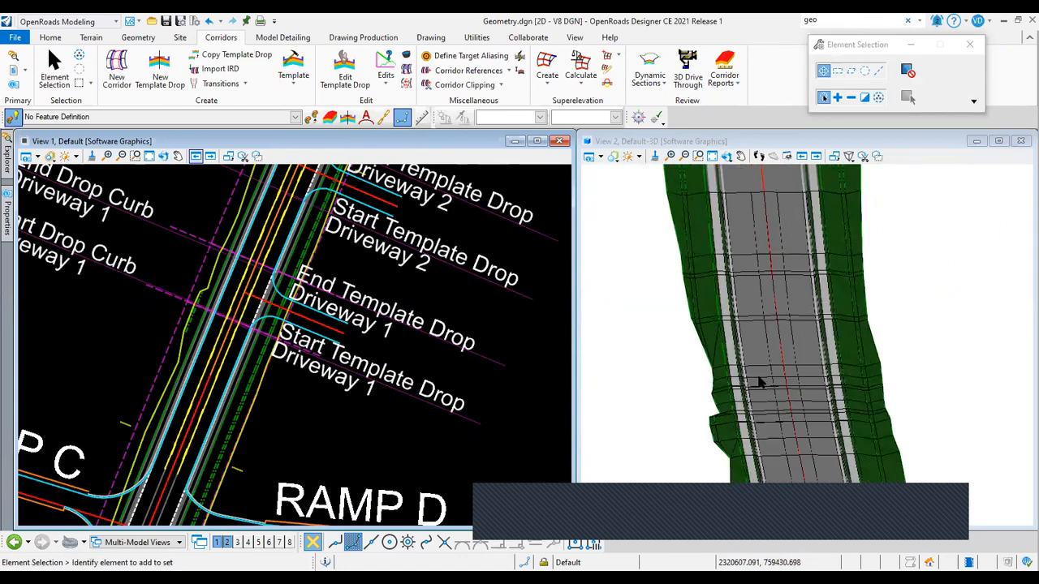
scroll(758, 376, up, 1)
click(729, 156)
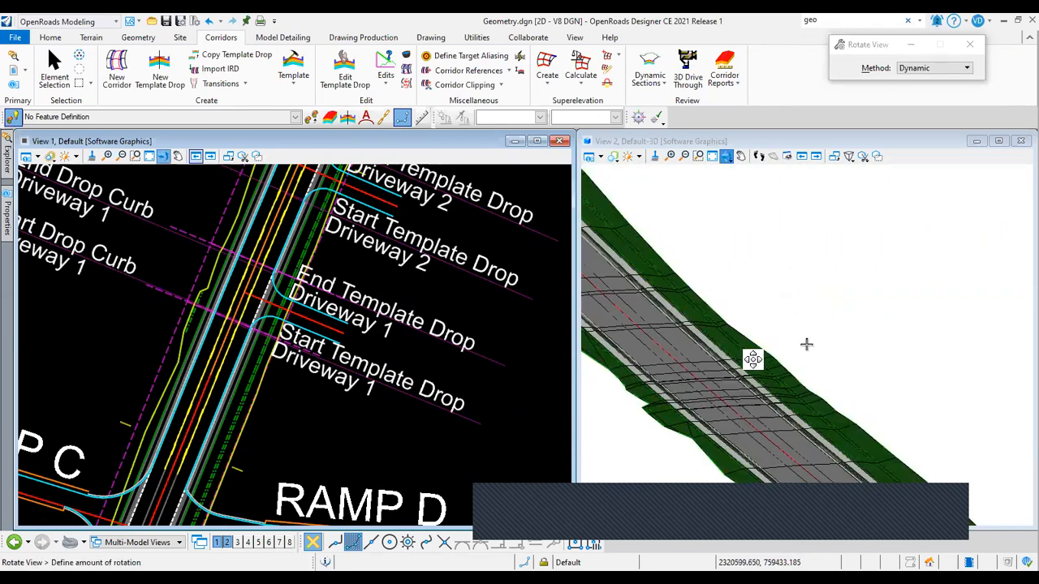
drag(807, 344, 710, 412)
right_click(710, 412)
scroll(710, 413, up, 1)
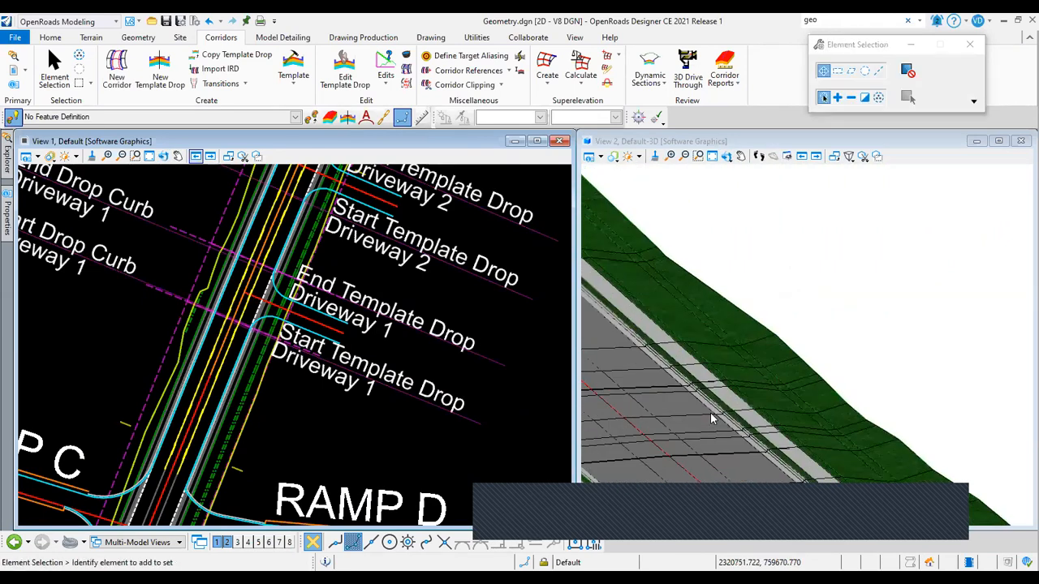
middle_drag(710, 412, 767, 376)
middle_drag(811, 331, 788, 319)
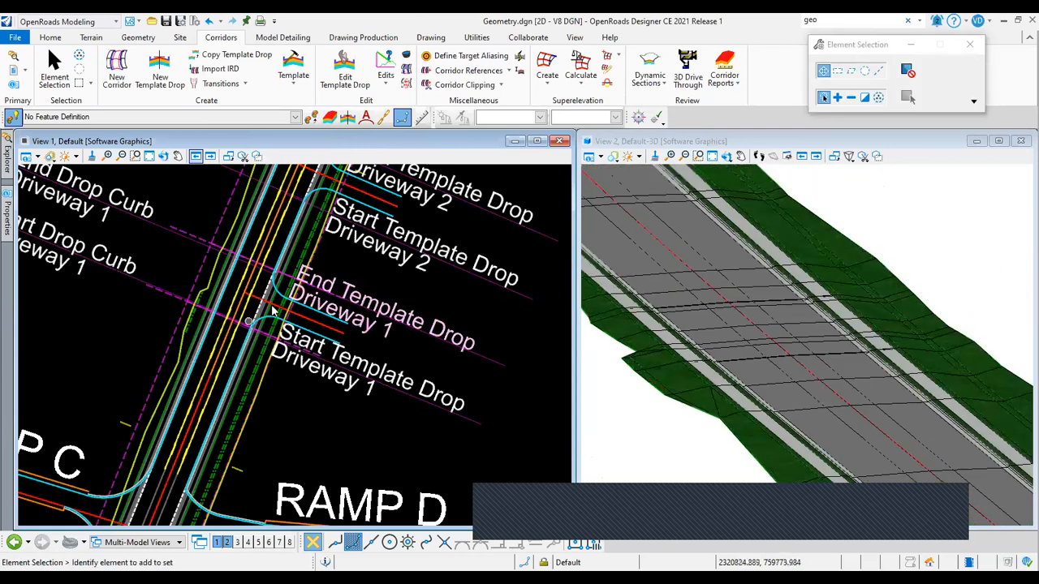
Edit the Driveway 1 template drop and delete all cut and fill end-condition components on the template's right side.
click(331, 79)
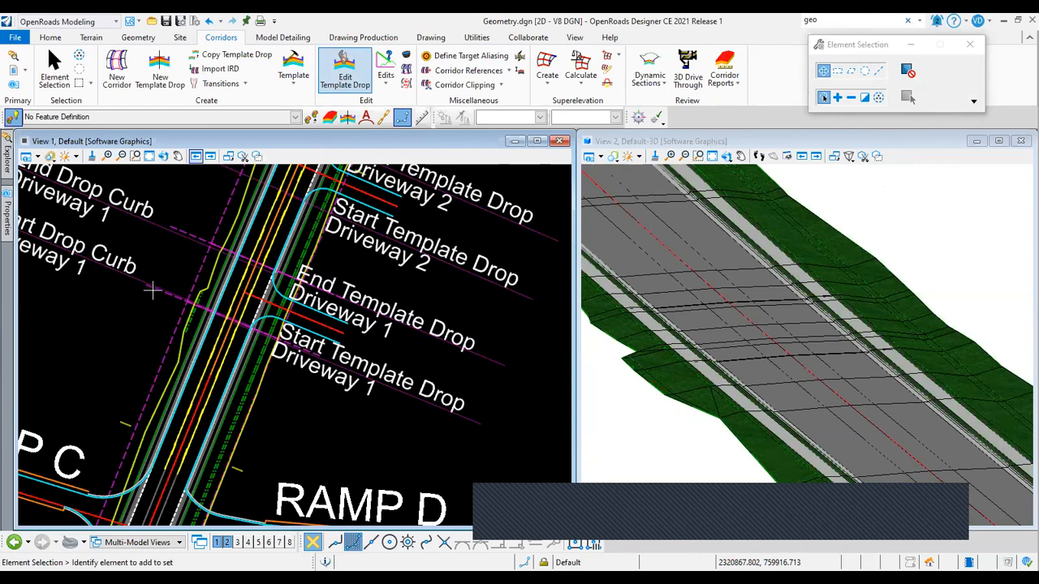
click(162, 395)
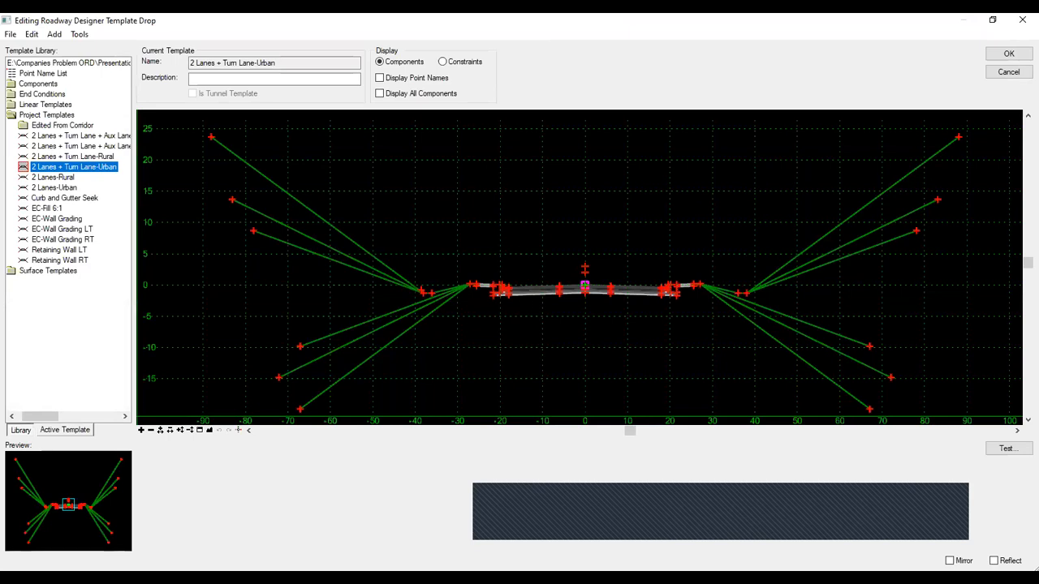
scroll(708, 301, up, 3)
middle_drag(708, 301, 561, 260)
scroll(480, 288, up, 3)
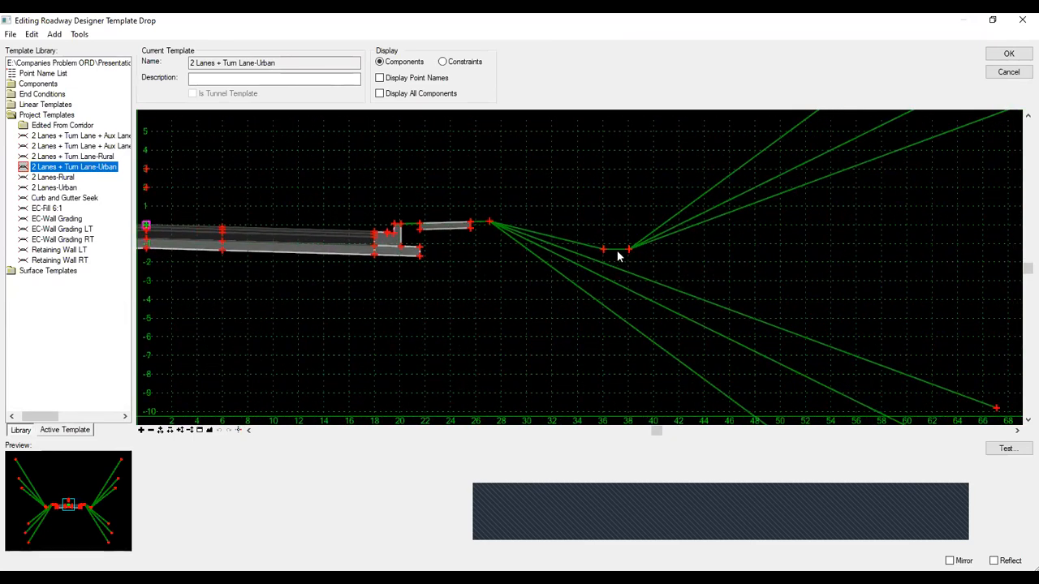
right_click(472, 276)
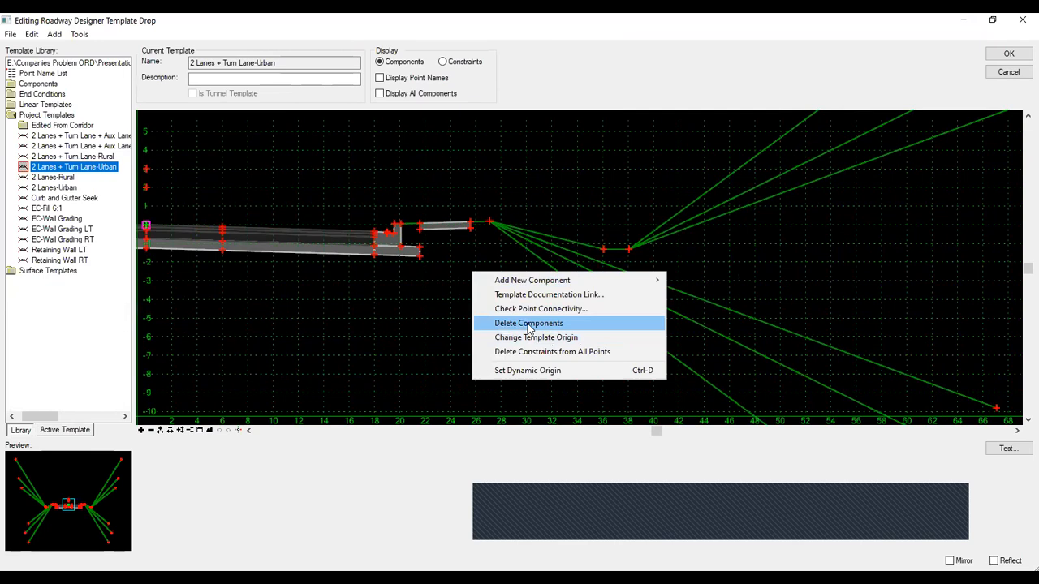
click(531, 323)
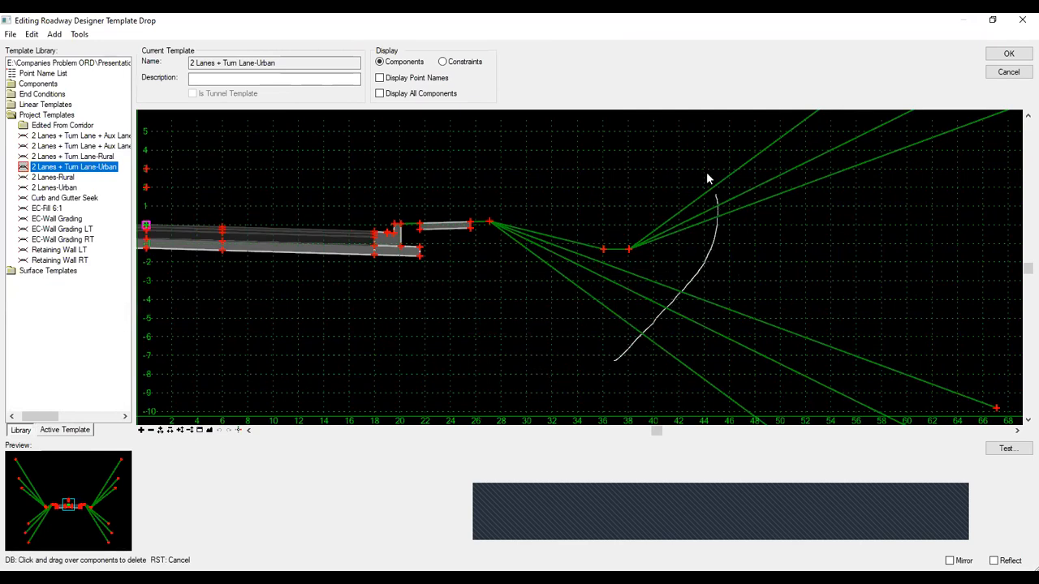
drag(672, 181, 618, 213)
mouse_move(554, 305)
mouse_down()
mouse_move(555, 241)
mouse_move(525, 230)
mouse_move(504, 246)
mouse_up()
right_click(491, 234)
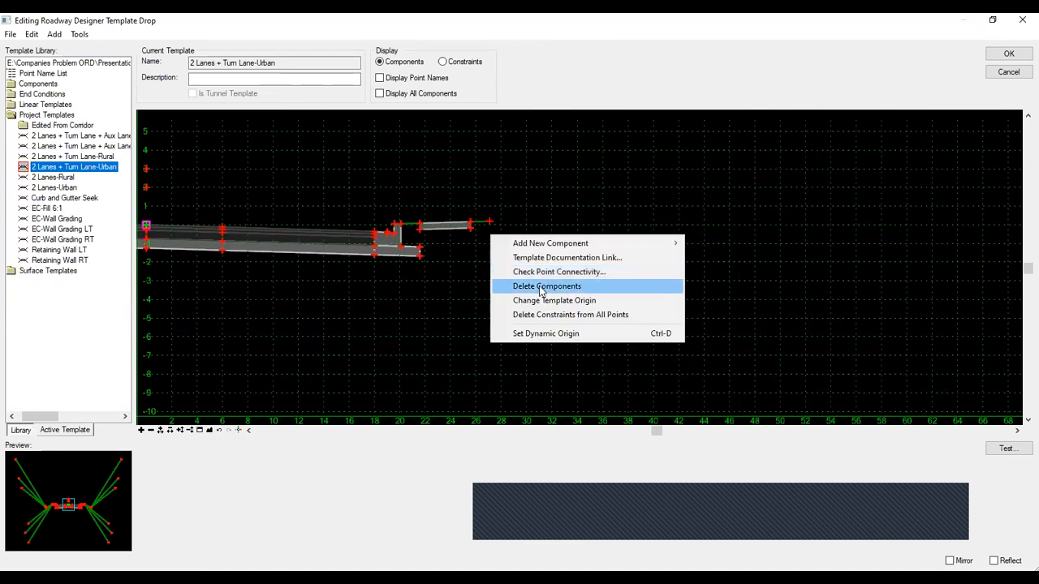
key(Escape)
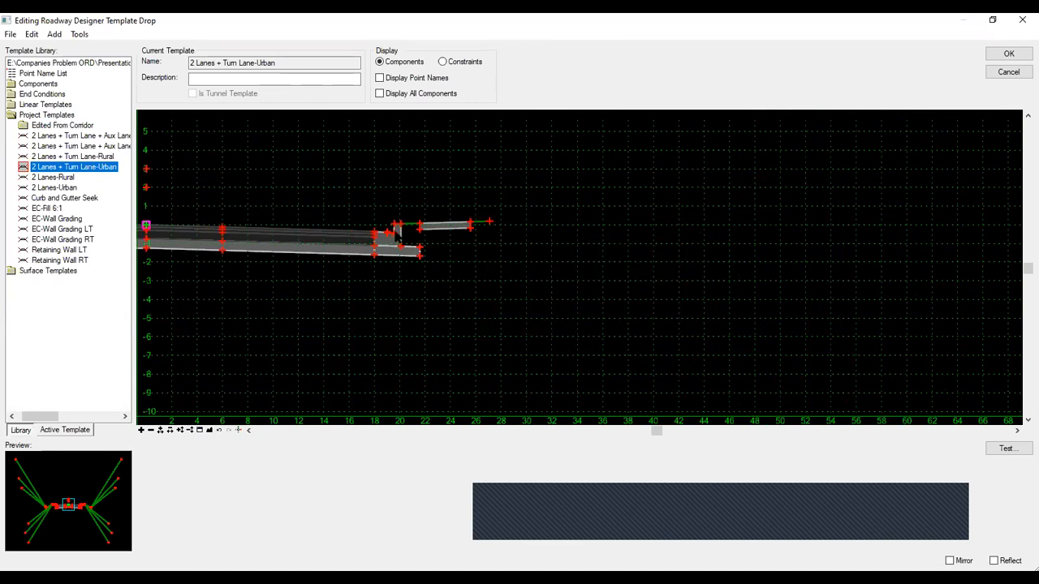
Examine the right curb and gutter component and its face flow-line point in the template.
scroll(395, 231, up, 3)
scroll(398, 227, up, 2)
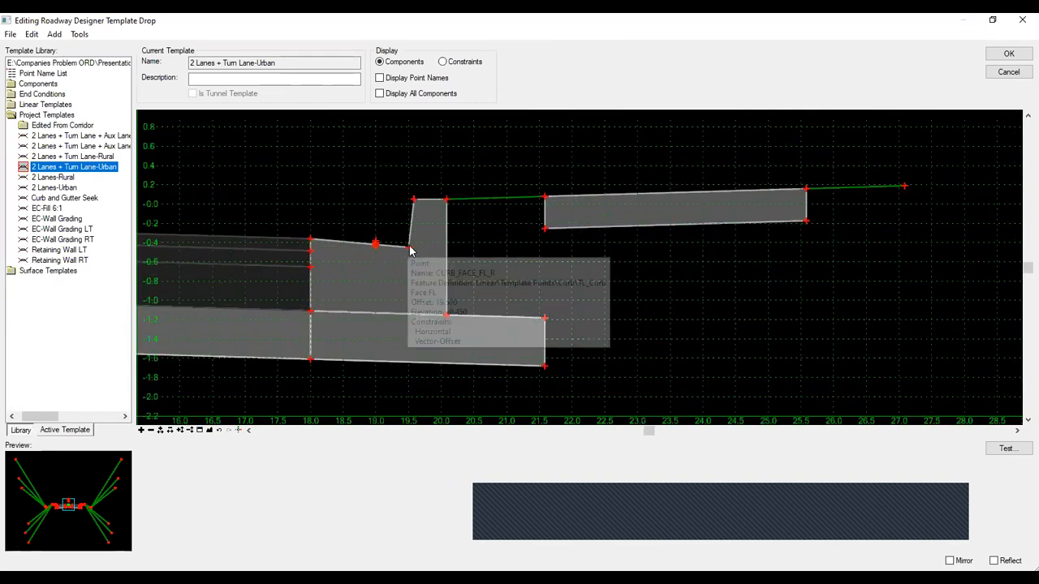
mouse_move(408, 253)
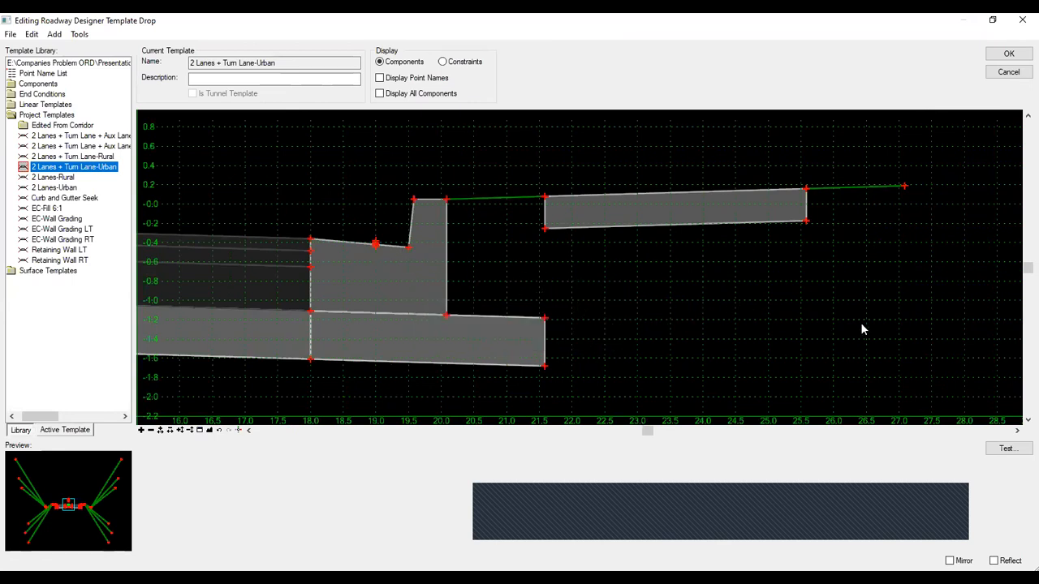
scroll(860, 323, down, 5)
mouse_move(731, 313)
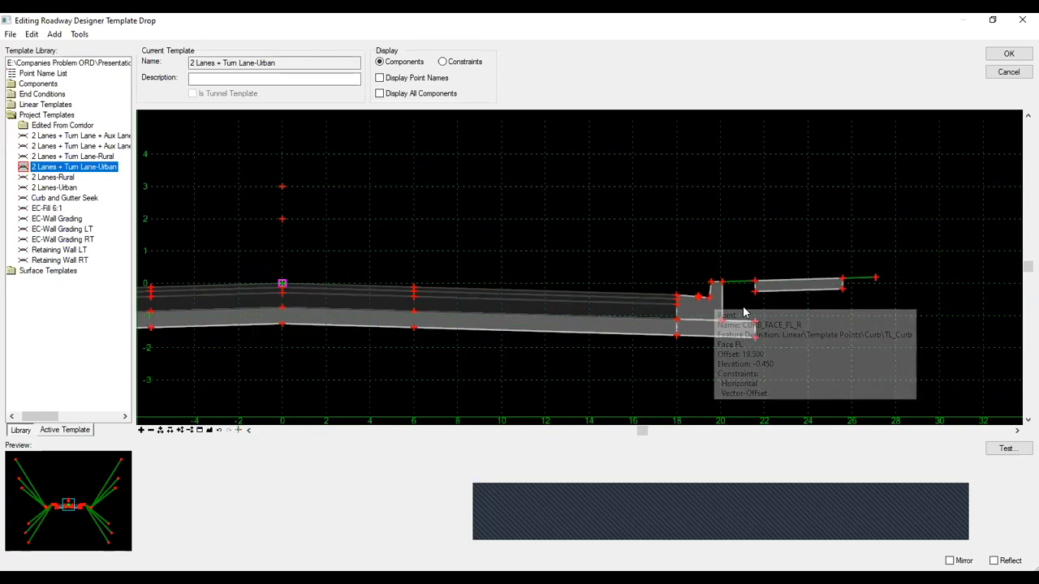
middle_drag(711, 292, 641, 279)
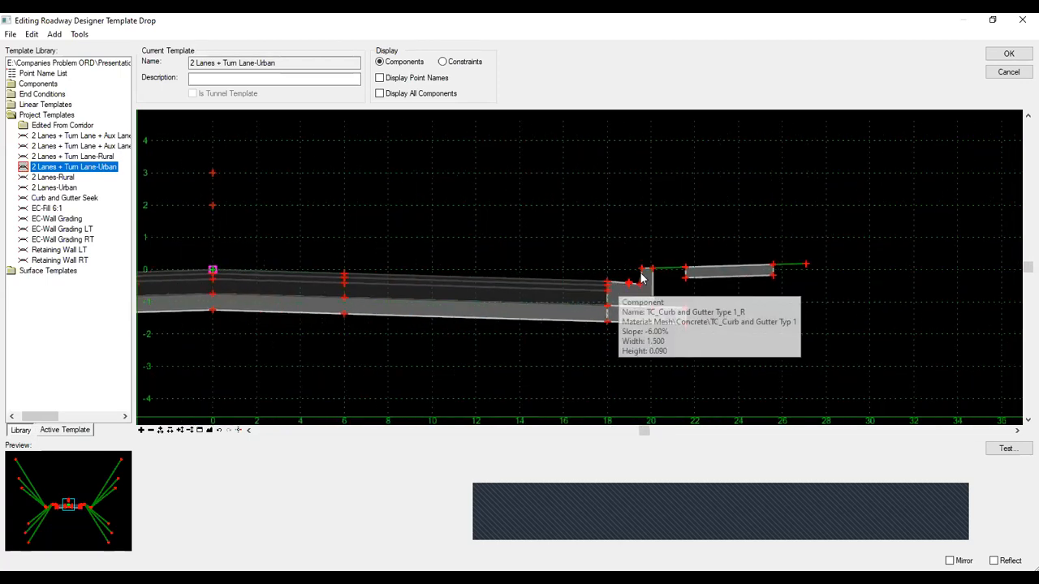
scroll(642, 278, up, 2)
mouse_move(585, 290)
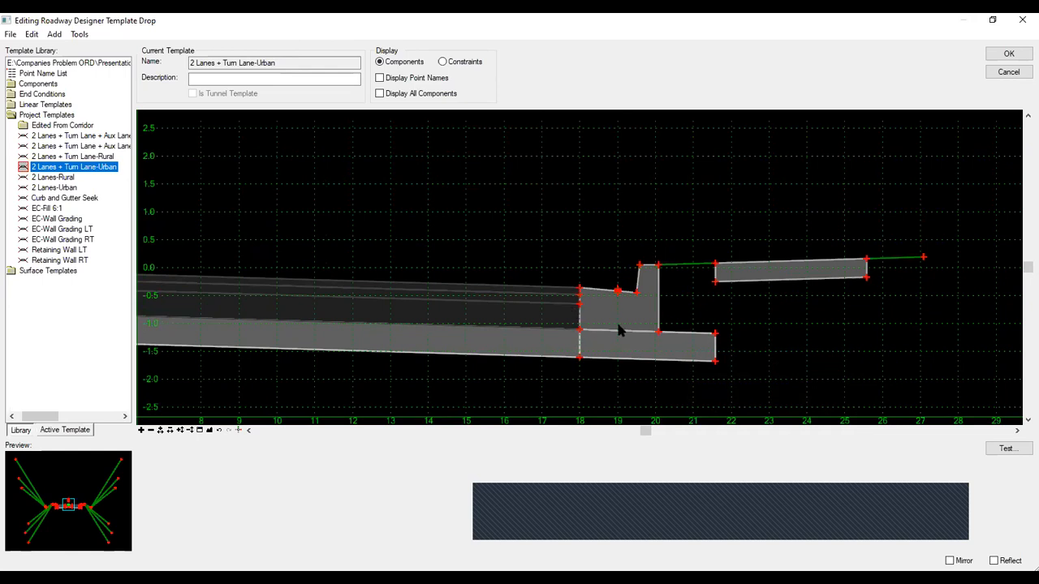
scroll(637, 288, up, 1)
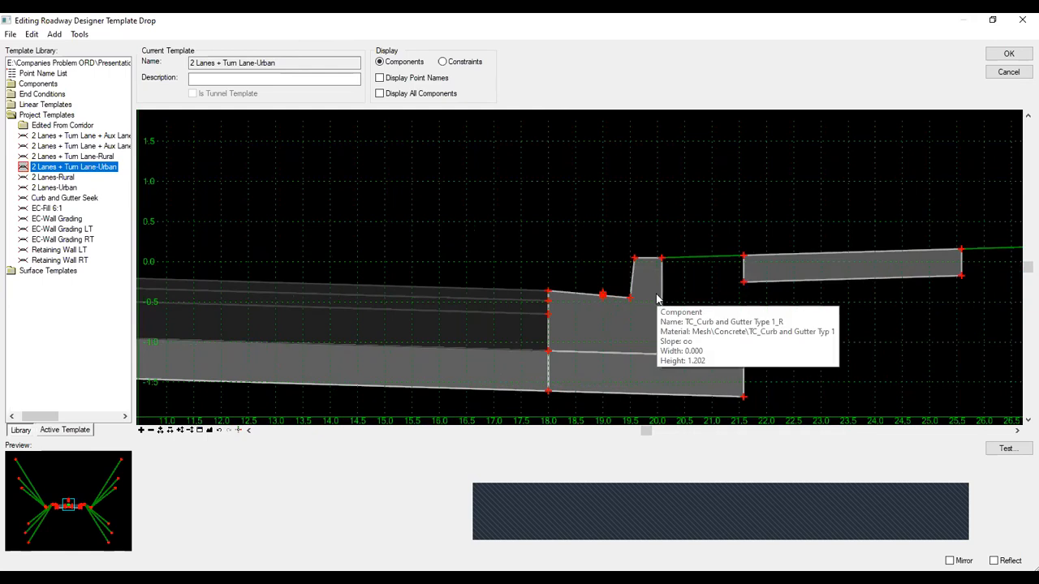
mouse_move(635, 299)
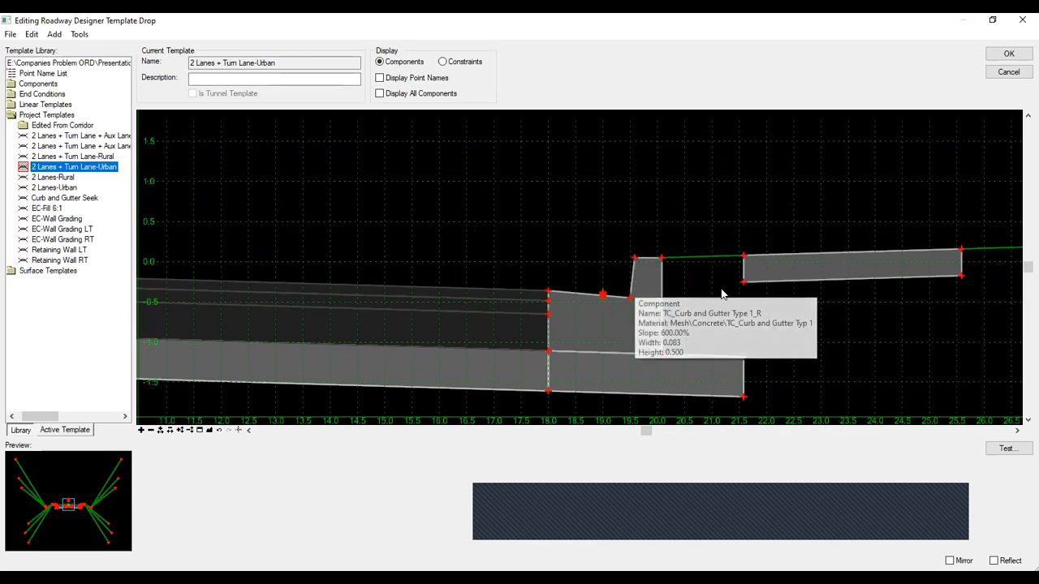
scroll(759, 300, down, 2)
middle_drag(711, 306, 632, 300)
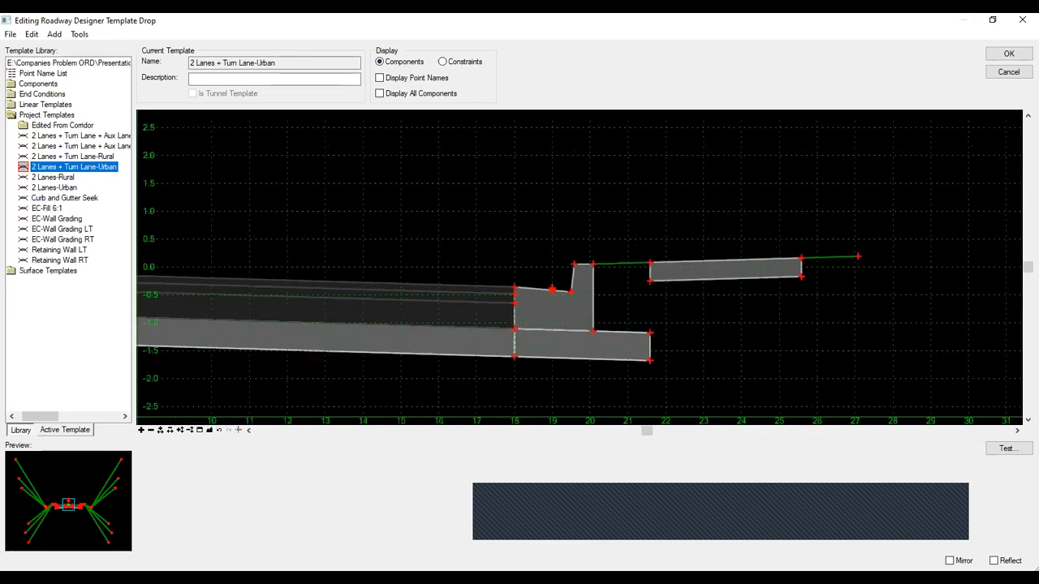
Delete the sidewalk and its adjoining strips behind the right curb and apply the edited template to the Driveway 1 drop.
right_click(771, 310)
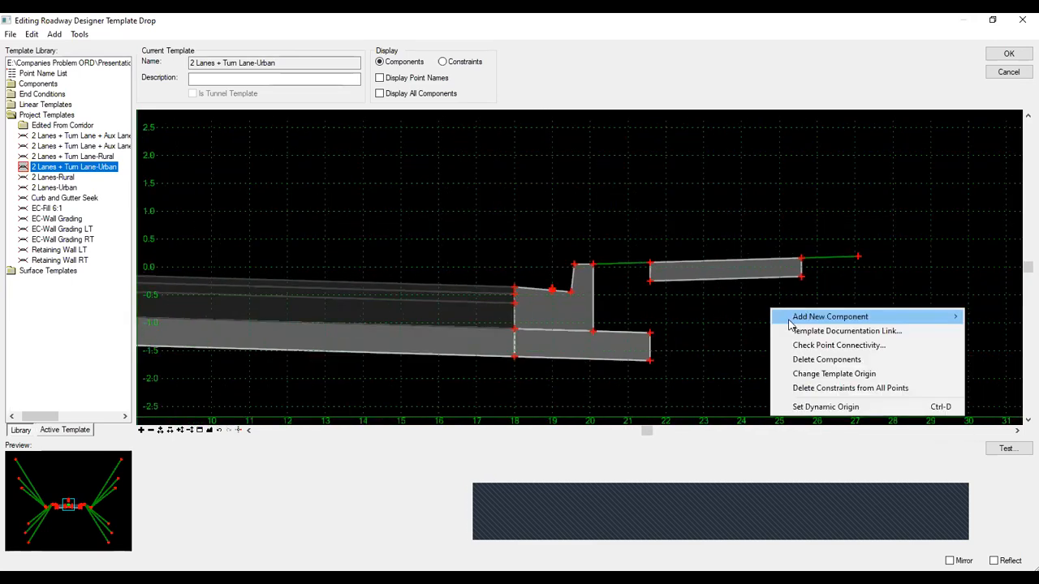
click(807, 362)
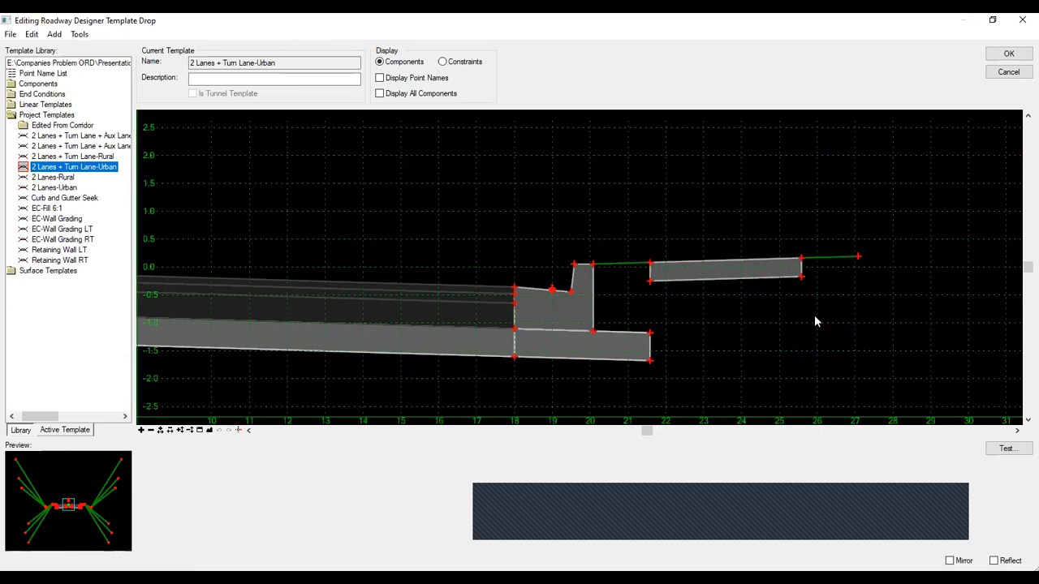
right_click(844, 265)
click(888, 318)
mouse_move(869, 311)
mouse_down()
mouse_move(740, 255)
mouse_move(626, 254)
mouse_up()
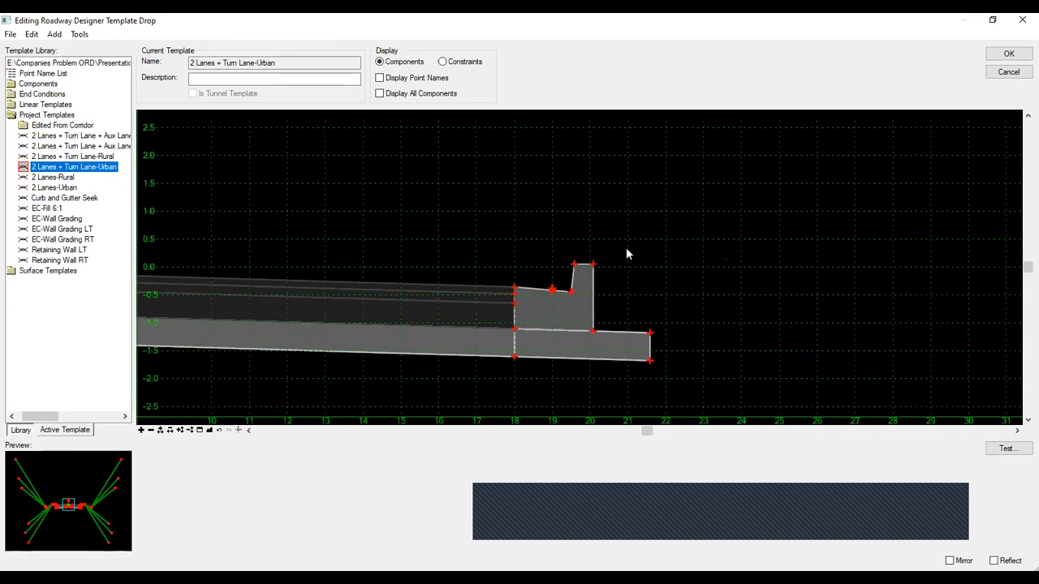
click(999, 57)
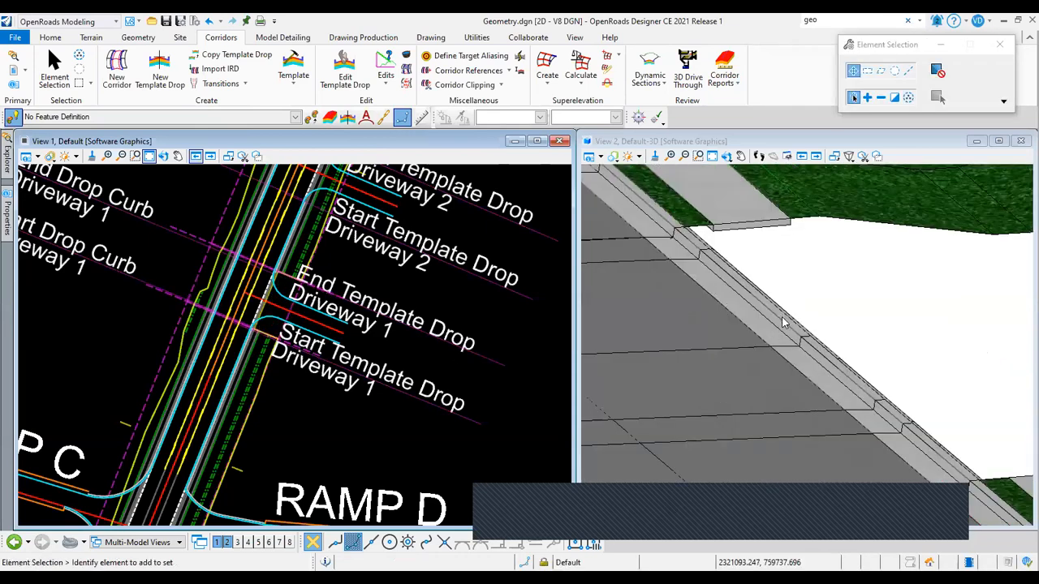
click(385, 83)
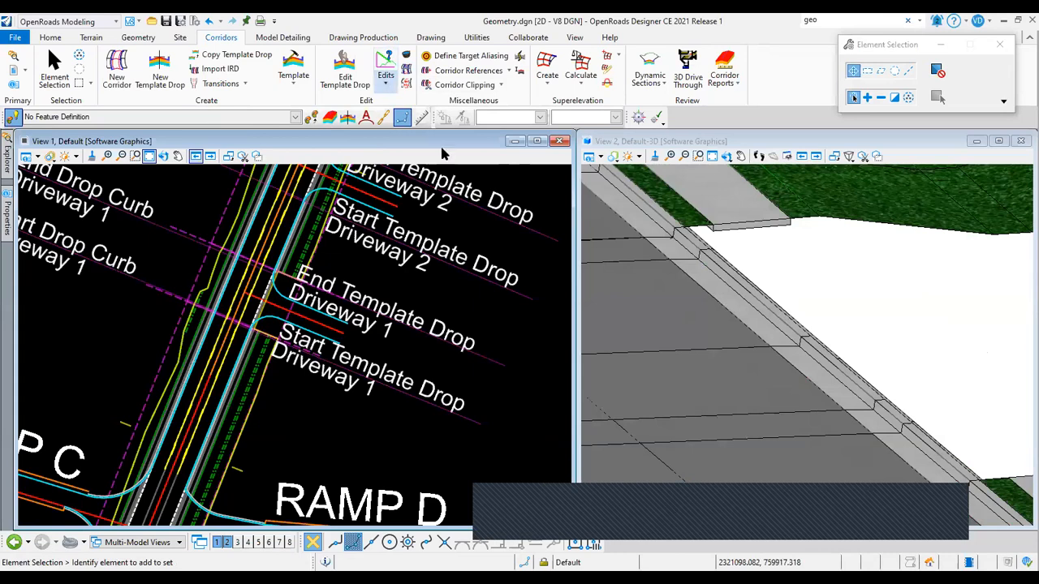
click(519, 317)
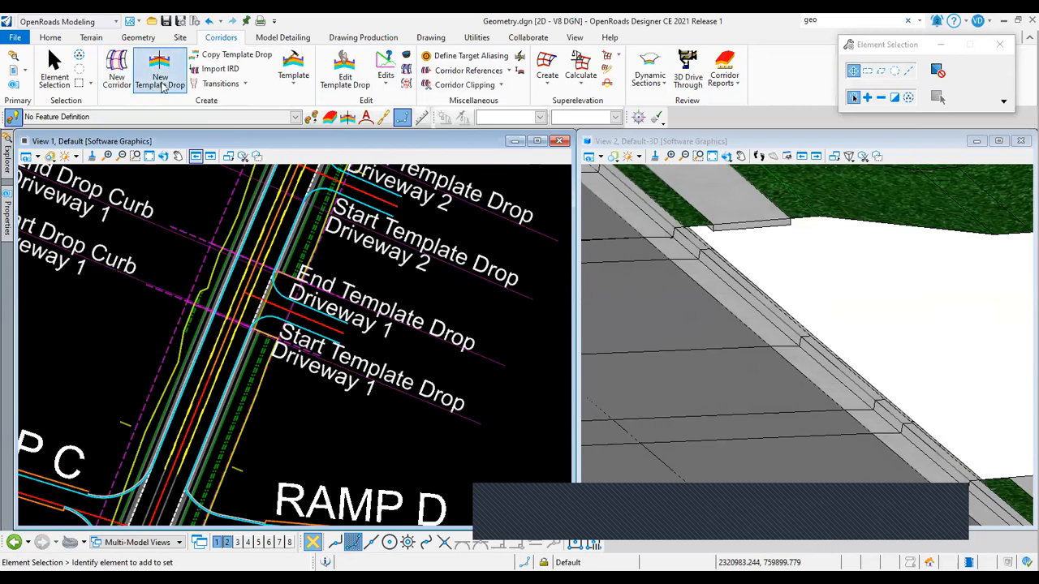
click(162, 86)
Copy the Driveway 1 template drop to Driveway 2, between its start and end lines from station 67+54.23 to 68+14.46.
scroll(326, 328, down, 1)
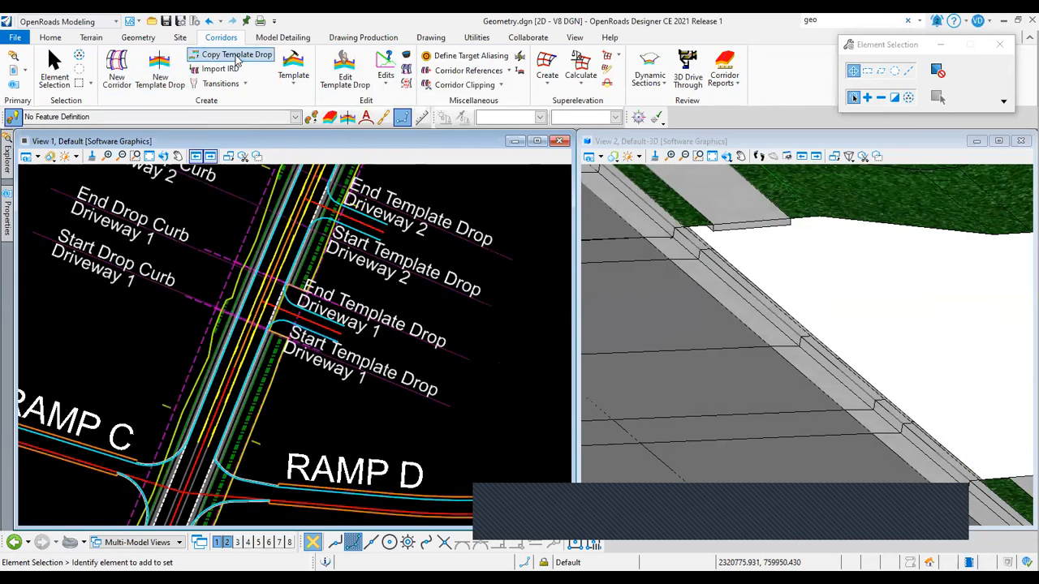
click(236, 57)
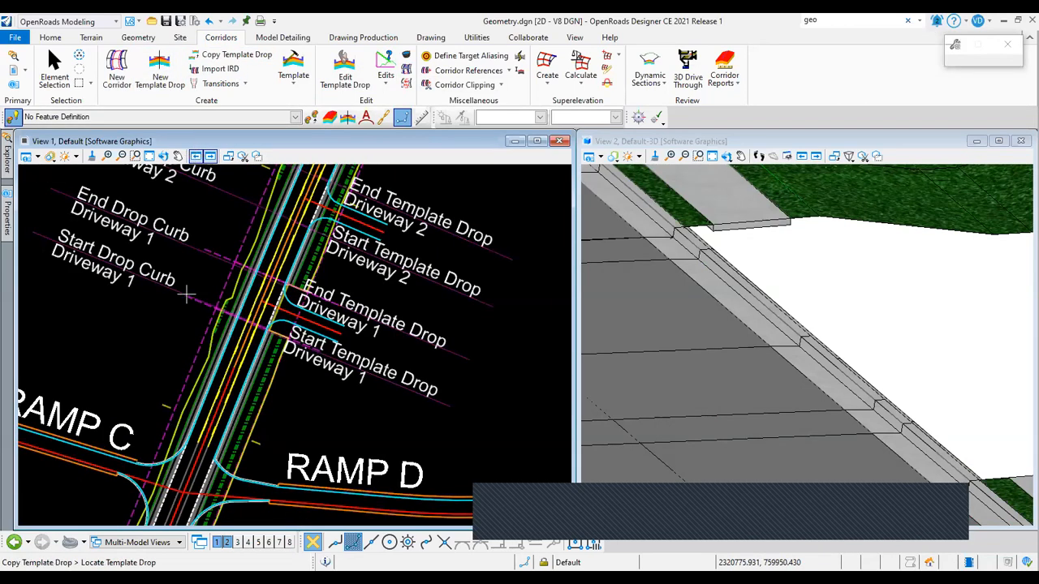
click(185, 297)
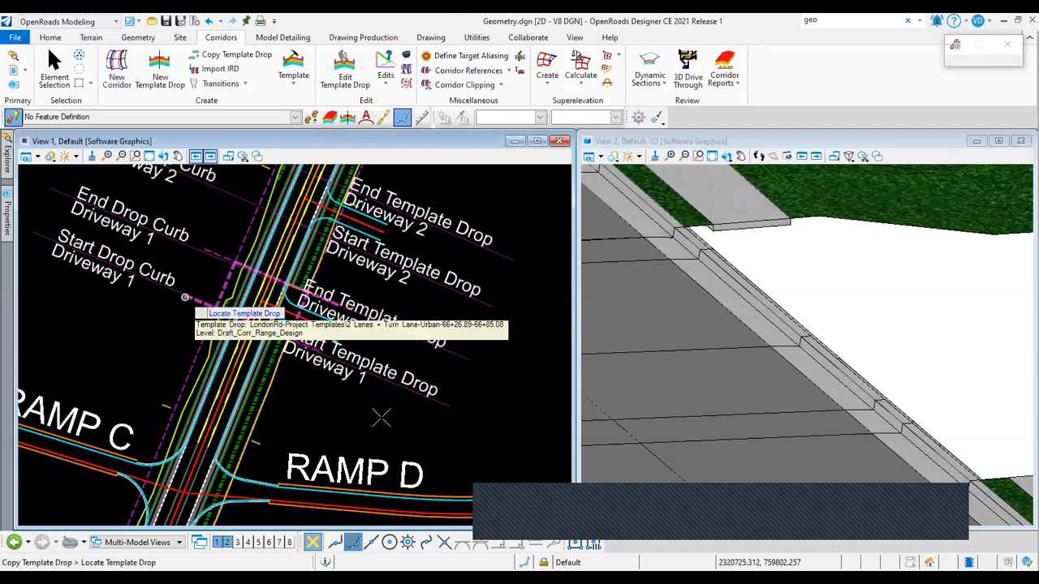
click(424, 401)
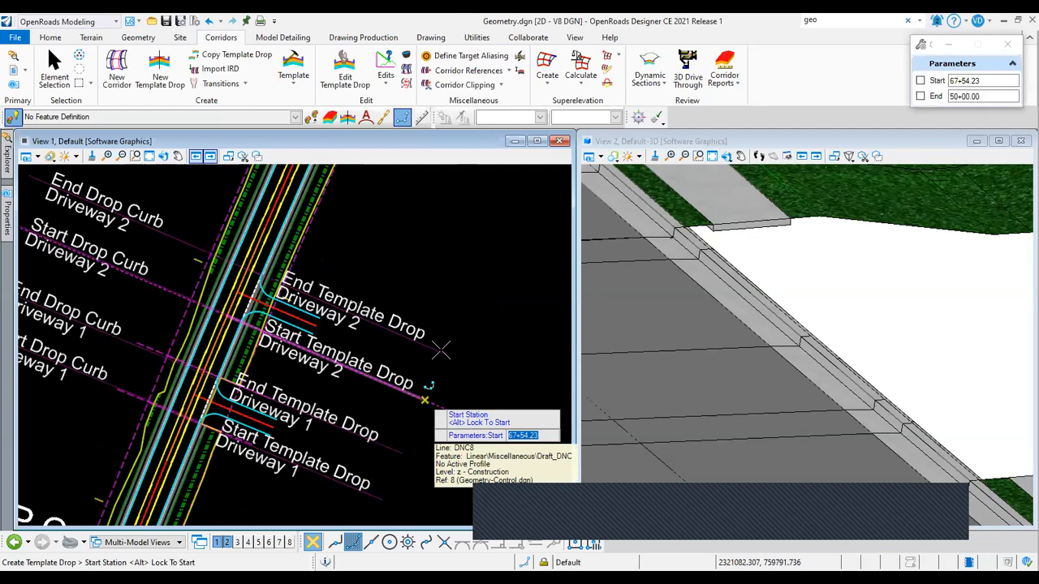
click(440, 350)
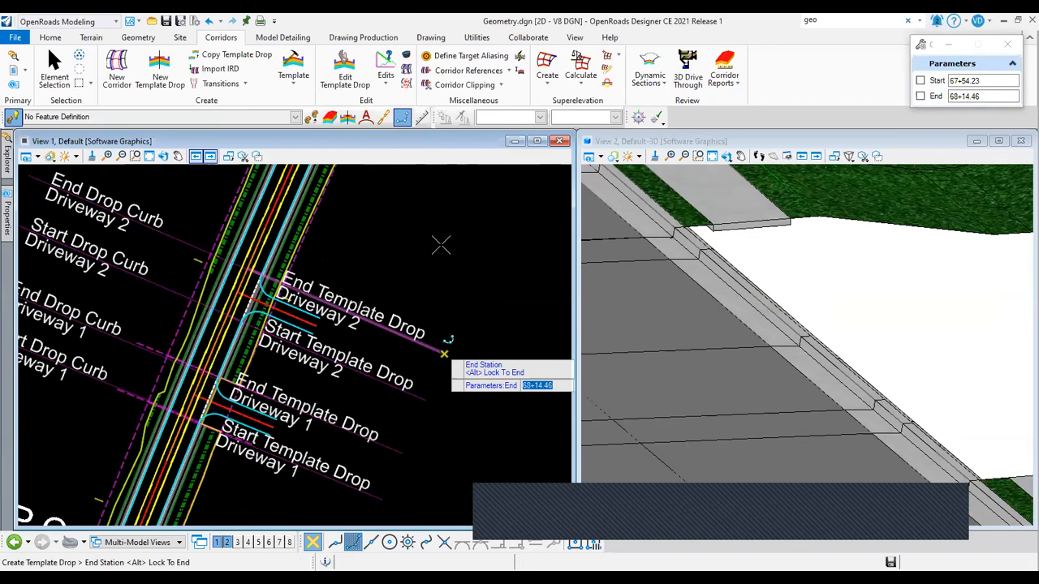
click(826, 357)
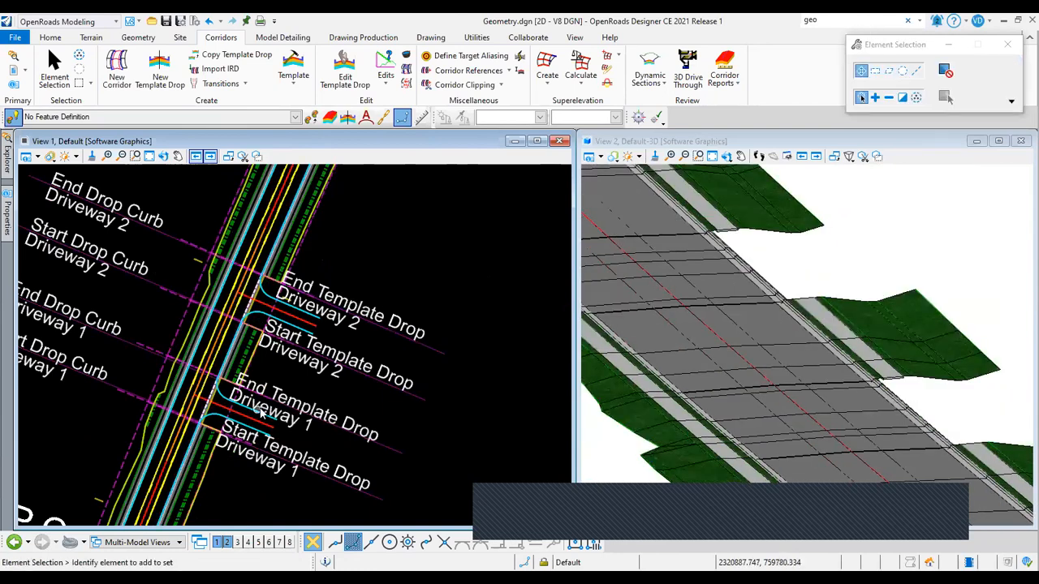
Start a parametric constraint on the London Rd corridor between the Driveway 1 template drop lines, from station 66+24.85 to 66+86.33.
middle_drag(257, 408, 316, 355)
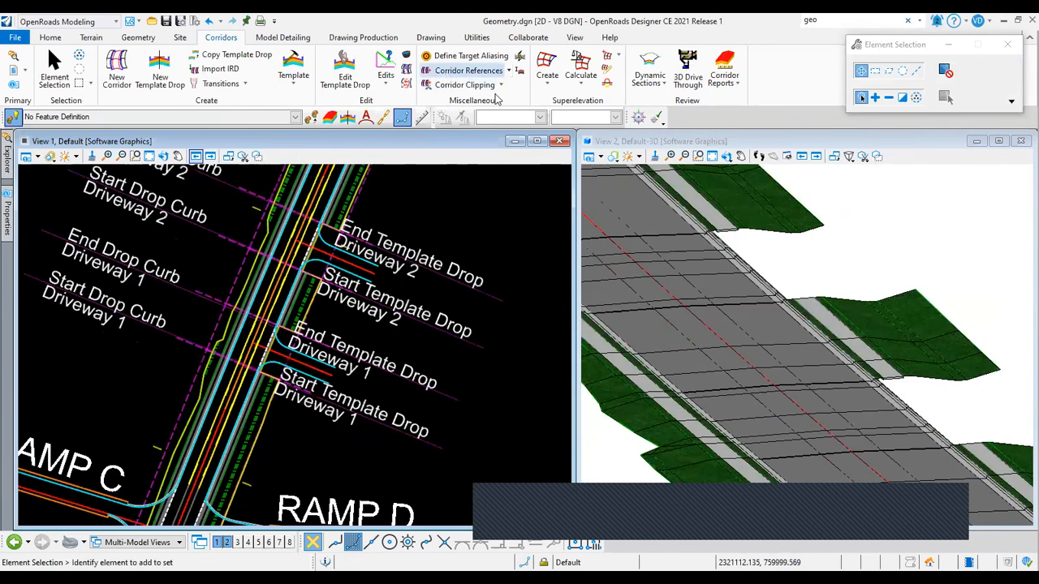
click(386, 75)
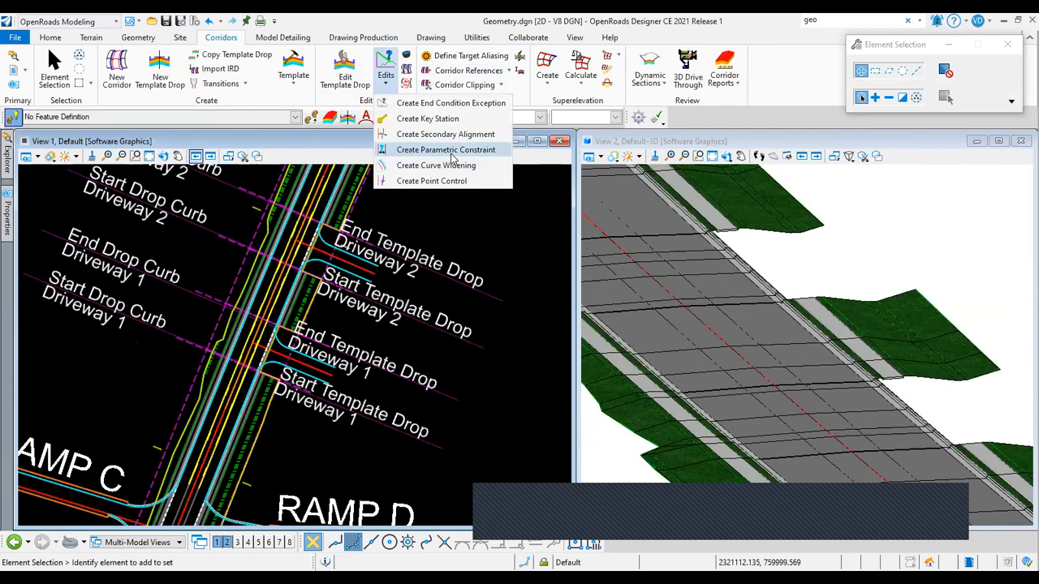
click(451, 150)
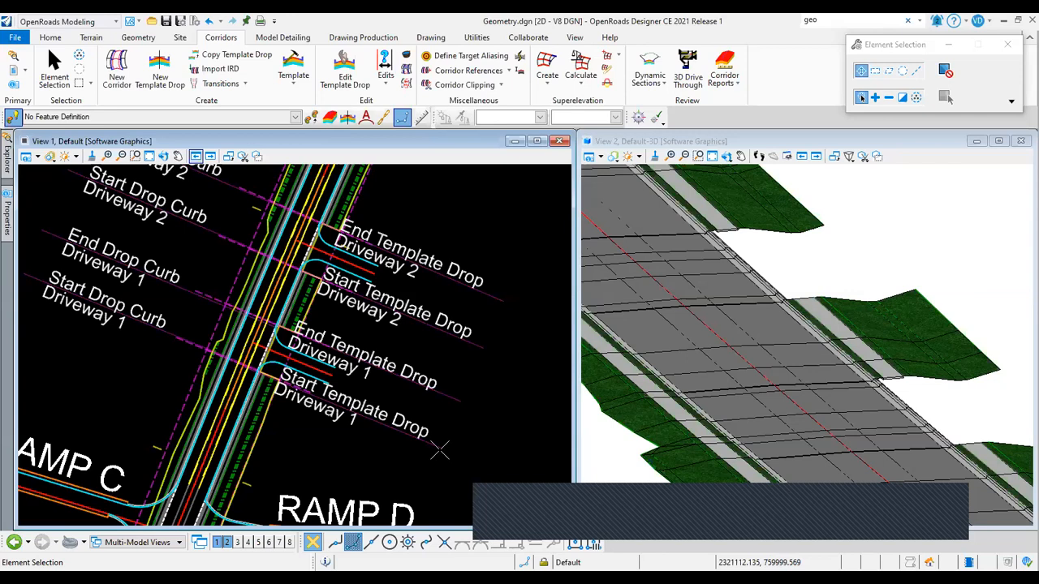
click(439, 450)
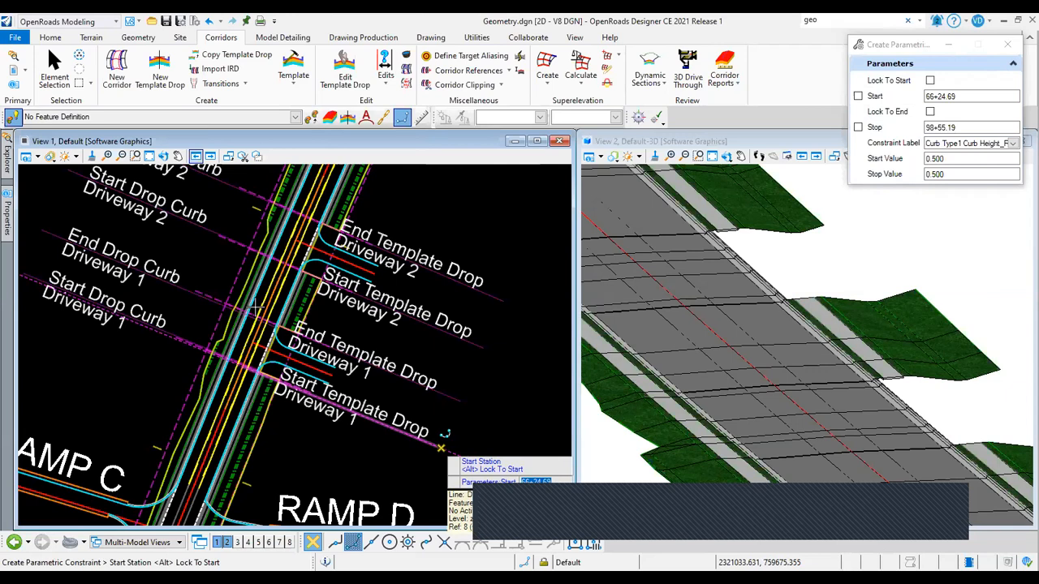
click(285, 325)
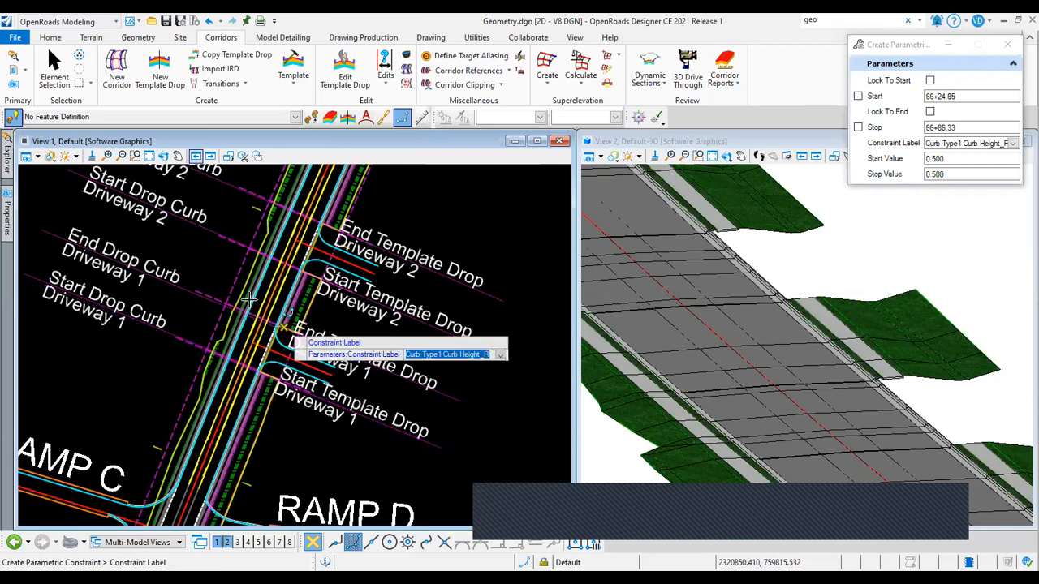
drag(893, 50, 482, 117)
Choose the right curb height, Curb Type1 Curb Height_R, as the constraint label for the Driveway 1 range.
click(602, 213)
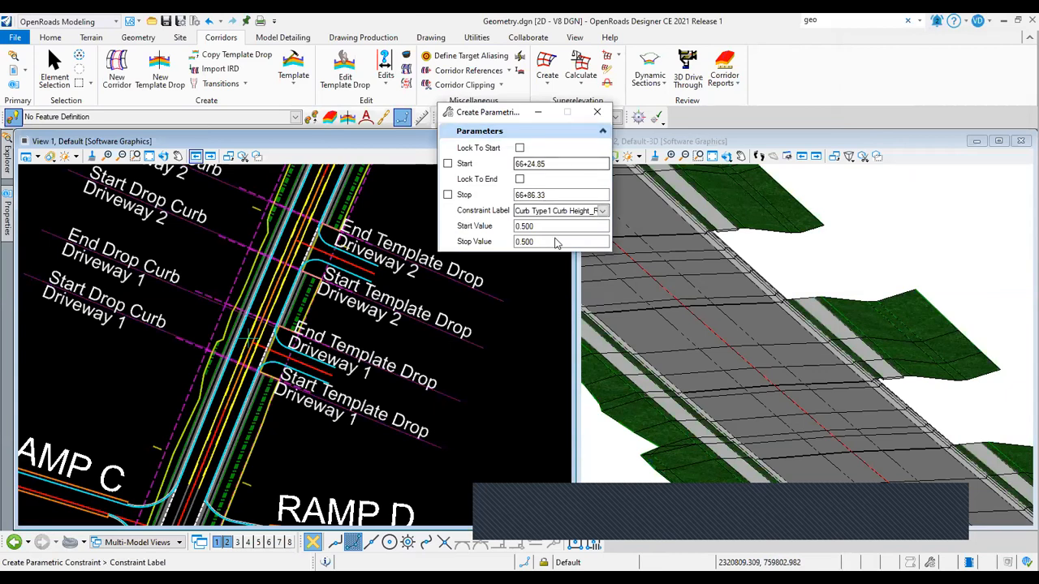
click(538, 211)
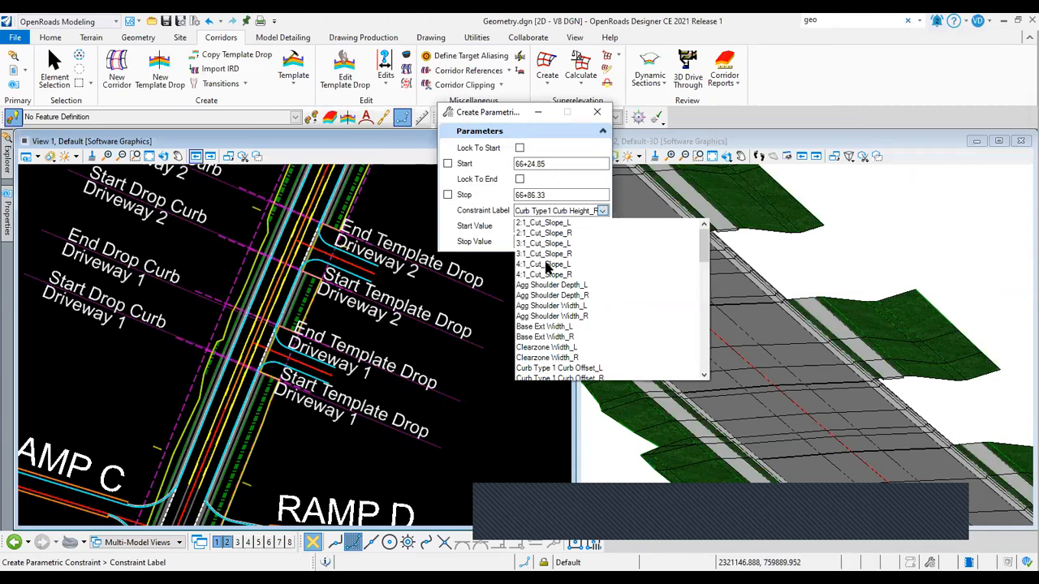
scroll(546, 267, down, 2)
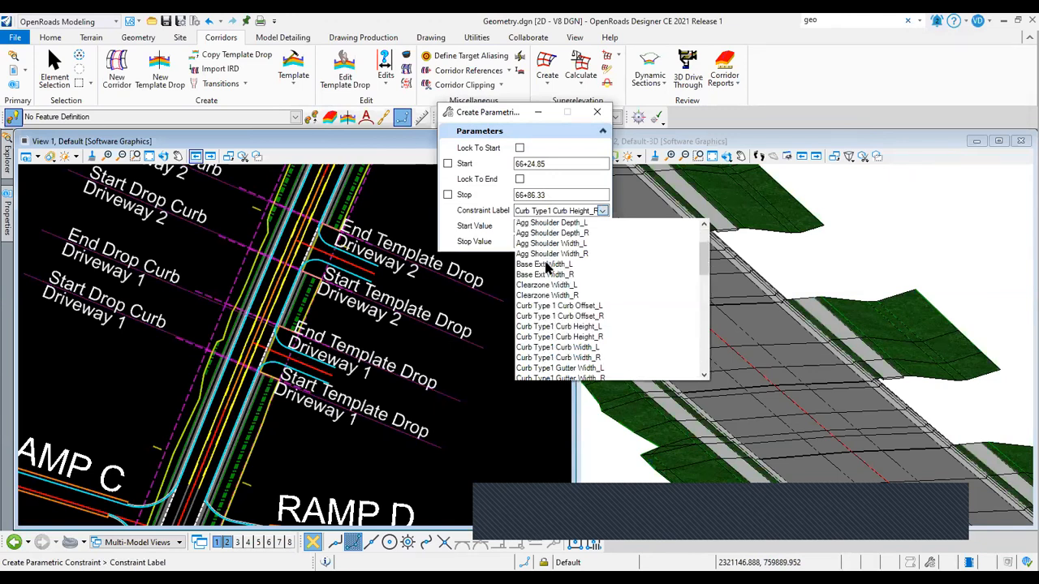
scroll(547, 268, down, 1)
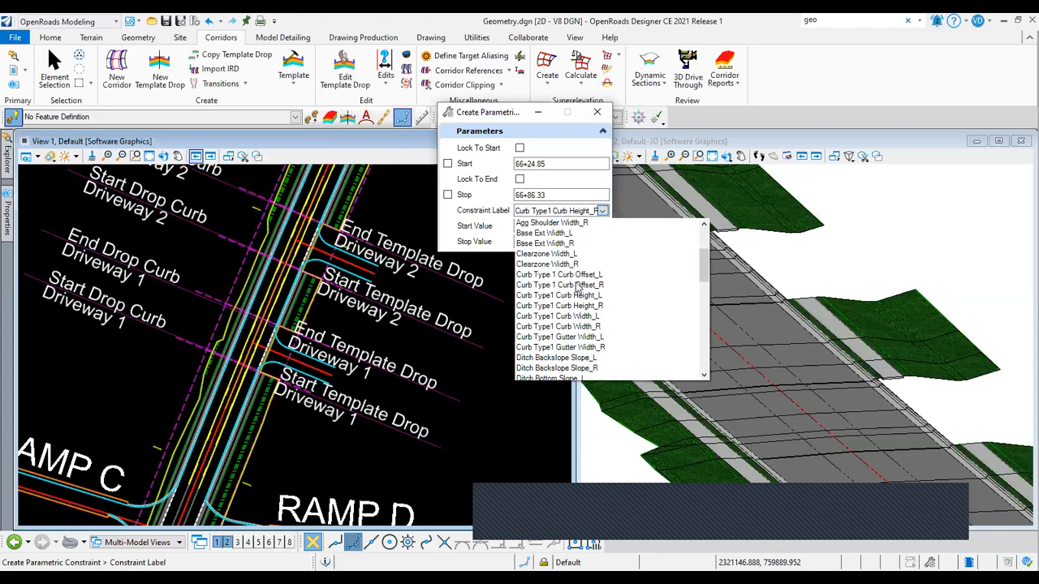
scroll(577, 288, down, 1)
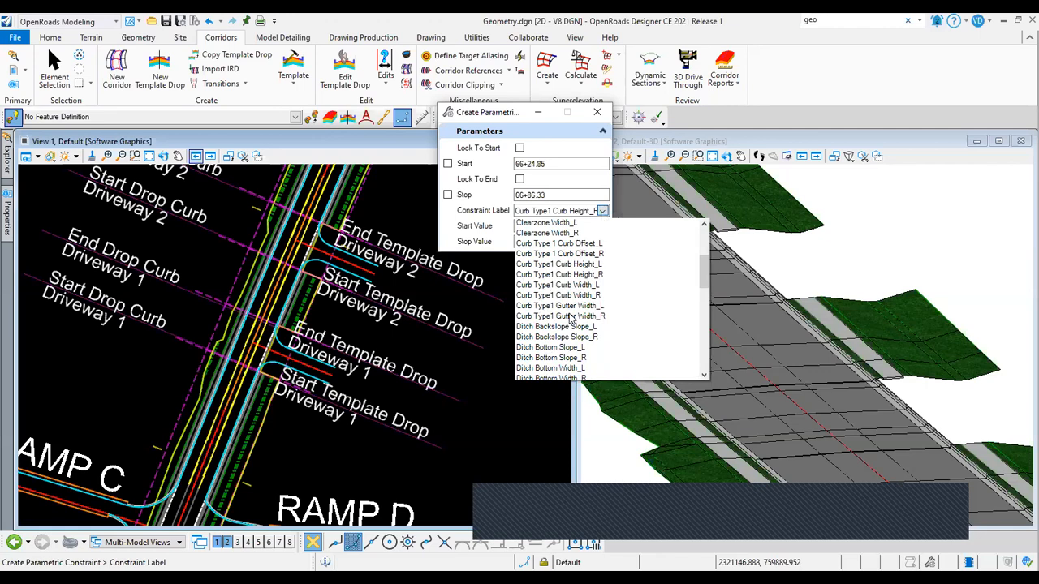
scroll(552, 321, up, 4)
scroll(552, 322, down, 5)
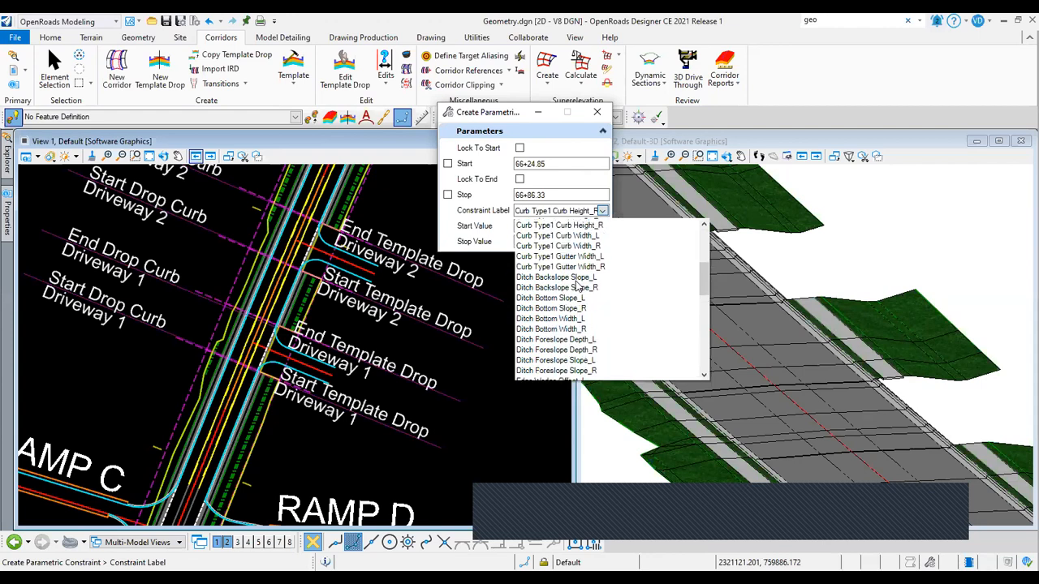
scroll(566, 288, up, 1)
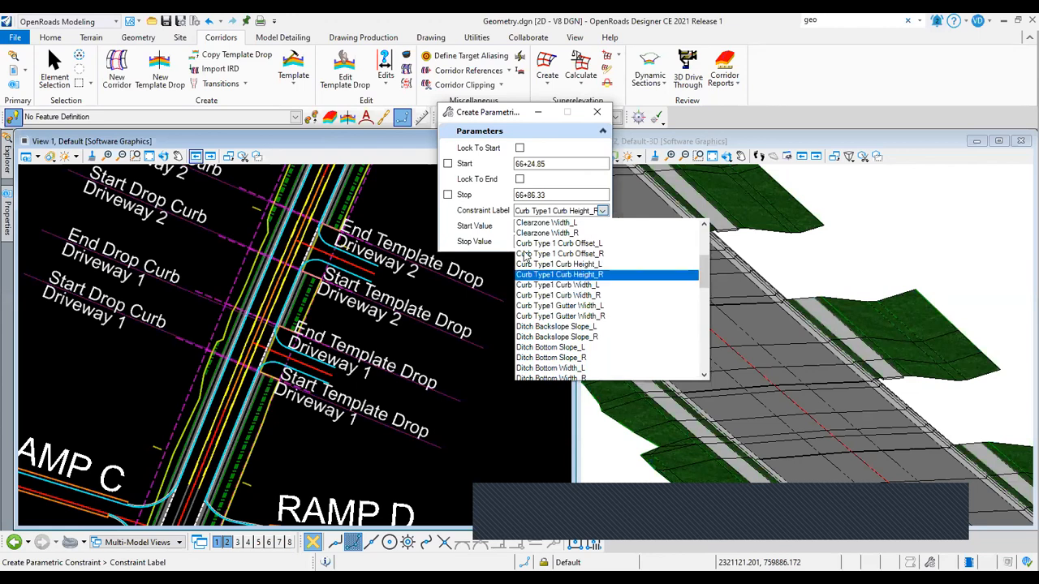
Set the right curb height's start and stop values to 0.083 and apply the parametric constraint at Driveway 1.
drag(538, 226, 520, 230)
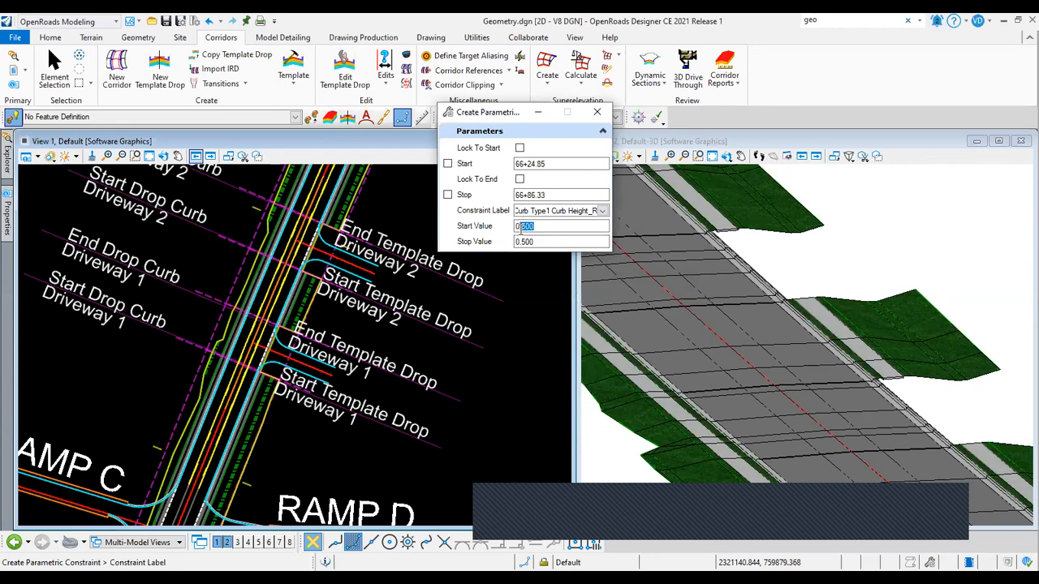
middle_drag(918, 389, 920, 389)
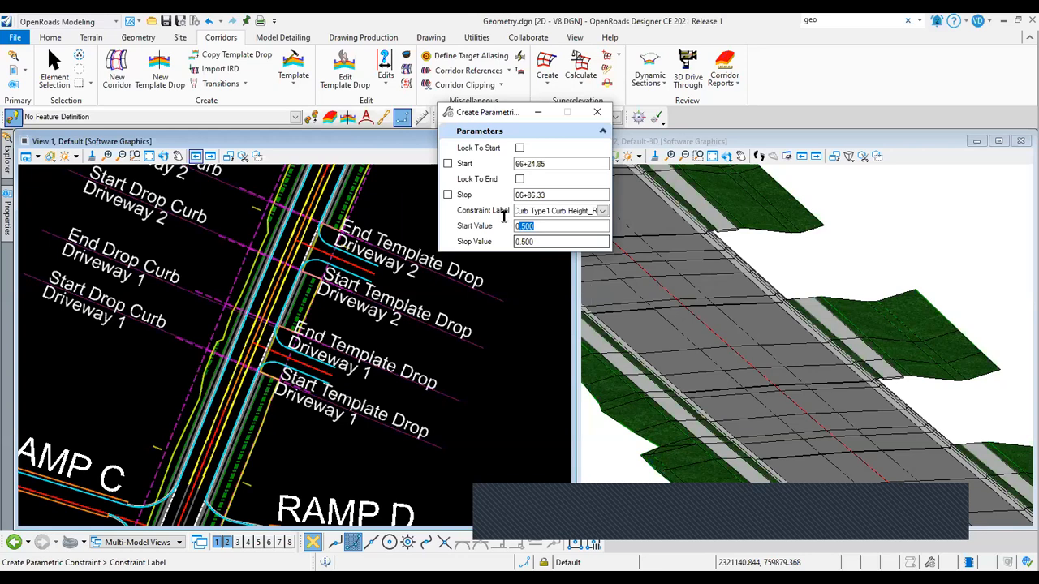
click(536, 228)
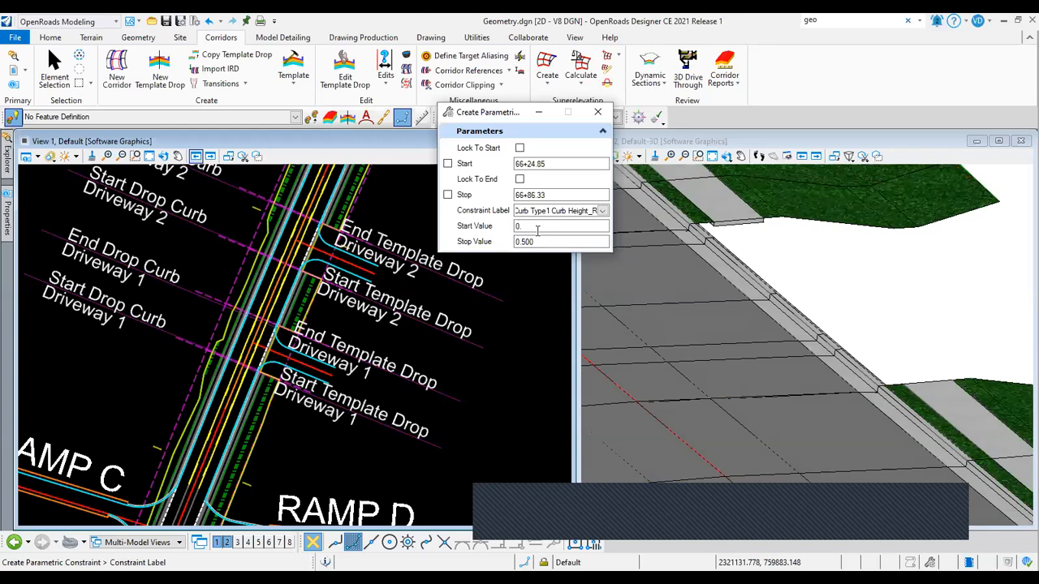
text(083)
key(Tab)
text(0)
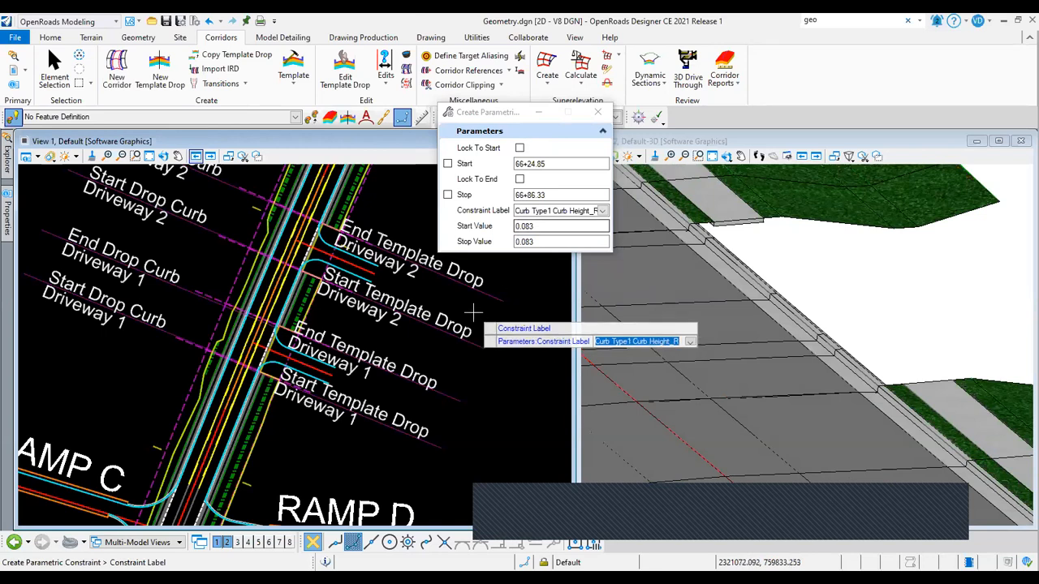
key(Return)
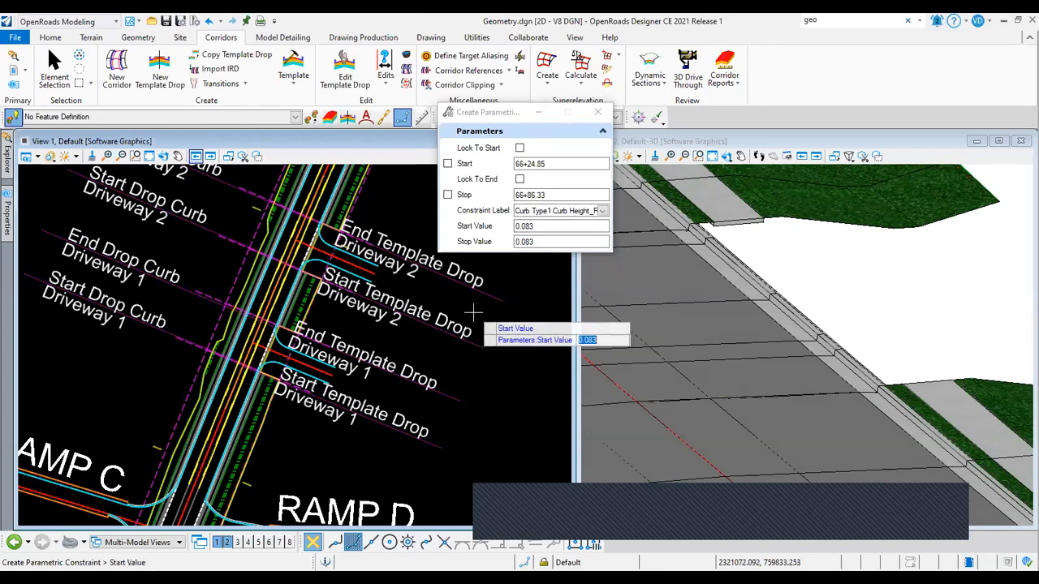
key(Return)
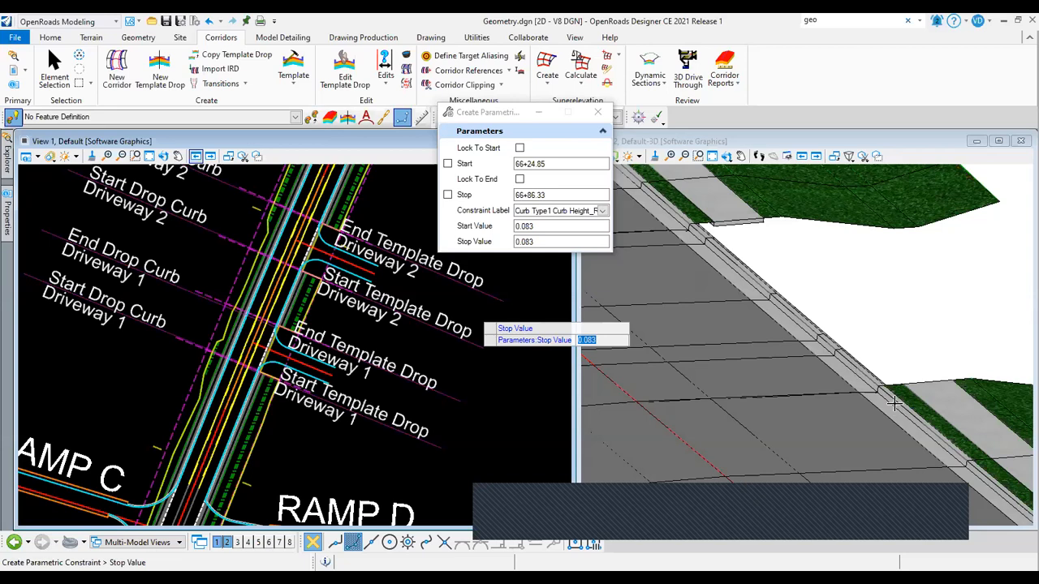
click(801, 341)
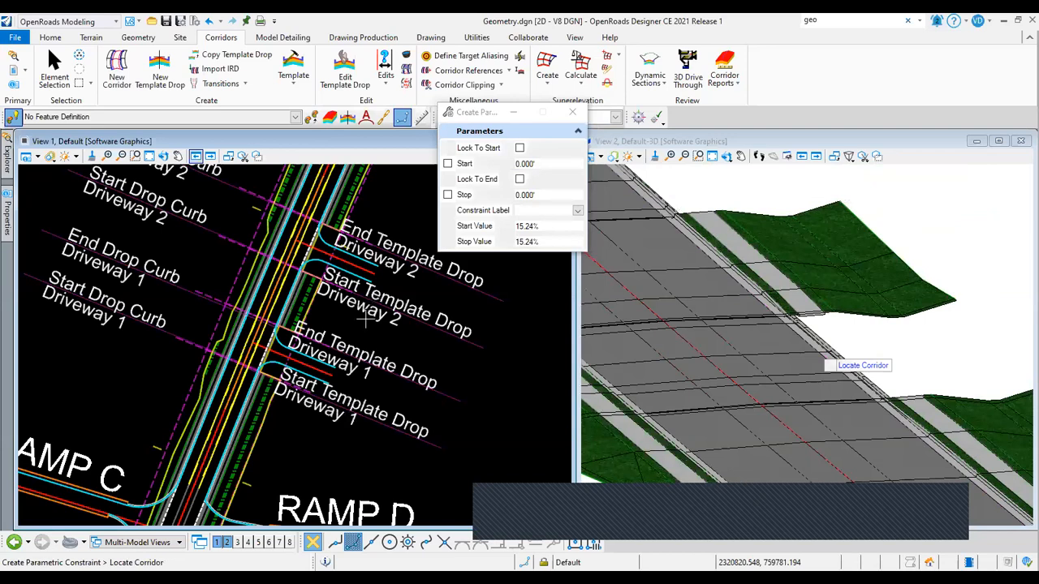
Examine the right turn lane area between Ramp B and Forest Ct and review the available horizontal offset and taper commands.
scroll(365, 322, down, 3)
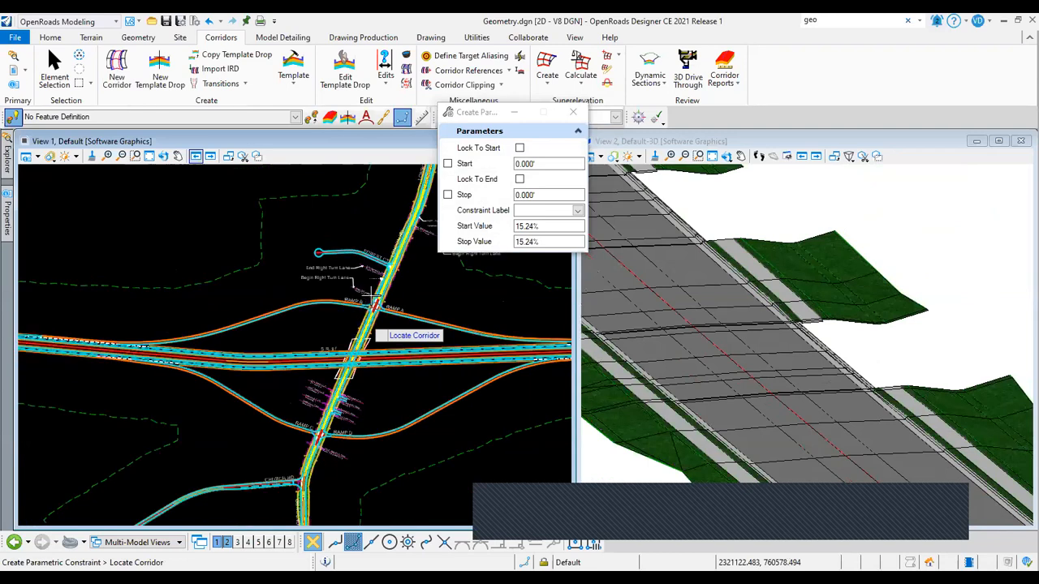
scroll(375, 302, up, 3)
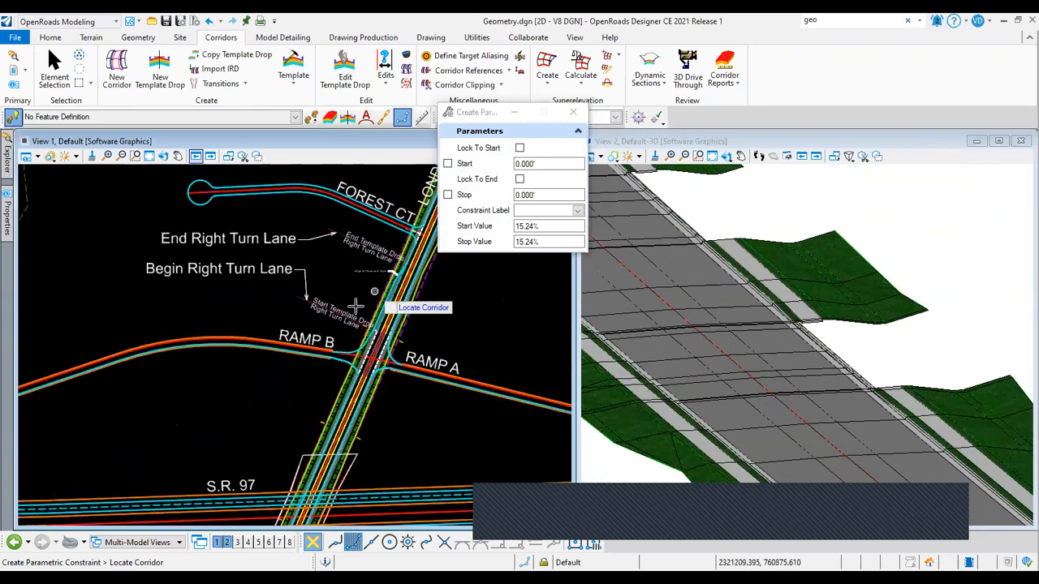
scroll(775, 306, down, 5)
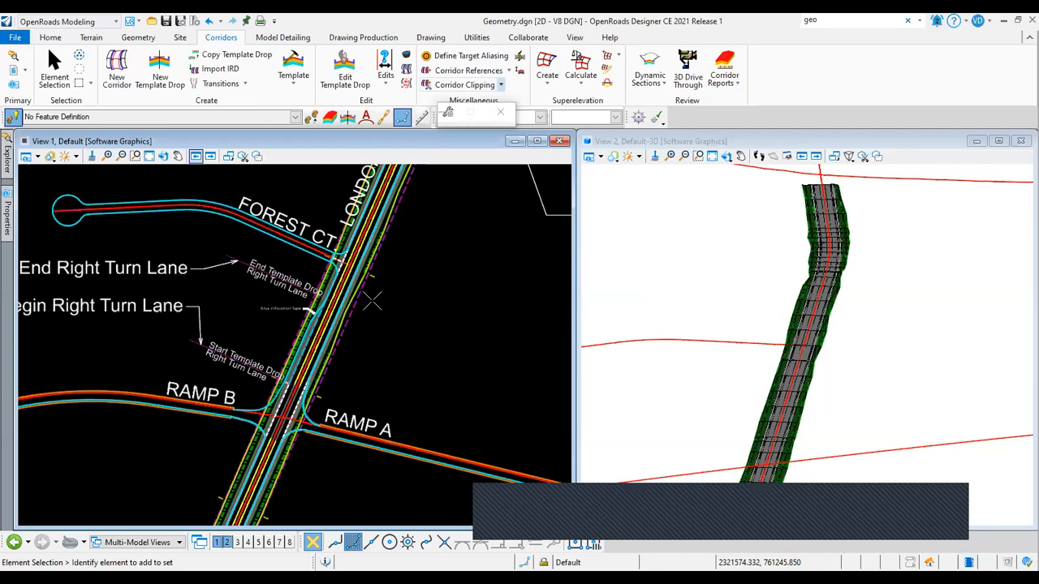
scroll(308, 309, up, 5)
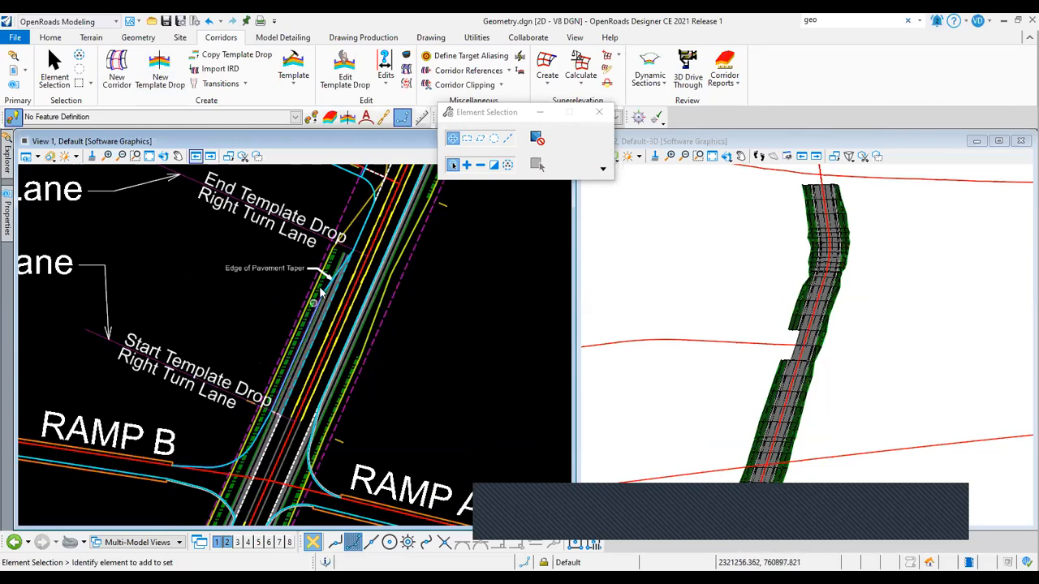
click(138, 37)
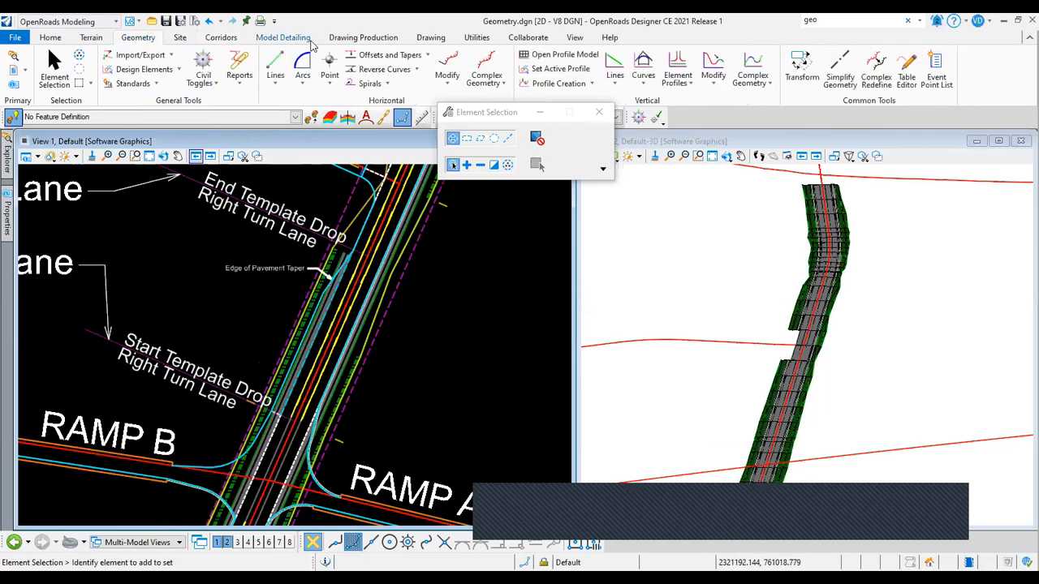
click(389, 55)
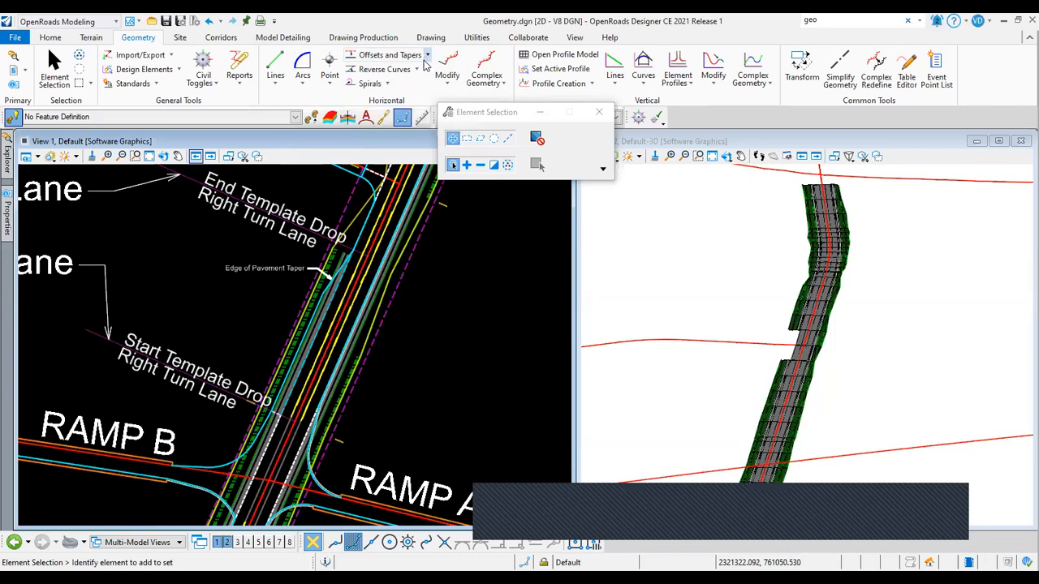
click(426, 62)
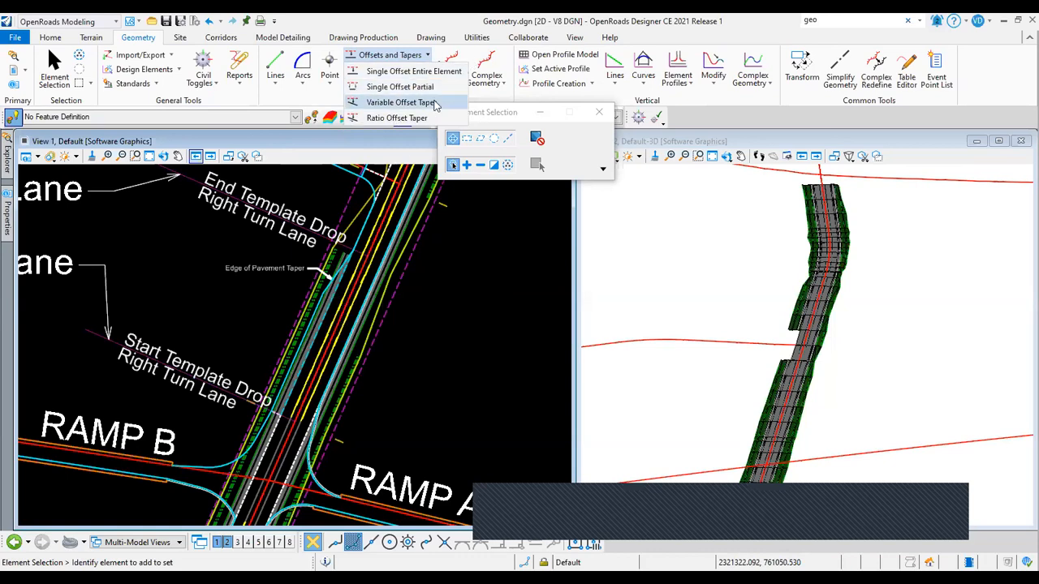
click(466, 214)
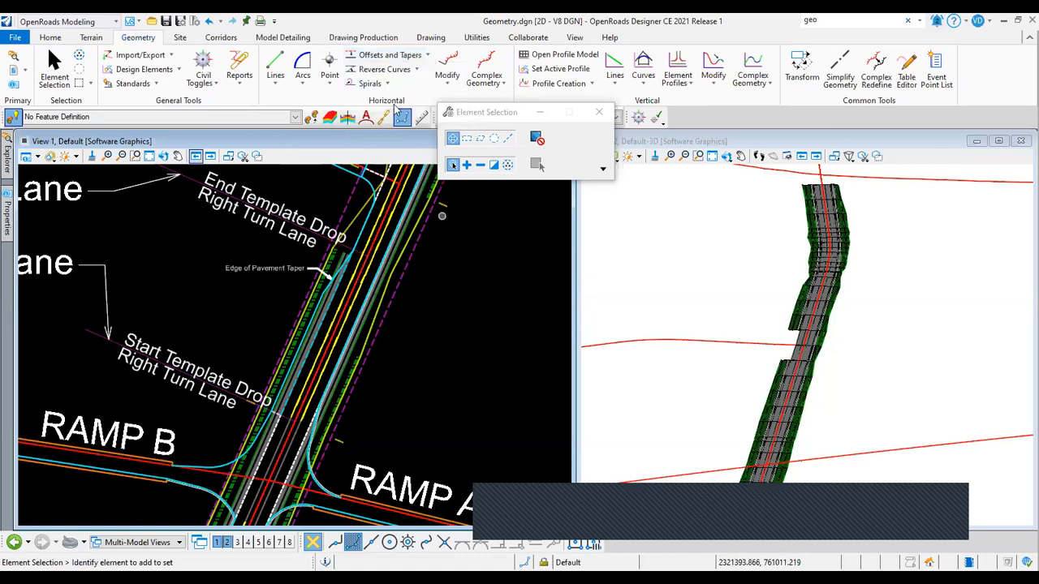
click(427, 55)
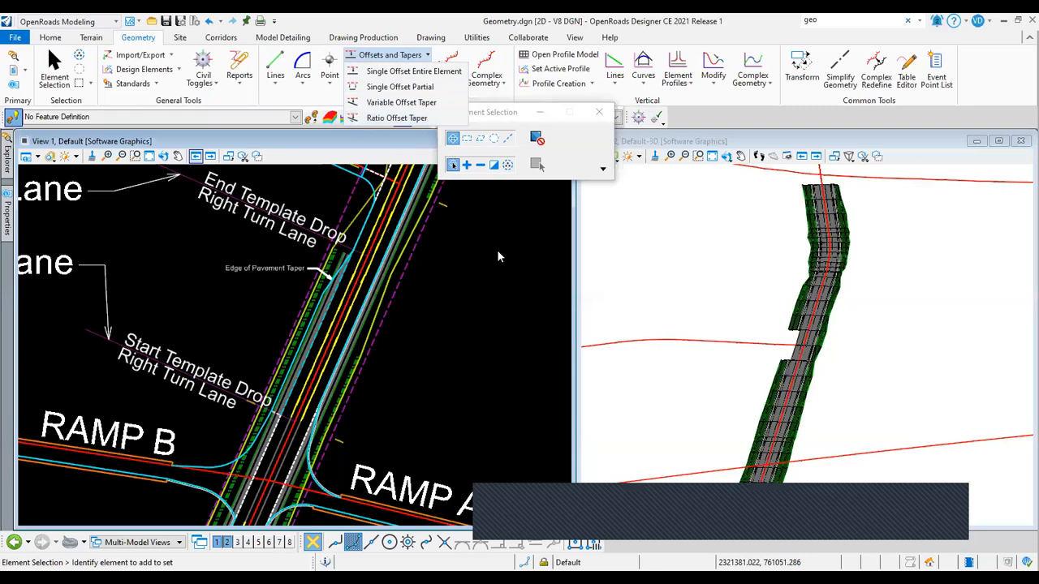
click(426, 56)
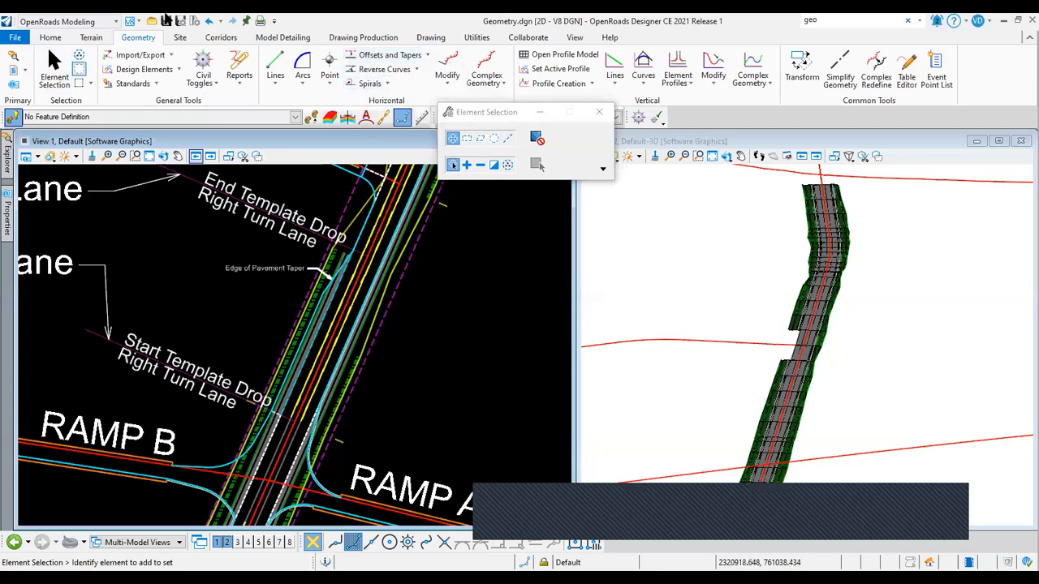
Examine the edge of pavement taper between the start and end template drop lines of the right turn lane.
scroll(285, 289, down, 2)
scroll(285, 289, up, 3)
scroll(267, 272, down, 1)
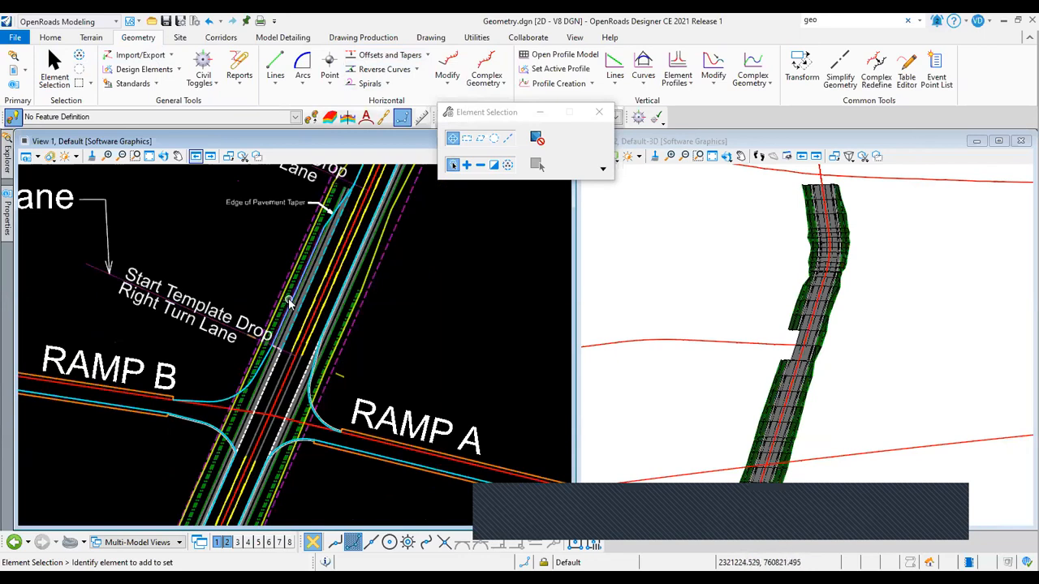
scroll(288, 302, up, 1)
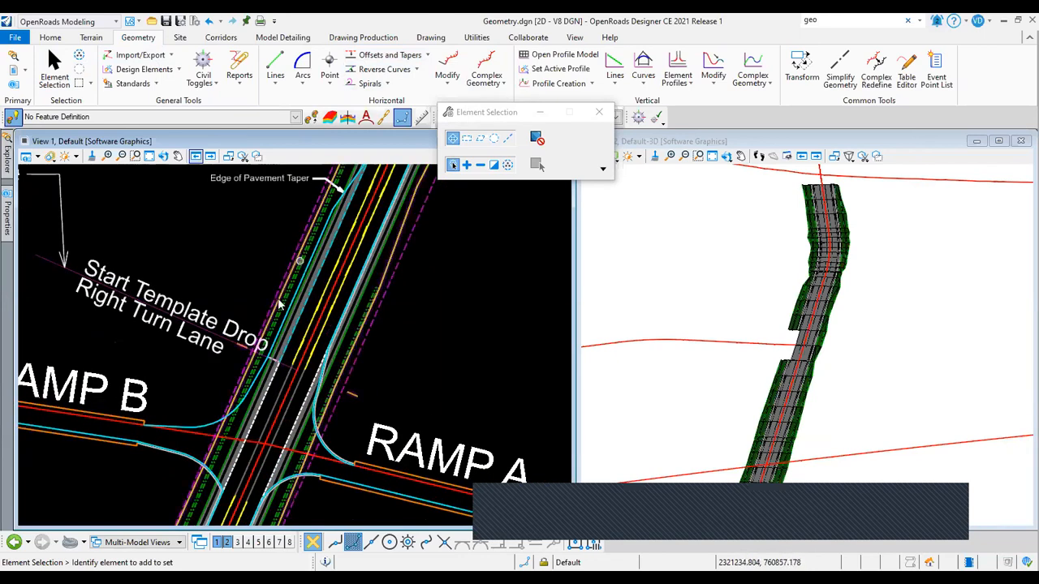
scroll(278, 304, down, 1)
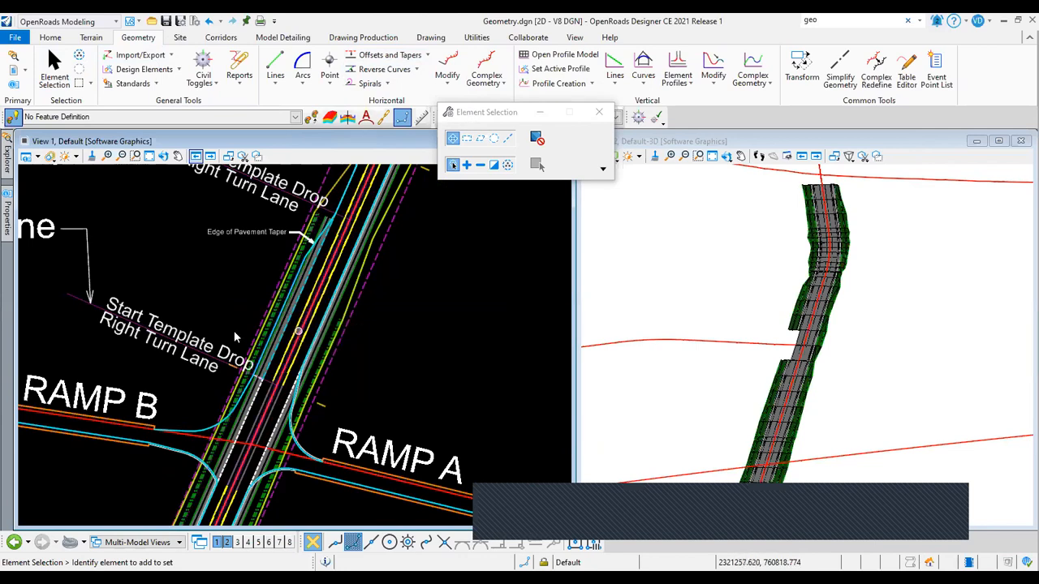
scroll(445, 325, down, 1)
middle_drag(451, 319, 376, 355)
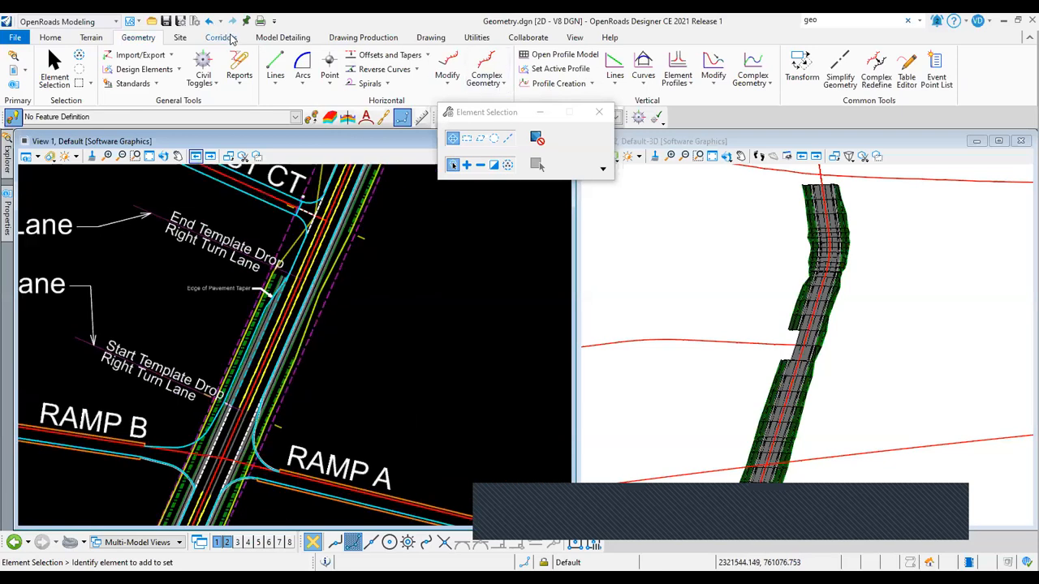
Try to add the left edge of pavement along the right turn lane as a London Rd corridor reference.
click(231, 38)
click(510, 73)
click(502, 88)
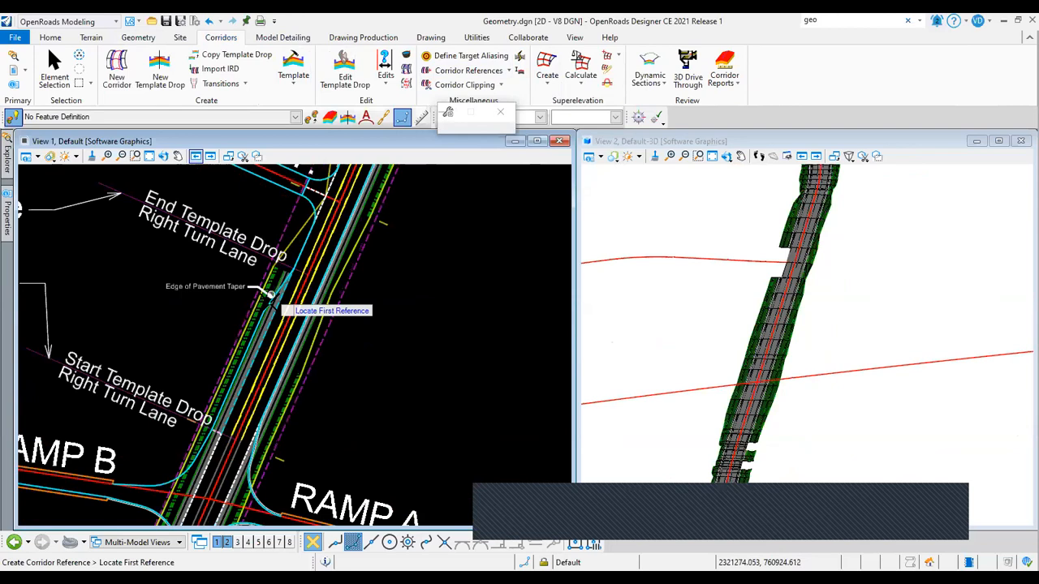
click(256, 320)
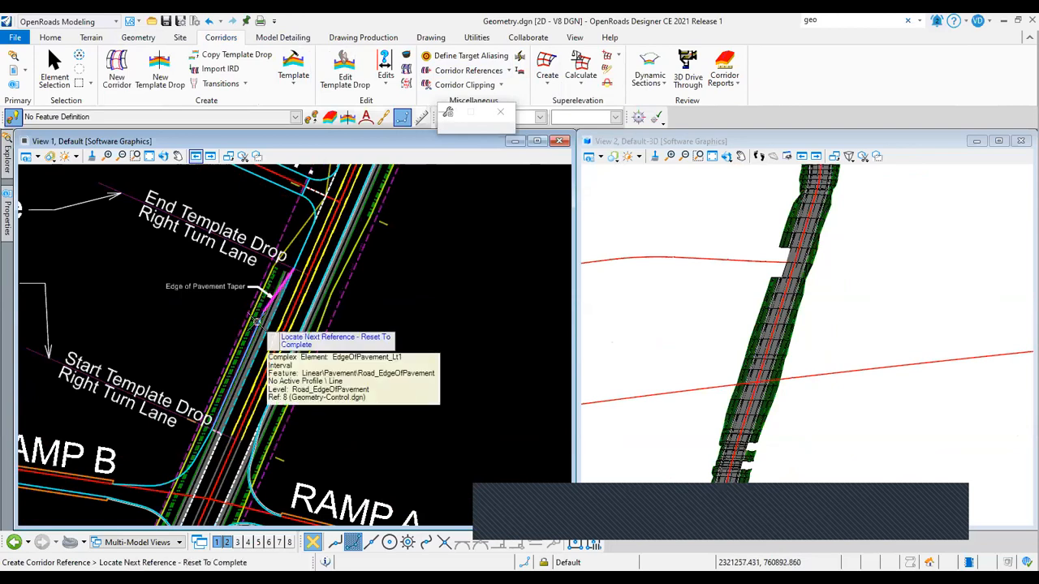
scroll(352, 311, down, 1)
right_click(352, 311)
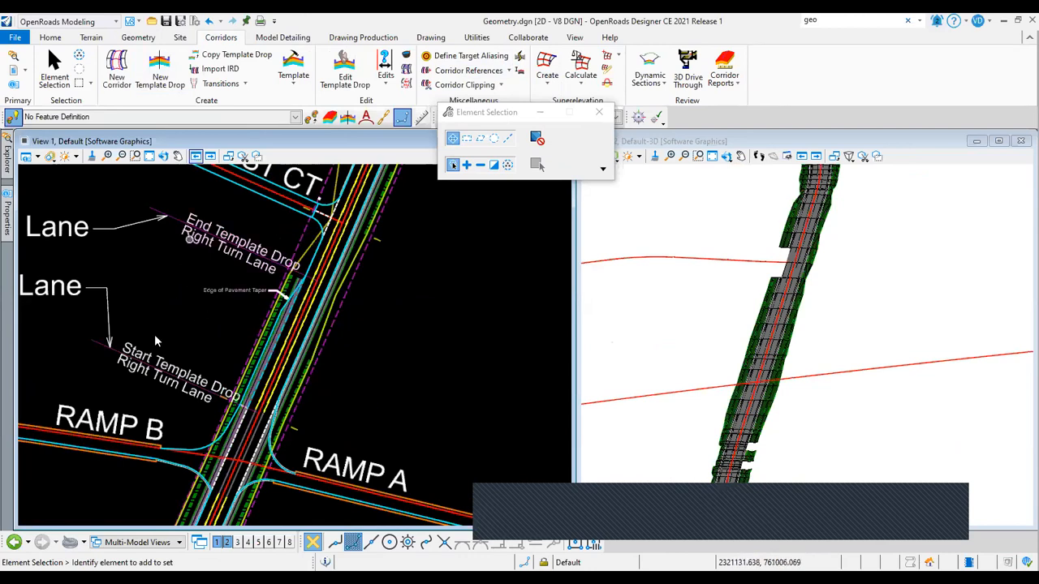
Create a template drop from 76+99.97 to 79+10.00 using 2 Lanes + Turn Lane + Aux Lane-LT-Urban and a drop interval of 20.000.
click(173, 87)
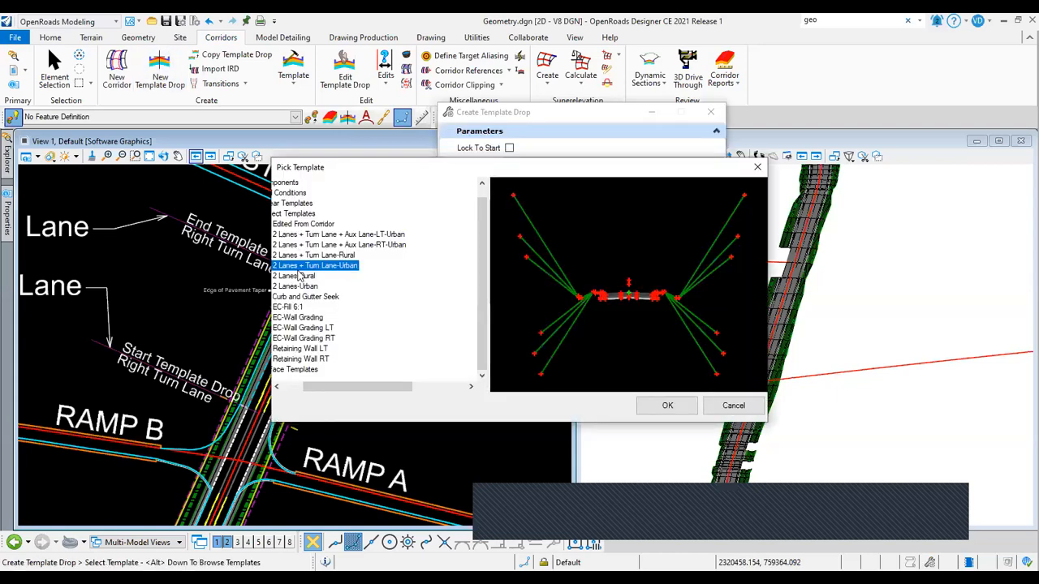
click(347, 234)
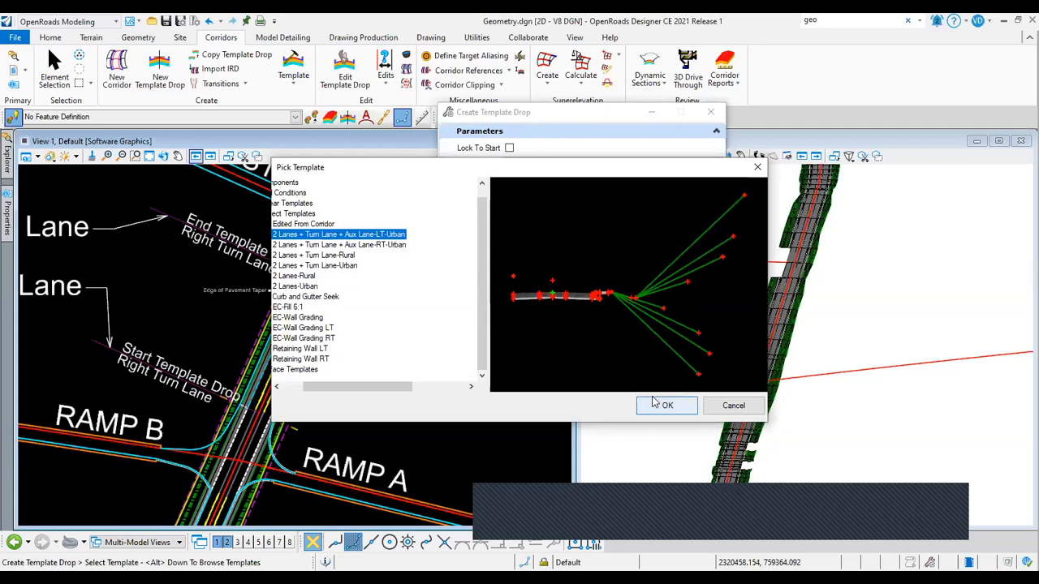
click(649, 408)
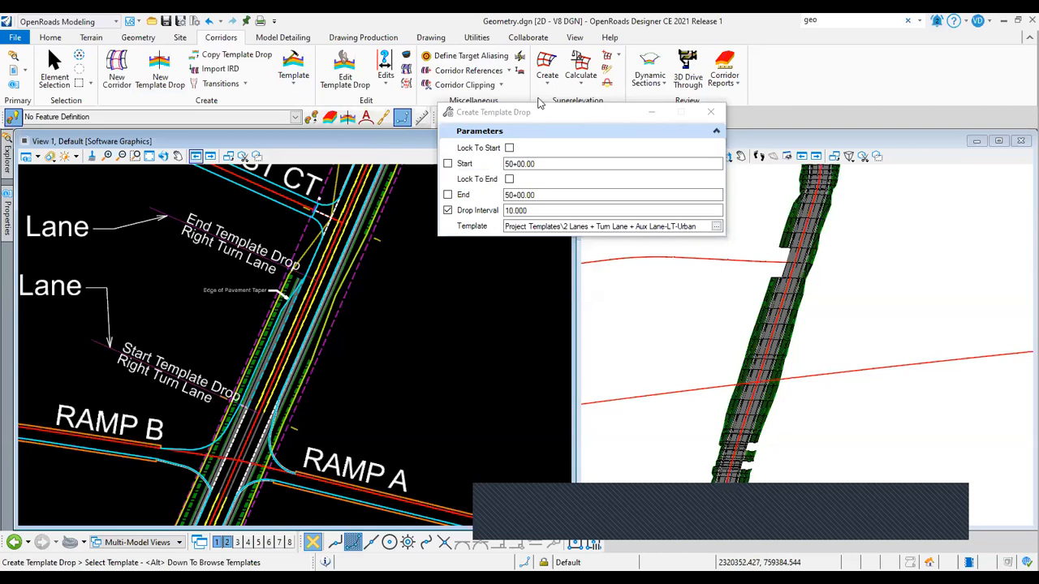
drag(576, 112, 619, 102)
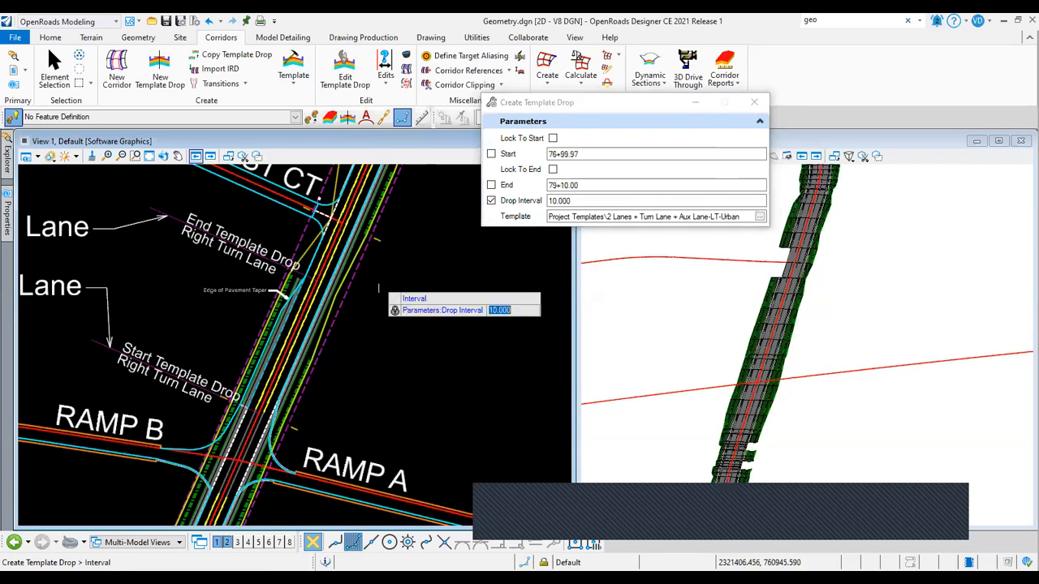
text(20.000)
click(419, 328)
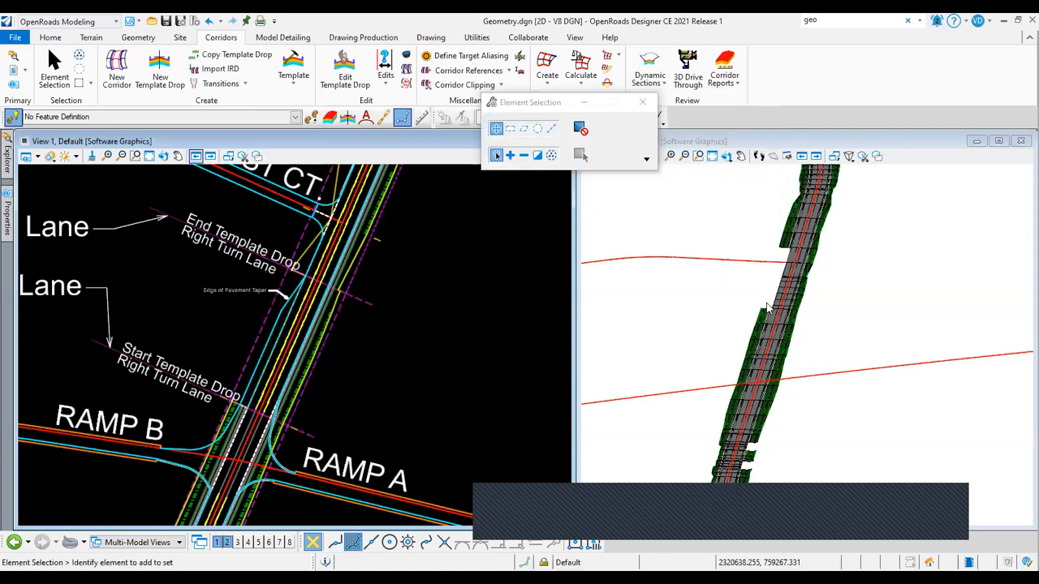
scroll(767, 308, up, 2)
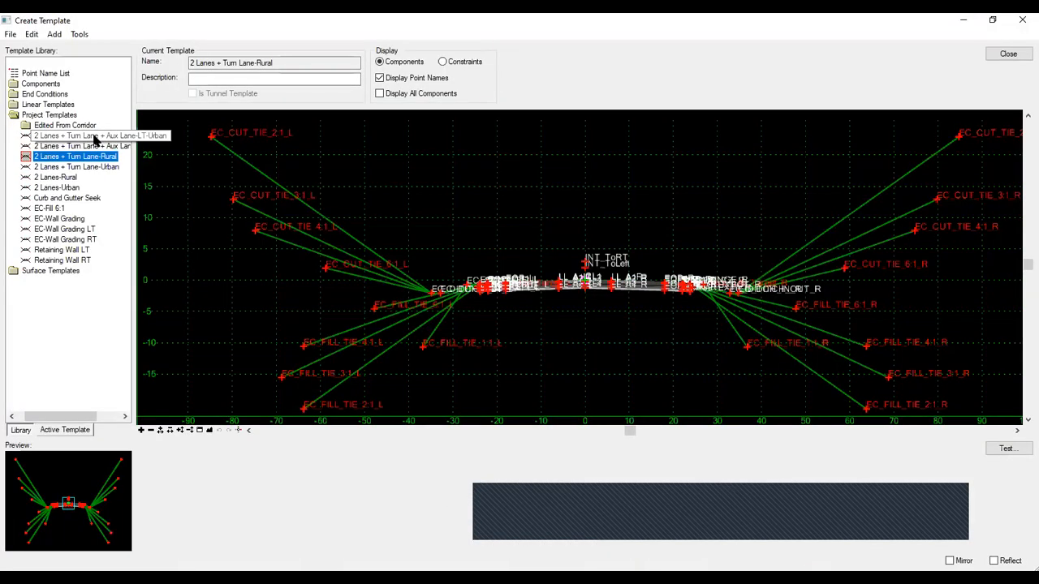
Open the 2 Lanes + Turn Lane + Aux Lane-LT-Urban template with point names hidden and make CP_EOP_L the template origin.
click(95, 136)
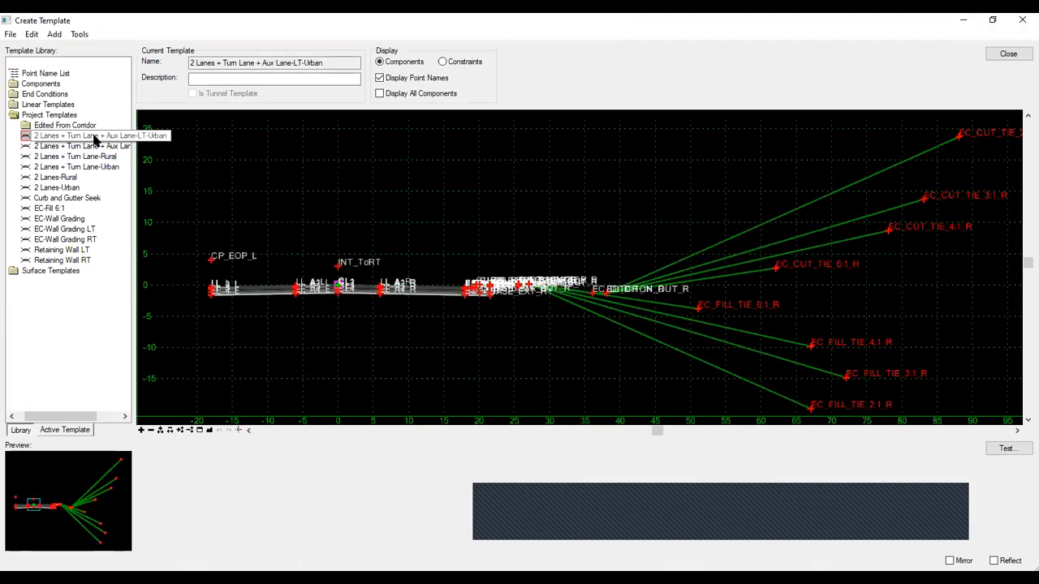
middle_drag(376, 279, 524, 275)
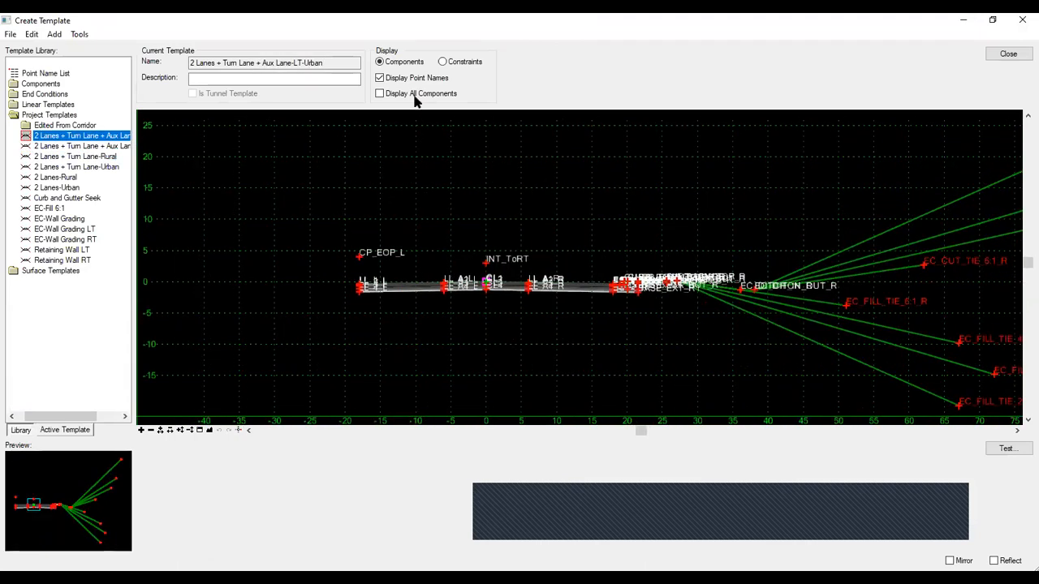
click(382, 78)
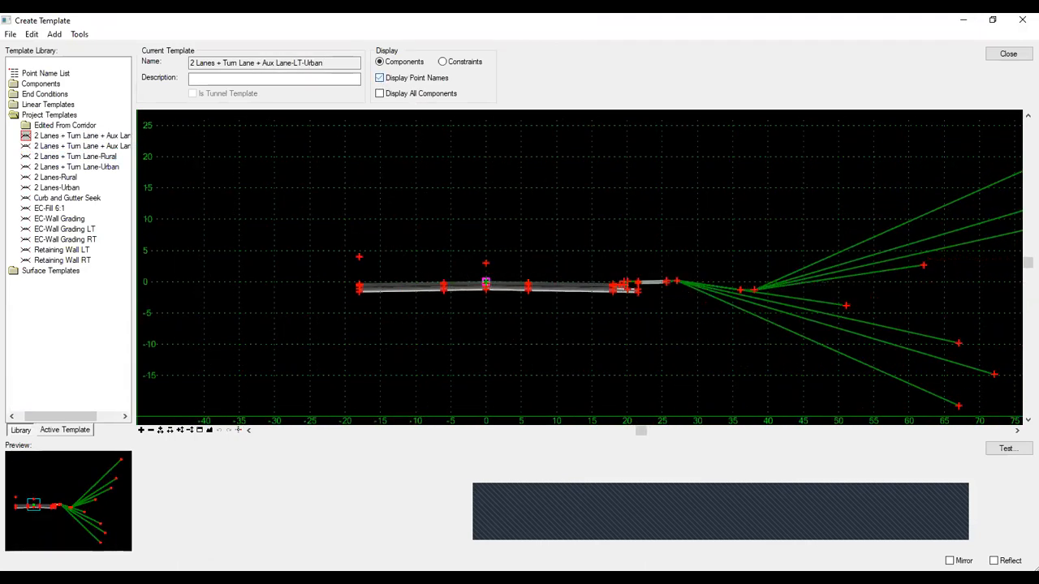
right_click(359, 258)
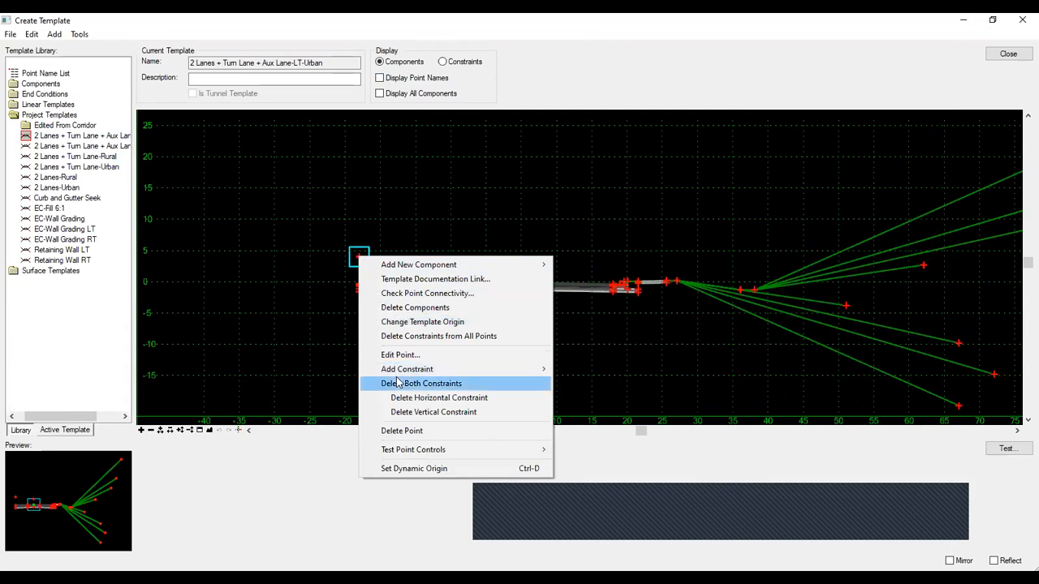
click(410, 322)
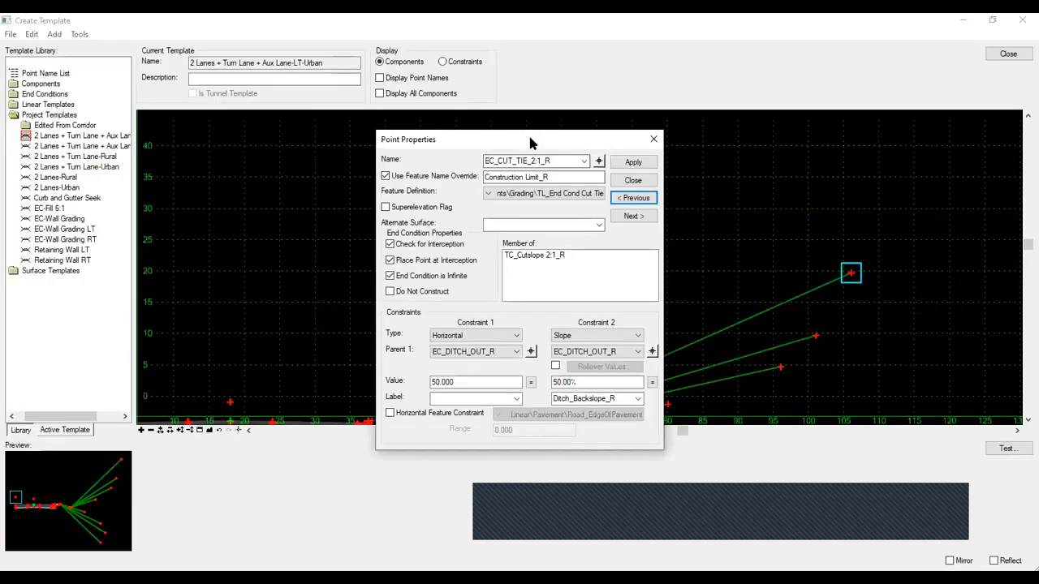
drag(530, 138, 515, 96)
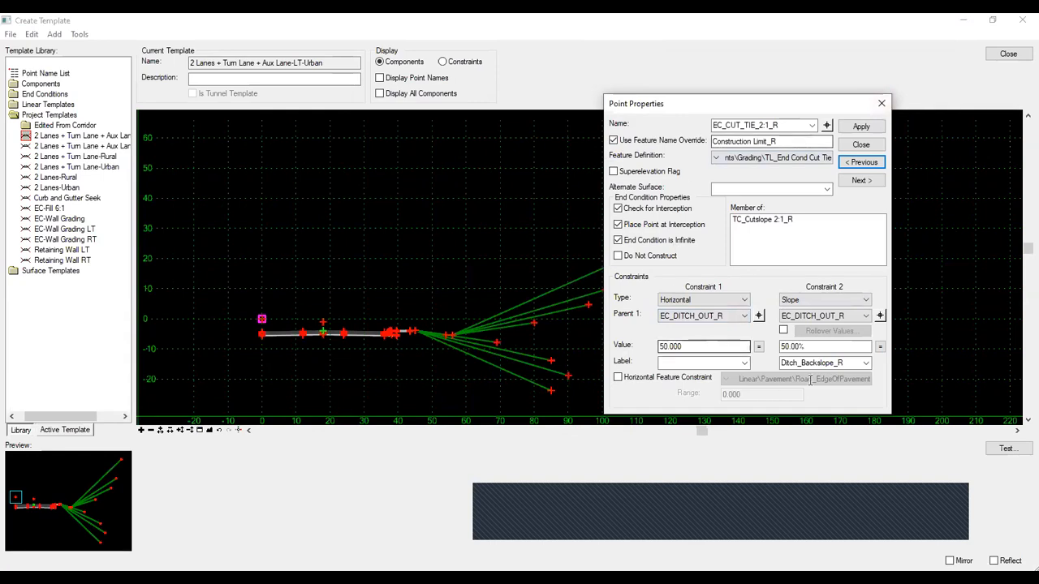
click(881, 106)
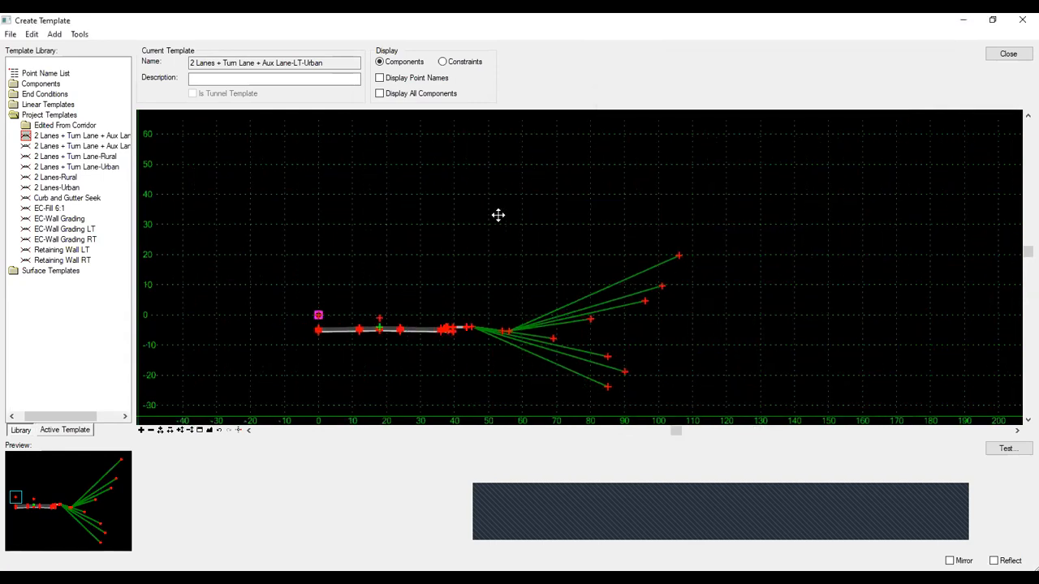
Test the horizontal point control of CP_EOP_L across the template's left side and close the template editor.
scroll(417, 274, up, 3)
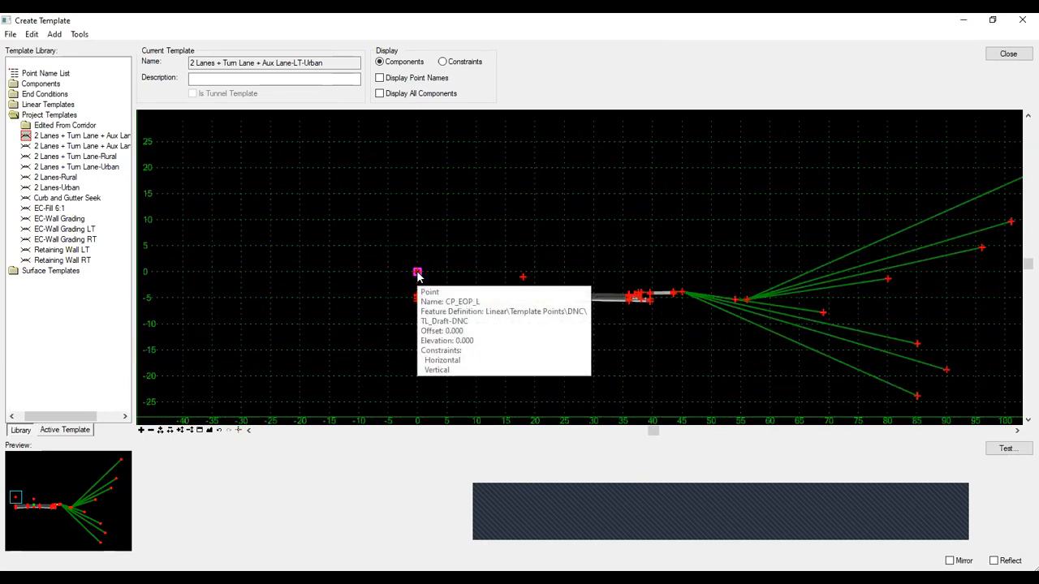
right_click(417, 274)
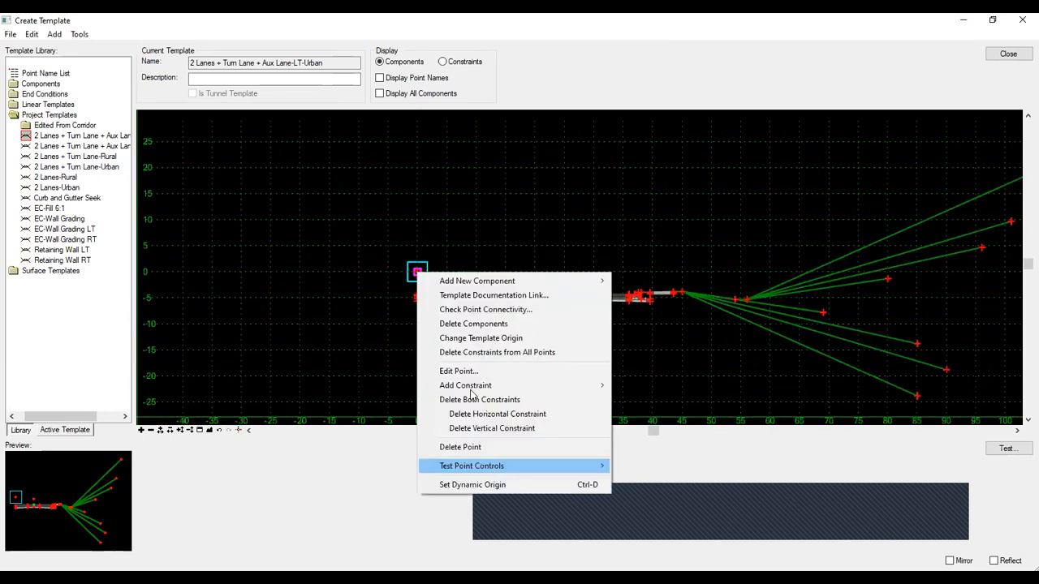
mouse_move(475, 469)
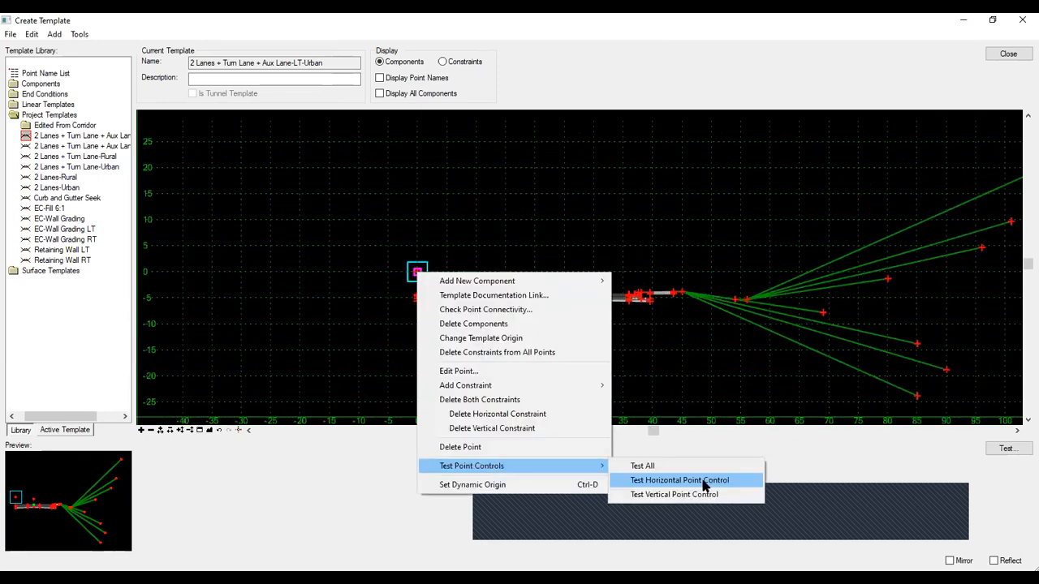
click(703, 481)
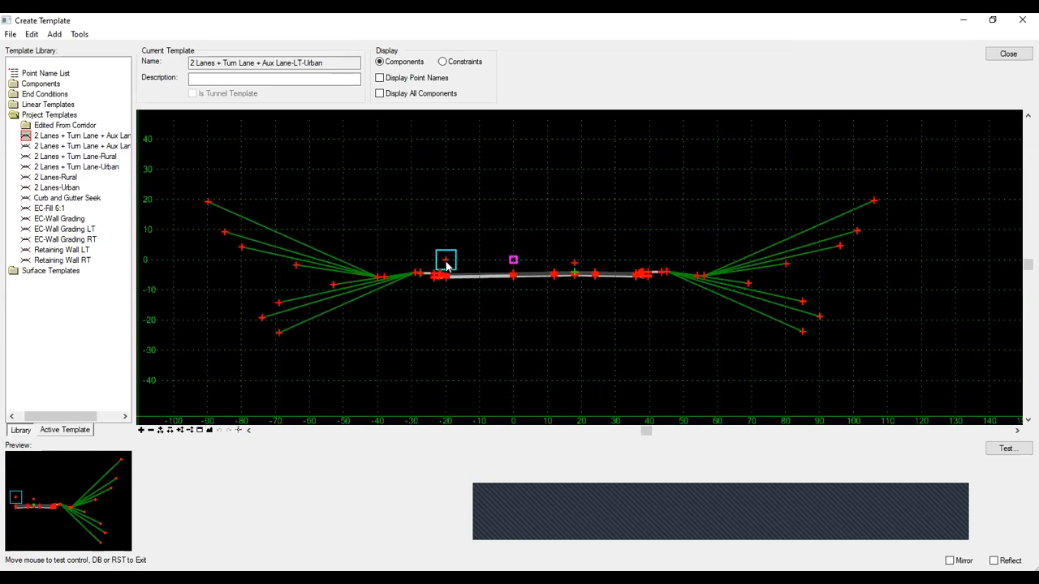
click(445, 262)
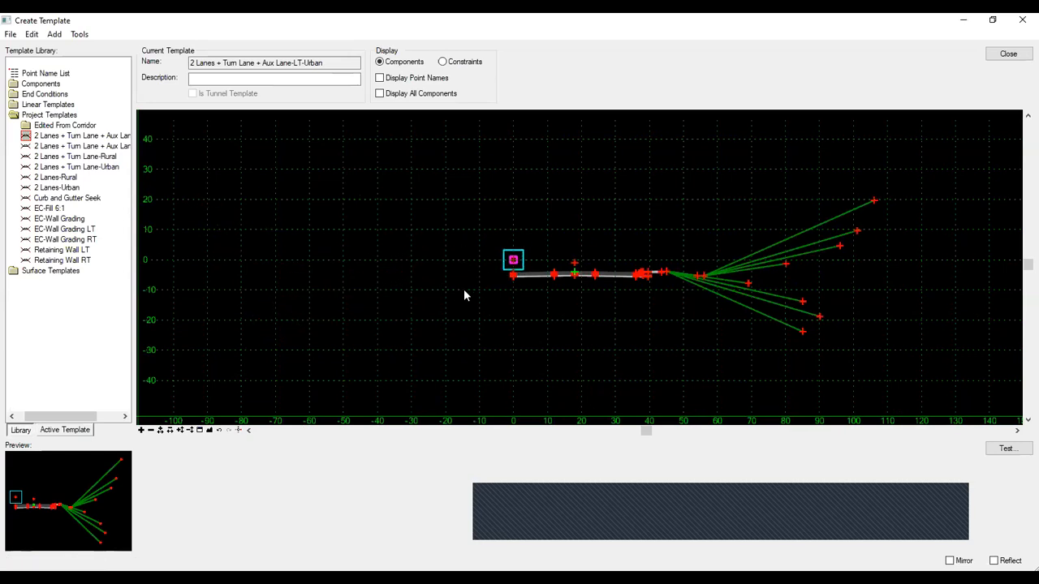
click(1005, 57)
click(572, 348)
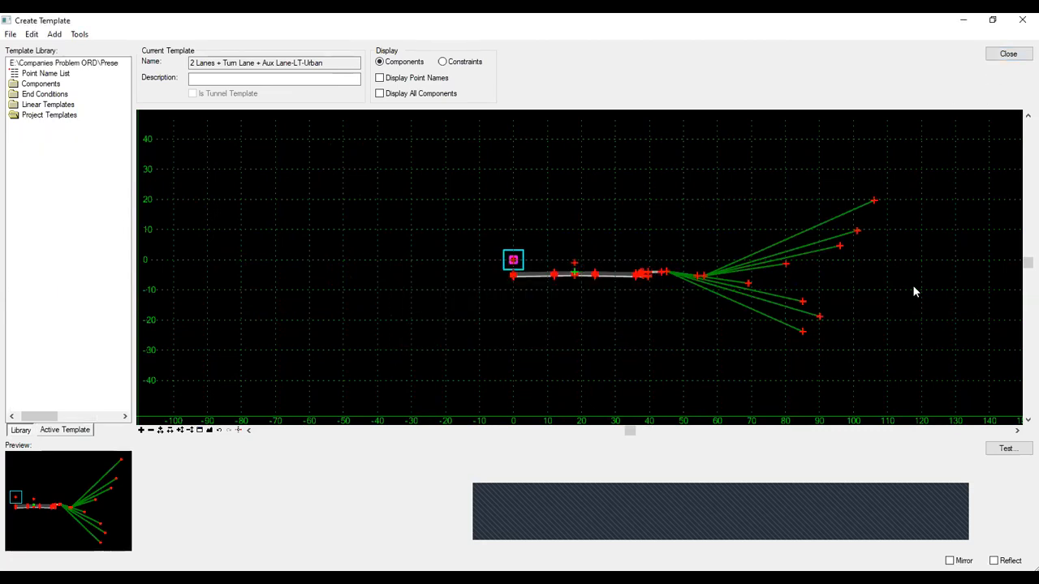
Add the left edge of pavement between the right turn lane's template drop lines near Ramp B as a corridor reference.
scroll(367, 396, down, 1)
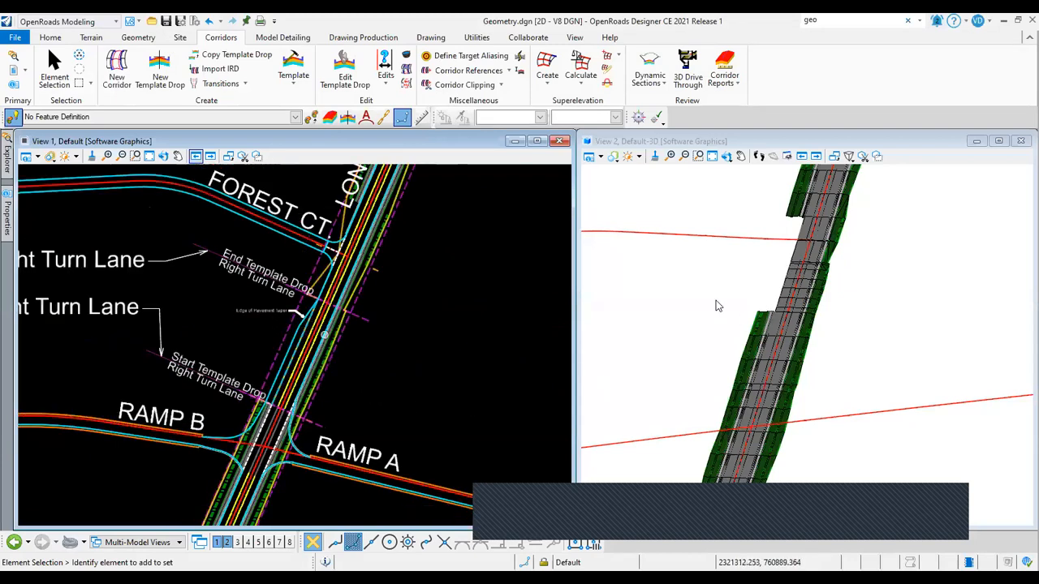
middle_drag(430, 362, 445, 348)
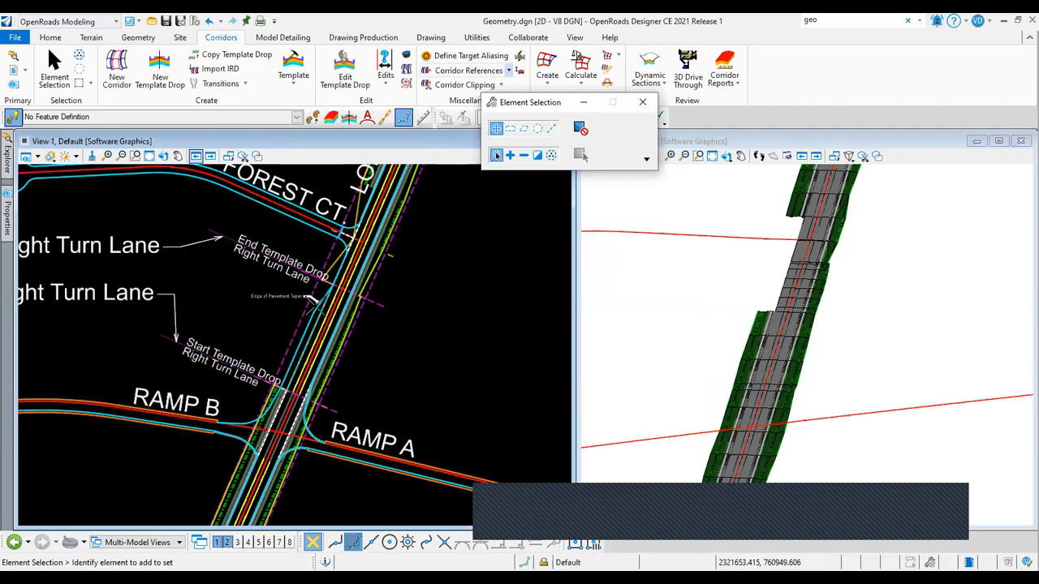
click(309, 333)
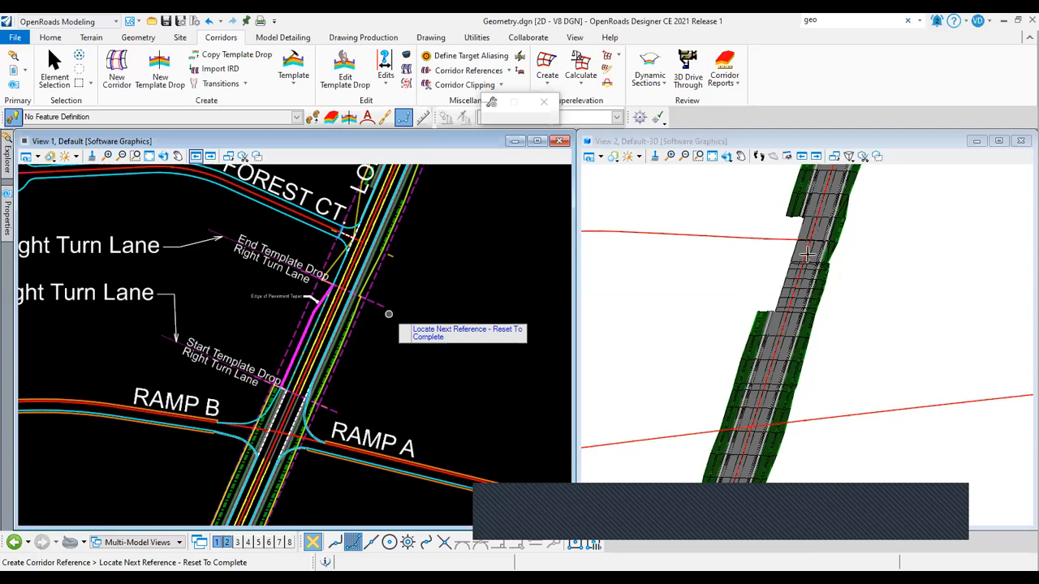
Inspect the turn lane's curb and pavement taper in 3D and find the next right turn lane's start beyond Forest Ct.
click(727, 157)
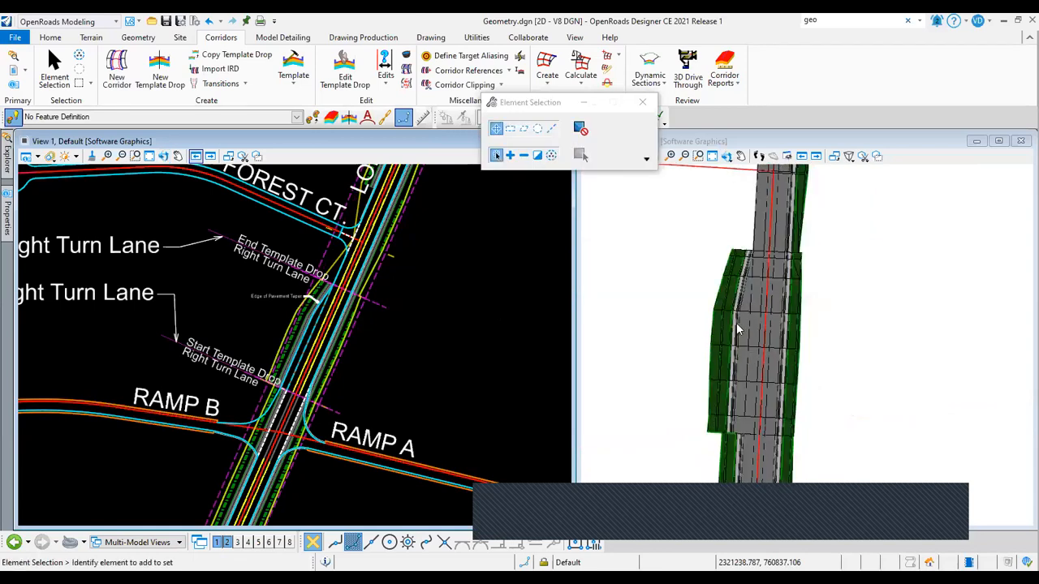
scroll(736, 323, up, 1)
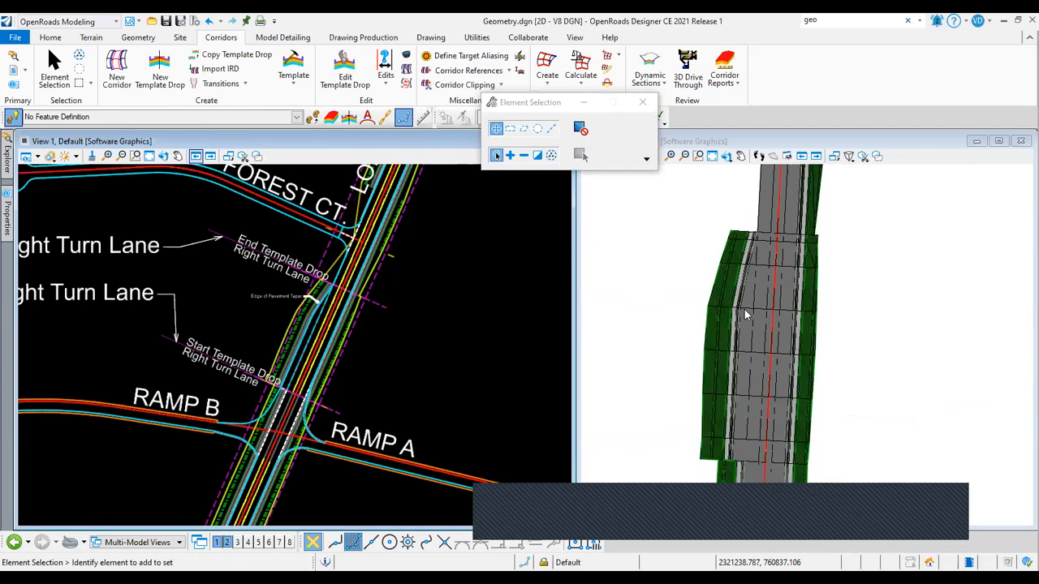
scroll(738, 313, up, 1)
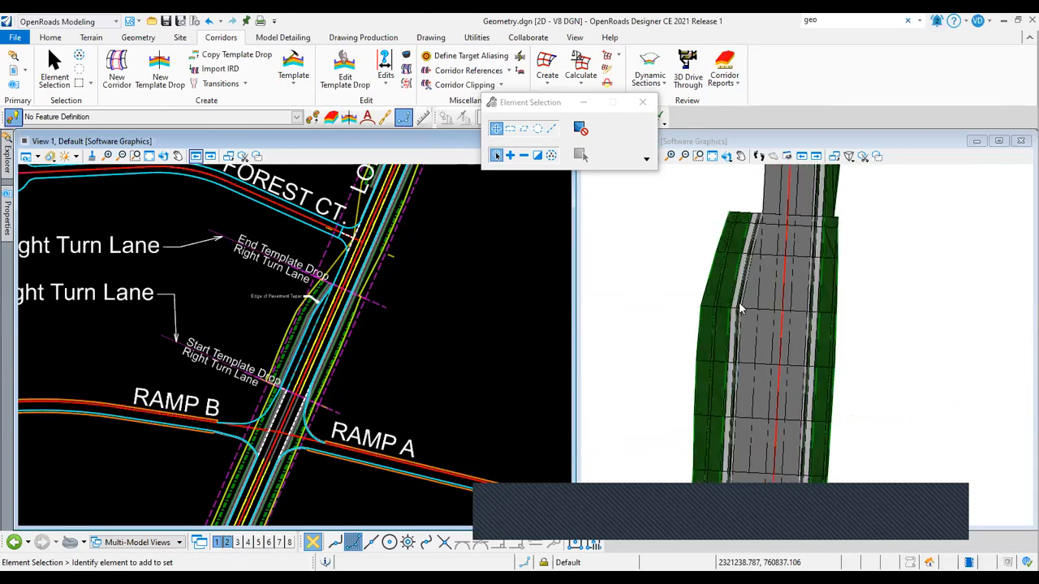
middle_drag(755, 282, 766, 241)
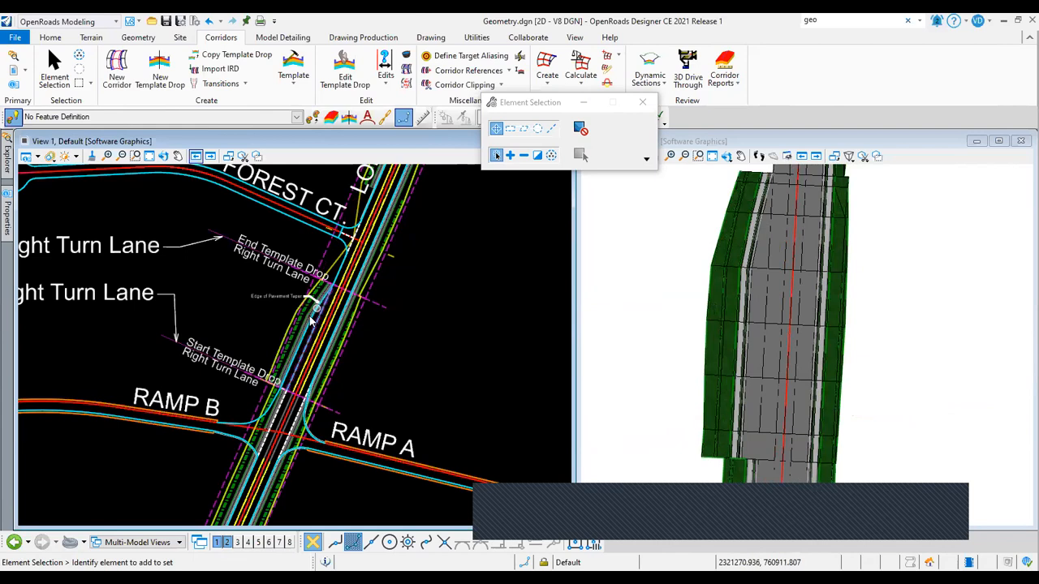
scroll(367, 378, down, 2)
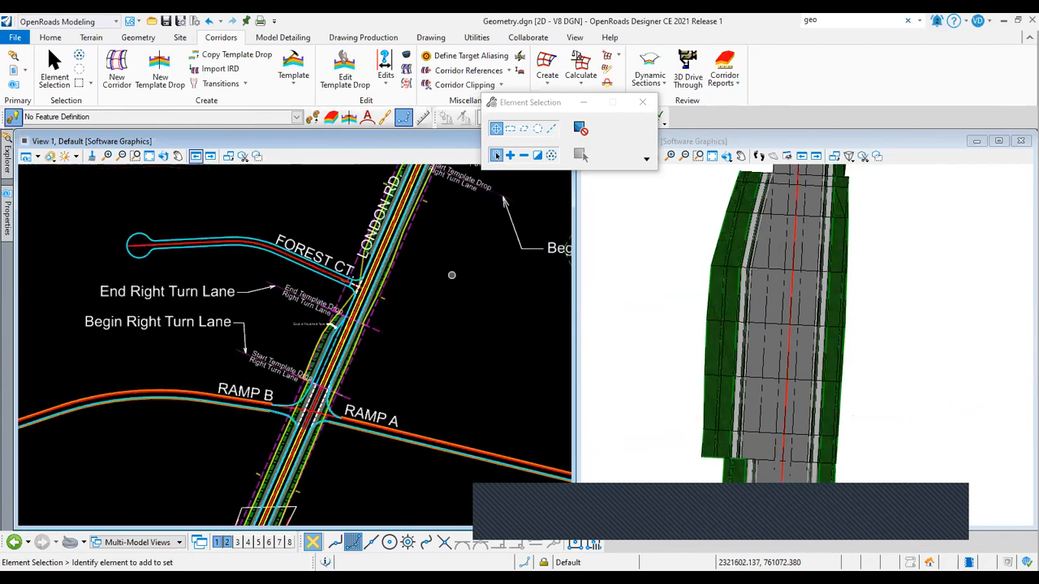
scroll(452, 275, up, 3)
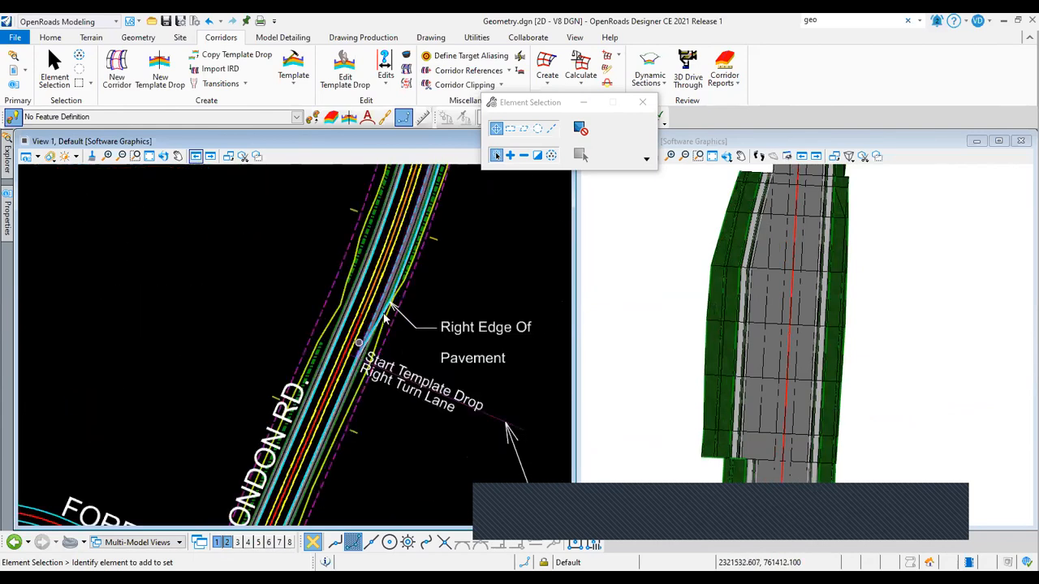
Start a dynamic cross section view for the London Rd corridor and open View 7 to hold it.
scroll(452, 186, down, 1)
scroll(438, 341, down, 4)
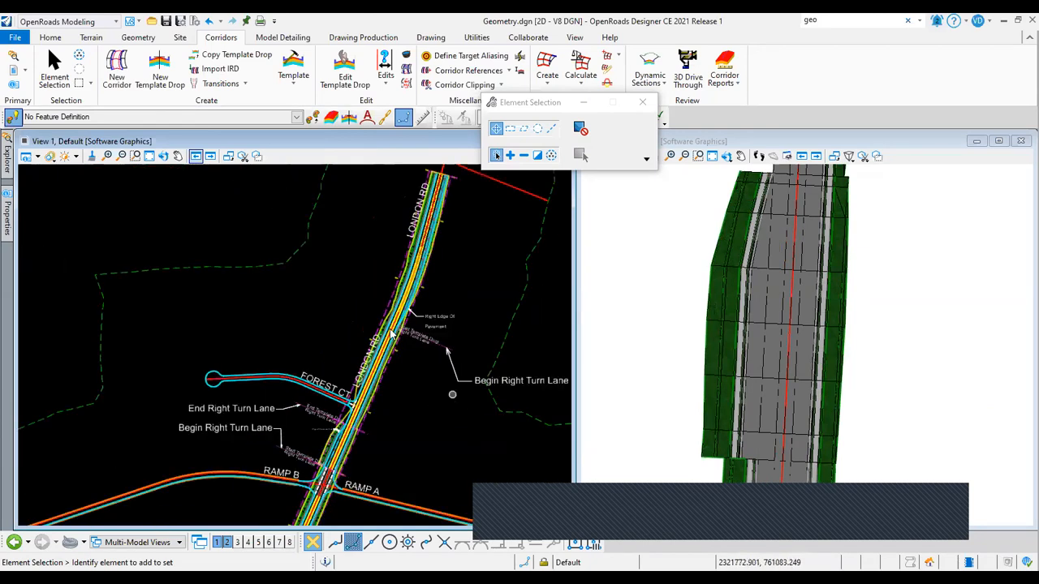
scroll(383, 394, down, 3)
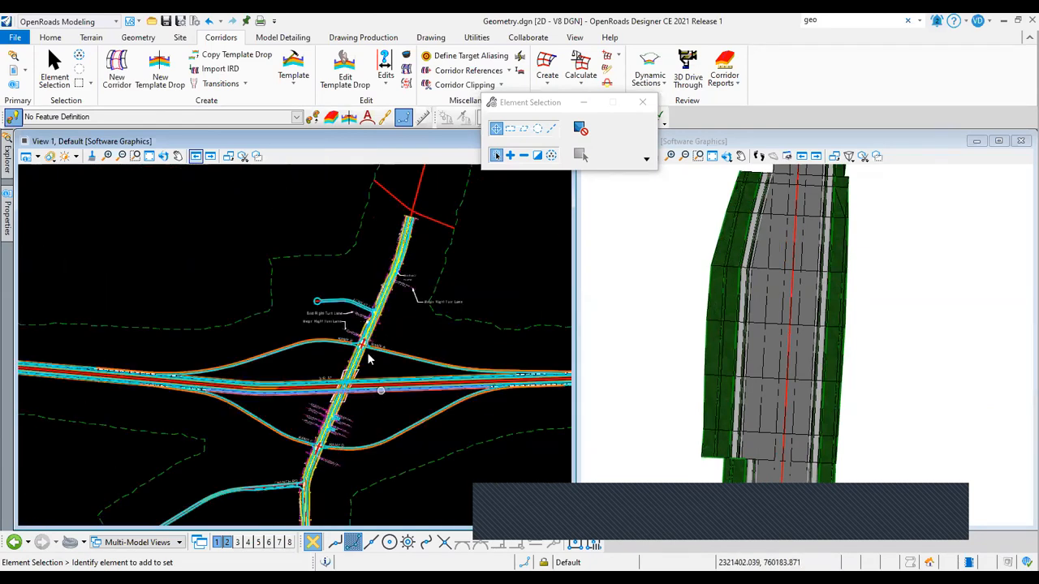
middle_drag(381, 390, 379, 343)
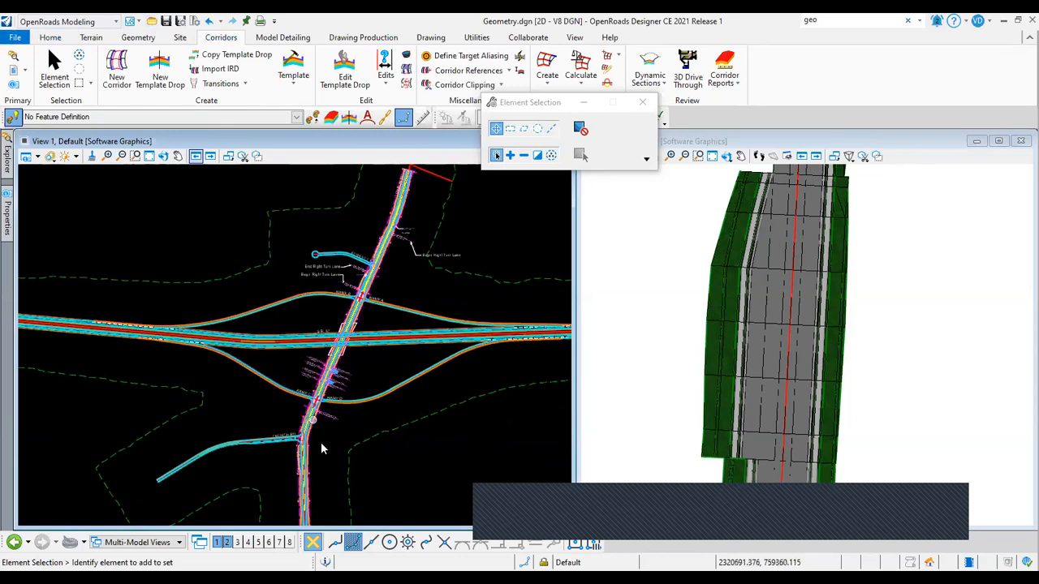
middle_drag(319, 456, 319, 355)
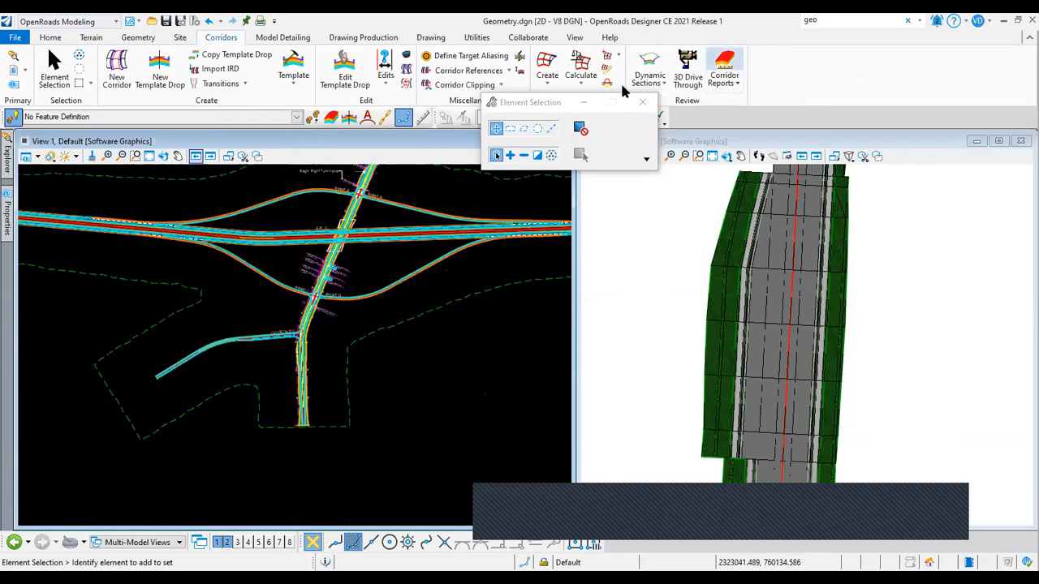
drag(533, 105, 841, 41)
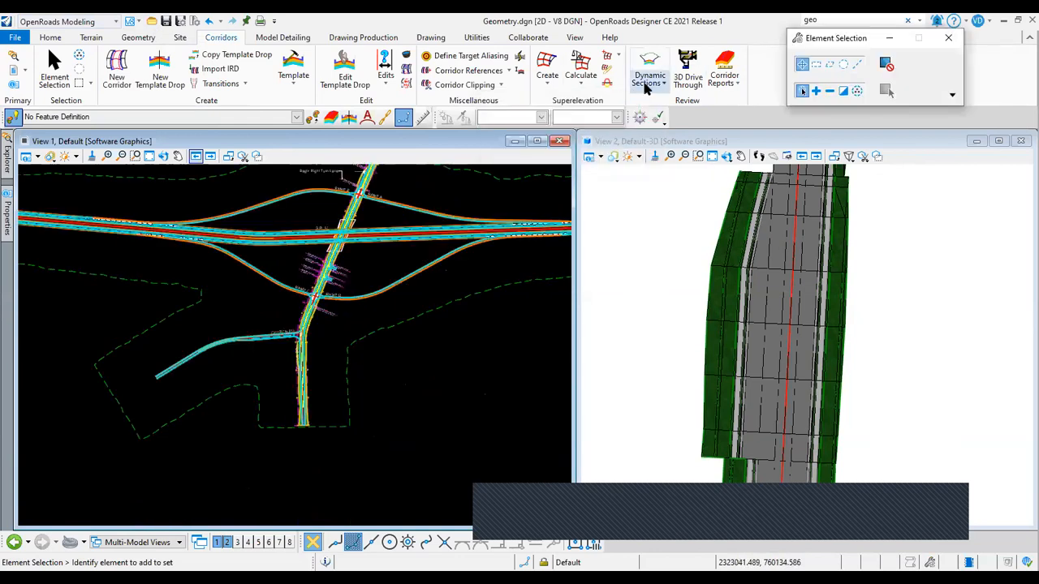
click(647, 88)
click(764, 81)
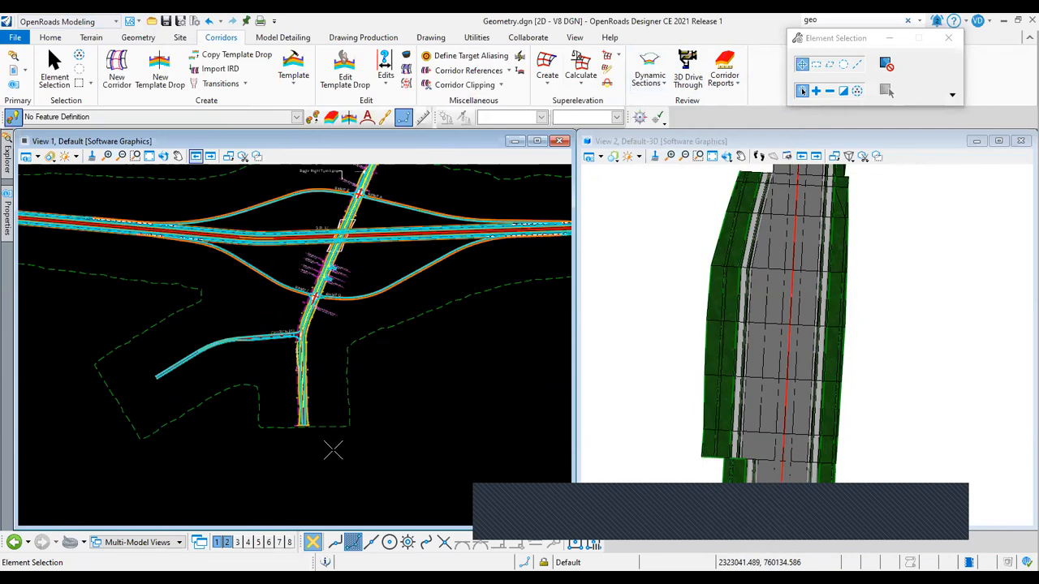
click(278, 542)
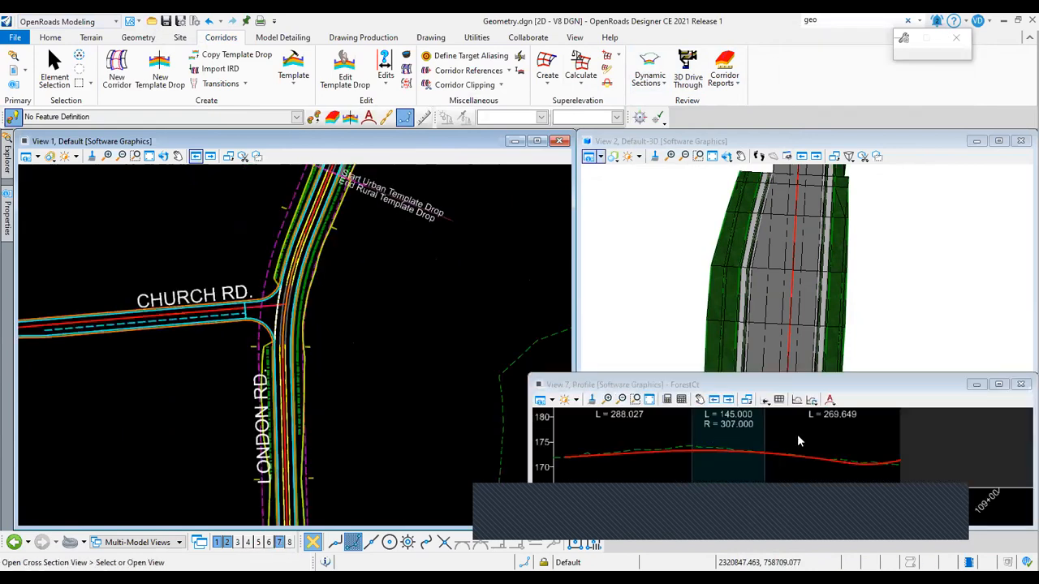
Display the London Rd corridor's dynamic cross sections in View 7 and move that view clear of the screen's lower edge.
click(654, 87)
click(675, 104)
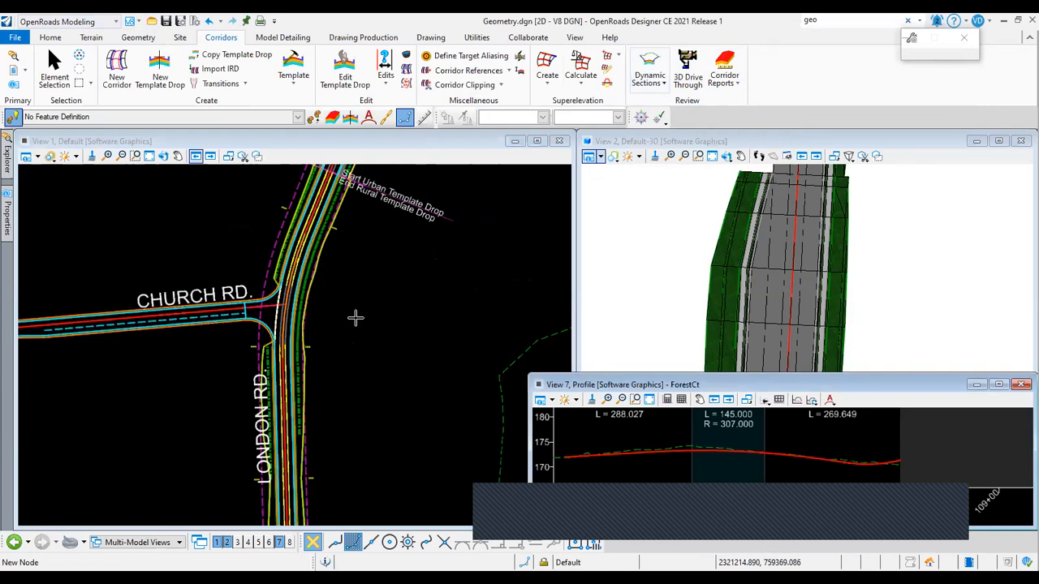
click(623, 425)
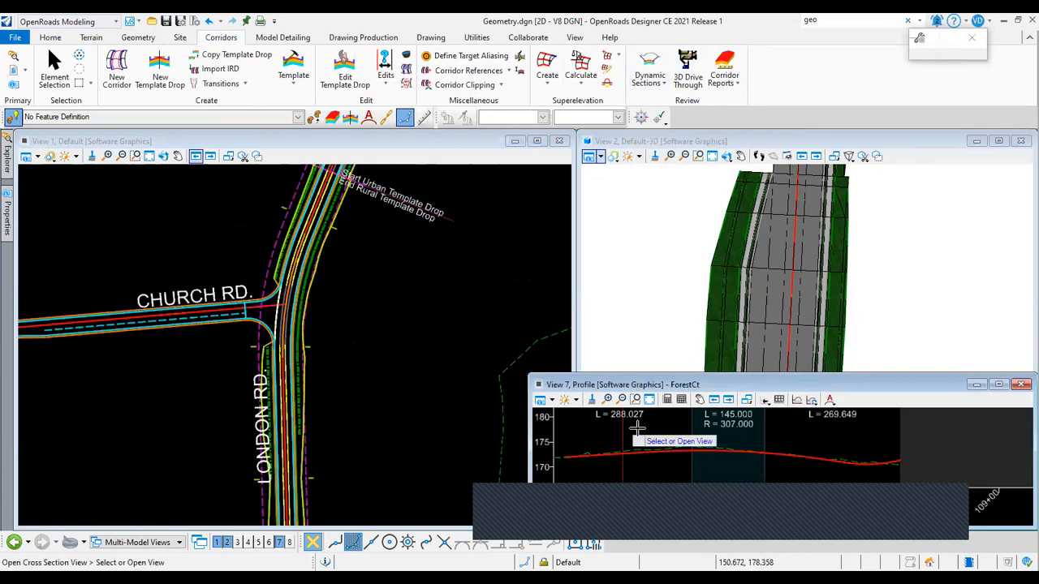
click(798, 431)
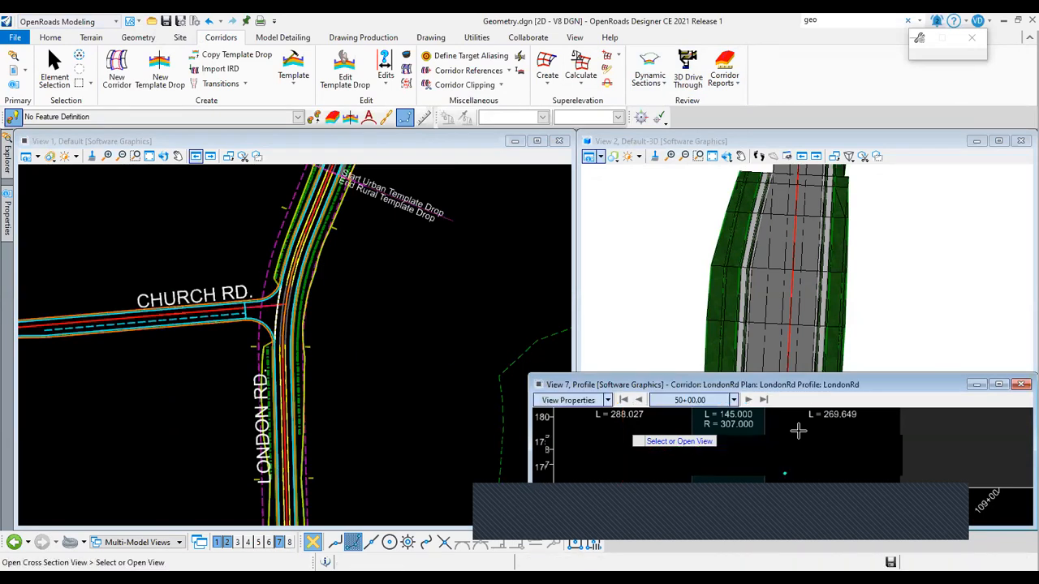
drag(776, 375, 800, 236)
scroll(773, 355, up, 4)
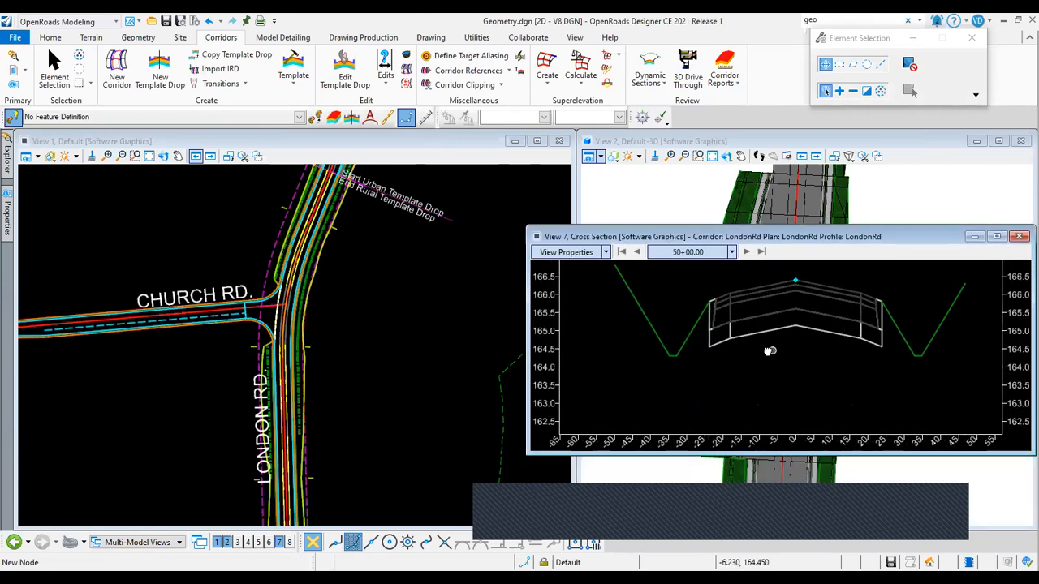
Advance the London Rd cross section to station 52+00.00 and set its vertical exaggeration to 5.
click(746, 251)
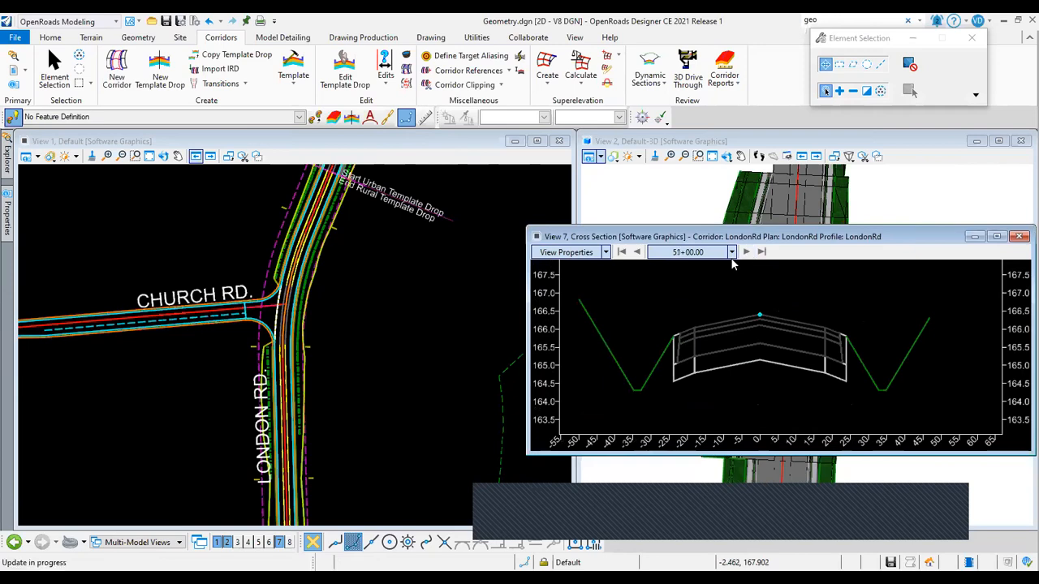
click(746, 251)
click(606, 252)
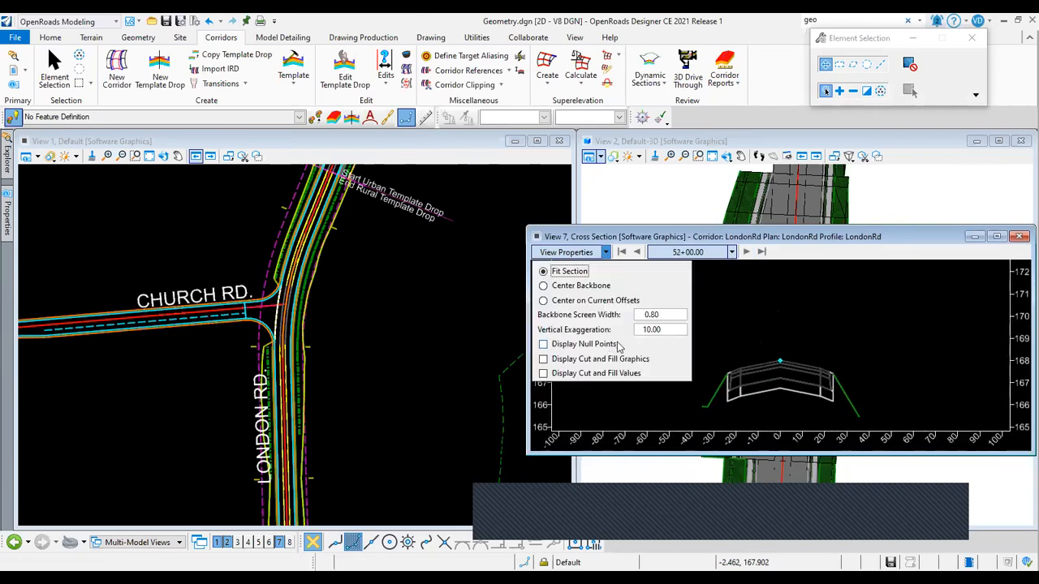
click(665, 331)
text(5)
key(Tab)
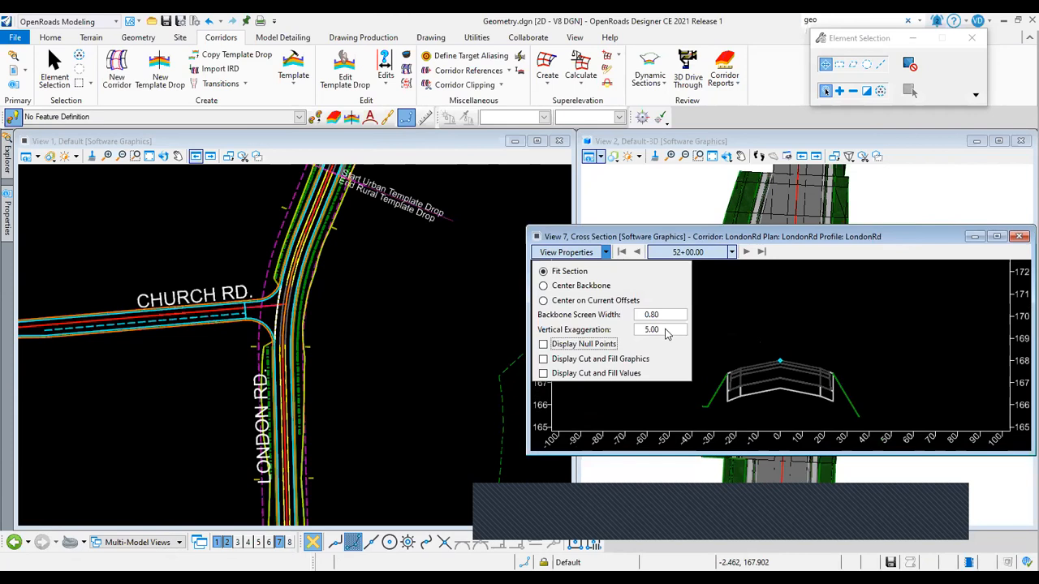
click(974, 382)
scroll(799, 347, down, 1)
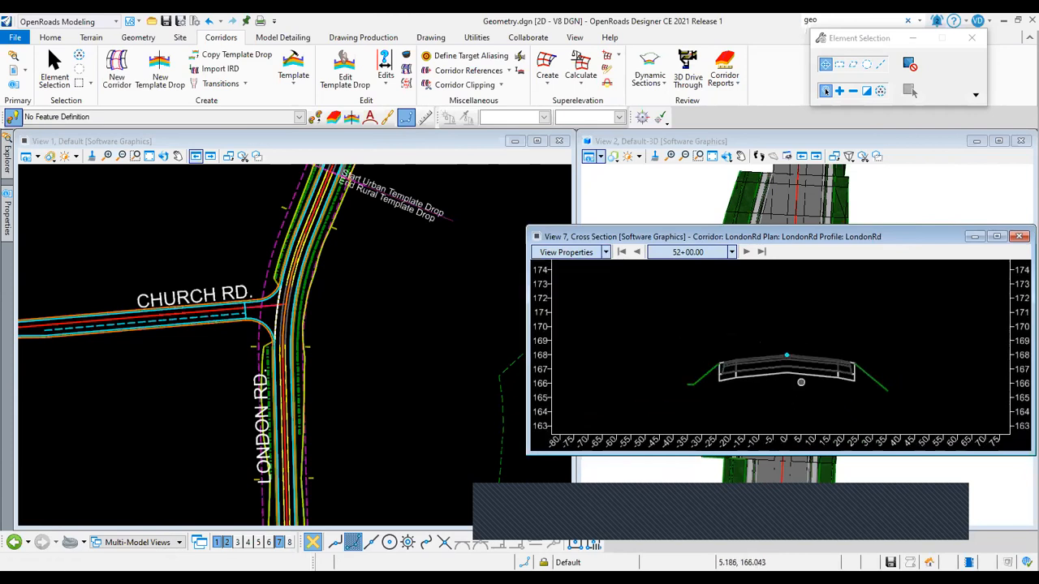
middle_drag(789, 376, 787, 367)
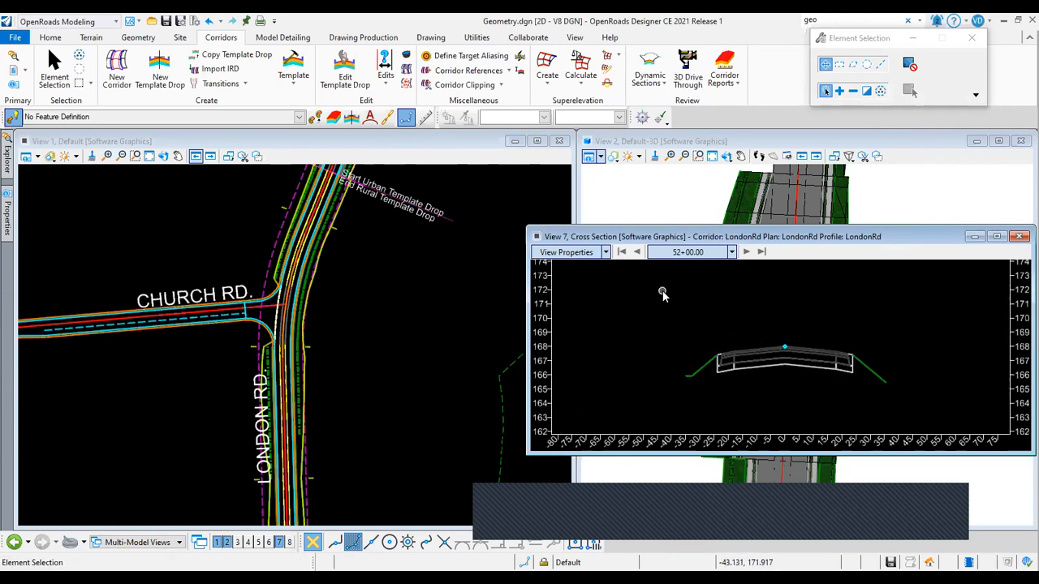
Locate the cross section at station 59+74.75 by picking a plan point at the Church Rd intersection.
right_click(671, 305)
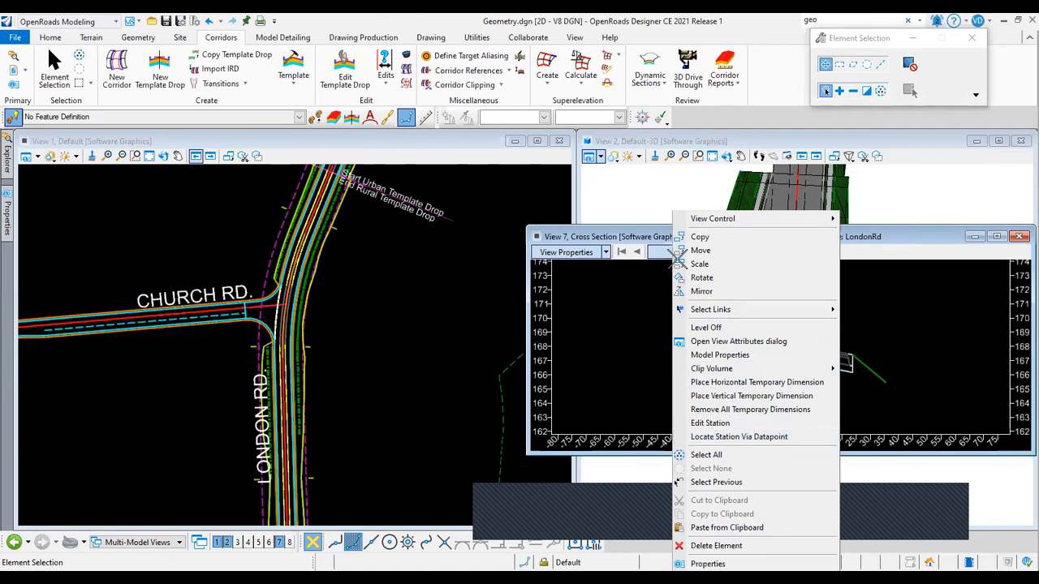
click(738, 437)
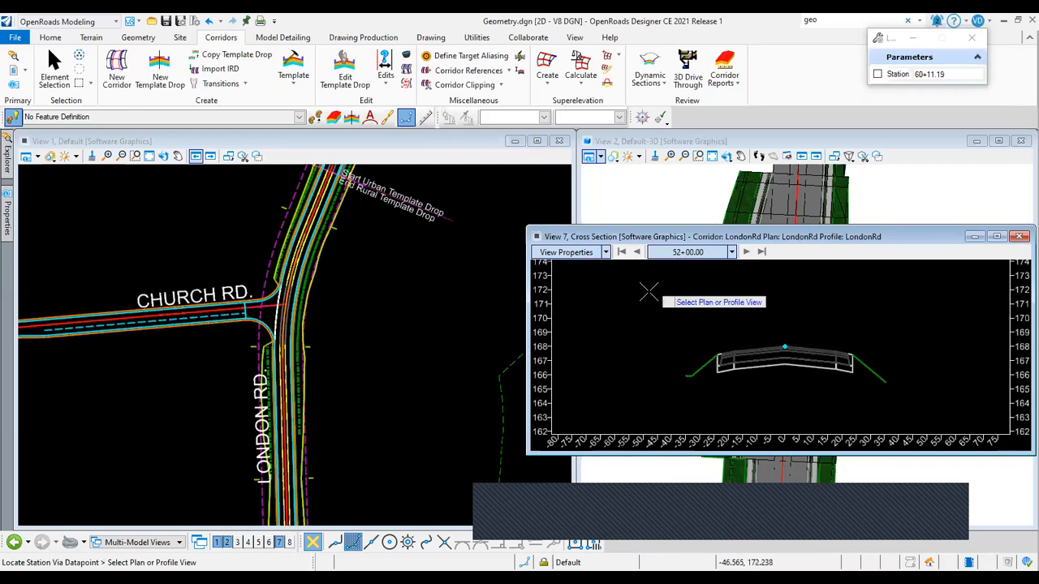
click(385, 336)
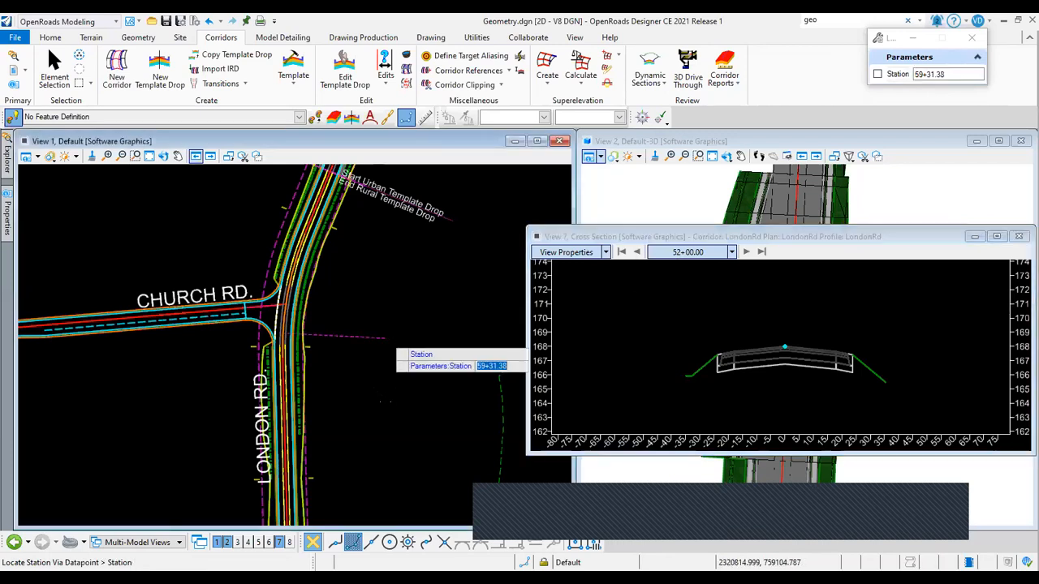
scroll(385, 396, down, 4)
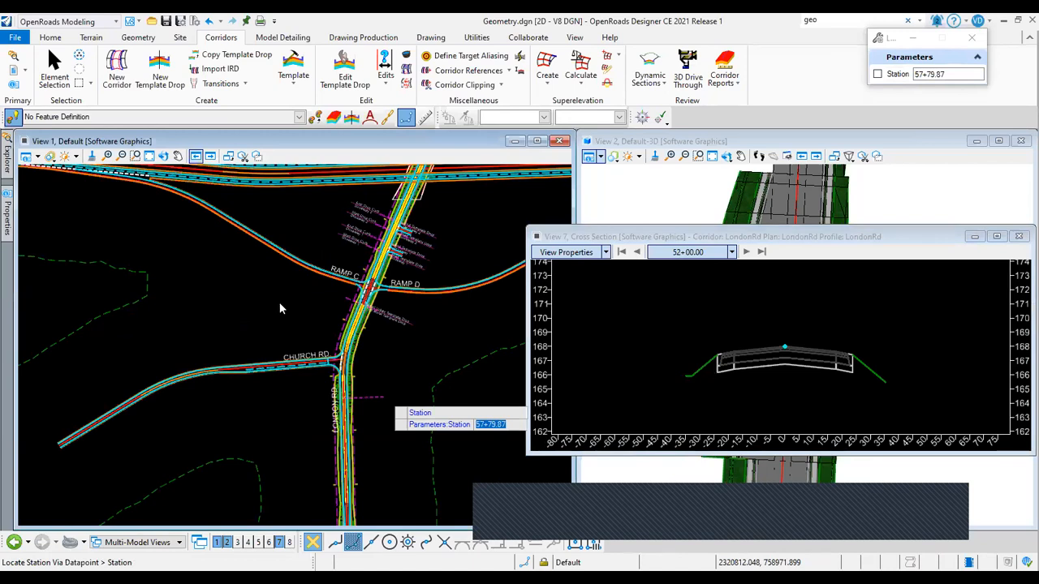
scroll(277, 299, up, 2)
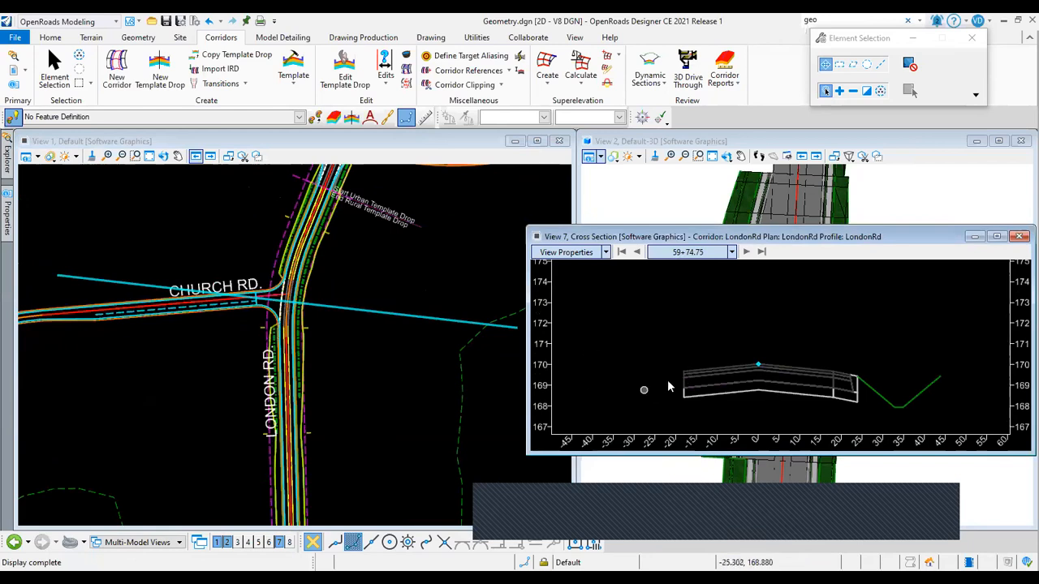
scroll(665, 388, down, 1)
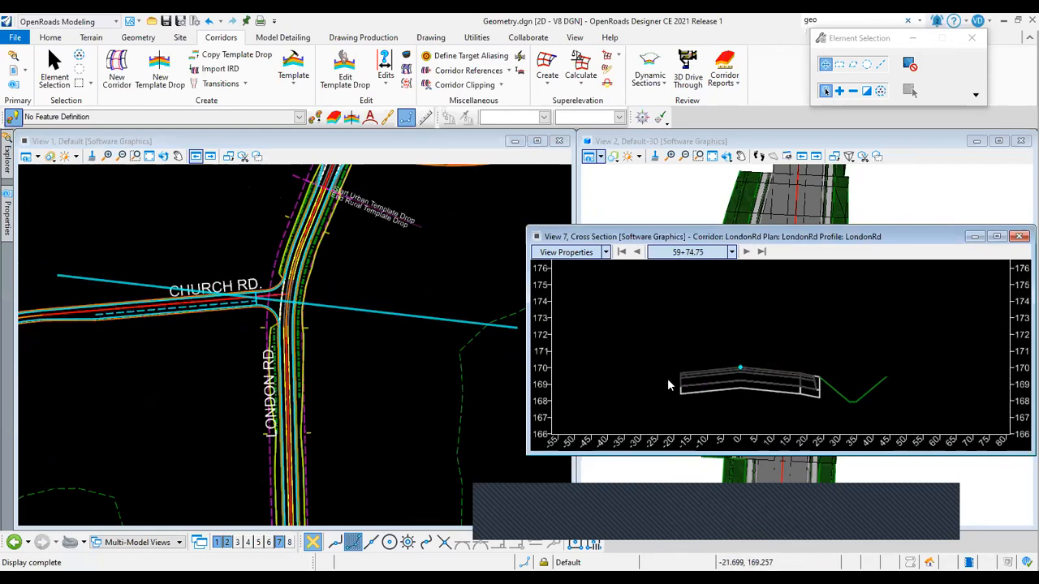
Step the cross section ahead to station 60+48.70 and examine its location along London Rd in plan.
click(745, 253)
click(745, 252)
click(745, 253)
click(745, 252)
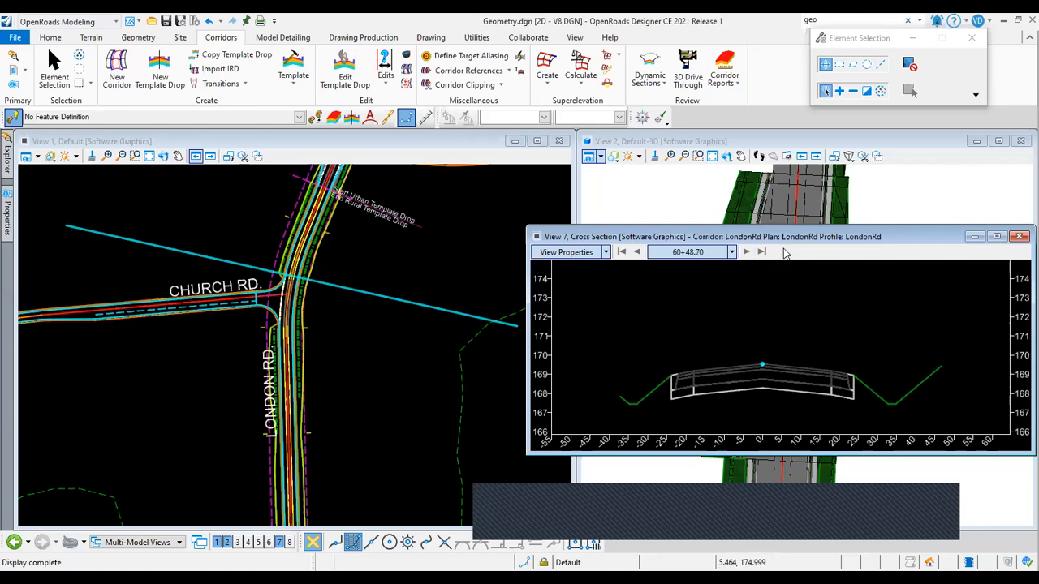
drag(785, 242, 795, 243)
scroll(250, 409, down, 5)
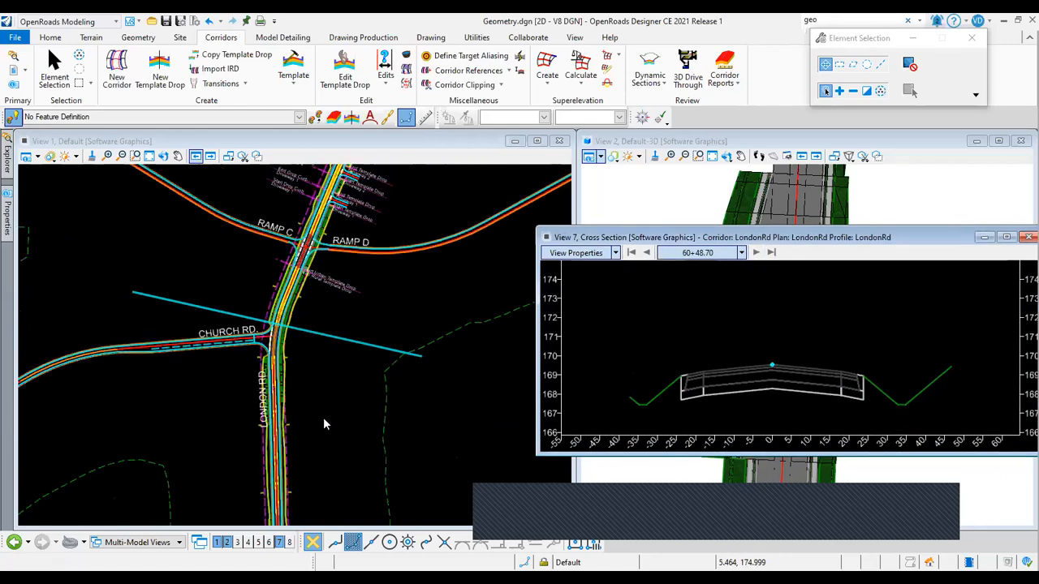
scroll(276, 408, up, 5)
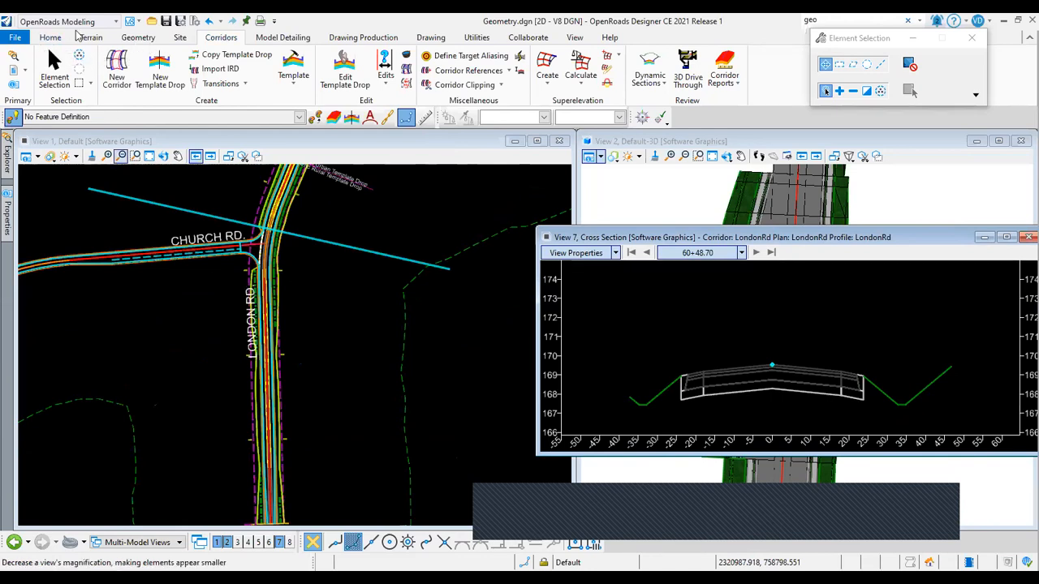
Attach Superelevation-LondonRd as a Coincident World reference to the 2D plan model and view it along London Rd.
click(14, 72)
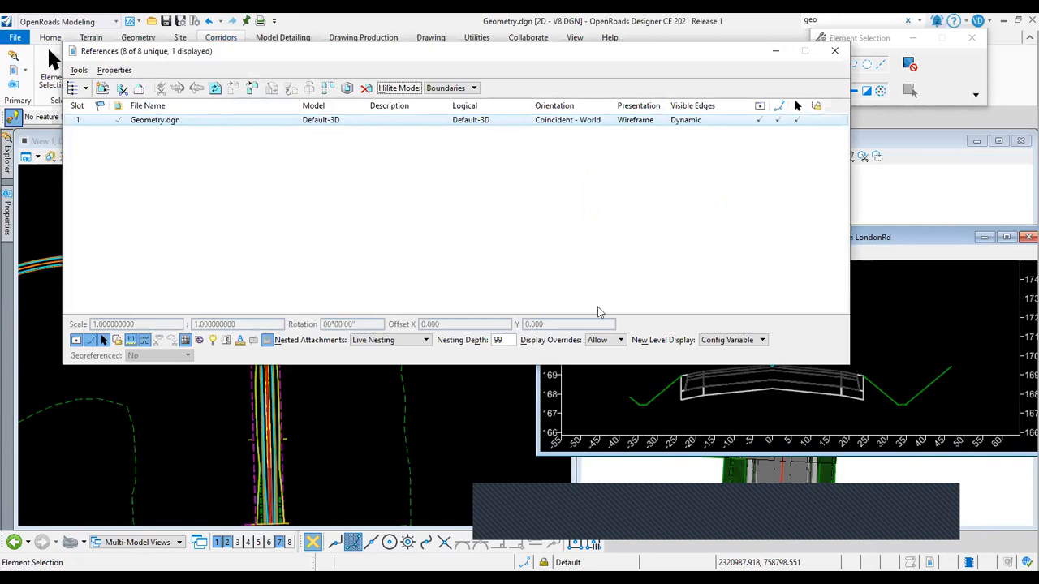
click(836, 51)
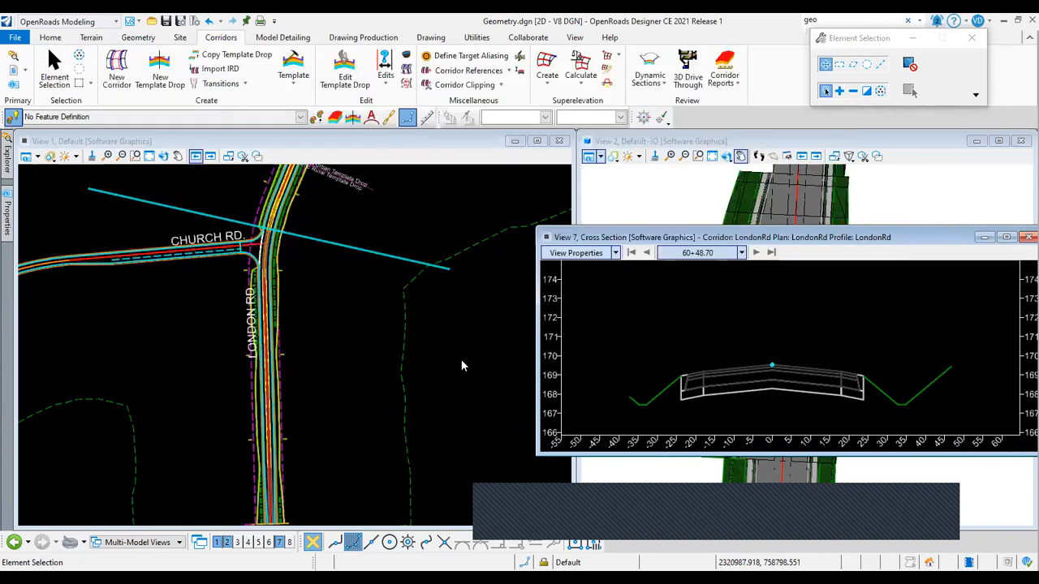
click(445, 359)
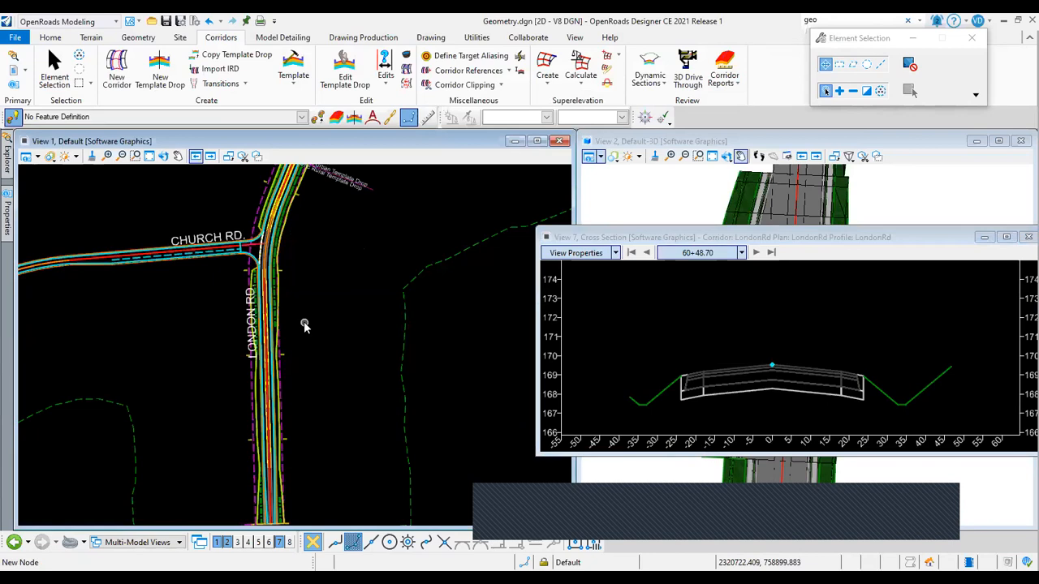
click(14, 71)
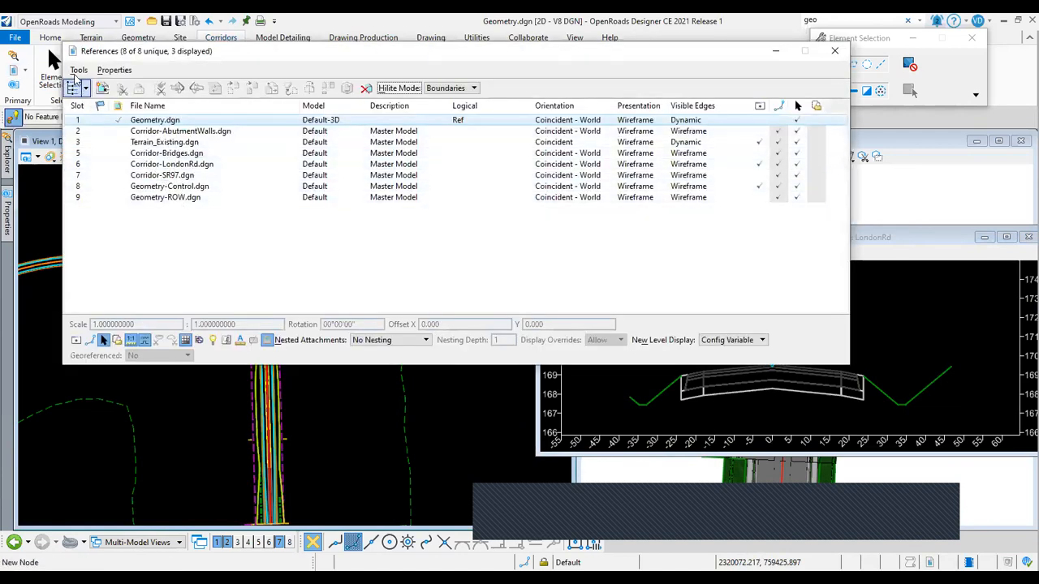
click(78, 70)
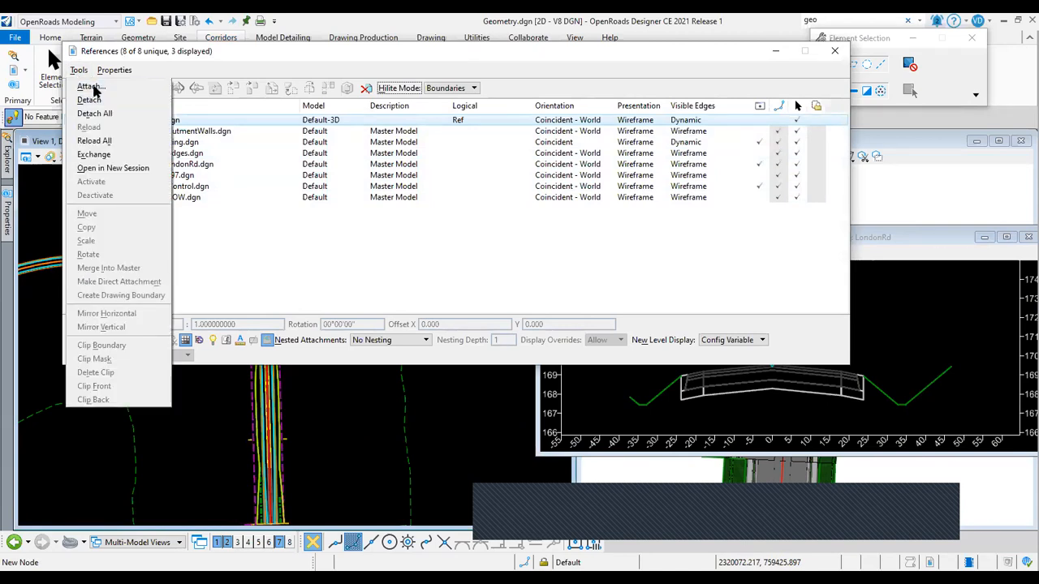
click(91, 86)
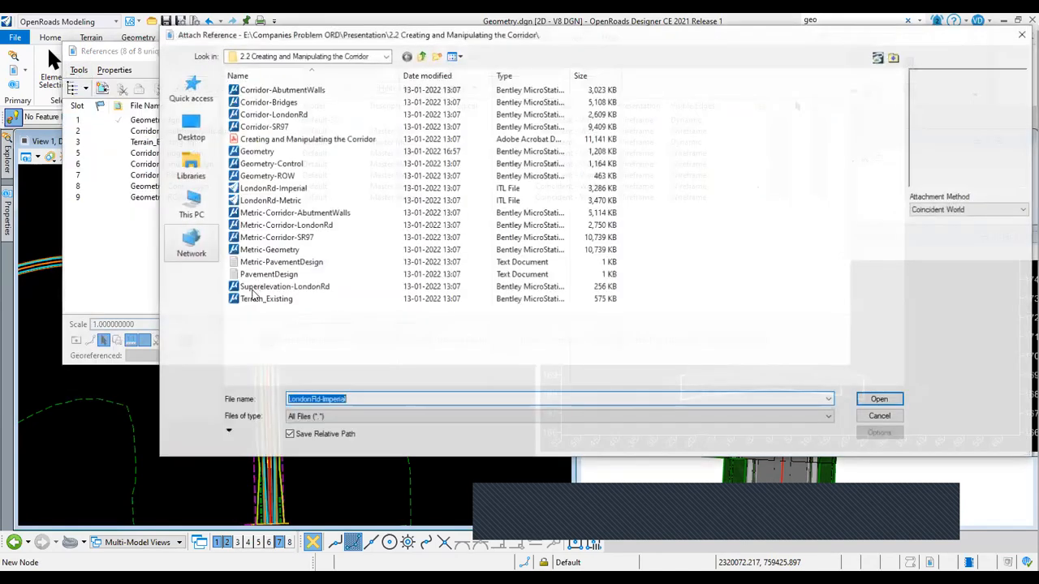
click(269, 287)
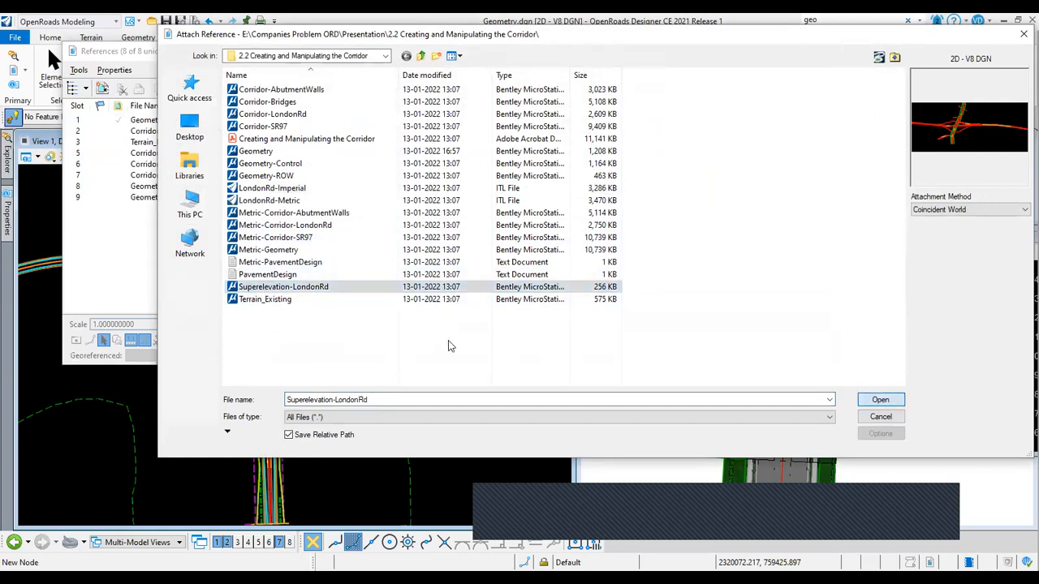
key(Return)
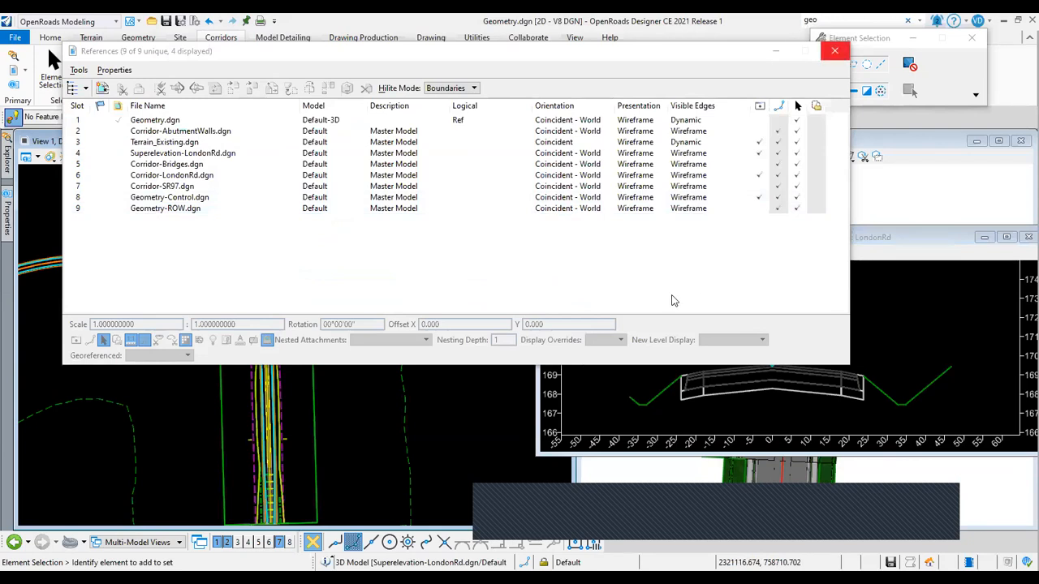
click(837, 52)
scroll(287, 331, down, 2)
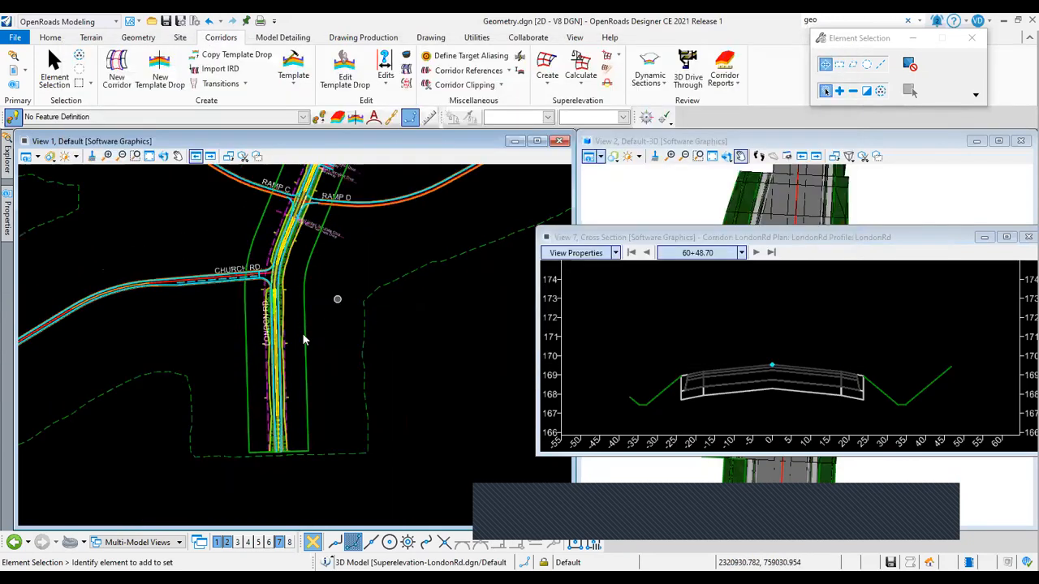
middle_drag(284, 297, 255, 328)
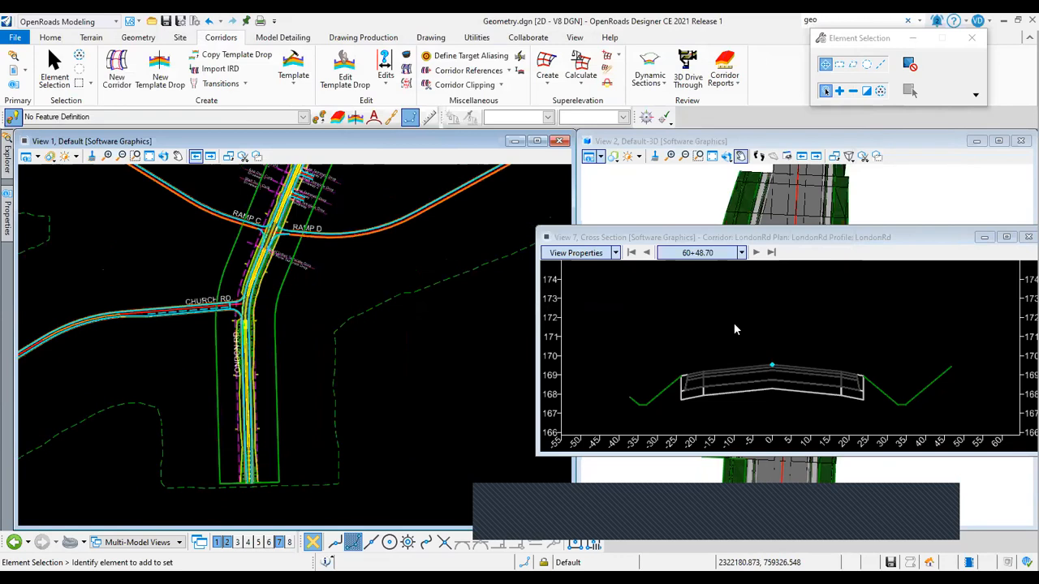
Locate the London Rd cross section at station 60+63.50 by picking a plan point near the Church Rd intersection.
scroll(712, 313, down, 1)
right_click(767, 333)
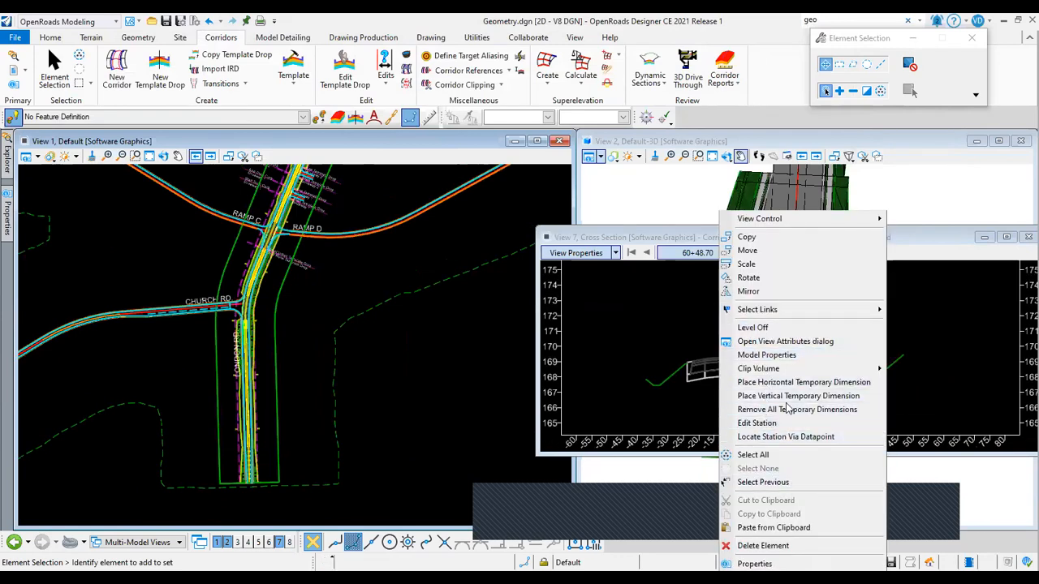
mouse_move(777, 370)
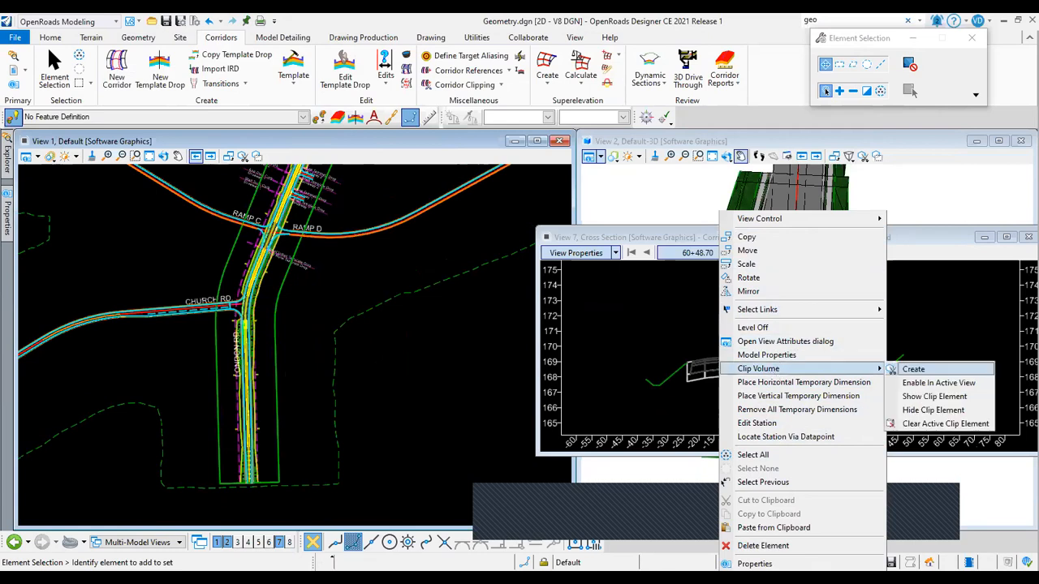
click(362, 322)
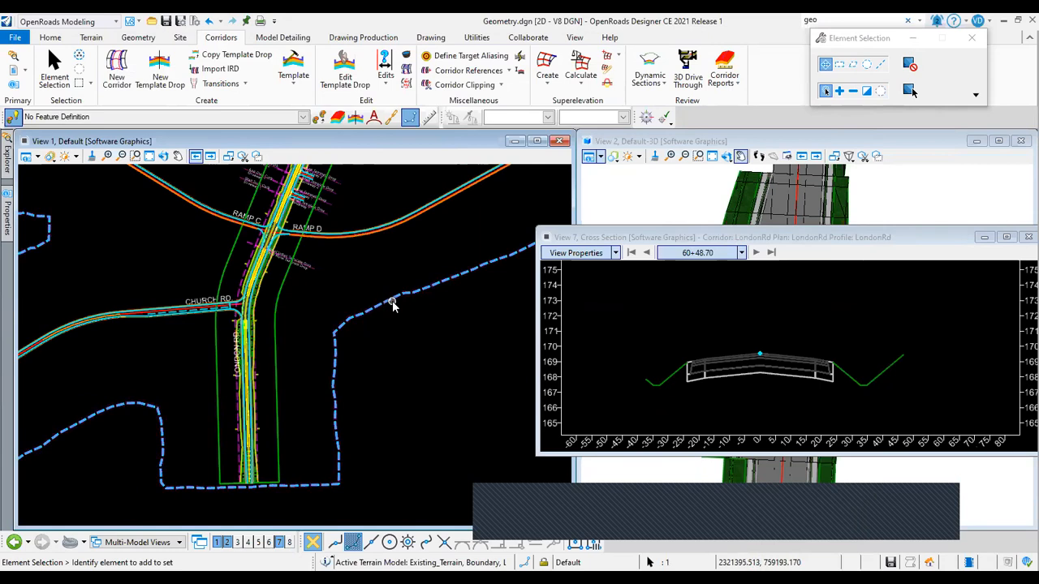
click(442, 364)
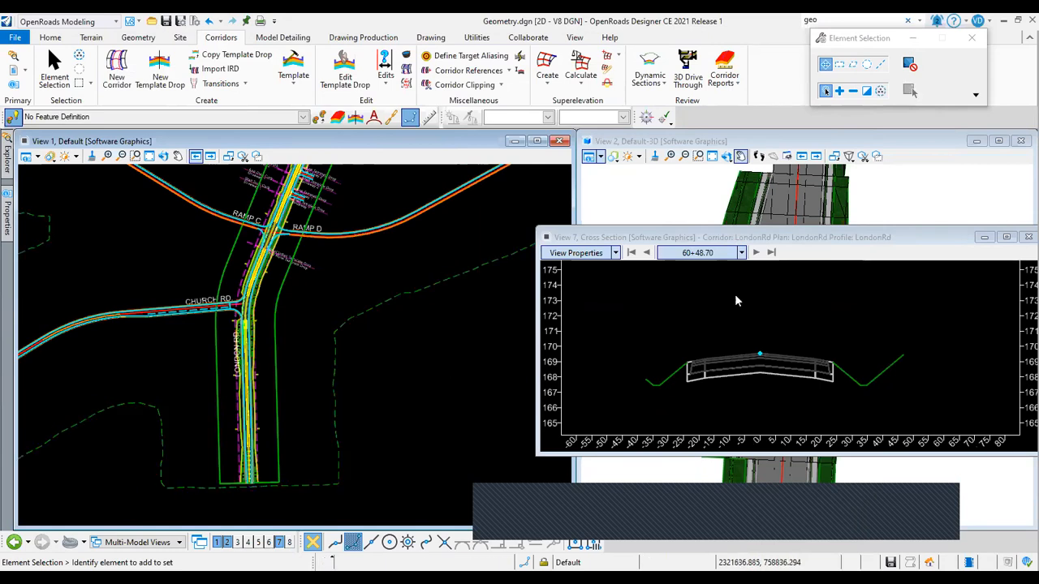
right_click(736, 298)
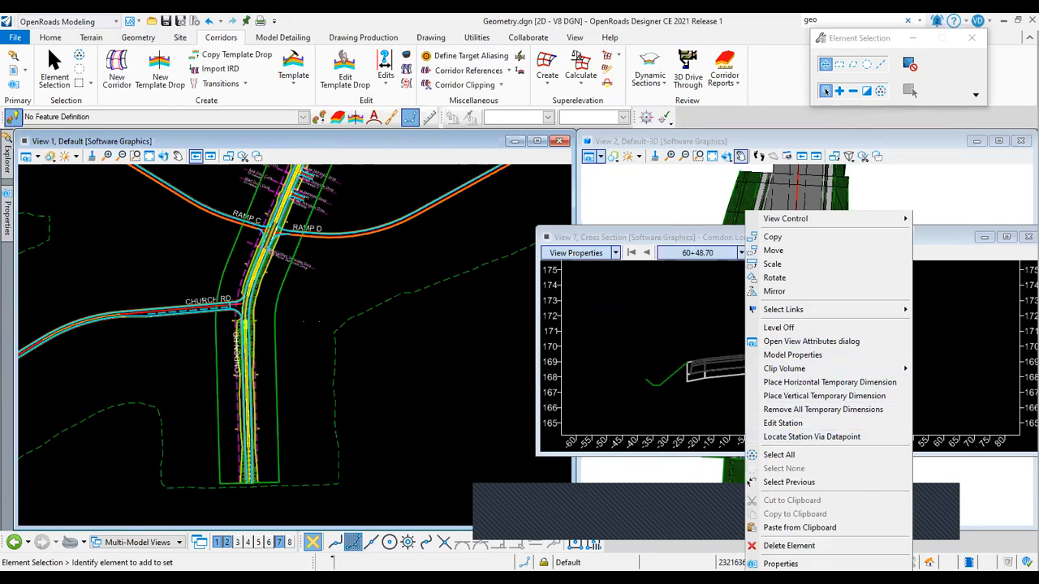
click(323, 351)
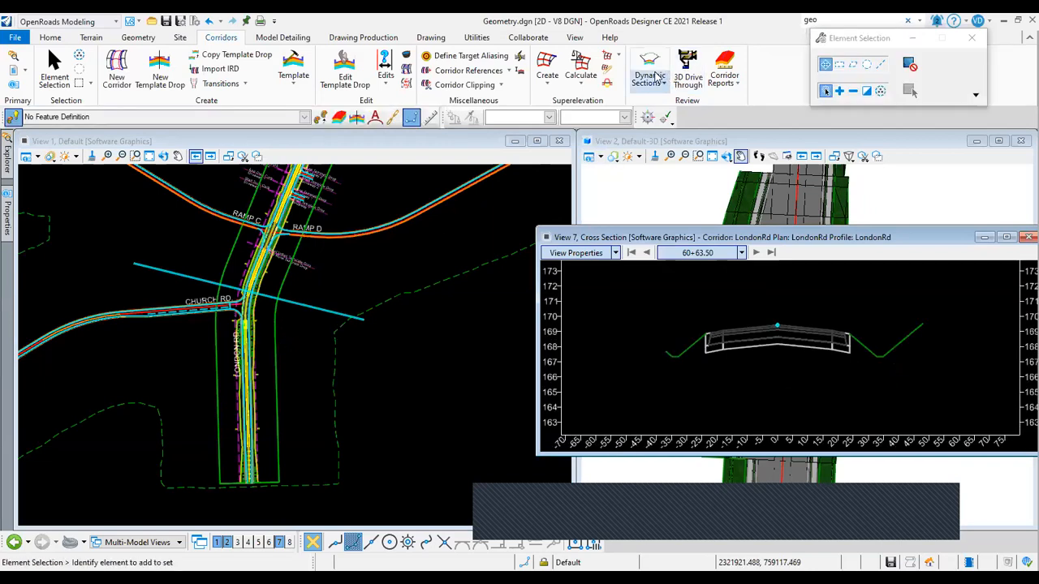
Start assigning superelevation to a corridor with LondonRd-1 as the only superelevation section.
click(586, 87)
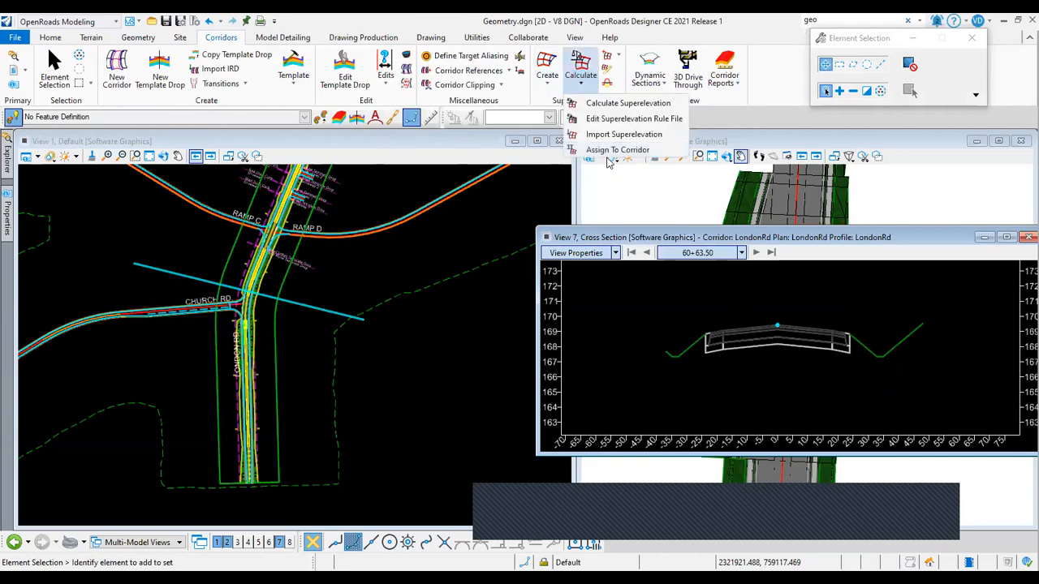
click(586, 88)
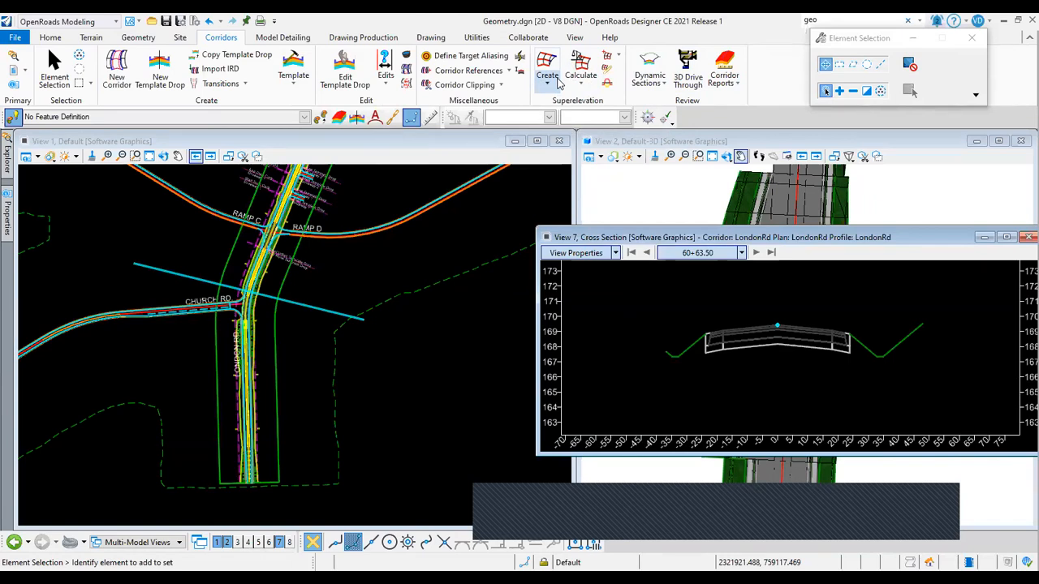
click(581, 90)
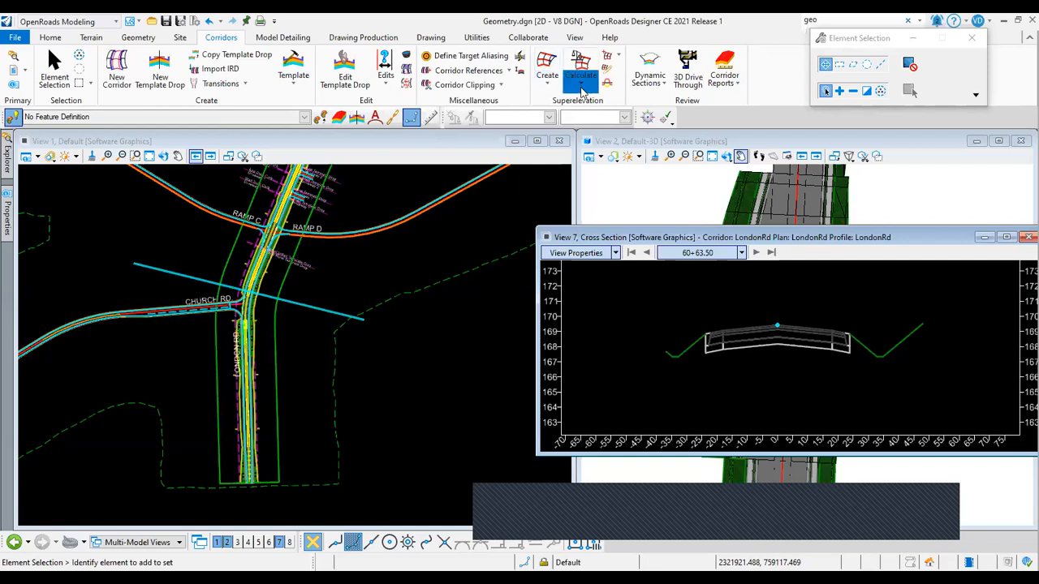
click(613, 149)
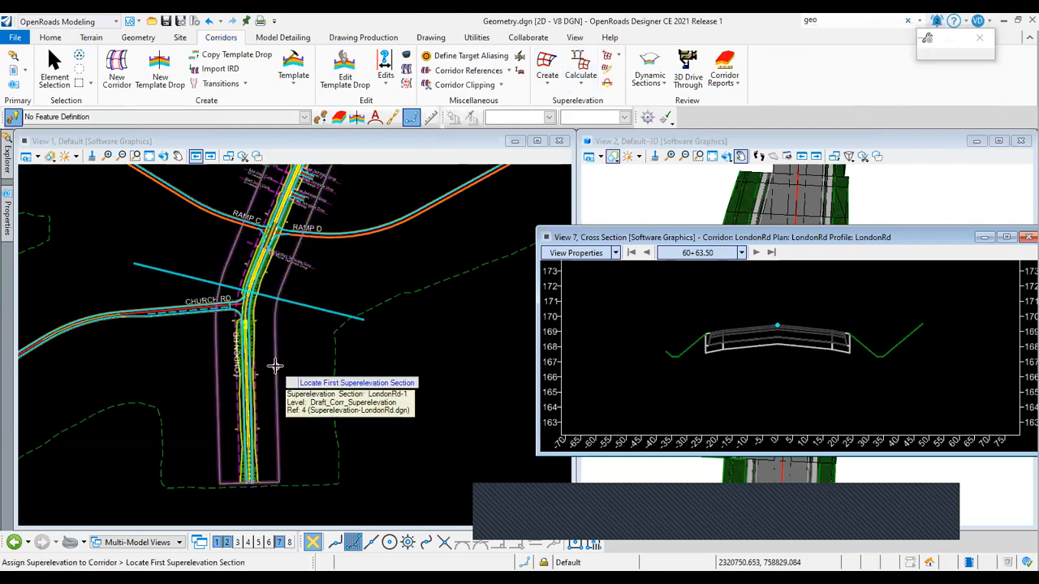
click(275, 366)
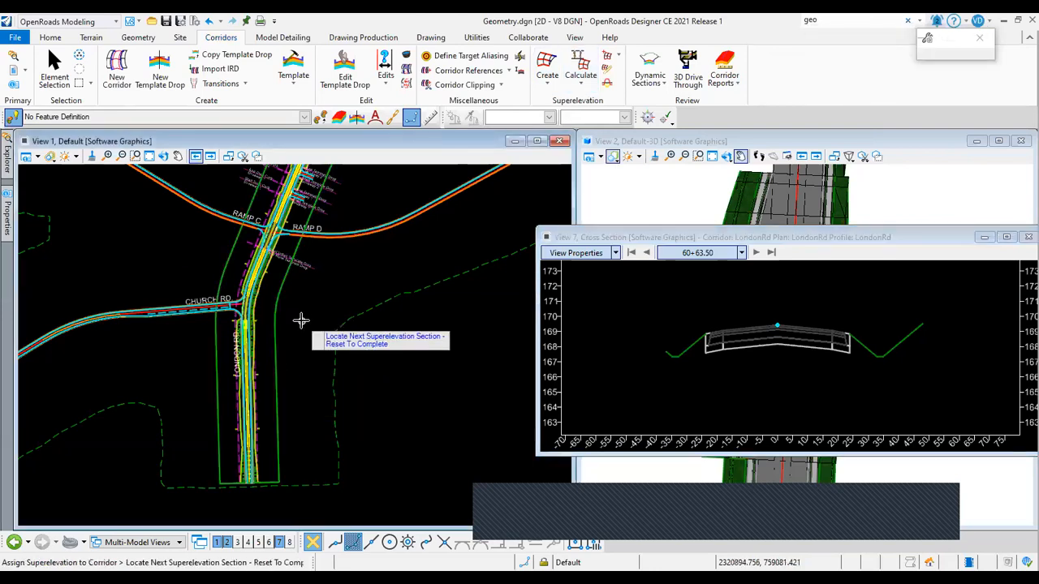
scroll(301, 321, down, 1)
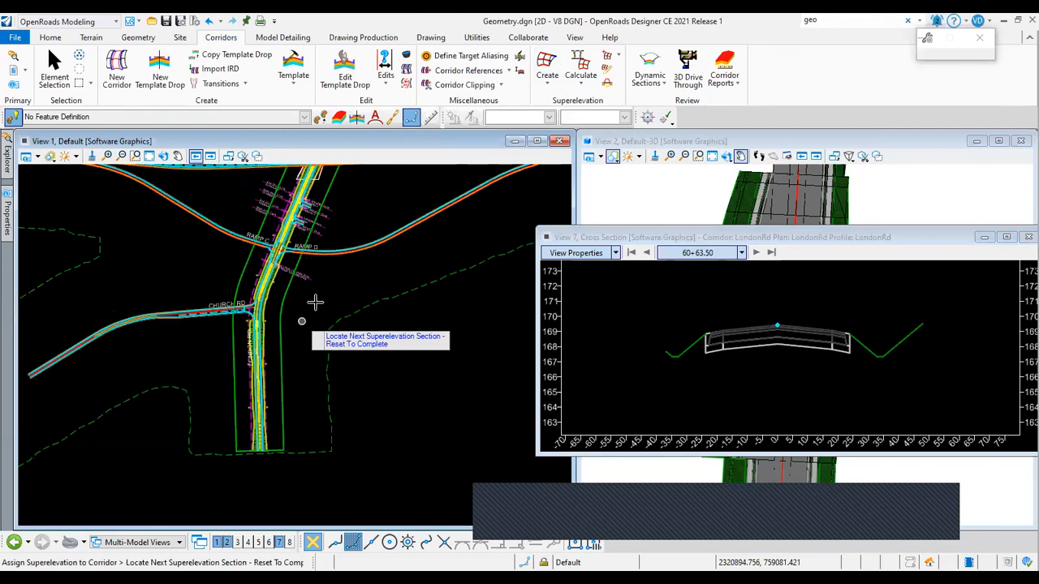
scroll(314, 293, down, 3)
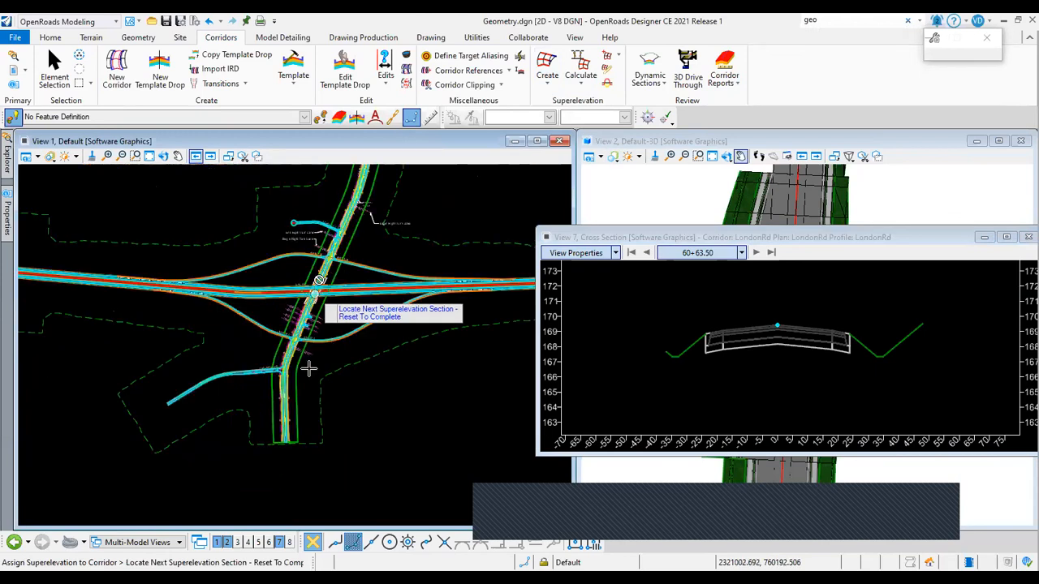
scroll(308, 369, up, 2)
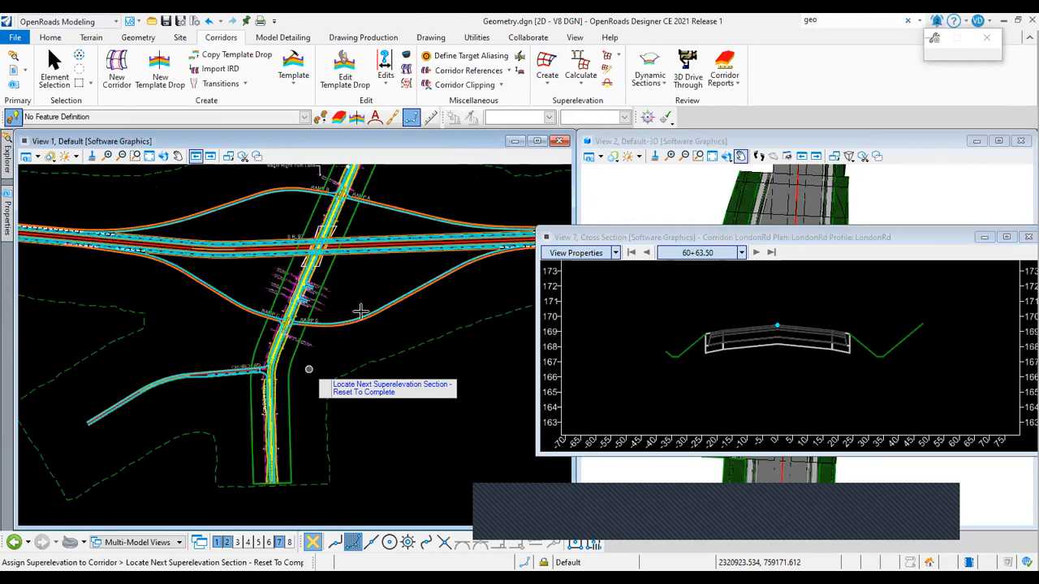
scroll(360, 311, up, 1)
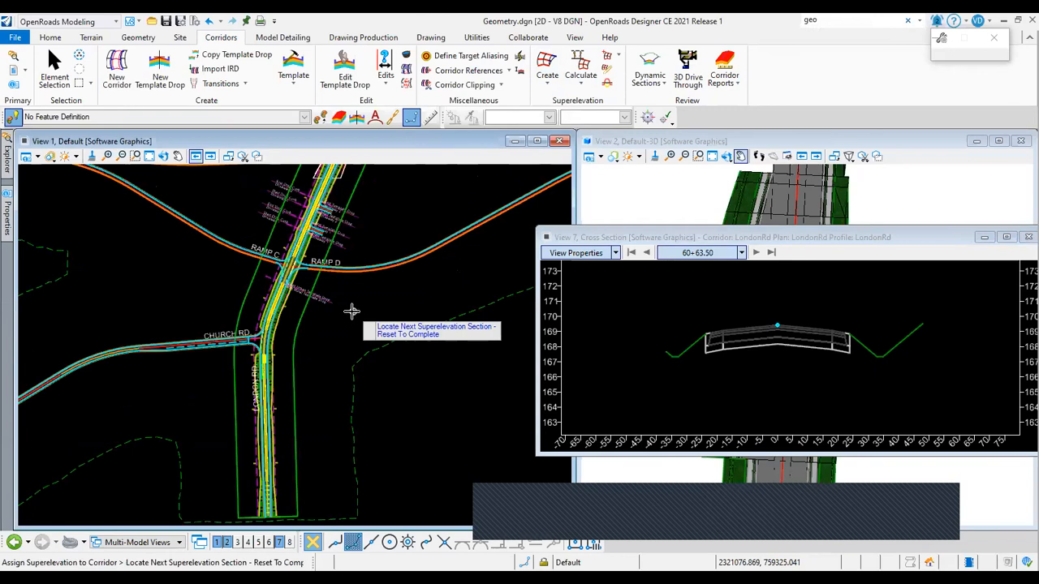
right_click(351, 311)
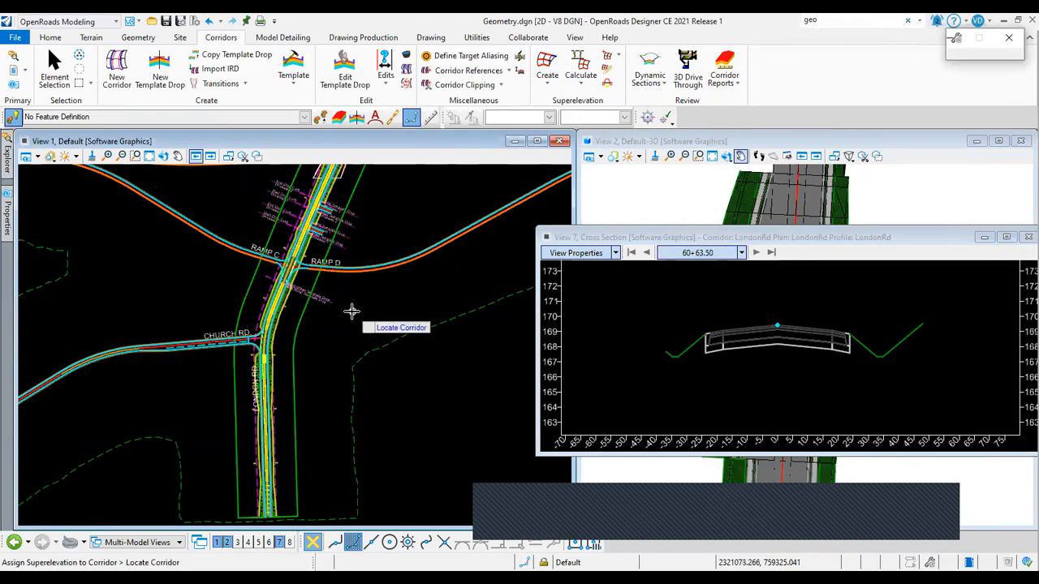
Choose the London Rd corridor and accept LT LANE on LL_A_L and RT LANE on LL_A_R, pivoting about CL from 50+00.00 to 98+55.19.
scroll(271, 354, up, 2)
click(271, 354)
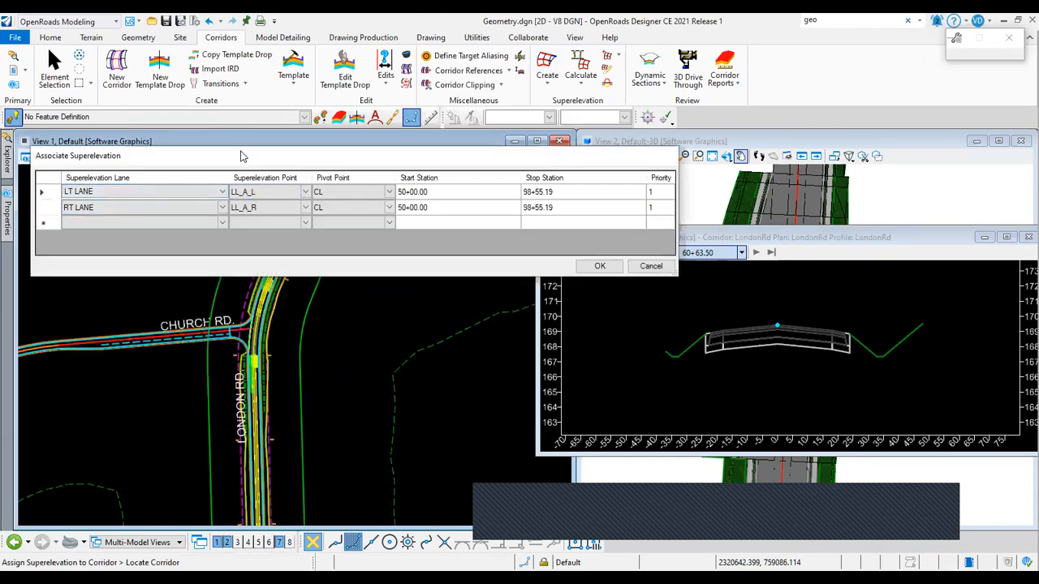
drag(241, 153, 230, 107)
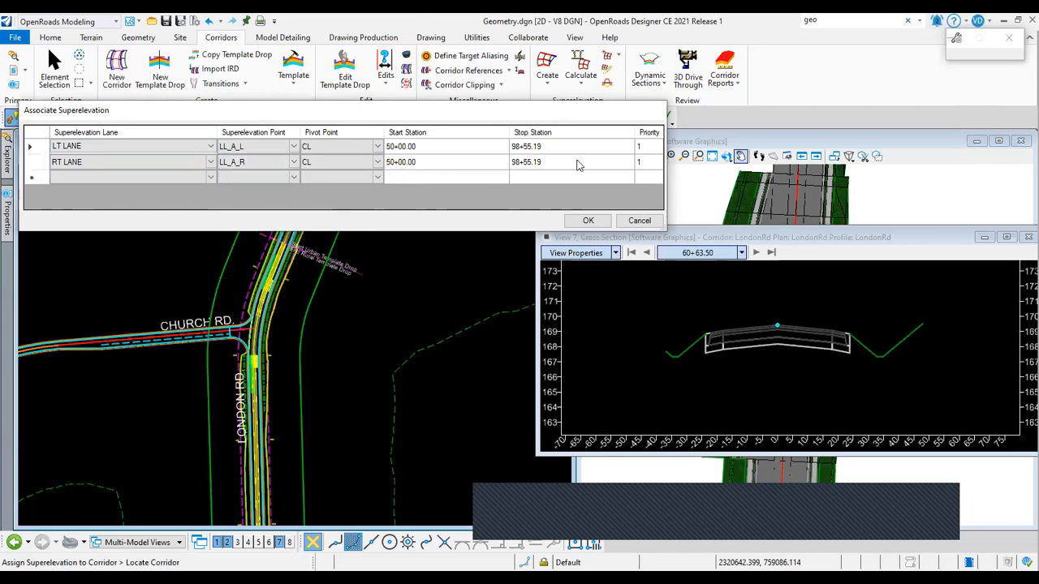
click(590, 222)
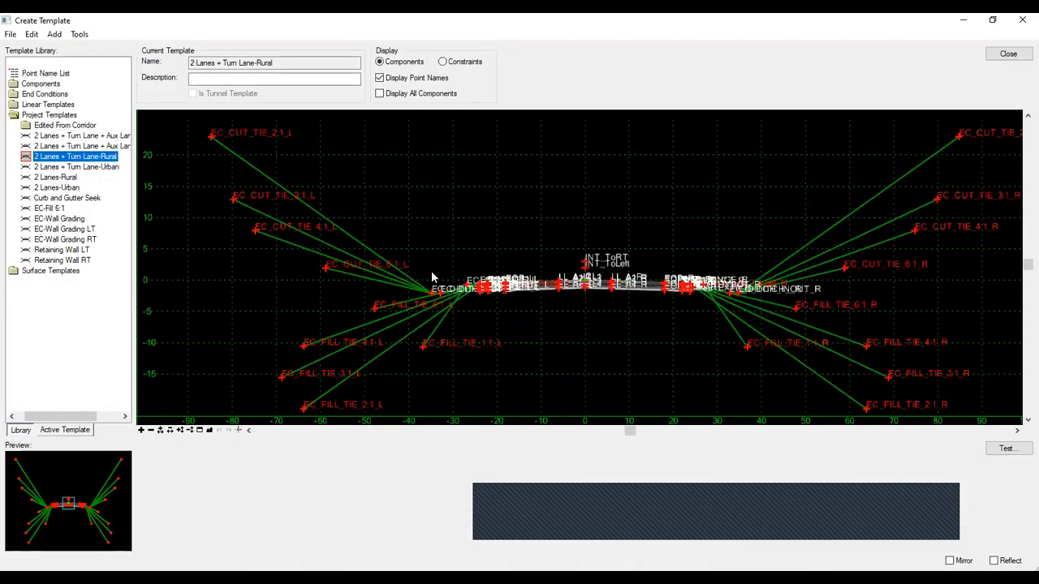
Hide the point names in the 2 Lanes + Turn Lane-Rural template and examine the Superelevation Flag and constraints of point LL_A_L.
scroll(541, 295, up, 3)
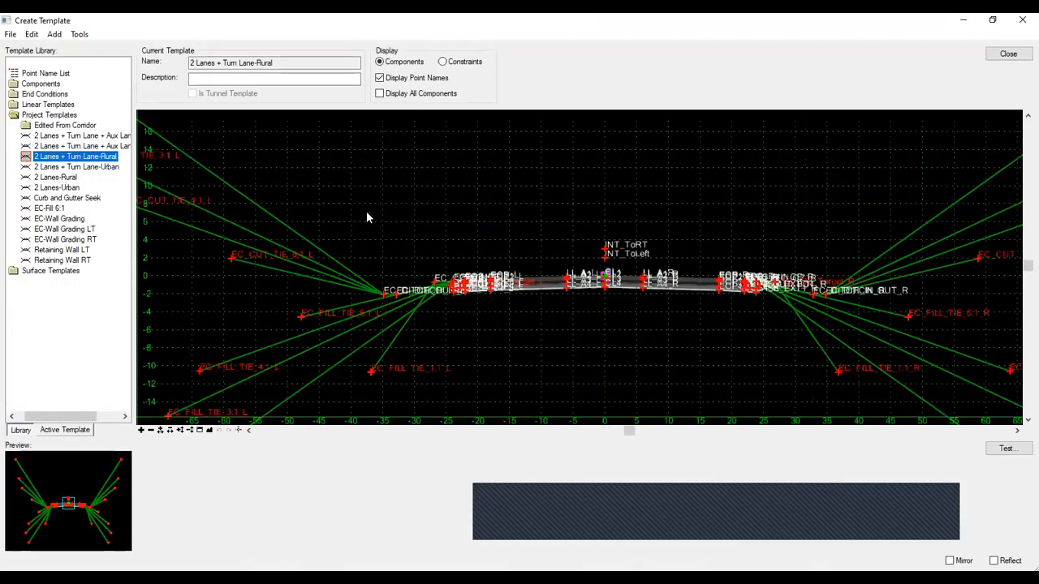
click(379, 78)
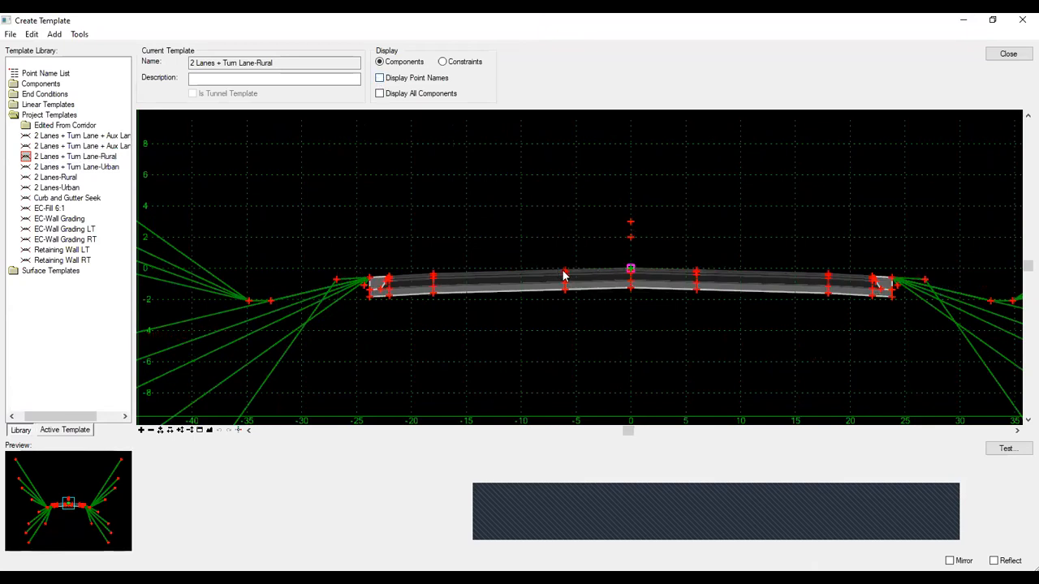
scroll(570, 278, up, 3)
scroll(572, 280, up, 1)
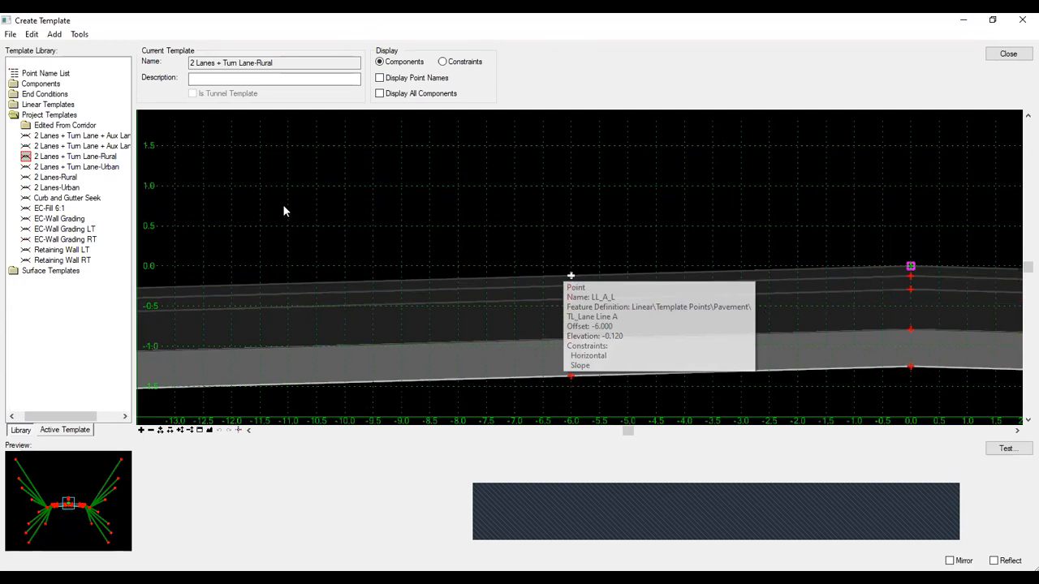
double_click(570, 276)
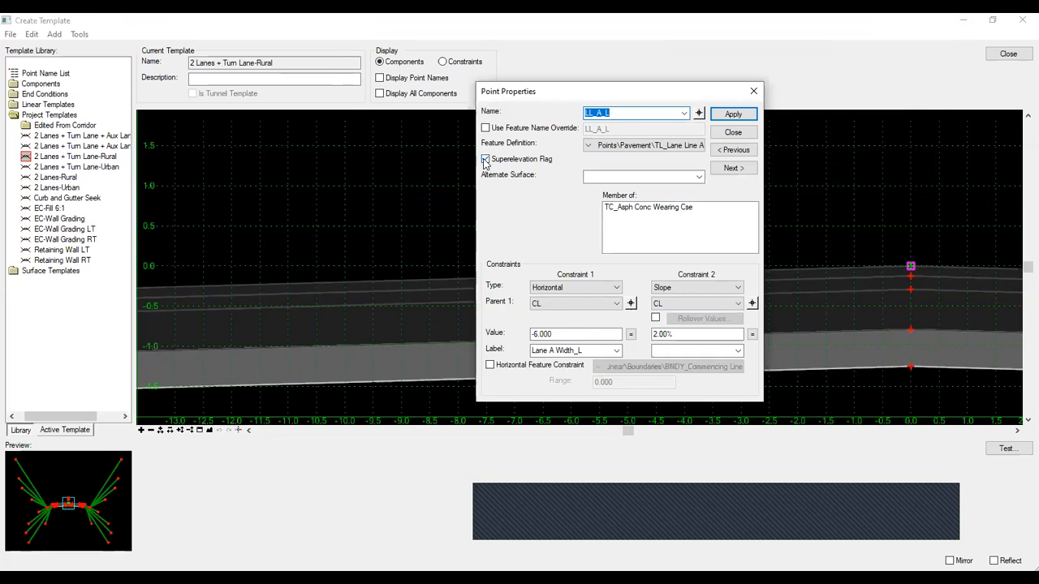
click(486, 160)
drag(630, 91, 457, 95)
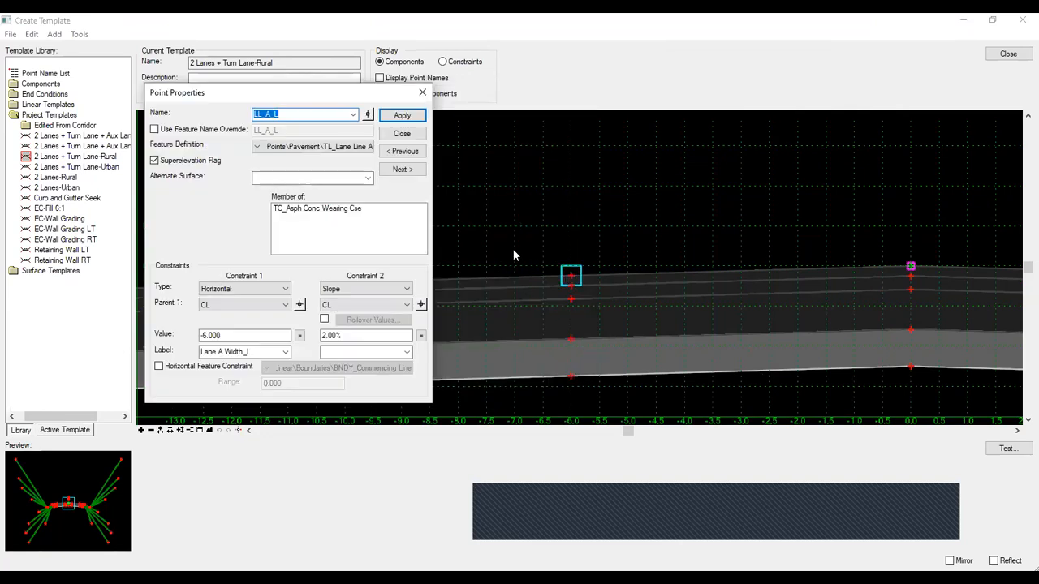
scroll(568, 286, down, 5)
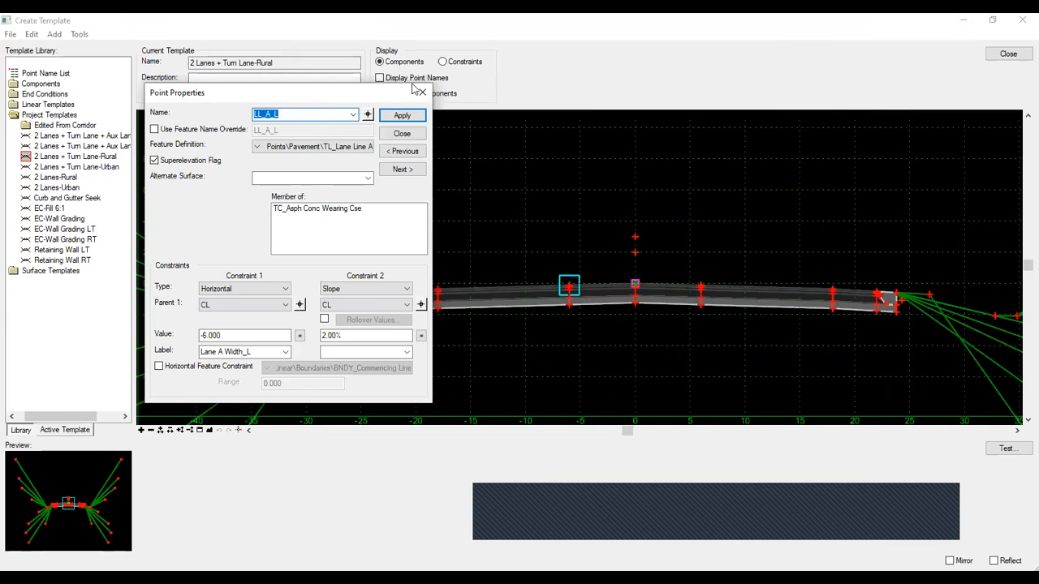
drag(412, 88, 575, 79)
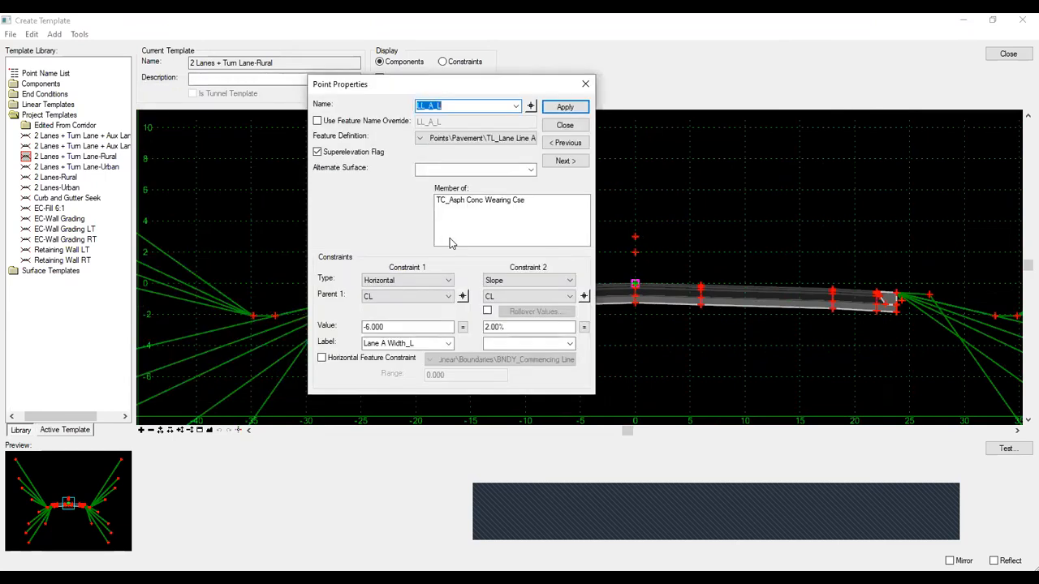
click(587, 83)
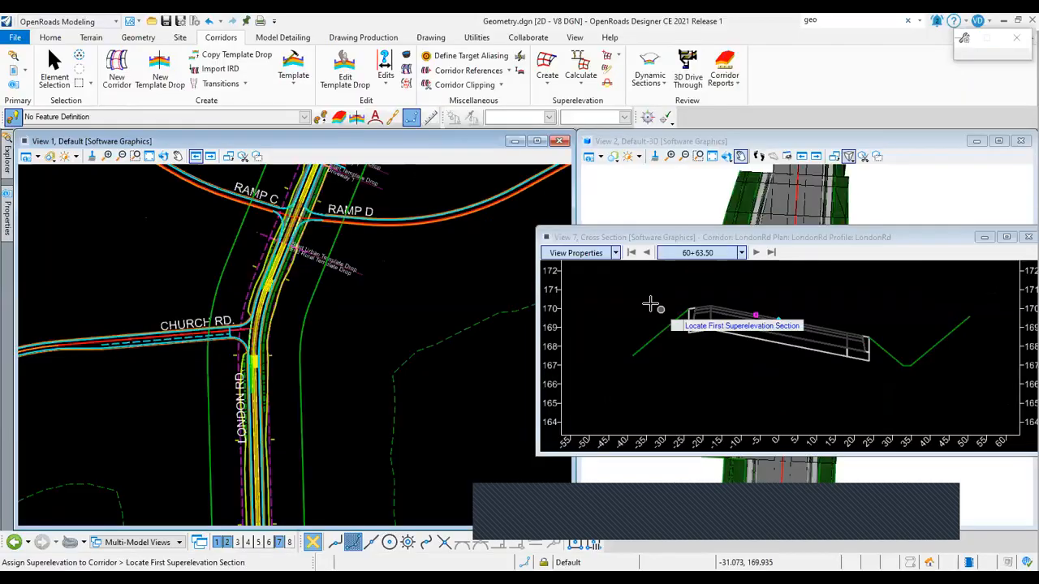
End the superelevation assignment command and close the London Rd cross section view.
click(651, 304)
scroll(347, 392, down, 5)
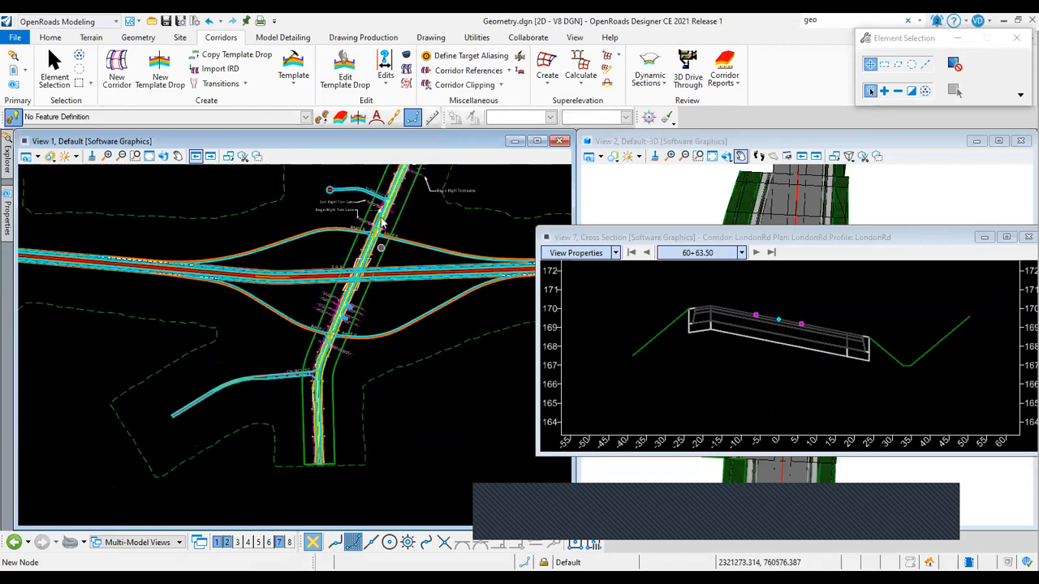
click(1027, 237)
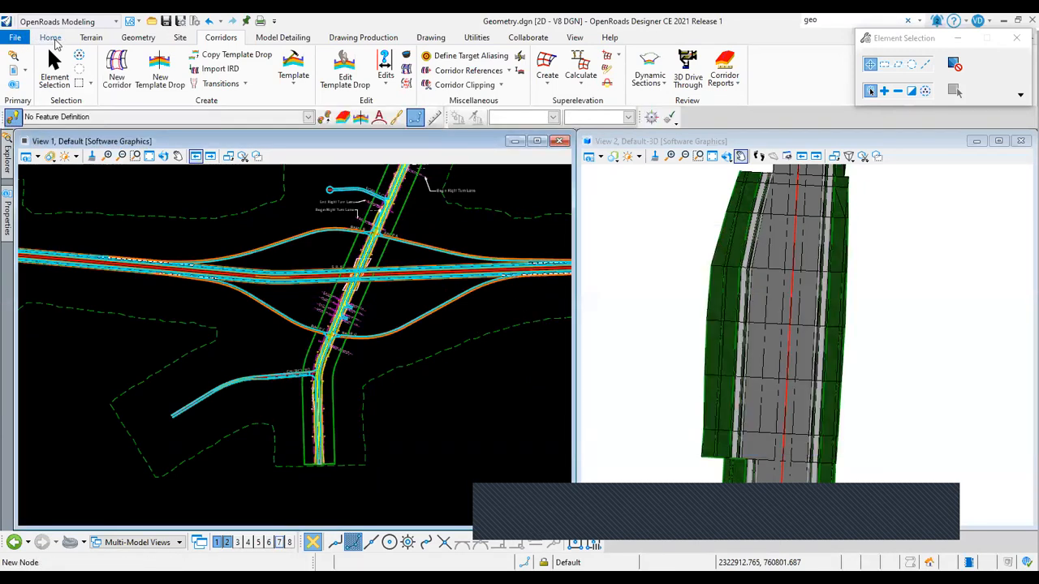
Open the Superelevation-LondonRd design file.
click(152, 22)
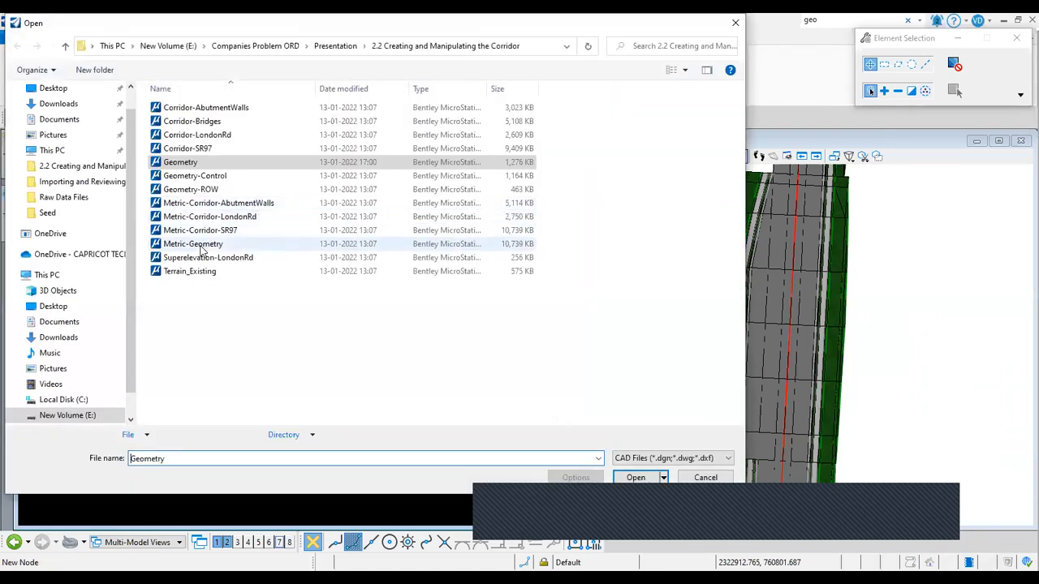
click(207, 258)
click(621, 481)
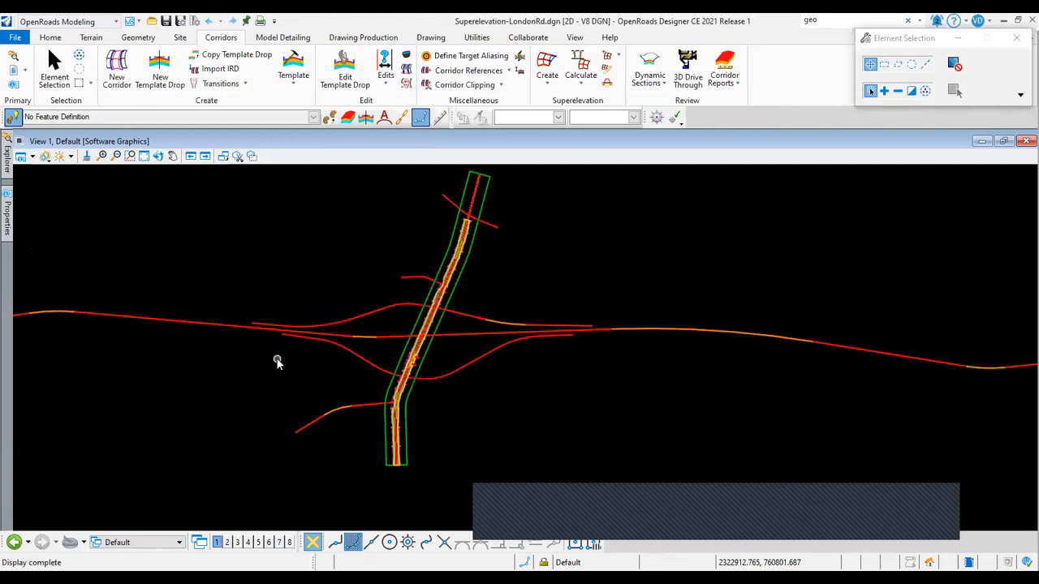
Delete the LondonRd-1 superelevation section that outlines the London Rd corridor.
click(406, 419)
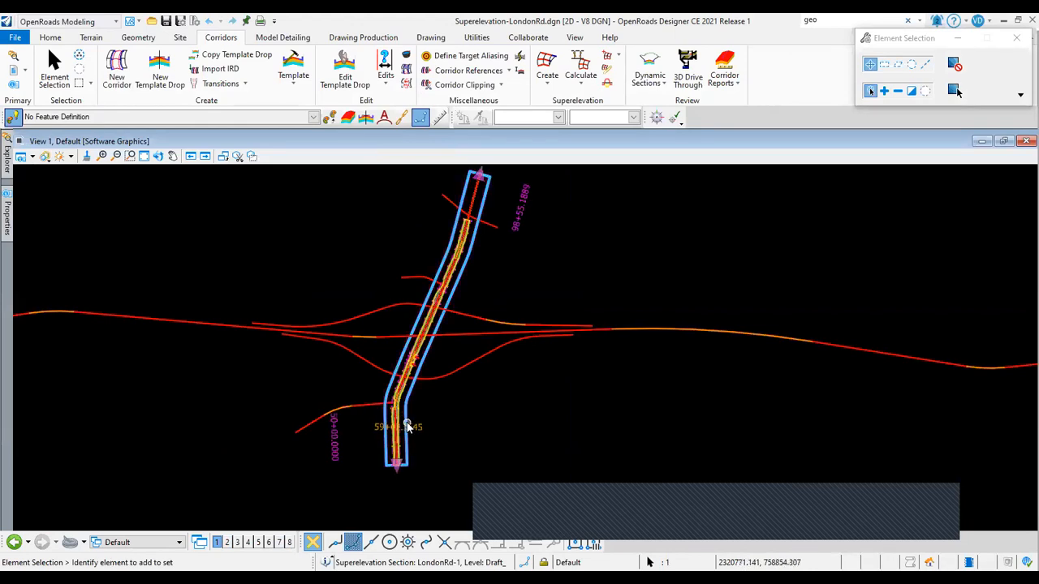
key(Delete)
right_click(410, 422)
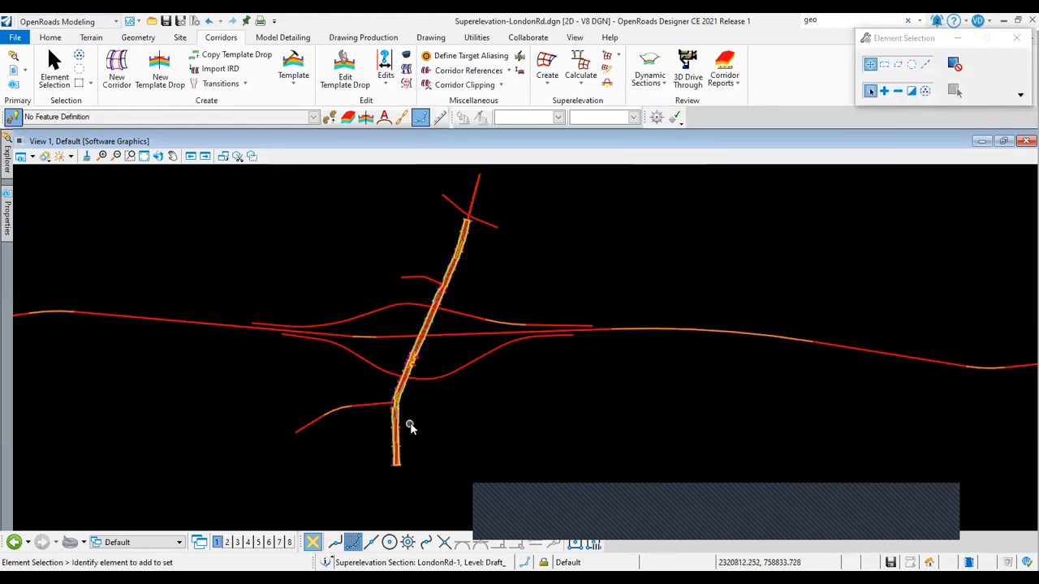
scroll(410, 420, up, 6)
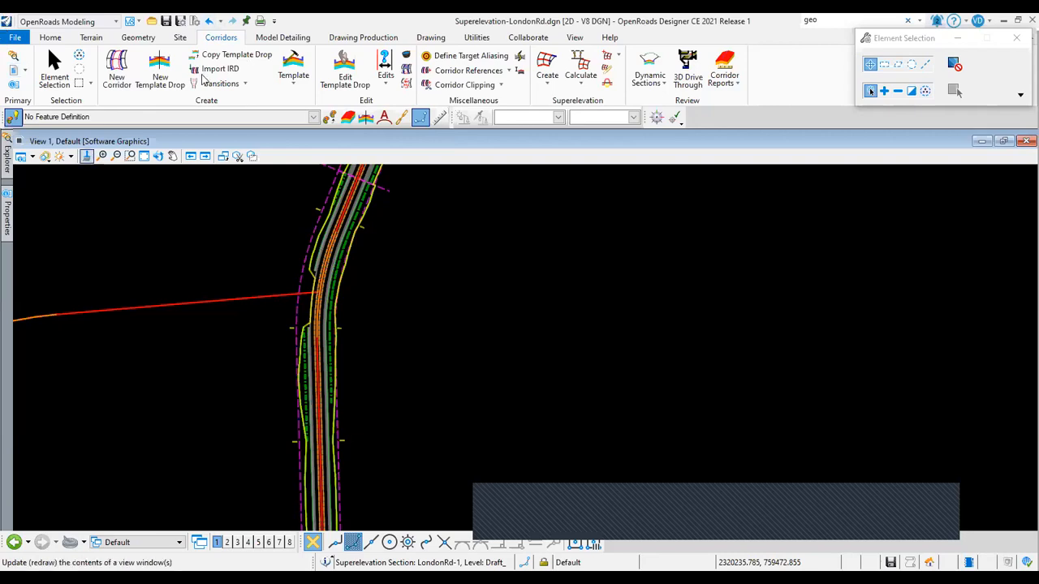
click(375, 38)
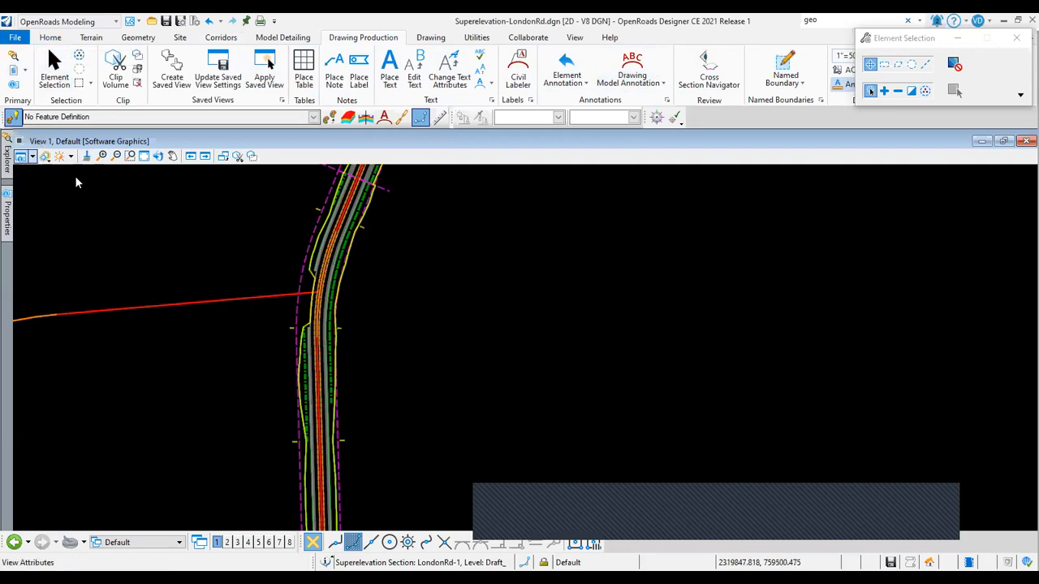
Check what the Geometry.dgn reference contributes by switching its display off and back on, leaving the reference list closed.
click(13, 72)
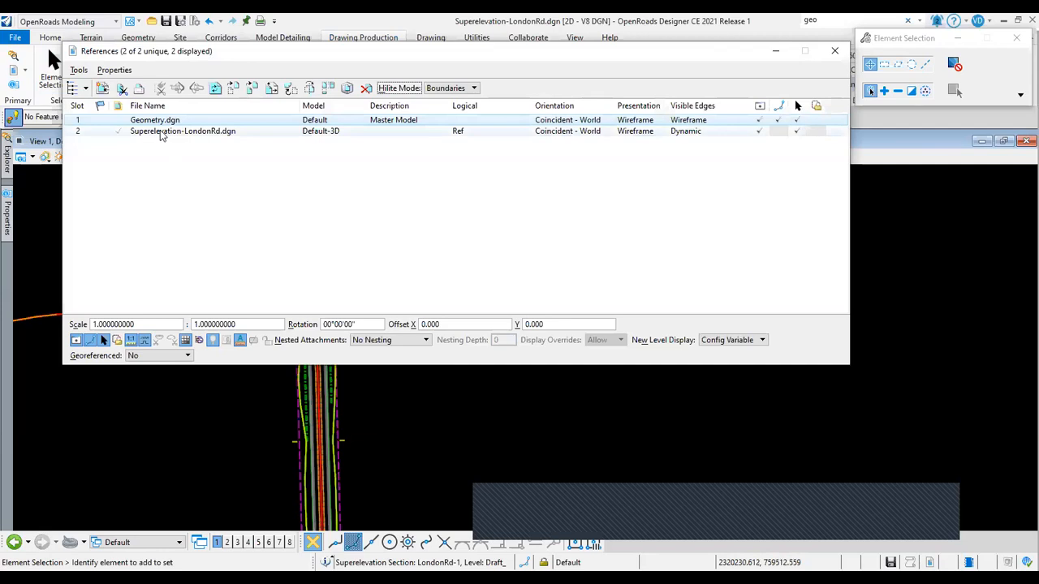
click(160, 132)
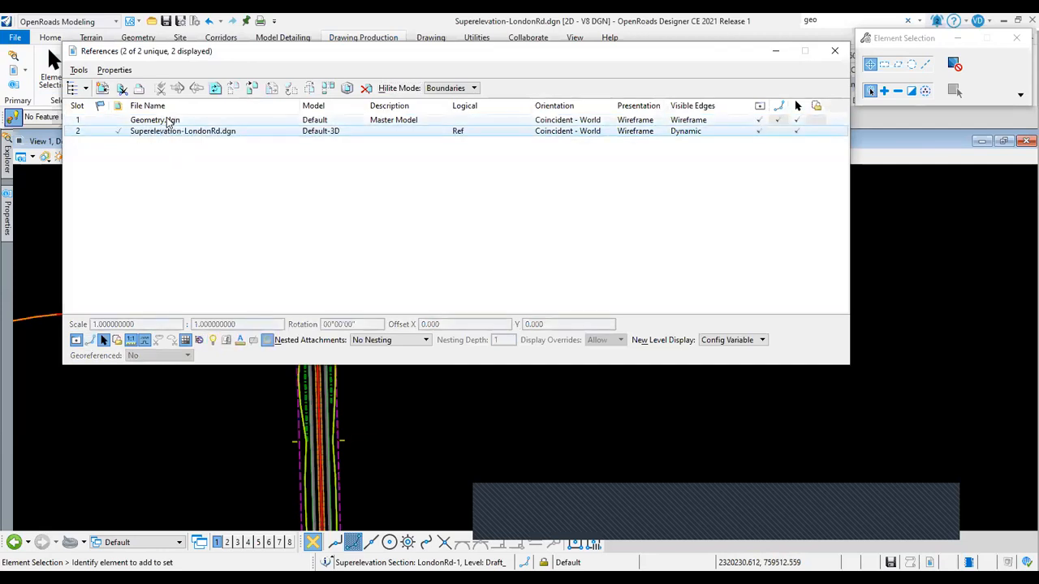
click(168, 121)
right_click(168, 121)
click(143, 157)
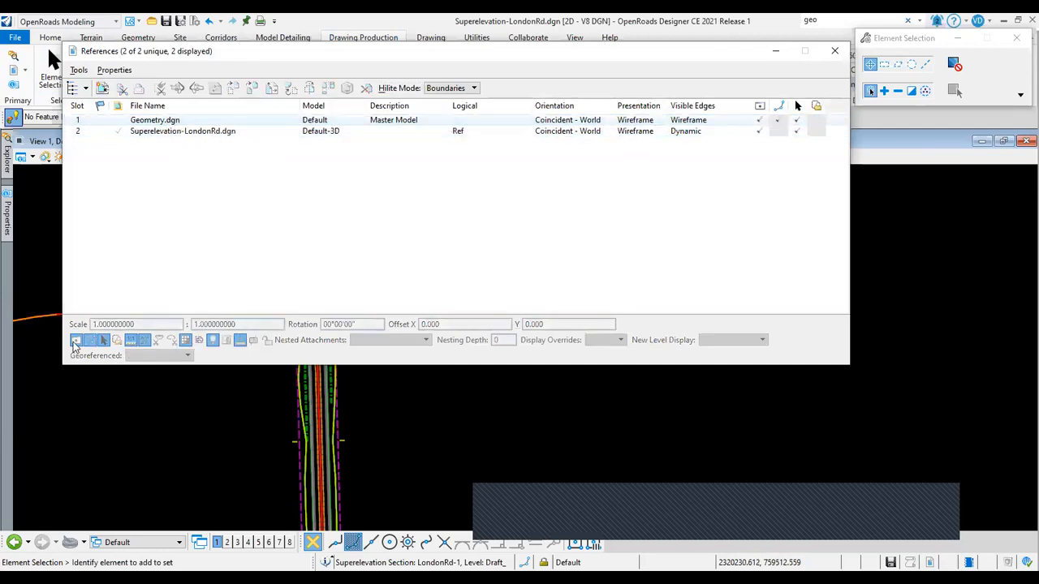
click(149, 121)
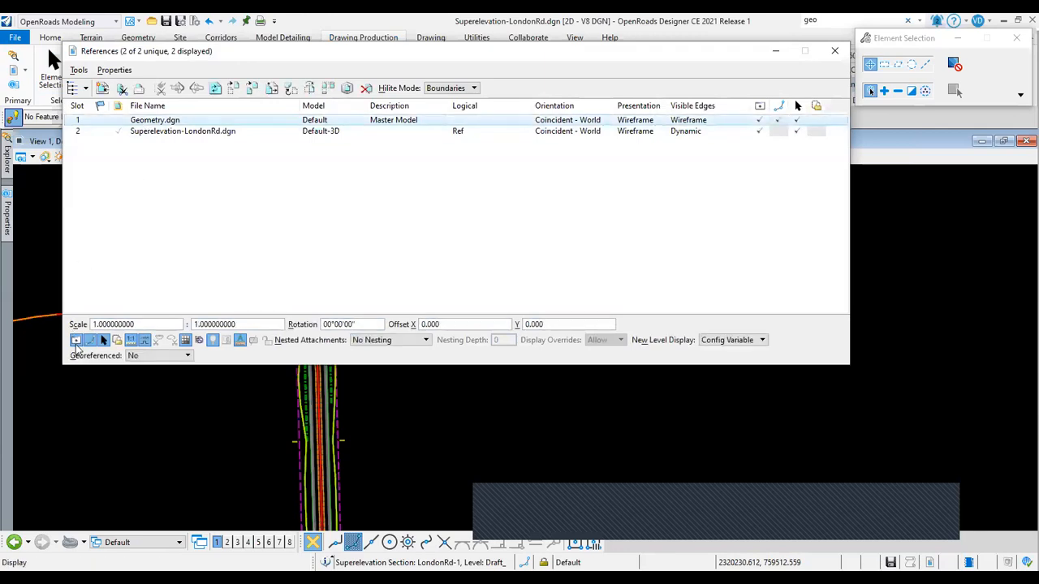
click(76, 340)
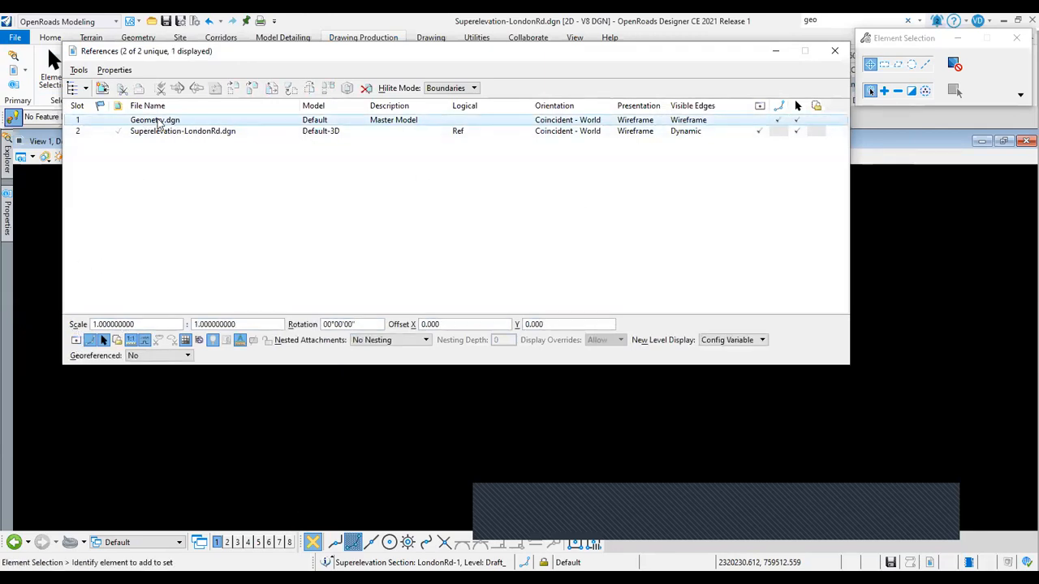
click(76, 340)
click(833, 52)
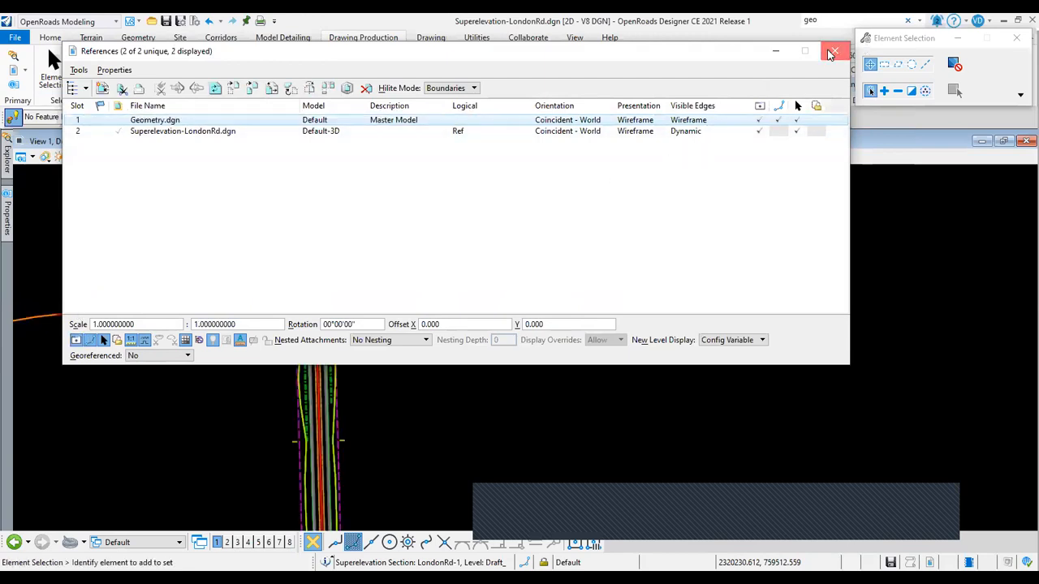
Define superelevation section Section 1 on the LondonRd corridor using AASHTO_2011_imperial.xml, AASHTO Method 5, AASHTO L selection, design speed 45 and Crown pivot.
scroll(315, 332, up, 3)
scroll(316, 333, down, 3)
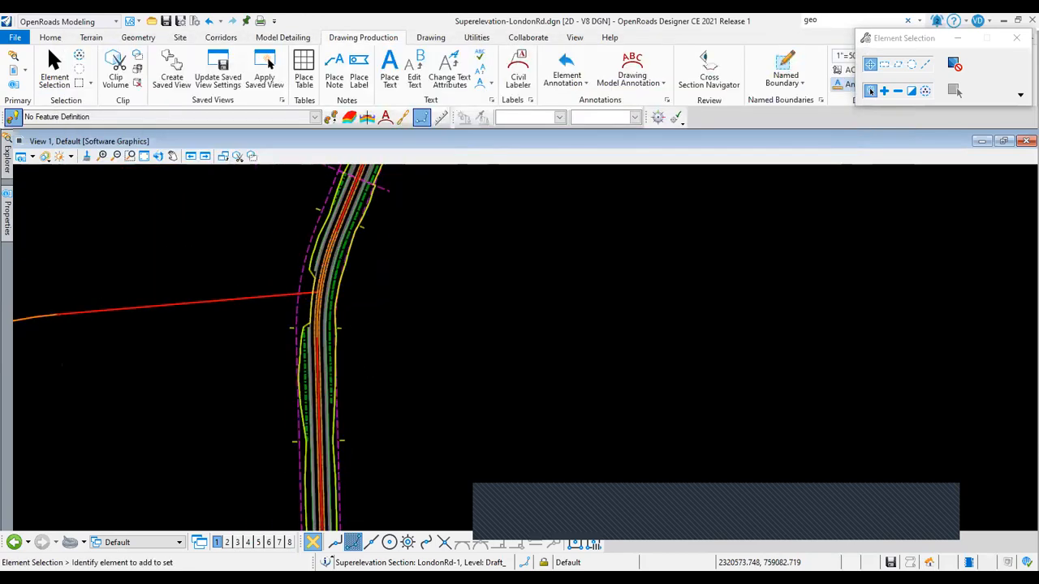
scroll(339, 351, up, 3)
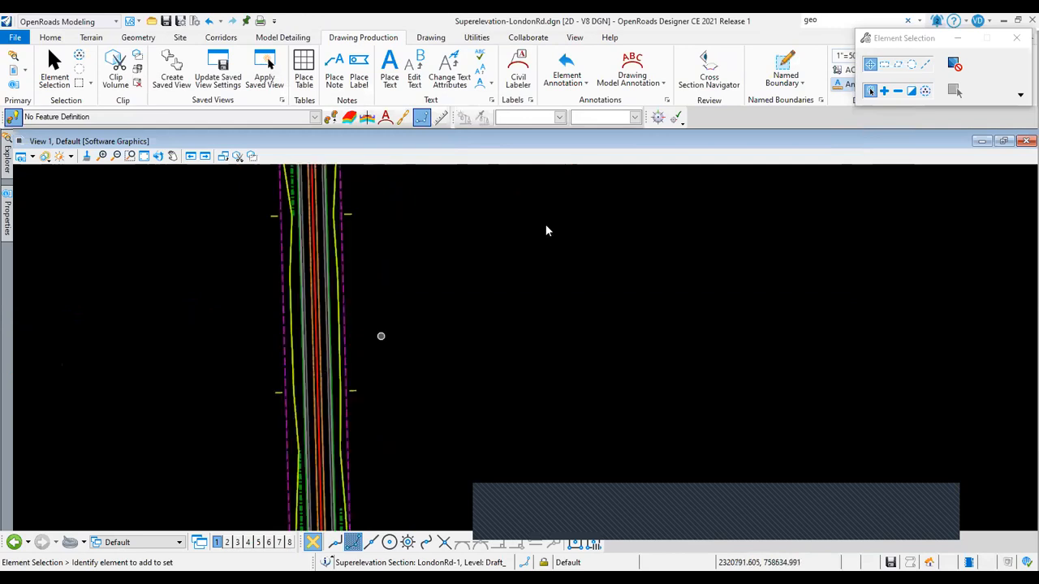
click(222, 38)
click(545, 83)
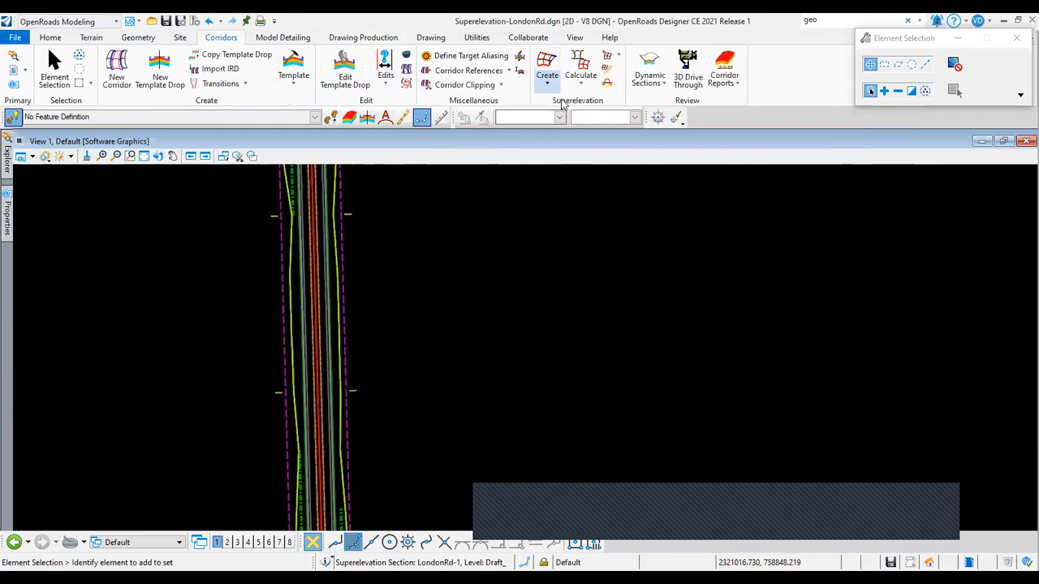
click(566, 104)
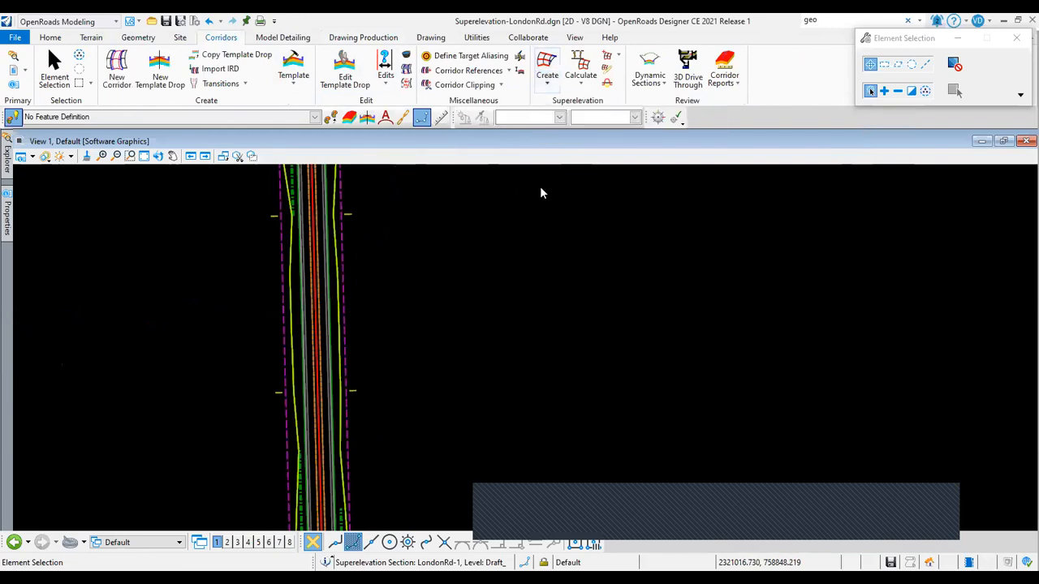
click(546, 83)
click(583, 104)
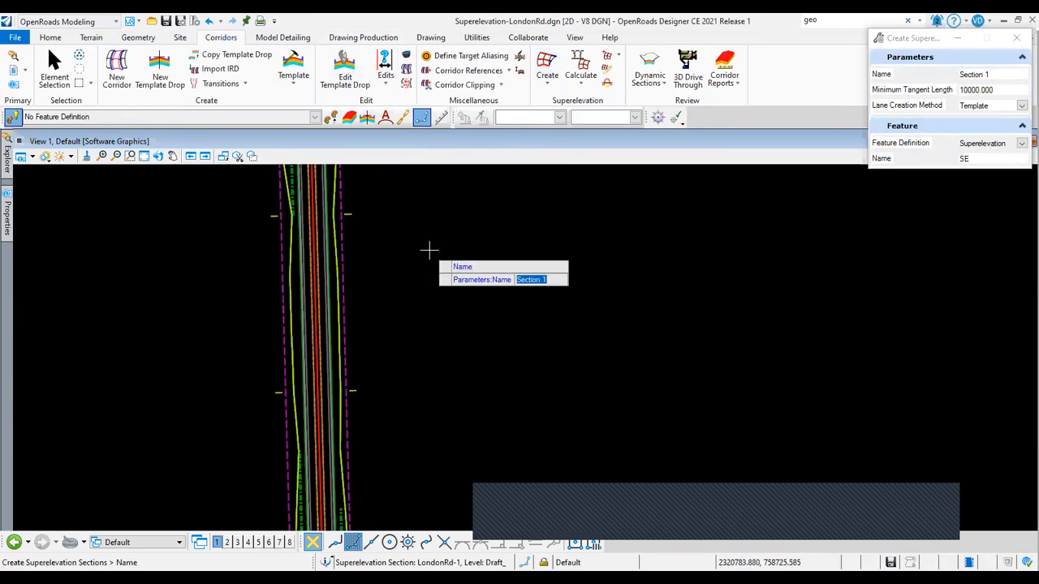
click(437, 242)
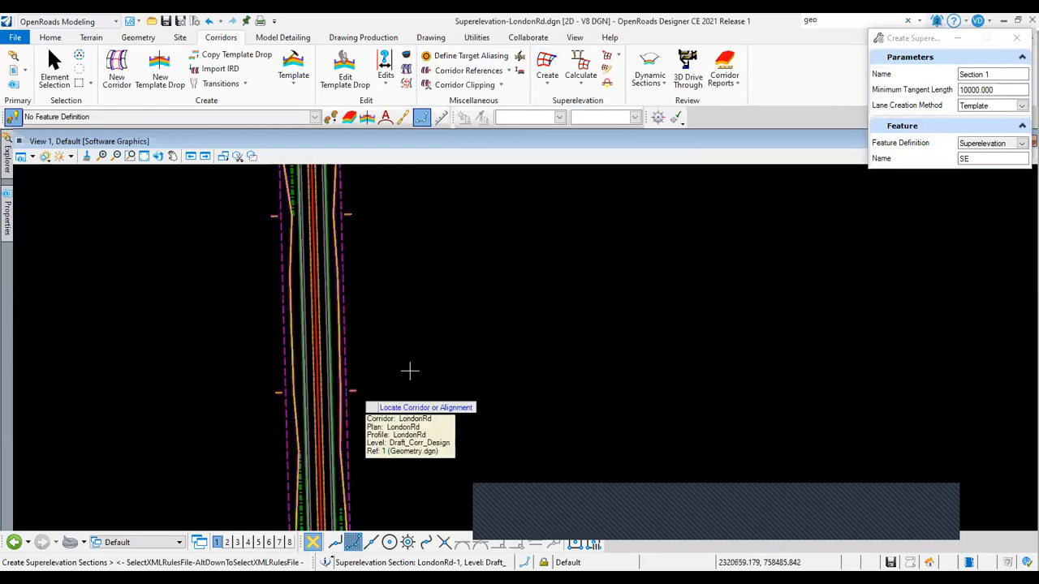
click(764, 318)
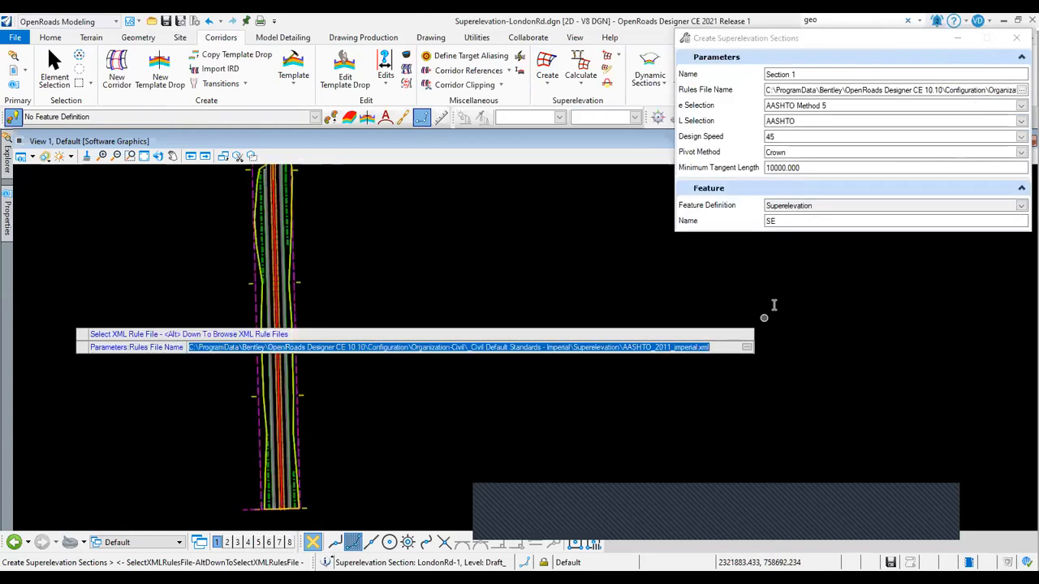
click(773, 305)
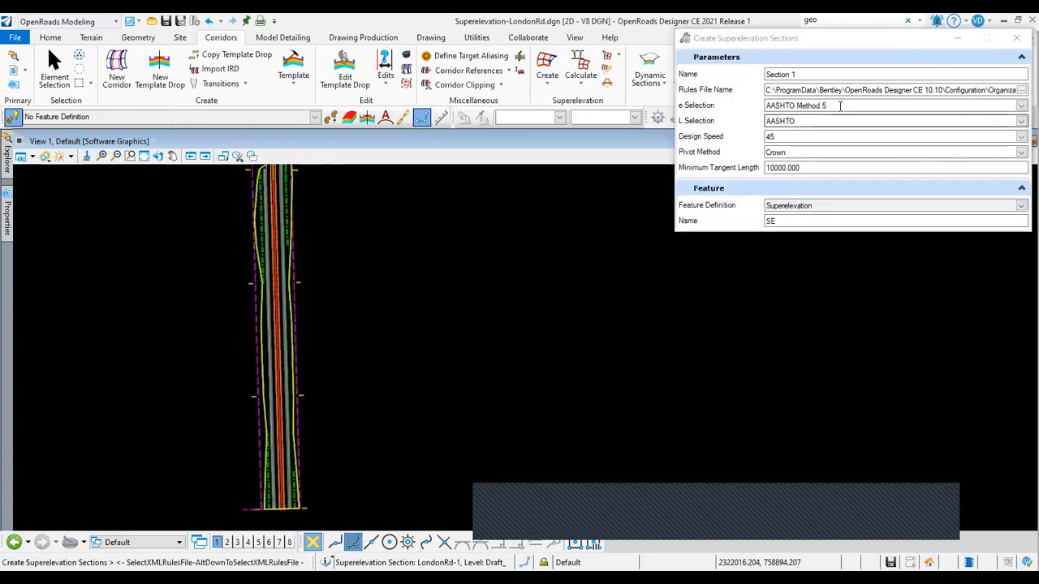
click(726, 298)
click(486, 322)
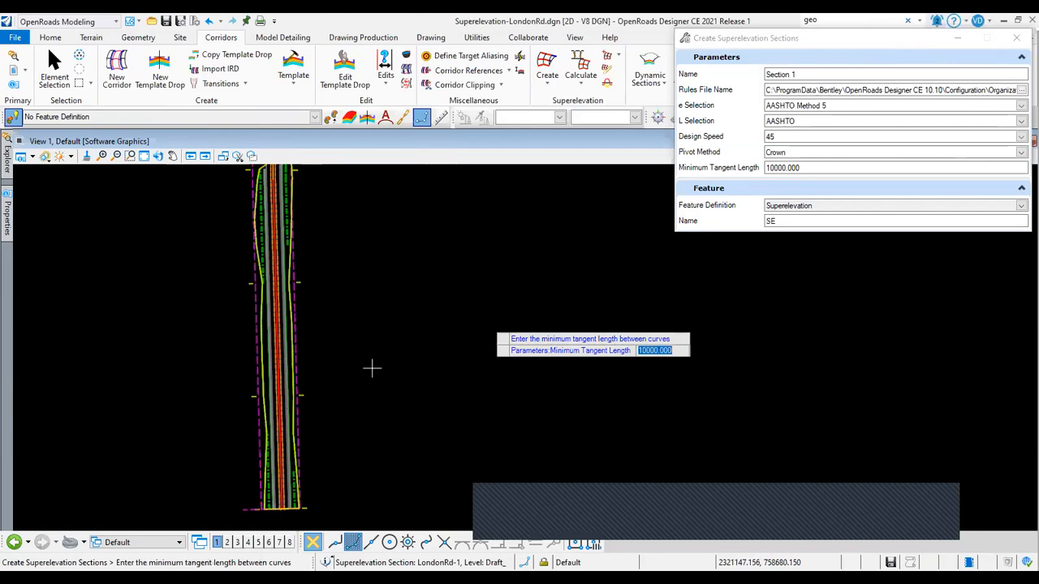
Generate the LondonRd superelevation section with a minimum tangent length of 10000 and end the command.
scroll(372, 370, down, 2)
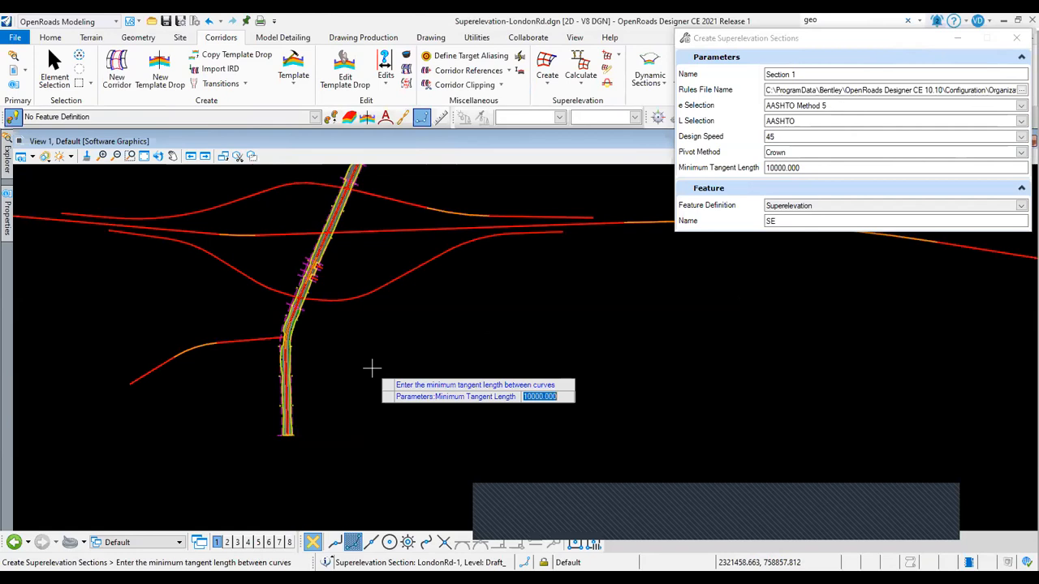
scroll(371, 369, up, 1)
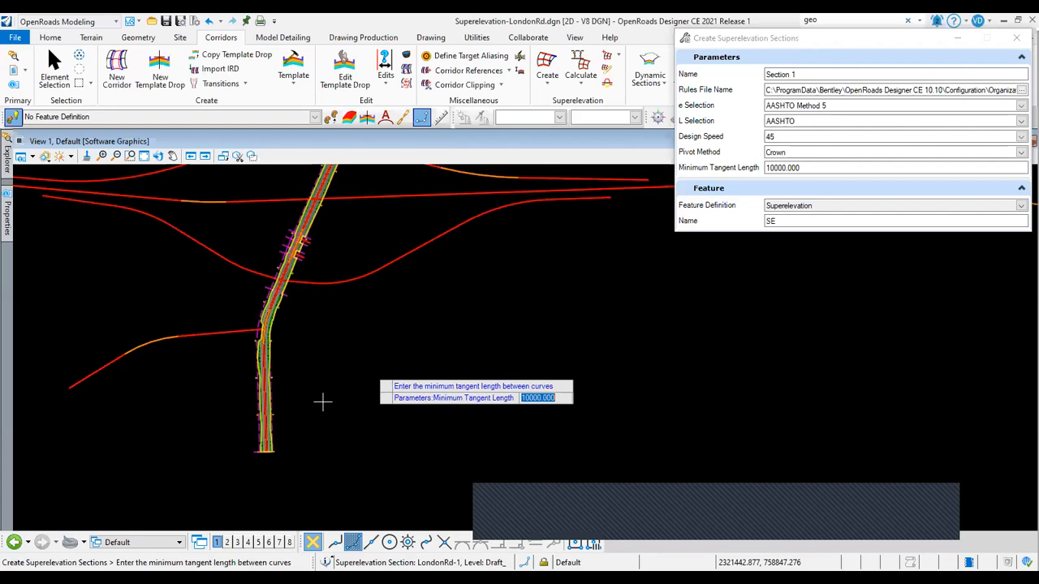
scroll(322, 401, down, 1)
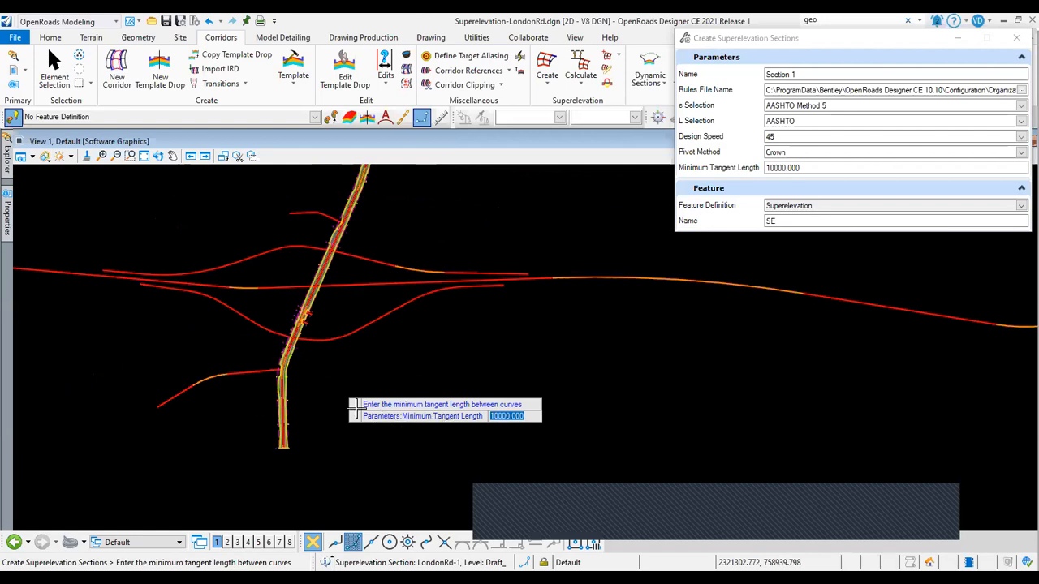
click(287, 353)
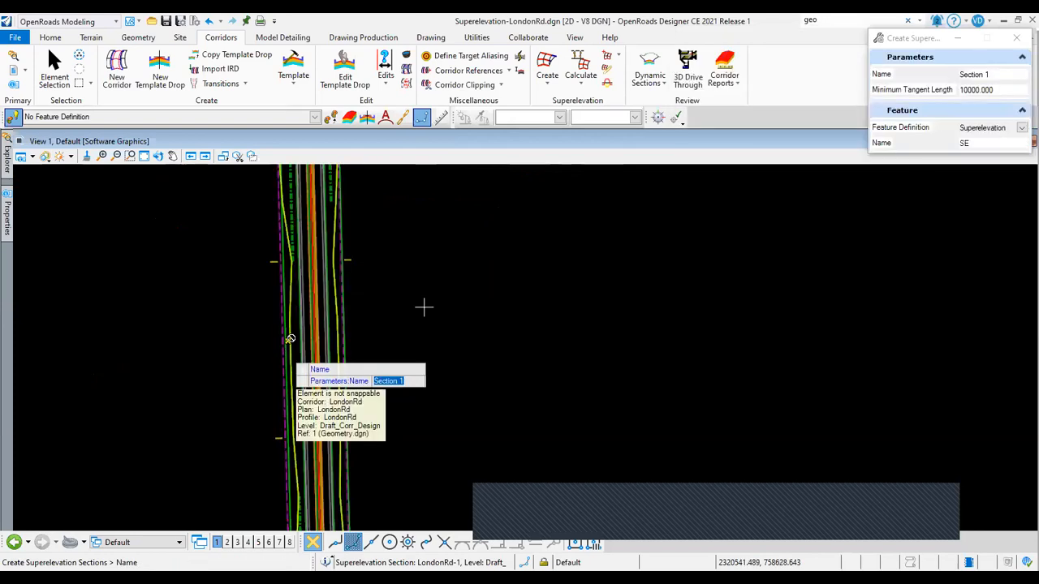
click(349, 369)
Select the outline of the new superelevation section and examine its general, feature and station range properties.
scroll(341, 365, up, 3)
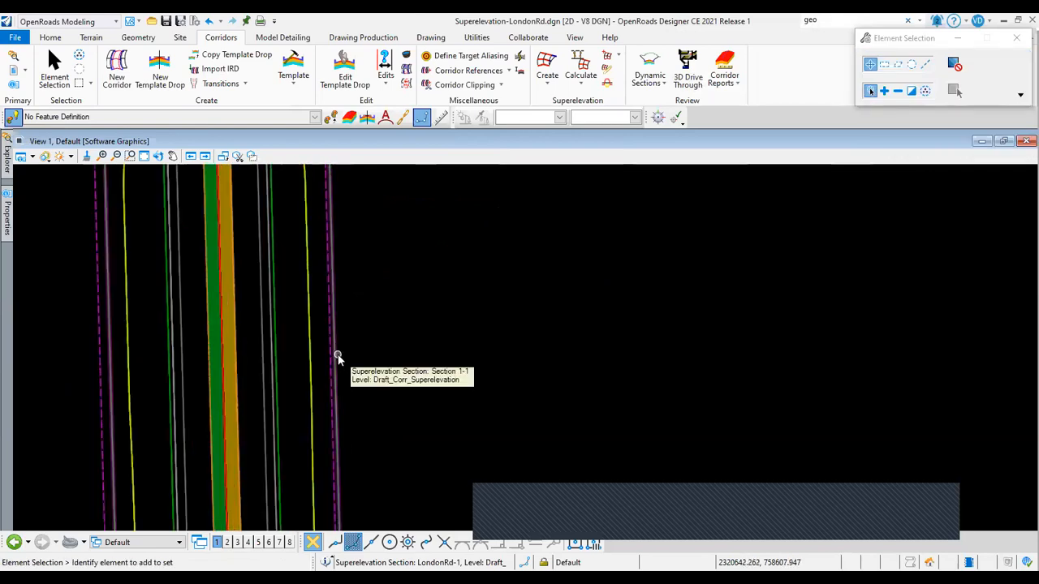
click(338, 355)
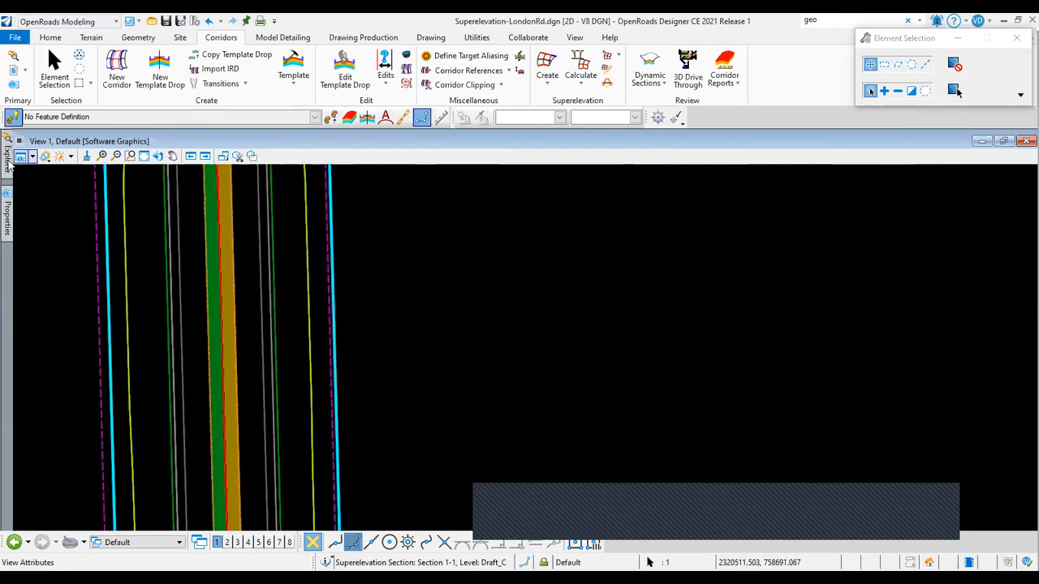
mouse_move(6, 221)
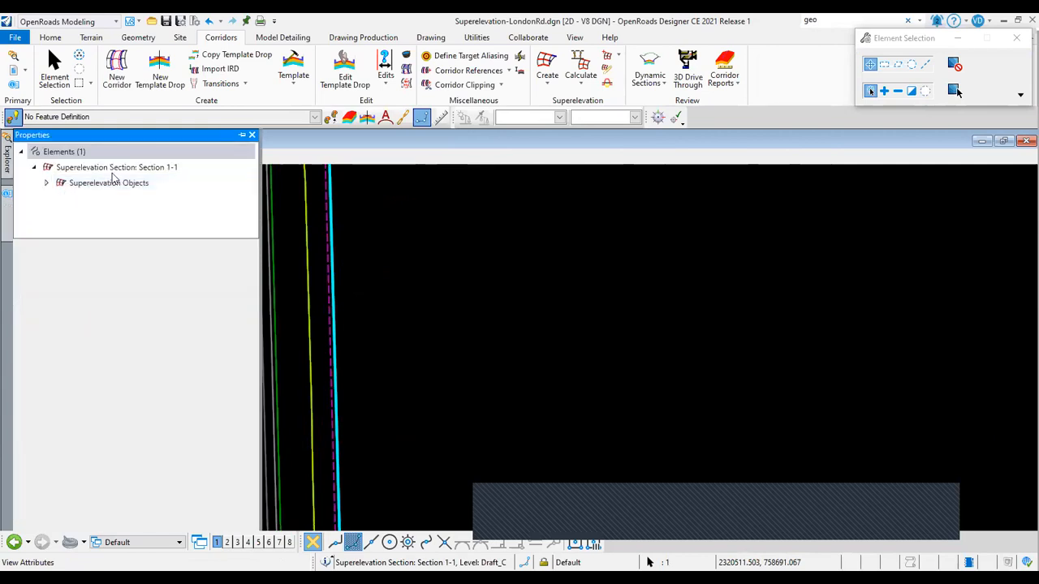
click(243, 135)
click(579, 261)
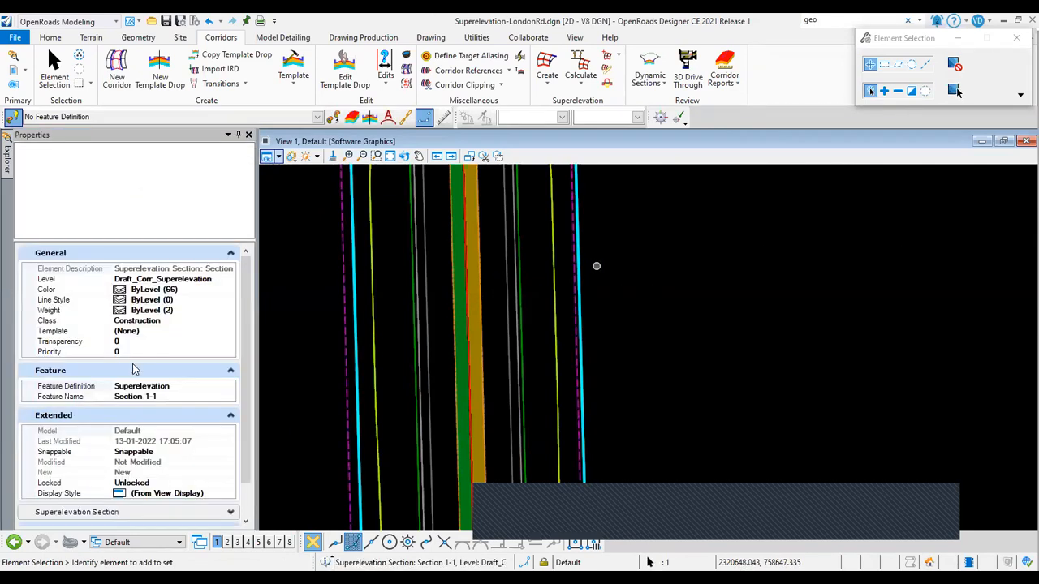
scroll(134, 369, down, 2)
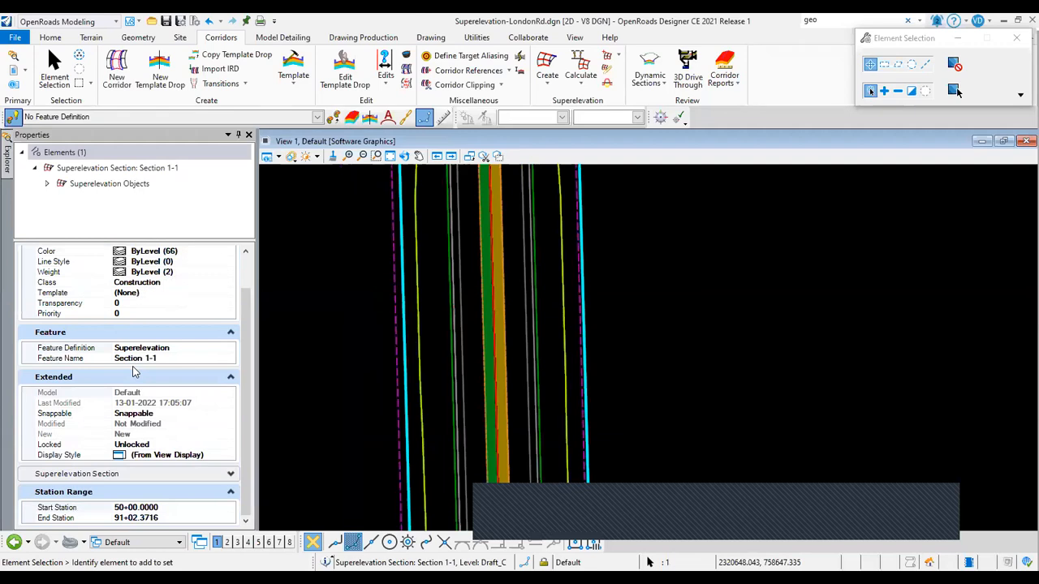
scroll(135, 372, up, 2)
scroll(135, 371, down, 2)
scroll(135, 372, up, 2)
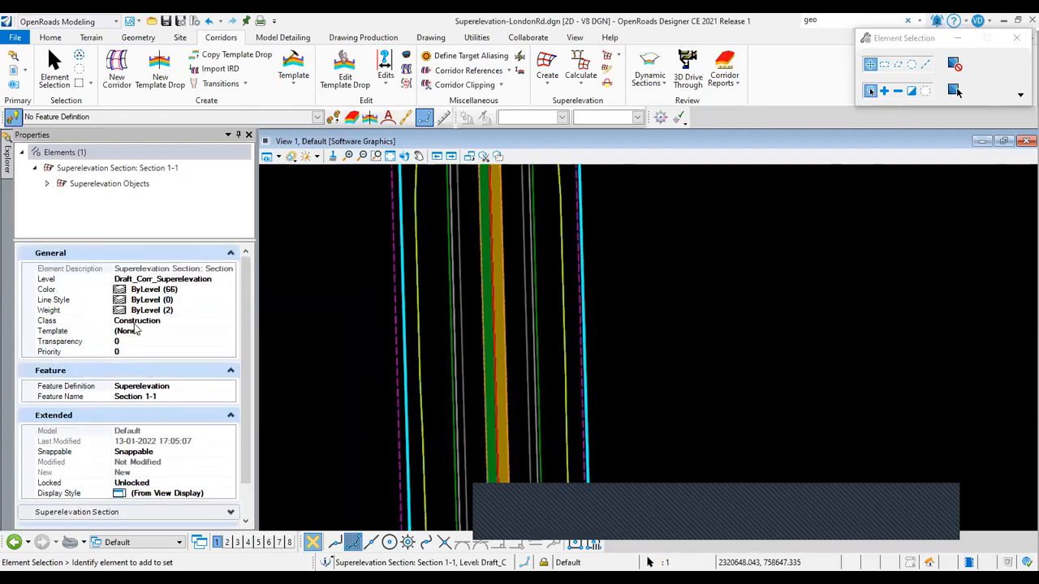
Browse the levels available for the selected superelevation section without changing its level, and put the properties away.
click(142, 278)
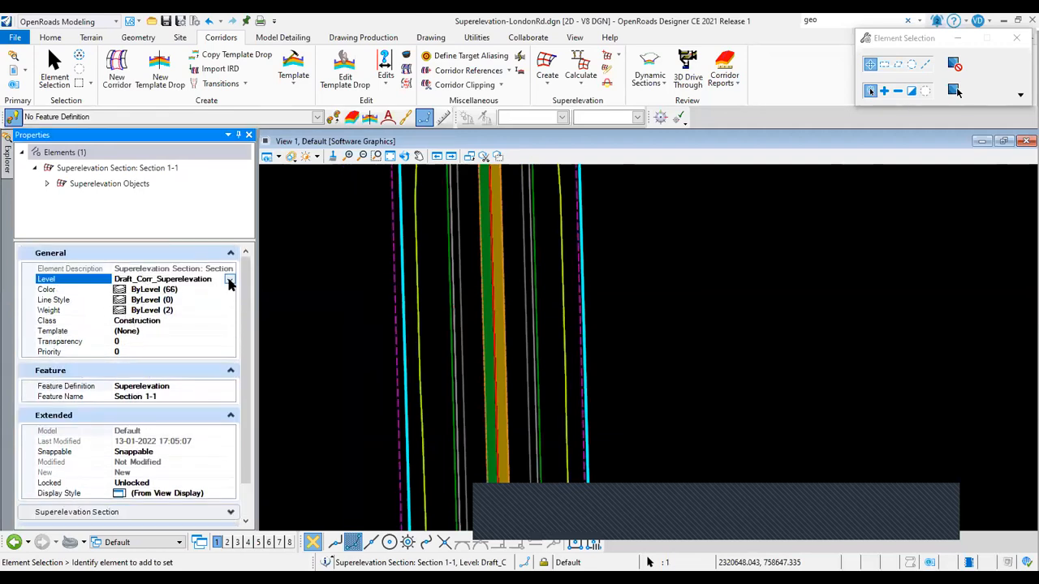
click(215, 280)
scroll(156, 378, down, 15)
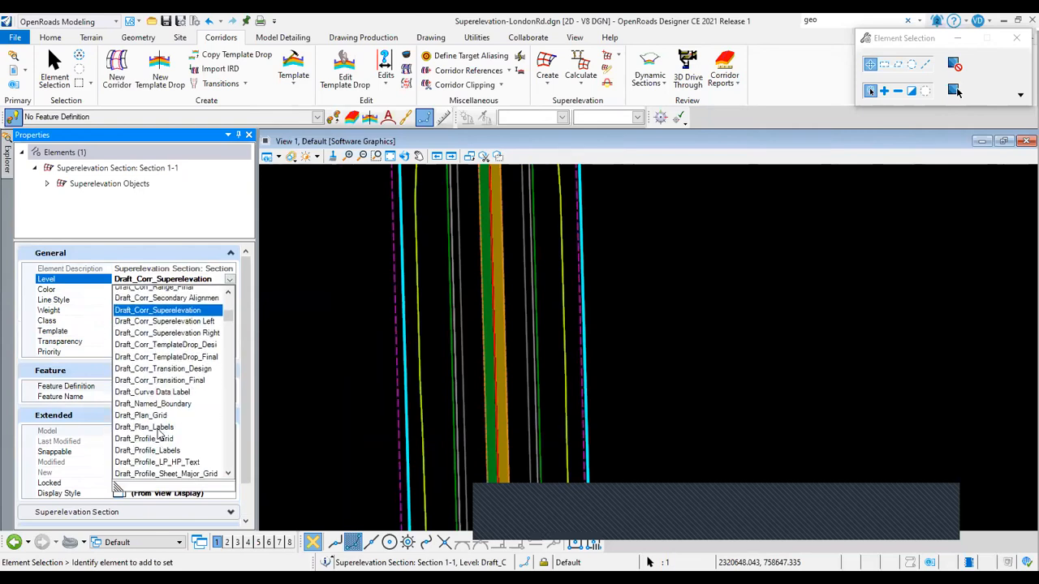
scroll(159, 434, down, 15)
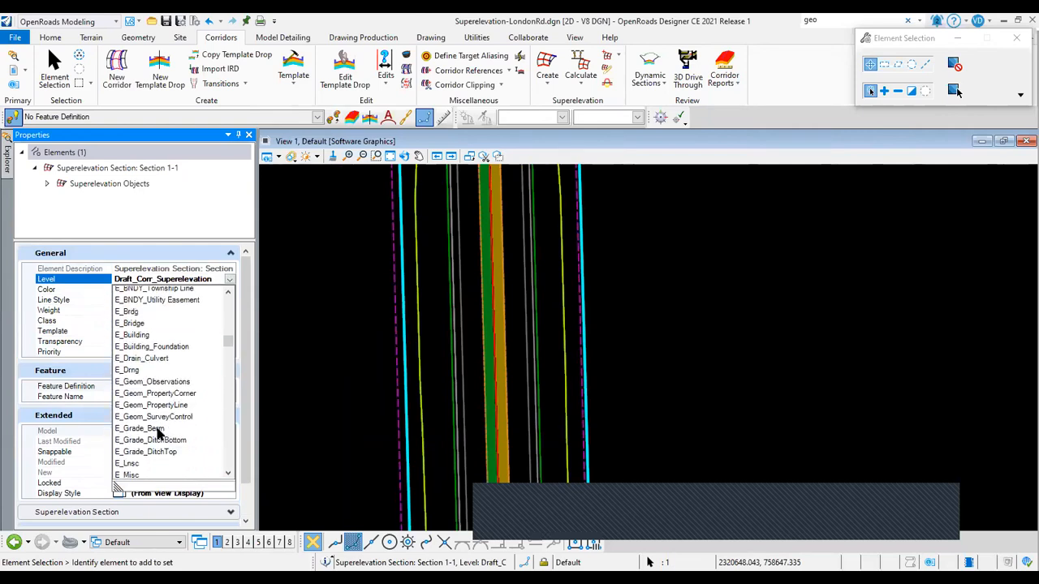
scroll(303, 342, down, 1)
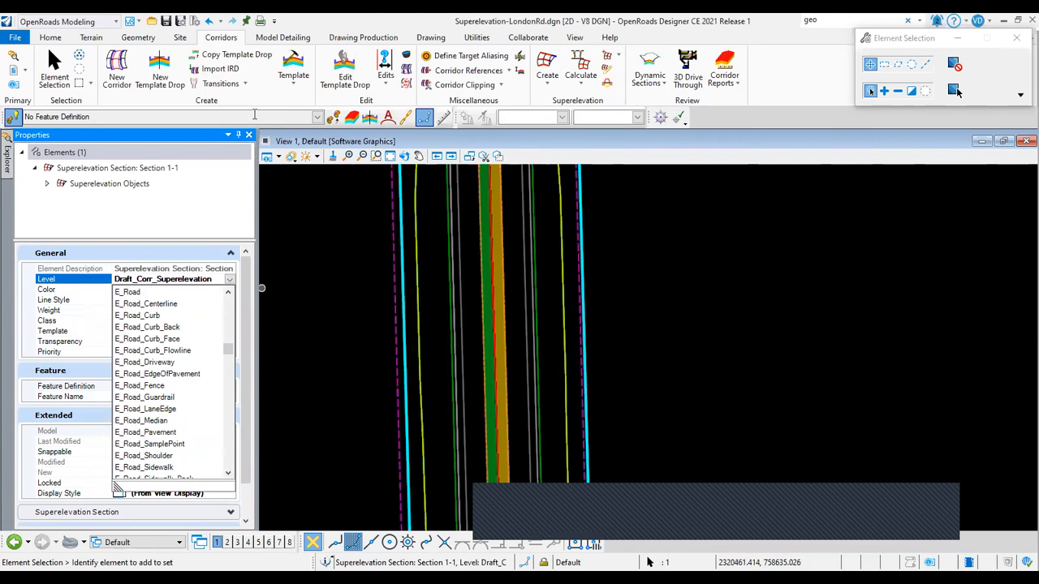
click(239, 136)
Open the template library and review the lane layout of the 2 Lanes + Turn Lane-Rural template before creating superelevation lanes.
scroll(444, 339, down, 3)
scroll(444, 339, up, 1)
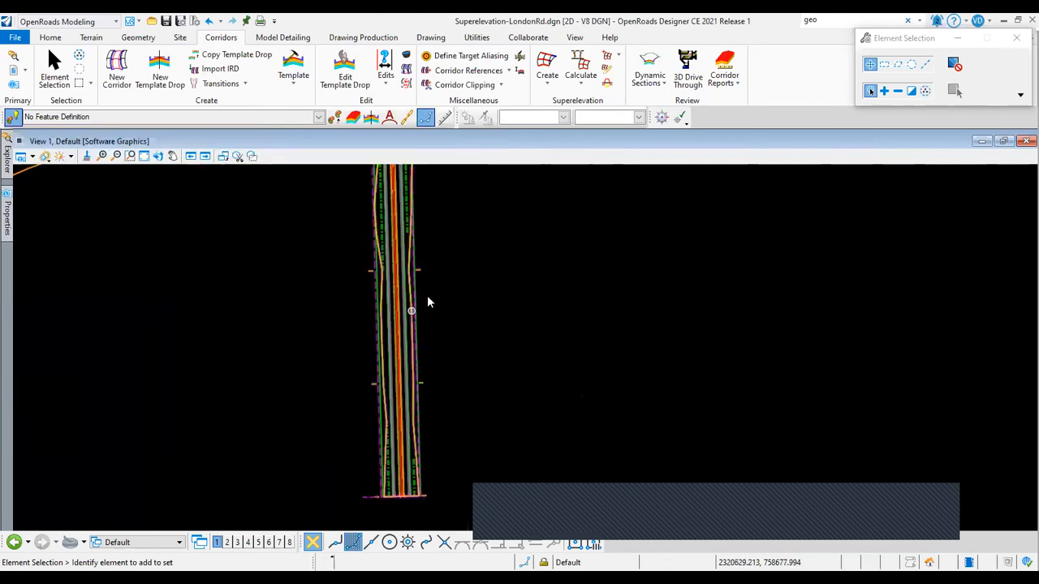
click(547, 82)
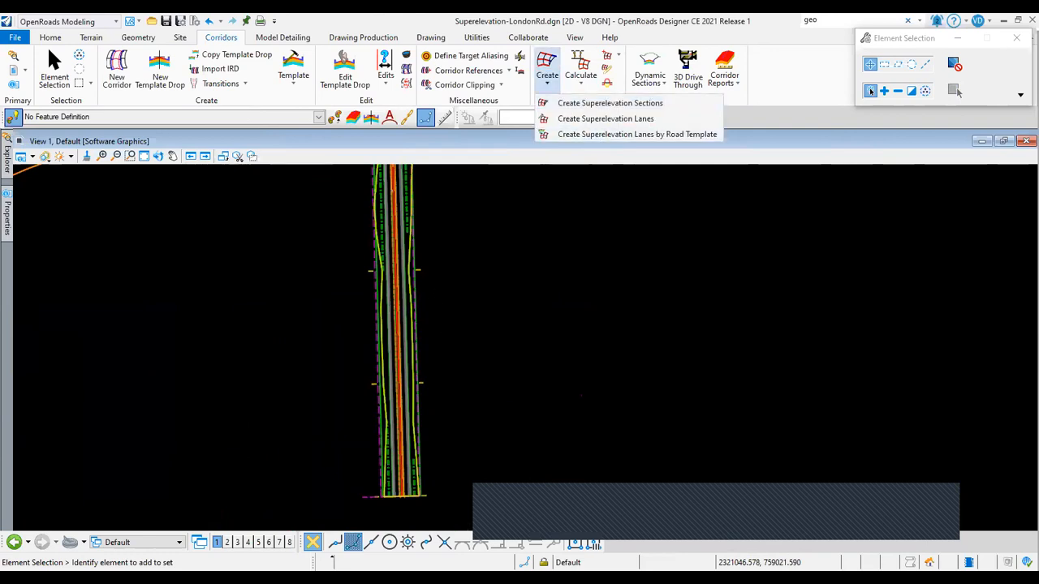
scroll(297, 367, up, 2)
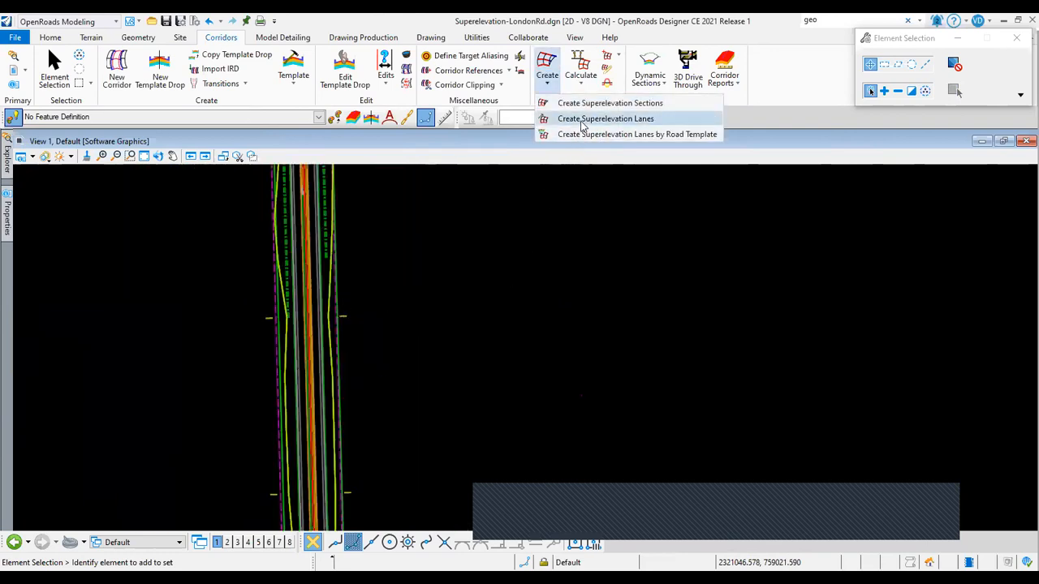
click(283, 88)
click(284, 87)
click(309, 102)
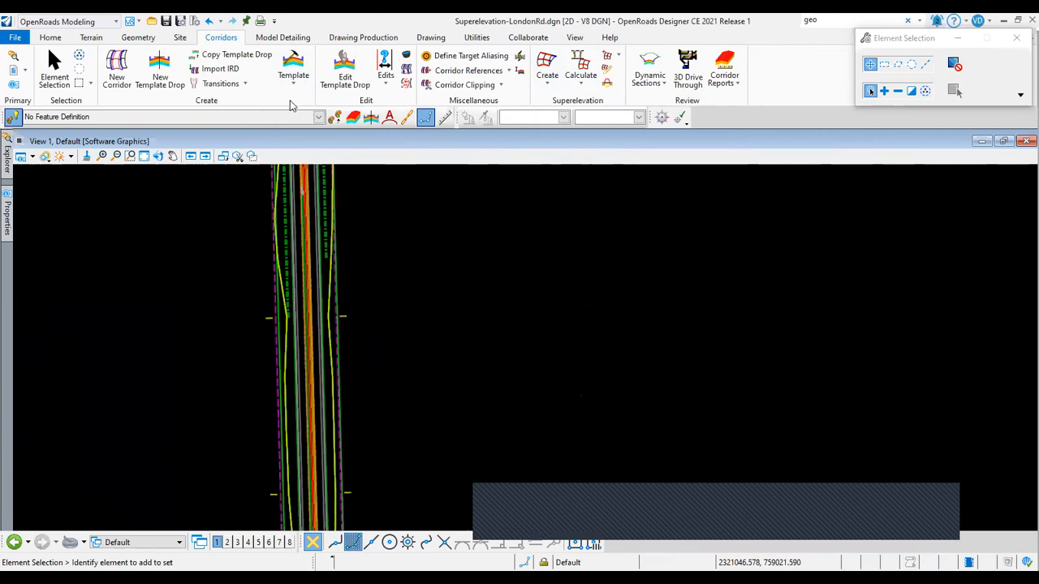
click(293, 82)
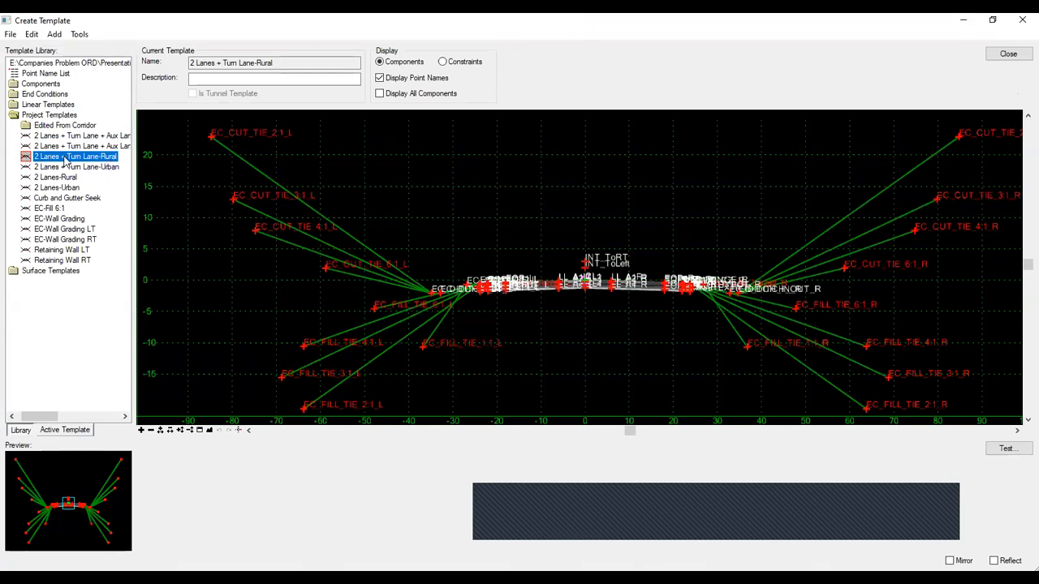
click(991, 56)
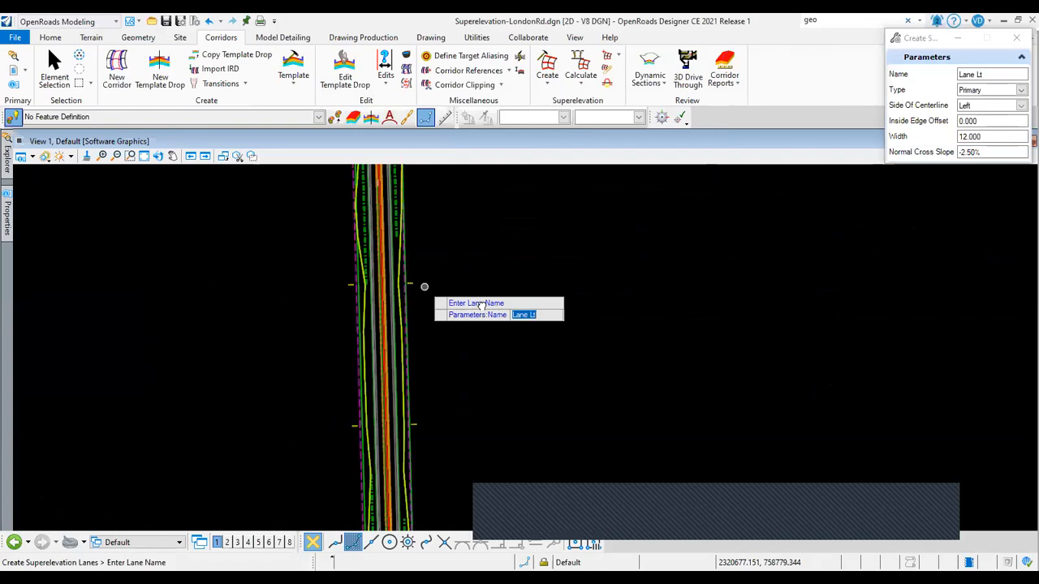
Name the new superelevation lane Lane Left and make it a Primary lane.
scroll(424, 287, down, 2)
text(Lane Lef)
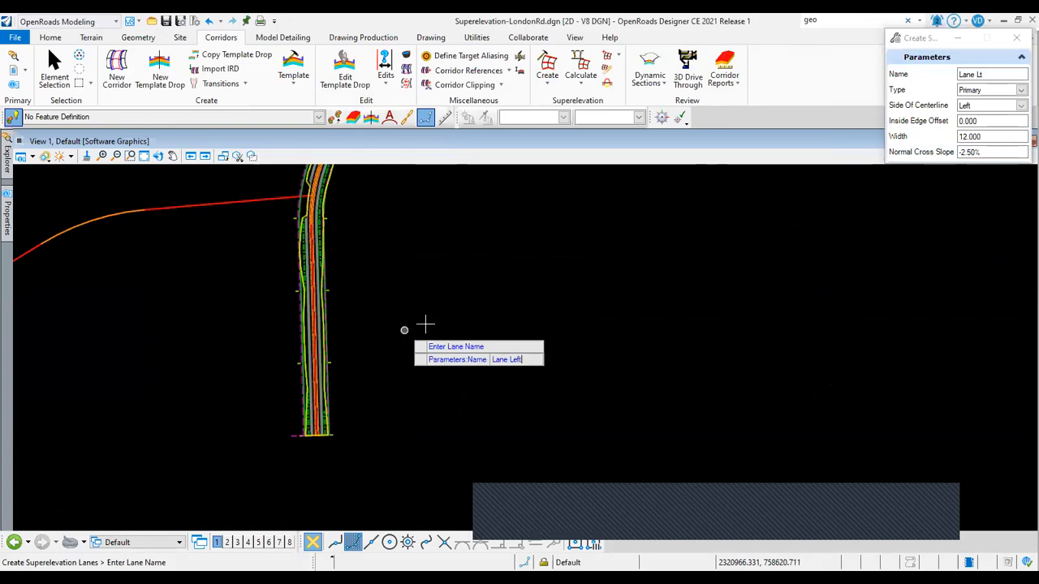
text(t)
key(Return)
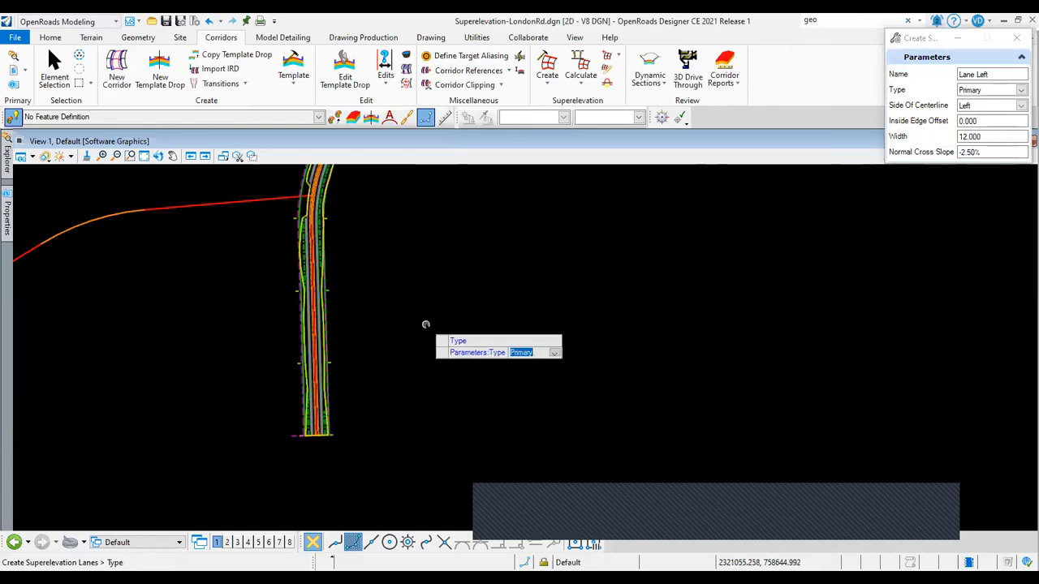
drag(899, 44, 653, 131)
click(776, 177)
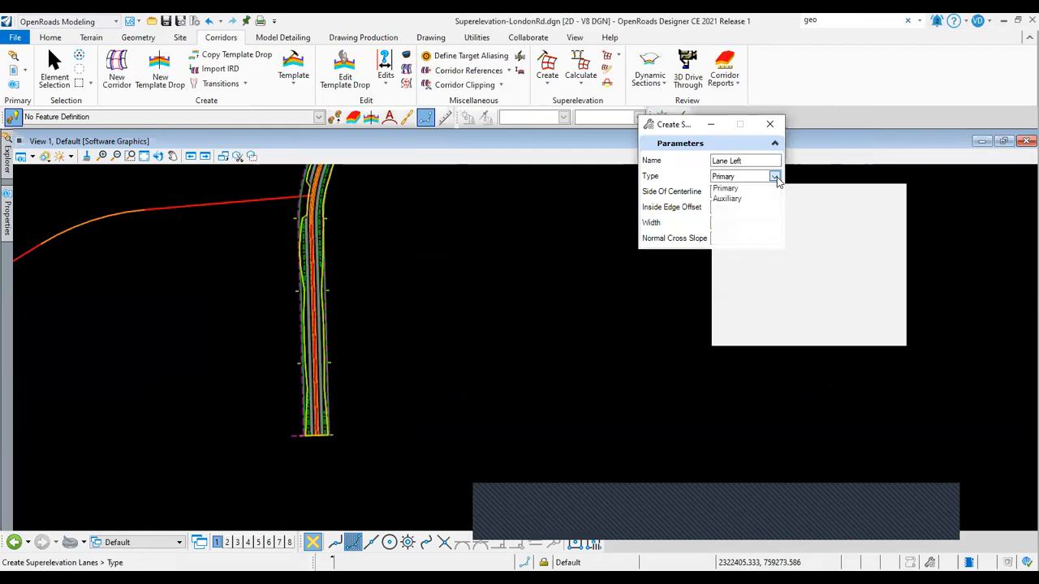
click(520, 283)
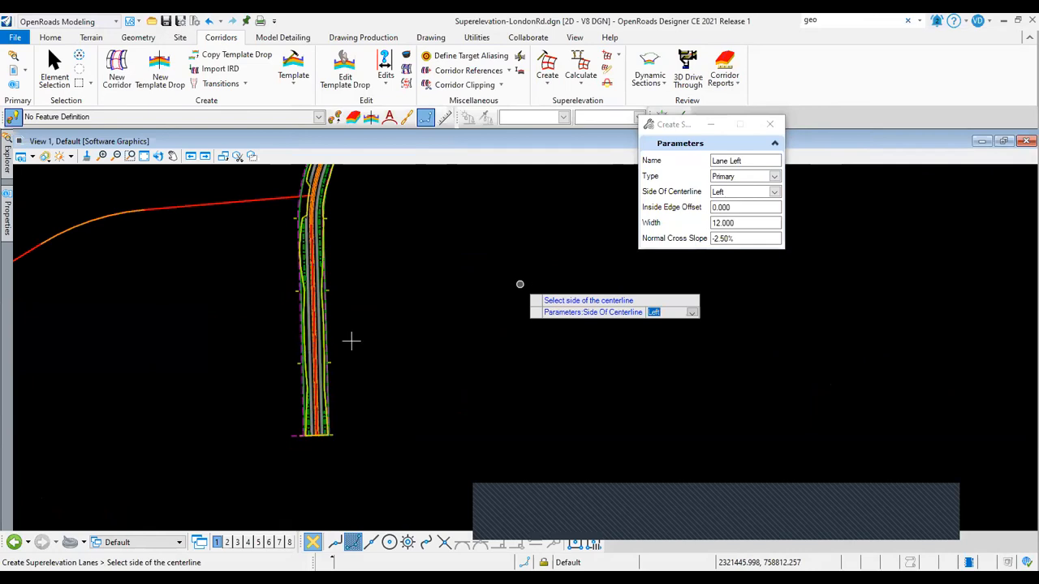
Create Lane Left on the left of the centerline with inside edge offset 0.000, width 12.000 and normal cross slope -2.50%.
scroll(431, 330, up, 1)
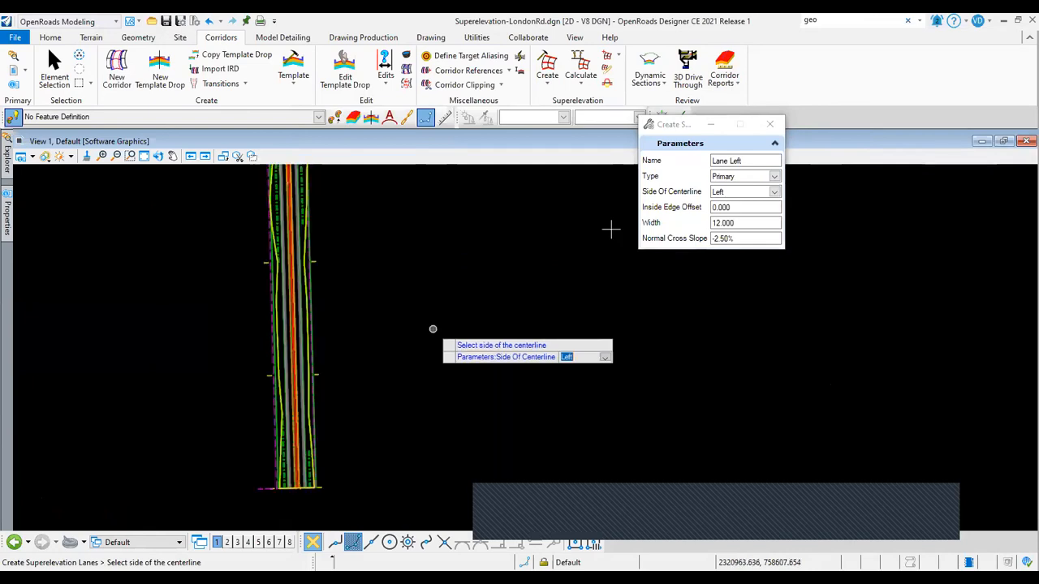
click(473, 279)
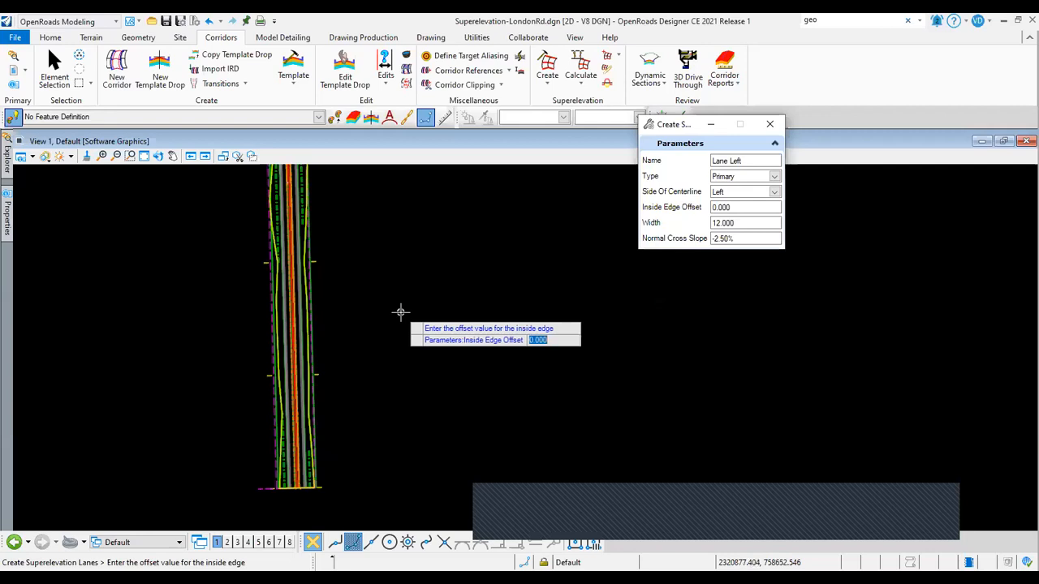
key(Return)
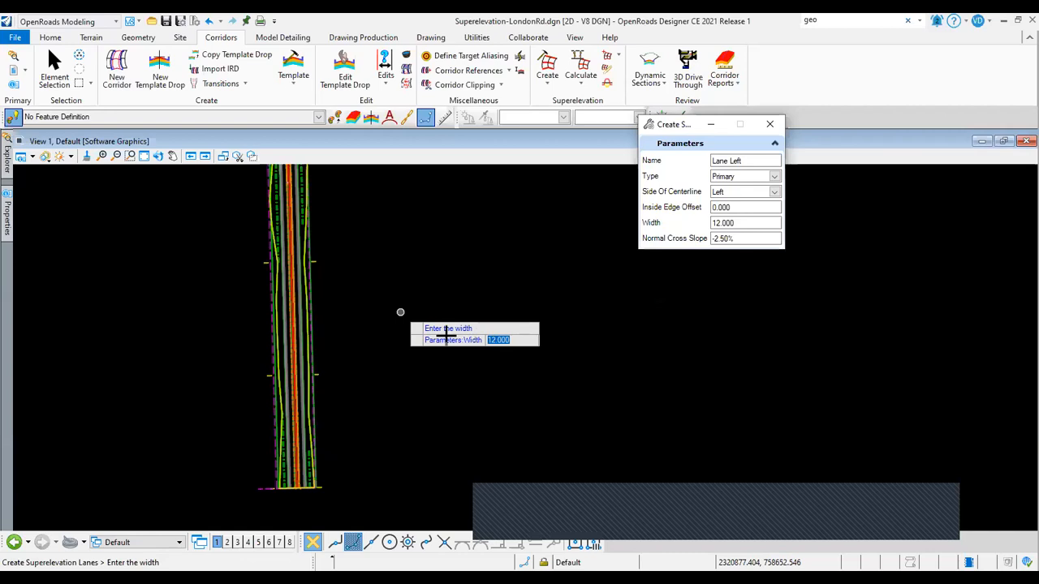
key(Return)
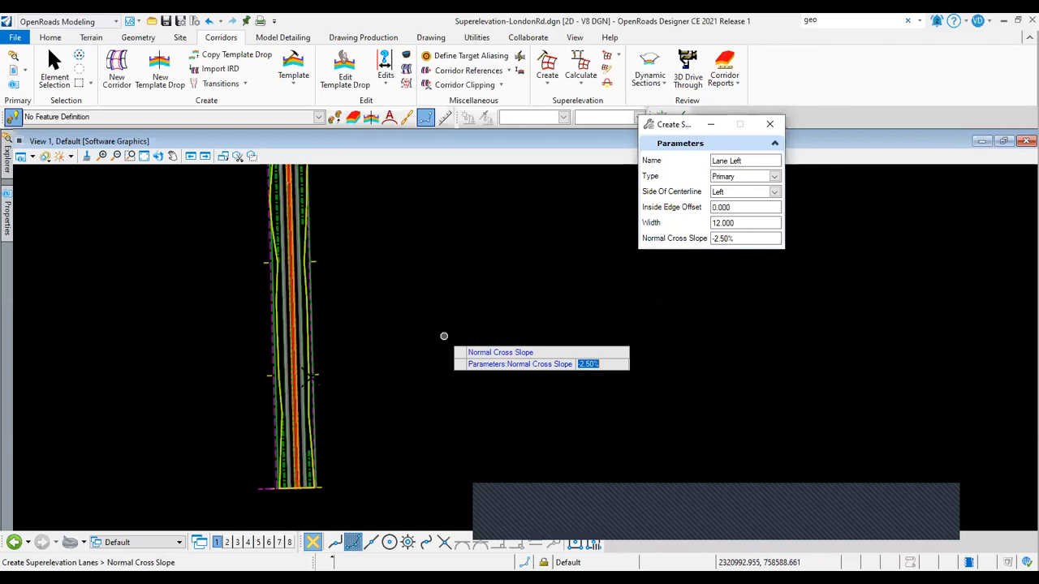
click(369, 338)
scroll(369, 339, up, 5)
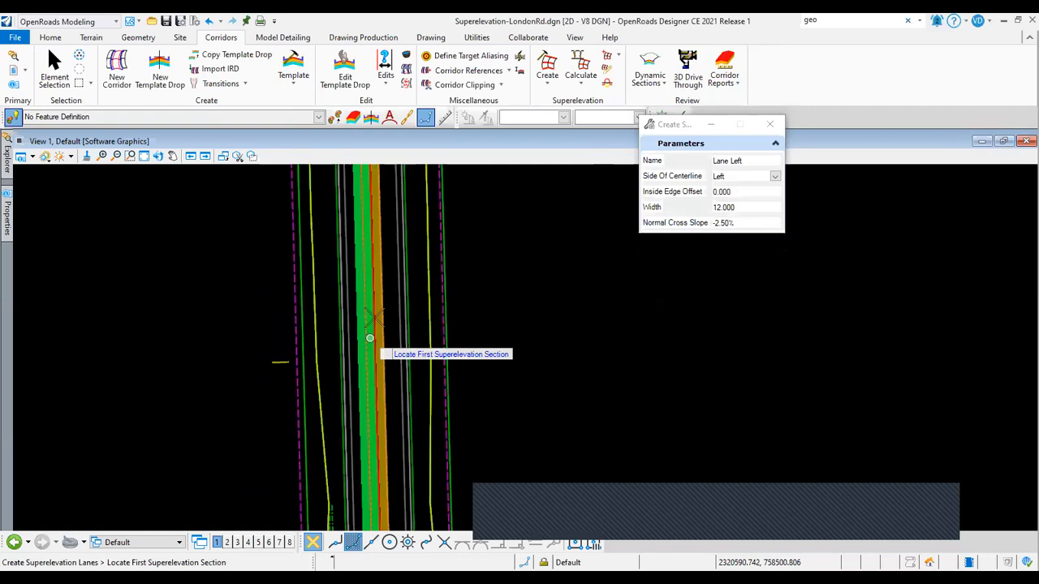
Create a Primary lane named Lane Ryt right of the centerline with inside edge offset 0.000, width 12.000 and normal cross slope -2.50%, ending the command.
scroll(372, 321, down, 2)
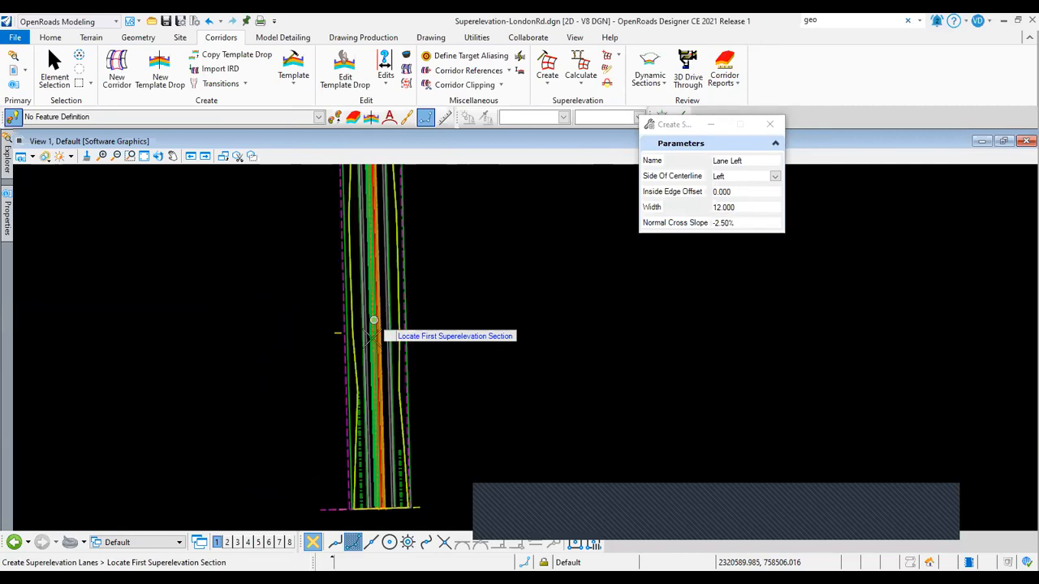
scroll(370, 339, down, 1)
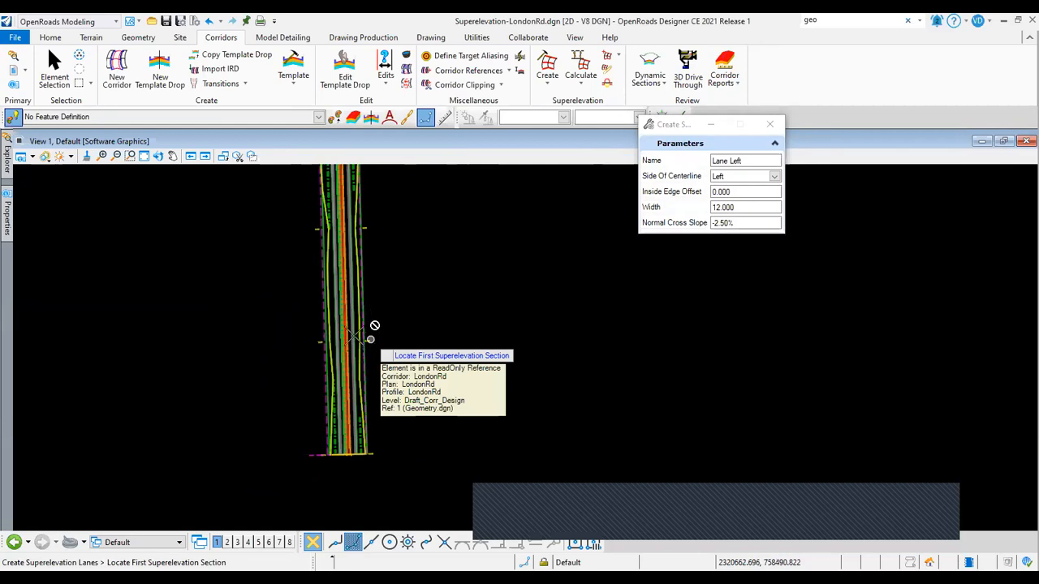
click(434, 297)
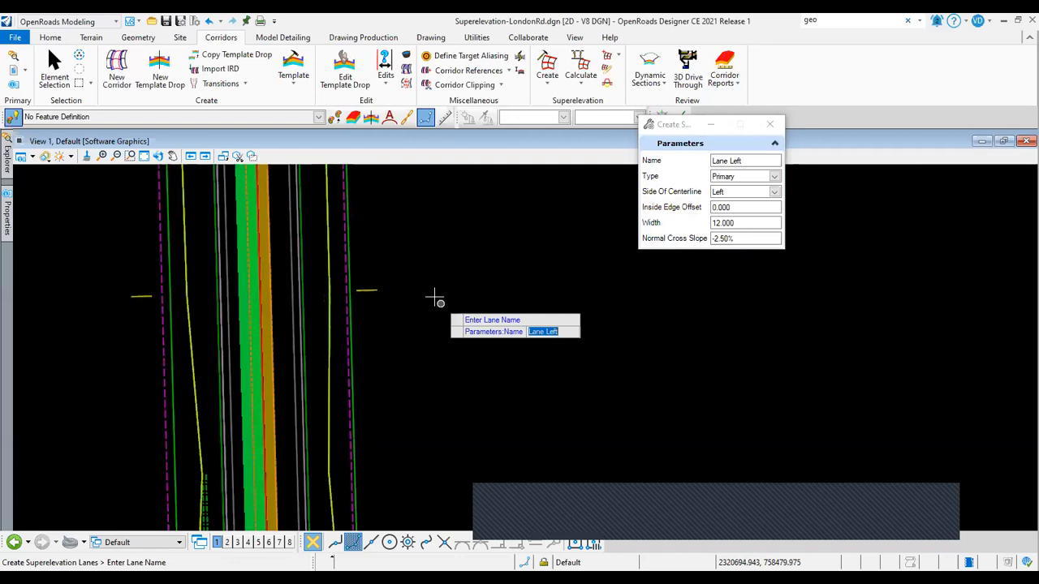
text(Lane Ryt)
key(Return)
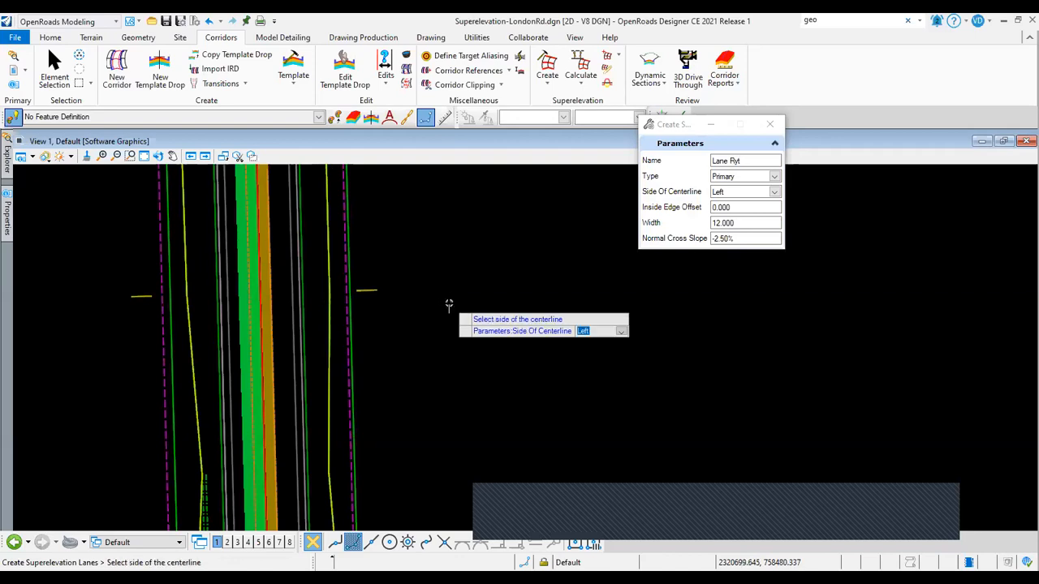
key(Down)
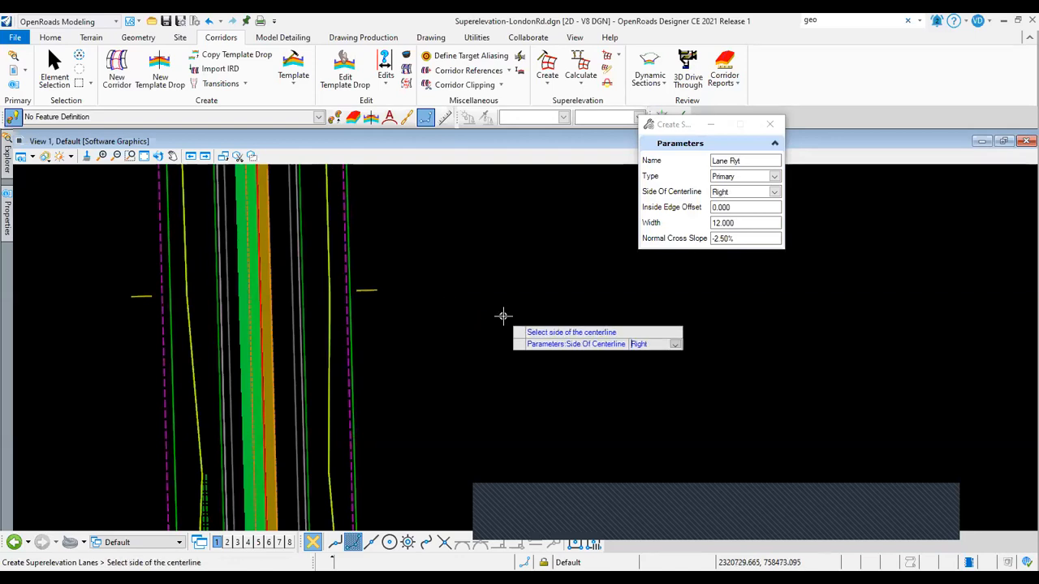
click(430, 335)
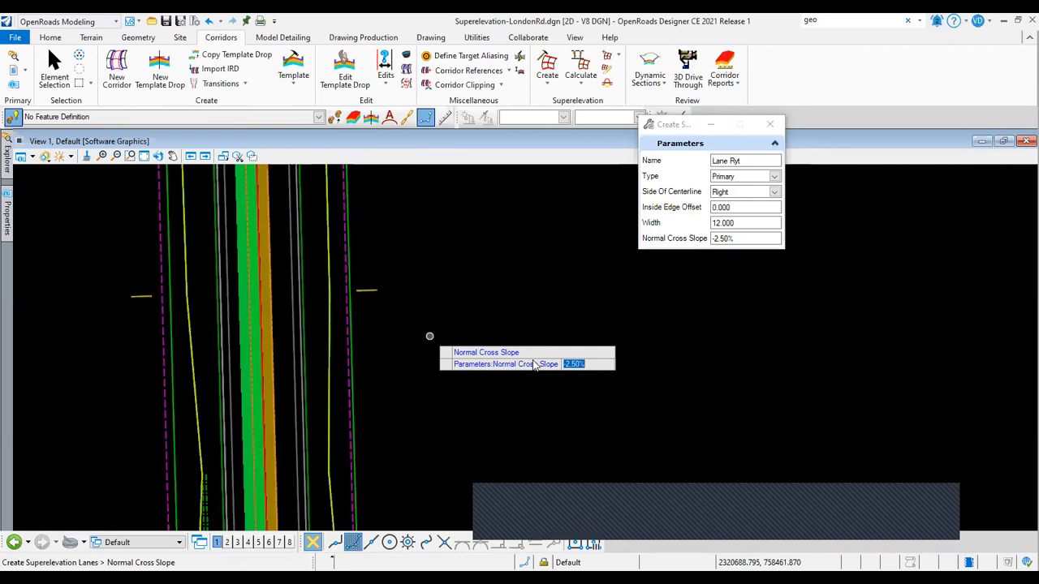
click(275, 388)
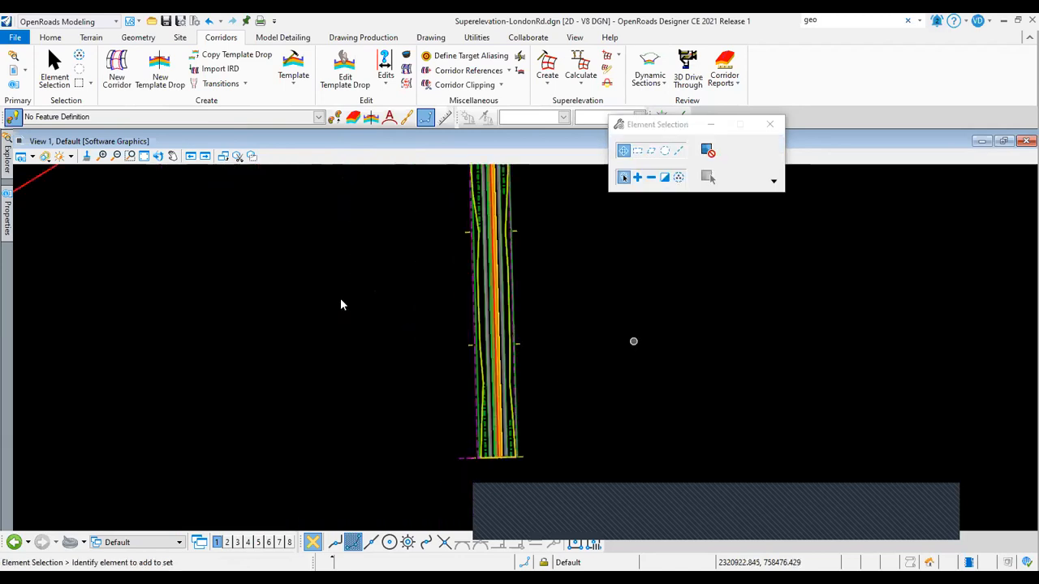
Start Calculate Superelevation and choose the LondonRd superelevation section as the only section, keeping the preset rules file.
scroll(341, 299, up, 5)
scroll(383, 292, down, 2)
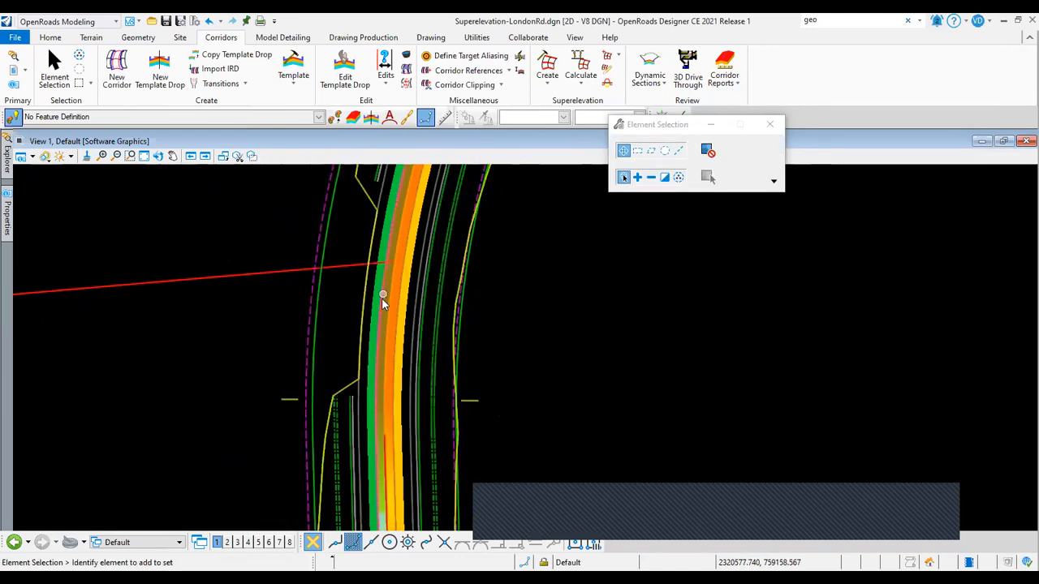
scroll(383, 359, up, 1)
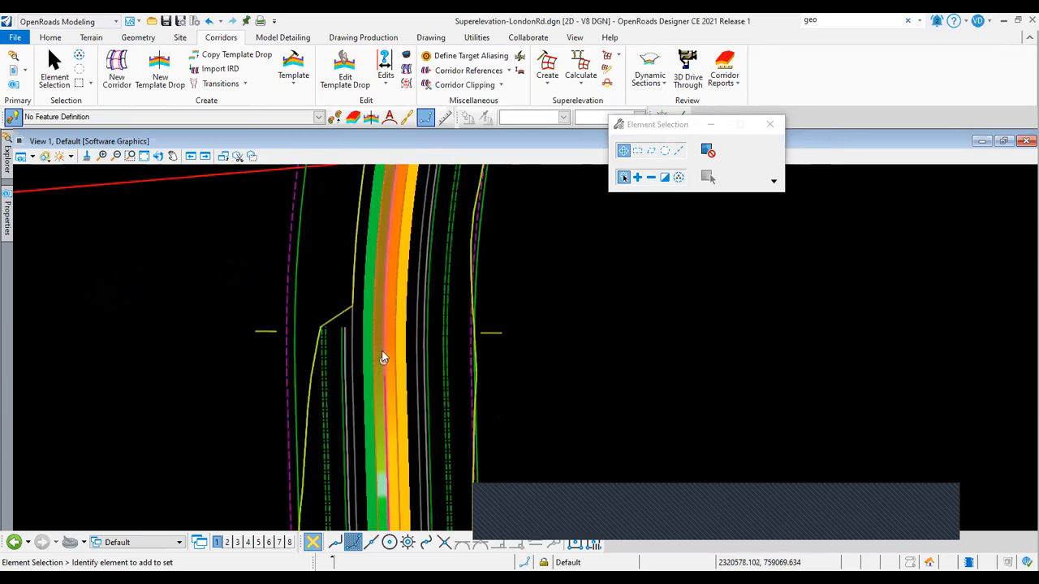
scroll(386, 284, down, 5)
middle_drag(730, 297, 759, 342)
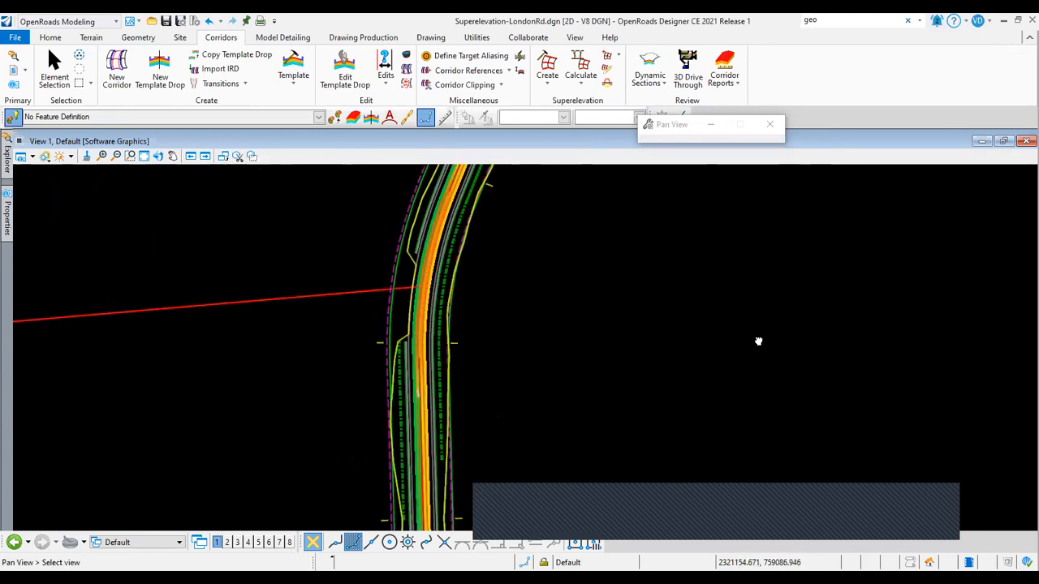
click(546, 89)
click(579, 86)
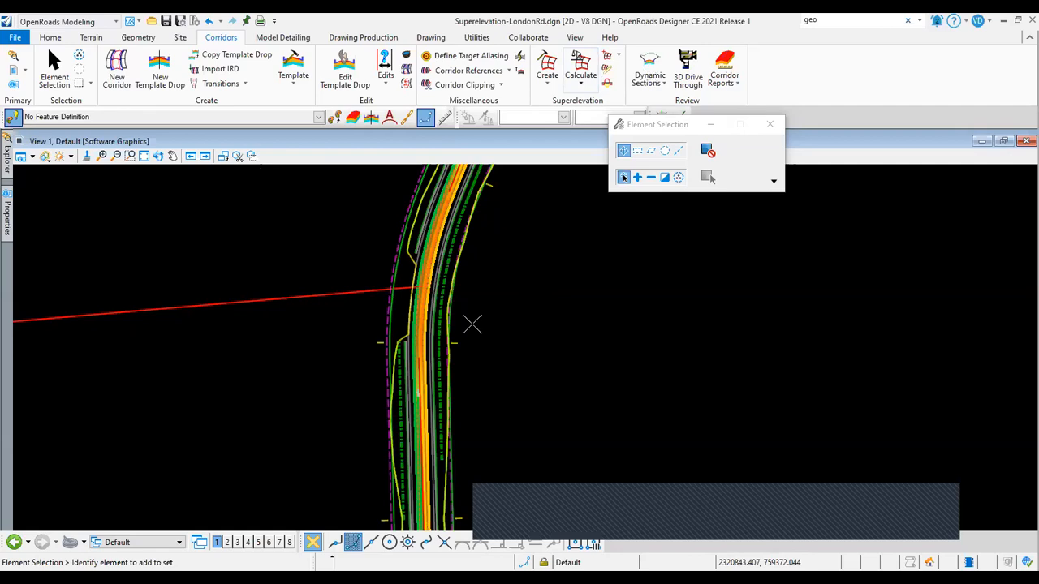
scroll(446, 298, up, 3)
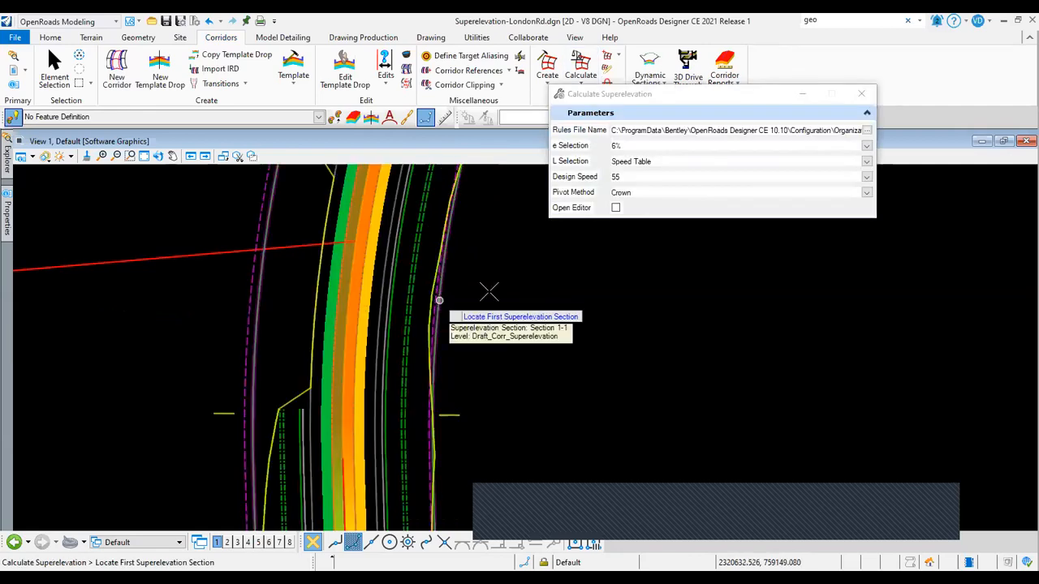
click(439, 300)
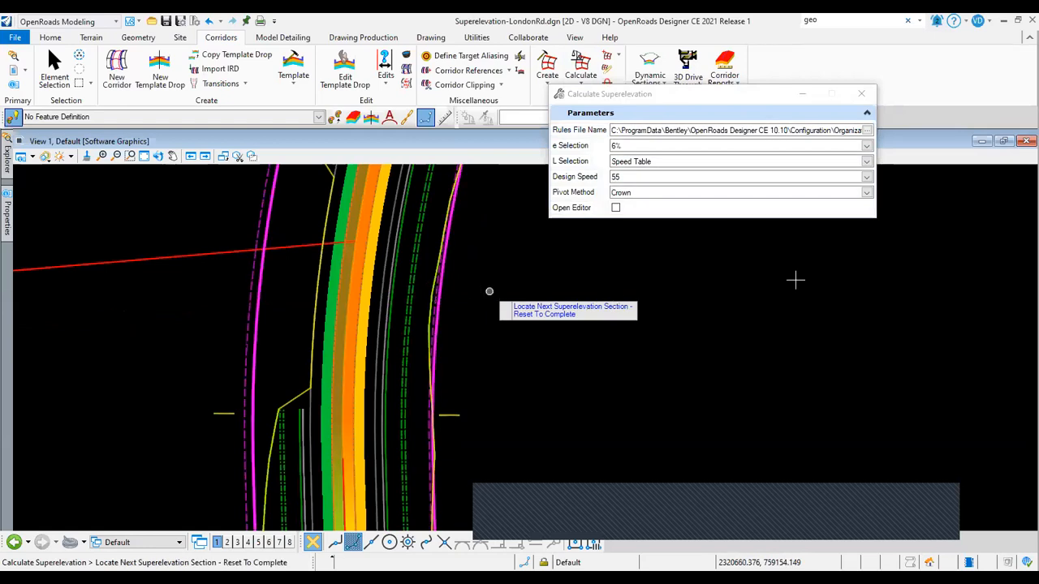
right_click(665, 273)
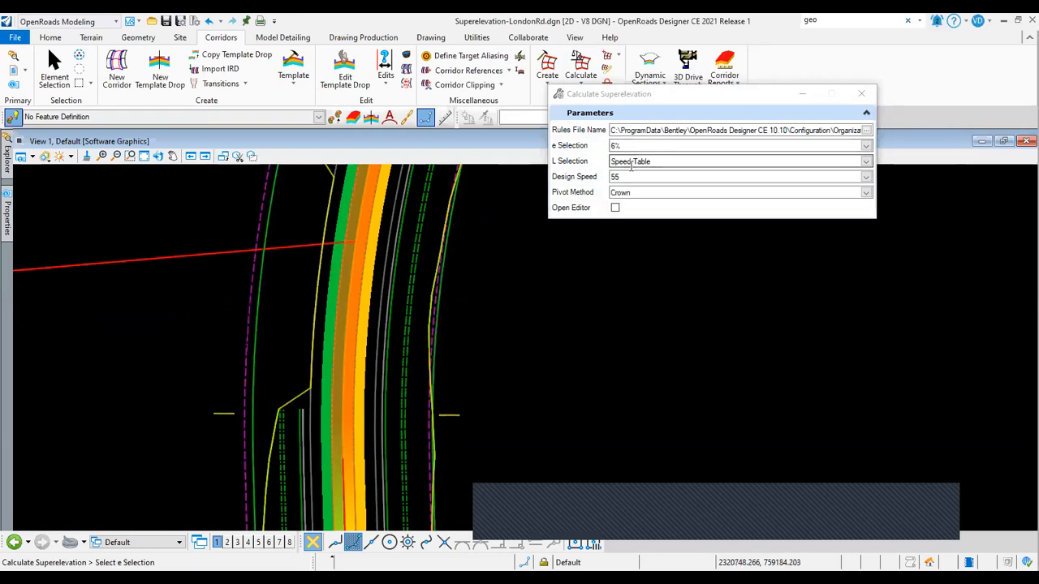
Review the L selection options and accept 6% e selection, Speed Table L selection and design speed 55 for the calculation.
click(865, 162)
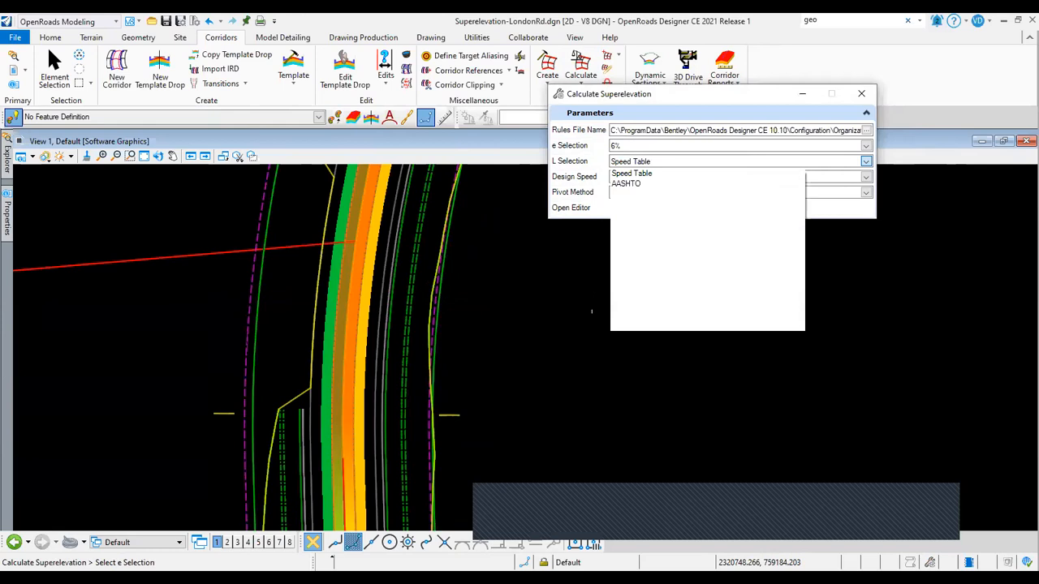
click(616, 185)
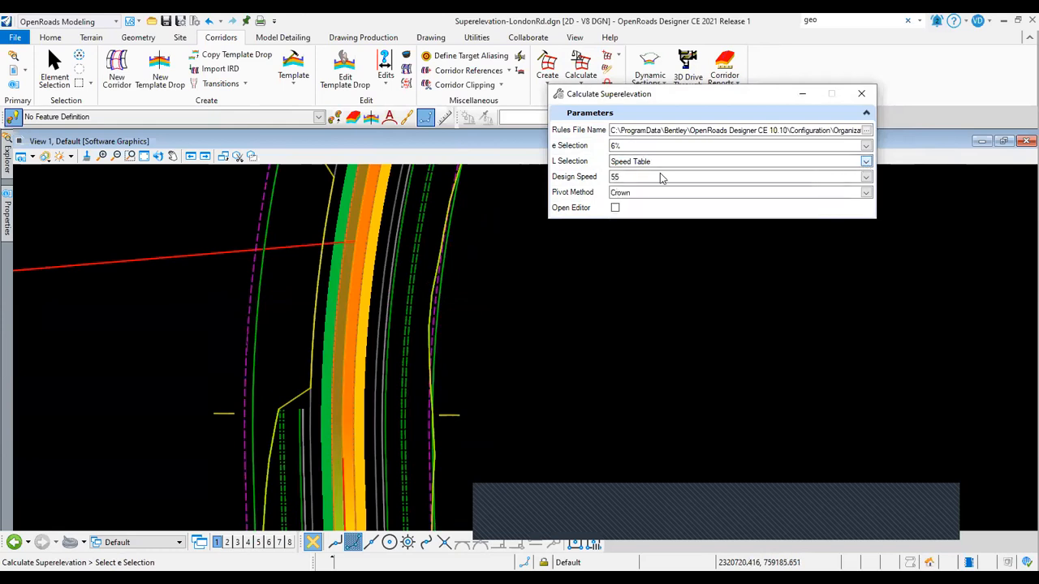
click(865, 162)
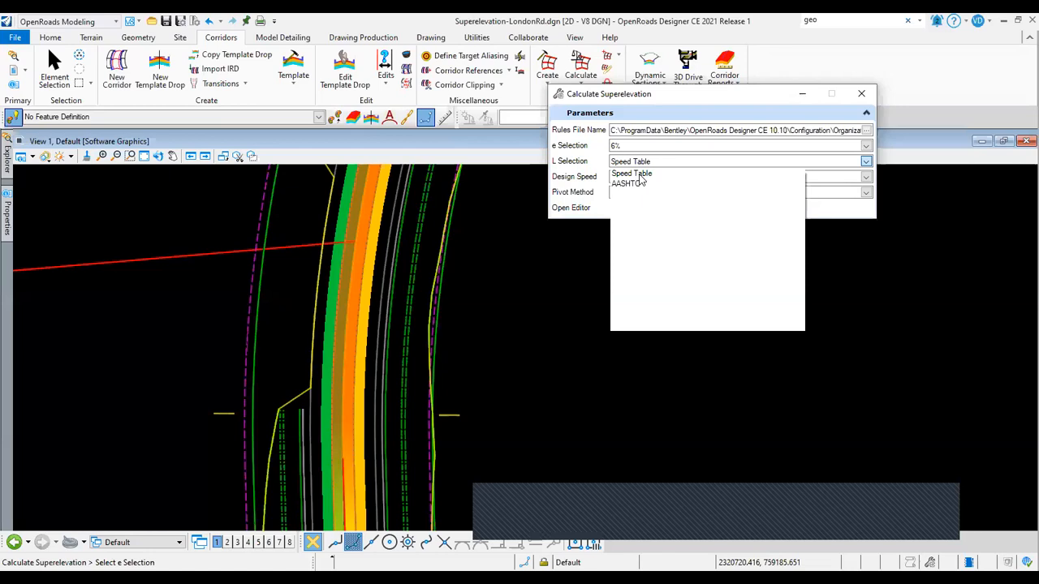
click(608, 255)
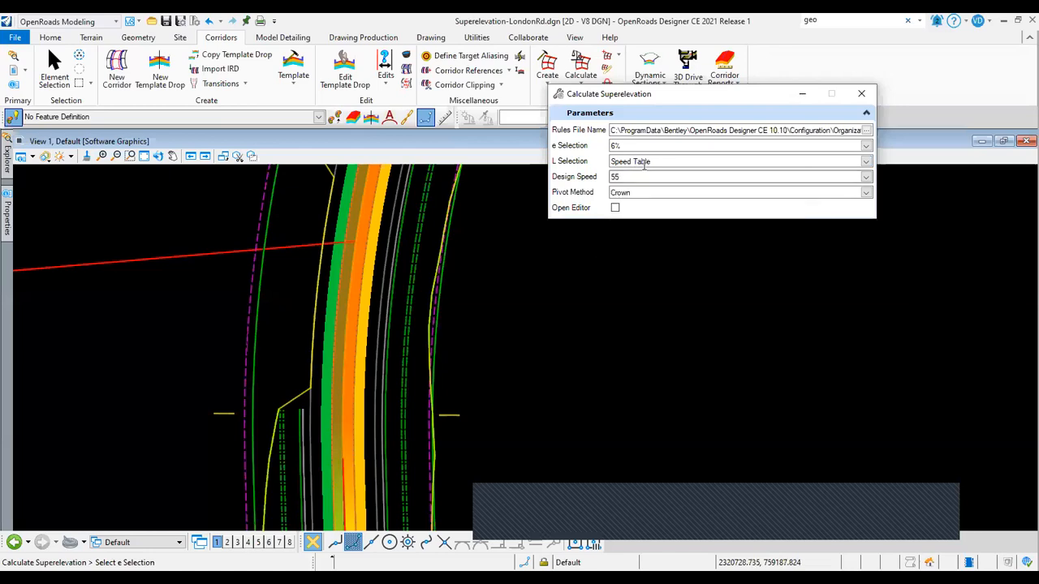
click(599, 270)
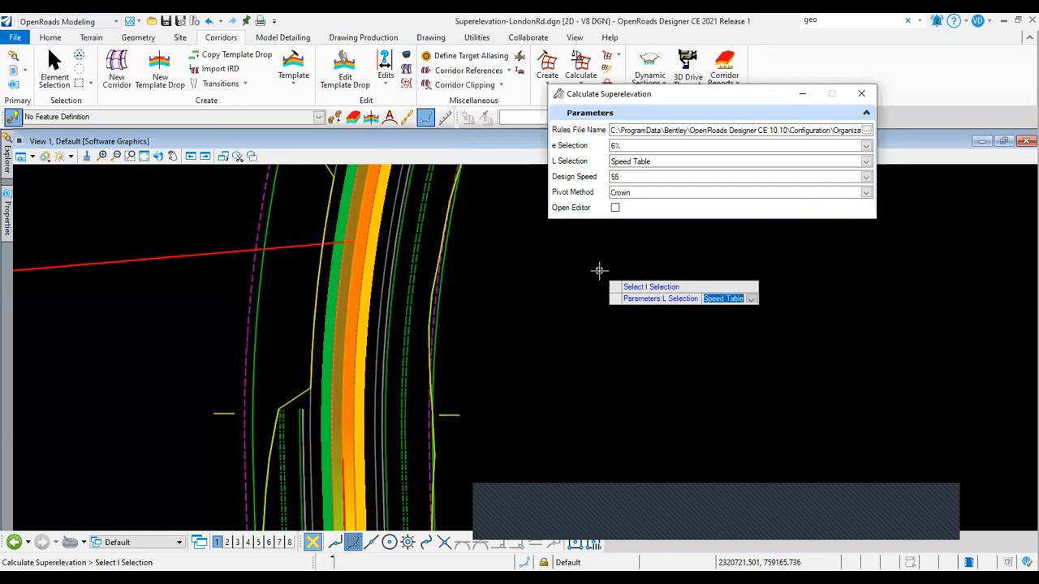
click(598, 270)
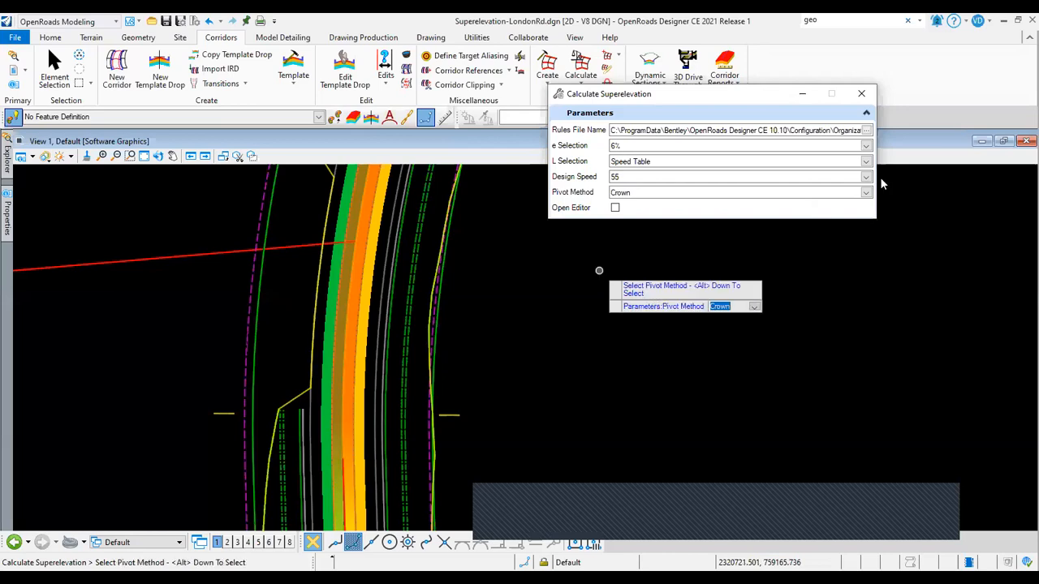
Review the available pivot methods and accept Crown for the superelevation calculation.
click(864, 194)
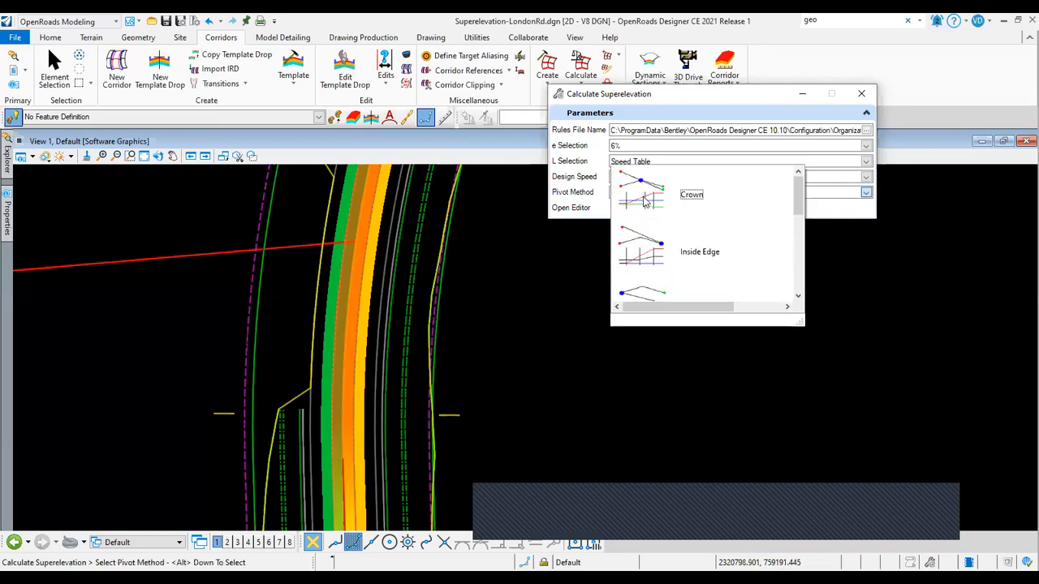
scroll(690, 248, down, 1)
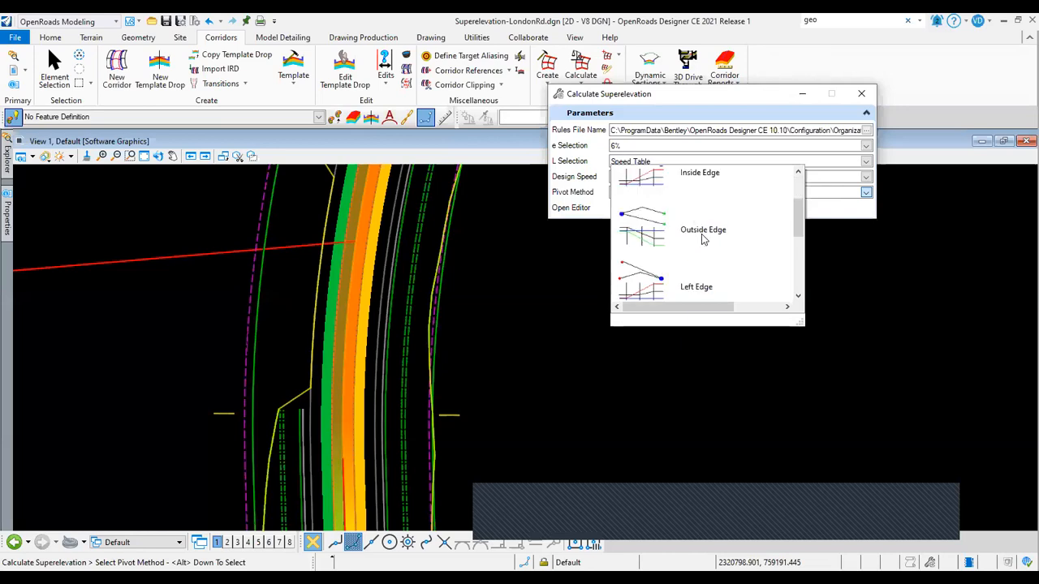
scroll(703, 238, down, 1)
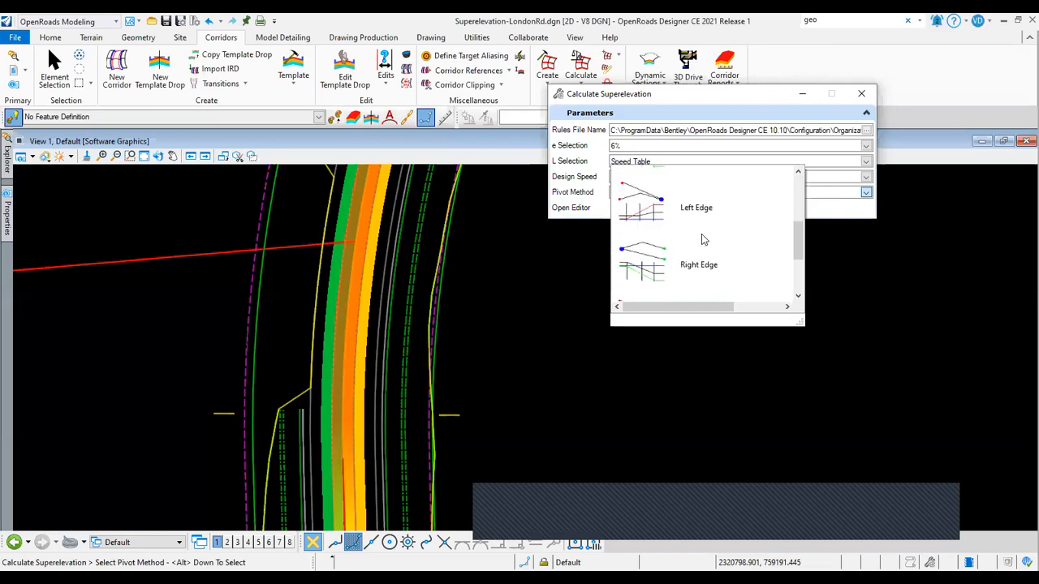
scroll(689, 231, up, 3)
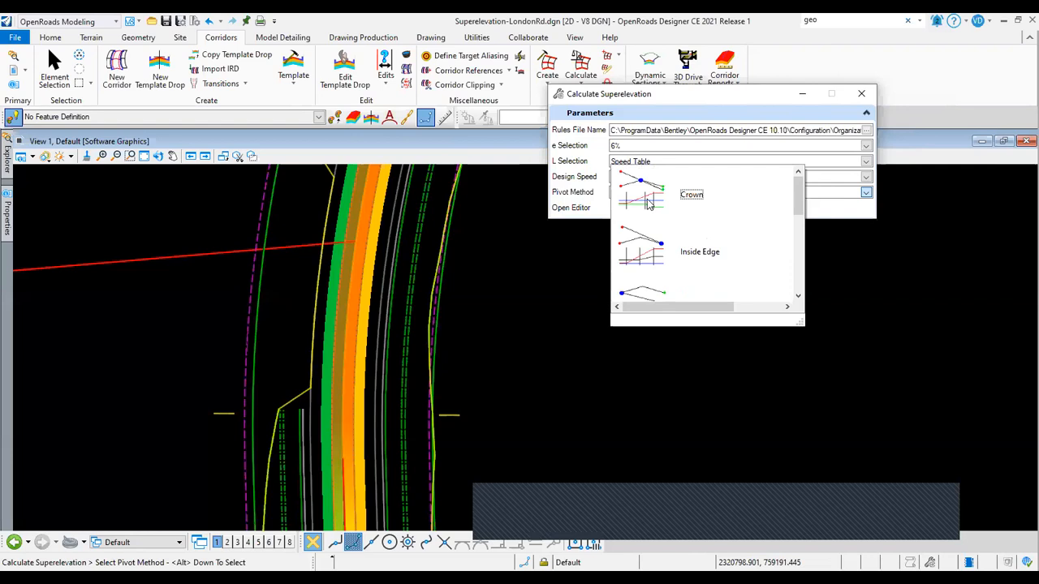
click(638, 224)
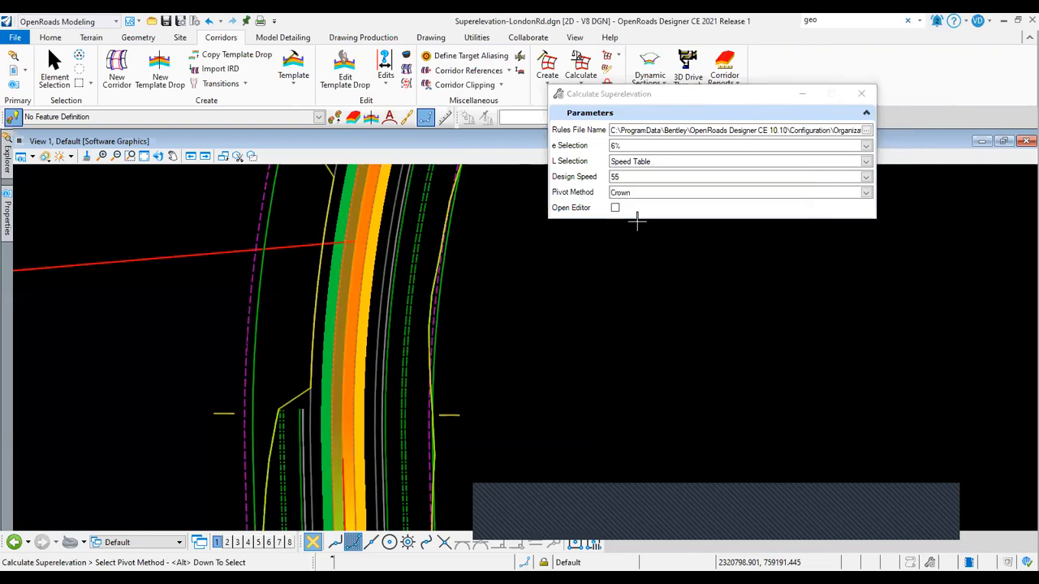
click(599, 280)
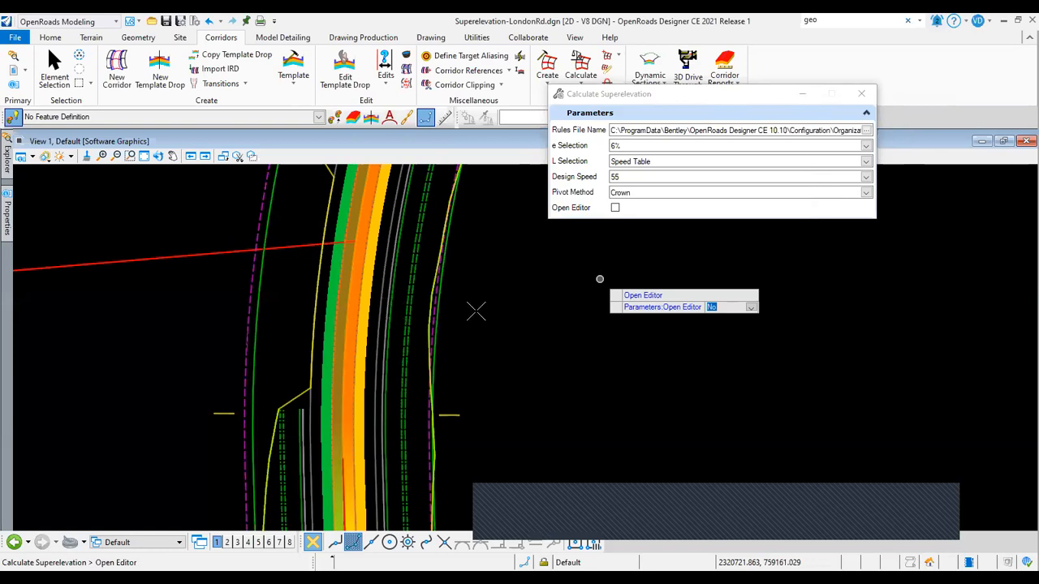
Leave the Open Editor option off and end the Calculate Superelevation command for the London Rd section.
scroll(476, 310, down, 10)
mouse_move(476, 310)
middle_down()
mouse_move(426, 335)
mouse_move(484, 311)
middle_up()
scroll(485, 311, up, 2)
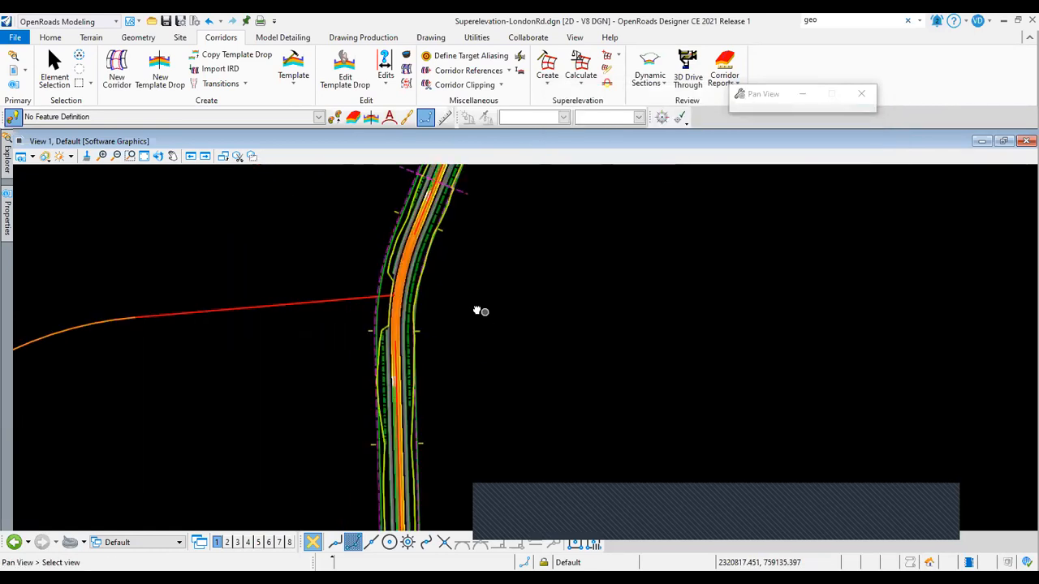
key(Escape)
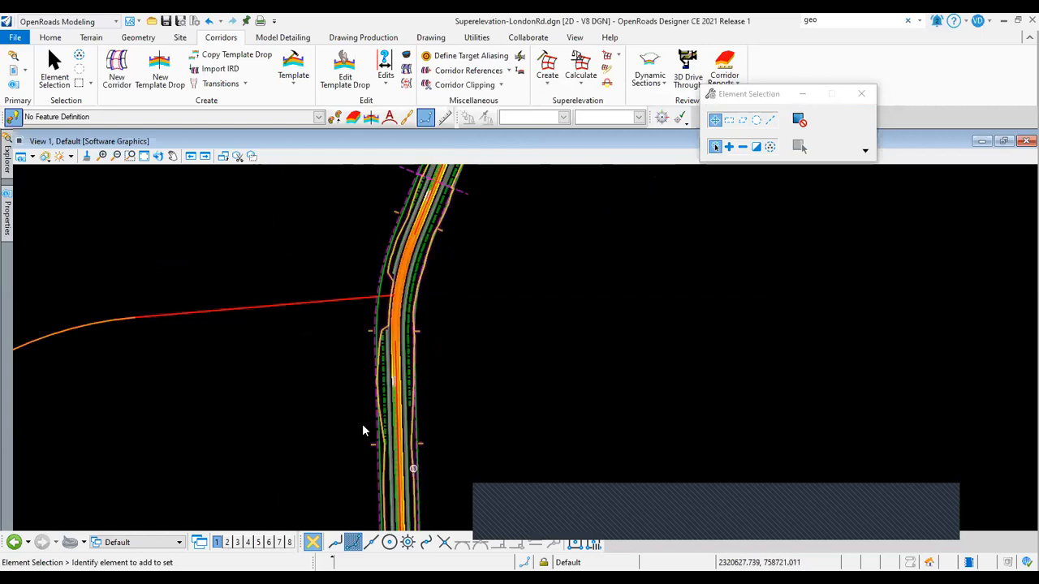
Examine the superelevation lane shading along the London Rd curve and its transitions into the adjoining straight stretches.
middle_drag(362, 431, 317, 352)
scroll(347, 284, down, 2)
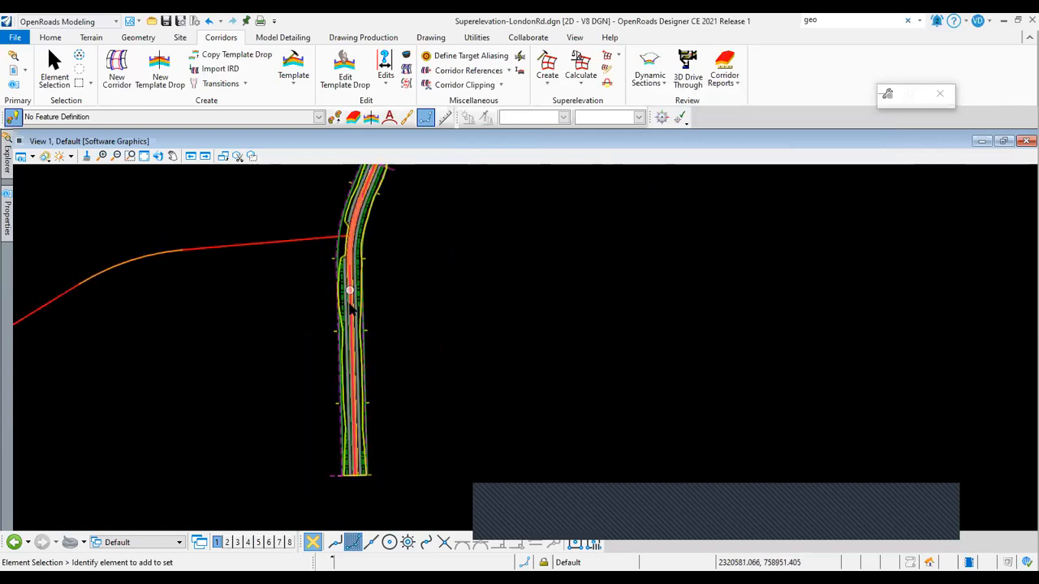
scroll(362, 296, up, 2)
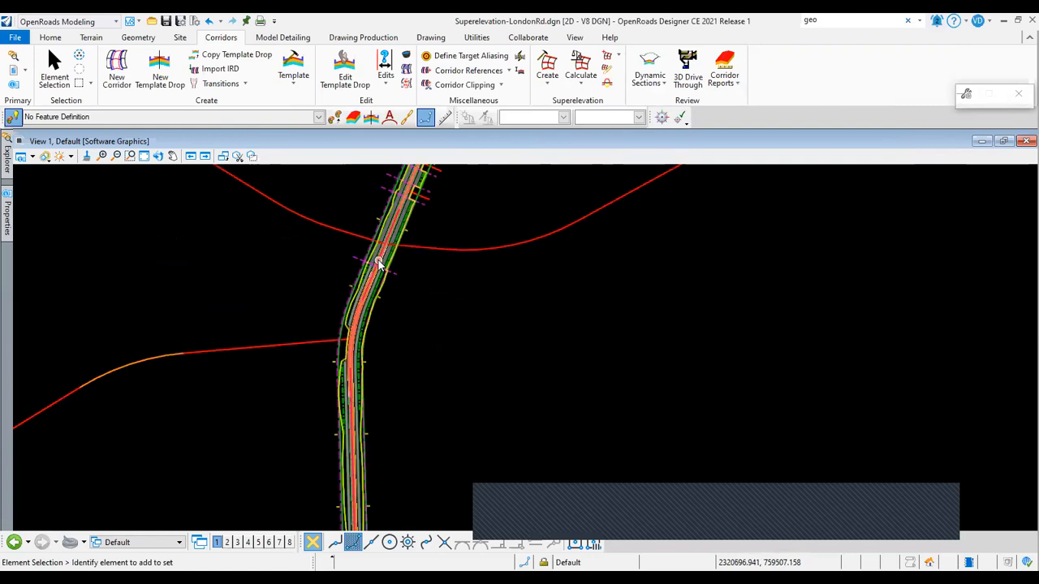
scroll(351, 351, up, 2)
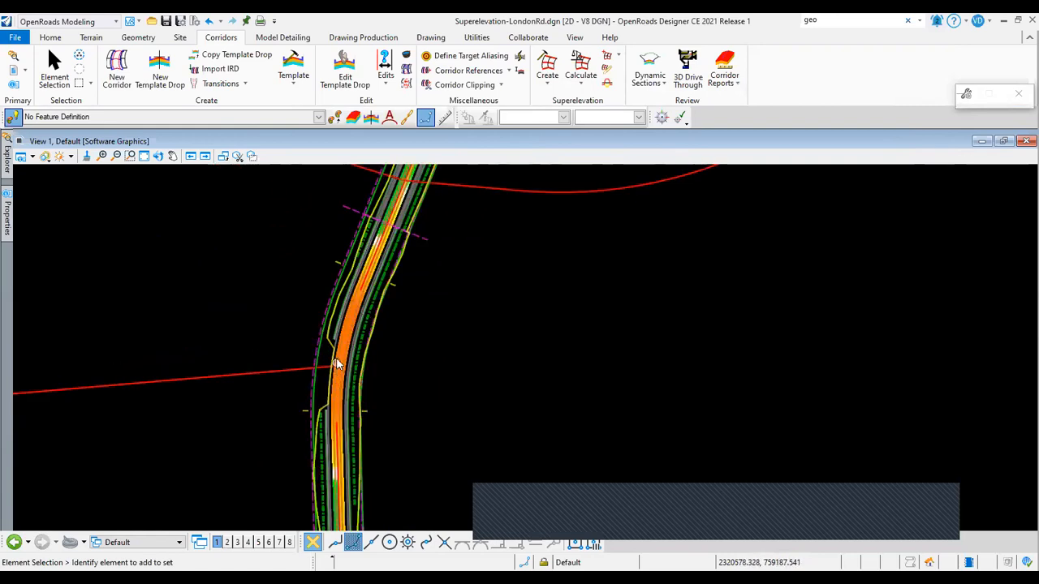
scroll(349, 298, up, 2)
scroll(341, 336, down, 2)
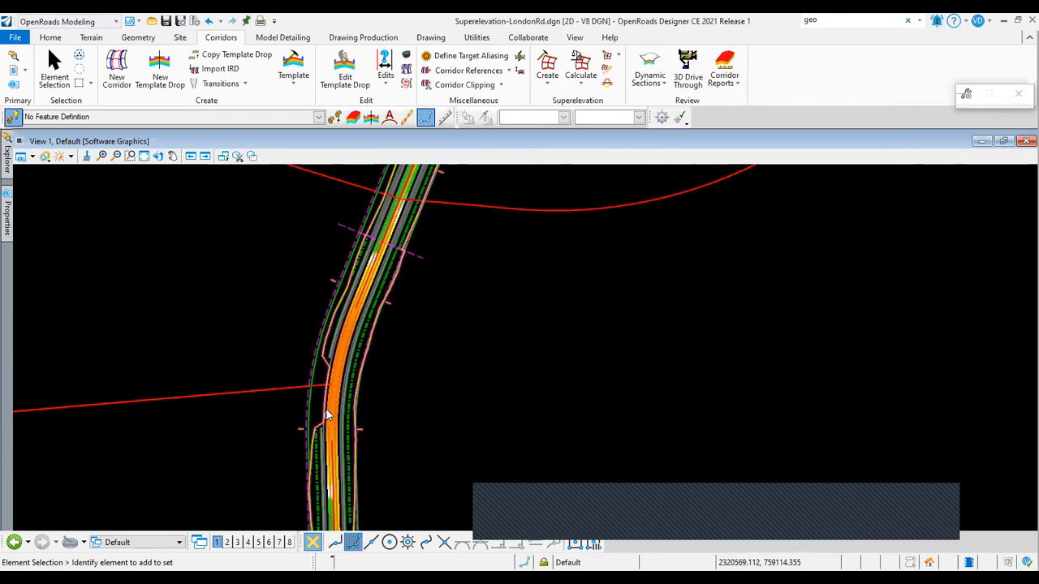
scroll(360, 268, up, 2)
scroll(367, 283, down, 2)
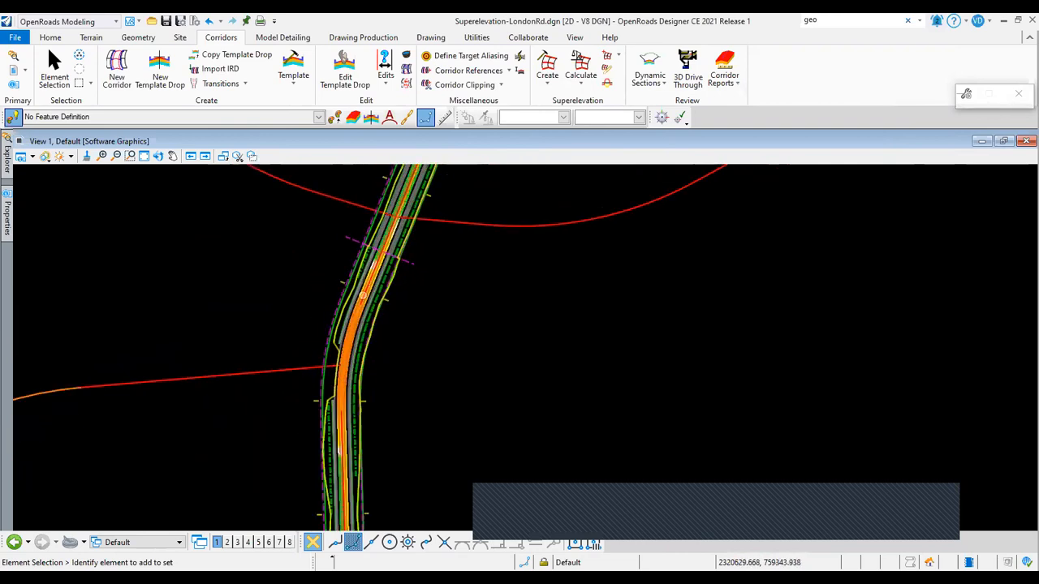